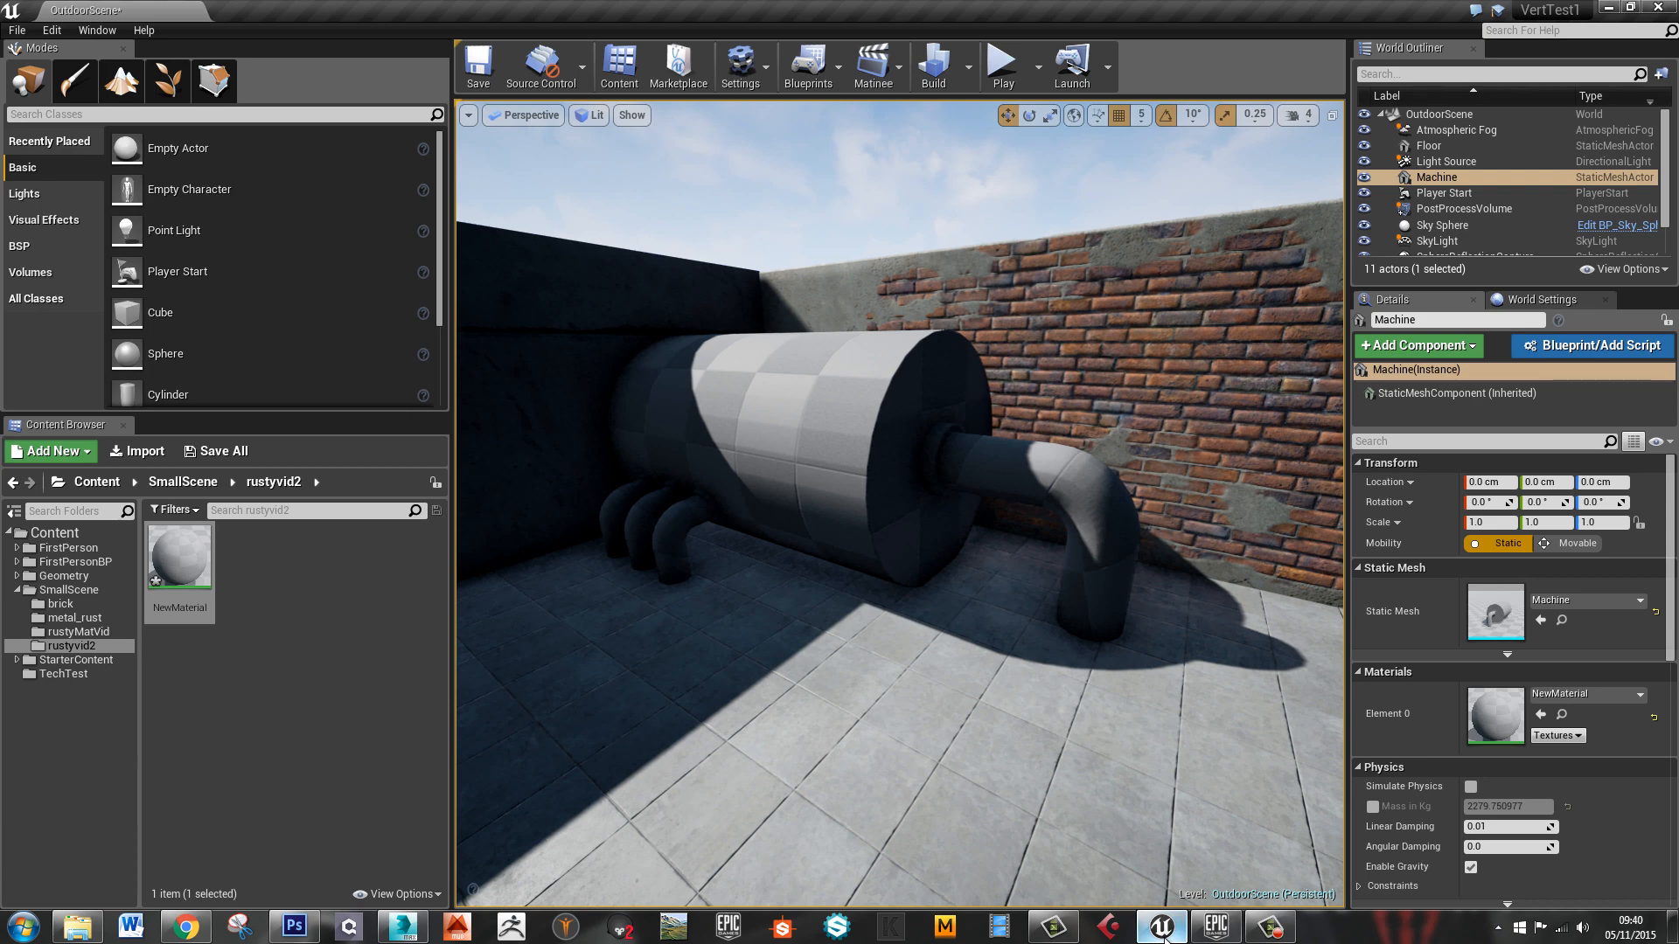
Select the machine mesh and examine its tank body, end cap and pipes from several distances and angles
{"action": "left_click", "coordinate": [789, 450]}
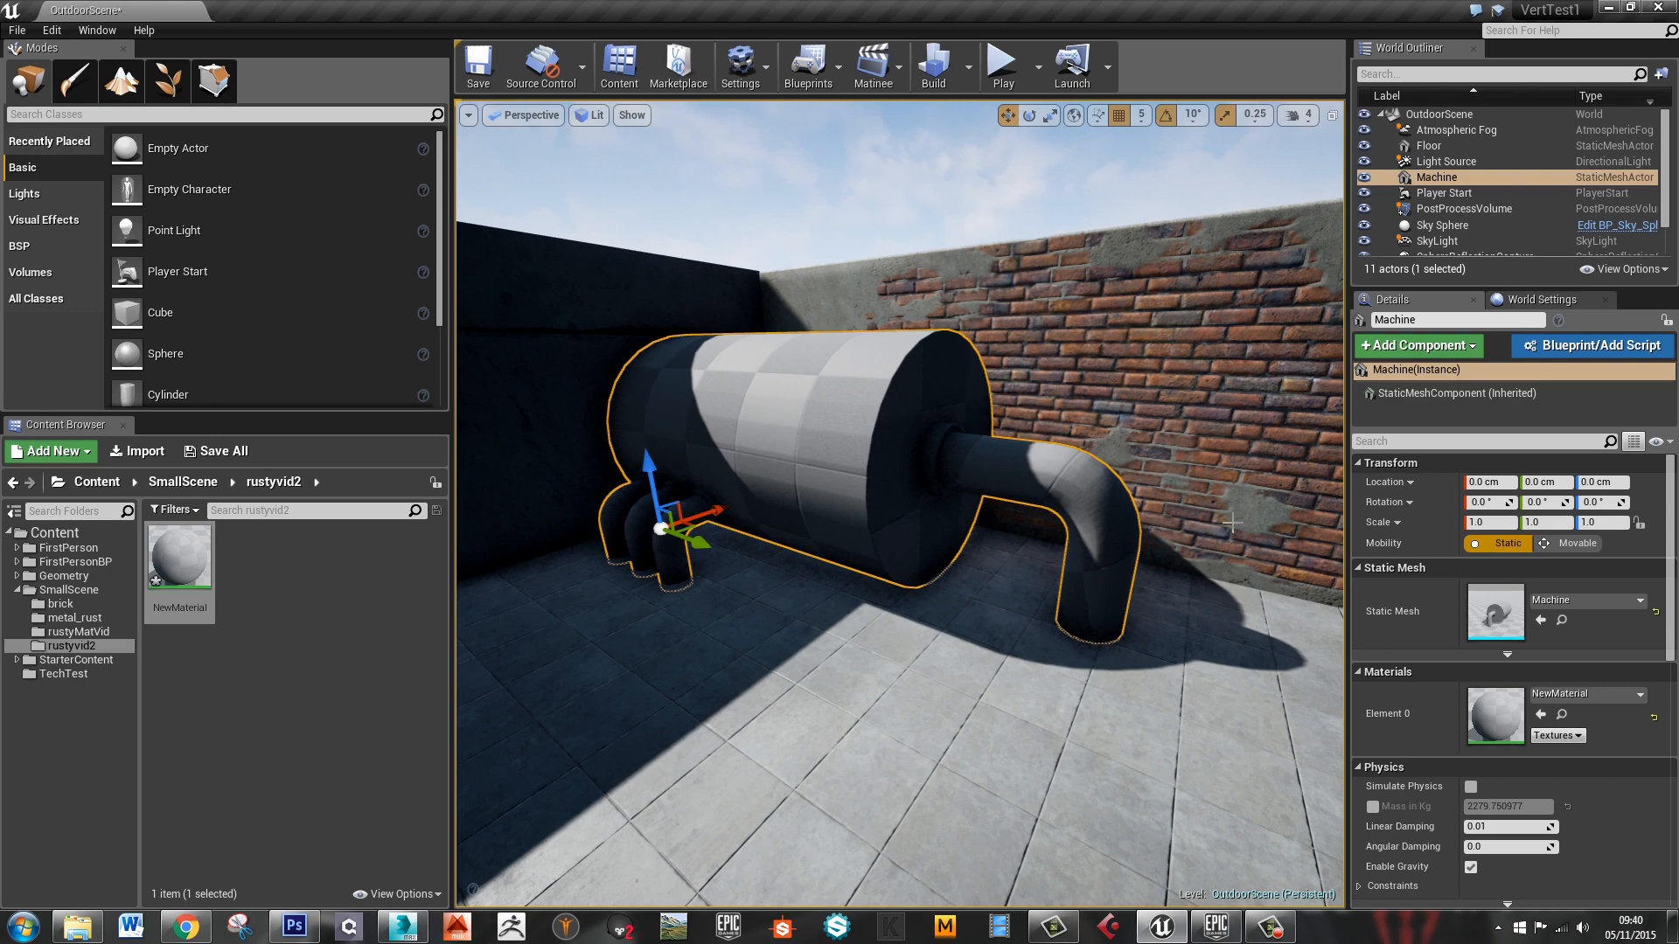
{"action": "mouse_move", "coordinate": [993, 513]}
{"action": "right_mouse_down"}
{"action": "mouse_move", "coordinate": [1023, 487]}
{"action": "mouse_move", "coordinate": [1009, 502]}
{"action": "right_mouse_up"}
{"action": "key", "text": "s"}
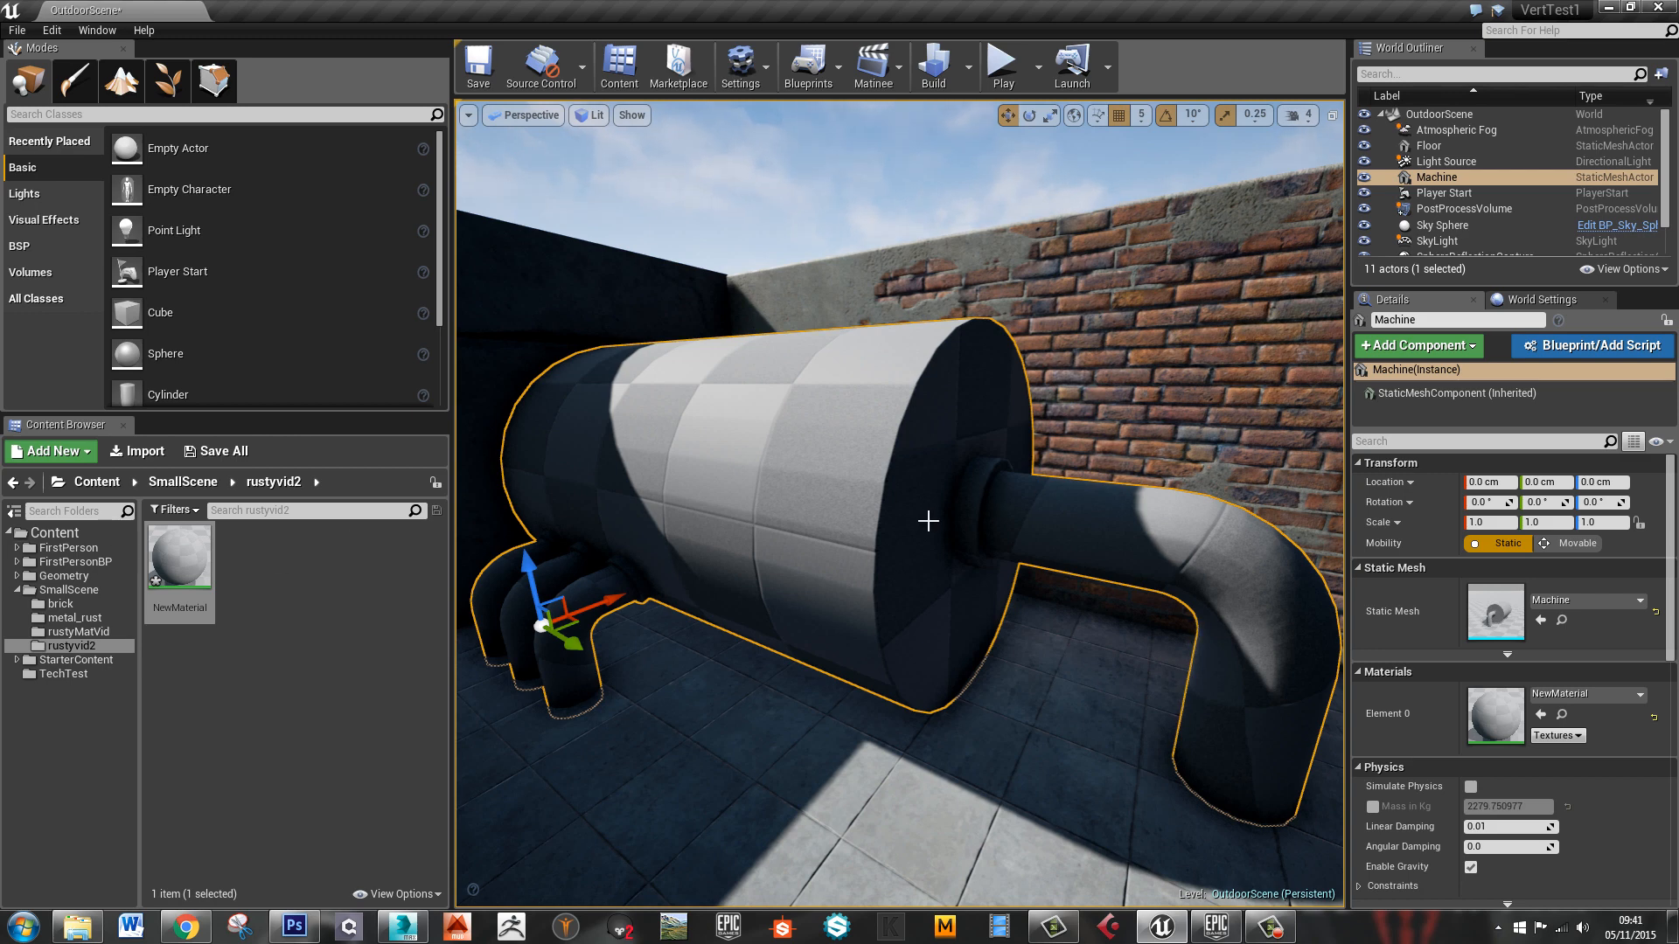
{"action": "right_click_drag", "start_coordinate": [948, 533], "coordinate": [744, 636]}
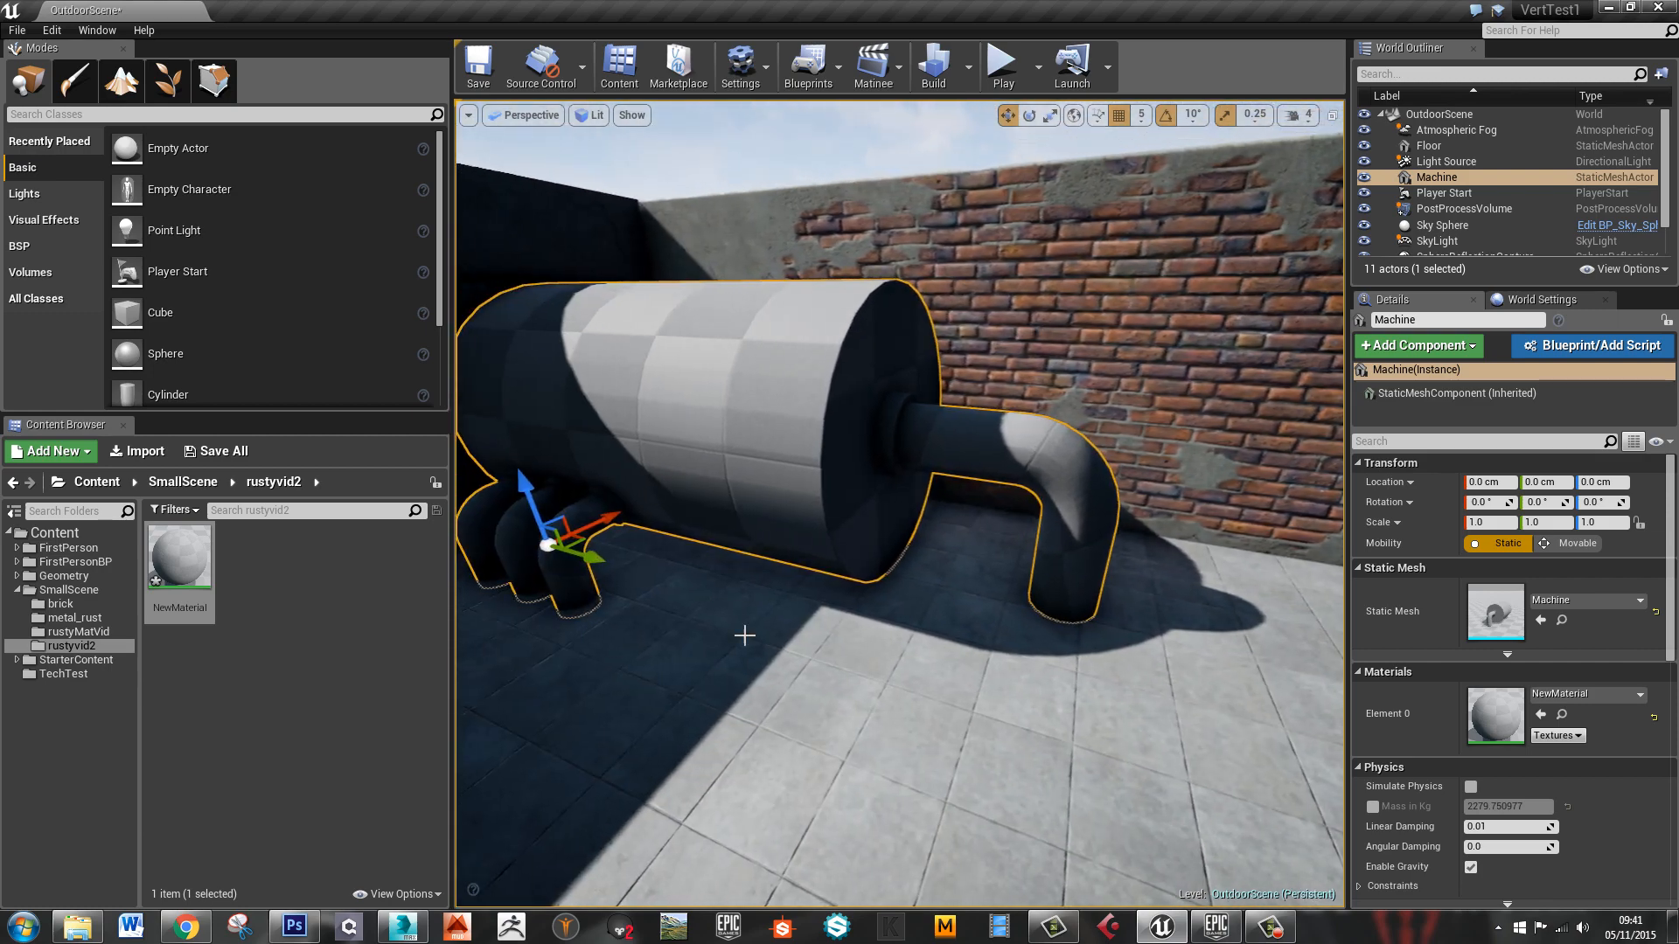
{"action": "right_click_drag", "start_coordinate": [887, 372], "coordinate": [1008, 433]}
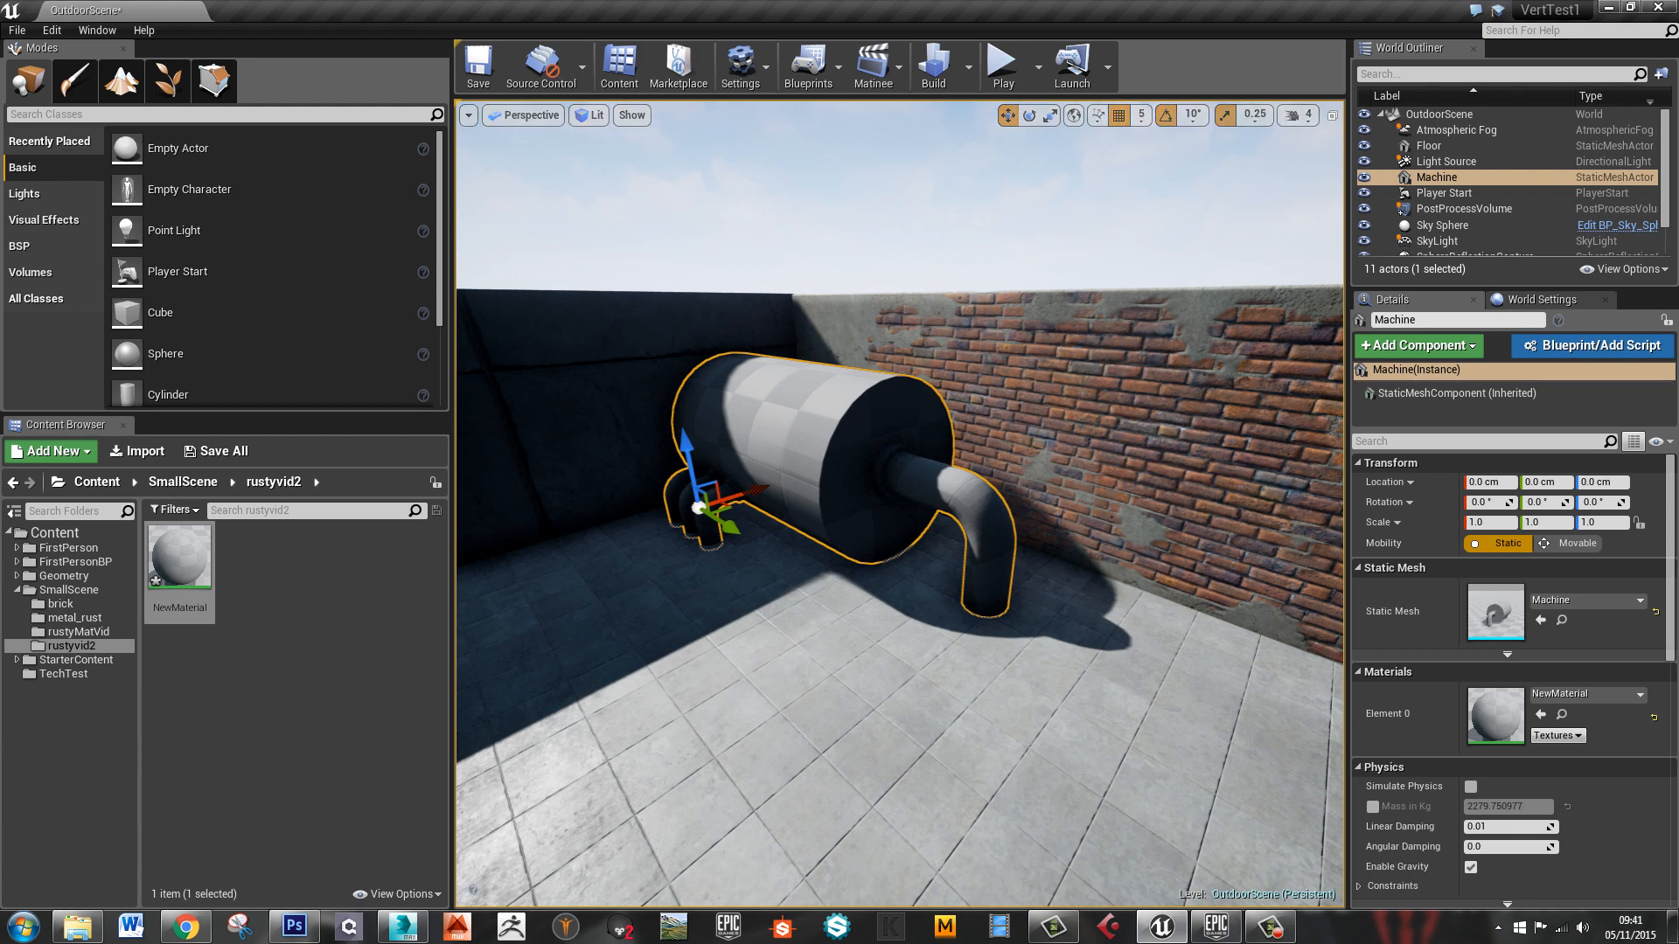
{"action": "key", "text": "F10"}
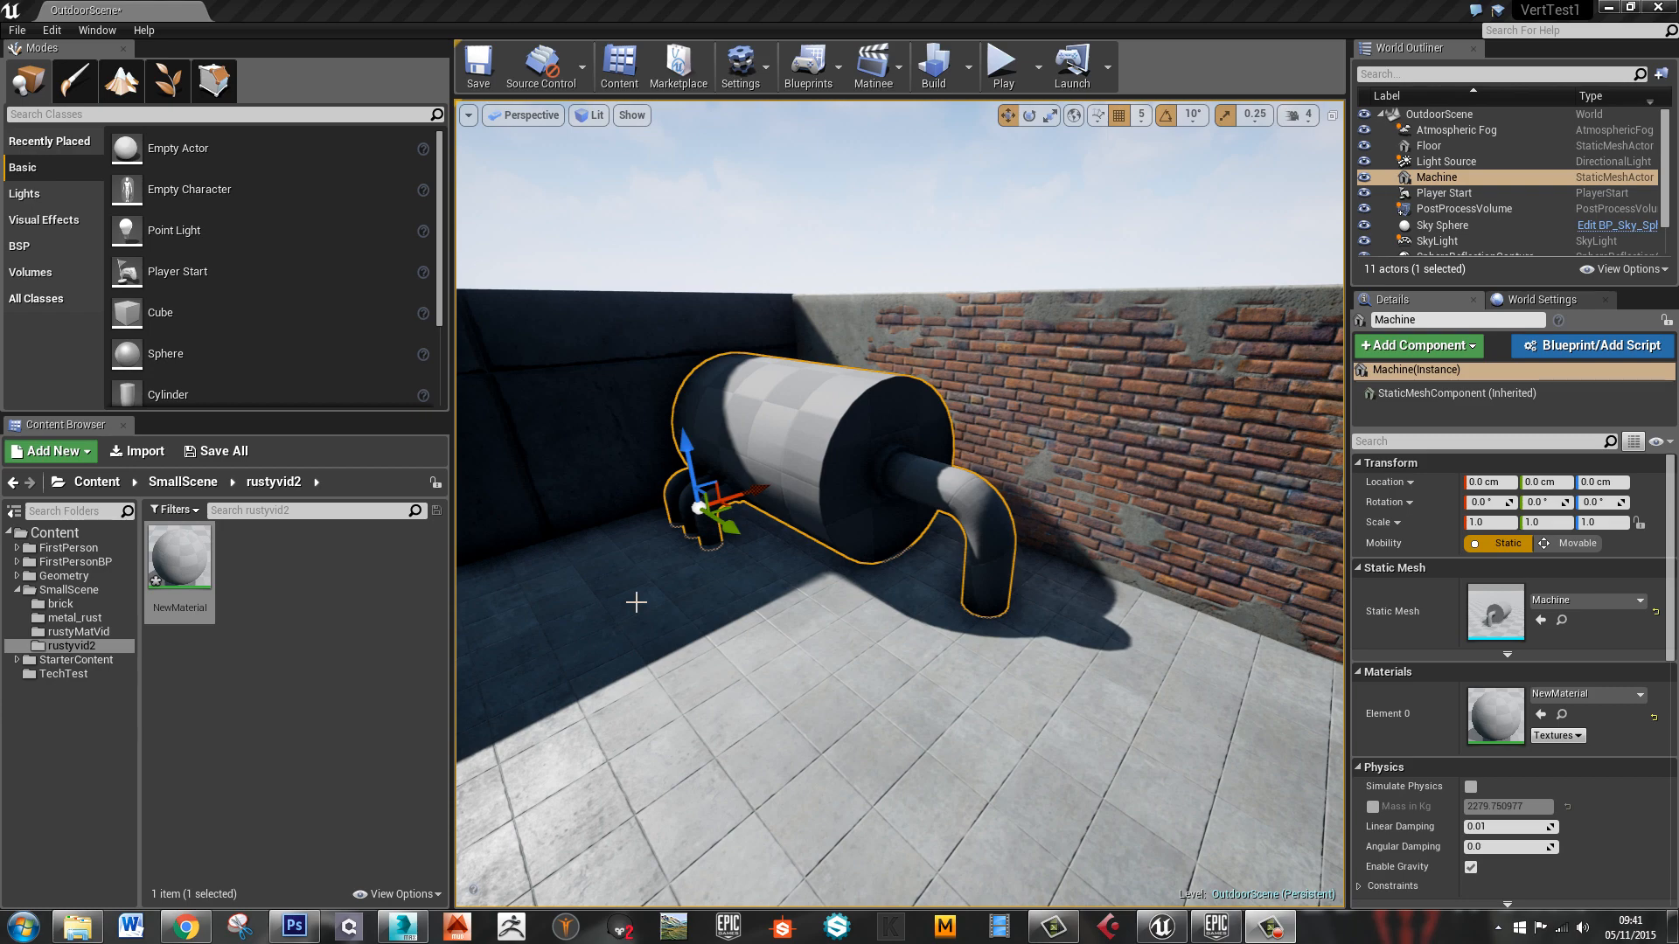
{"action": "right_click_drag", "start_coordinate": [679, 618], "coordinate": [814, 596]}
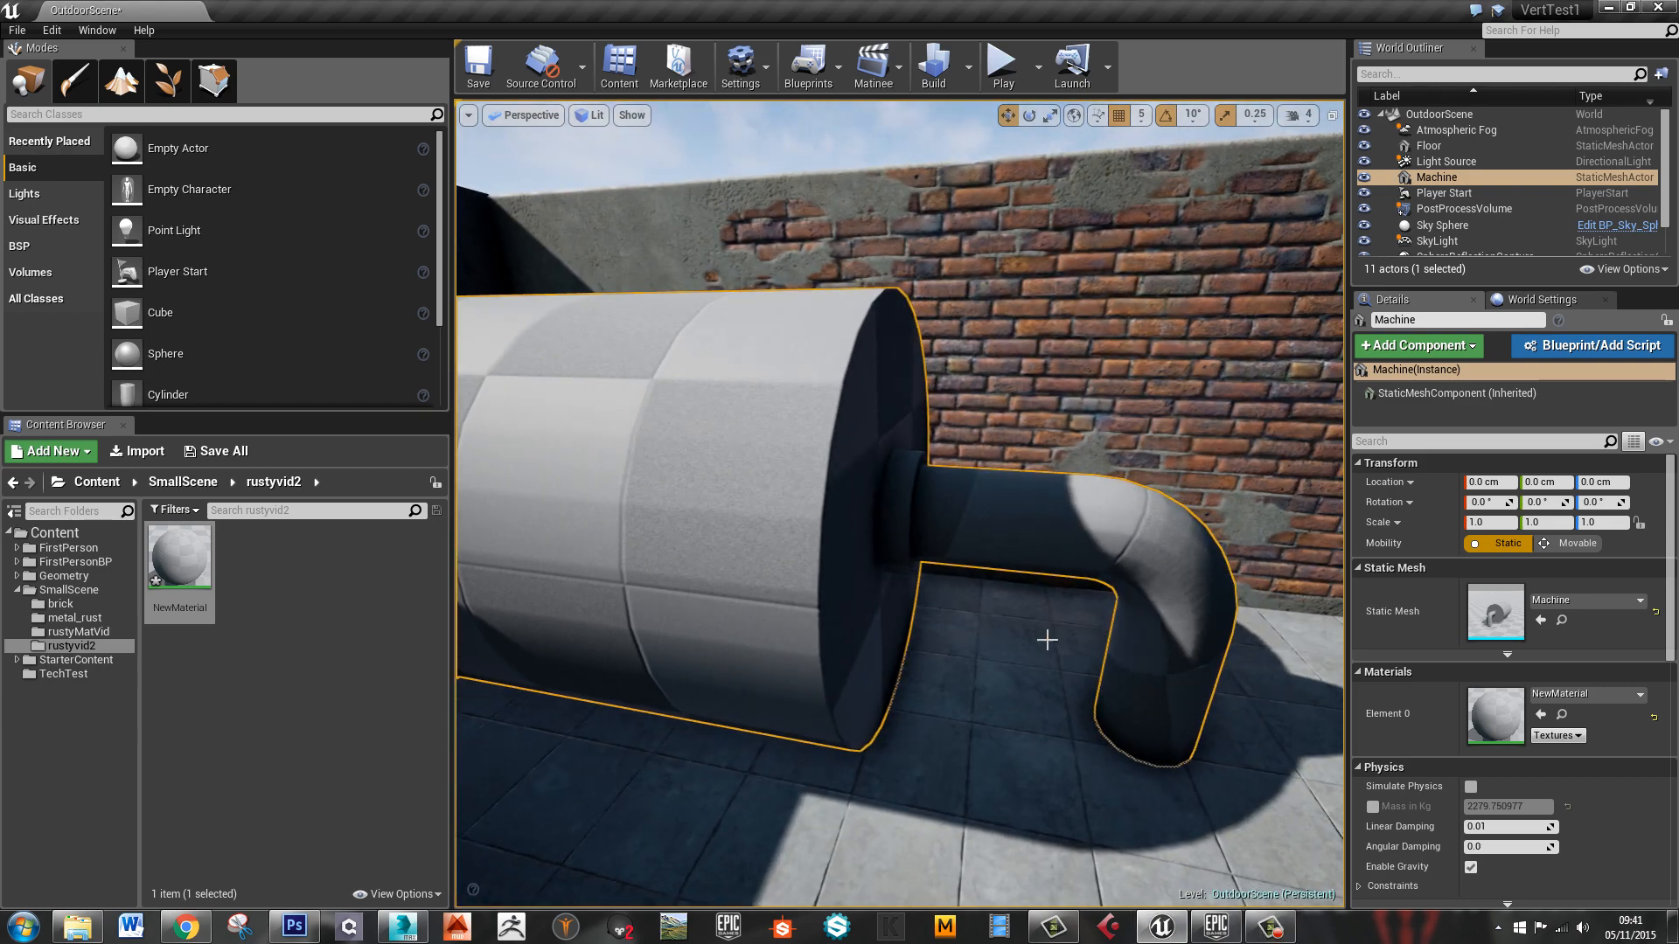
{"action": "right_click_drag", "start_coordinate": [987, 646], "coordinate": [918, 652]}
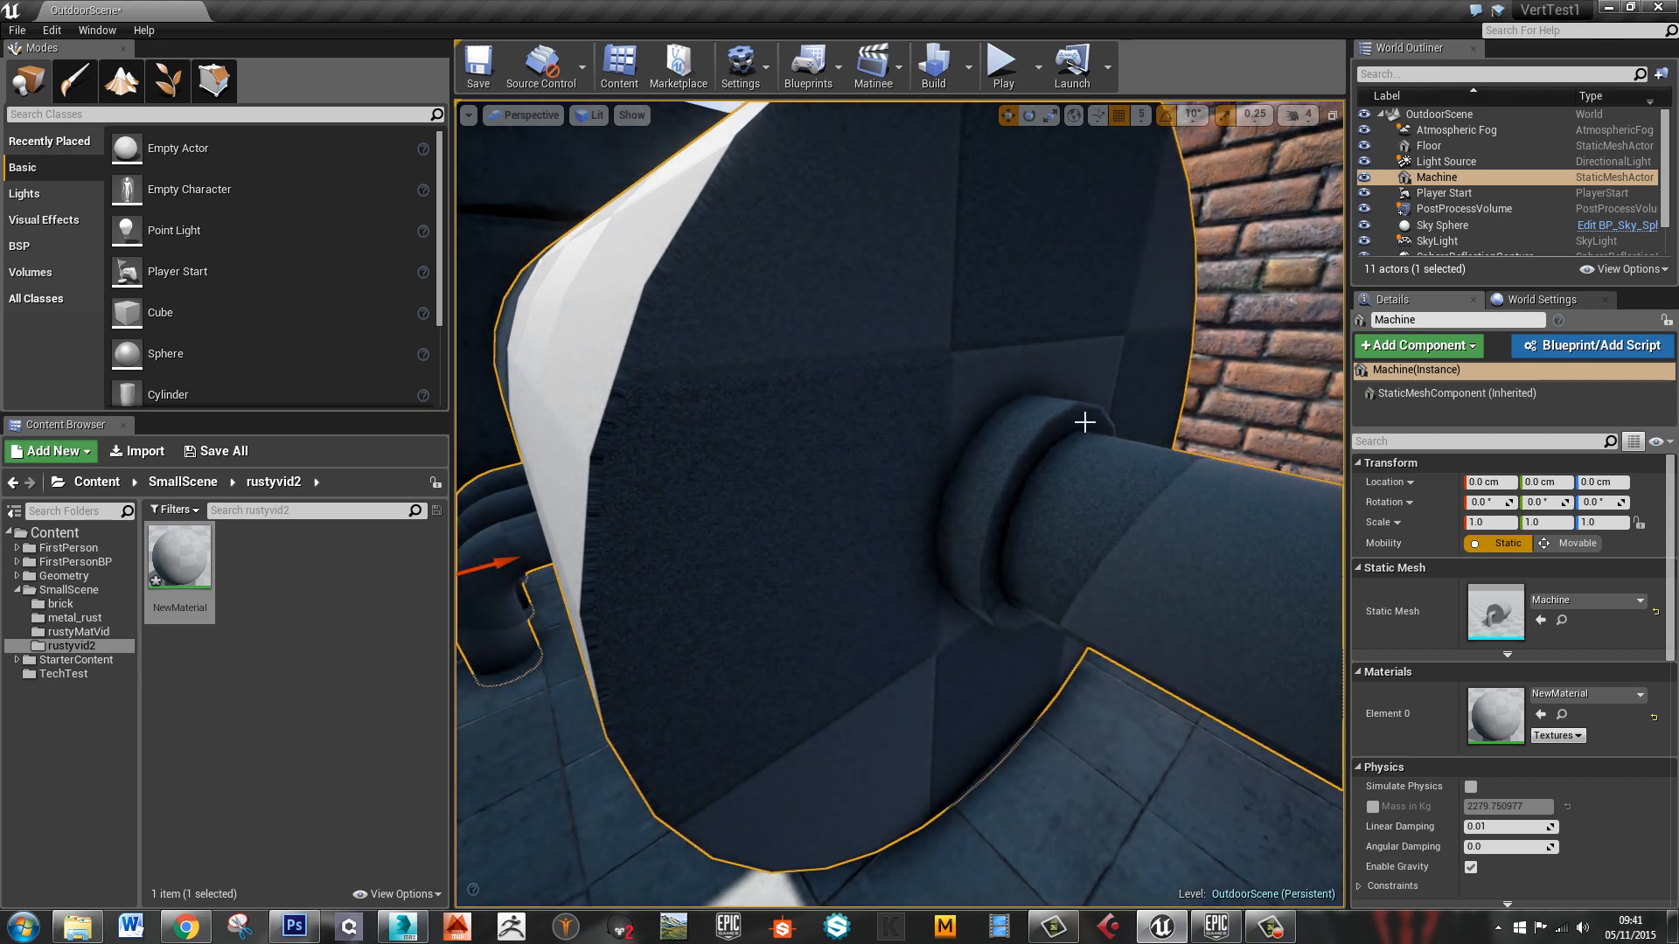
{"action": "right_click_drag", "start_coordinate": [1000, 565], "coordinate": [987, 237]}
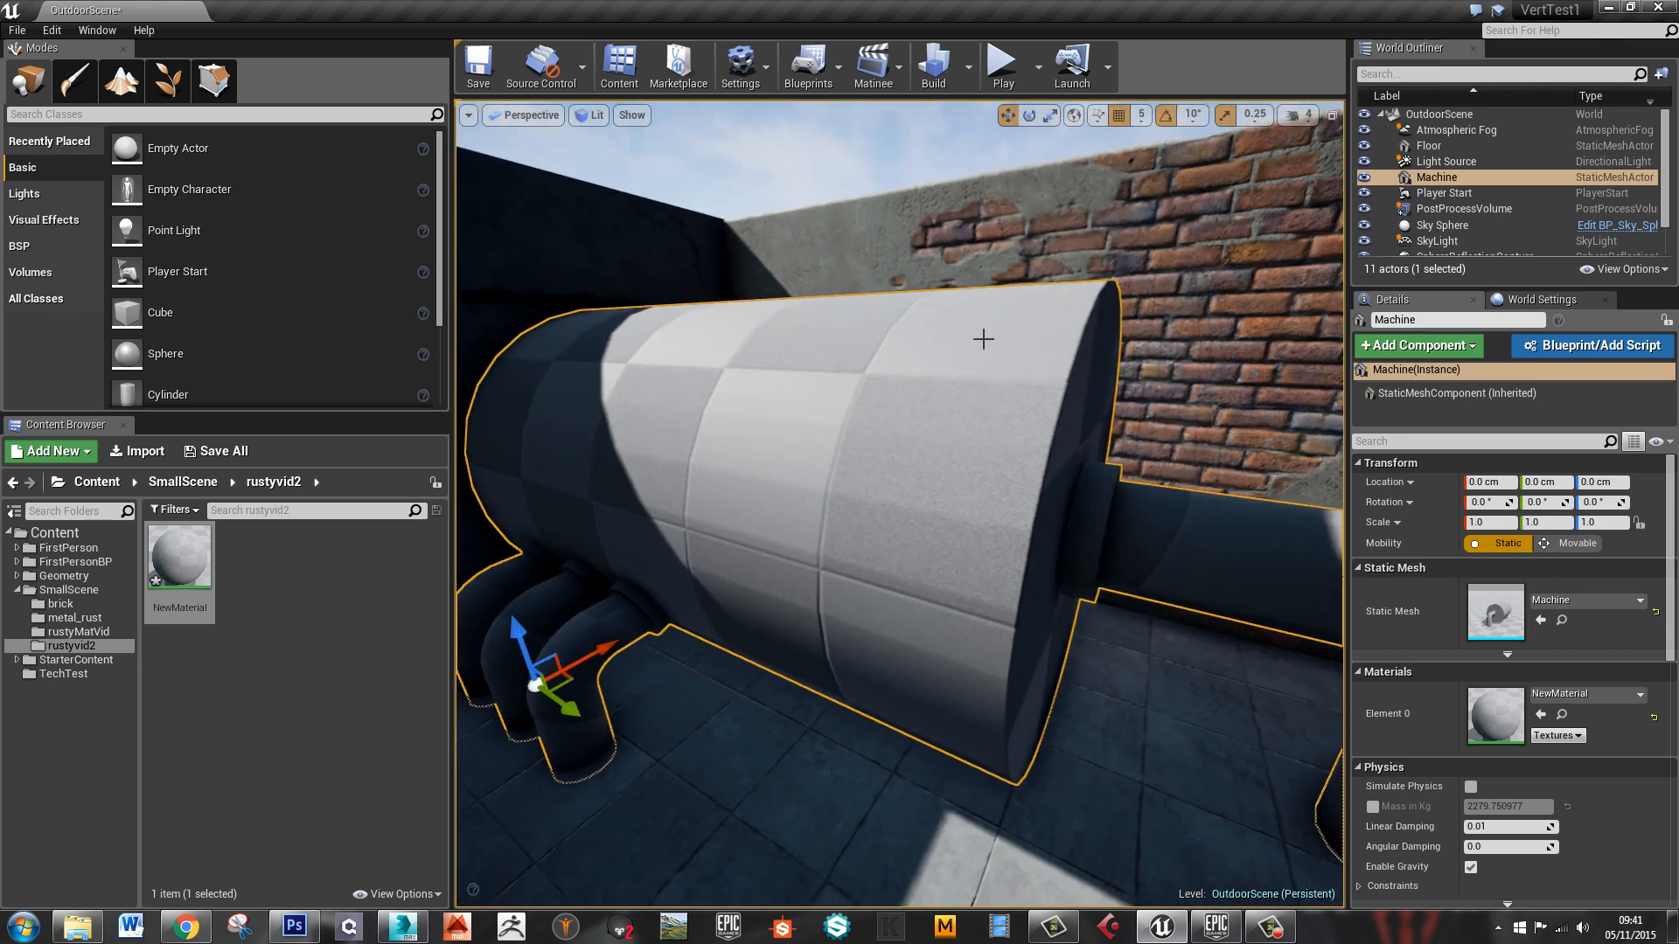
{"action": "right_click_drag", "start_coordinate": [478, 534], "coordinate": [1098, 352]}
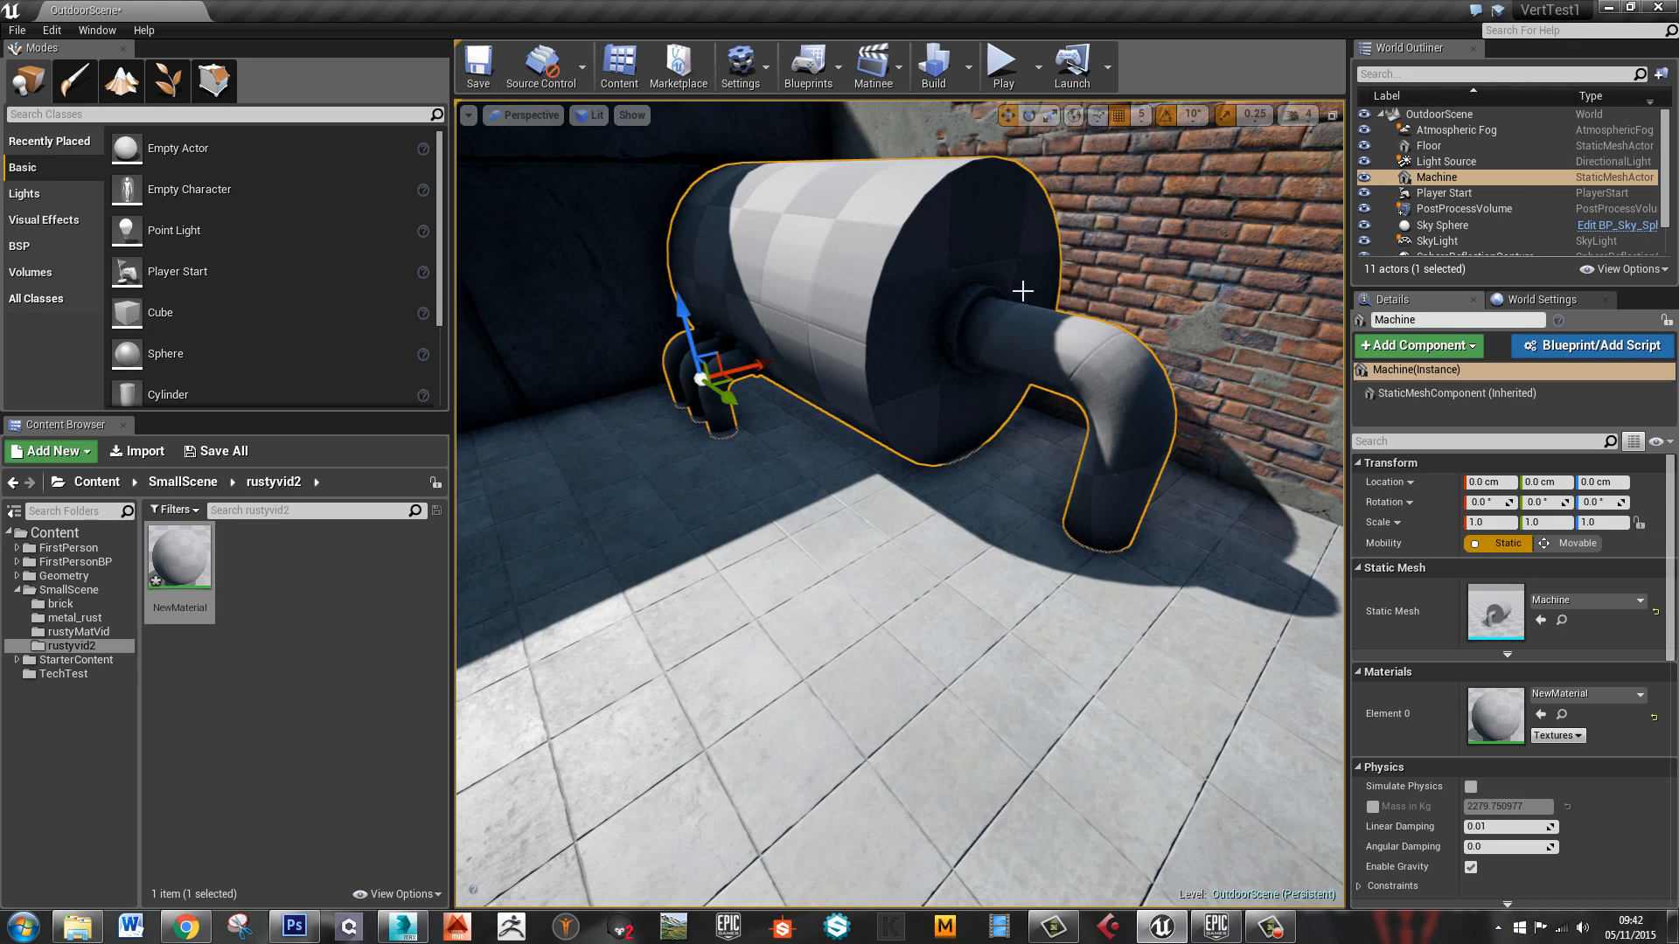
Inspect the machine's geometry in the Wireframe view mode and return the viewport to Lit
{"action": "left_click", "coordinate": [588, 114]}
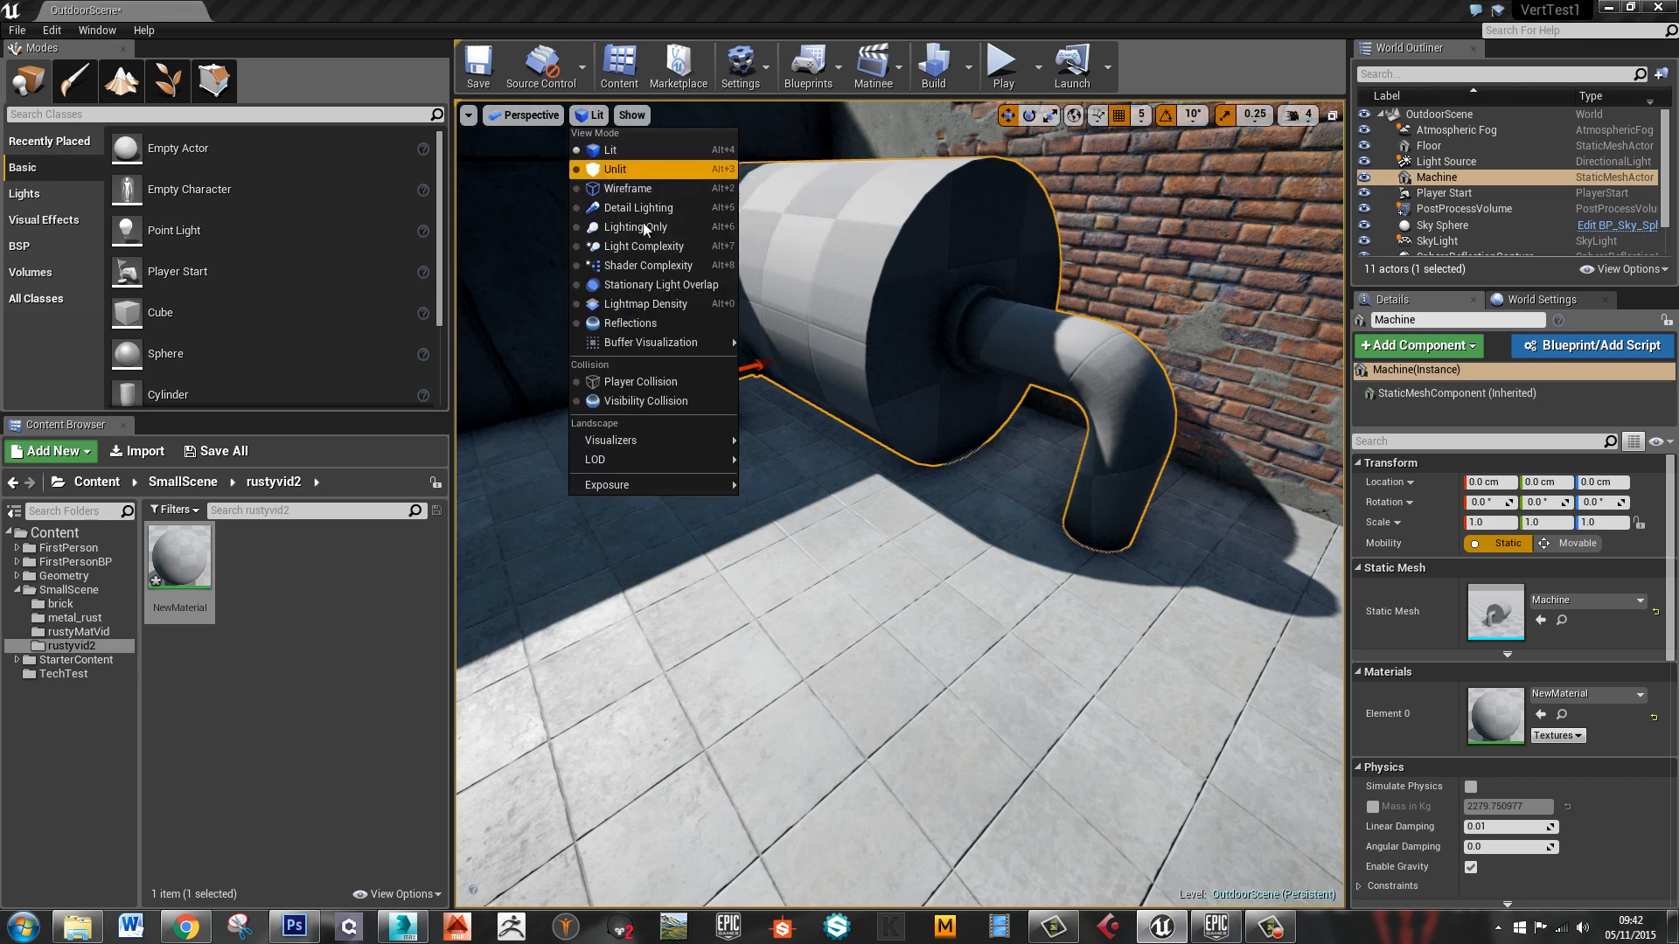
{"action": "left_click", "coordinate": [631, 195]}
{"action": "right_click_drag", "start_coordinate": [1064, 392], "coordinate": [1145, 350]}
{"action": "left_click", "coordinate": [610, 115]}
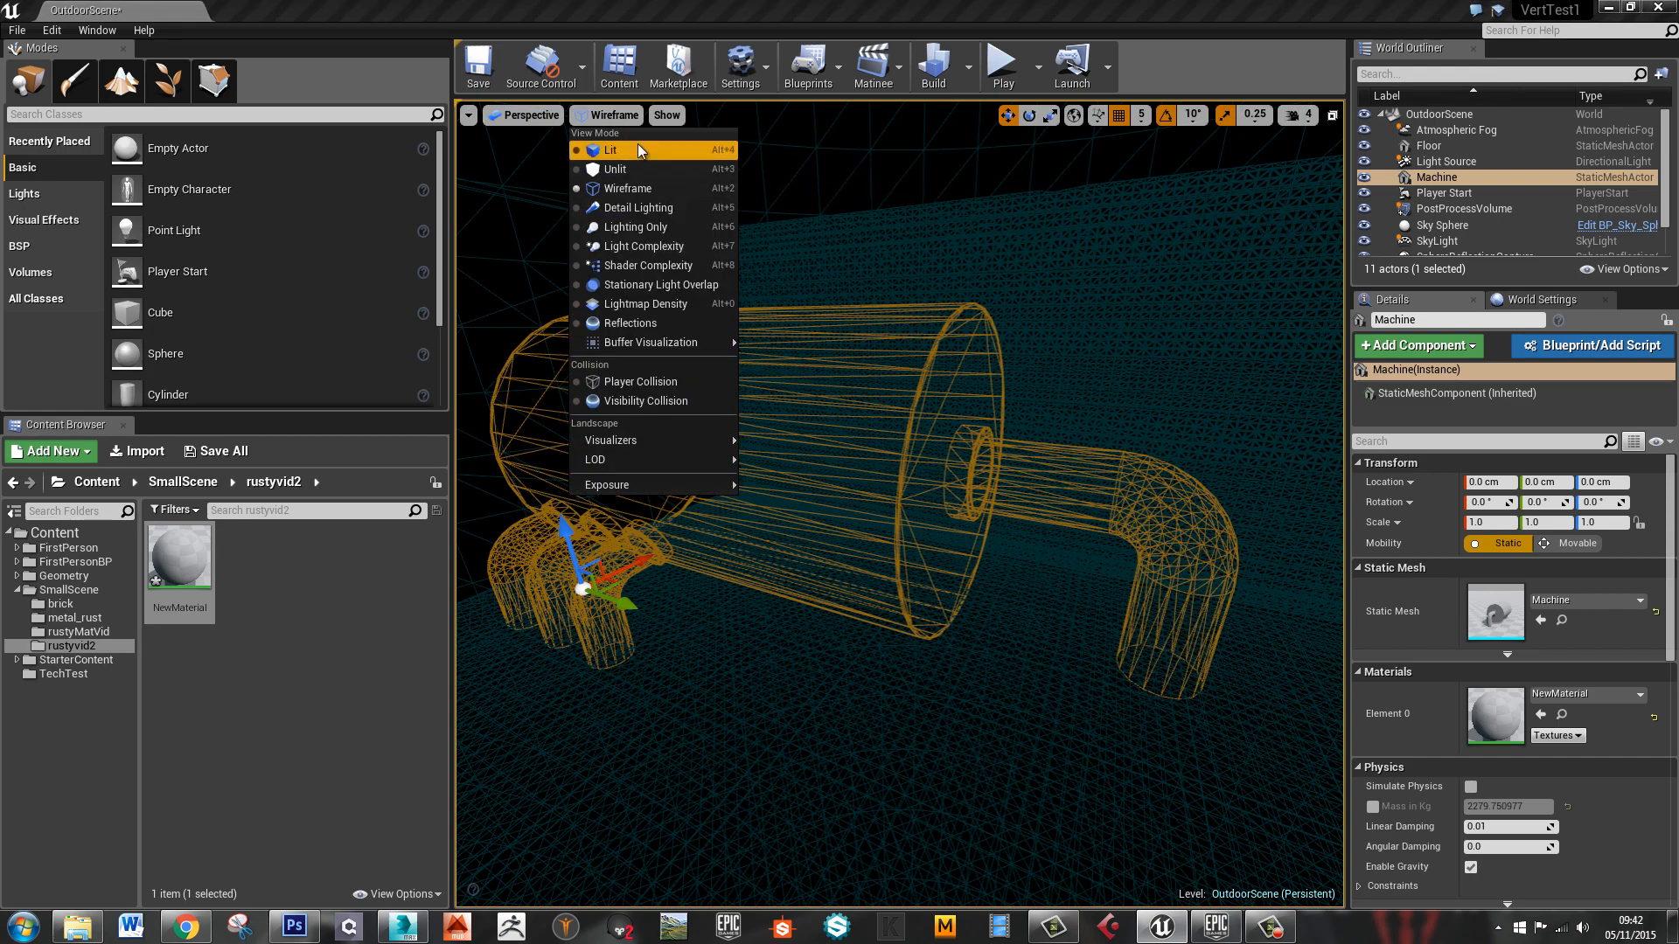
{"action": "left_click", "coordinate": [611, 149]}
{"action": "mouse_move", "coordinate": [928, 454]}
{"action": "right_mouse_down"}
{"action": "mouse_move", "coordinate": [1004, 450]}
{"action": "mouse_move", "coordinate": [857, 450]}
{"action": "mouse_move", "coordinate": [1052, 296]}
{"action": "right_mouse_up"}
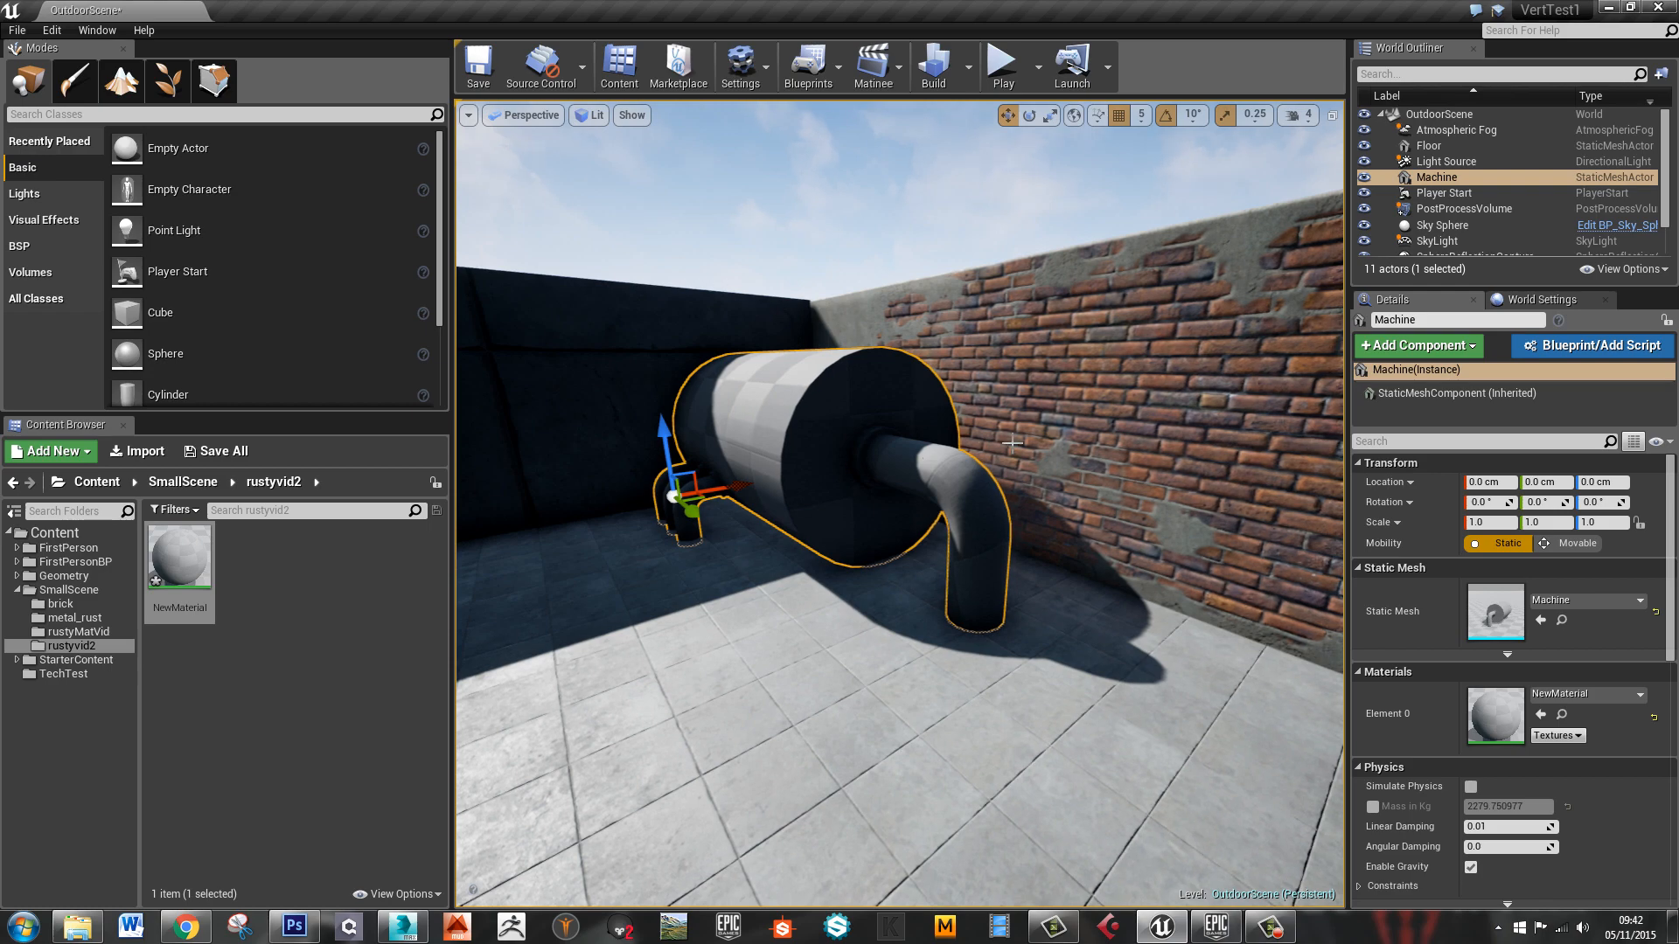
{"action": "right_click_drag", "start_coordinate": [1012, 442], "coordinate": [1050, 410]}
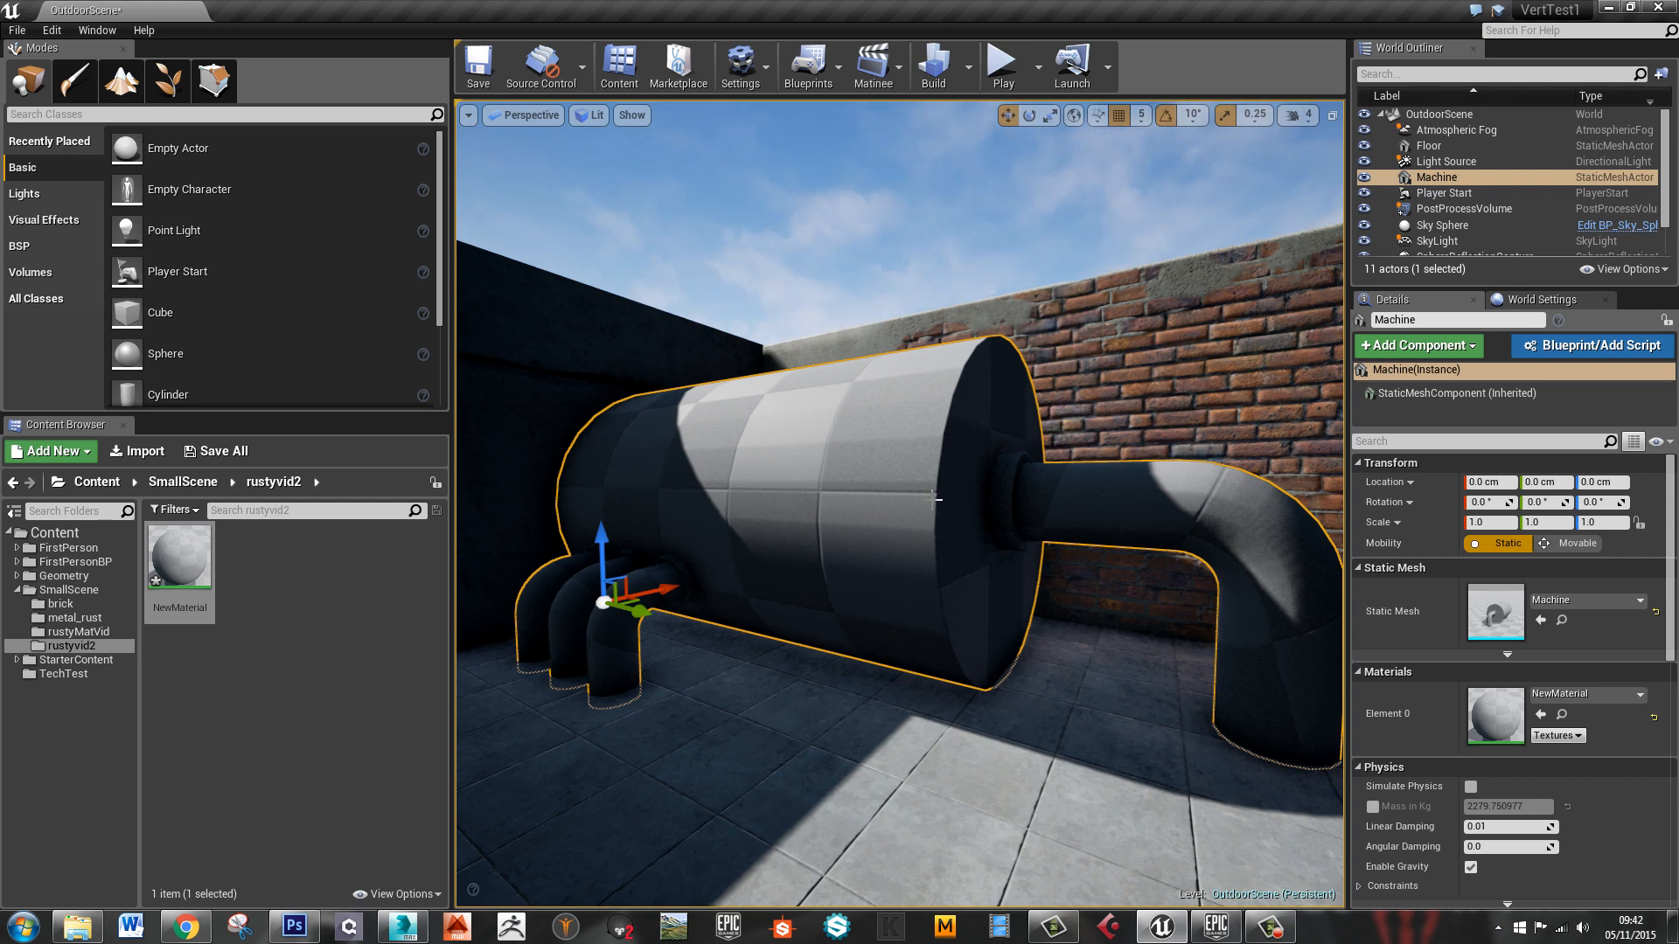
{"action": "right_click_drag", "start_coordinate": [958, 507], "coordinate": [961, 569]}
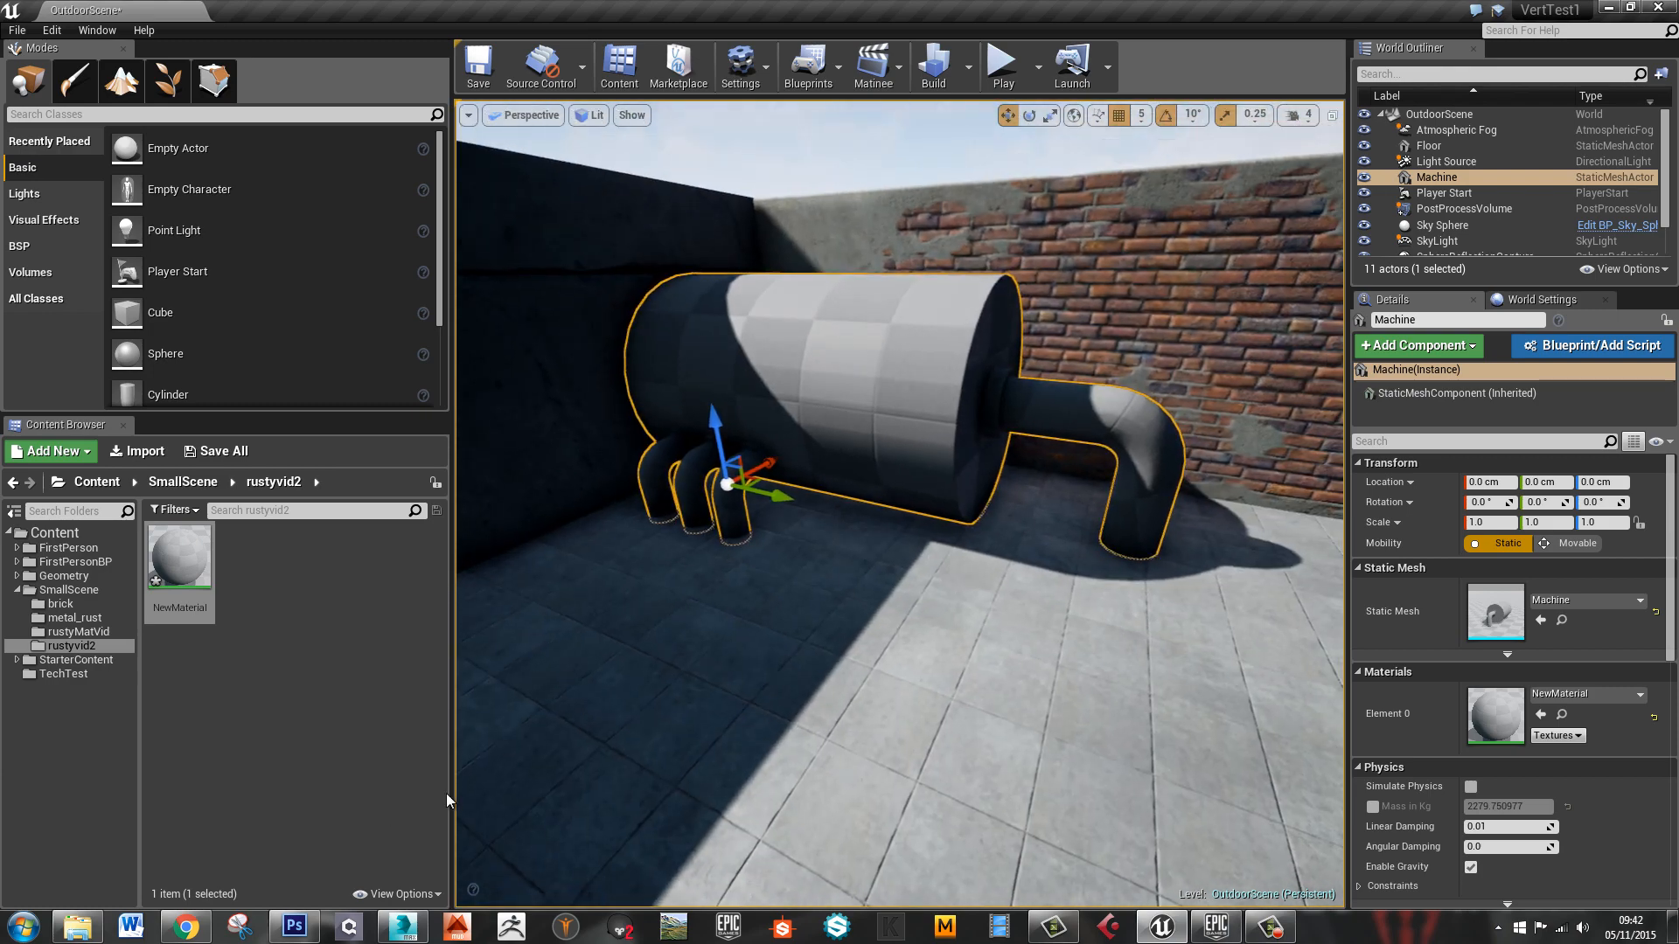
Switch to Photoshop, add a layer above Layer 1, fill it with black and name it rust
{"action": "left_click", "coordinate": [294, 927]}
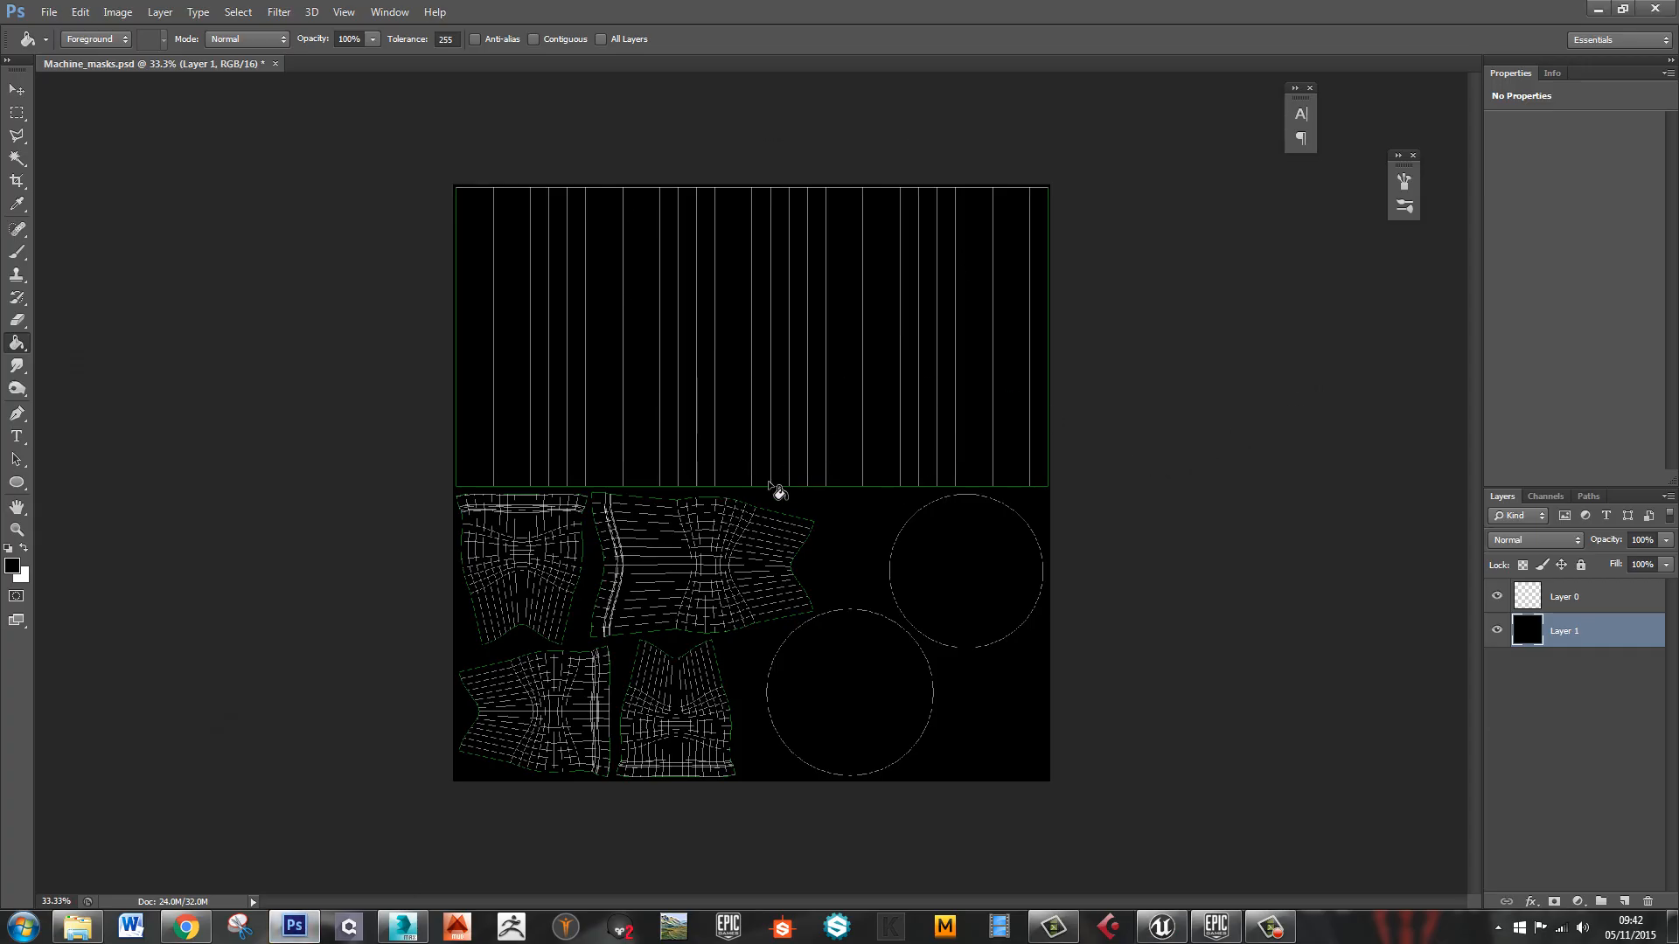
{"action": "left_click", "coordinate": [1625, 902]}
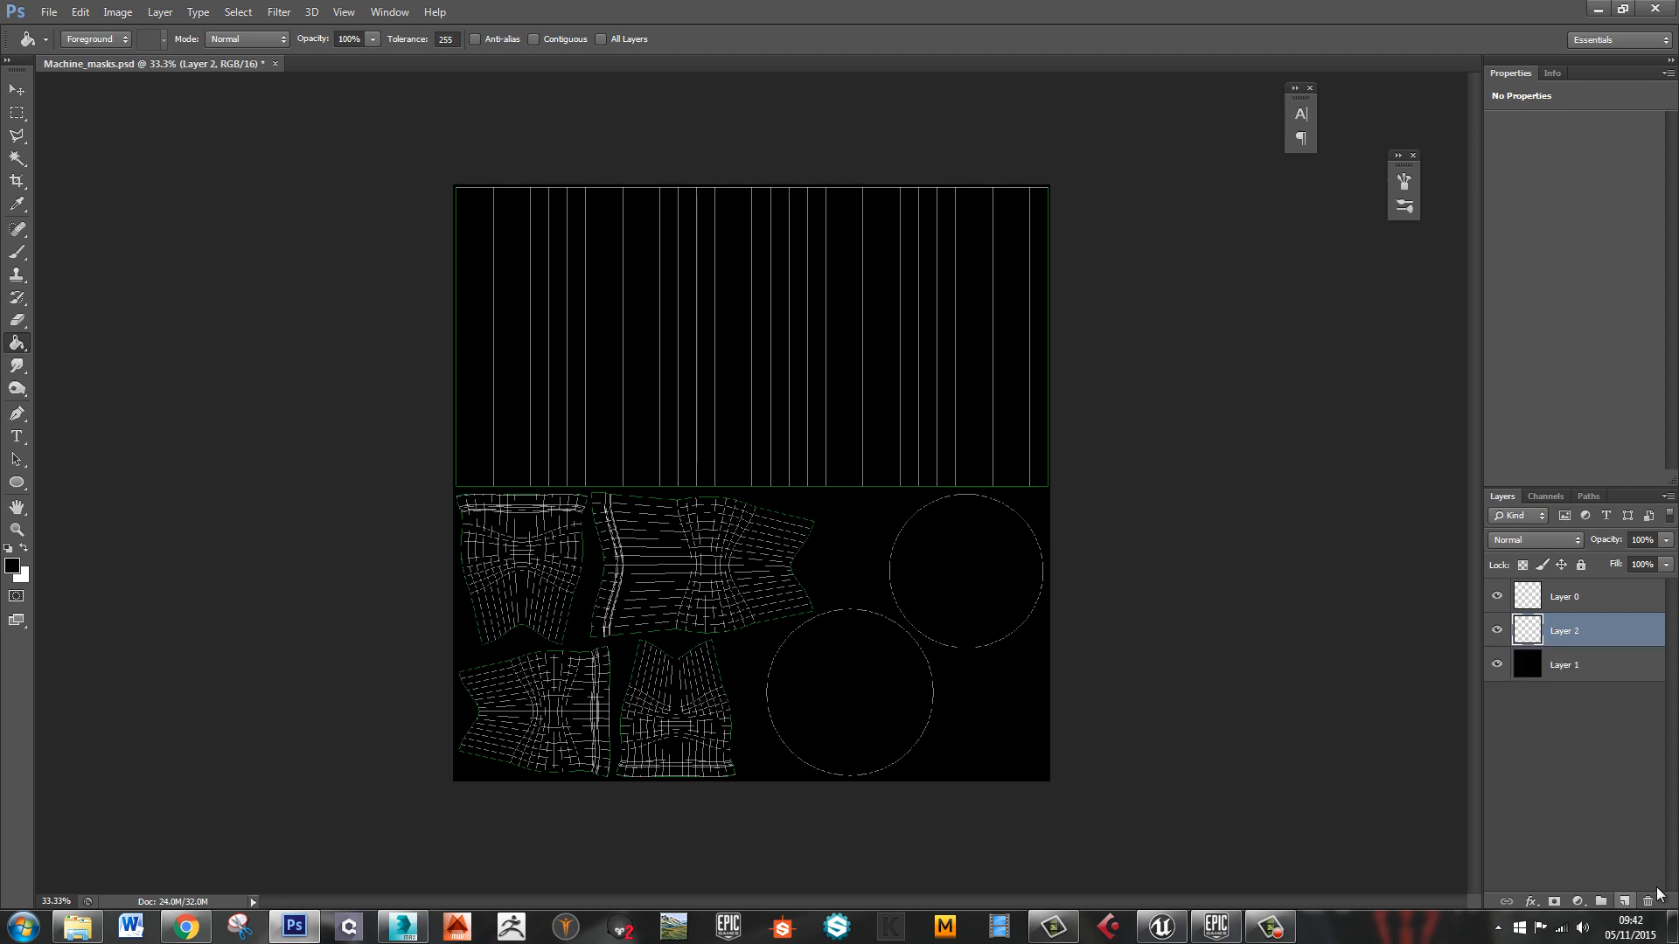
{"action": "left_click", "coordinate": [761, 593]}
{"action": "double_click", "coordinate": [1564, 631]}
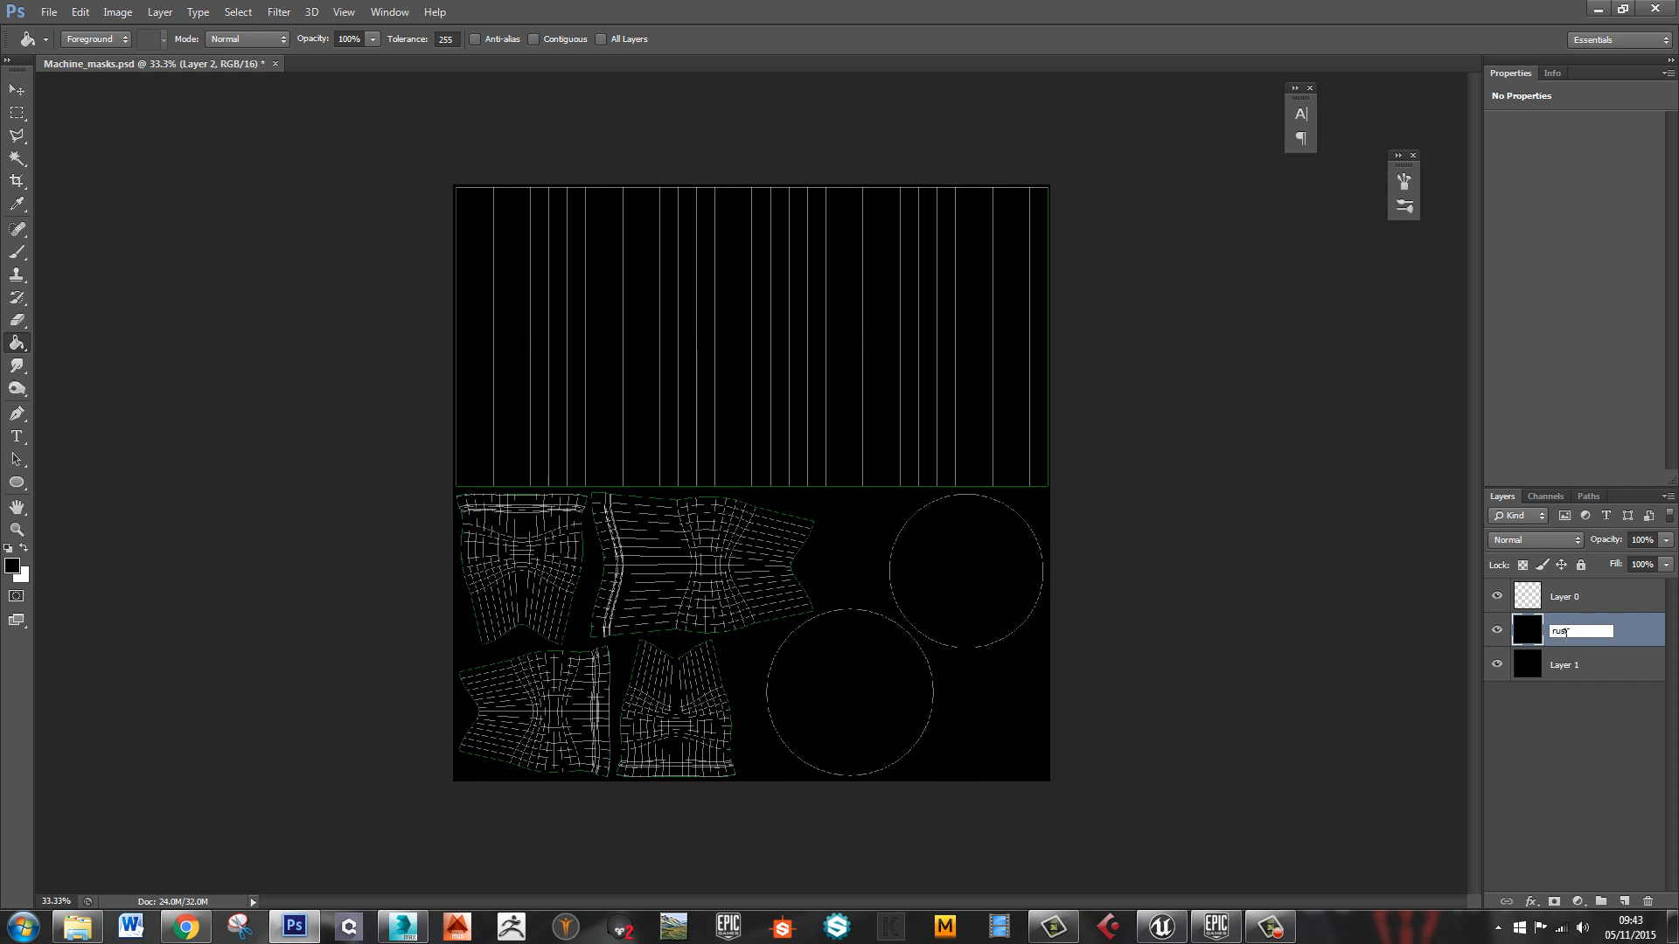
{"action": "key", "text": "Return"}
Add a layer above the rust layer, fill it with black and name it oil
{"action": "left_click", "coordinate": [1625, 901]}
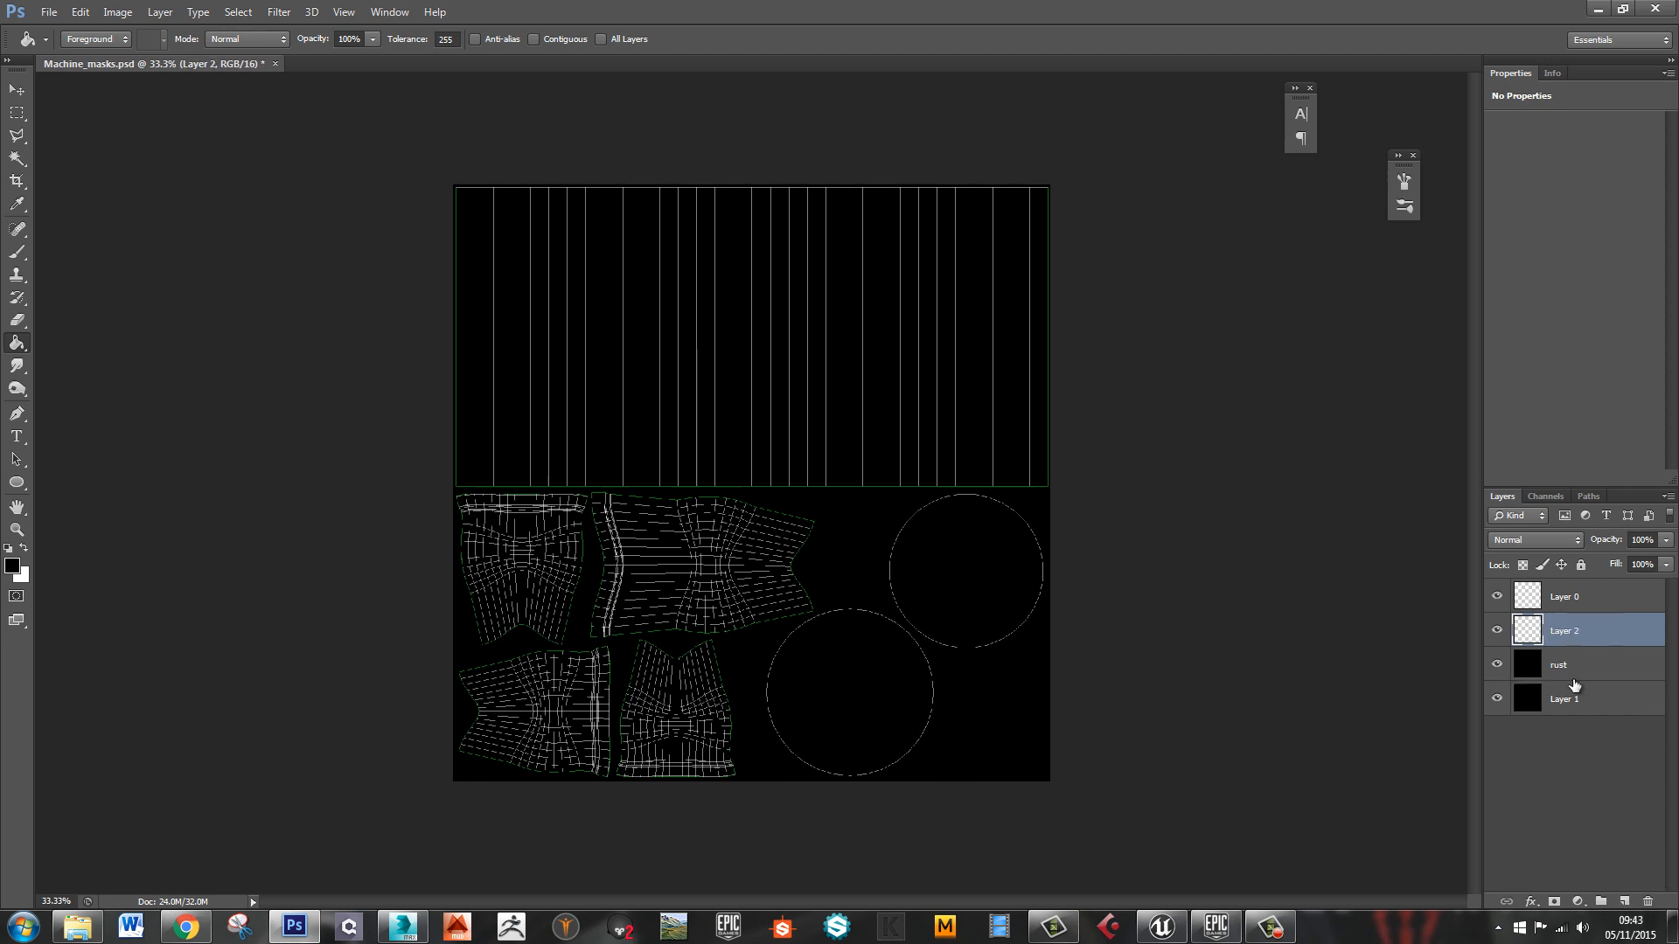
{"action": "left_click", "coordinate": [875, 579]}
{"action": "double_click", "coordinate": [1581, 631]}
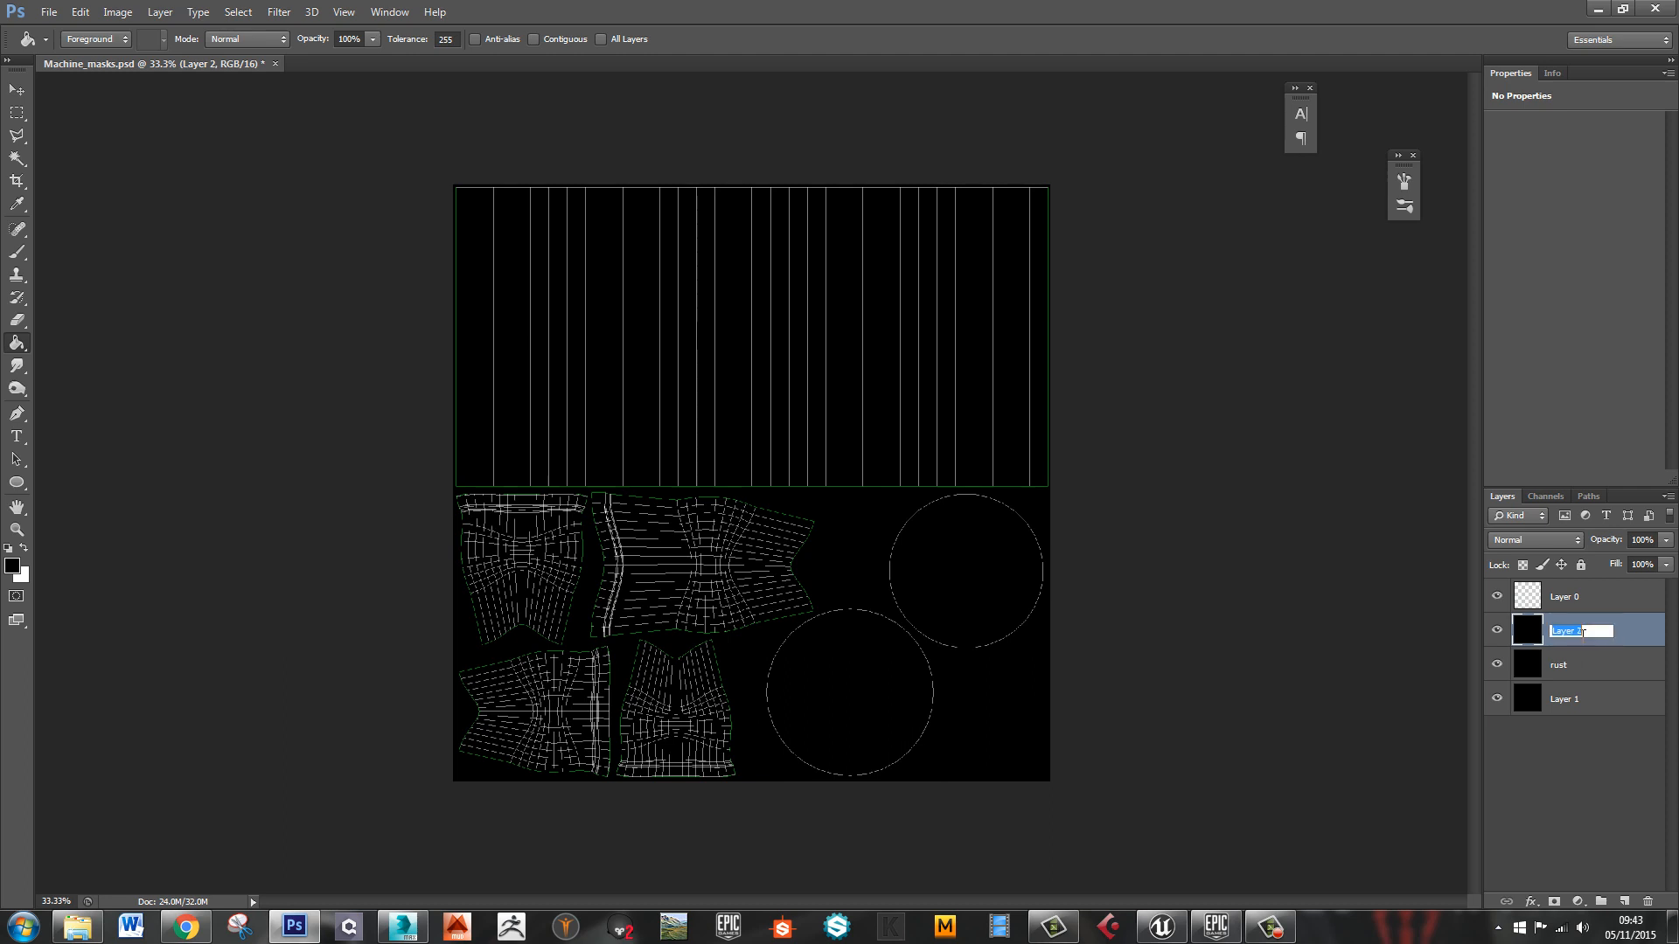
{"action": "type", "text": "cil"}
{"action": "key", "text": "Return"}
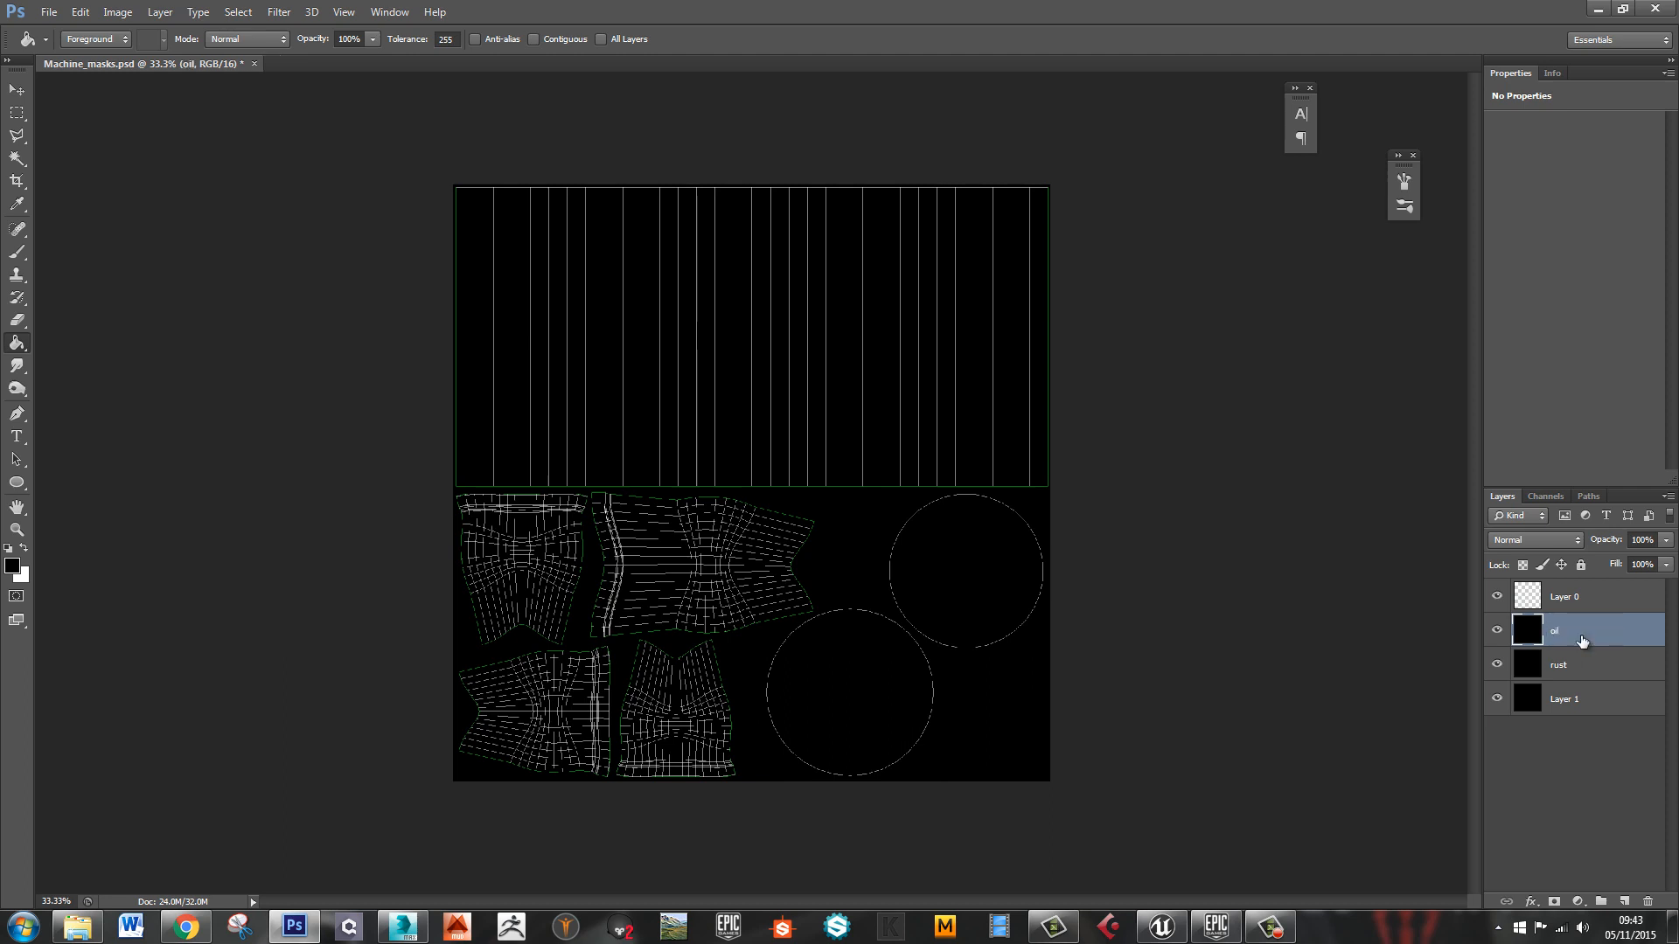
Set up a white 100 px soft brush for painting on the rust layer, and hide the oil layer
{"action": "left_click", "coordinate": [1624, 684]}
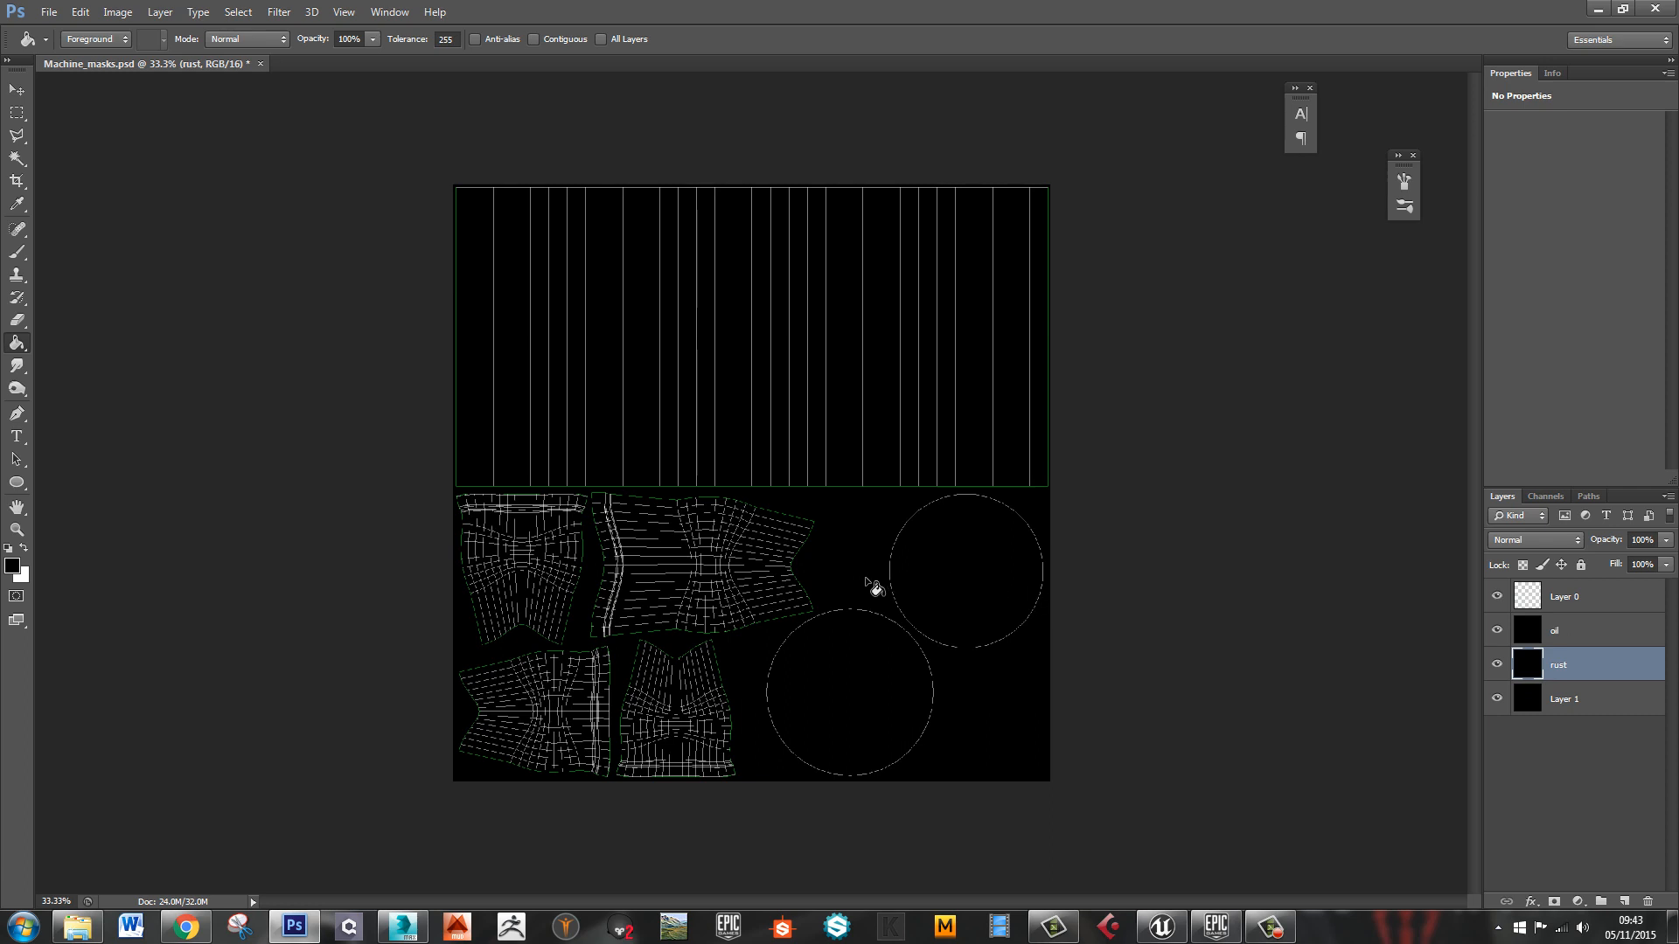
{"action": "key", "text": "b"}
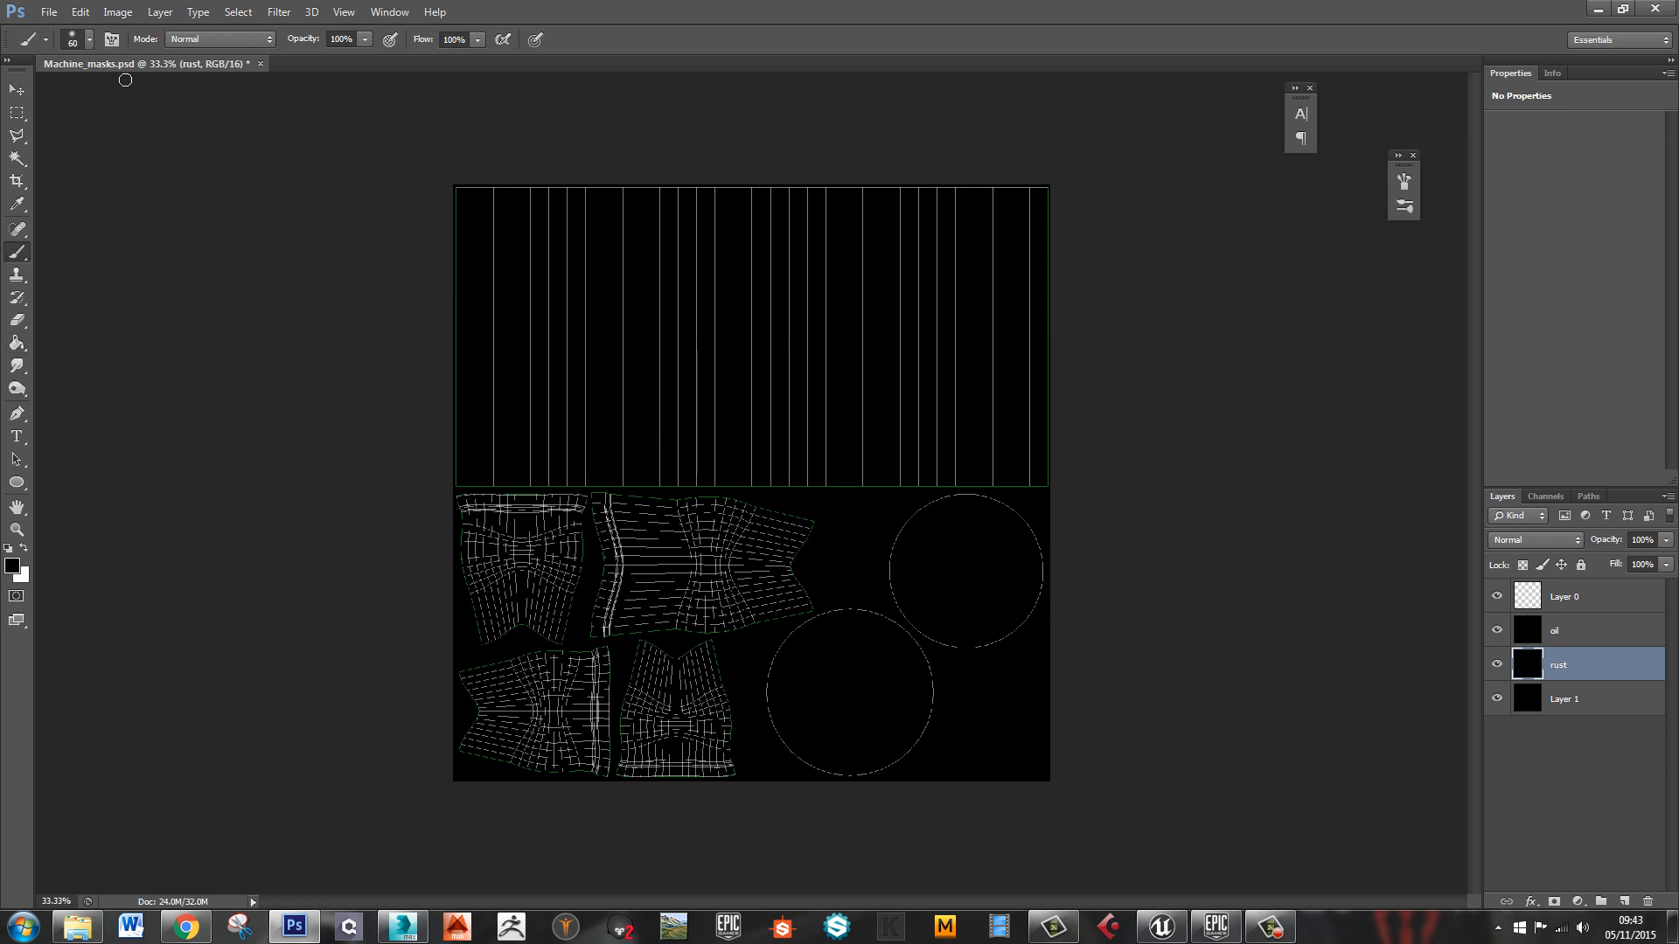
{"action": "key", "text": "bracketright"}
{"action": "key", "text": "bracketright"}
{"action": "key", "text": "bracketright"}
{"action": "key", "text": "bracketright"}
{"action": "key", "text": "bracketright"}
{"action": "key", "text": "bracketright"}
{"action": "key", "text": "bracketright"}
{"action": "key", "text": "bracketright"}
{"action": "key", "text": "bracketleft"}
{"action": "key", "text": "bracketleft"}
{"action": "key", "text": "bracketleft"}
{"action": "key", "text": "bracketleft"}
{"action": "key", "text": "bracketleft"}
{"action": "key", "text": "bracketright"}
{"action": "key", "text": "x"}
{"action": "left_click_drag", "start_coordinate": [507, 482], "coordinate": [536, 491]}
{"action": "left_click", "coordinate": [1497, 631]}
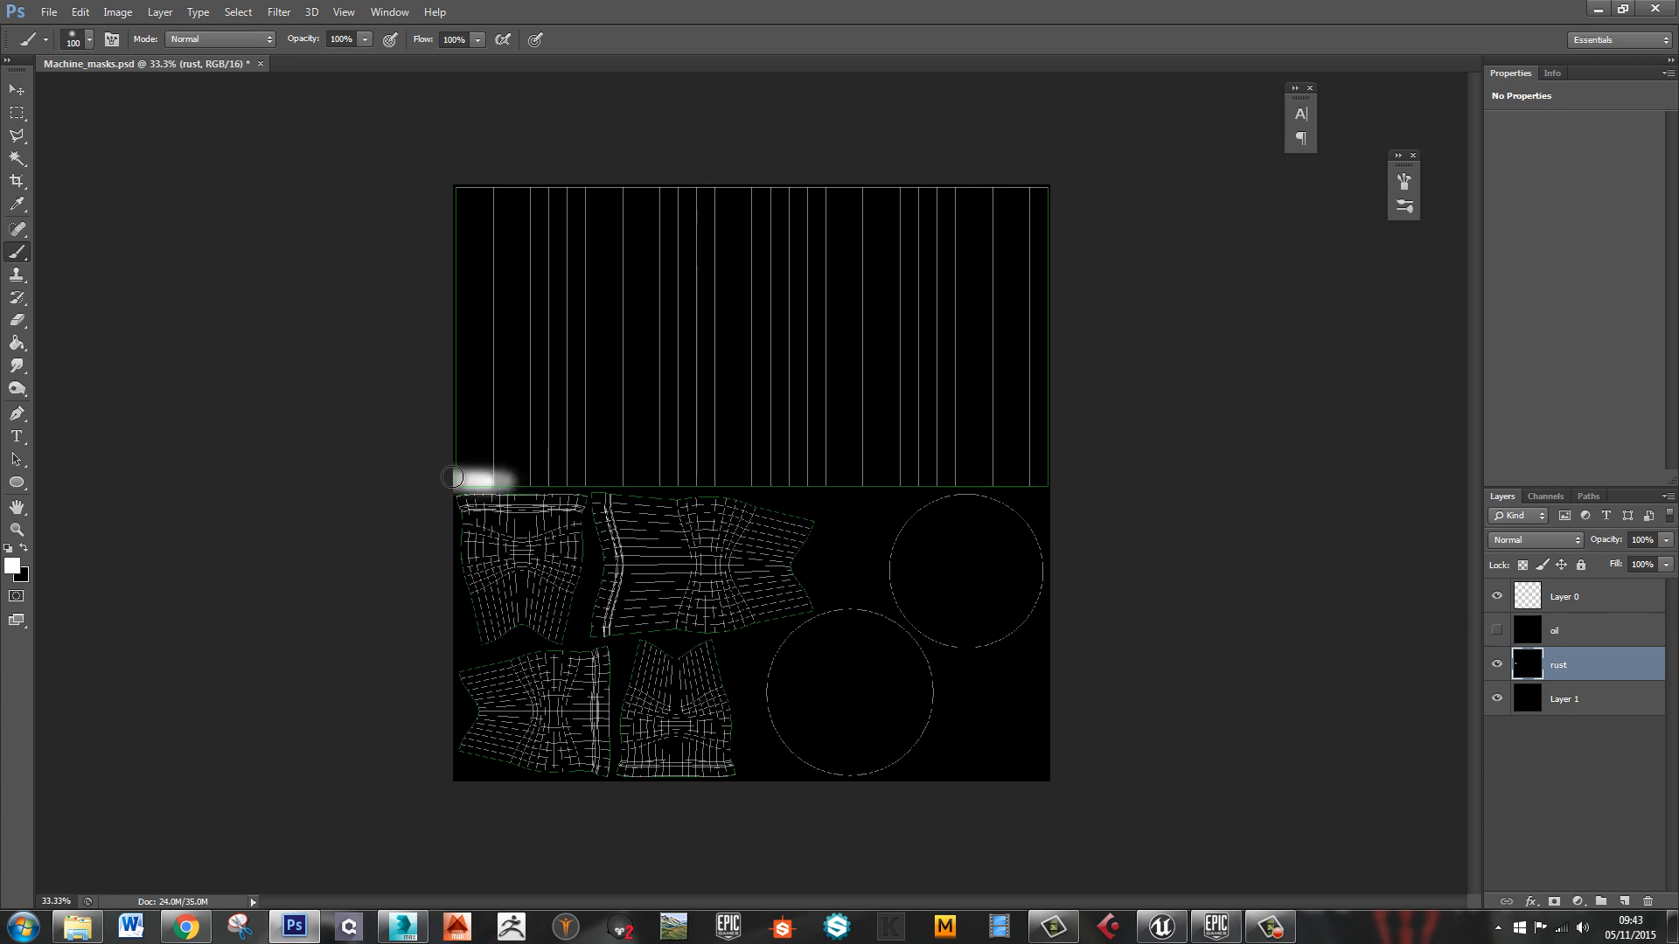
Paint white rust along the upper and lower edges of the tank body shell and around both circular end caps
{"action": "left_click_drag", "start_coordinate": [472, 481], "coordinate": [1054, 484]}
{"action": "mouse_move", "coordinate": [1050, 177]}
{"action": "left_mouse_down"}
{"action": "mouse_move", "coordinate": [1042, 207]}
{"action": "mouse_move", "coordinate": [900, 180]}
{"action": "mouse_move", "coordinate": [379, 207]}
{"action": "mouse_move", "coordinate": [521, 225]}
{"action": "mouse_move", "coordinate": [523, 289]}
{"action": "mouse_move", "coordinate": [523, 212]}
{"action": "left_mouse_up"}
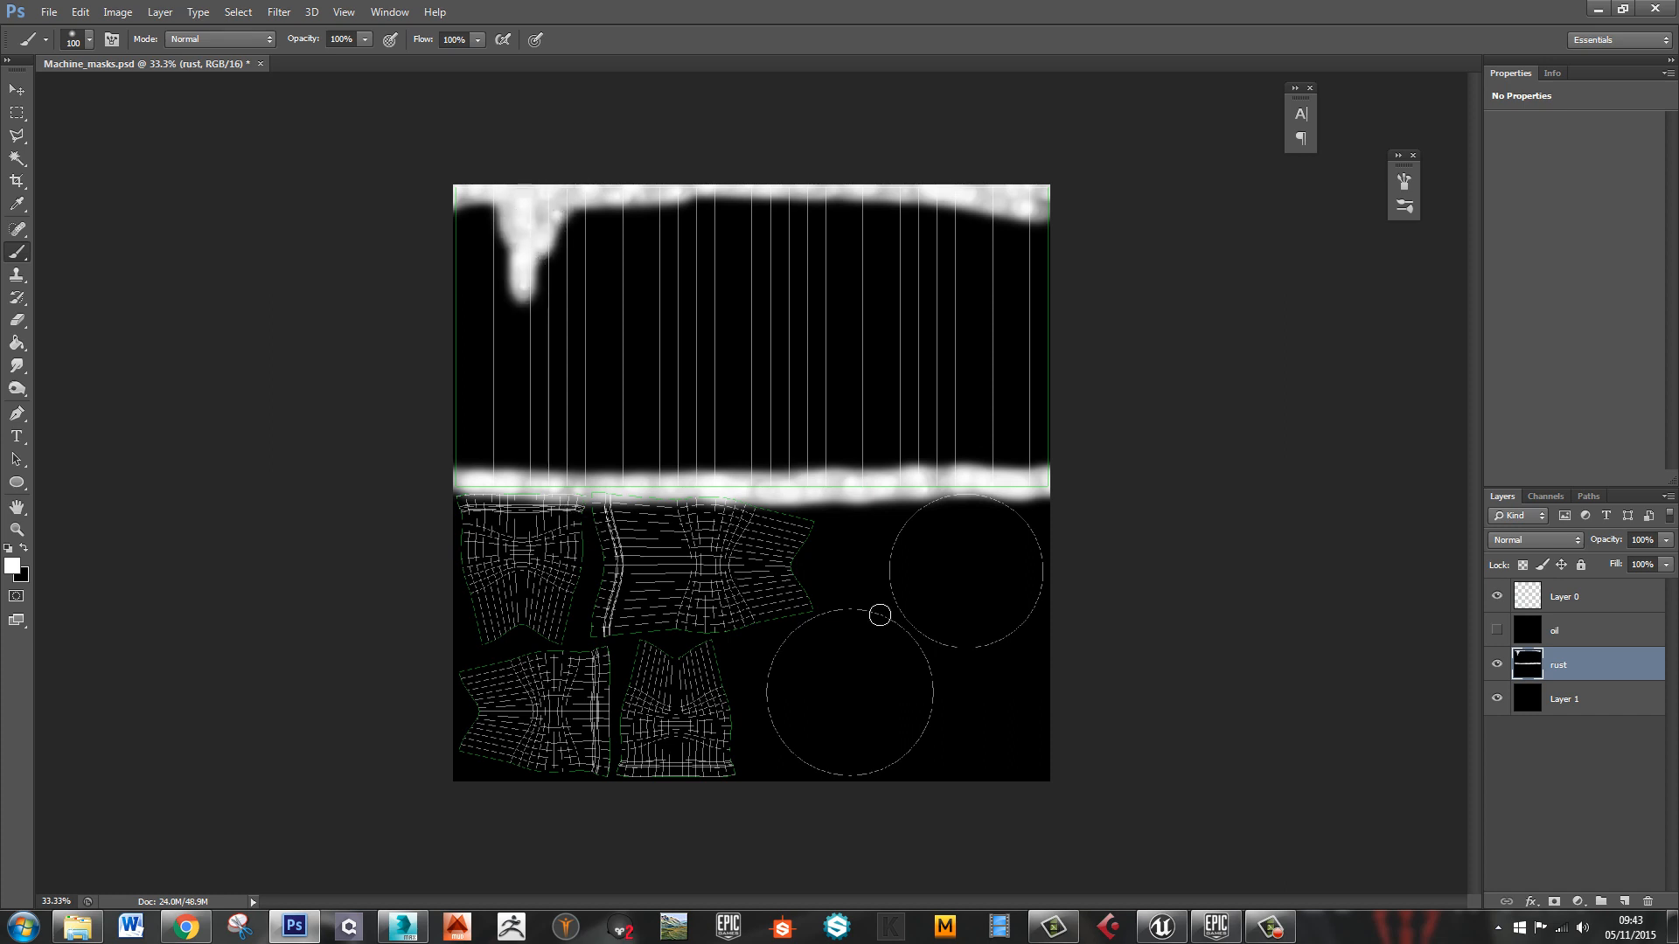
{"action": "mouse_move", "coordinate": [903, 534]}
{"action": "left_mouse_down"}
{"action": "mouse_move", "coordinate": [905, 609]}
{"action": "mouse_move", "coordinate": [1005, 651]}
{"action": "mouse_move", "coordinate": [1034, 533]}
{"action": "mouse_move", "coordinate": [899, 512]}
{"action": "mouse_move", "coordinate": [1023, 513]}
{"action": "left_mouse_up"}
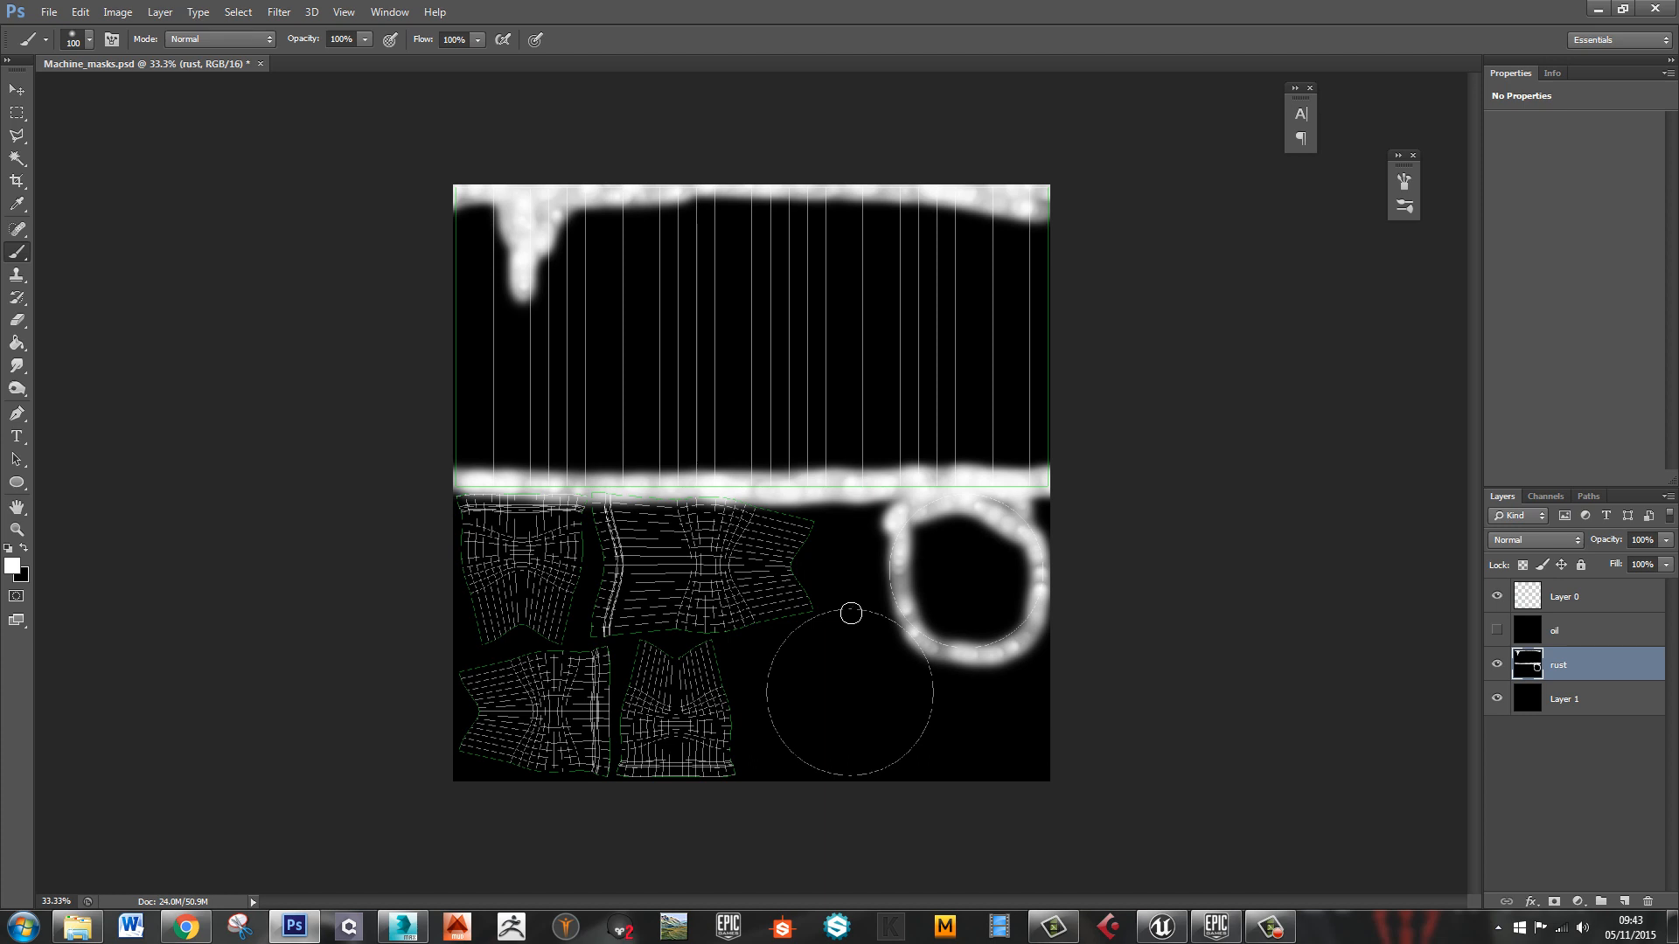
{"action": "mouse_move", "coordinate": [851, 611]}
{"action": "left_mouse_down"}
{"action": "mouse_move", "coordinate": [772, 645]}
{"action": "mouse_move", "coordinate": [803, 764]}
{"action": "mouse_move", "coordinate": [927, 709]}
{"action": "mouse_move", "coordinate": [838, 605]}
{"action": "mouse_move", "coordinate": [772, 628]}
{"action": "mouse_move", "coordinate": [791, 749]}
{"action": "mouse_move", "coordinate": [927, 737]}
{"action": "mouse_move", "coordinate": [932, 710]}
{"action": "left_mouse_up"}
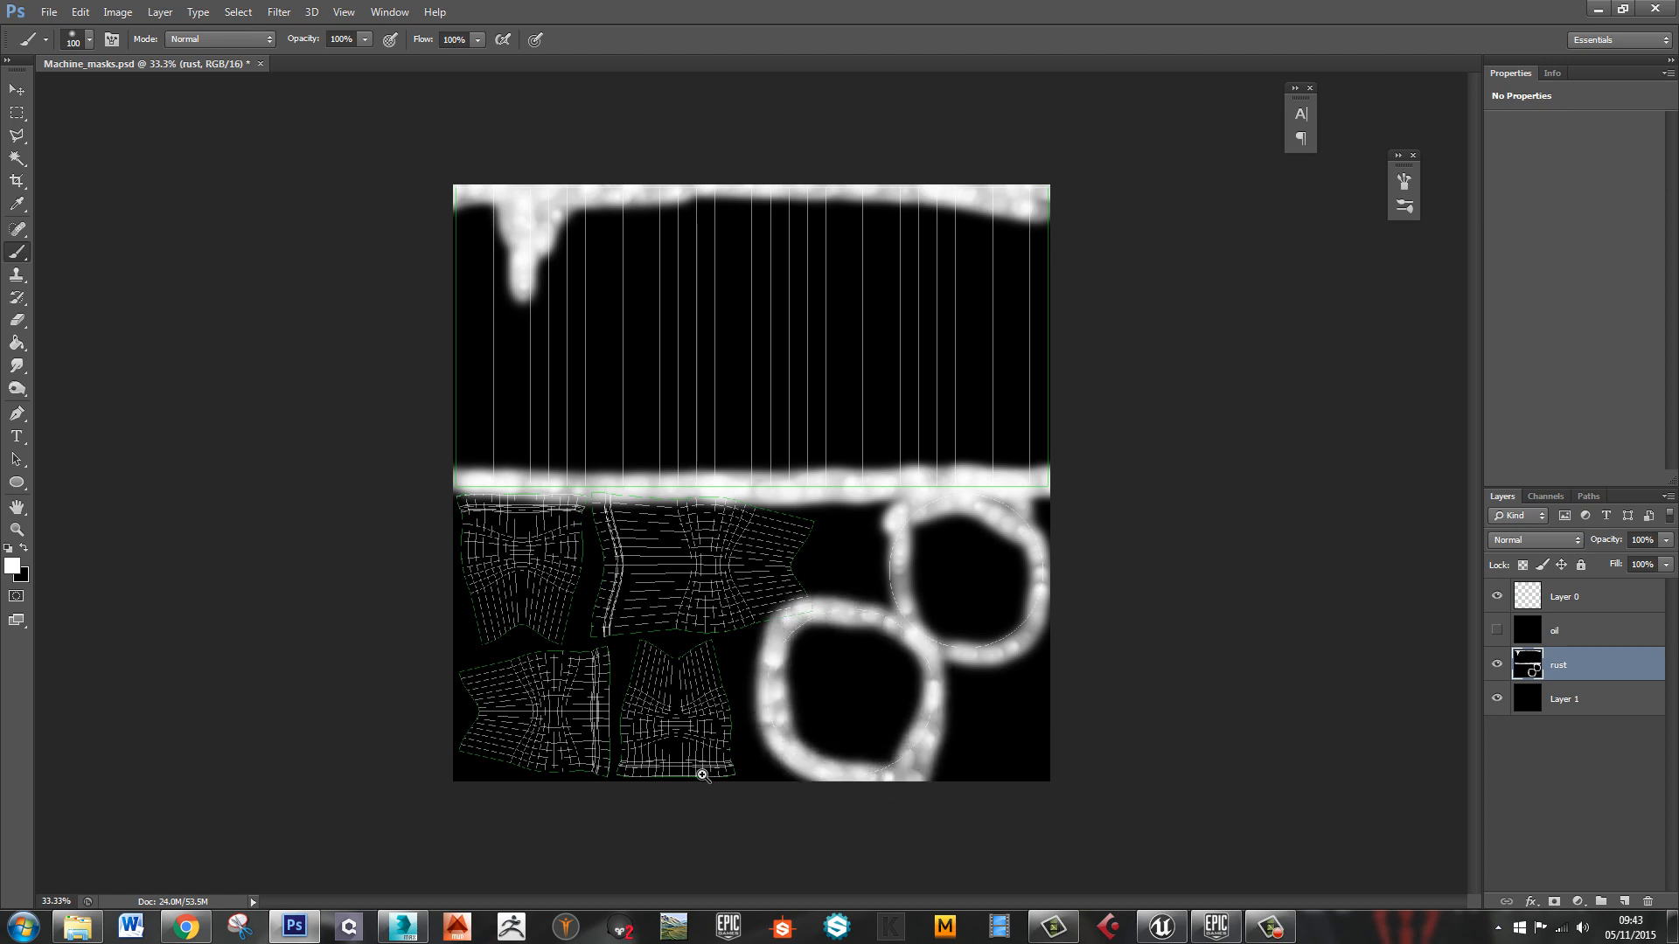
Paint thin white lines along the collar seams of the largest pipe shell and a wider band along its collar end
{"action": "left_click", "coordinate": [690, 751], "text": "ctrl"}
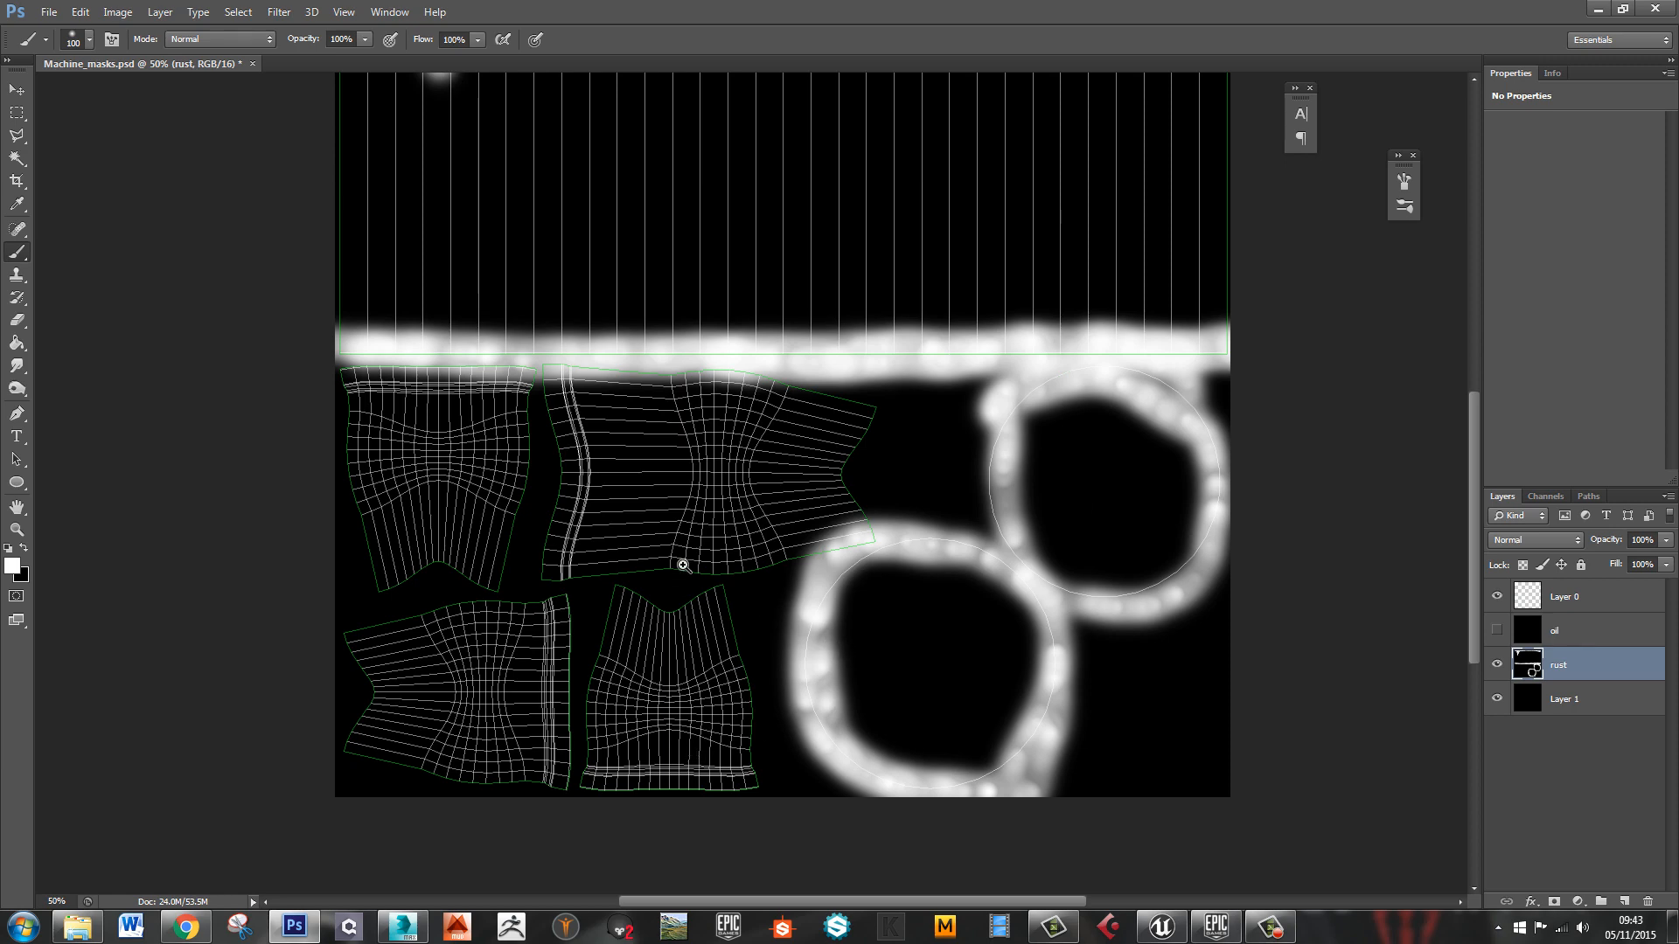
{"action": "left_click", "coordinate": [683, 565], "text": "ctrl"}
{"action": "left_click_drag", "start_coordinate": [582, 483], "coordinate": [781, 634]}
{"action": "left_click", "coordinate": [781, 634], "text": "ctrl"}
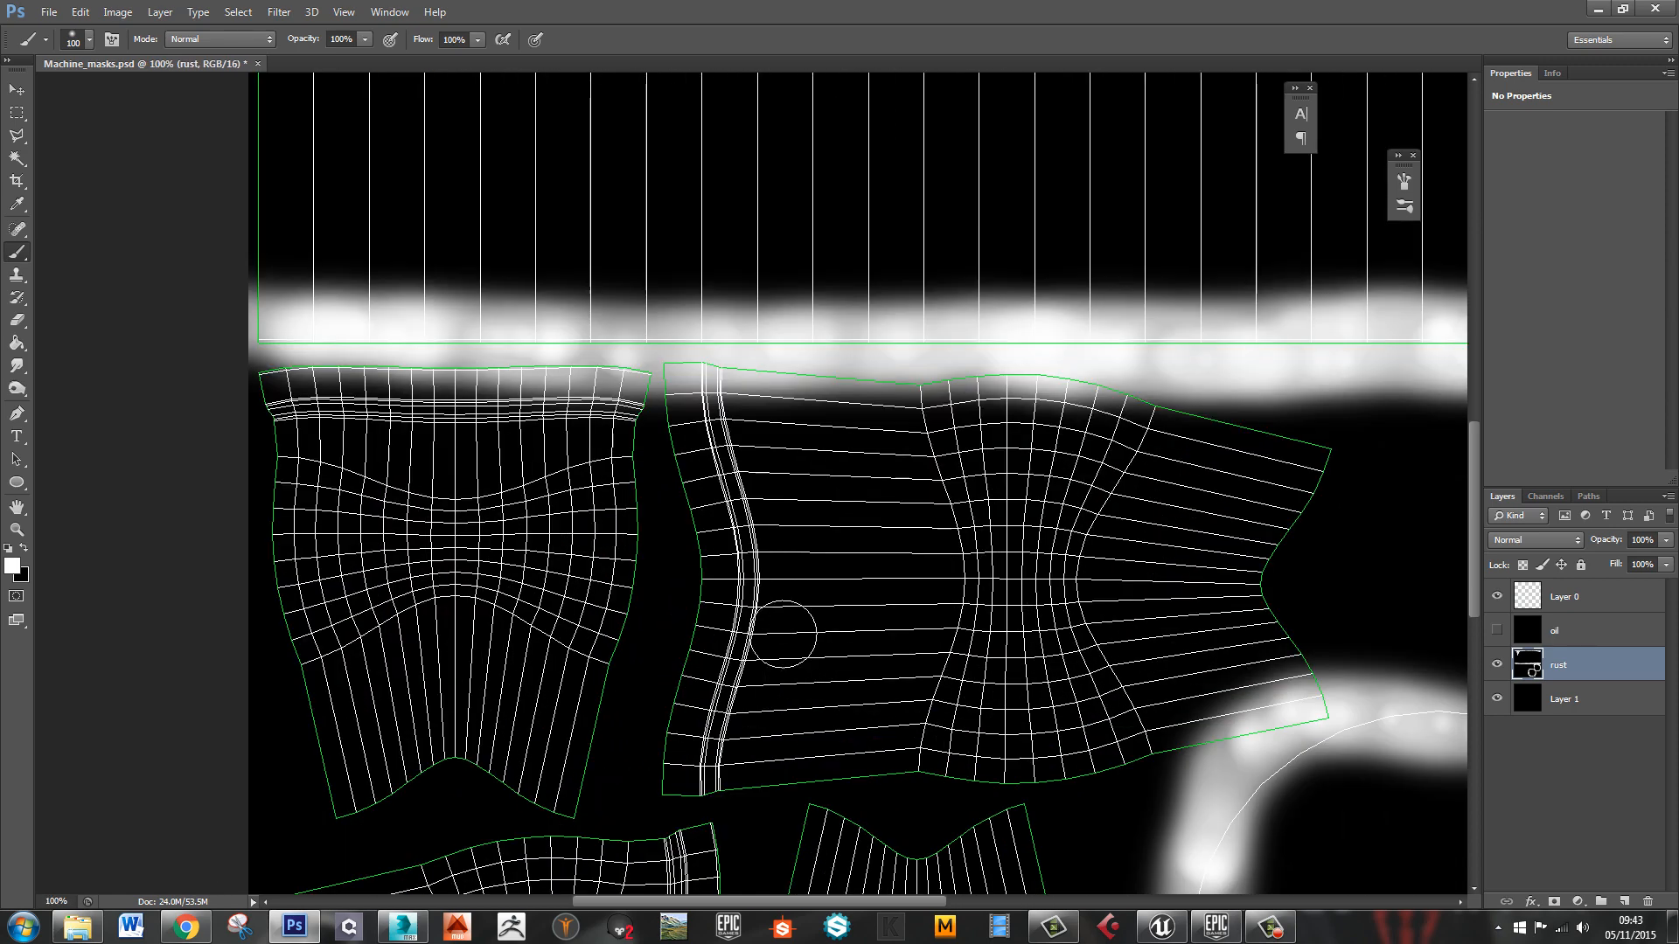
{"action": "key", "text": "bracketleft"}
{"action": "key", "text": "bracketleft"}
{"action": "key", "text": "bracketleft"}
{"action": "key", "text": "bracketleft"}
{"action": "key", "text": "bracketleft"}
{"action": "key", "text": "bracketleft"}
{"action": "key", "text": "bracketleft"}
{"action": "key", "text": "bracketleft"}
{"action": "key", "text": "bracketleft"}
{"action": "key", "text": "bracketleft"}
{"action": "key", "text": "bracketleft"}
{"action": "key", "text": "bracketleft"}
{"action": "key", "text": "bracketleft"}
{"action": "key", "text": "bracketleft"}
{"action": "key", "text": "bracketleft"}
{"action": "mouse_move", "coordinate": [727, 722]}
{"action": "left_mouse_down"}
{"action": "mouse_move", "coordinate": [763, 555]}
{"action": "mouse_move", "coordinate": [723, 378]}
{"action": "mouse_move", "coordinate": [768, 583]}
{"action": "left_mouse_up"}
{"action": "left_click_drag", "start_coordinate": [705, 365], "coordinate": [726, 492]}
{"action": "mouse_move", "coordinate": [738, 562]}
{"action": "left_mouse_down"}
{"action": "mouse_move", "coordinate": [740, 652]}
{"action": "mouse_move", "coordinate": [700, 798]}
{"action": "mouse_move", "coordinate": [664, 700]}
{"action": "mouse_move", "coordinate": [671, 377]}
{"action": "mouse_move", "coordinate": [681, 577]}
{"action": "left_mouse_up"}
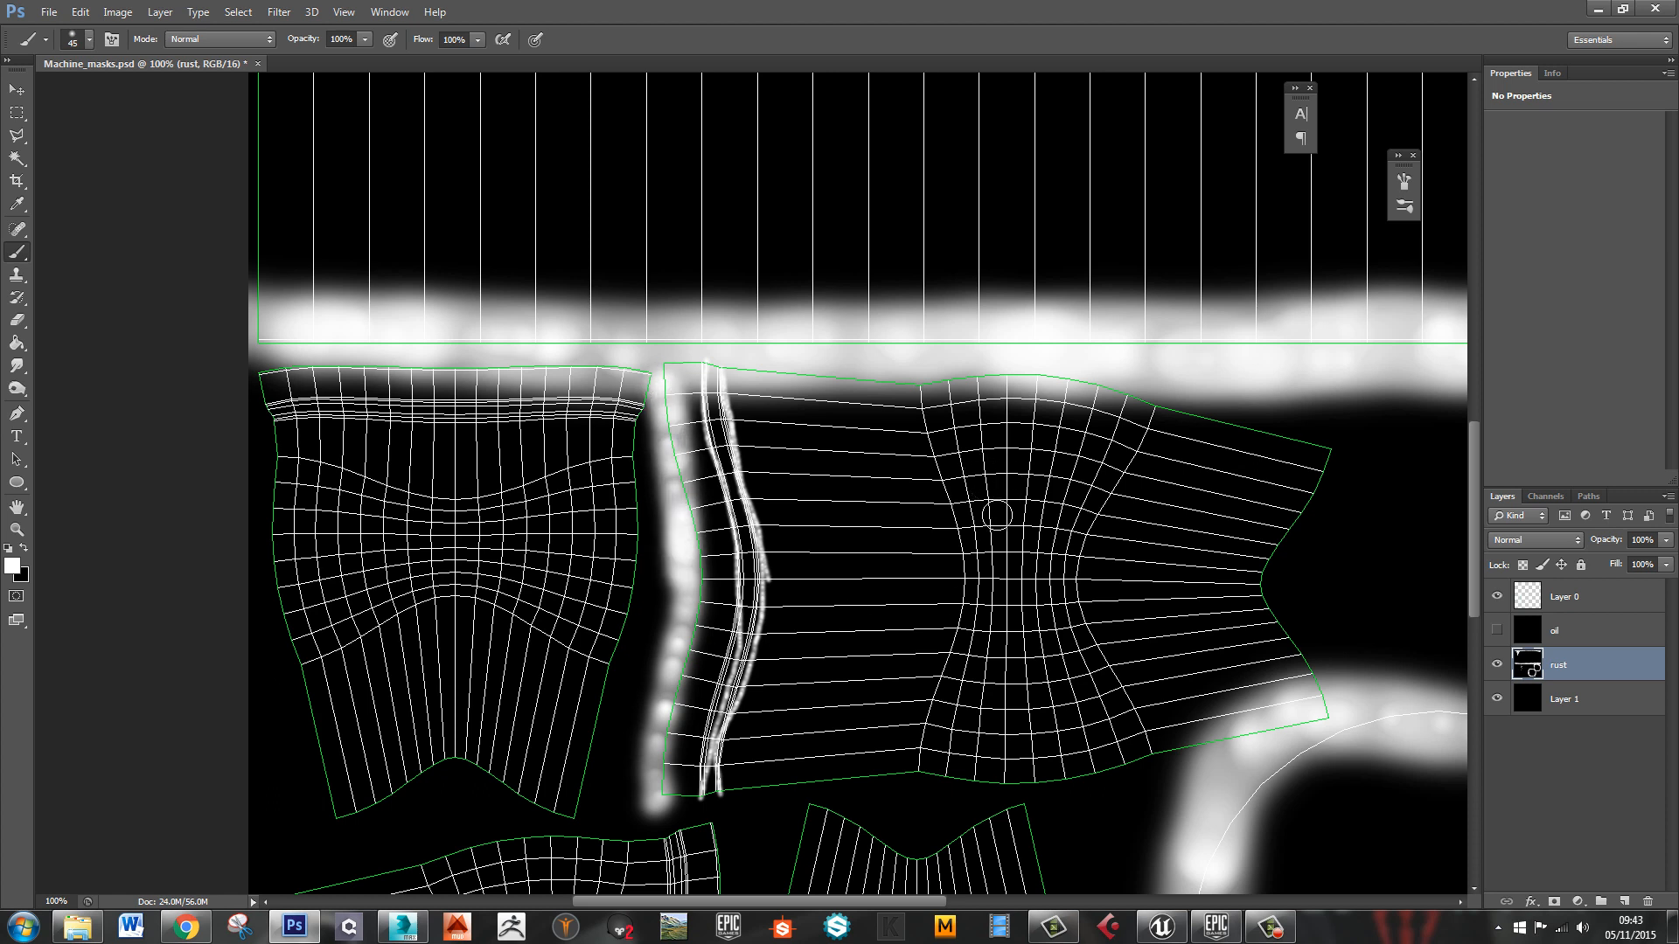
Paint a white rust patch over the bend of the largest pipe shell, enlarging the brush to 300 px for a soft glow
{"action": "mouse_move", "coordinate": [997, 516]}
{"action": "left_mouse_down"}
{"action": "mouse_move", "coordinate": [961, 569]}
{"action": "mouse_move", "coordinate": [1049, 595]}
{"action": "mouse_move", "coordinate": [1028, 538]}
{"action": "mouse_move", "coordinate": [1001, 603]}
{"action": "mouse_move", "coordinate": [986, 580]}
{"action": "mouse_move", "coordinate": [970, 604]}
{"action": "left_mouse_up"}
{"action": "key", "text": "bracketright"}
{"action": "key", "text": "bracketright"}
{"action": "key", "text": "bracketright"}
{"action": "key", "text": "bracketright"}
{"action": "key", "text": "bracketright"}
{"action": "key", "text": "bracketright"}
{"action": "key", "text": "bracketright"}
{"action": "key", "text": "bracketright"}
{"action": "key", "text": "bracketright"}
{"action": "key", "text": "bracketright"}
{"action": "key", "text": "bracketright"}
{"action": "key", "text": "bracketright"}
{"action": "key", "text": "bracketright"}
{"action": "key", "text": "bracketright"}
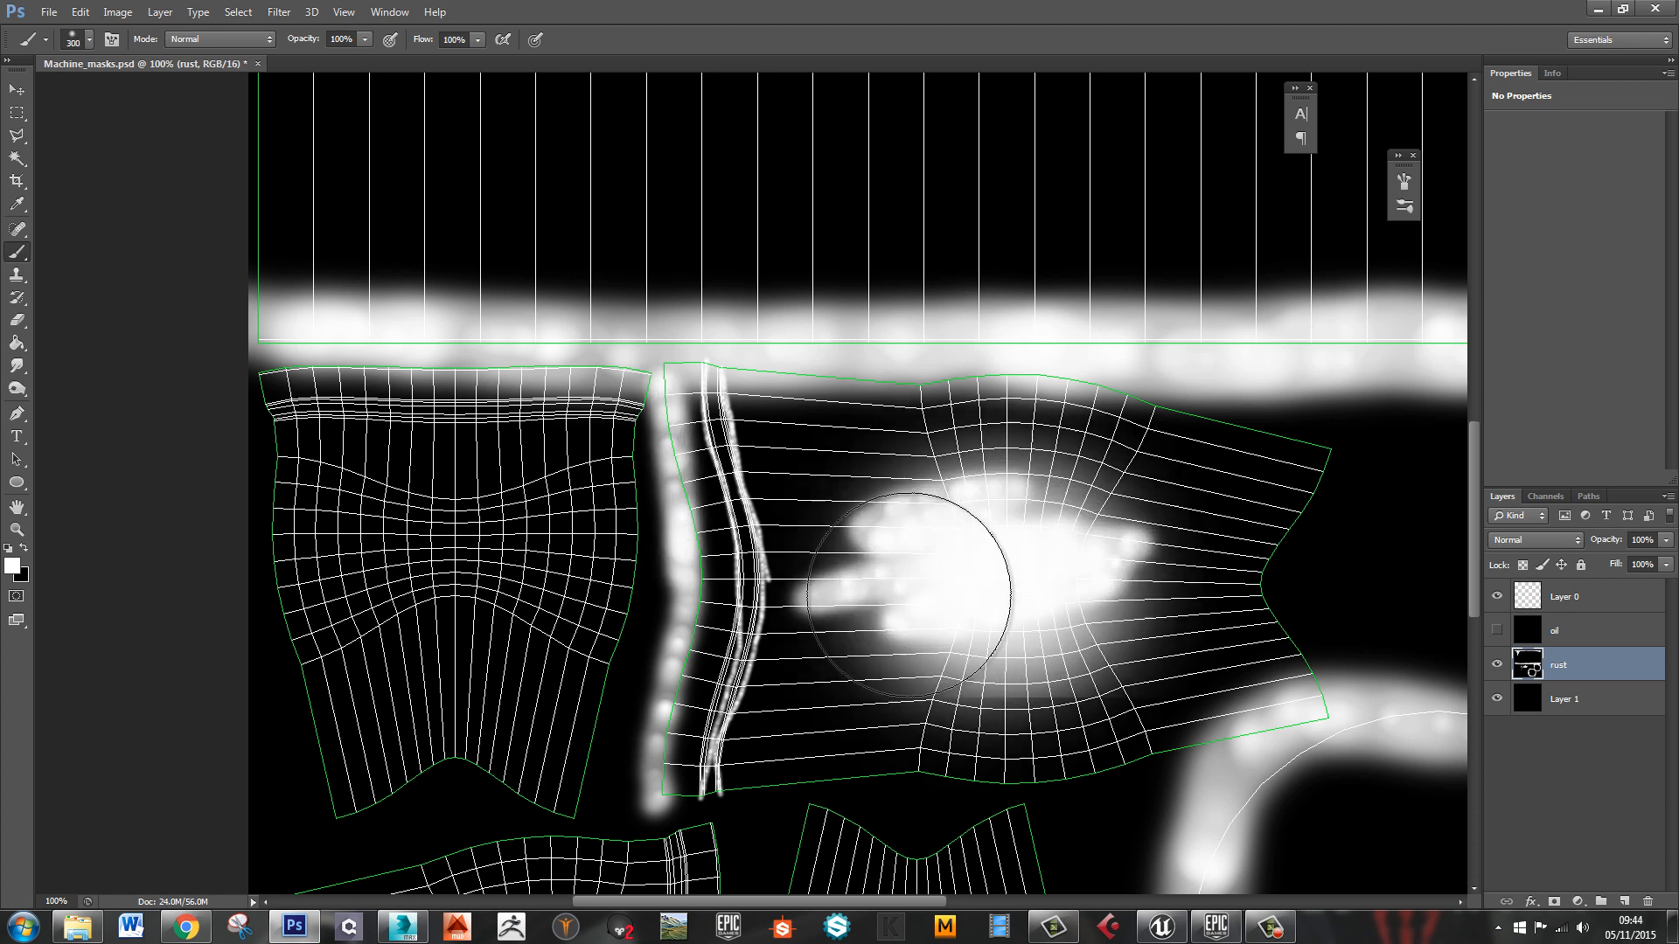
Reduce the brush size and paint white along the notched end of the largest pipe shell
{"action": "key", "text": "bracketleft"}
{"action": "key", "text": "bracketleft"}
{"action": "key", "text": "bracketleft"}
{"action": "key", "text": "bracketleft"}
{"action": "key", "text": "bracketleft"}
{"action": "key", "text": "bracketleft"}
{"action": "key", "text": "bracketleft"}
{"action": "key", "text": "bracketleft"}
{"action": "mouse_move", "coordinate": [1338, 667]}
{"action": "left_mouse_down"}
{"action": "mouse_move", "coordinate": [1259, 560]}
{"action": "mouse_move", "coordinate": [1294, 455]}
{"action": "mouse_move", "coordinate": [1236, 588]}
{"action": "mouse_move", "coordinate": [1378, 441]}
{"action": "left_mouse_up"}
Paint white rust along both ends of the two lower small pipe shells with a 60 px brush
{"action": "key", "text": "bracketleft"}
{"action": "key", "text": "bracketleft"}
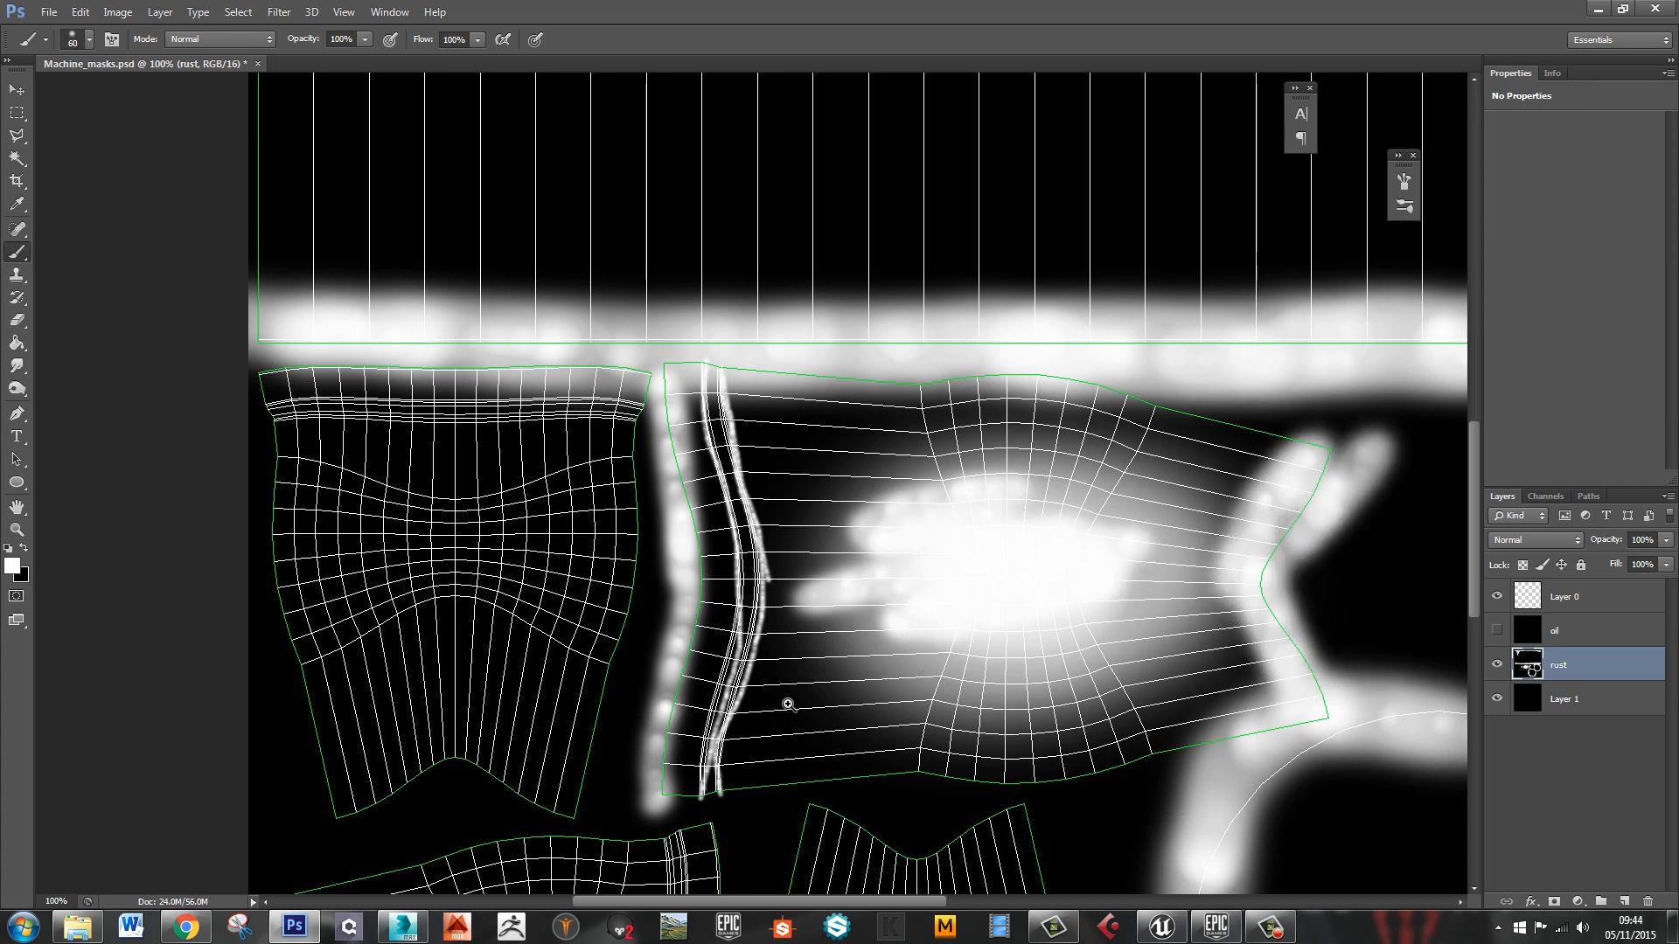
{"action": "scroll", "coordinate": [787, 699], "scroll_direction": "down", "scroll_amount": 2, "text": "alt"}
{"action": "left_click_drag", "start_coordinate": [689, 830], "coordinate": [701, 548]}
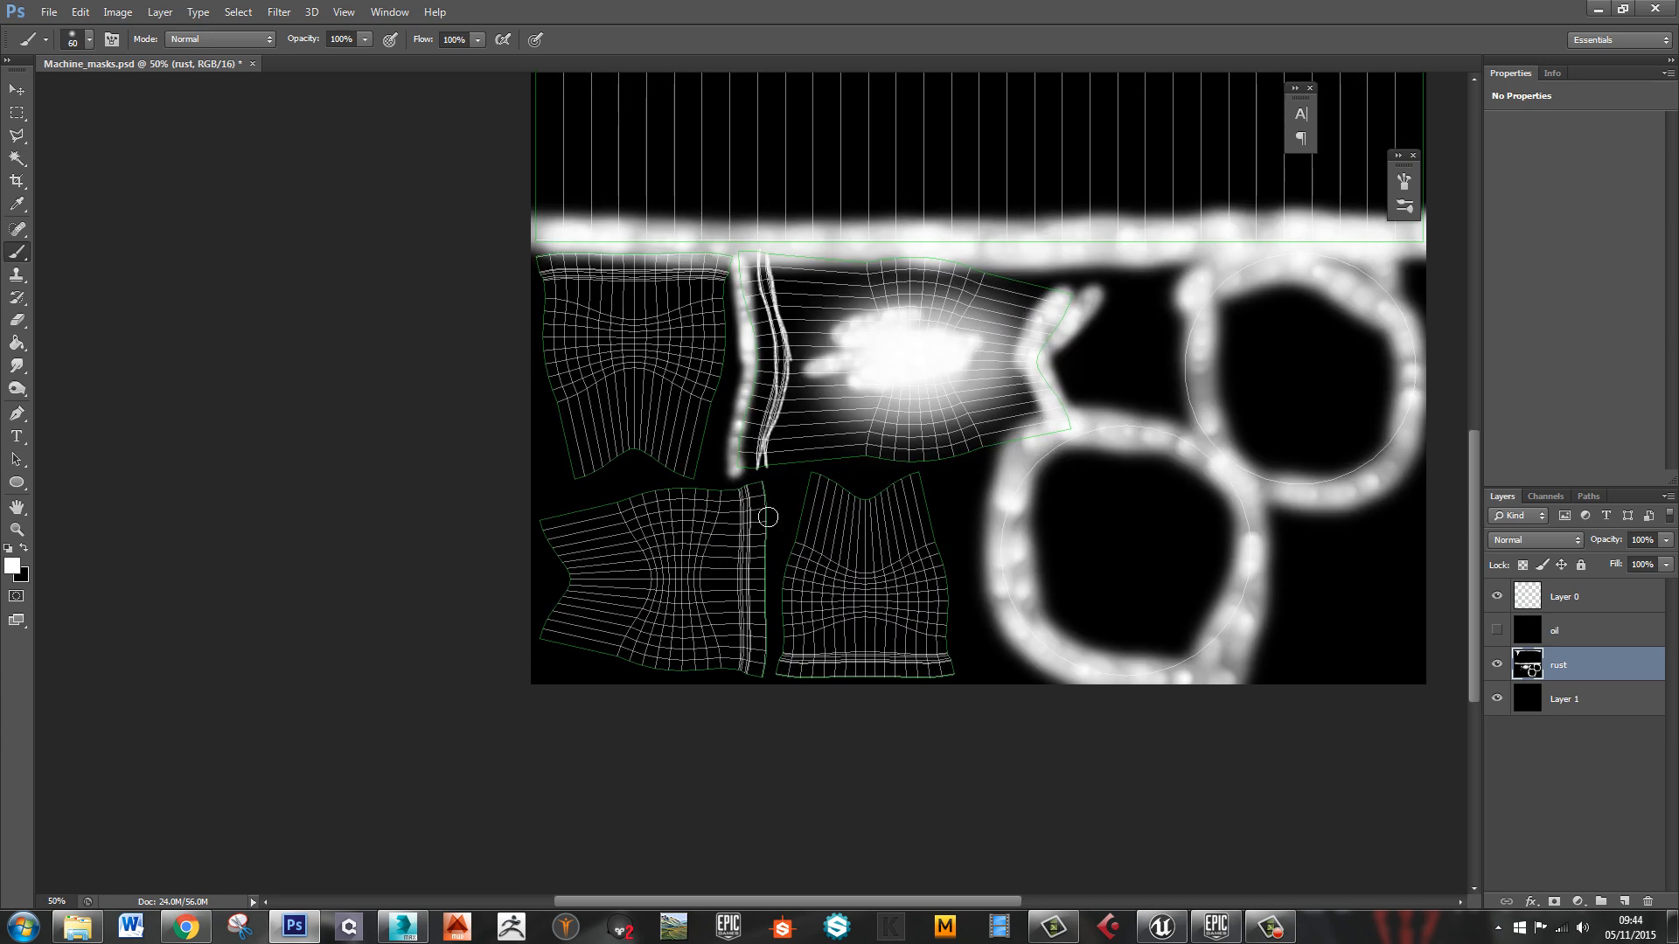
{"action": "mouse_move", "coordinate": [769, 487]}
{"action": "left_mouse_down"}
{"action": "mouse_move", "coordinate": [750, 713]}
{"action": "mouse_move", "coordinate": [962, 656]}
{"action": "left_mouse_up"}
{"action": "mouse_move", "coordinate": [809, 468]}
{"action": "left_mouse_down"}
{"action": "mouse_move", "coordinate": [865, 505]}
{"action": "mouse_move", "coordinate": [922, 475]}
{"action": "left_mouse_up"}
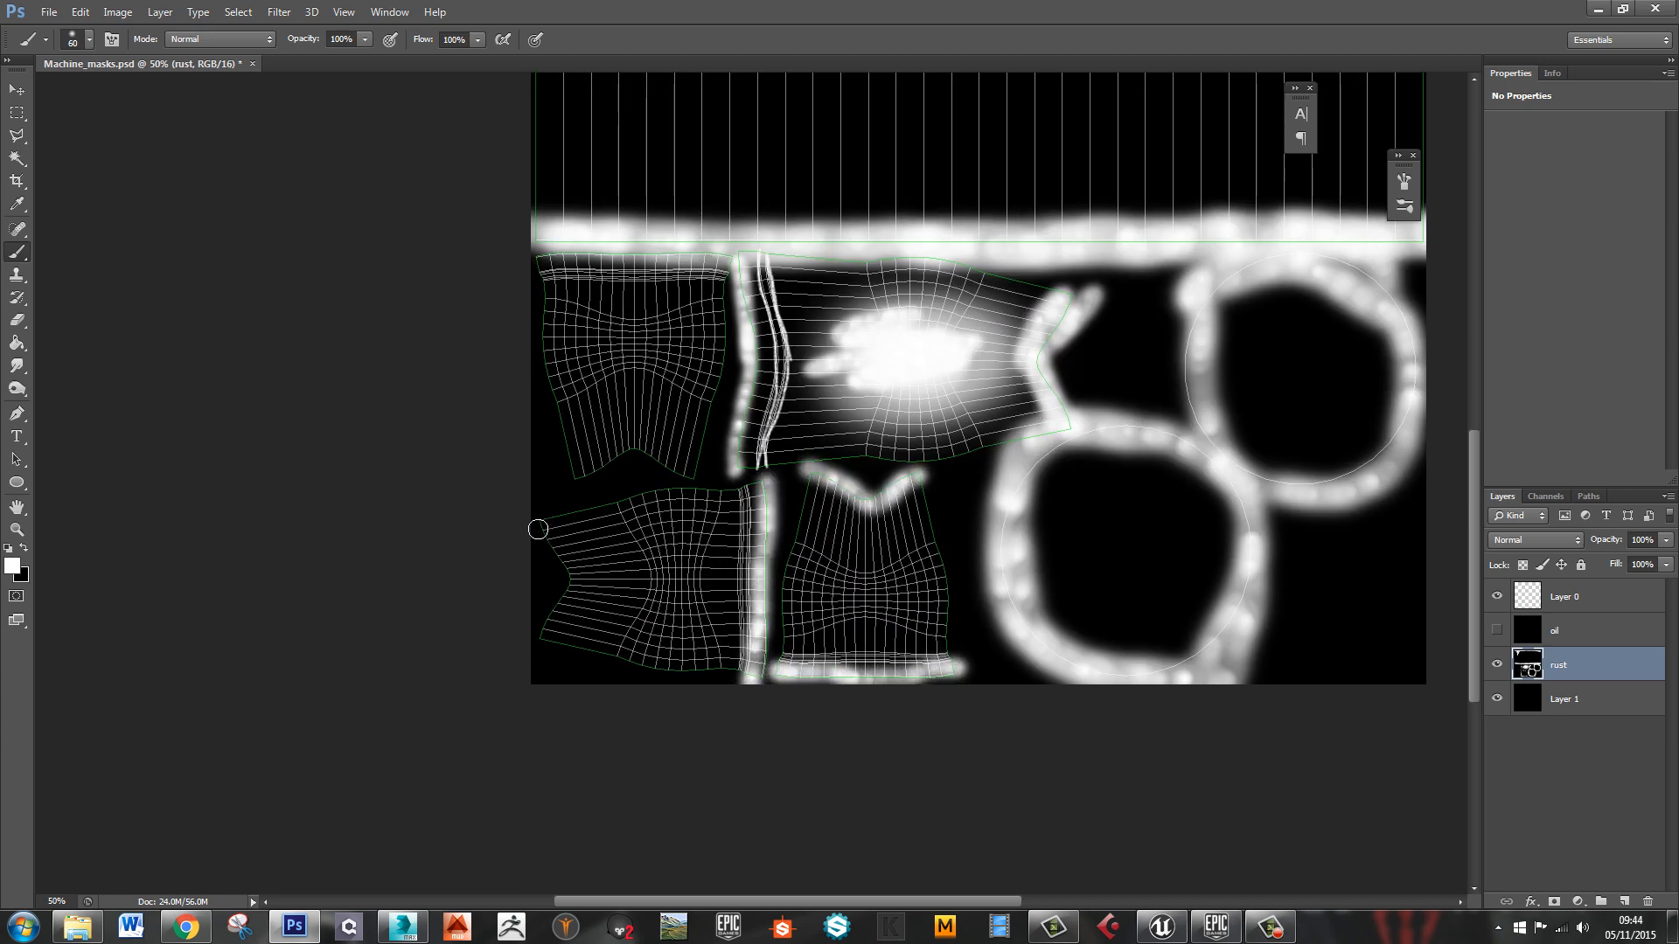
{"action": "mouse_move", "coordinate": [536, 514]}
{"action": "left_mouse_down"}
{"action": "mouse_move", "coordinate": [567, 578]}
{"action": "mouse_move", "coordinate": [537, 650]}
{"action": "left_mouse_up"}
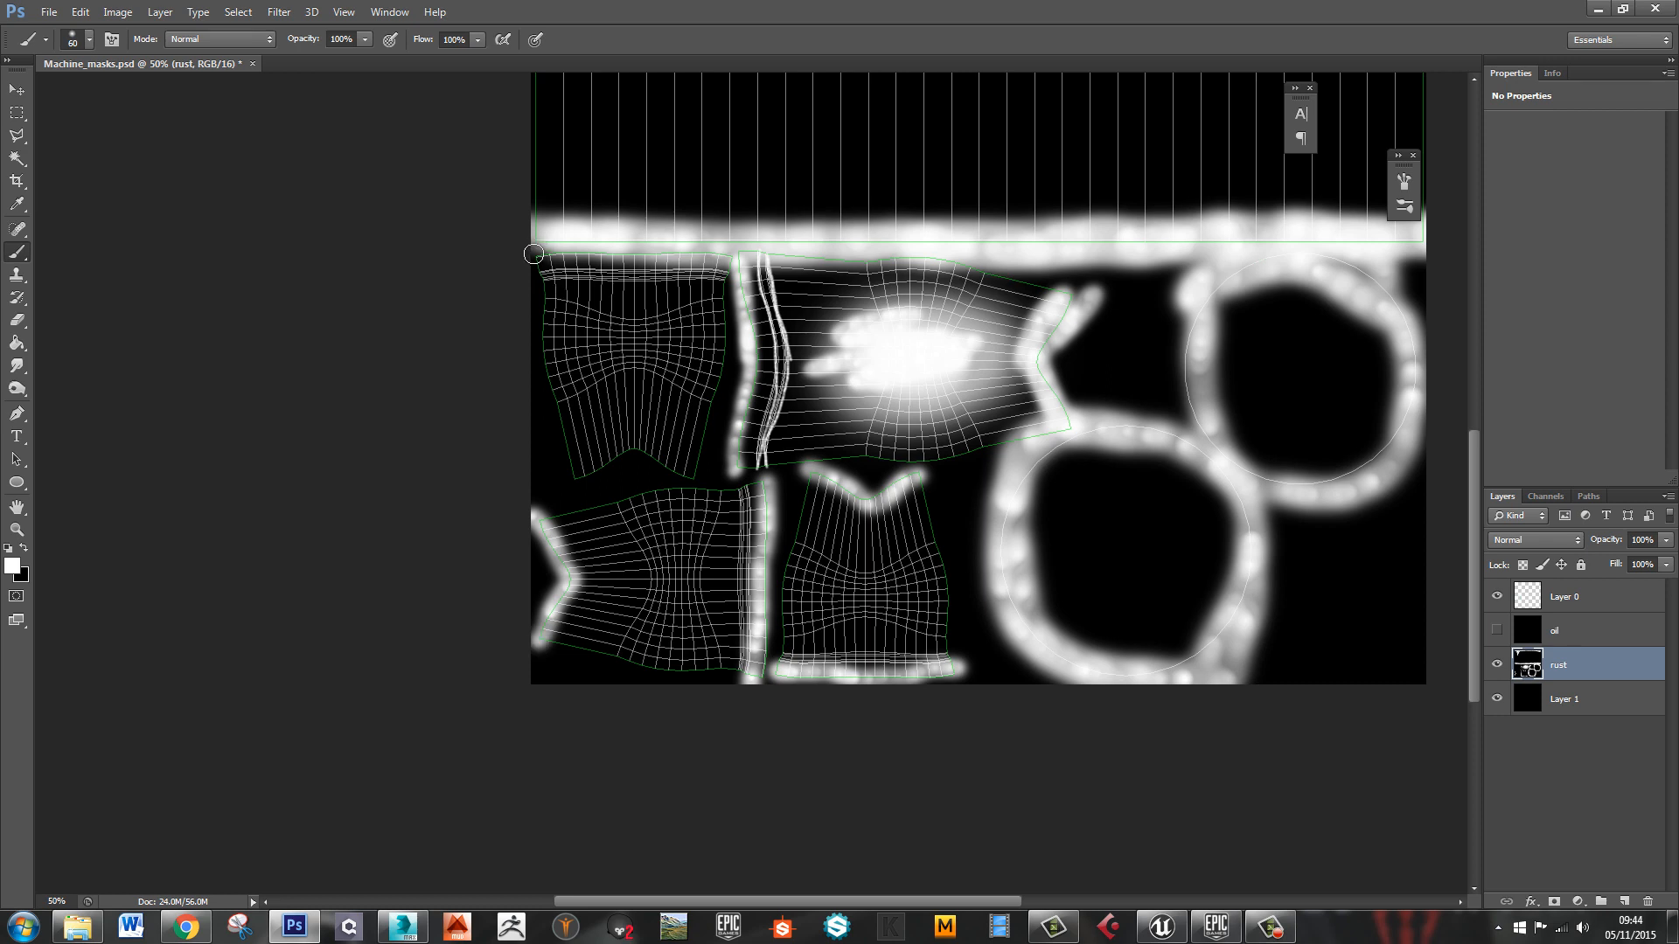
Paint white along both ends of the upper small pipe shell, and add patches to its bend and the lower-left shell's bend
{"action": "left_click_drag", "start_coordinate": [533, 254], "coordinate": [722, 265]}
{"action": "mouse_move", "coordinate": [689, 479]}
{"action": "left_mouse_down"}
{"action": "mouse_move", "coordinate": [626, 451]}
{"action": "mouse_move", "coordinate": [568, 477]}
{"action": "left_mouse_up"}
{"action": "left_click_drag", "start_coordinate": [668, 326], "coordinate": [631, 381]}
{"action": "left_click_drag", "start_coordinate": [636, 562], "coordinate": [717, 549]}
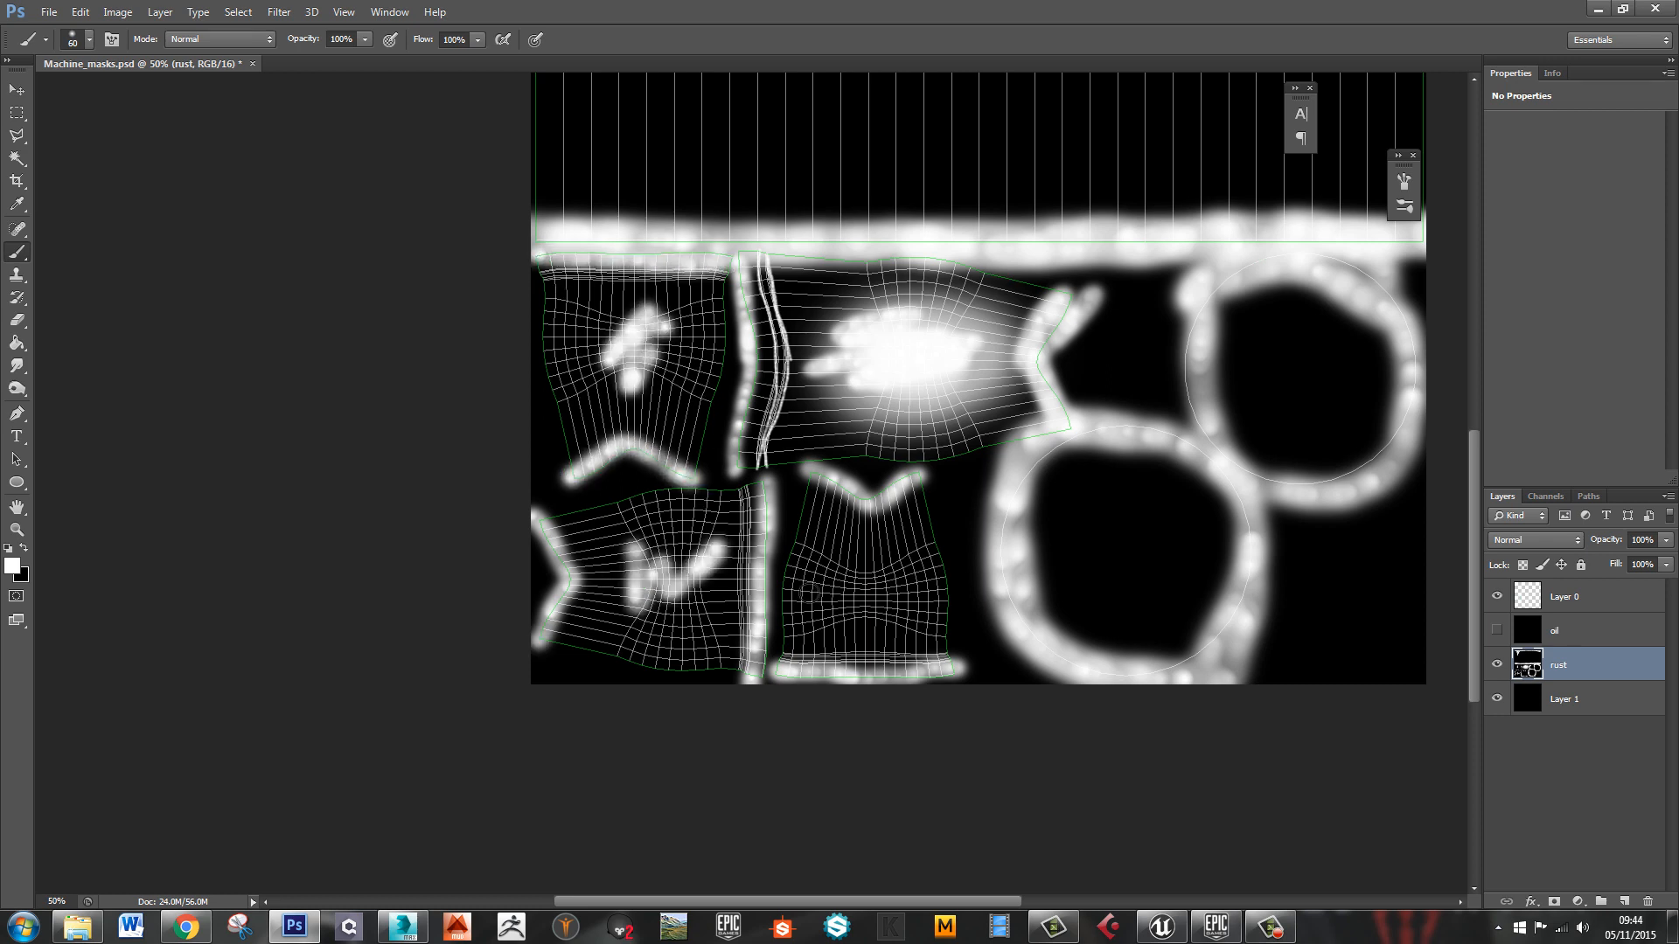
Add a soft white rust spot at the bend of the bottom-row notched pipe shell with a 250 px brush
{"action": "key", "text": "]"}
{"action": "key", "text": "]"}
{"action": "key", "text": "]"}
{"action": "key", "text": "]"}
{"action": "key", "text": "]"}
{"action": "key", "text": "]"}
{"action": "key", "text": "]"}
{"action": "key", "text": "]"}
{"action": "key", "text": "]"}
{"action": "key", "text": "]"}
{"action": "key", "text": "]"}
{"action": "key", "text": "["}
{"action": "key", "text": "["}
{"action": "key", "text": "["}
{"action": "left_click", "coordinate": [862, 591]}
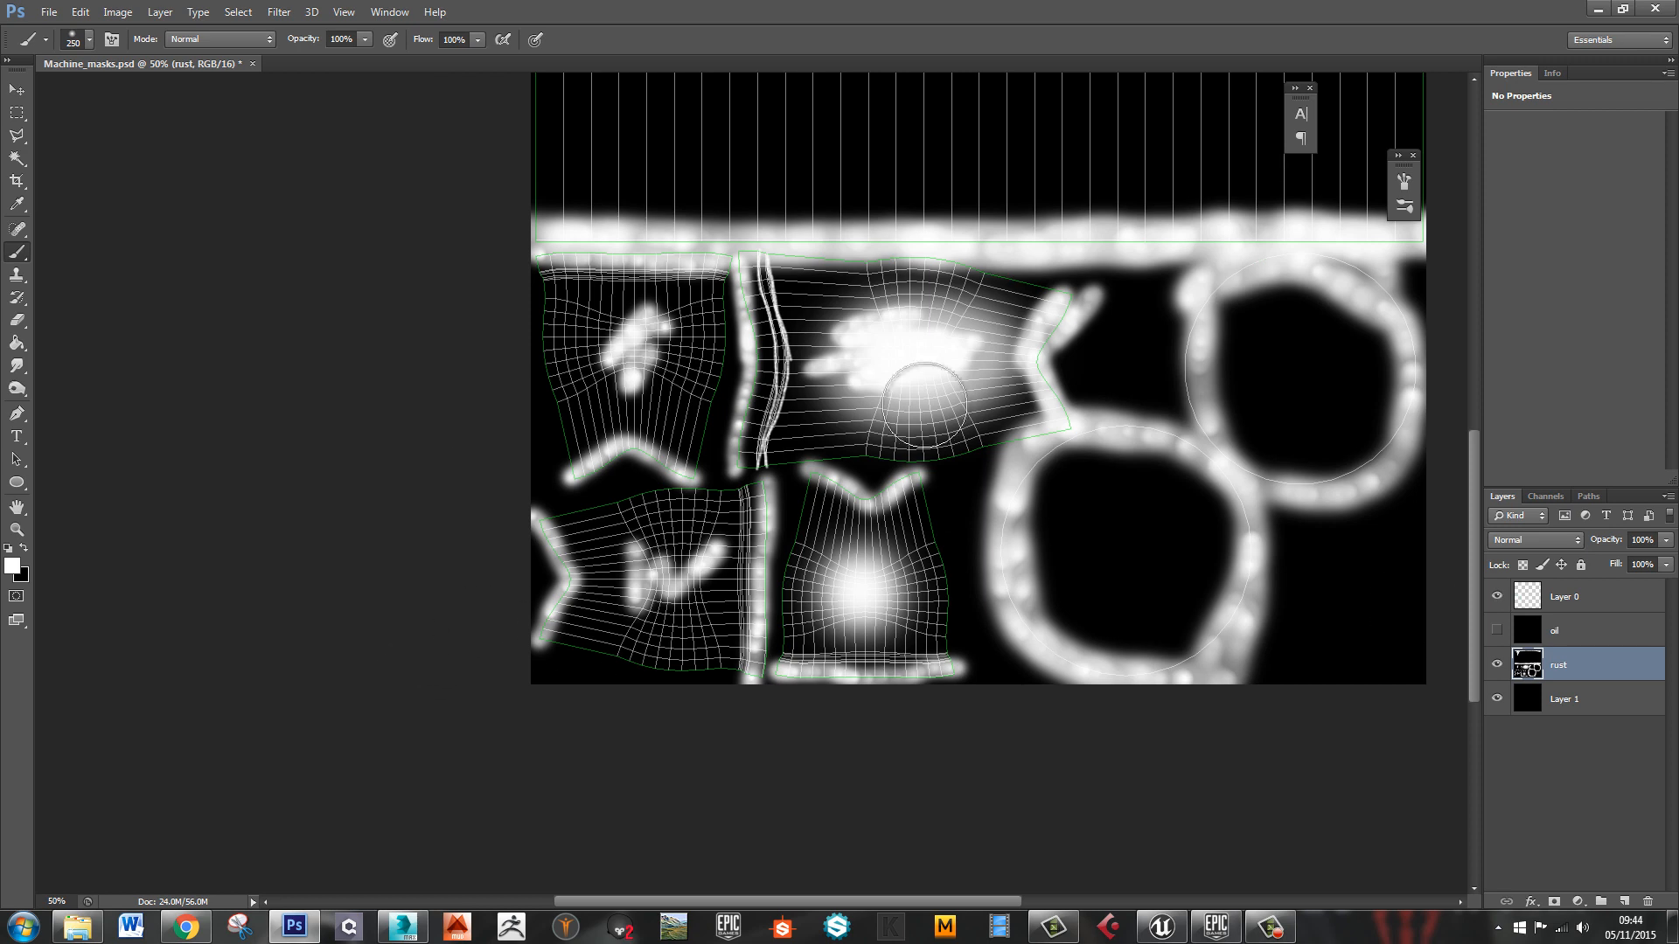
Hide the rust layer, and show and select the oil layer
{"action": "left_click", "coordinate": [1497, 665]}
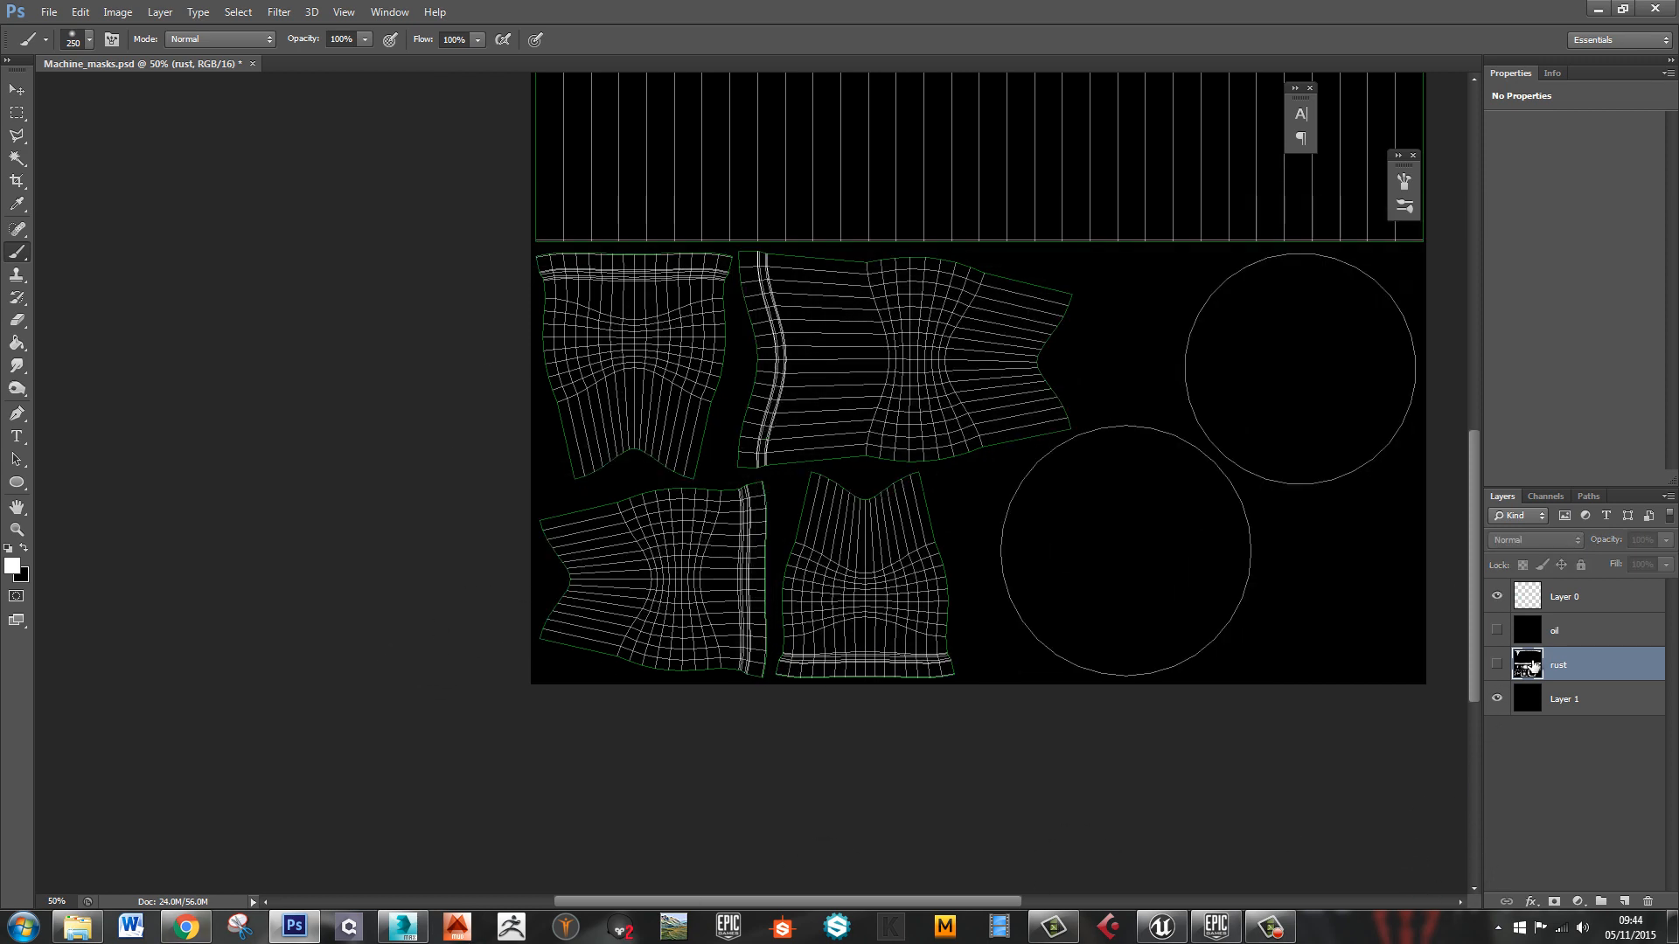
{"action": "left_click", "coordinate": [1637, 643]}
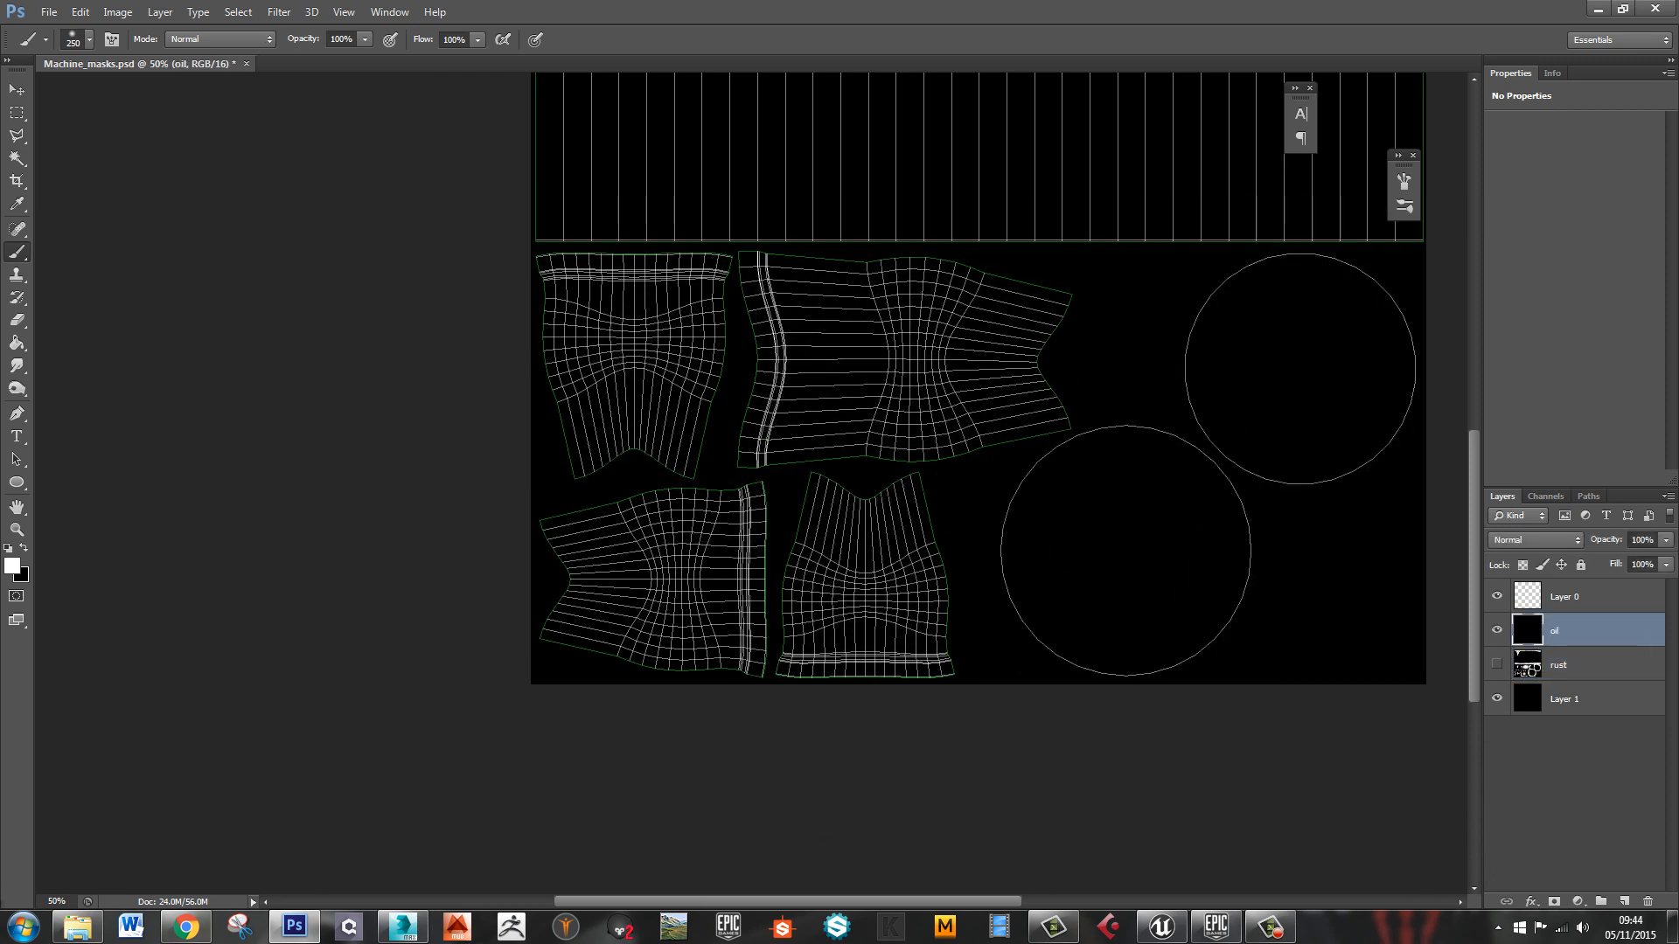
Switch to Chrome and search Google for "leak texture"
{"action": "middle_click", "coordinate": [185, 927]}
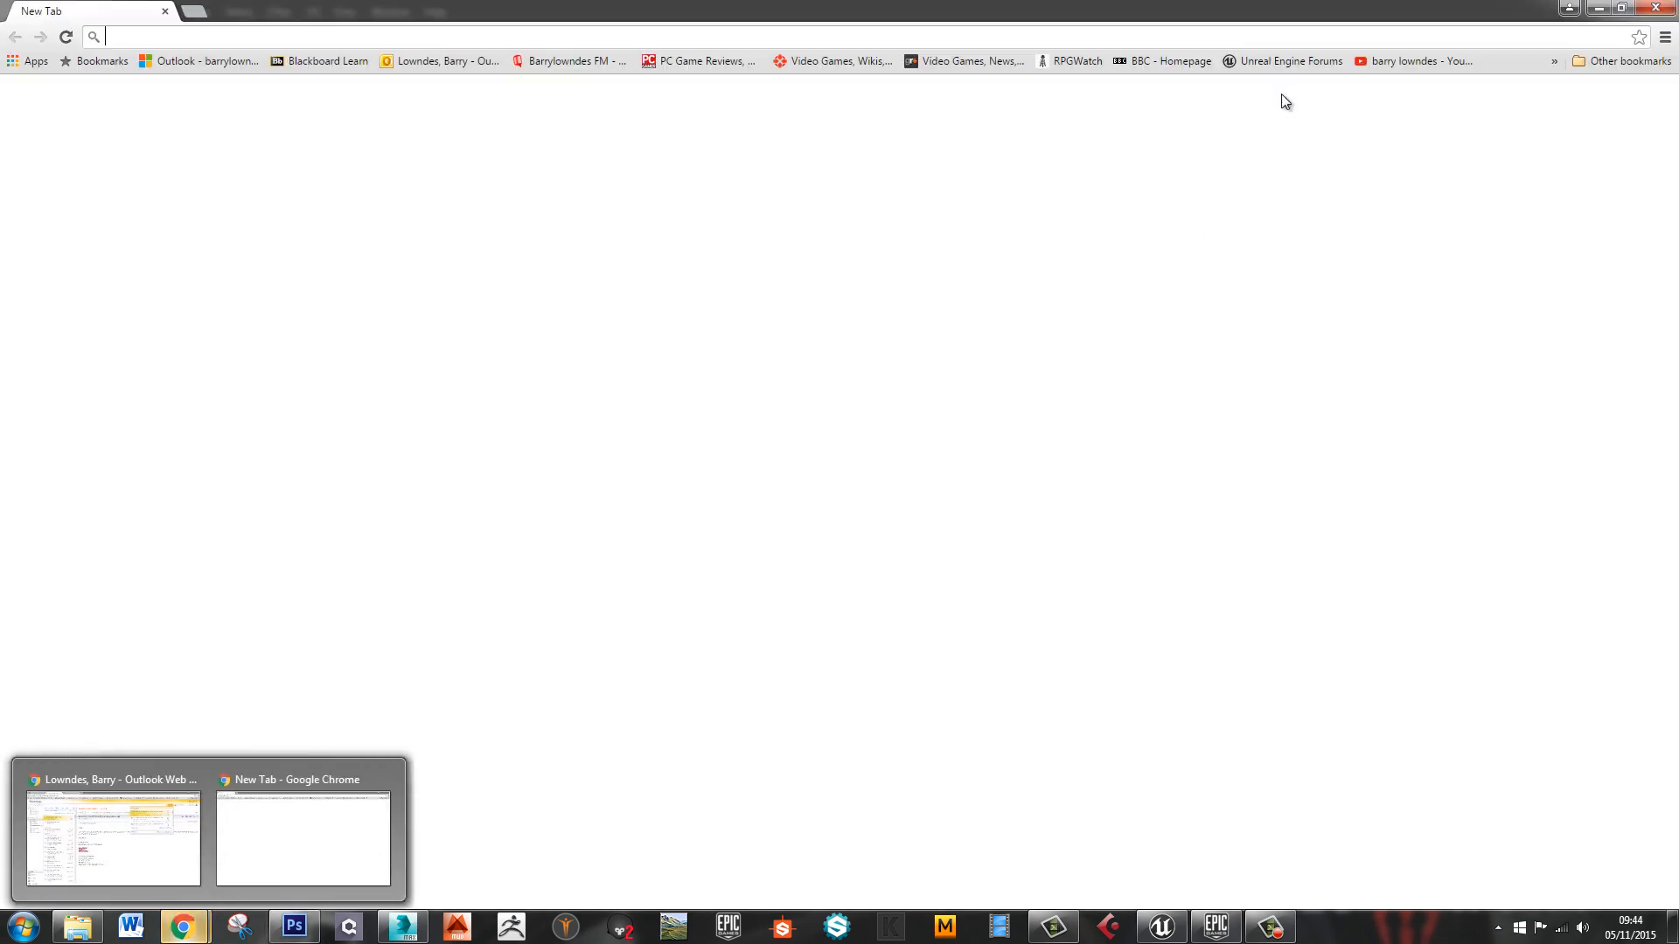
{"action": "type", "text": "oil"}
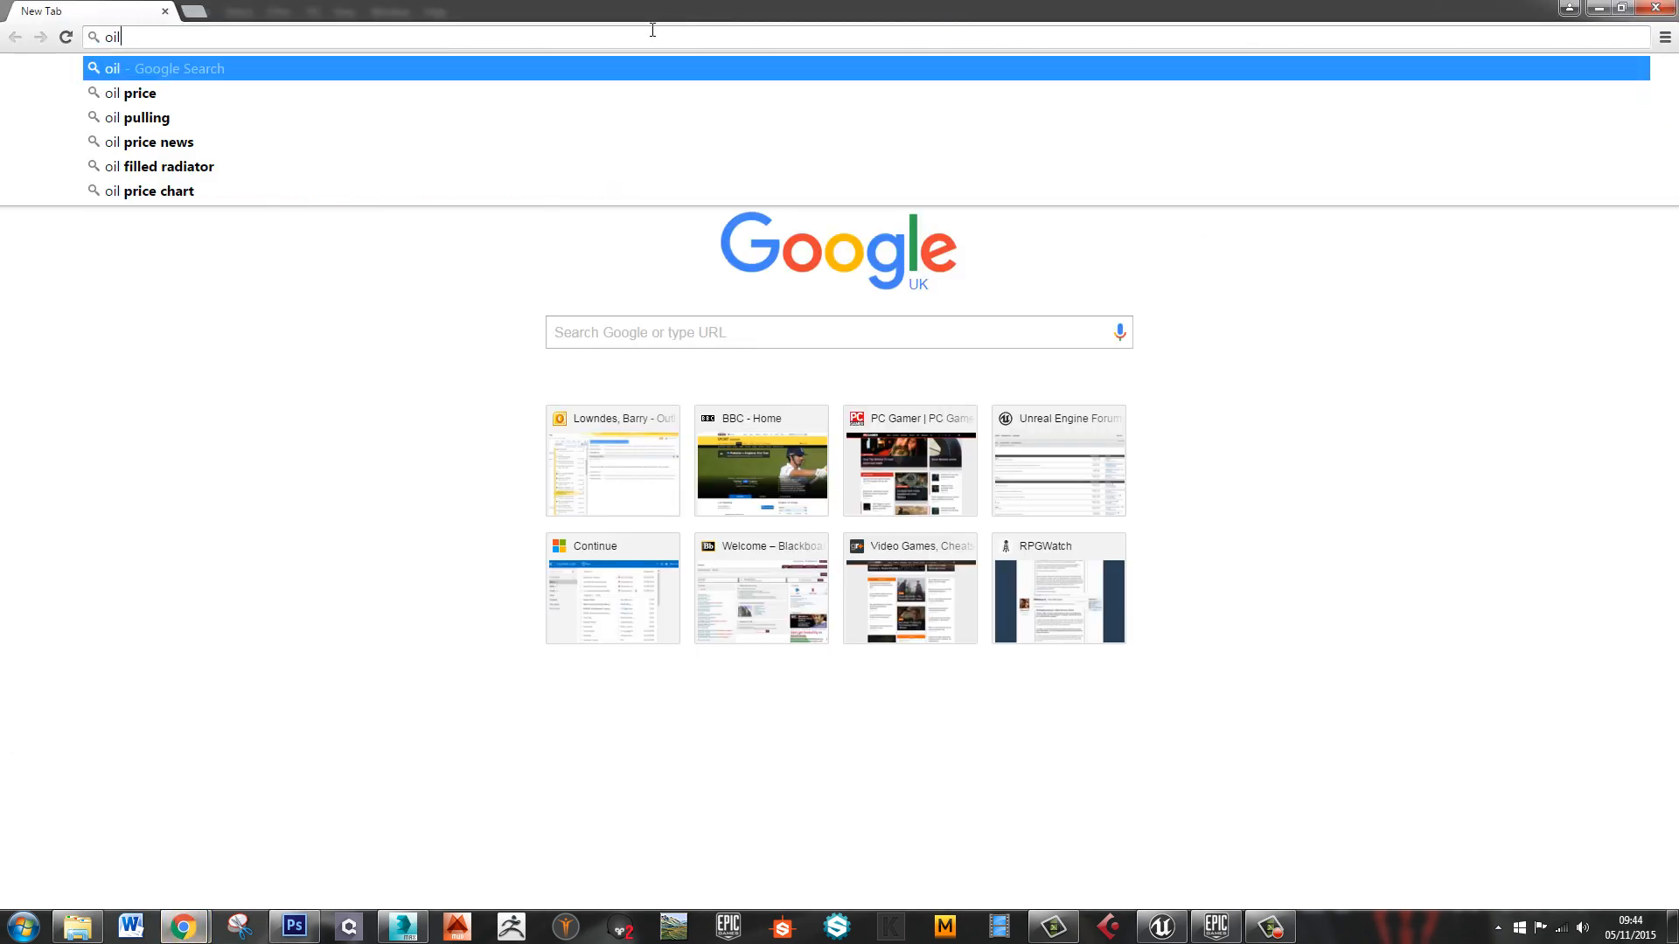
{"action": "key", "text": "BackSpace"}
{"action": "key", "text": "BackSpace"}
{"action": "key", "text": "BackSpace"}
{"action": "type", "text": "leak"}
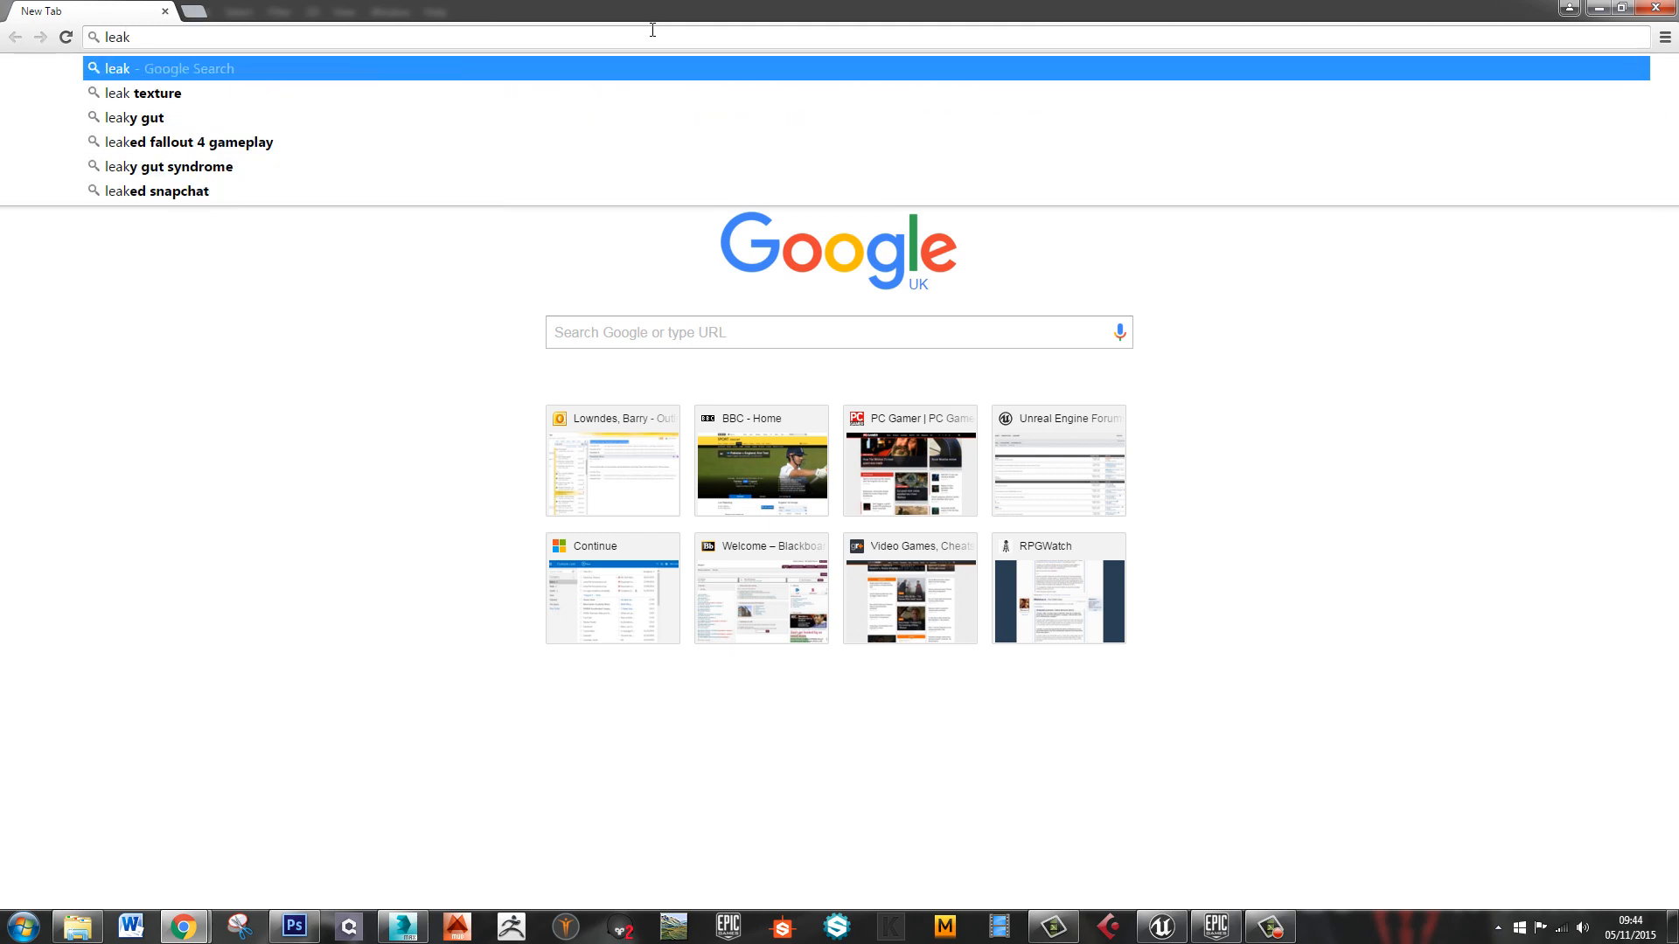
{"action": "key", "text": "Down"}
{"action": "key", "text": "Down"}
{"action": "key", "text": "Return"}
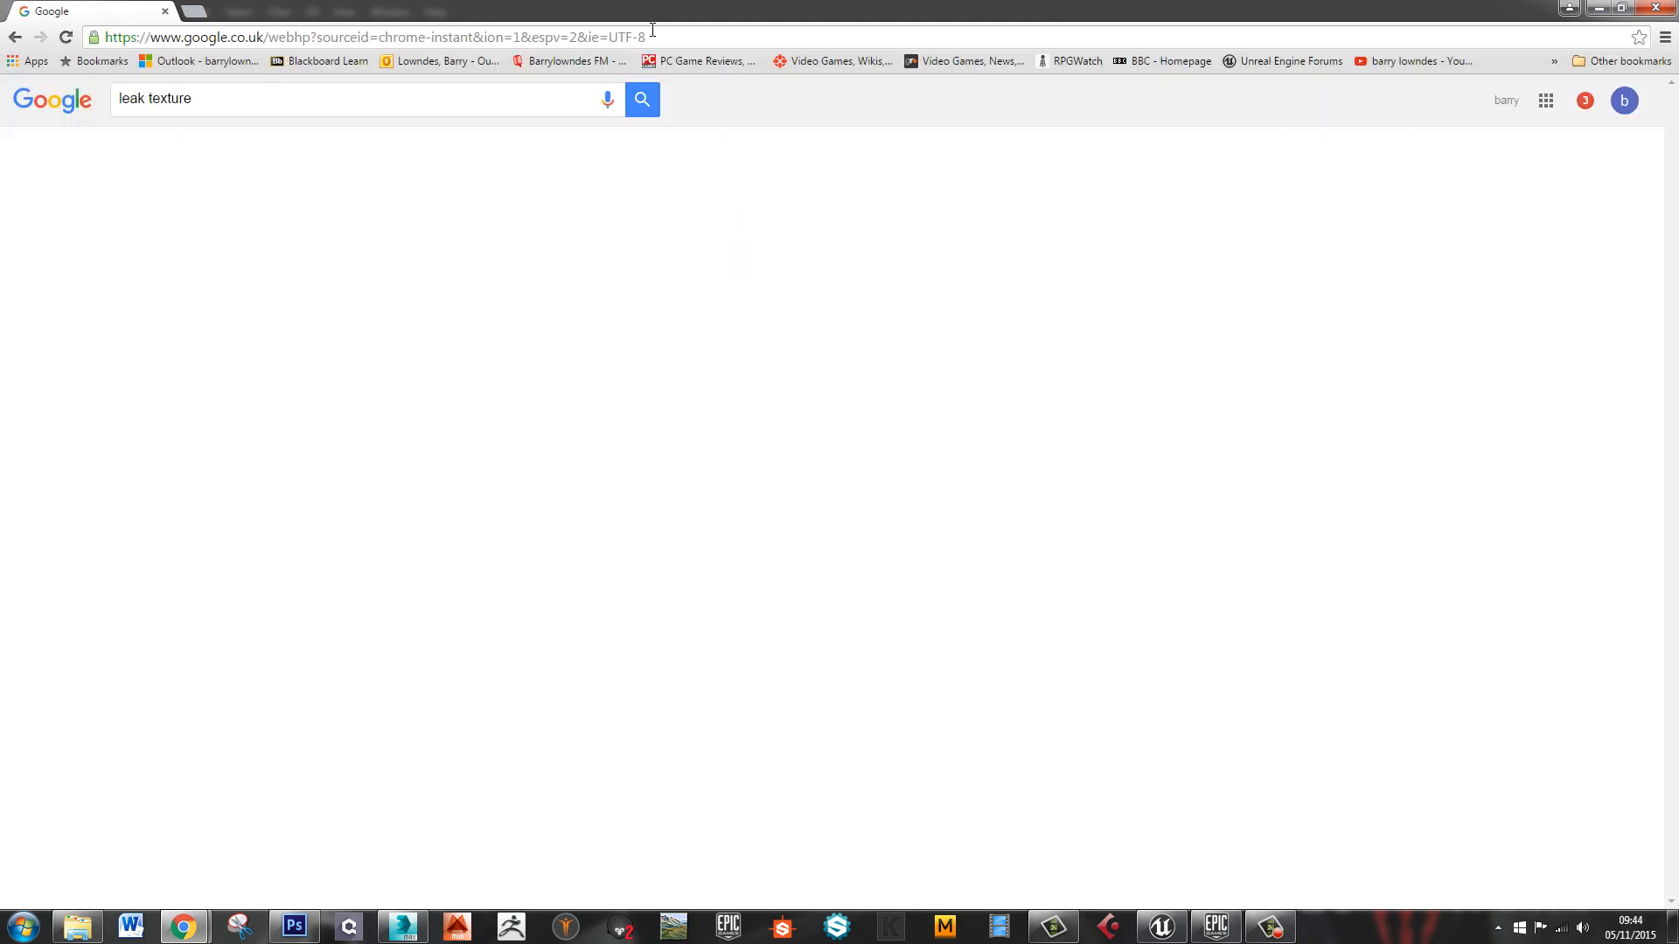
{"action": "left_click", "coordinate": [181, 311]}
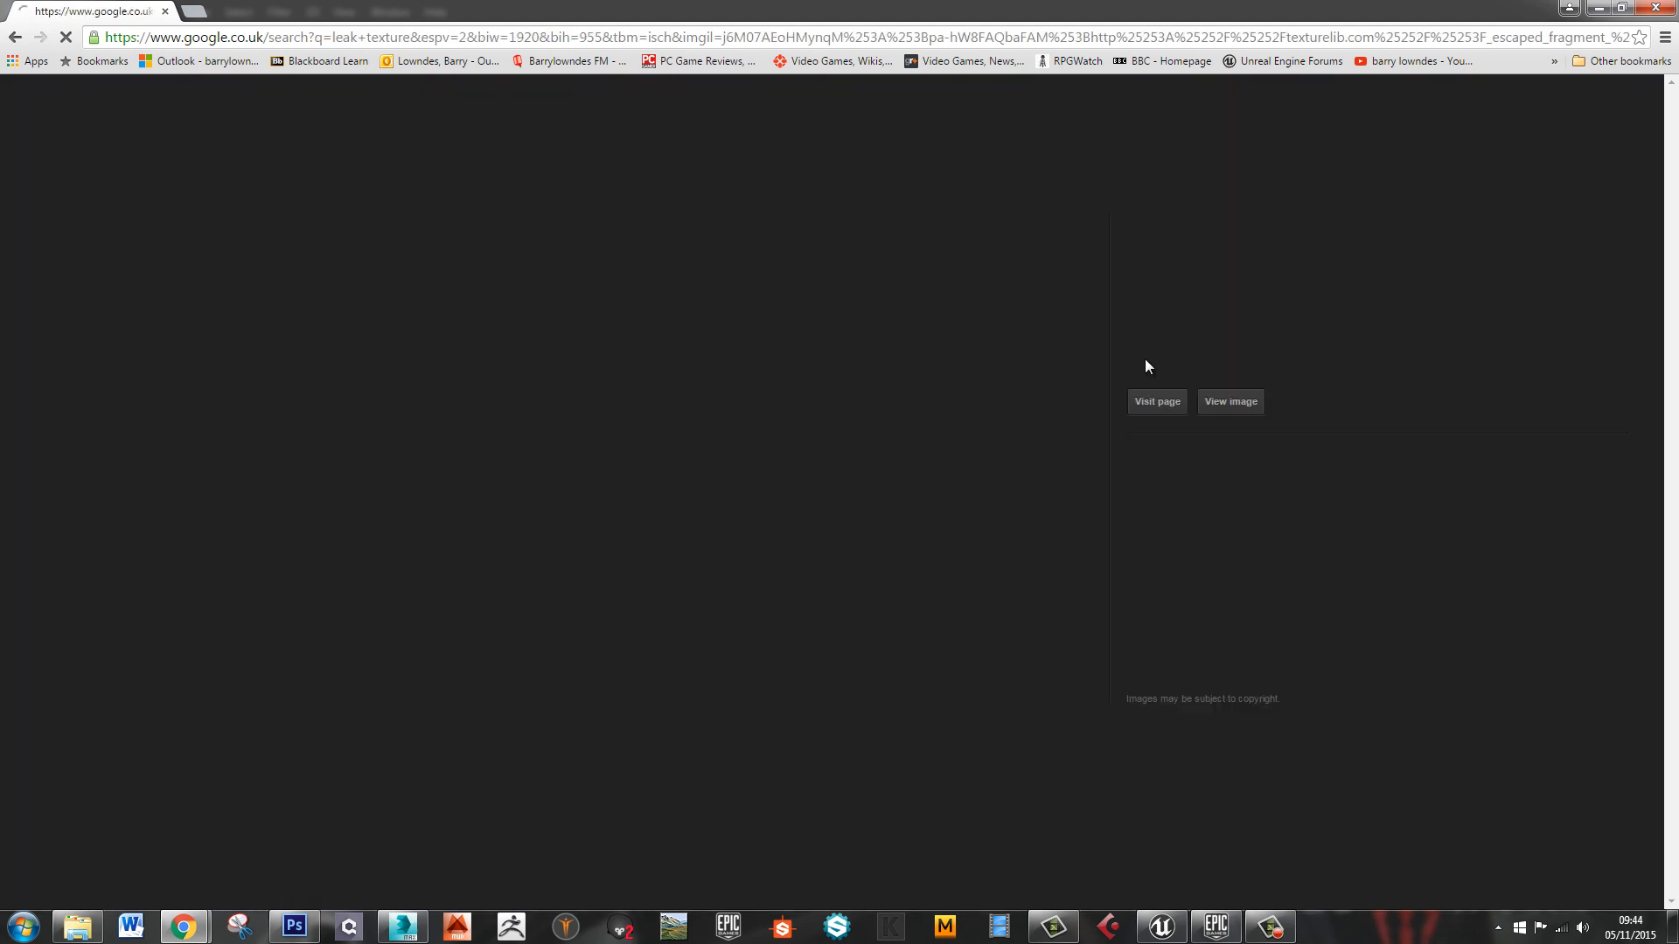
{"action": "left_click", "coordinate": [1231, 401]}
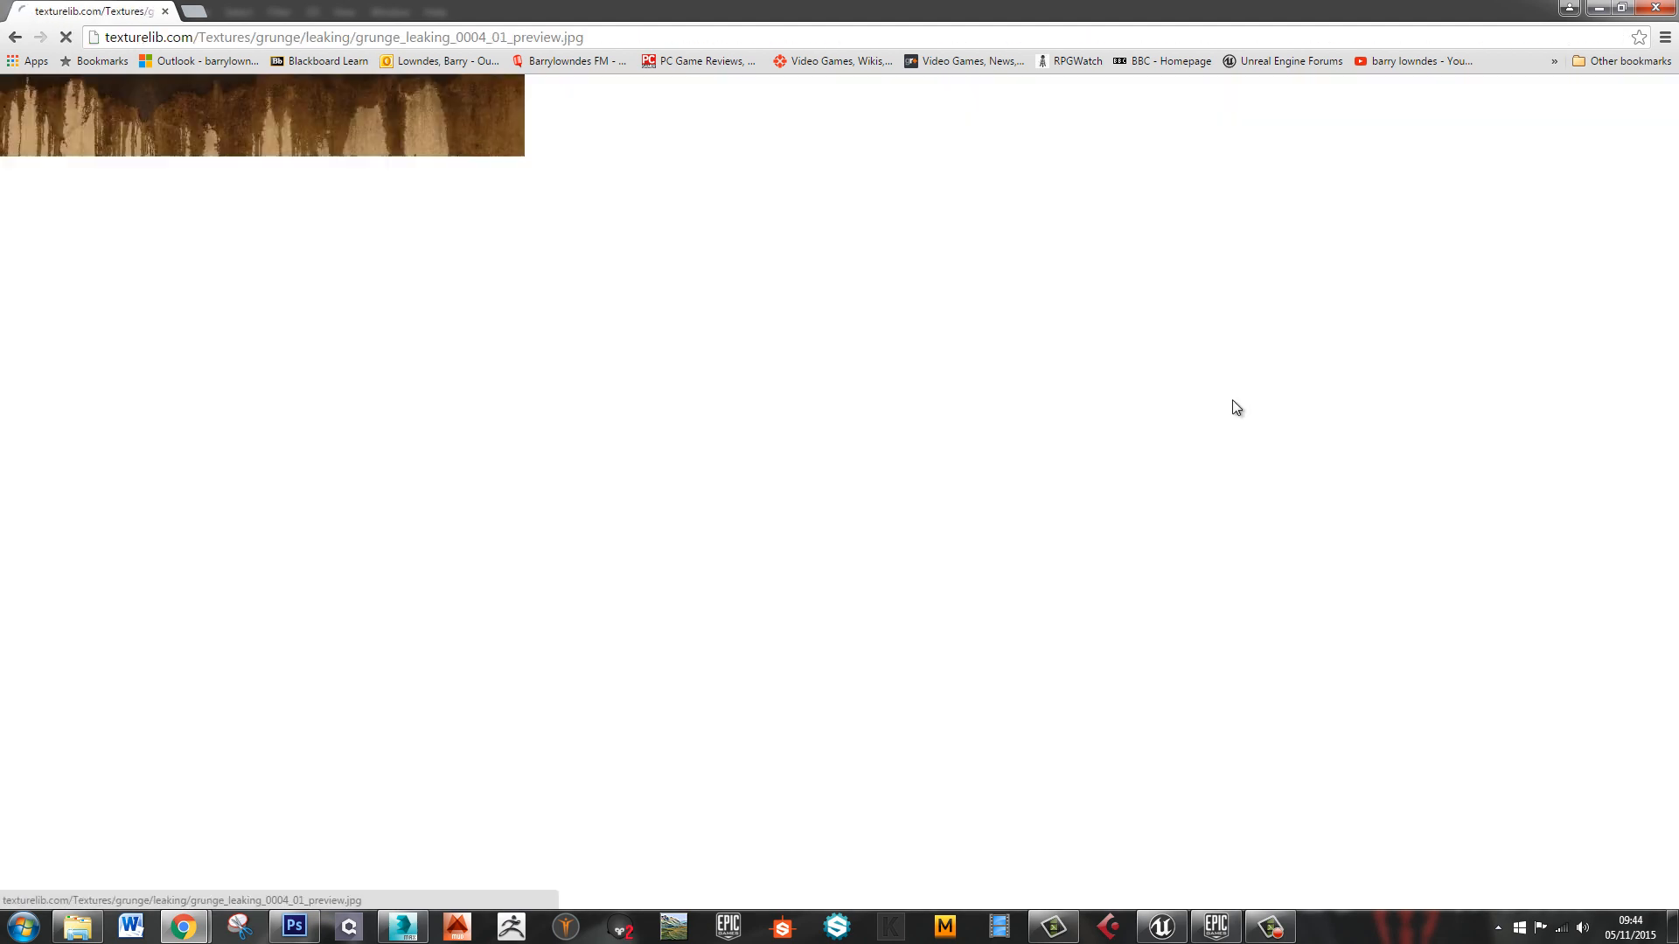
{"action": "right_click", "coordinate": [156, 251]}
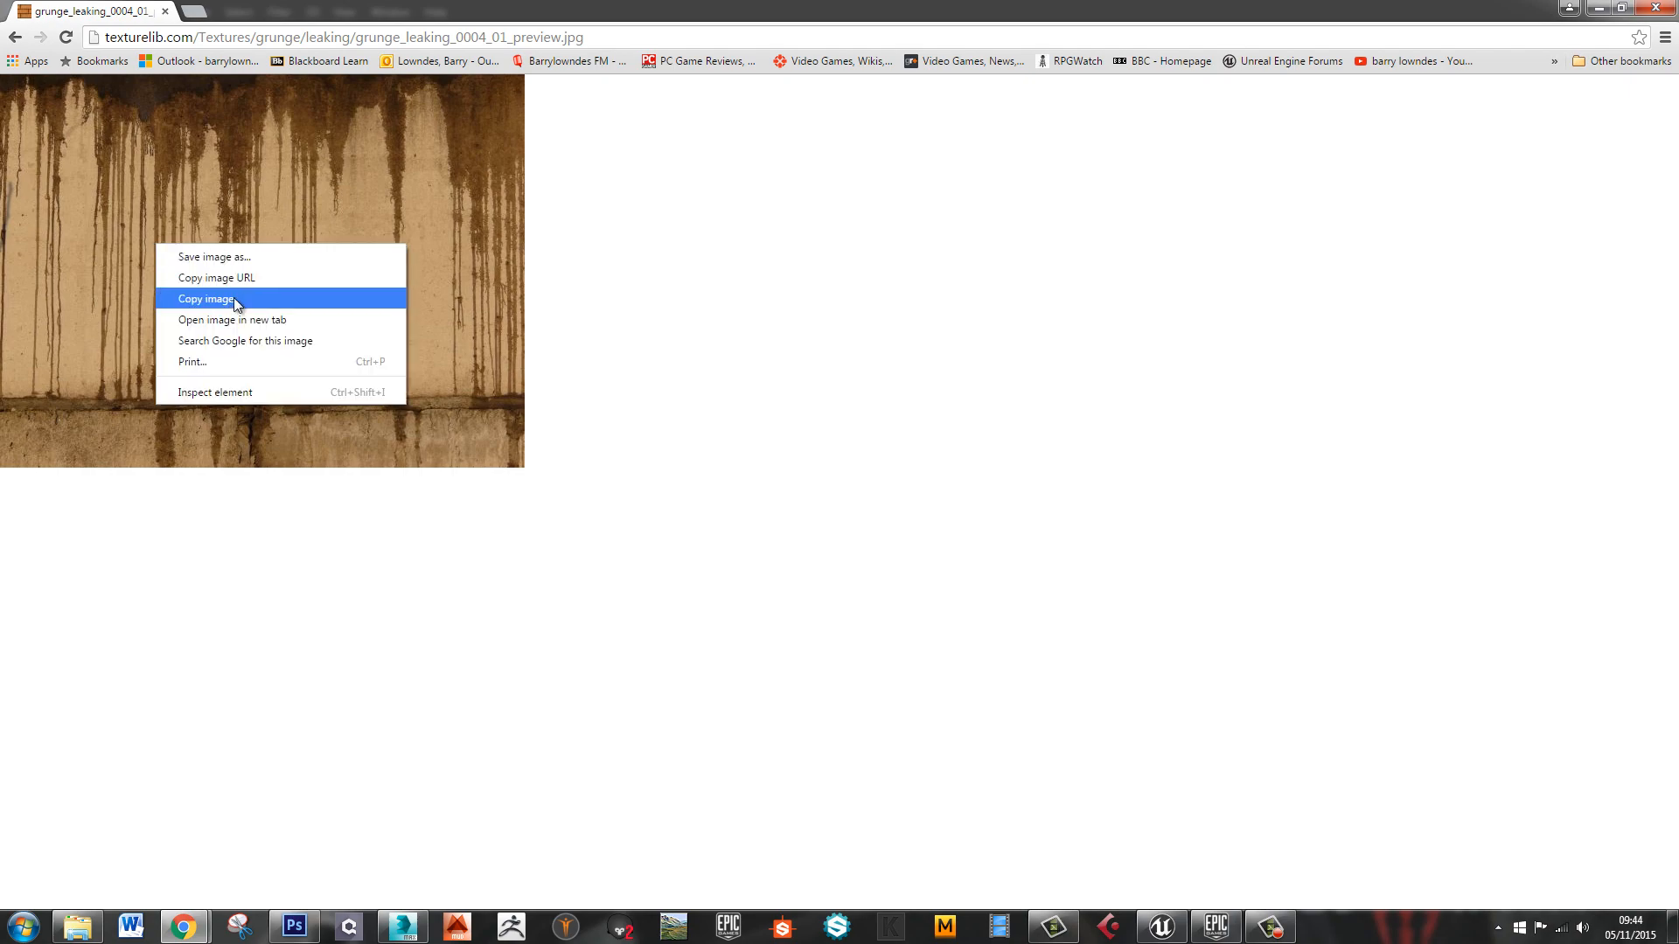
{"action": "left_click", "coordinate": [183, 301]}
{"action": "double_click", "coordinate": [610, 14]}
{"action": "left_click_drag", "start_coordinate": [1464, 302], "coordinate": [787, 2]}
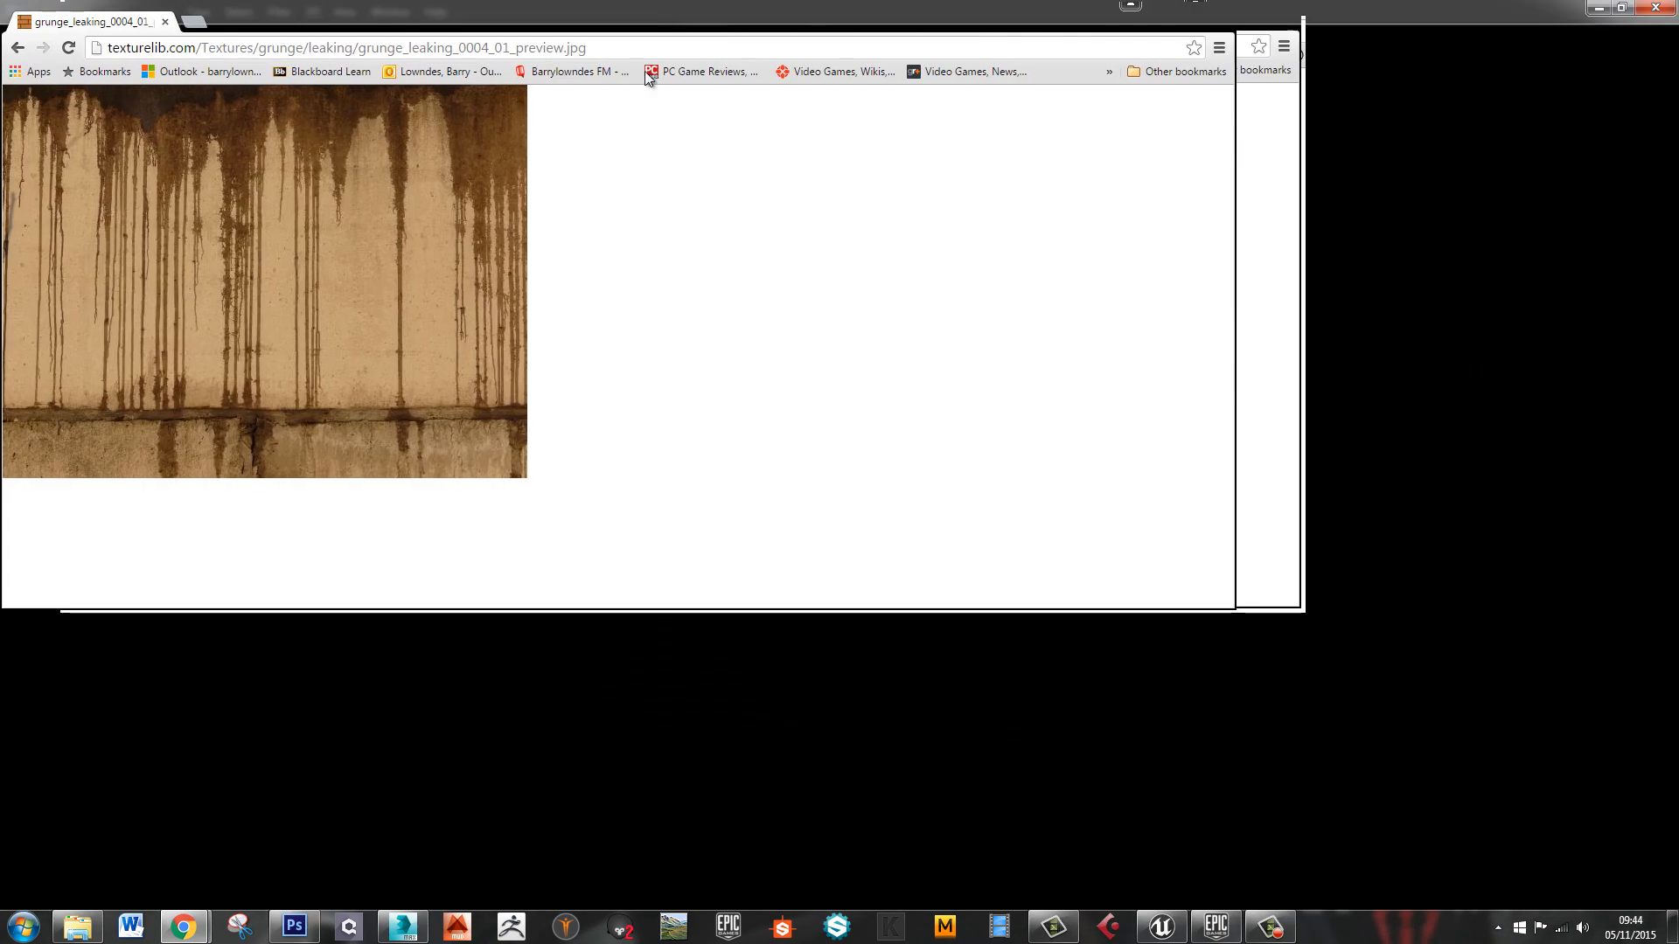
{"action": "left_click", "coordinate": [19, 38]}
{"action": "left_click", "coordinate": [17, 39]}
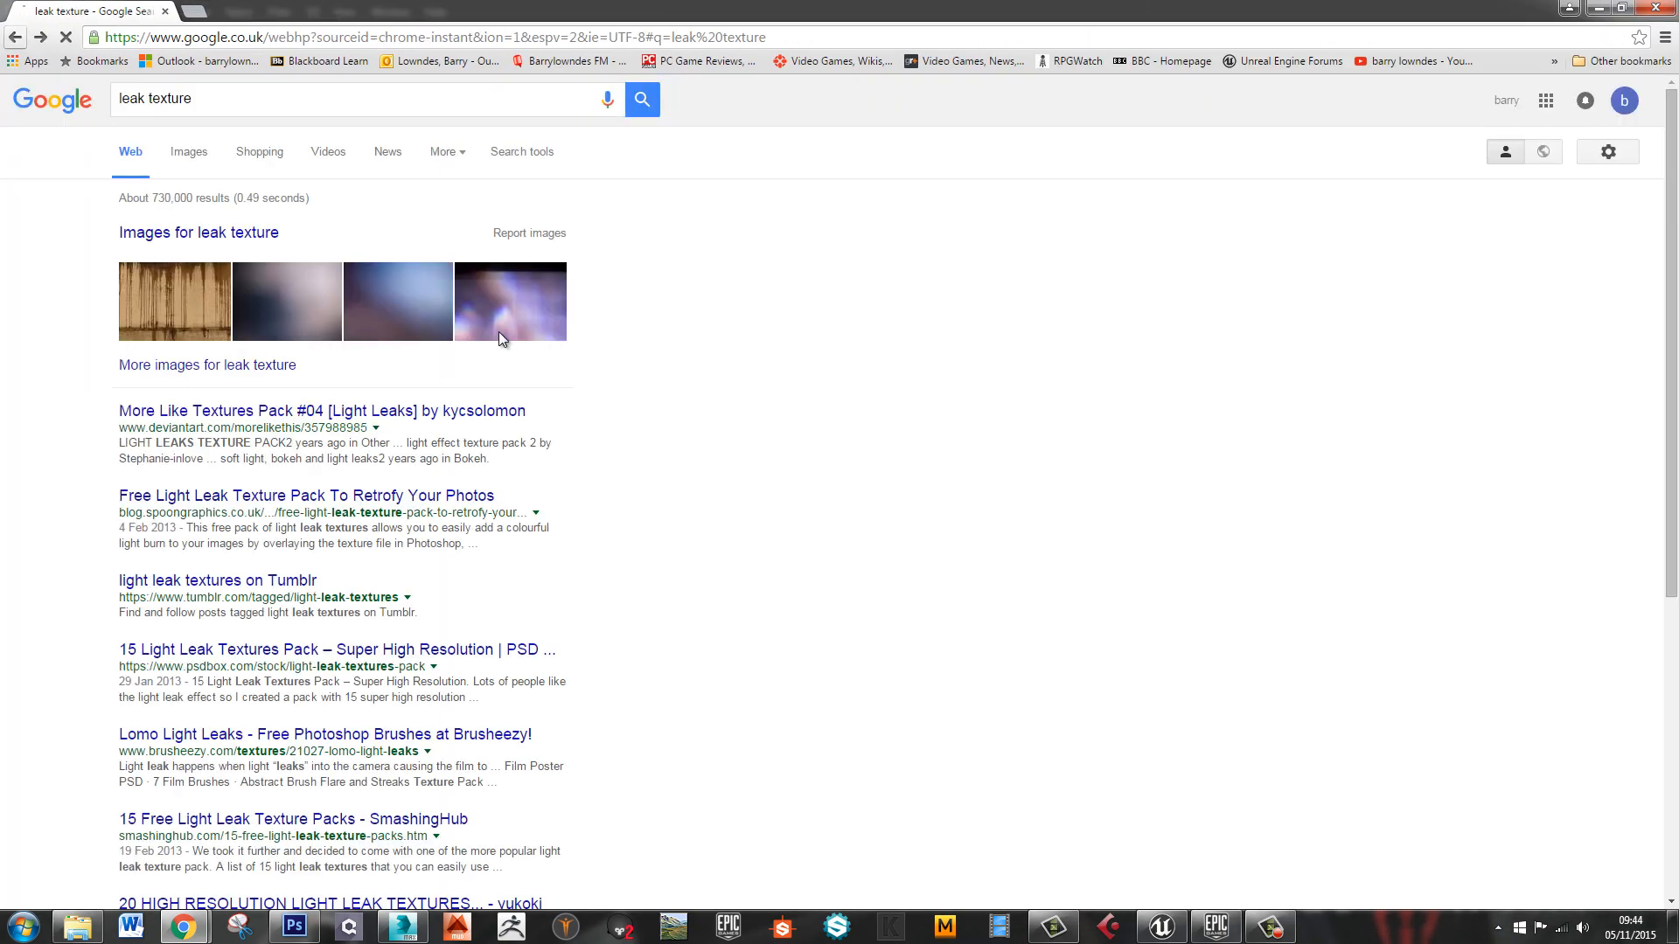
Copy the orange rust-drip image with a transparent background from the image results and paste it into the Photoshop masks document
{"action": "left_click", "coordinate": [214, 241]}
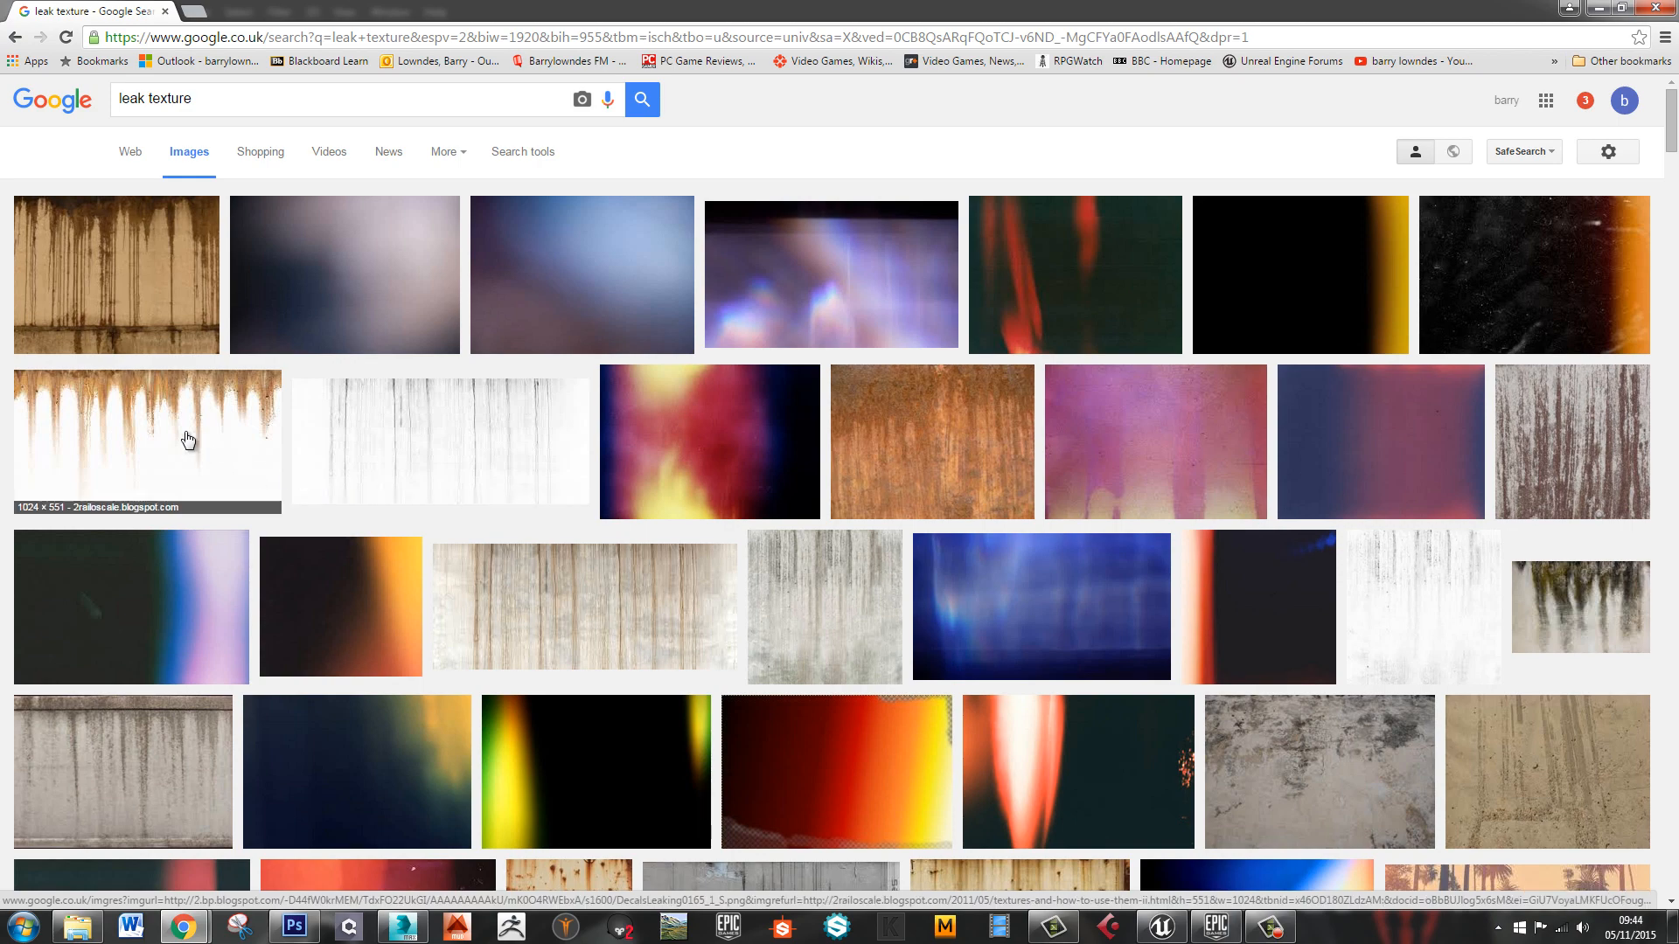
{"action": "left_click", "coordinate": [188, 440]}
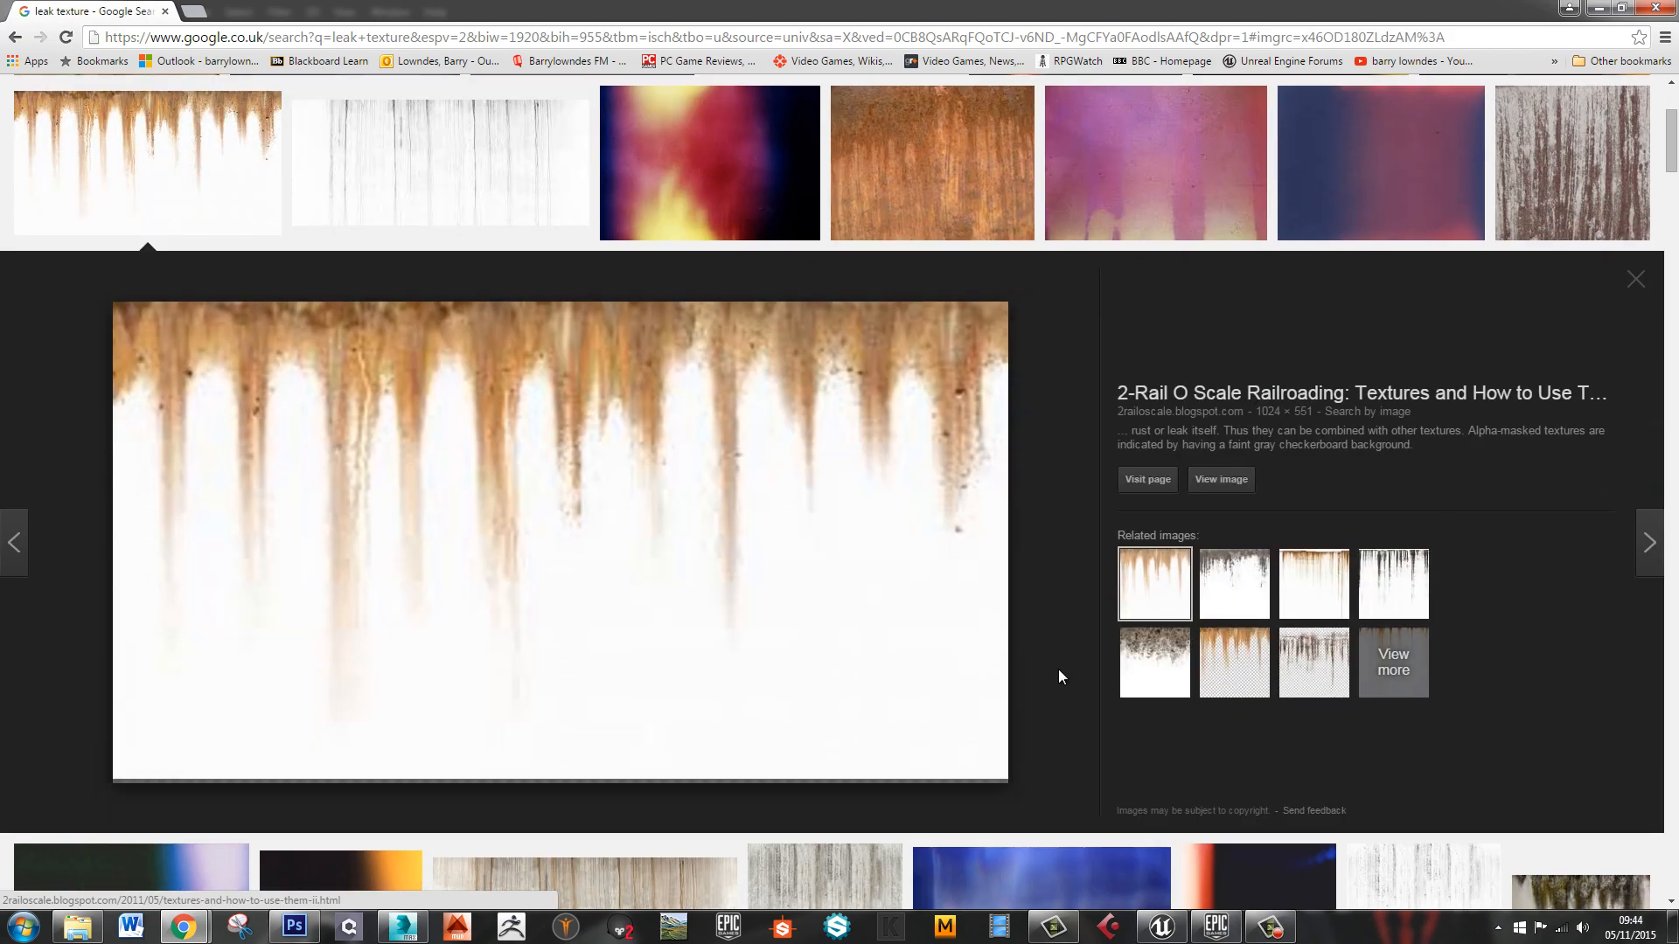
{"action": "right_click", "coordinate": [675, 599]}
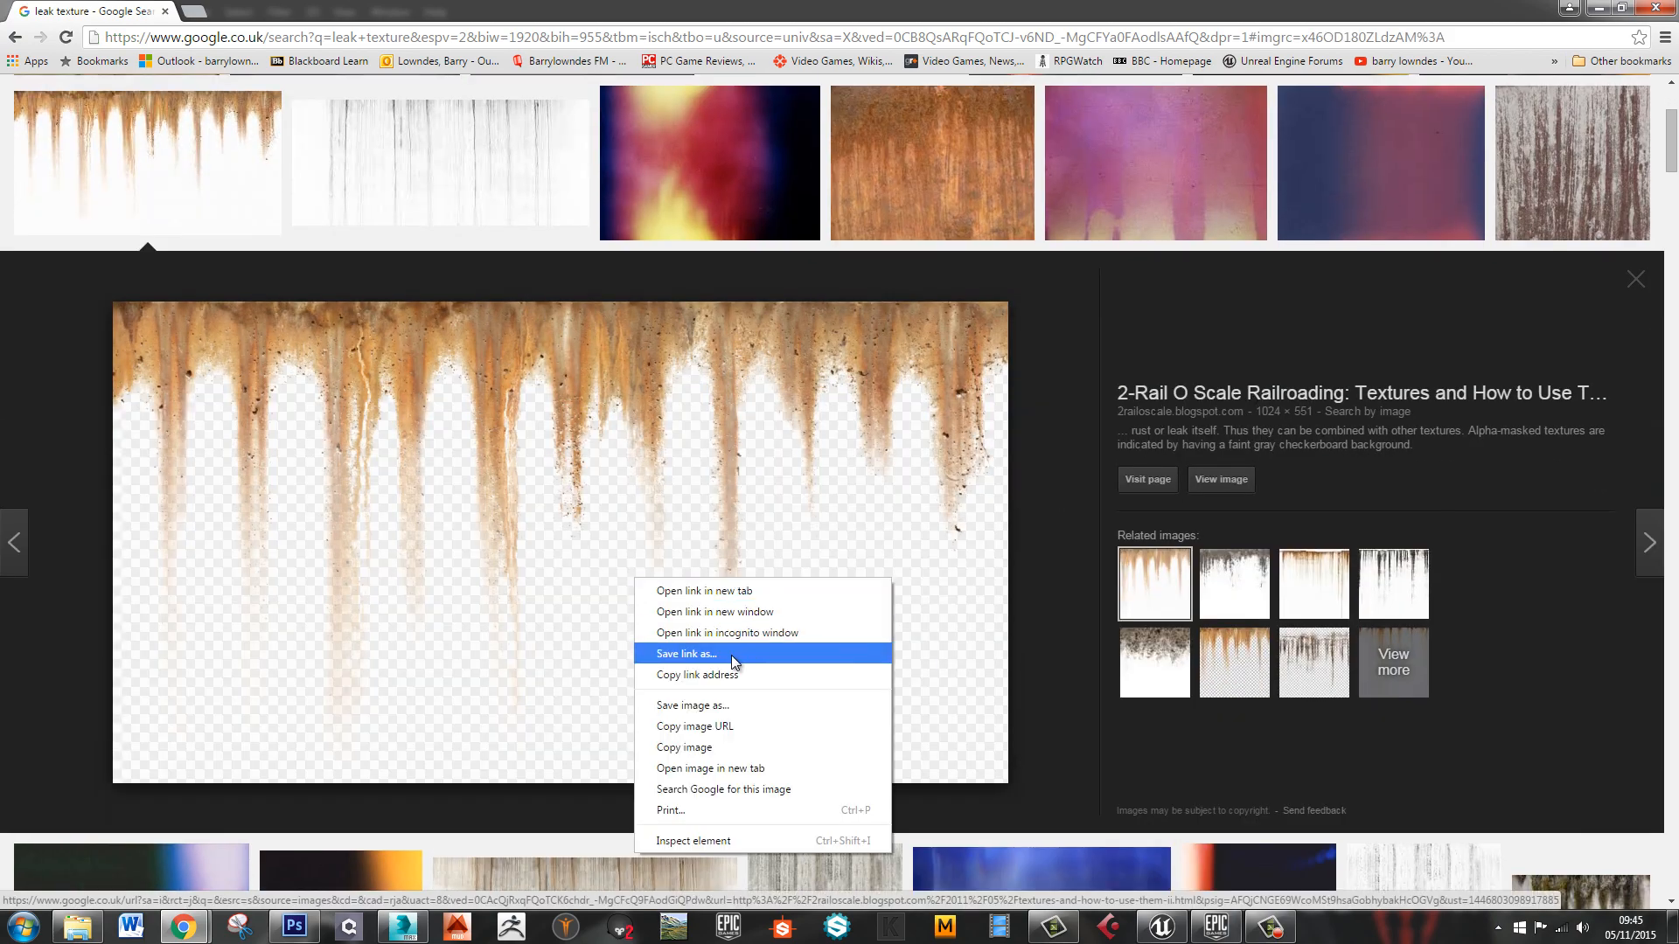
{"action": "left_click", "coordinate": [726, 750]}
{"action": "key", "text": "alt+Tab"}
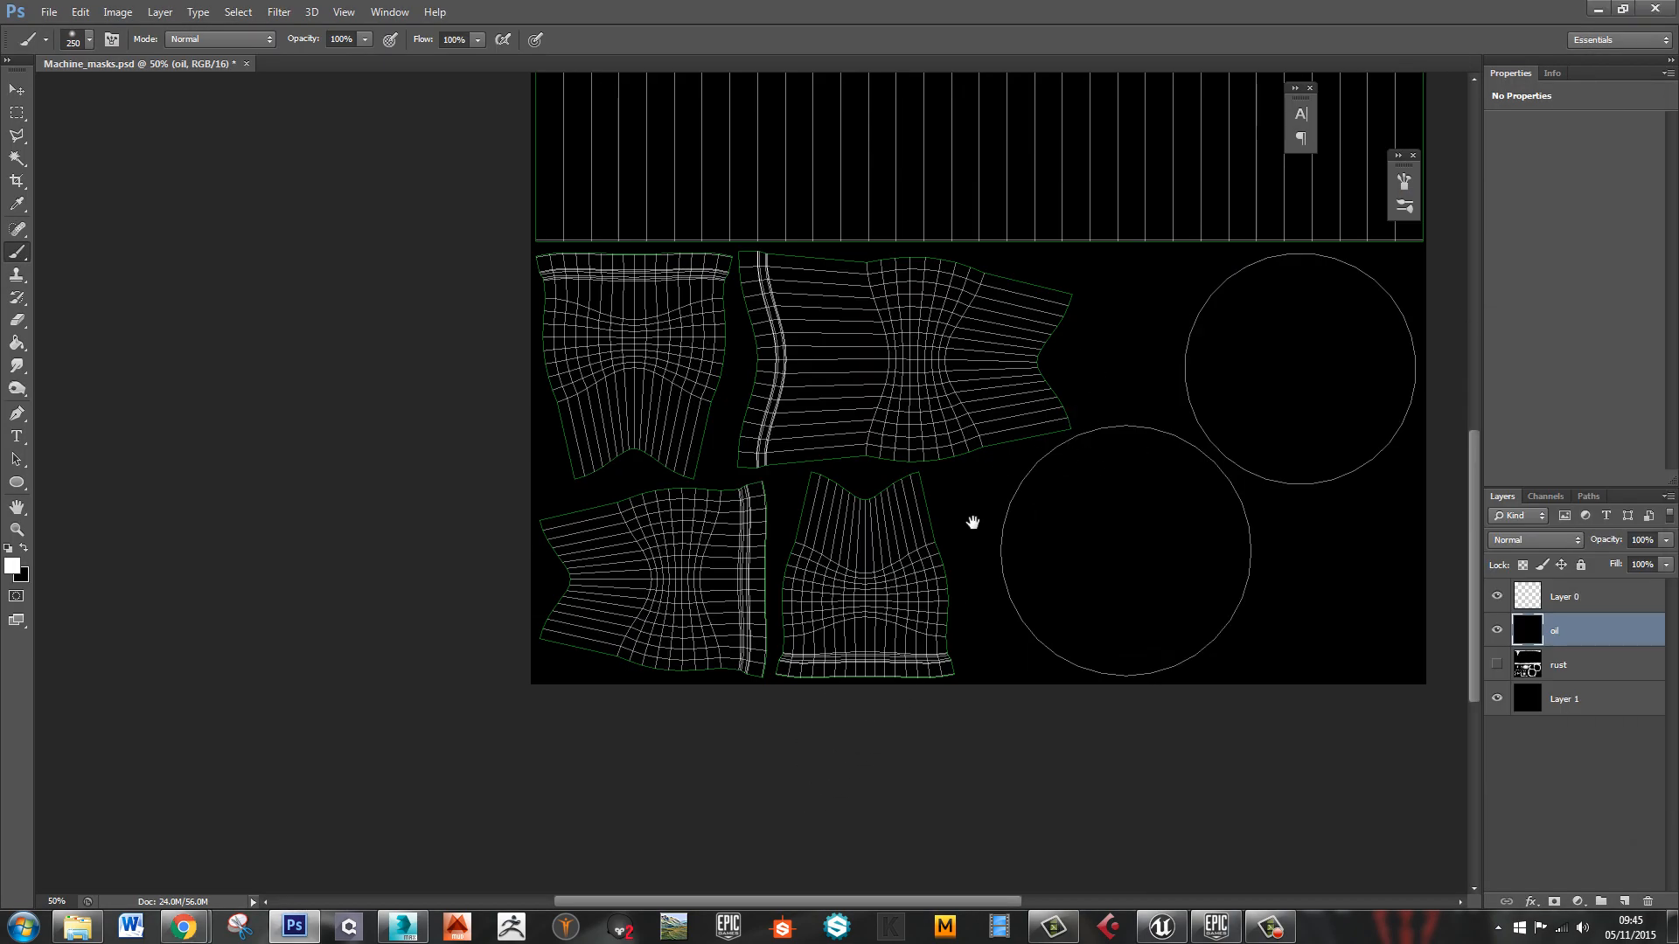
{"action": "key", "text": "ctrl+v"}
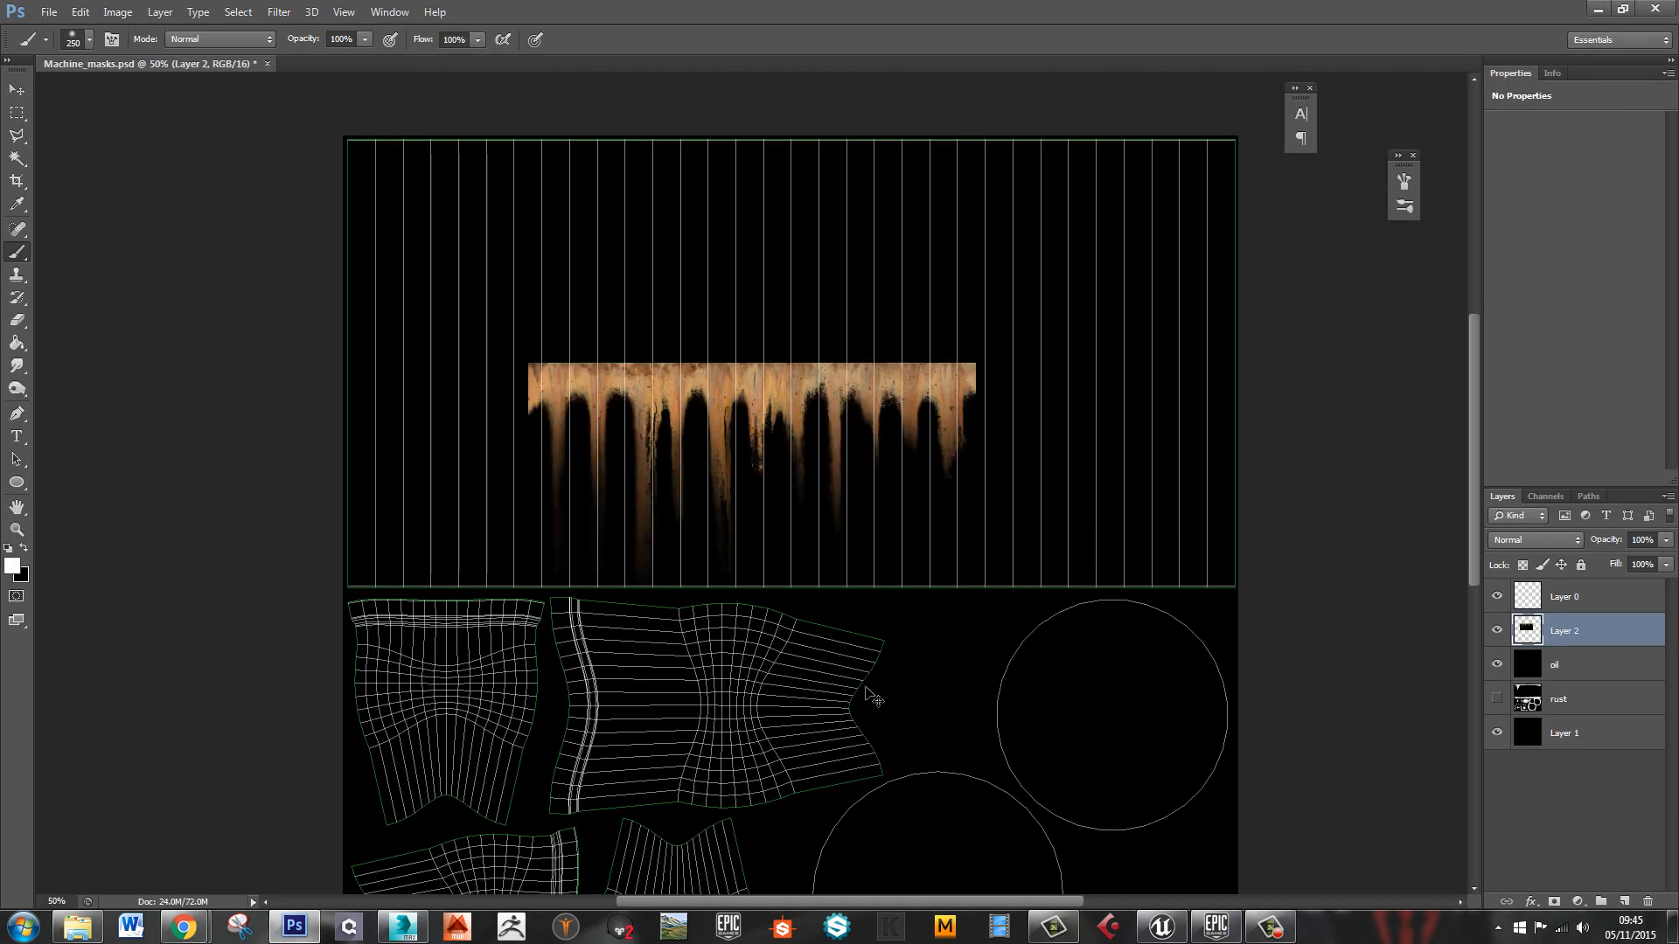
Remove the colour from the pasted drips with Hue/Saturation, setting the saturation to -100
{"action": "key", "text": "ctrl+u"}
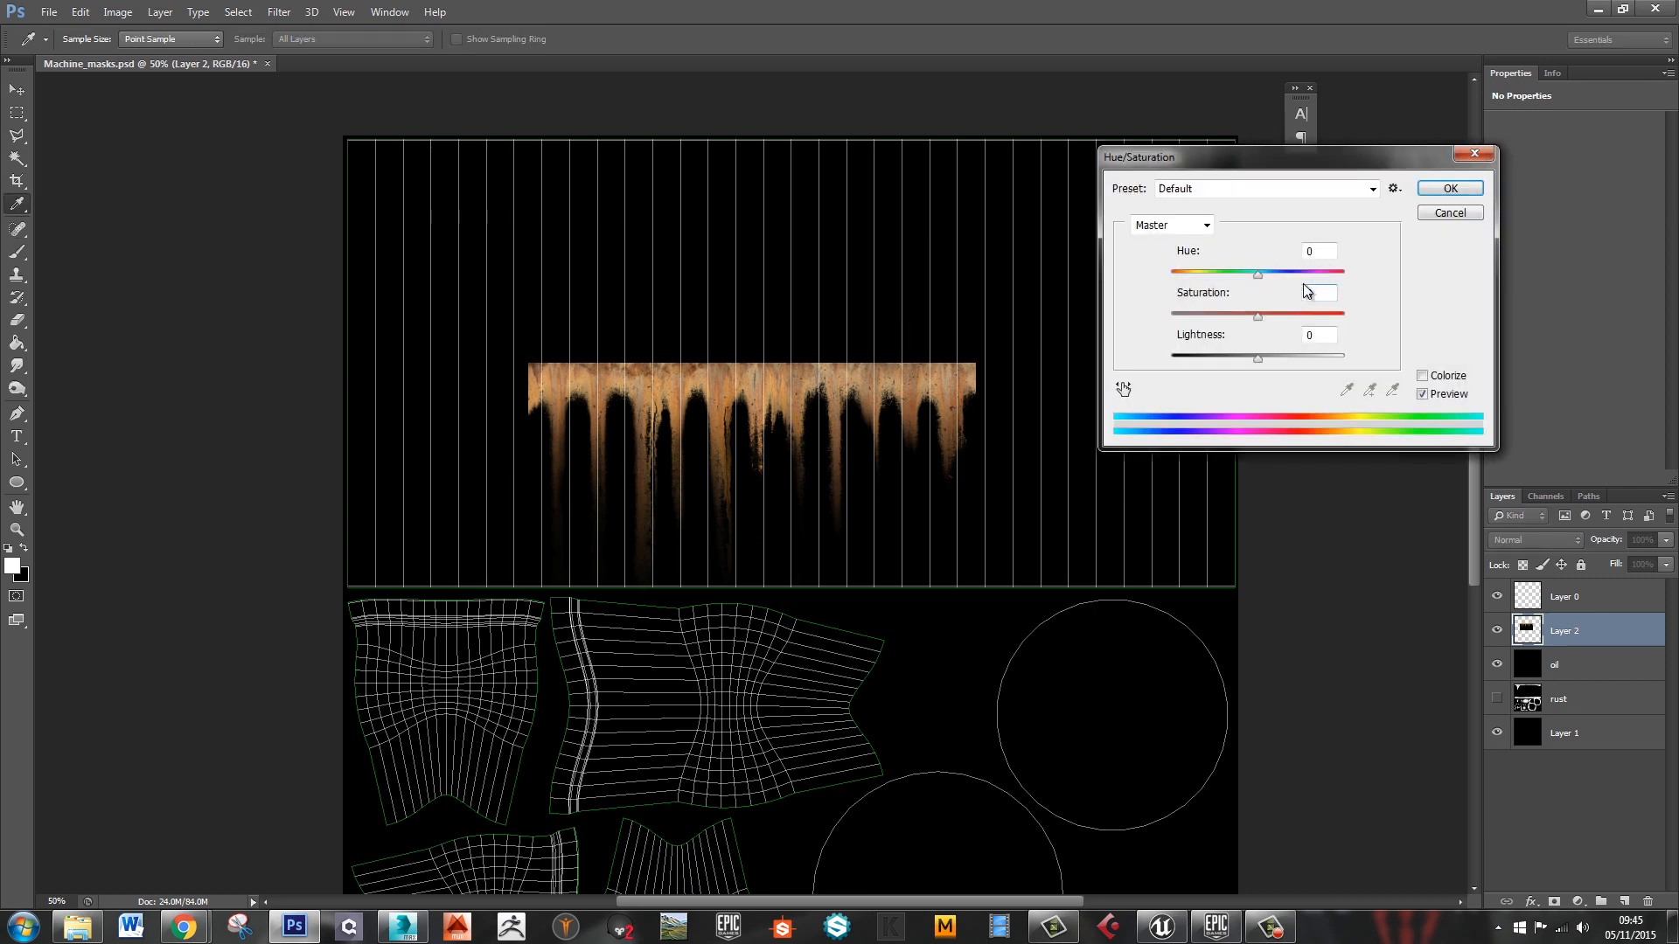
{"action": "left_click_drag", "start_coordinate": [1259, 316], "coordinate": [1172, 317]}
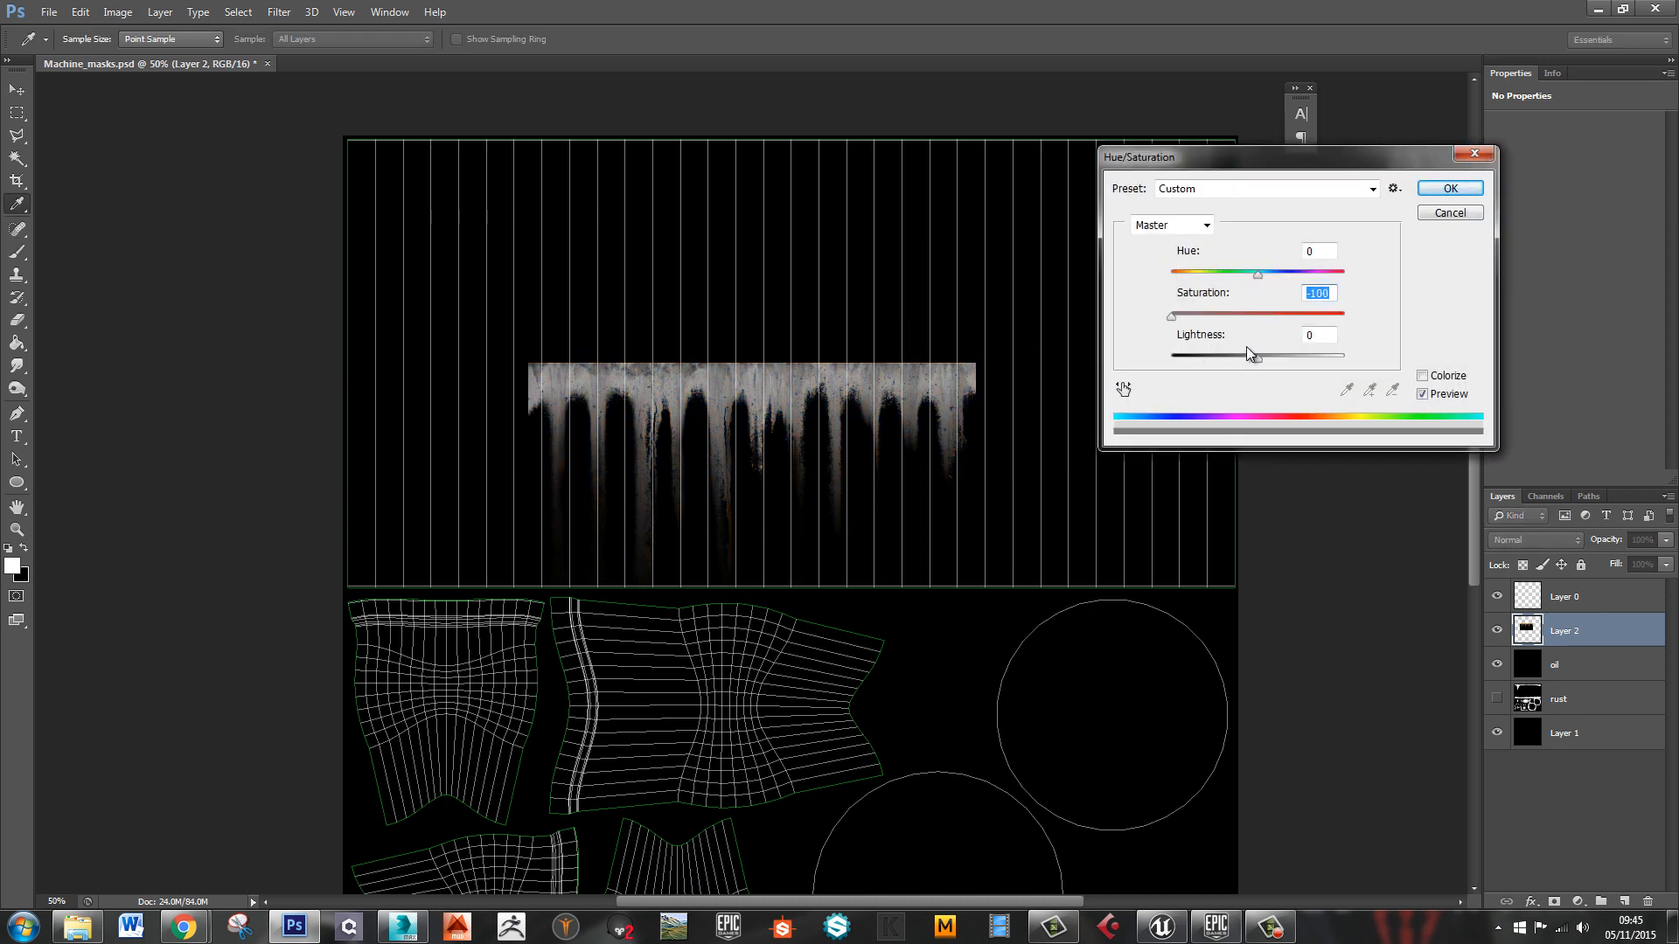
{"action": "mouse_move", "coordinate": [1259, 357]}
{"action": "left_mouse_down"}
{"action": "mouse_move", "coordinate": [1322, 358]}
{"action": "mouse_move", "coordinate": [1277, 372]}
{"action": "left_mouse_up"}
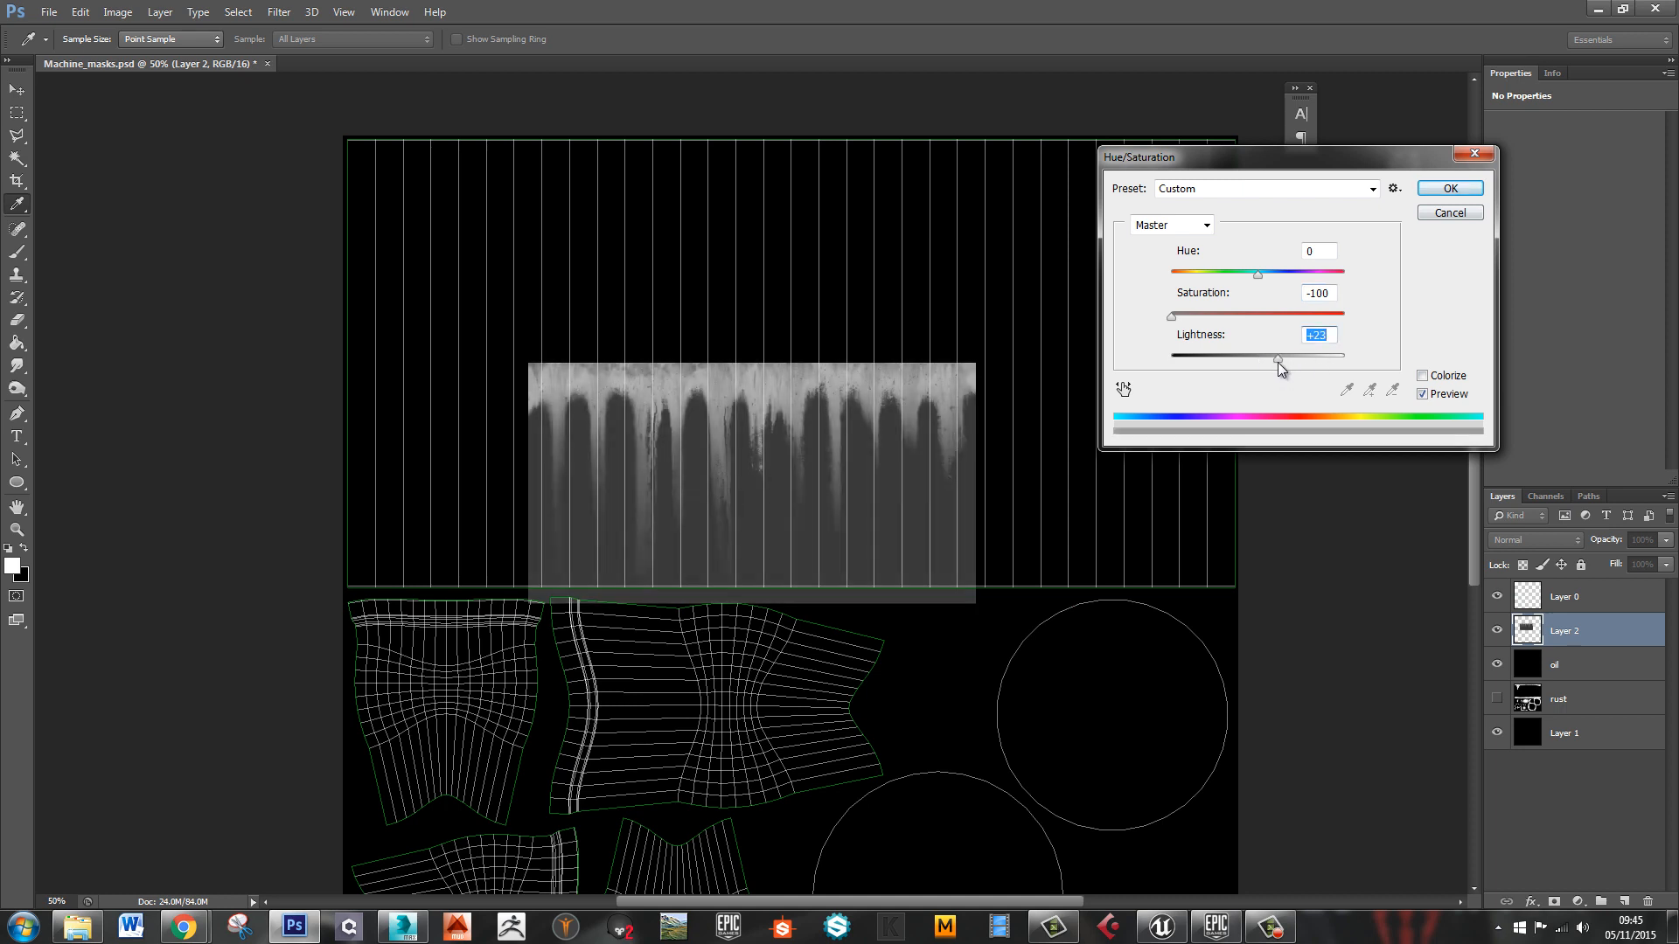
{"action": "key", "text": "Return"}
{"action": "key", "text": "b"}
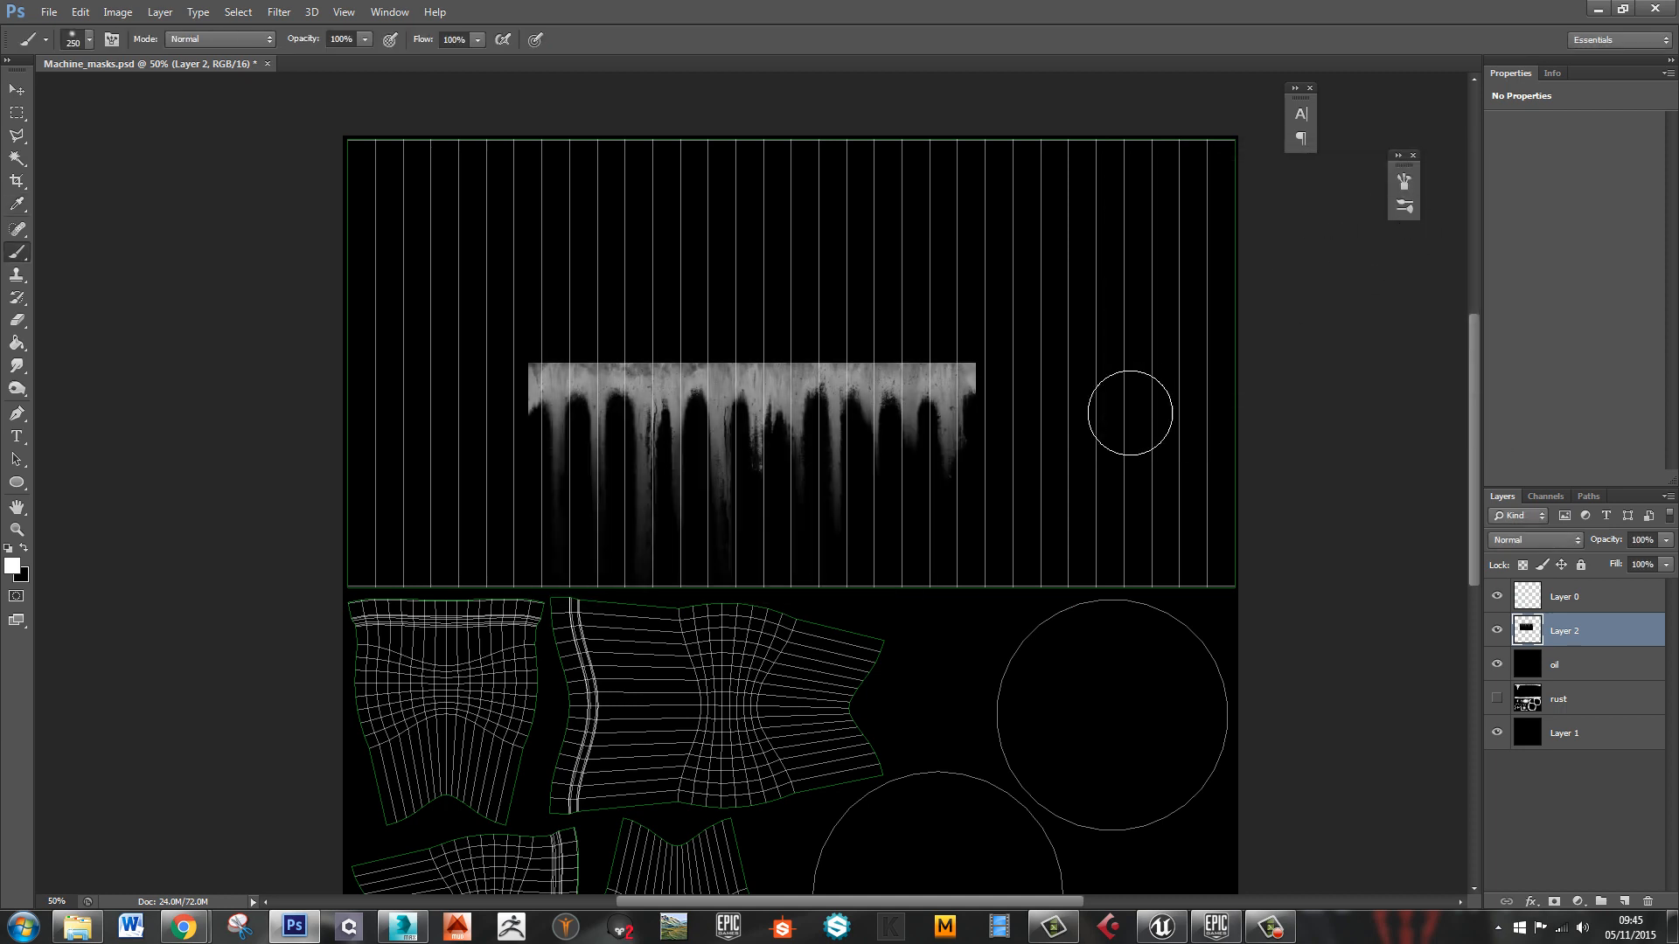
Brighten the drips with Levels, using a white input of 163 and a midtone of 2.29
{"action": "key", "text": "ctrl+l"}
{"action": "left_click_drag", "start_coordinate": [1397, 435], "coordinate": [1204, 437]}
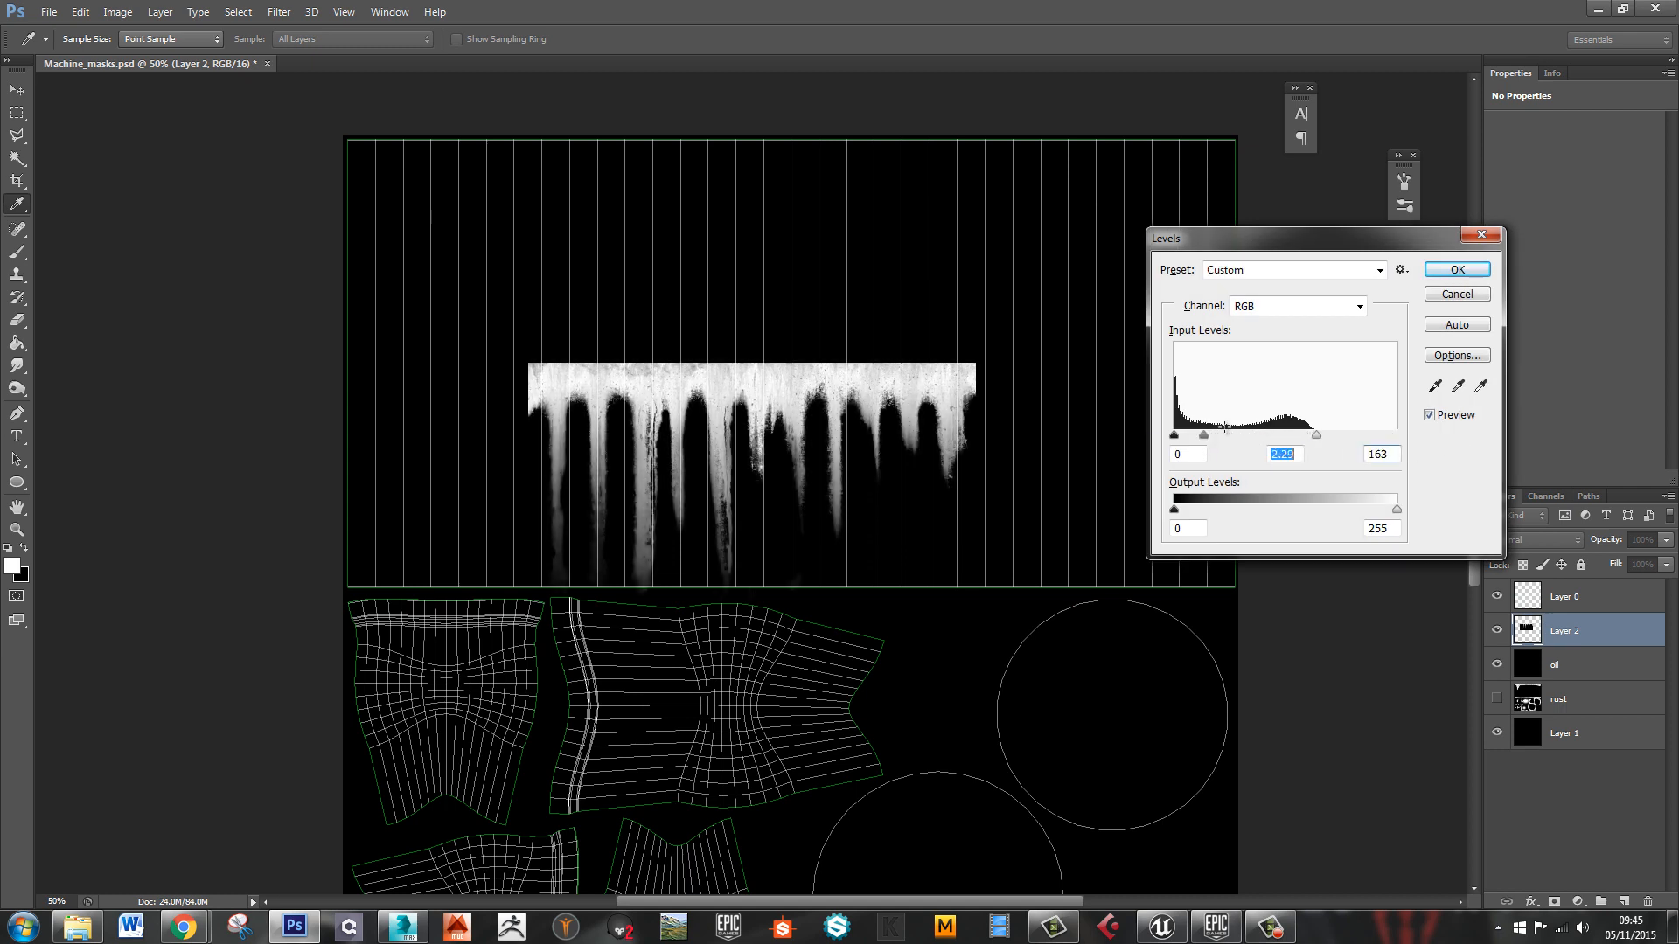
{"action": "left_click", "coordinate": [1457, 269]}
Rotate the drips 90° clockwise, place them along the large shell's right edge, and stretch them slightly to cover its full height
{"action": "key", "text": "ctrl+t"}
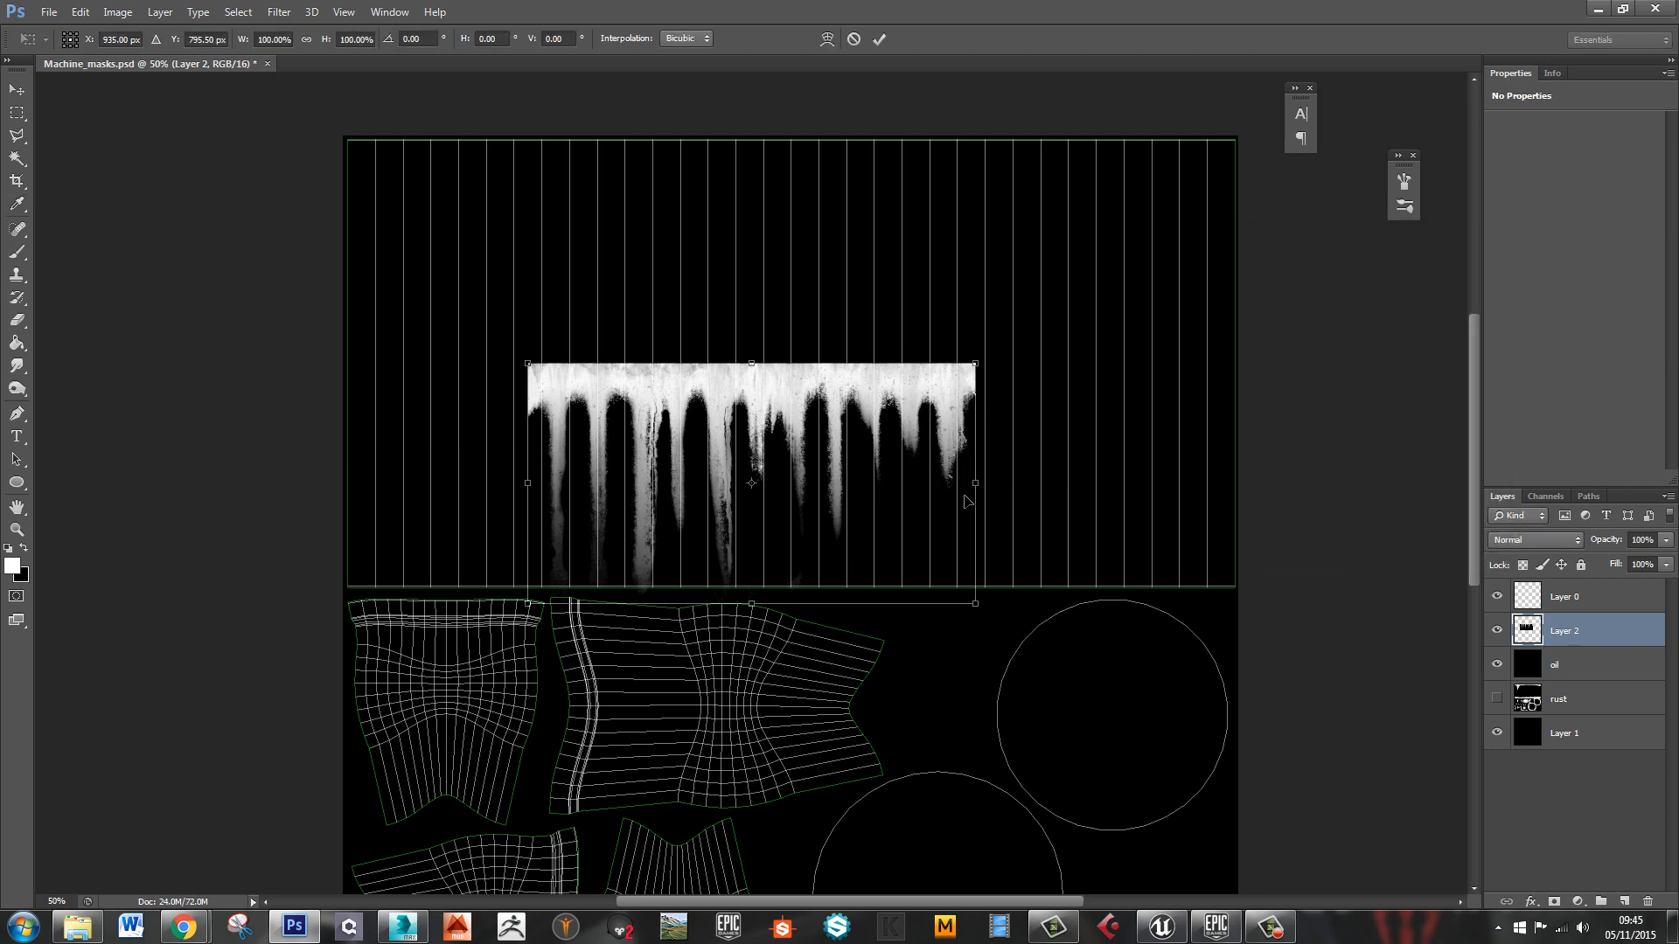
{"action": "left_click_drag", "start_coordinate": [980, 647], "coordinate": [664, 669], "text": "shift"}
{"action": "left_click_drag", "start_coordinate": [692, 591], "coordinate": [1053, 473]}
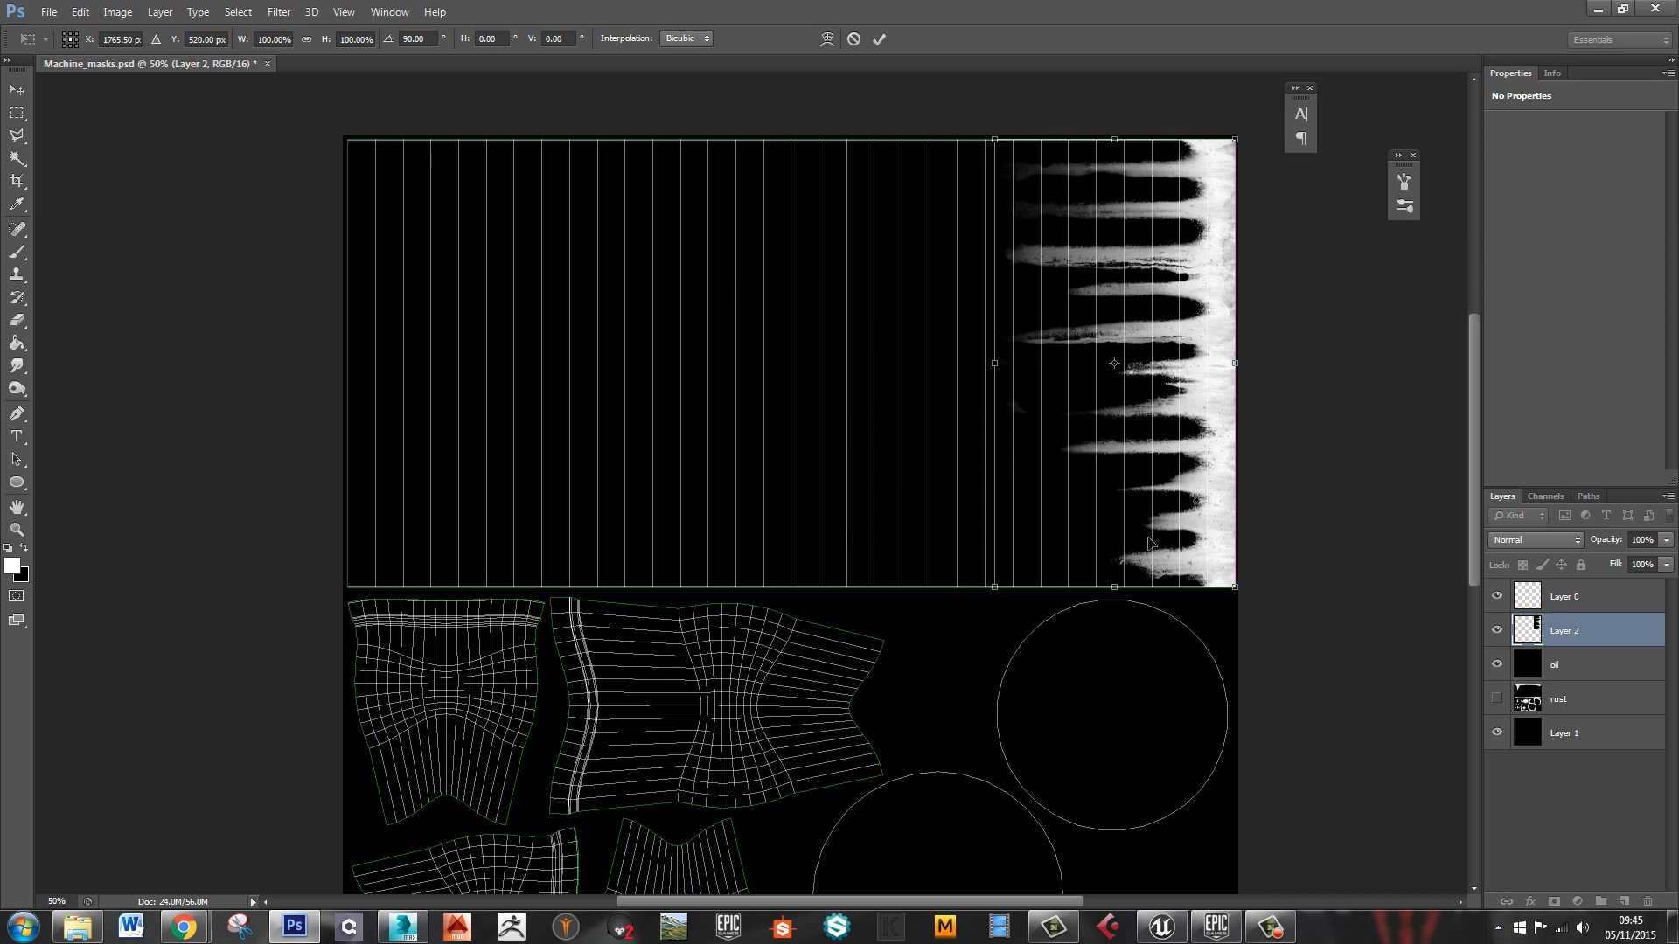
{"action": "left_click_drag", "start_coordinate": [1115, 583], "coordinate": [1116, 592]}
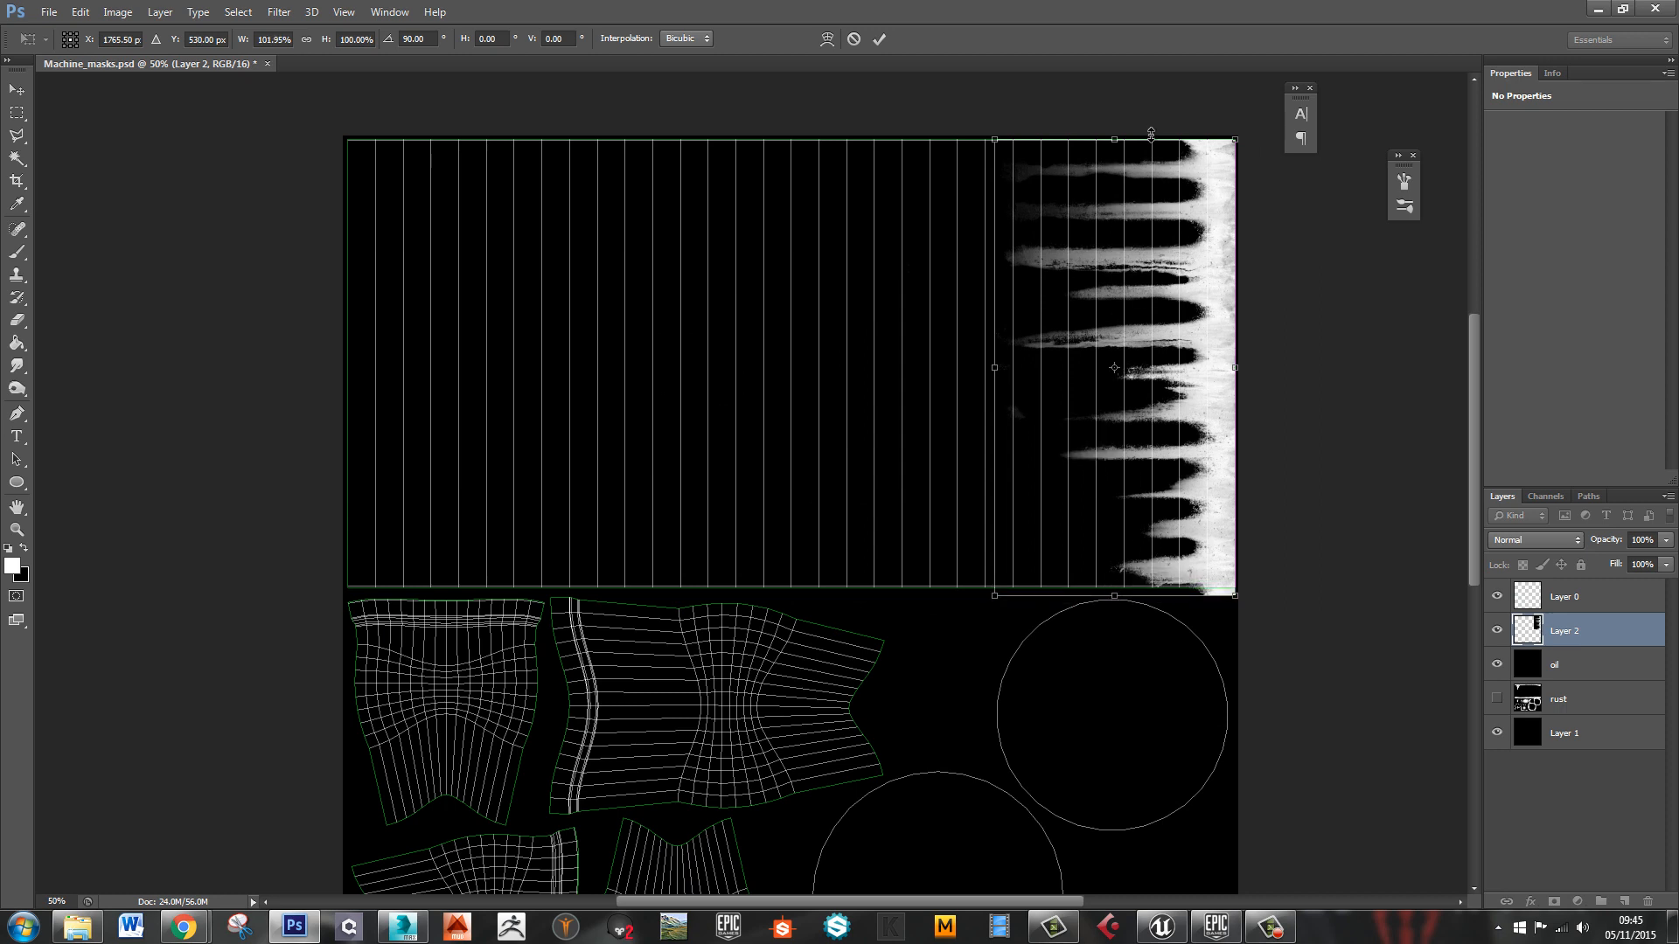
{"action": "left_click_drag", "start_coordinate": [1119, 140], "coordinate": [1118, 135]}
{"action": "key", "text": "Return"}
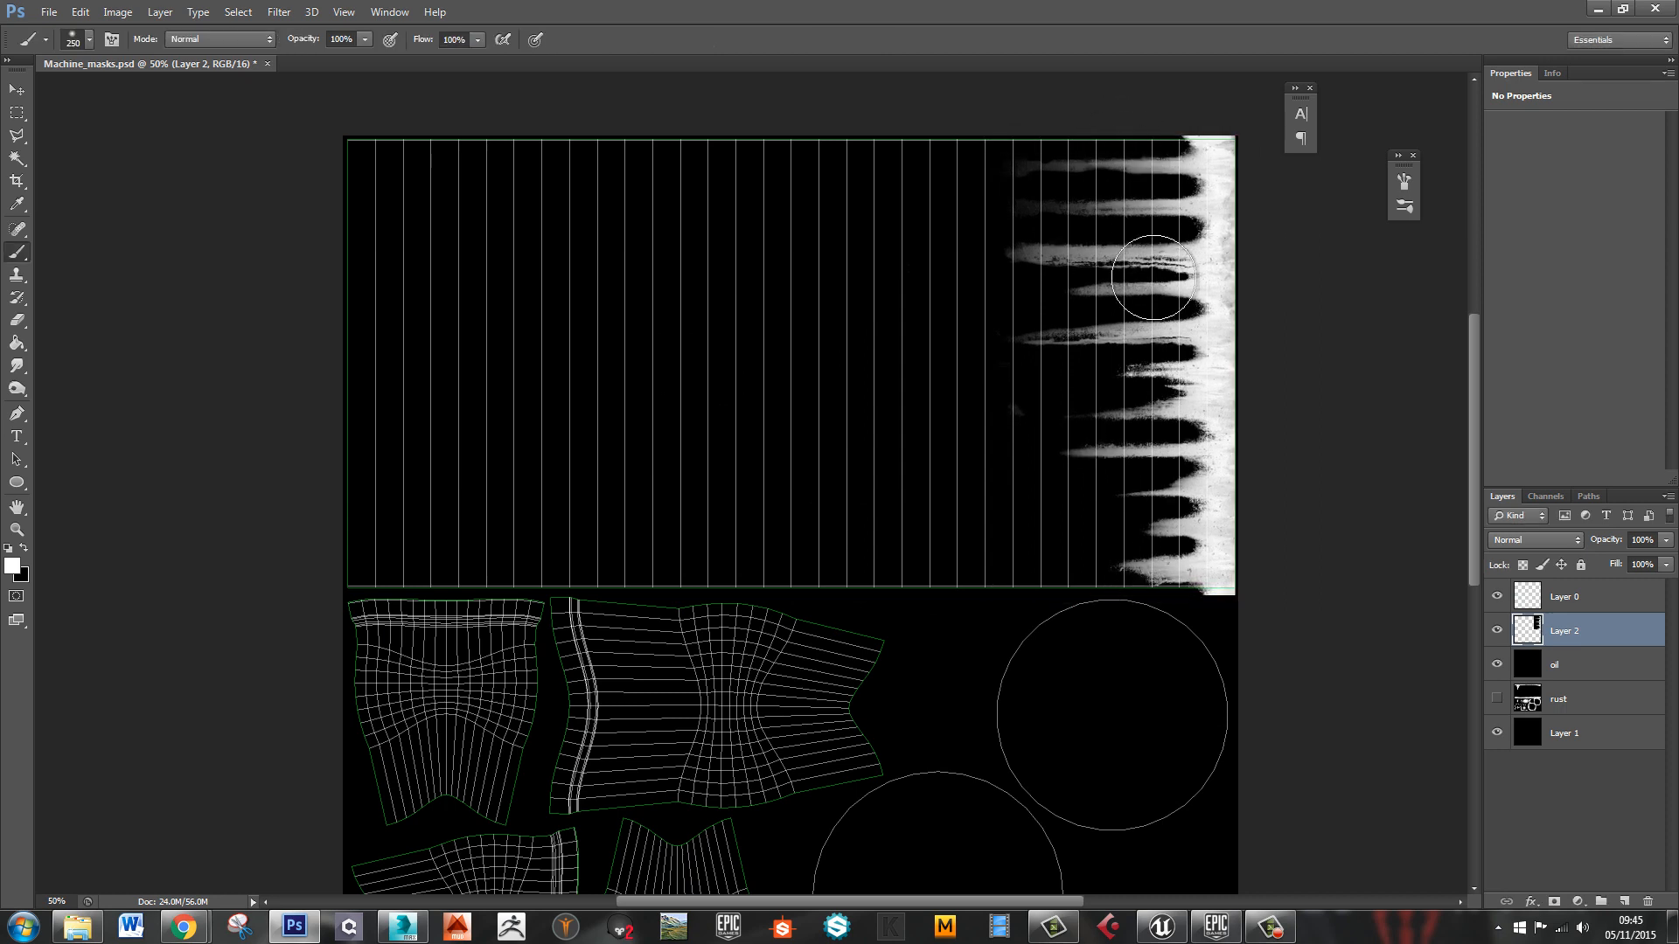
Duplicate the drips layer, flip the copy horizontally, and place it along the large shell's left edge
{"action": "key", "text": "v"}
{"action": "left_click_drag", "start_coordinate": [1172, 333], "coordinate": [864, 333], "text": "alt"}
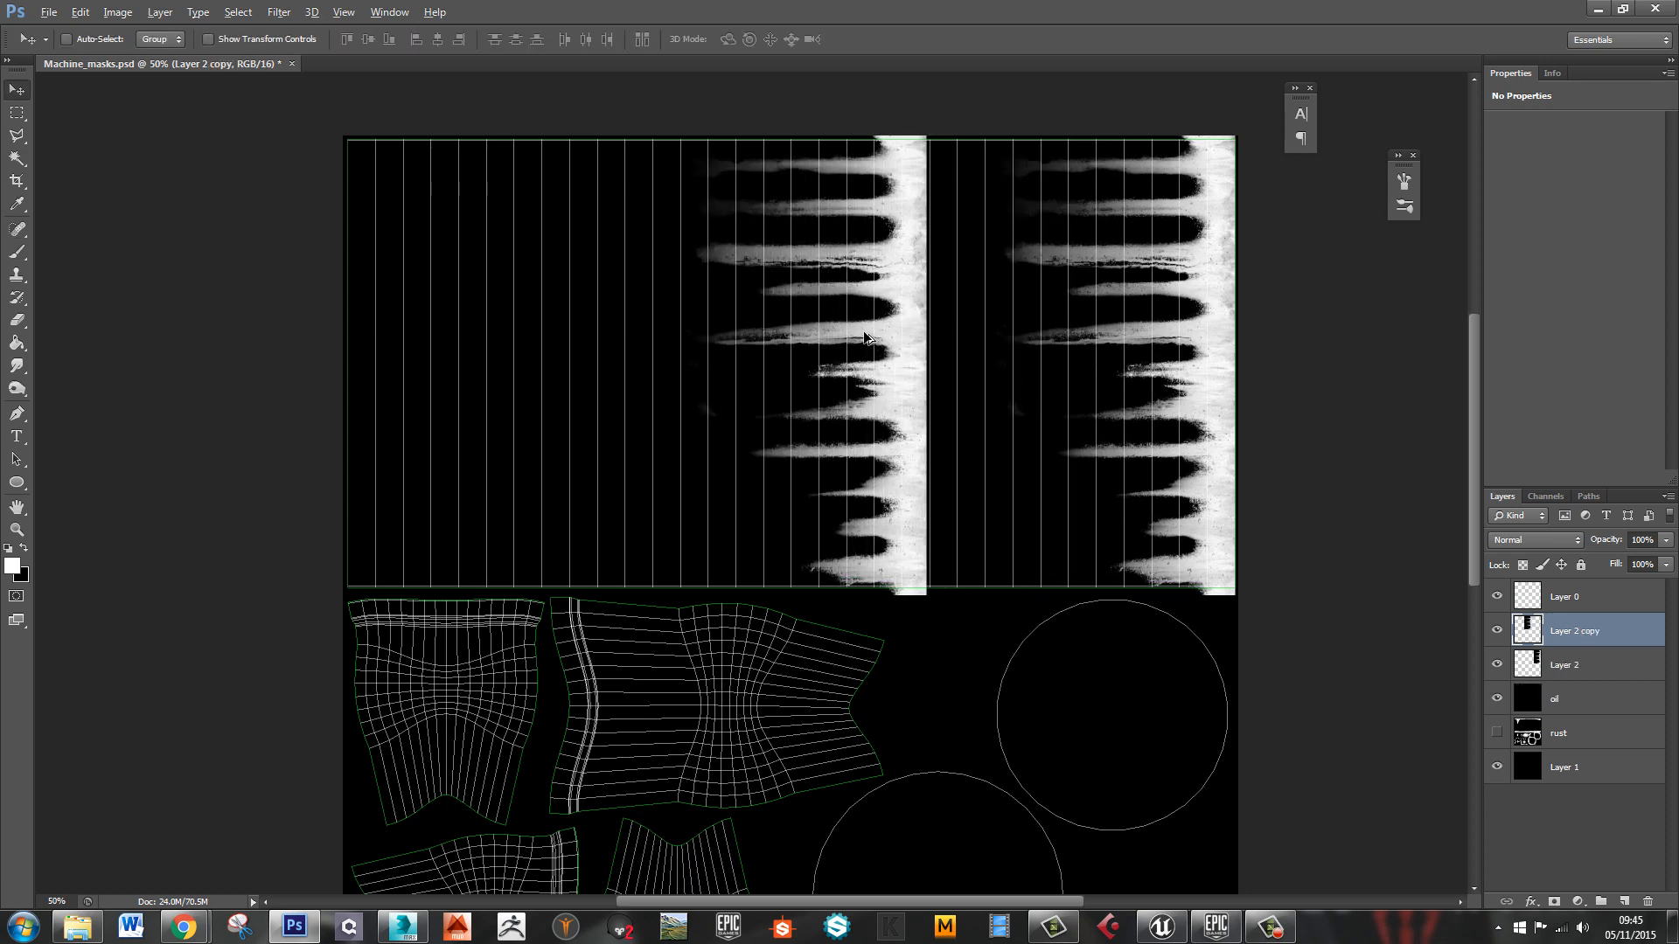
{"action": "key", "text": "alt+e"}
{"action": "key", "text": "r"}
{"action": "key", "text": "a"}
{"action": "left_click", "coordinate": [882, 344]}
{"action": "key", "text": "alt+e"}
{"action": "key", "text": "a"}
{"action": "key", "text": "h"}
{"action": "left_click_drag", "start_coordinate": [745, 400], "coordinate": [406, 403]}
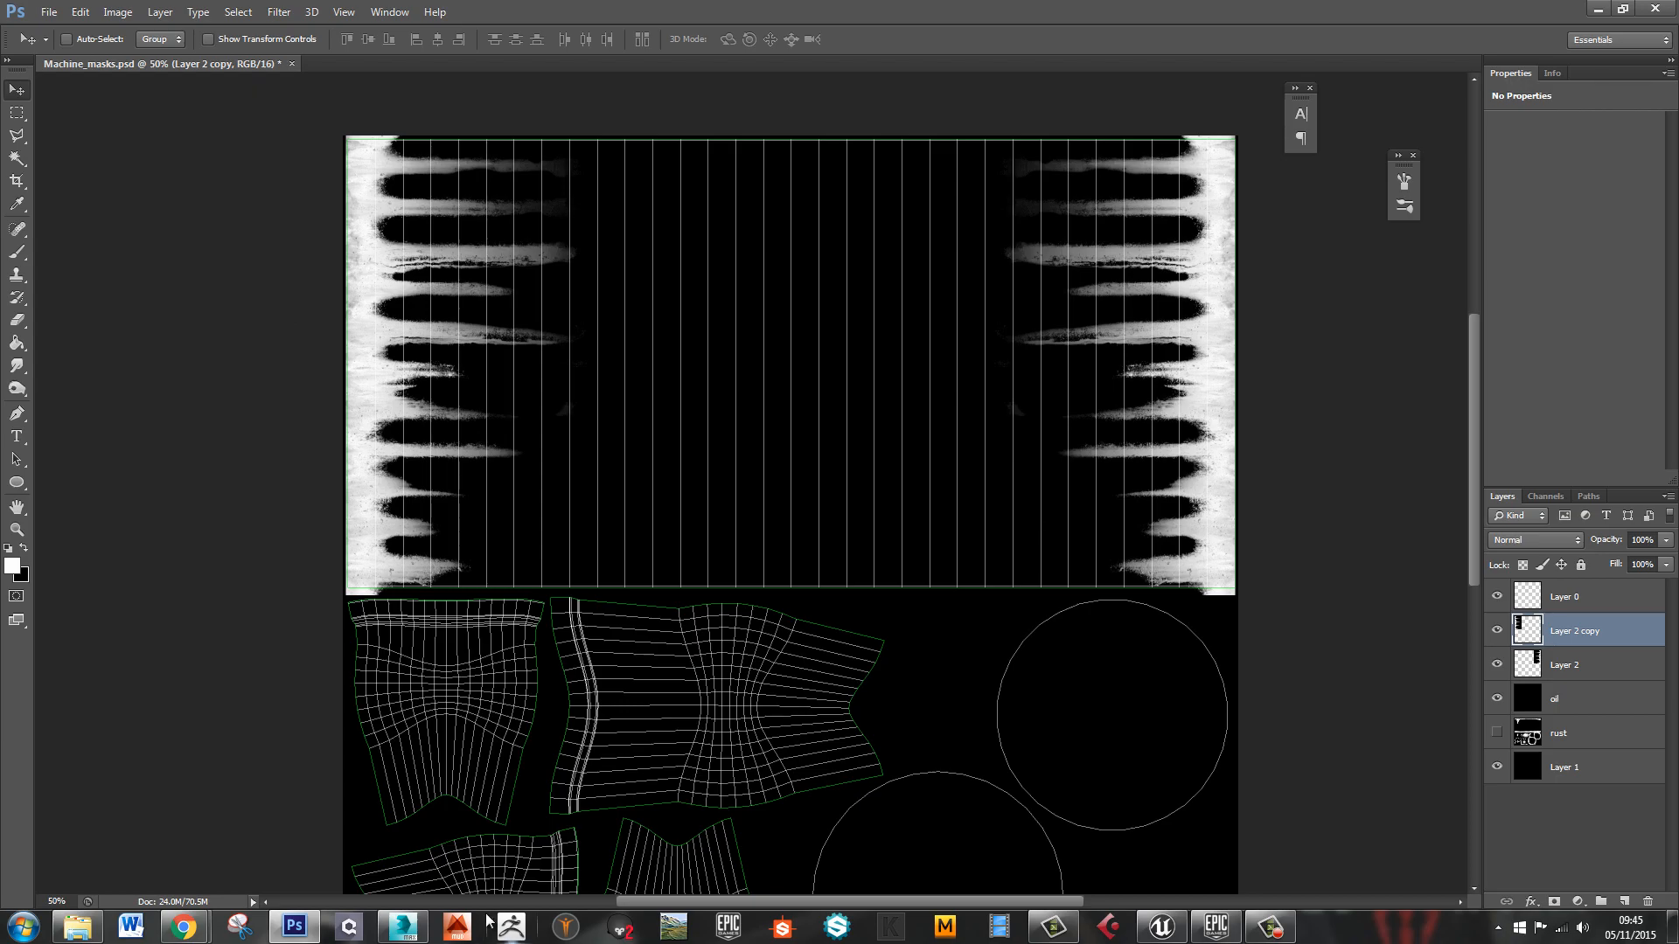
Switch to 3ds Max, examine the Machine's UV seams through its Unwrap UVW modifier, and return to Photoshop
{"action": "left_click", "coordinate": [403, 926]}
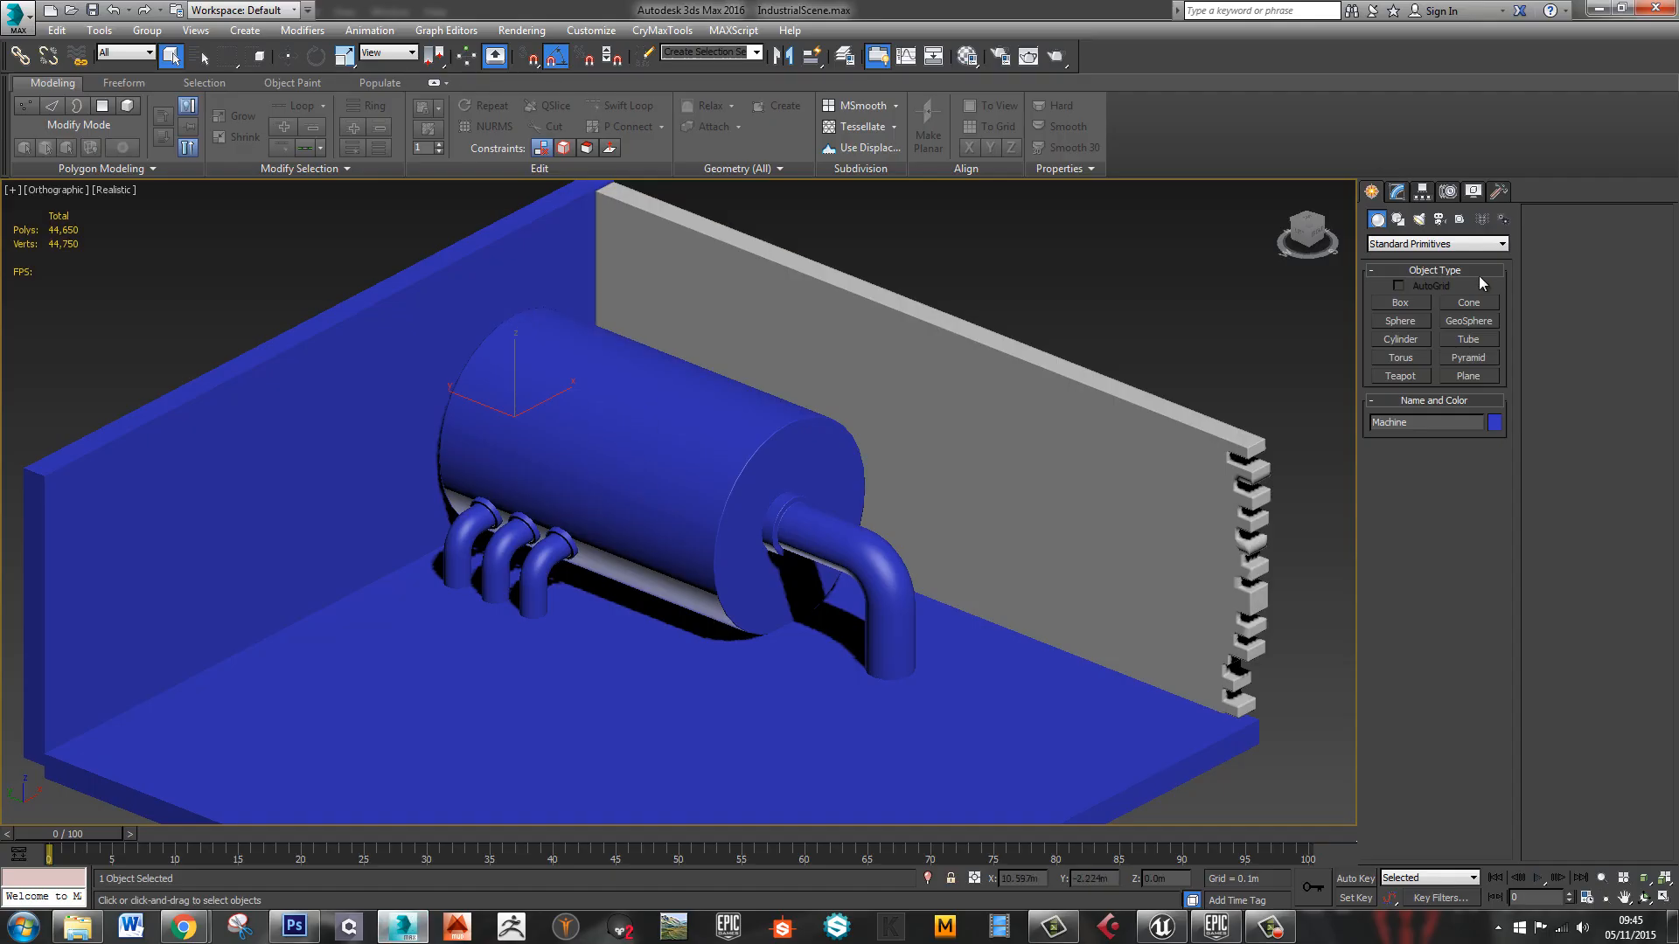
{"action": "left_click", "coordinate": [1397, 192]}
{"action": "left_click", "coordinate": [1414, 266]}
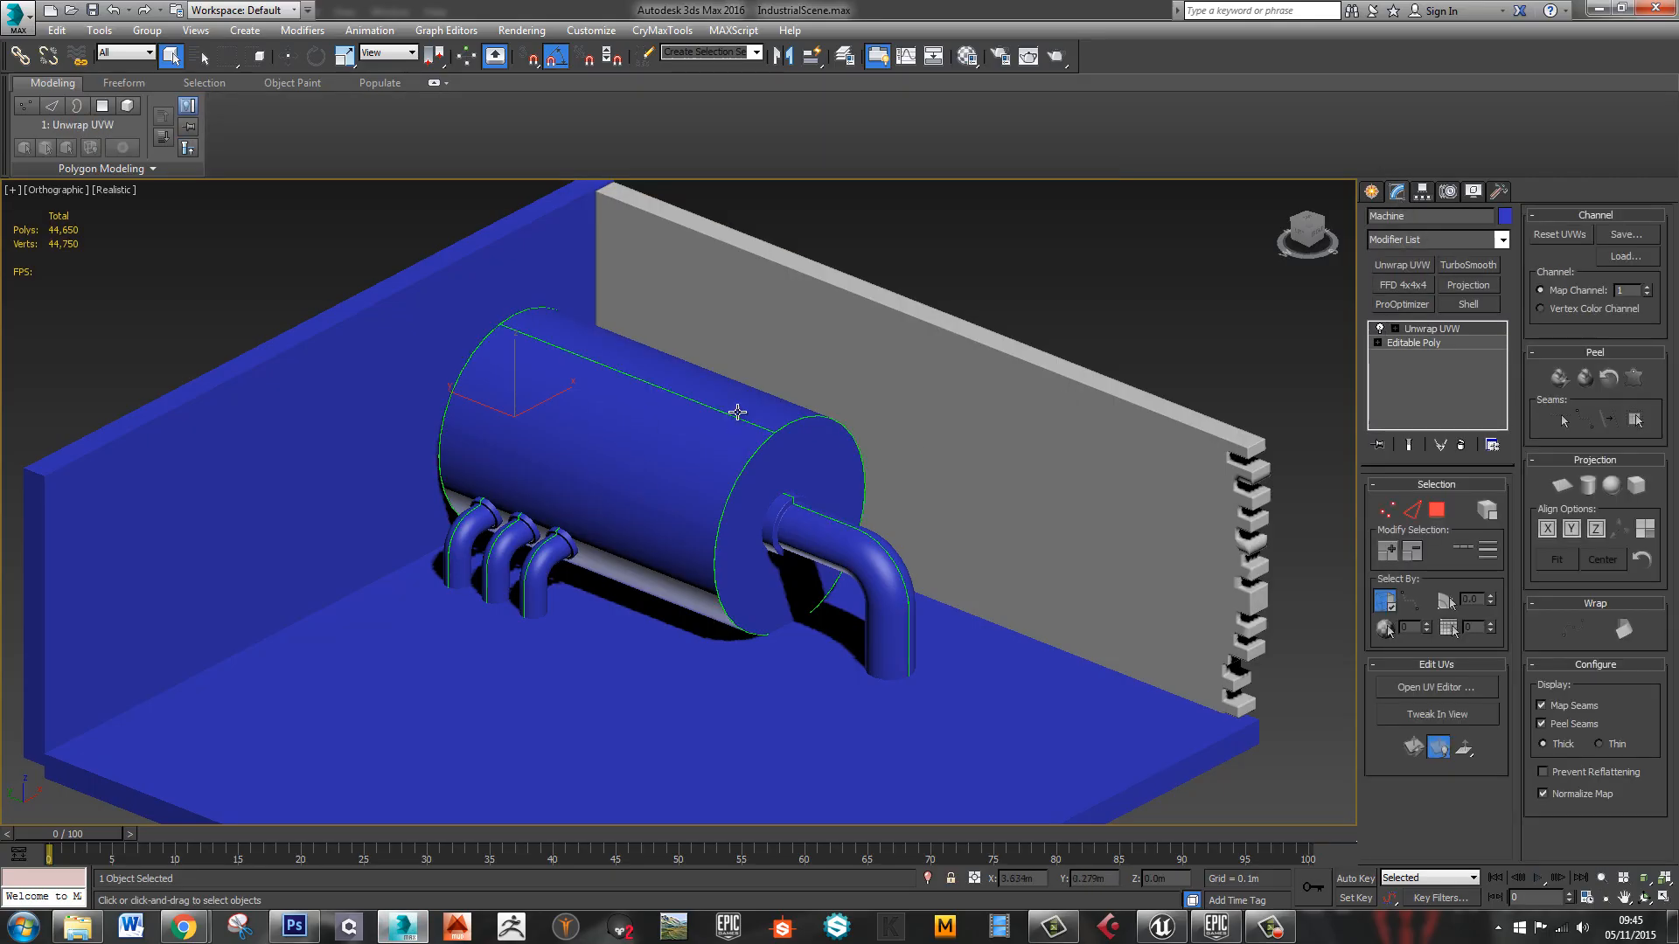
{"action": "middle_click_drag", "start_coordinate": [787, 498], "coordinate": [845, 504], "text": "alt"}
{"action": "key", "text": "alt+Tab"}
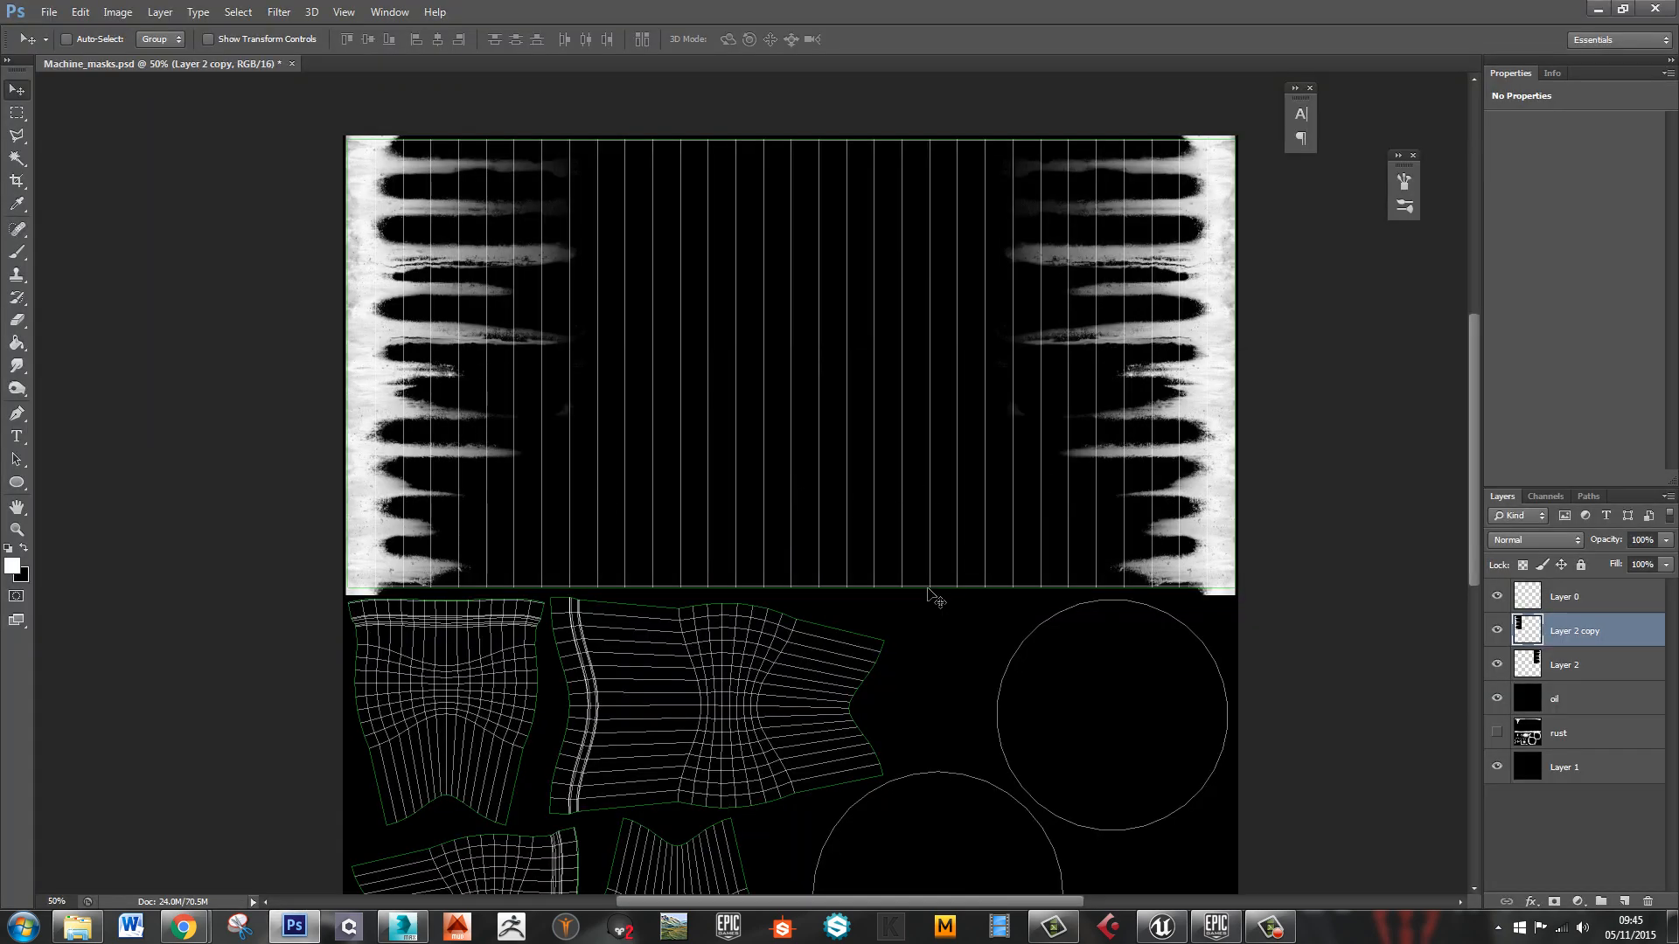
Merge both drips layers down into the oil layer
{"action": "key", "text": "ctrl+minus"}
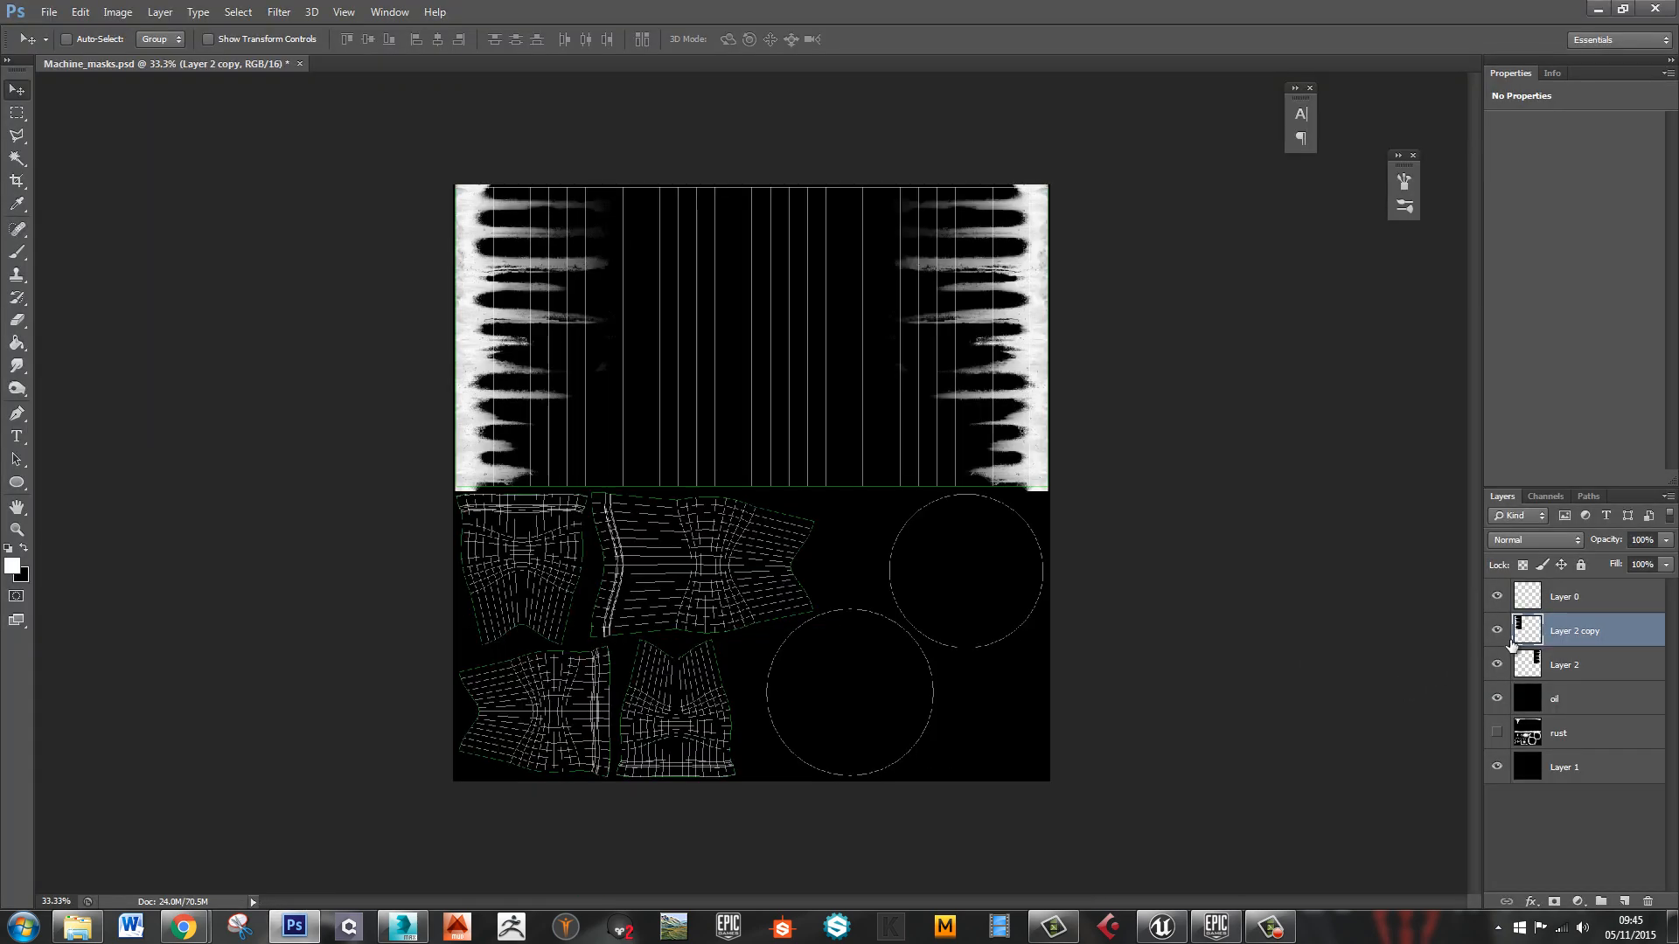
{"action": "key", "text": "ctrl+e"}
{"action": "key", "text": "ctrl+e"}
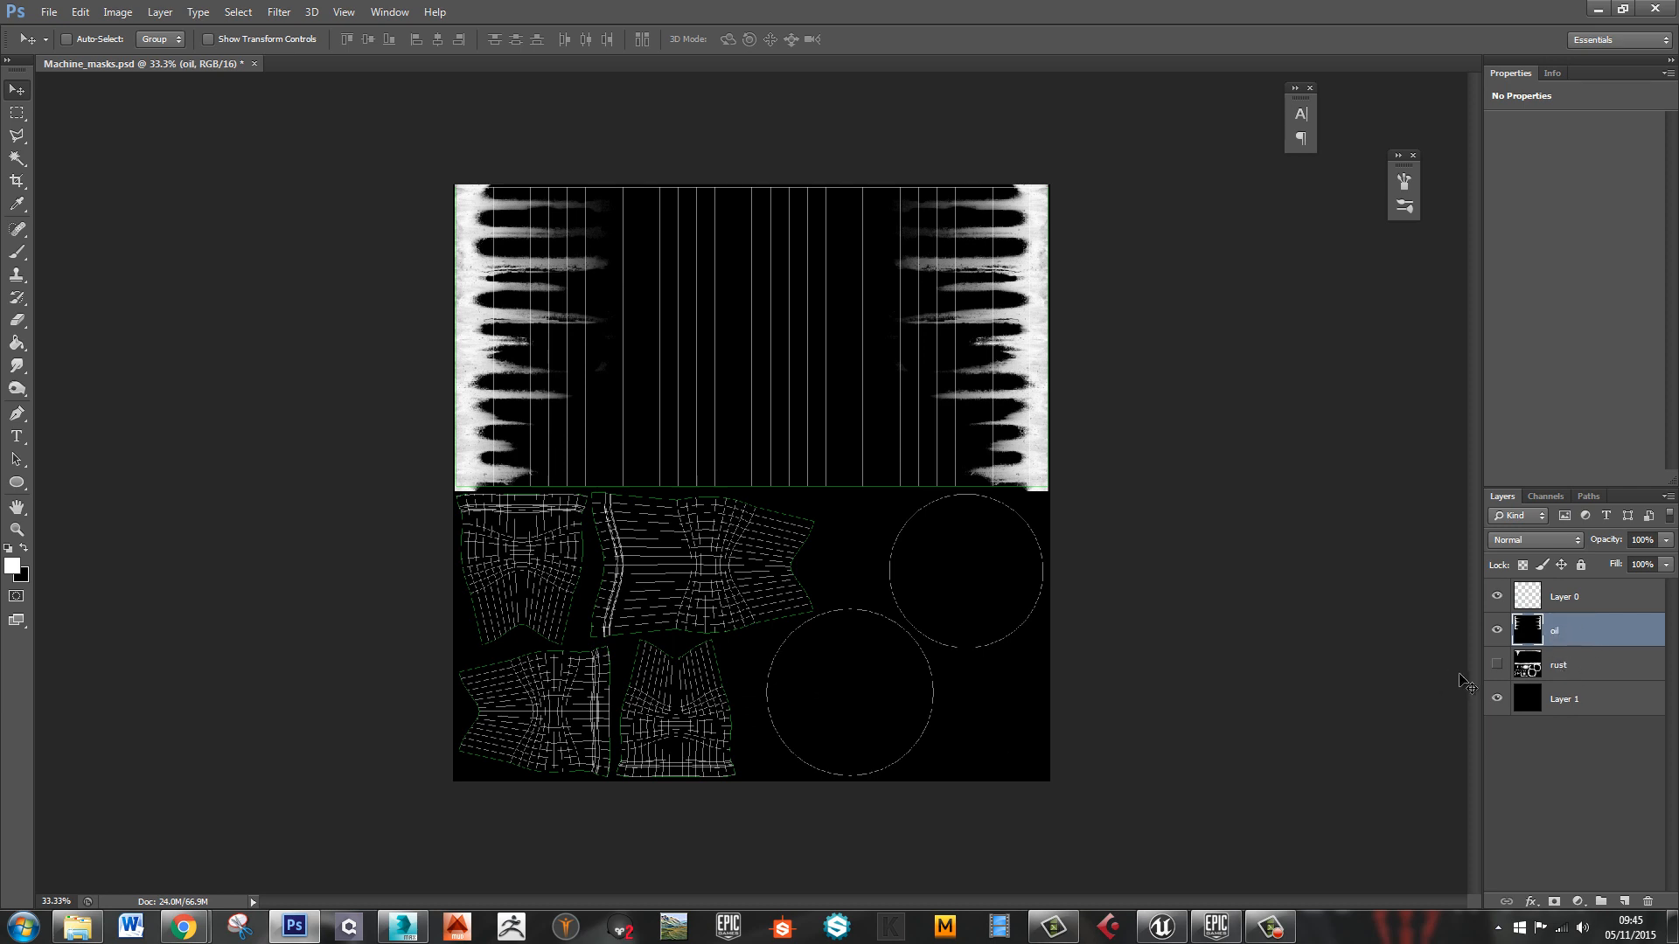
Hide the UV wireframe and oil layers, and show the rust layer
{"action": "left_click", "coordinate": [1496, 664]}
{"action": "left_click", "coordinate": [1496, 629]}
{"action": "left_click", "coordinate": [1496, 596]}
{"action": "left_click", "coordinate": [1496, 629]}
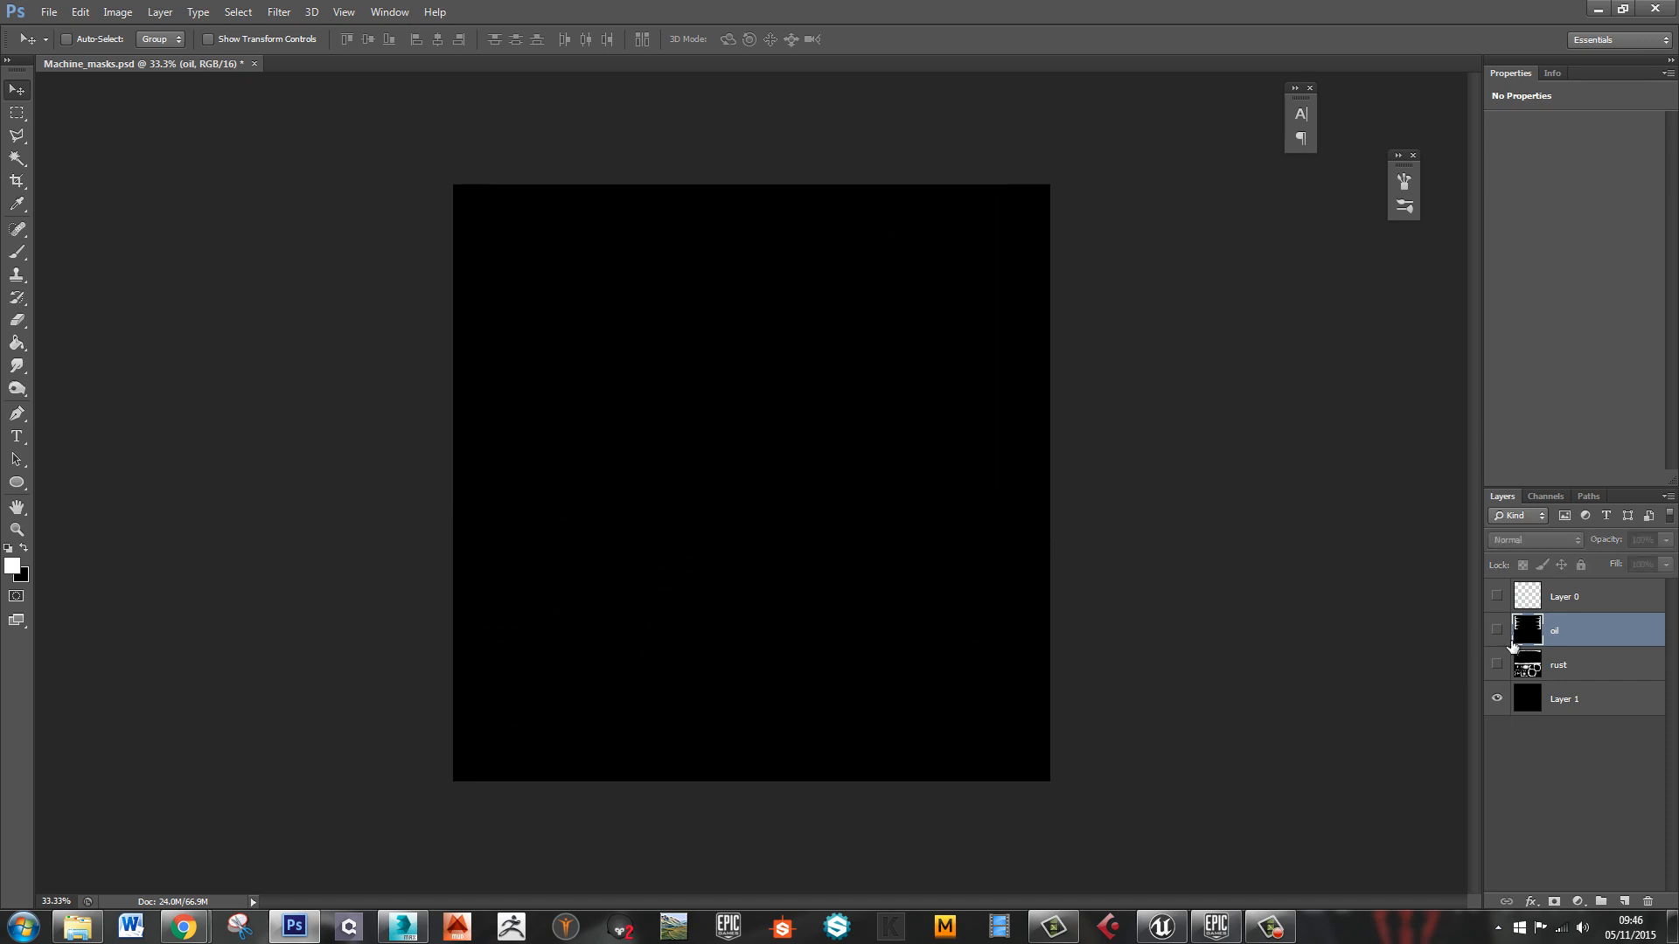
{"action": "left_click", "coordinate": [1496, 664]}
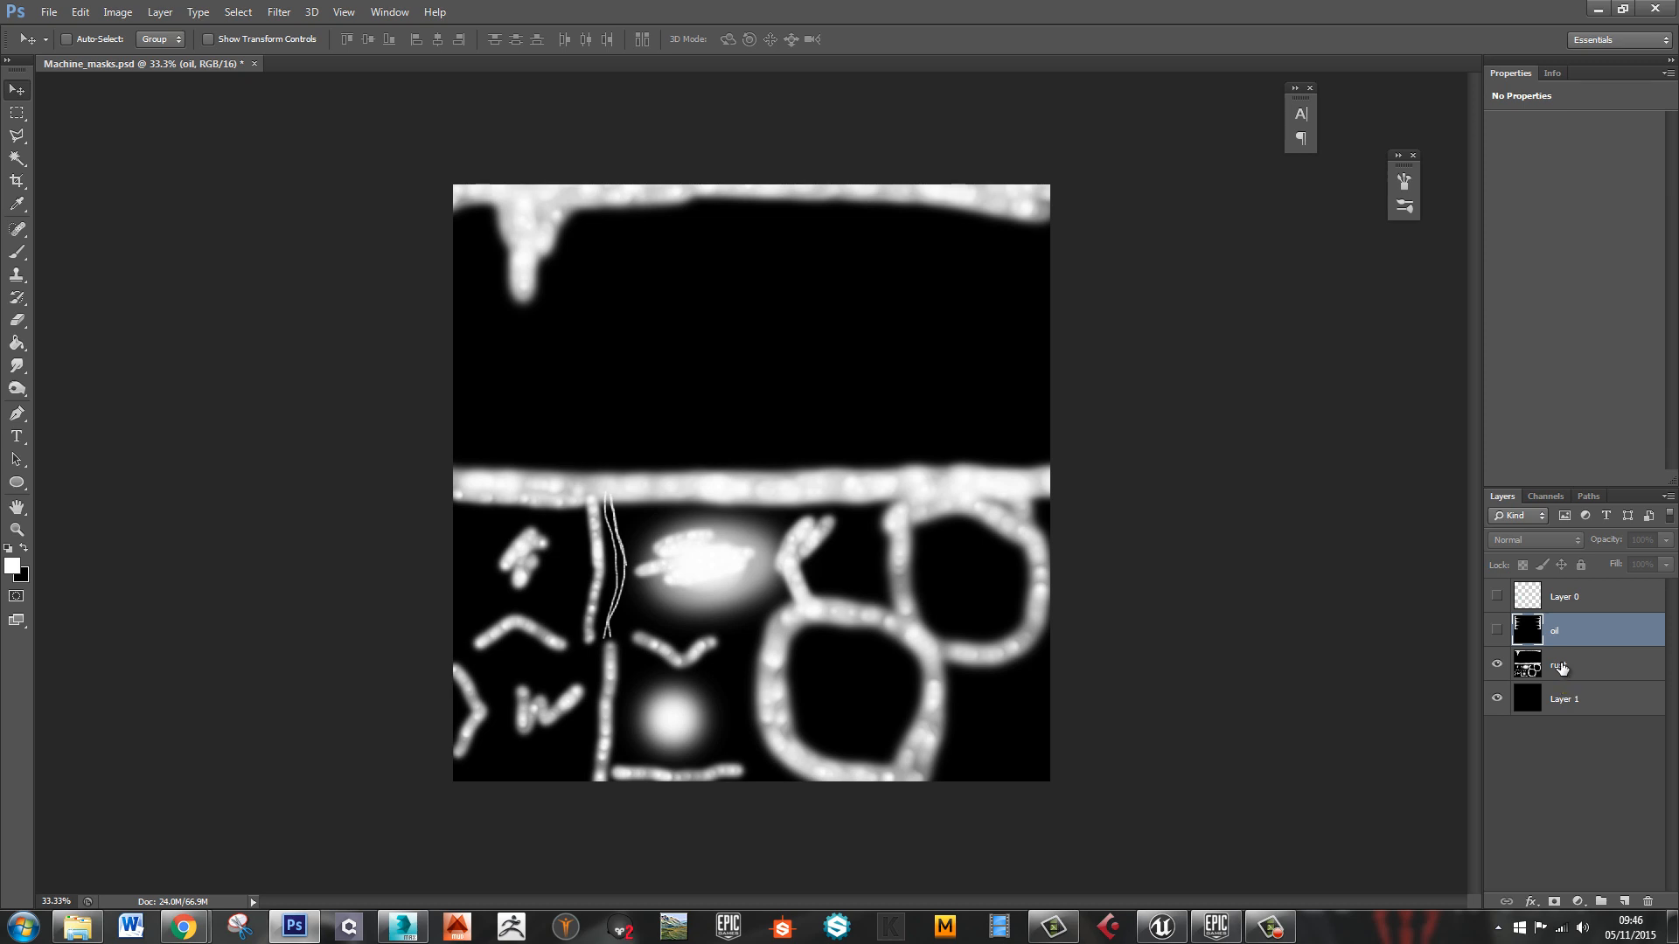
Add a new layer above the oil layer and fill it entirely with black
{"action": "left_click", "coordinate": [1602, 669]}
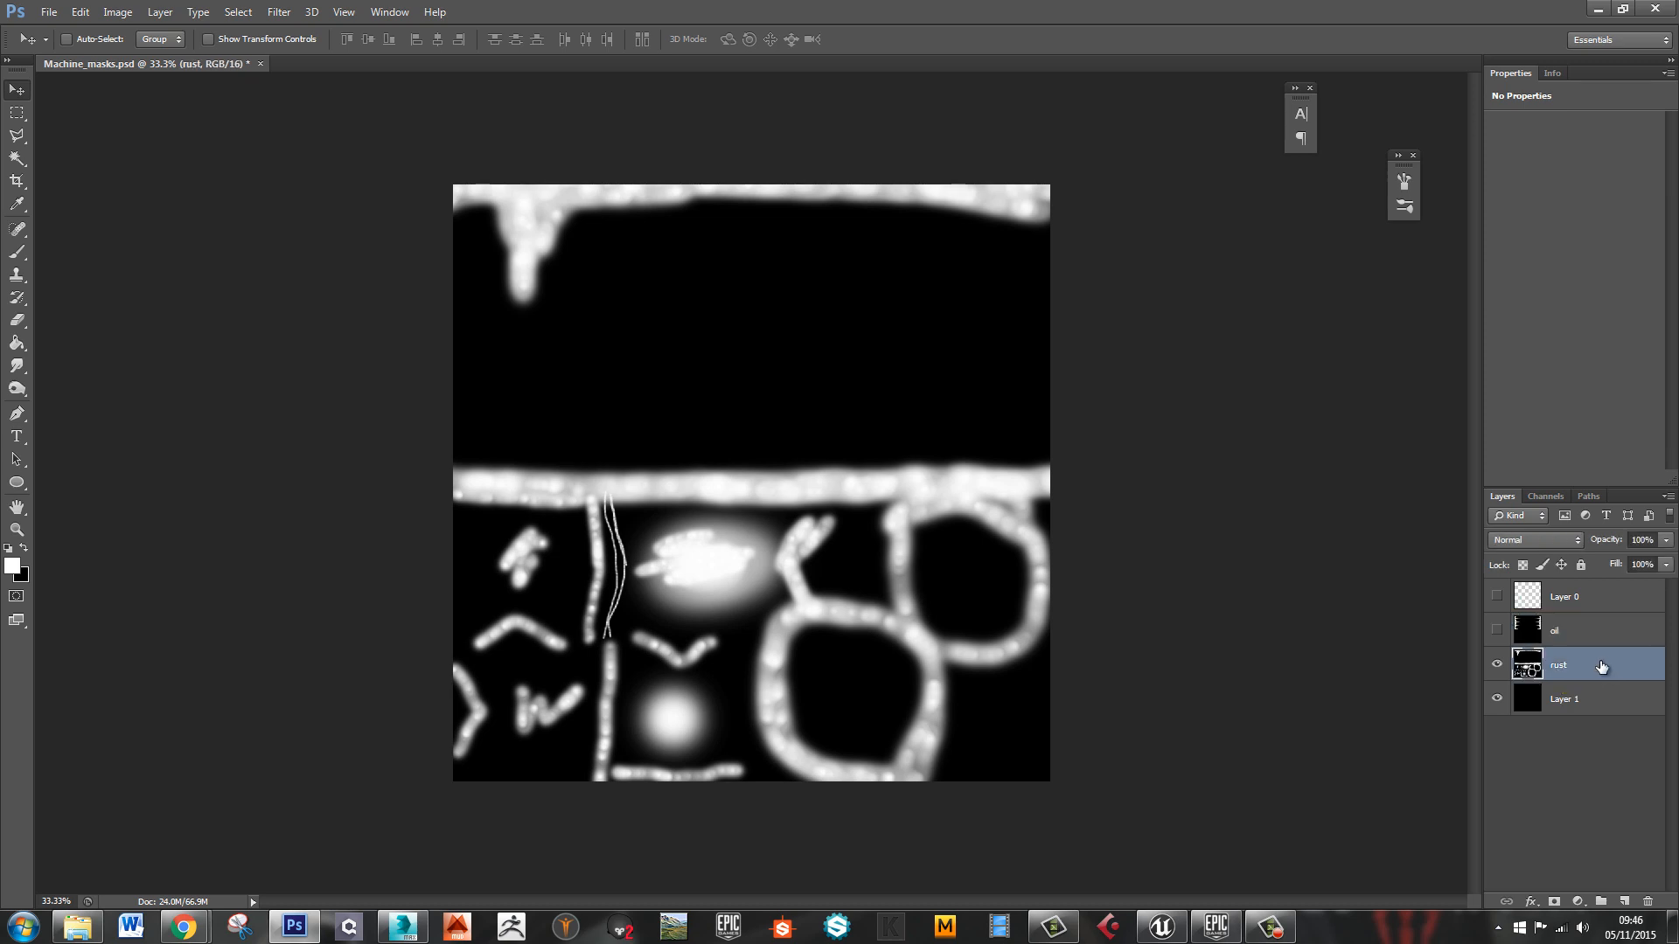
{"action": "left_click", "coordinate": [1597, 645]}
{"action": "left_click", "coordinate": [1624, 901]}
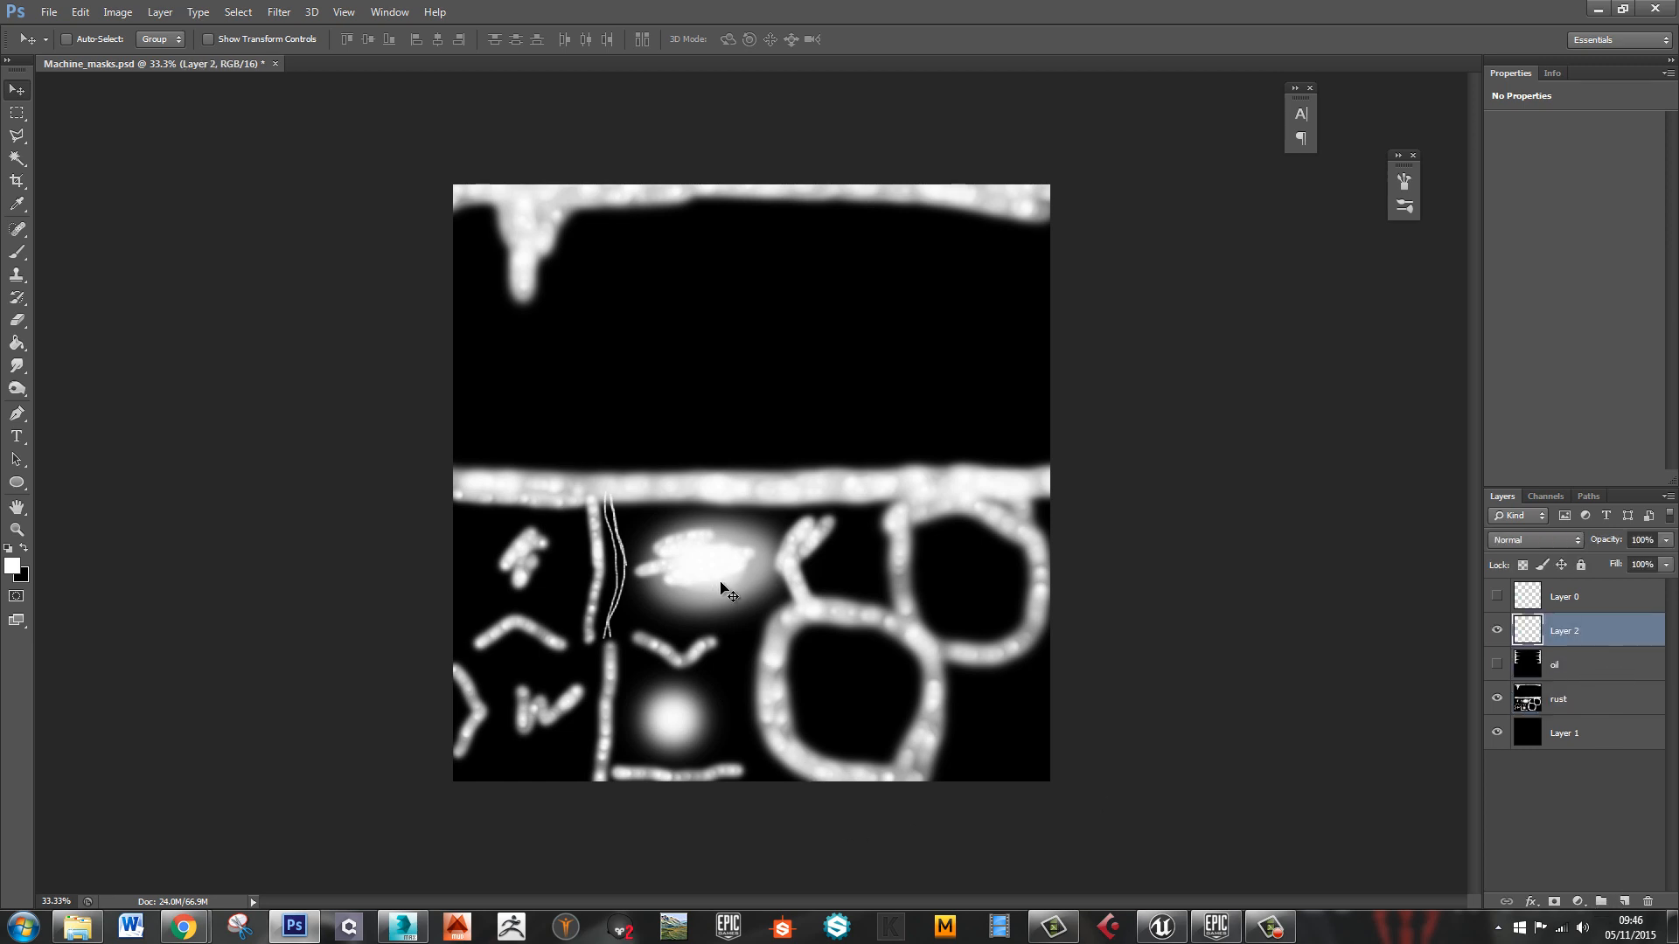
{"action": "key", "text": "g"}
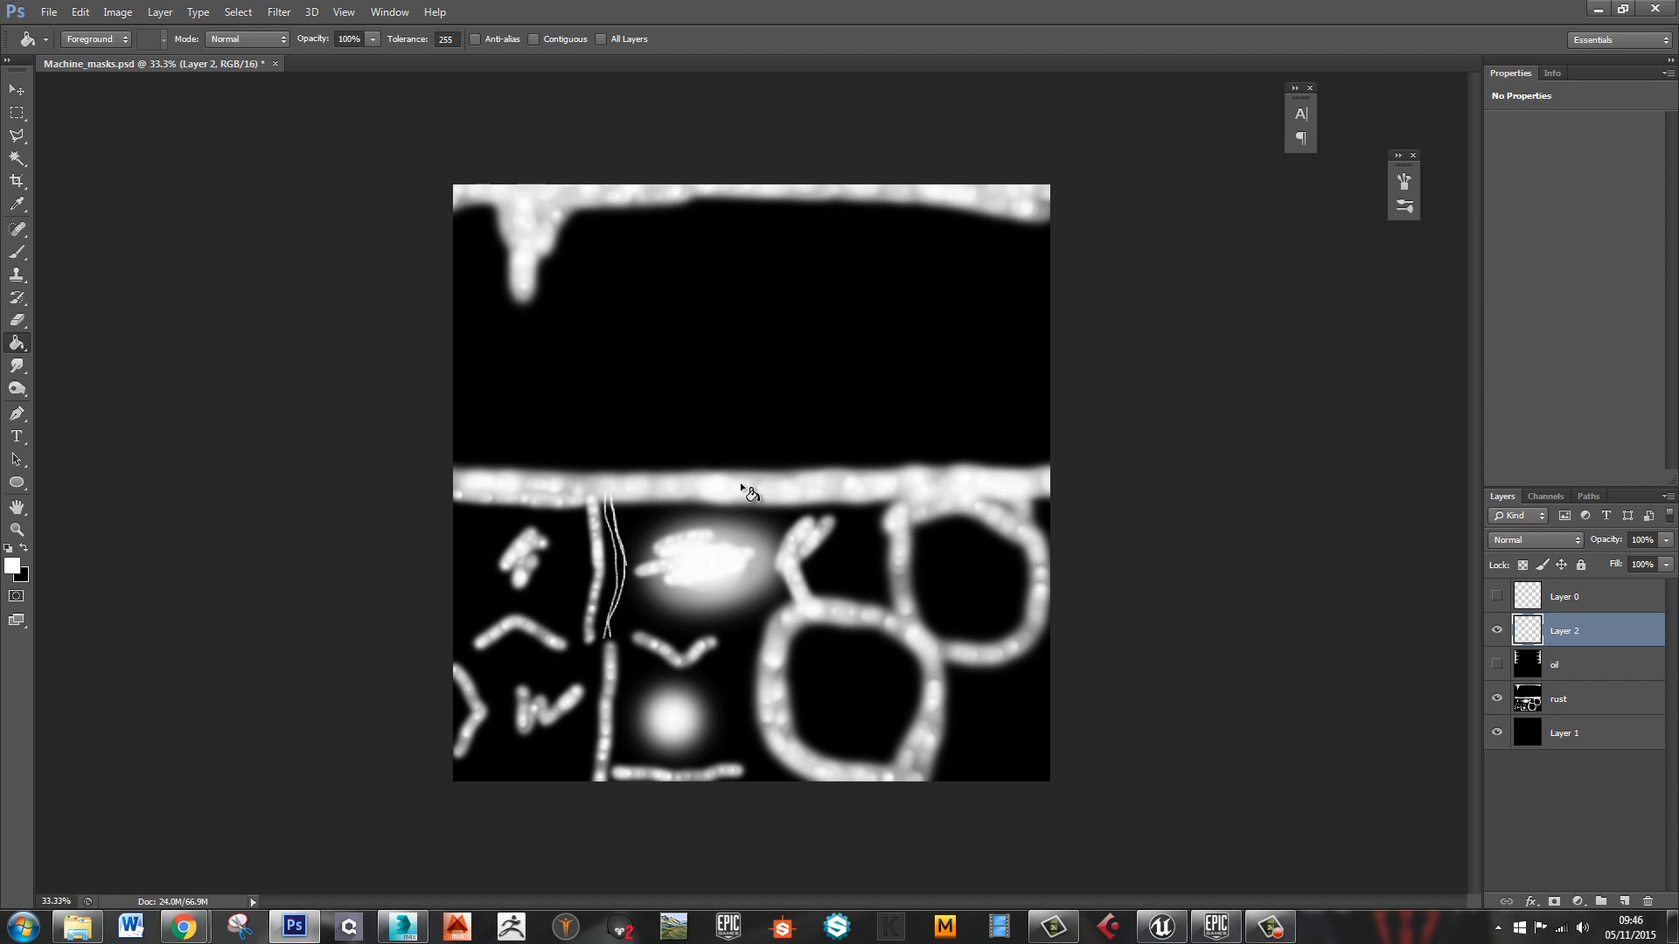
{"action": "key", "text": "x"}
{"action": "left_click", "coordinate": [739, 483]}
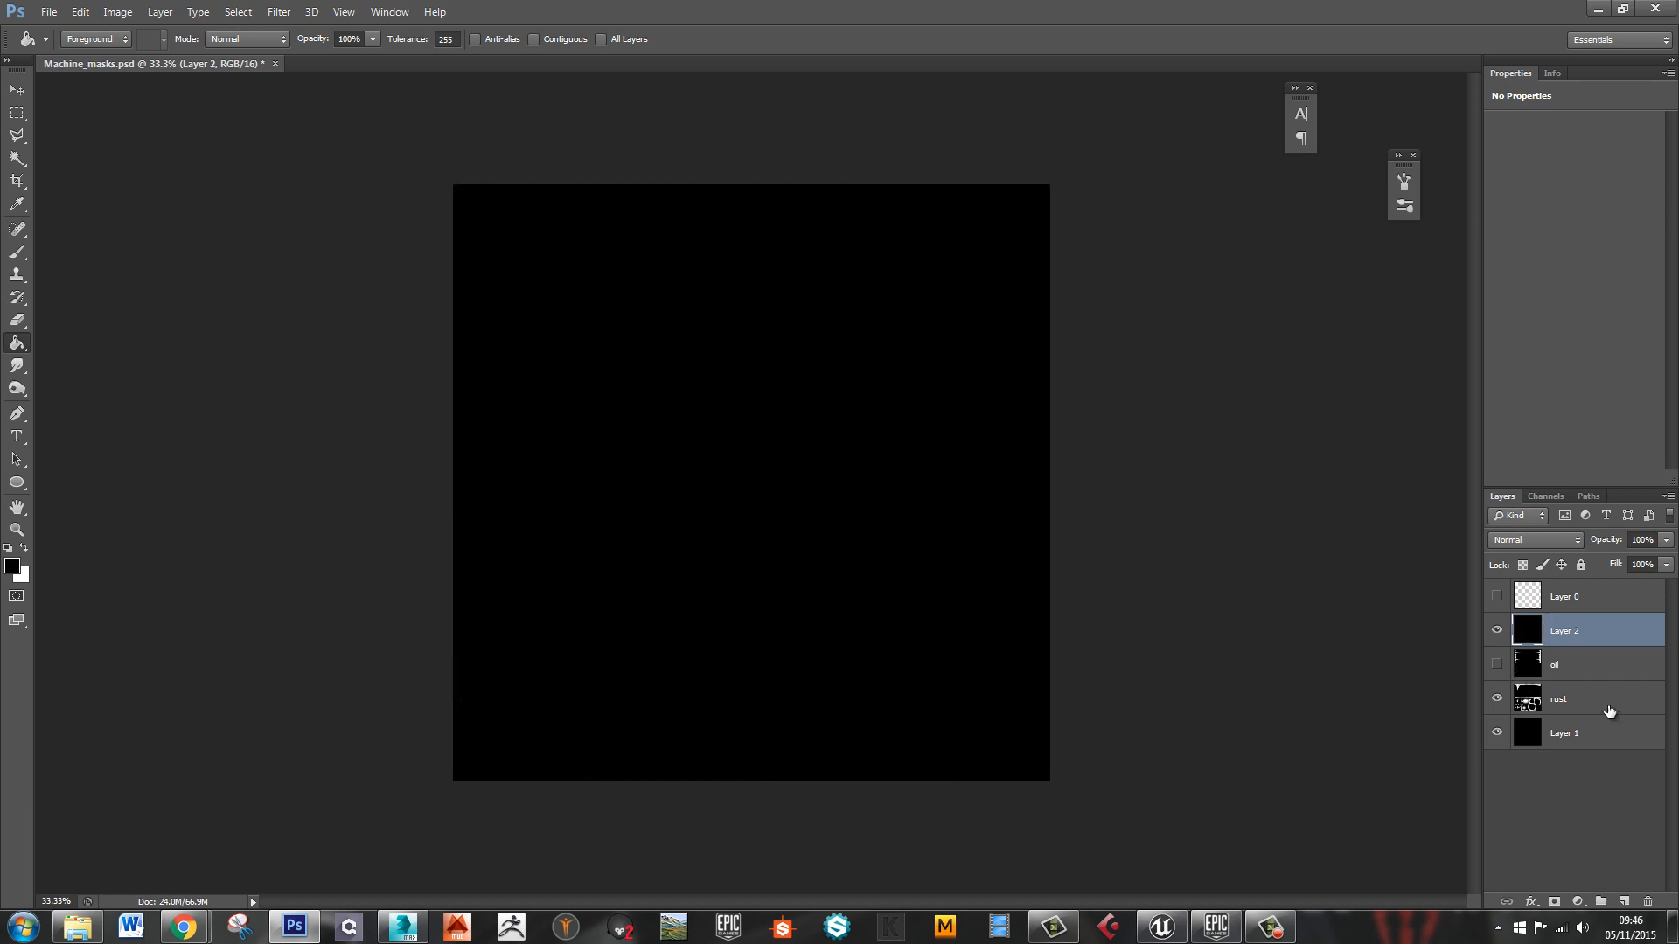
Copy the rust layer's artwork into the red channel of the new black layer, then restore the full RGB view
{"action": "left_click", "coordinate": [1592, 703]}
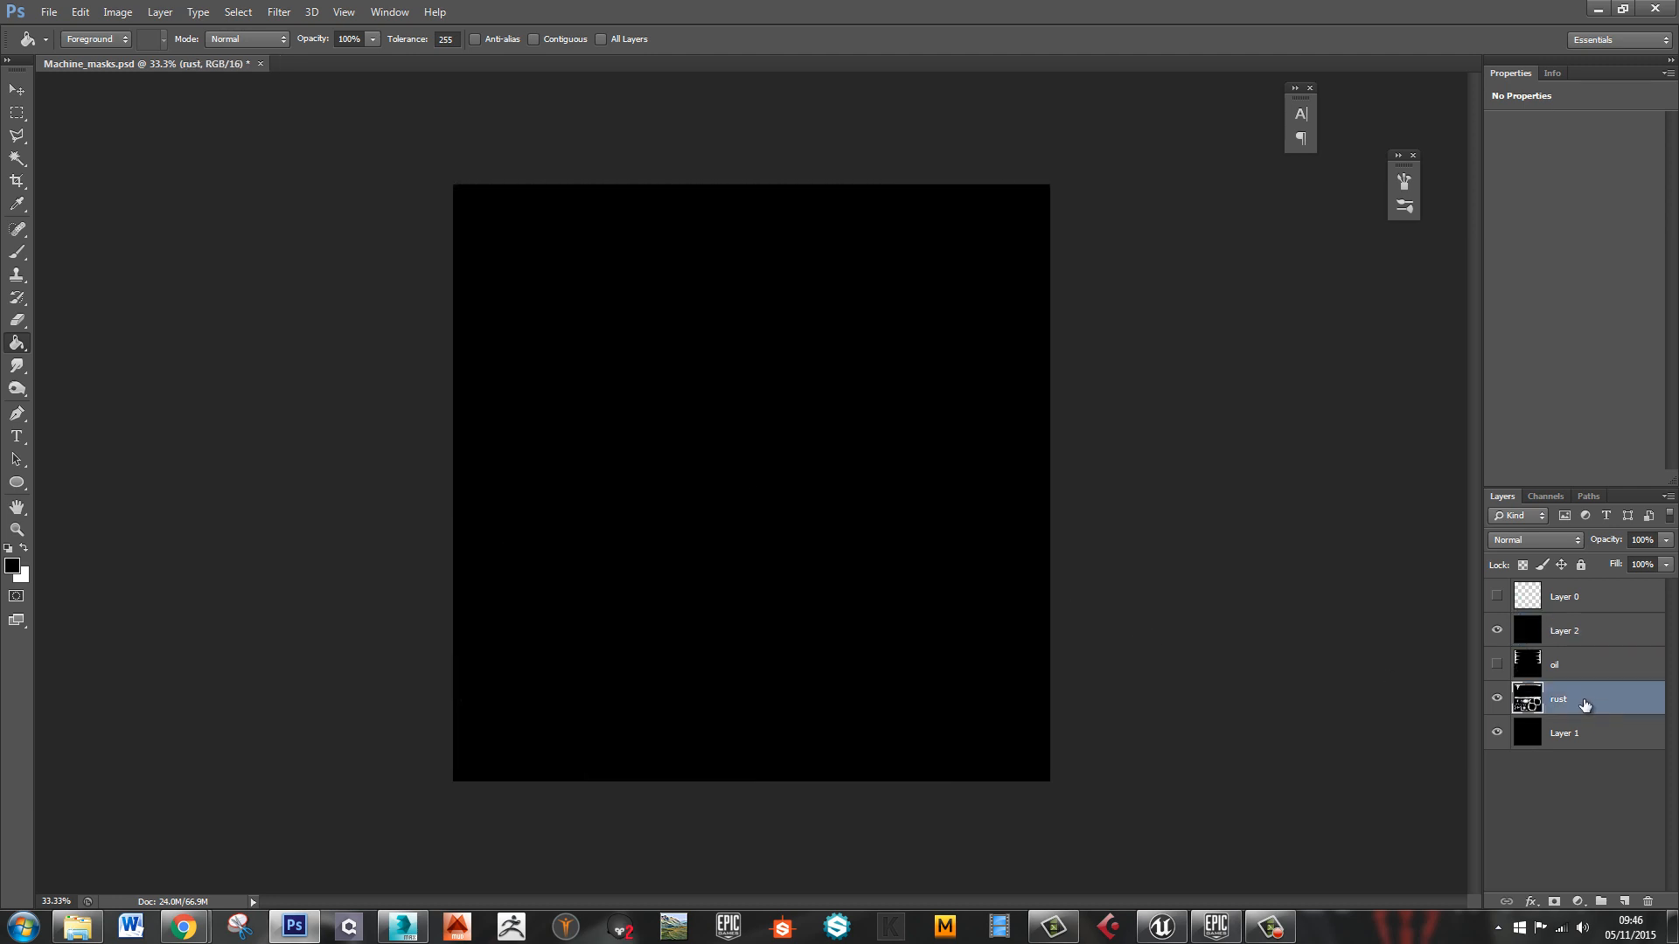
{"action": "left_click", "coordinate": [1583, 630]}
{"action": "left_click", "coordinate": [1545, 496]}
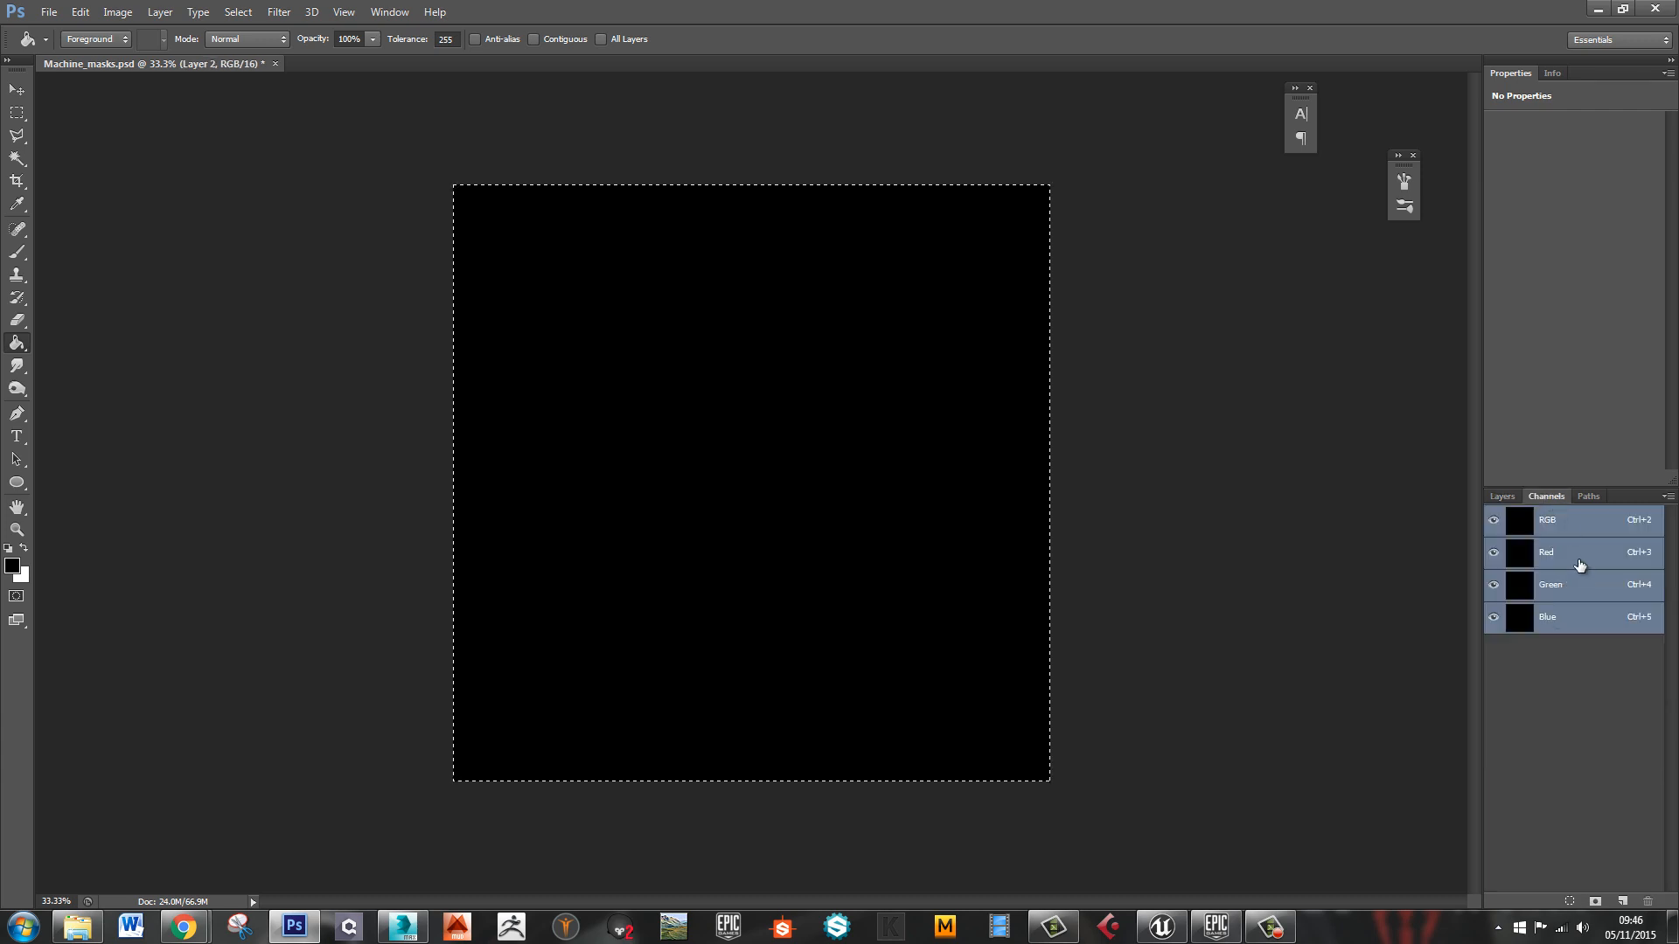
{"action": "left_click", "coordinate": [1583, 545]}
{"action": "key", "text": "ctrl+v"}
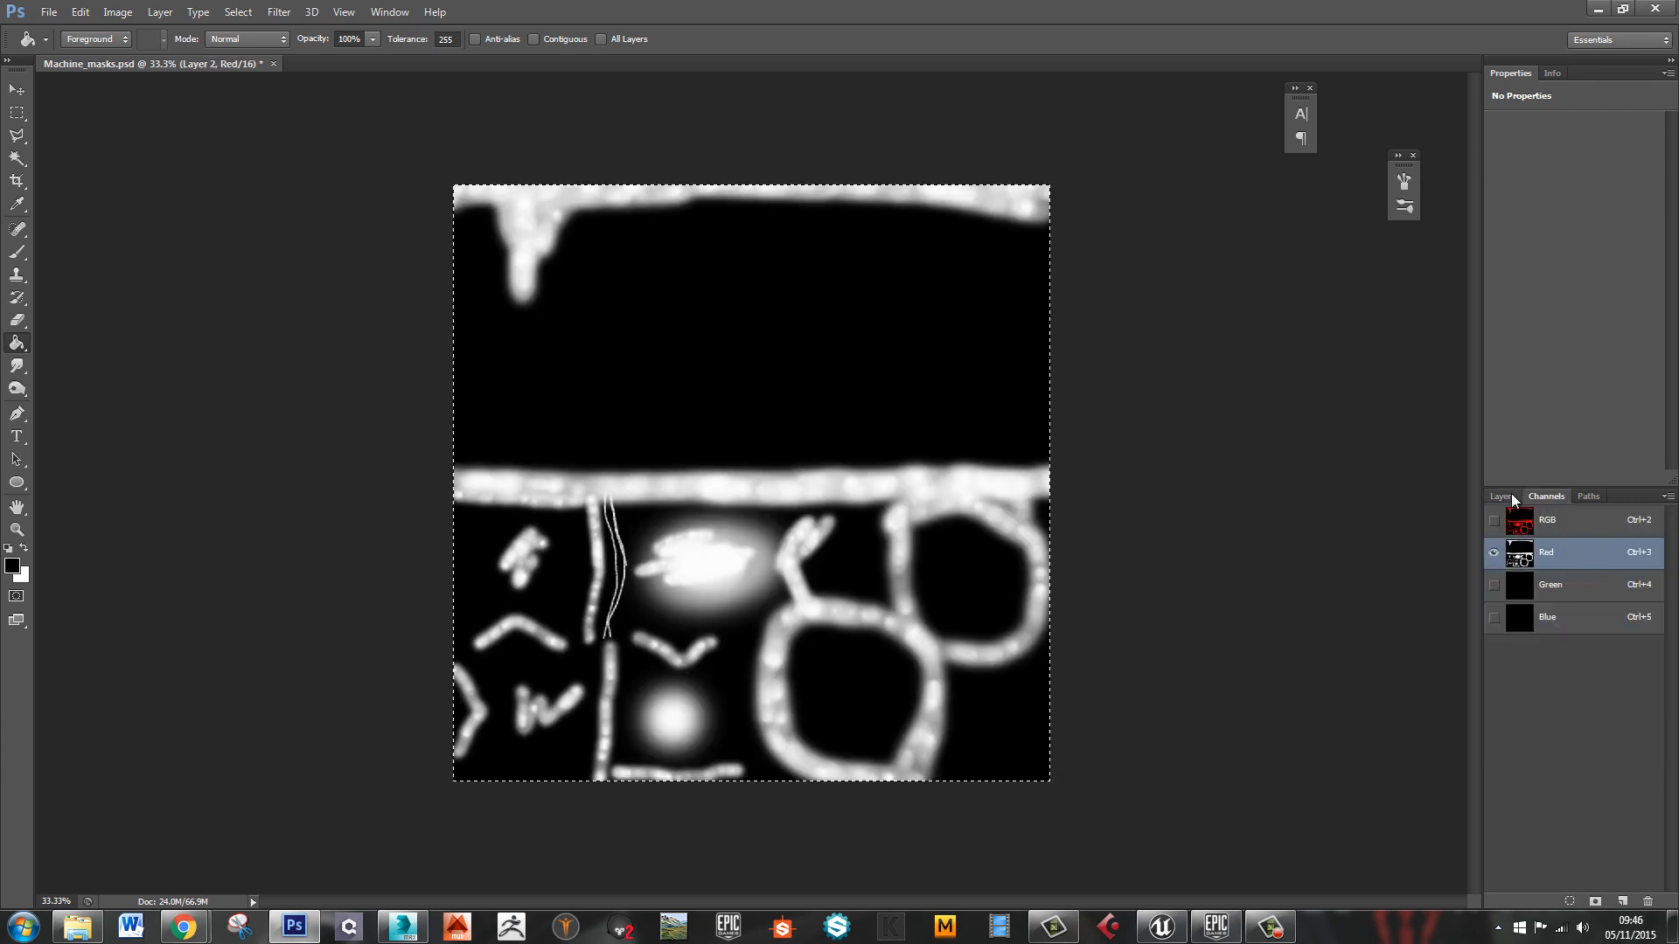
{"action": "left_click", "coordinate": [1546, 519]}
{"action": "left_click", "coordinate": [1501, 496]}
Copy the oil layer's artwork into the green channel of Layer 2 and return to the composite RGB view
{"action": "left_click", "coordinate": [1526, 666]}
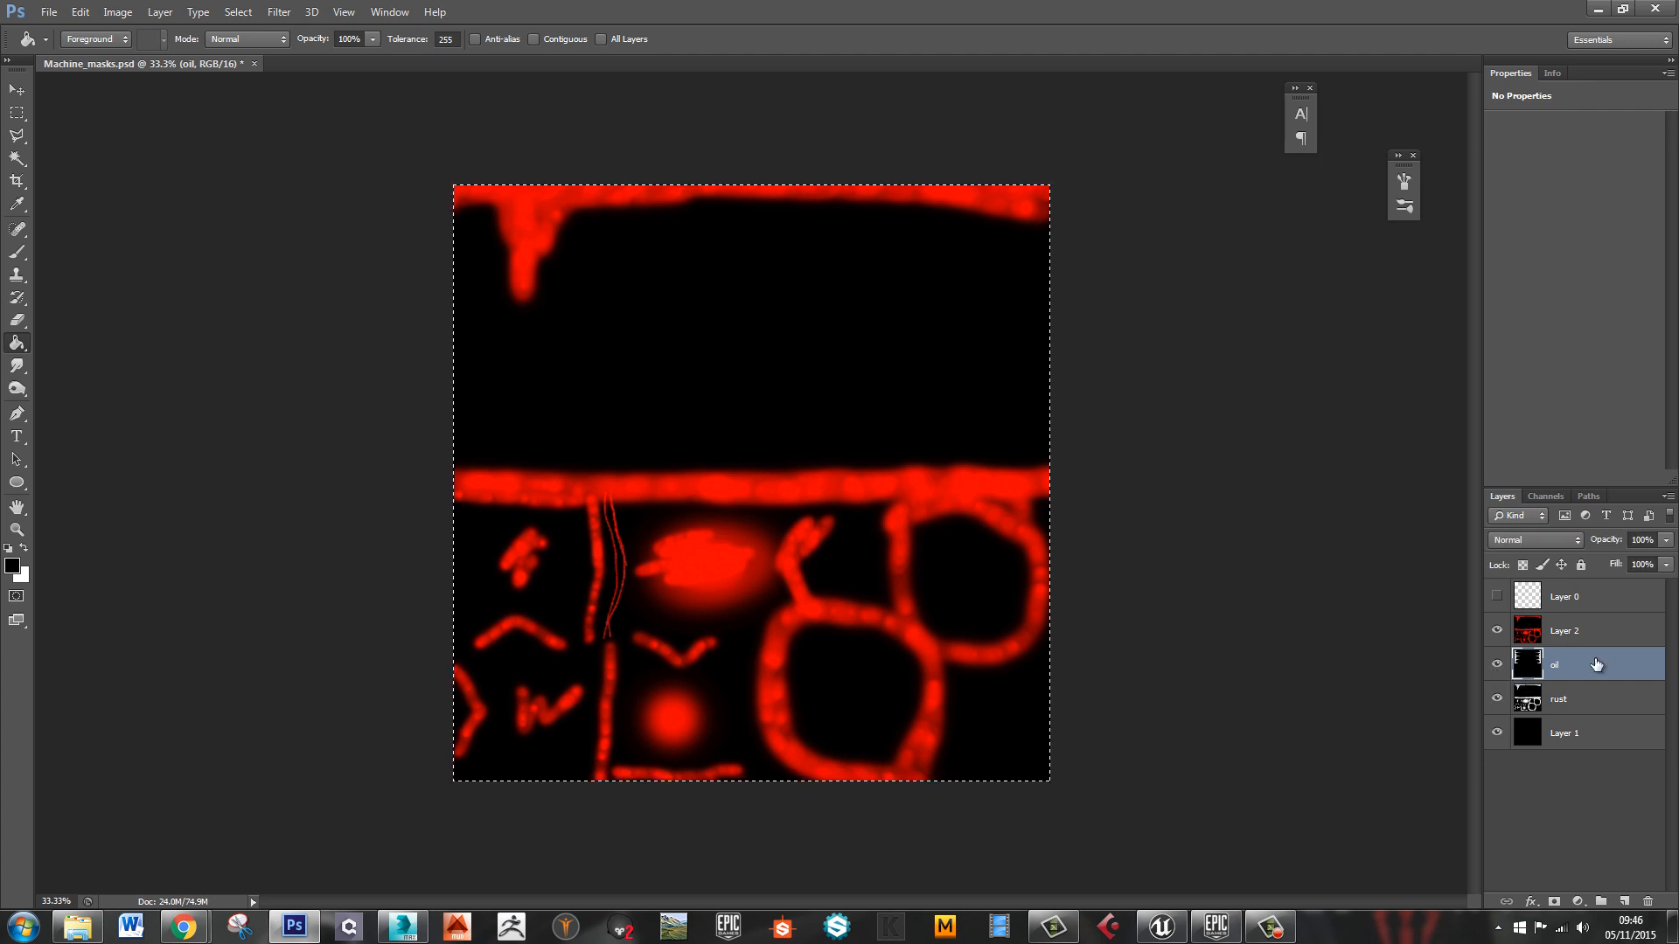
{"action": "left_click", "coordinate": [1591, 635]}
{"action": "left_click", "coordinate": [1561, 496]}
{"action": "left_click", "coordinate": [1584, 584]}
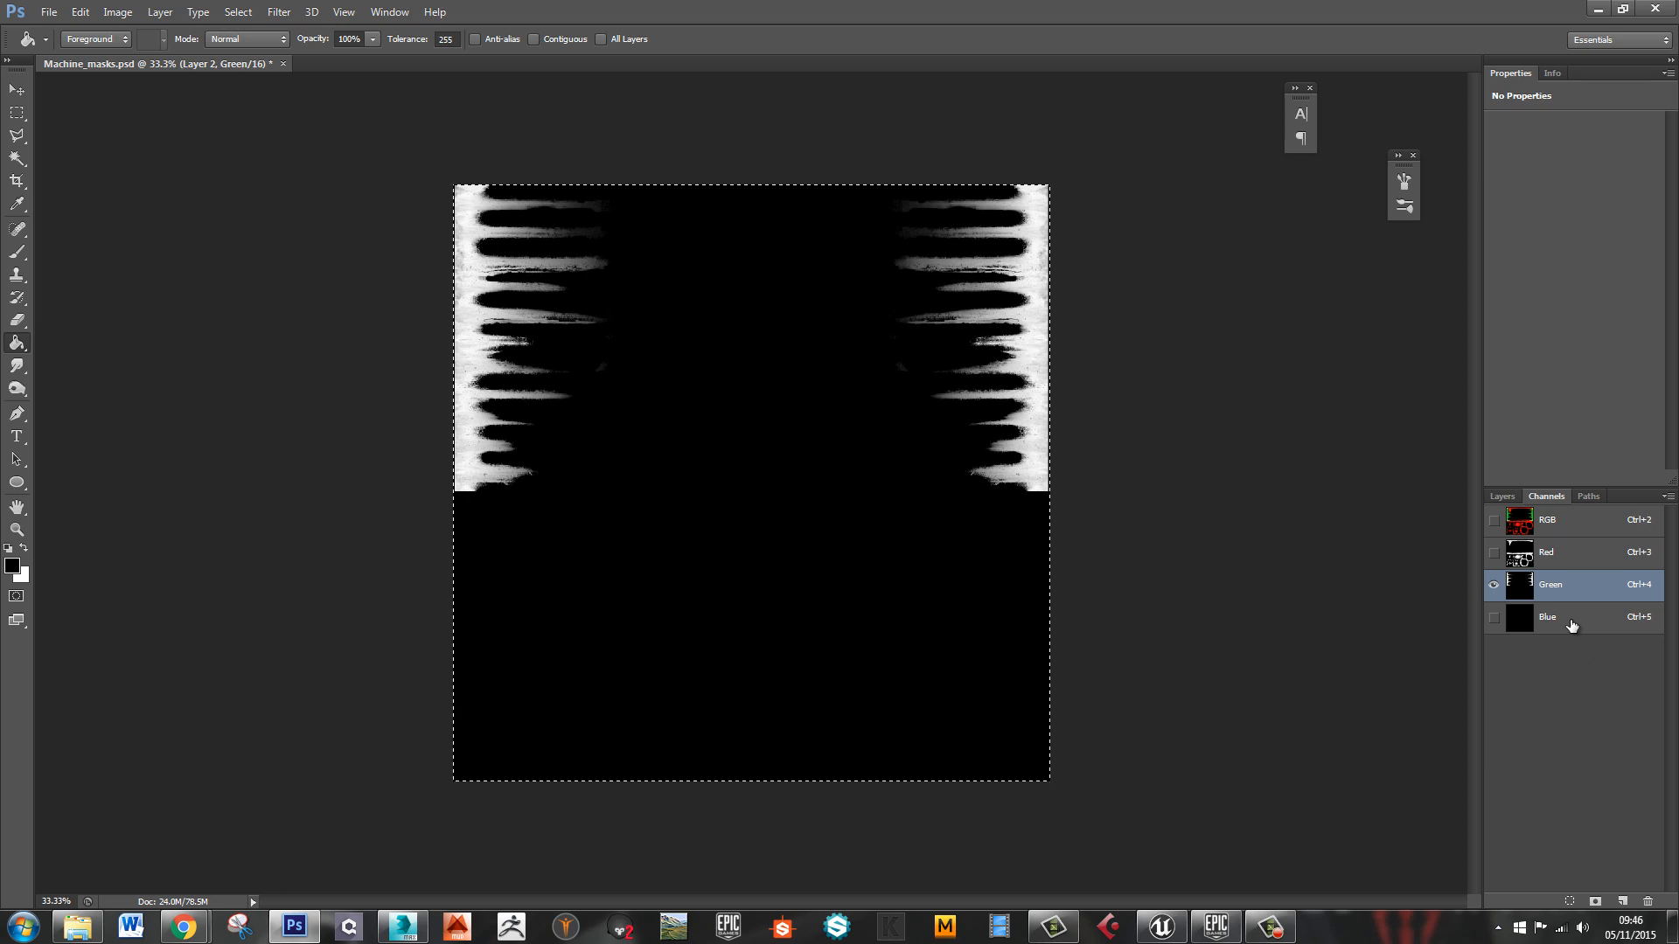
{"action": "left_click", "coordinate": [1572, 527]}
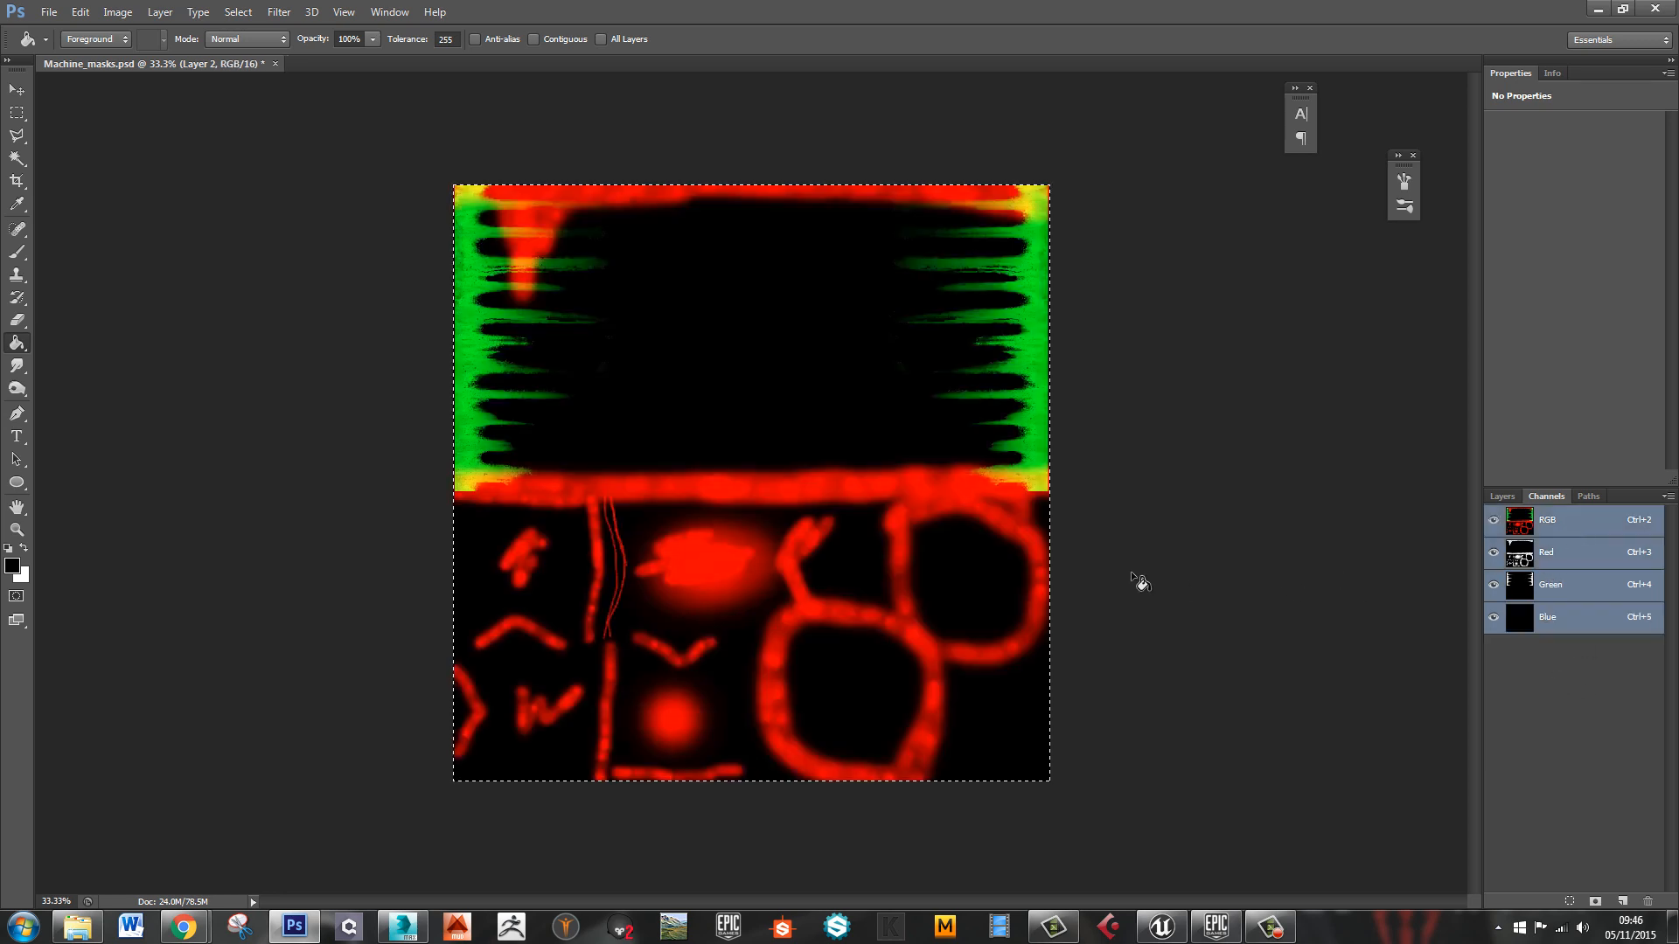
{"action": "left_click", "coordinate": [1502, 497]}
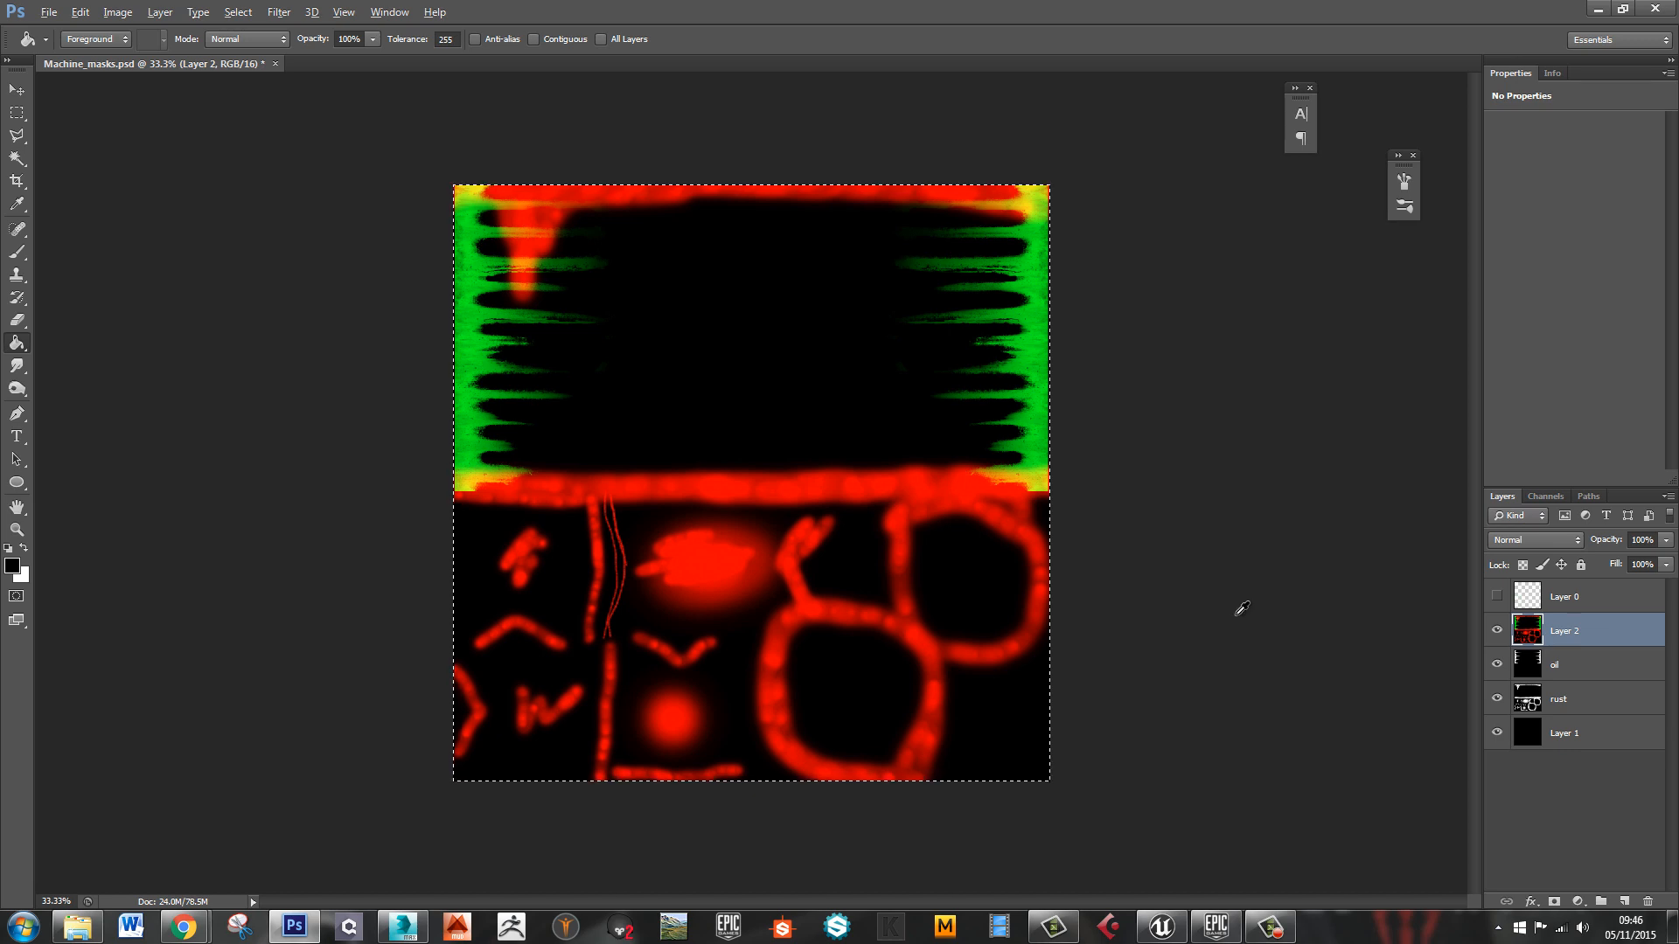
Save the document as a layered PSD named Machine_masks2 in the week5 folder, with Maximize Compatibility on
{"action": "key", "text": "alt"}
{"action": "key", "text": "ctrl+shift+s"}
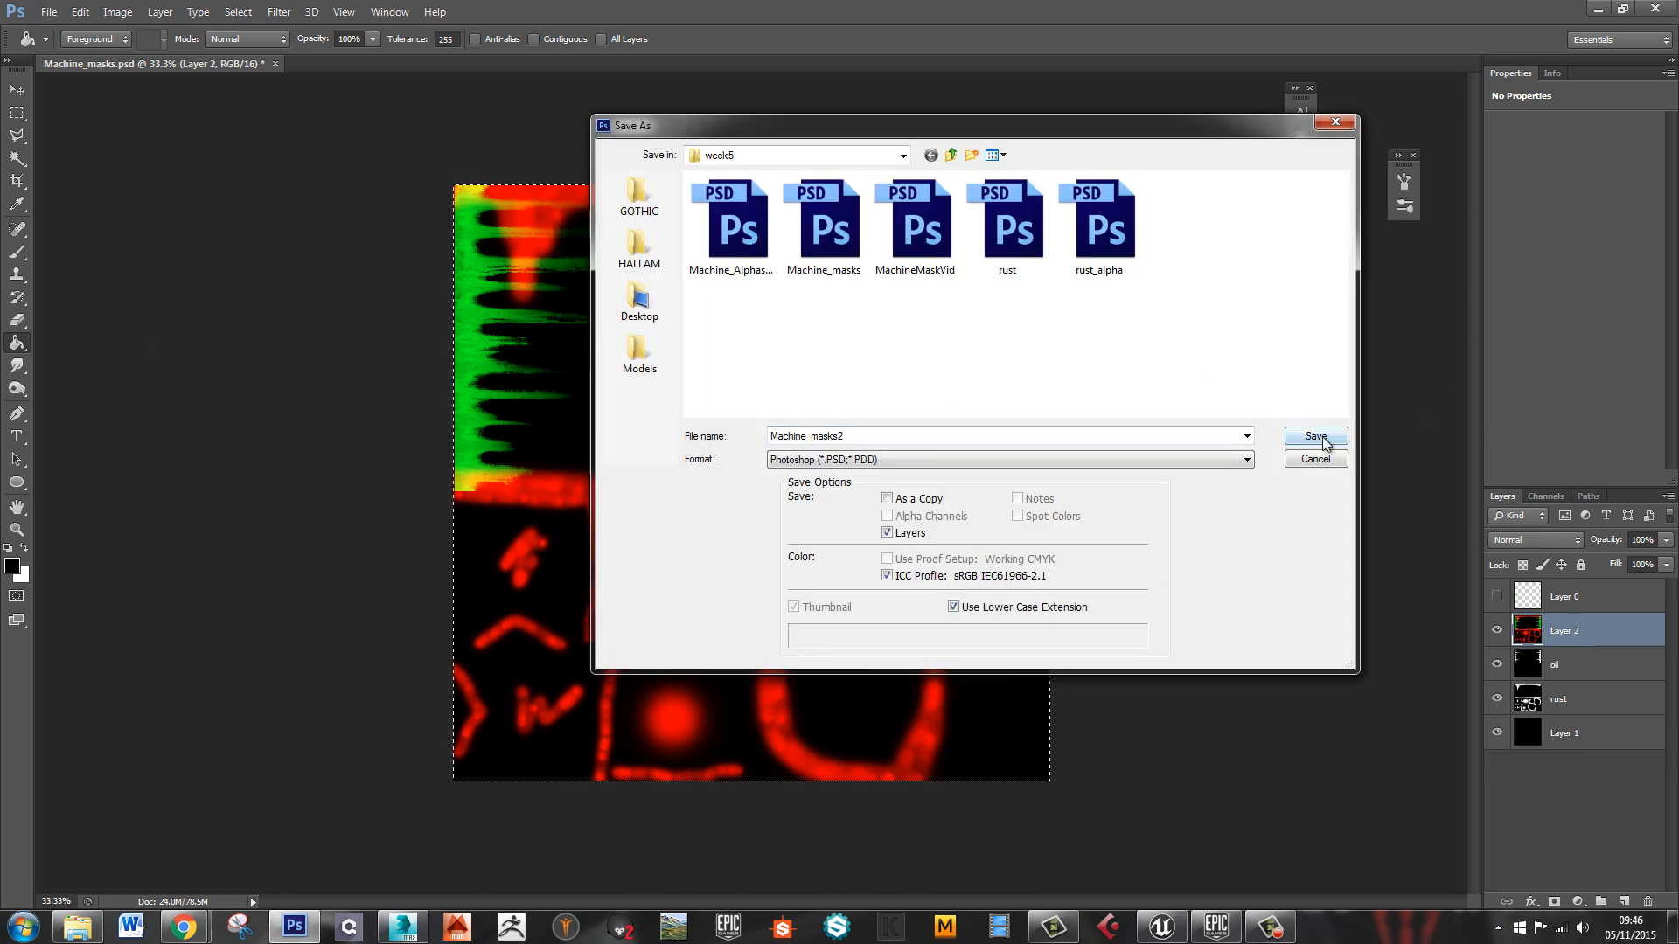
{"action": "left_click", "coordinate": [1304, 438]}
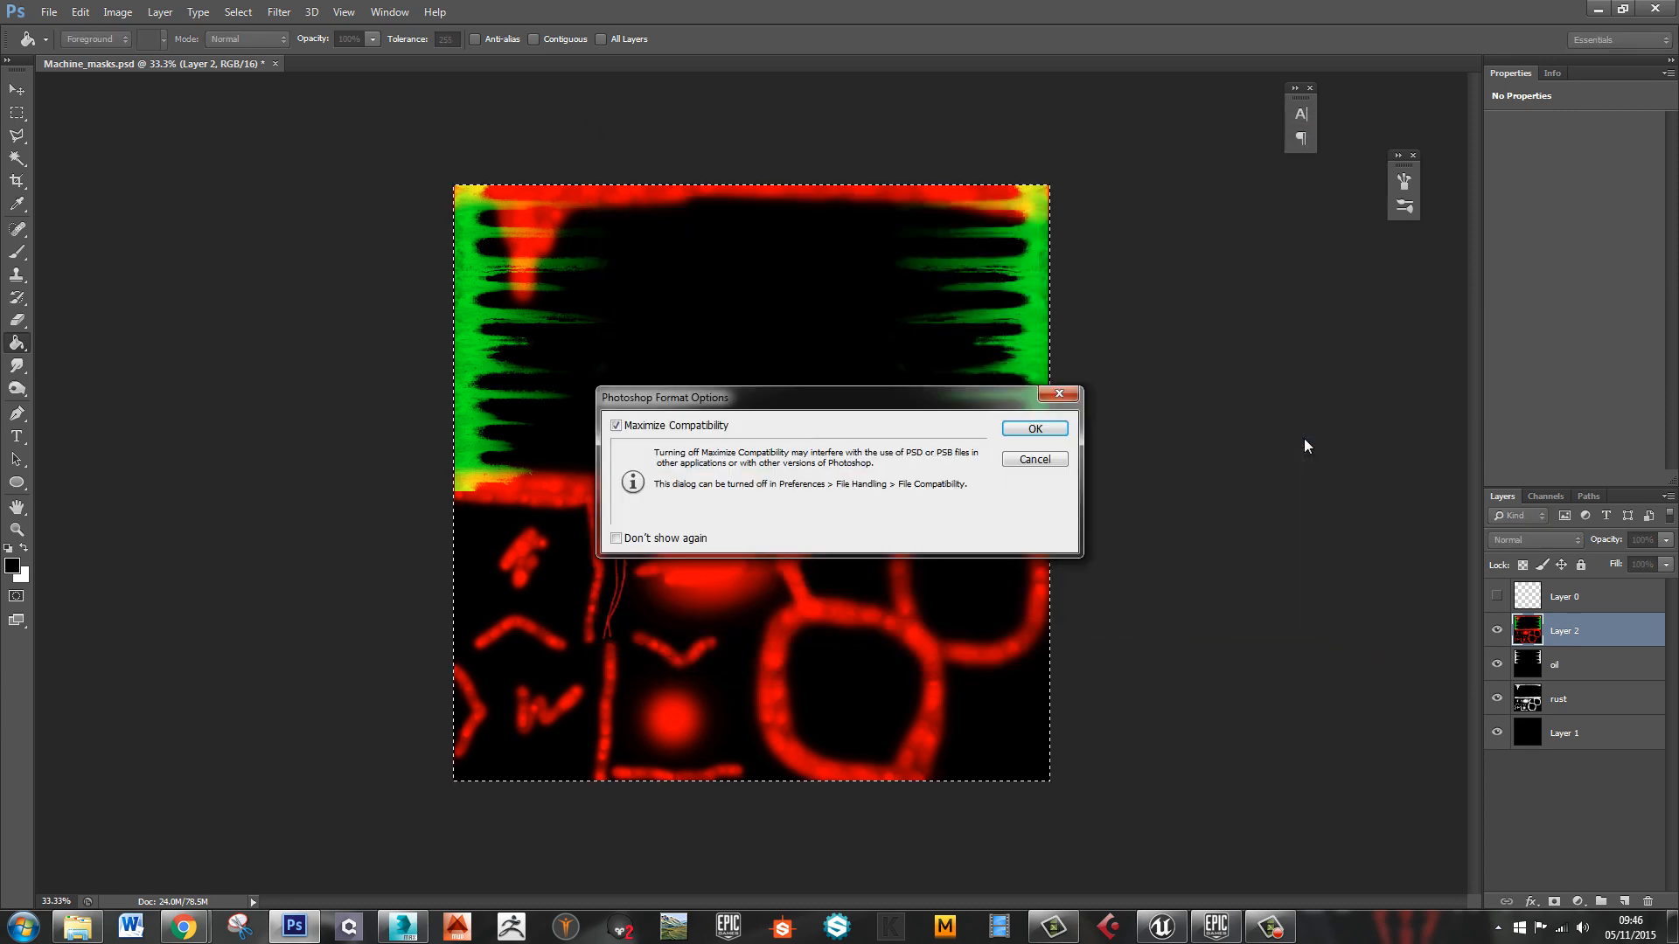
{"action": "left_click", "coordinate": [1063, 432]}
Check the image's pixel dimensions without resizing it, and deselect the canvas
{"action": "key", "text": "ctrl+alt+i"}
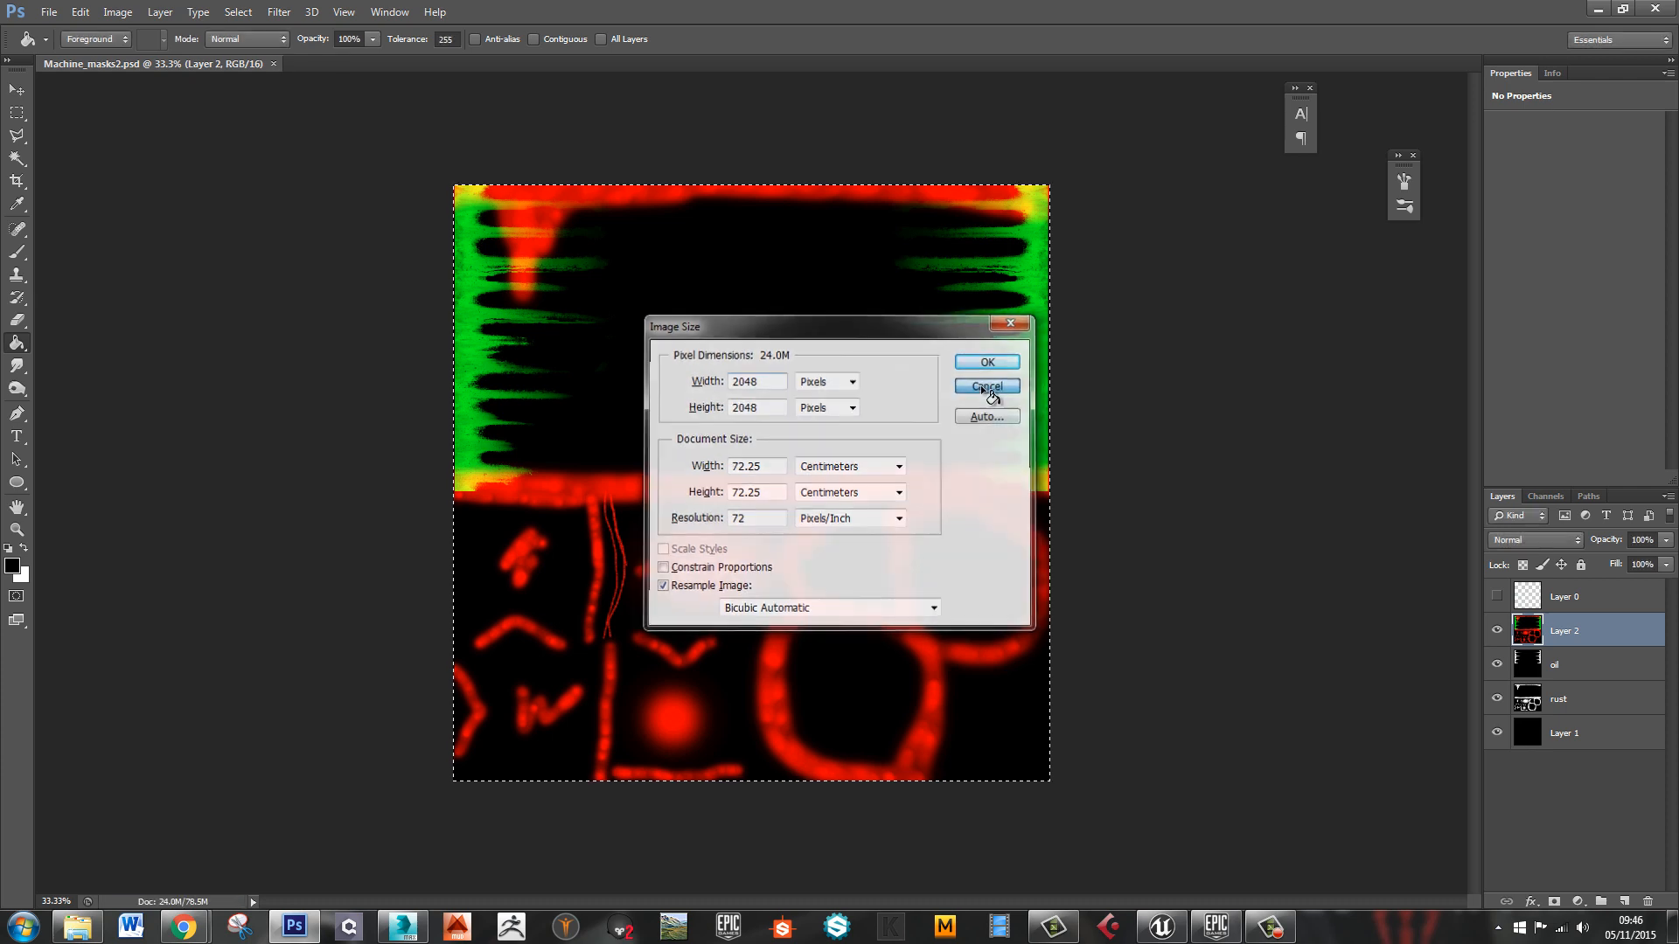
{"action": "left_click", "coordinate": [989, 385]}
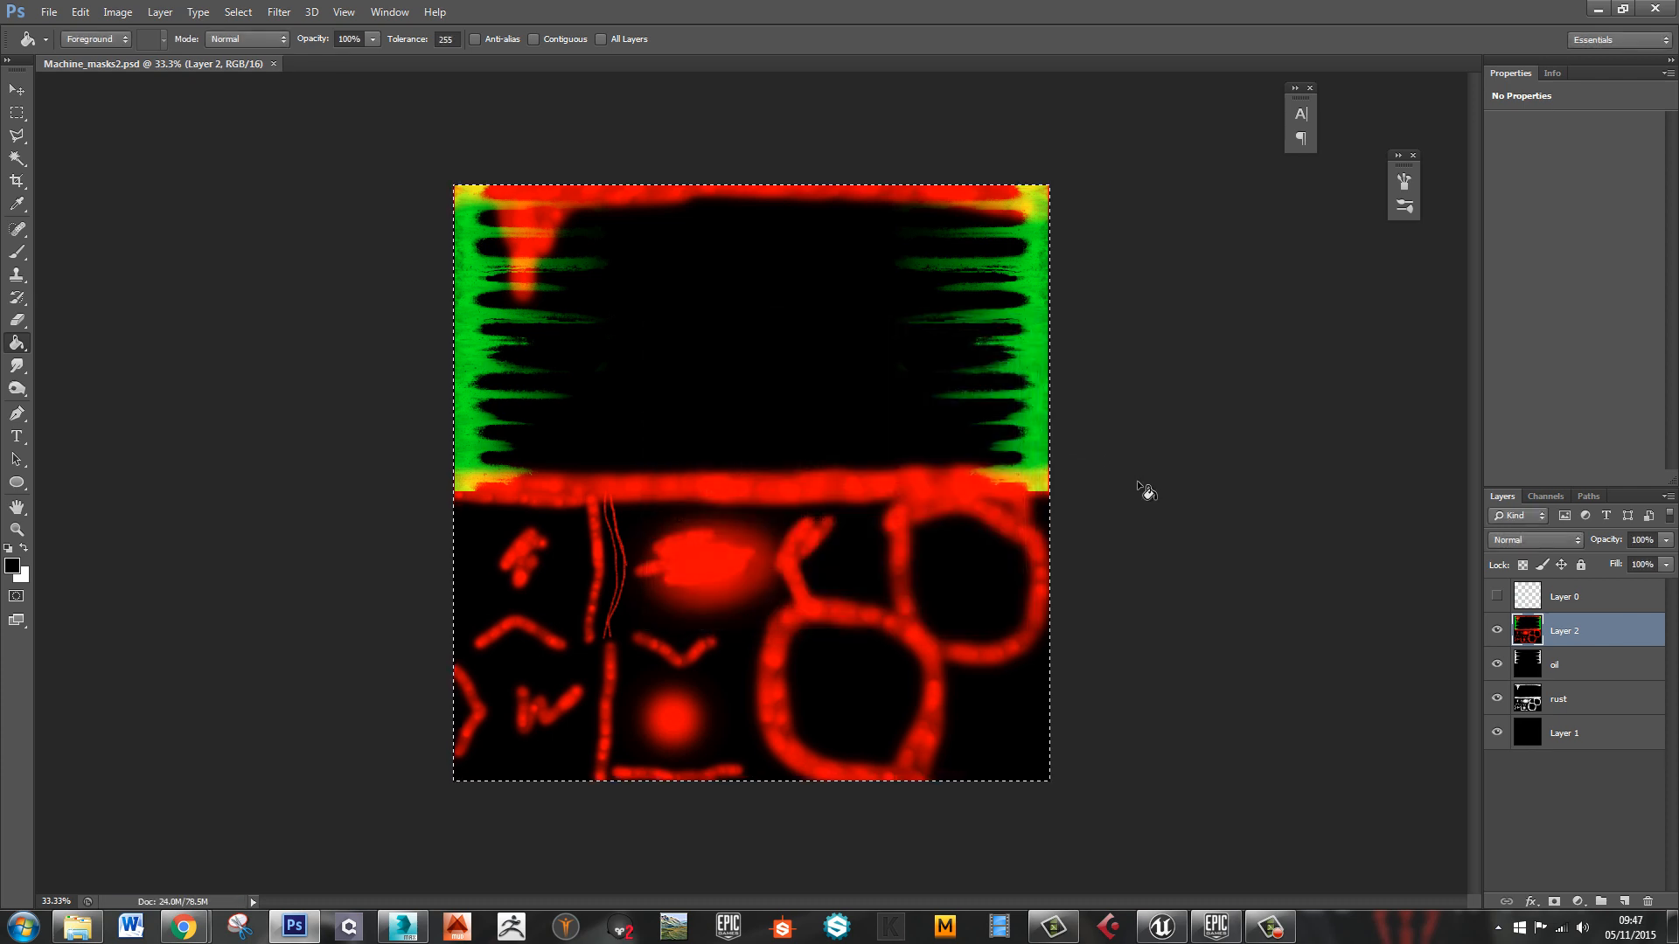
{"action": "key", "text": "ctrl+d"}
Switch to Unreal Editor and import Machine_masks2.psd into the rustyvid2 folder
{"action": "left_click", "coordinate": [1162, 926]}
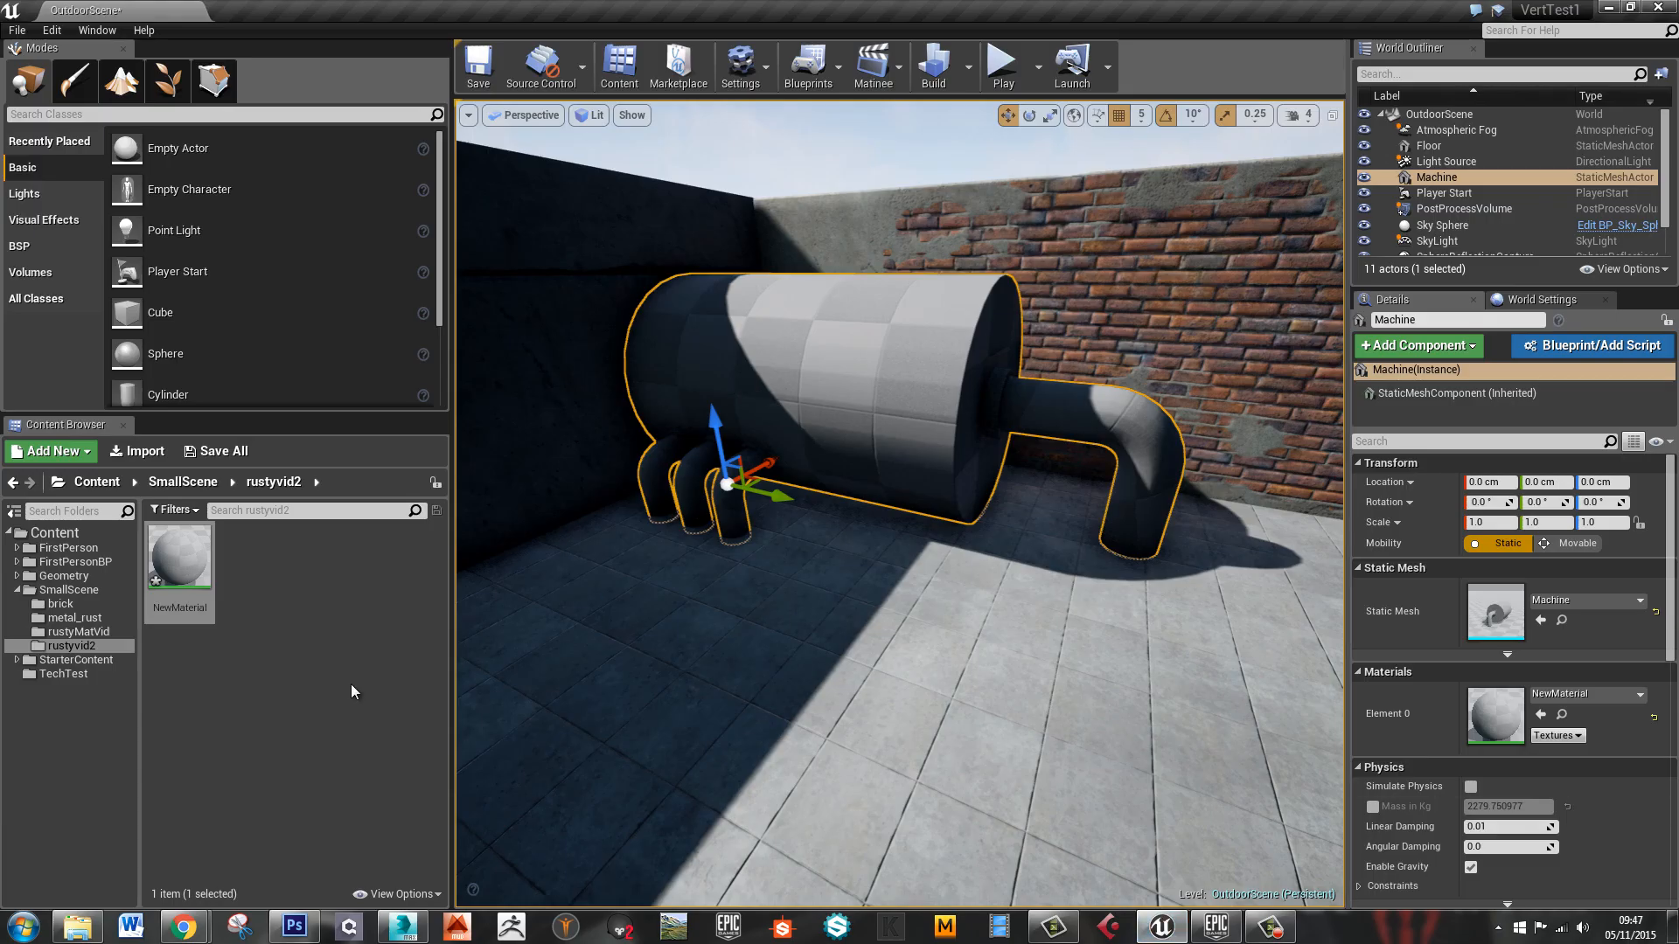
{"action": "left_click", "coordinate": [266, 667]}
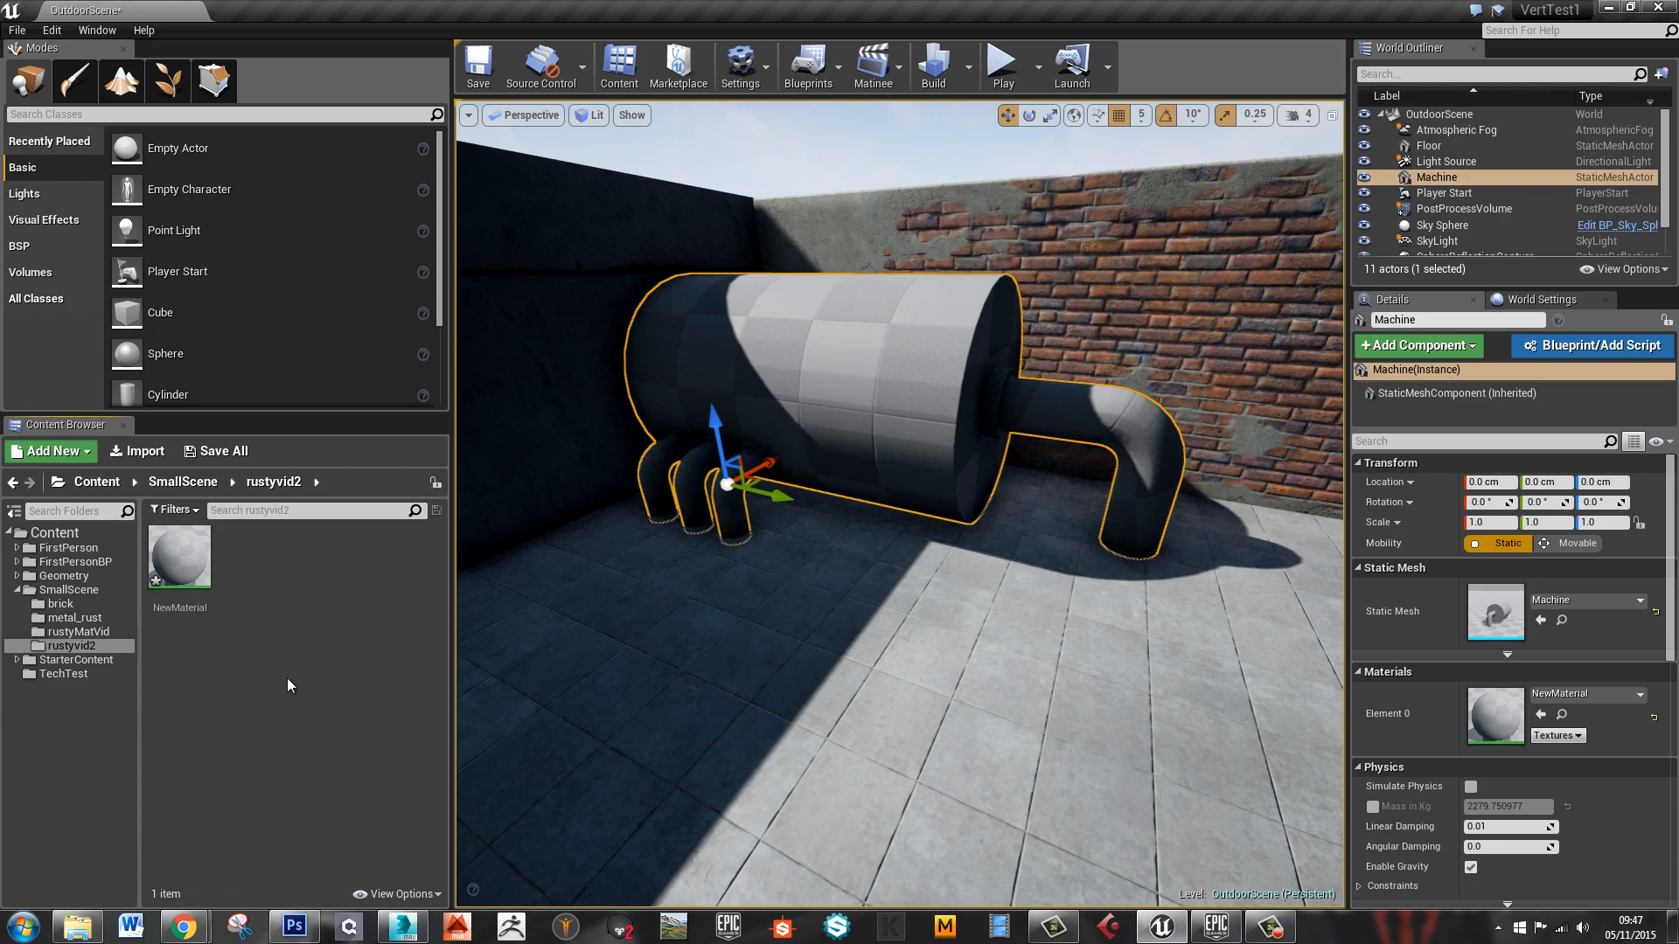
{"action": "right_click", "coordinate": [287, 673]}
{"action": "left_click", "coordinate": [446, 312]}
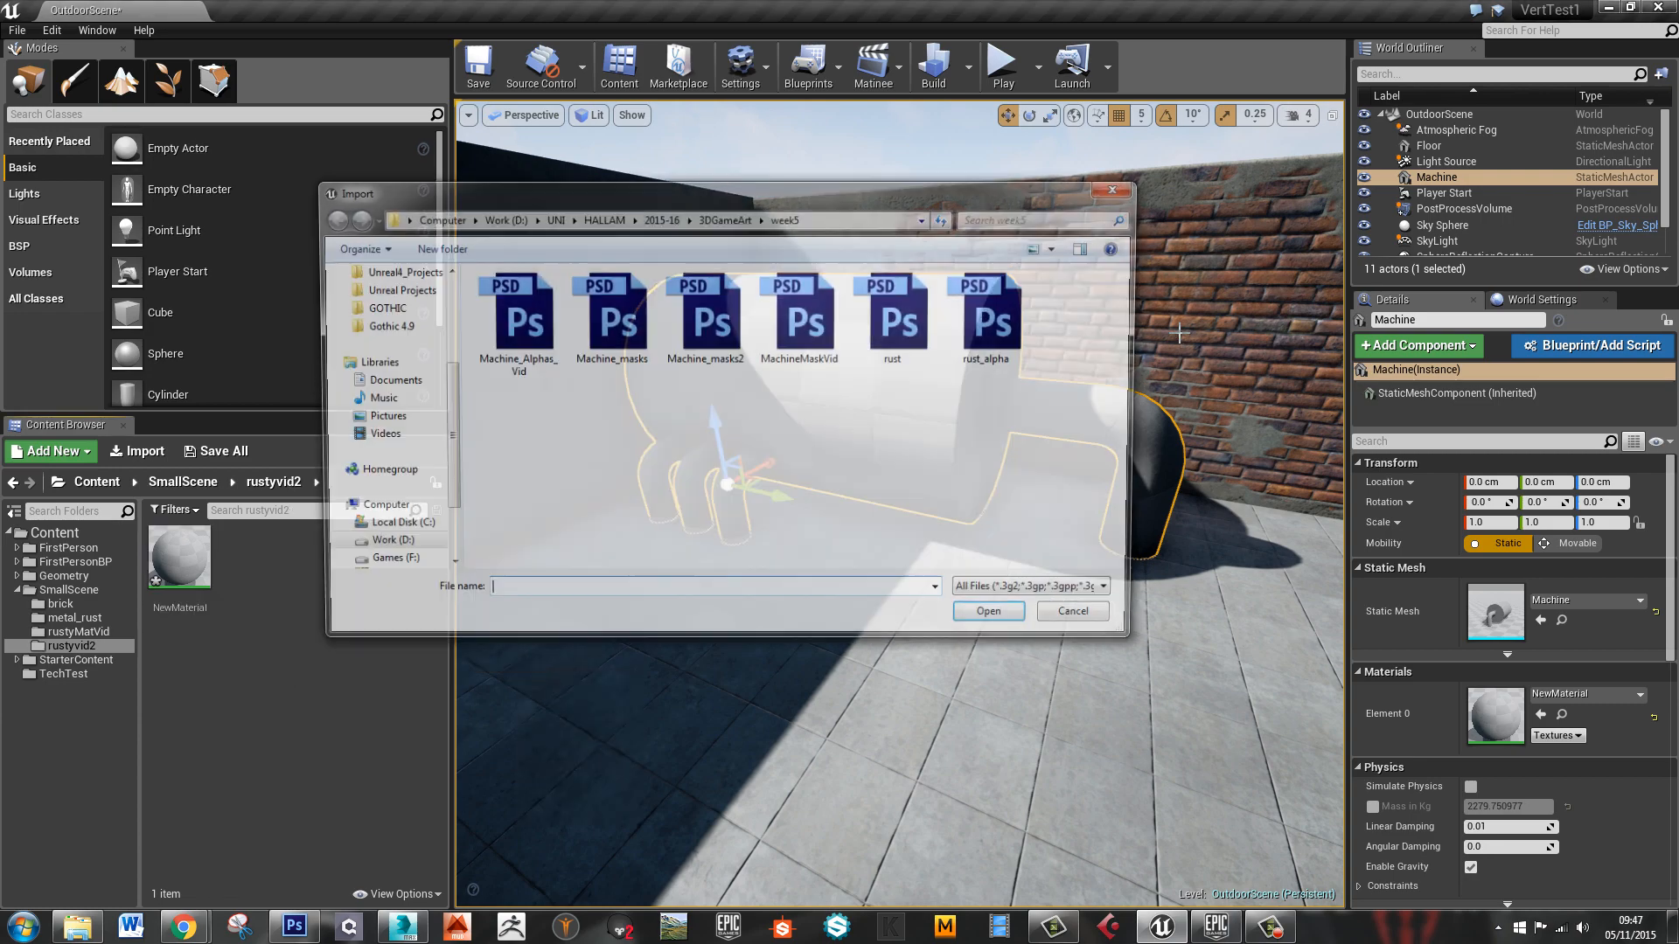
{"action": "double_click", "coordinate": [705, 316]}
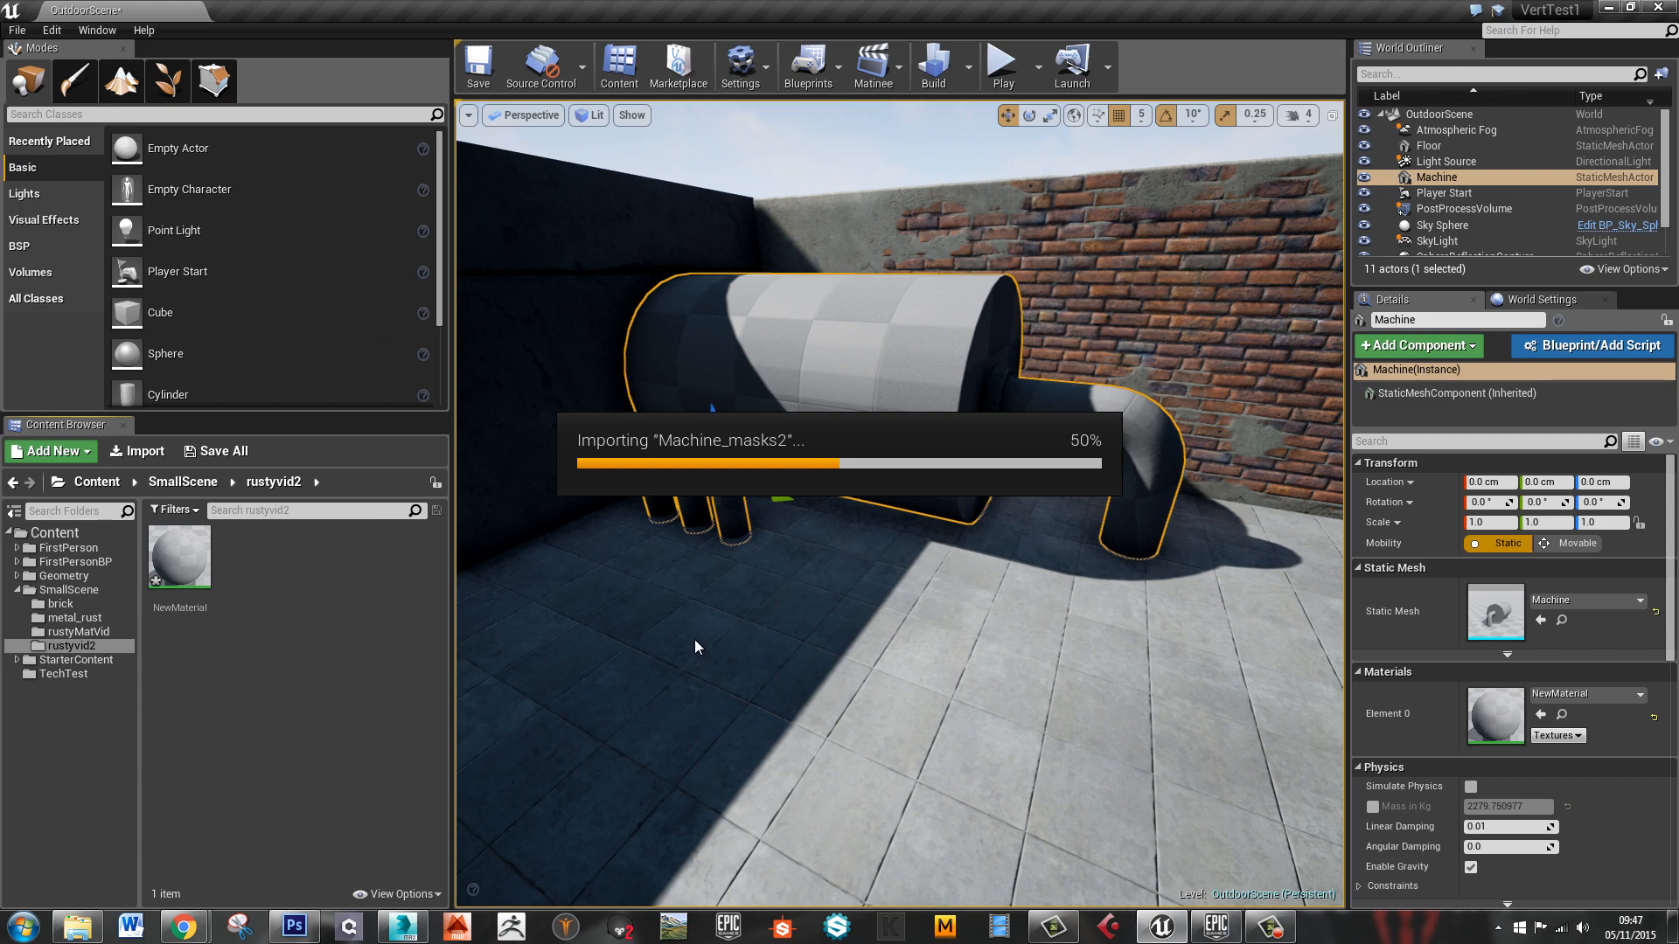
Open NewMaterial for editing and position its window so the Content Browser stays accessible
{"action": "left_click", "coordinate": [262, 574]}
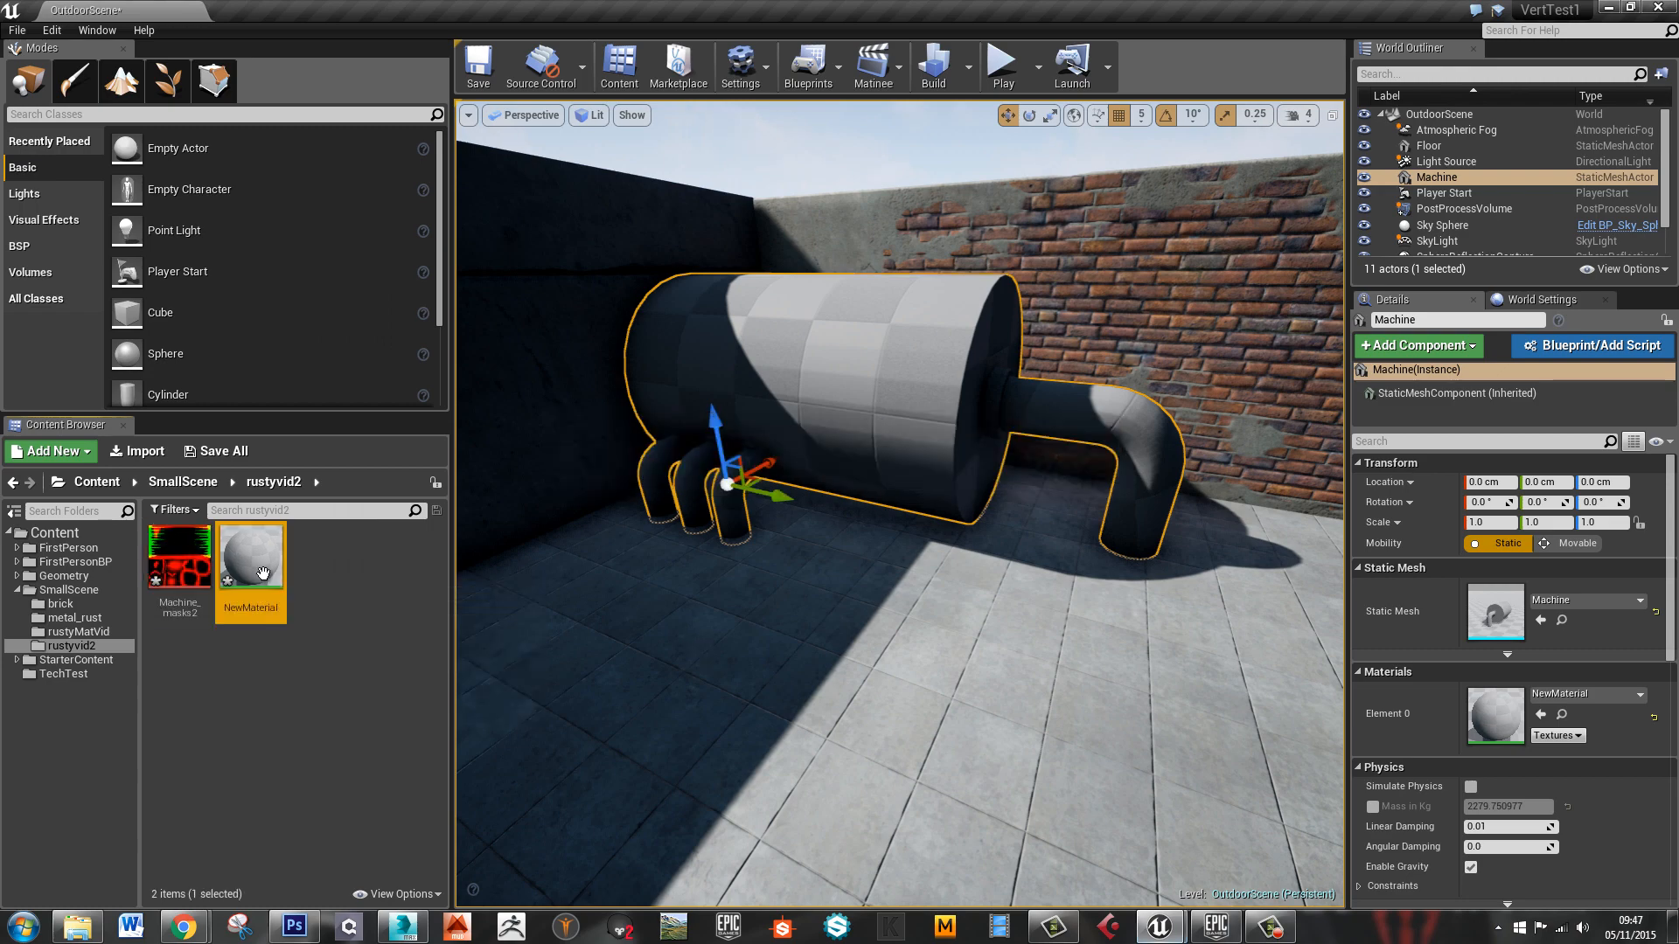
{"action": "double_click", "coordinate": [262, 574]}
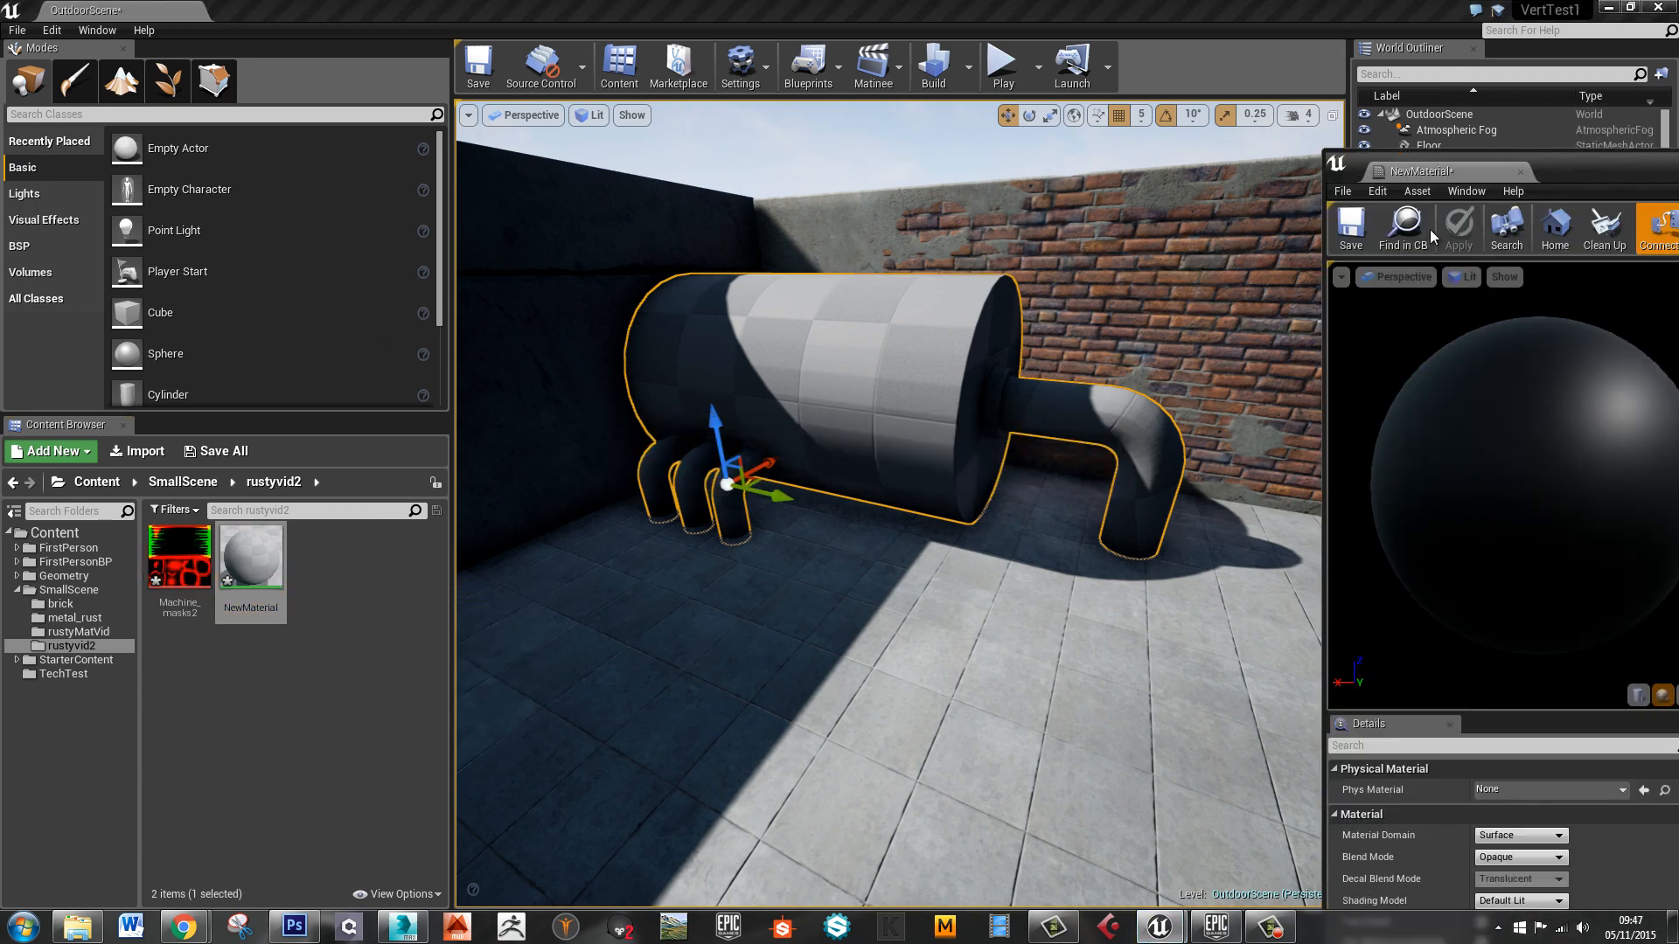
{"action": "scroll", "coordinate": [1056, 500], "scroll_direction": "down", "scroll_amount": 2}
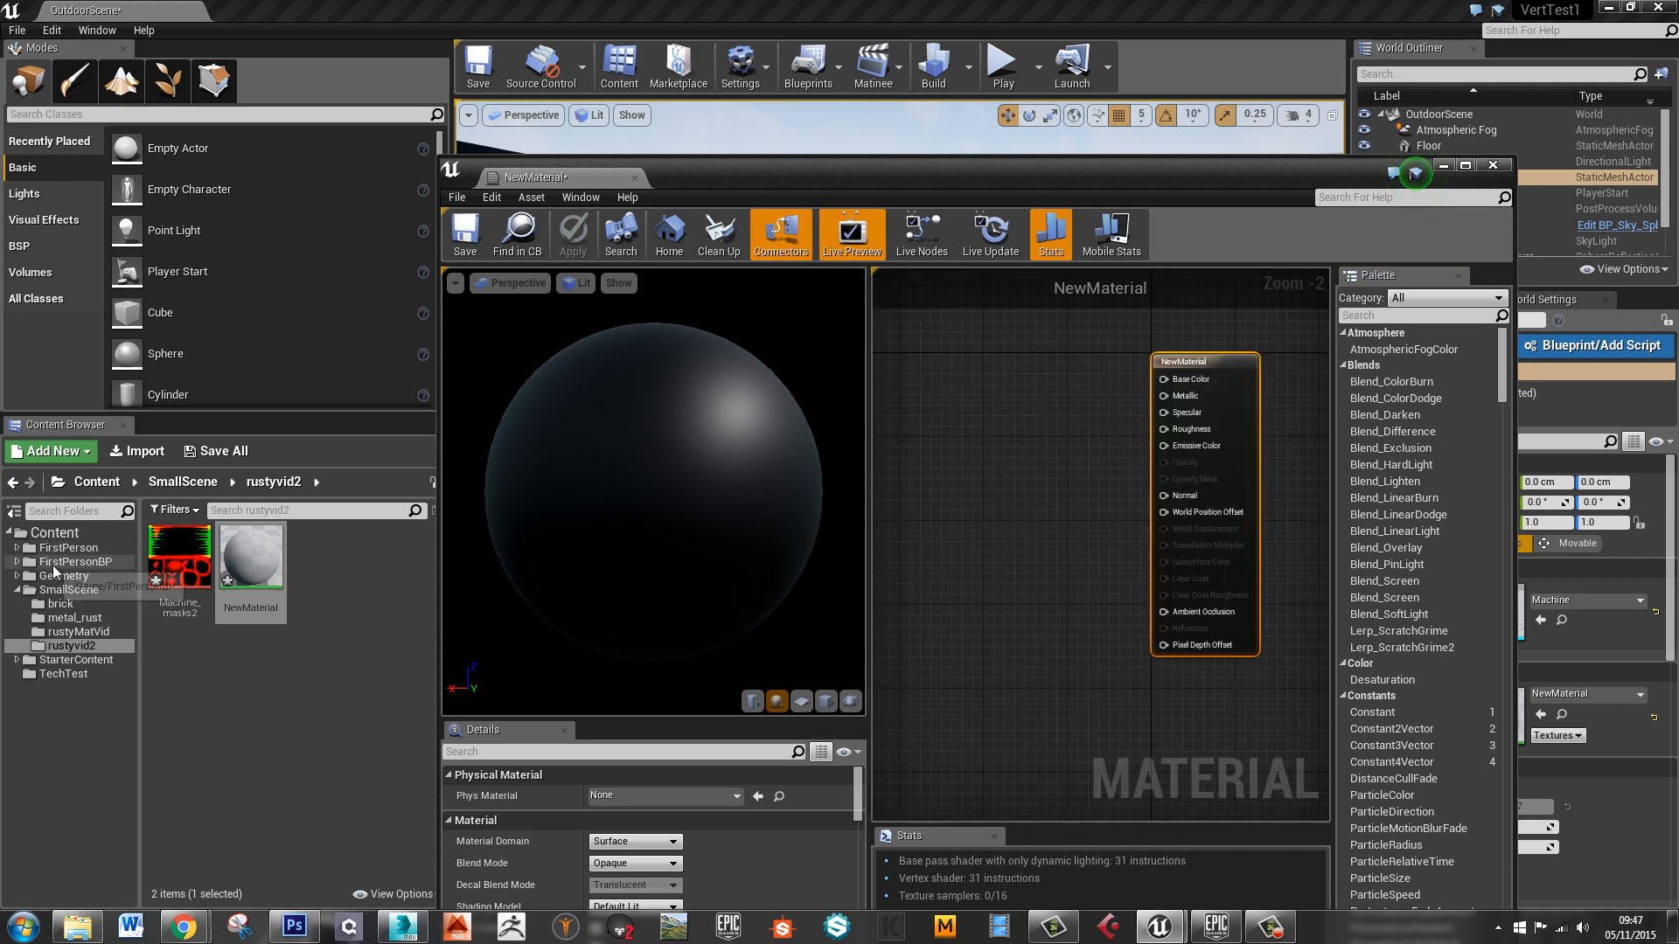
Add T_Metal_Rust_D and a grey metal texture from the StarterContent Textures folder to the NewMaterial graph as texture samples
{"action": "left_click", "coordinate": [18, 660]}
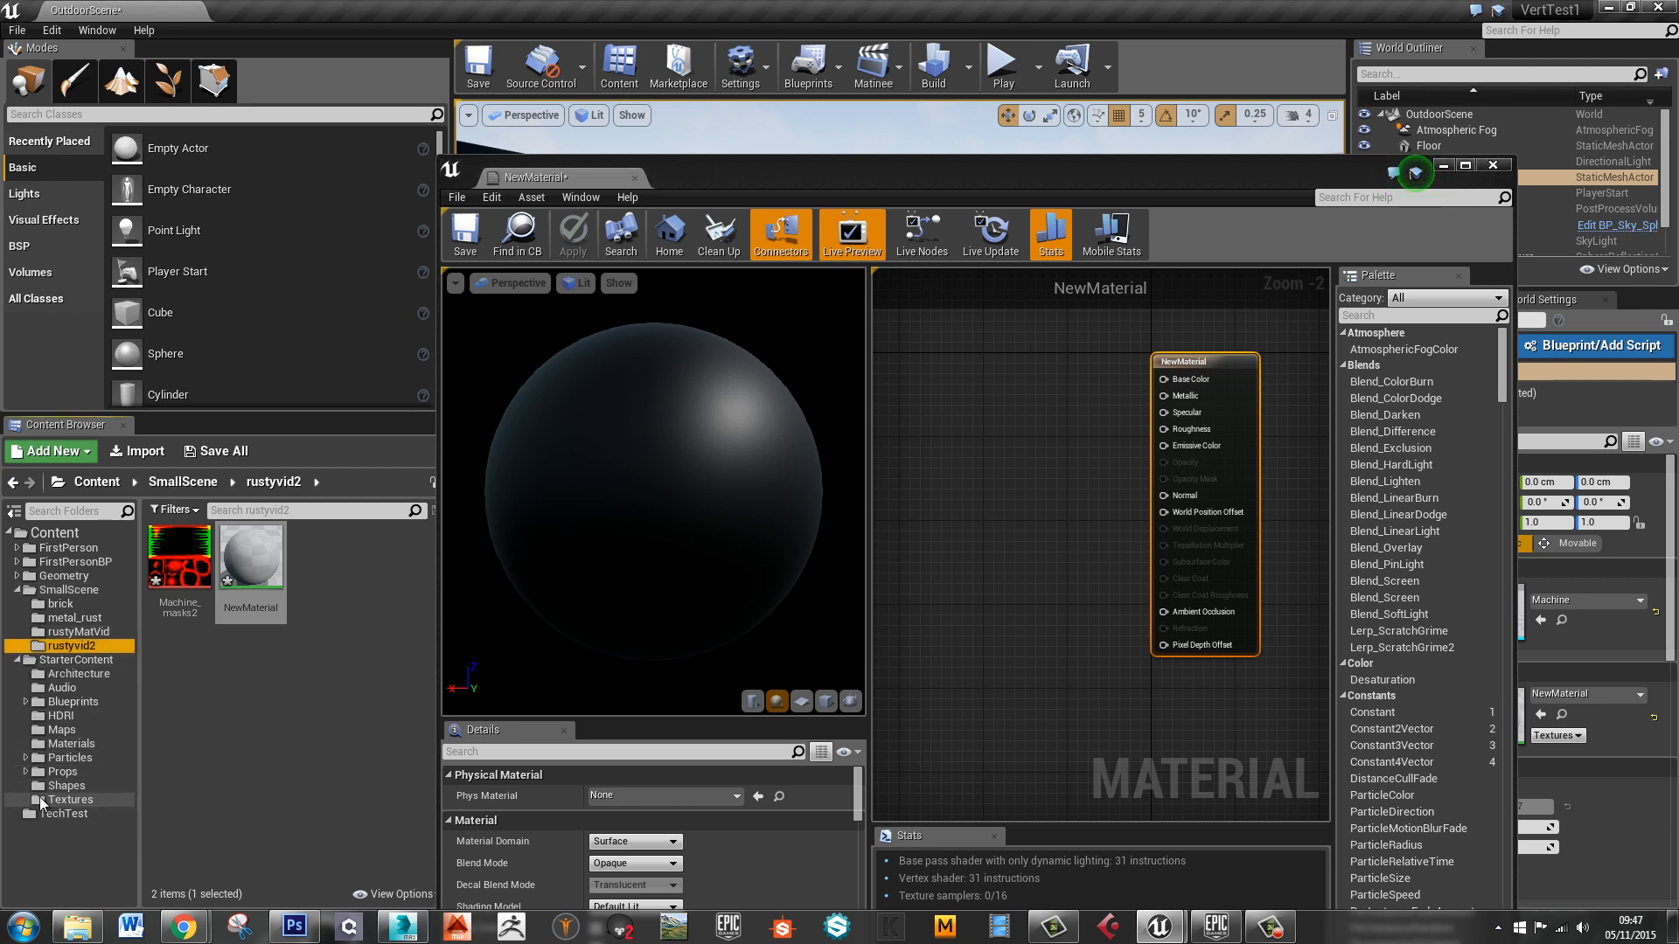
{"action": "left_click", "coordinate": [54, 799]}
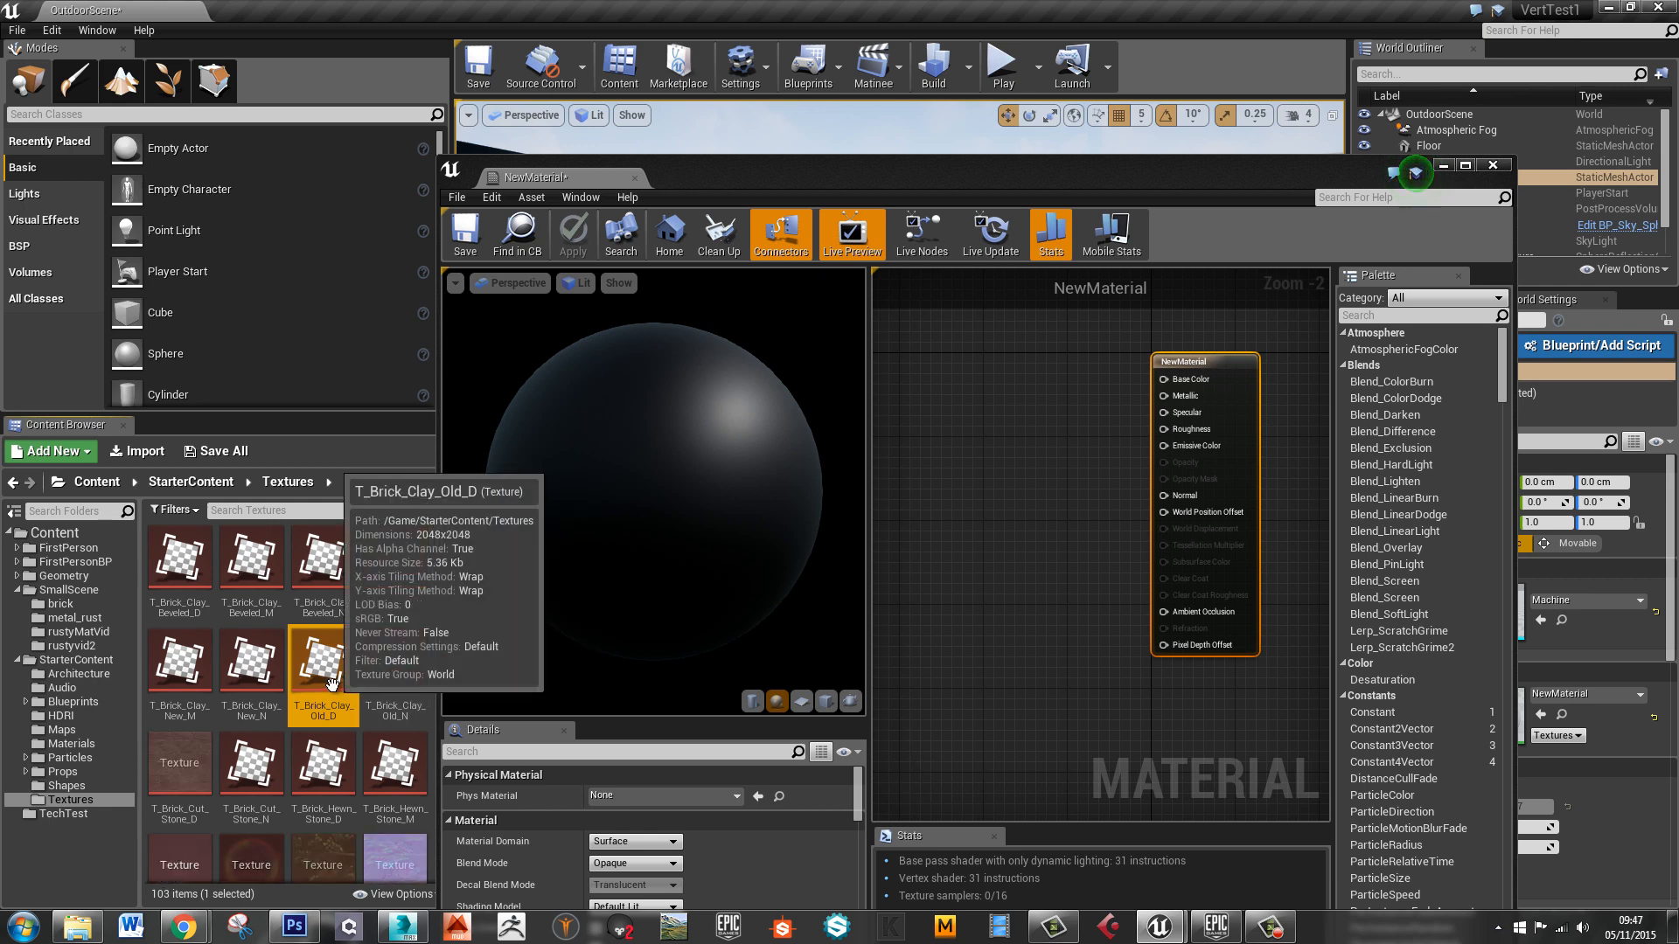
{"action": "scroll", "coordinate": [353, 718], "scroll_direction": "down", "scroll_amount": 1}
{"action": "scroll", "coordinate": [354, 718], "scroll_direction": "down", "scroll_amount": 3}
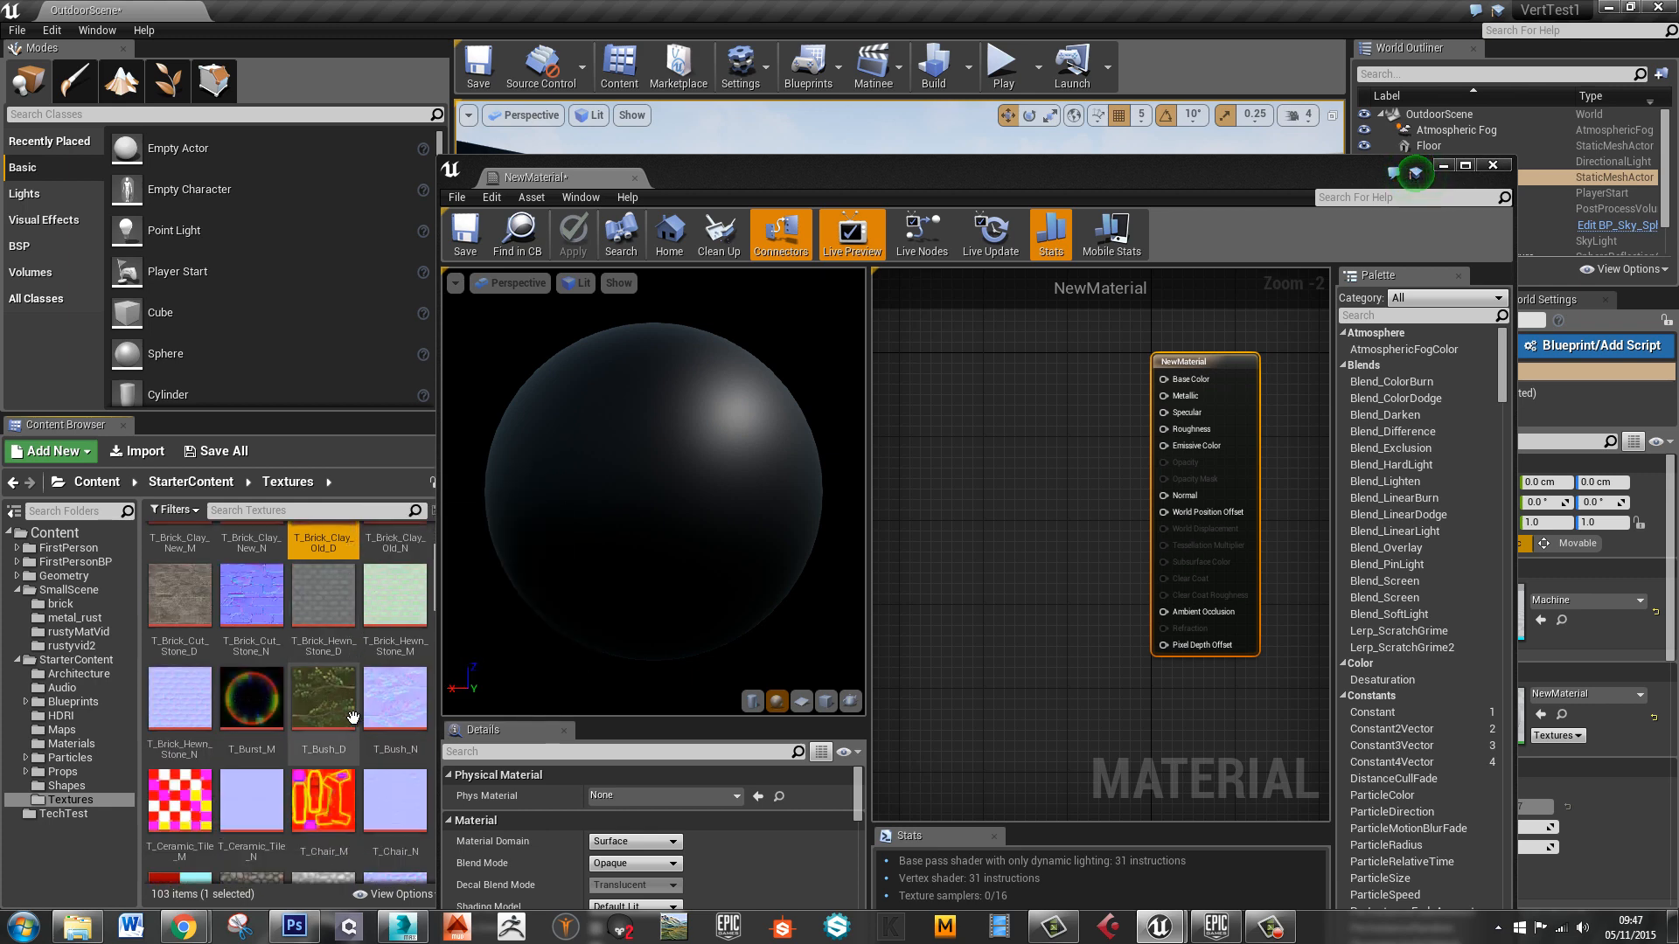
{"action": "scroll", "coordinate": [354, 717], "scroll_direction": "down", "scroll_amount": 6}
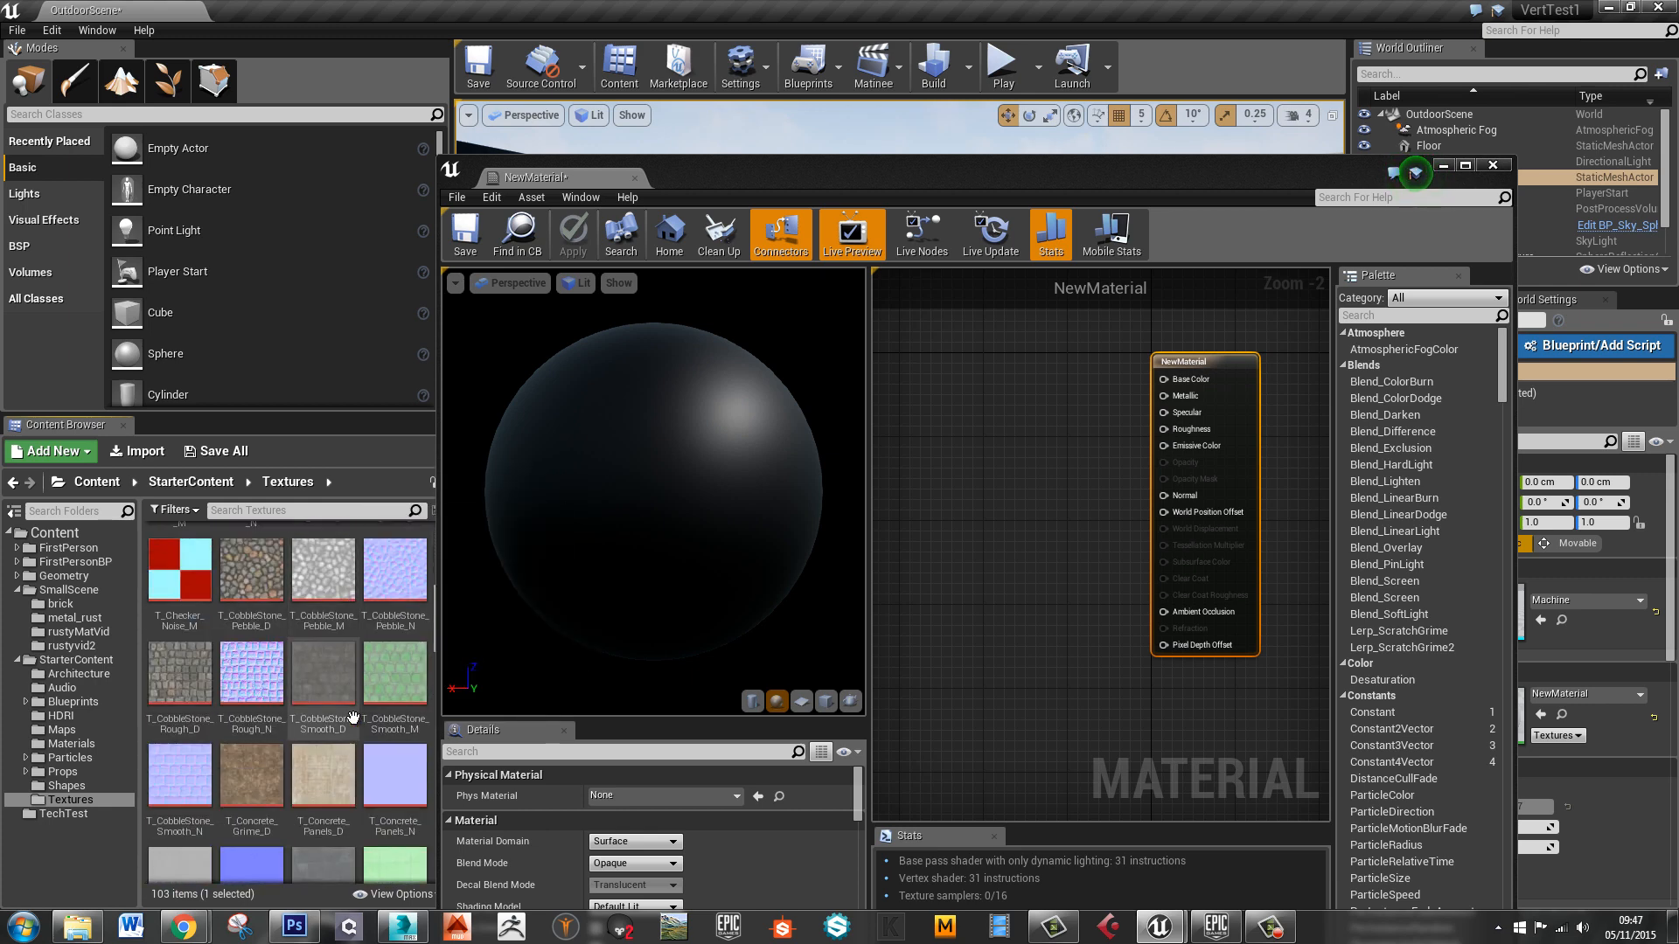
{"action": "scroll", "coordinate": [335, 725], "scroll_direction": "down", "scroll_amount": 3}
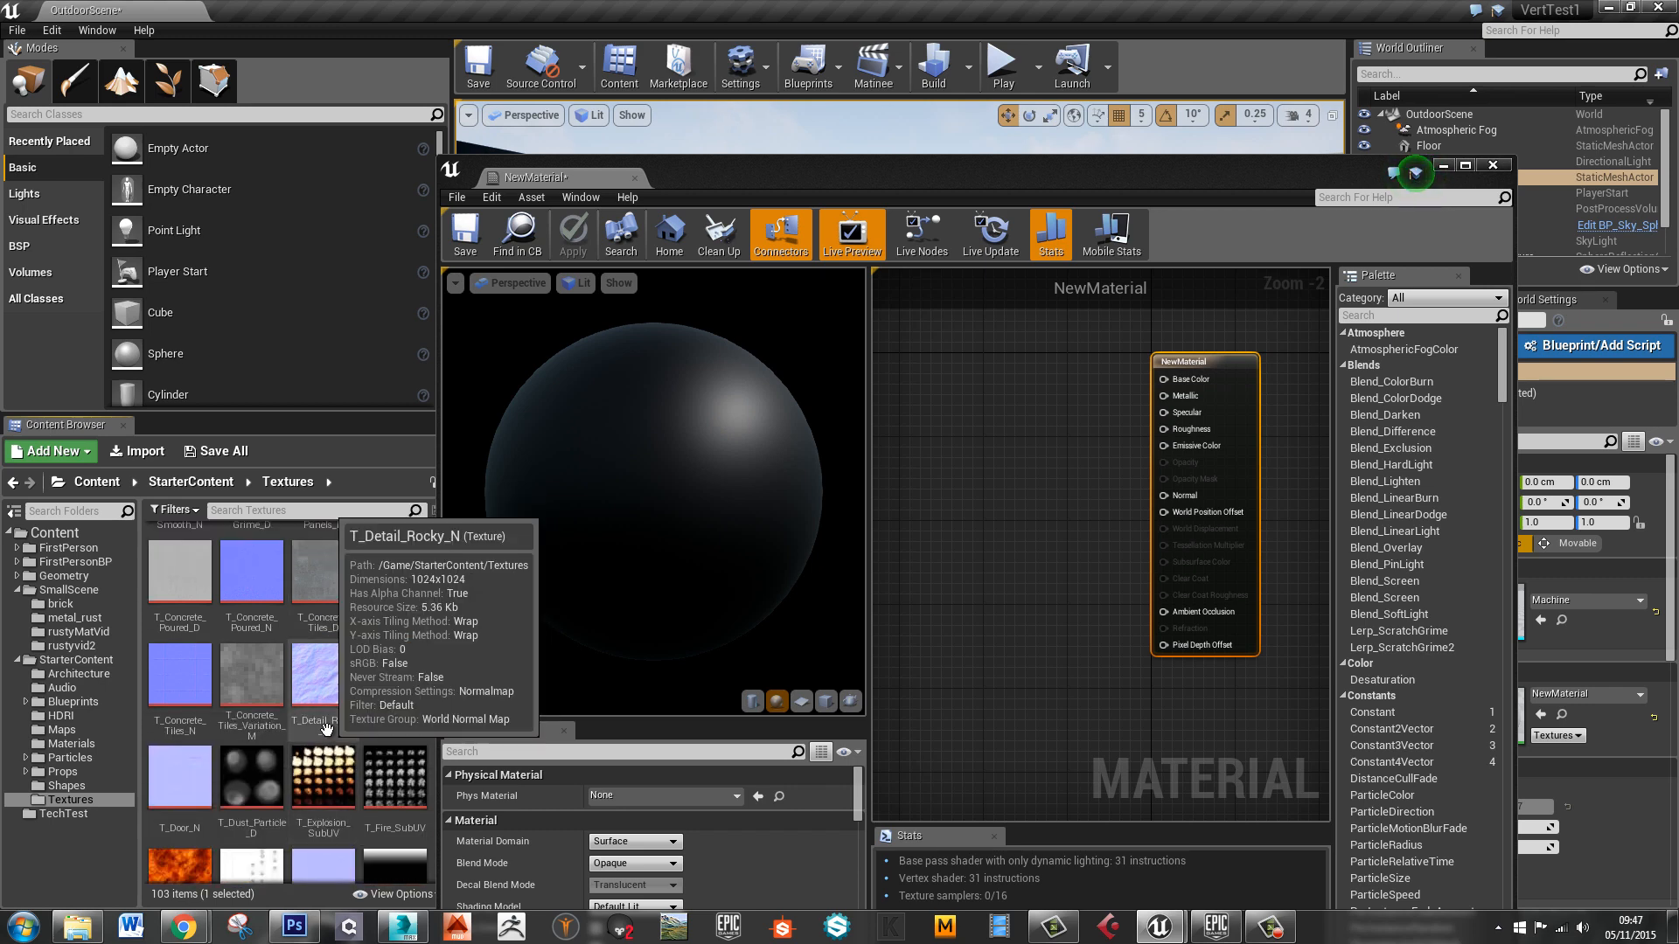
{"action": "scroll", "coordinate": [326, 728], "scroll_direction": "down", "scroll_amount": 7}
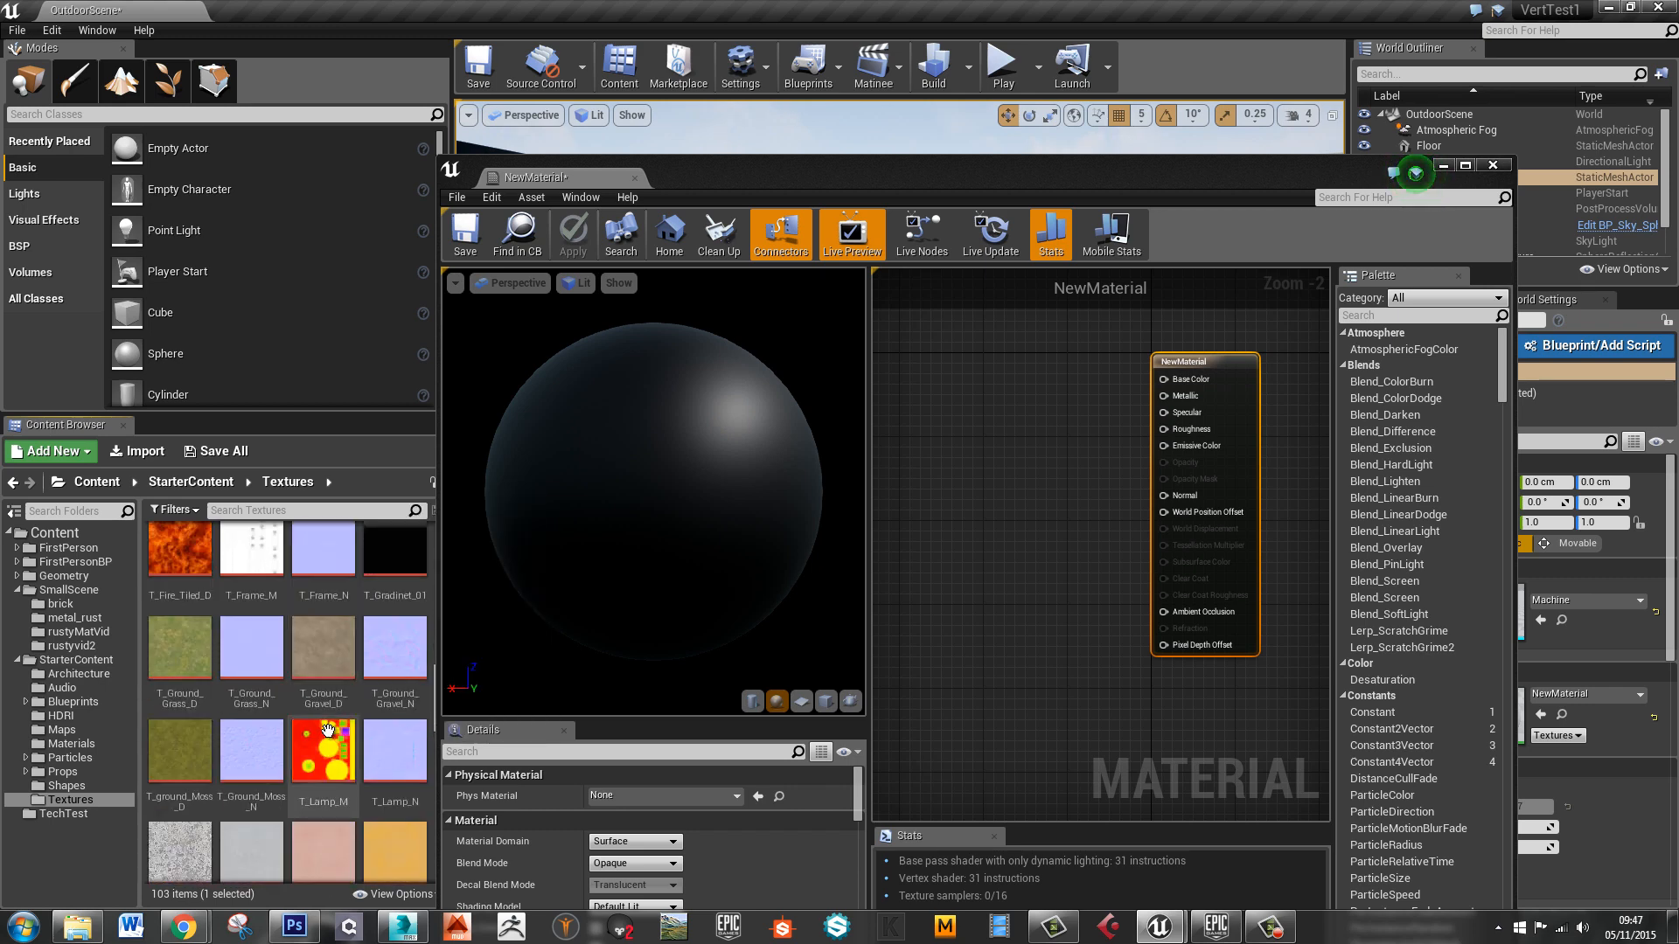
{"action": "scroll", "coordinate": [328, 730], "scroll_direction": "down", "scroll_amount": 5}
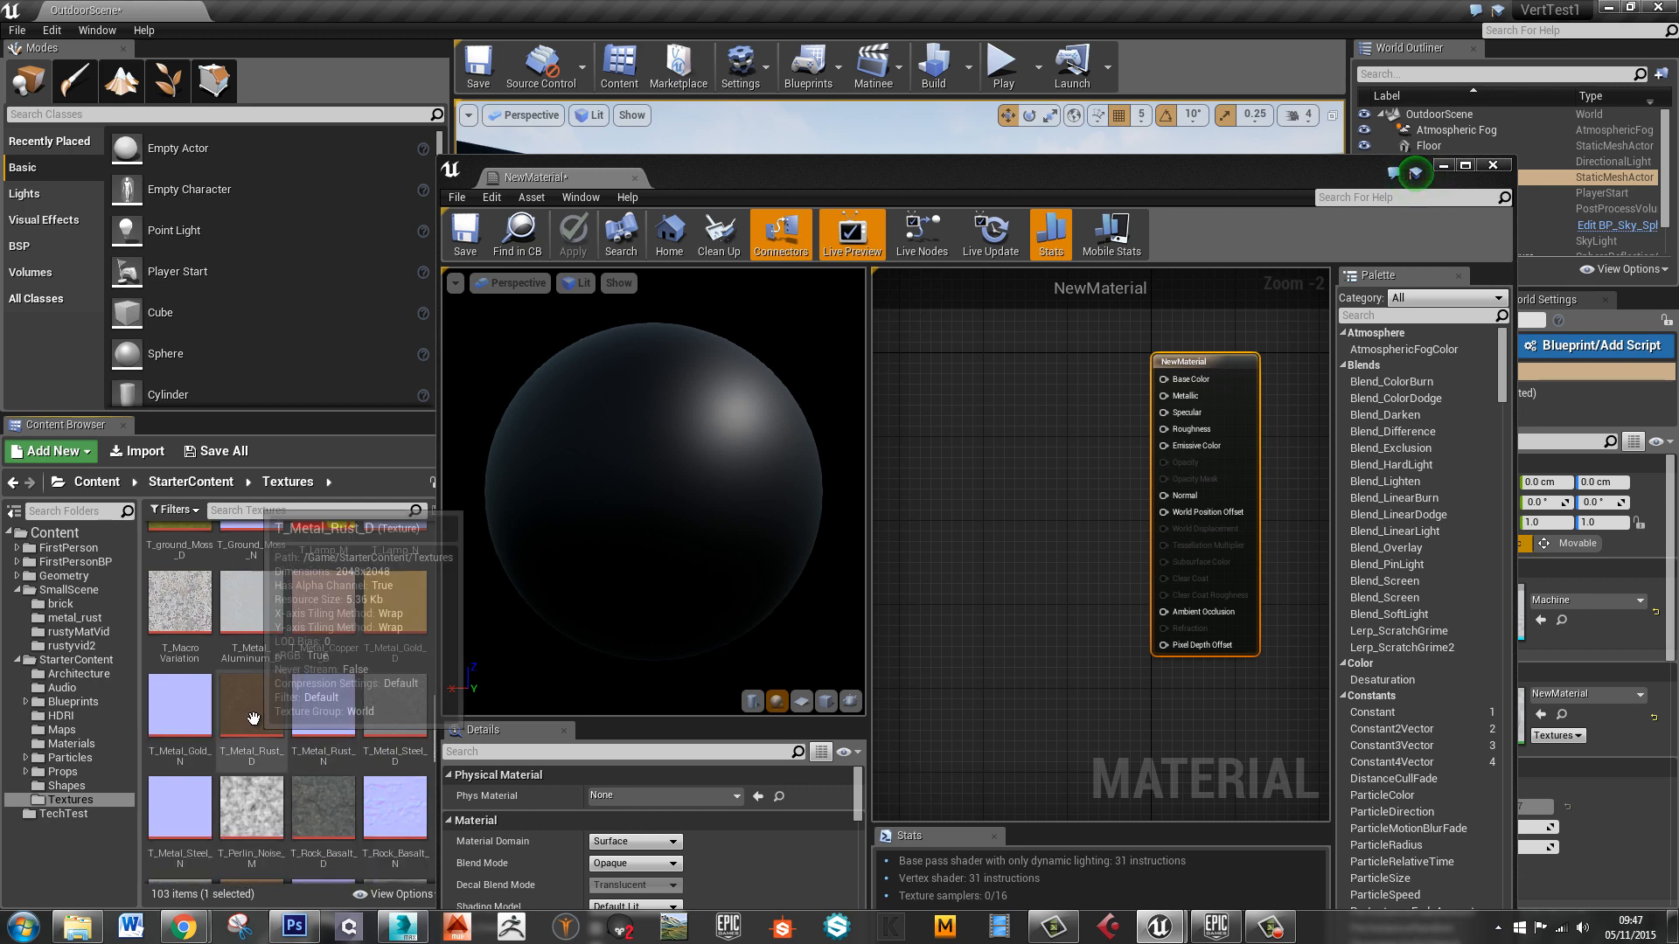
{"action": "left_click_drag", "start_coordinate": [251, 704], "coordinate": [975, 525]}
{"action": "left_click_drag", "start_coordinate": [351, 706], "coordinate": [978, 368]}
Add T_Concrete_Tiles_D as a third texture sample below the other two, and maximize the material editor window
{"action": "scroll", "coordinate": [330, 719], "scroll_direction": "down", "scroll_amount": 8}
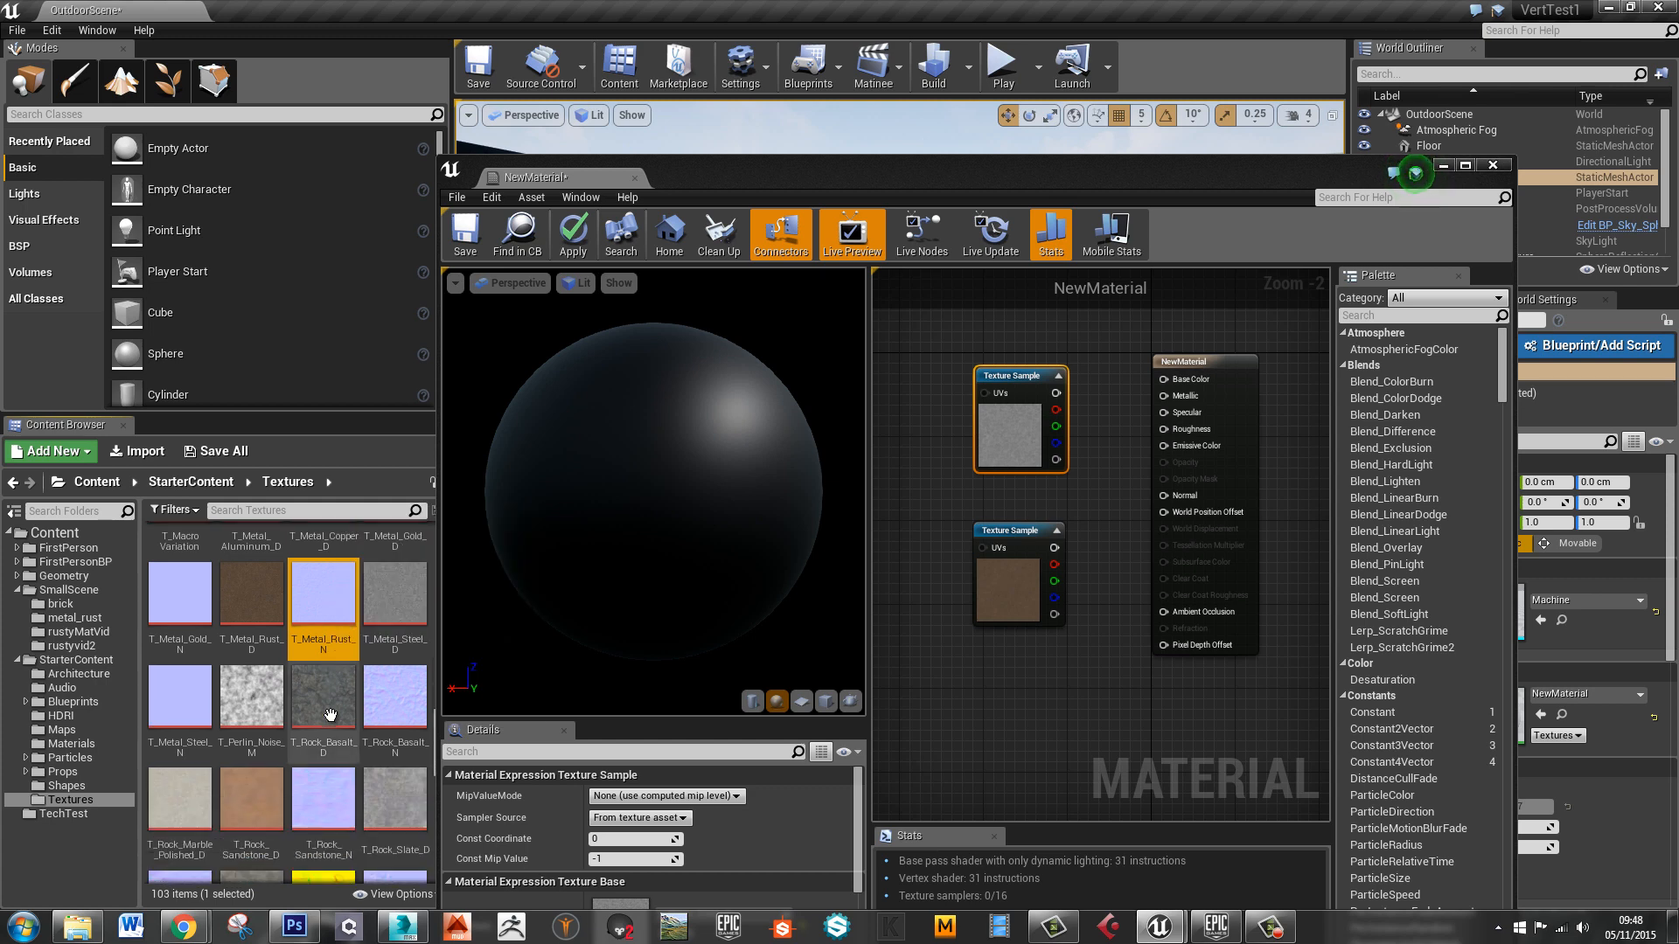
{"action": "scroll", "coordinate": [330, 715], "scroll_direction": "down", "scroll_amount": 6}
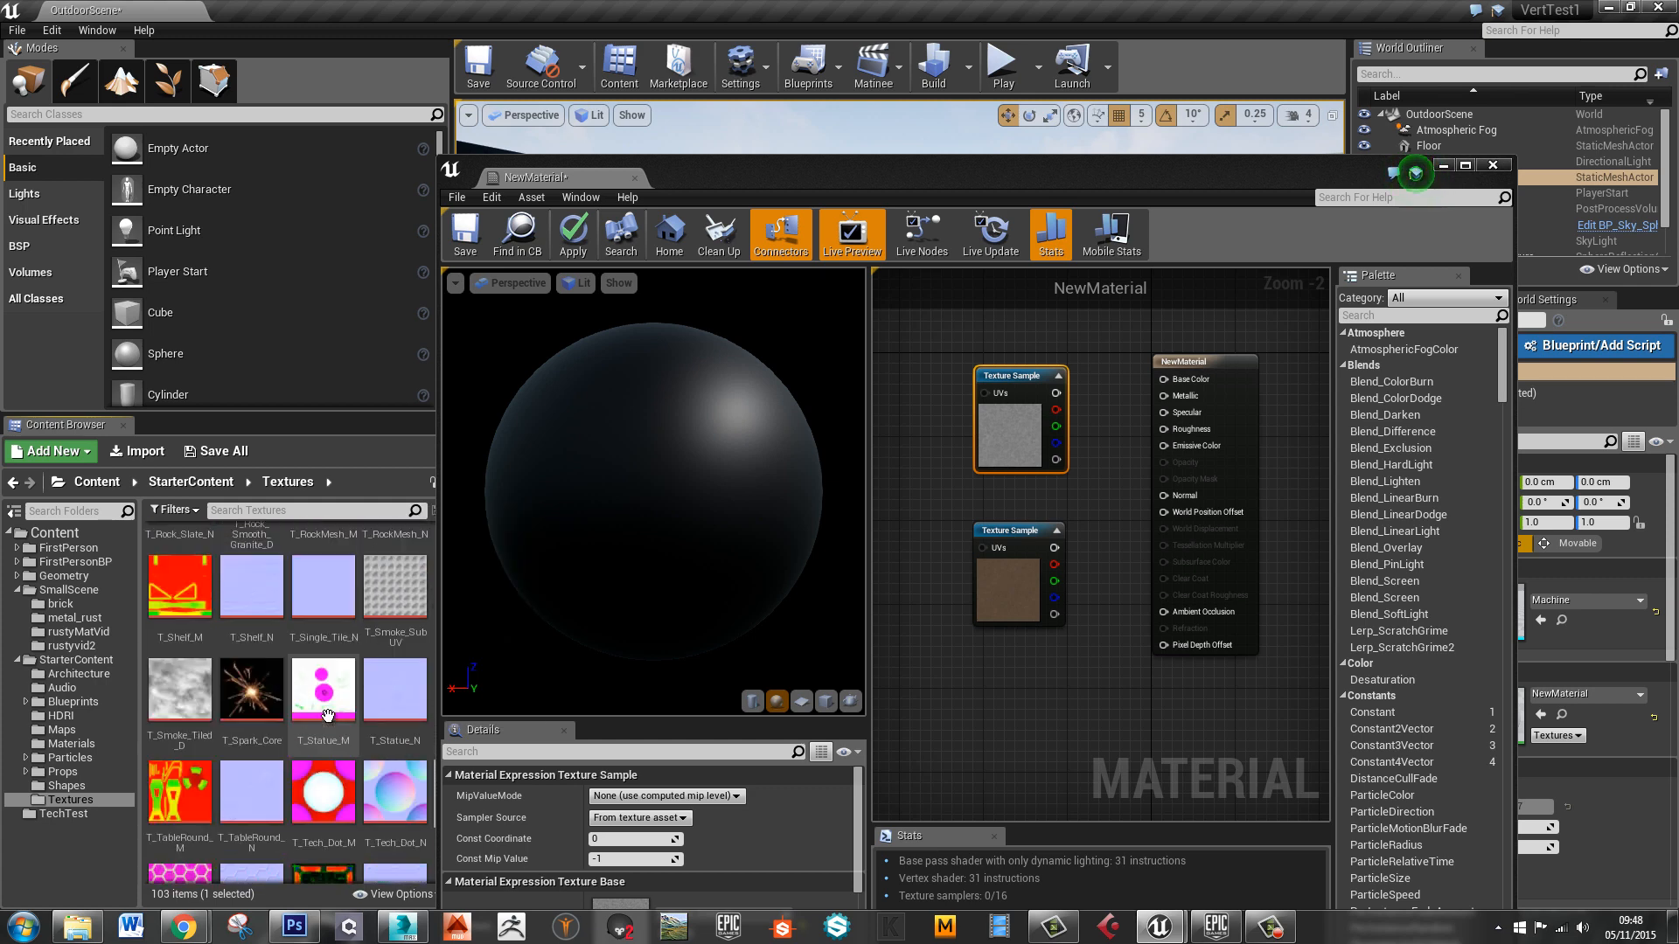
{"action": "scroll", "coordinate": [329, 719], "scroll_direction": "down", "scroll_amount": 3}
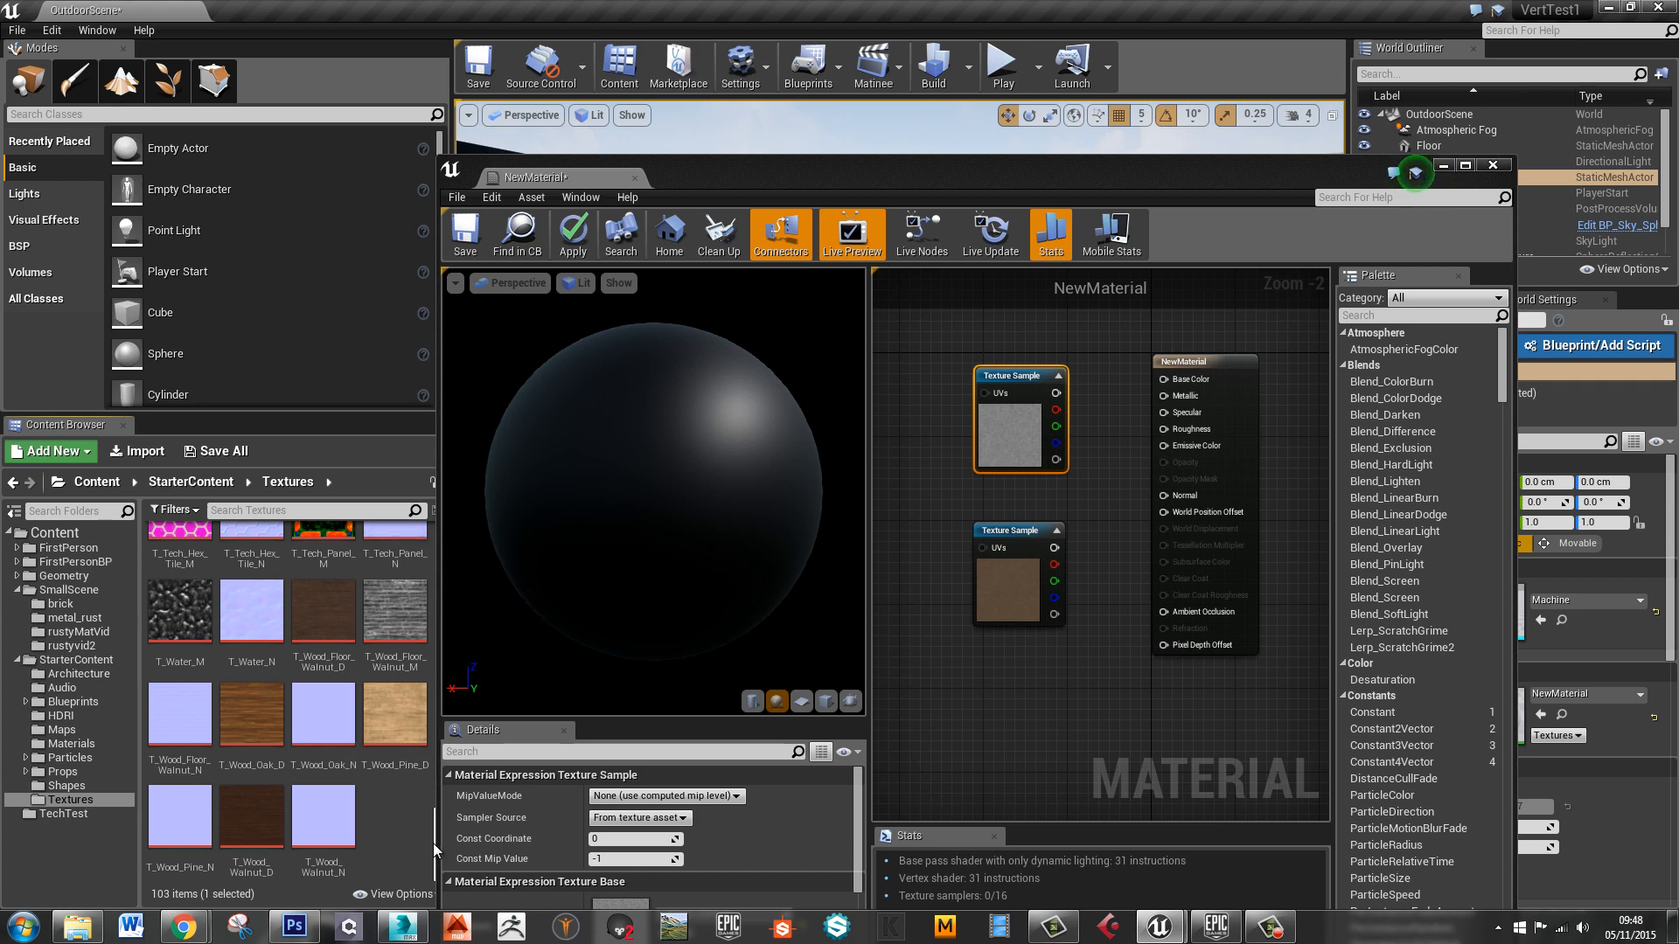
{"action": "left_click_drag", "start_coordinate": [434, 843], "coordinate": [438, 648]}
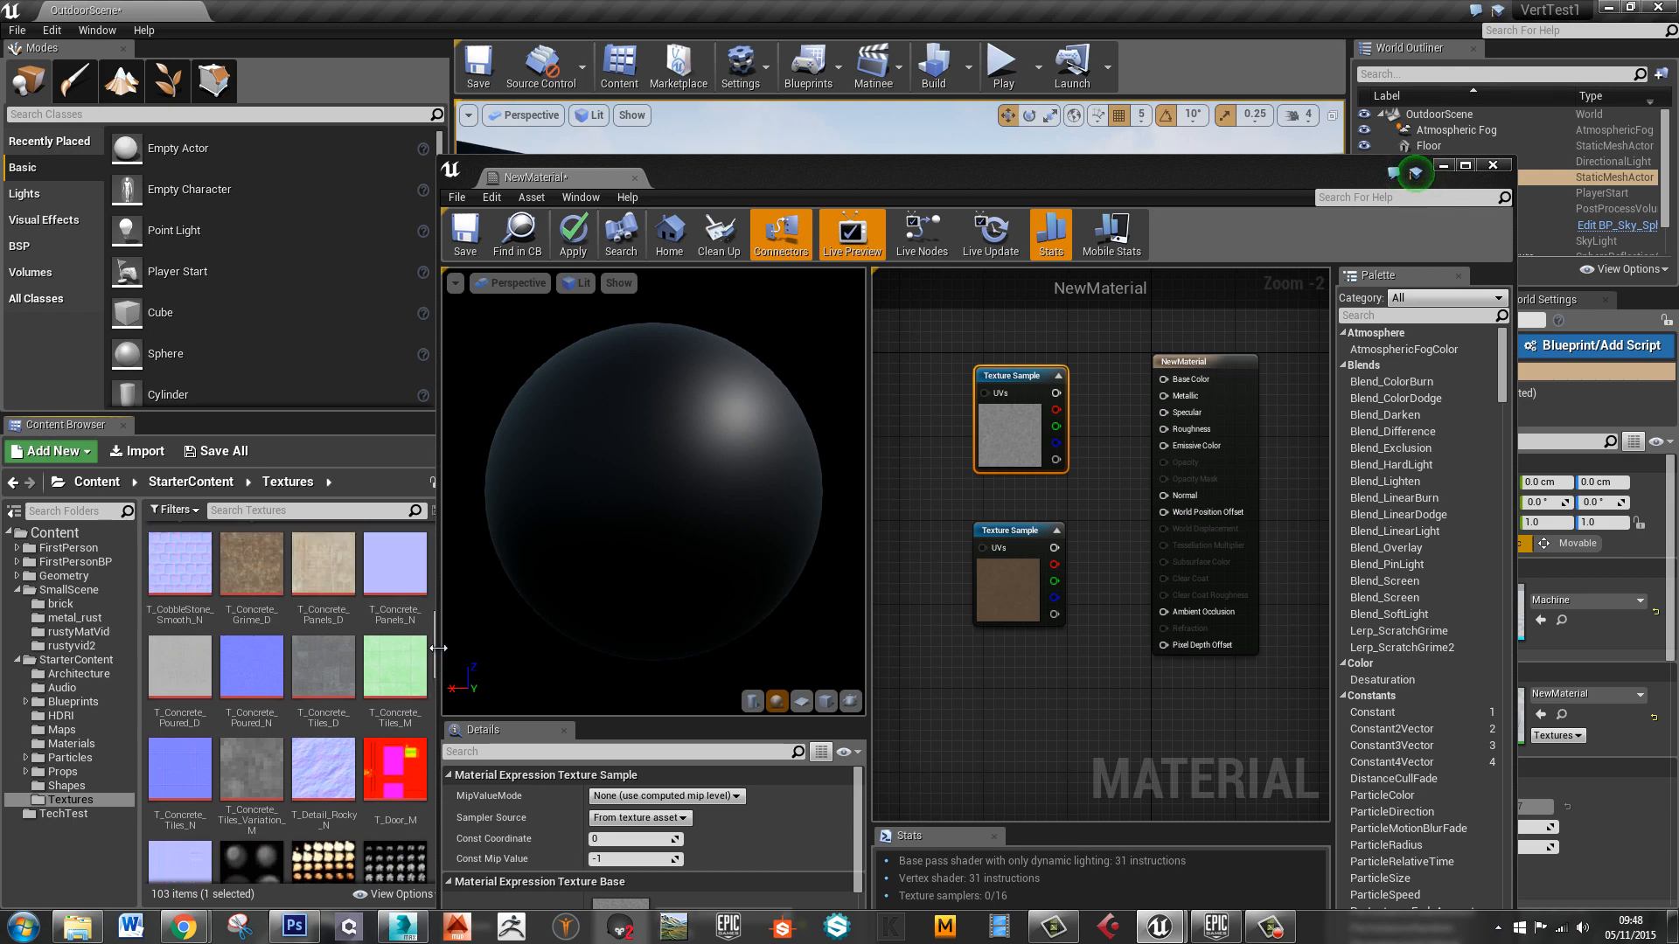
{"action": "left_click_drag", "start_coordinate": [324, 668], "coordinate": [927, 706]}
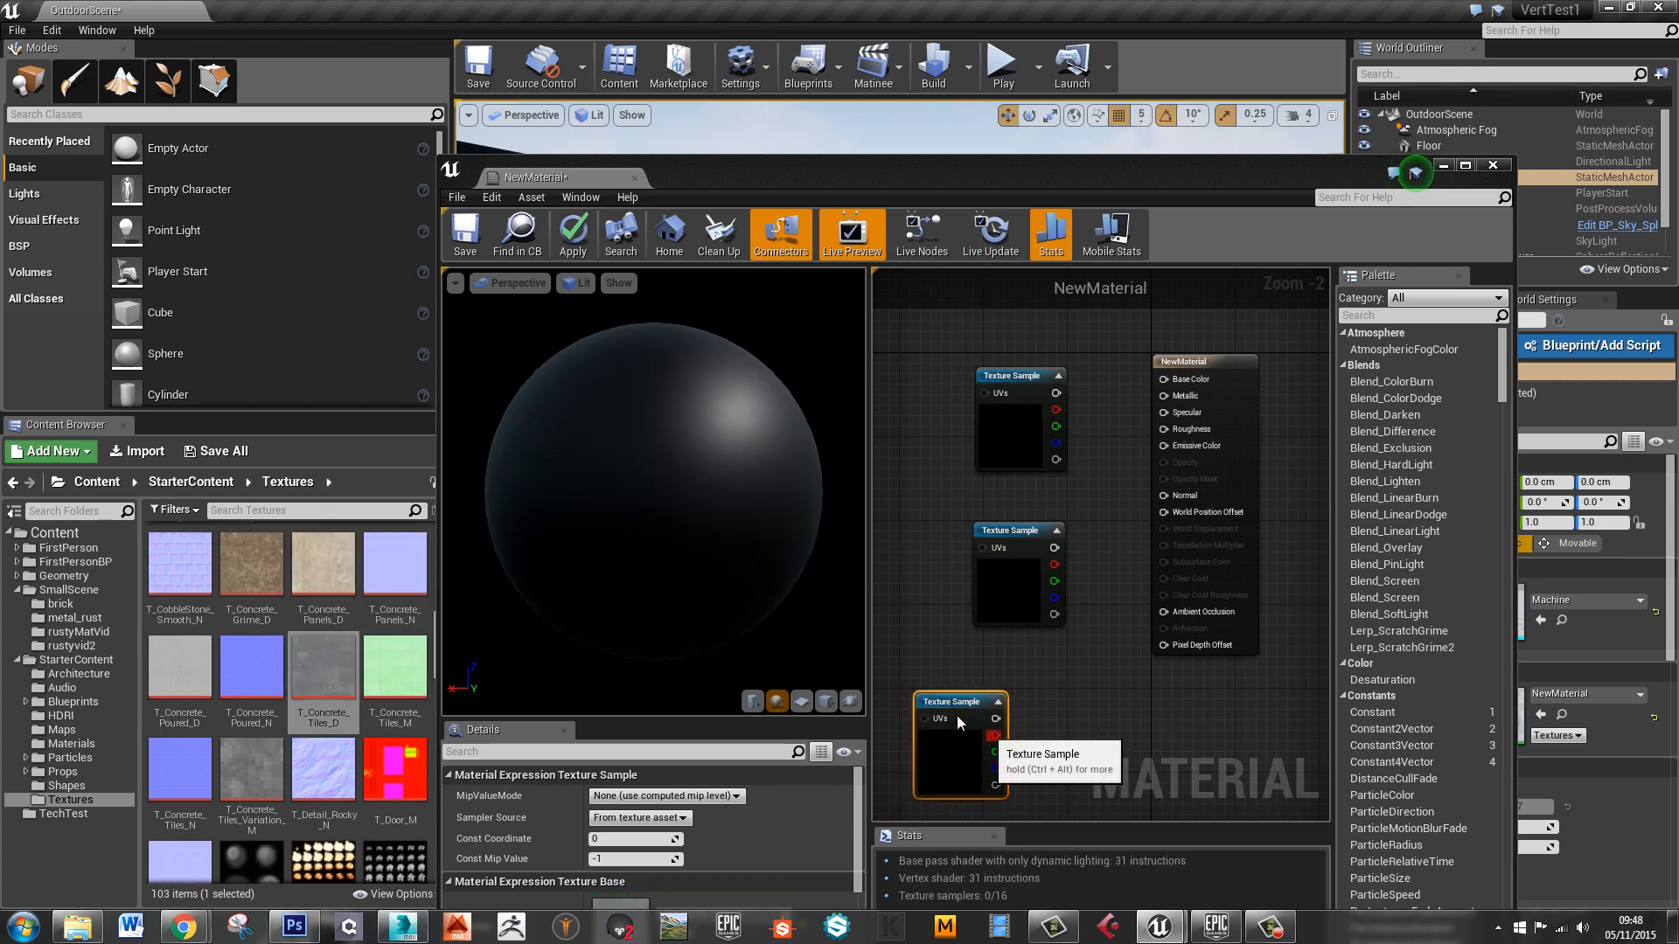
{"action": "double_click", "coordinate": [1089, 180]}
{"action": "right_click_drag", "start_coordinate": [820, 616], "coordinate": [1012, 633]}
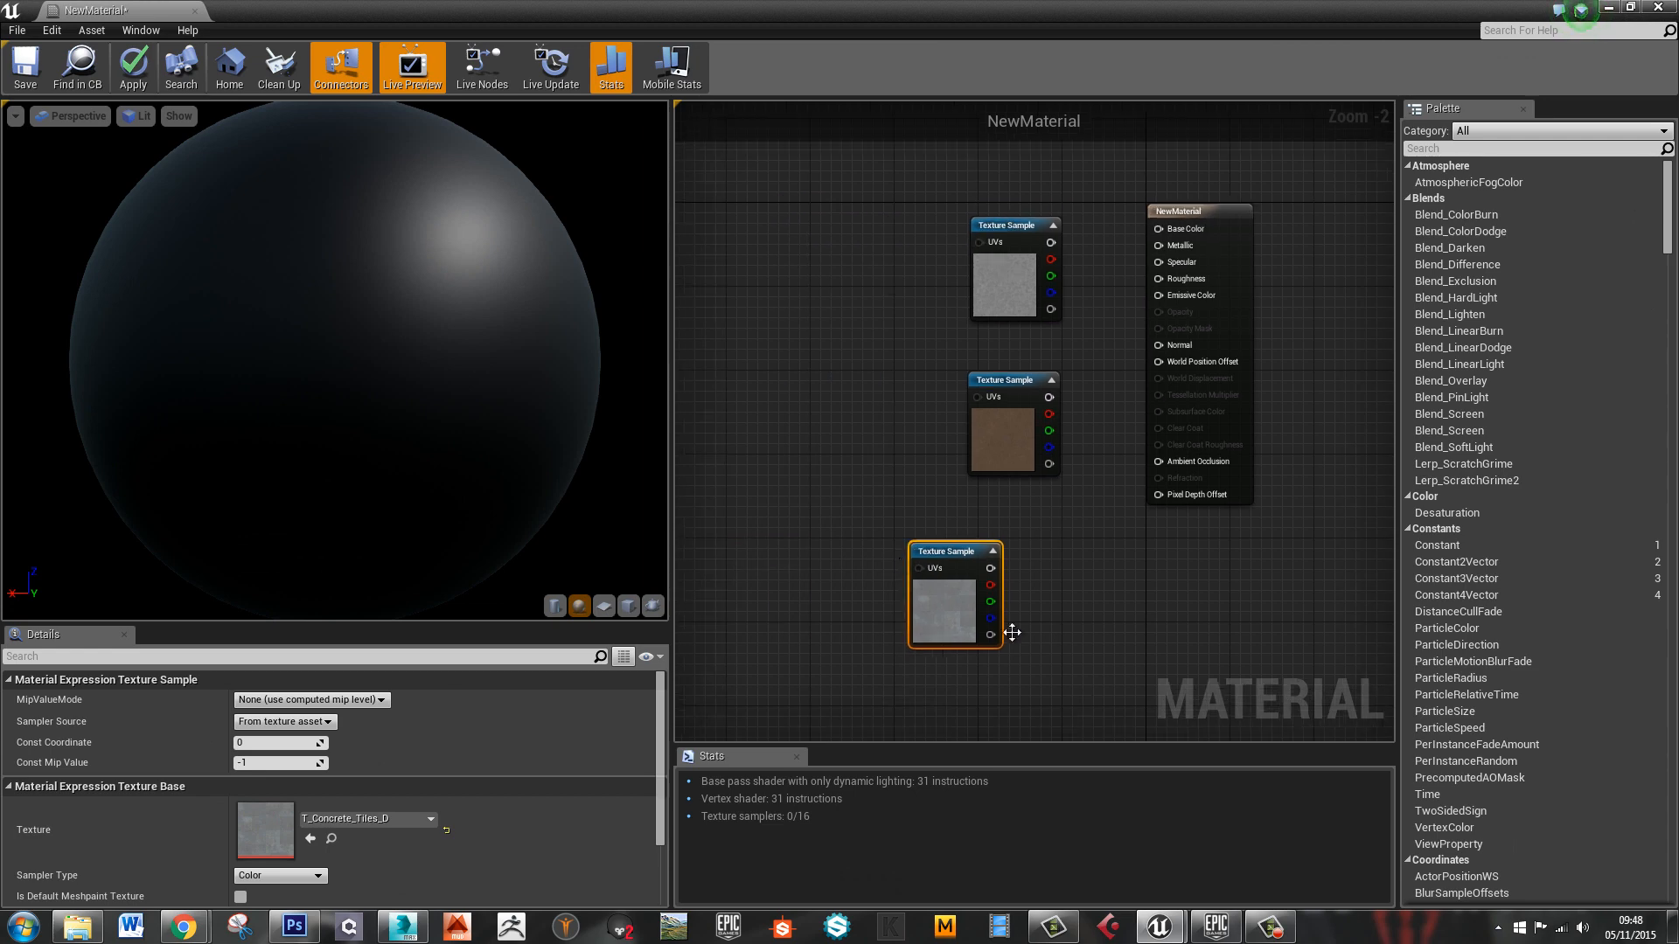
Move the T_Concrete_Tiles_D sample away from the main node, feed it into a new Add node, and set Const B to -0.5
{"action": "left_click_drag", "start_coordinate": [934, 556], "coordinate": [764, 553]}
{"action": "left_click", "coordinate": [915, 594]}
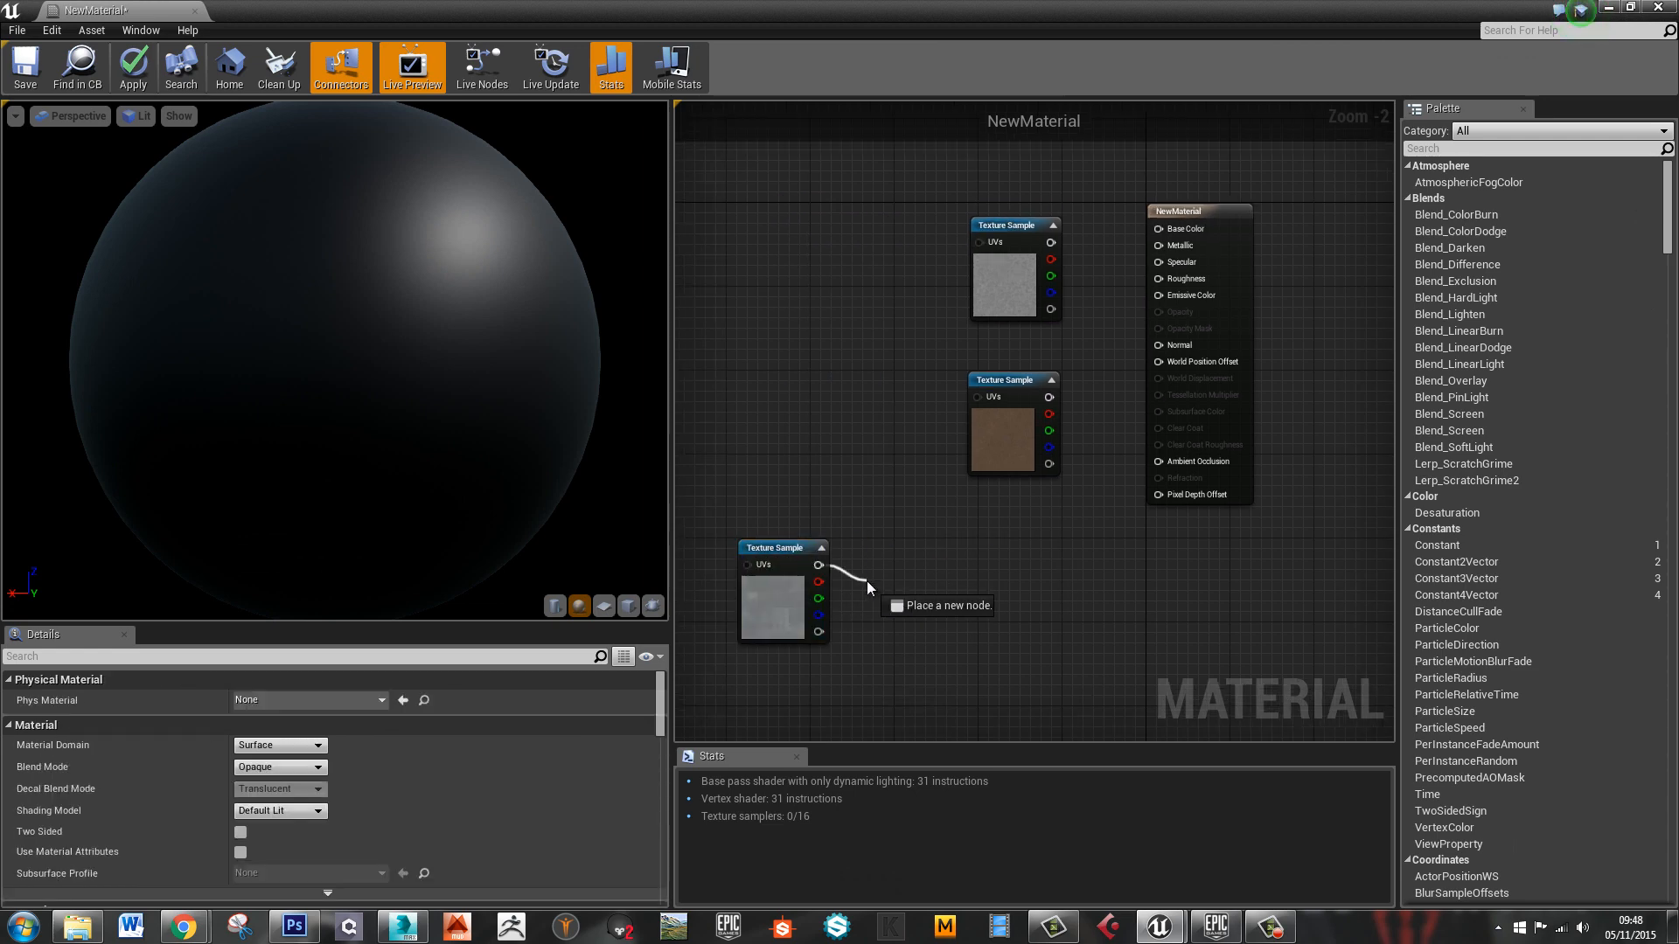
{"action": "left_click_drag", "start_coordinate": [867, 582], "coordinate": [868, 582]}
{"action": "type", "text": "add"}
{"action": "key", "text": "Return"}
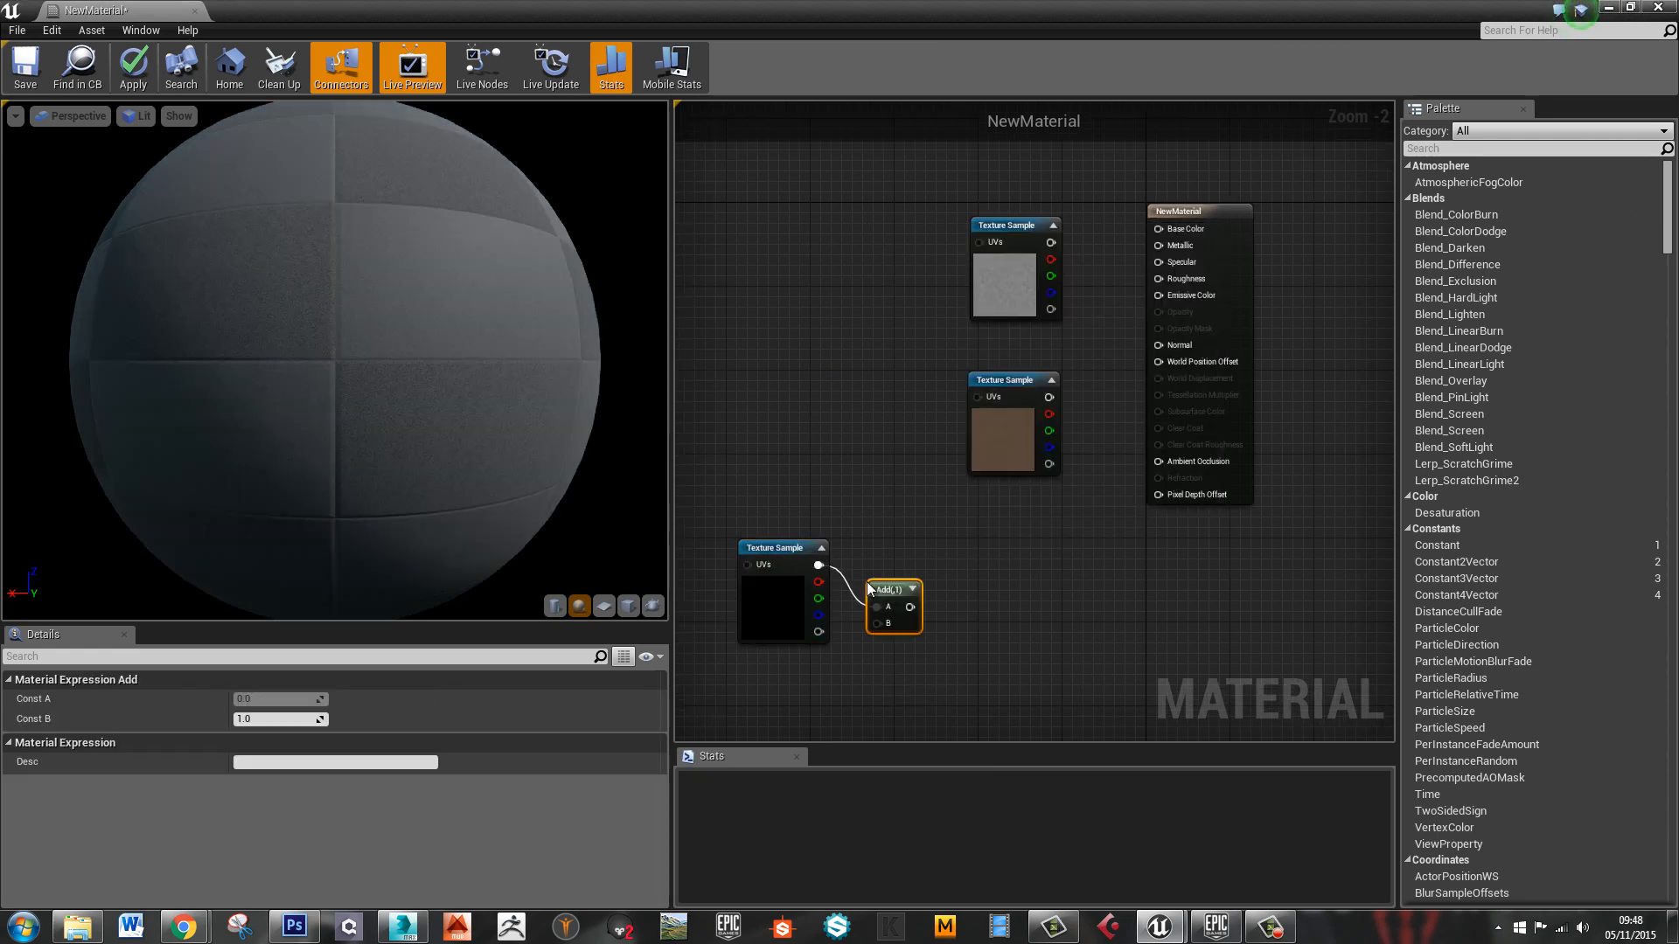
{"action": "left_click", "coordinate": [293, 719]}
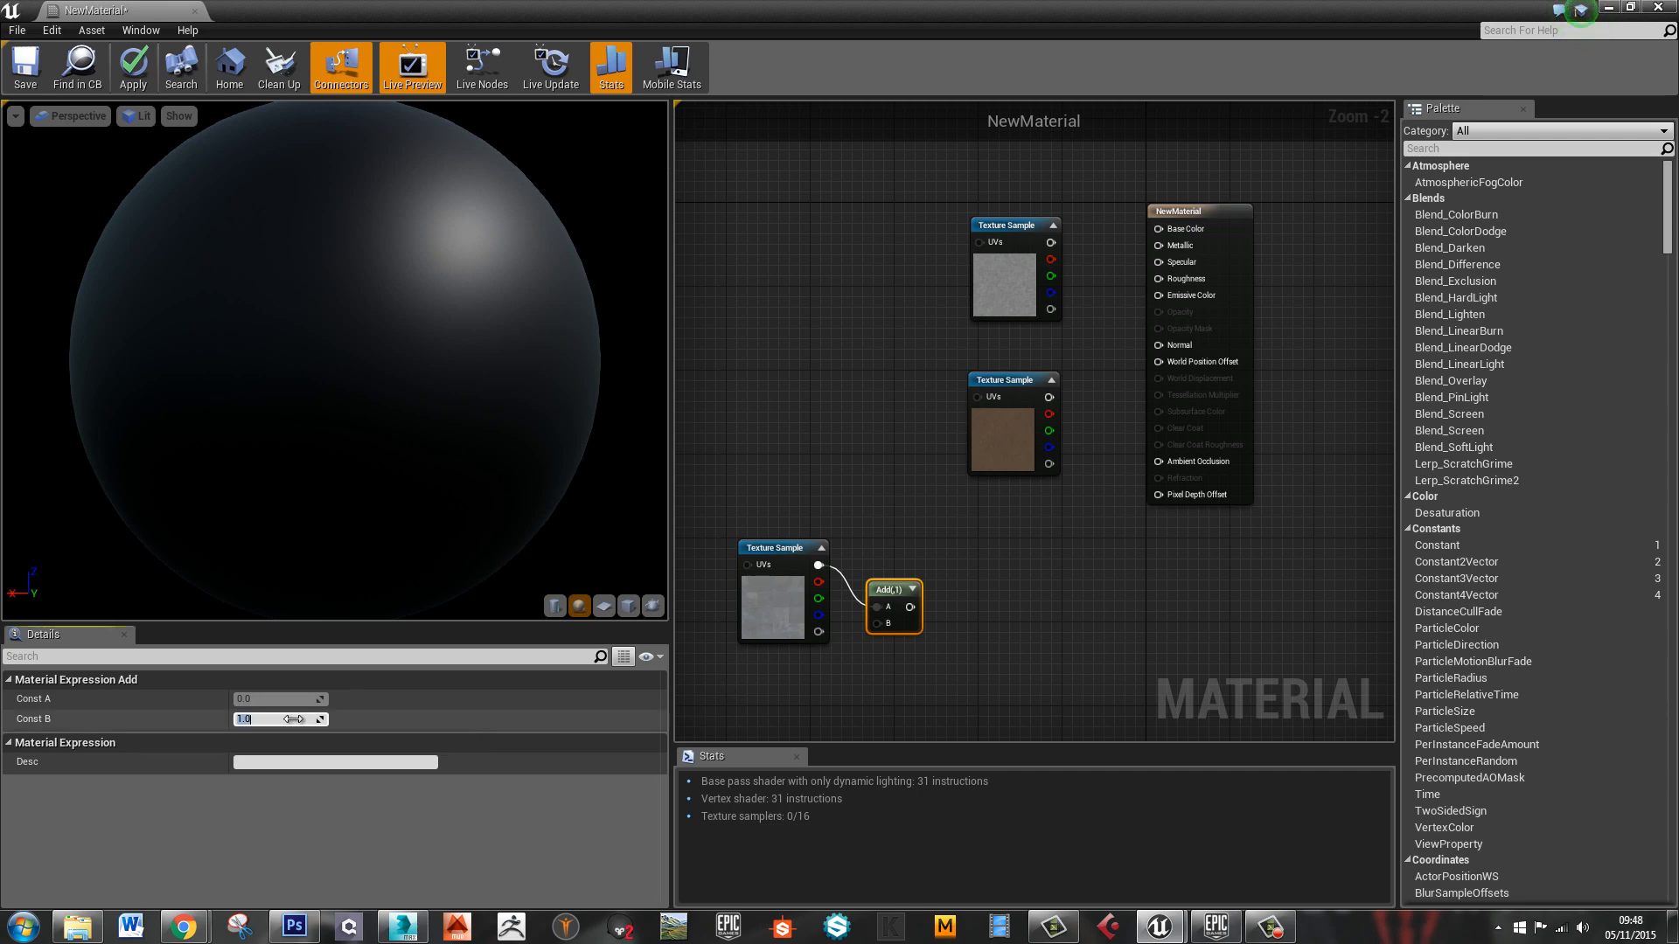
{"action": "type", "text": "-0.5"}
{"action": "key", "text": "Return"}
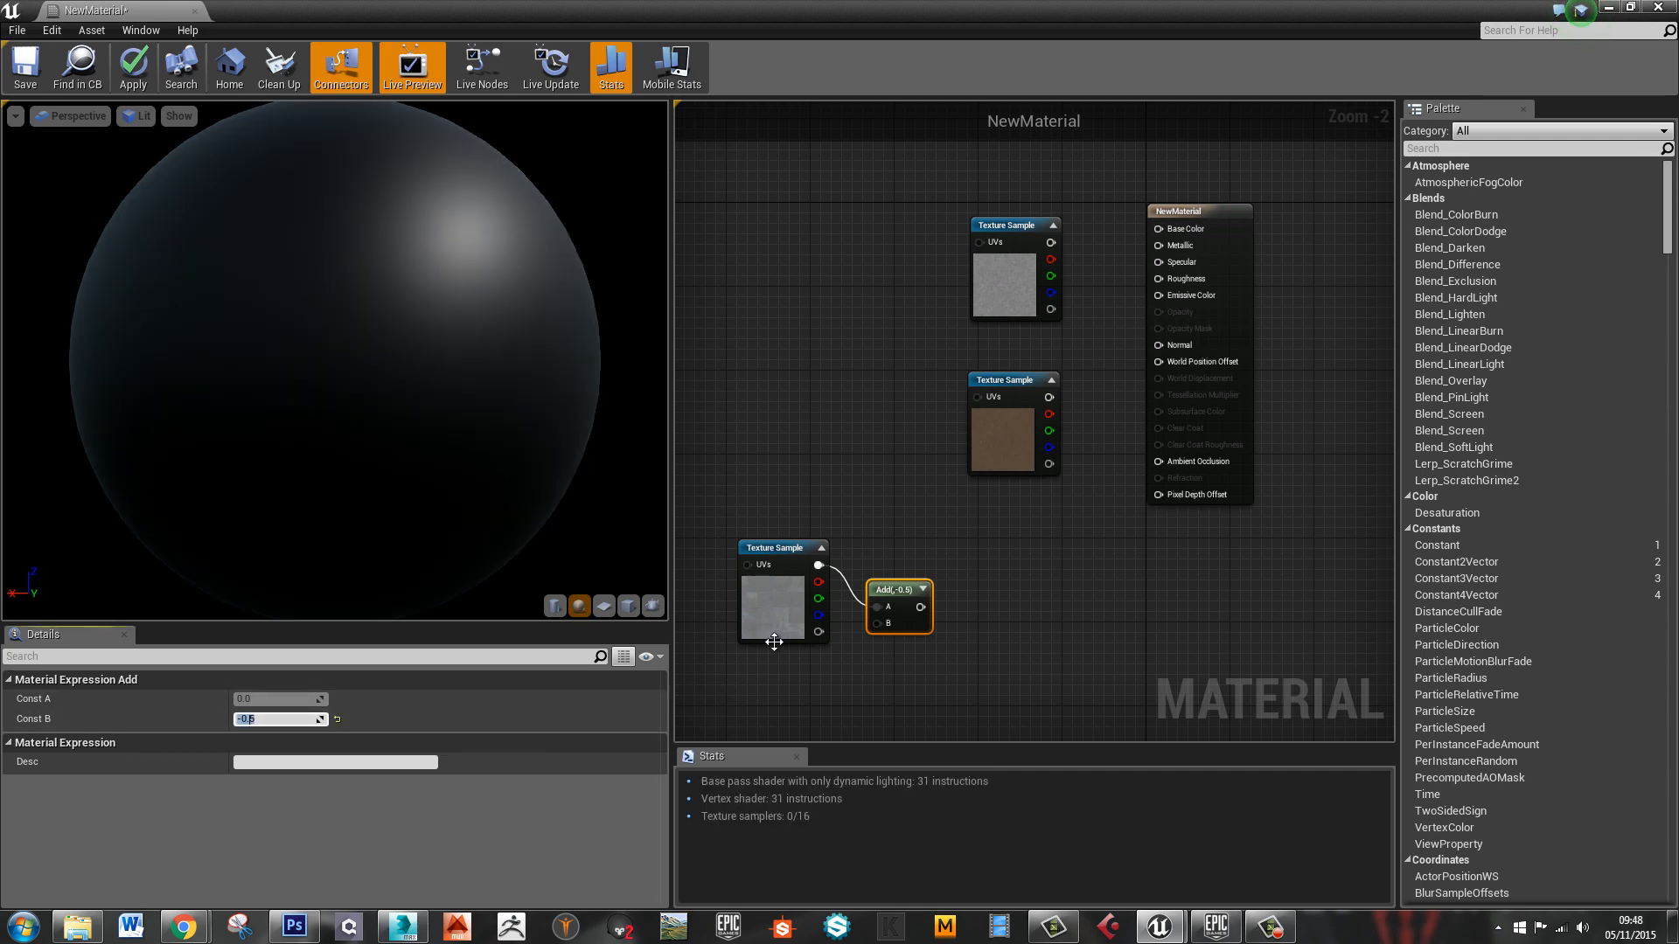
Preview the Add node and adjust its Const B, trying -0.3 and settling on -0.2
{"action": "right_click", "coordinate": [882, 587]}
{"action": "left_click", "coordinate": [947, 592]}
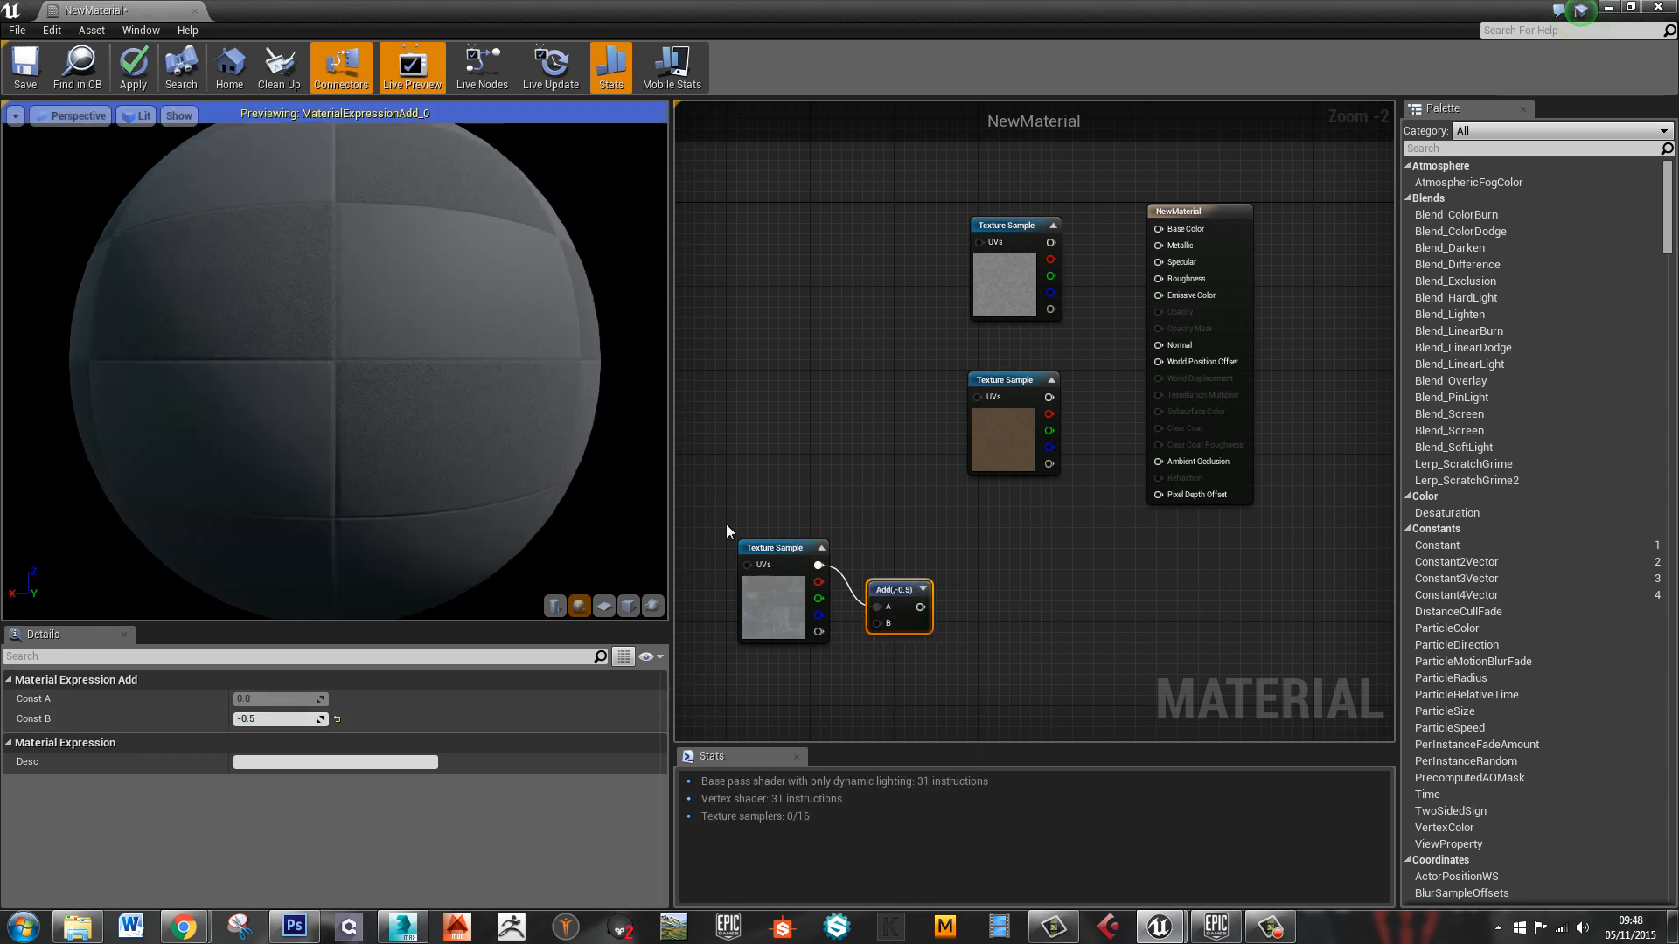
{"action": "left_click", "coordinate": [271, 719]}
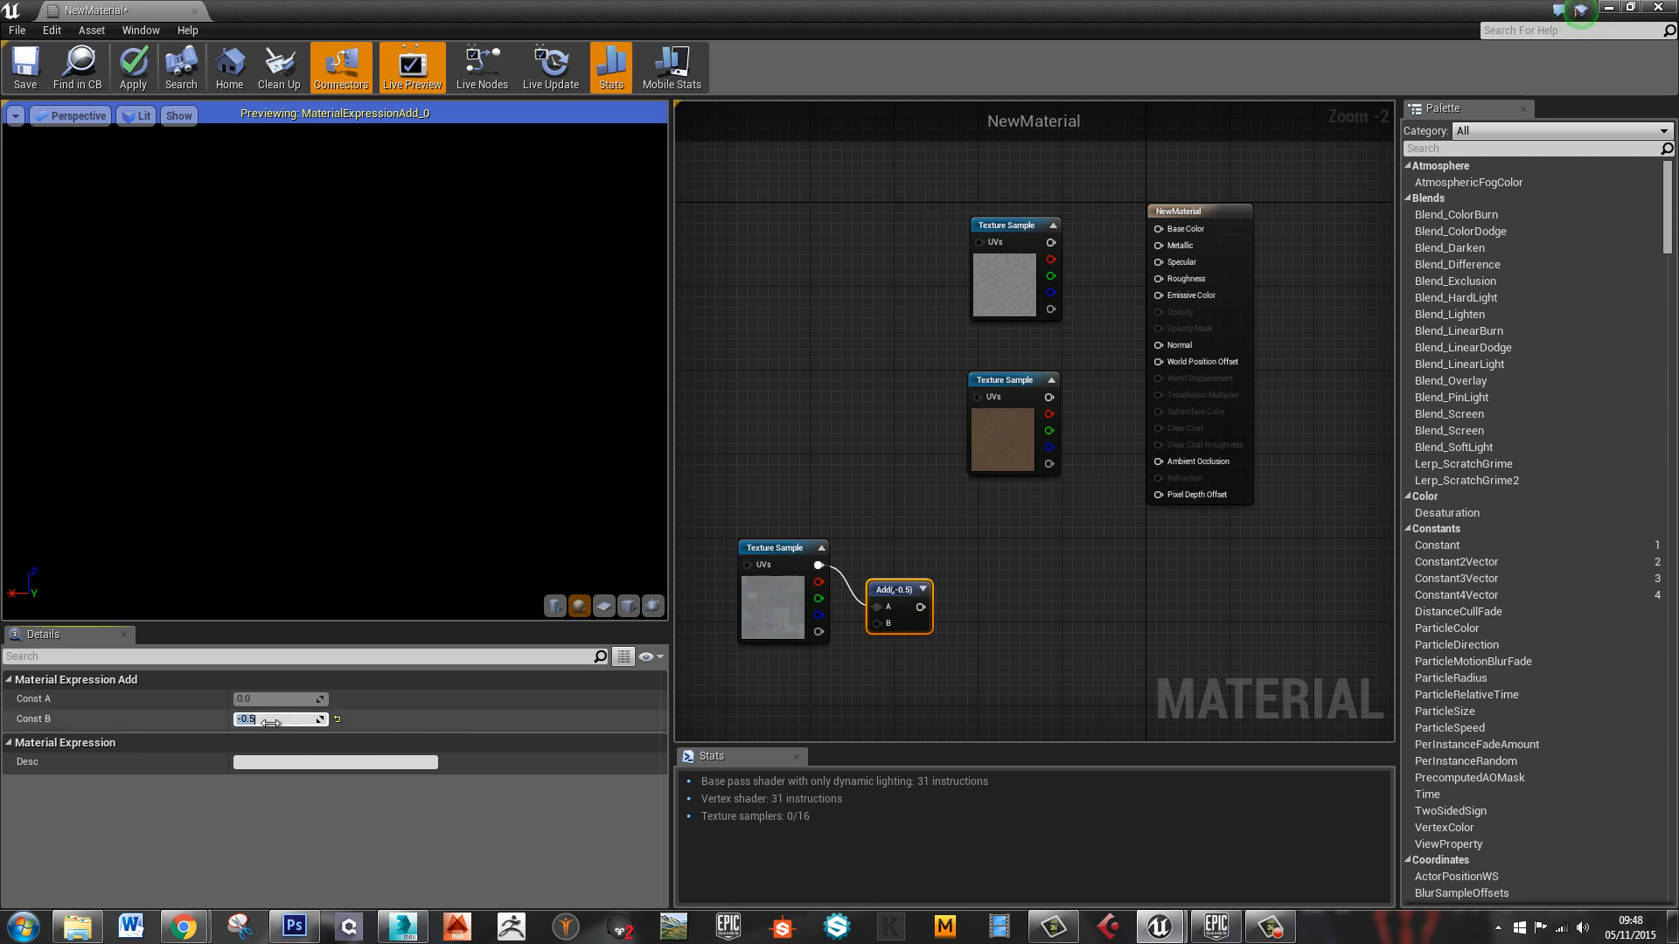
{"action": "type", "text": "-.3"}
{"action": "key", "text": "Return"}
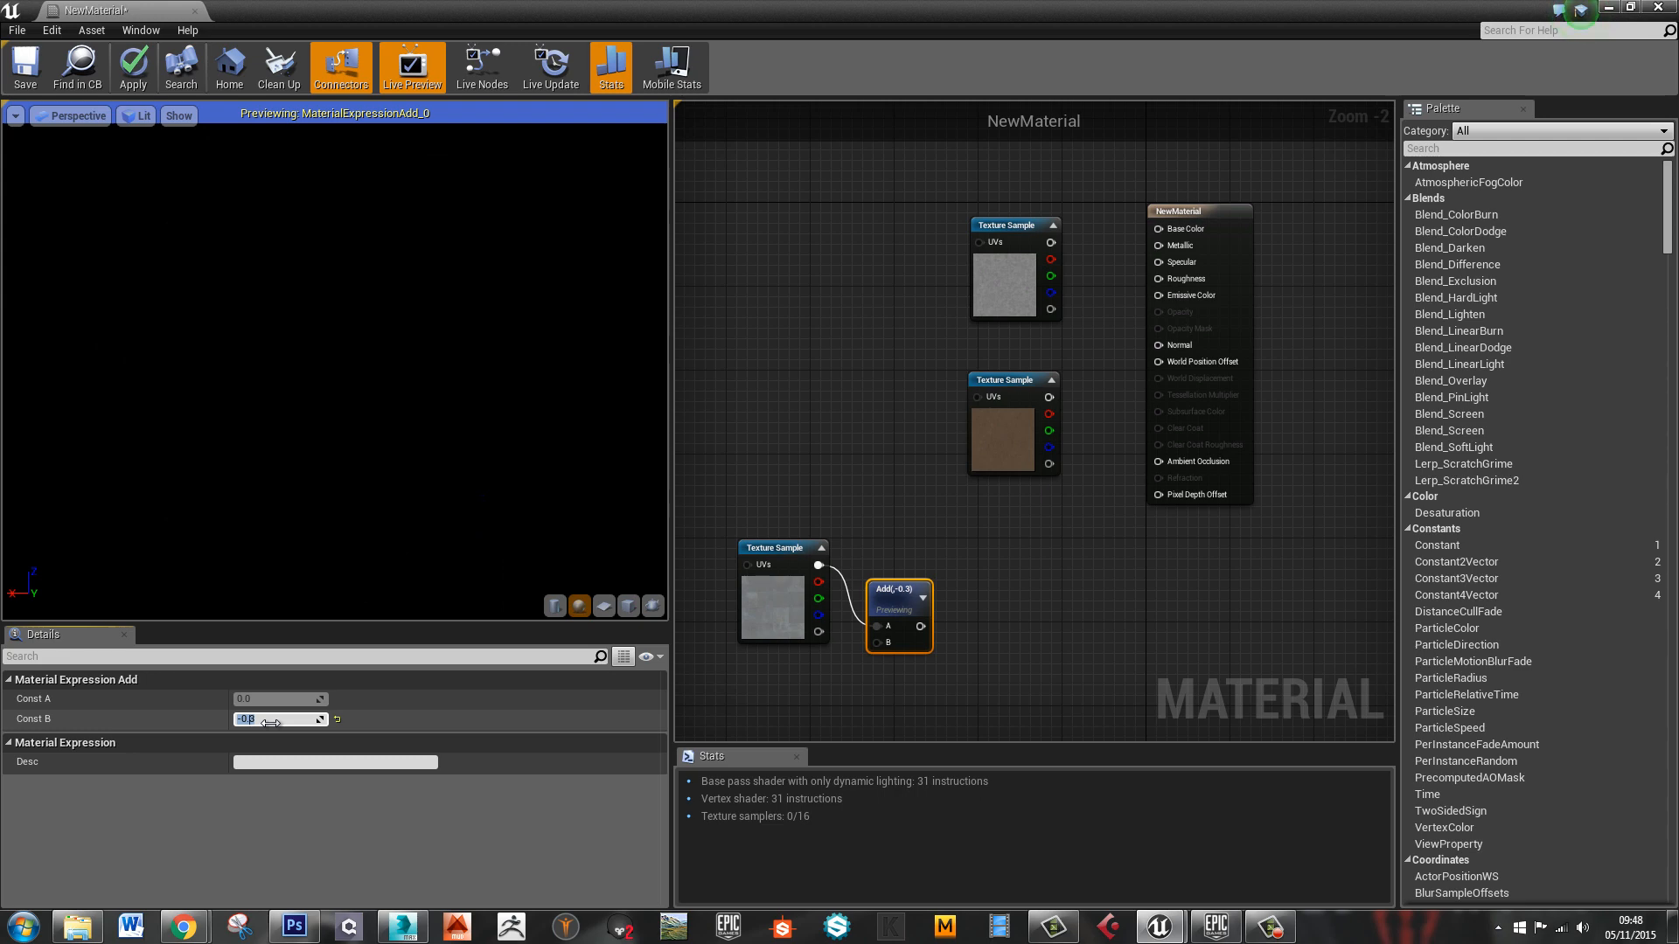
{"action": "type", "text": "-.2"}
{"action": "key", "text": "Return"}
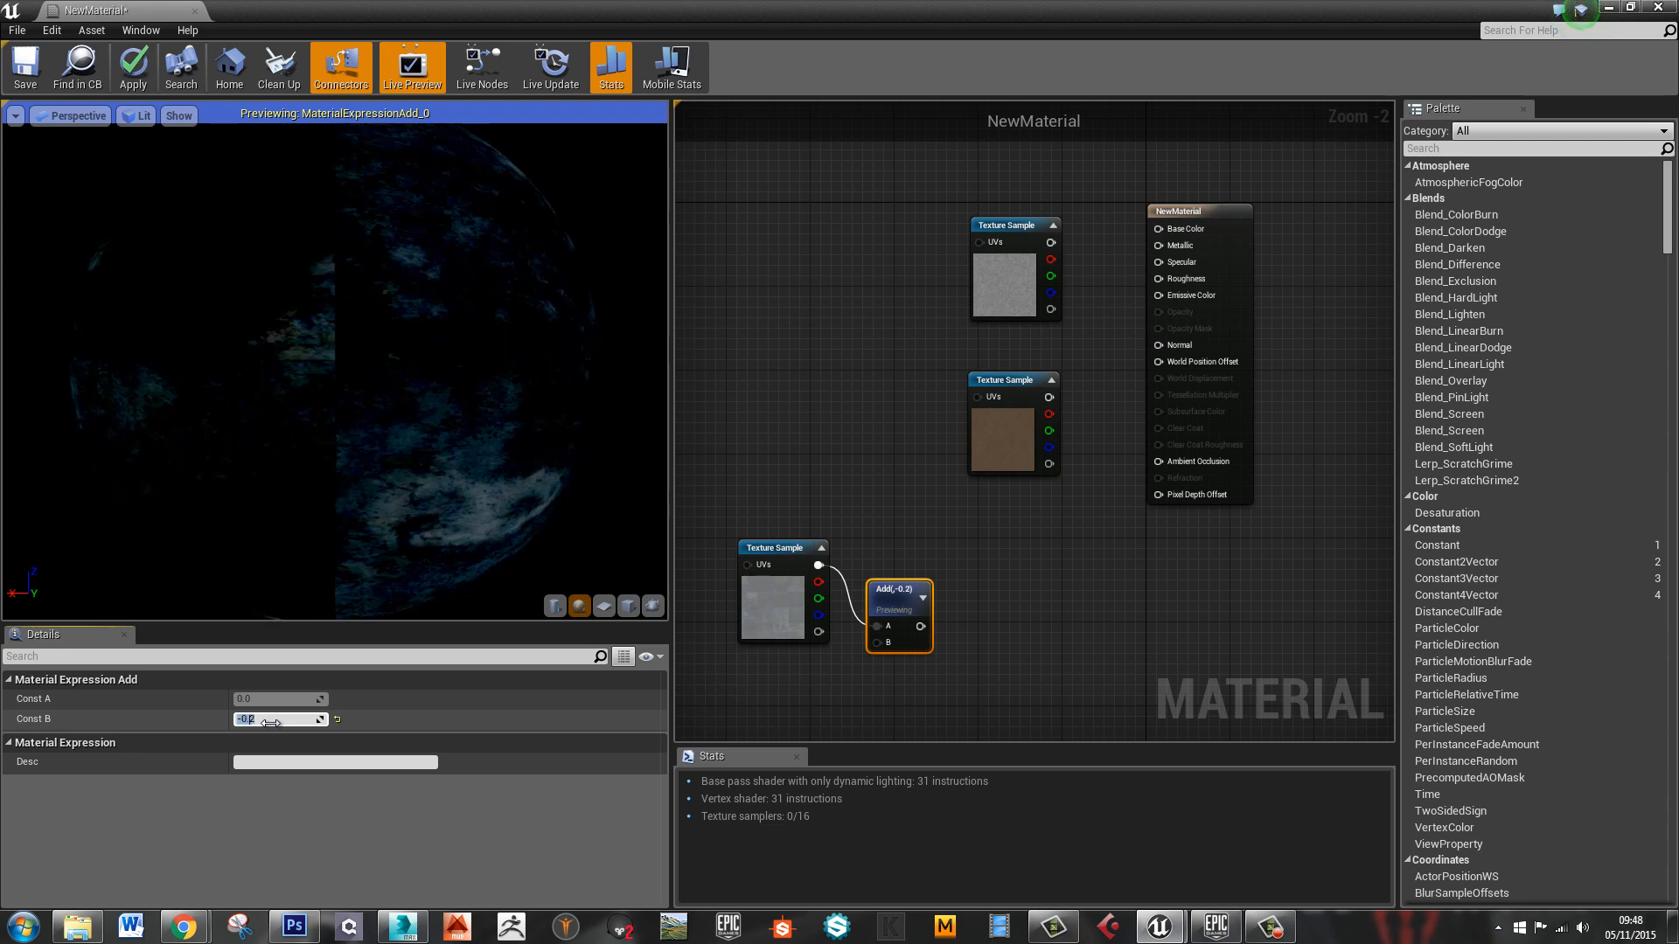
{"action": "left_click_drag", "start_coordinate": [355, 491], "coordinate": [273, 502]}
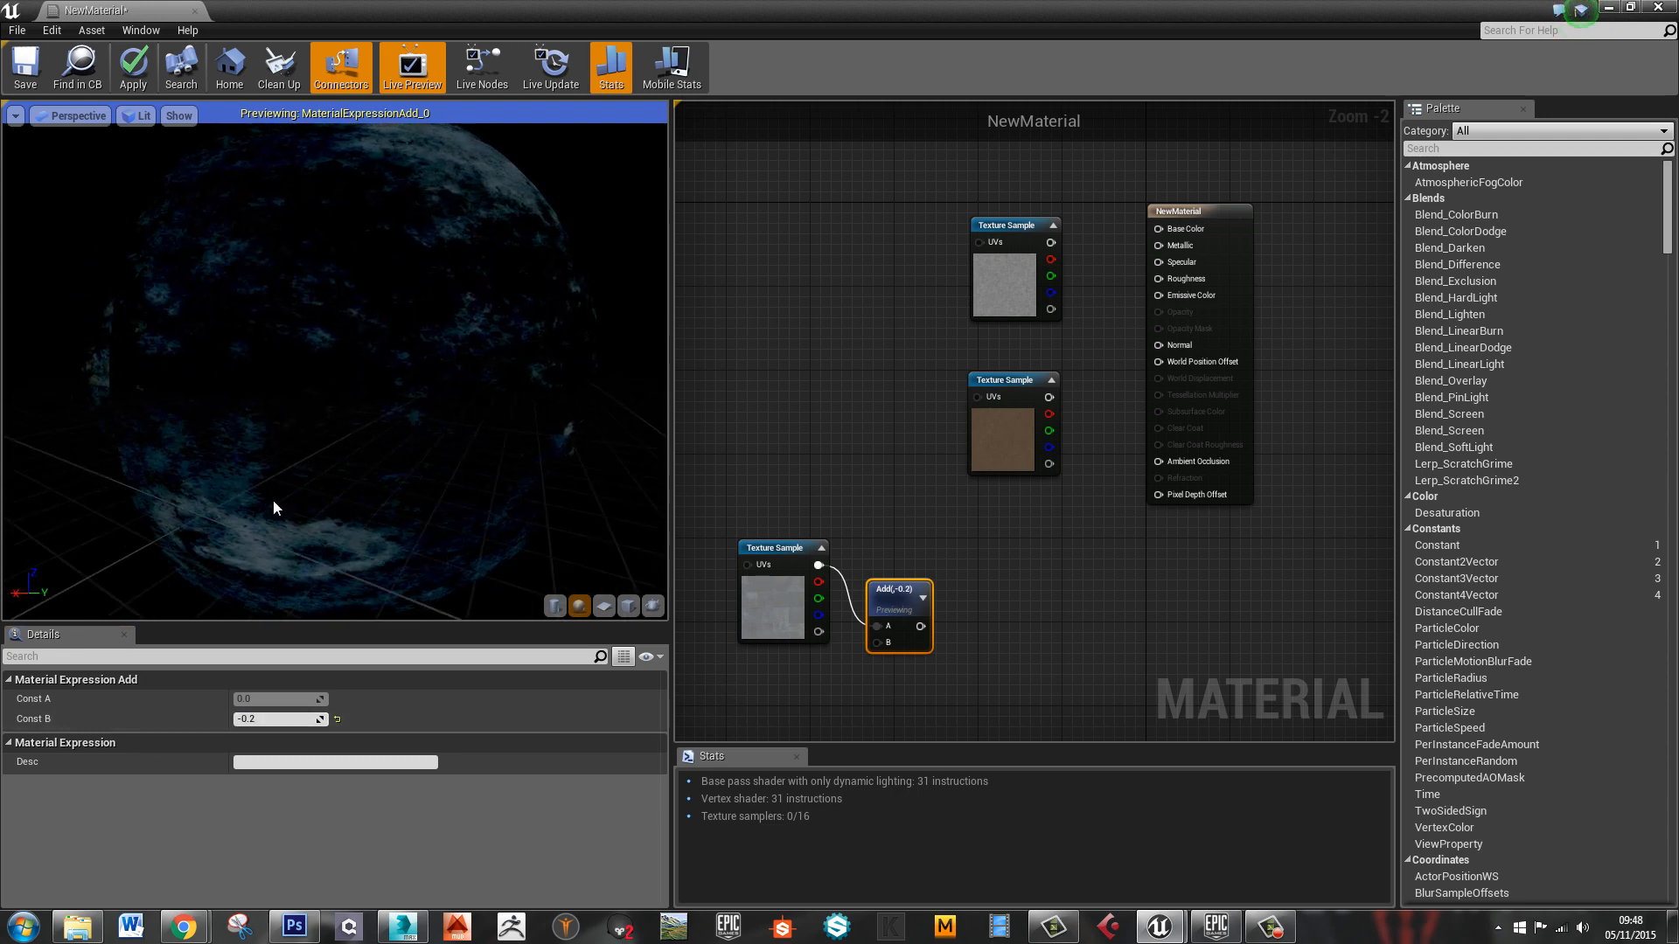
Move the metal and rust samples, plus the concrete sample with its Add node, farther from the material's main node
{"action": "right_click_drag", "start_coordinate": [858, 411], "coordinate": [914, 486]}
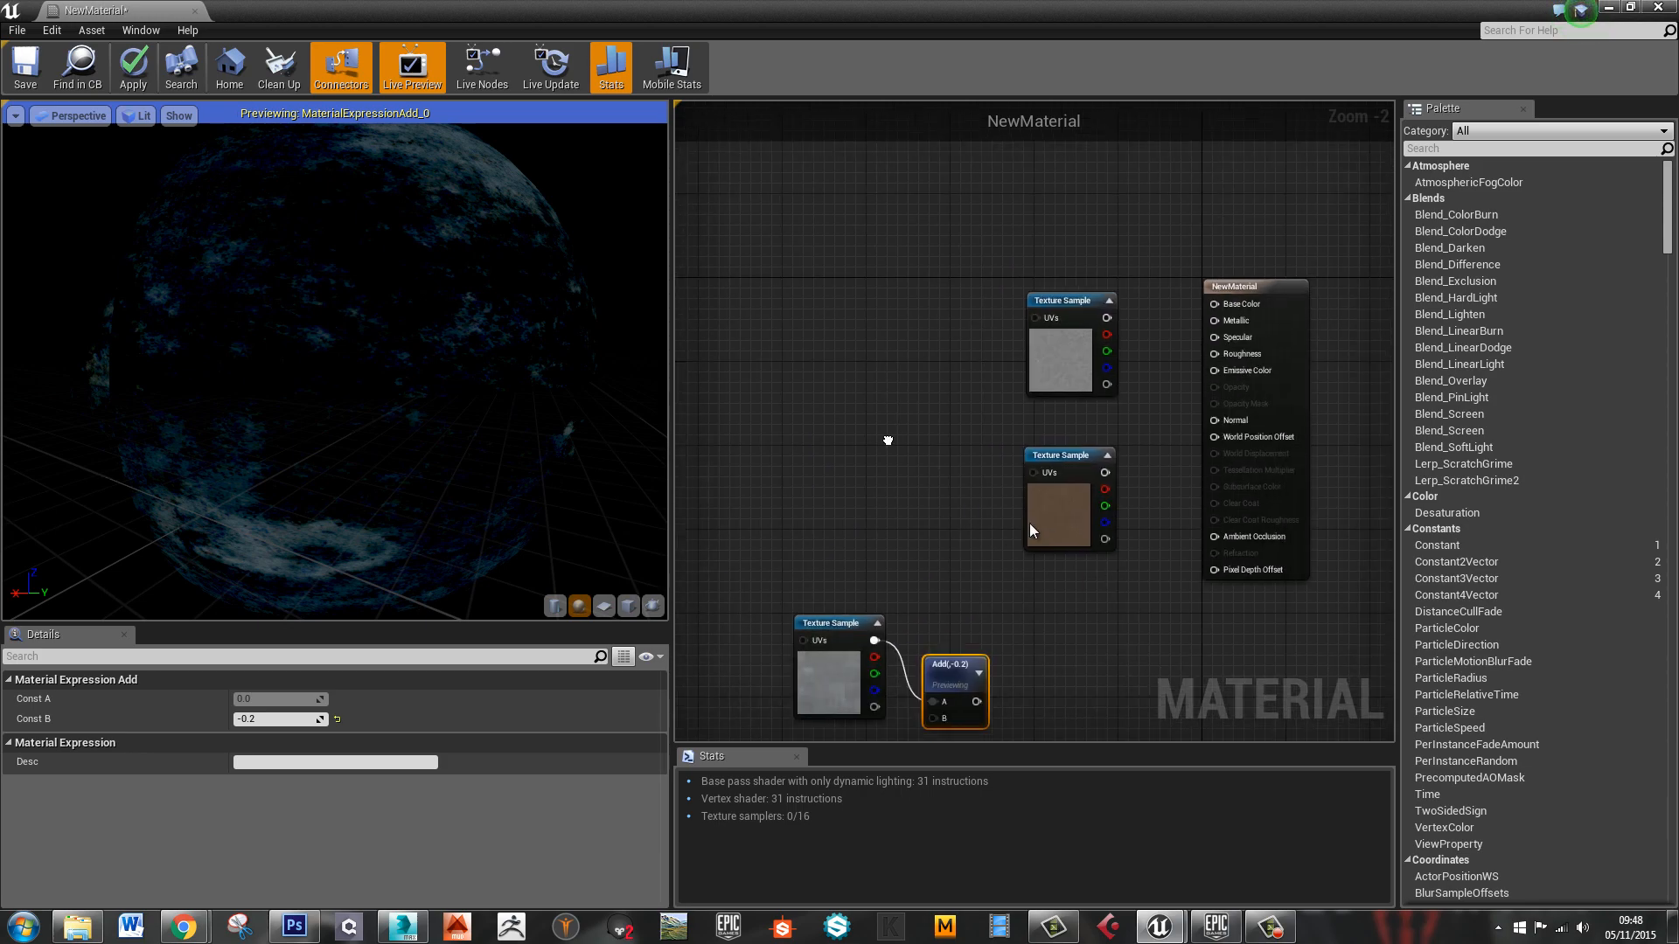
{"action": "left_click_drag", "start_coordinate": [968, 259], "coordinate": [783, 371]}
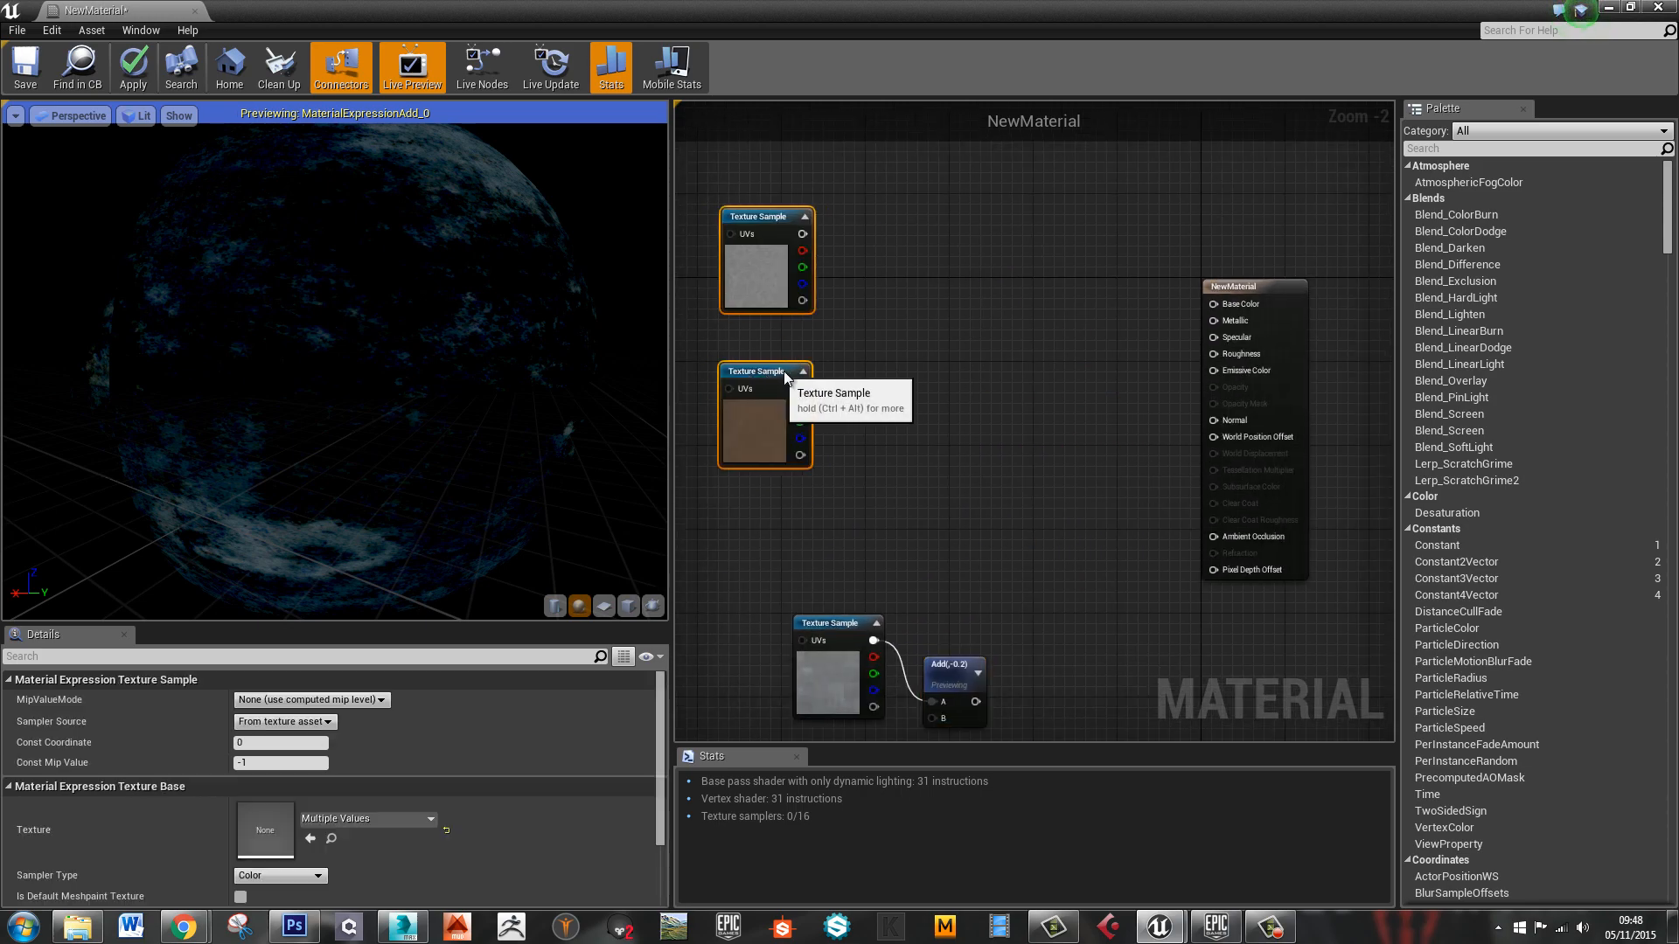
{"action": "right_click_drag", "start_coordinate": [885, 600], "coordinate": [1073, 585]}
{"action": "left_click_drag", "start_coordinate": [1074, 647], "coordinate": [1125, 660]}
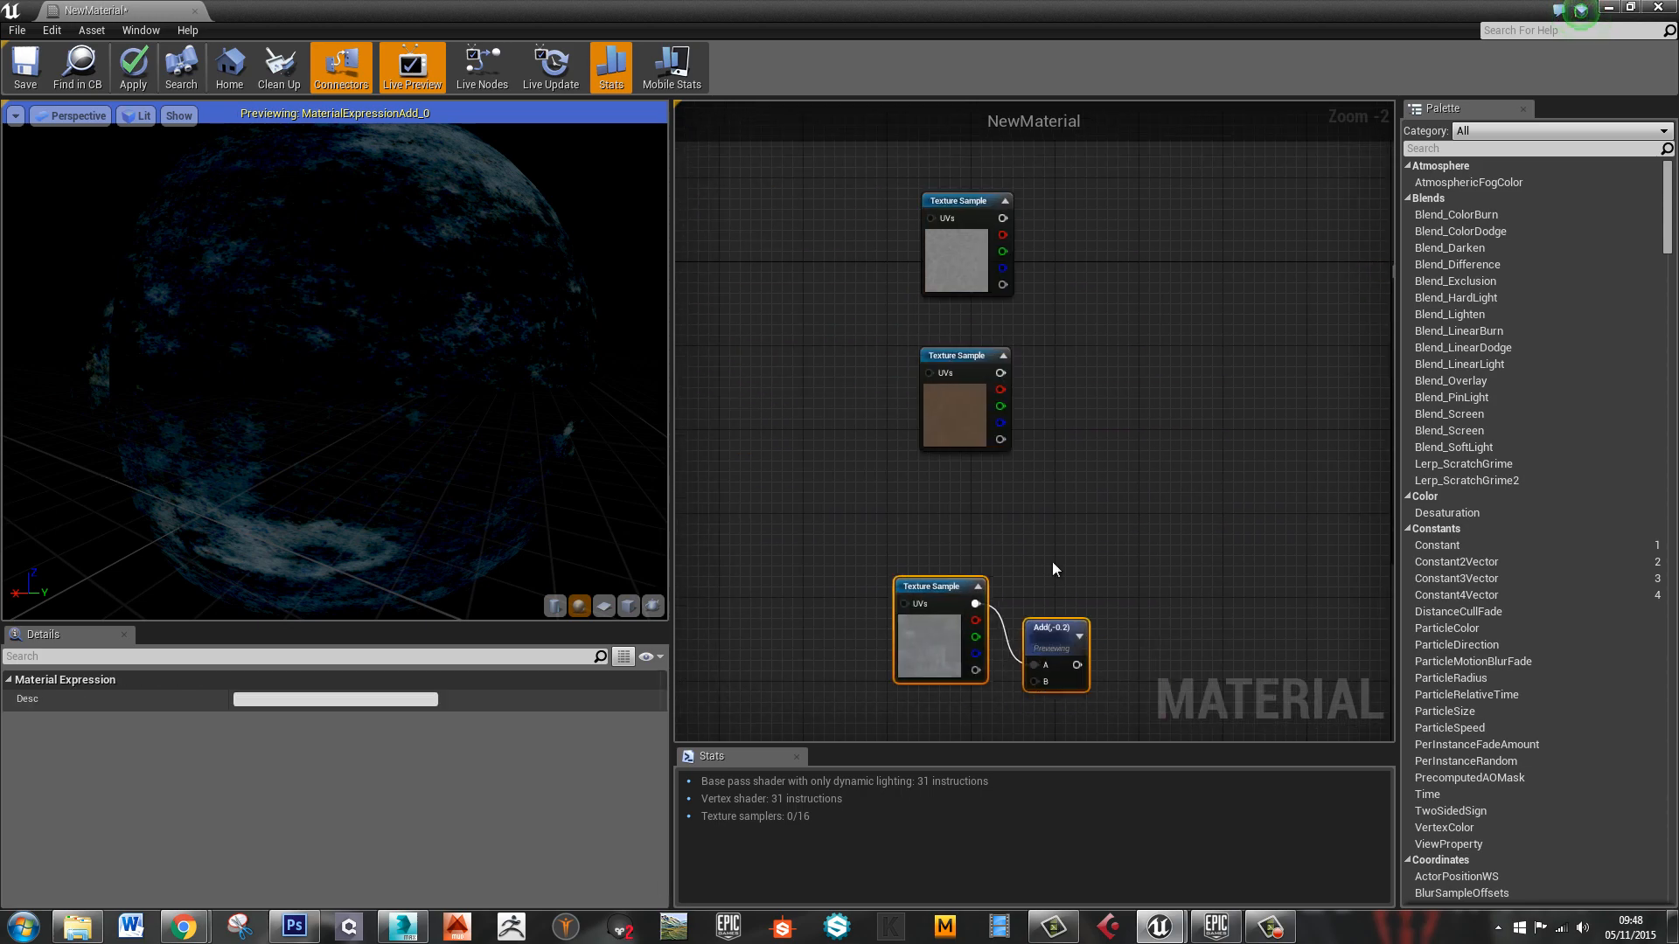
Add the Machine_masks2 texture from the rustyvid2 folder to the NewMaterial graph, and maximize the material editor window again
{"action": "scroll", "coordinate": [1083, 517], "scroll_direction": "down", "scroll_amount": 6}
{"action": "left_click_drag", "start_coordinate": [592, 9], "coordinate": [1086, 134]}
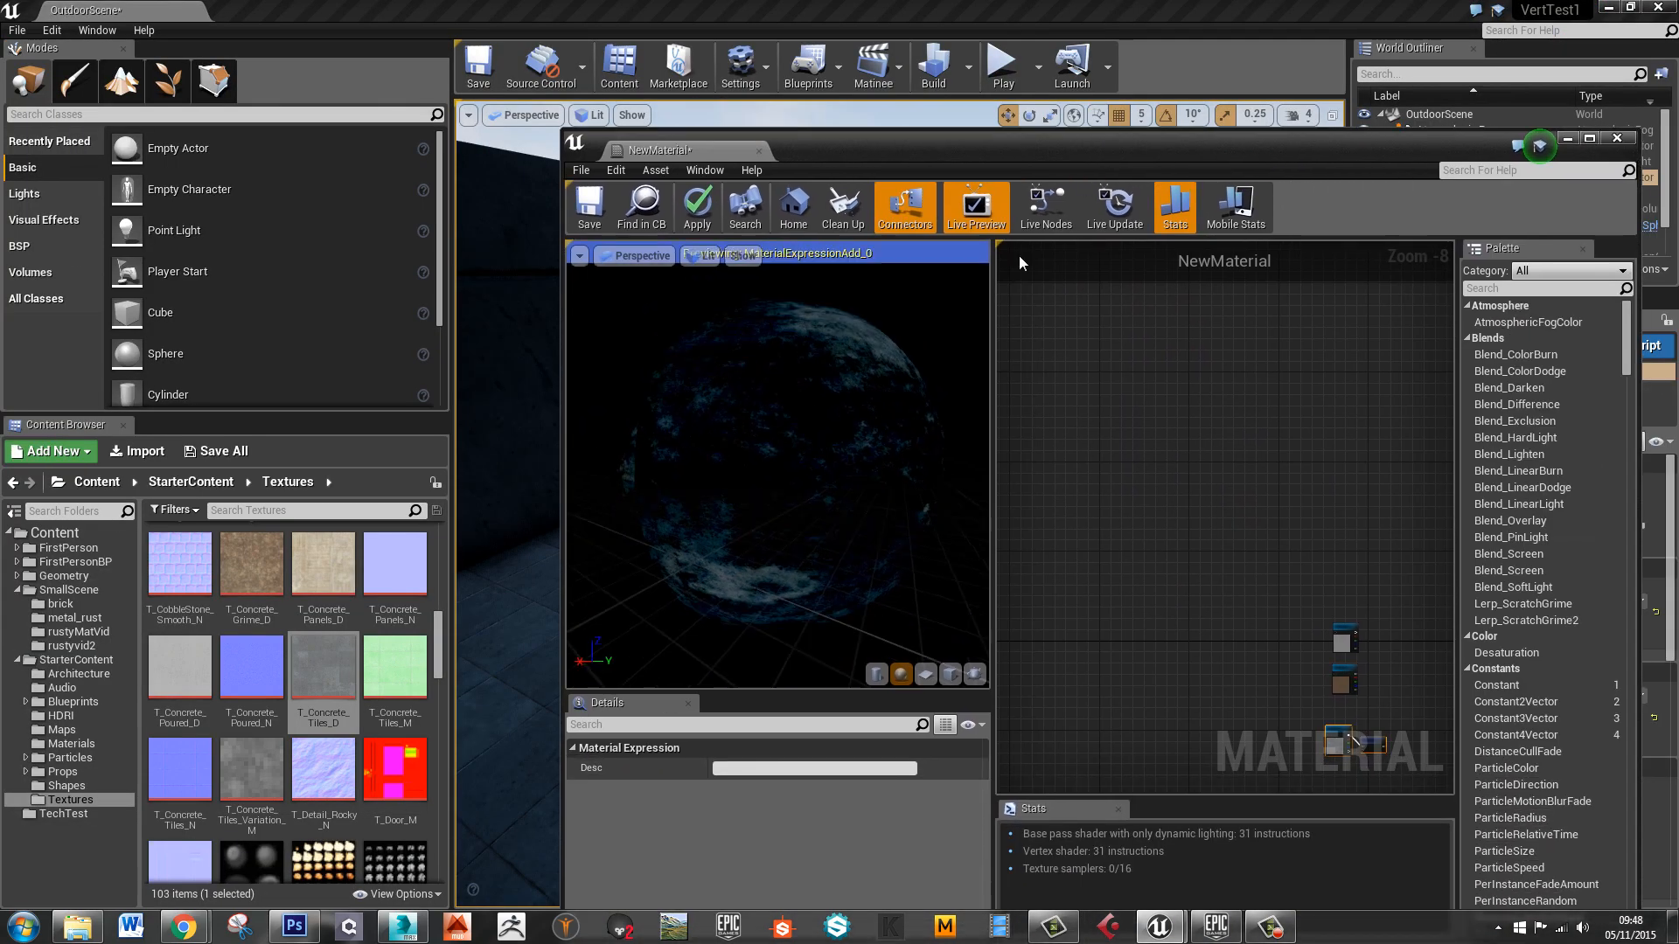
{"action": "left_click", "coordinate": [72, 646]}
{"action": "left_click", "coordinate": [208, 572]}
{"action": "left_click_drag", "start_coordinate": [221, 575], "coordinate": [1183, 496]}
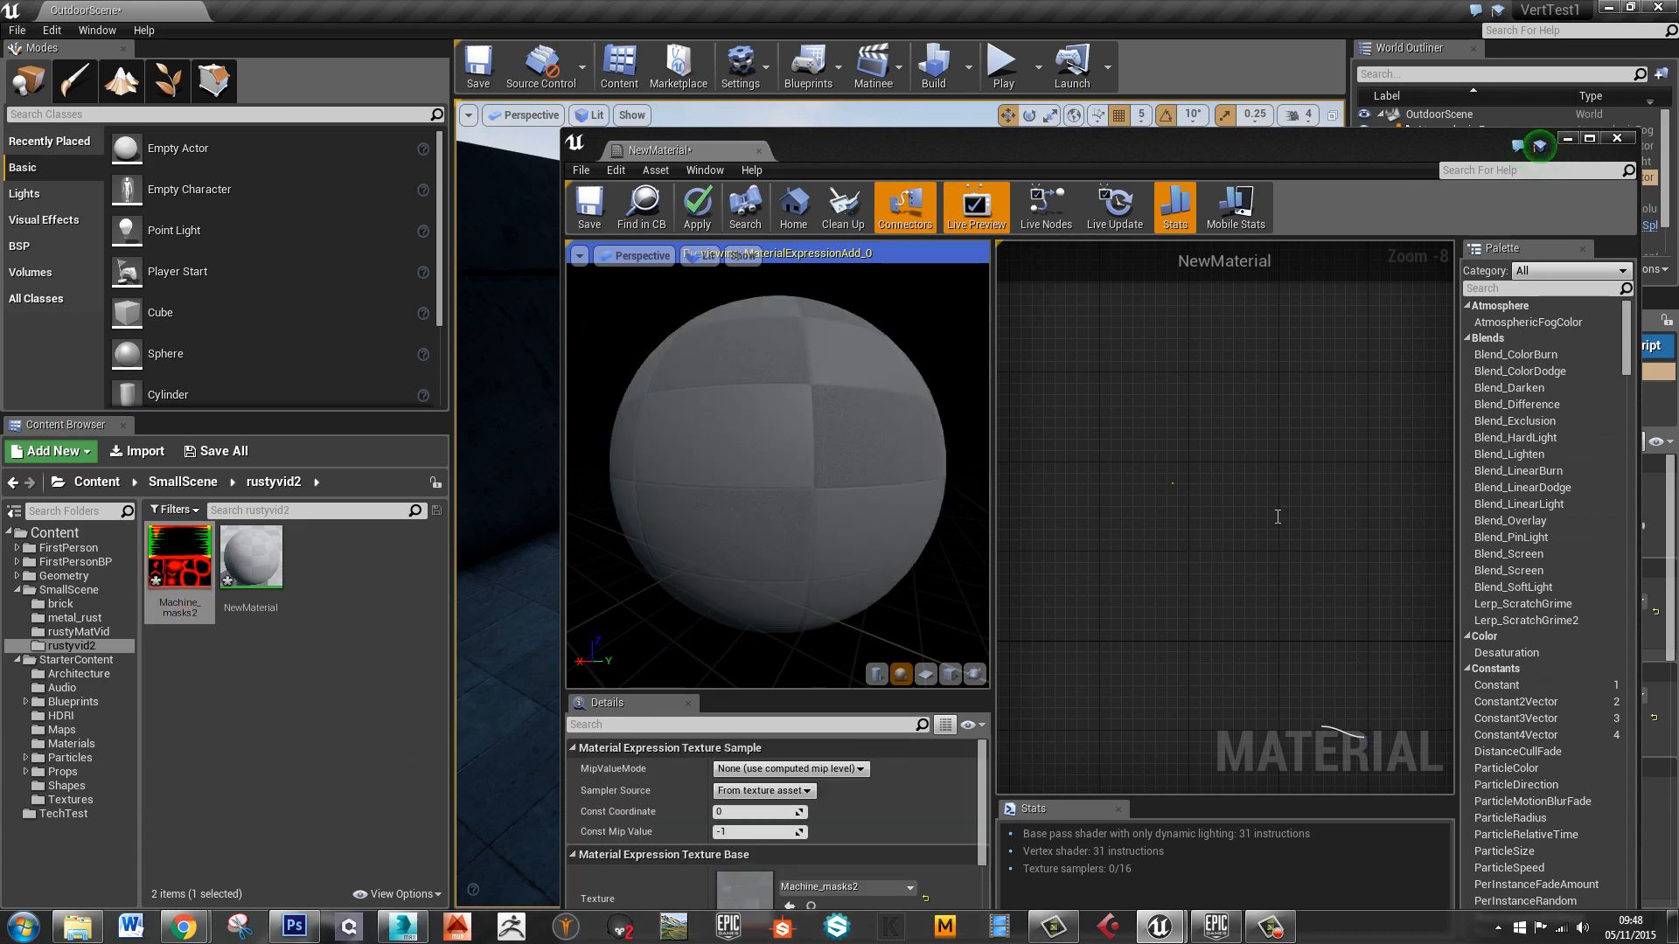
{"action": "double_click", "coordinate": [1331, 158]}
Place the Machine_masks2 sample above the other textures, and shift the metal, rust, concrete and Add nodes farther from the main node
{"action": "right_click_drag", "start_coordinate": [1005, 402], "coordinate": [890, 346]}
{"action": "scroll", "coordinate": [752, 321], "scroll_direction": "up", "scroll_amount": 2}
{"action": "left_click_drag", "start_coordinate": [824, 292], "coordinate": [960, 358]}
{"action": "right_click_drag", "start_coordinate": [1081, 562], "coordinate": [1057, 433]}
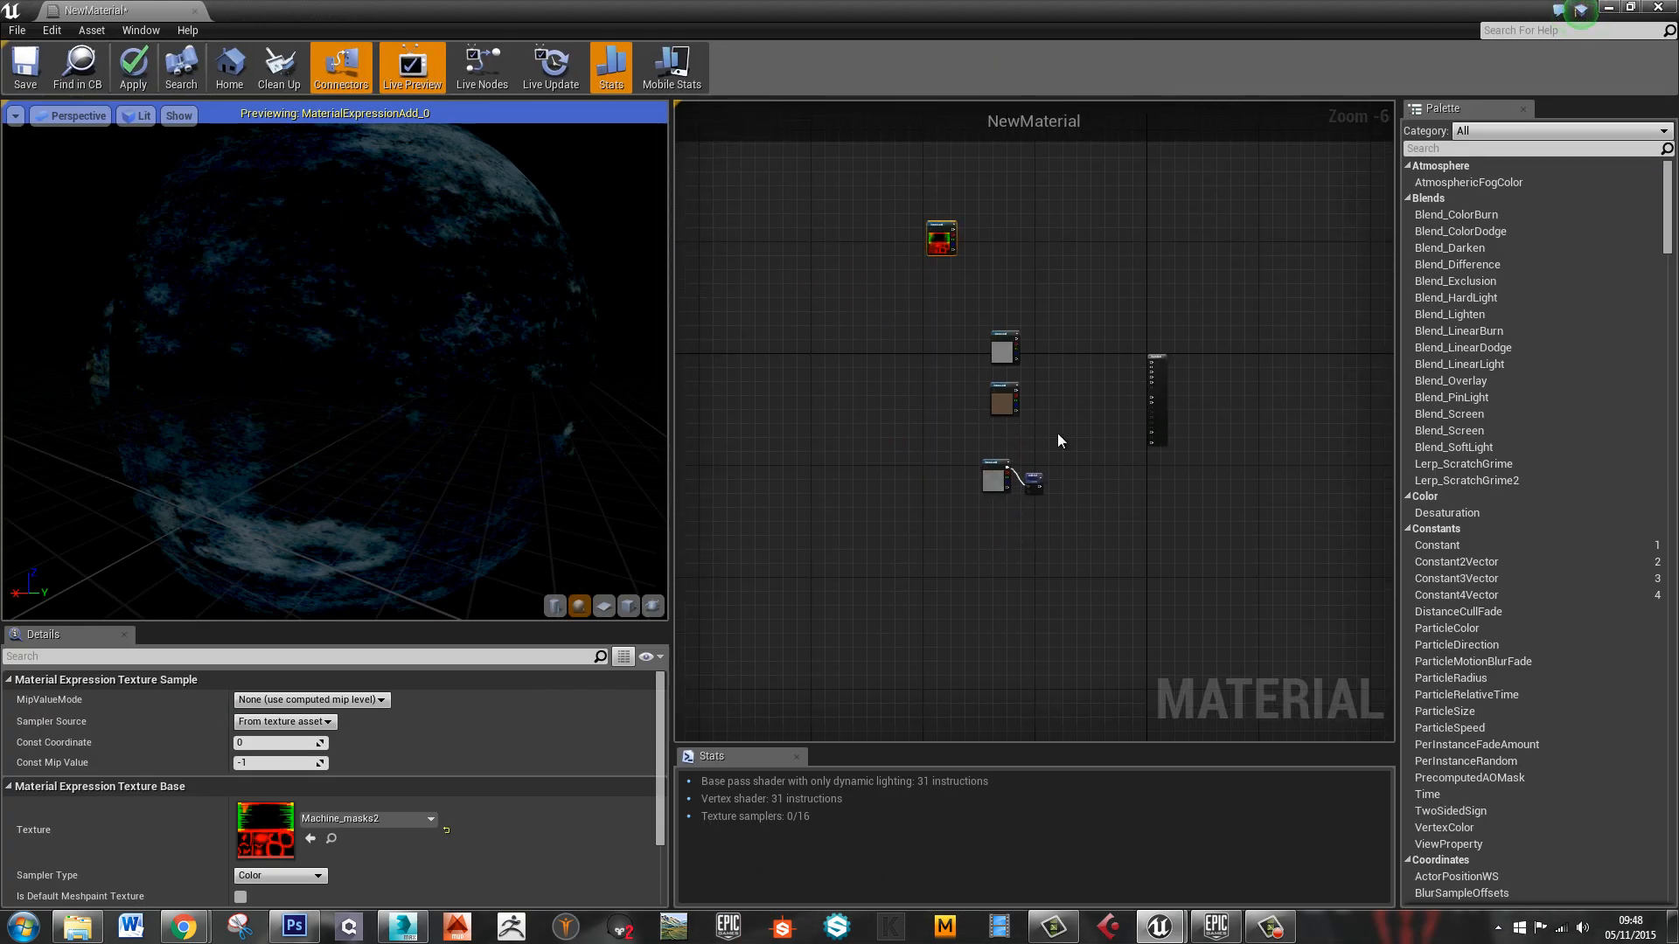
{"action": "left_click_drag", "start_coordinate": [1085, 612], "coordinate": [1089, 619]}
{"action": "left_click_drag", "start_coordinate": [992, 463], "coordinate": [858, 438]}
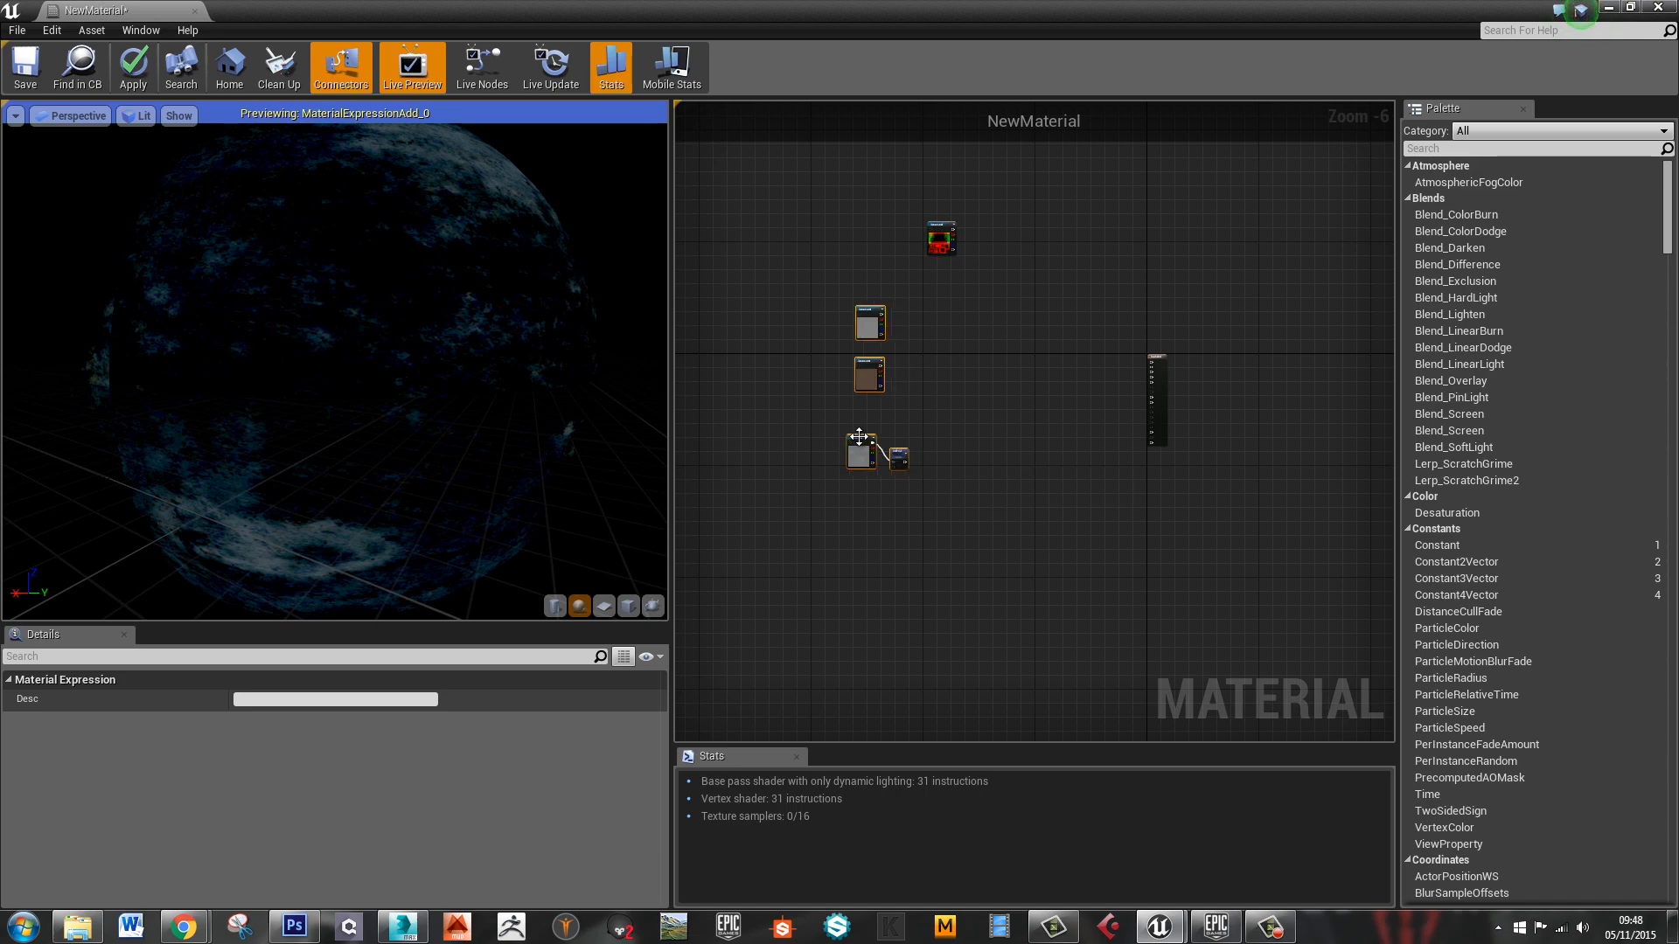
{"action": "right_click_drag", "start_coordinate": [1013, 344], "coordinate": [1084, 465]}
{"action": "scroll", "coordinate": [1060, 438], "scroll_direction": "up", "scroll_amount": 5}
{"action": "right_click_drag", "start_coordinate": [861, 220], "coordinate": [1024, 385]}
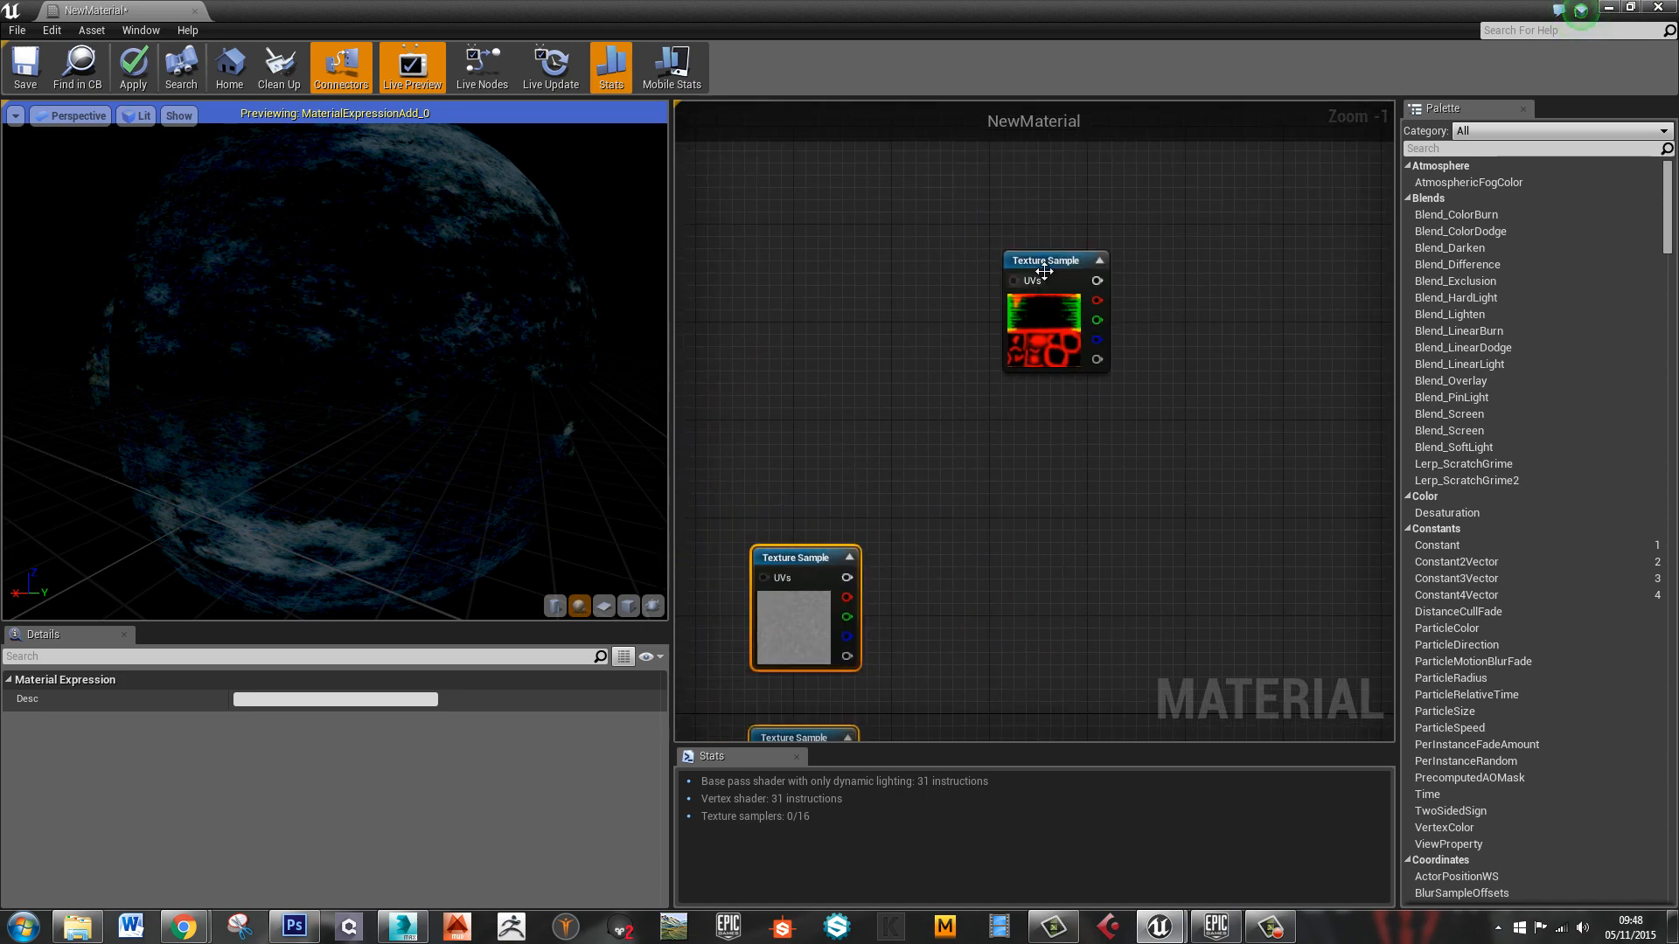
{"action": "left_click_drag", "start_coordinate": [1044, 272], "coordinate": [846, 319]}
Add two Lerp nodes and connect the red channel of the Machine_masks2 sample to the first Lerp's Alpha
{"action": "left_click", "coordinate": [1035, 574]}
{"action": "right_click_drag", "start_coordinate": [954, 560], "coordinate": [1018, 405]}
{"action": "left_click", "coordinate": [1109, 383]}
{"action": "left_click", "coordinate": [1310, 531]}
{"action": "left_click_drag", "start_coordinate": [931, 217], "coordinate": [1102, 533]}
Connect T_Metal_Steel_D to the first Lerp's A and T_Metal_Rust_D to its B, and tidy the texture samples' positions
{"action": "left_click_drag", "start_coordinate": [877, 446], "coordinate": [1040, 511]}
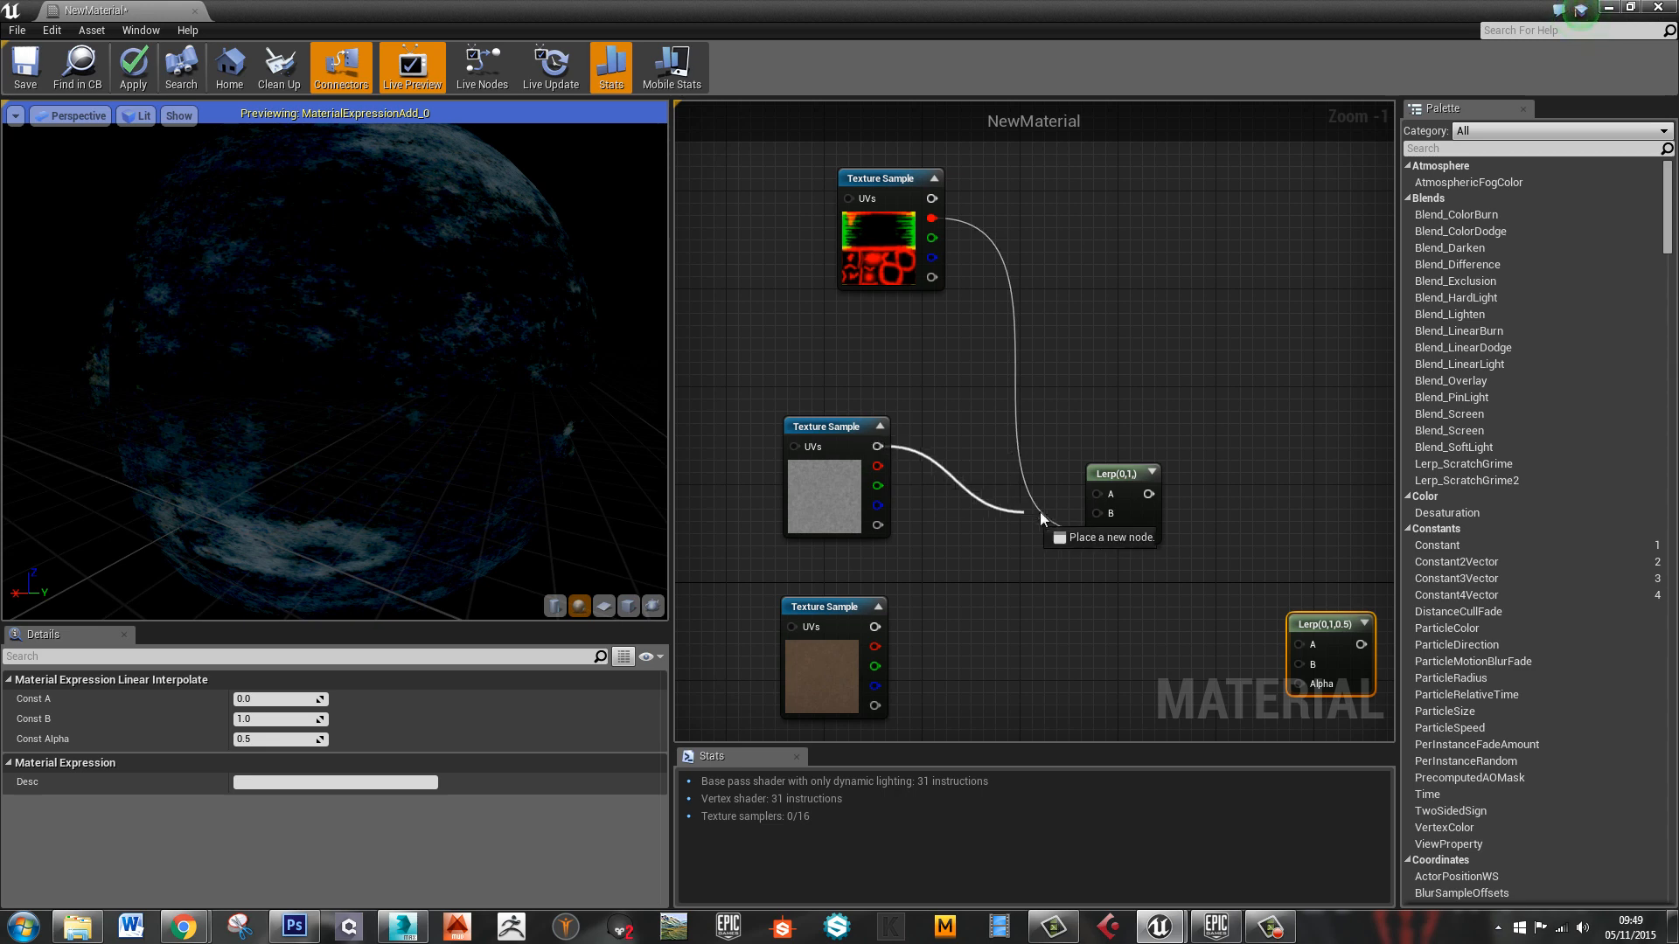
{"action": "left_click_drag", "start_coordinate": [1020, 572], "coordinate": [1100, 495]}
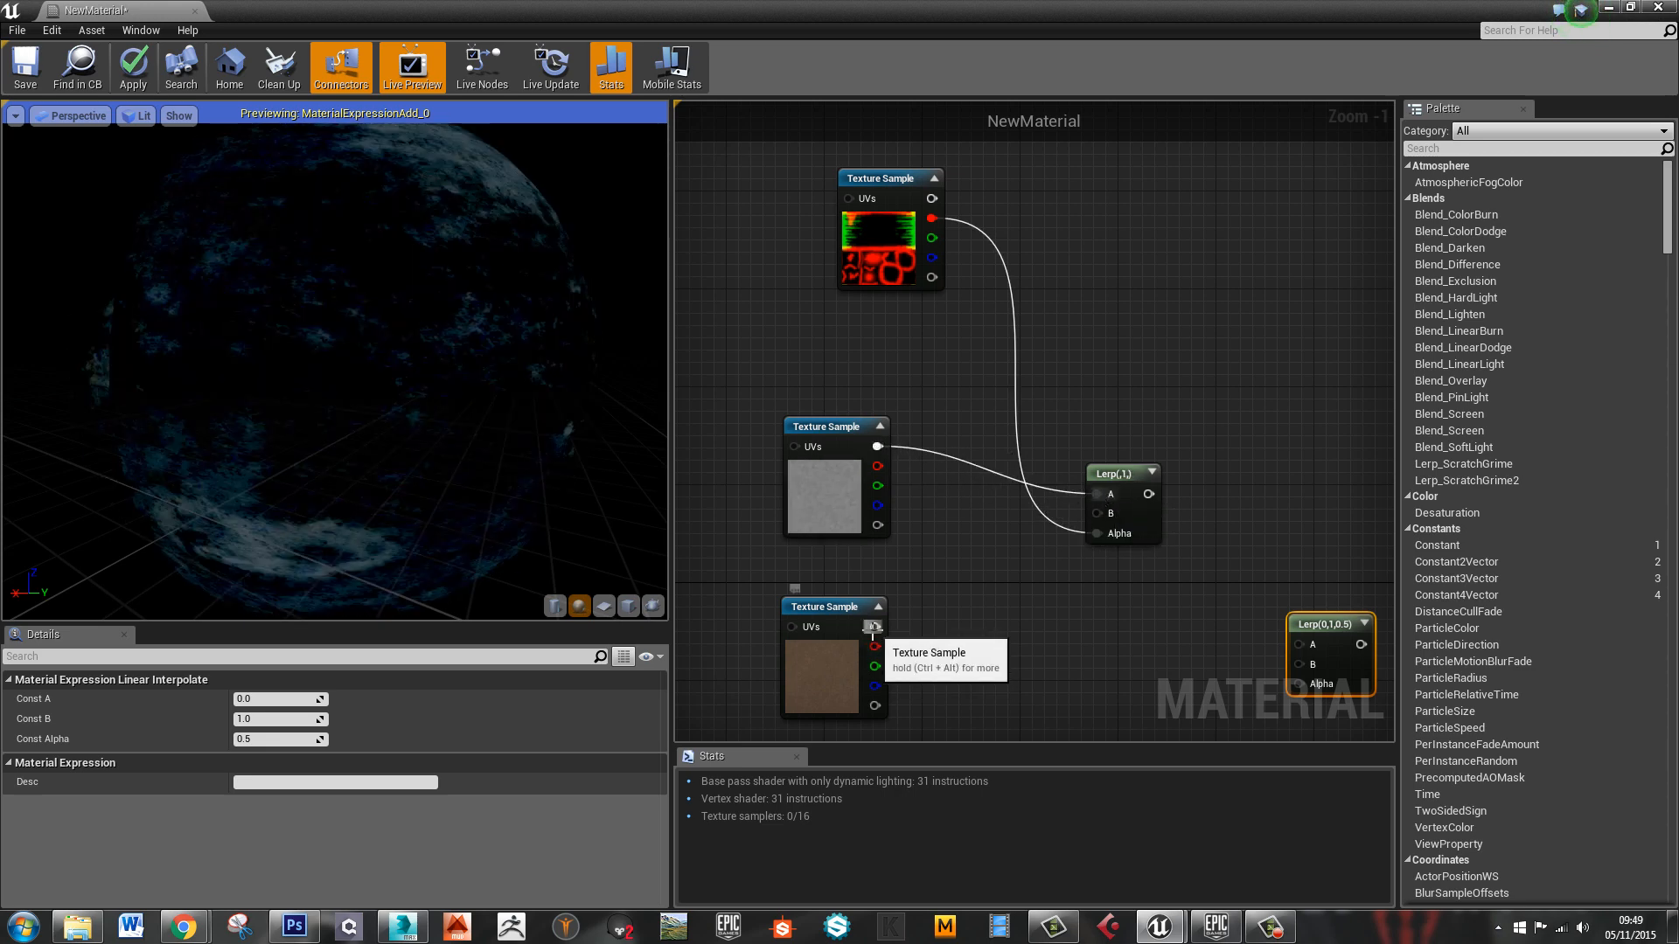
{"action": "left_click_drag", "start_coordinate": [877, 183], "coordinate": [835, 208]}
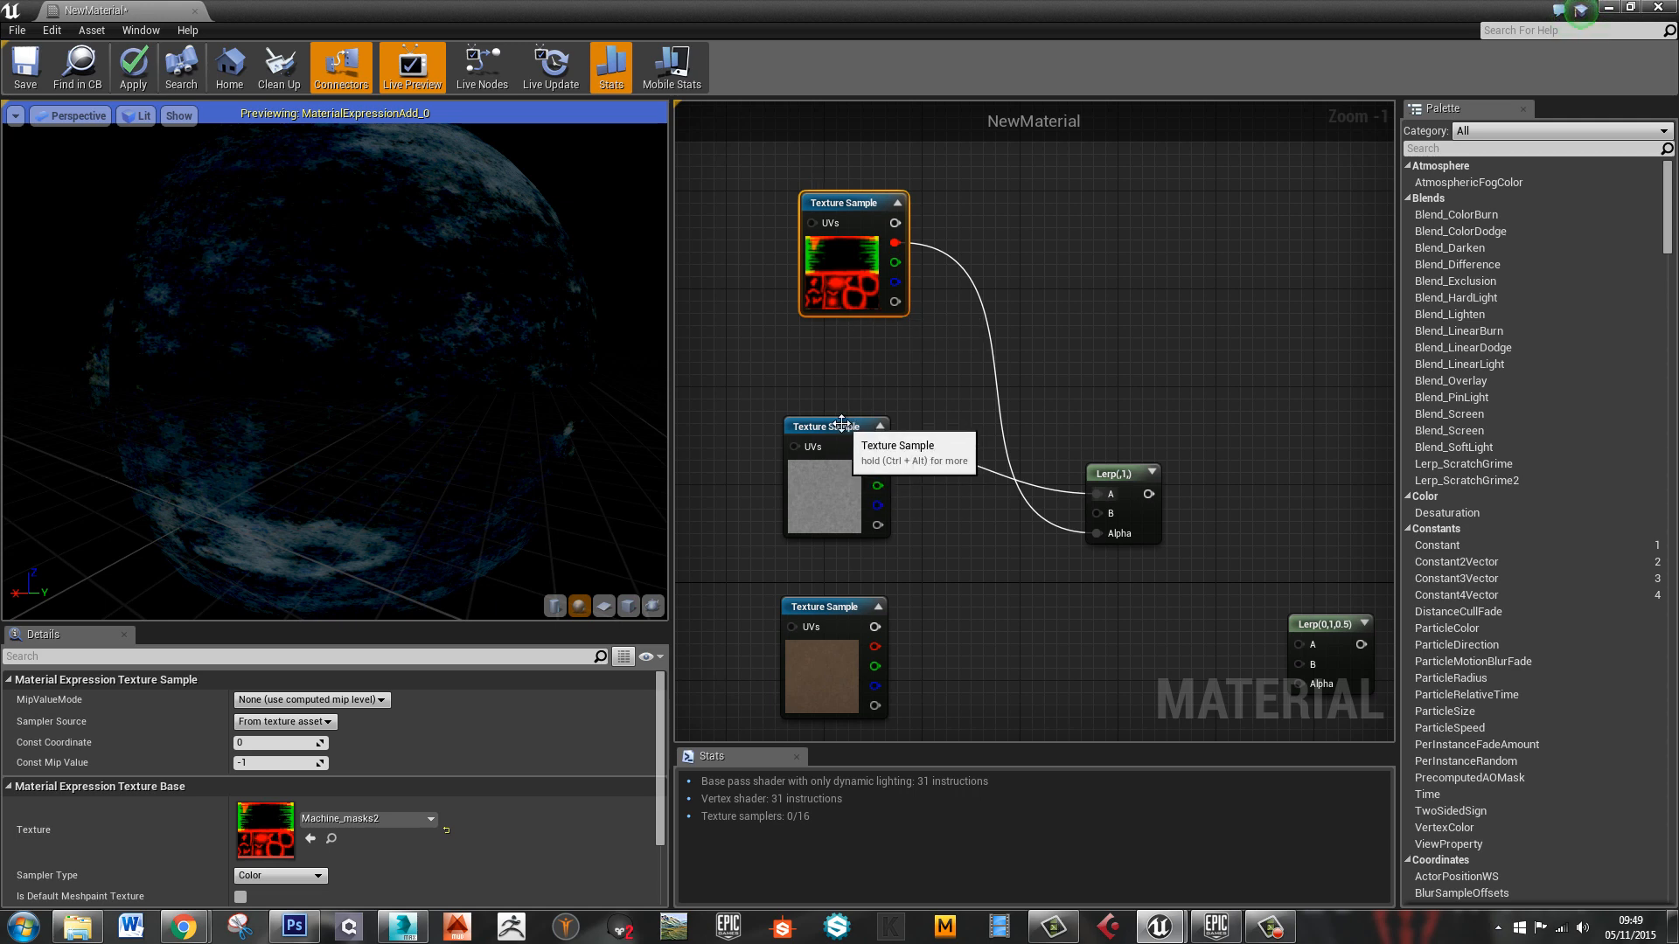
{"action": "left_click_drag", "start_coordinate": [841, 425], "coordinate": [859, 409]}
{"action": "left_click_drag", "start_coordinate": [875, 629], "coordinate": [977, 594]}
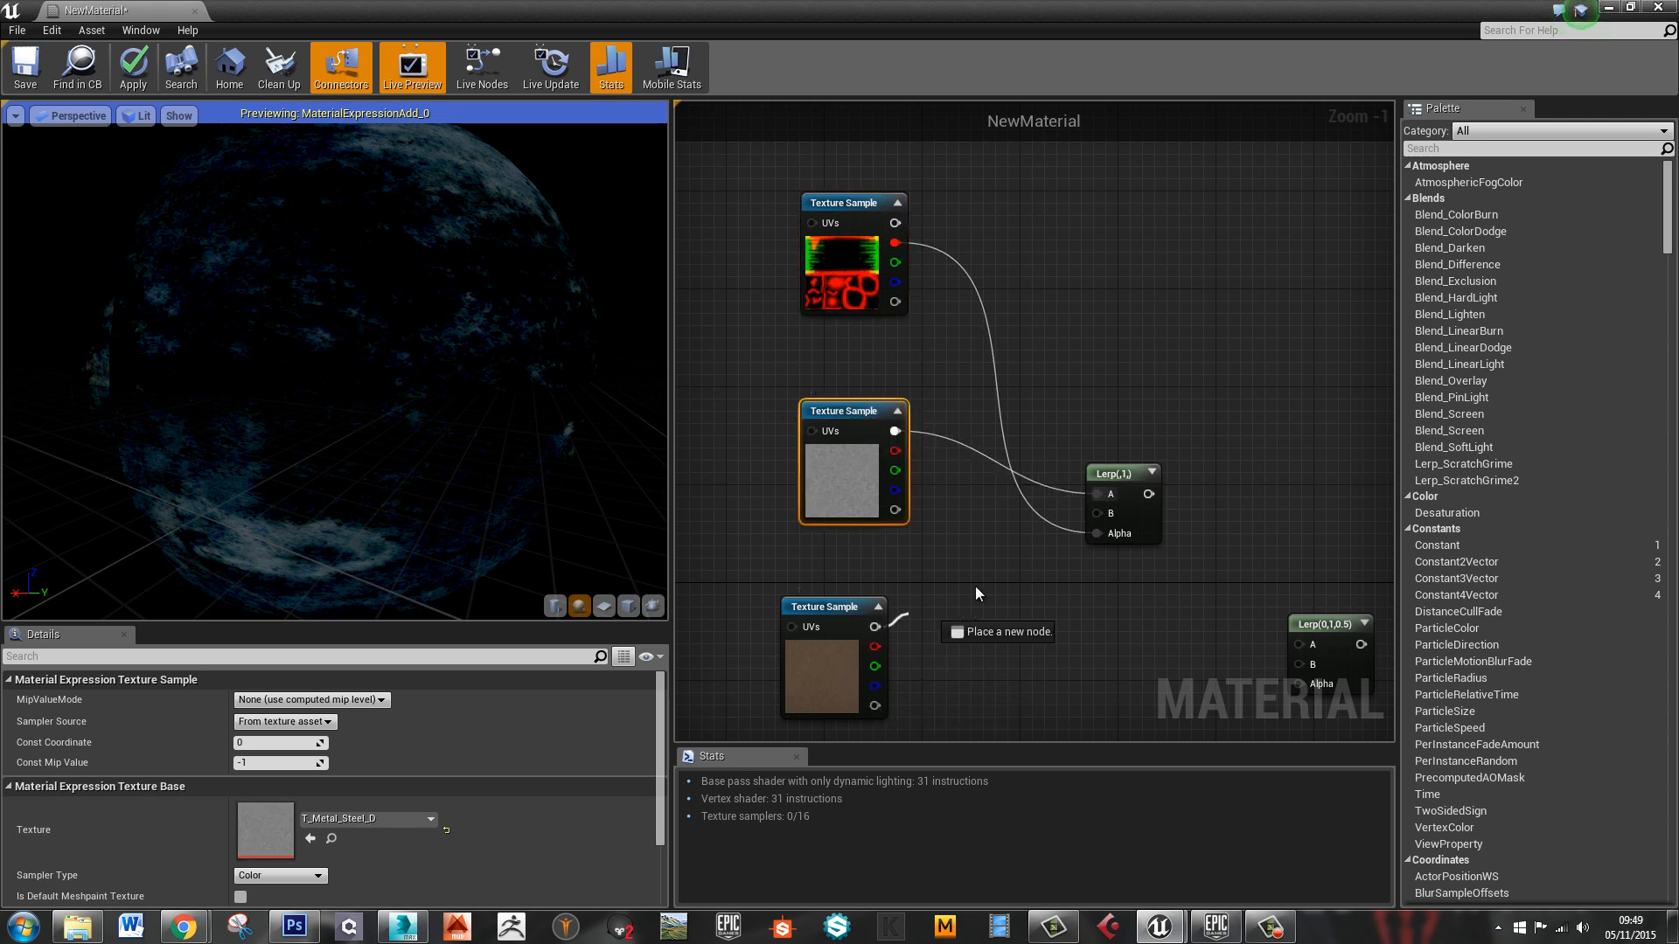
{"action": "left_click_drag", "start_coordinate": [1098, 510], "coordinate": [1099, 514]}
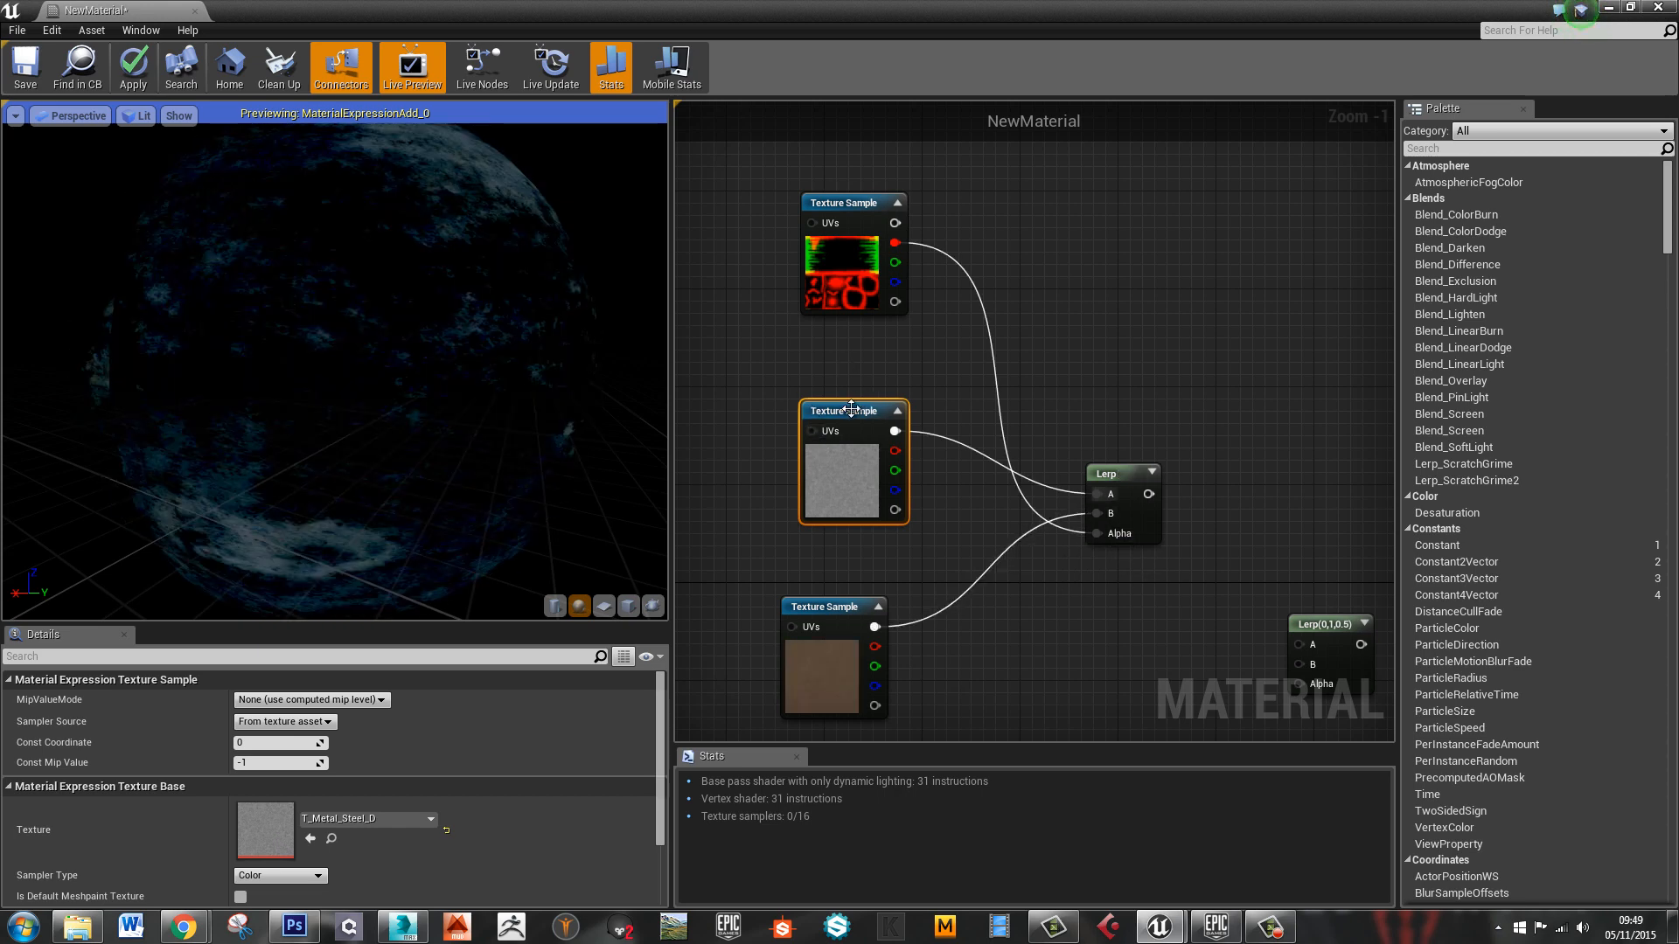
{"action": "left_click_drag", "start_coordinate": [851, 408], "coordinate": [876, 408]}
{"action": "left_click_drag", "start_coordinate": [859, 607], "coordinate": [902, 583]}
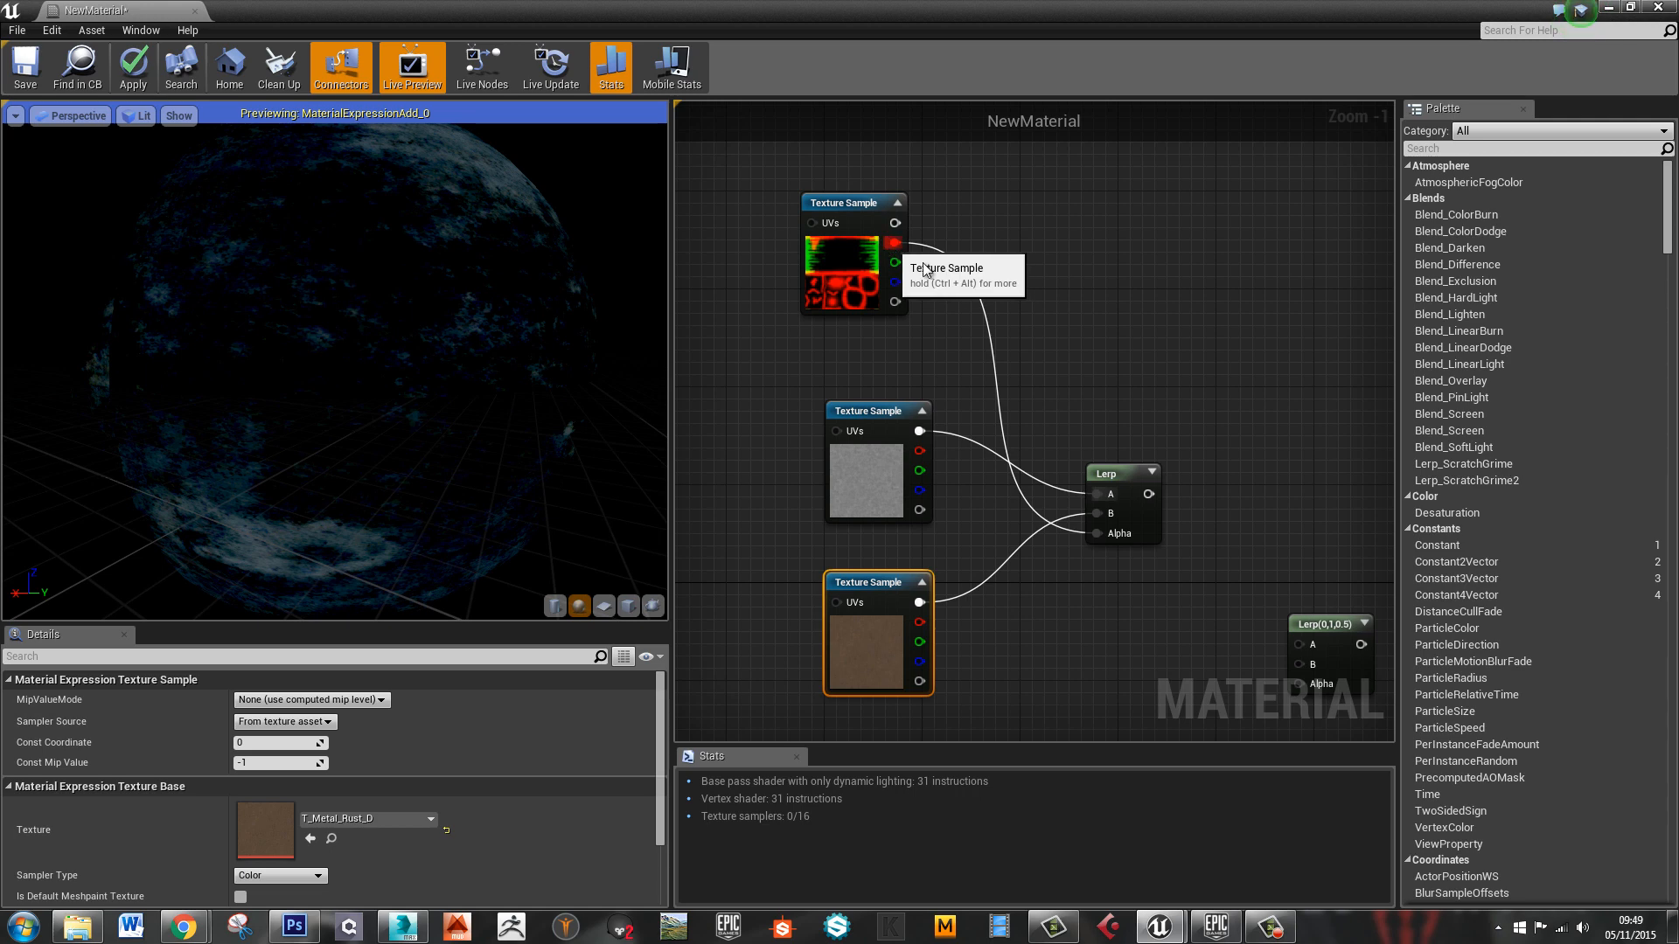
Preview the first Lerp node on a plane and examine the rust and steel blend up close
{"action": "right_click", "coordinate": [1103, 475]}
{"action": "left_click", "coordinate": [1162, 485]}
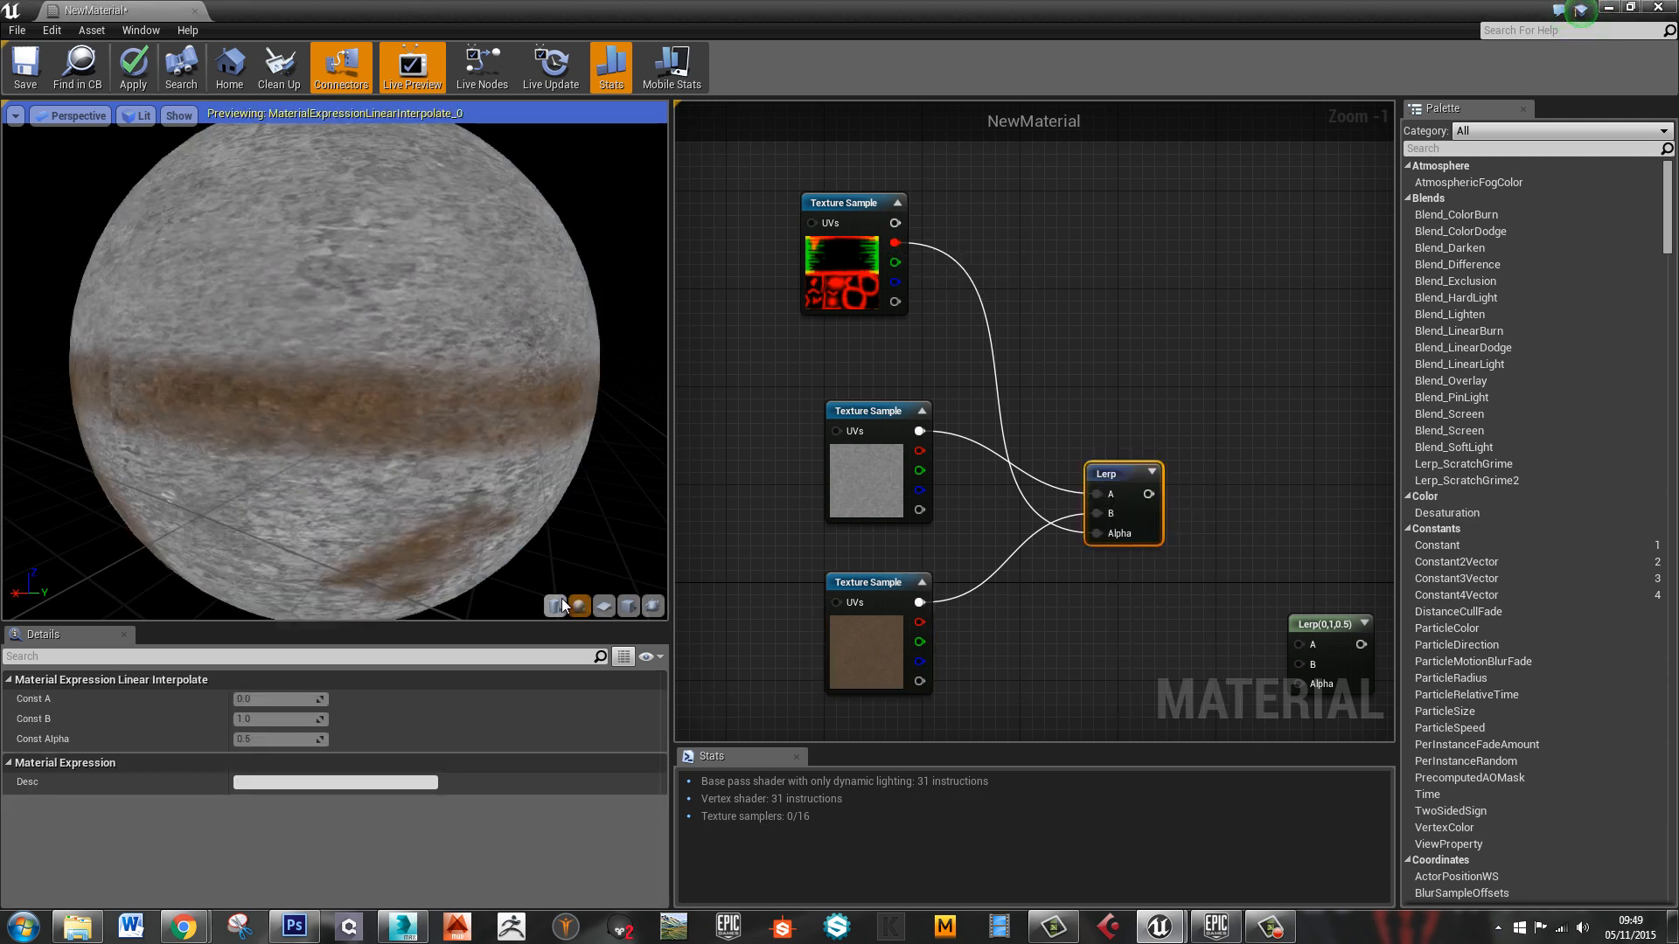
{"action": "left_click", "coordinate": [604, 606]}
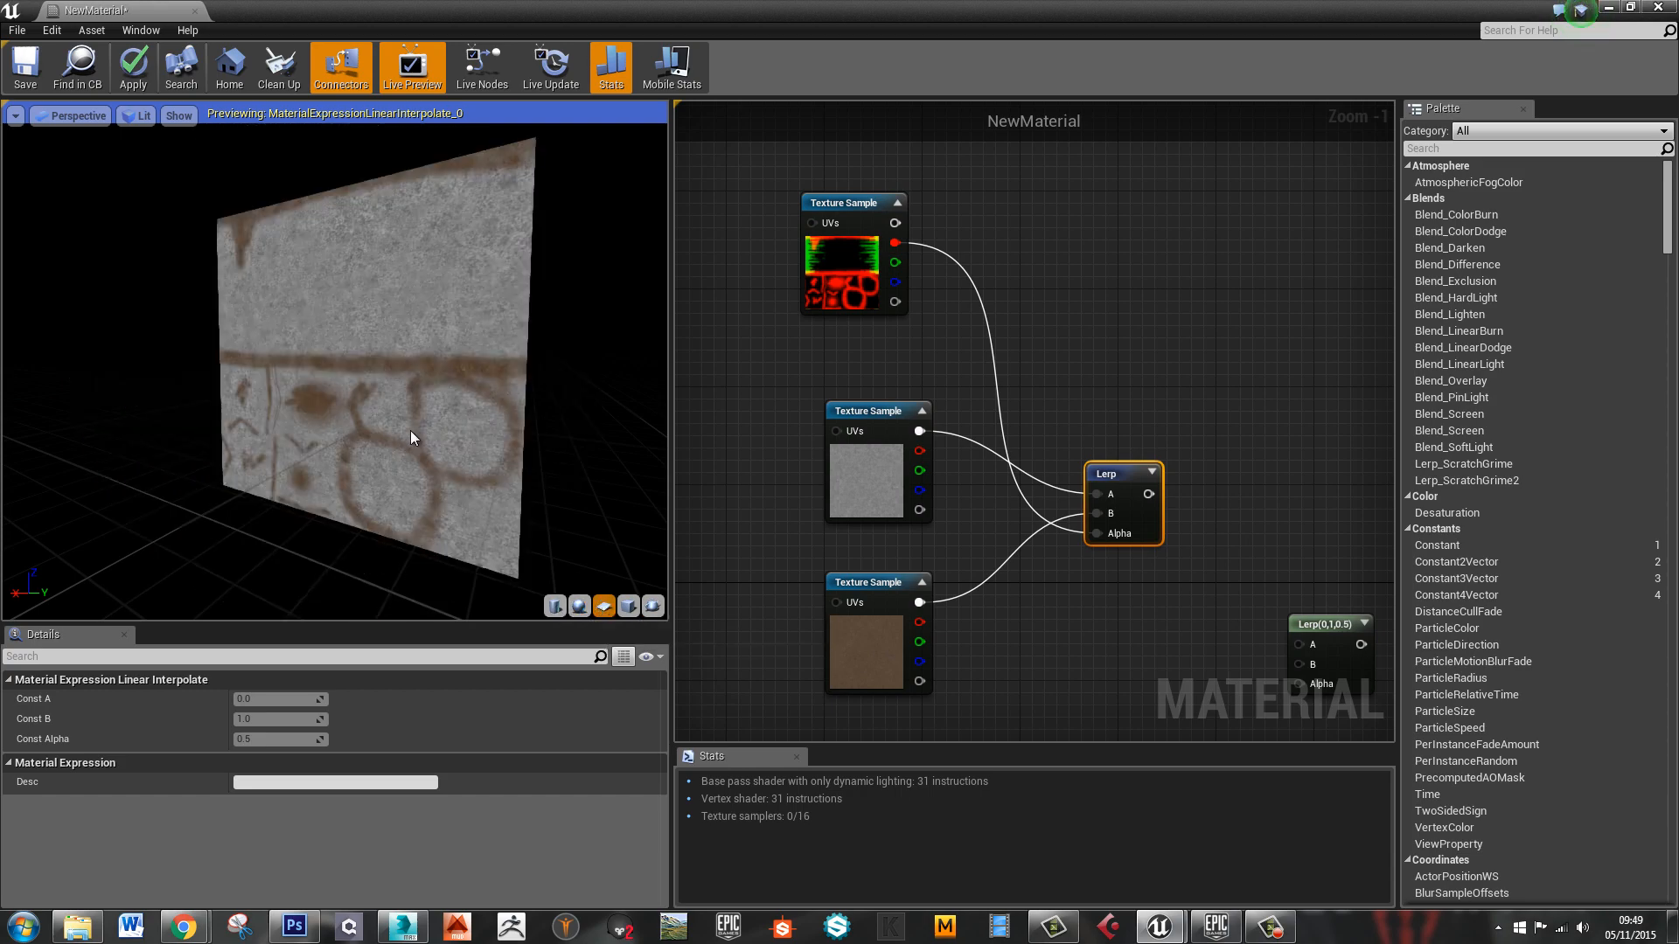
{"action": "left_click_drag", "start_coordinate": [411, 431], "coordinate": [471, 418]}
{"action": "scroll", "coordinate": [329, 395], "scroll_direction": "up", "scroll_amount": 5}
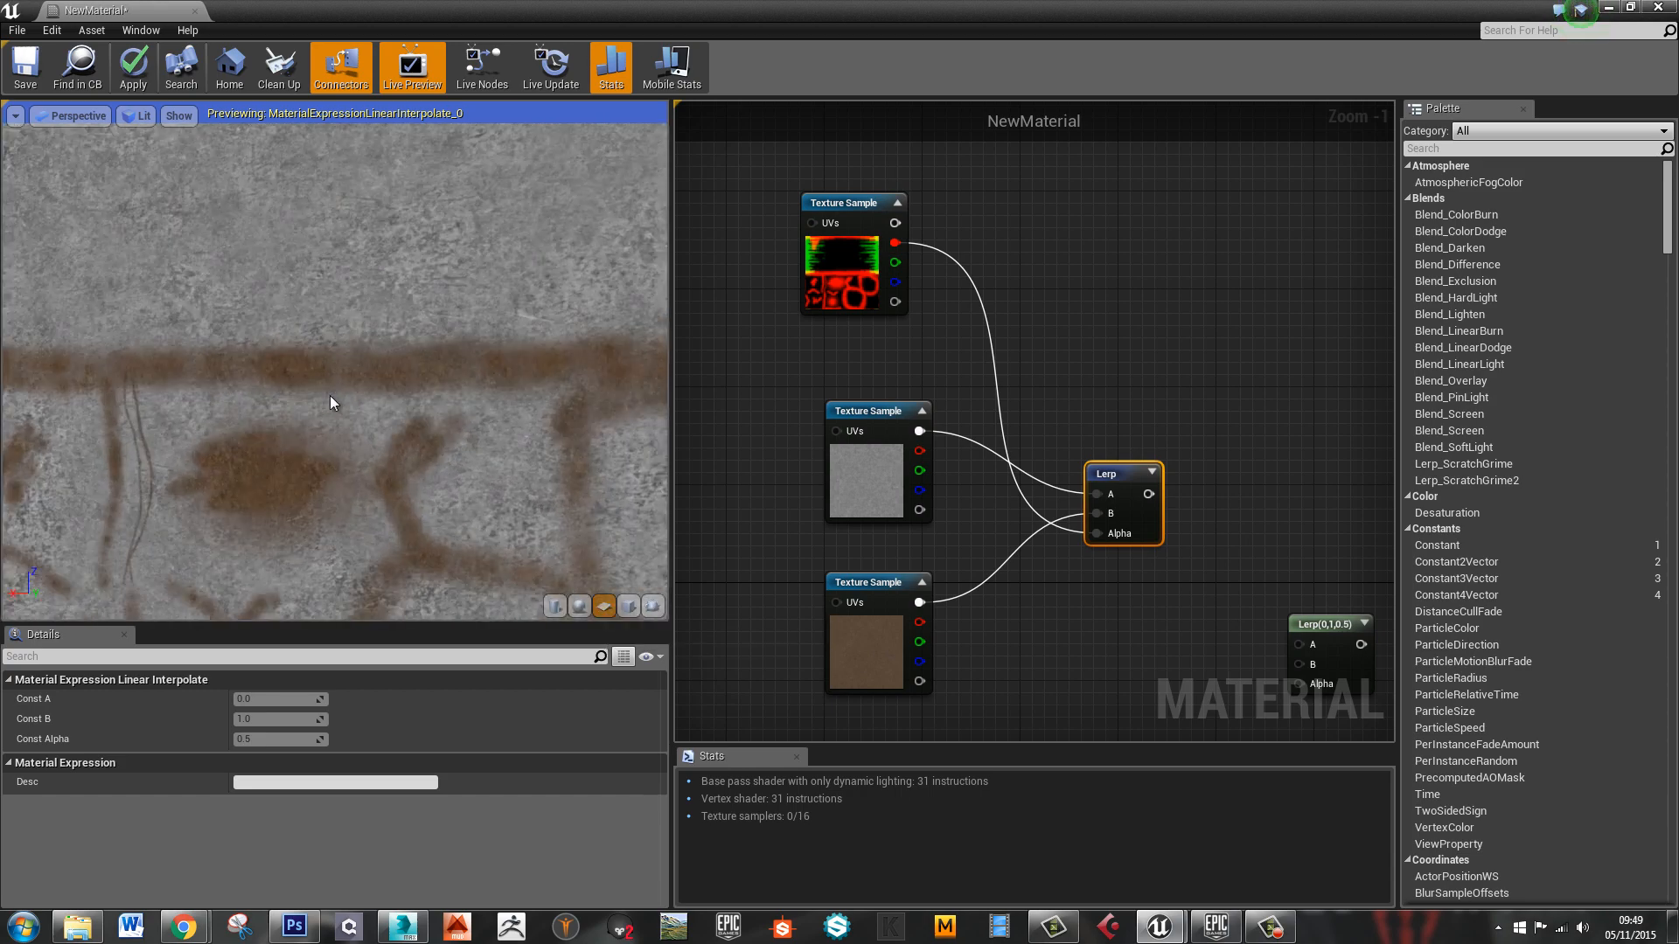
{"action": "scroll", "coordinate": [329, 396], "scroll_direction": "up", "scroll_amount": 3}
{"action": "scroll", "coordinate": [328, 380], "scroll_direction": "down", "scroll_amount": 4}
{"action": "scroll", "coordinate": [332, 453], "scroll_direction": "down", "scroll_amount": 5}
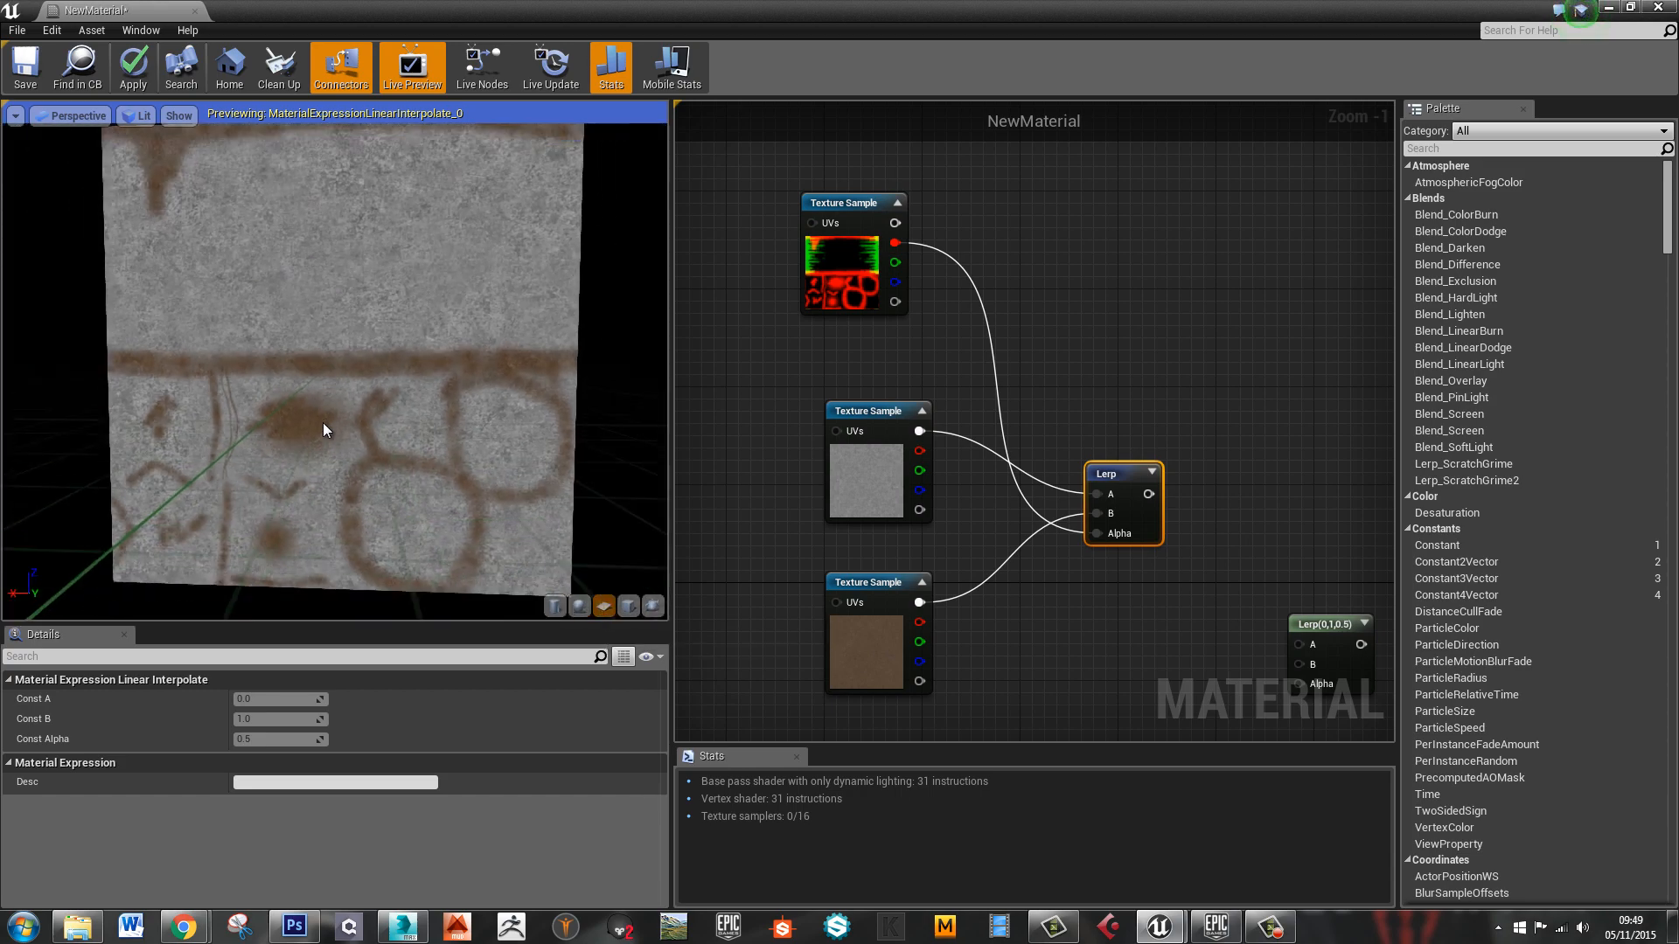
{"action": "left_click_drag", "start_coordinate": [322, 422], "coordinate": [350, 422]}
Reposition the second Lerp node and move the concrete sample with its Add node up beneath the rust sample
{"action": "right_click_drag", "start_coordinate": [1215, 660], "coordinate": [1060, 525]}
{"action": "left_click_drag", "start_coordinate": [1175, 485], "coordinate": [1200, 453]}
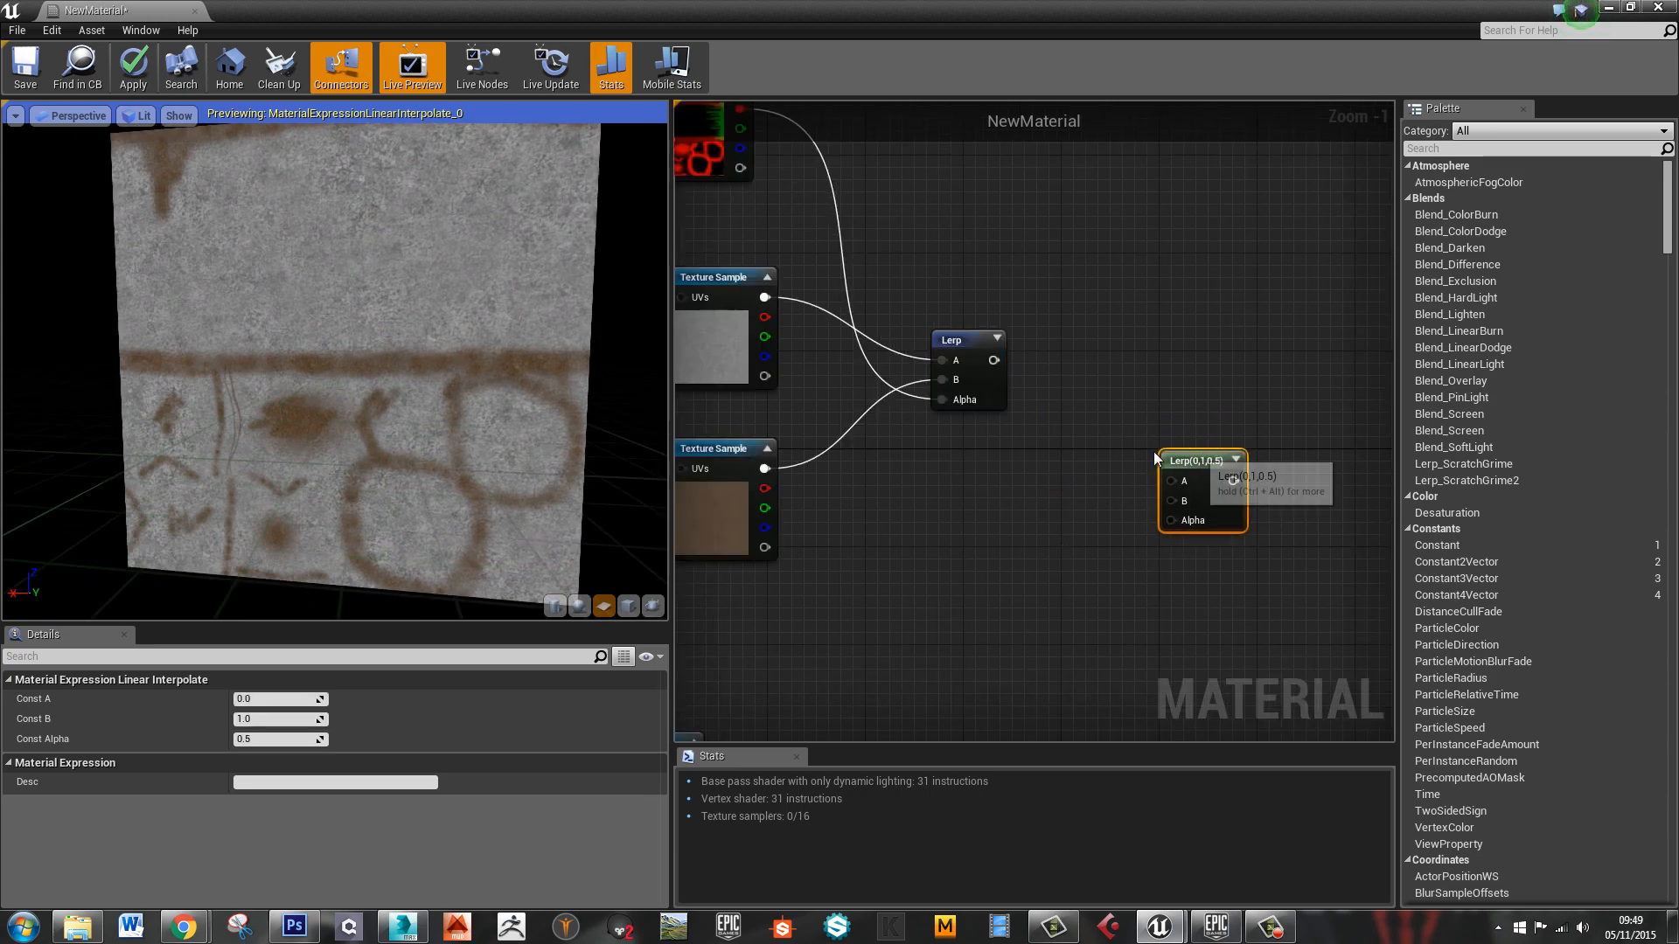
{"action": "scroll", "coordinate": [1032, 529], "scroll_direction": "down", "scroll_amount": 3}
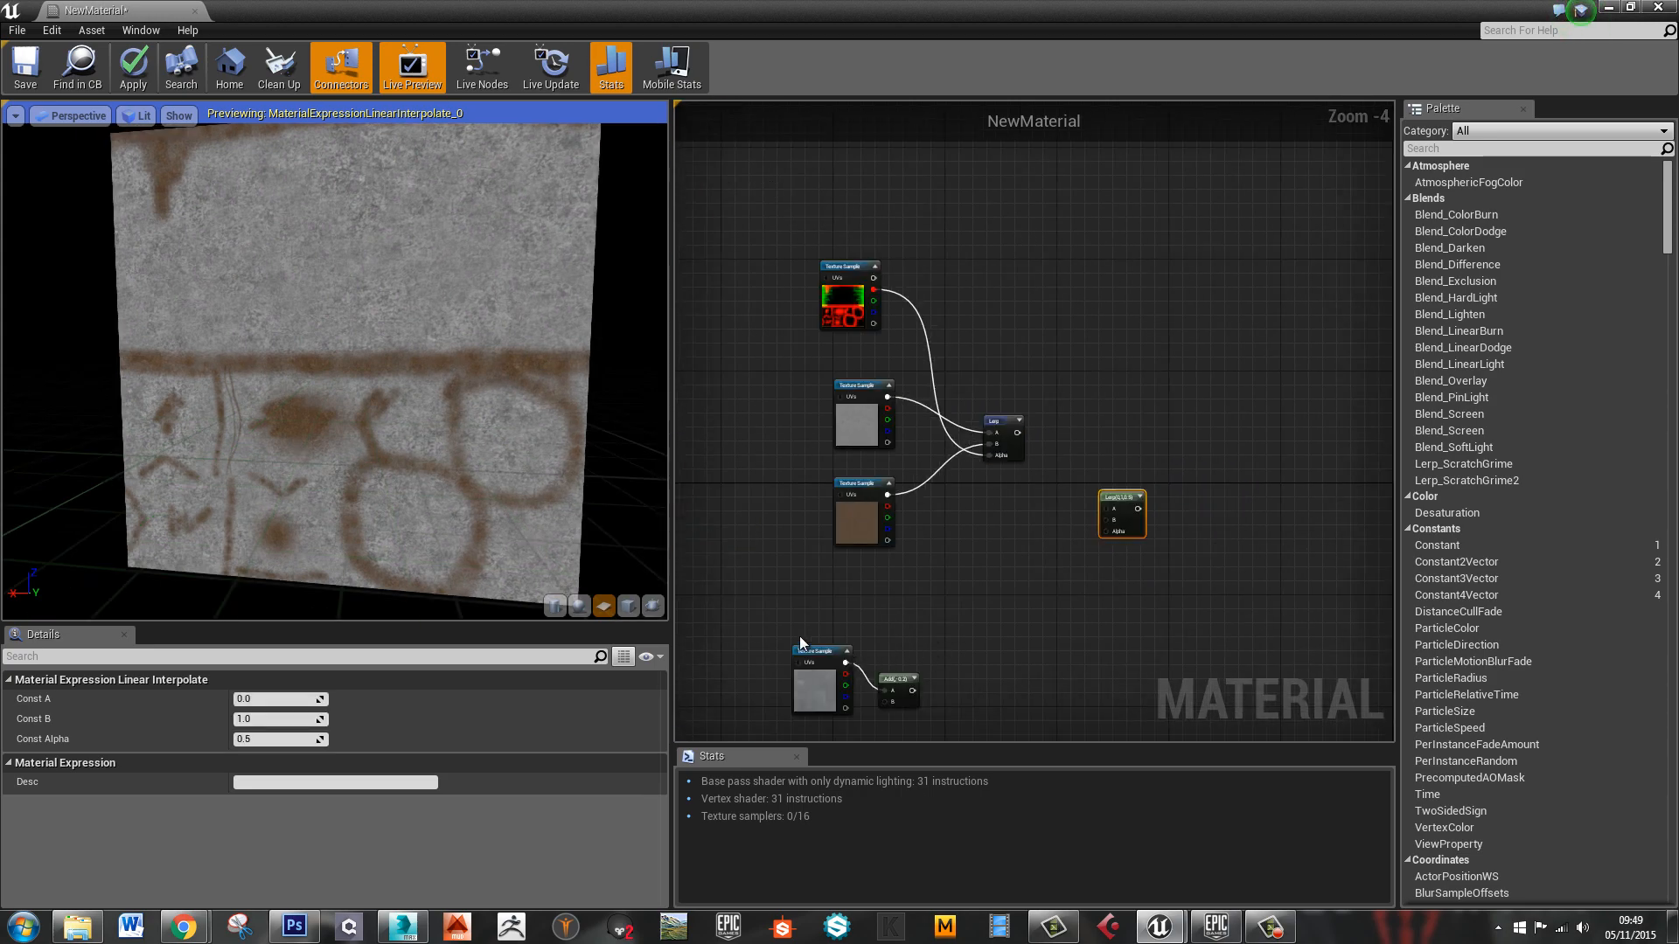
{"action": "left_click_drag", "start_coordinate": [799, 637], "coordinate": [908, 726]}
{"action": "left_click_drag", "start_coordinate": [897, 668], "coordinate": [890, 580]}
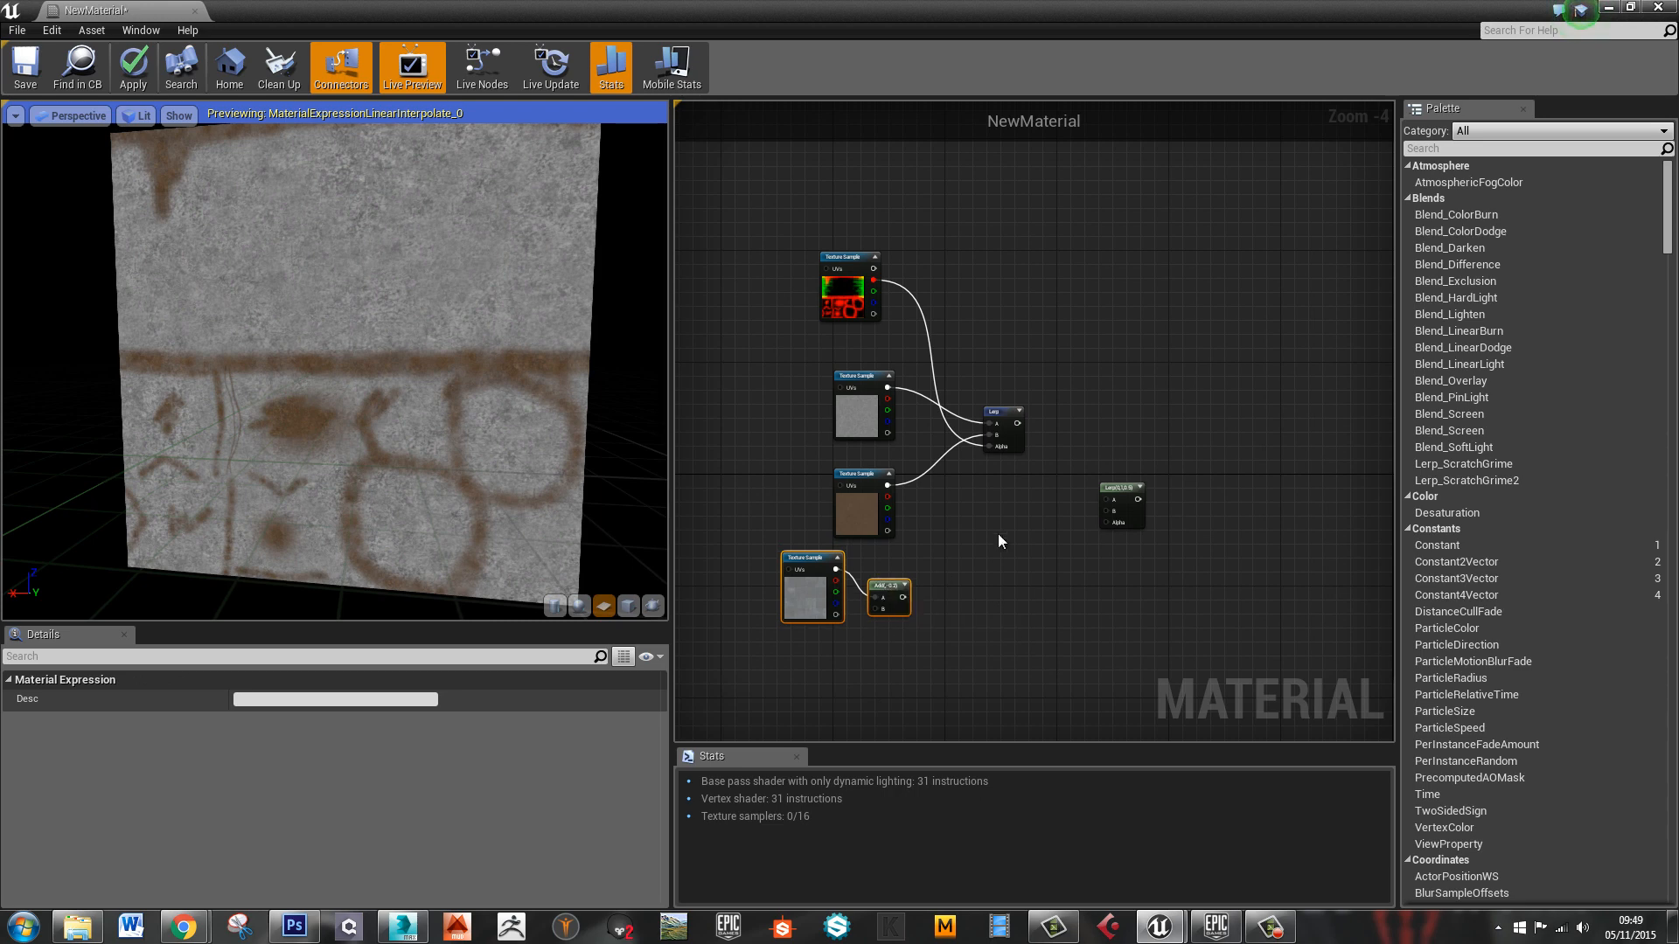
{"action": "left_click", "coordinate": [998, 533]}
Connect the first Lerp to the second Lerp's A, the Add node to B, and the mask's green channel to Alpha
{"action": "left_click_drag", "start_coordinate": [1017, 423], "coordinate": [1108, 507]}
{"action": "left_click_drag", "start_coordinate": [903, 597], "coordinate": [1102, 512]}
{"action": "left_click_drag", "start_coordinate": [874, 291], "coordinate": [877, 297]}
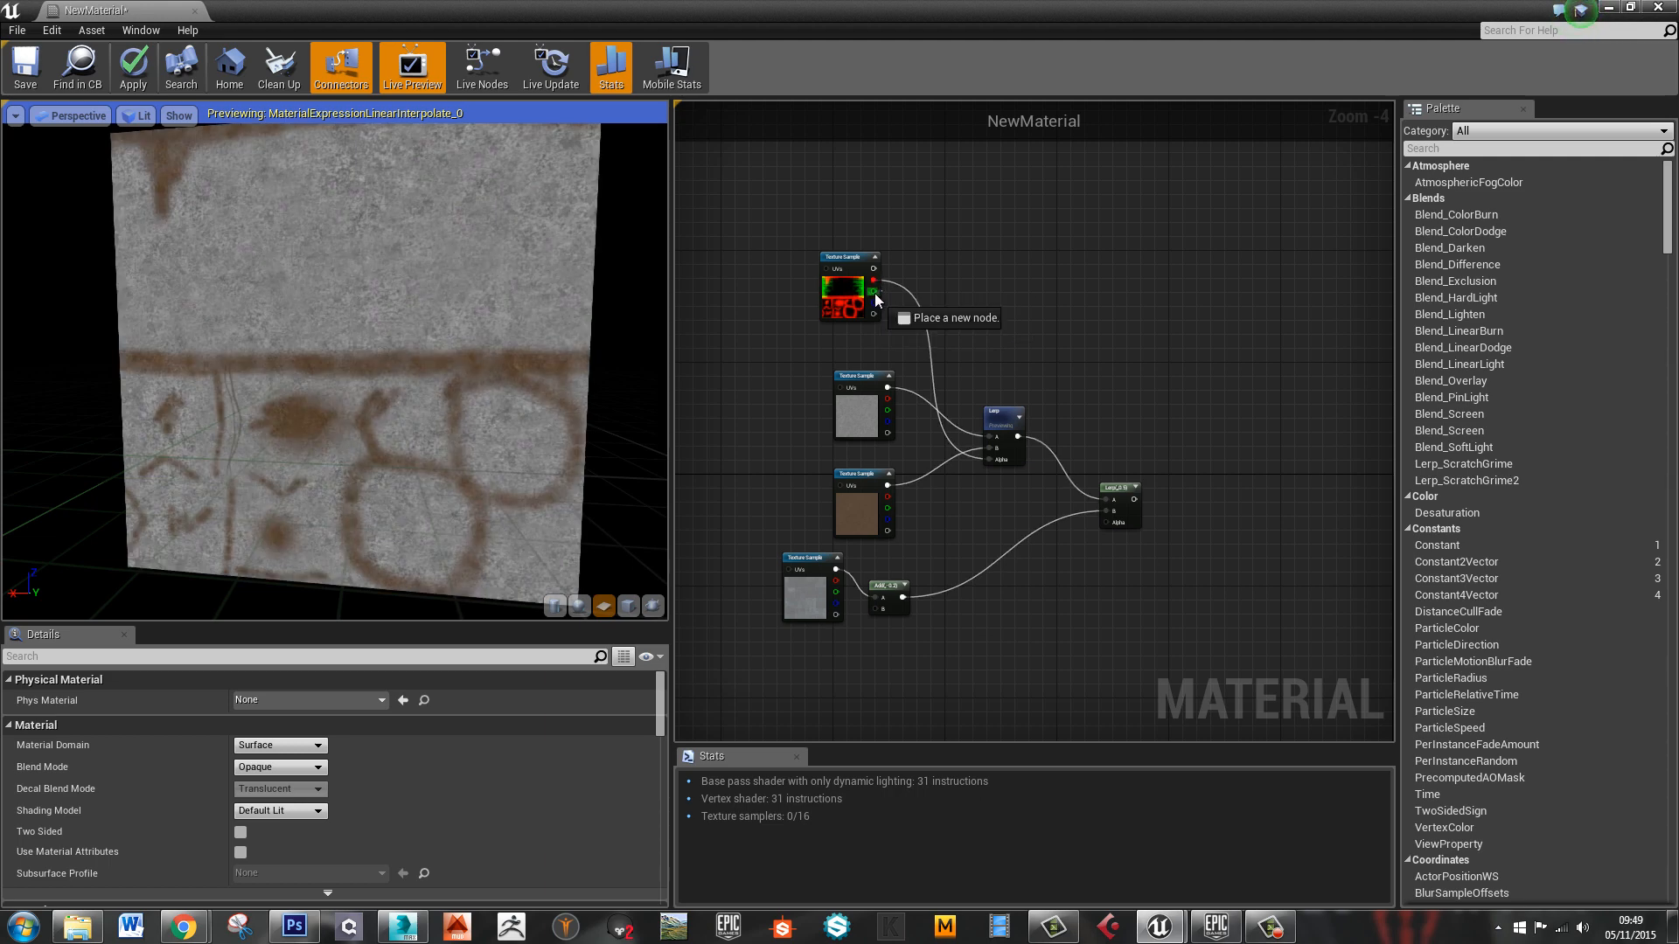
{"action": "left_click_drag", "start_coordinate": [1114, 523], "coordinate": [1111, 526]}
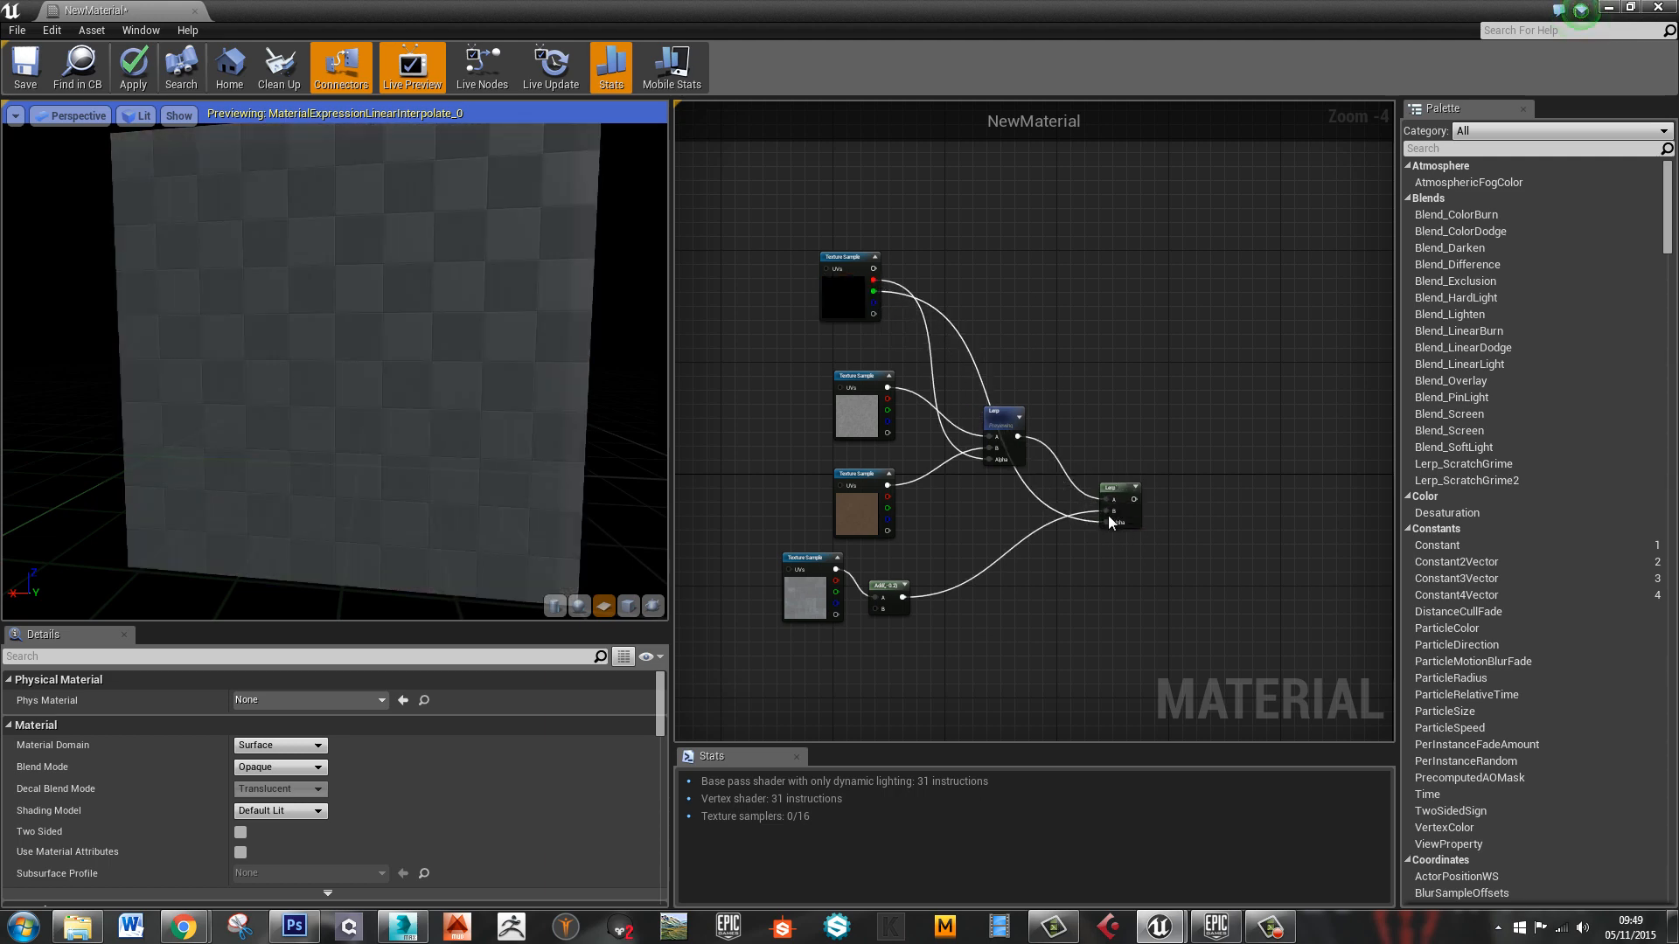
Connect the second Lerp's output to the Base Color of NewMaterial
{"action": "right_click_drag", "start_coordinate": [1109, 516], "coordinate": [926, 469]}
{"action": "left_click_drag", "start_coordinate": [932, 468], "coordinate": [1199, 462]}
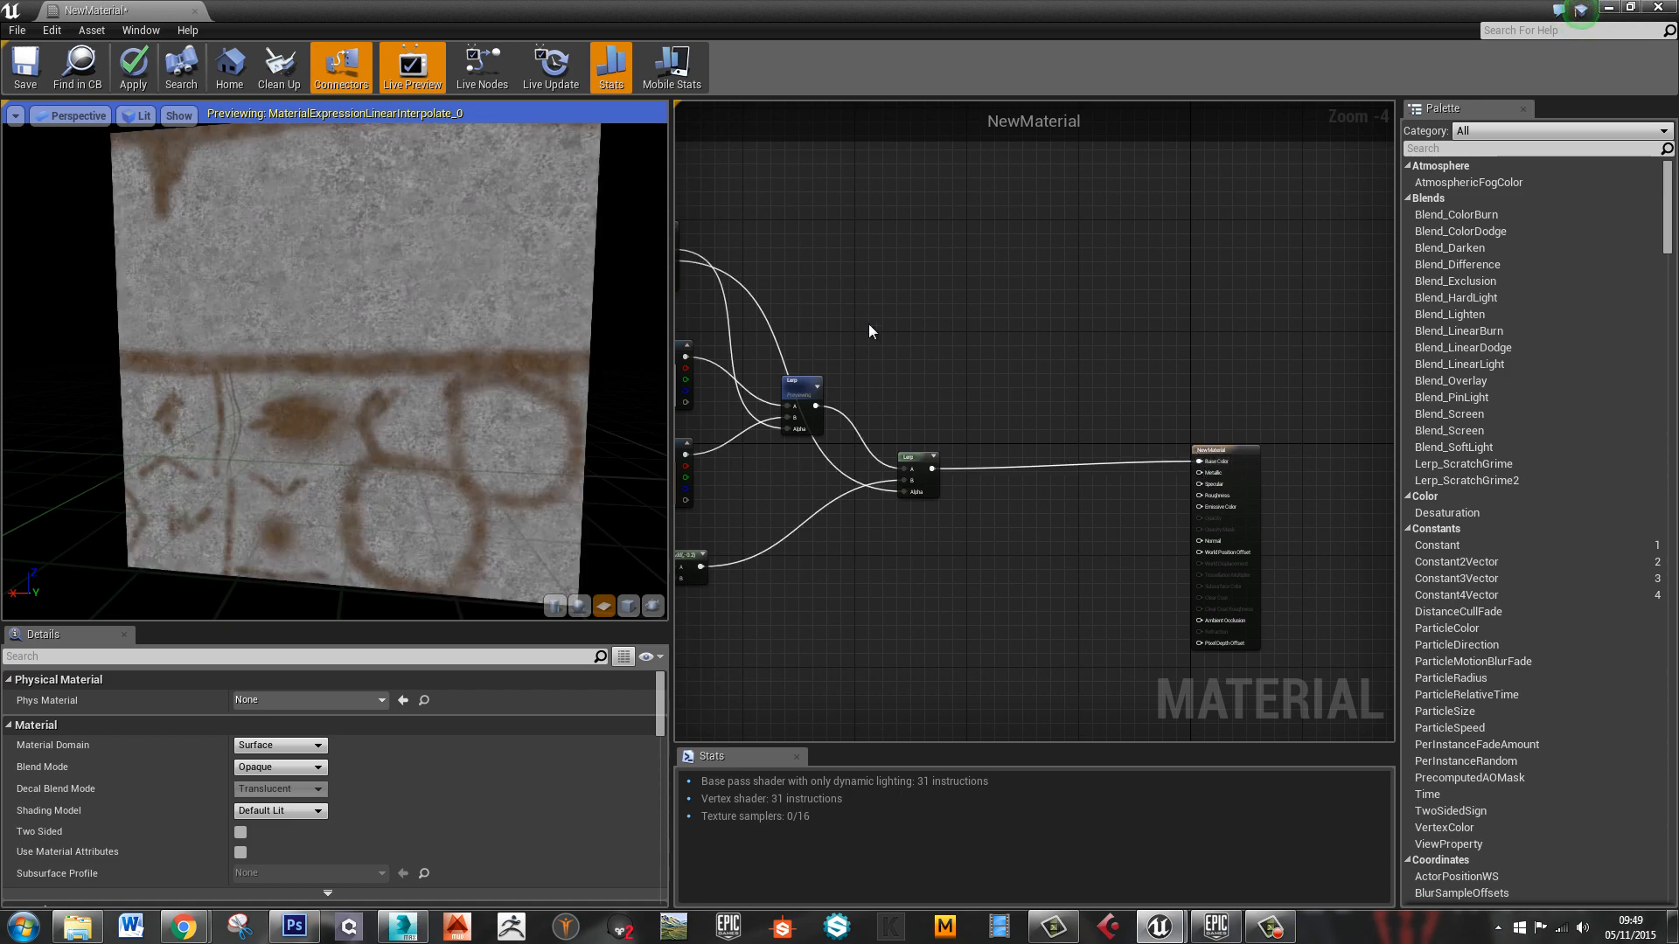
{"action": "right_click_drag", "start_coordinate": [721, 290], "coordinate": [873, 336]}
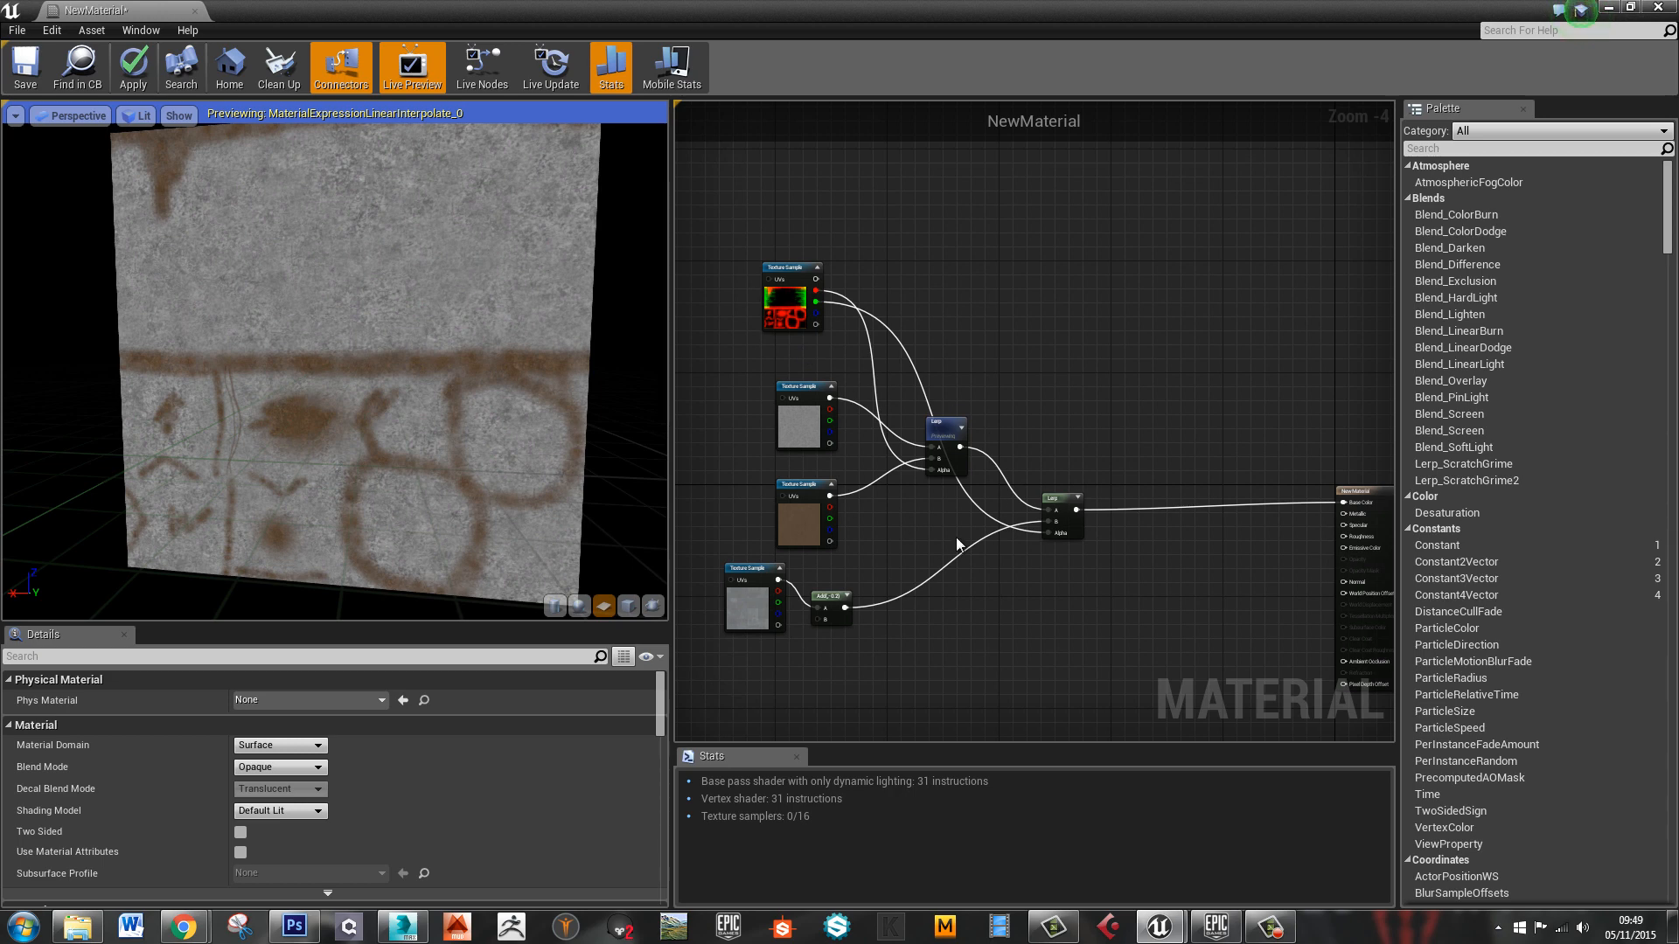
{"action": "right_click_drag", "start_coordinate": [1137, 557], "coordinate": [952, 435]}
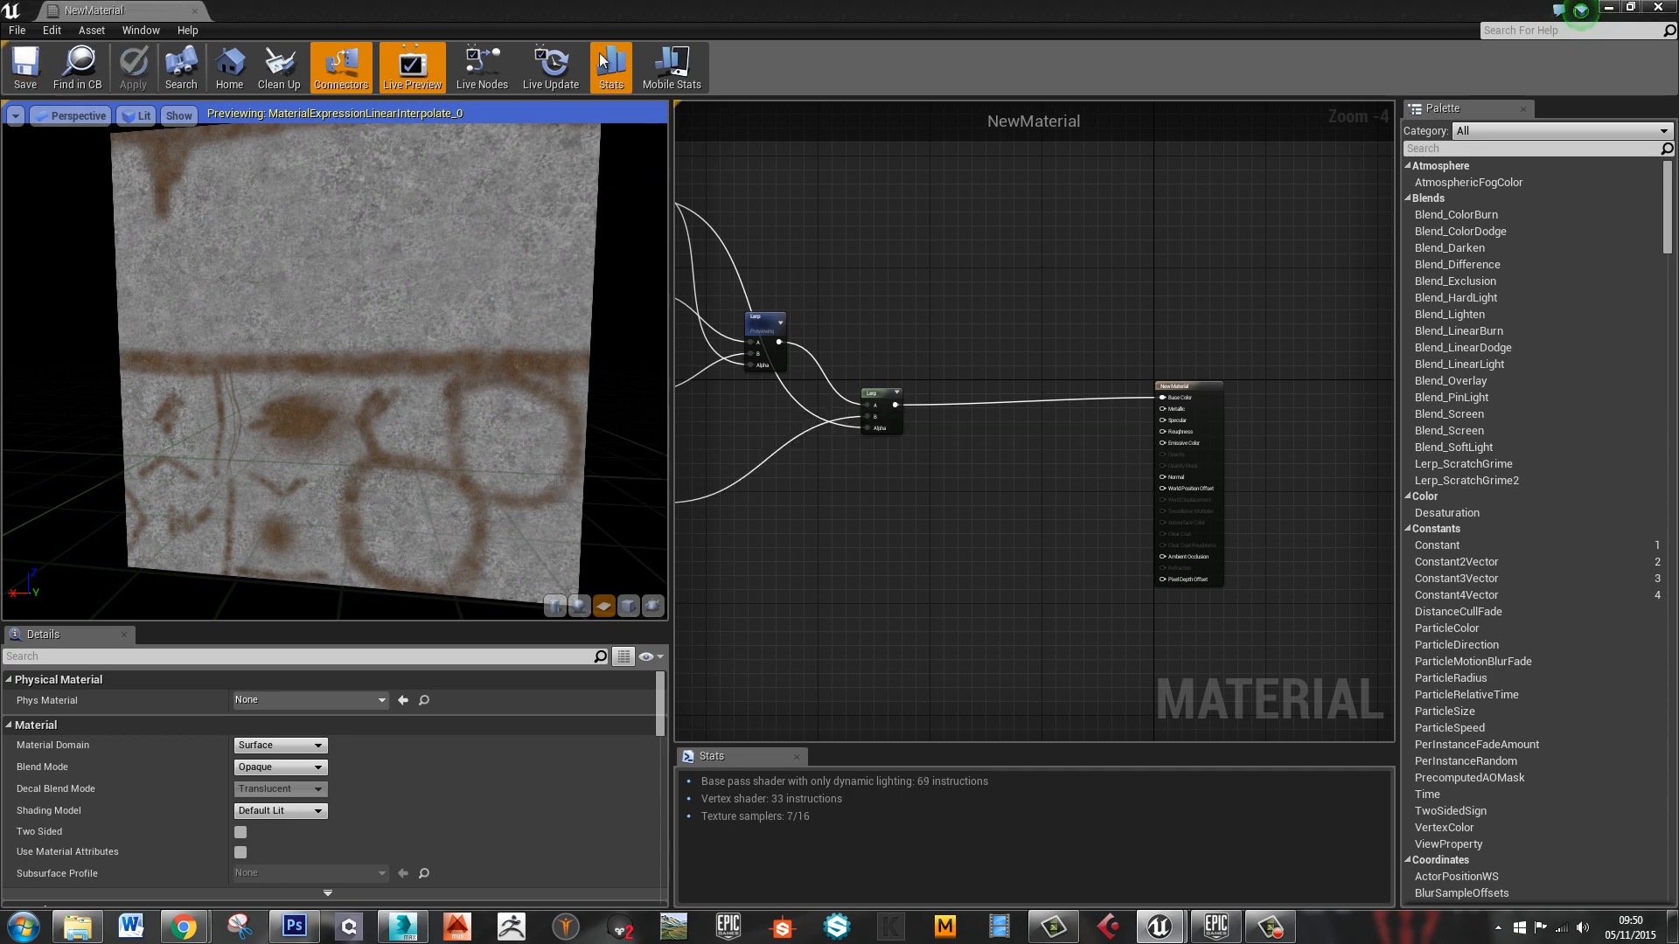
Examine the blended Base Color on the Machine mesh in the level up close, and return to the material graph
{"action": "left_click_drag", "start_coordinate": [585, 14], "coordinate": [1678, 54]}
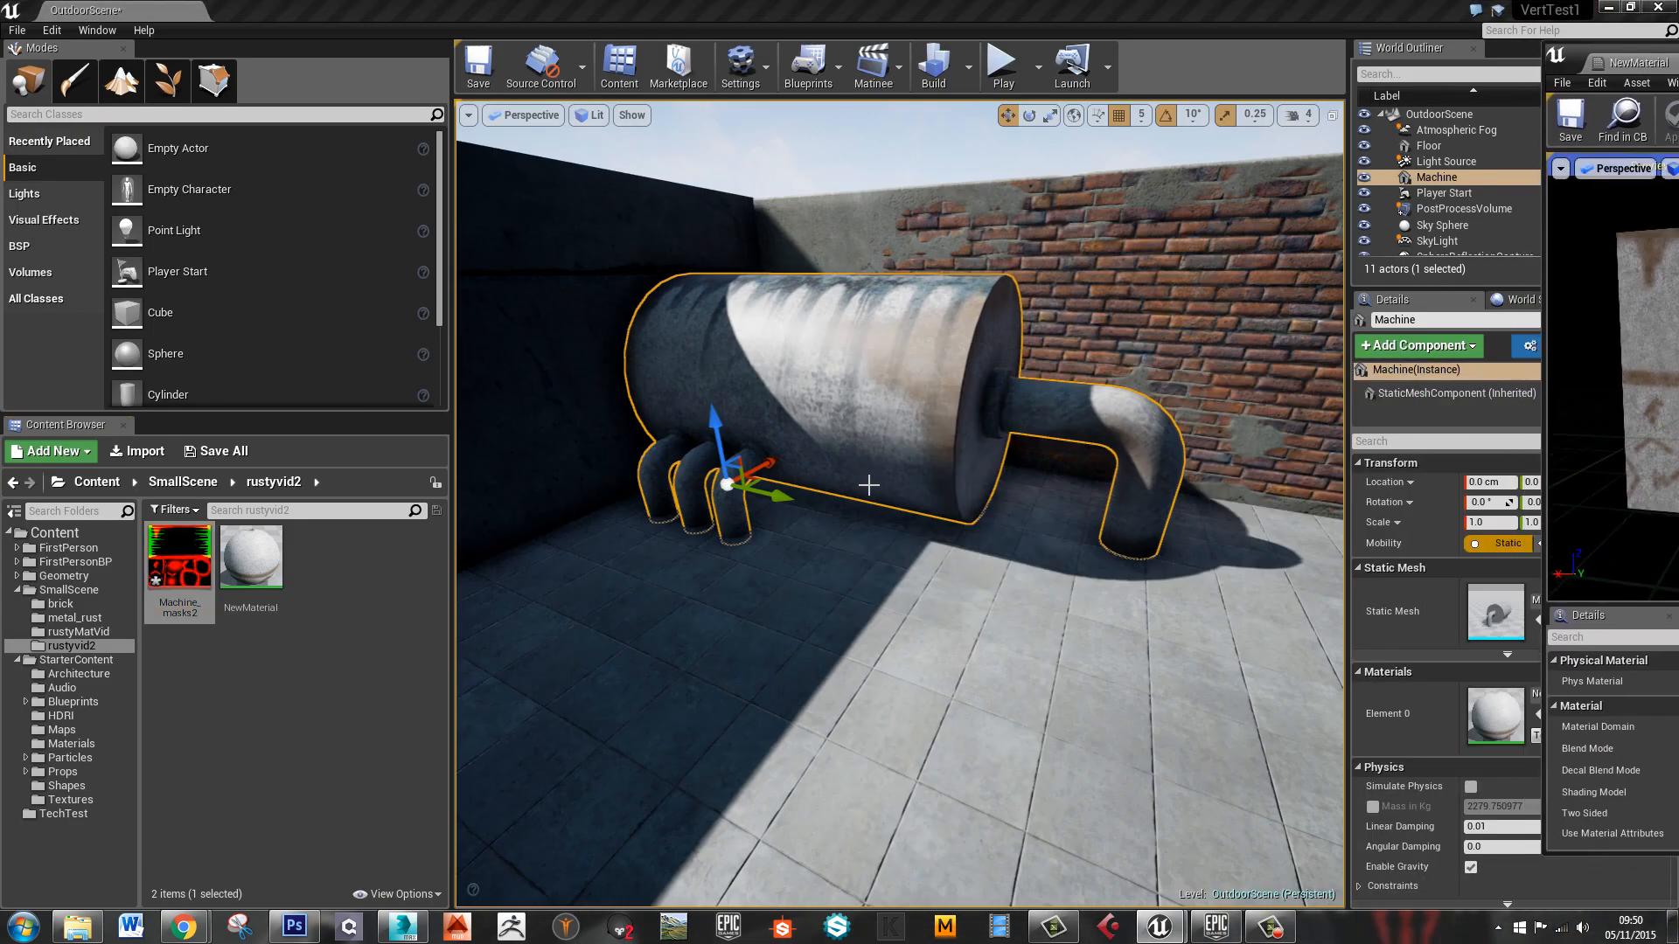
{"action": "scroll", "coordinate": [868, 485], "scroll_direction": "up", "scroll_amount": 10}
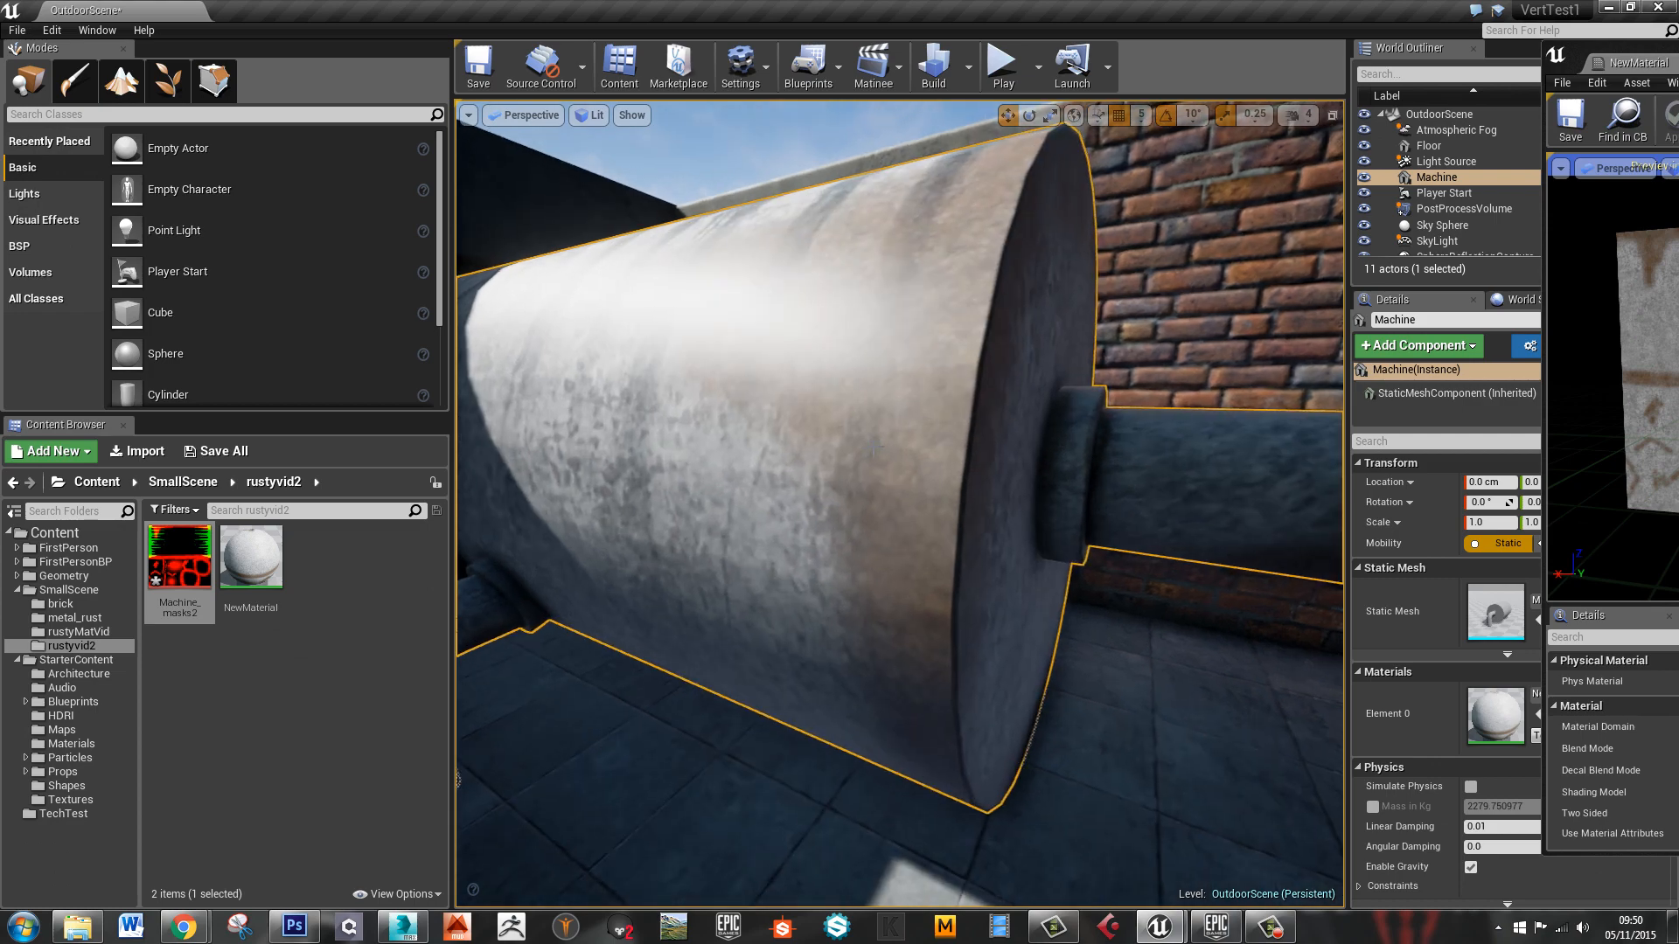
{"action": "right_click_drag", "start_coordinate": [874, 447], "coordinate": [878, 443]}
{"action": "left_click_drag", "start_coordinate": [1601, 62], "coordinate": [110, 0]}
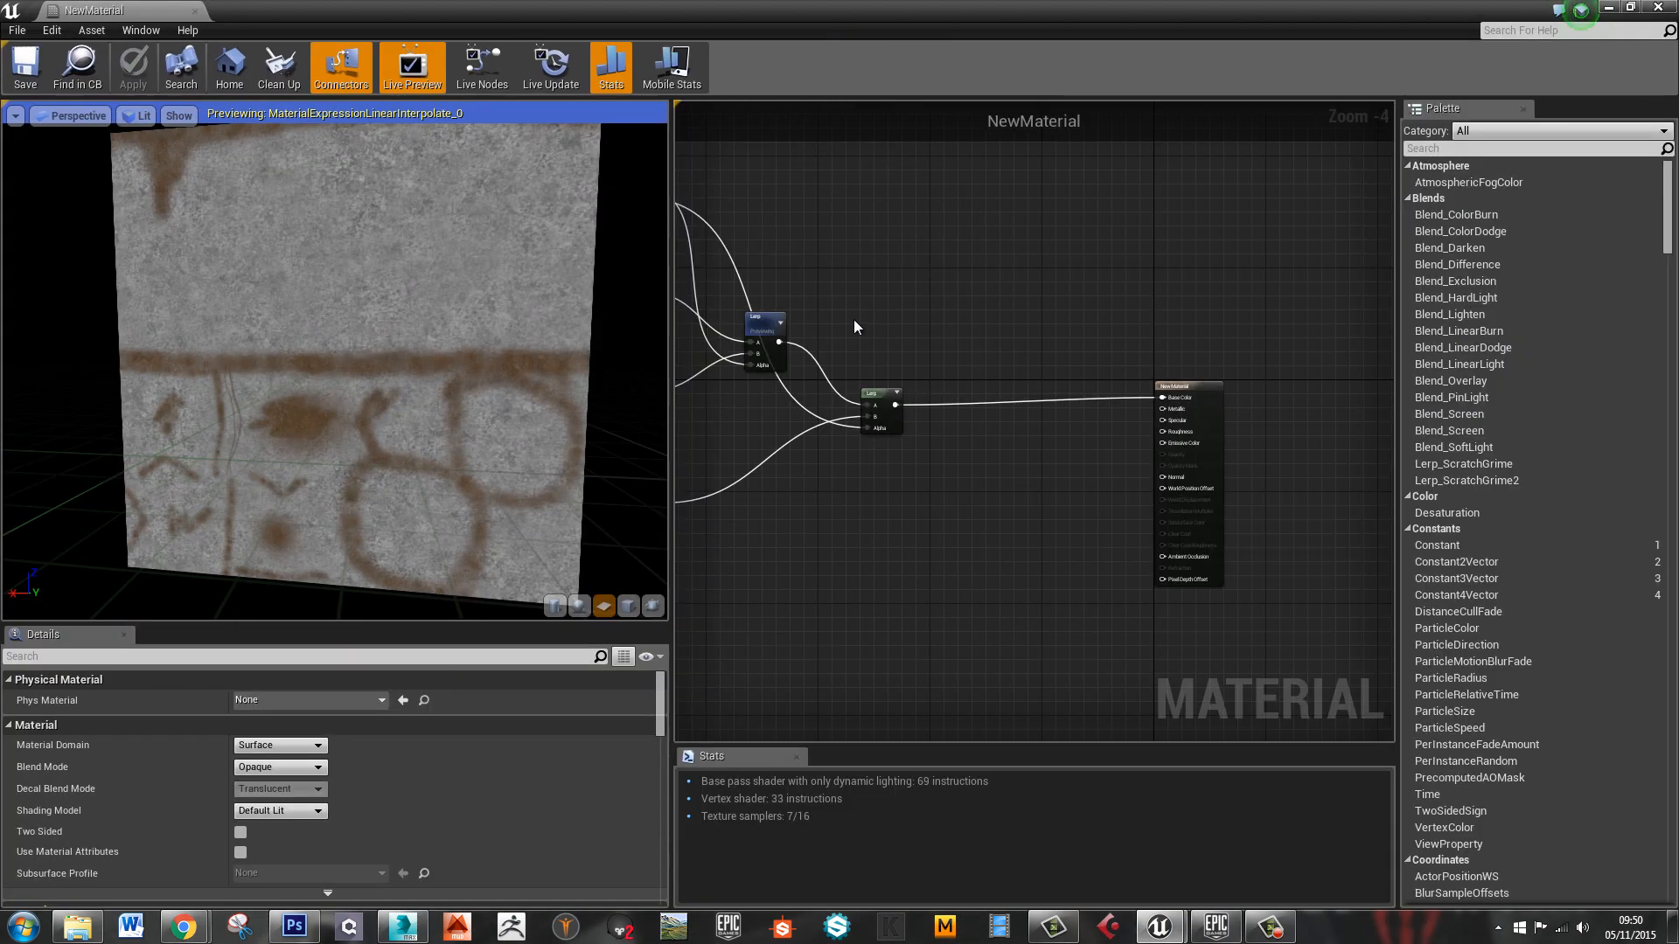
Duplicate the two Lerp nodes, delete one copy and place the other below and beyond the Base Color Lerp
{"action": "right_click_drag", "start_coordinate": [854, 319], "coordinate": [1057, 366]}
{"action": "scroll", "coordinate": [1288, 416], "scroll_direction": "up", "scroll_amount": 2}
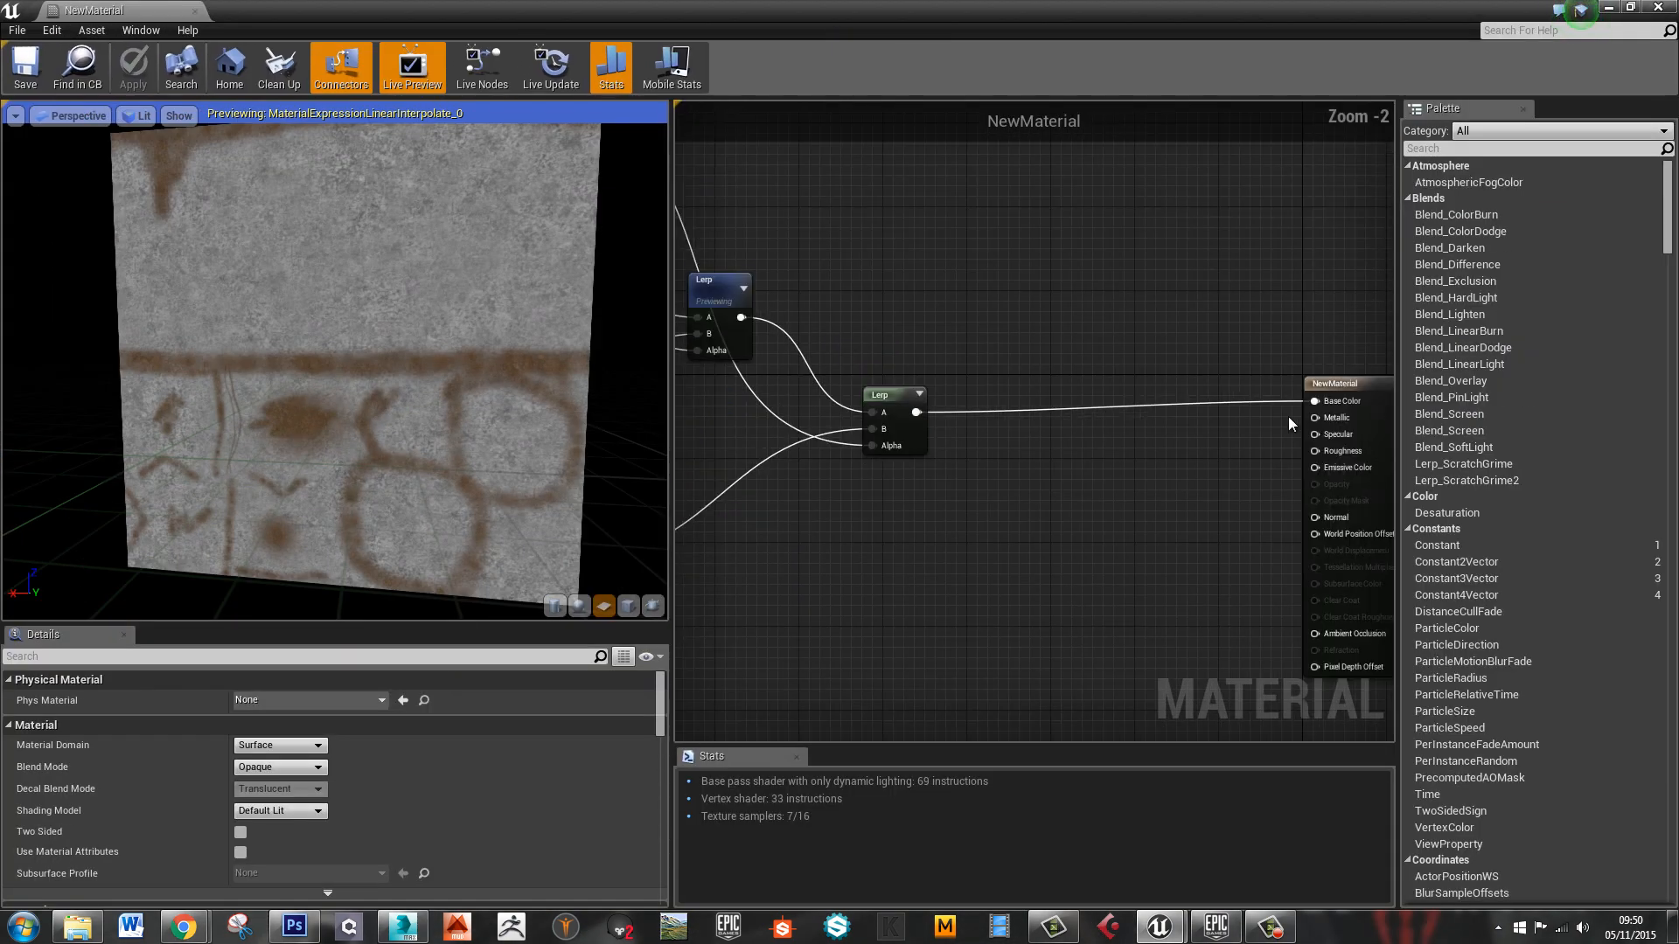
{"action": "right_click_drag", "start_coordinate": [1150, 436], "coordinate": [968, 532]}
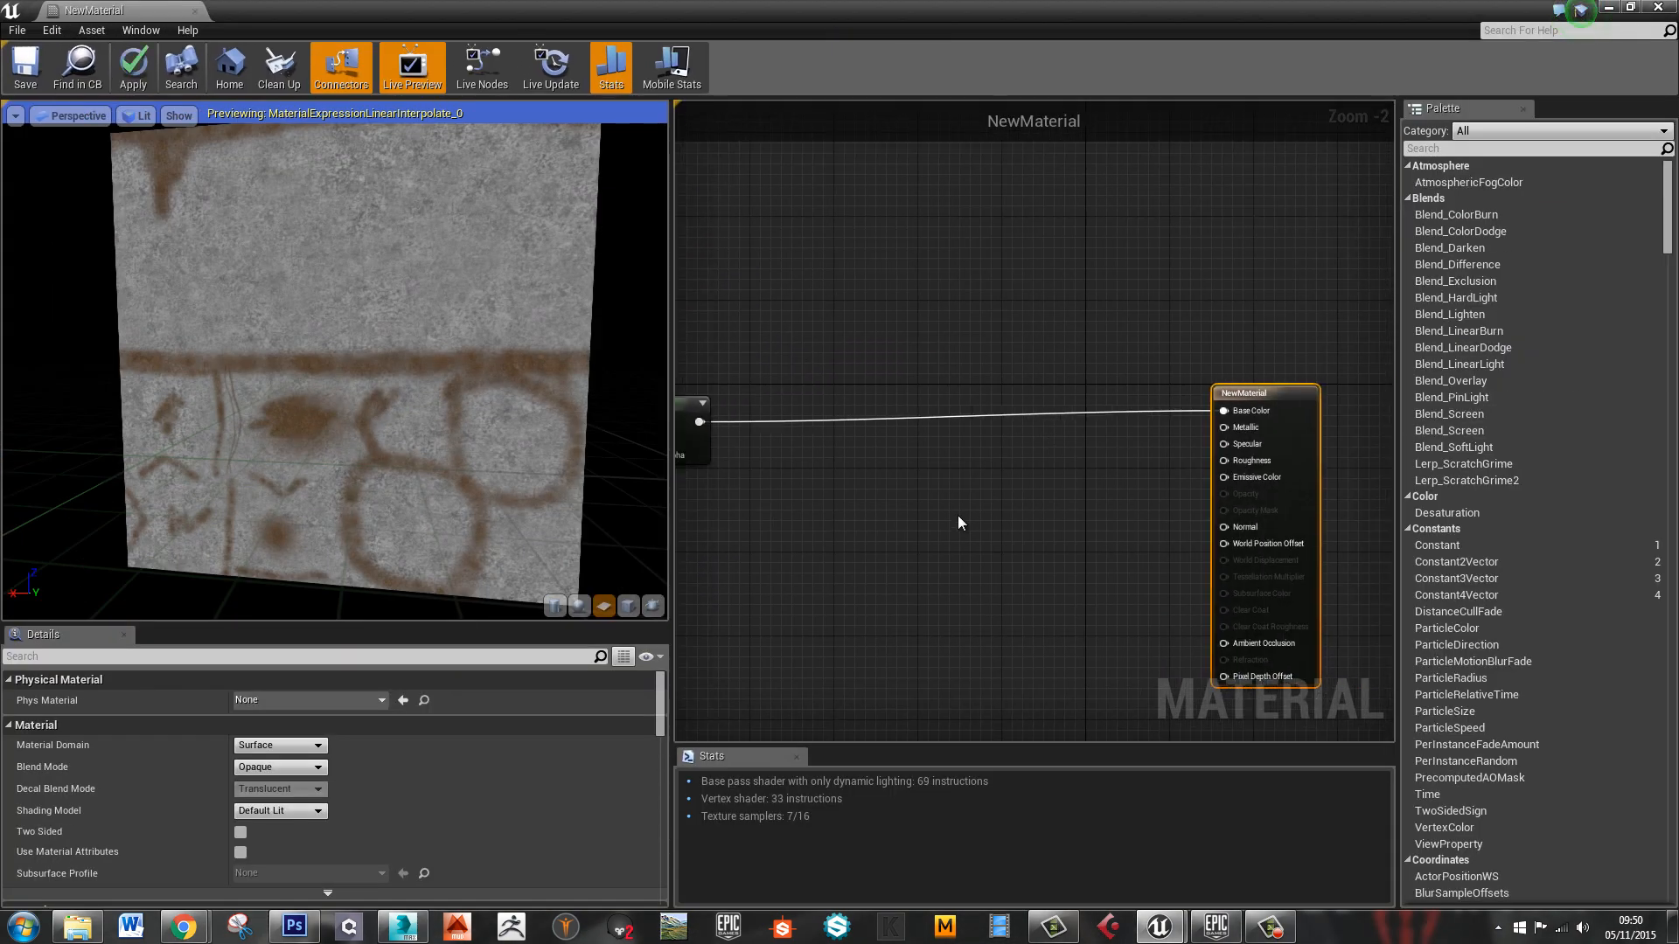
{"action": "scroll", "coordinate": [957, 518], "scroll_direction": "down", "scroll_amount": 4}
{"action": "left_click", "coordinate": [883, 457]}
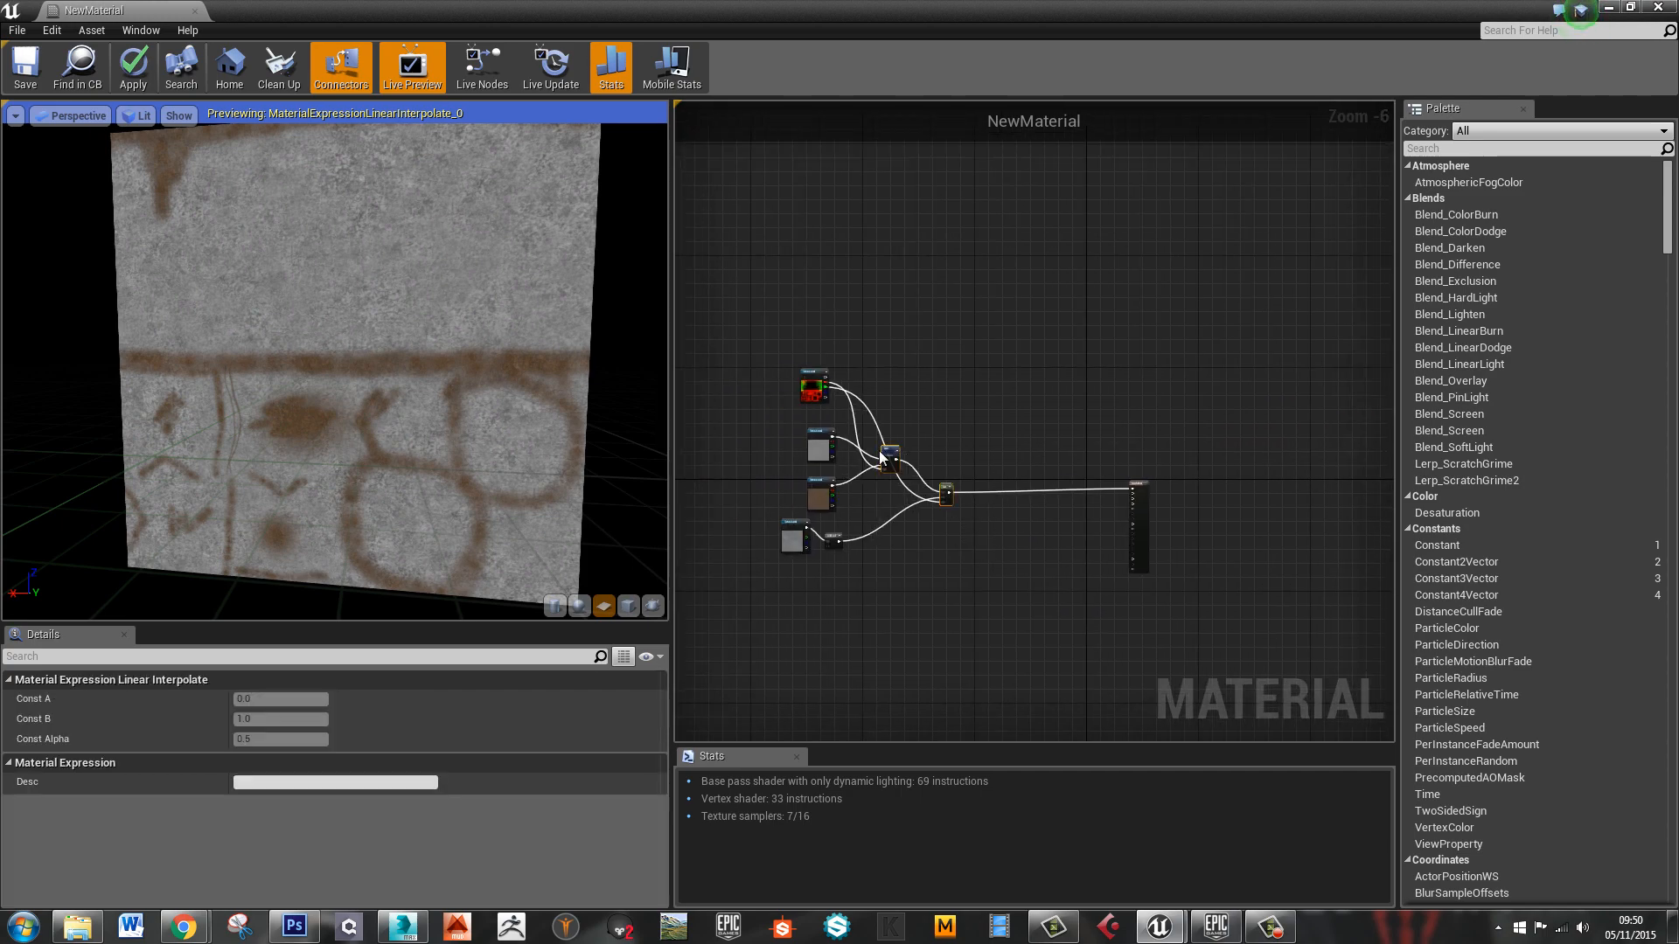
{"action": "key", "text": "ctrl+w"}
{"action": "left_click_drag", "start_coordinate": [913, 478], "coordinate": [985, 576]}
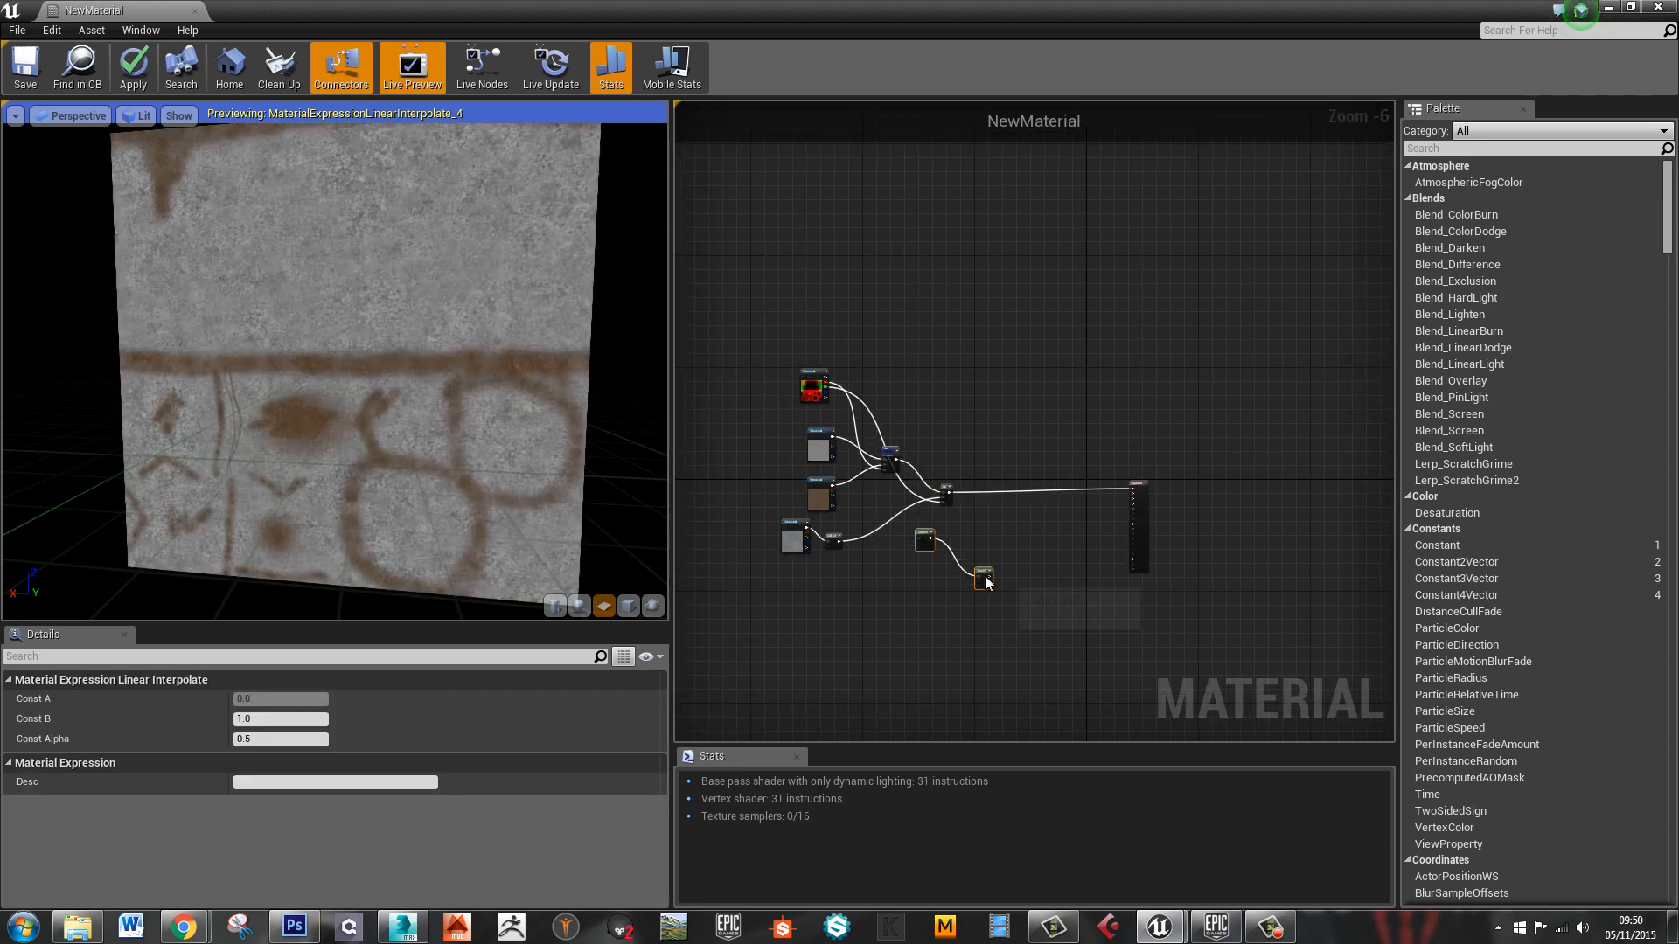
{"action": "scroll", "coordinate": [1006, 473], "scroll_direction": "up", "scroll_amount": 3}
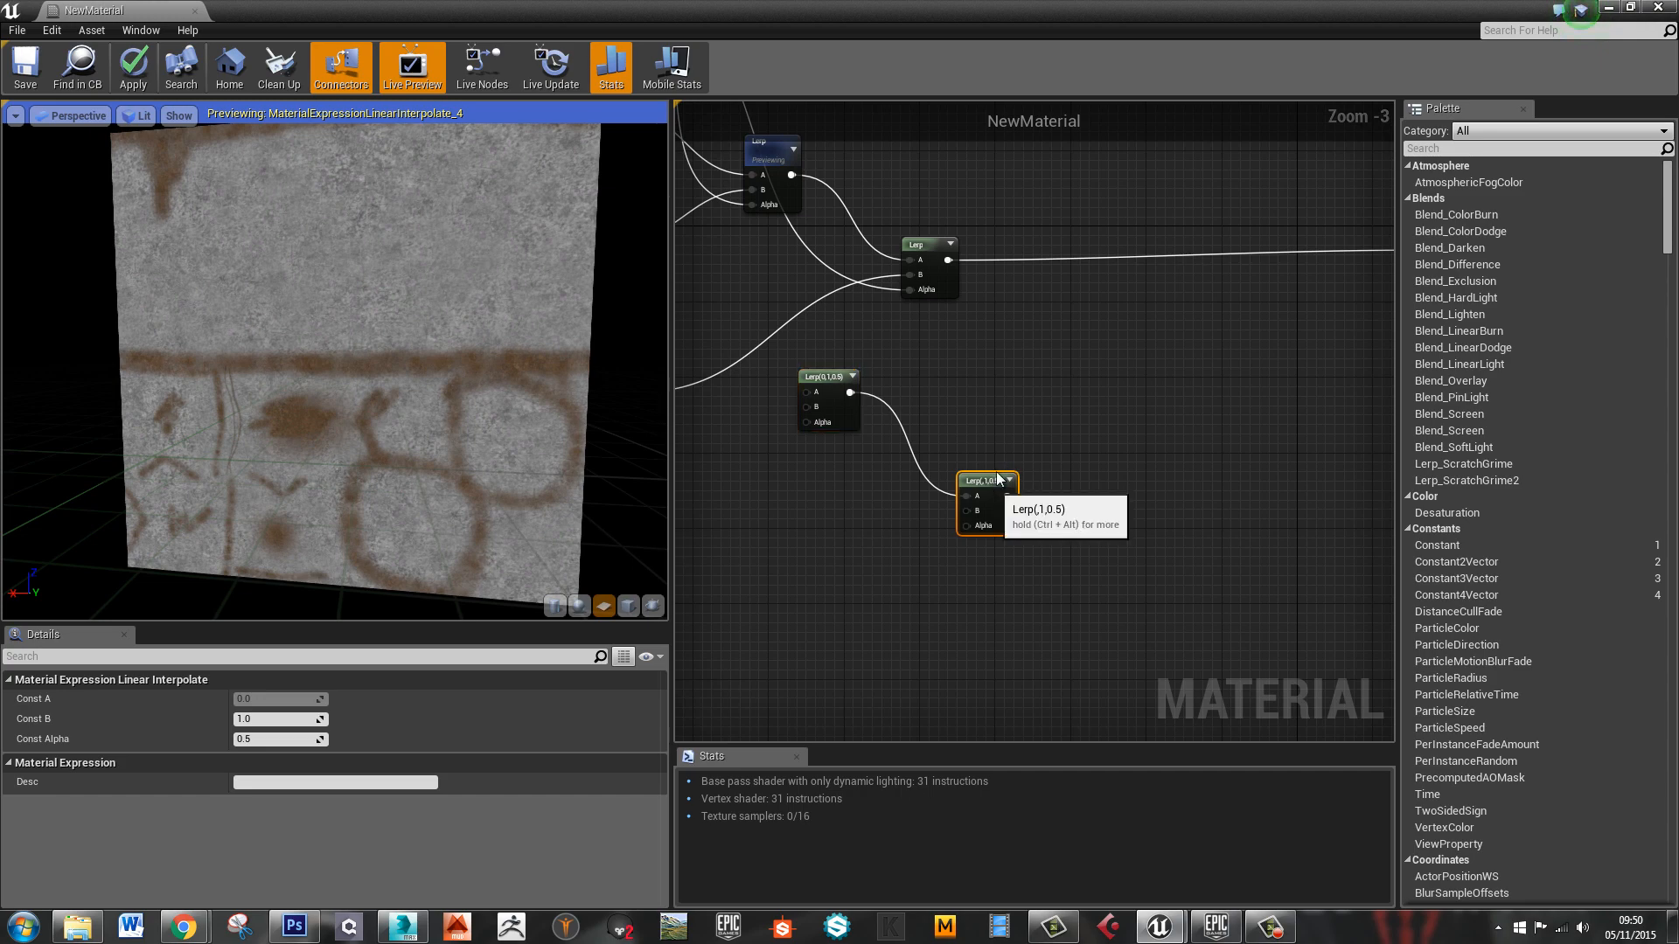
{"action": "key", "text": "Delete"}
{"action": "right_click_drag", "start_coordinate": [962, 420], "coordinate": [1163, 509]}
{"action": "left_click_drag", "start_coordinate": [1037, 469], "coordinate": [1223, 459]}
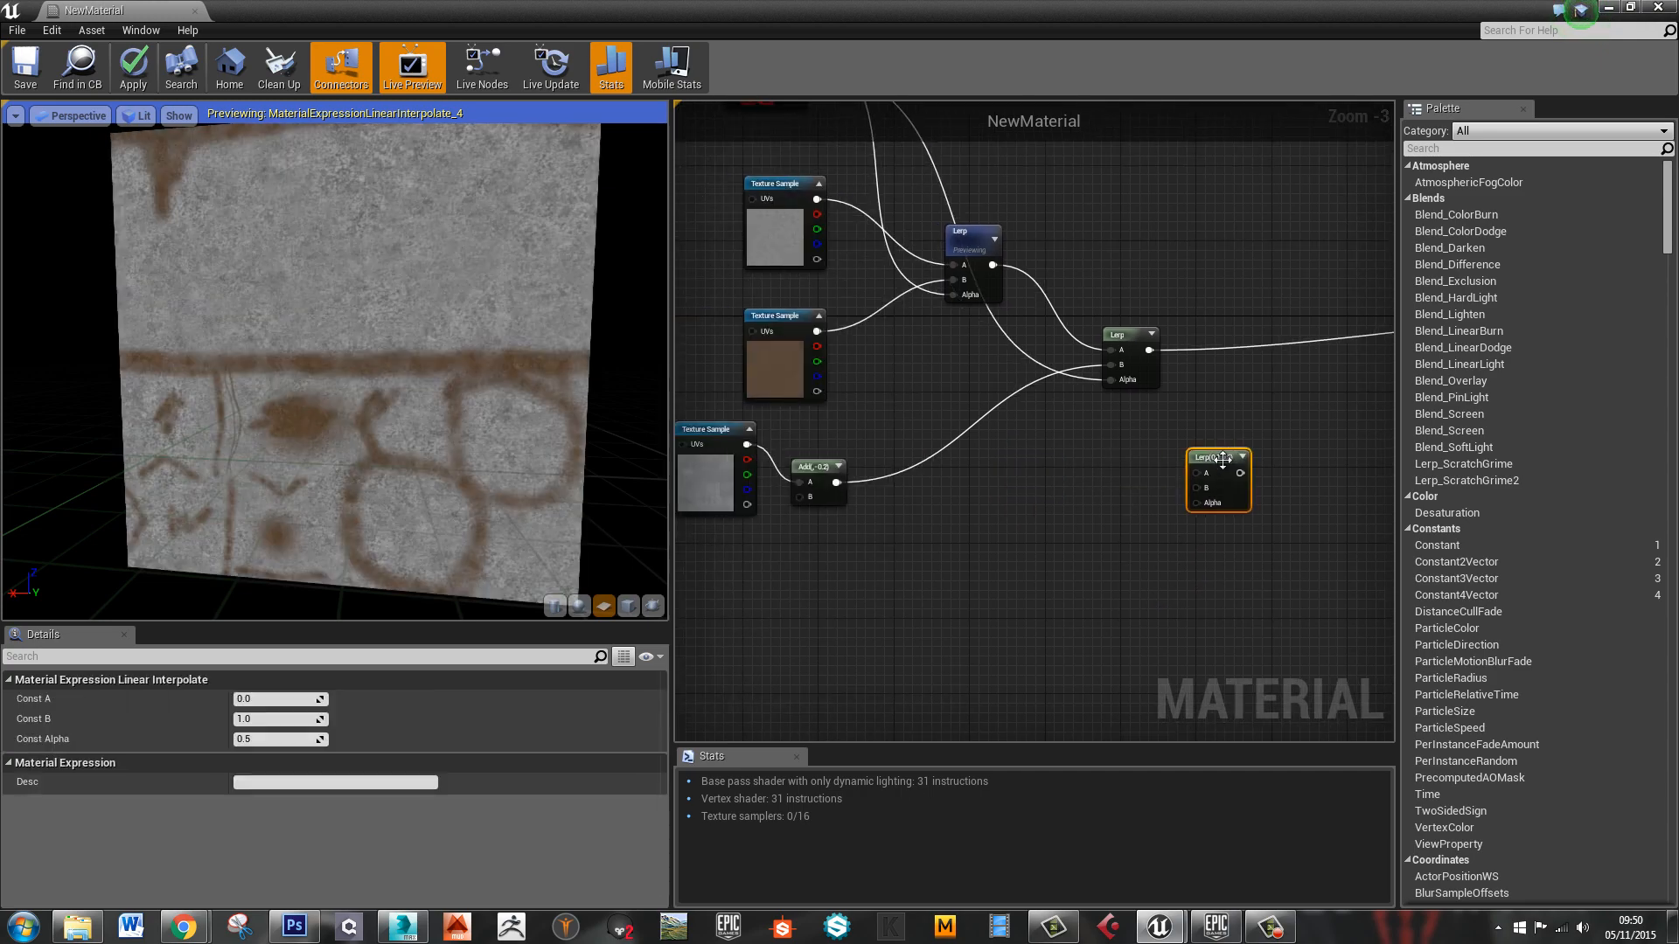
Add two Constant nodes beside the new Lerp and set the lower one's value to 0.4
{"action": "left_click", "coordinate": [1042, 475]}
{"action": "key", "text": "1"}
{"action": "left_click", "coordinate": [1044, 476]}
{"action": "left_click", "coordinate": [1053, 537]}
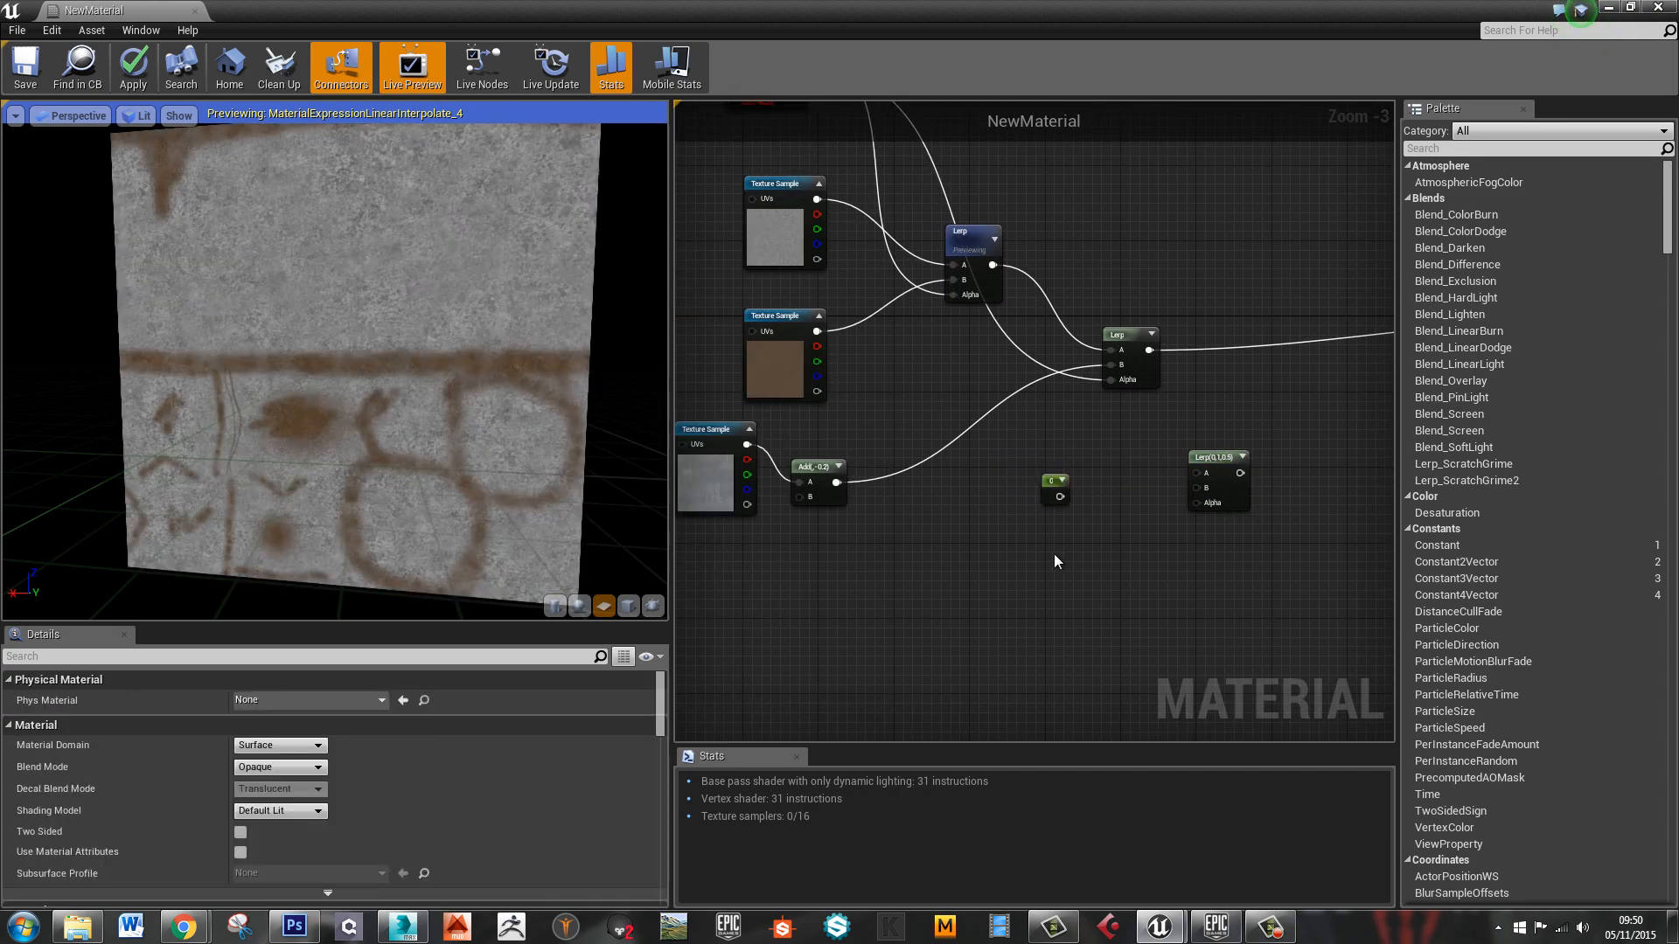
{"action": "key", "text": "1"}
{"action": "left_click", "coordinate": [1053, 553]}
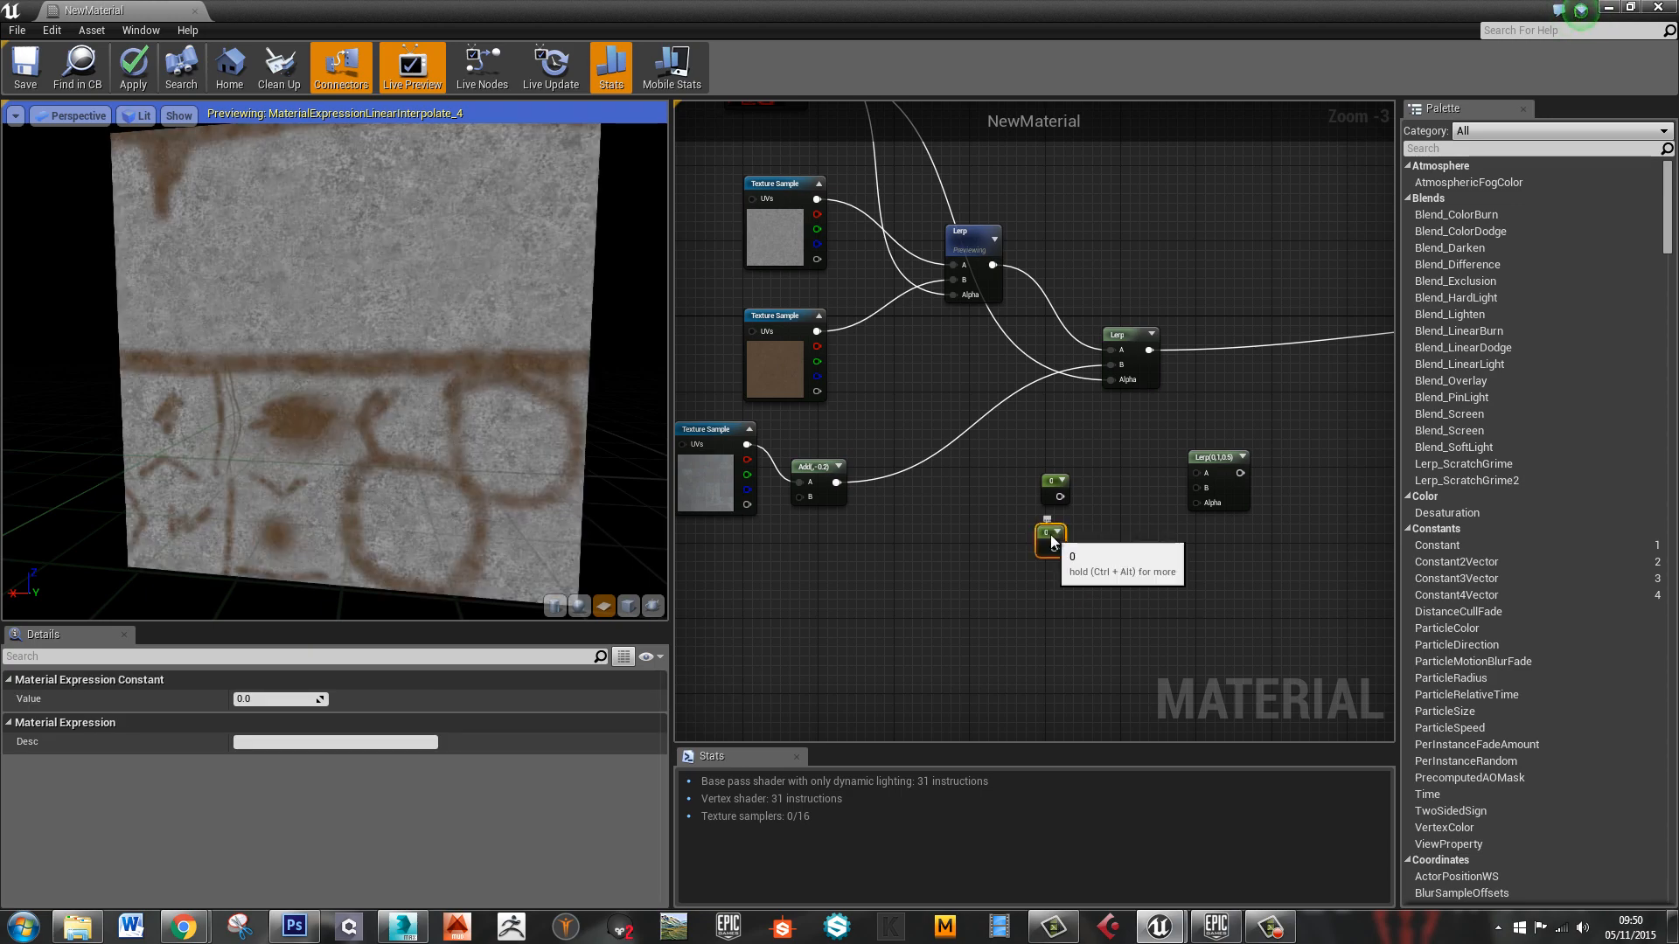
{"action": "left_click", "coordinate": [288, 692]}
{"action": "type", "text": ".4"}
{"action": "key", "text": "Return"}
{"action": "left_click", "coordinate": [1073, 622]}
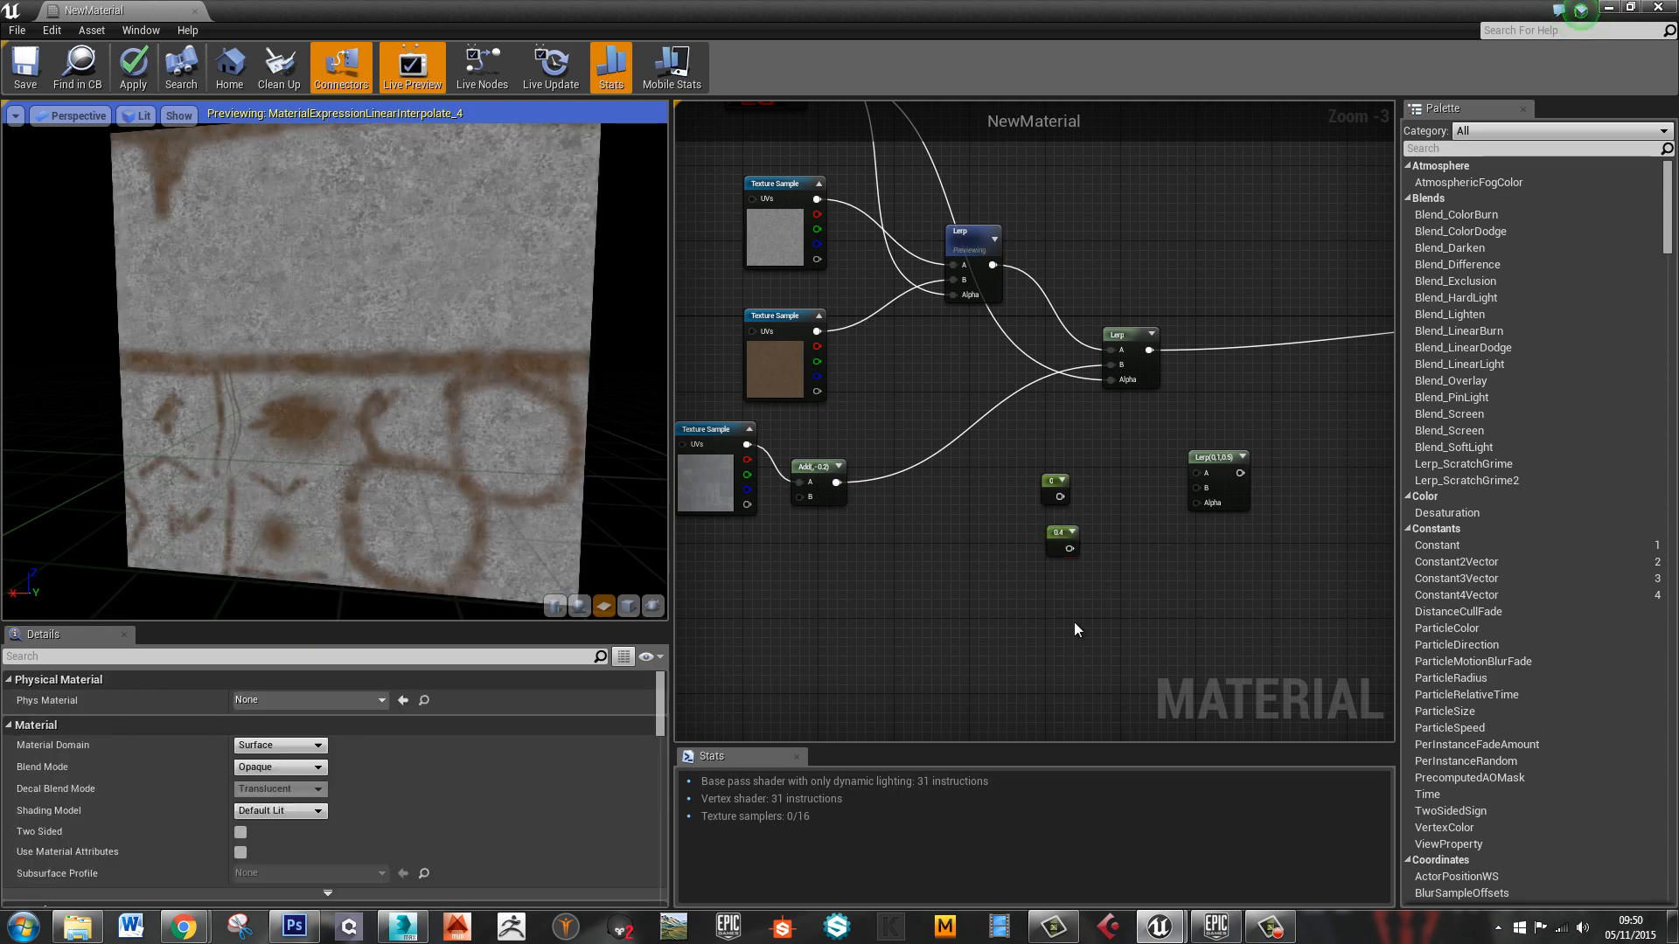
Duplicate the new Lerp, place the copy diagonally below it and add a third Constant beside the copy
{"action": "right_click_drag", "start_coordinate": [1178, 610], "coordinate": [1052, 611]}
{"action": "left_click", "coordinate": [1103, 490]}
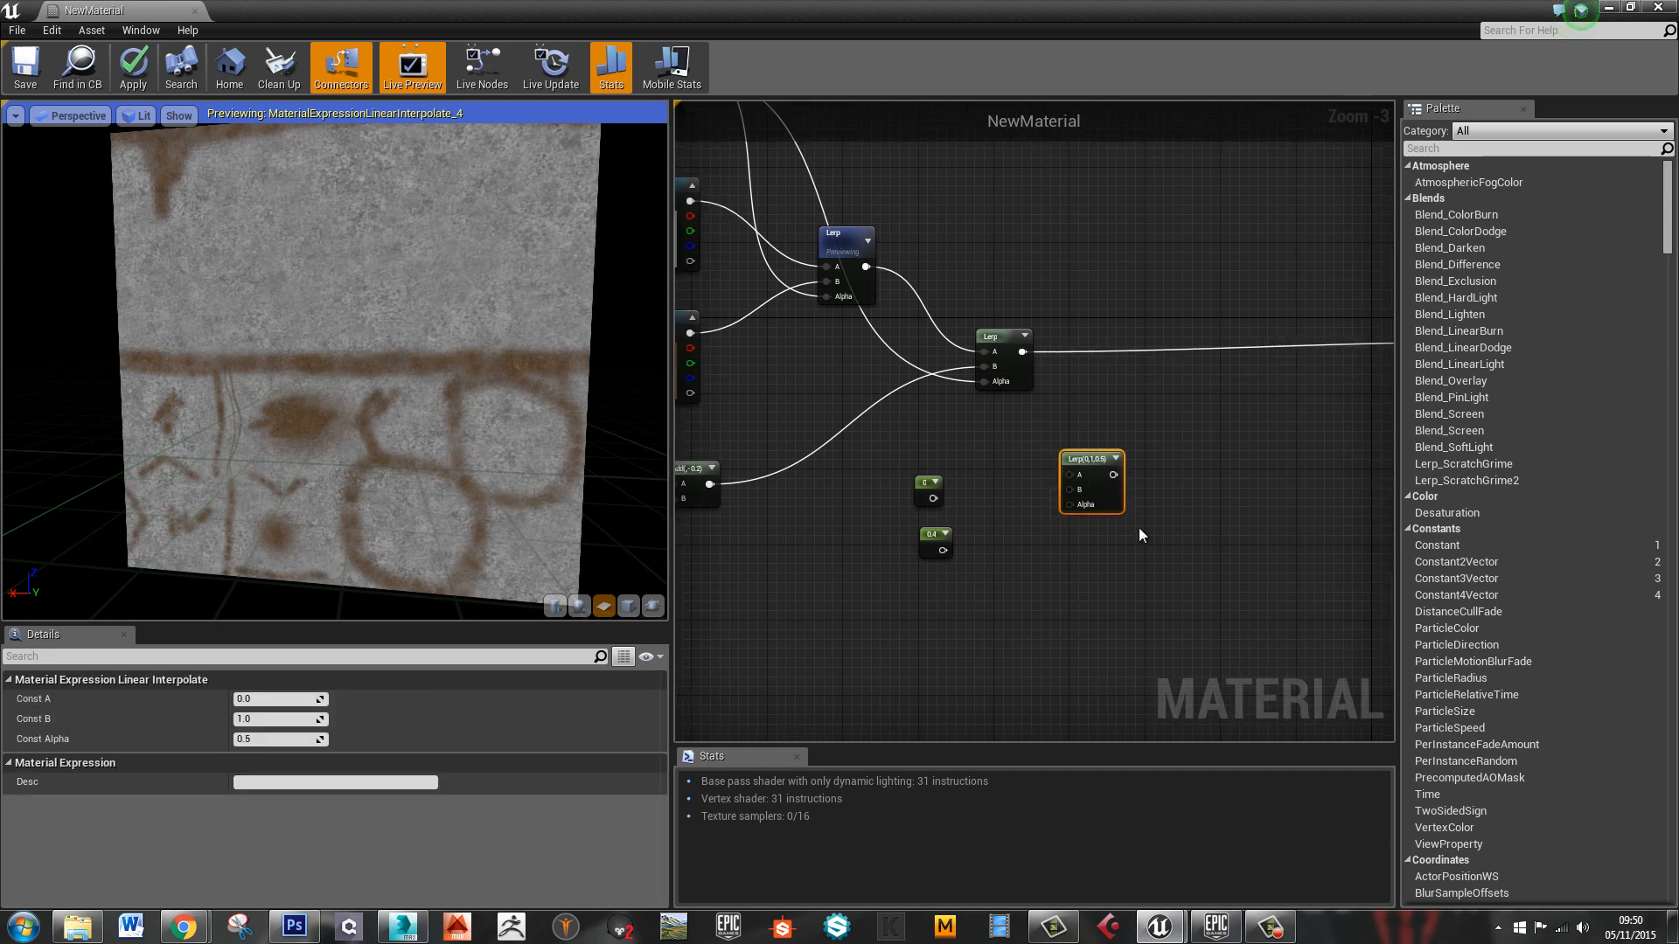
{"action": "key", "text": "ctrl+w"}
{"action": "left_click_drag", "start_coordinate": [1180, 532], "coordinate": [1219, 589]}
{"action": "left_click", "coordinate": [1074, 652]}
{"action": "left_click", "coordinate": [1081, 661]}
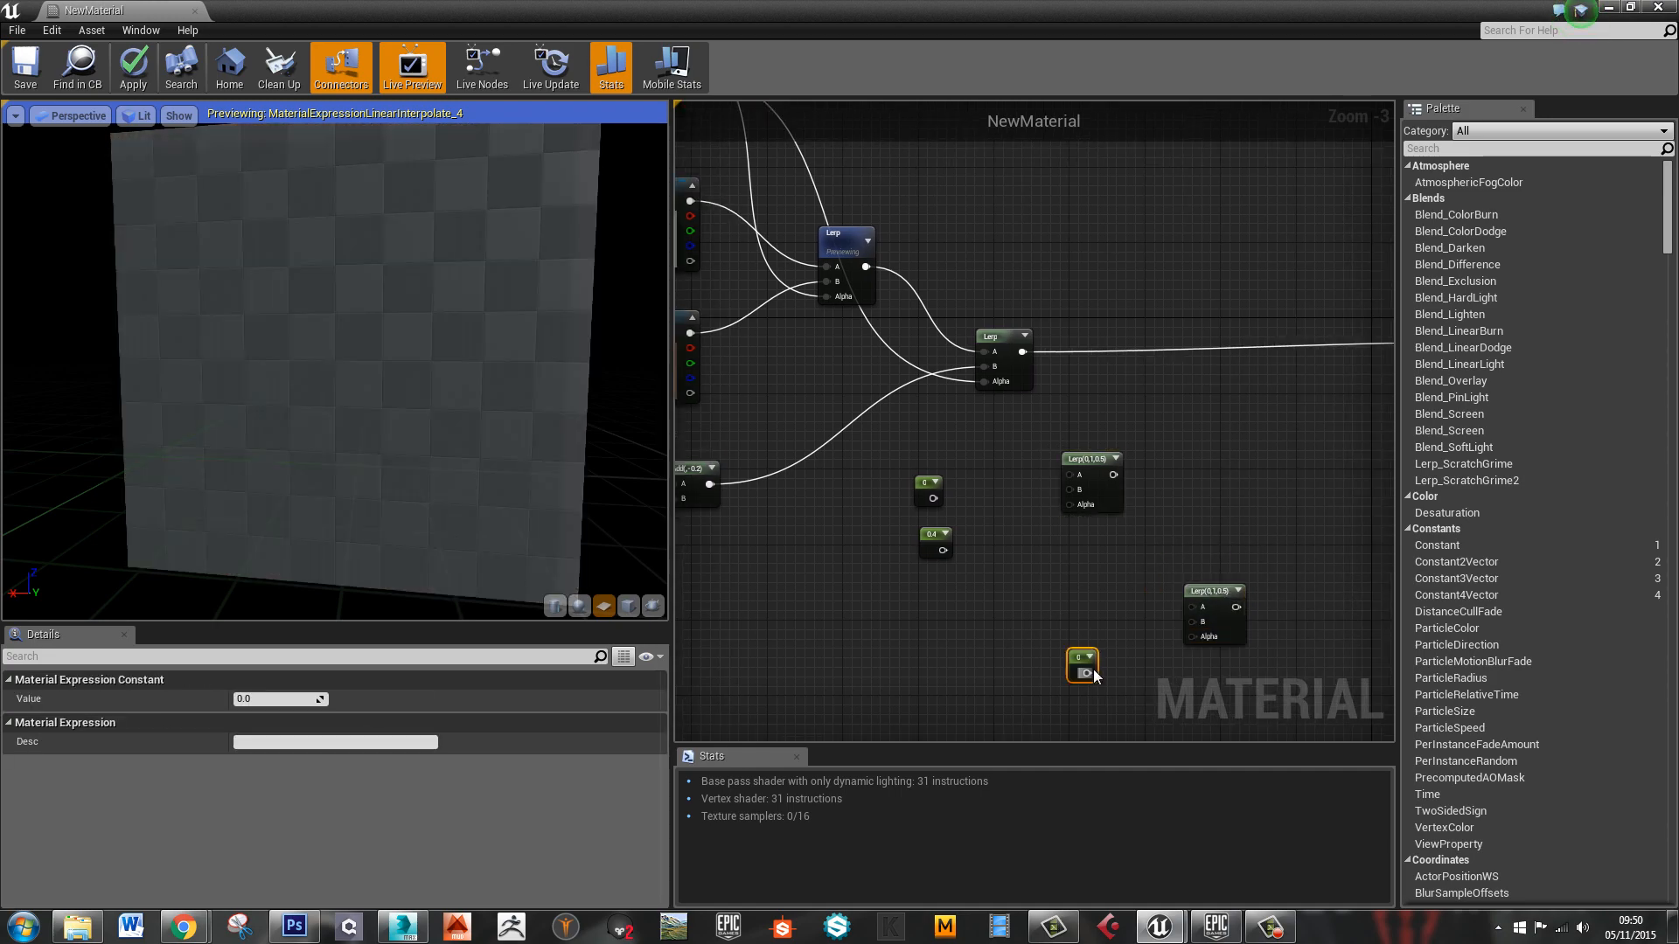
Connect the upper Constant and the 0.4 Constant to the first new Lerp's A and B, and chain it with the third Constant into the second Lerp
{"action": "left_click_drag", "start_coordinate": [929, 499], "coordinate": [1068, 475]}
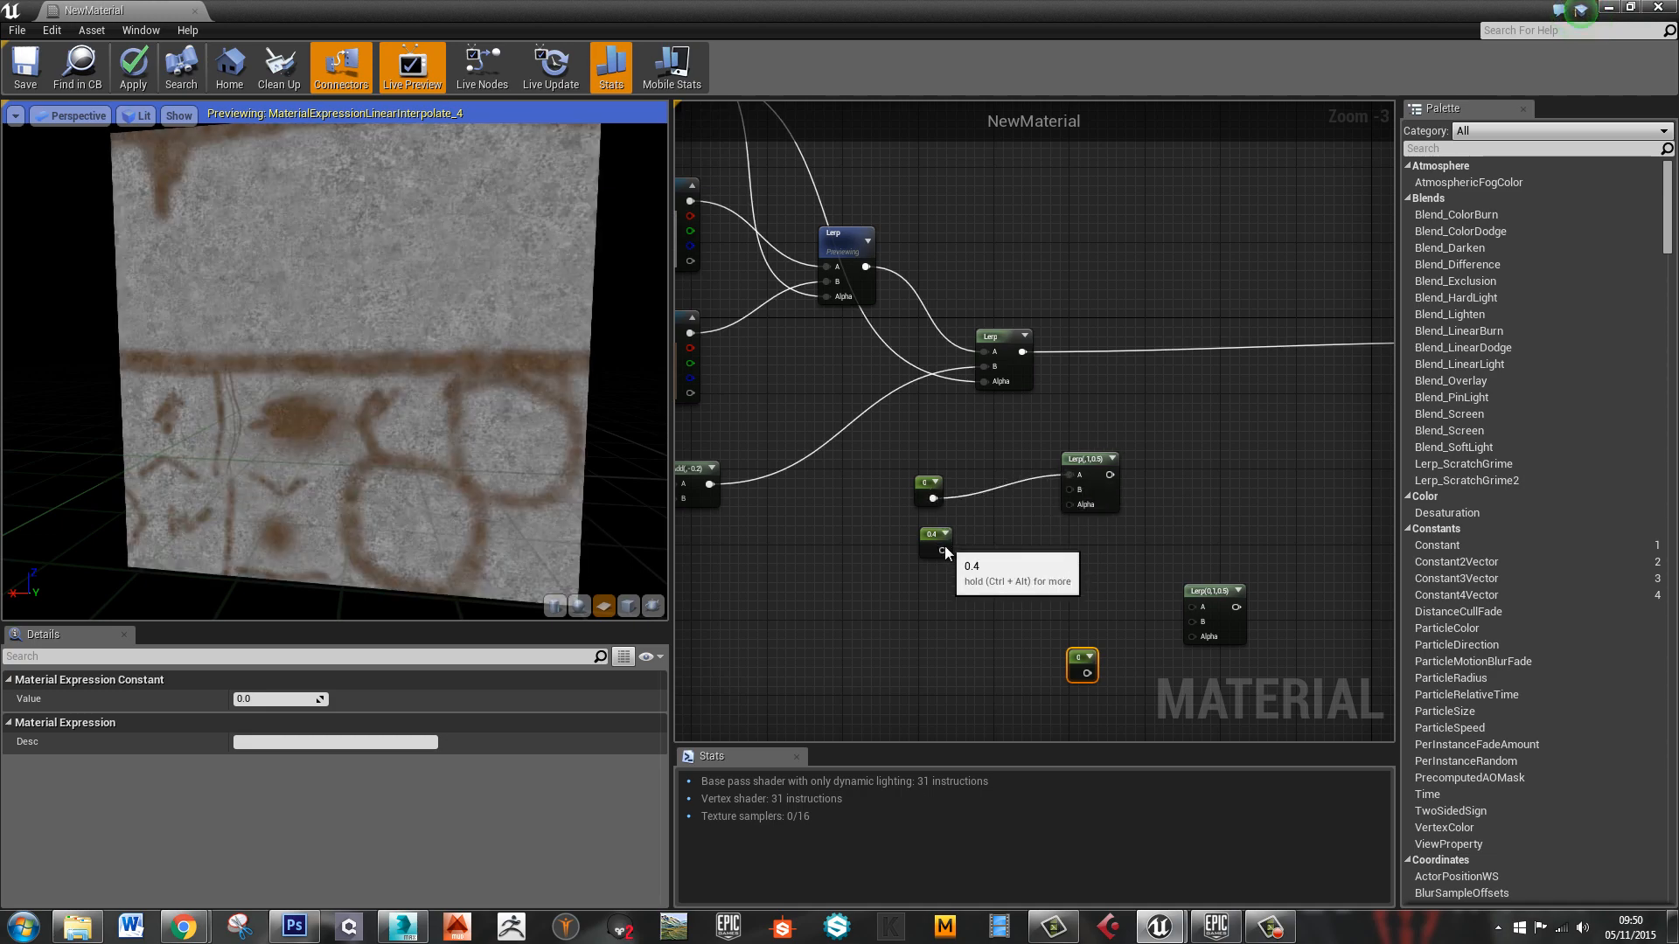
{"action": "left_click_drag", "start_coordinate": [943, 550], "coordinate": [1193, 607]}
{"action": "left_click_drag", "start_coordinate": [1087, 672], "coordinate": [1195, 624]}
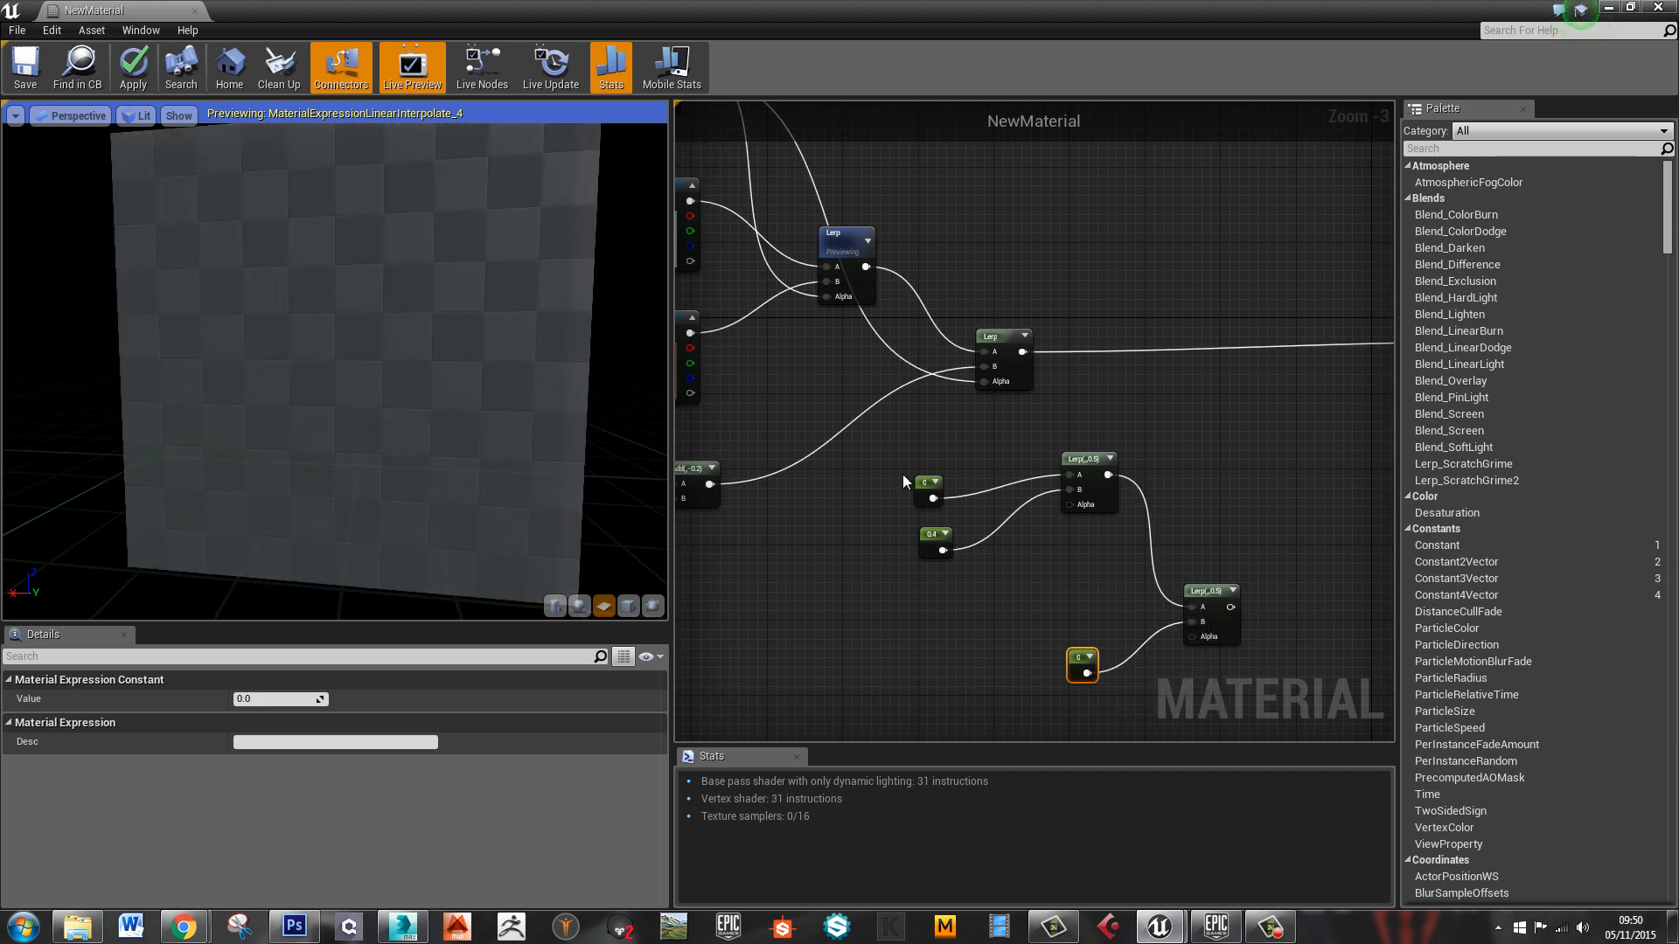
Set the Constant feeding the first new Lerp's A input to 1
{"action": "left_click_drag", "start_coordinate": [925, 484], "coordinate": [943, 480]}
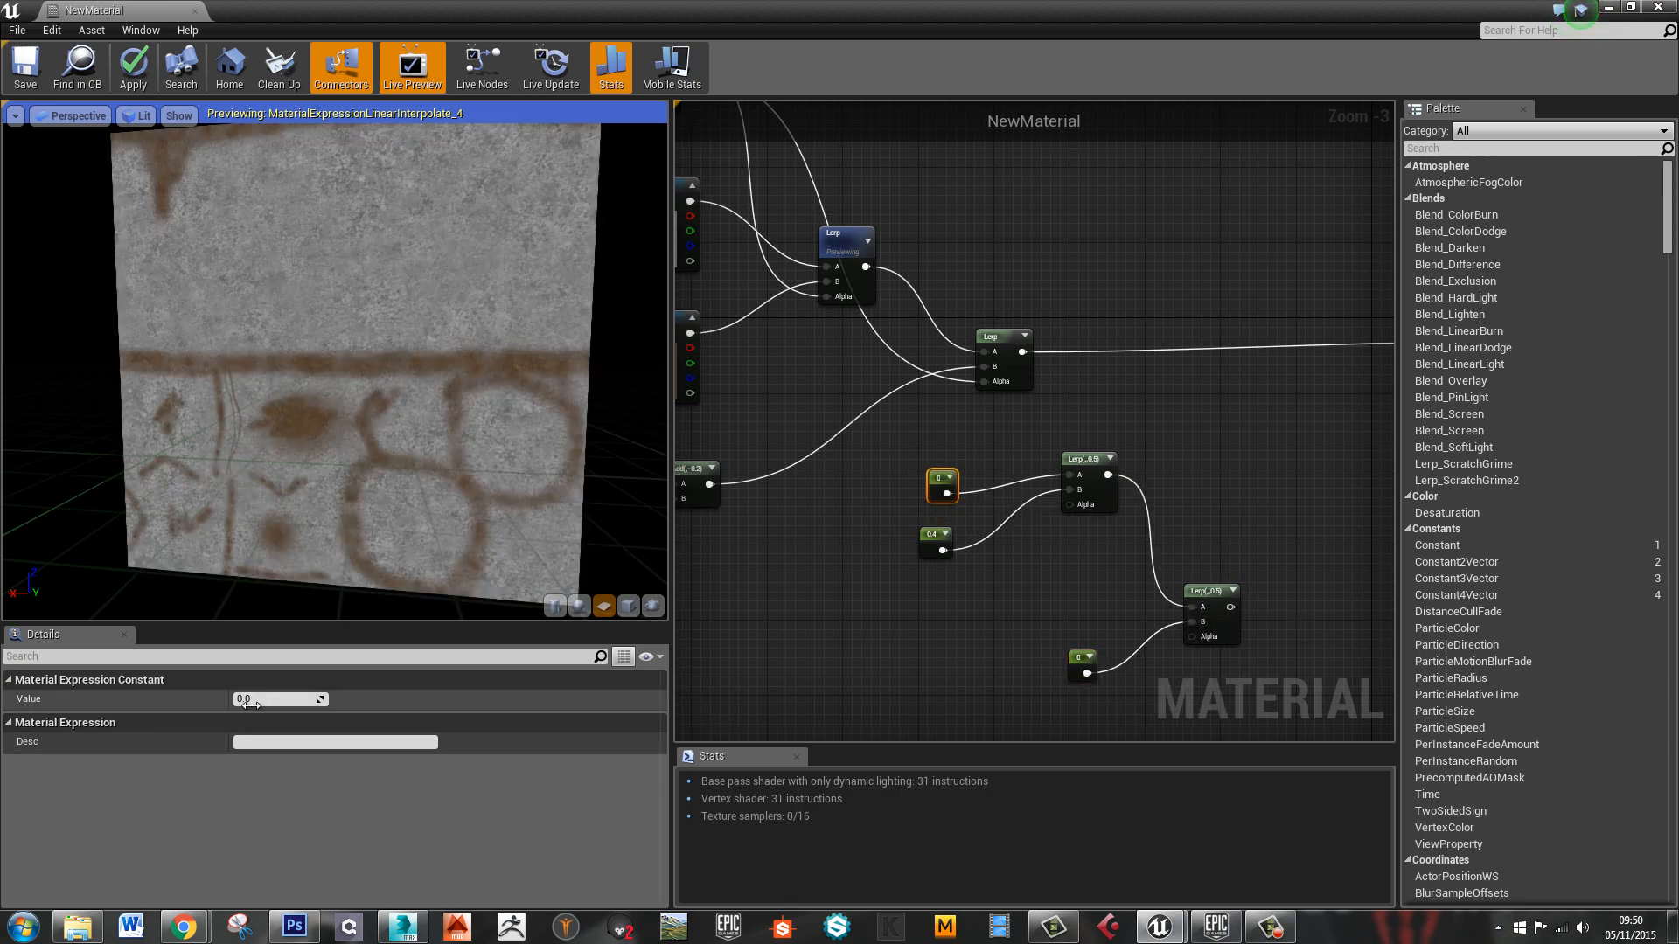
{"action": "key", "text": "Return"}
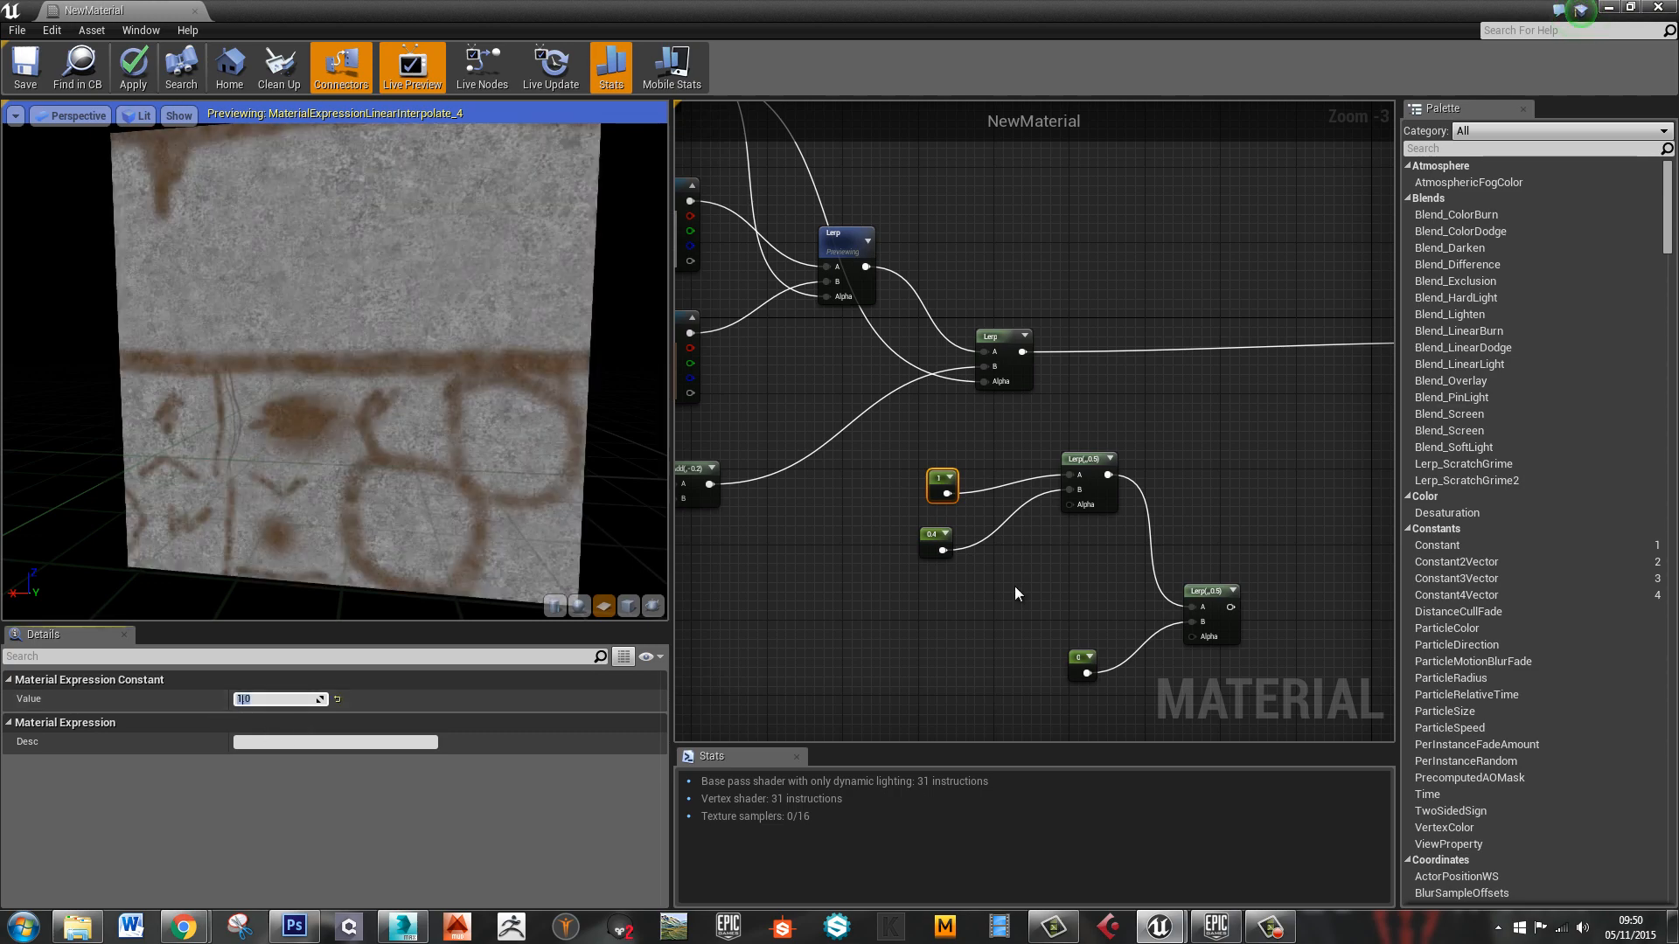
{"action": "left_click", "coordinate": [1015, 586]}
Connect the mask's red channel to the first new Lerp's Alpha and its green channel to the second's Alpha
{"action": "right_click_drag", "start_coordinate": [927, 486], "coordinate": [1023, 613]}
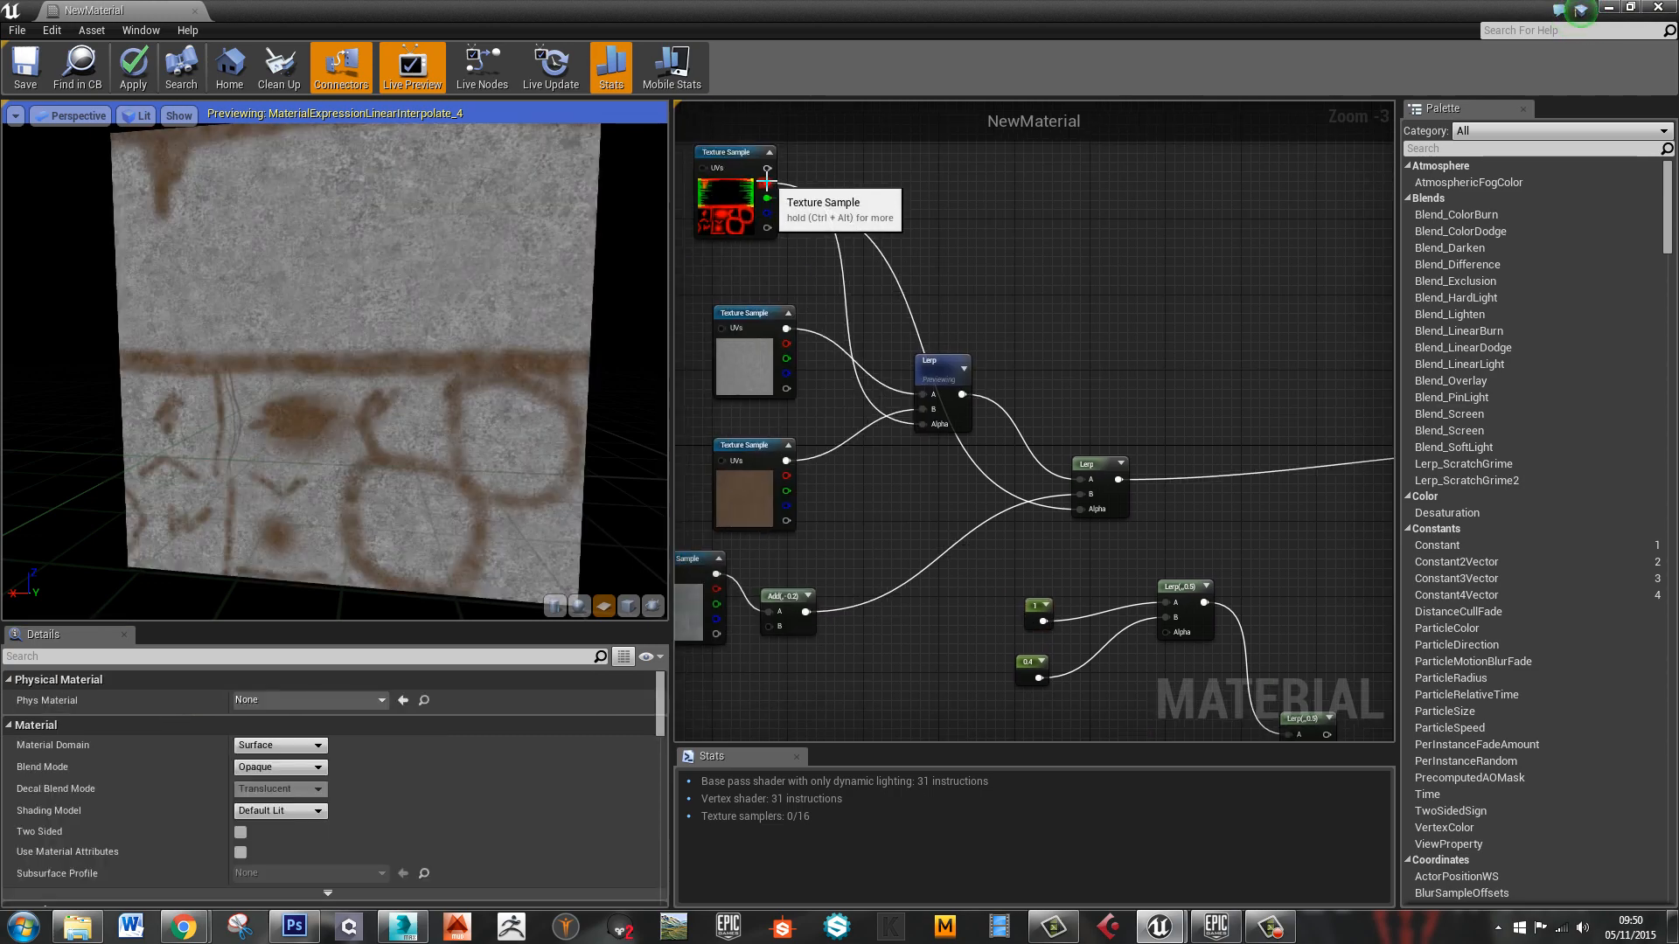
{"action": "left_click_drag", "start_coordinate": [767, 183], "coordinate": [1170, 635]}
{"action": "right_click_drag", "start_coordinate": [1145, 604], "coordinate": [1109, 528]}
{"action": "right_click_drag", "start_coordinate": [837, 197], "coordinate": [842, 225]}
{"action": "left_click_drag", "start_coordinate": [735, 151], "coordinate": [1261, 705]}
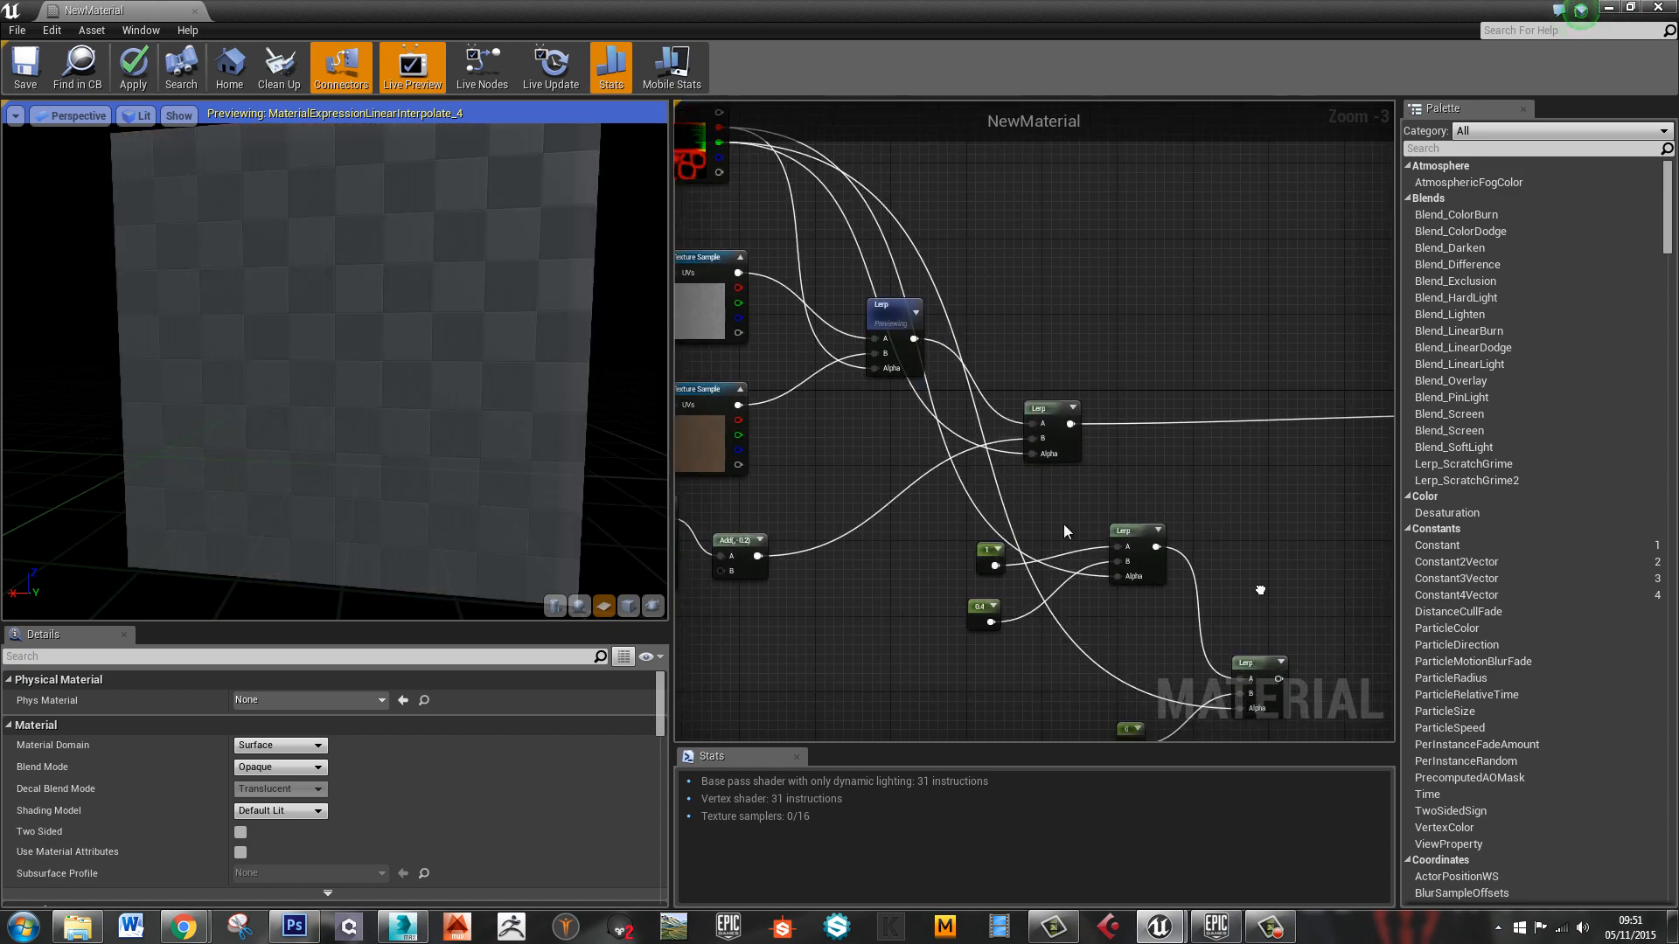
Connect the last Lerp's output to Metallic on NewMaterial and apply the material changes
{"action": "right_click_drag", "start_coordinate": [1064, 523], "coordinate": [635, 427]}
{"action": "left_click_drag", "start_coordinate": [868, 583], "coordinate": [1131, 333]}
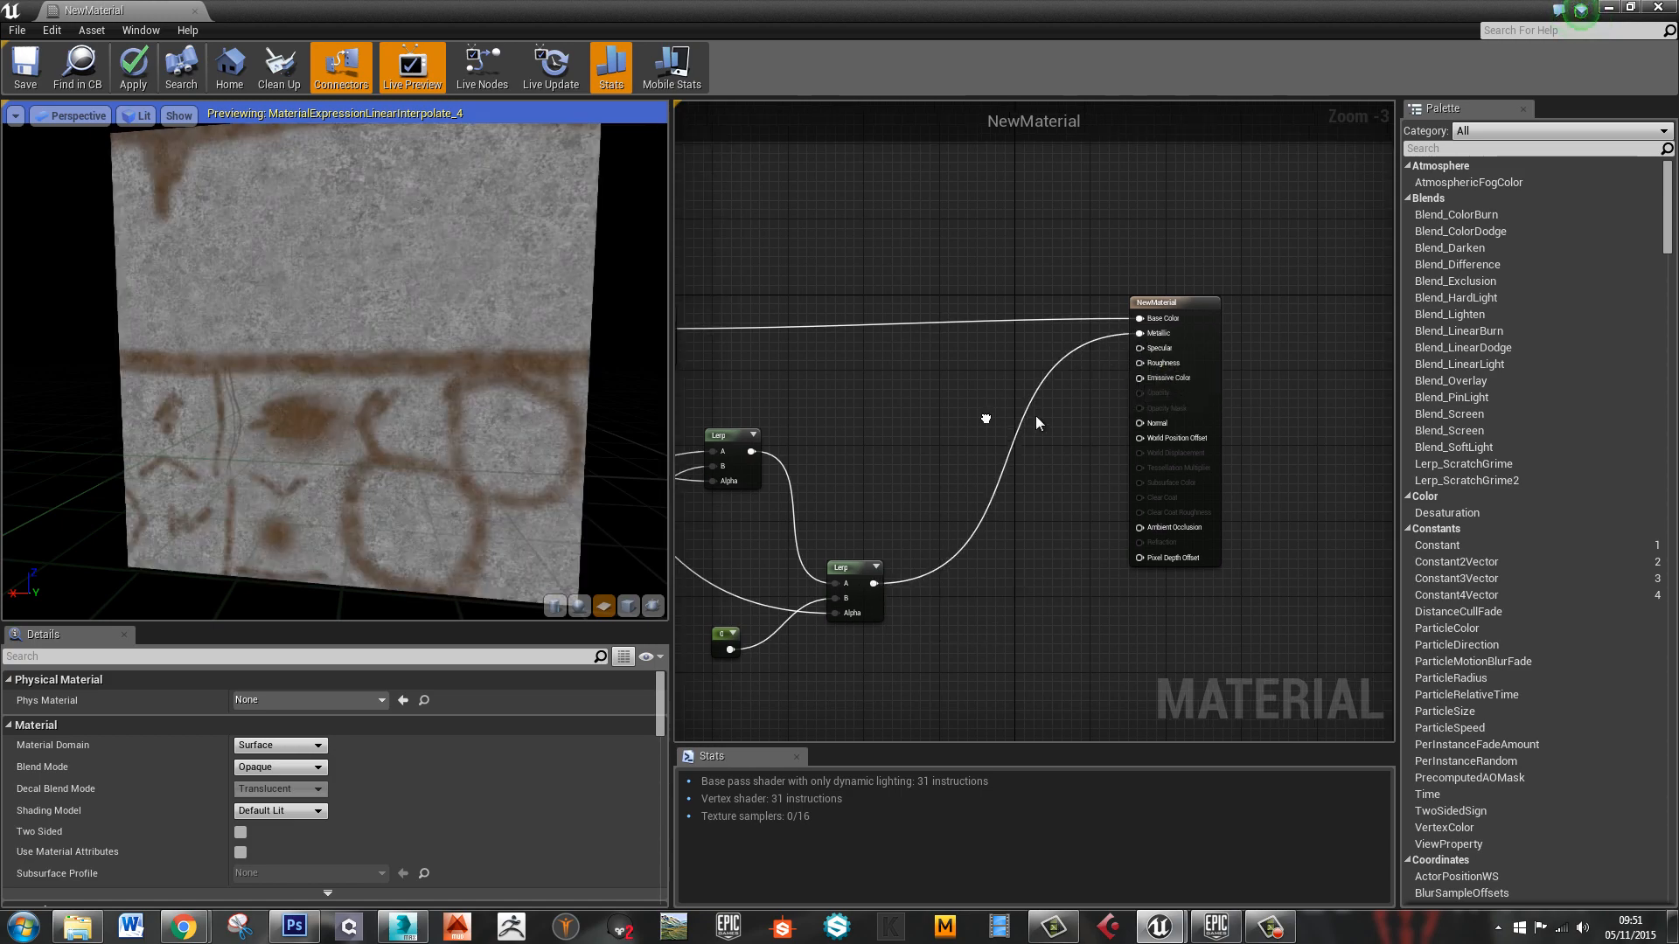
{"action": "right_click_drag", "start_coordinate": [983, 419], "coordinate": [1127, 422]}
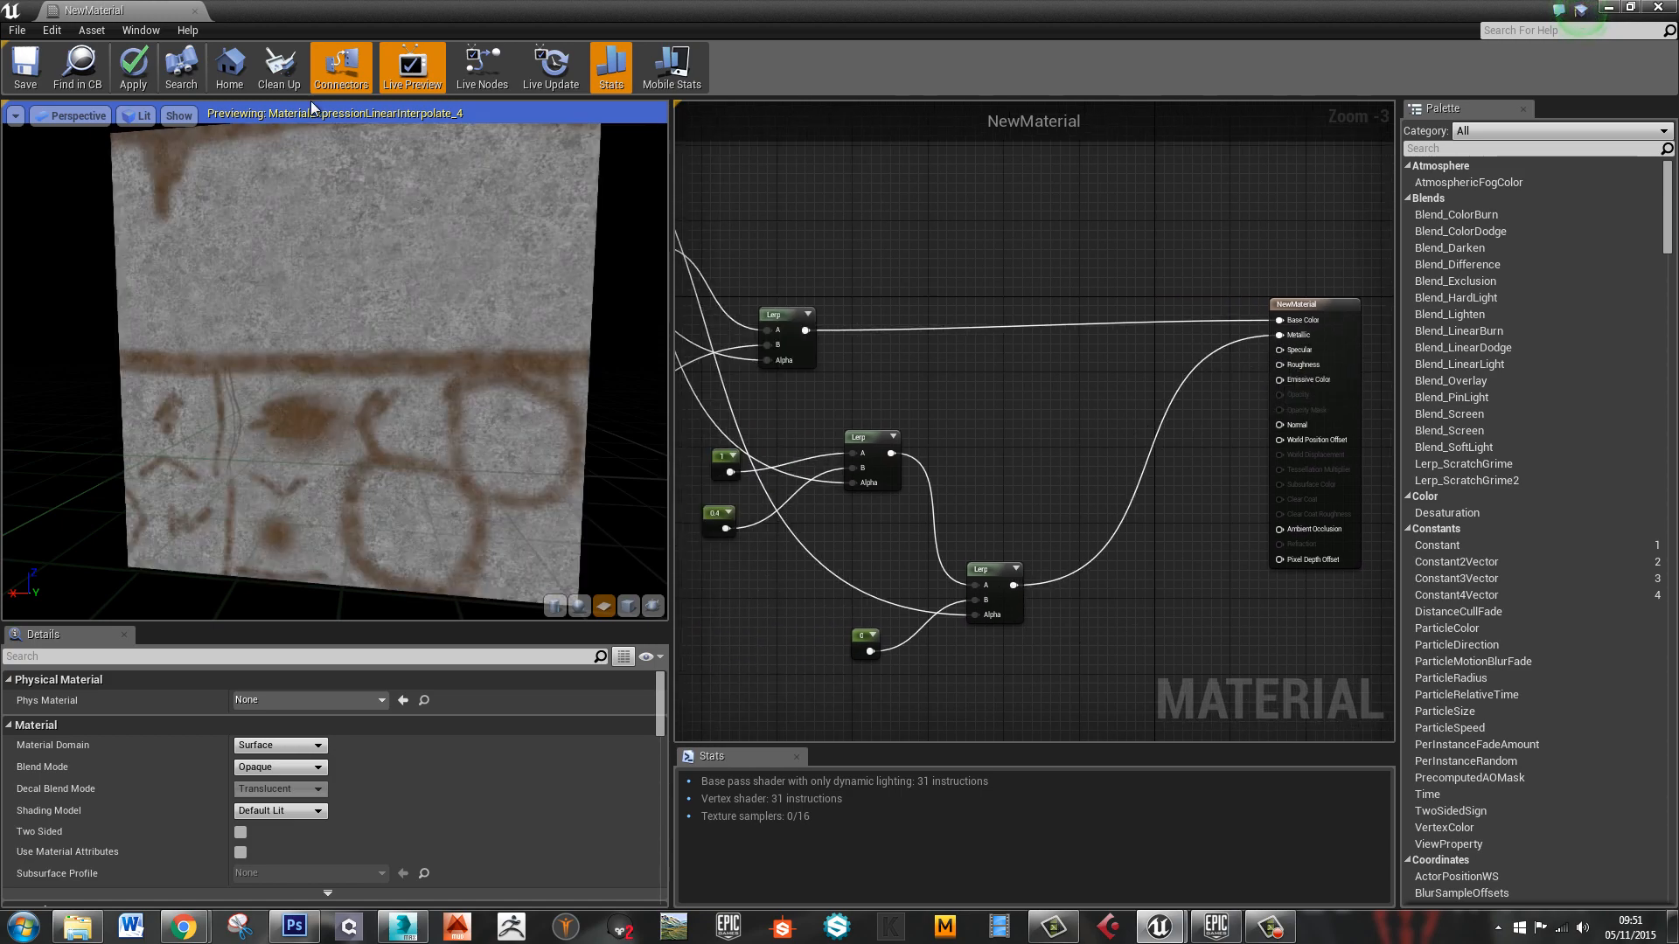
{"action": "left_click", "coordinate": [134, 77]}
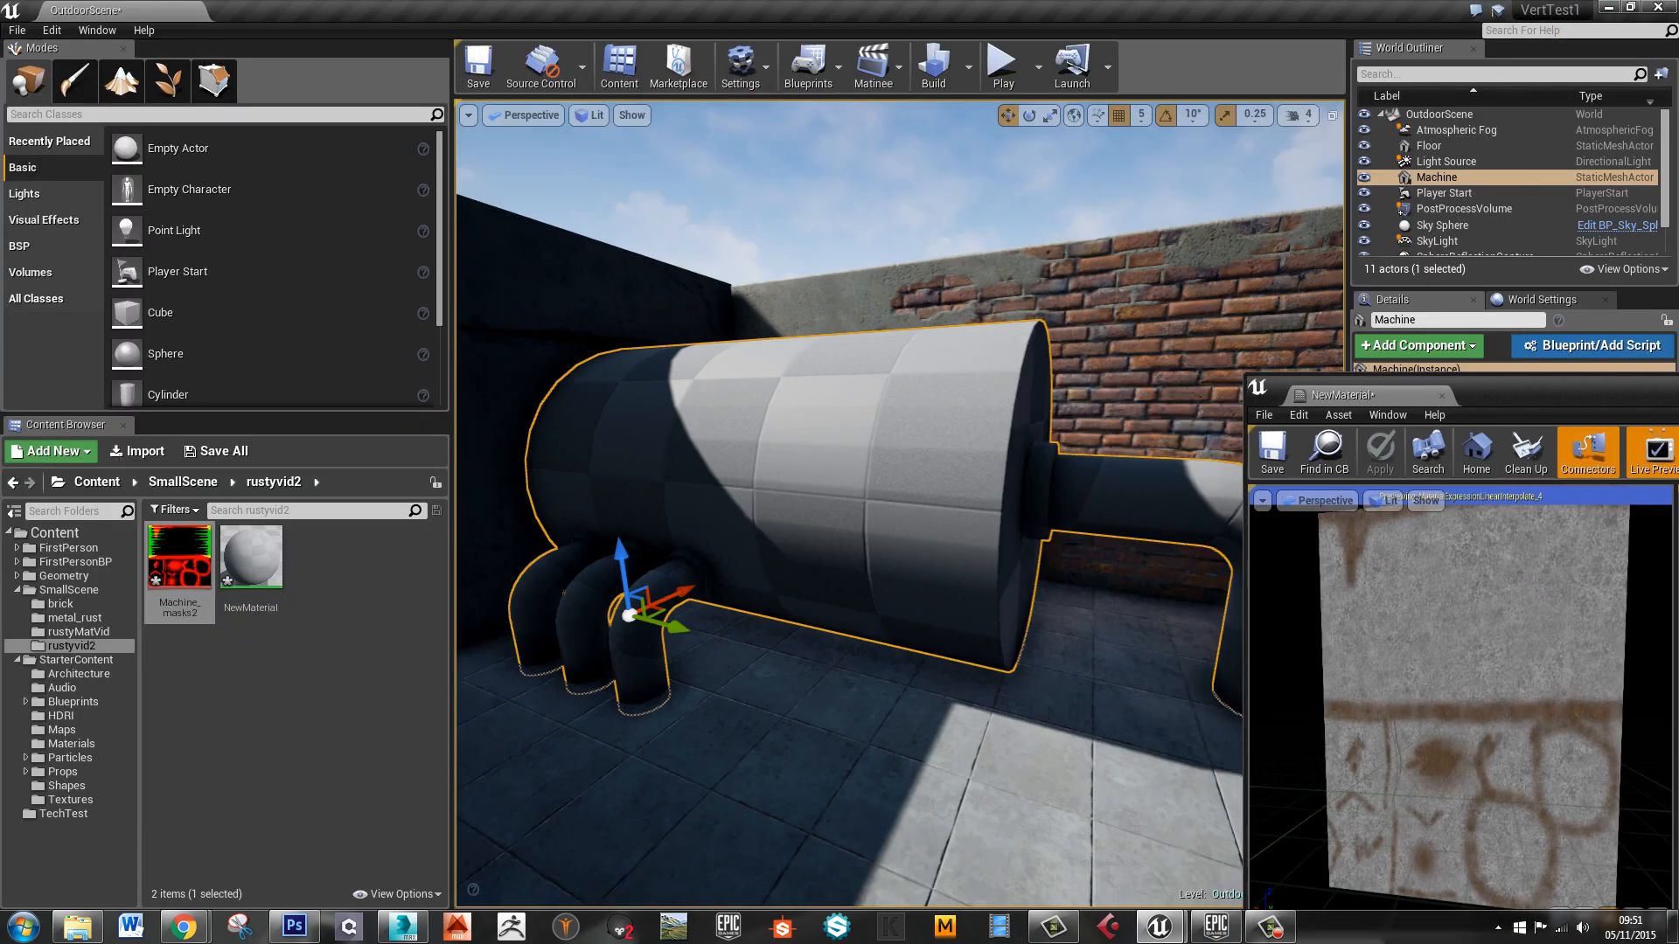
Examine the metallic effect on the Machine mesh in the level from close up and farther away
{"action": "scroll", "coordinate": [1117, 497], "scroll_direction": "up", "scroll_amount": 10}
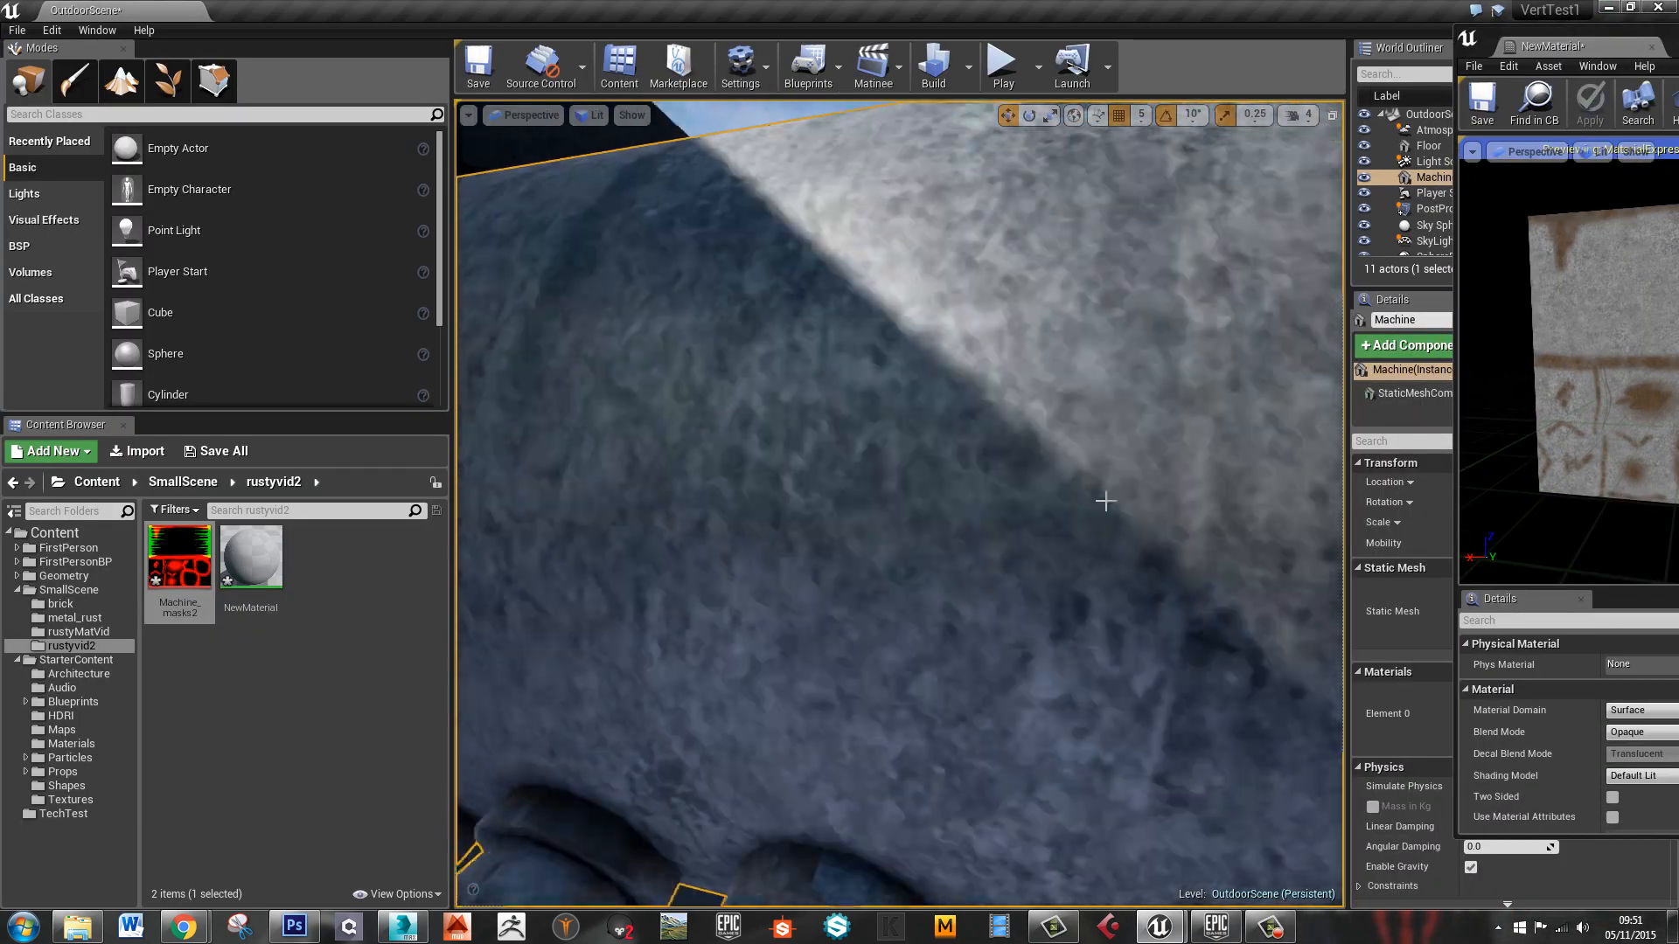
{"action": "right_click_drag", "start_coordinate": [1106, 501], "coordinate": [1274, 502]}
{"action": "scroll", "coordinate": [1274, 502], "scroll_direction": "down", "scroll_amount": 10}
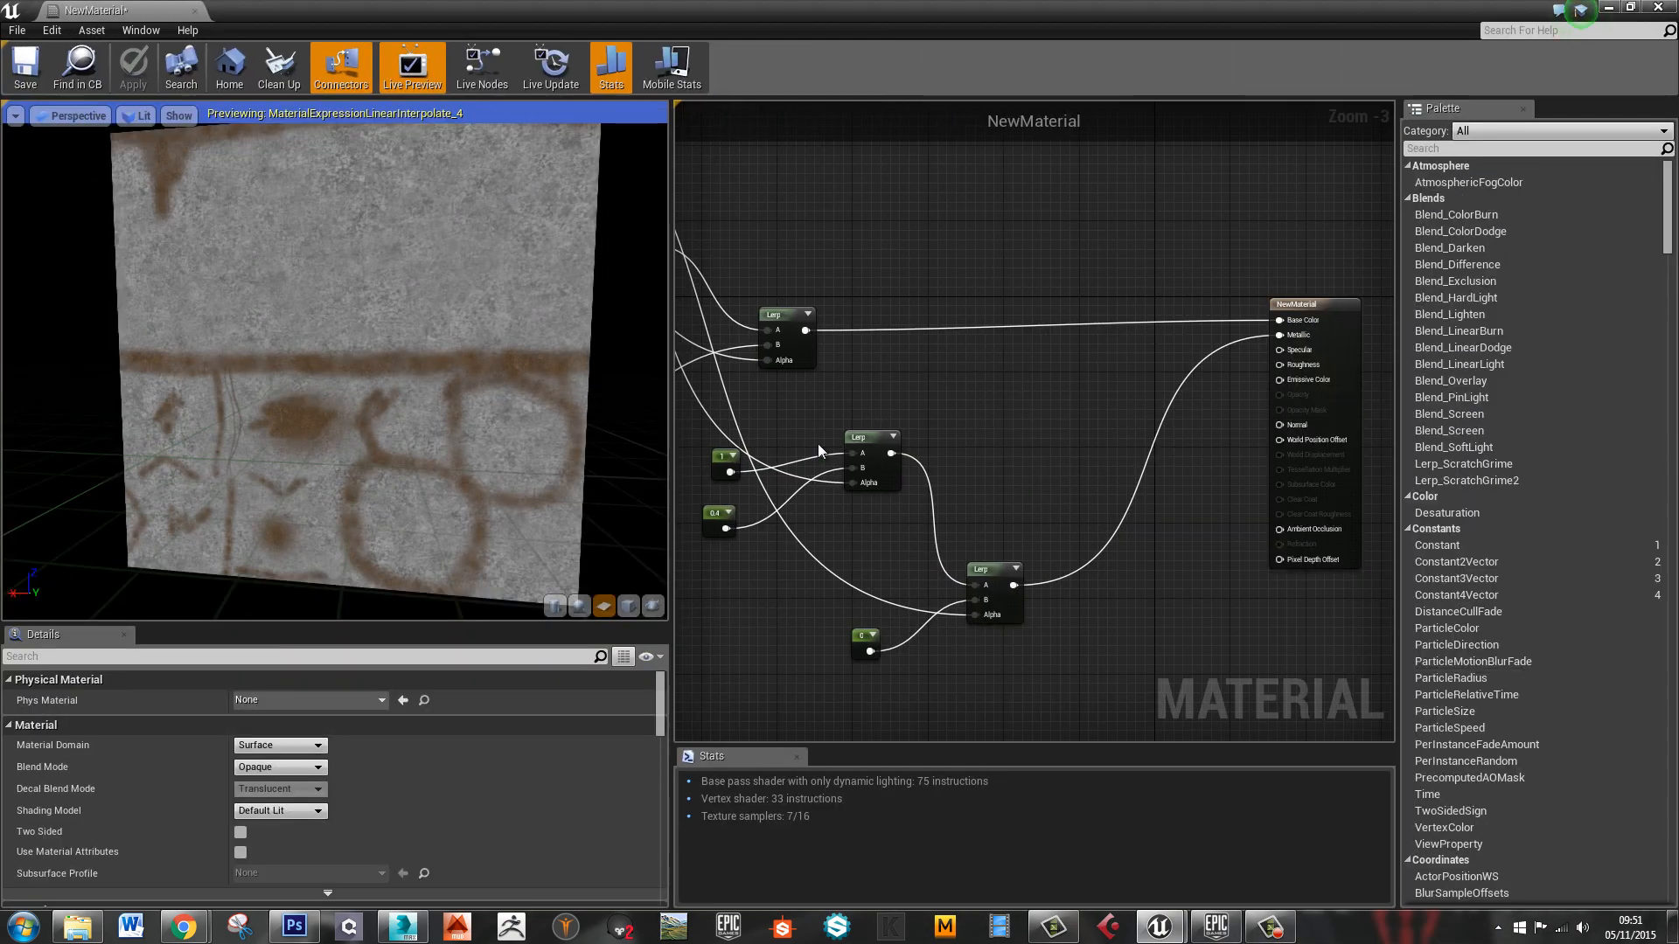
Move the two metallic Lerps and their three Constants together to a clear area lower in the graph
{"action": "scroll", "coordinate": [1093, 391], "scroll_direction": "up", "scroll_amount": 2}
{"action": "right_click_drag", "start_coordinate": [1093, 391], "coordinate": [1079, 497]}
{"action": "scroll", "coordinate": [1052, 459], "scroll_direction": "down", "scroll_amount": 1}
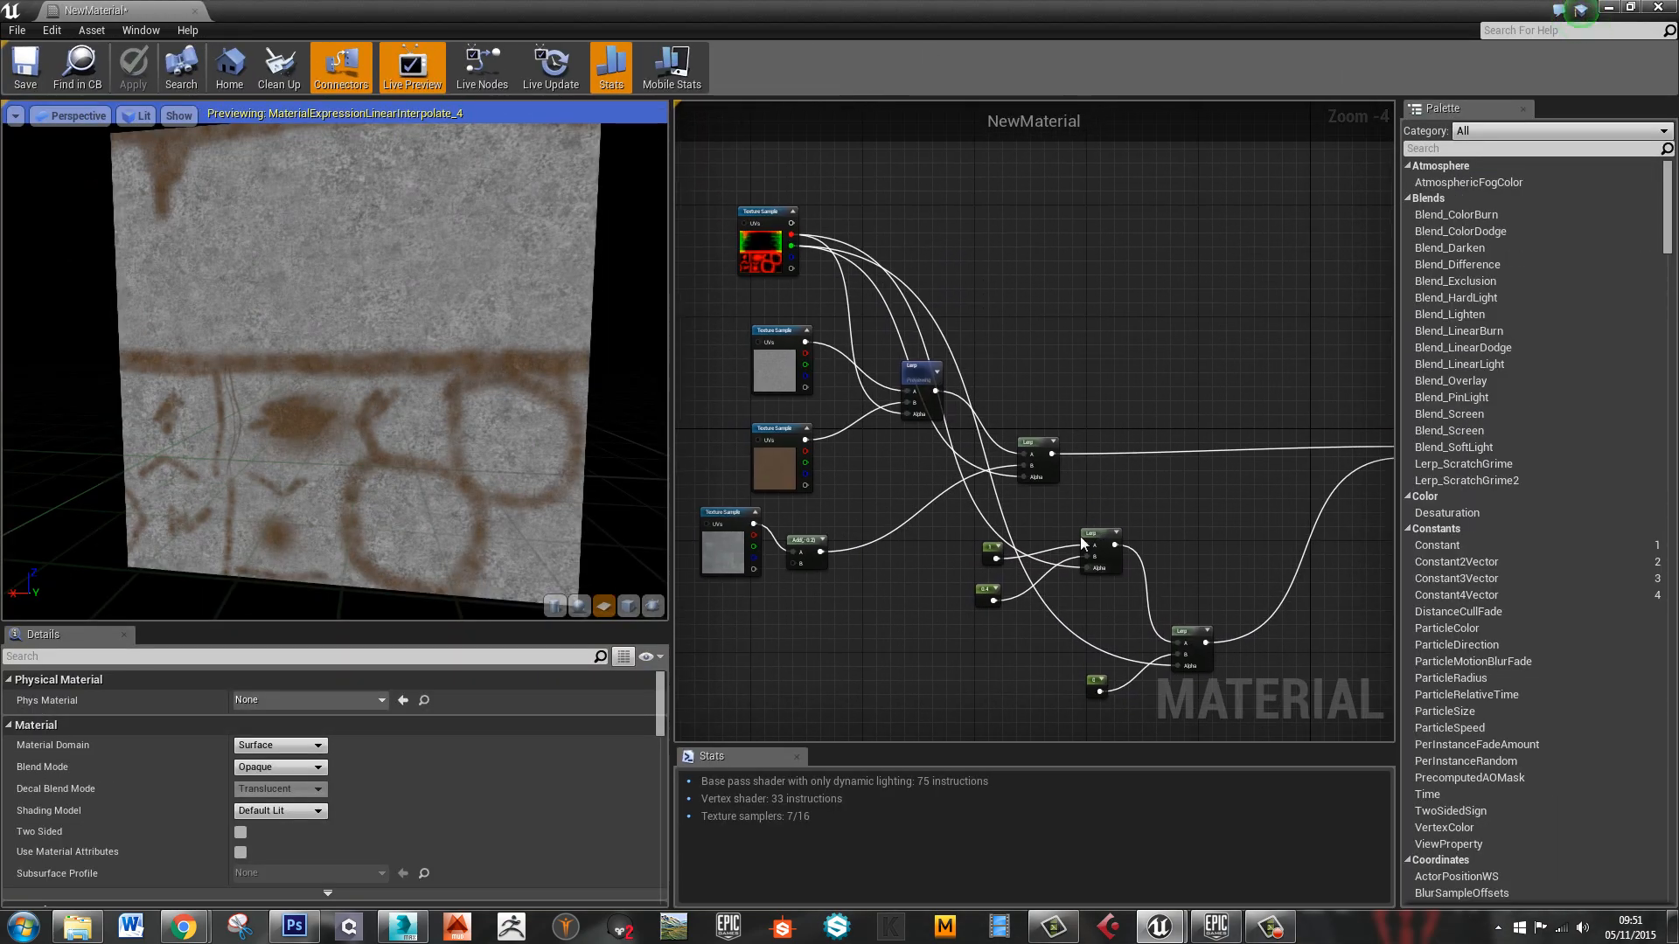
{"action": "left_click_drag", "start_coordinate": [1088, 533], "coordinate": [1104, 535]}
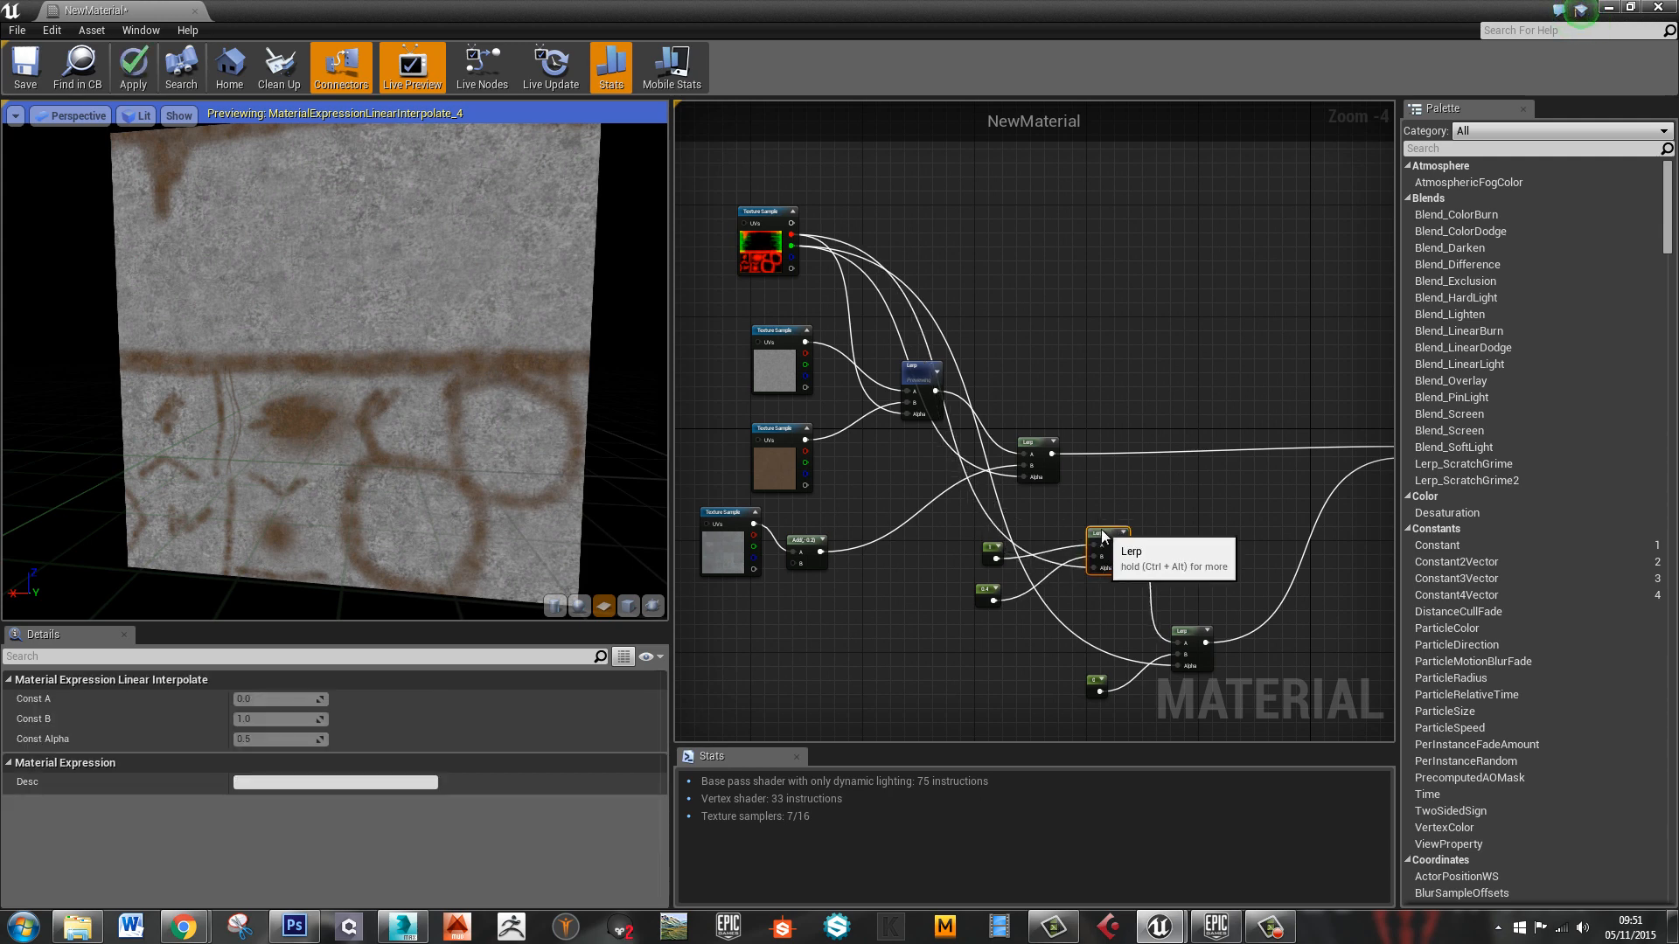
{"action": "right_click_drag", "start_coordinate": [1171, 561], "coordinate": [988, 464]}
{"action": "left_click_drag", "start_coordinate": [775, 433], "coordinate": [1068, 612]}
{"action": "left_click_drag", "start_coordinate": [1010, 547], "coordinate": [1077, 668]}
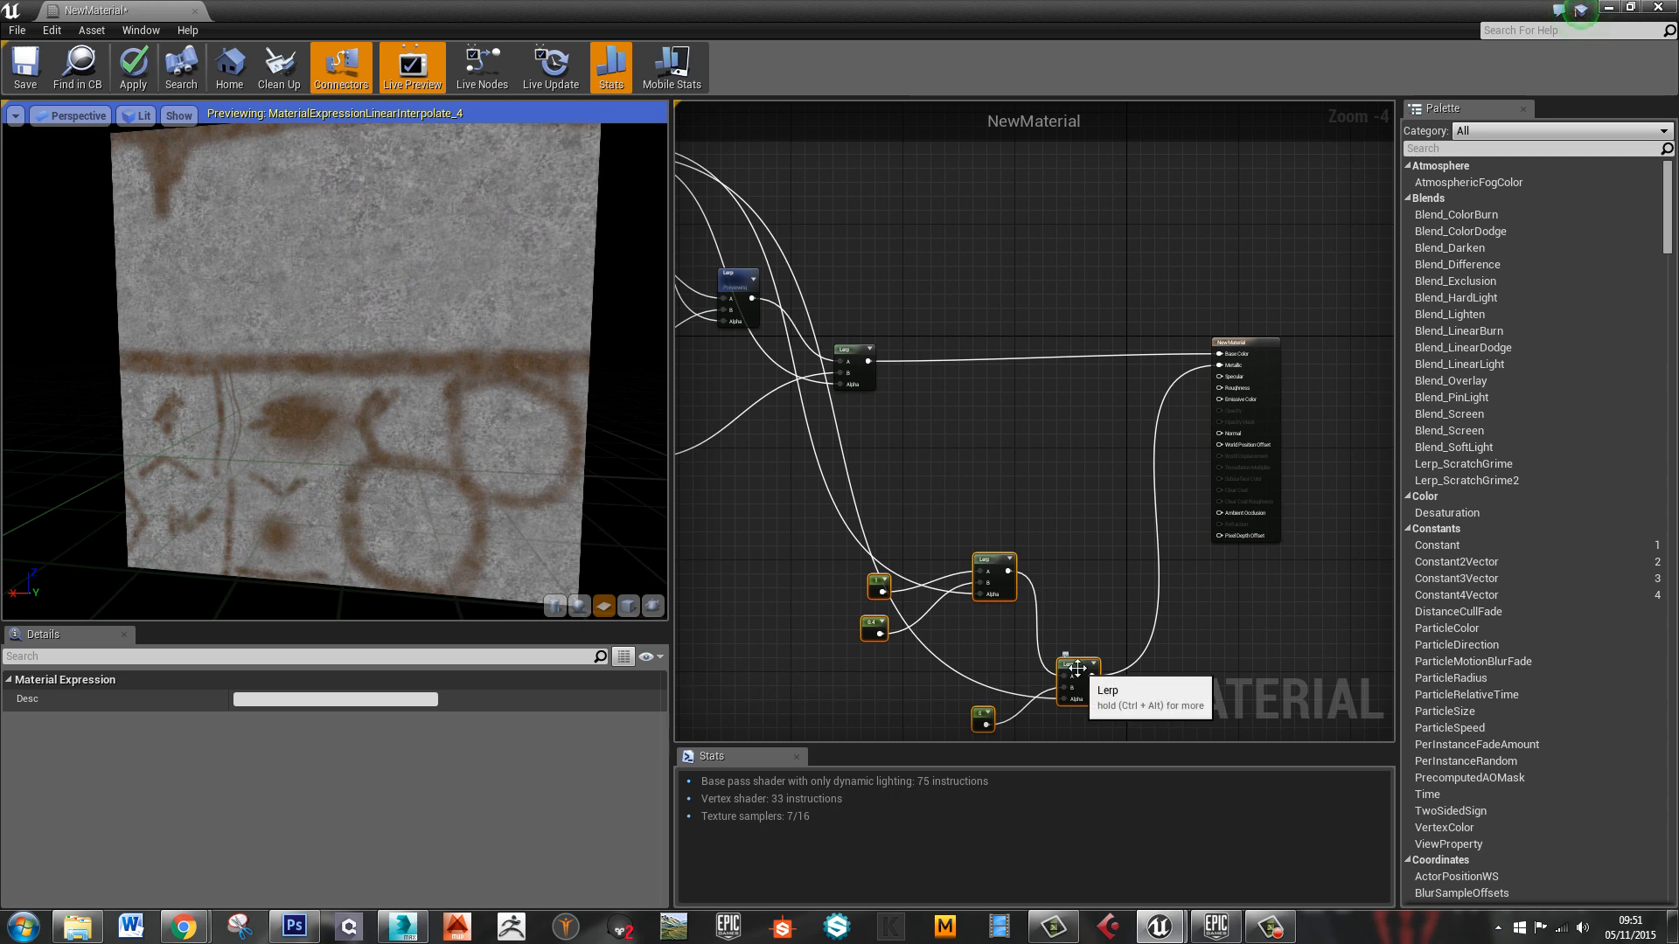
Enclose the metallic nodes in a comment box labelled "metal" and shift the NewMaterial node farther from the network
{"action": "key", "text": "c"}
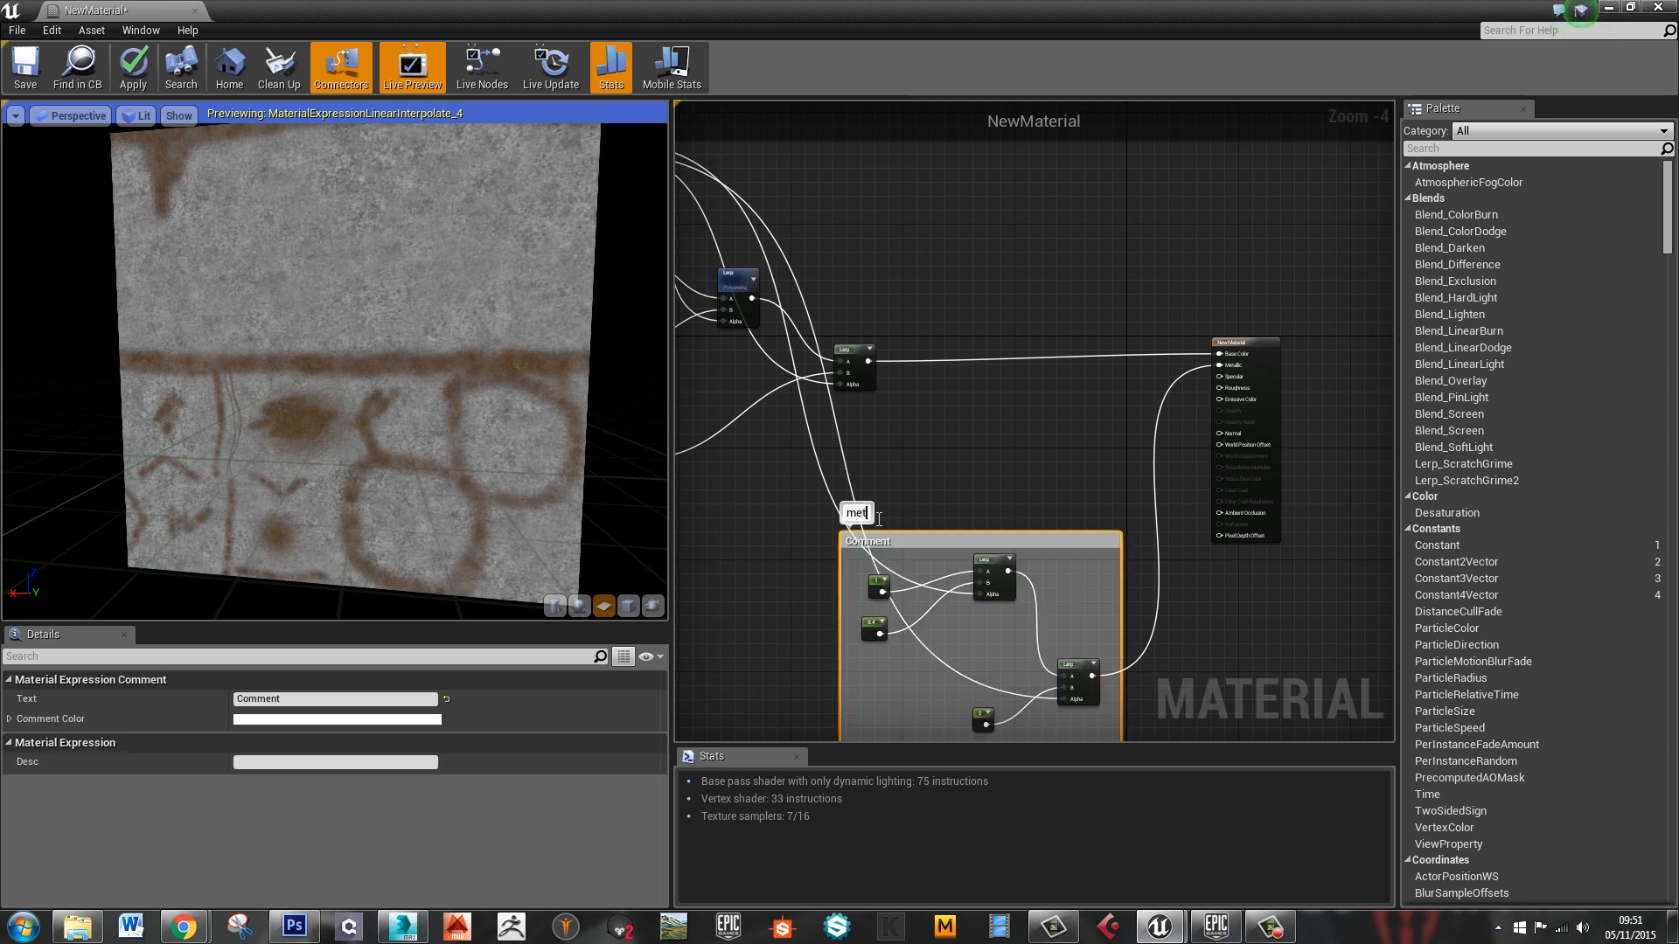
{"action": "right_click_drag", "start_coordinate": [1325, 543], "coordinate": [1276, 522]}
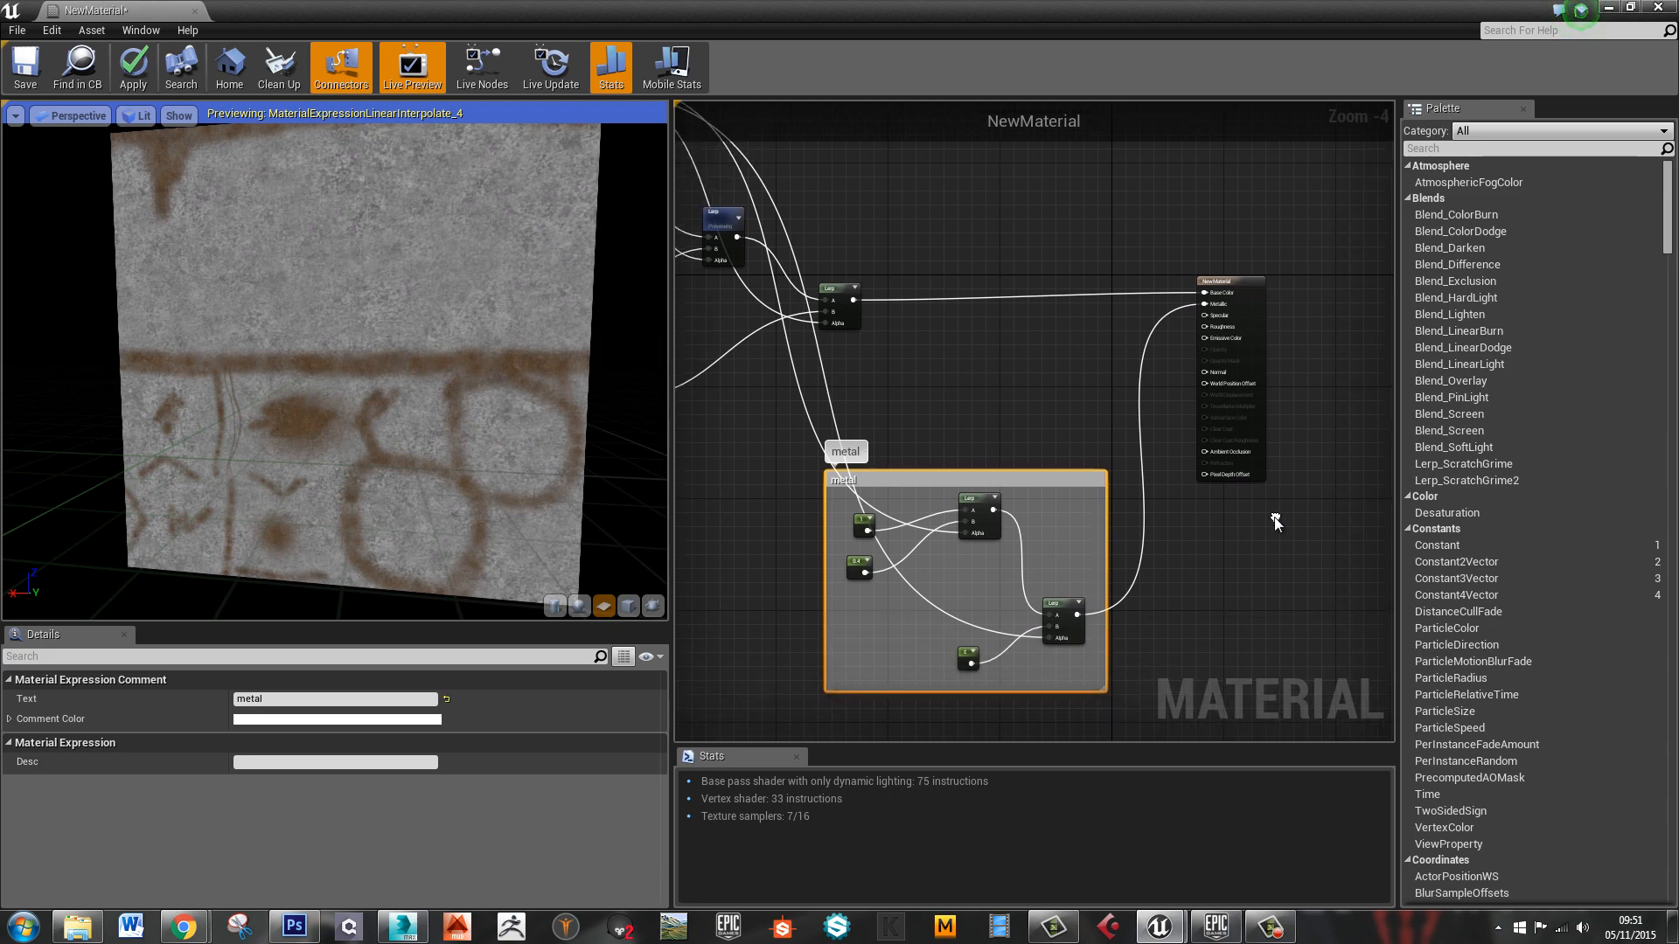
{"action": "left_click_drag", "start_coordinate": [1226, 279], "coordinate": [1324, 285]}
{"action": "left_click", "coordinate": [1216, 429]}
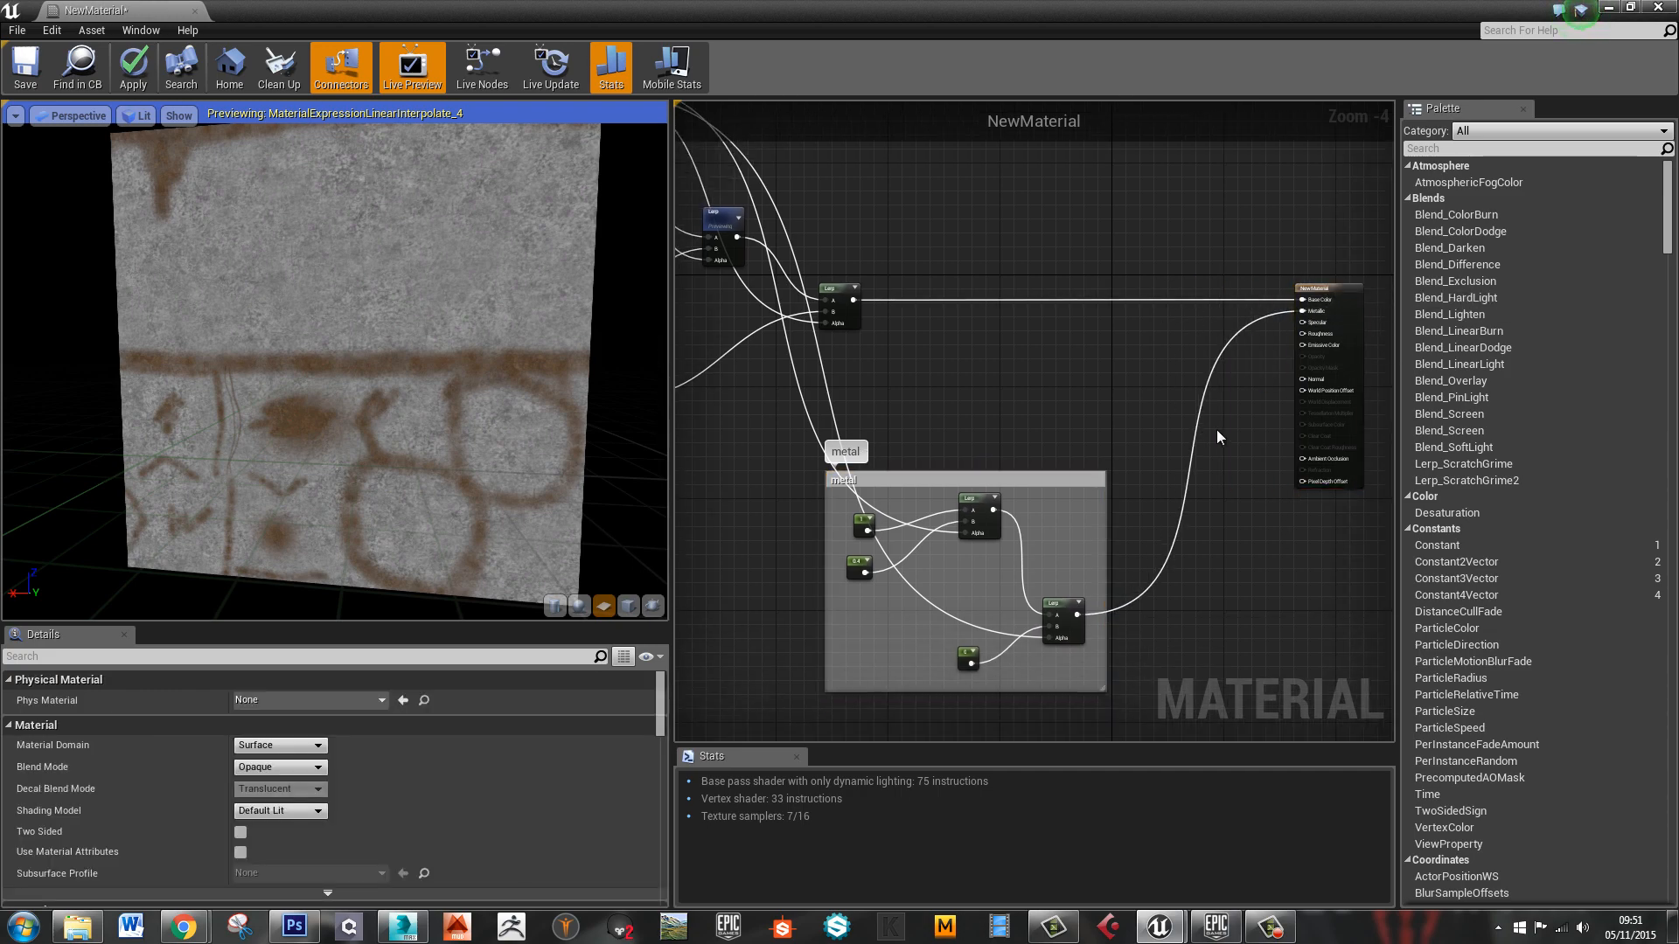
Add a Lerp node and position it between the Base Color Lerp and the NewMaterial node
{"action": "right_click_drag", "start_coordinate": [1215, 429], "coordinate": [977, 472]}
{"action": "scroll", "coordinate": [999, 411], "scroll_direction": "up", "scroll_amount": 3}
{"action": "right_click_drag", "start_coordinate": [948, 416], "coordinate": [1307, 443]}
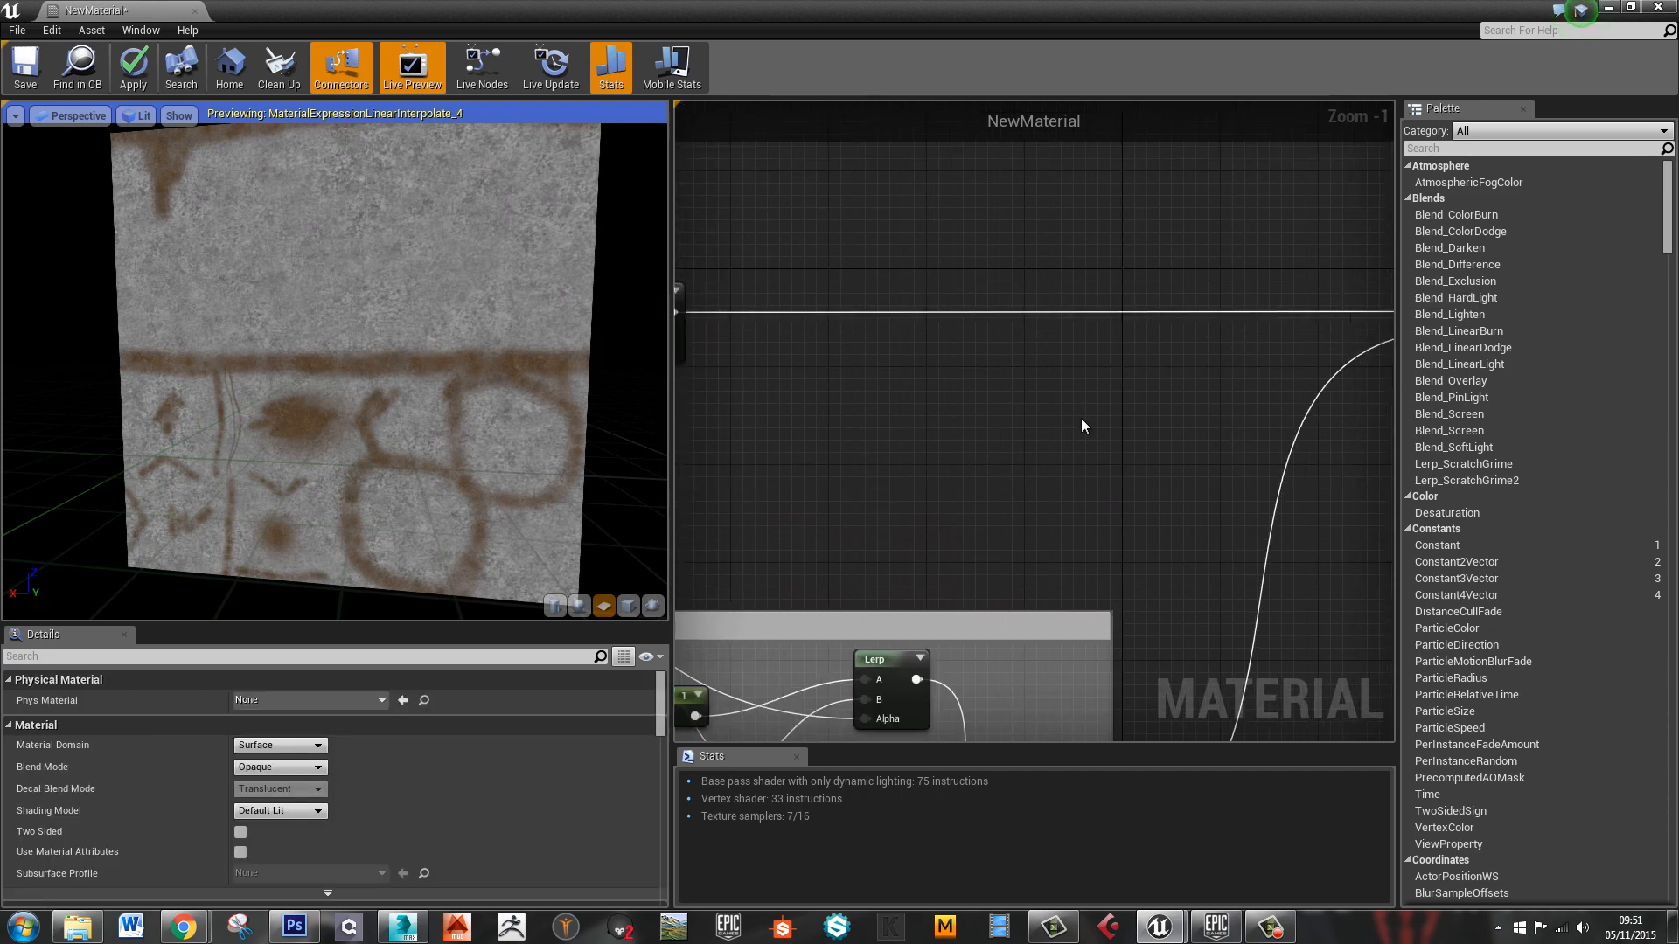
{"action": "scroll", "coordinate": [1068, 404], "scroll_direction": "down", "scroll_amount": 3}
{"action": "left_click", "coordinate": [1058, 388]}
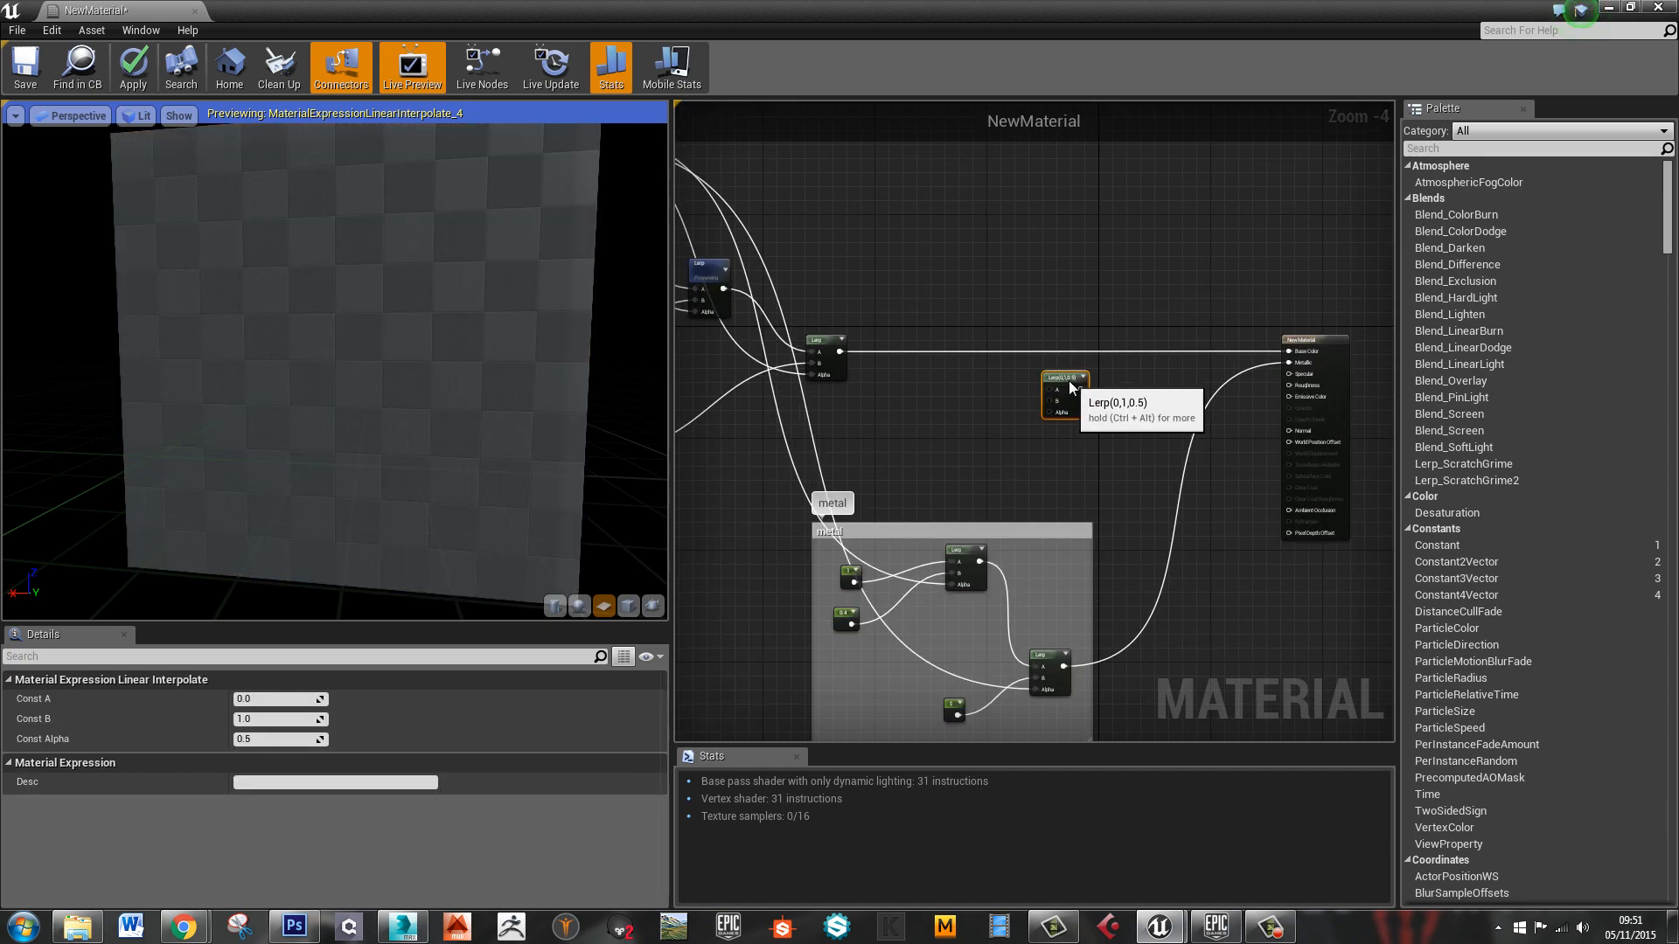
{"action": "left_click_drag", "start_coordinate": [1064, 380], "coordinate": [1036, 349]}
Move the texture samples and Base Color blend nodes together higher in the graph, leaving the unconnected Lerp in place
{"action": "right_click_drag", "start_coordinate": [714, 370], "coordinate": [1113, 446]}
{"action": "scroll", "coordinate": [1113, 447], "scroll_direction": "down", "scroll_amount": 2}
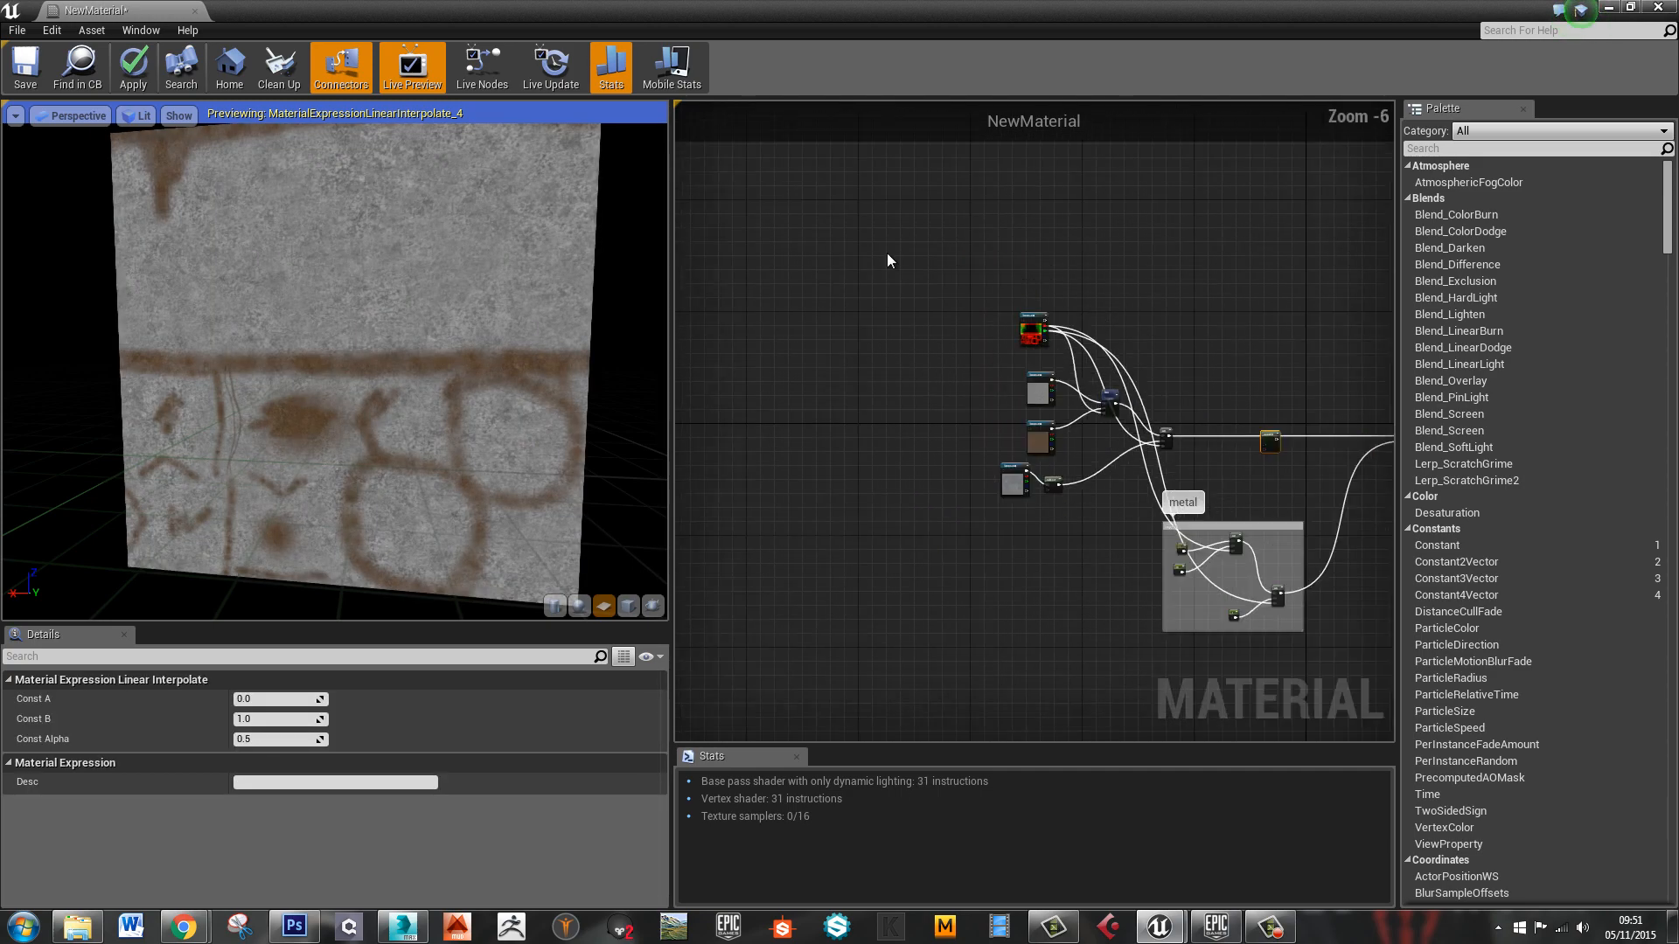
{"action": "left_click_drag", "start_coordinate": [888, 254], "coordinate": [1183, 498]}
{"action": "left_click_drag", "start_coordinate": [1163, 433], "coordinate": [1133, 286]}
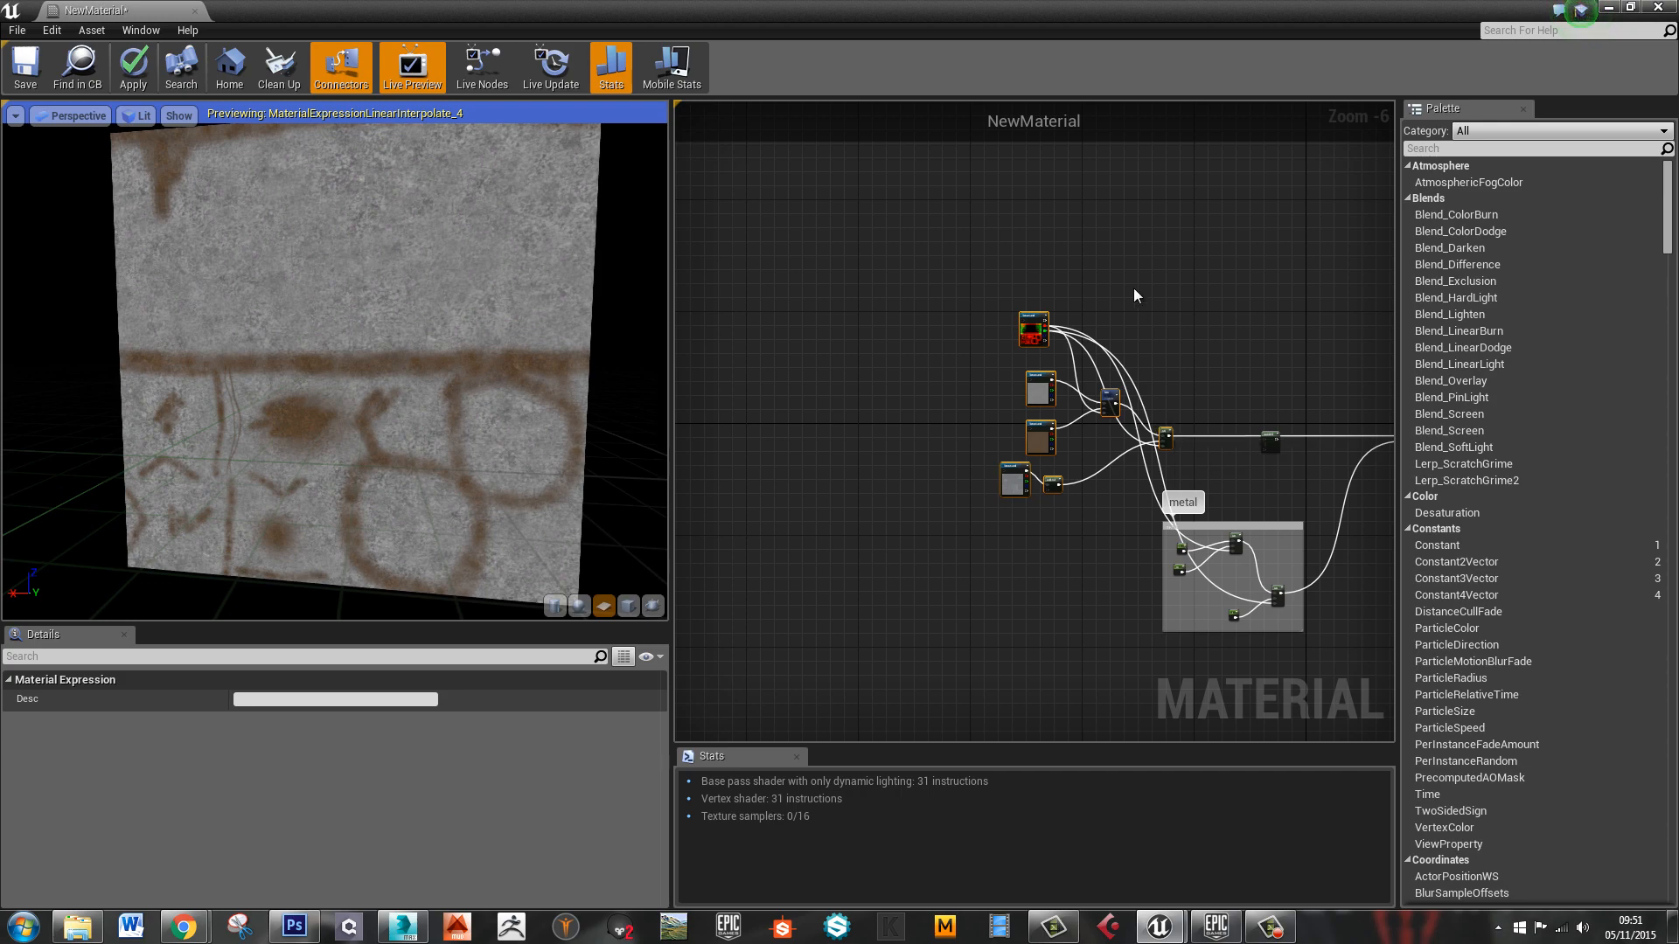
Add a Constant node before the unconnected Lerp and move the Lerp closer to it
{"action": "scroll", "coordinate": [888, 391], "scroll_direction": "up", "scroll_amount": 5}
{"action": "right_click_drag", "start_coordinate": [1020, 468], "coordinate": [1045, 418]}
{"action": "left_click", "coordinate": [884, 411]}
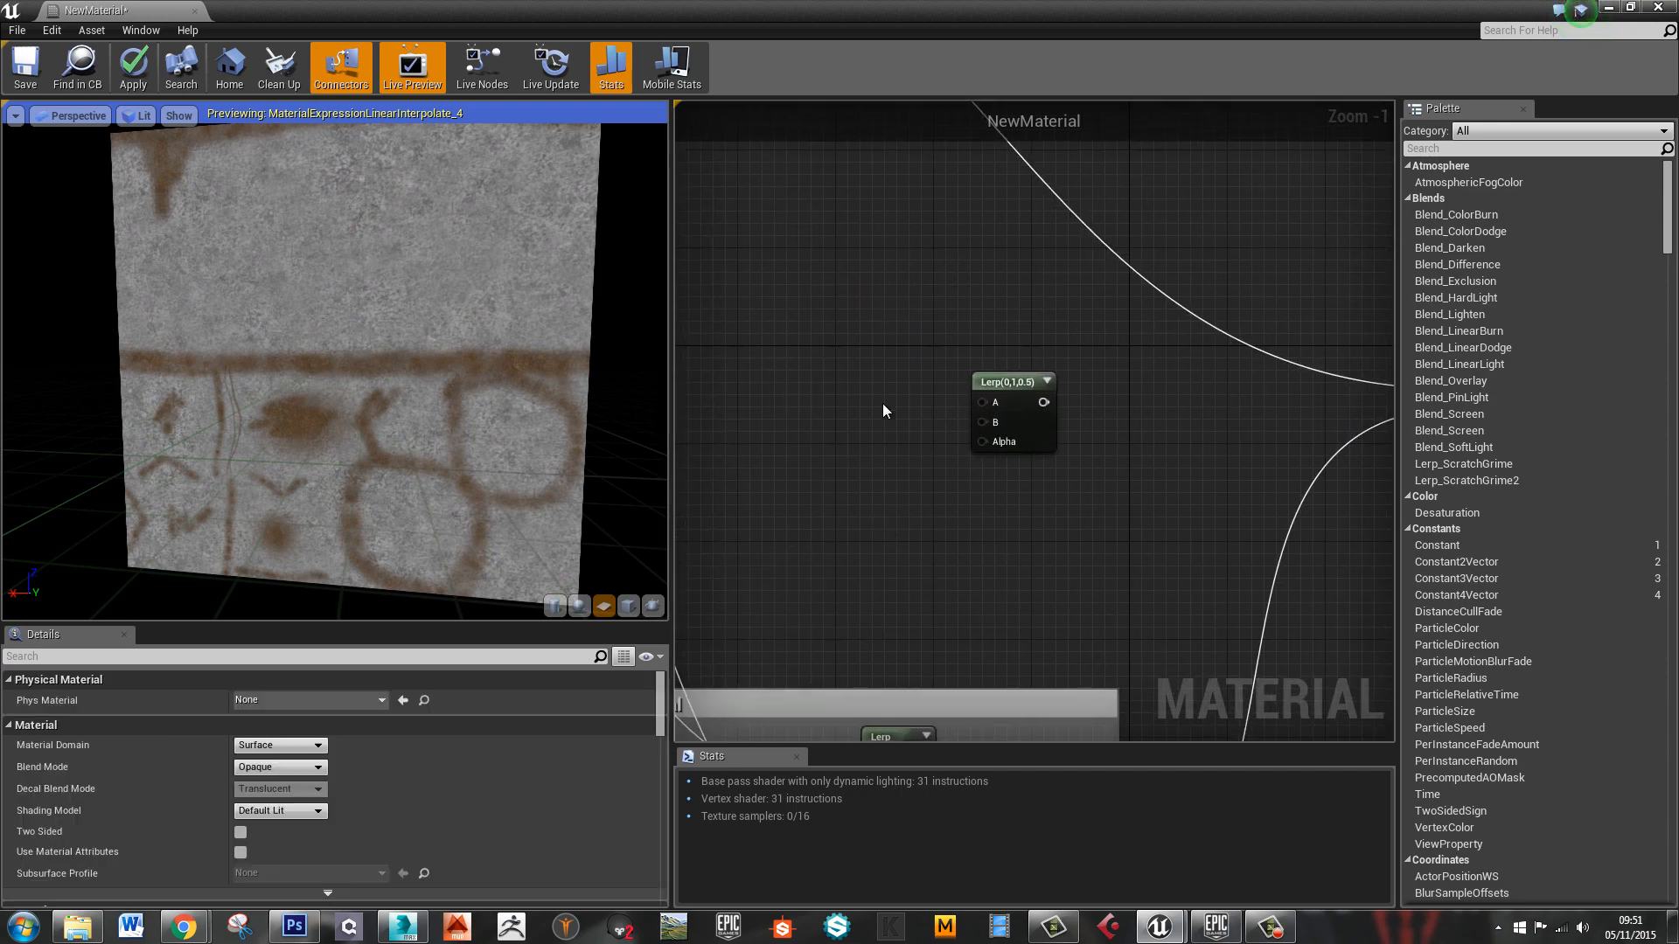
{"action": "left_click", "coordinate": [850, 402]}
{"action": "left_click_drag", "start_coordinate": [865, 408], "coordinate": [813, 386]}
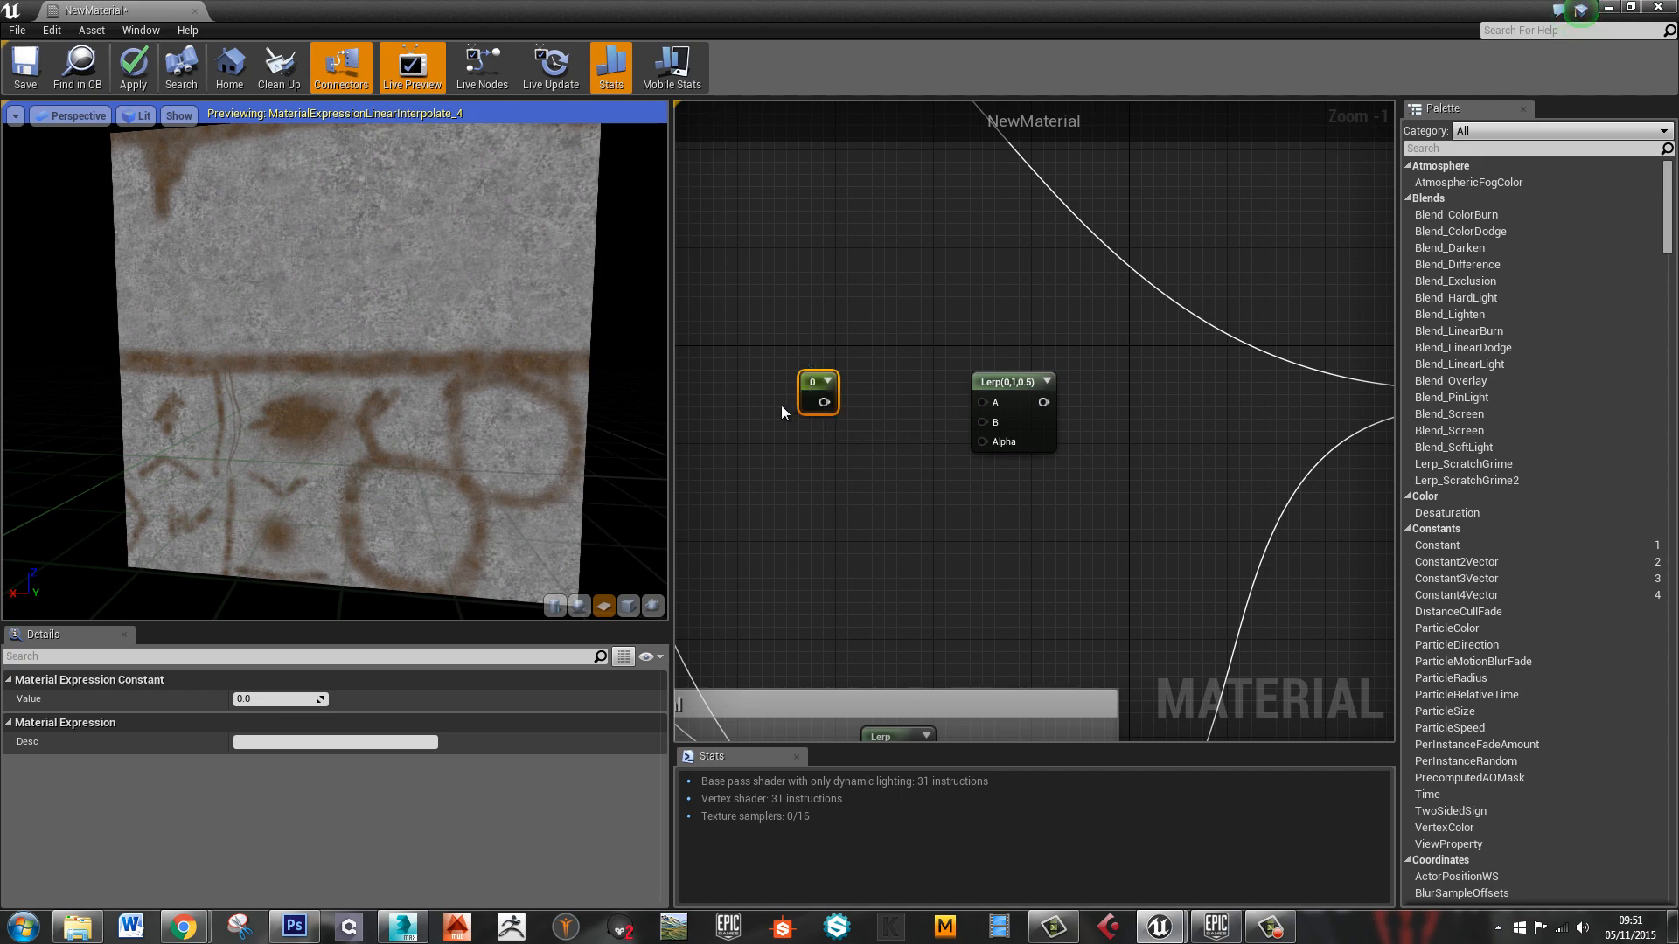
{"action": "right_click_drag", "start_coordinate": [782, 413], "coordinate": [1074, 434]}
{"action": "scroll", "coordinate": [1065, 434], "scroll_direction": "down", "scroll_amount": 4}
{"action": "right_click_drag", "start_coordinate": [1035, 361], "coordinate": [1048, 489]}
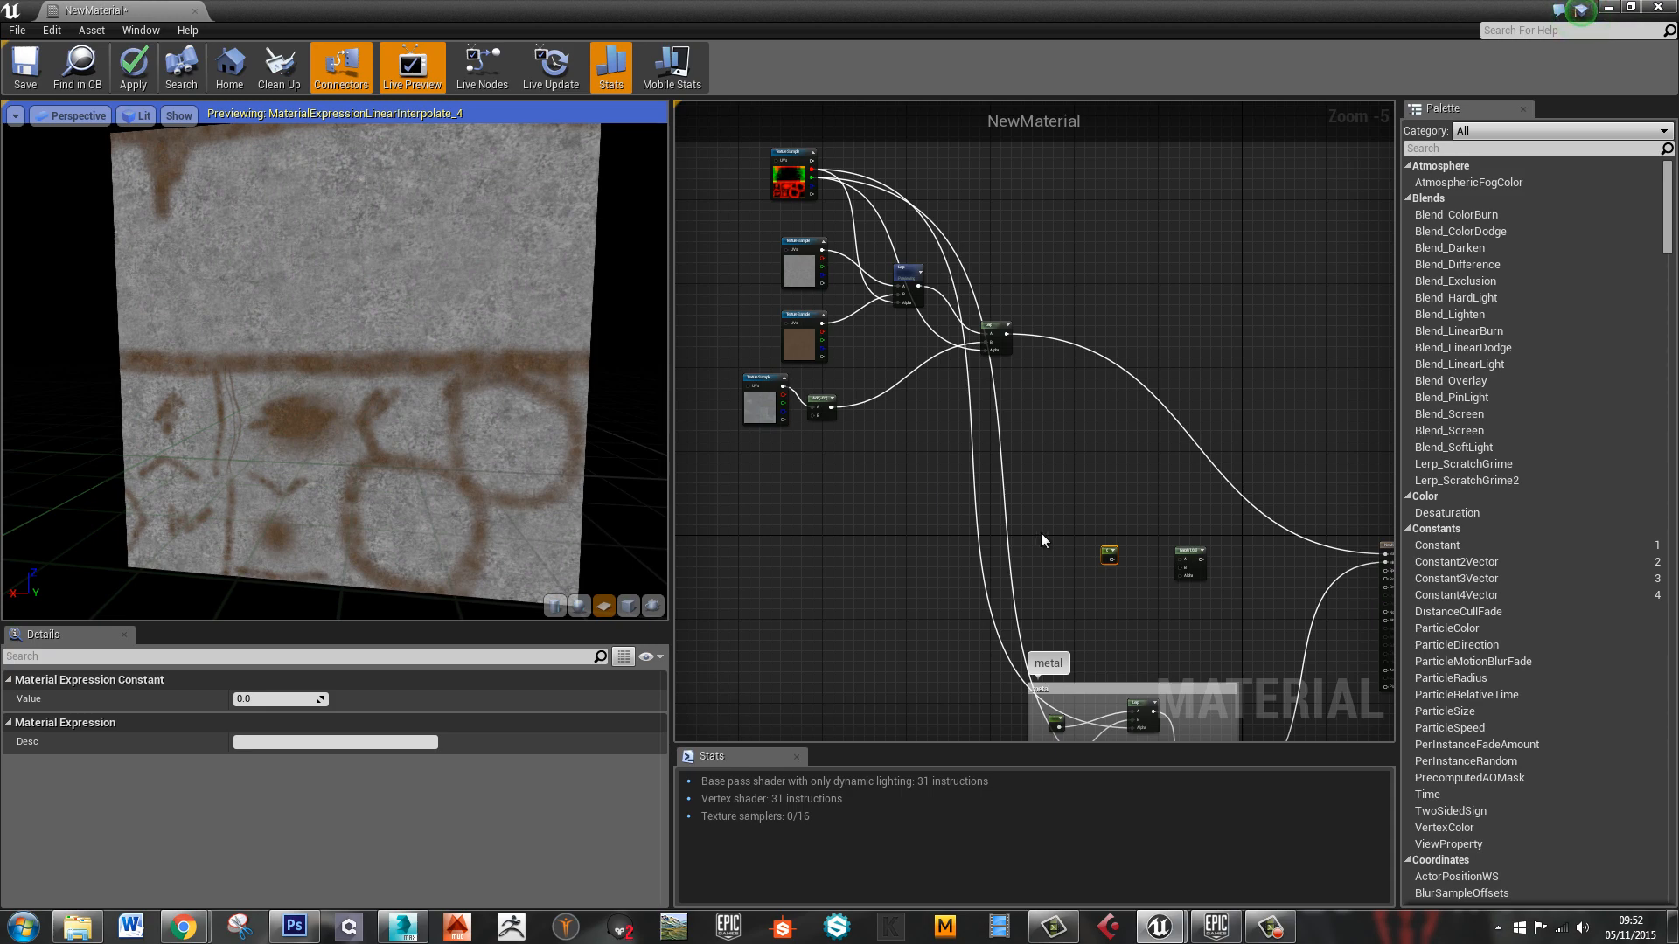
{"action": "right_click_drag", "start_coordinate": [1135, 558], "coordinate": [969, 443]}
{"action": "scroll", "coordinate": [969, 455], "scroll_direction": "up", "scroll_amount": 4}
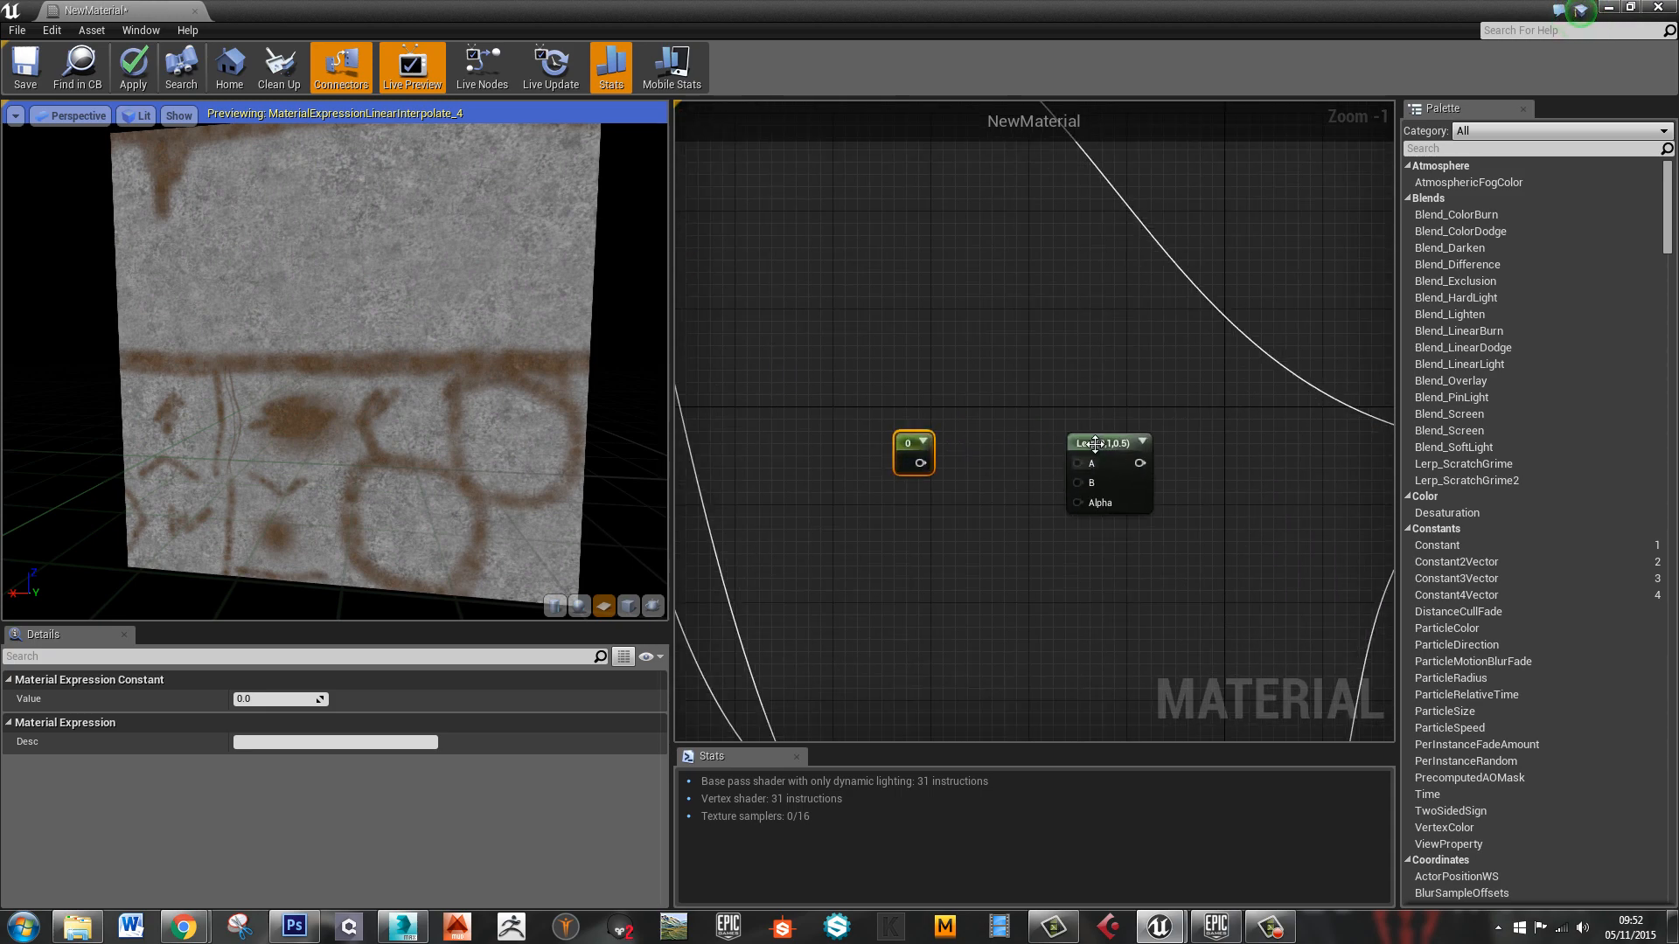
{"action": "left_click_drag", "start_coordinate": [1095, 444], "coordinate": [1047, 445]}
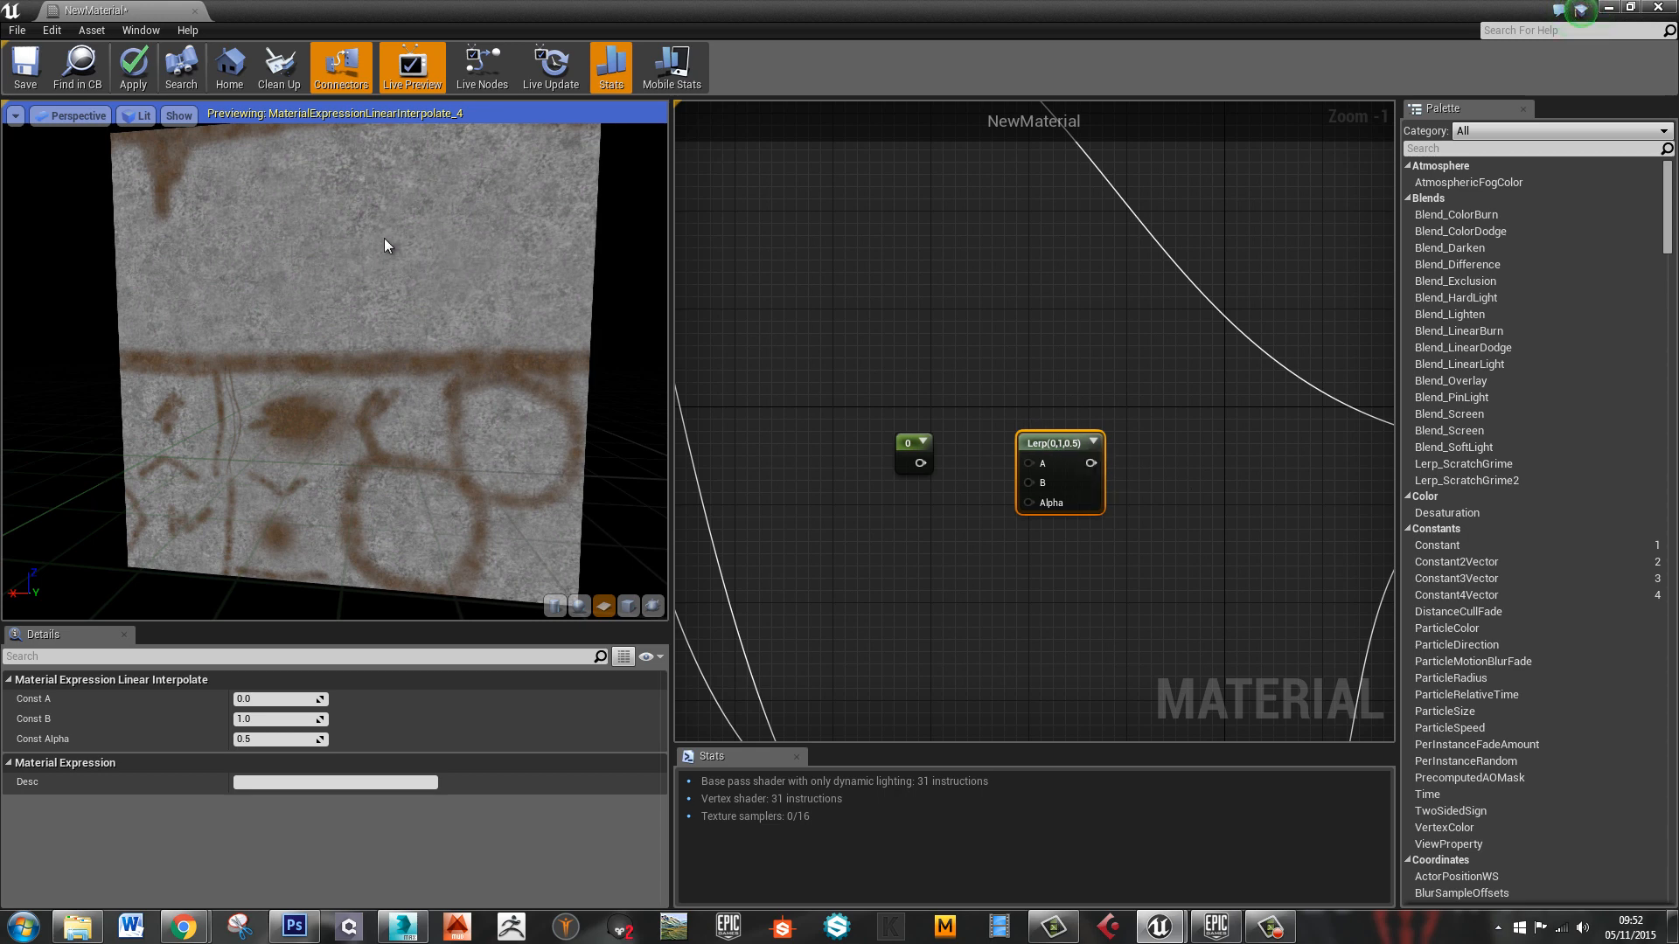
Connect the new Constant to the Lerp's A input and set its value to 0.3
{"action": "right_click_drag", "start_coordinate": [1159, 555], "coordinate": [1112, 535]}
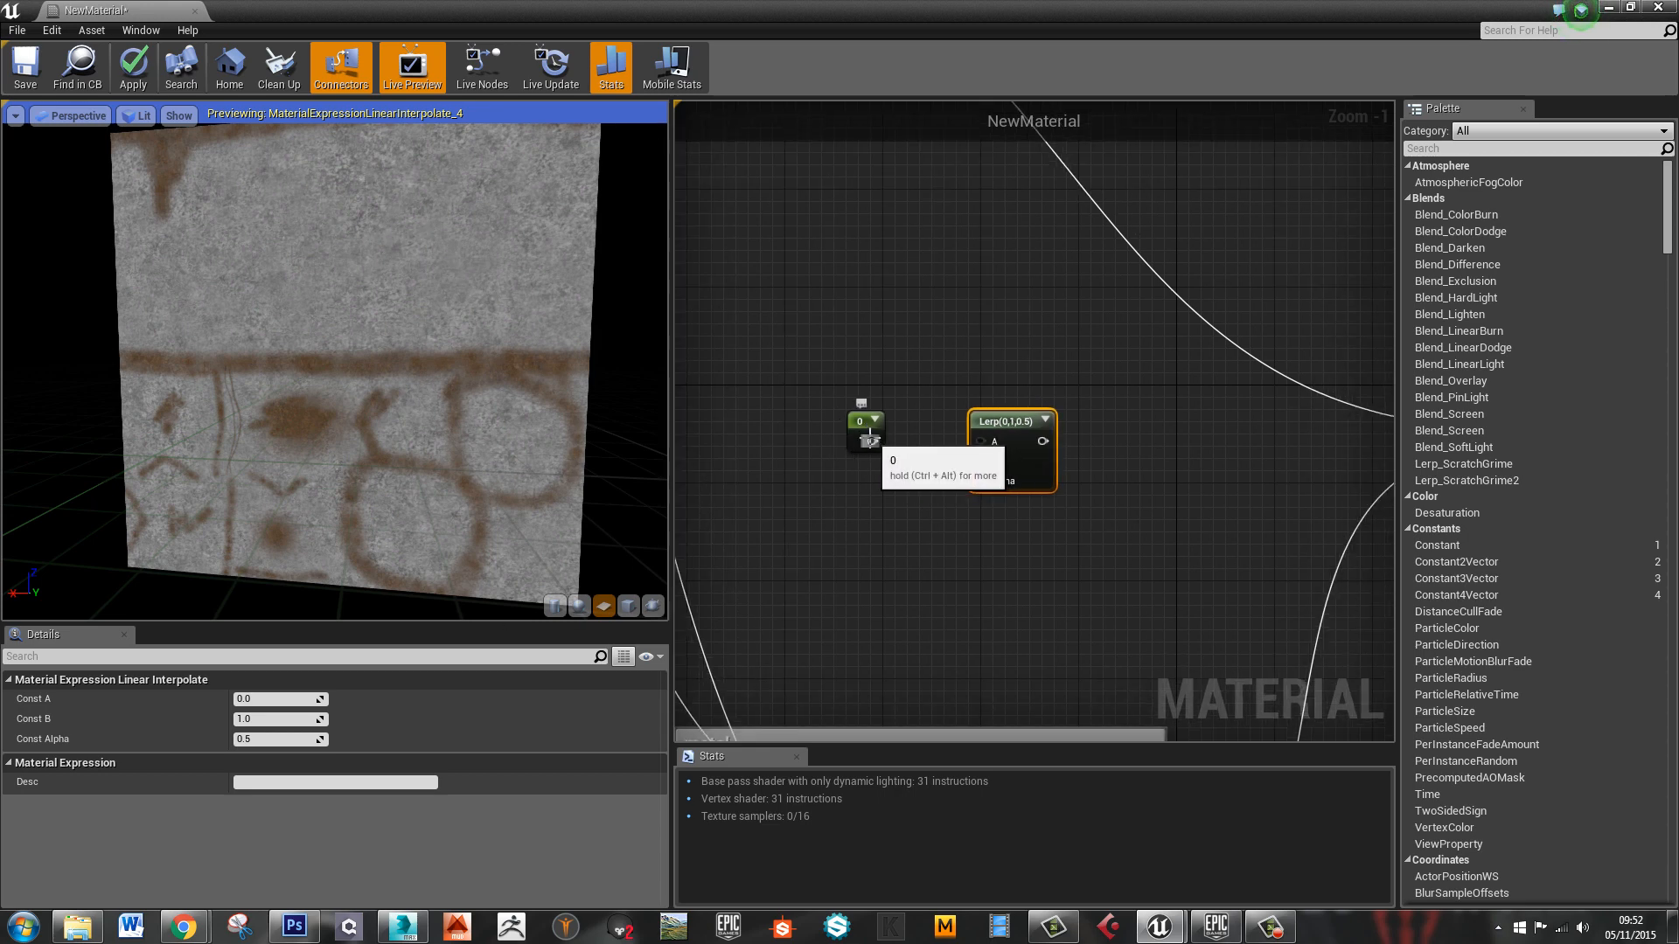
{"action": "left_click_drag", "start_coordinate": [871, 441], "coordinate": [980, 443]}
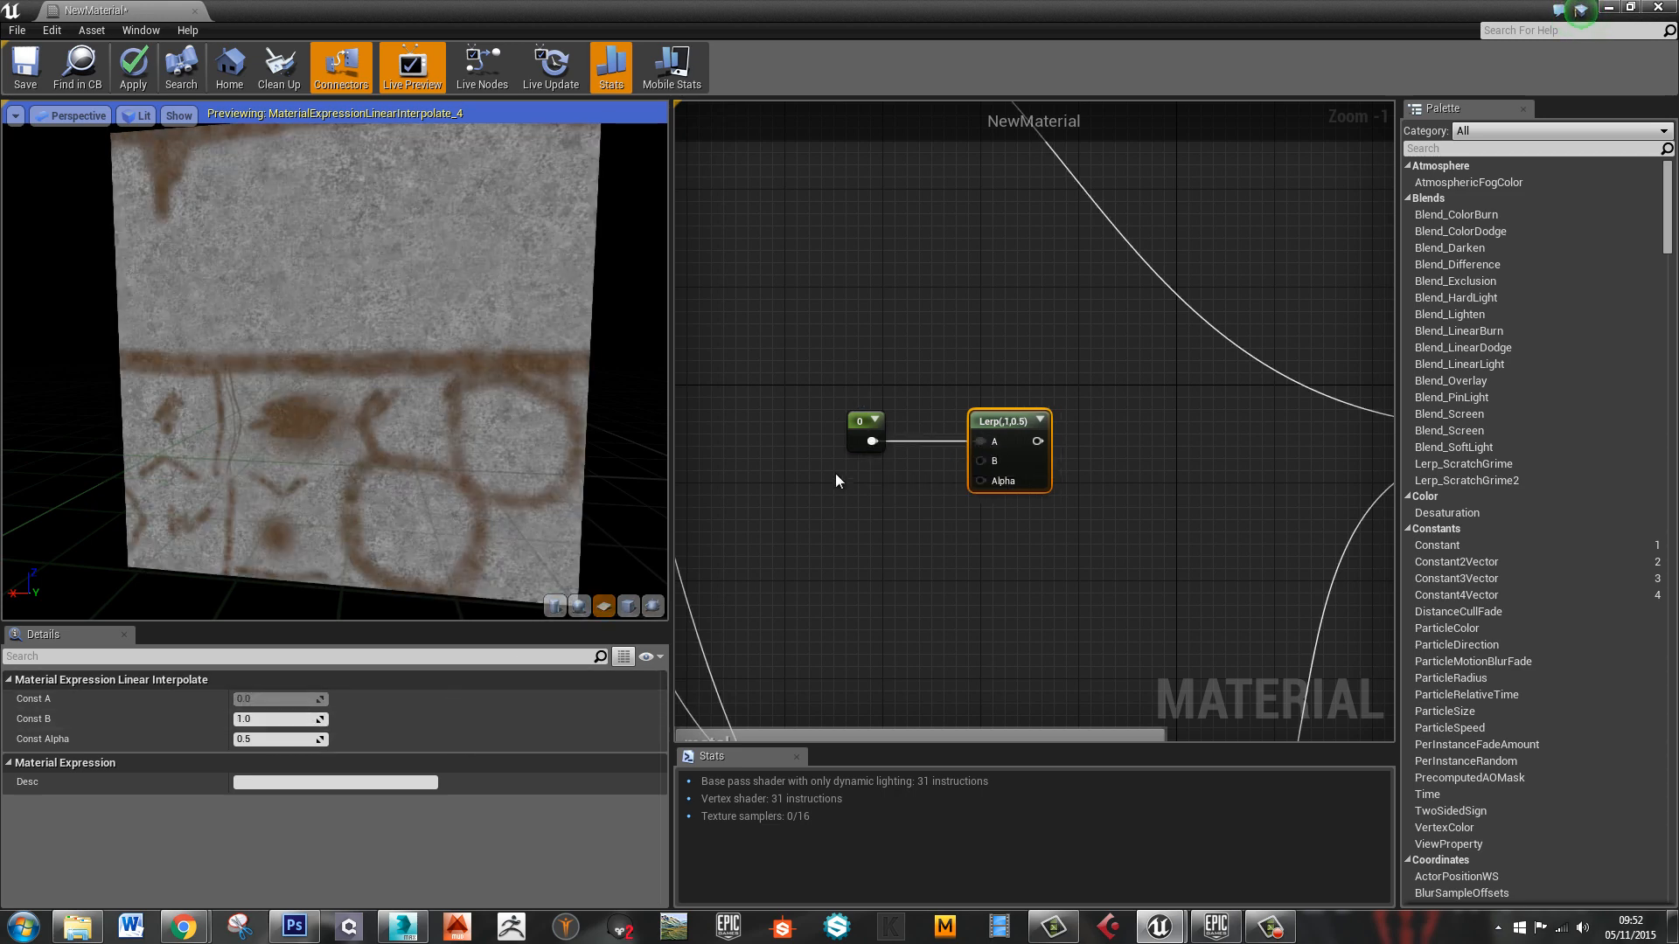
{"action": "left_click", "coordinate": [859, 423]}
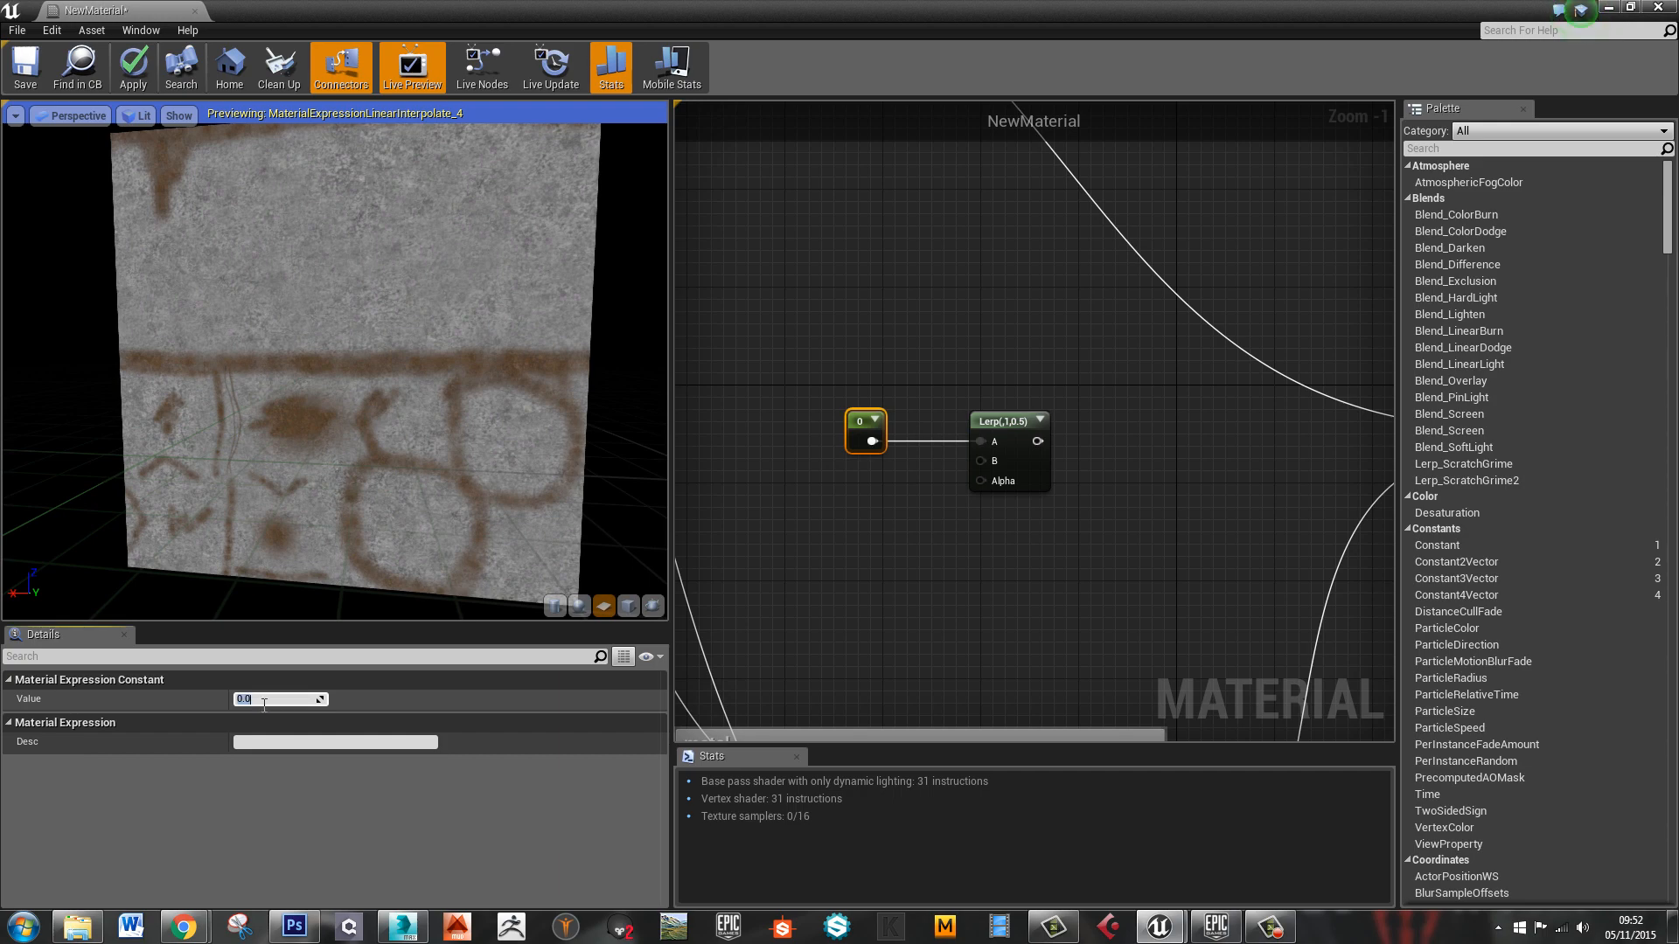
{"action": "type", "text": "0.3"}
{"action": "key", "text": "Return"}
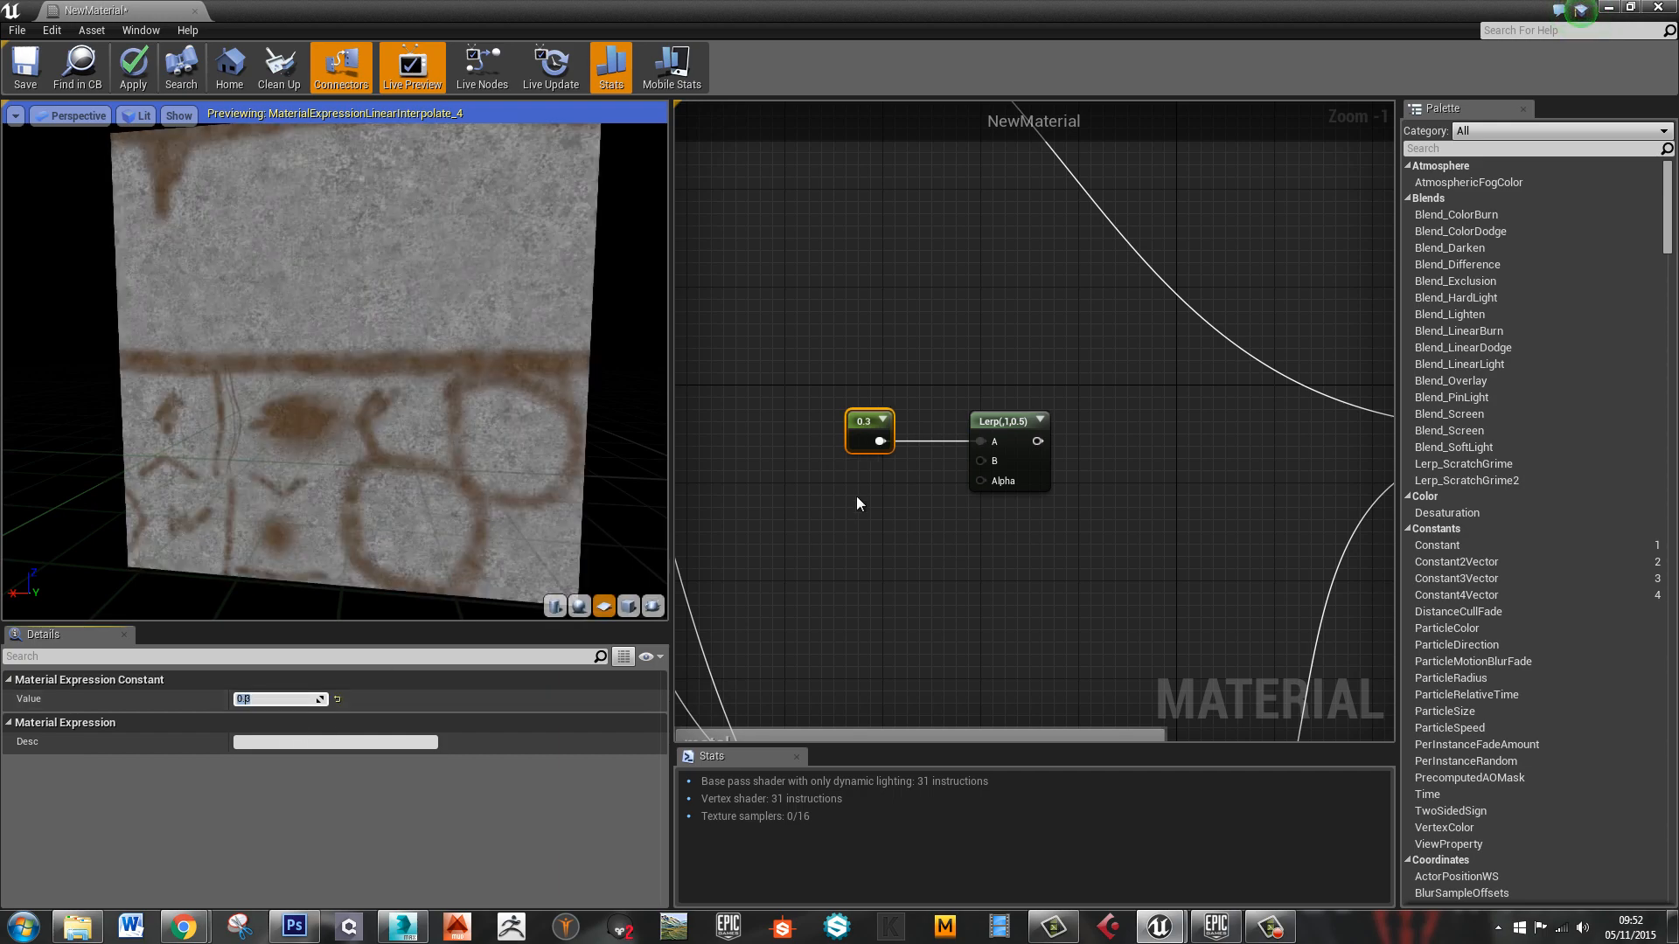
Add a second Constant below the first, set it to 0.7 and connect it to the Lerp's B input
{"action": "left_click", "coordinate": [857, 498]}
{"action": "key", "text": "1"}
{"action": "left_click", "coordinate": [862, 523]}
{"action": "left_click_drag", "start_coordinate": [880, 532], "coordinate": [876, 486]}
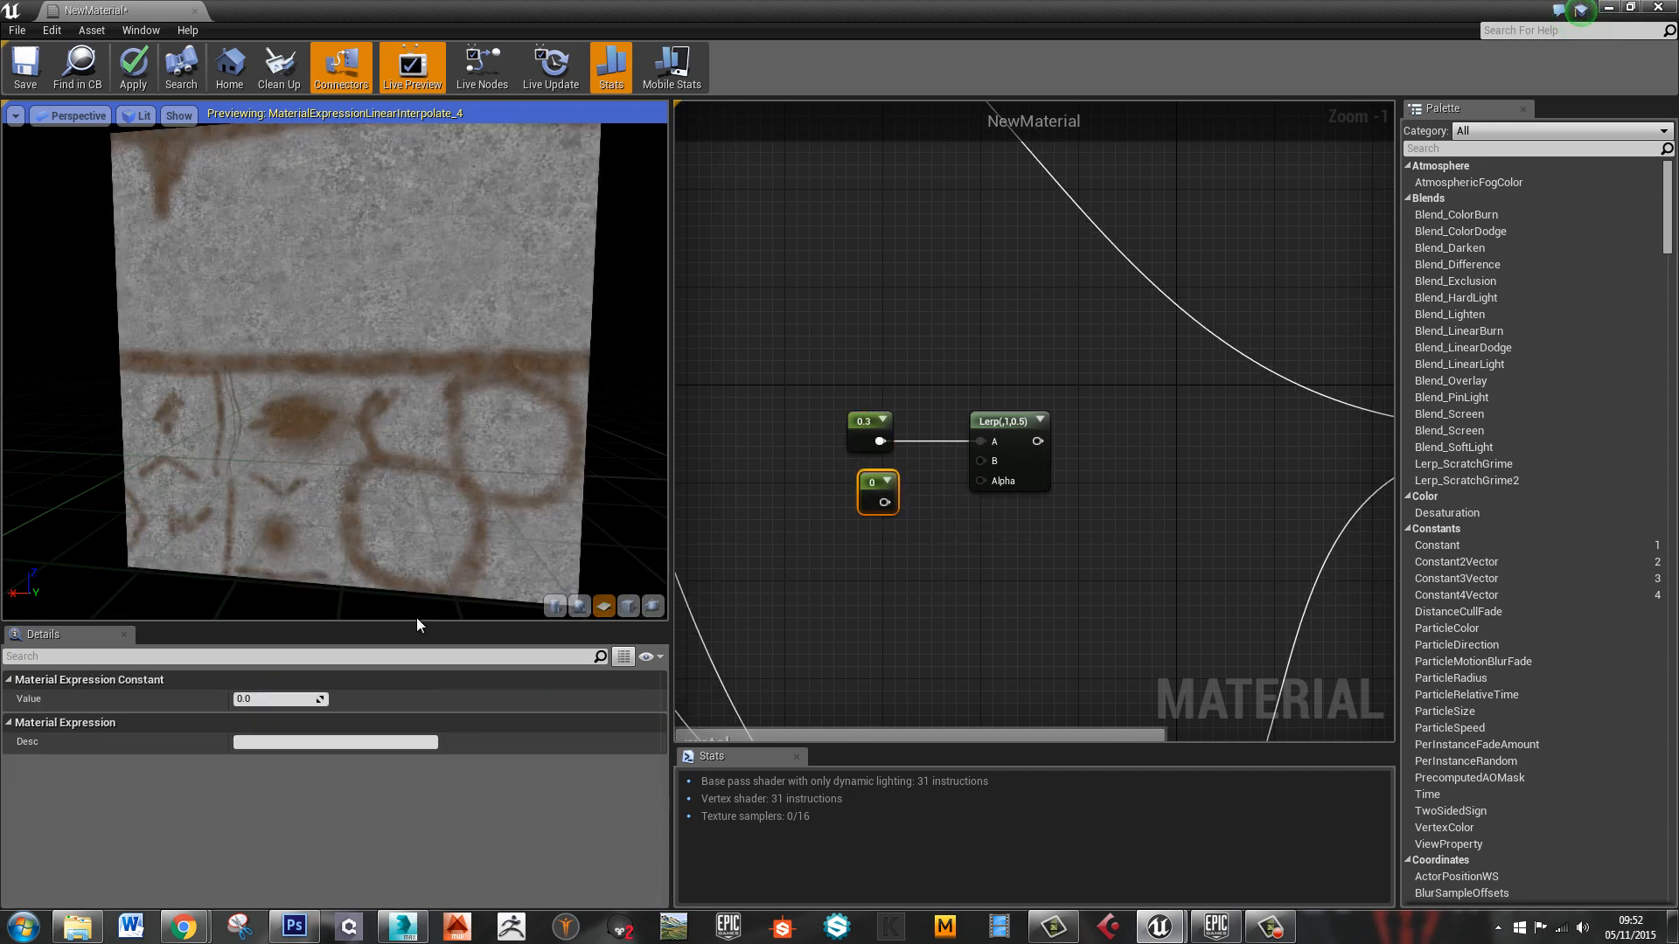
{"action": "left_click", "coordinate": [270, 700]}
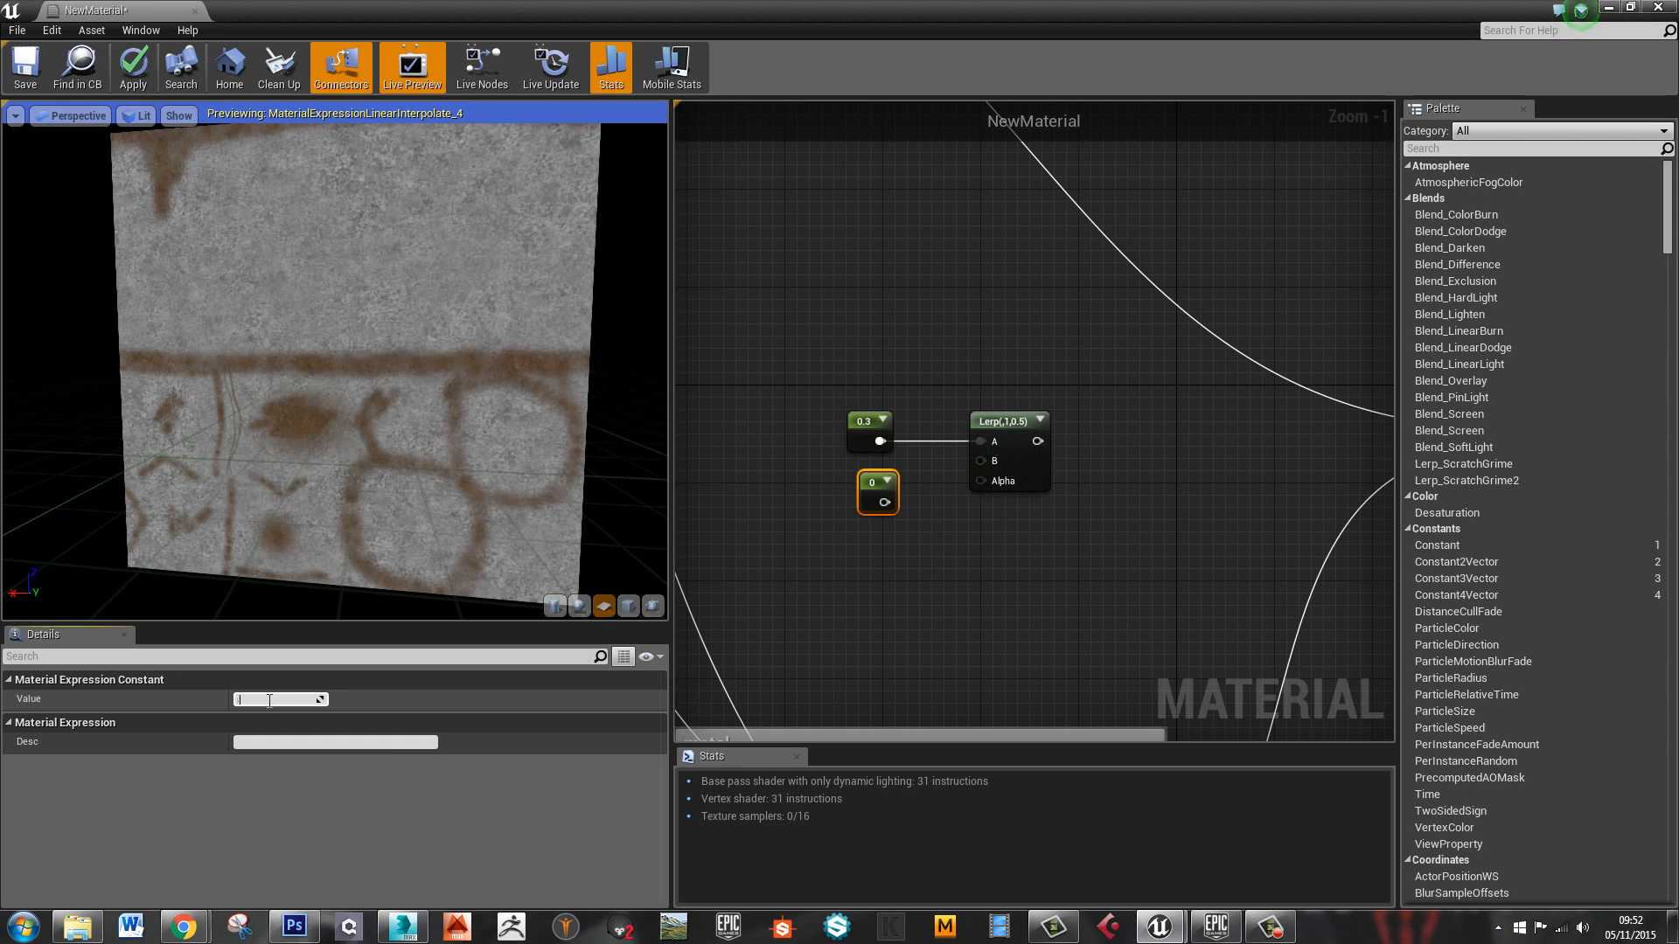
{"action": "type", "text": "0.7"}
{"action": "key", "text": "Return"}
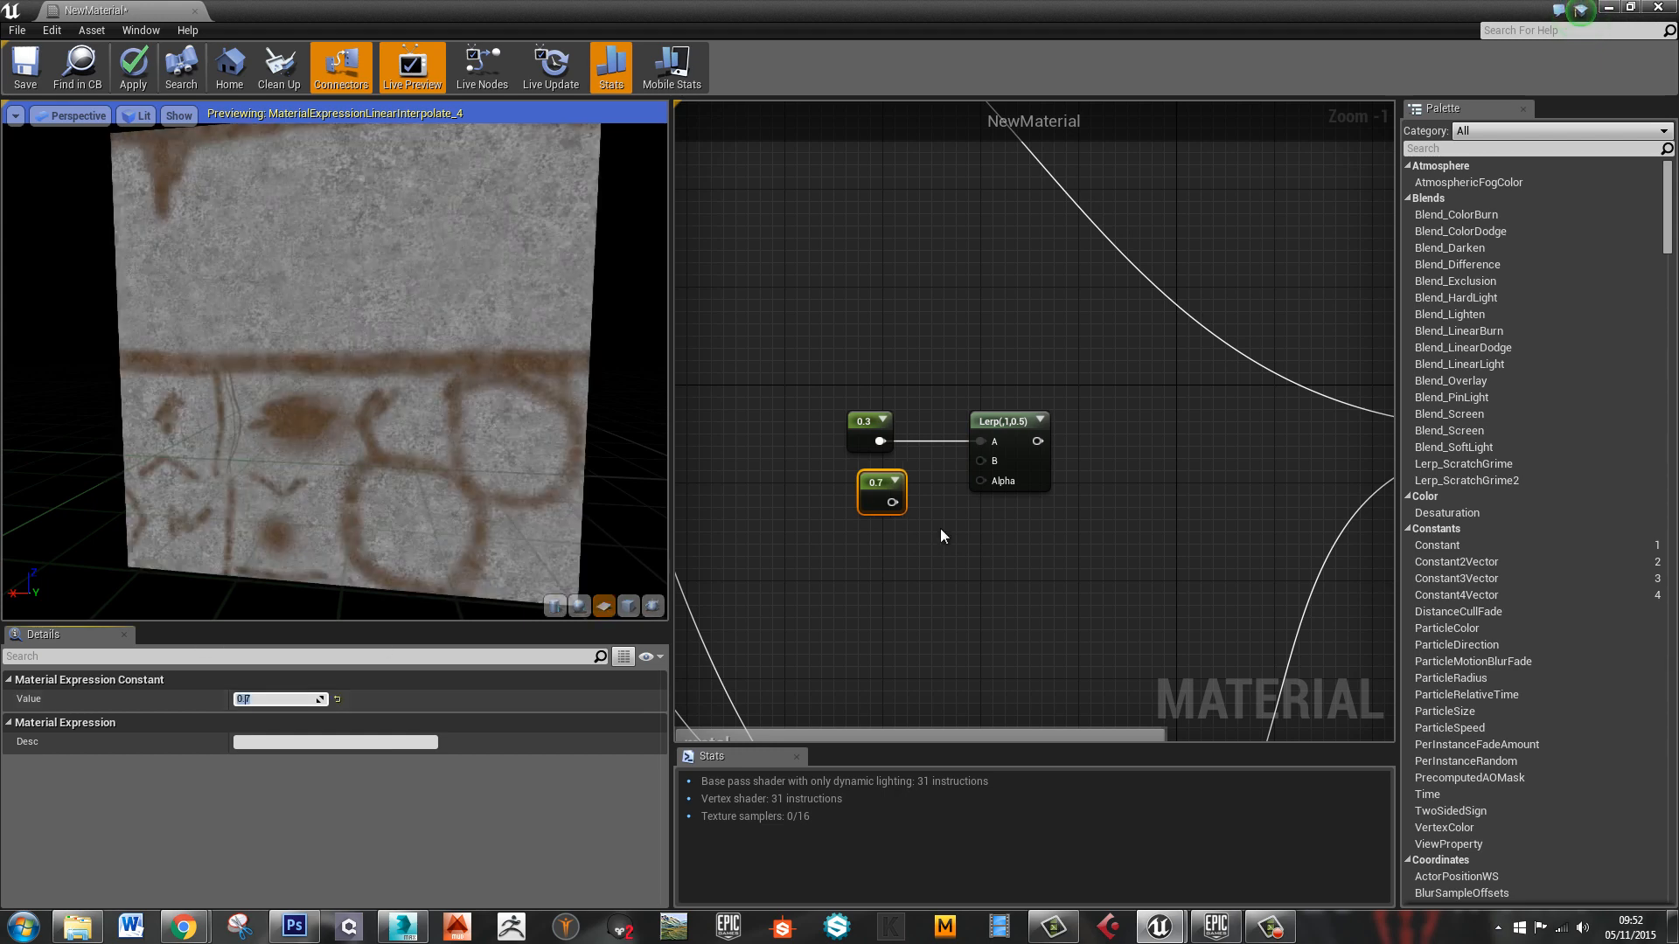
{"action": "left_click_drag", "start_coordinate": [984, 464], "coordinate": [981, 461]}
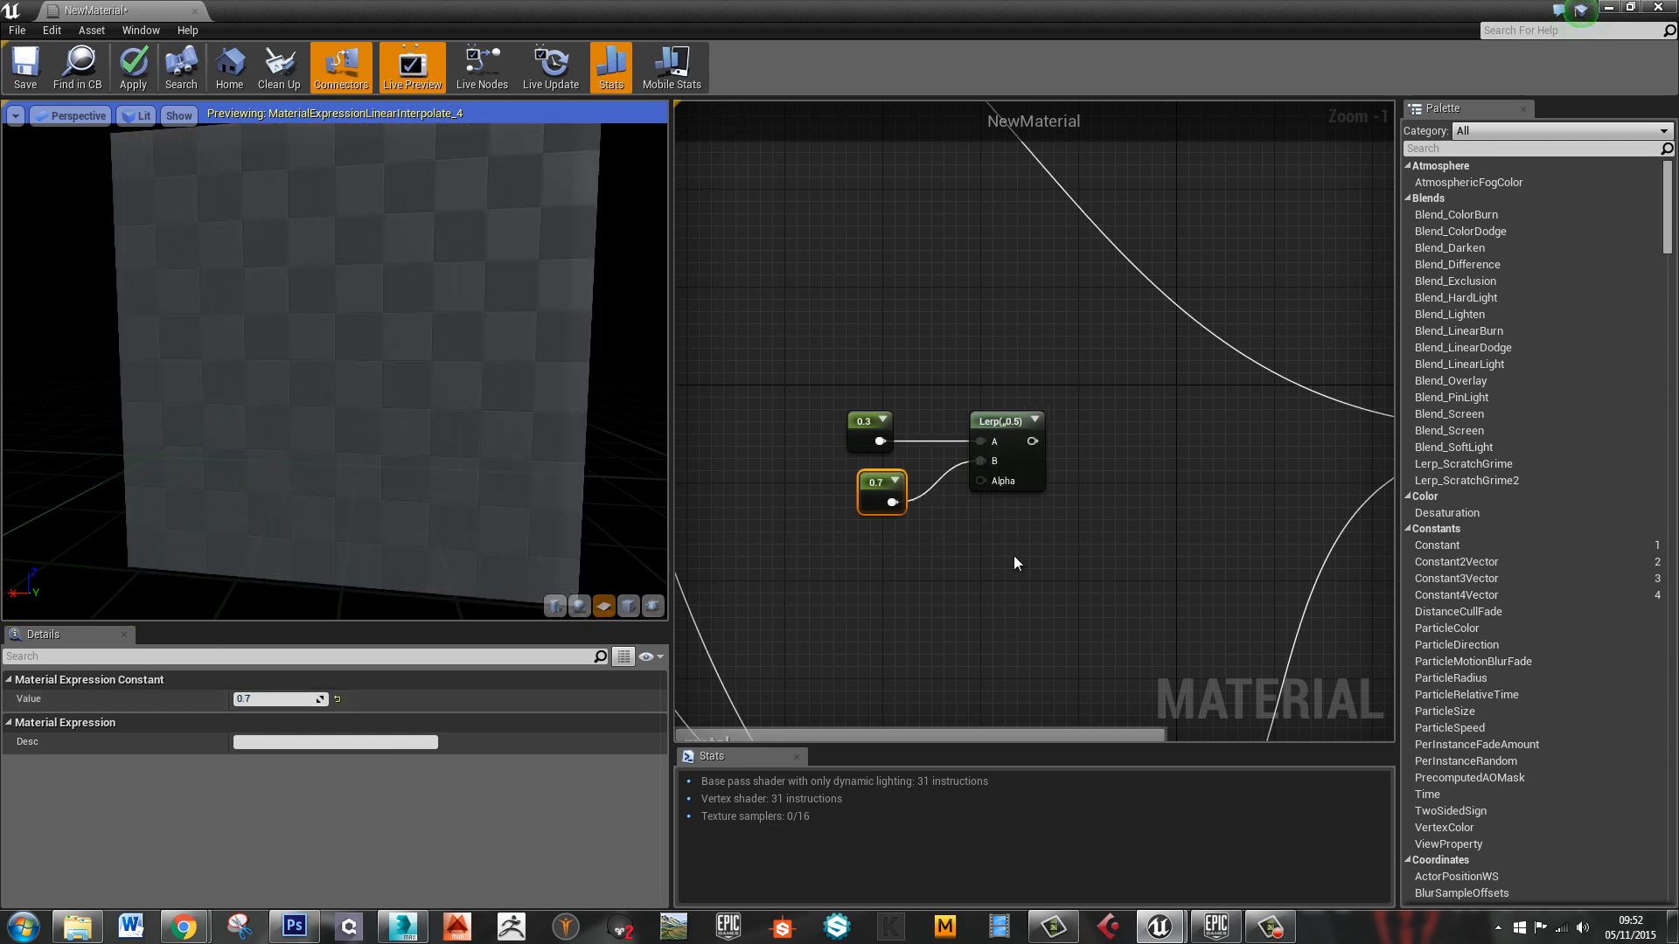
Add a third Constant below the Lerp and set its value to 0.4
{"action": "left_click", "coordinate": [1018, 591]}
{"action": "key", "text": "1"}
{"action": "left_click", "coordinate": [1014, 598]}
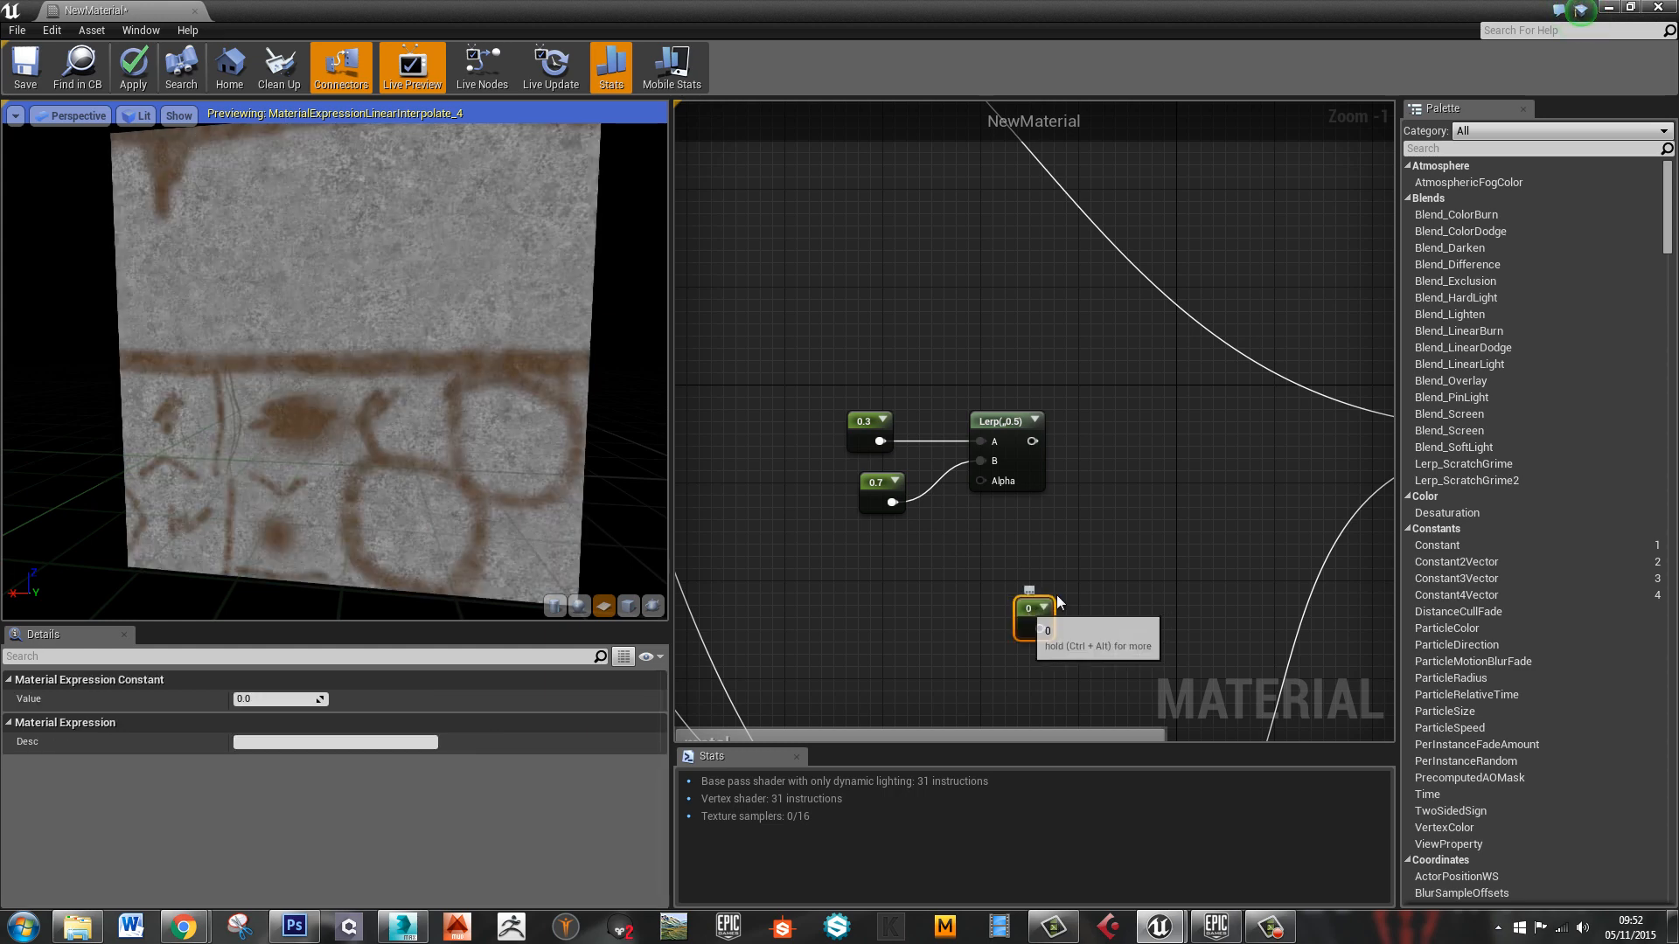
{"action": "left_click_drag", "start_coordinate": [1029, 607], "coordinate": [1070, 592]}
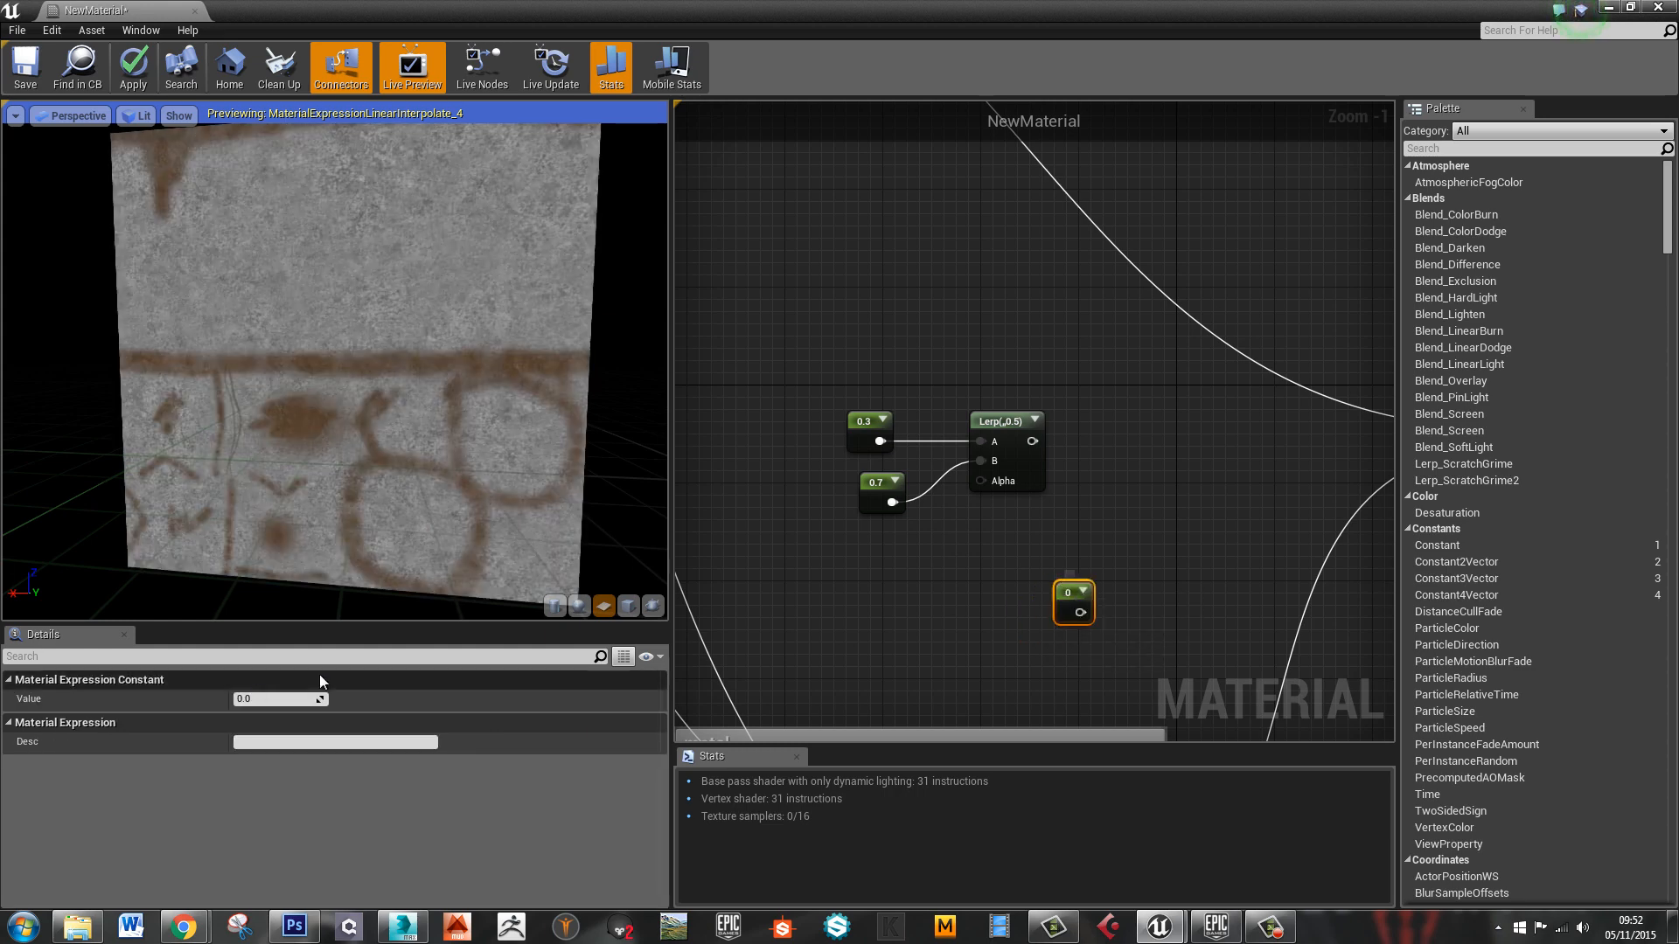
{"action": "left_click", "coordinate": [283, 701]}
{"action": "type", "text": ".4"}
{"action": "key", "text": "Return"}
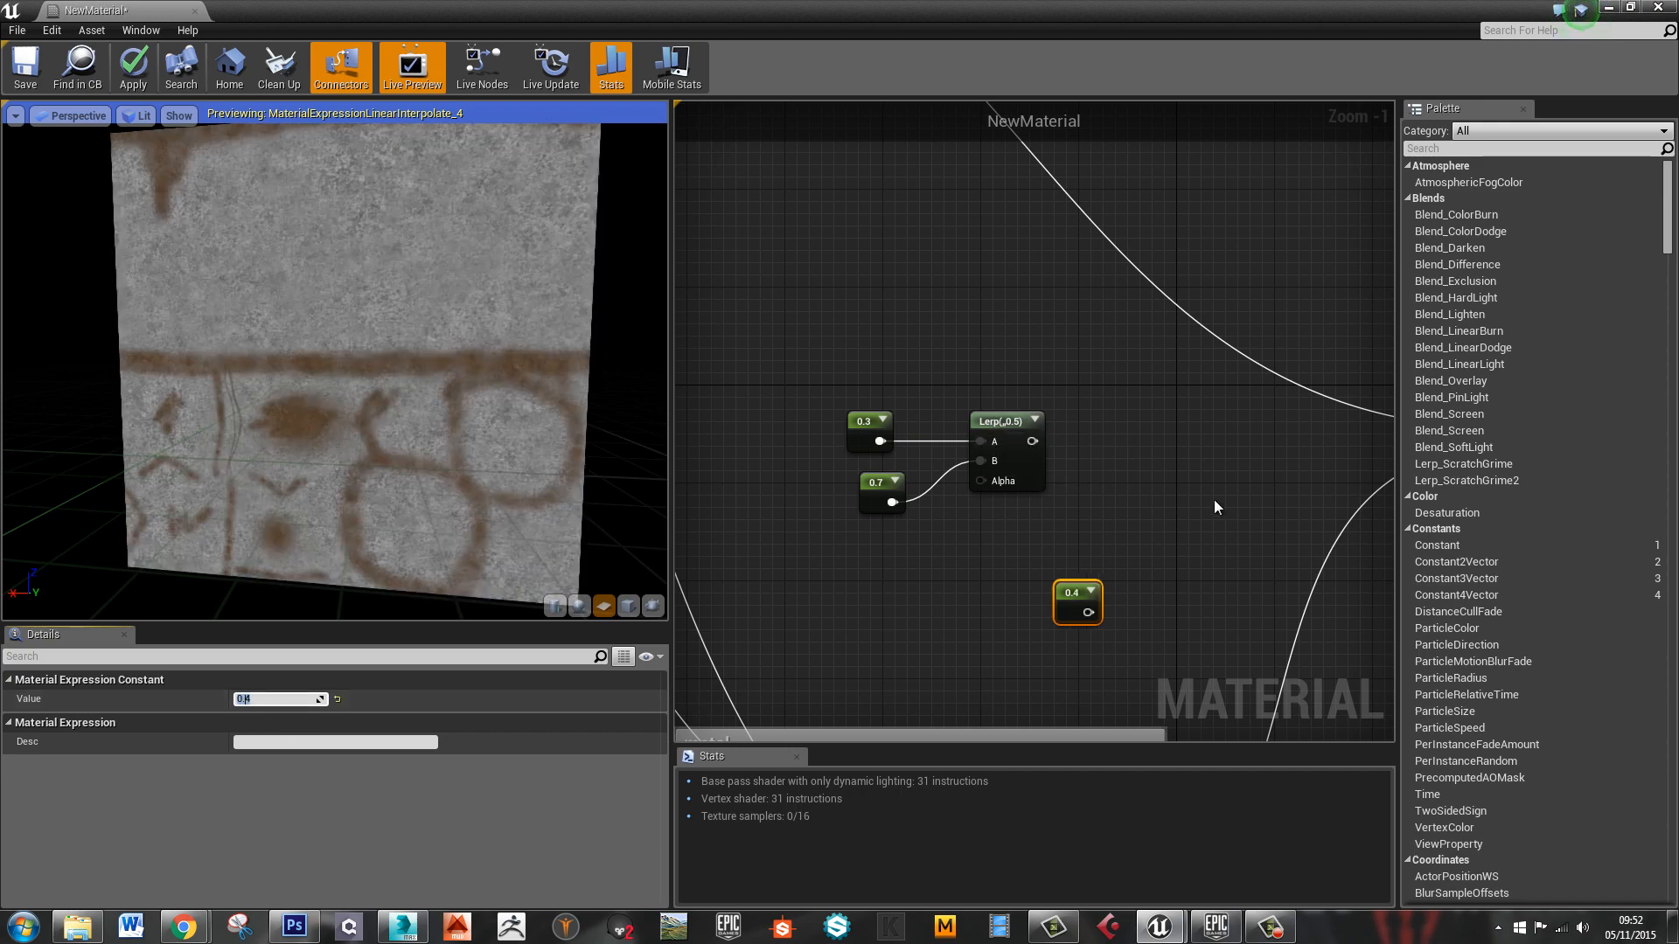
Add a second Lerp node and position it just beyond the 0.4 Constant, before the NewMaterial node
{"action": "left_click", "coordinate": [1211, 523]}
{"action": "key", "text": "l"}
{"action": "left_click", "coordinate": [1208, 526]}
{"action": "right_click_drag", "start_coordinate": [1143, 581], "coordinate": [909, 486]}
{"action": "left_click_drag", "start_coordinate": [1012, 443], "coordinate": [956, 437]}
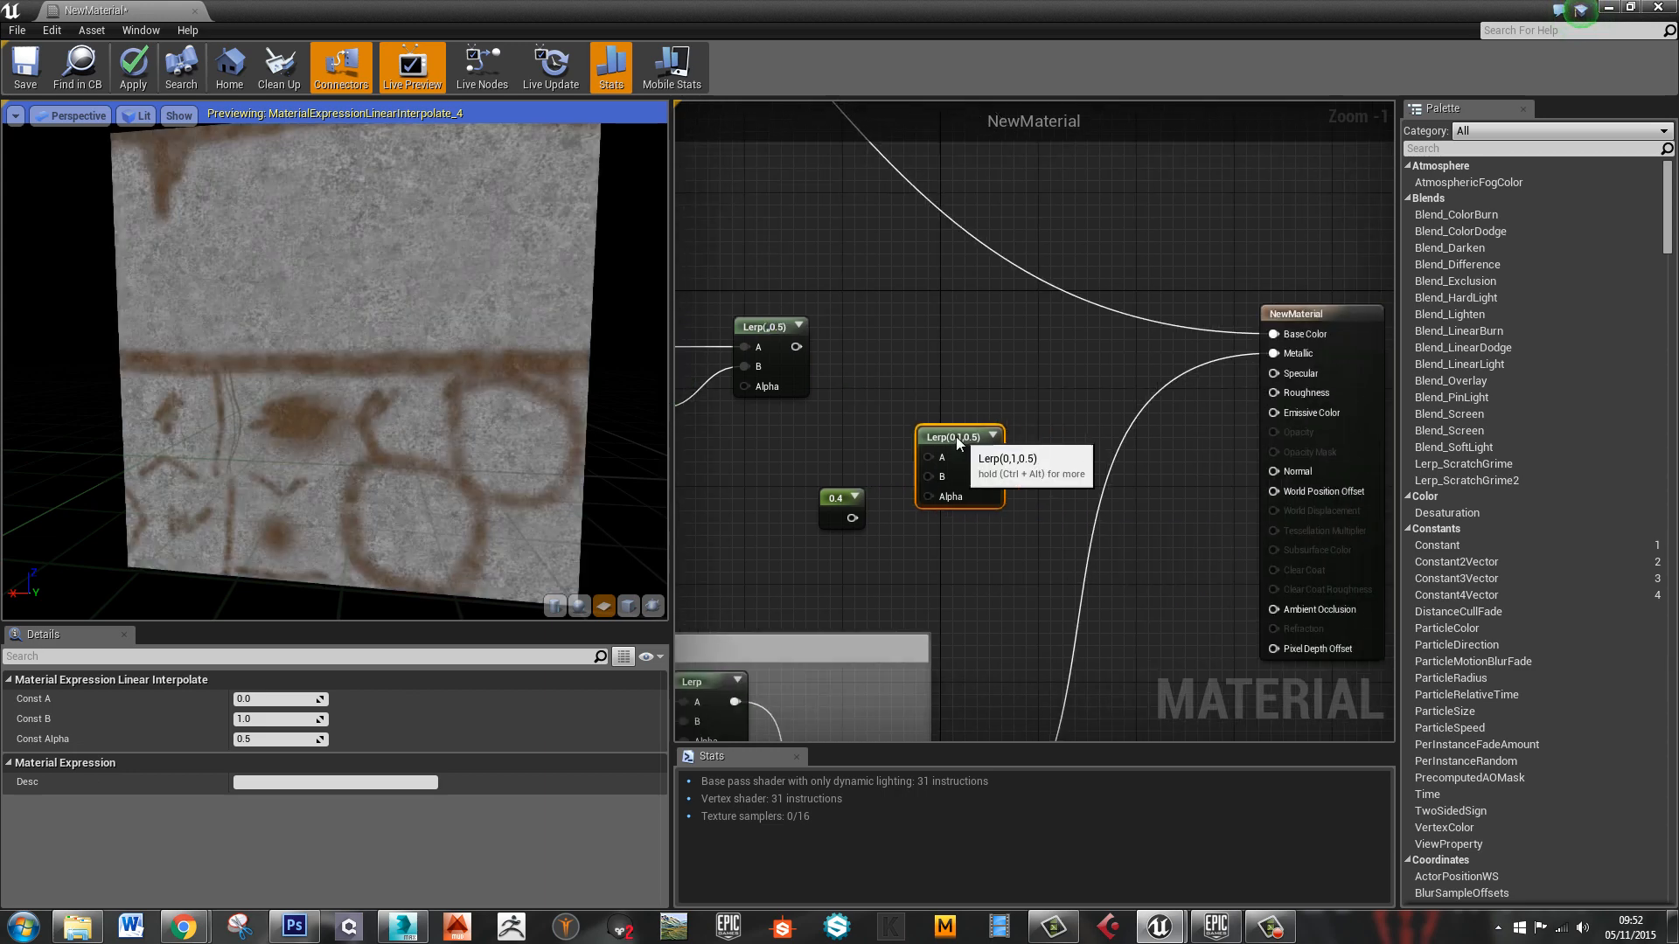
Feed the first Lerp into A and the 0.4 Constant into B of the second Lerp, and connect its output to Roughness
{"action": "left_click_drag", "start_coordinate": [852, 518], "coordinate": [928, 477]}
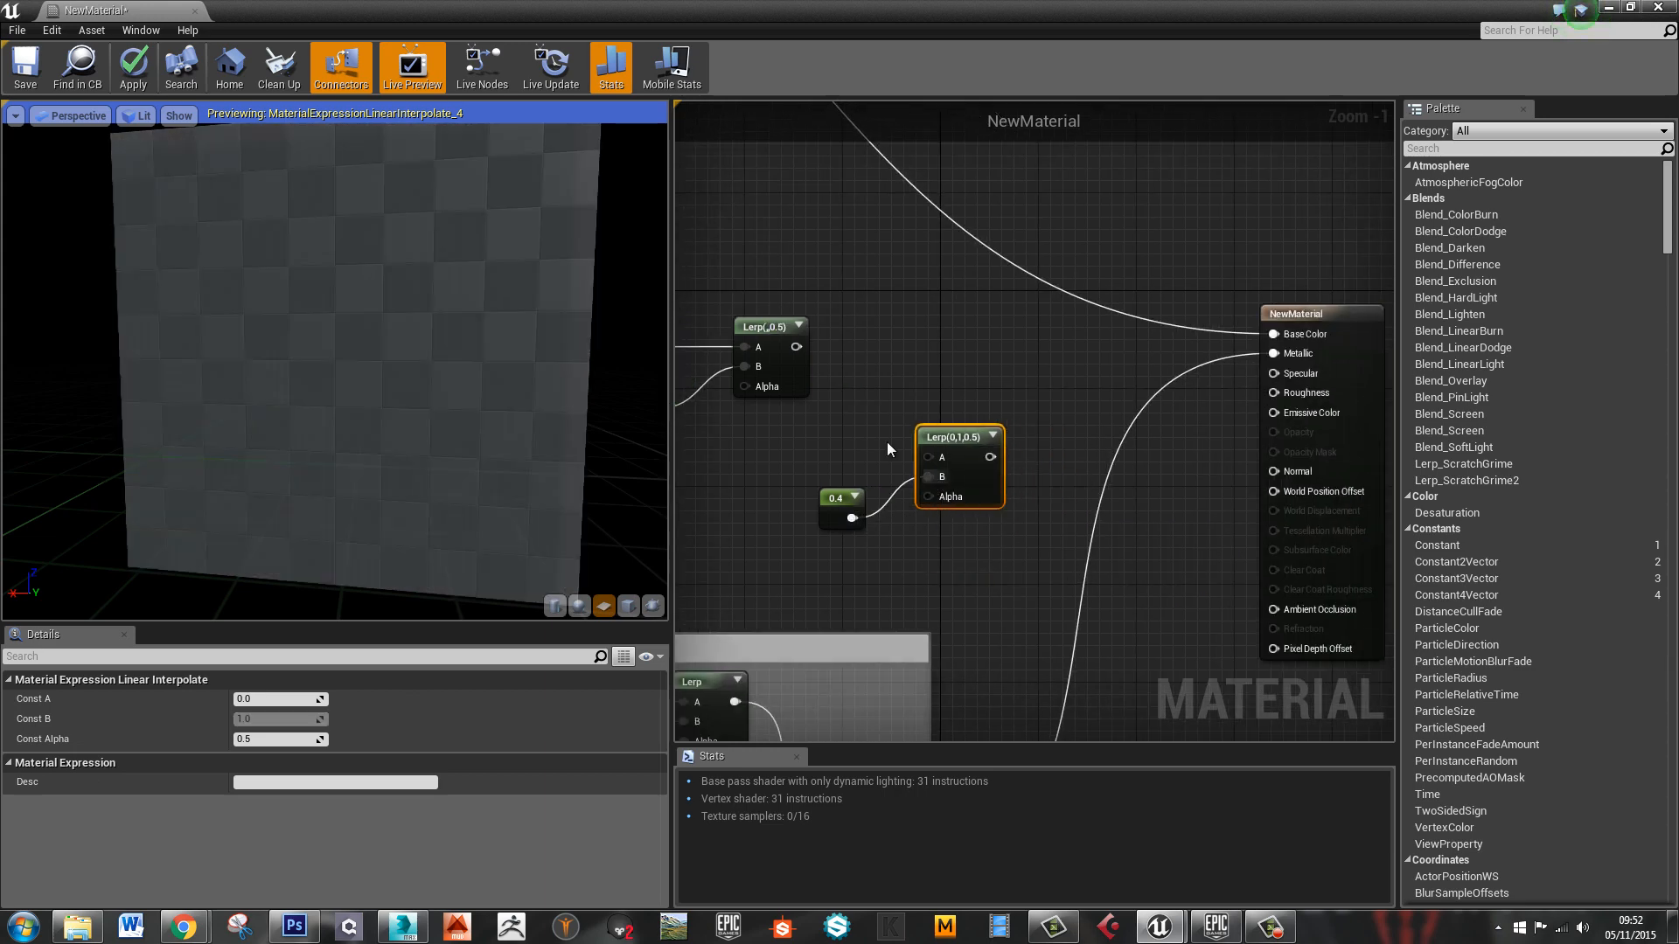
{"action": "left_click_drag", "start_coordinate": [796, 347], "coordinate": [928, 457]}
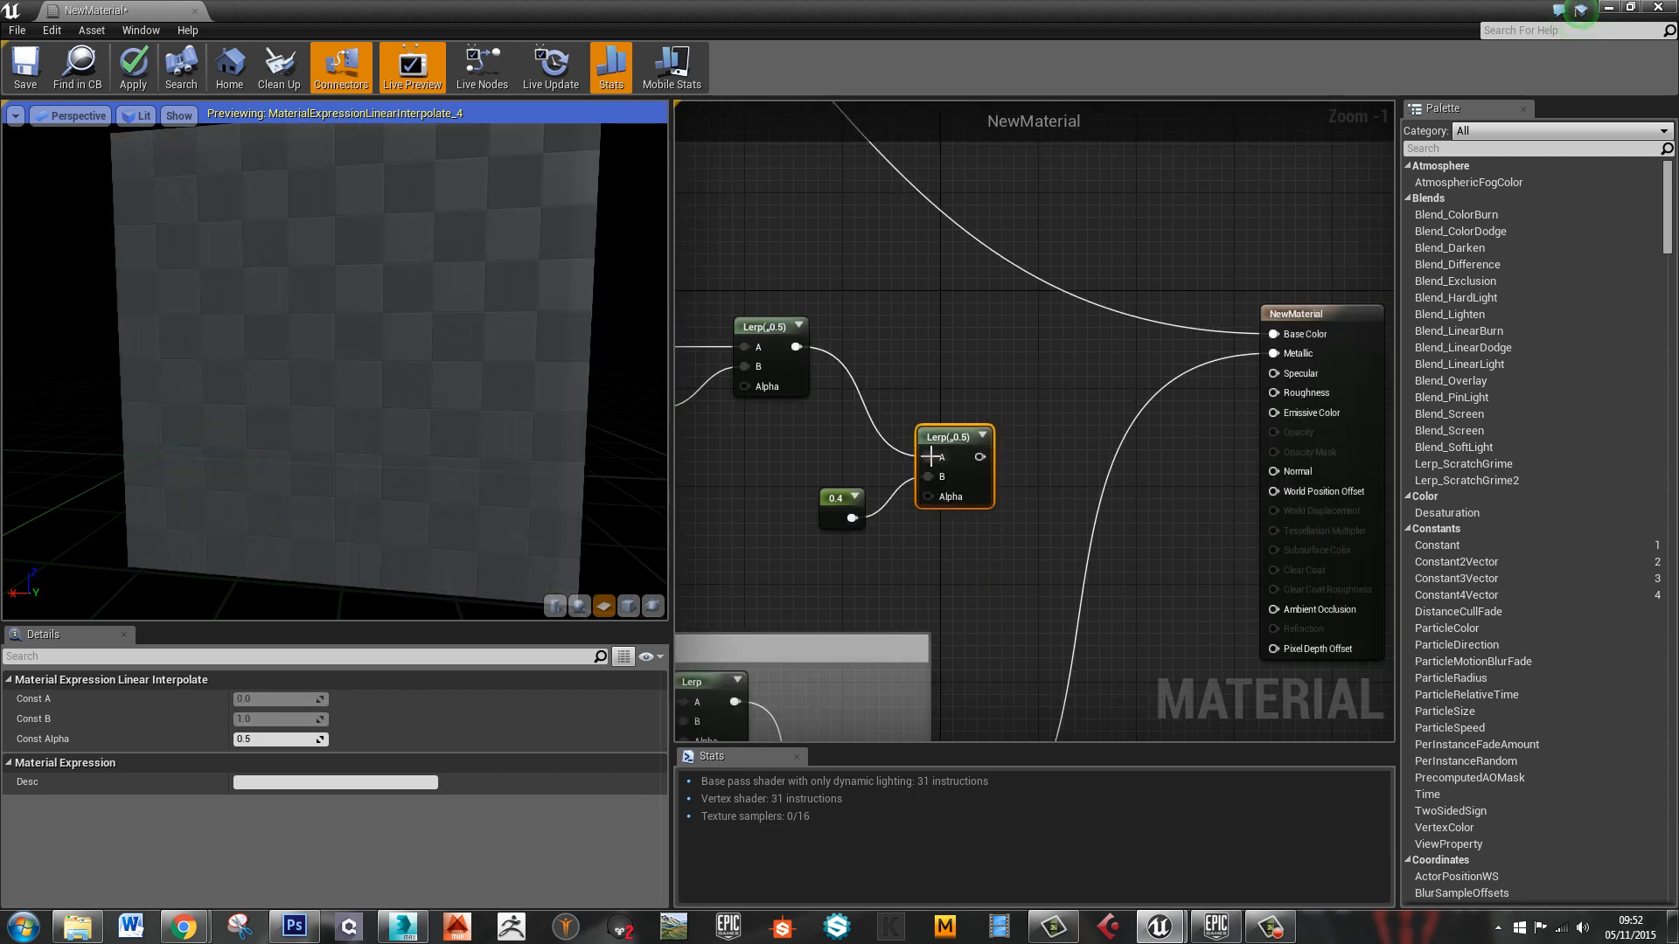
{"action": "scroll", "coordinate": [933, 455], "scroll_direction": "down", "scroll_amount": 1}
{"action": "left_click_drag", "start_coordinate": [972, 457], "coordinate": [1231, 402]}
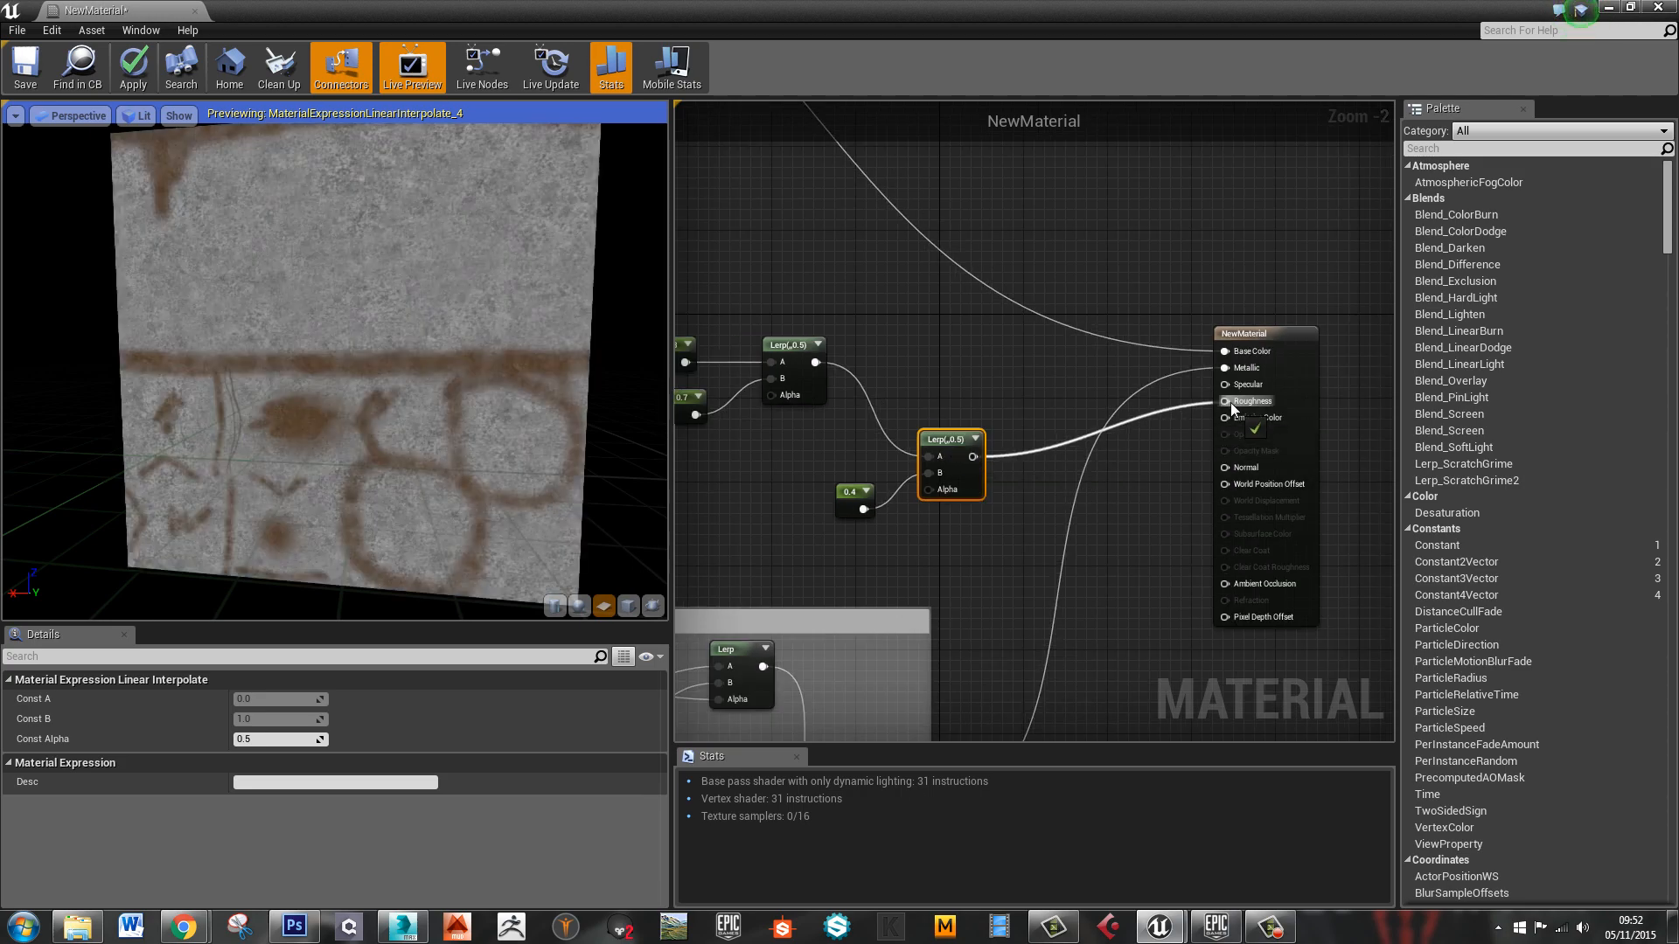
Connect the mask texture's rust channel to the first roughness Lerp's Alpha and its oil channel to the second Lerp's Alpha
{"action": "scroll", "coordinate": [948, 417], "scroll_direction": "down", "scroll_amount": 3}
{"action": "right_click_drag", "start_coordinate": [950, 346], "coordinate": [924, 447]}
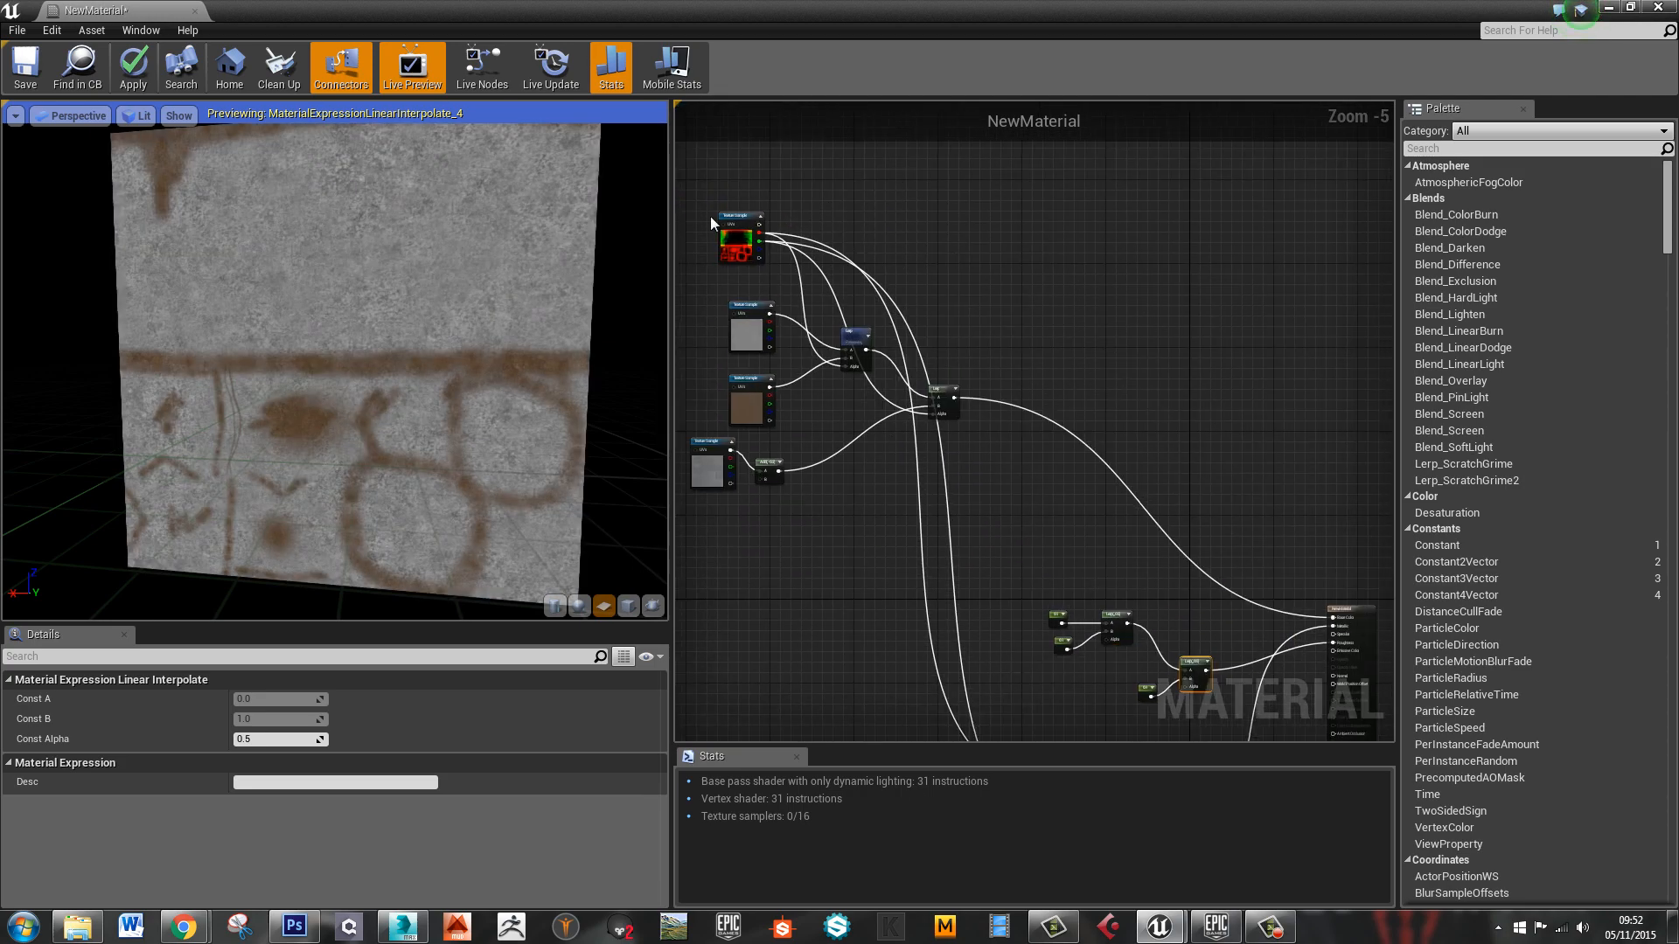
{"action": "left_click_drag", "start_coordinate": [759, 237], "coordinate": [1107, 639]}
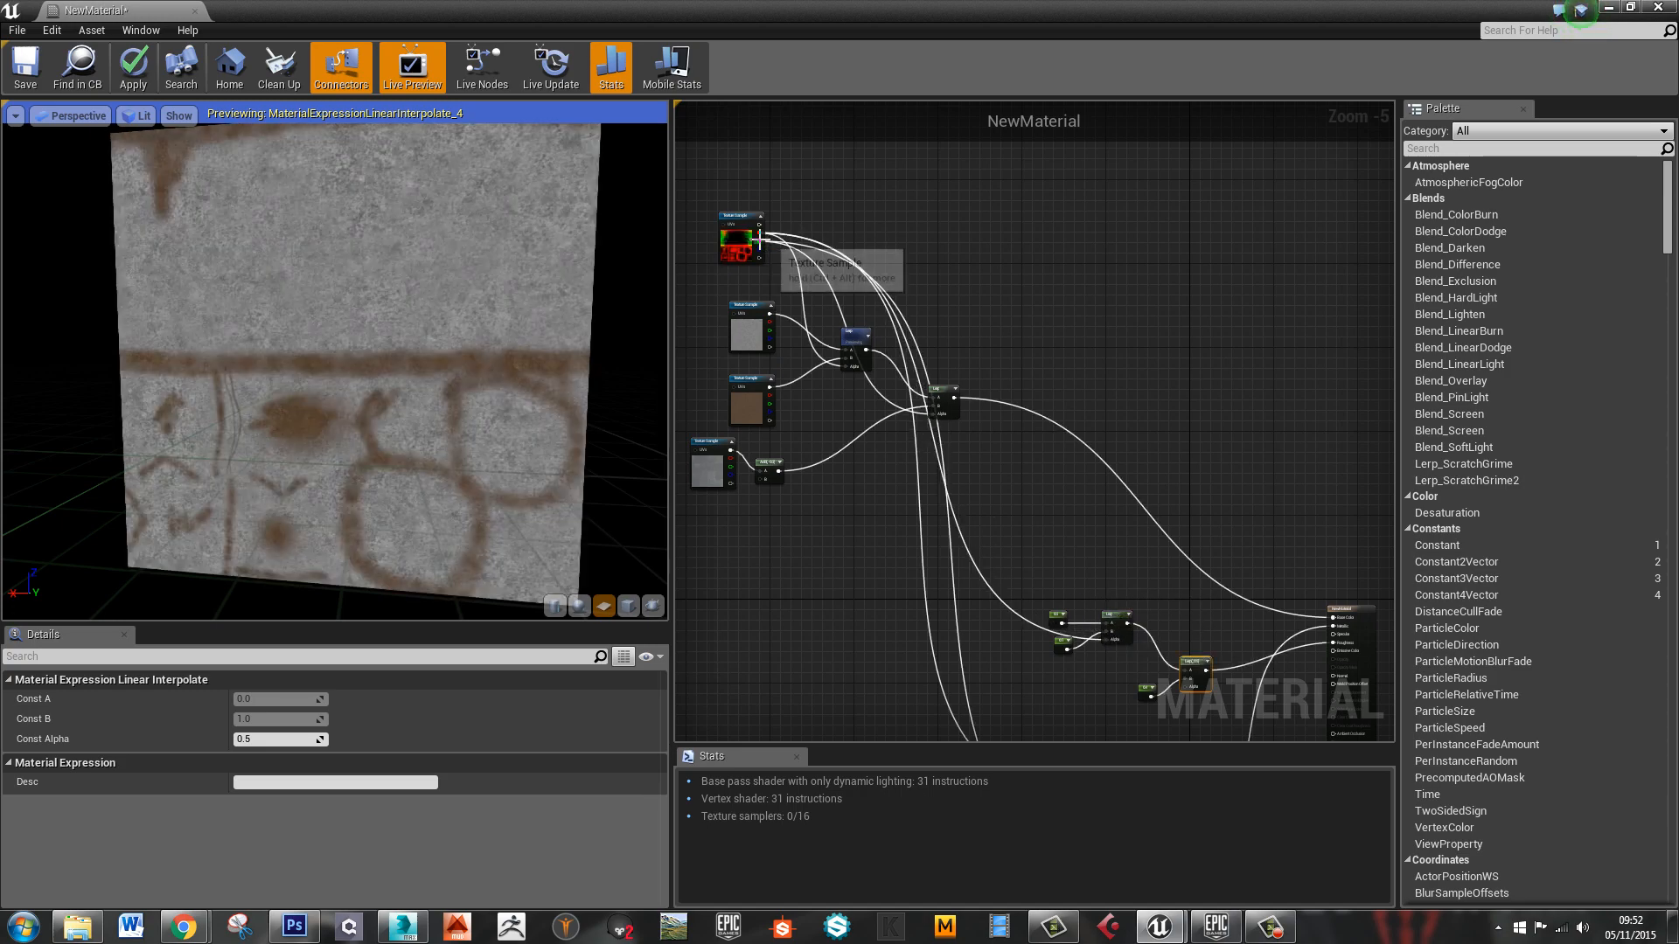
{"action": "left_click_drag", "start_coordinate": [759, 238], "coordinate": [1189, 694]}
Enclose the two roughness Lerps and their three Constants in a comment box labelled "roughness"
{"action": "left_click_drag", "start_coordinate": [1032, 577], "coordinate": [1221, 692]}
{"action": "key", "text": "c"}
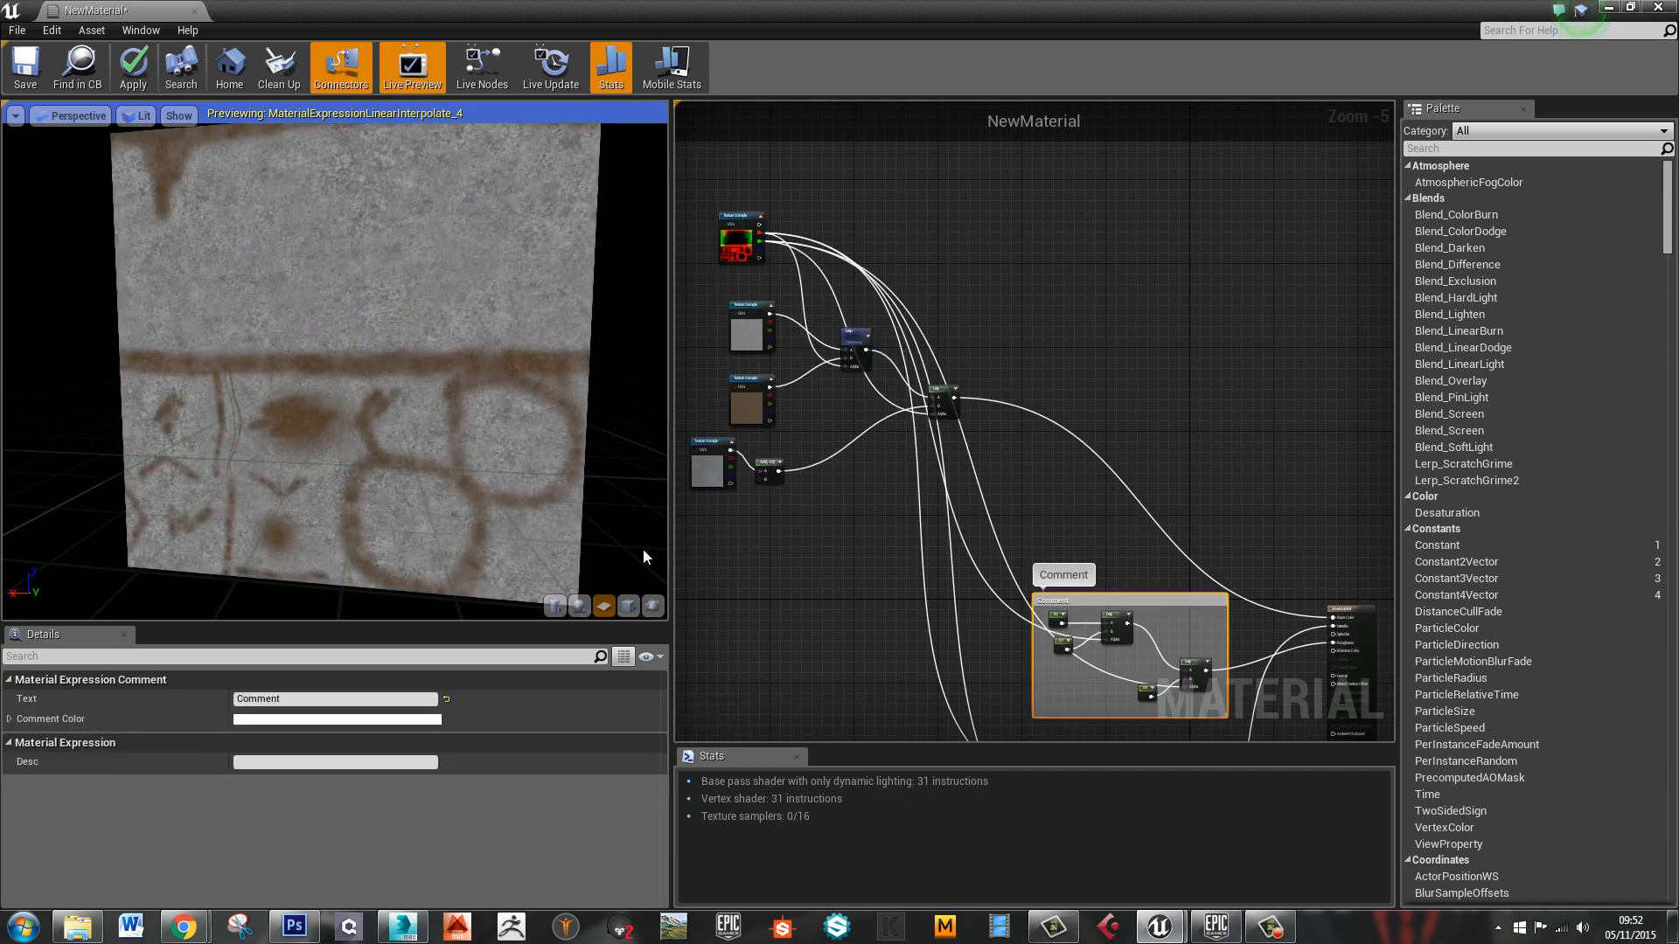
{"action": "left_click", "coordinate": [256, 698]}
{"action": "type", "text": "riu"}
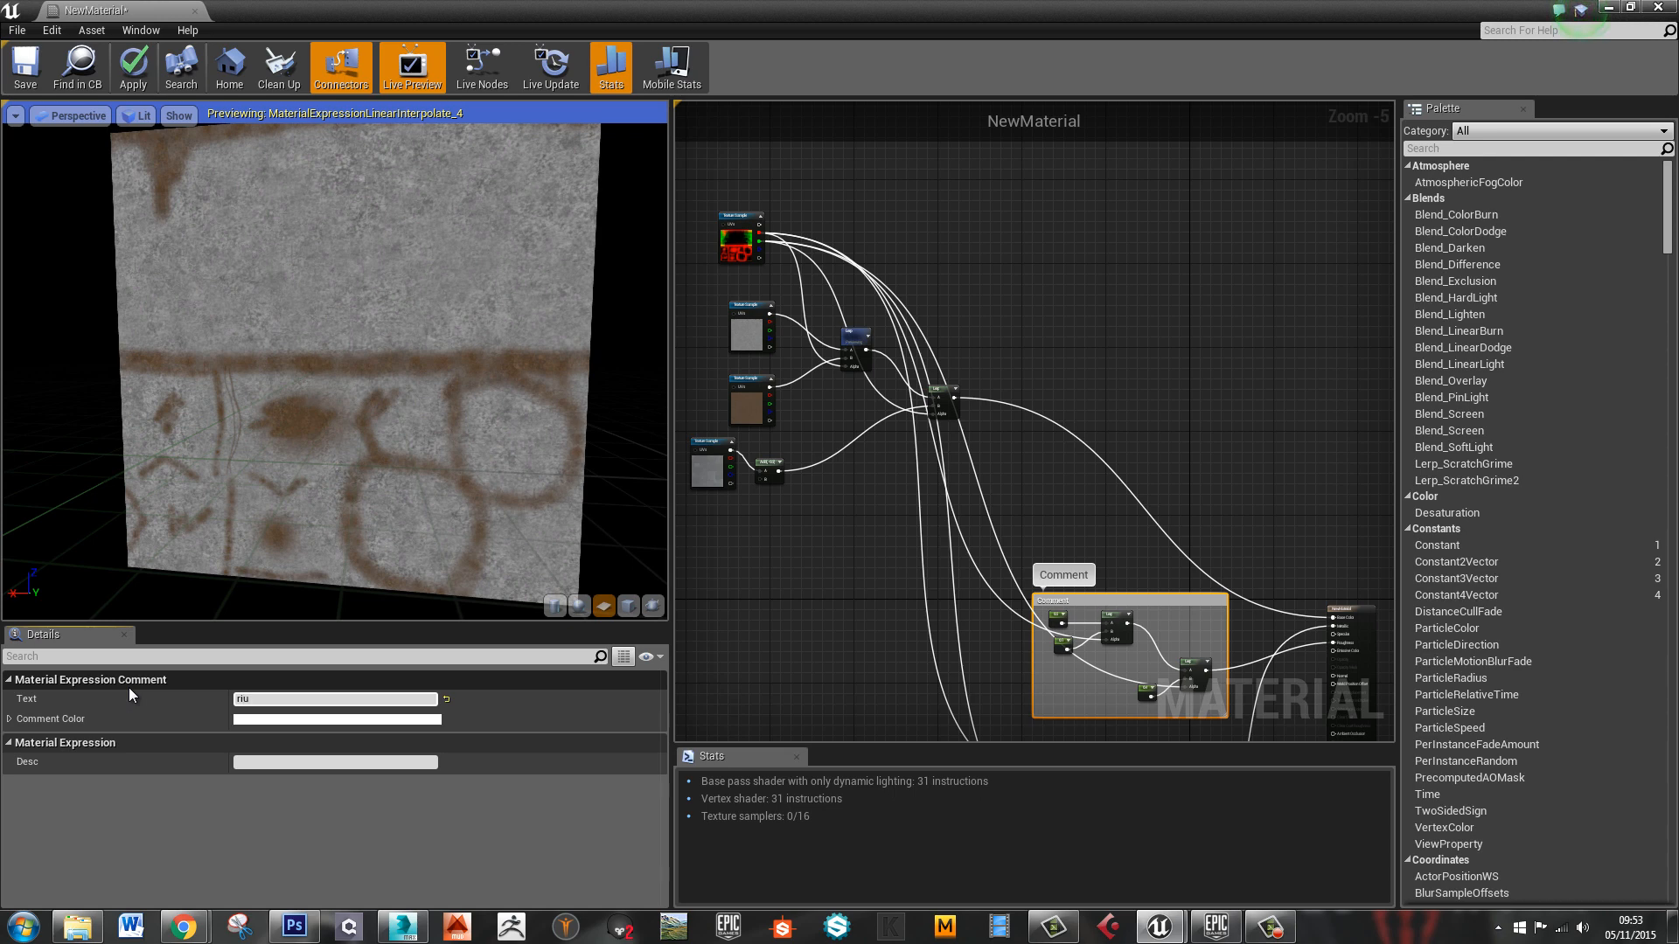
{"action": "key", "text": "BackSpace"}
{"action": "type", "text": "oughness"}
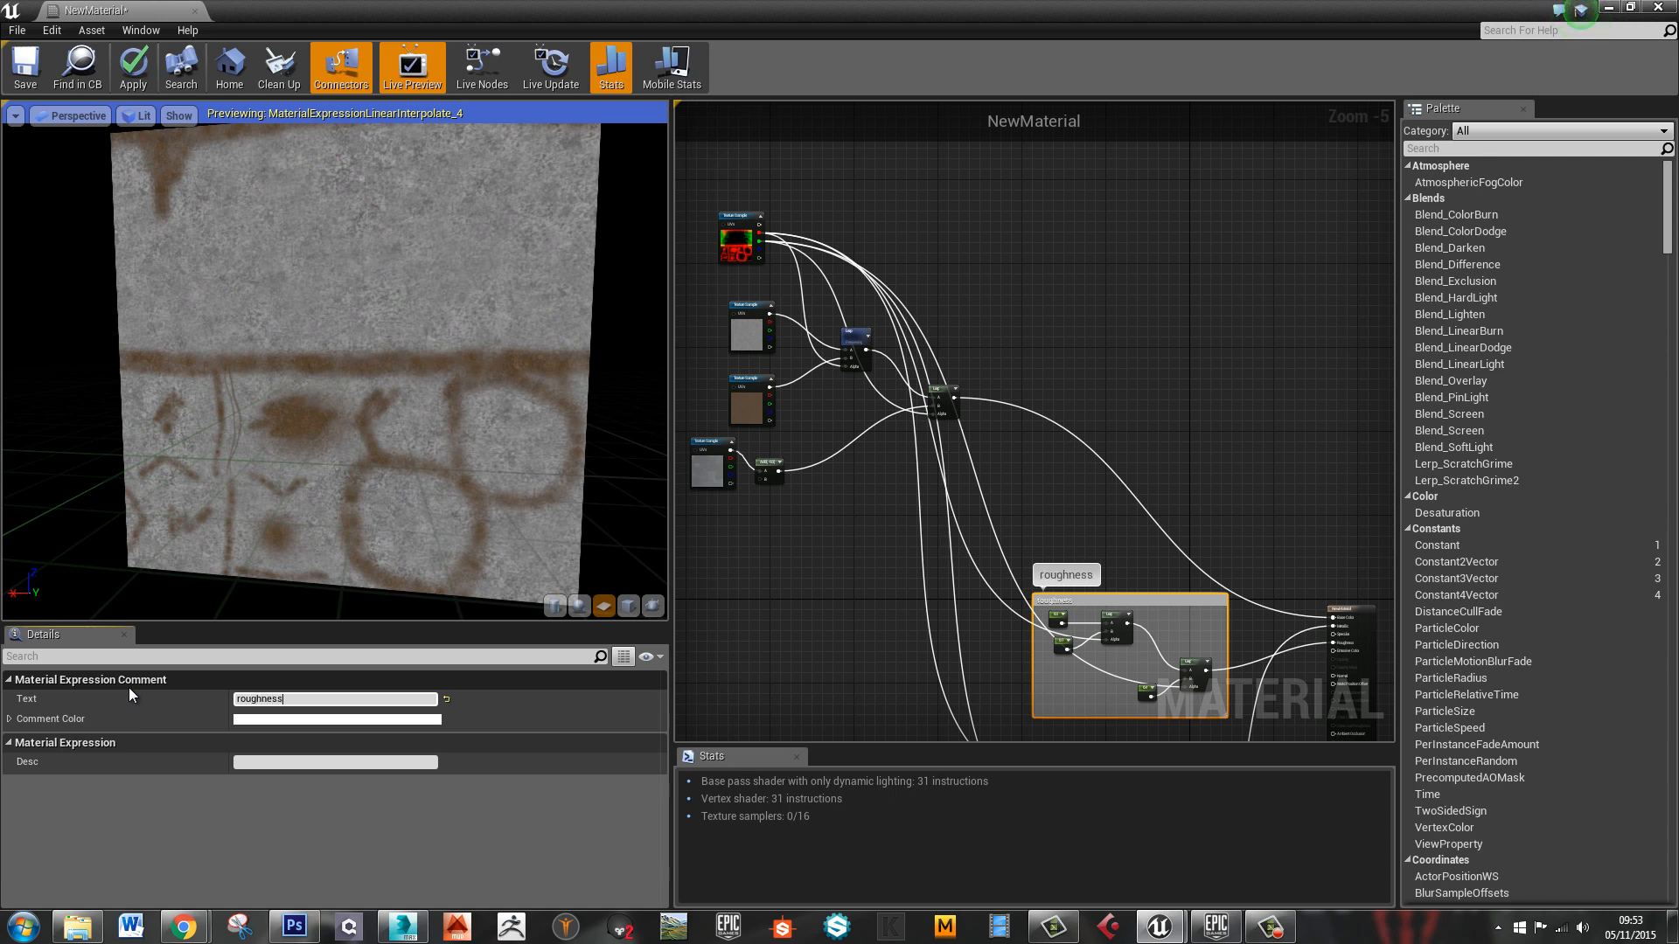
{"action": "left_click", "coordinate": [885, 648]}
Line up the roughness comment box above the metal comment box and save the material
{"action": "right_click_drag", "start_coordinate": [1008, 538], "coordinate": [969, 506]}
{"action": "right_click_drag", "start_coordinate": [1071, 625], "coordinate": [953, 405]}
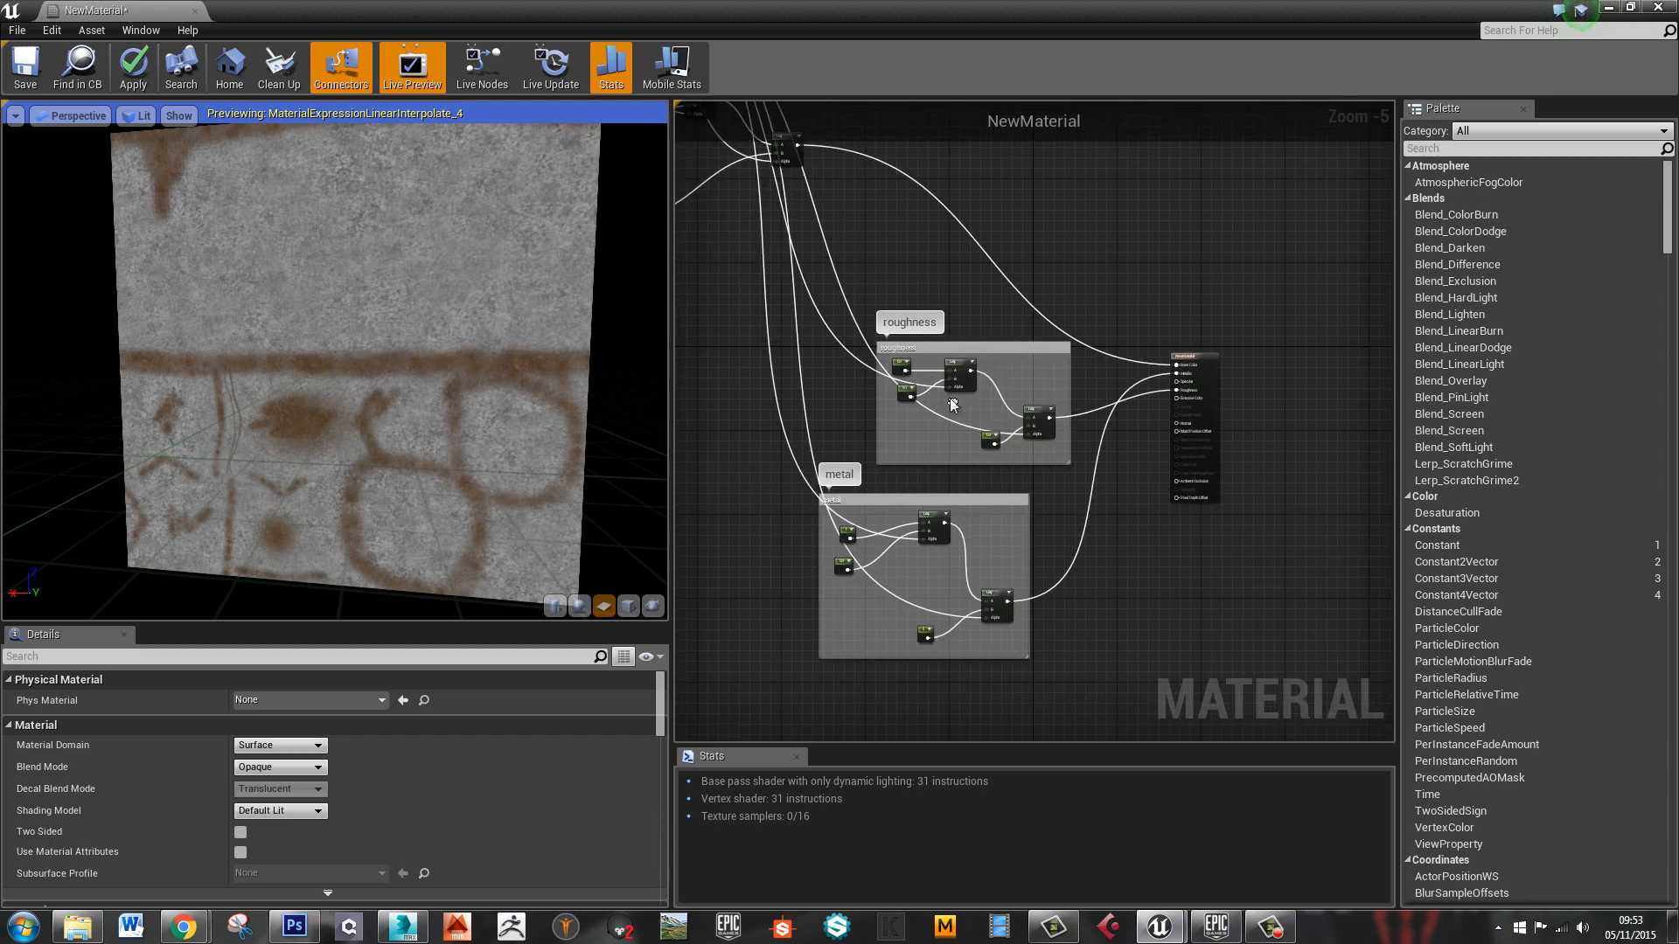
{"action": "left_click_drag", "start_coordinate": [952, 363], "coordinate": [889, 353]}
{"action": "right_click_drag", "start_coordinate": [1068, 453], "coordinate": [1069, 487]}
{"action": "left_click", "coordinate": [24, 65]}
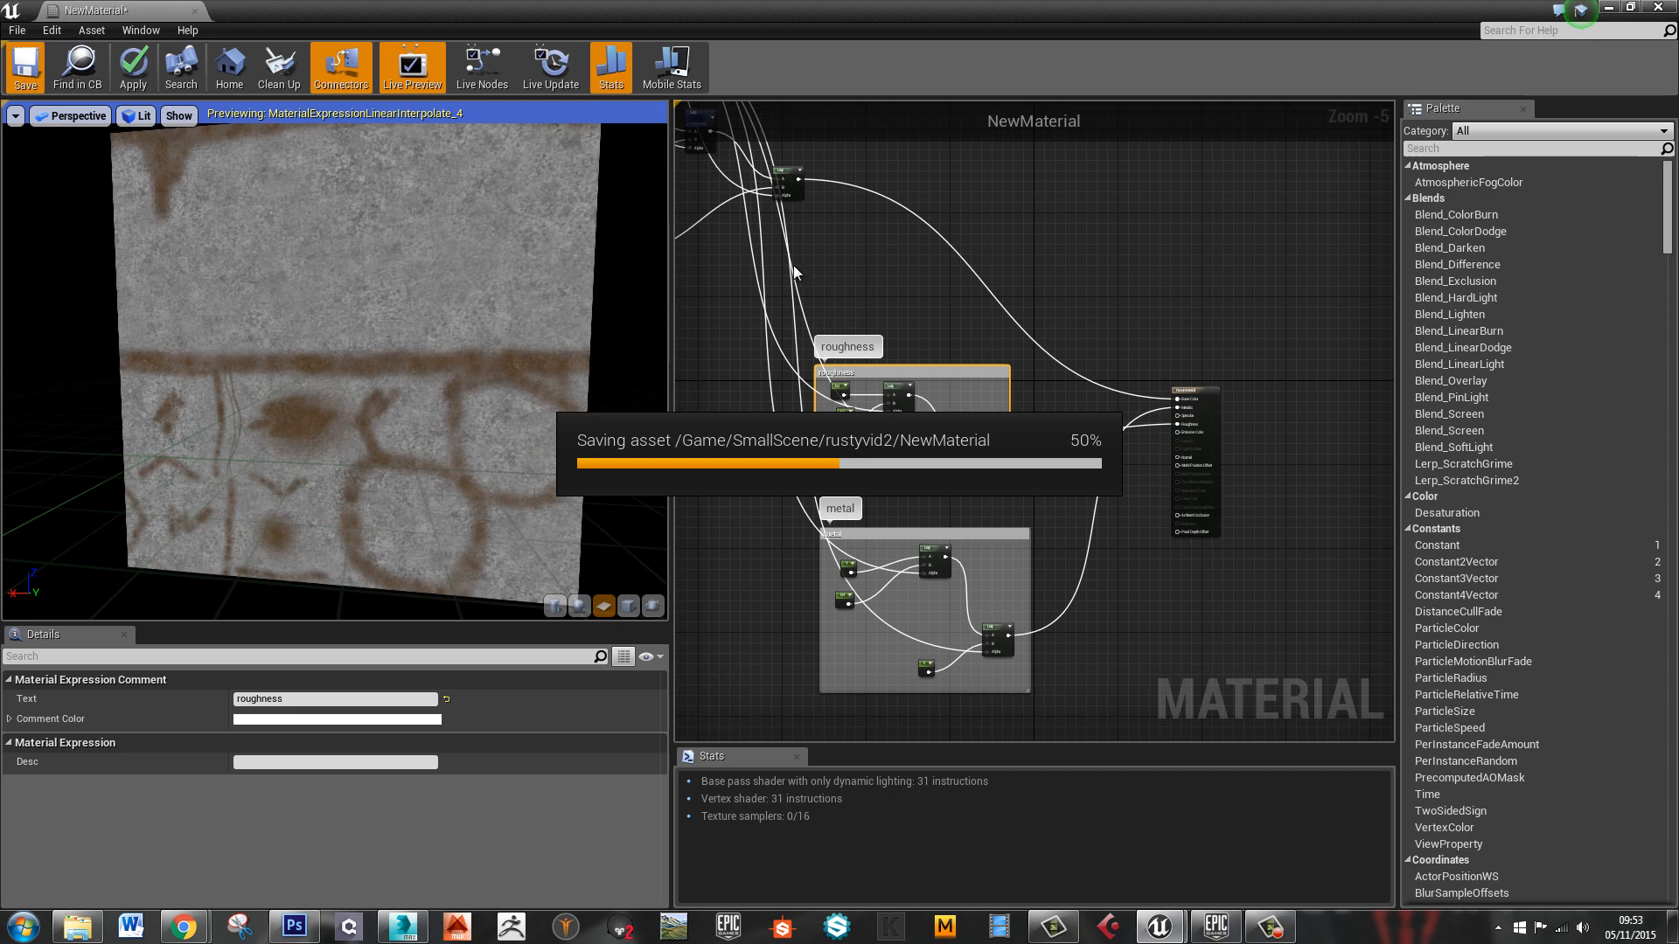
Examine the roughness effect on the Machine mesh in the level, and return to the material graph
{"action": "left_click_drag", "start_coordinate": [879, 7], "coordinate": [1678, 416]}
{"action": "key", "text": "w"}
{"action": "right_click_drag", "start_coordinate": [988, 530], "coordinate": [942, 515]}
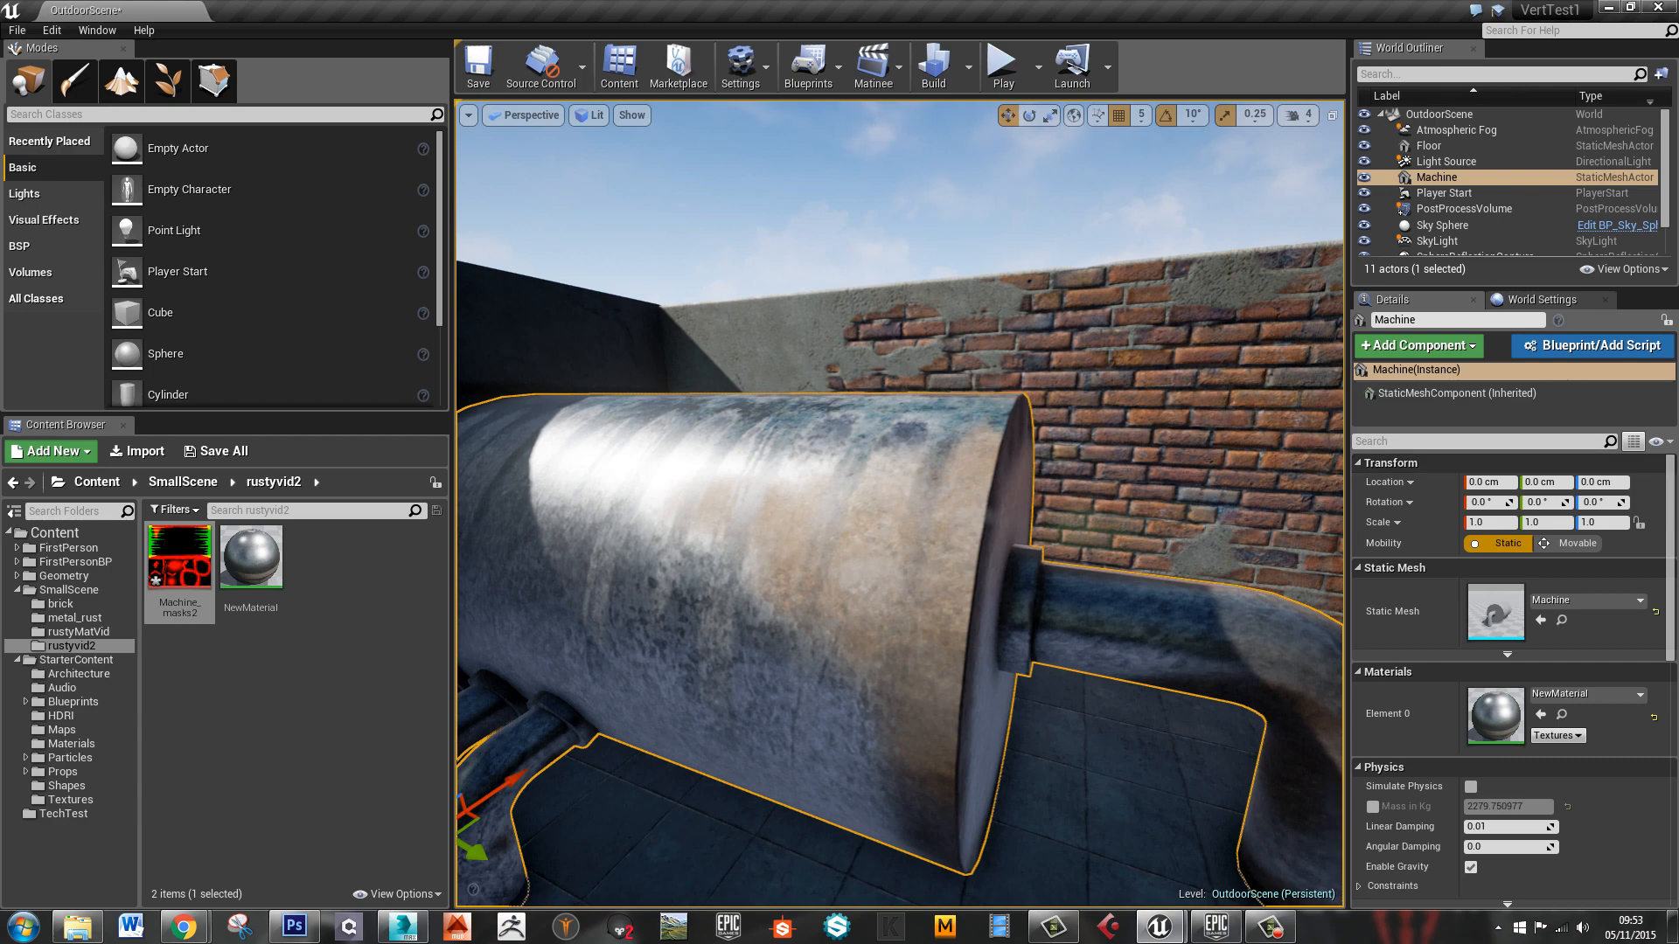
{"action": "right_click_drag", "start_coordinate": [1122, 652], "coordinate": [903, 654]}
{"action": "left_click_drag", "start_coordinate": [1678, 560], "coordinate": [934, 2]}
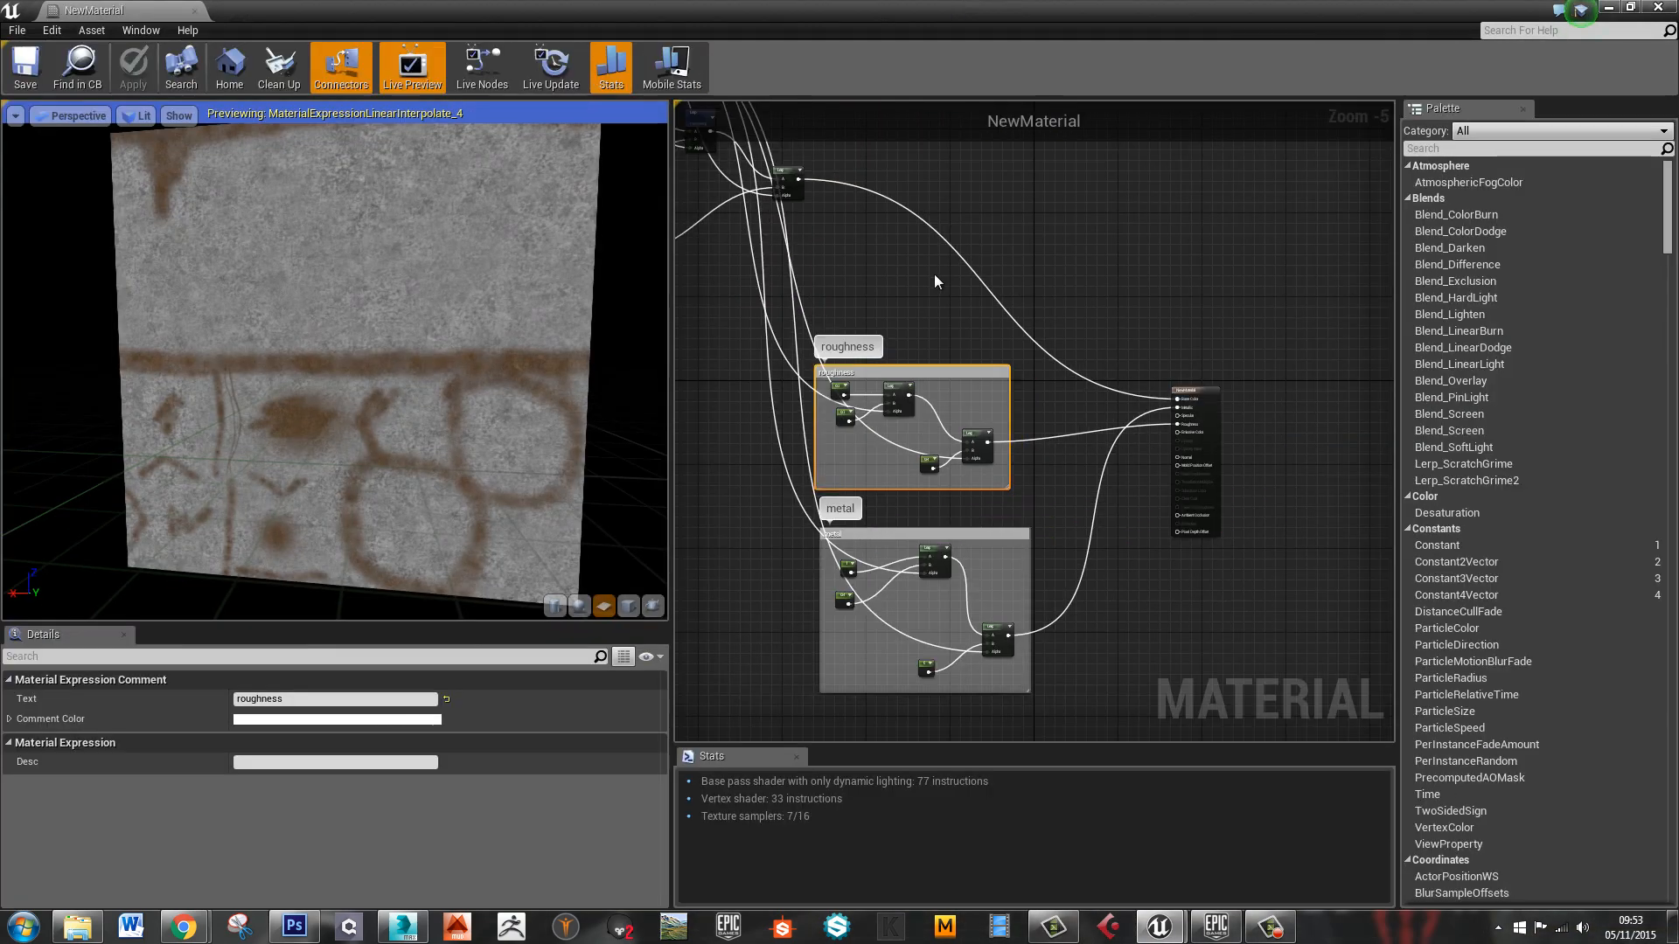
Add a Texture Coordinate node in the empty area ahead of the texture samples
{"action": "right_click_drag", "start_coordinate": [755, 269], "coordinate": [954, 447]}
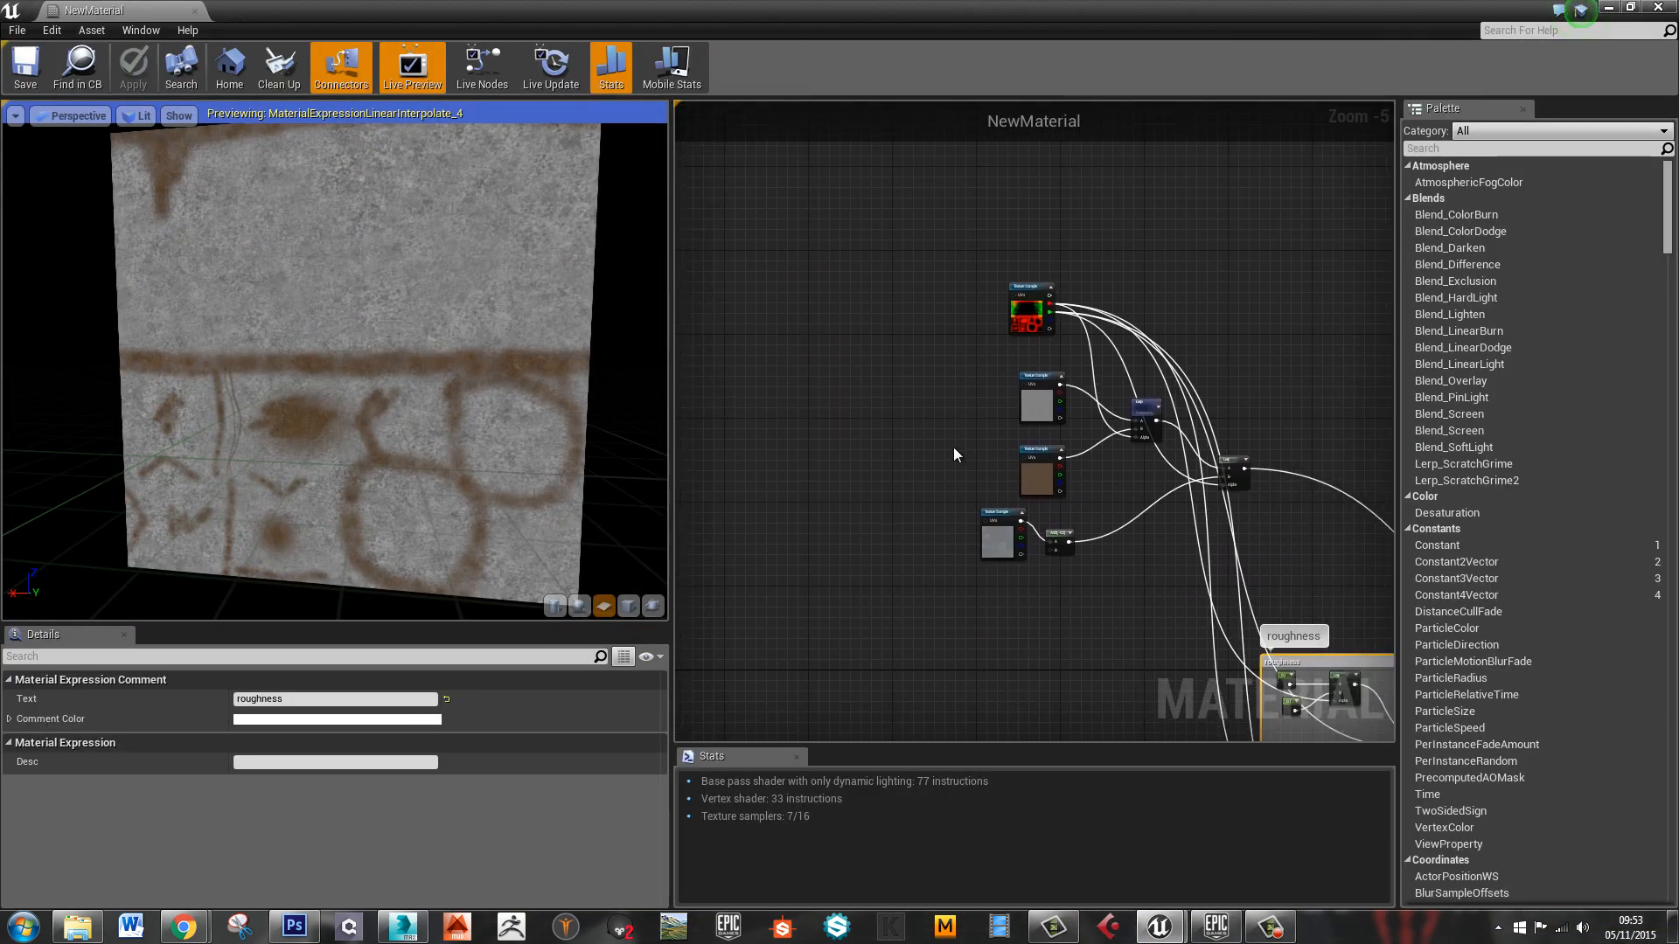
{"action": "left_click", "coordinate": [873, 471]}
{"action": "left_click", "coordinate": [864, 475]}
{"action": "scroll", "coordinate": [918, 512], "scroll_direction": "up", "scroll_amount": 5}
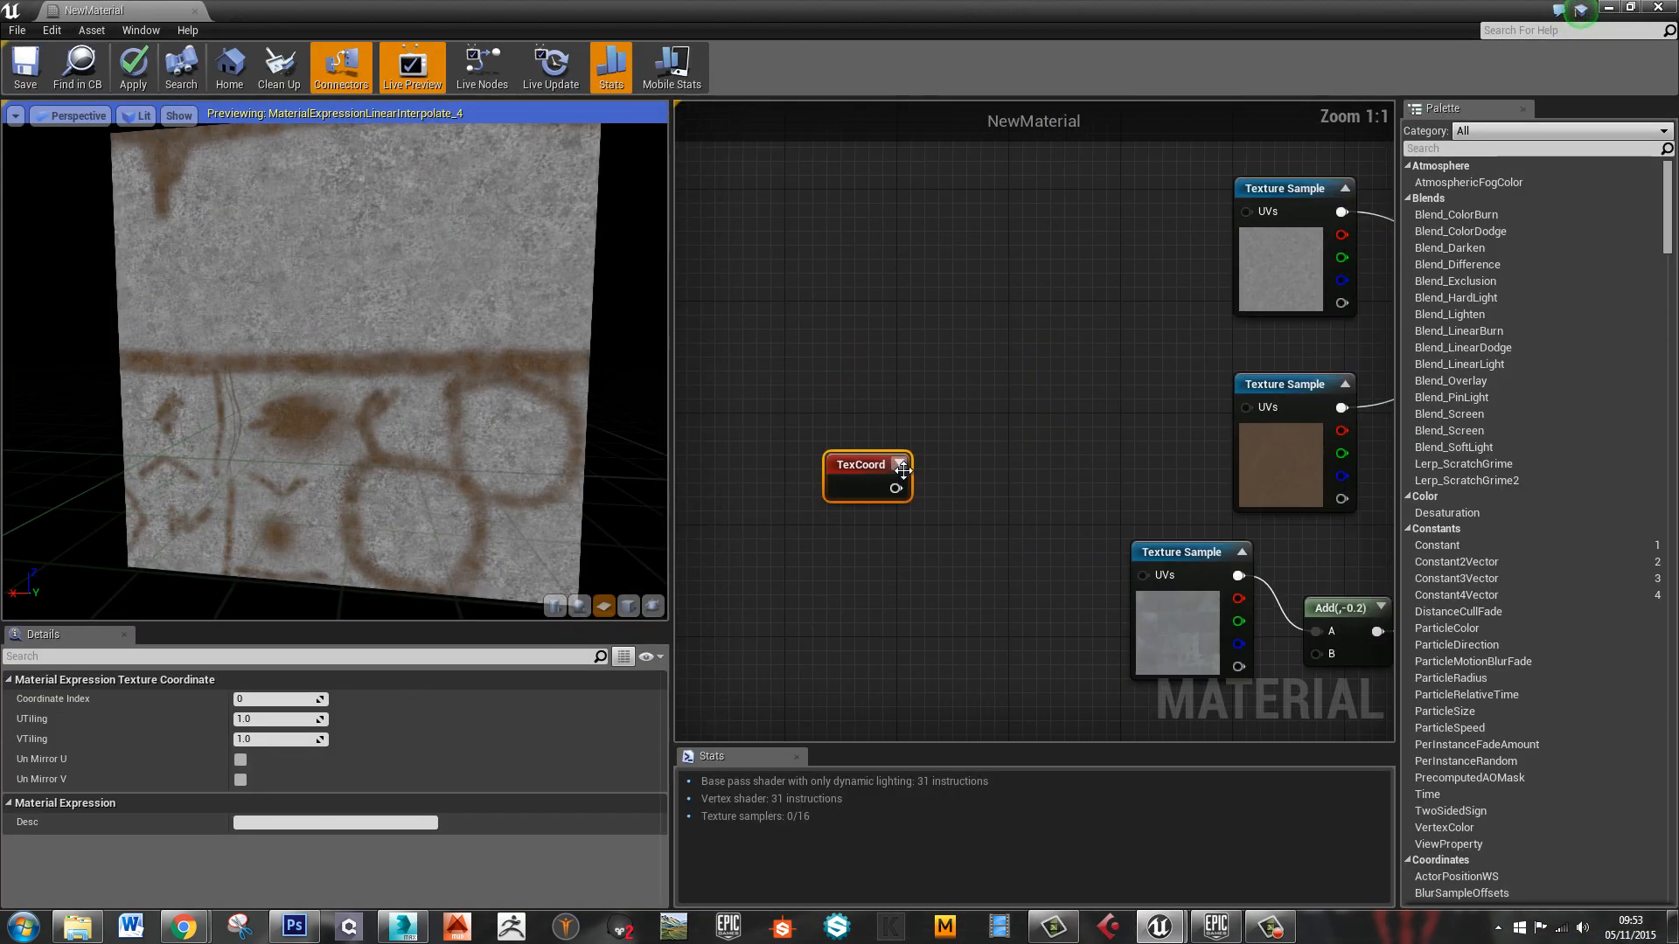
Add a Multiply node beyond the TexCoord node and a Scalar Parameter below the TexCoord node
{"action": "left_click", "coordinate": [882, 535]}
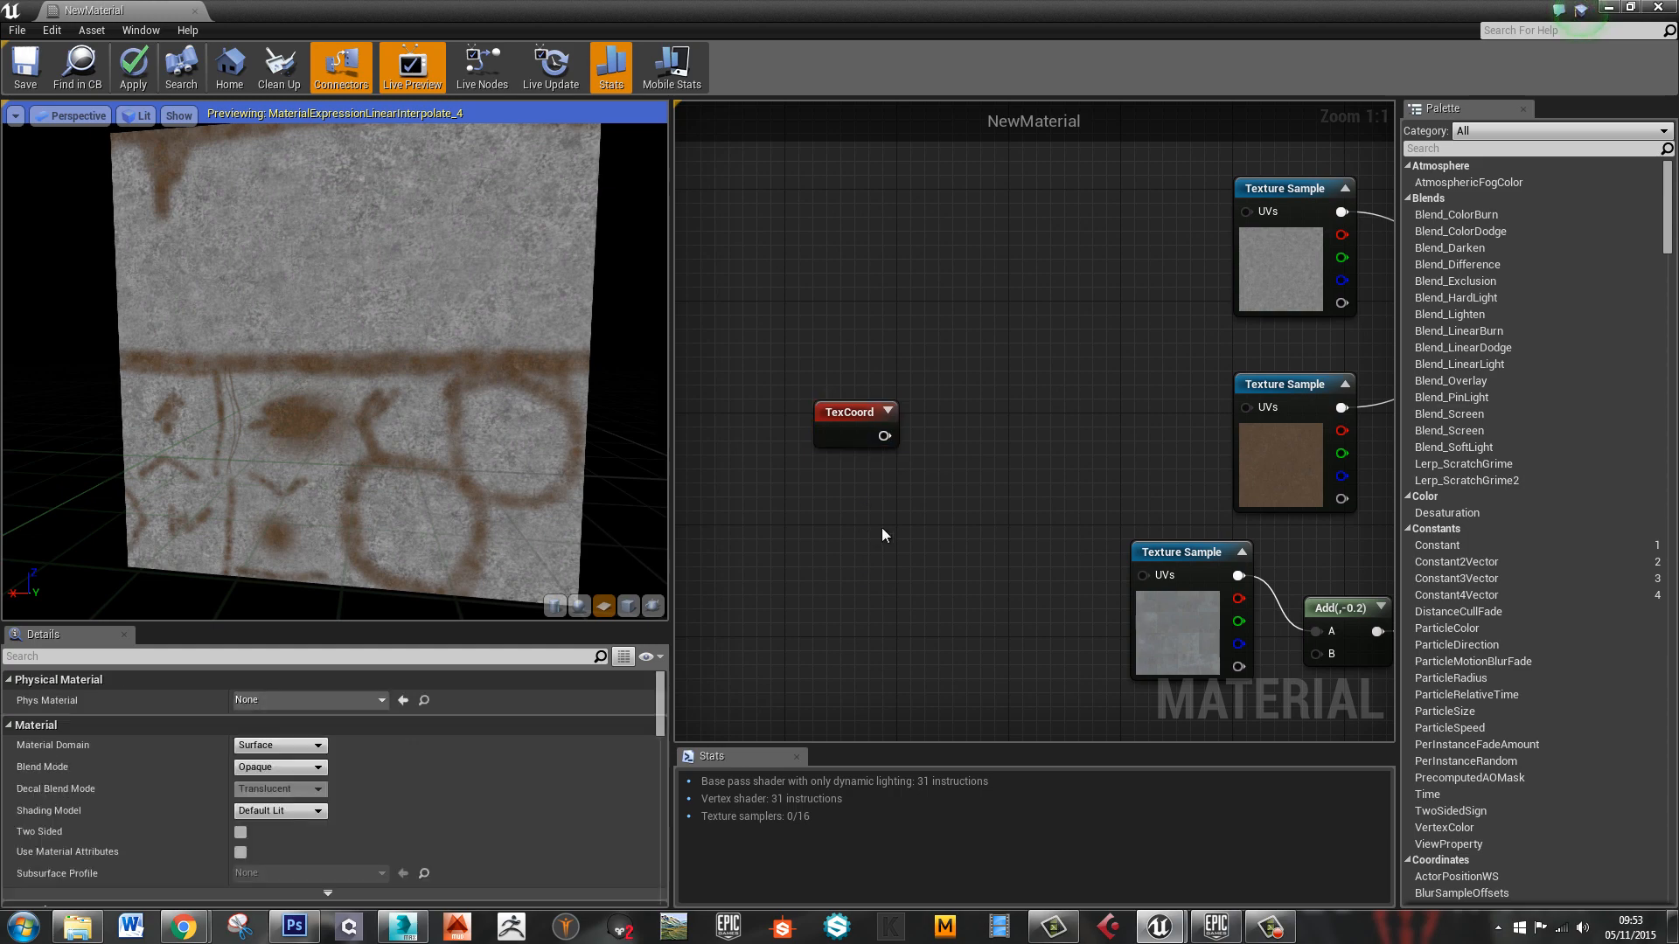
{"action": "key", "text": "m"}
{"action": "left_click", "coordinate": [907, 490]}
{"action": "left_click_drag", "start_coordinate": [946, 506], "coordinate": [980, 490]}
{"action": "left_click", "coordinate": [833, 558]}
{"action": "key", "text": "s"}
{"action": "left_click", "coordinate": [832, 559]}
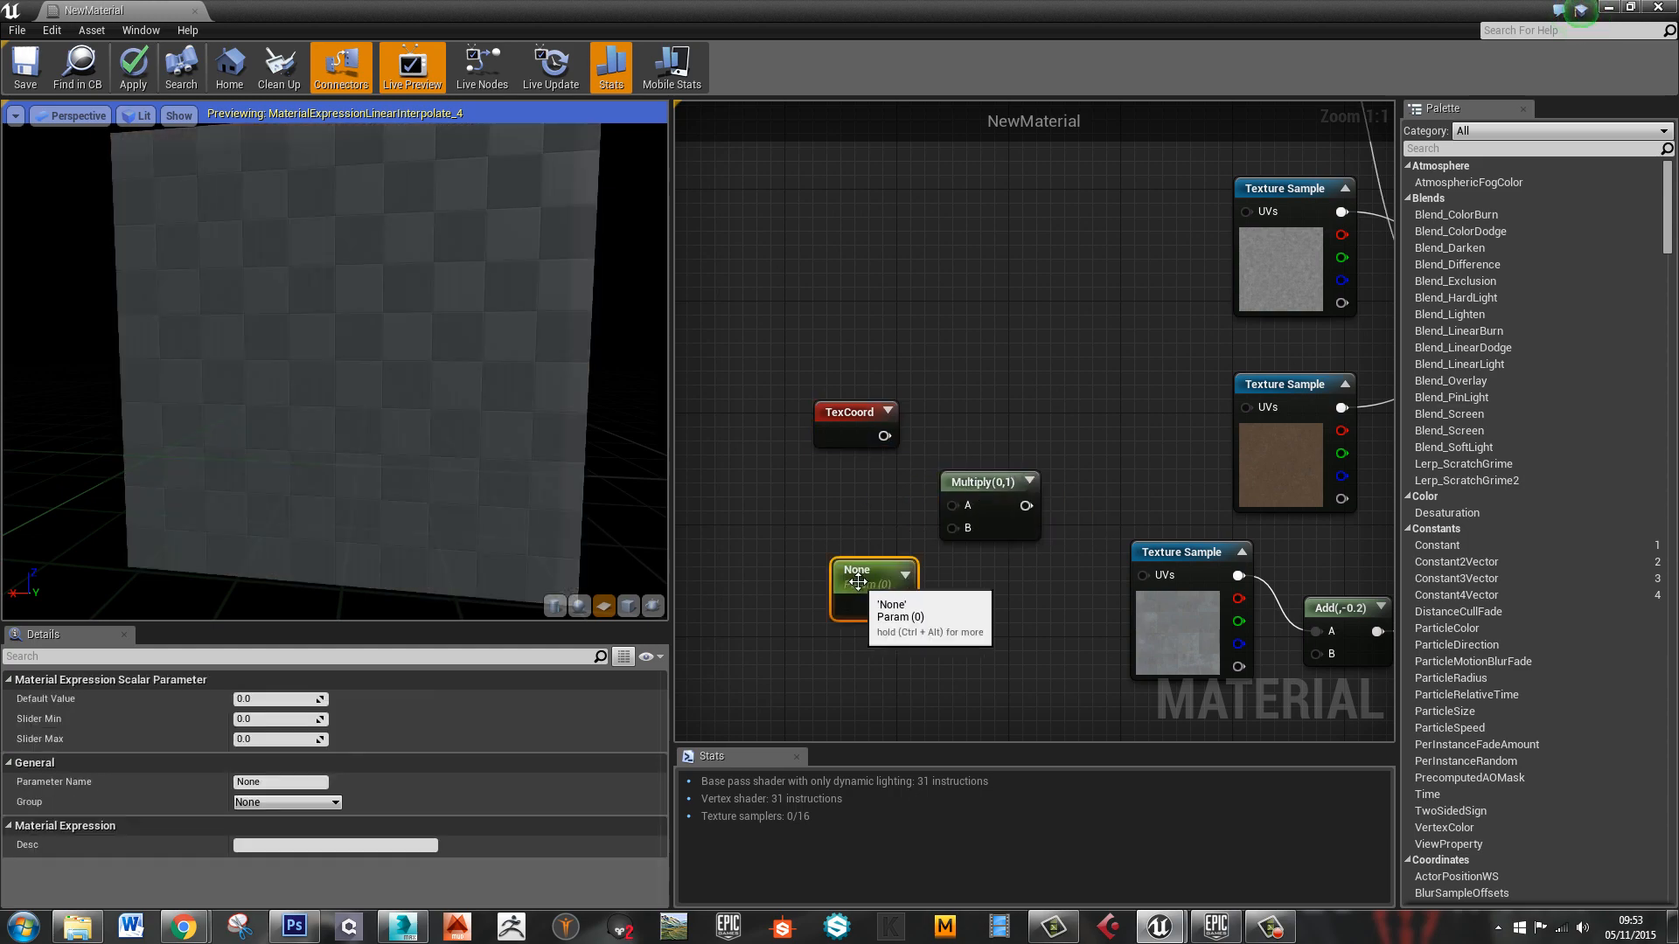
Wire the TexCoord node into the Multiply node's A input and the scalar parameter below it into B
{"action": "left_click_drag", "start_coordinate": [858, 583], "coordinate": [839, 564]}
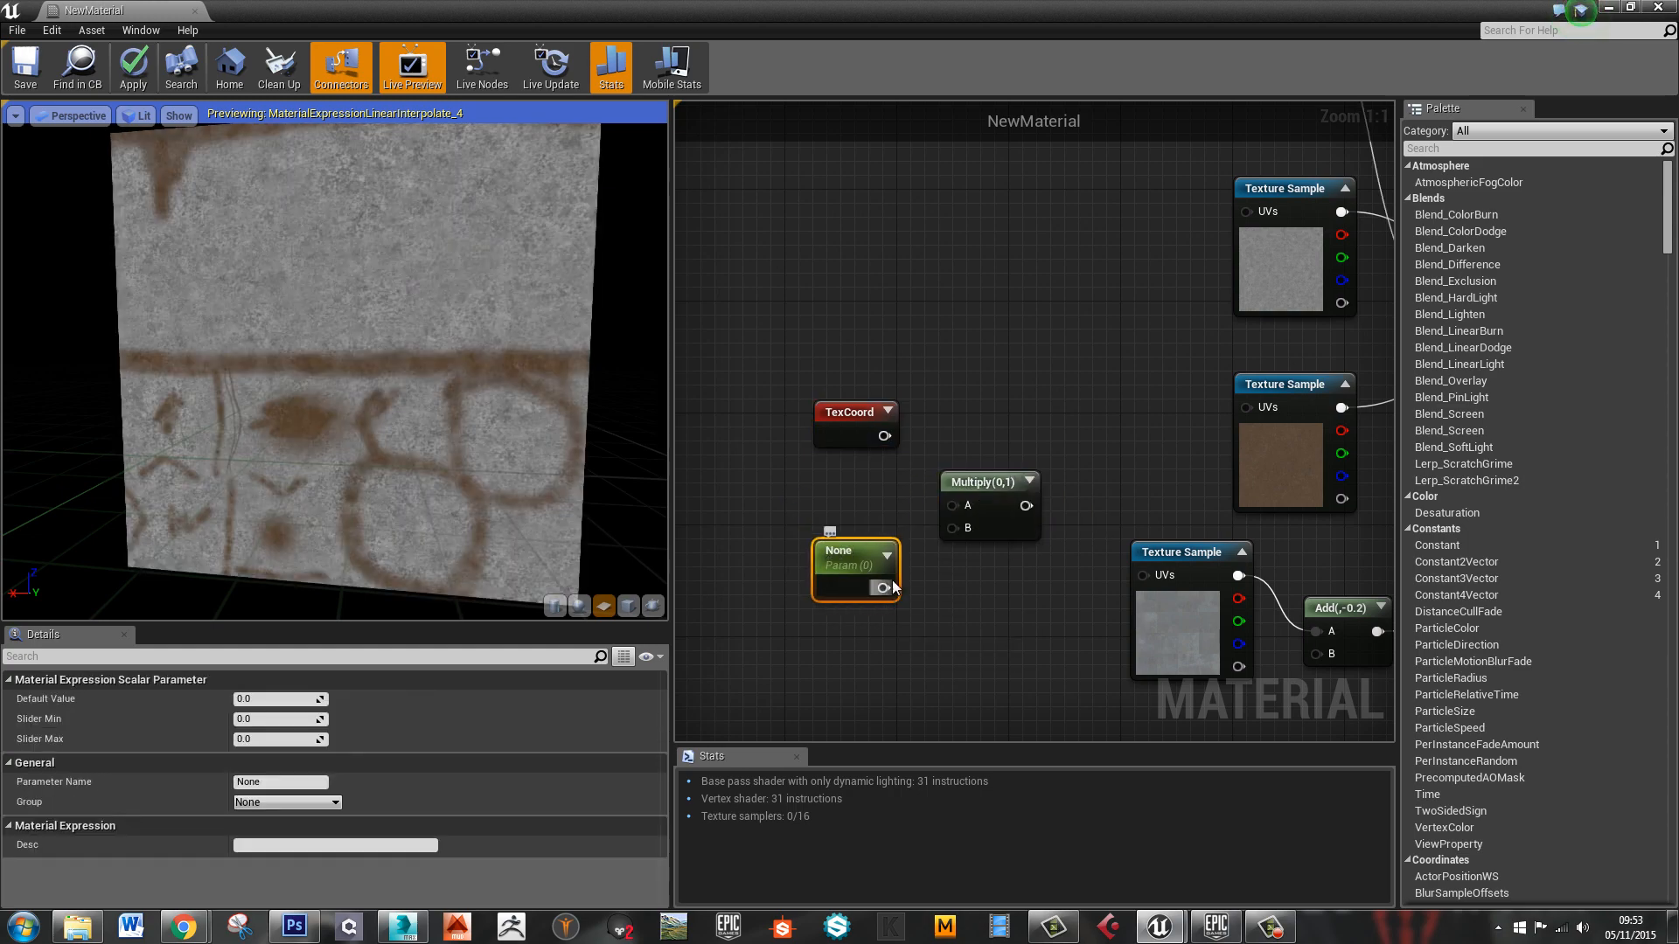
{"action": "left_click_drag", "start_coordinate": [945, 535], "coordinate": [982, 483]}
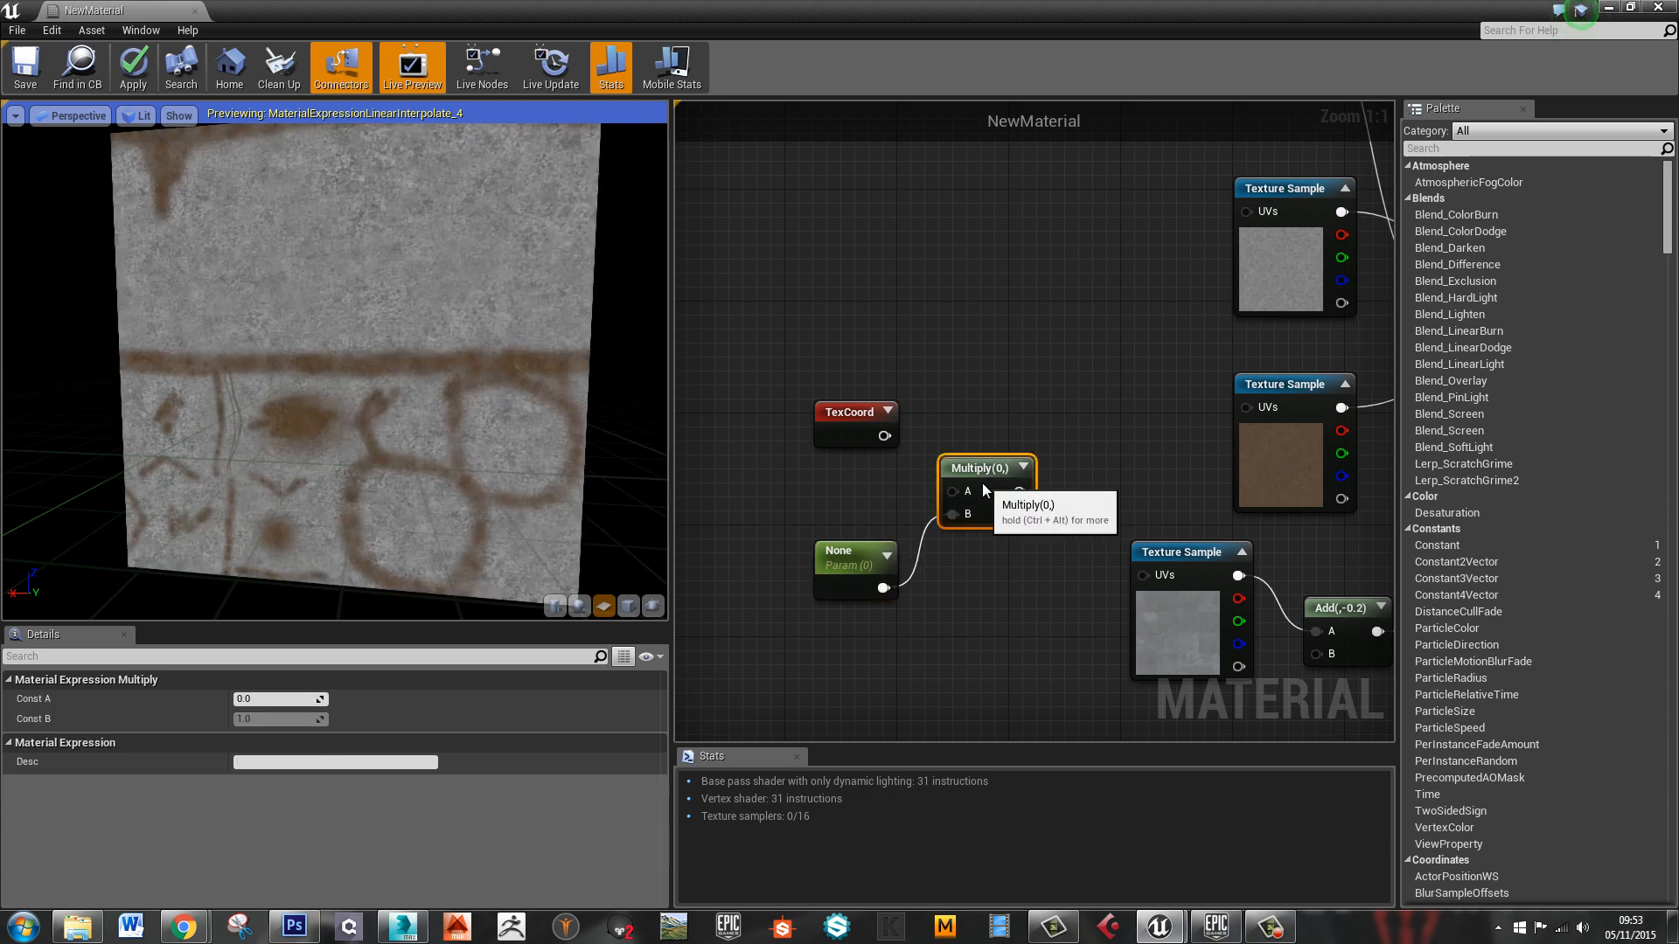
{"action": "left_click_drag", "start_coordinate": [885, 436], "coordinate": [954, 500]}
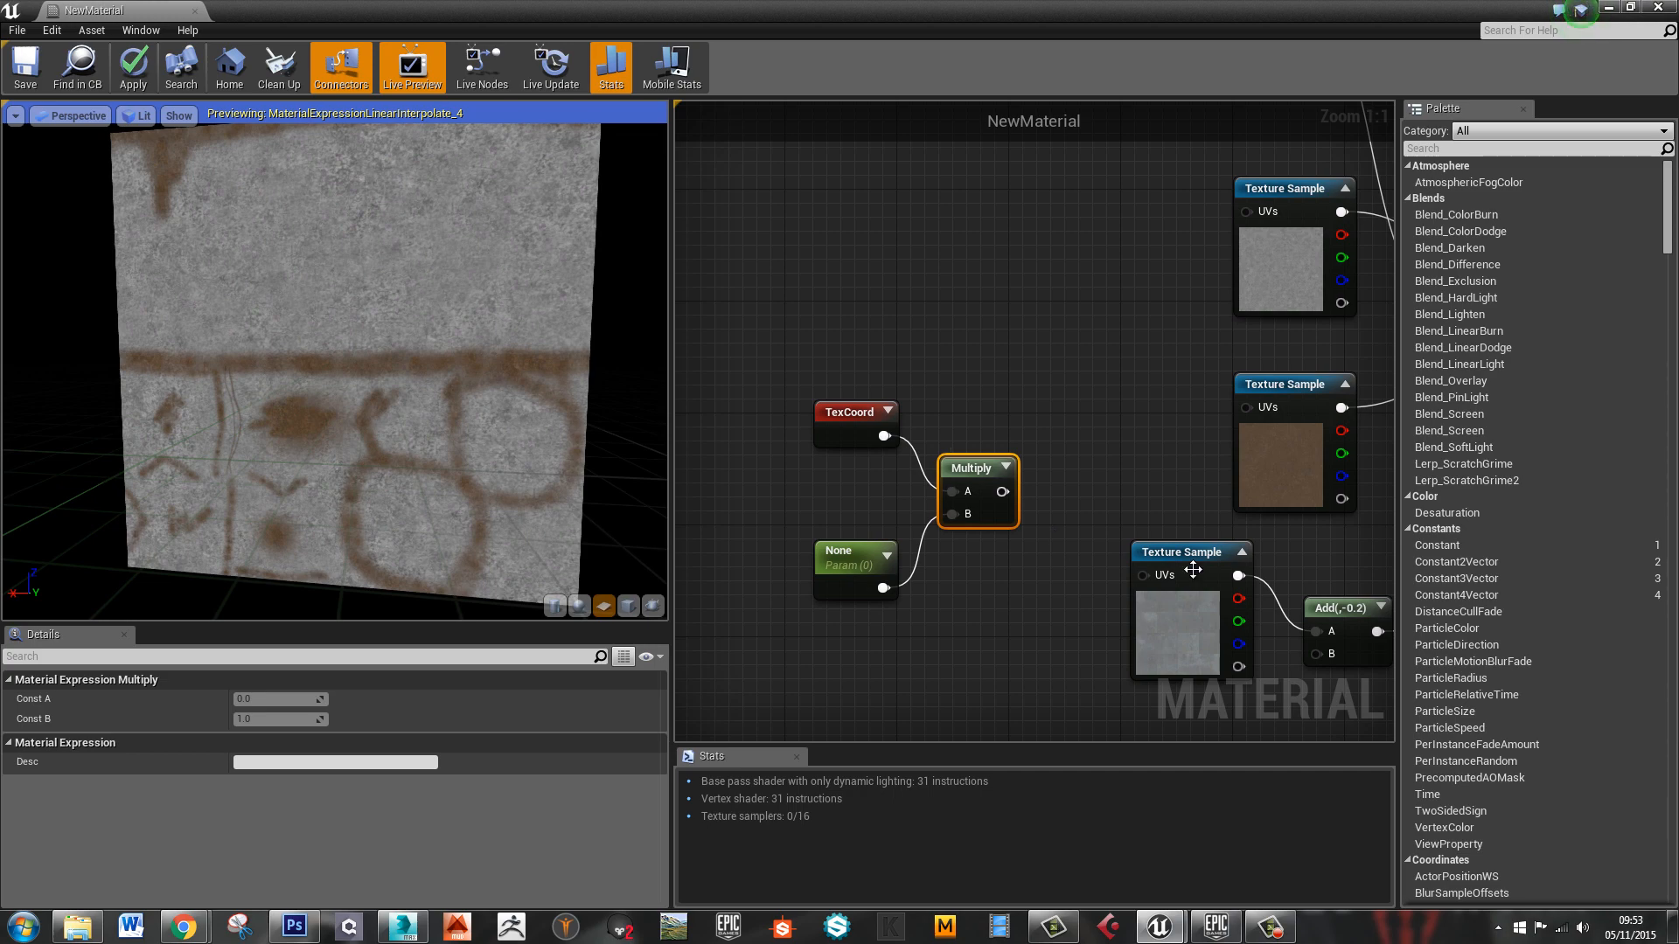
Shift the lowest texture sample with its Add node aside and connect the Multiply output to the UVs of all three texture samples
{"action": "right_click_drag", "start_coordinate": [1309, 602], "coordinate": [1033, 471]}
{"action": "left_click_drag", "start_coordinate": [1128, 587], "coordinate": [1014, 461]}
{"action": "right_click_drag", "start_coordinate": [1014, 466], "coordinate": [1051, 453]}
{"action": "left_click_drag", "start_coordinate": [933, 486], "coordinate": [1172, 204]}
{"action": "left_click_drag", "start_coordinate": [930, 482], "coordinate": [1179, 395]}
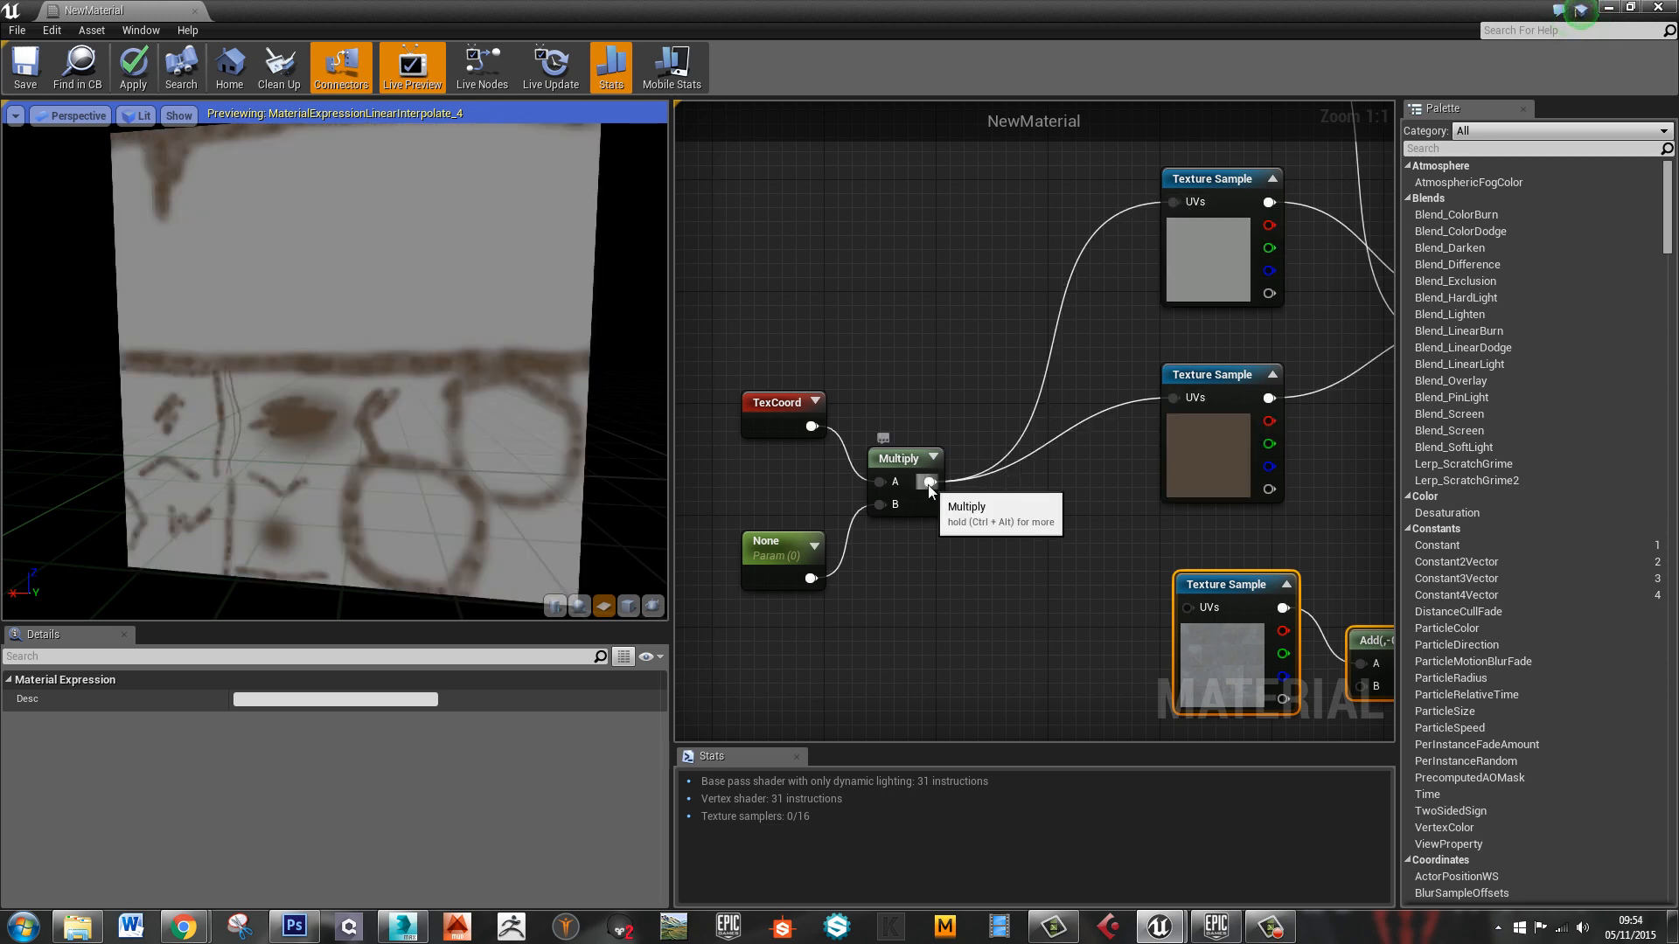
{"action": "left_click_drag", "start_coordinate": [929, 482], "coordinate": [1173, 610]}
Name the scalar parameter BaseTile, set its default value to 8, and save the material
{"action": "left_click", "coordinate": [778, 560]}
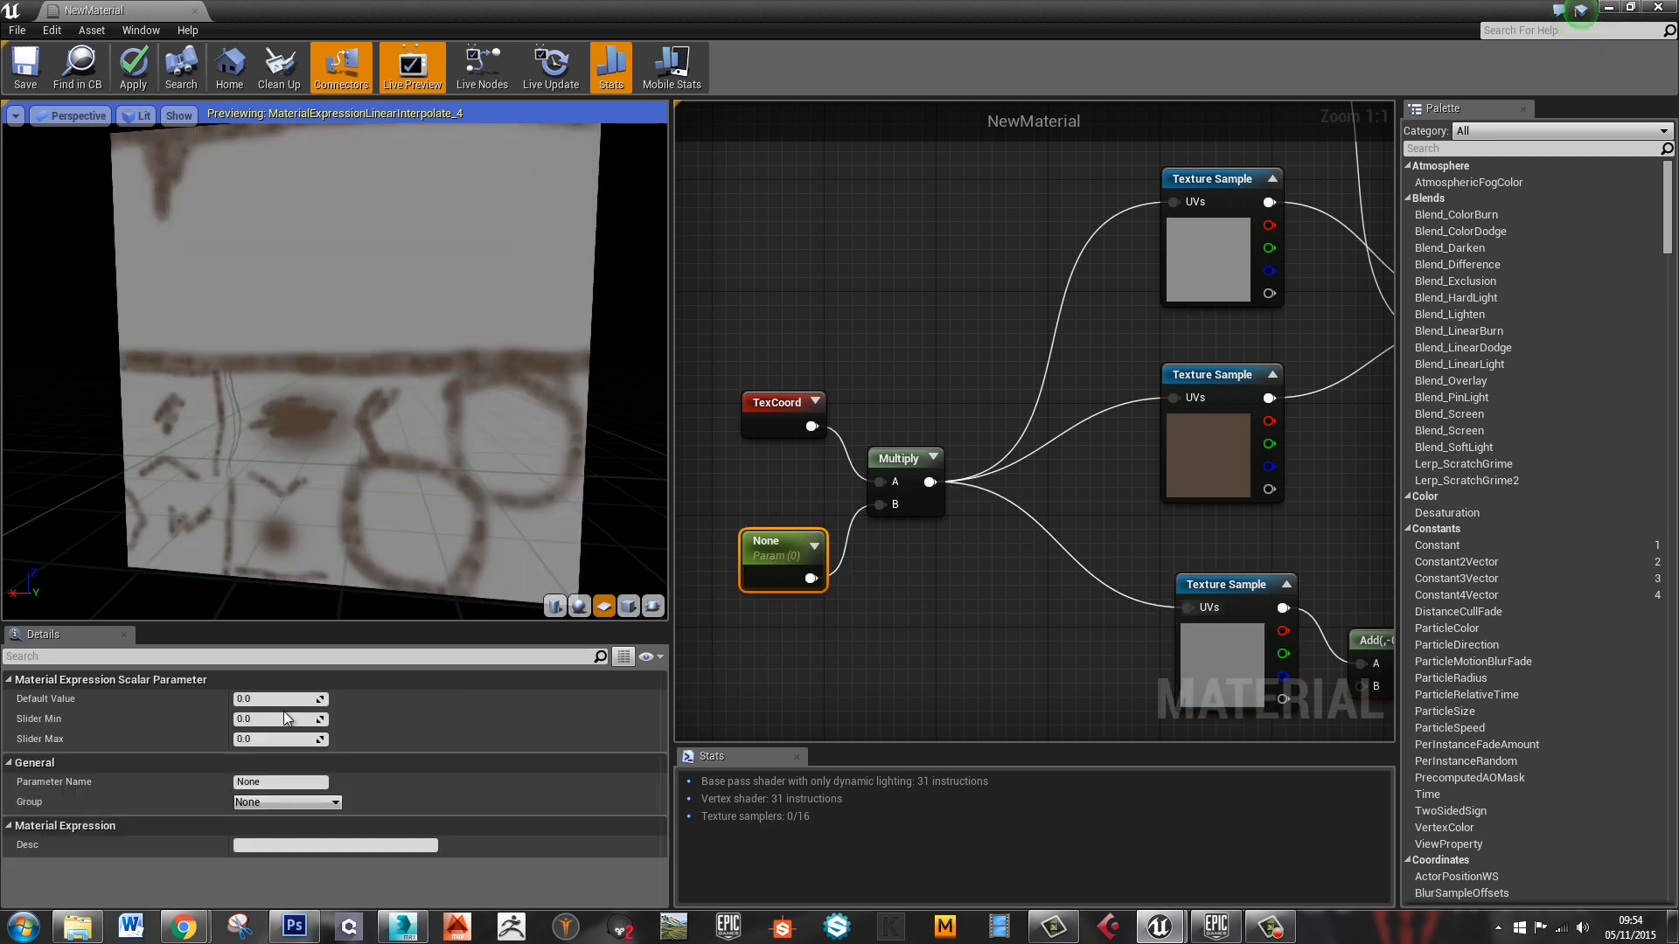
{"action": "left_click", "coordinate": [282, 783]}
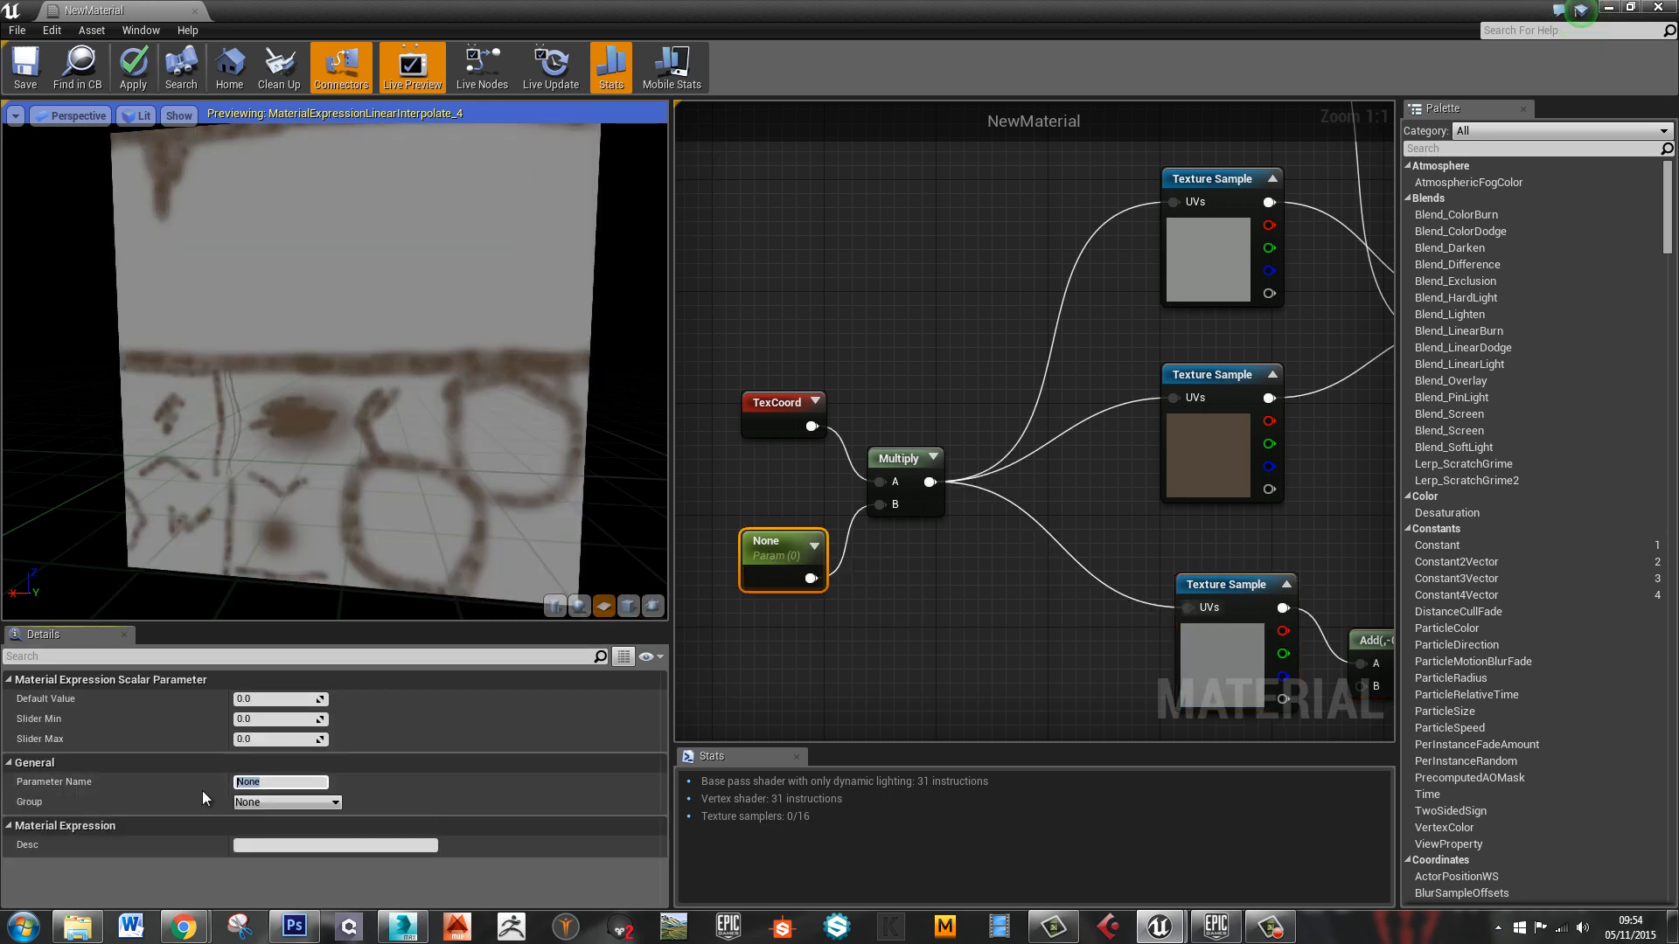
{"action": "type", "text": "BaseTile"}
{"action": "key", "text": "Return"}
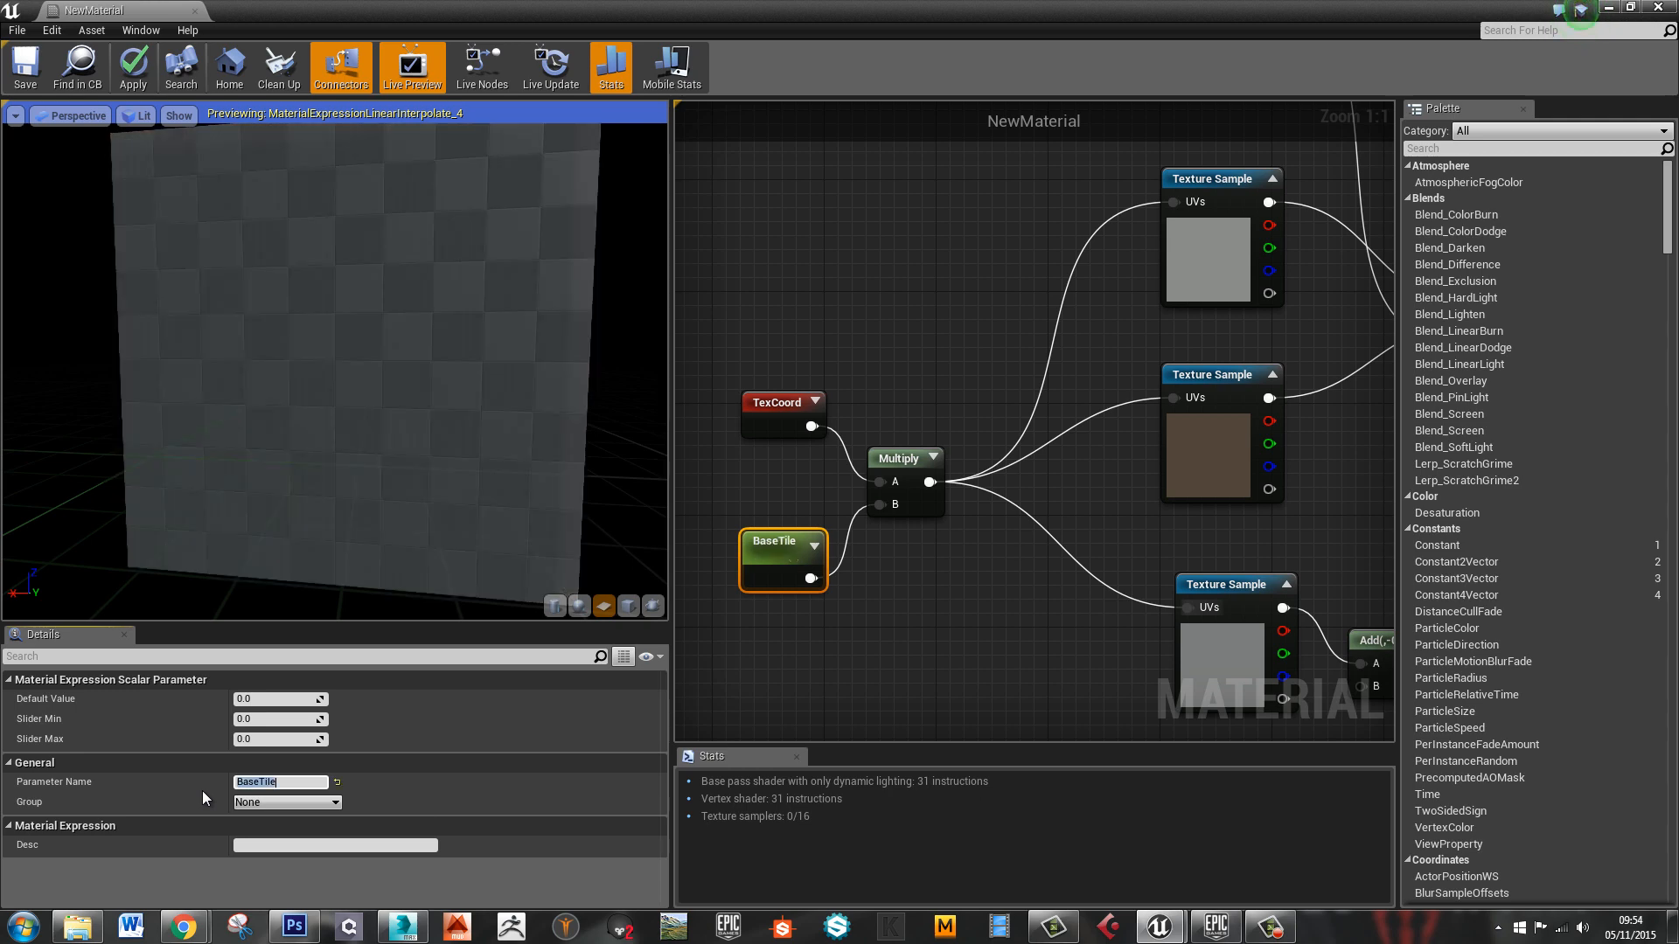
{"action": "left_click", "coordinate": [278, 699]}
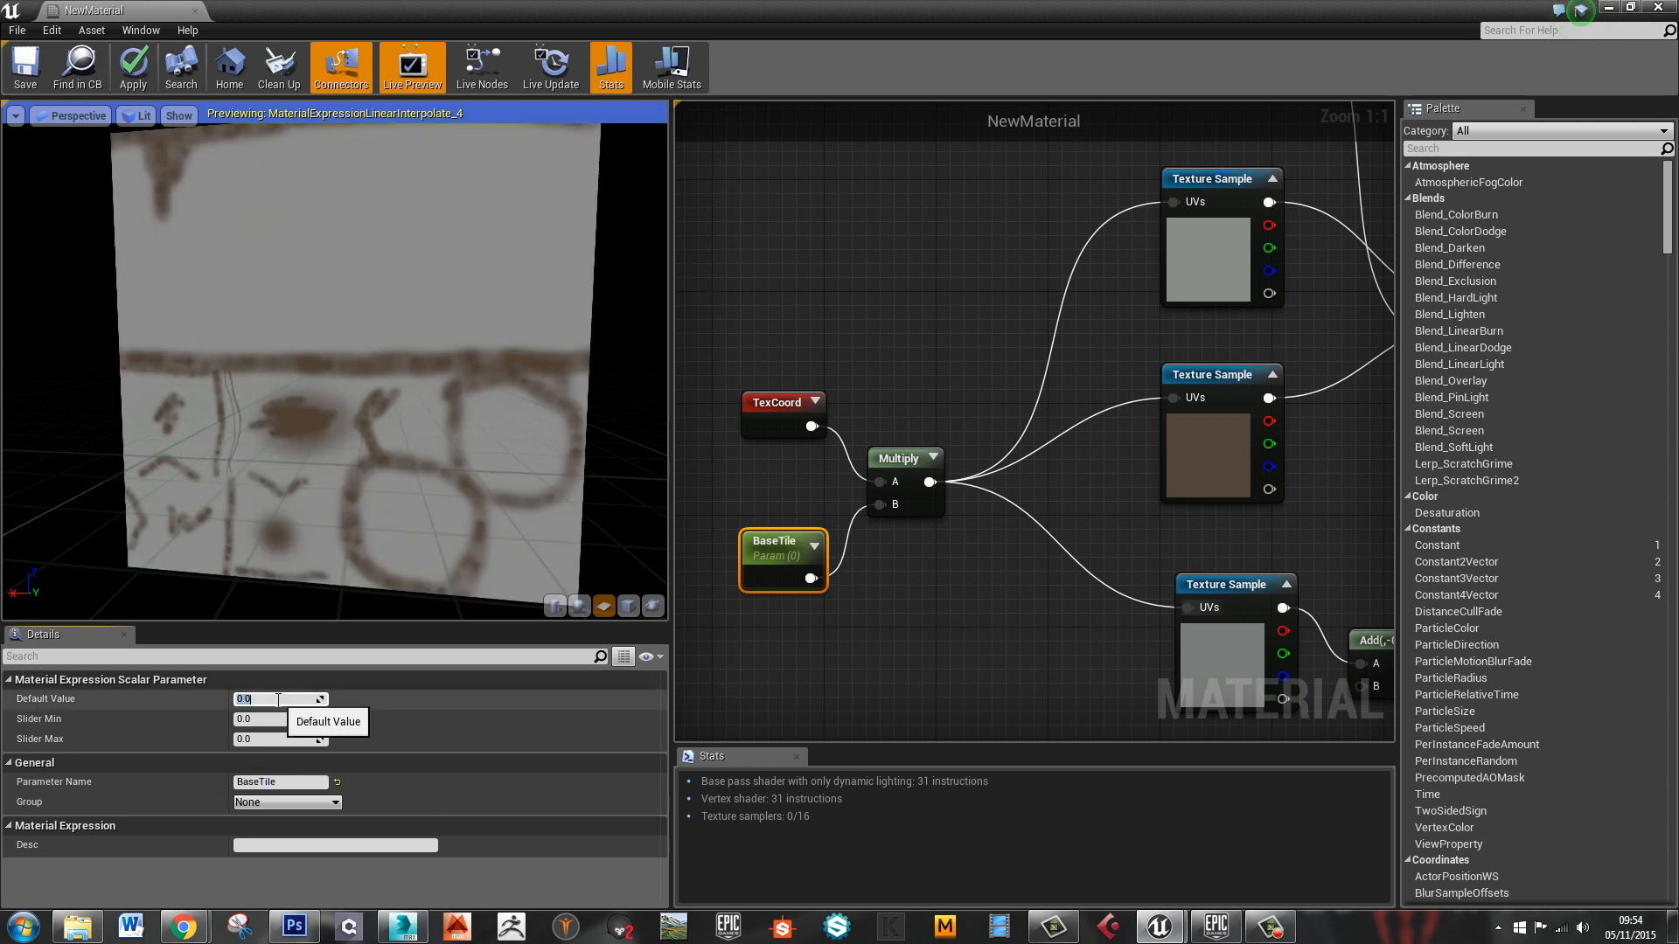
{"action": "type", "text": "8"}
{"action": "key", "text": "Return"}
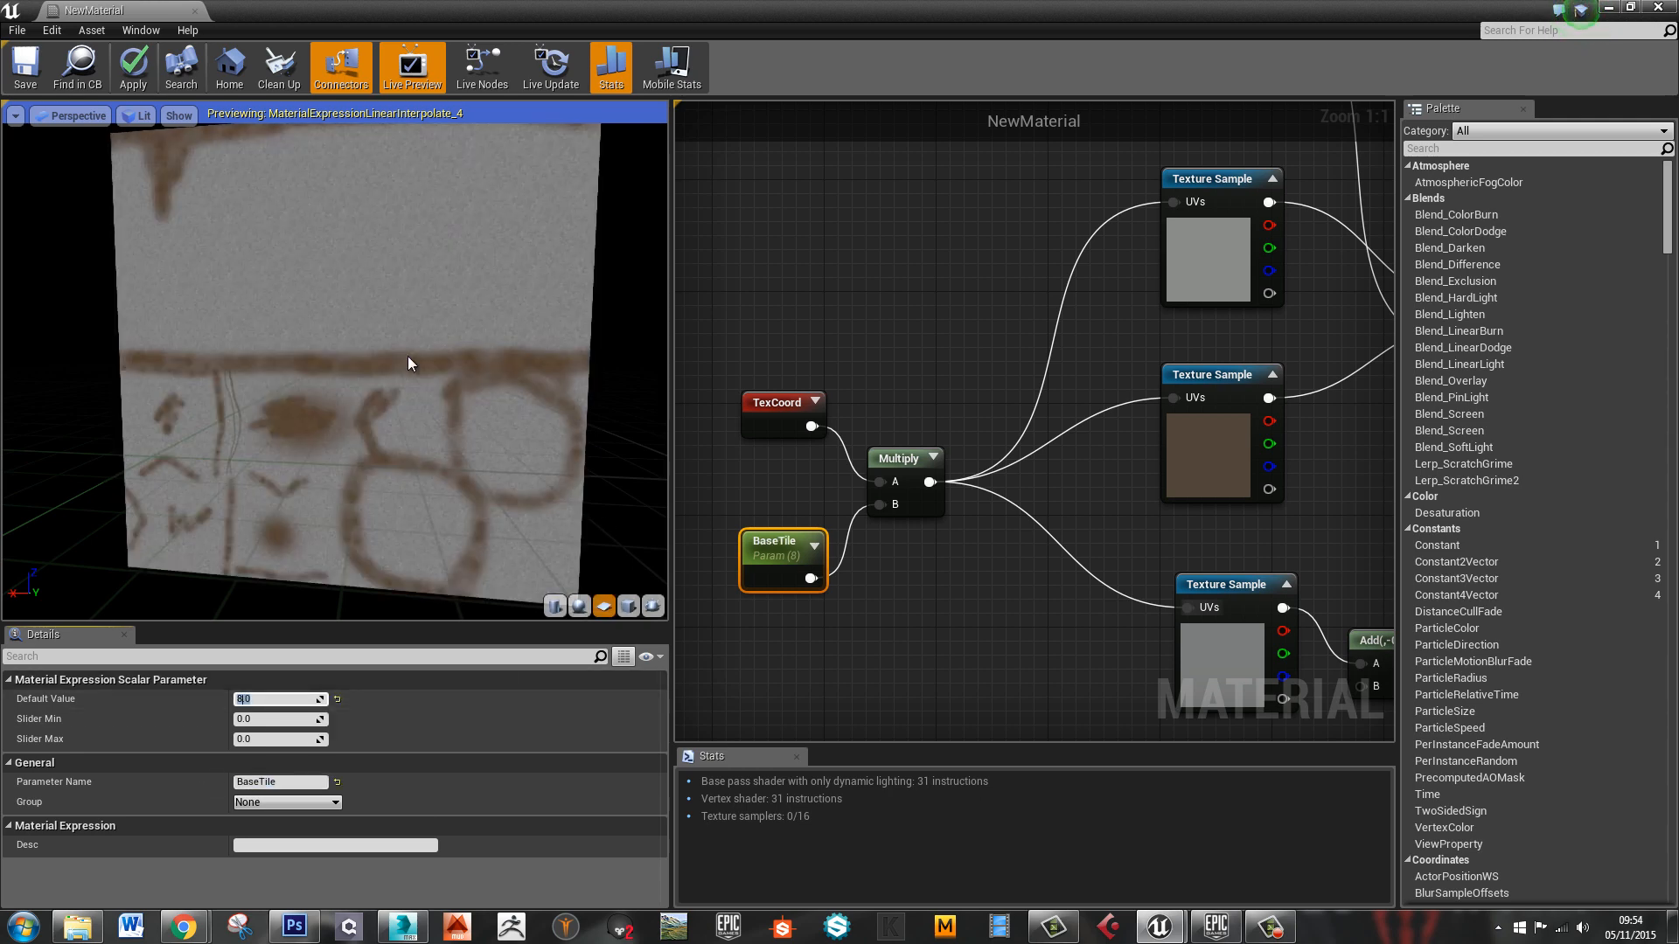
{"action": "left_click", "coordinate": [25, 65]}
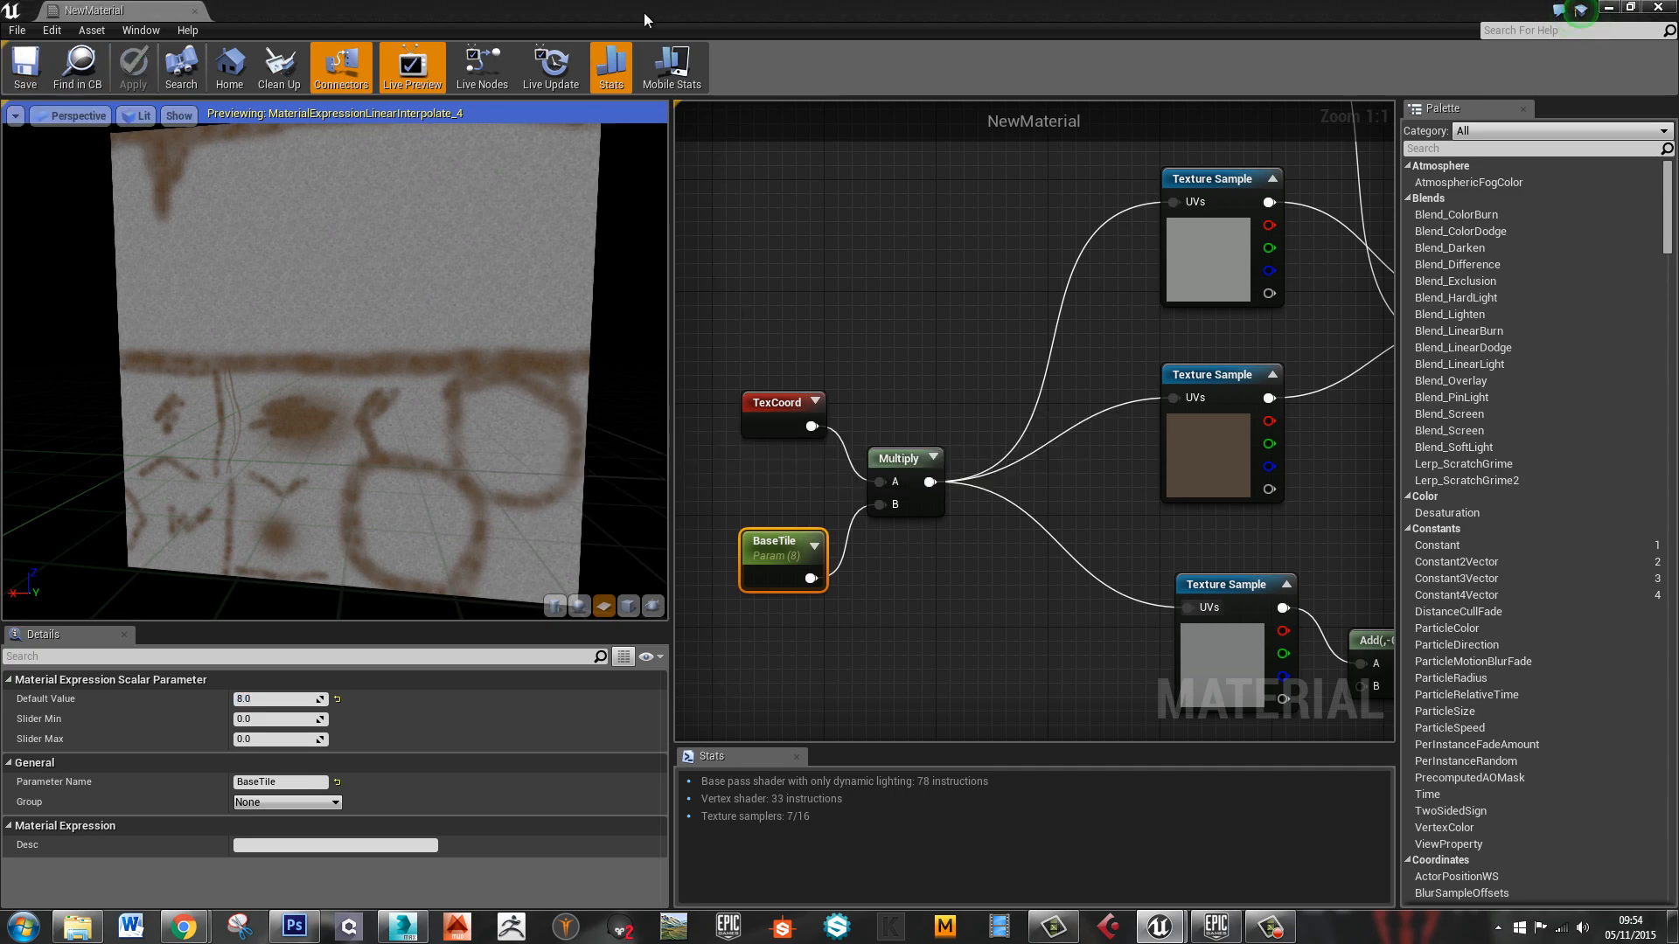
Create a material instance from NewMaterial, open it, and assign the instance to the Machine mesh in the level
{"action": "left_click_drag", "start_coordinate": [643, 12], "coordinate": [1678, 418]}
{"action": "scroll", "coordinate": [1330, 458], "scroll_direction": "down", "scroll_amount": 5}
{"action": "left_click_drag", "start_coordinate": [1330, 458], "coordinate": [1180, 560], "text": "alt"}
{"action": "left_click", "coordinate": [322, 612]}
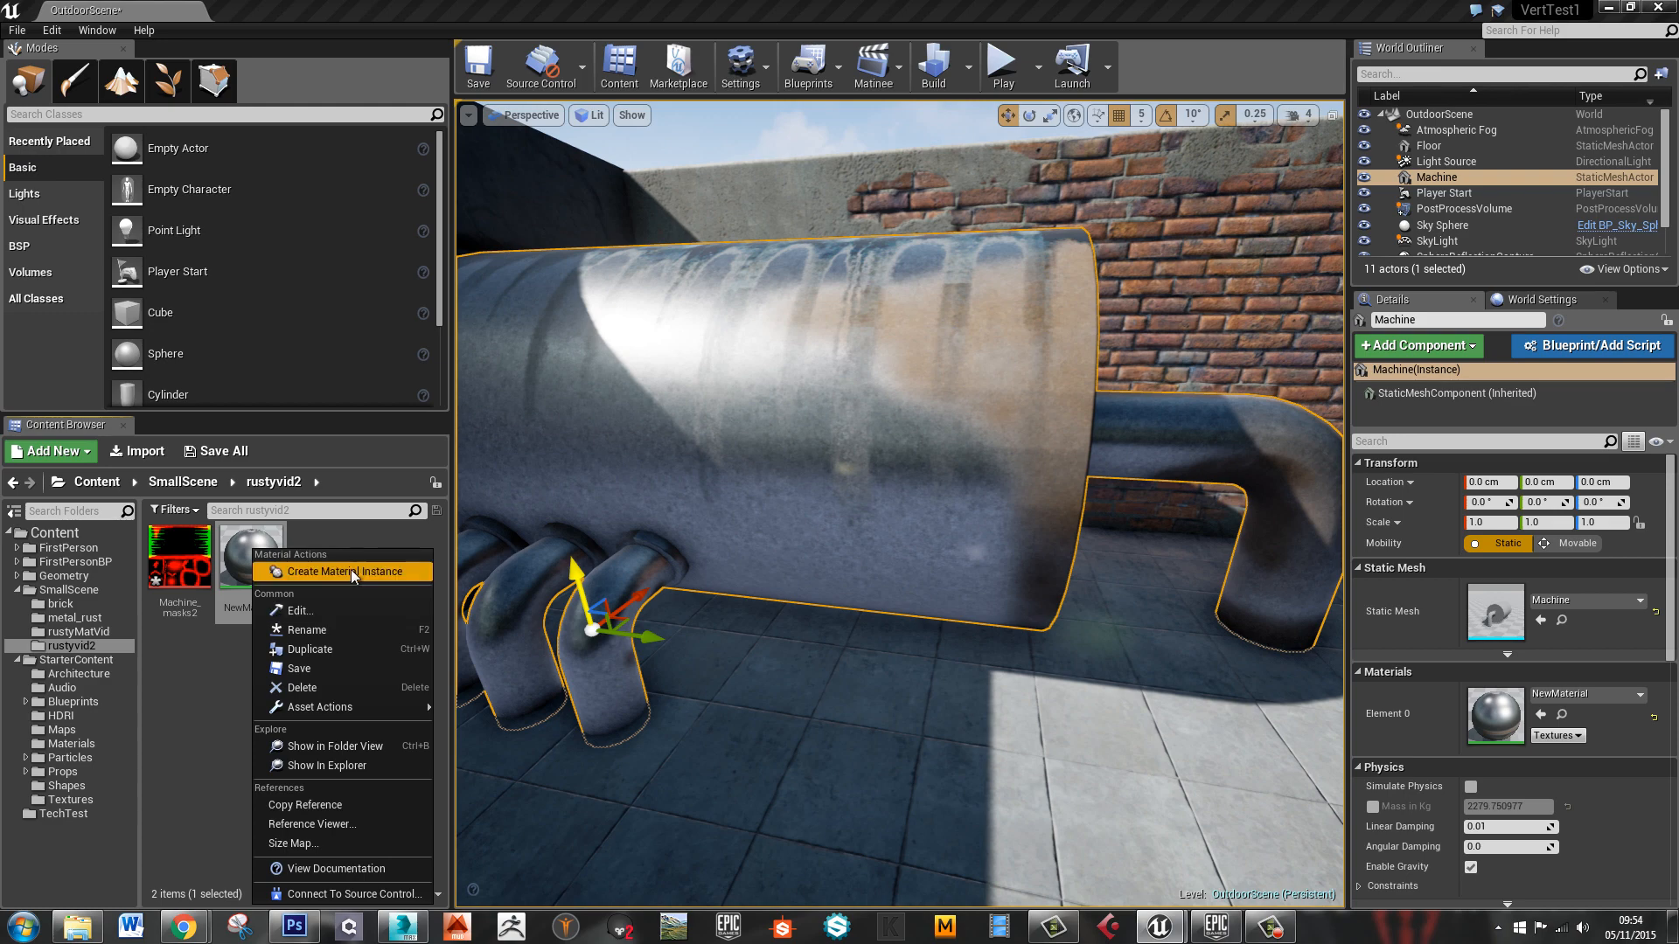
{"action": "left_click", "coordinate": [350, 570]}
{"action": "left_click", "coordinate": [325, 570]}
{"action": "left_click_drag", "start_coordinate": [325, 571], "coordinate": [597, 620]}
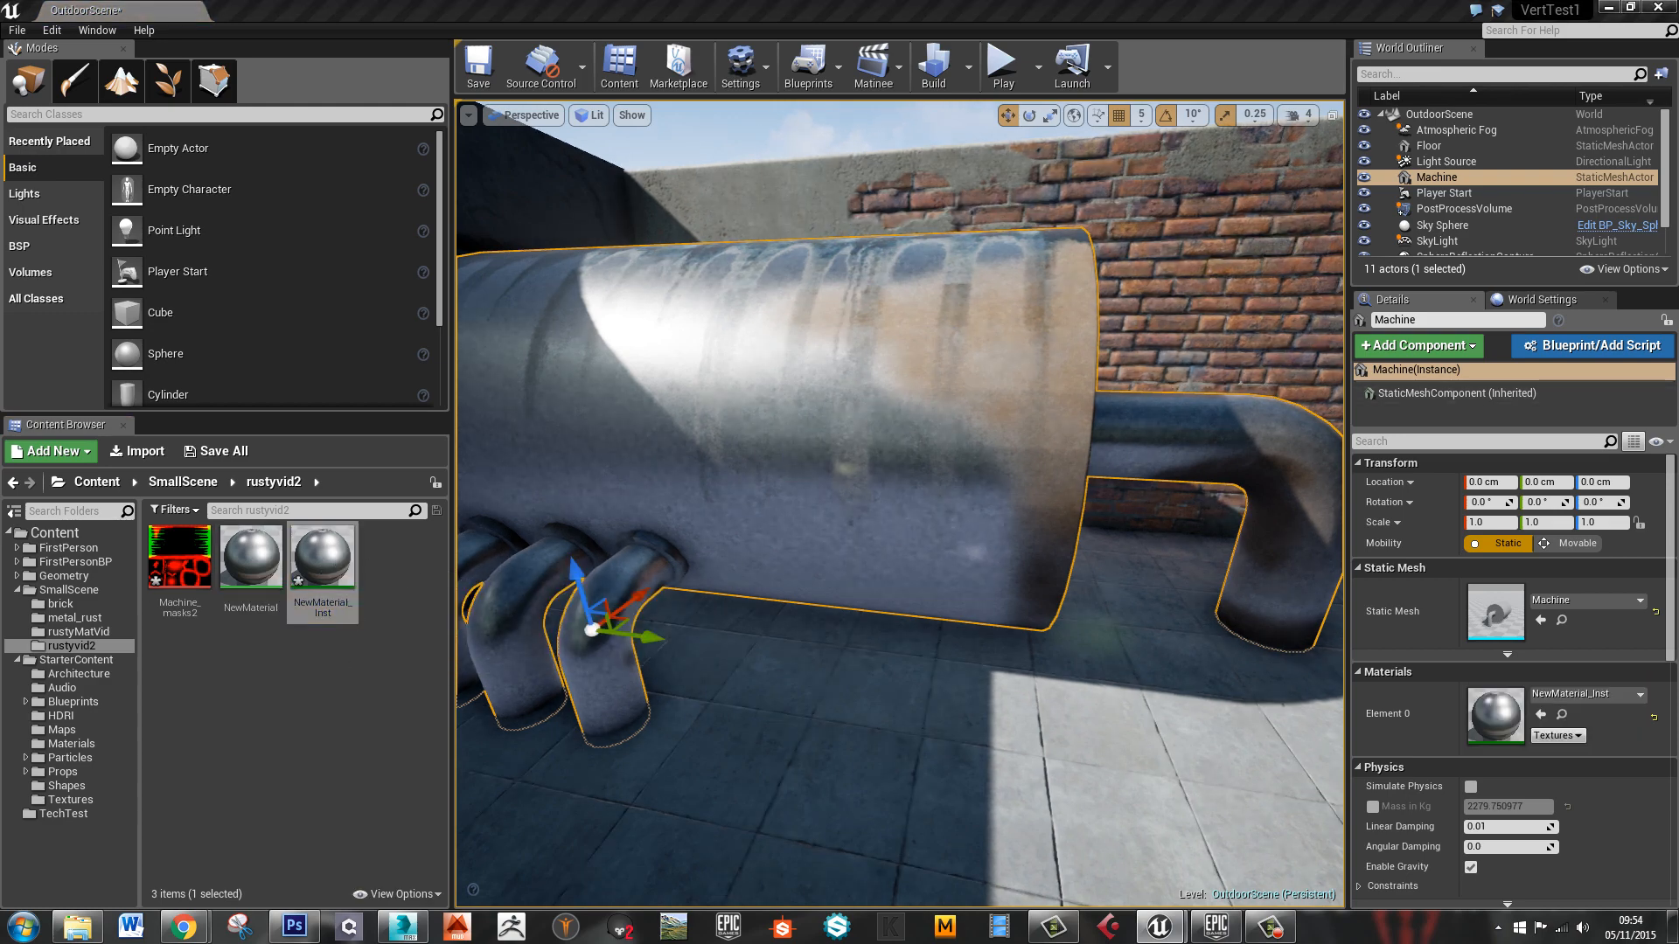
Enable the BaseTile override in the material instance, lower it to about 5.91, and inspect the tiling on the Machine mesh
{"action": "left_click_drag", "start_coordinate": [1678, 187], "coordinate": [1427, 180]}
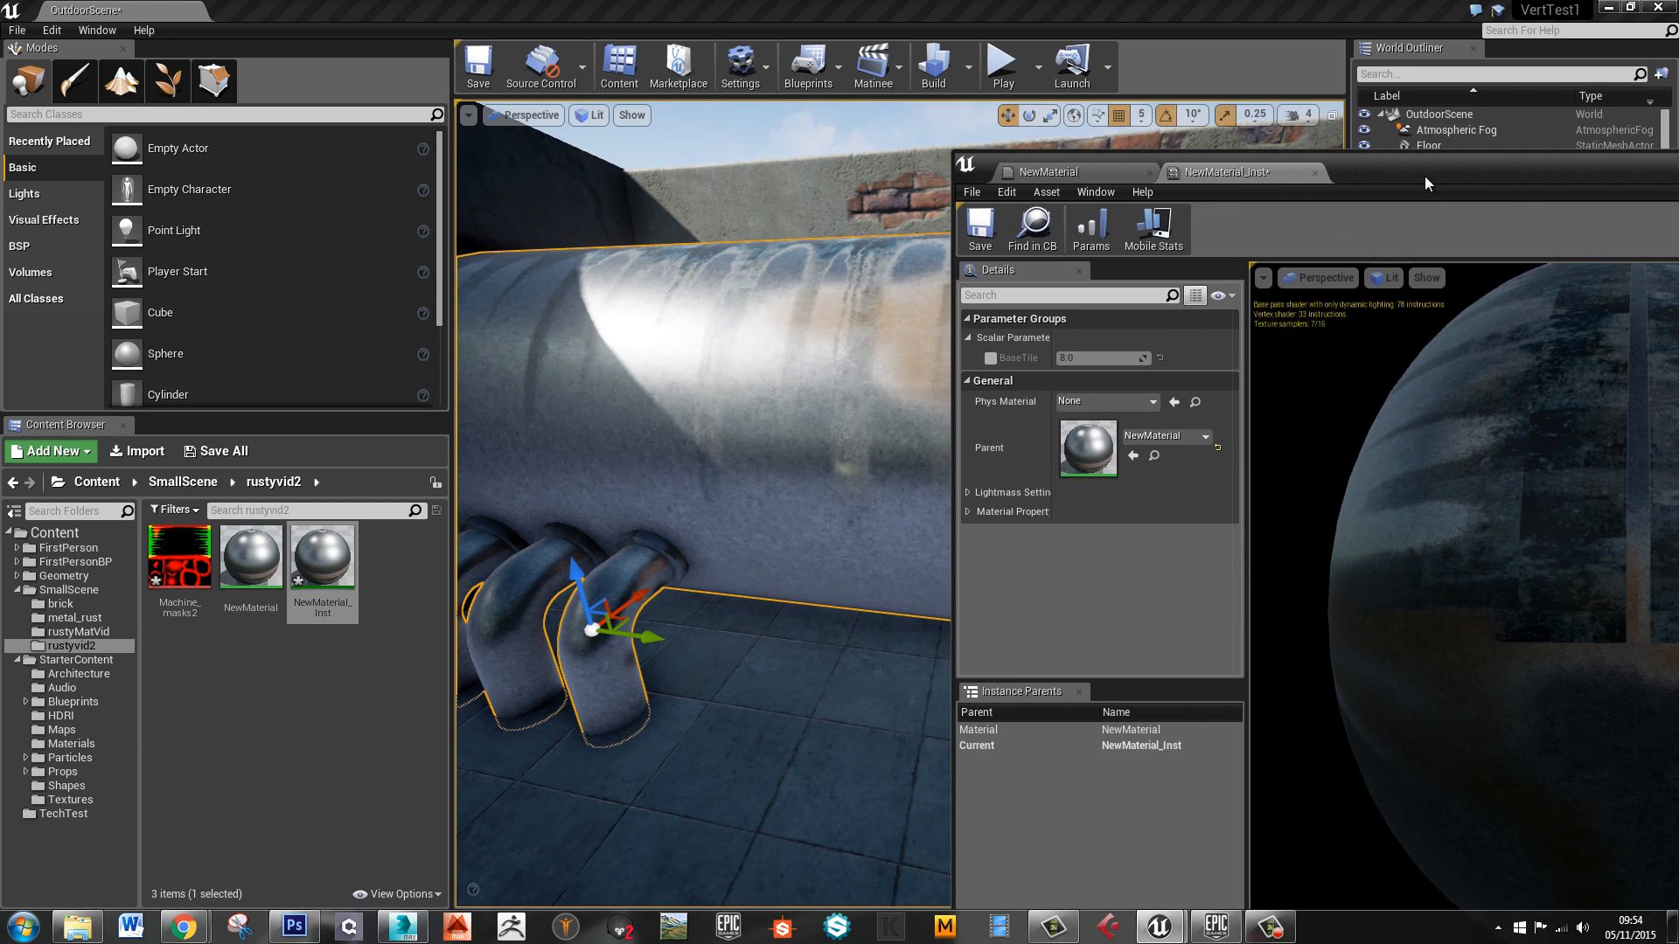
{"action": "left_click", "coordinate": [991, 357]}
{"action": "left_click_drag", "start_coordinate": [1104, 358], "coordinate": [1059, 377]}
{"action": "scroll", "coordinate": [684, 454], "scroll_direction": "up", "scroll_amount": 5}
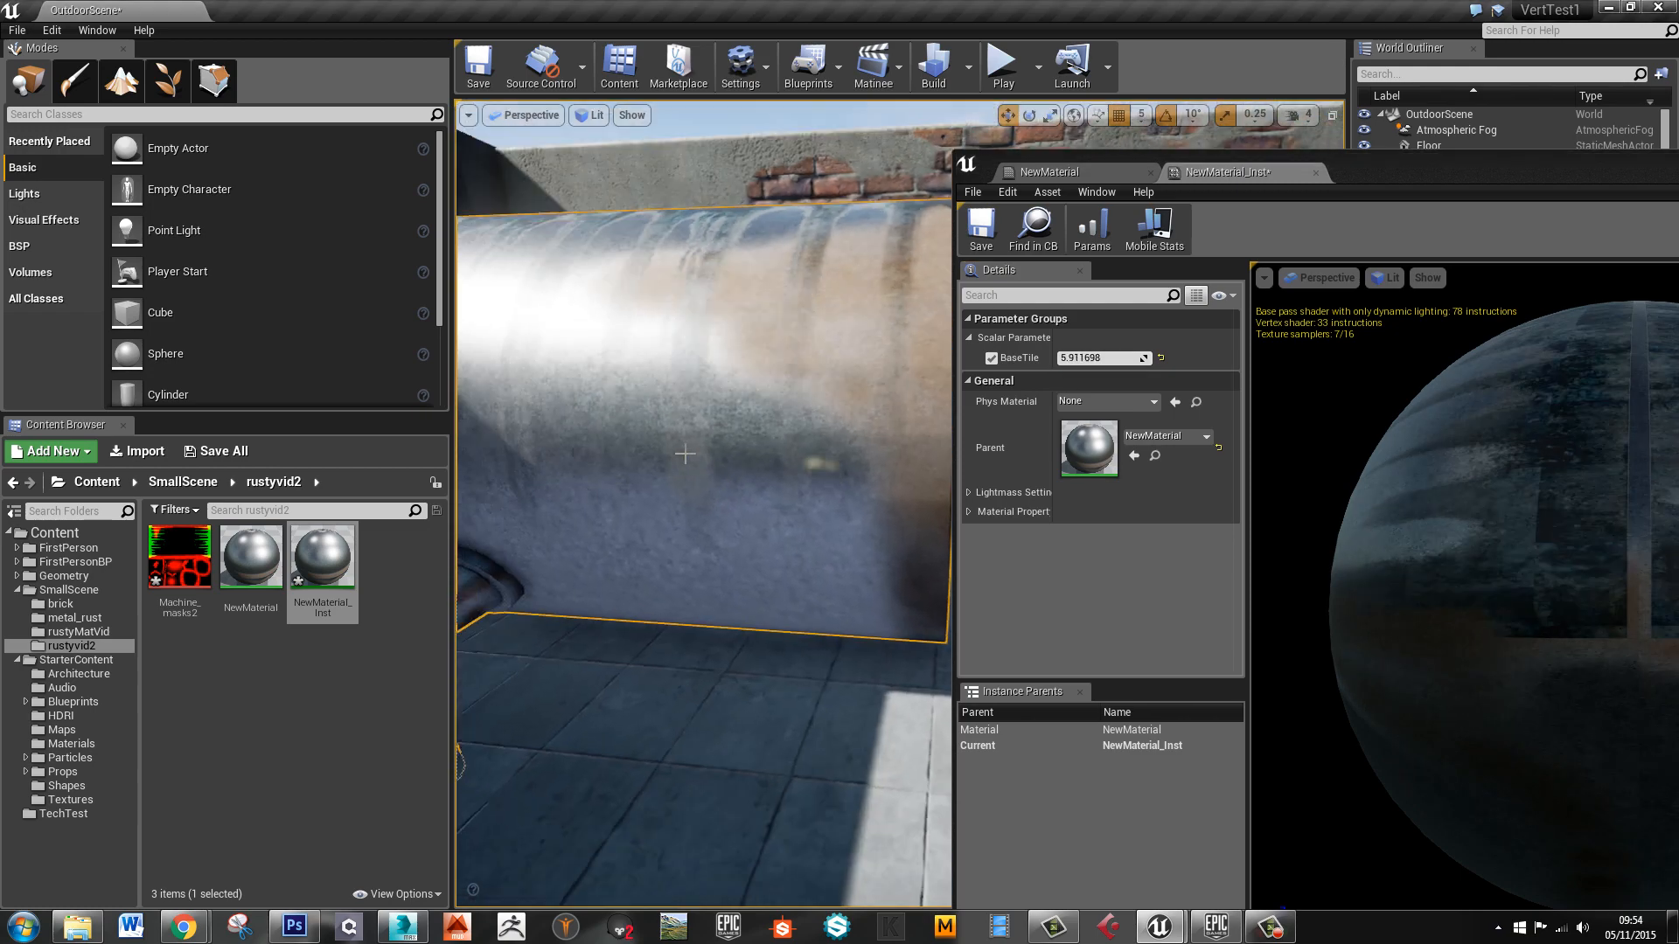
{"action": "scroll", "coordinate": [691, 454], "scroll_direction": "up", "scroll_amount": 8}
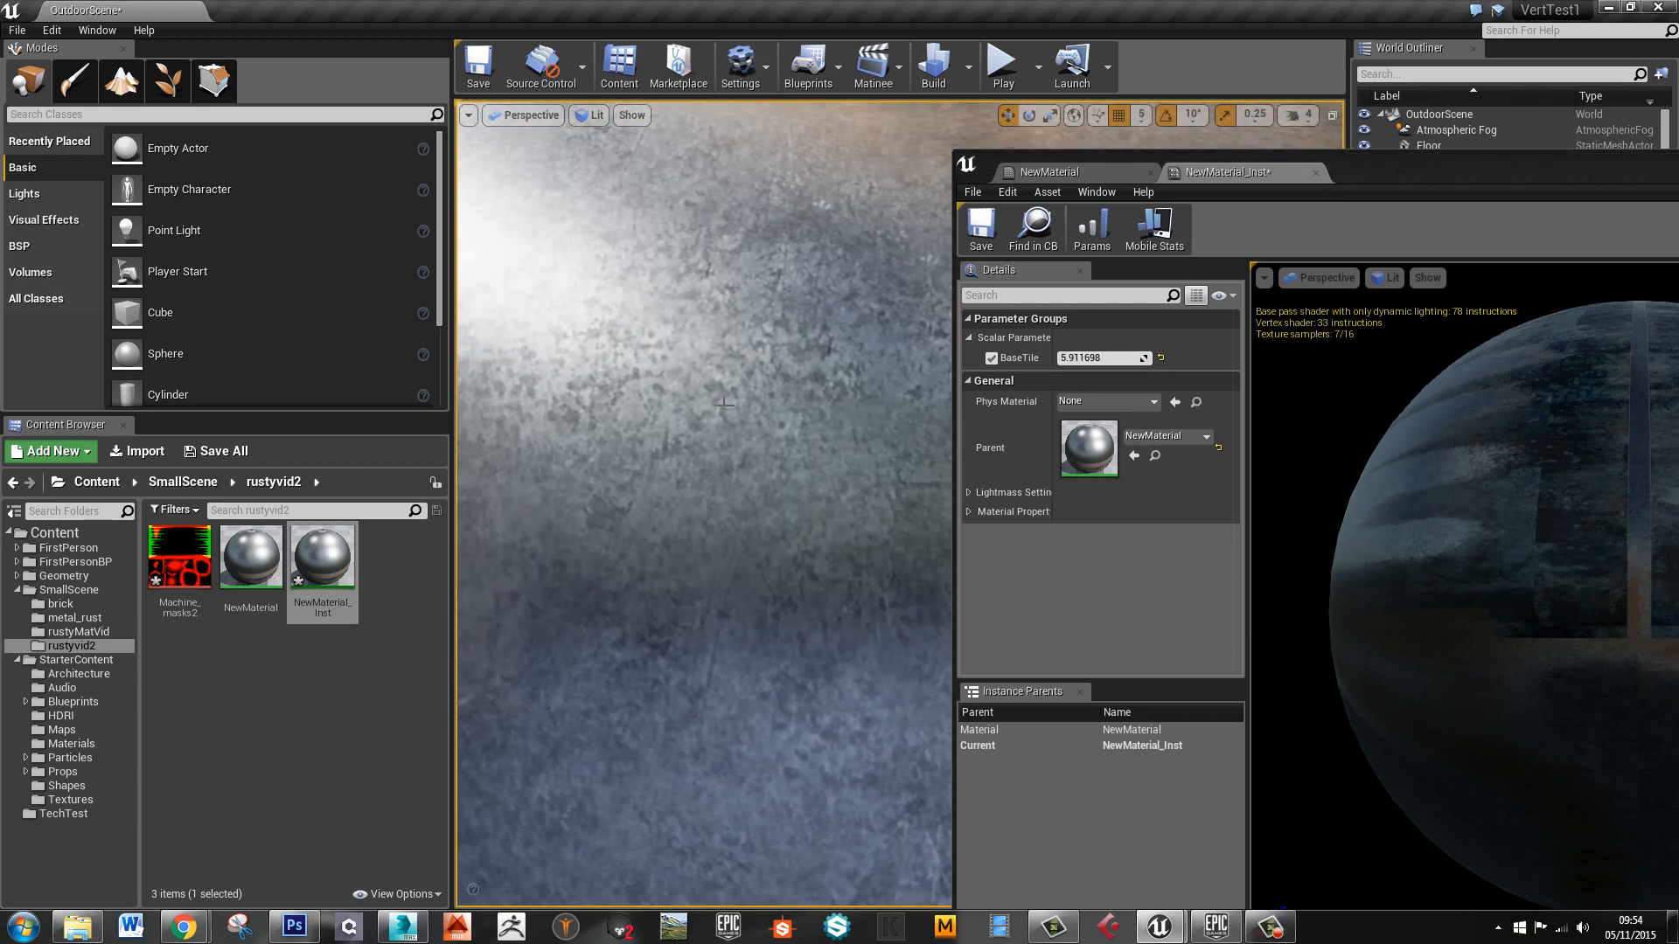
{"action": "scroll", "coordinate": [724, 404], "scroll_direction": "down", "scroll_amount": 5}
Set the material instance's BaseTile value to 8
{"action": "left_click", "coordinate": [1089, 358]}
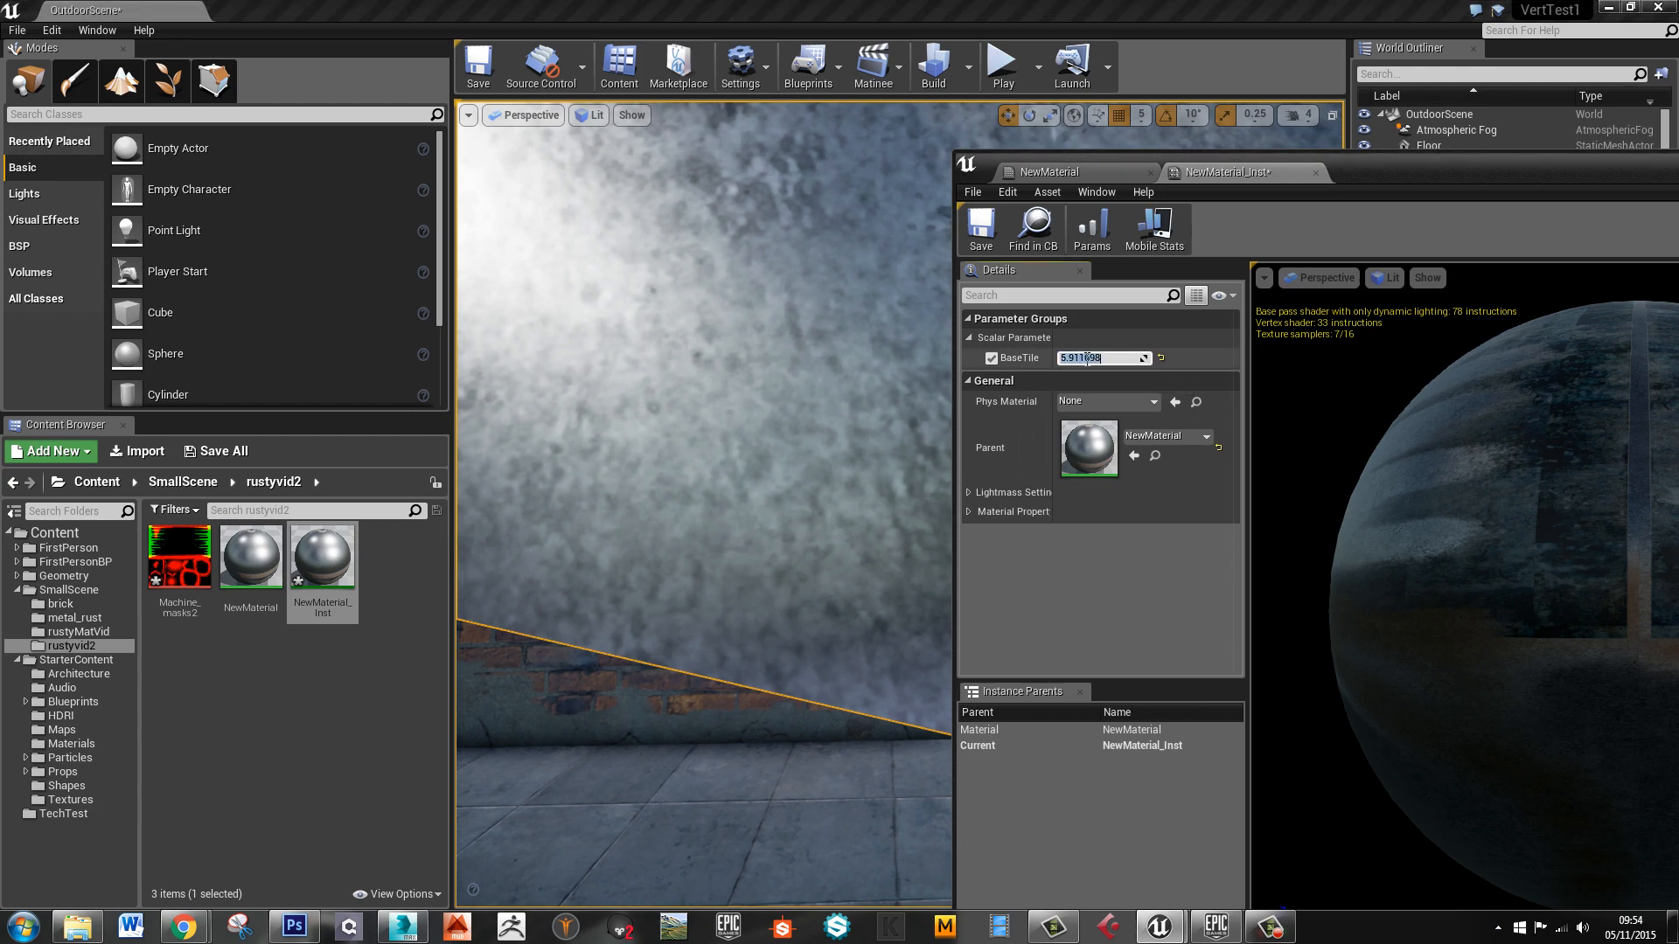
{"action": "type", "text": "8"}
{"action": "key", "text": "Return"}
{"action": "right_click_drag", "start_coordinate": [741, 522], "coordinate": [644, 525]}
Bring the material editor to the main screen and look over the NewMaterial graph
{"action": "left_click_drag", "start_coordinate": [1461, 168], "coordinate": [710, 0]}
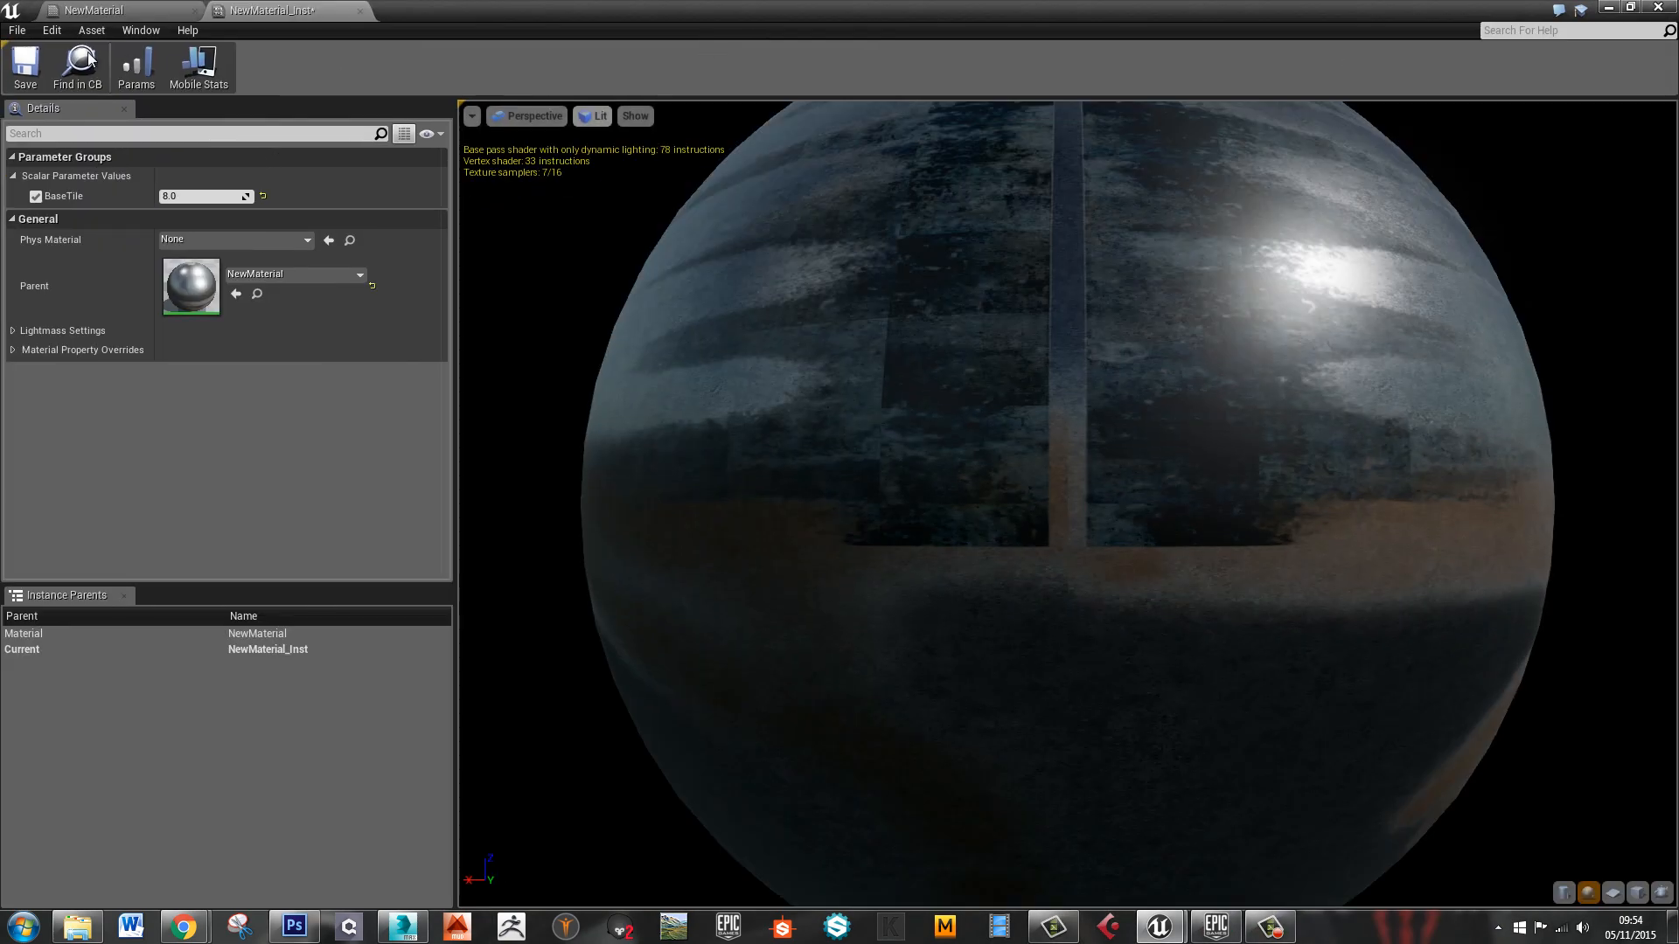
{"action": "left_click", "coordinate": [82, 8]}
{"action": "right_click_drag", "start_coordinate": [801, 277], "coordinate": [815, 343]}
{"action": "scroll", "coordinate": [841, 345], "scroll_direction": "down", "scroll_amount": 2}
{"action": "right_click_drag", "start_coordinate": [1022, 371], "coordinate": [956, 463]}
Return to the level and examine the steel and rust tiling on the Machine mesh up close and from a distance
{"action": "left_click_drag", "start_coordinate": [700, 7], "coordinate": [1678, 52]}
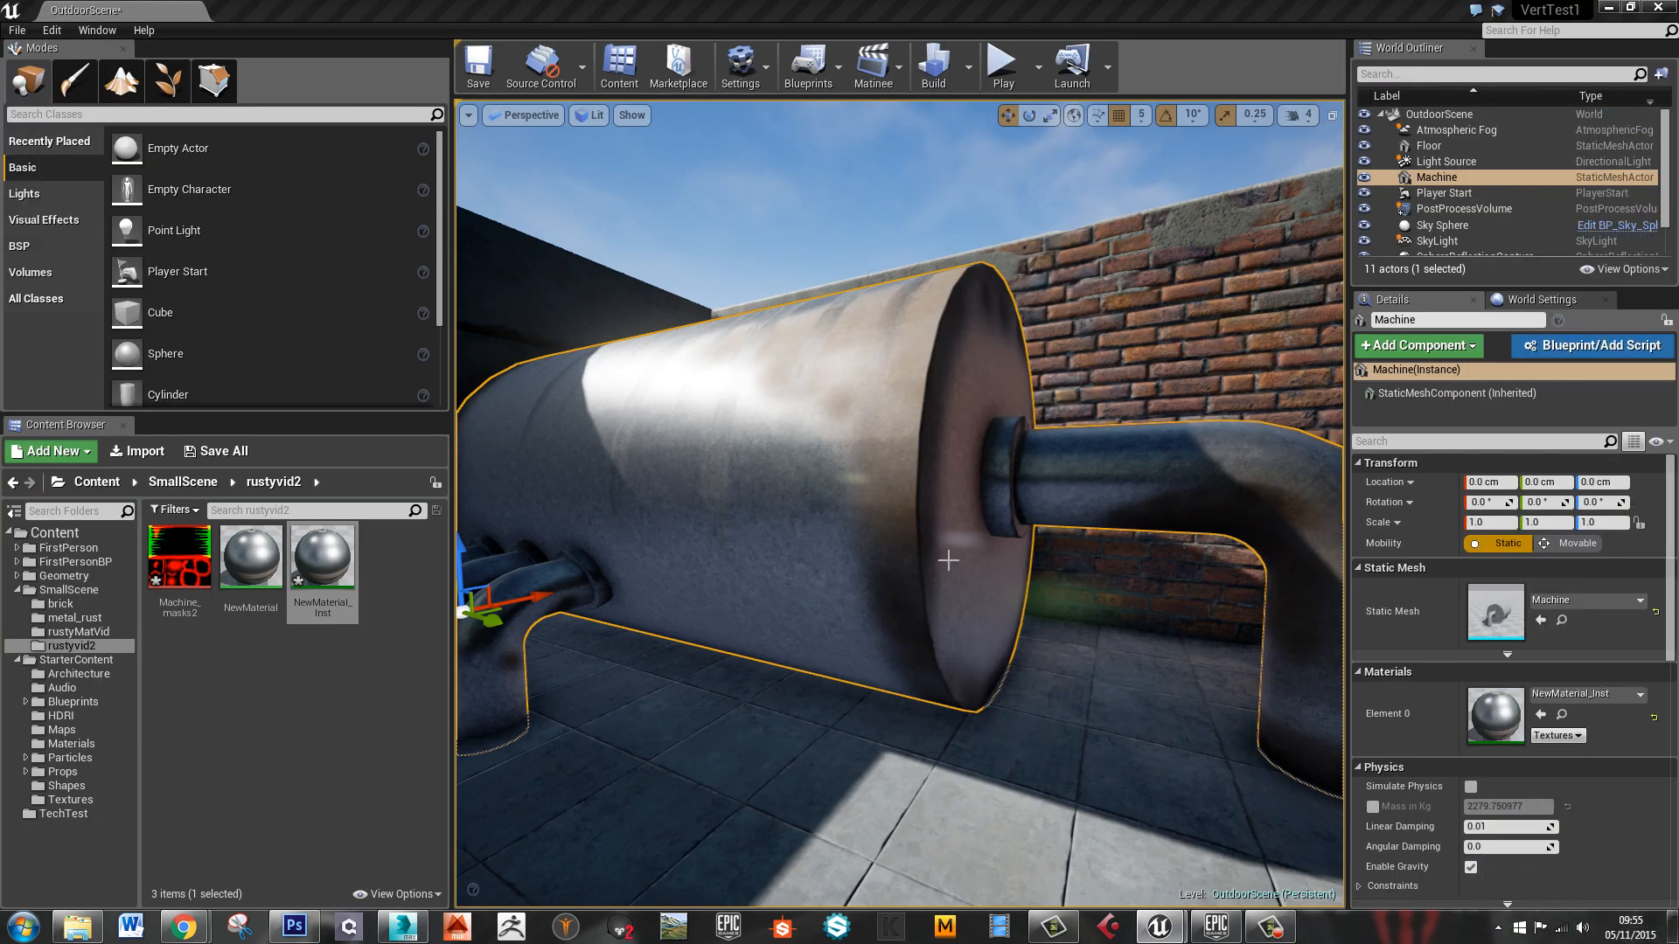
{"action": "right_click_drag", "start_coordinate": [948, 559], "coordinate": [988, 553]}
{"action": "key", "text": "w"}
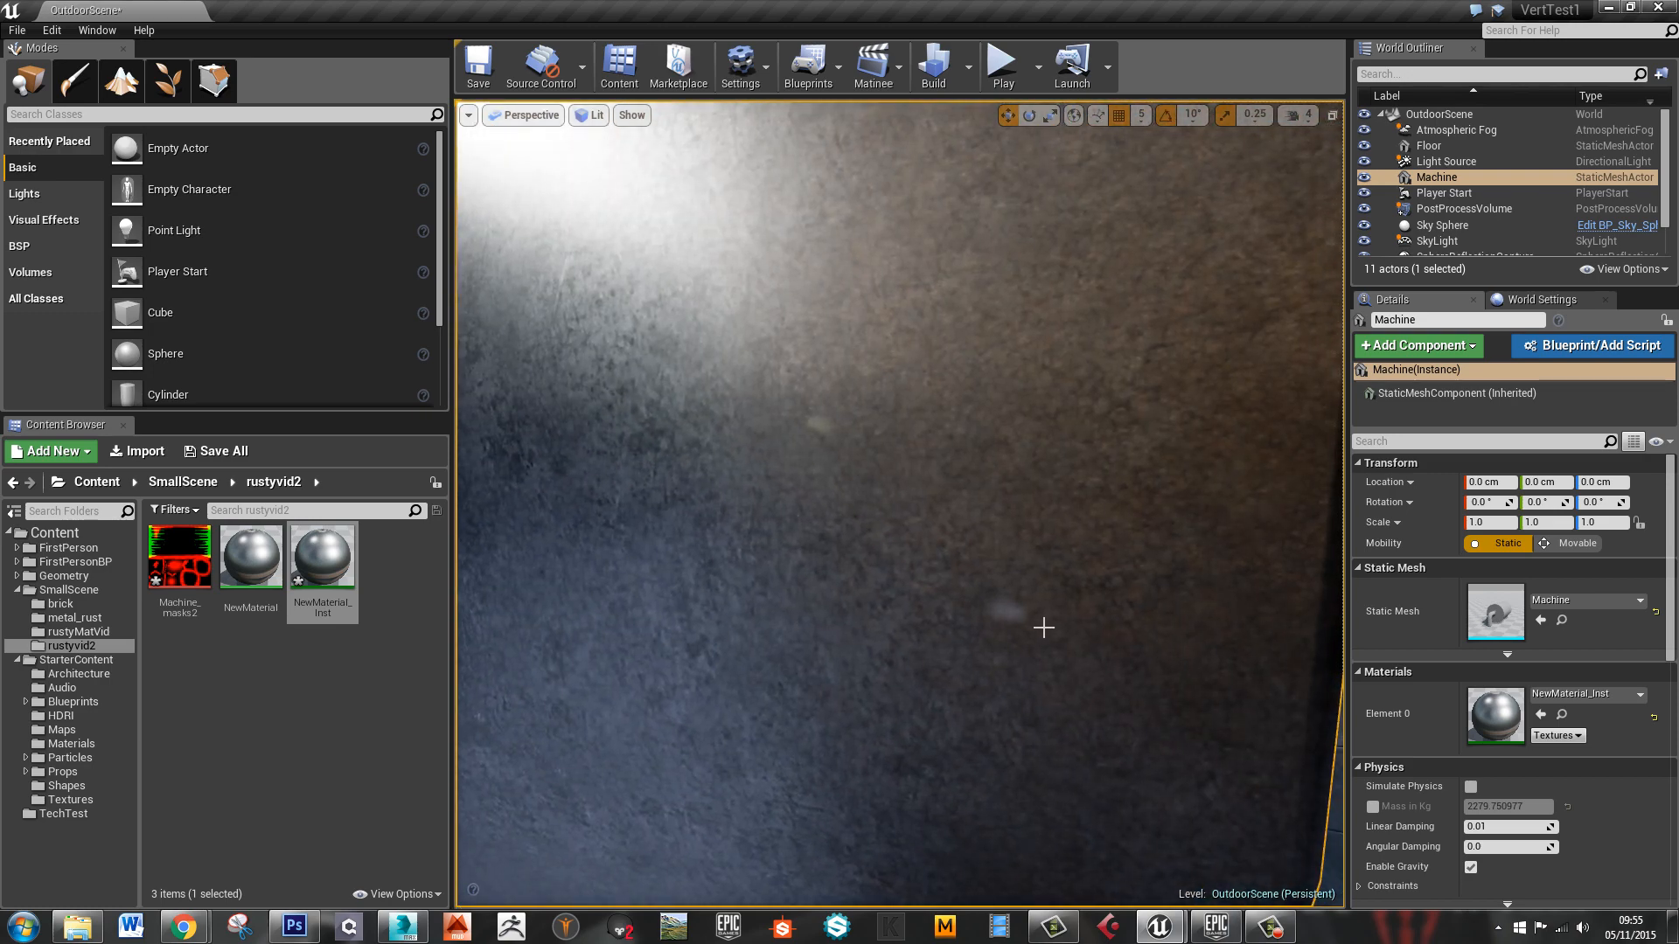
{"action": "key", "text": "s"}
{"action": "right_click_drag", "start_coordinate": [1044, 628], "coordinate": [1015, 669]}
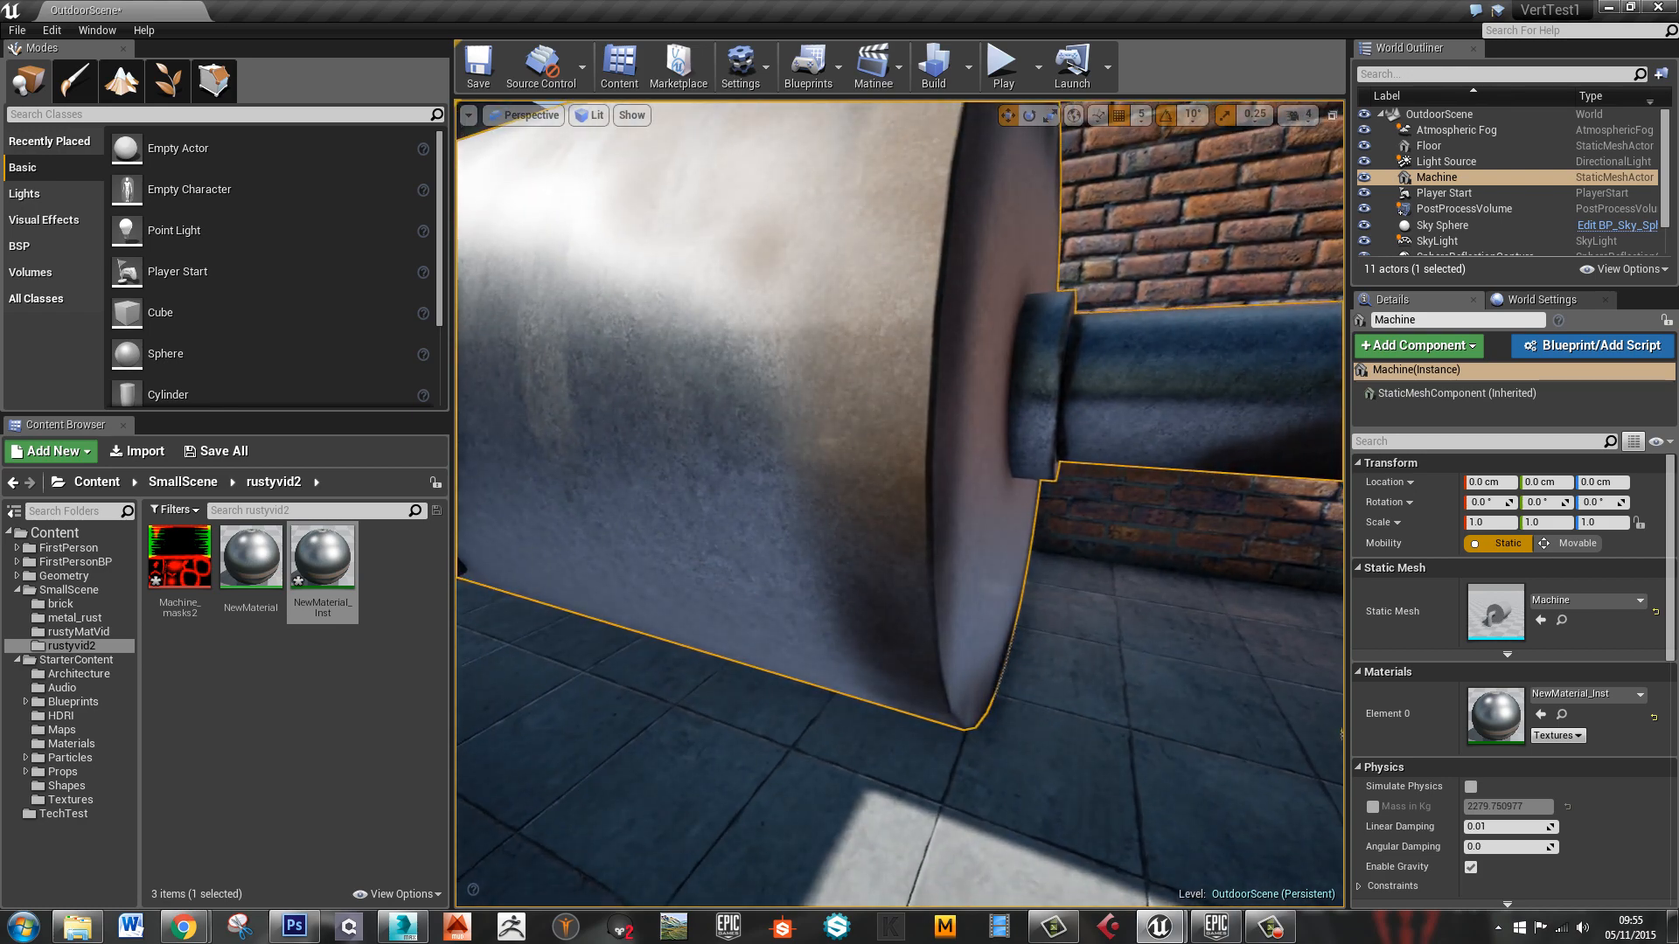
{"action": "left_click_drag", "start_coordinate": [1678, 389], "coordinate": [1678, 155]}
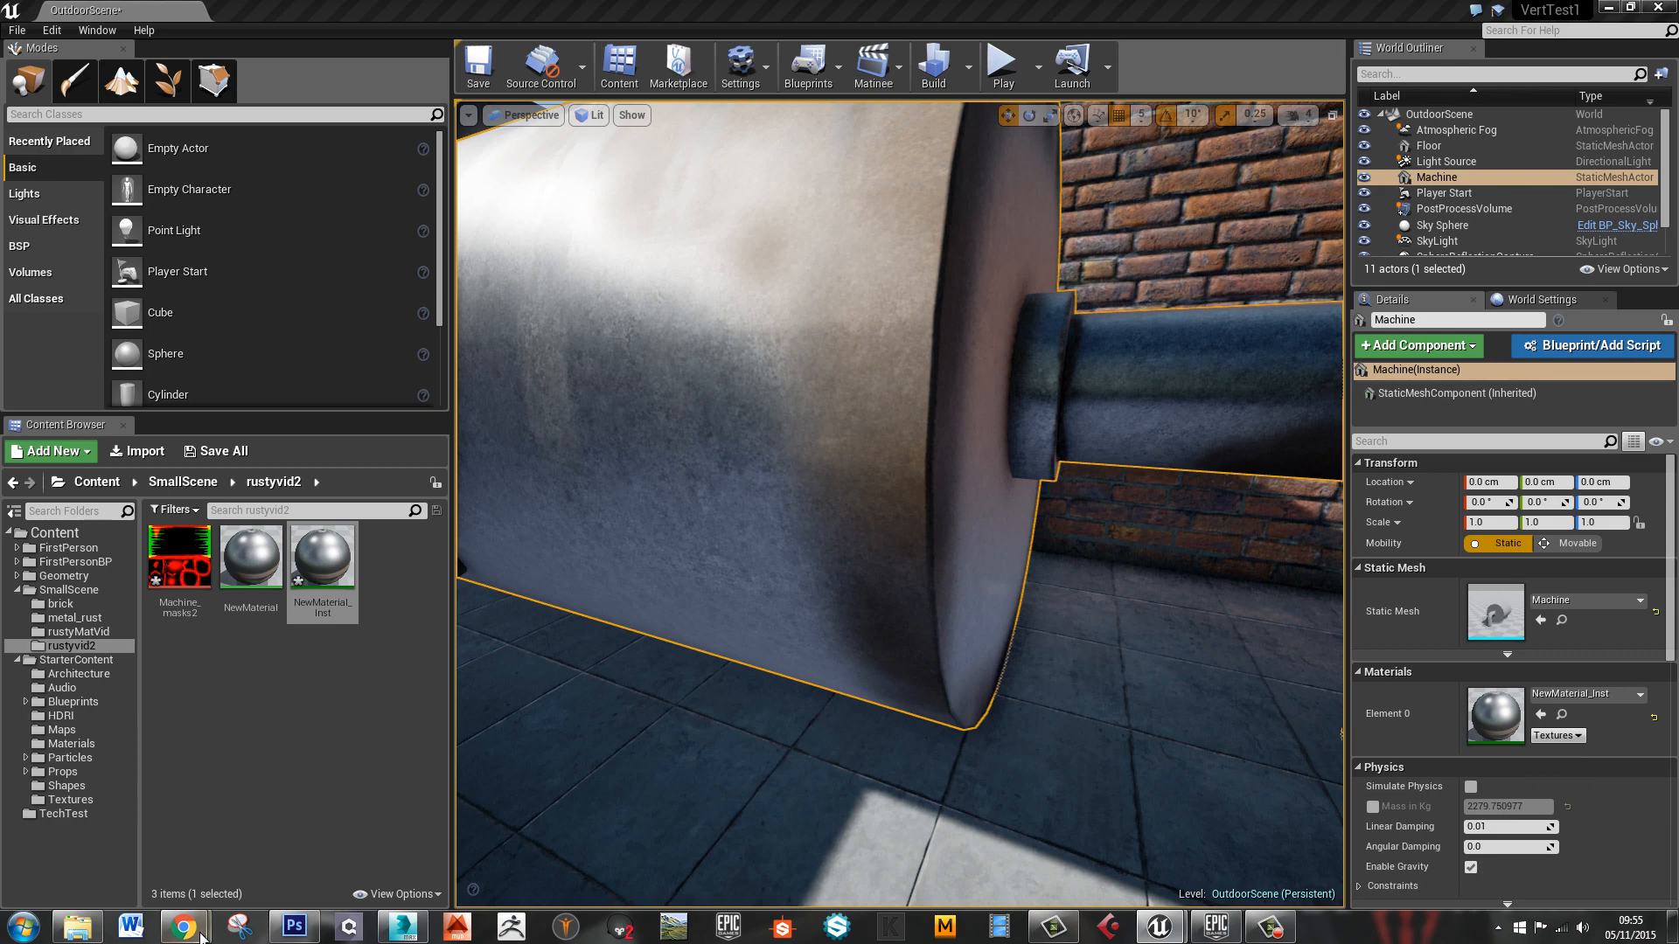
Switch to Chrome, search for "rust texture" images, and narrow the results to the Metal category
{"action": "mouse_move", "coordinate": [201, 936]}
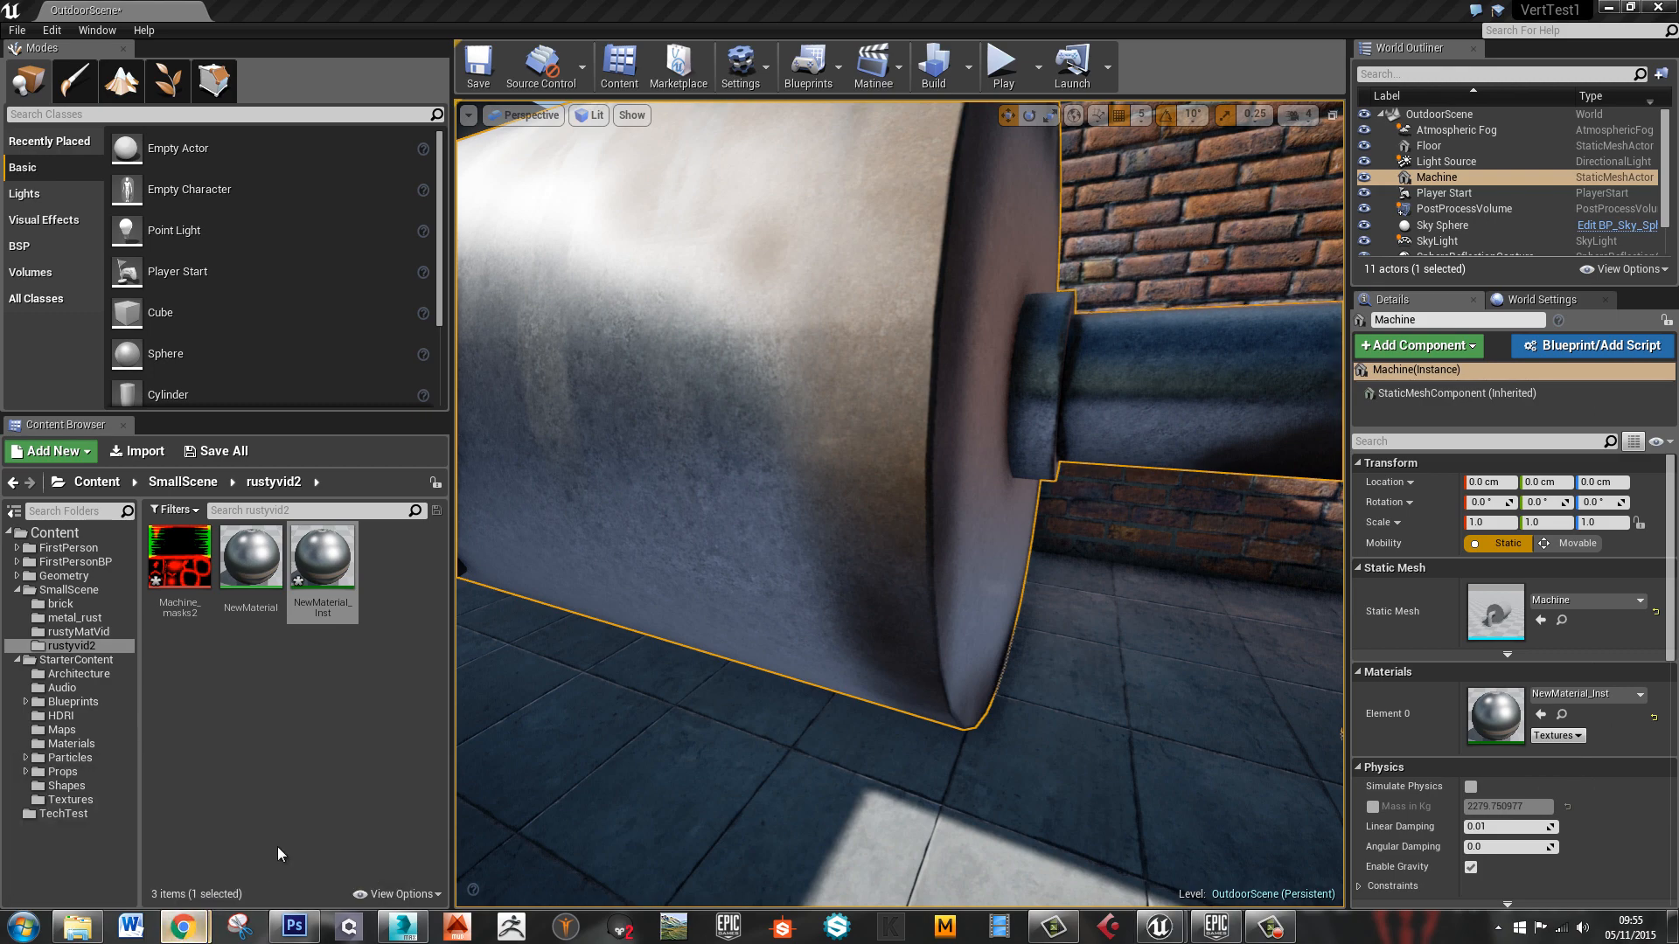
{"action": "left_click_drag", "start_coordinate": [1678, 210], "coordinate": [839, 2]}
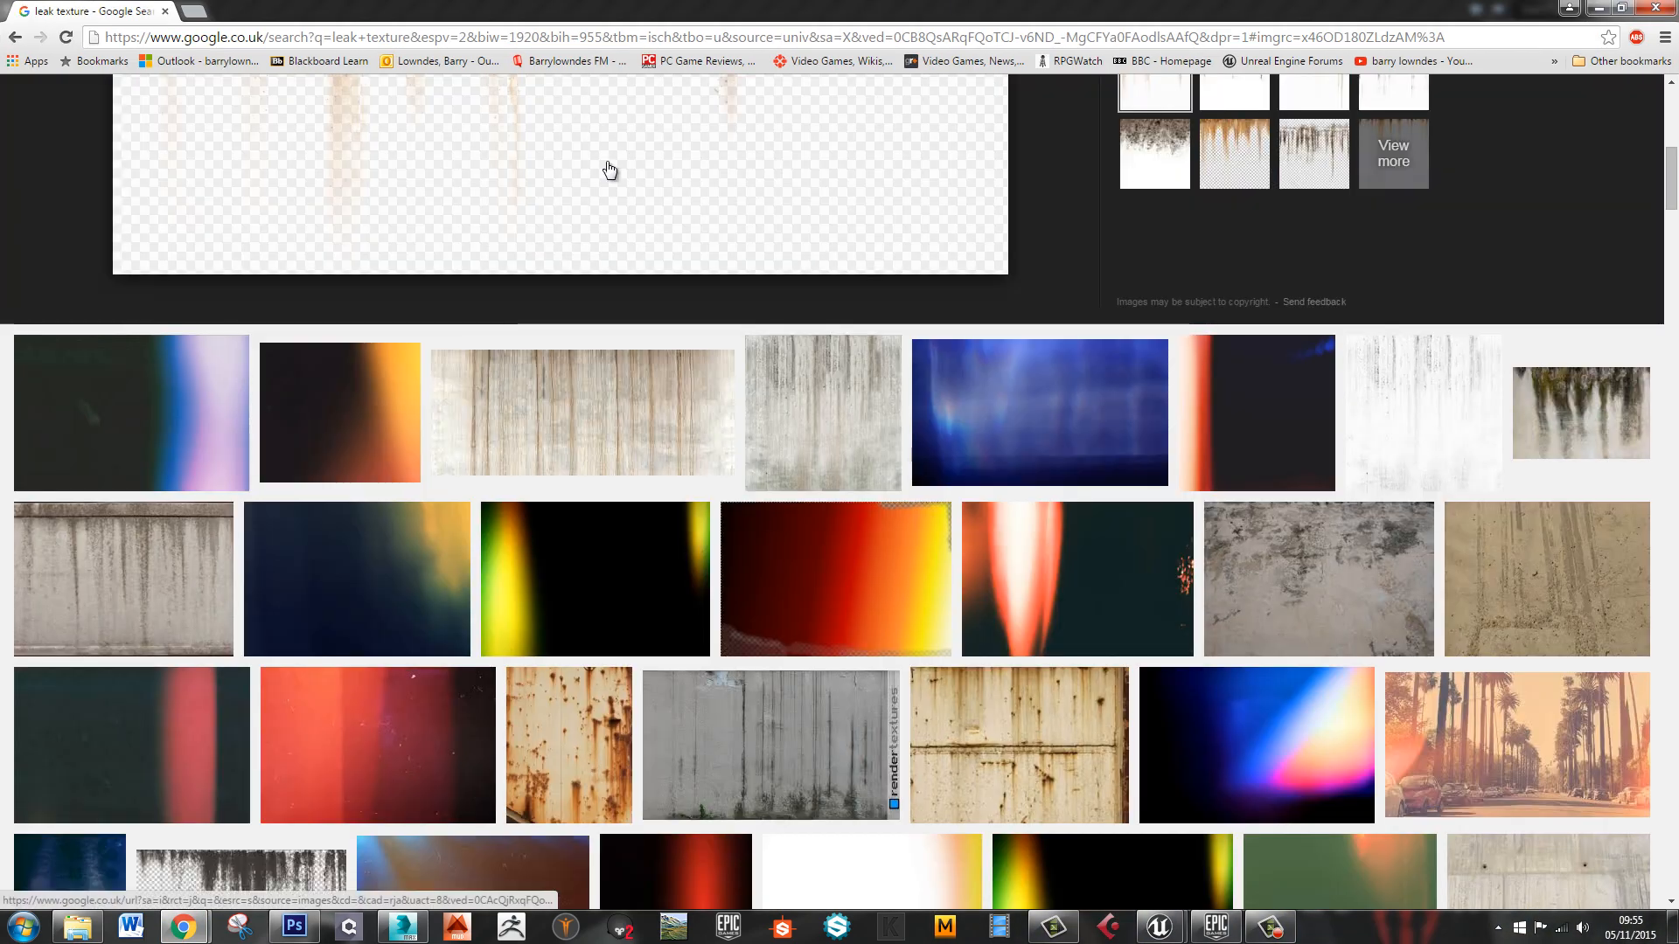
{"action": "left_click", "coordinate": [394, 39]}
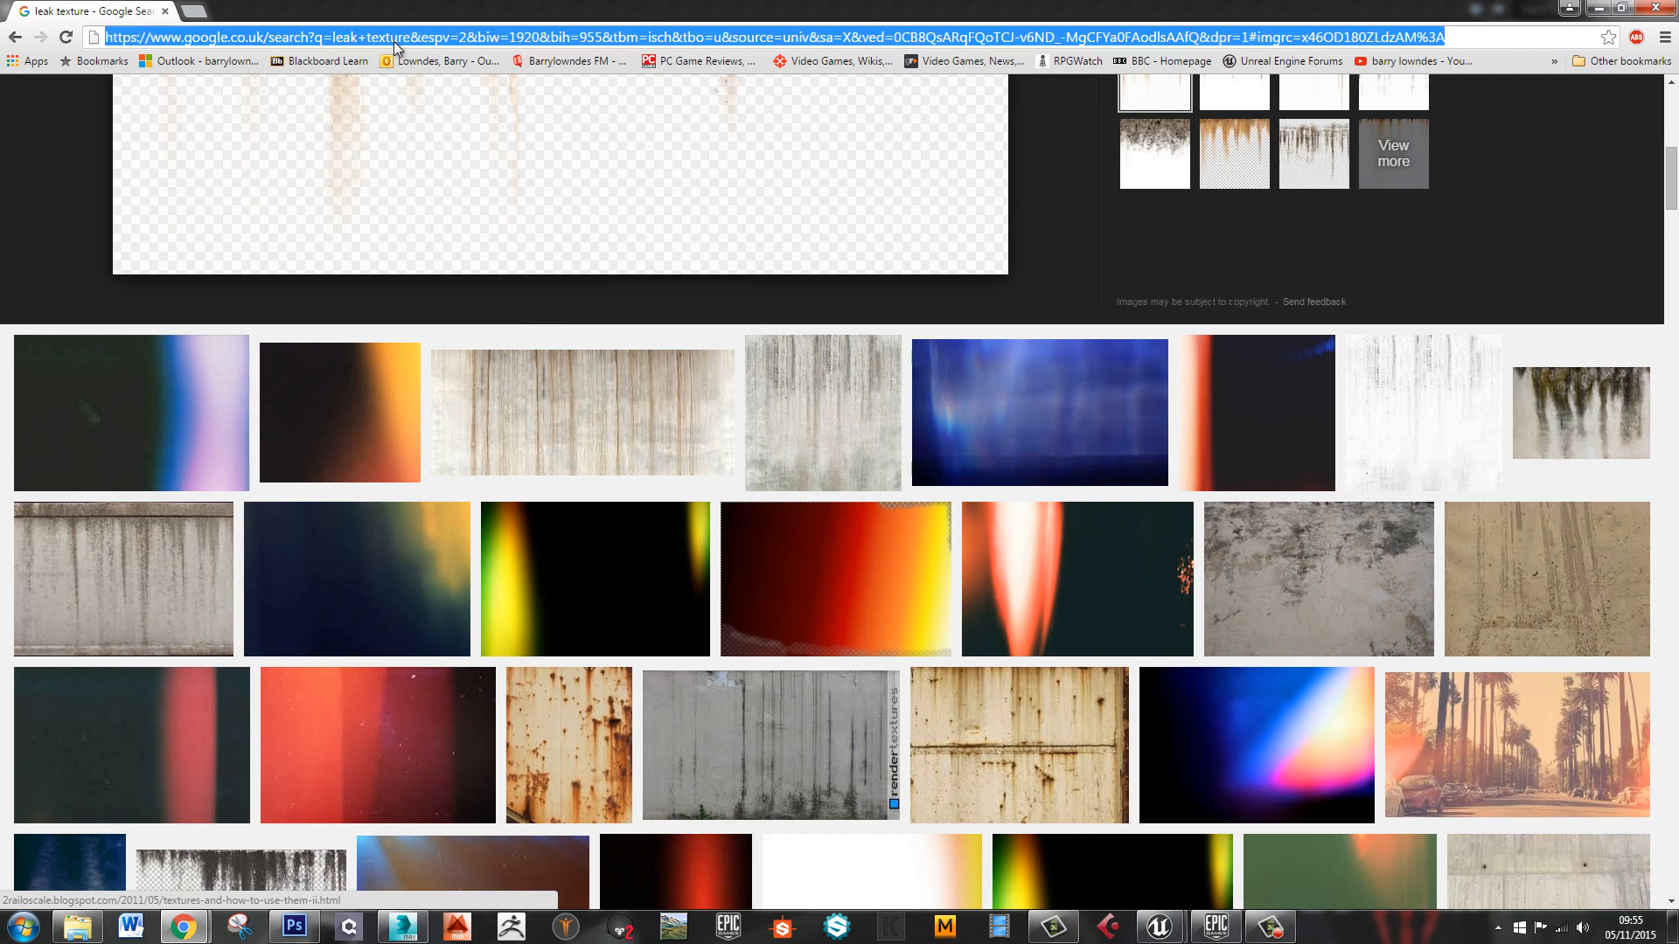
{"action": "type", "text": "rust"}
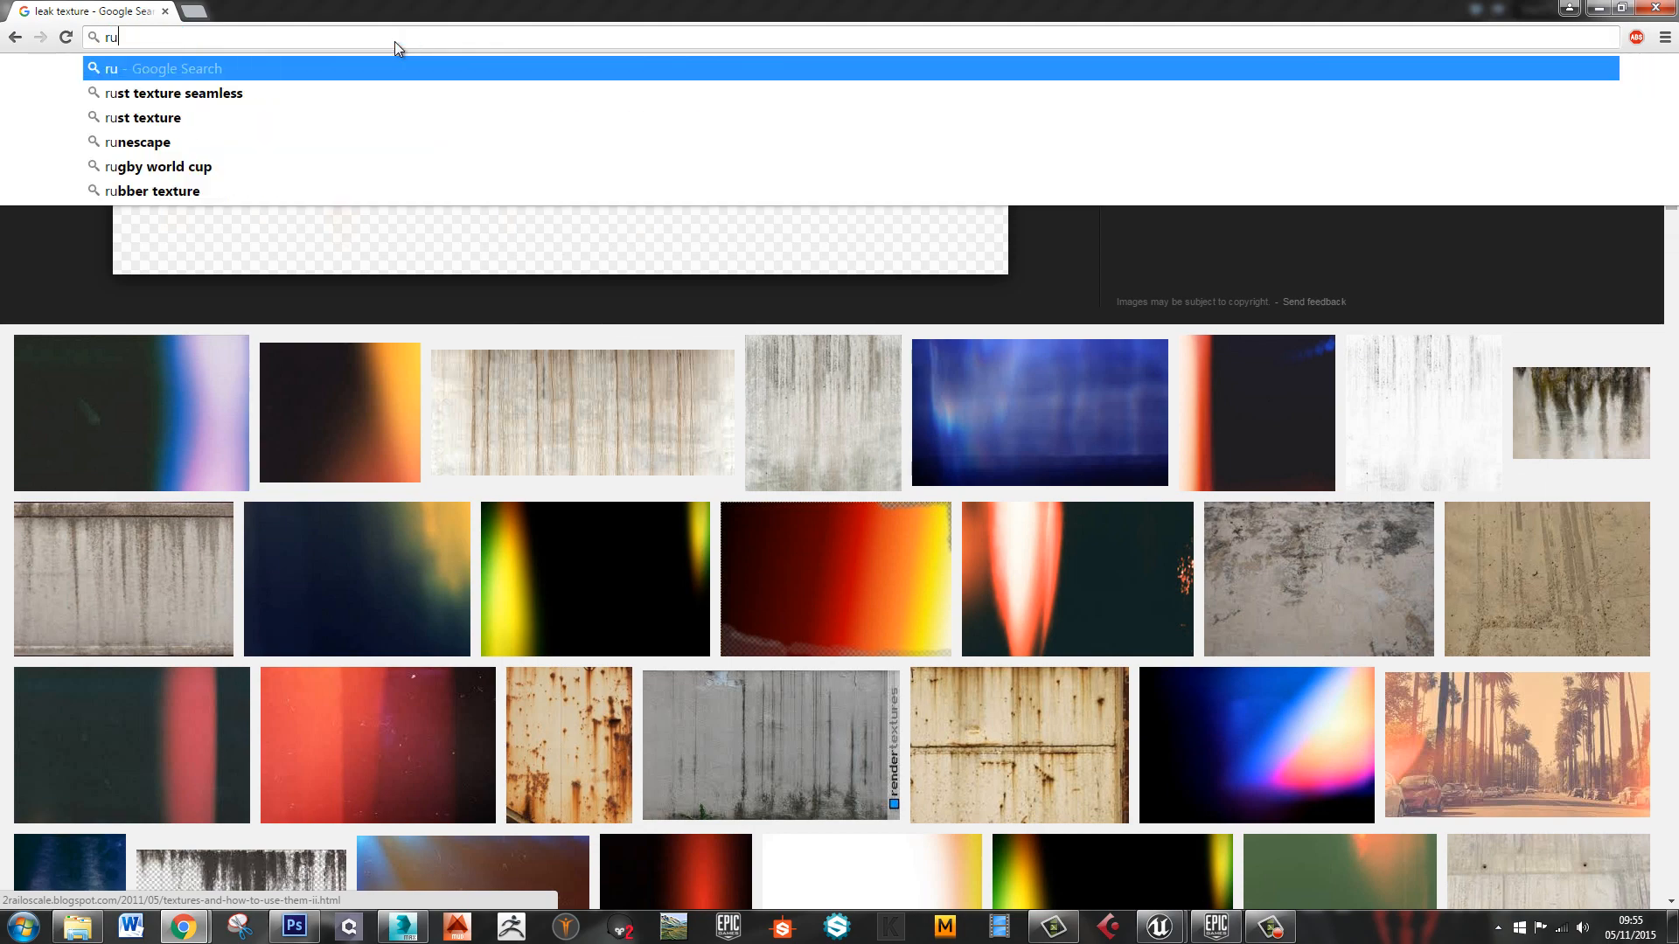
{"action": "key", "text": "Down"}
{"action": "key", "text": "Down"}
{"action": "key", "text": "Return"}
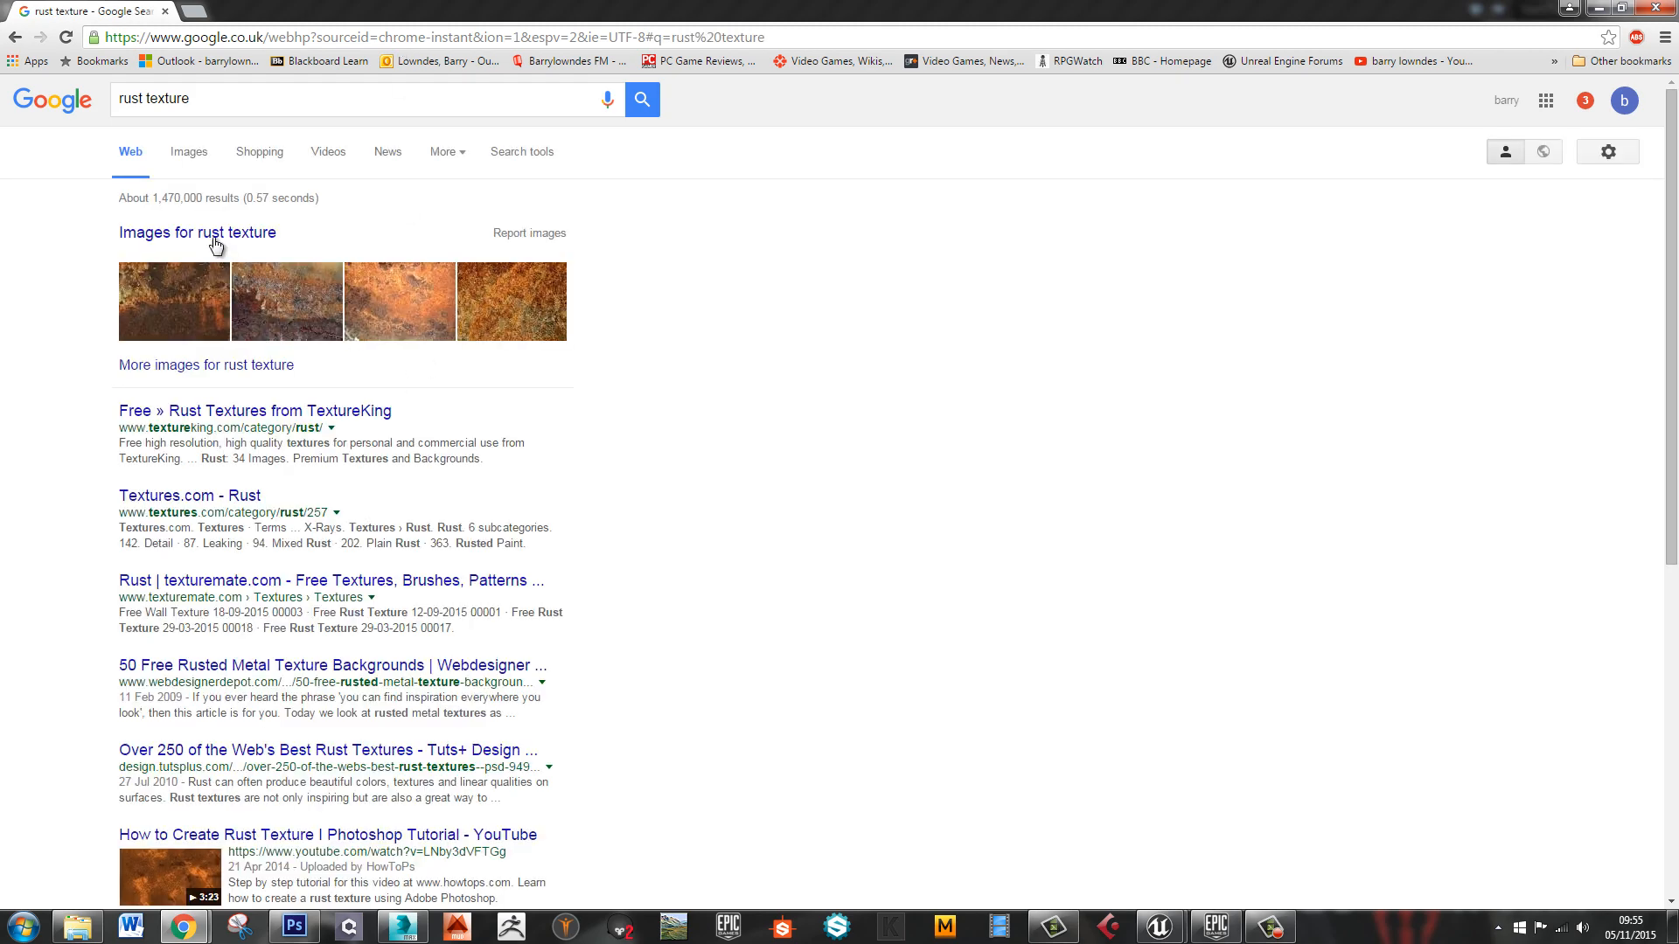
{"action": "left_click", "coordinate": [216, 244]}
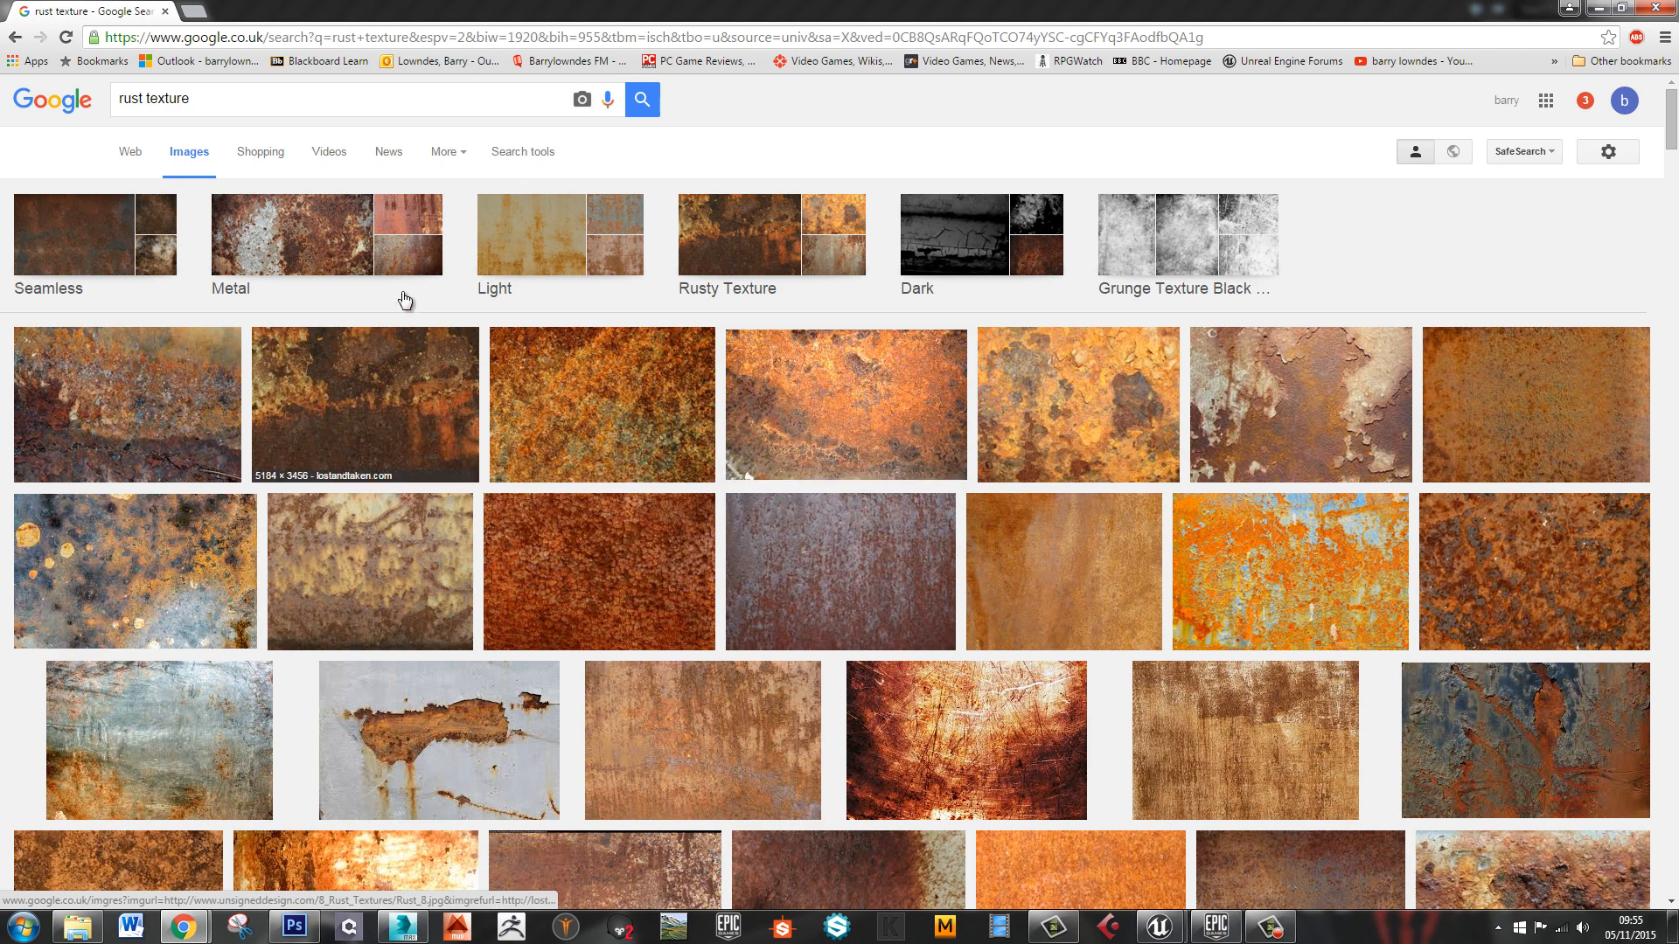
{"action": "left_click", "coordinate": [297, 254]}
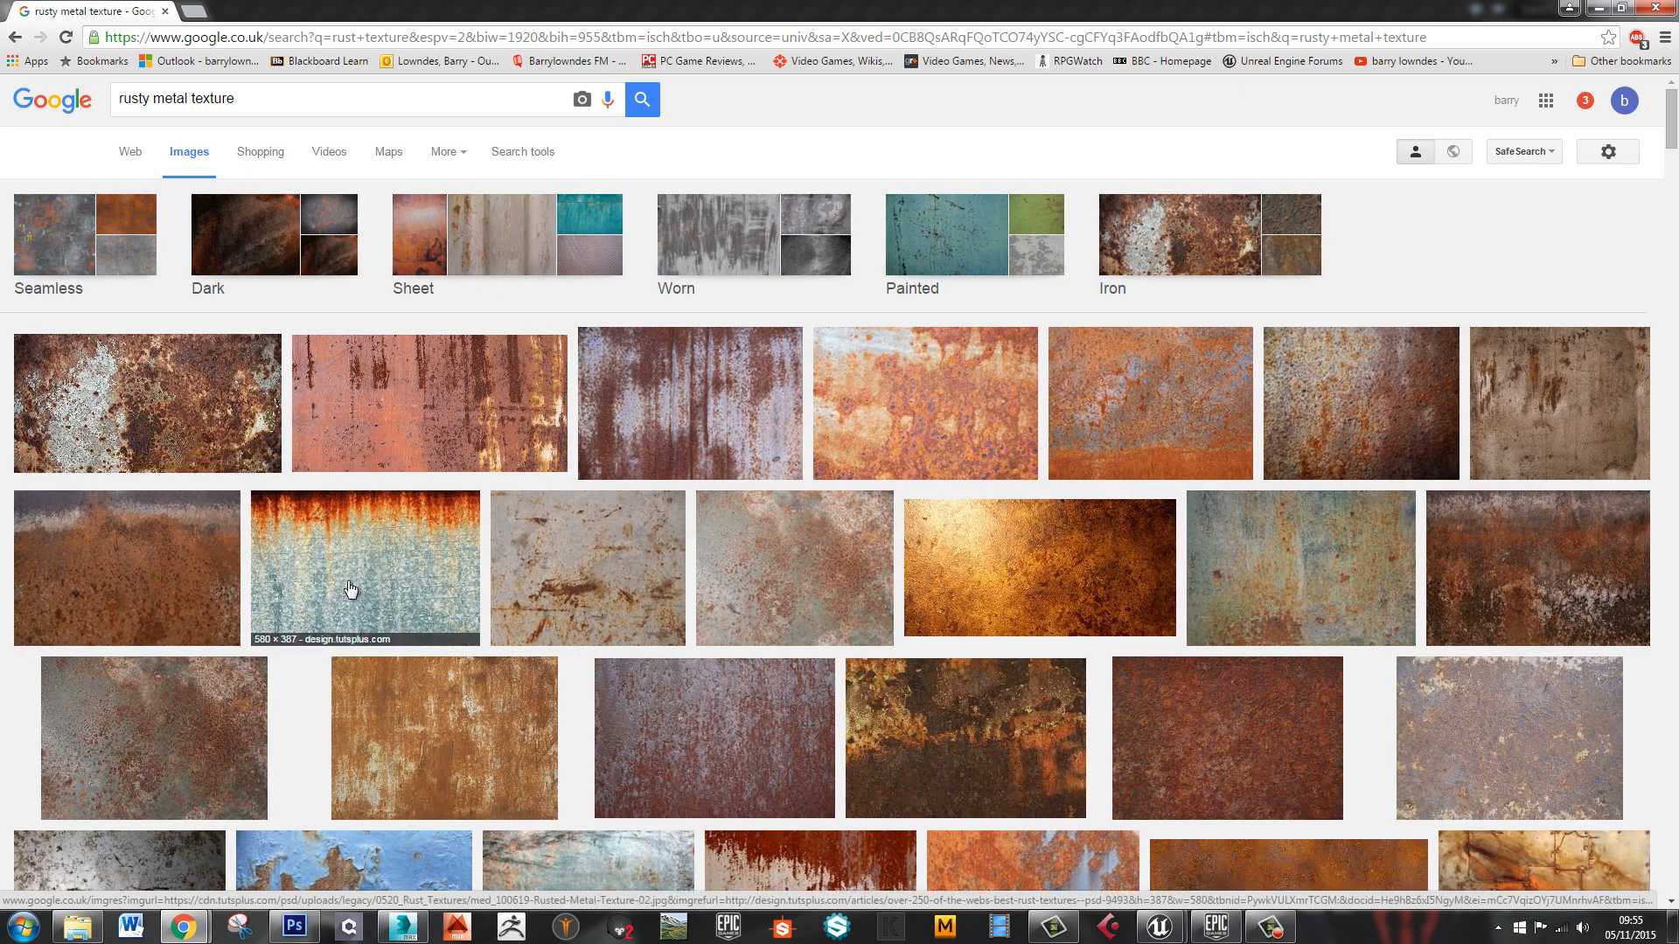
View a larger preview of a rusted metal texture in the image results, and switch back to the Unreal Editor level
{"action": "left_click", "coordinate": [195, 735]}
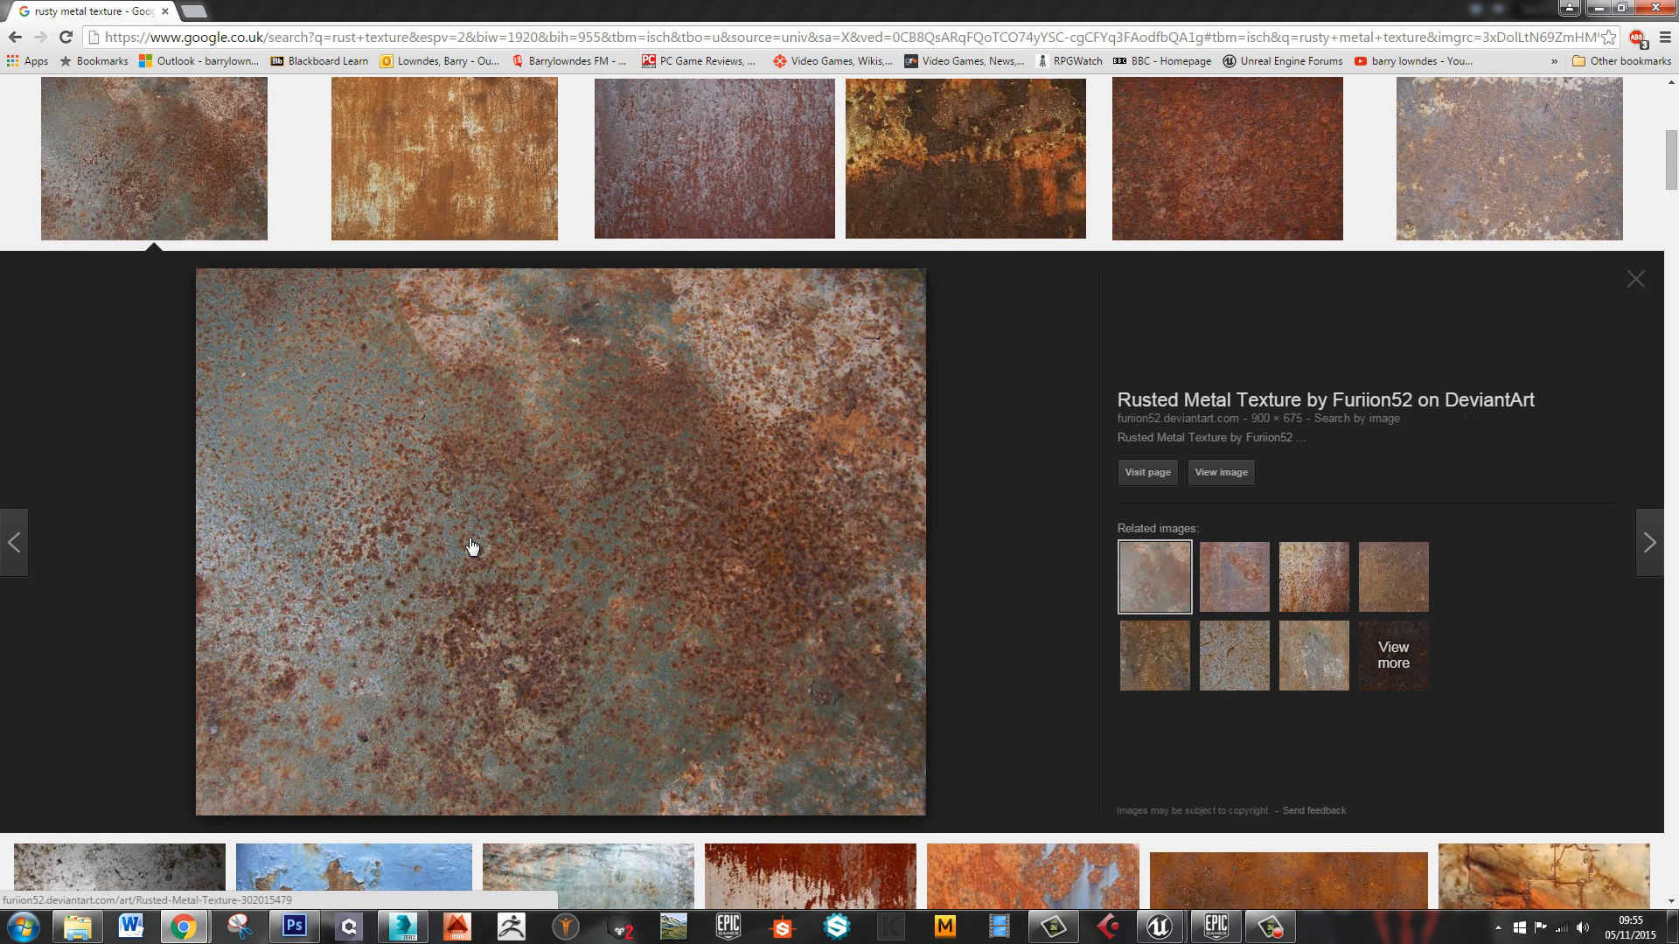
{"action": "double_click", "coordinate": [888, 8]}
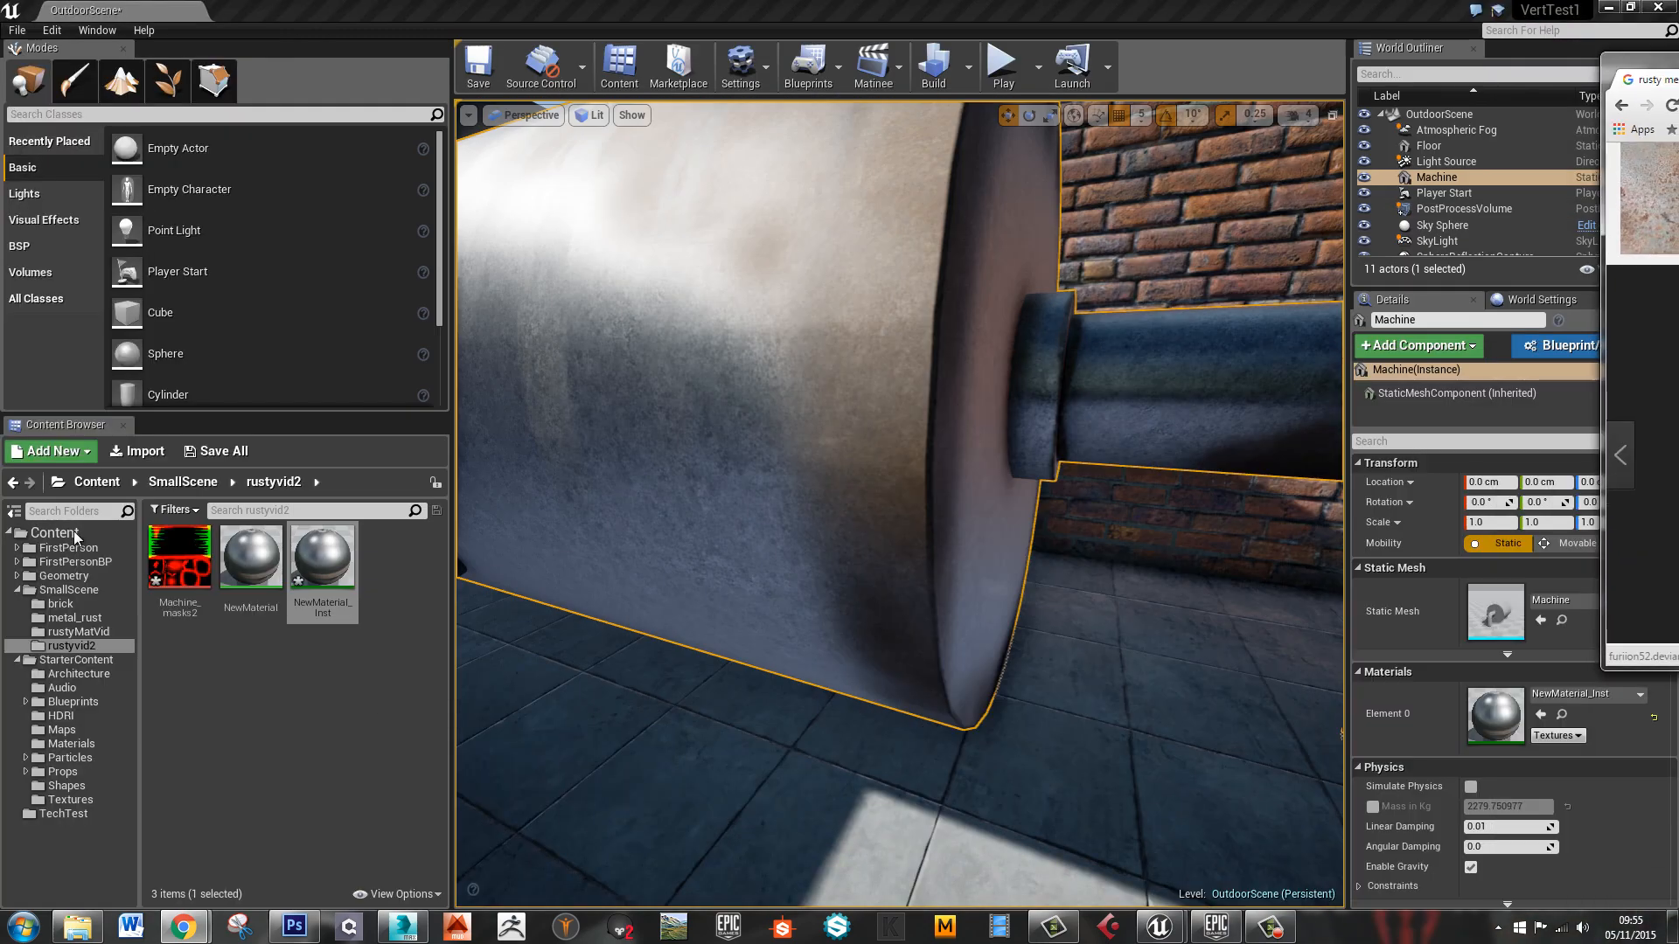
Find the rust_alpha texture in the SmallScene metal_rust folder and open it to inspect the image and its colour channel options
{"action": "left_click", "coordinate": [77, 632]}
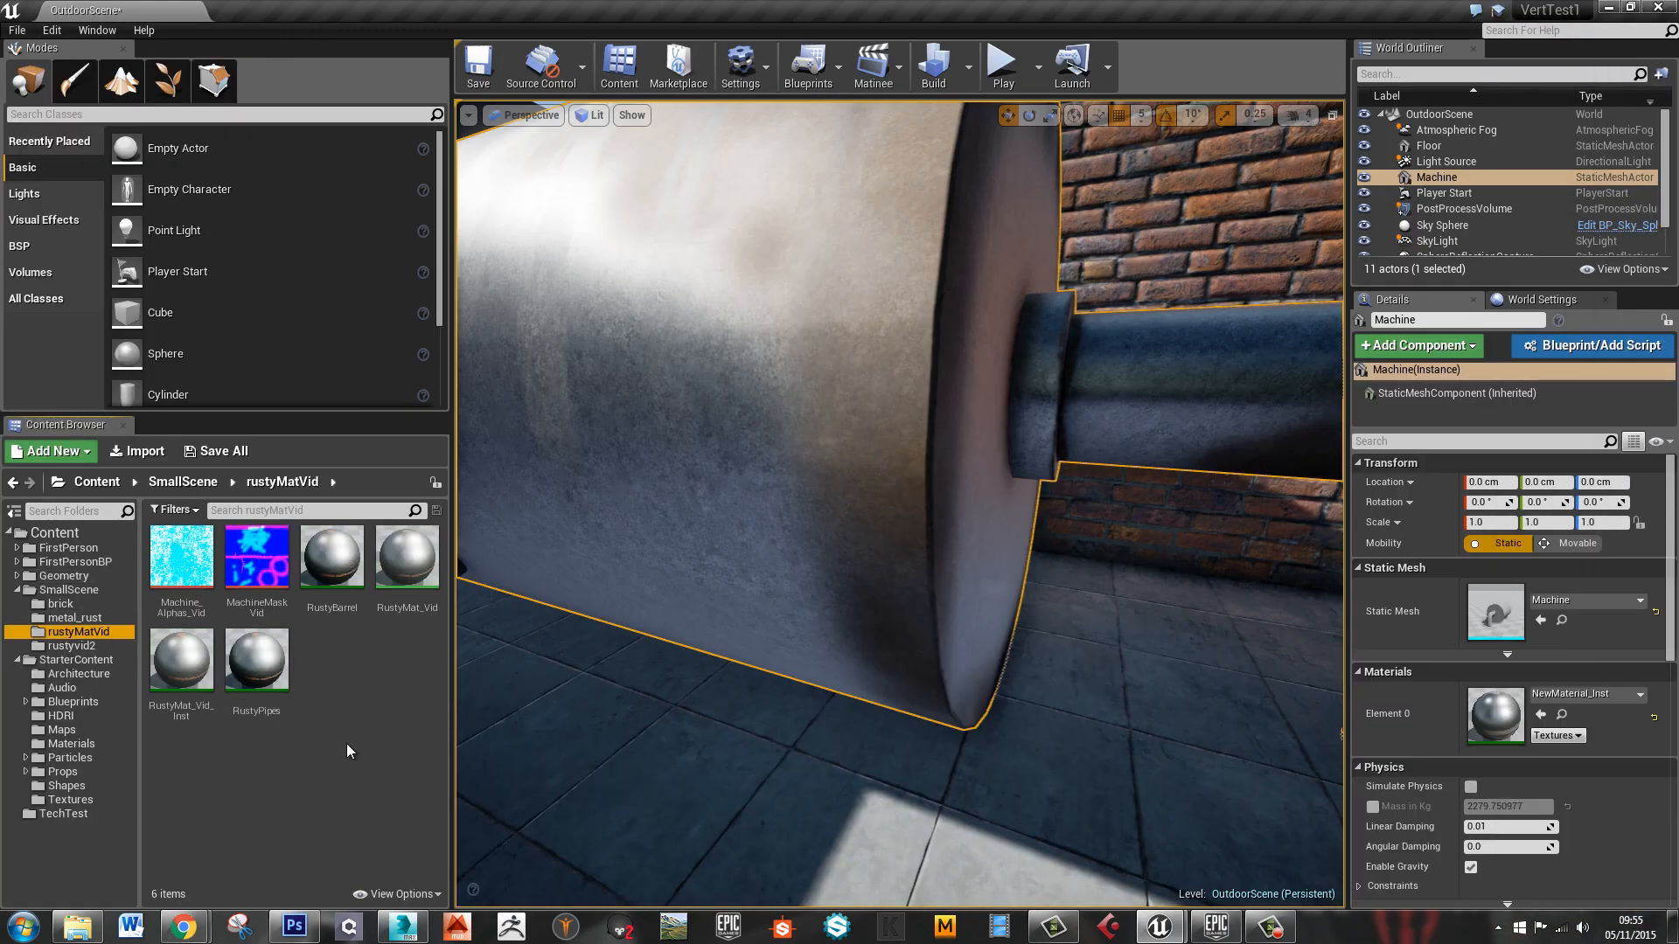
{"action": "left_click", "coordinate": [75, 618]}
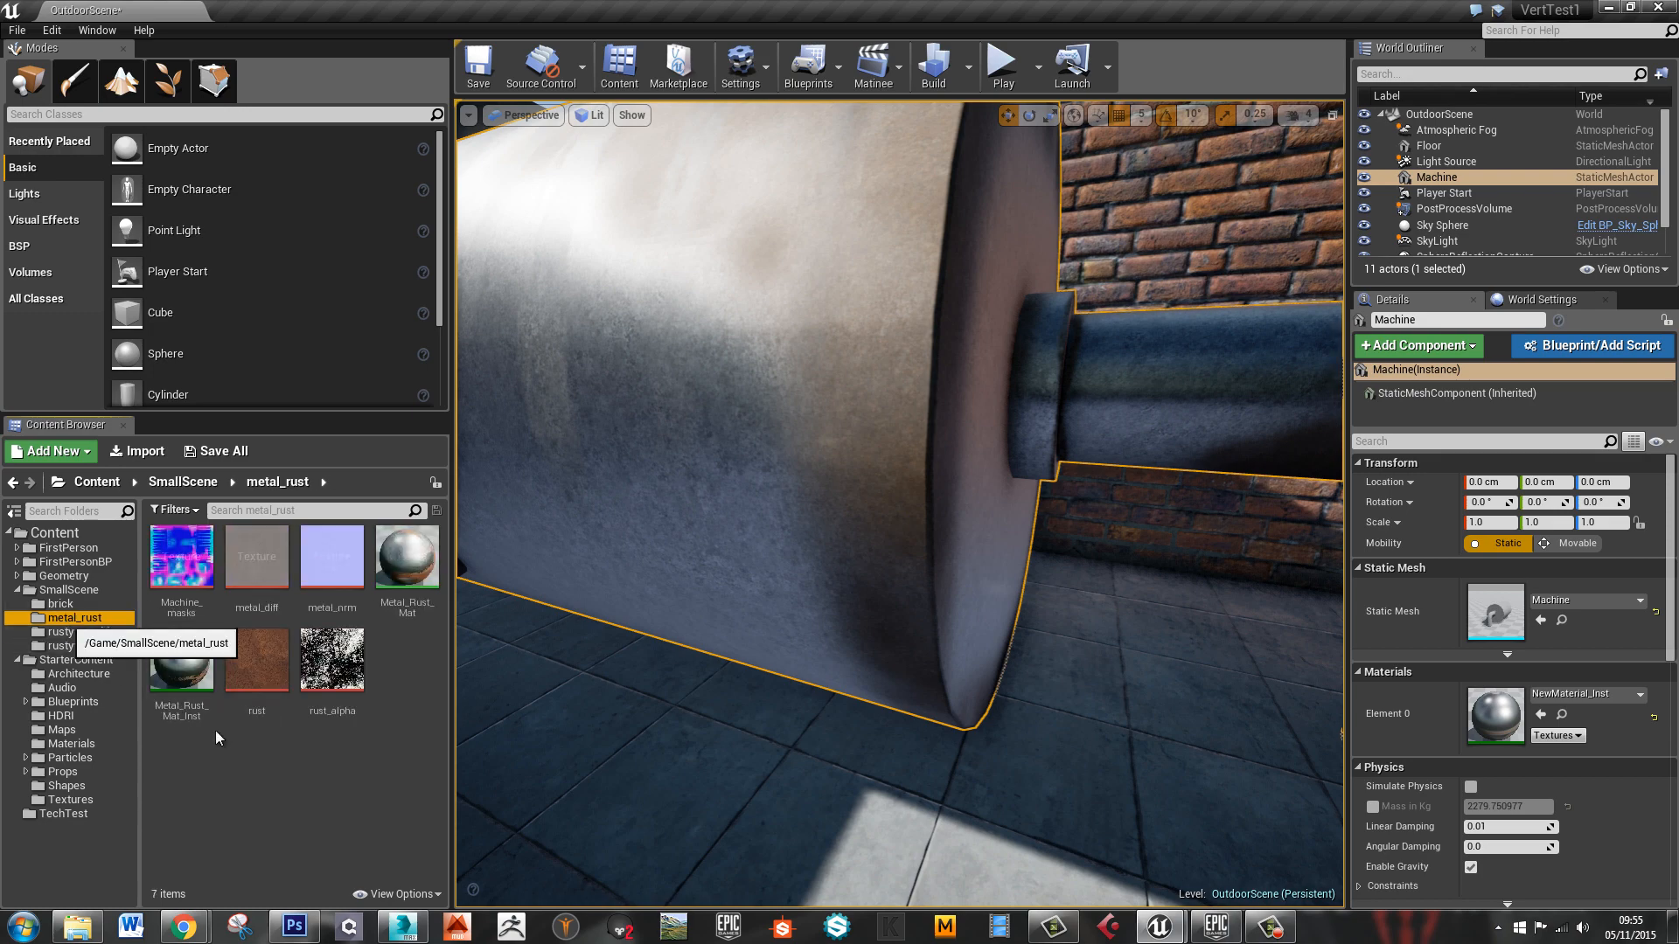
{"action": "left_click", "coordinate": [332, 665]}
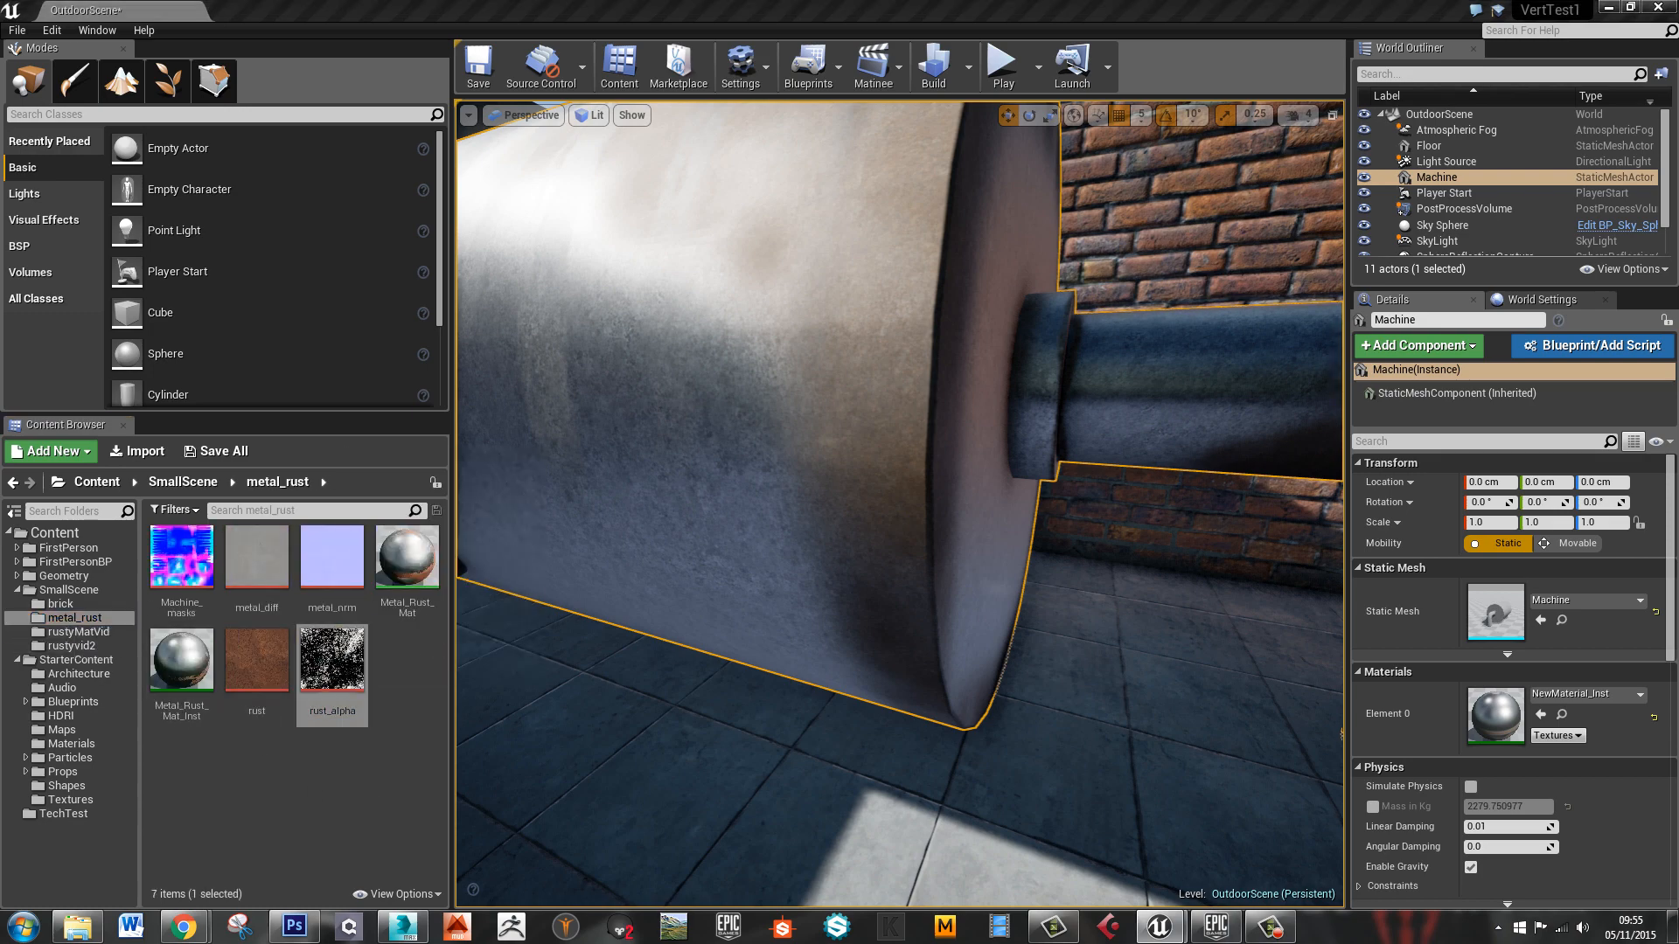
{"action": "double_click", "coordinate": [333, 664]}
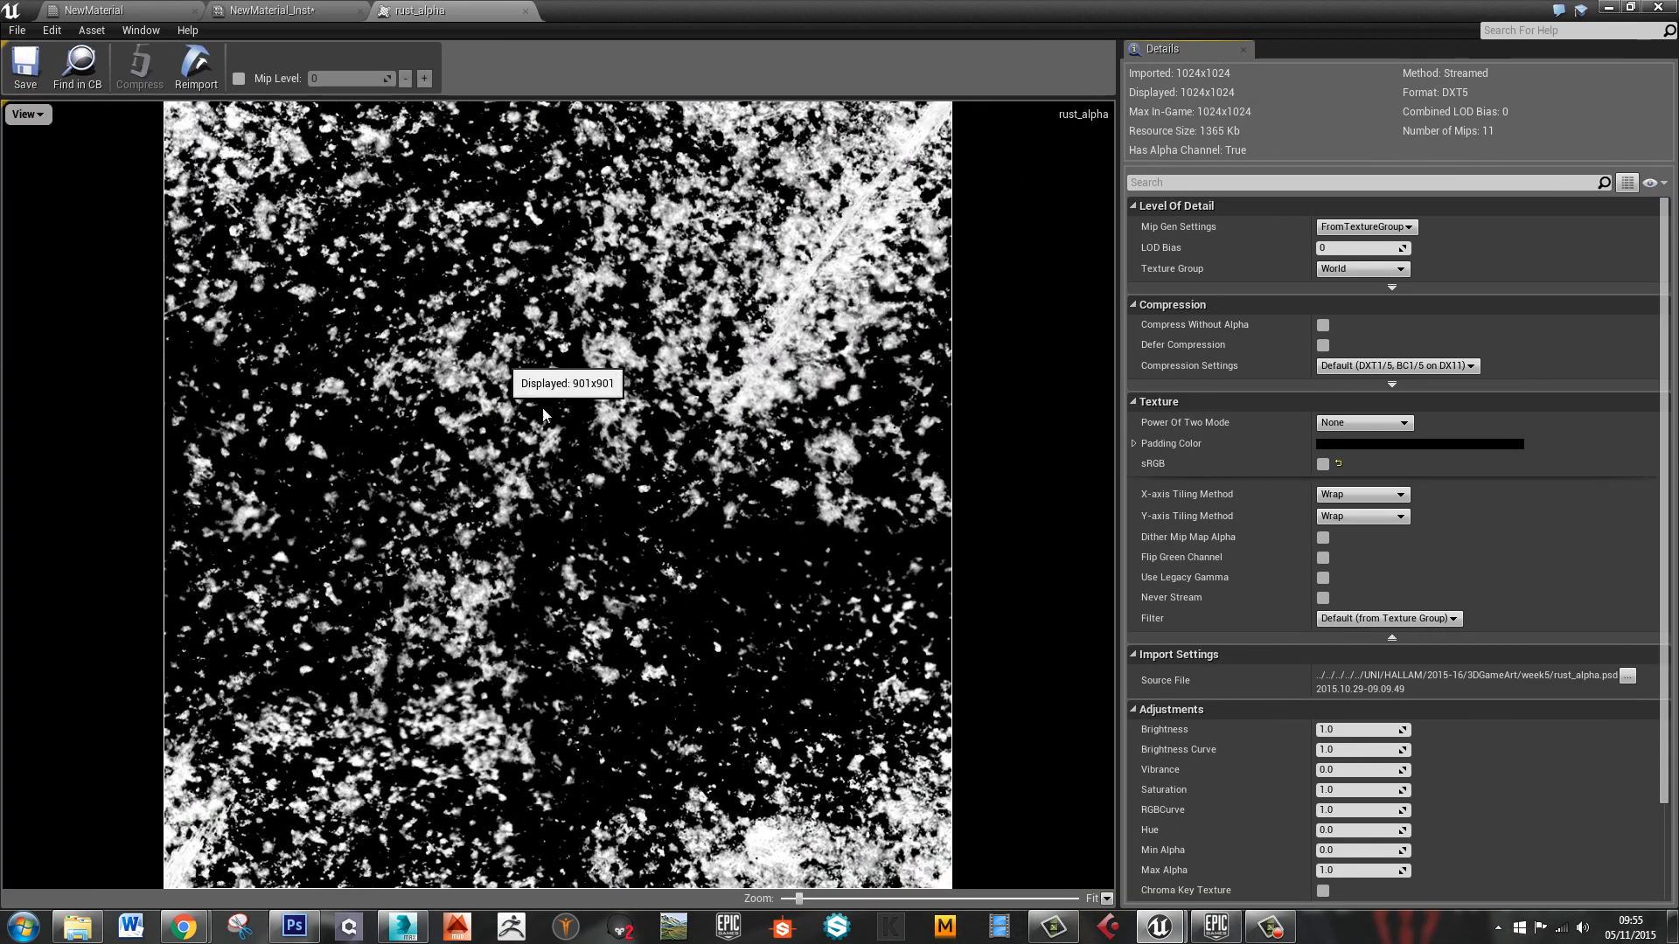
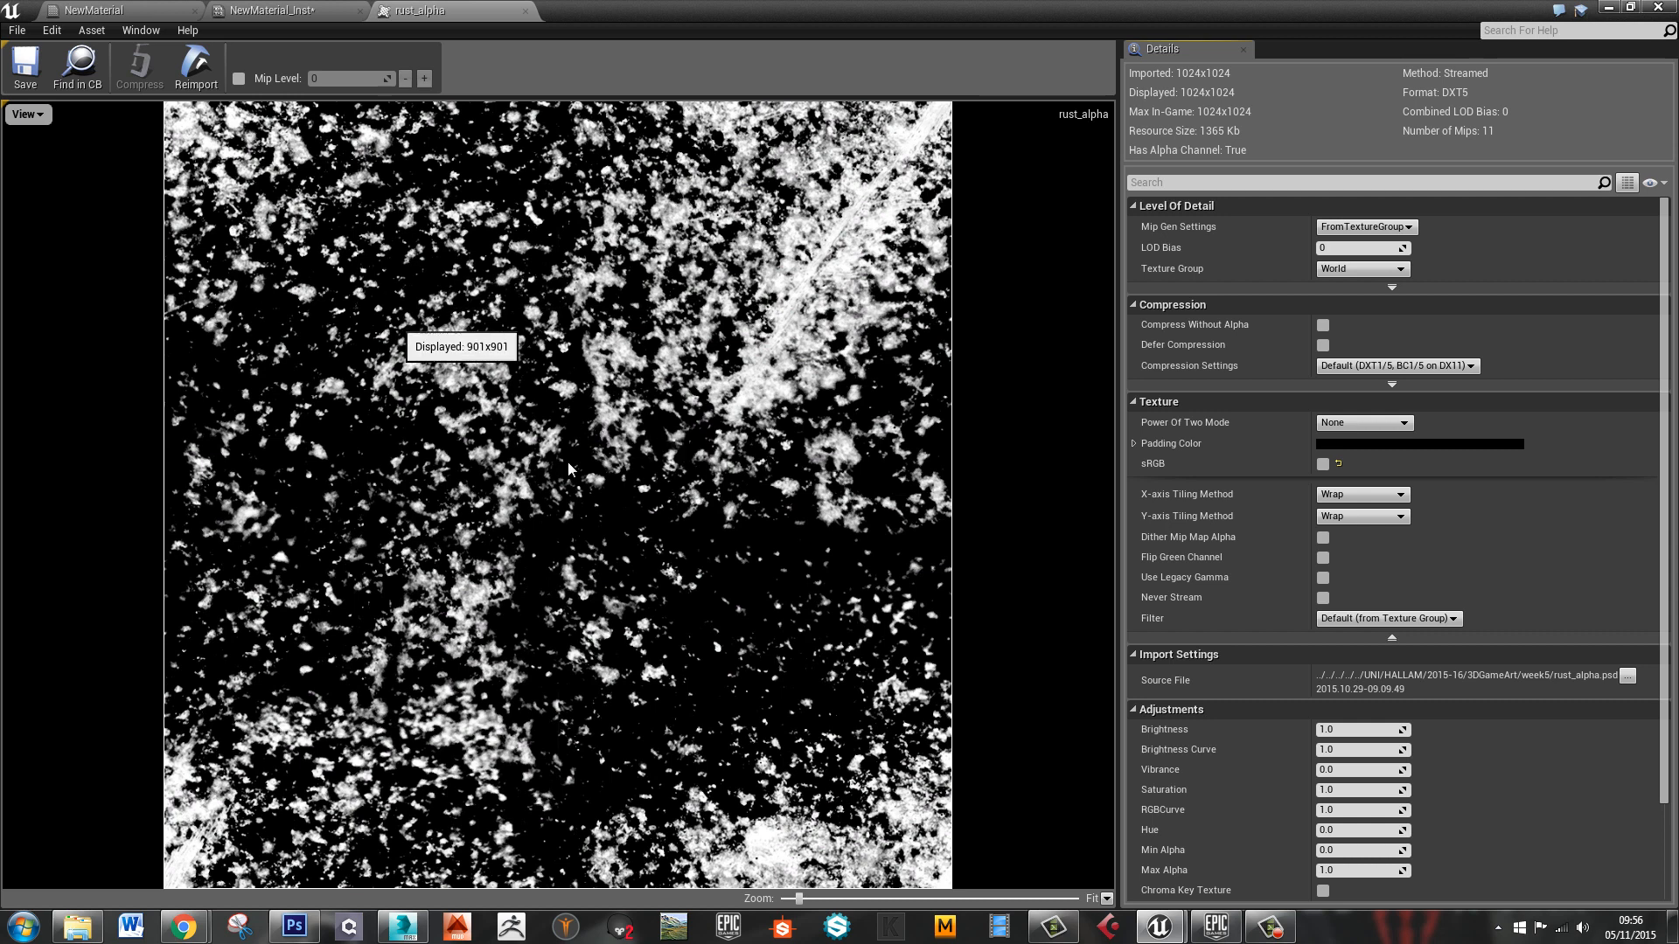
{"action": "left_click", "coordinate": [44, 116]}
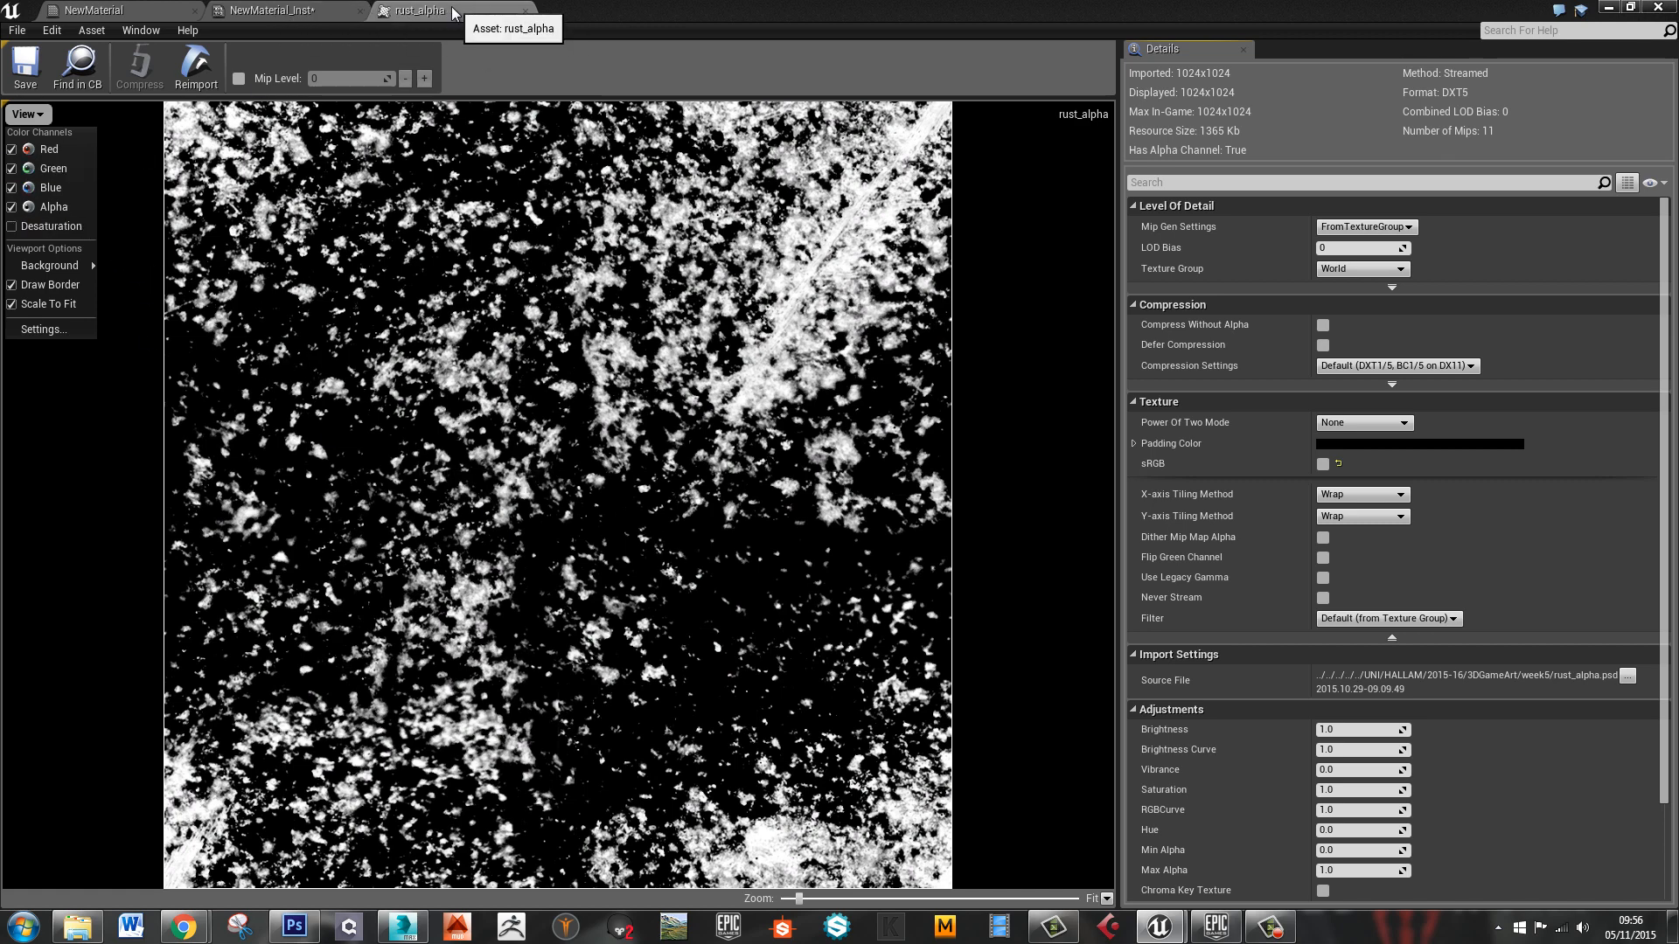
Switch to Photoshop to check the channels and layers of Machine_masks2.psd, and return to the rust_alpha texture in Unreal
{"action": "left_click", "coordinate": [294, 926]}
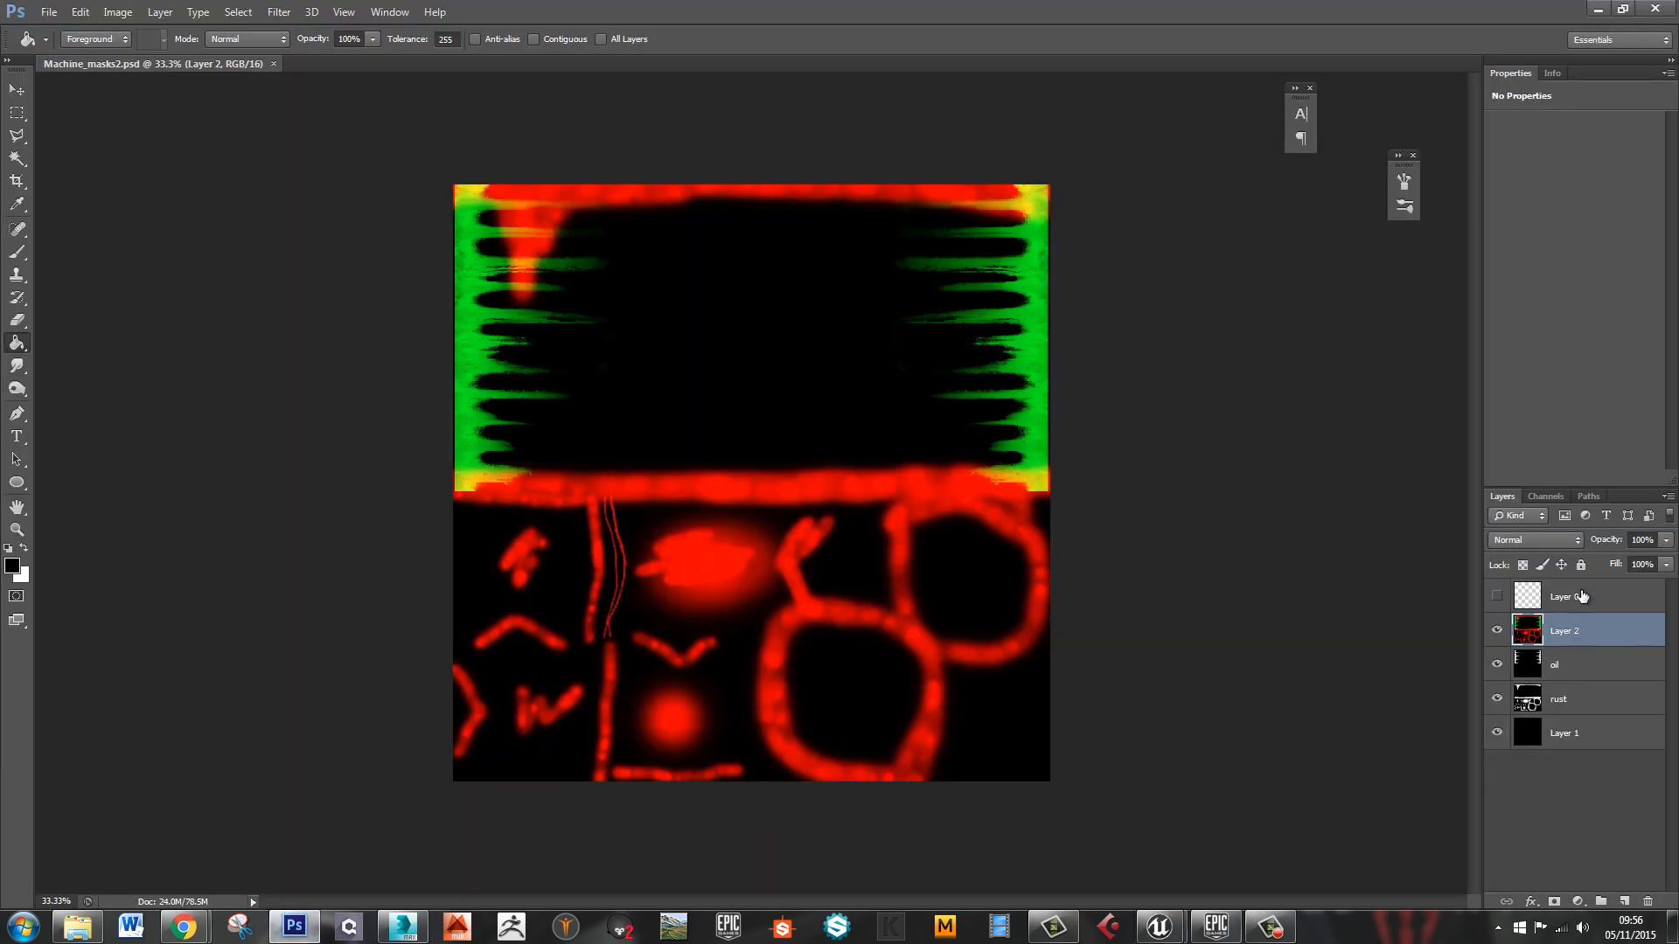
{"action": "left_click", "coordinate": [1545, 496]}
{"action": "left_click", "coordinate": [1500, 496]}
{"action": "mouse_move", "coordinate": [1160, 927]}
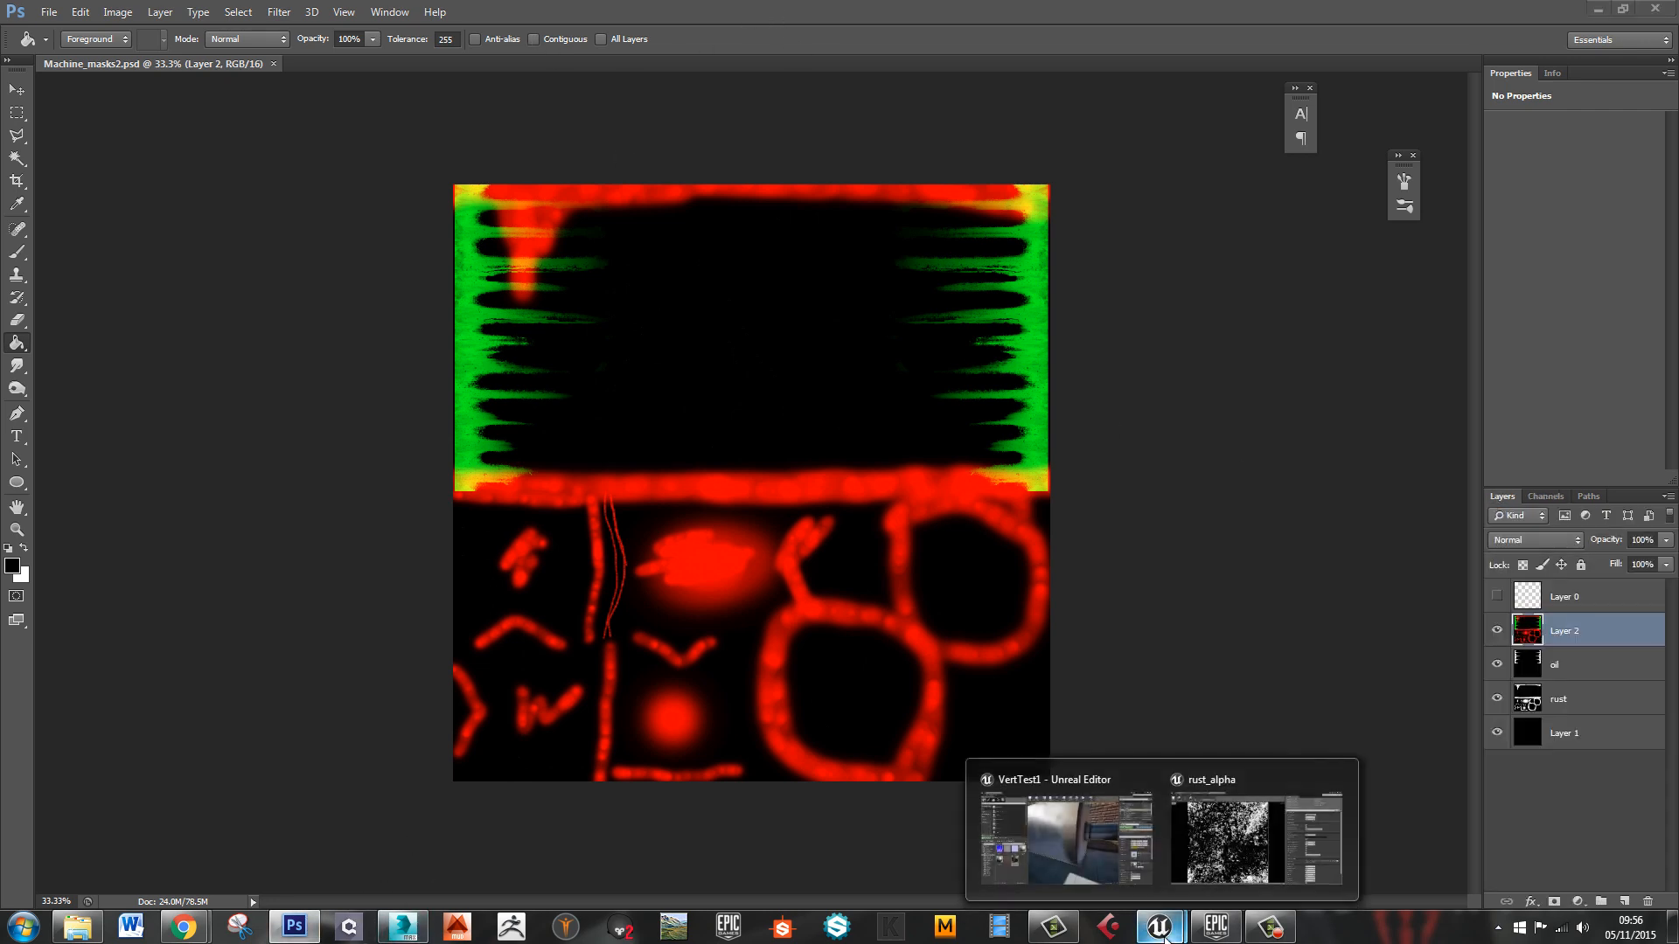
{"action": "left_click", "coordinate": [1235, 831]}
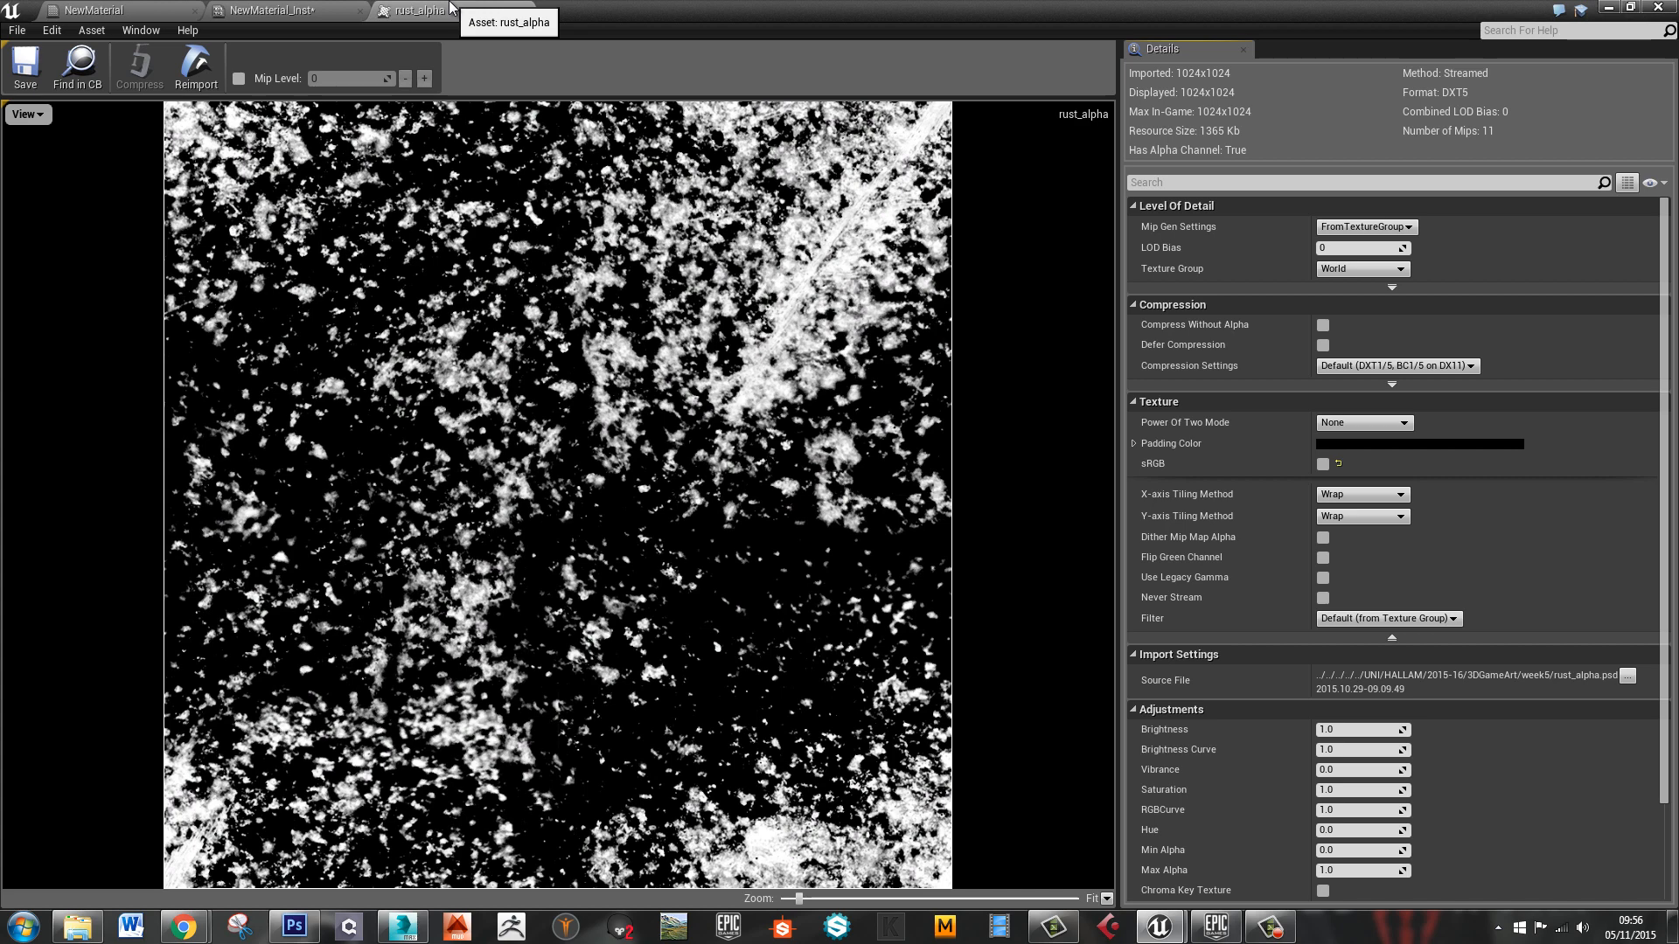
Detach the rust_alpha texture viewer from the material editor and move it clear of the NewMaterial graph
{"action": "left_click_drag", "start_coordinate": [450, 7], "coordinate": [1077, 288]}
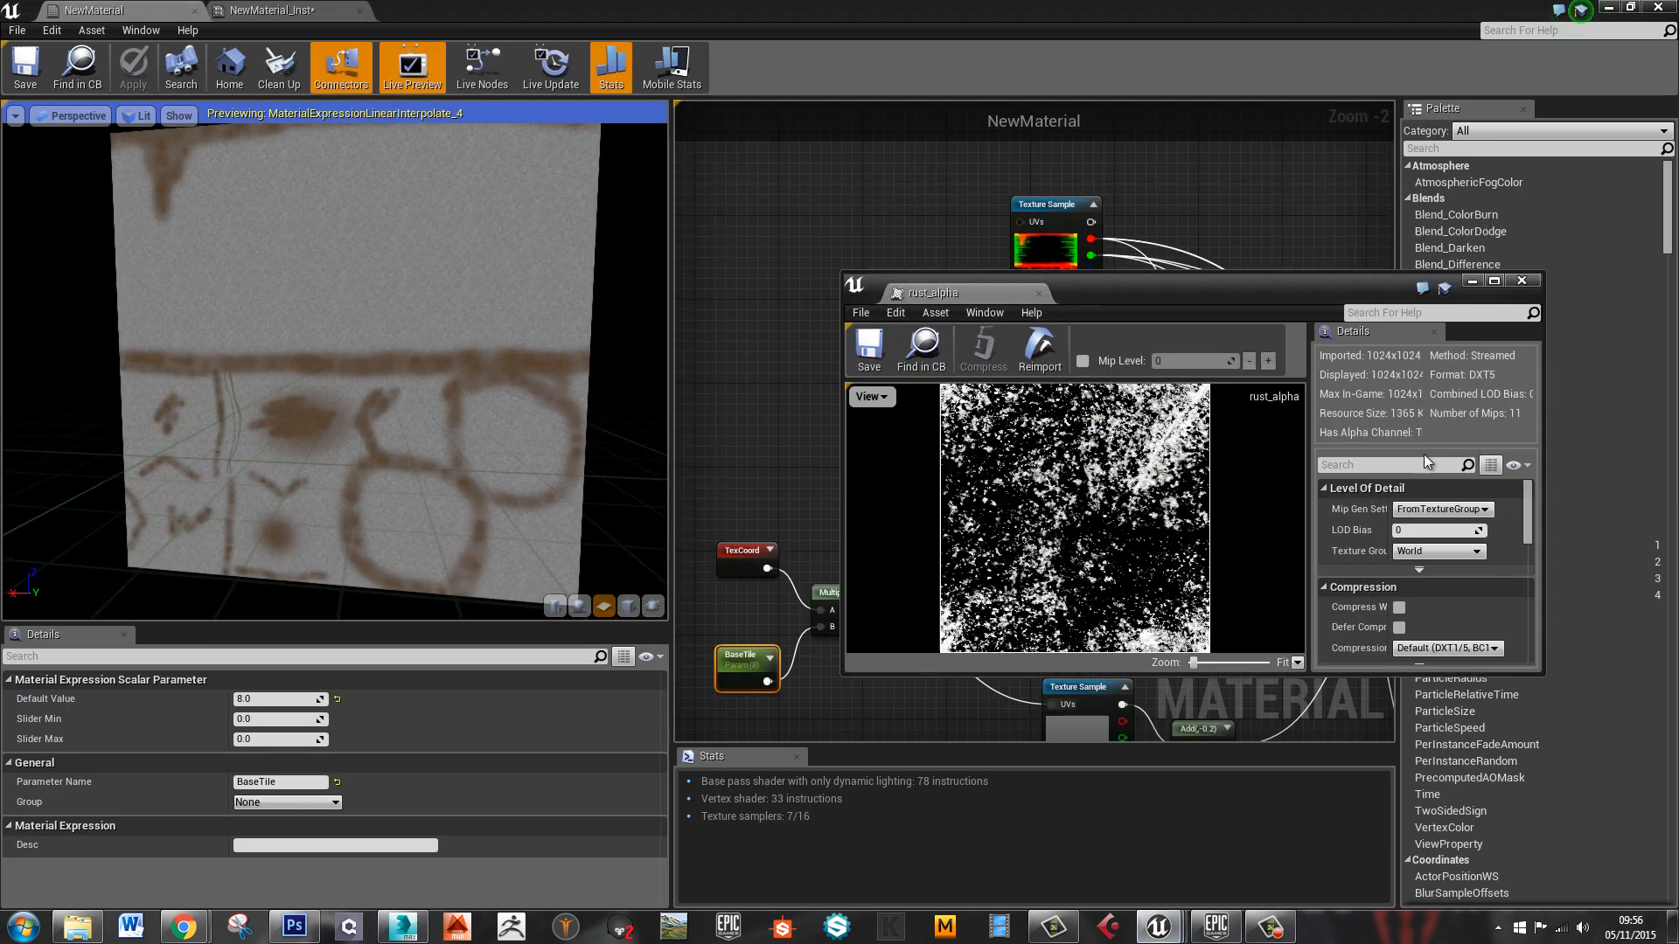
{"action": "left_click_drag", "start_coordinate": [1424, 454], "coordinate": [1678, 522]}
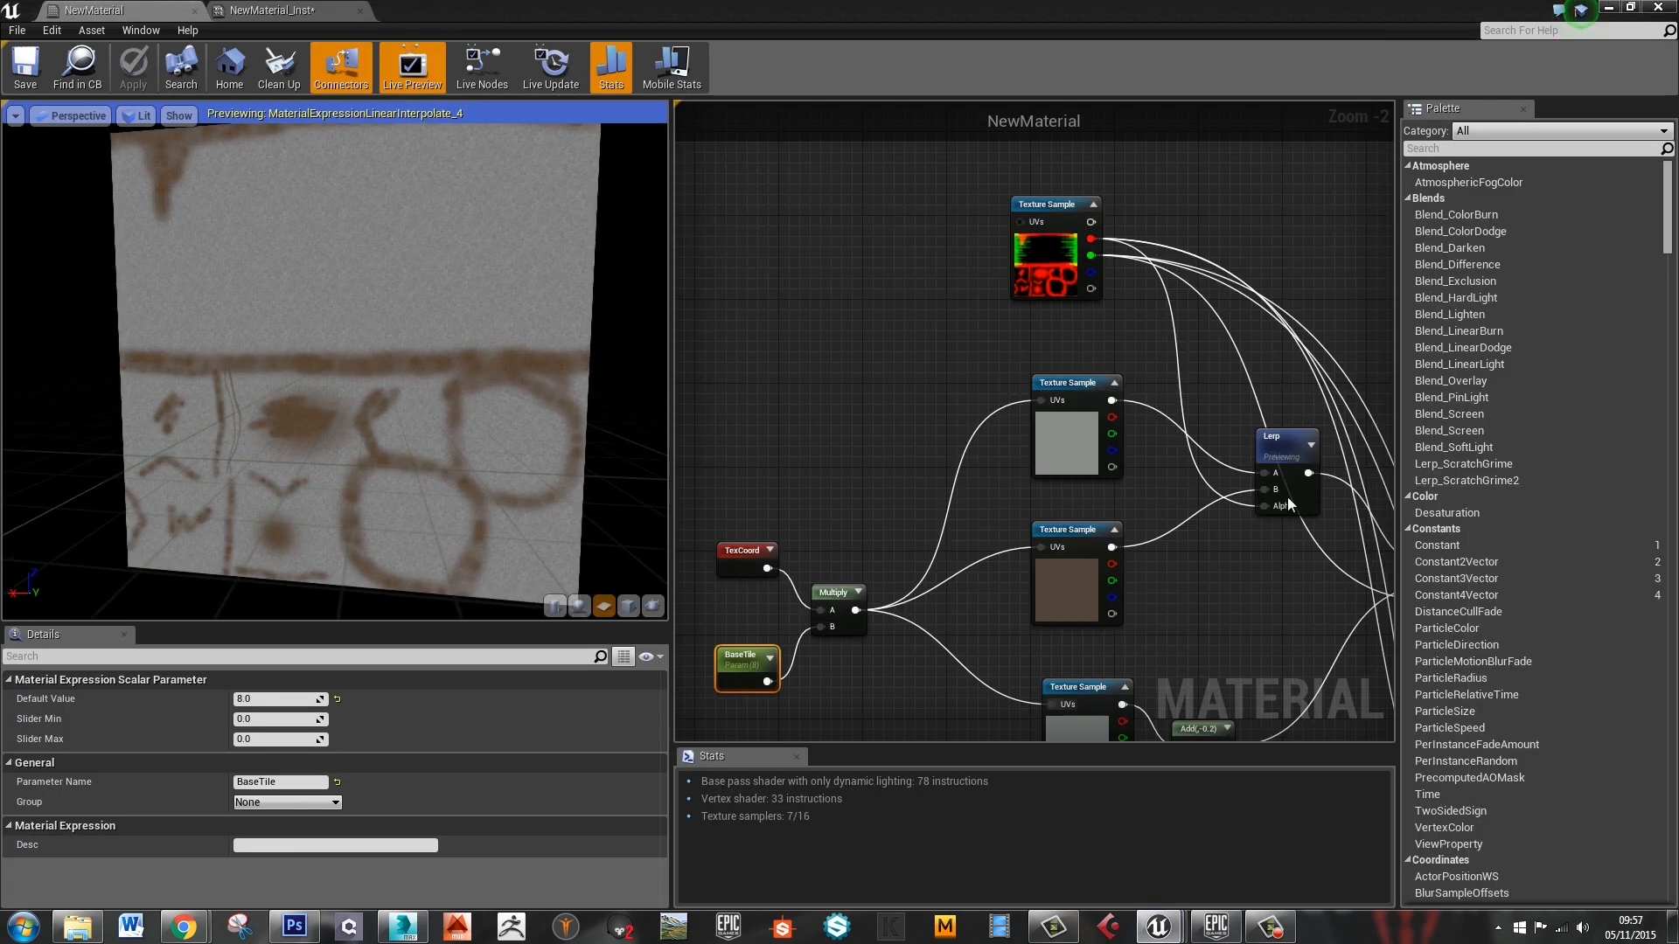
{"action": "right_click_drag", "start_coordinate": [1158, 449], "coordinate": [1021, 455]}
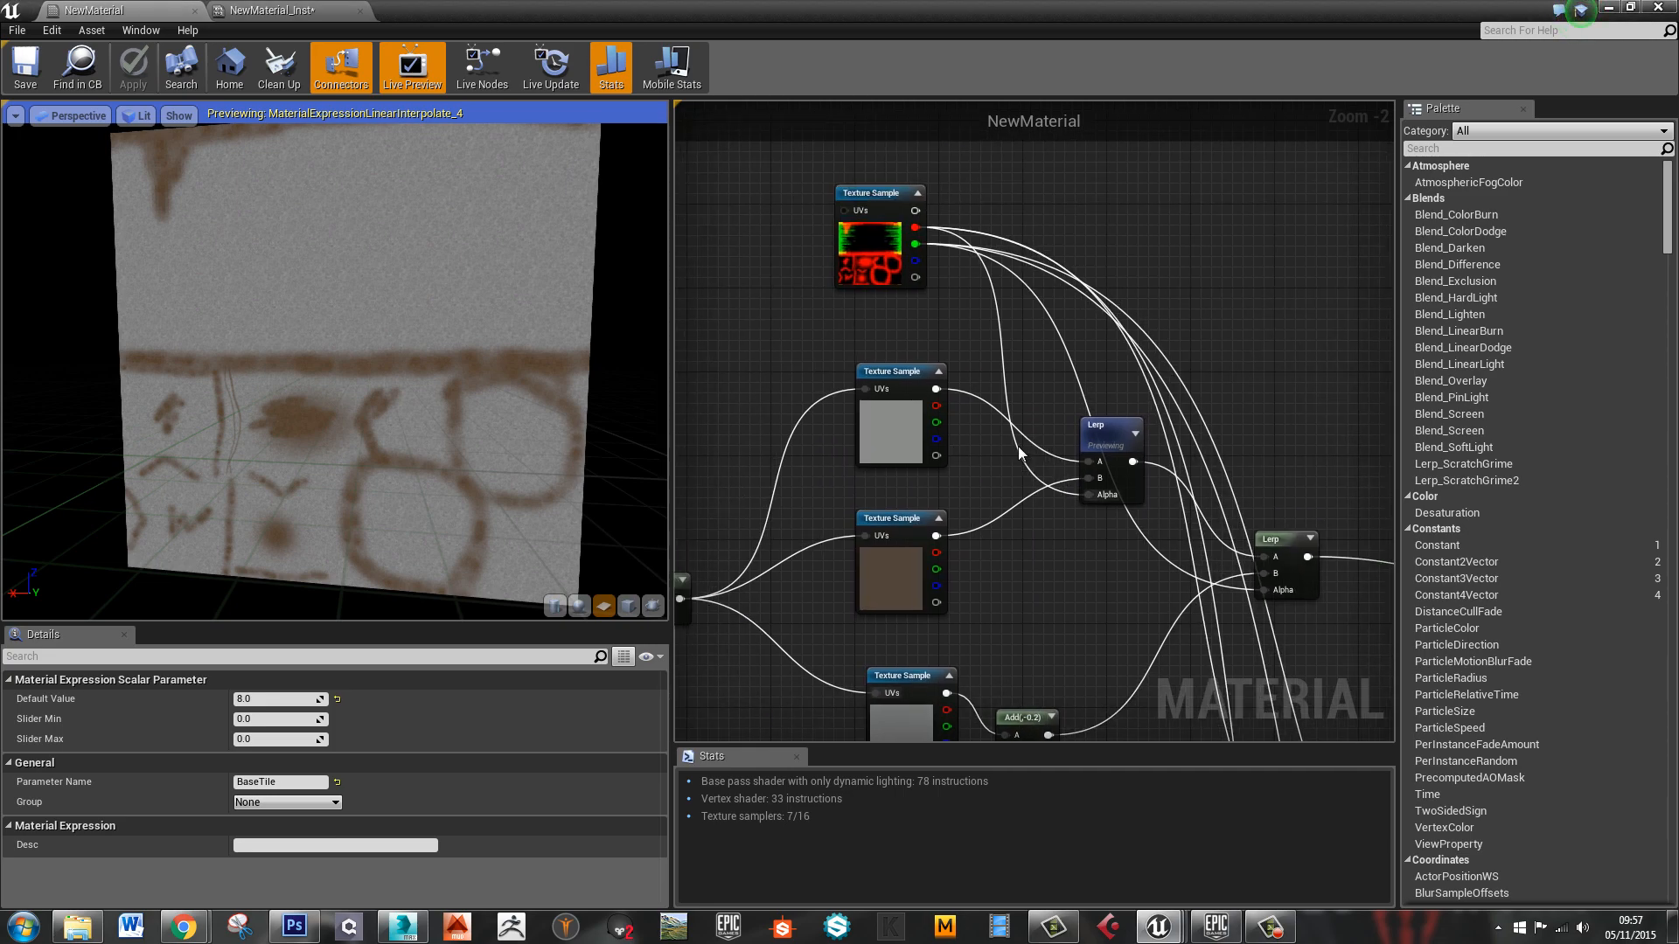
Add the rust_alpha texture from the metal_rust folder to the NewMaterial graph as a Texture Sample, and maximize the material editor again
{"action": "left_click_drag", "start_coordinate": [750, 8], "coordinate": [1058, 220]}
{"action": "left_click_drag", "start_coordinate": [307, 688], "coordinate": [1087, 506]}
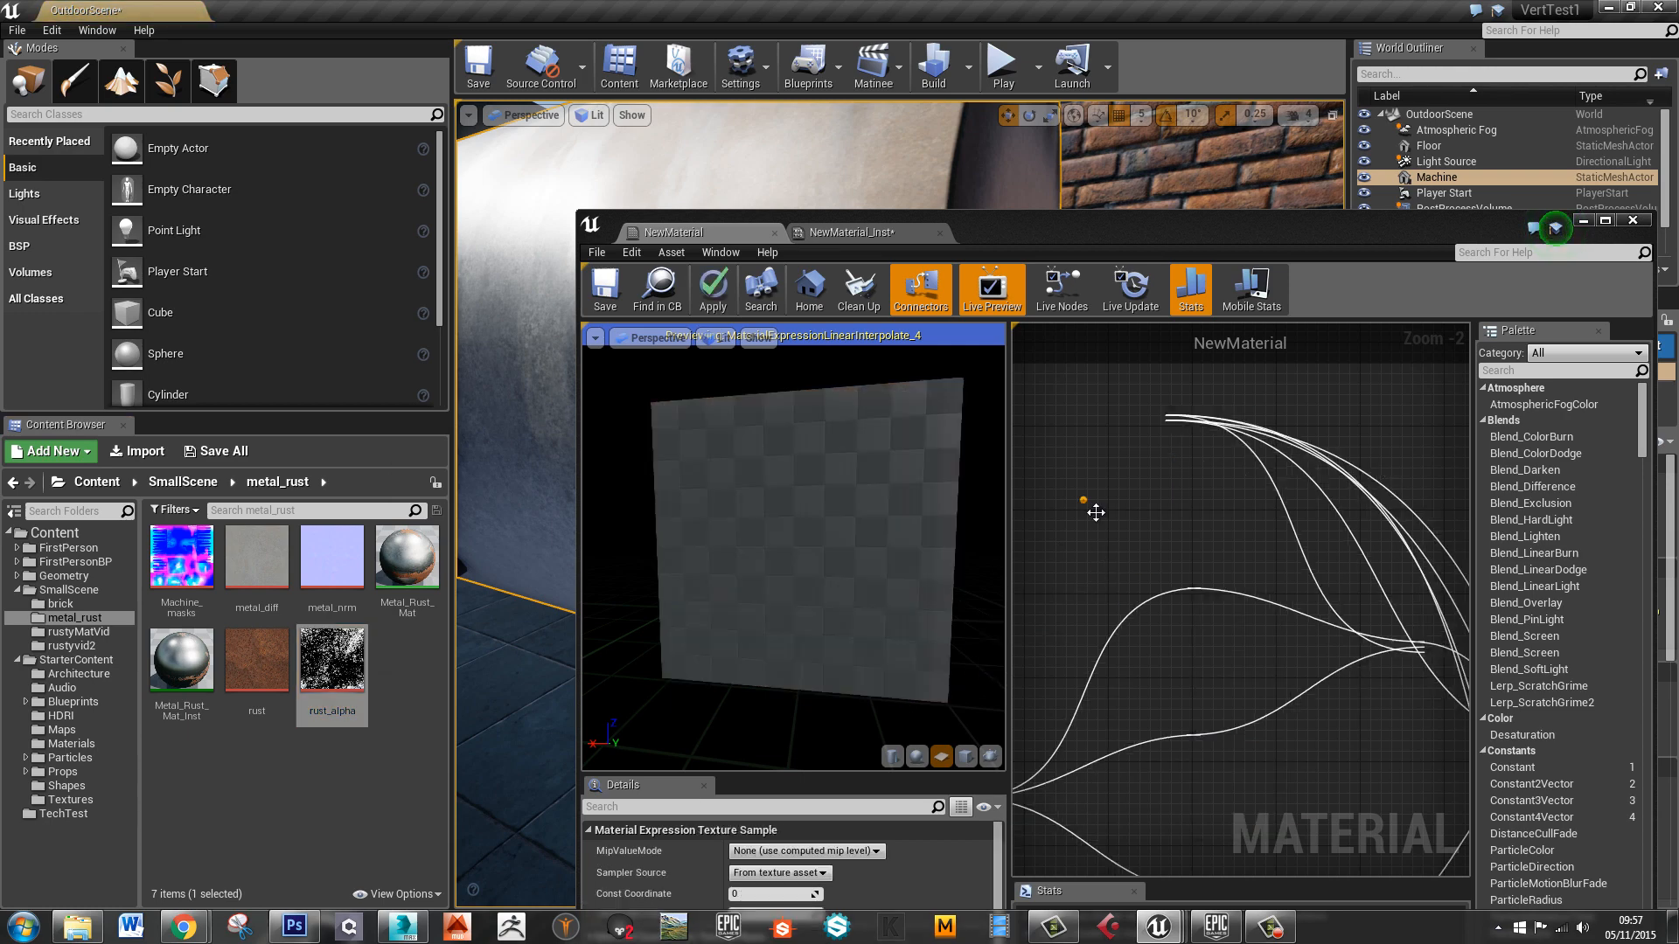
{"action": "left_click_drag", "start_coordinate": [1253, 218], "coordinate": [1226, 222]}
{"action": "double_click", "coordinate": [1226, 222]}
{"action": "right_click_drag", "start_coordinate": [979, 397], "coordinate": [1055, 501]}
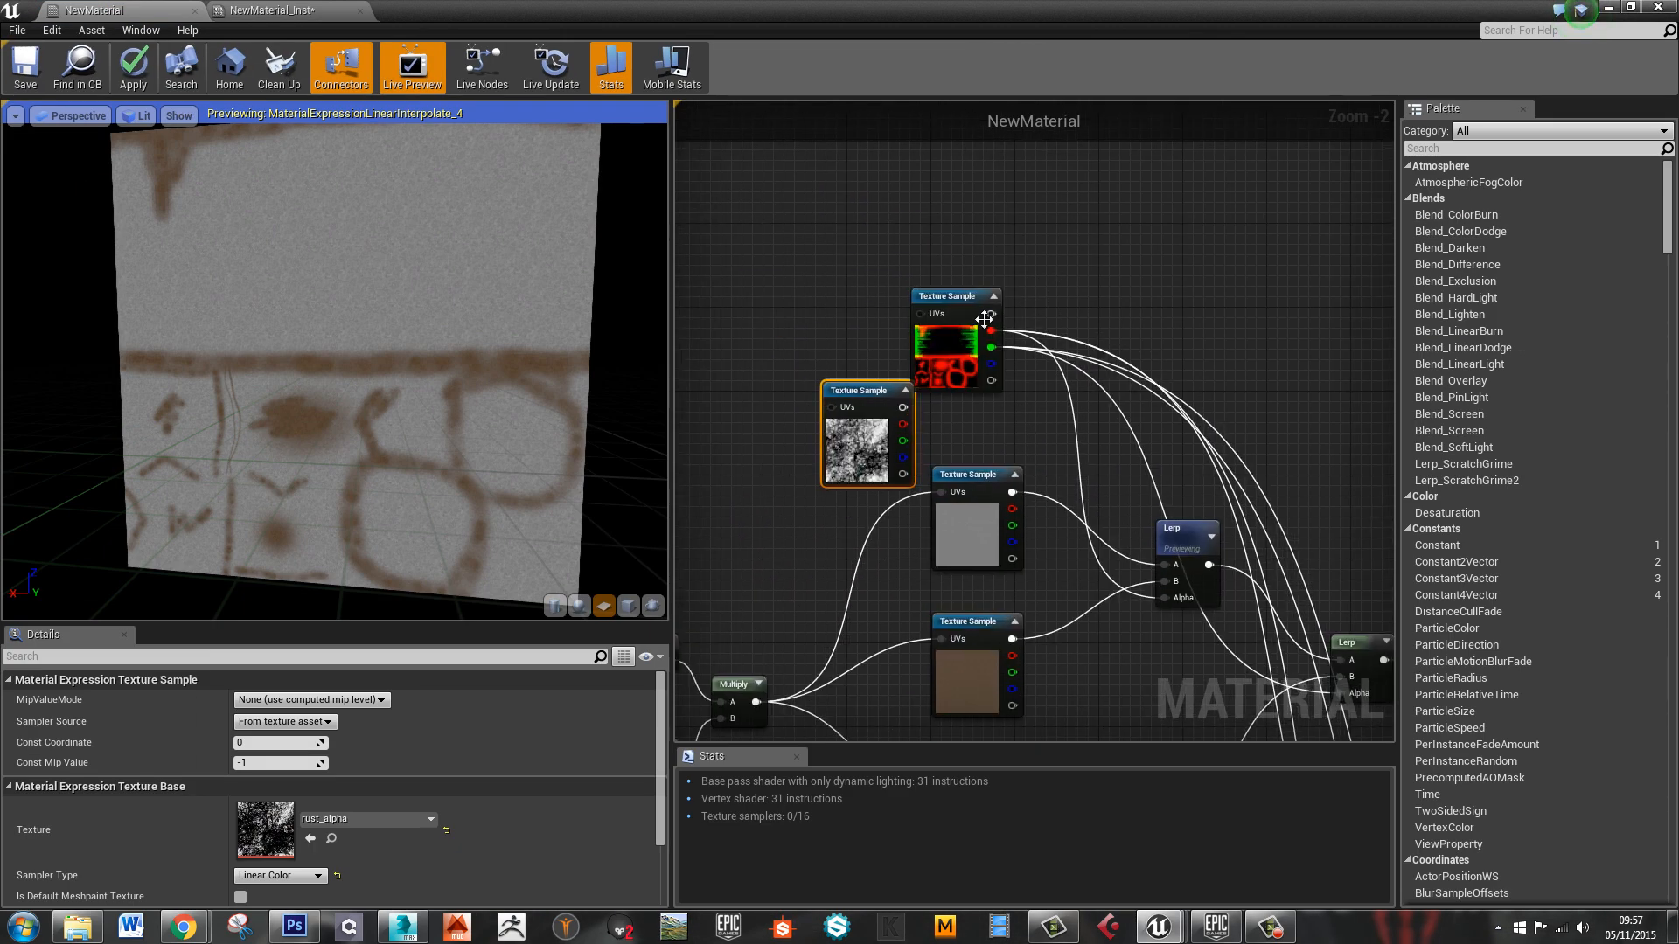
Move the Machine_masks2 Texture Sample up in the graph, clear of the rust_alpha sample
{"action": "left_click_drag", "start_coordinate": [954, 294], "coordinate": [858, 189]}
{"action": "scroll", "coordinate": [936, 237], "scroll_direction": "up", "scroll_amount": 2}
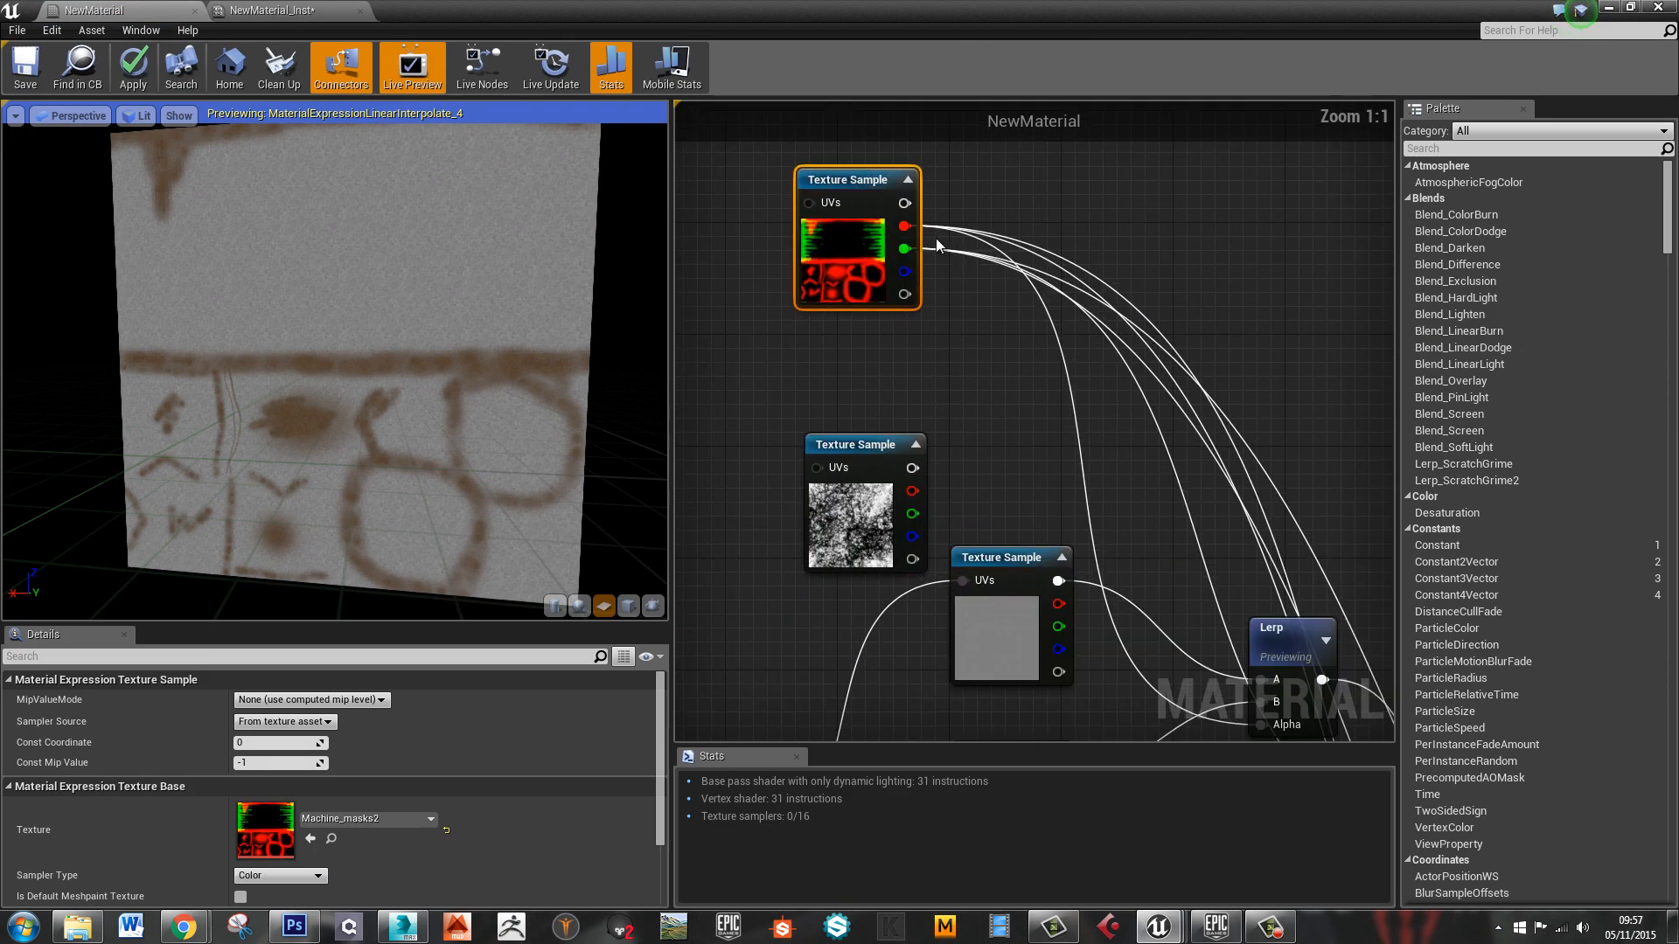
{"action": "left_click_drag", "start_coordinate": [936, 240], "coordinate": [908, 241]}
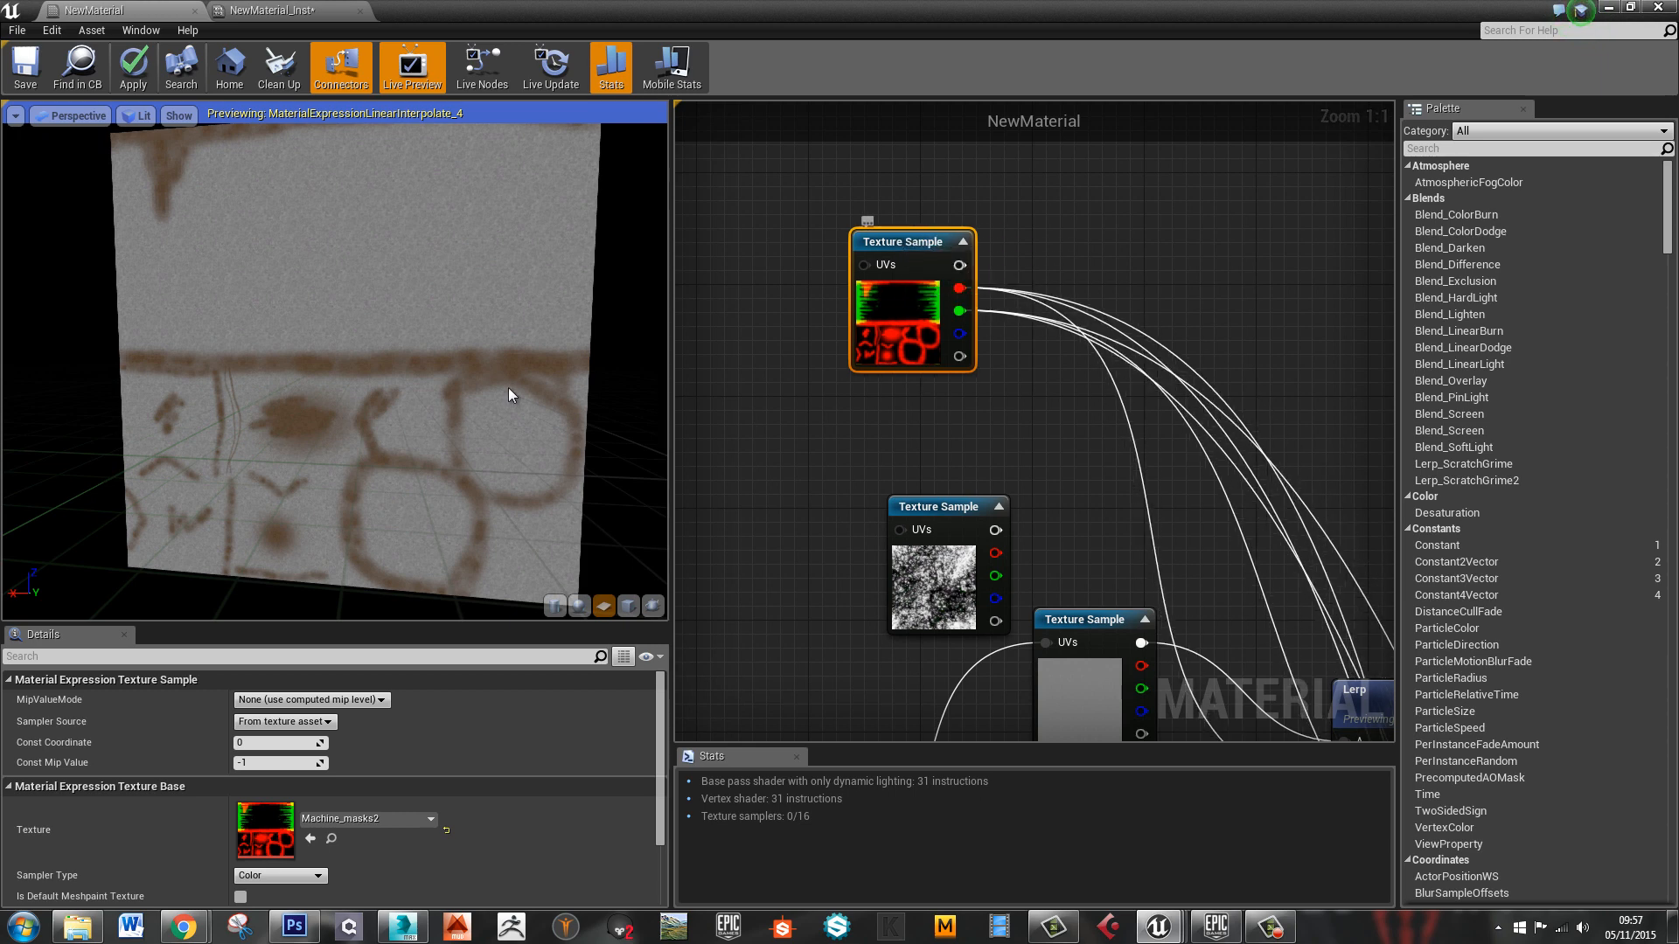
Examine the soft edges of the masked rust on the material preview plane, both close up and from a distance
{"action": "scroll", "coordinate": [455, 353], "scroll_direction": "down", "scroll_amount": 5}
{"action": "scroll", "coordinate": [376, 364], "scroll_direction": "up", "scroll_amount": 4}
{"action": "scroll", "coordinate": [377, 364], "scroll_direction": "down", "scroll_amount": 1}
{"action": "scroll", "coordinate": [375, 364], "scroll_direction": "up", "scroll_amount": 2}
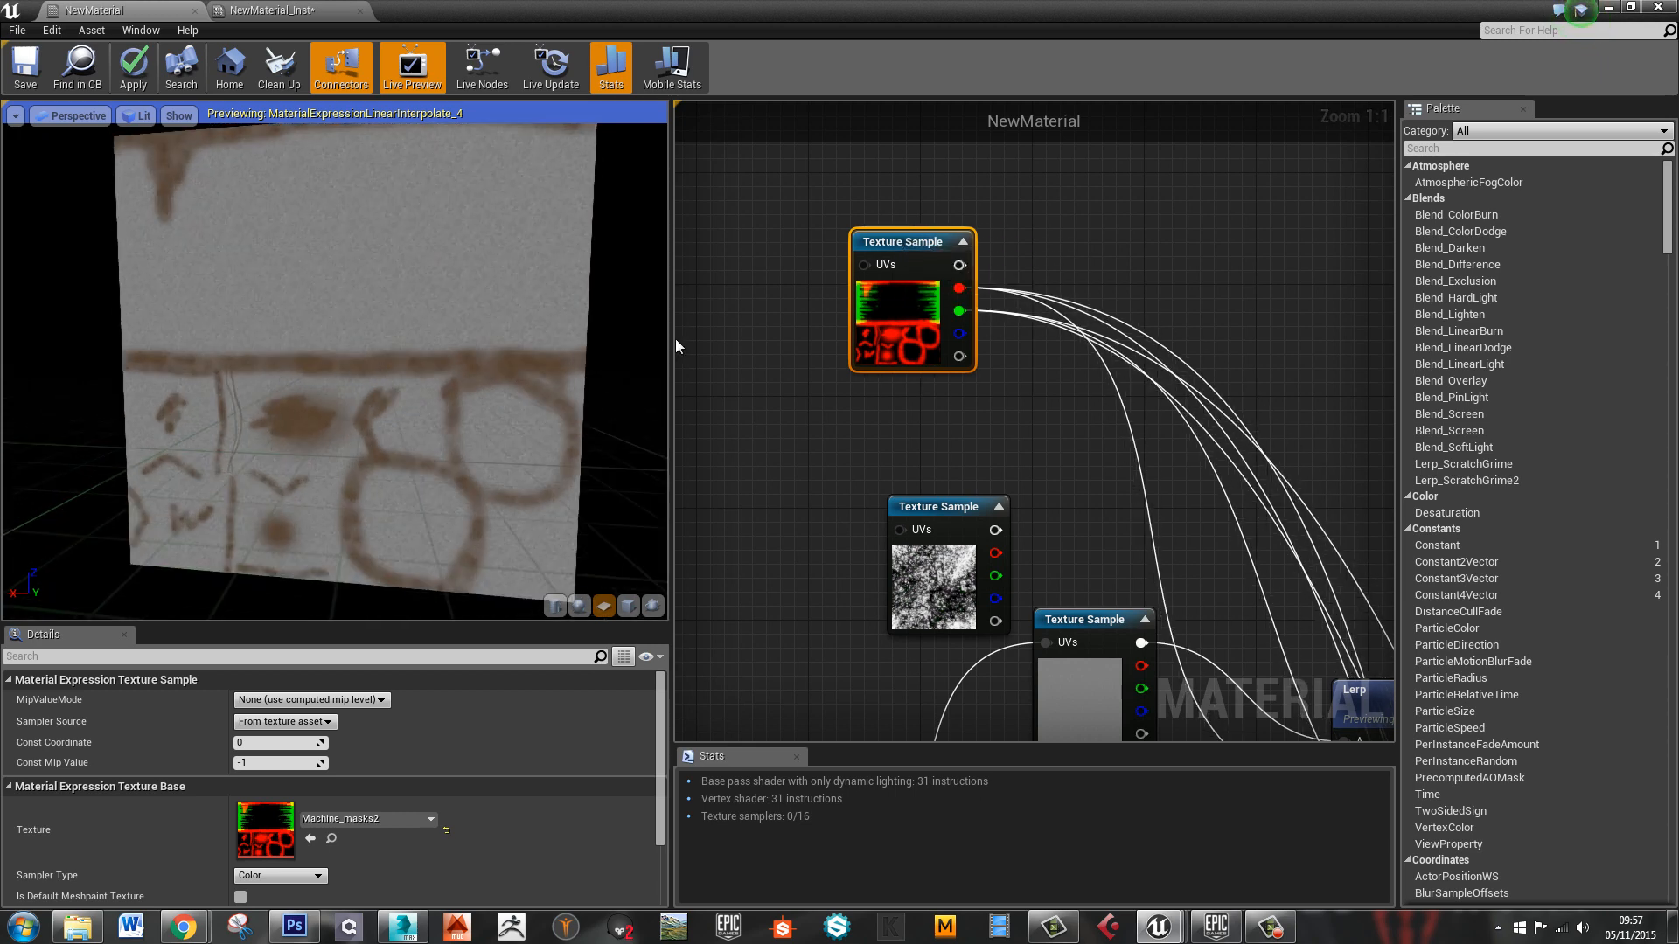
{"action": "right_click_drag", "start_coordinate": [1049, 251], "coordinate": [1099, 379]}
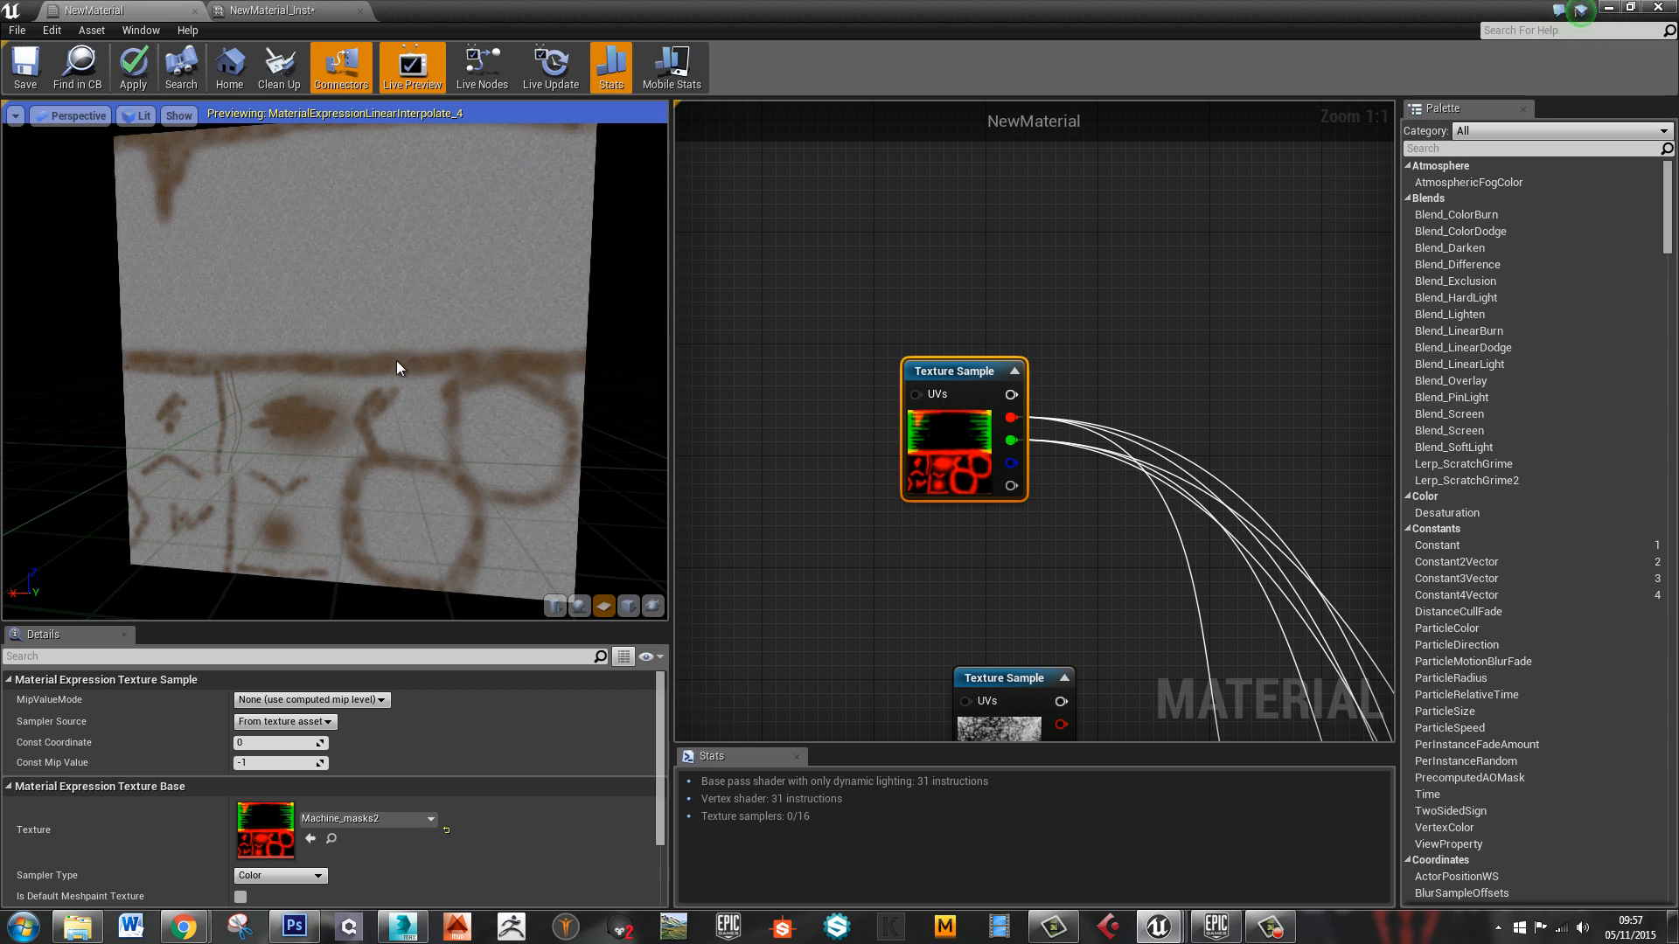
{"action": "scroll", "coordinate": [396, 361], "scroll_direction": "down", "scroll_amount": 4}
{"action": "scroll", "coordinate": [394, 364], "scroll_direction": "up", "scroll_amount": 4}
{"action": "scroll", "coordinate": [392, 367], "scroll_direction": "down", "scroll_amount": 4}
{"action": "scroll", "coordinate": [391, 366], "scroll_direction": "up", "scroll_amount": 4}
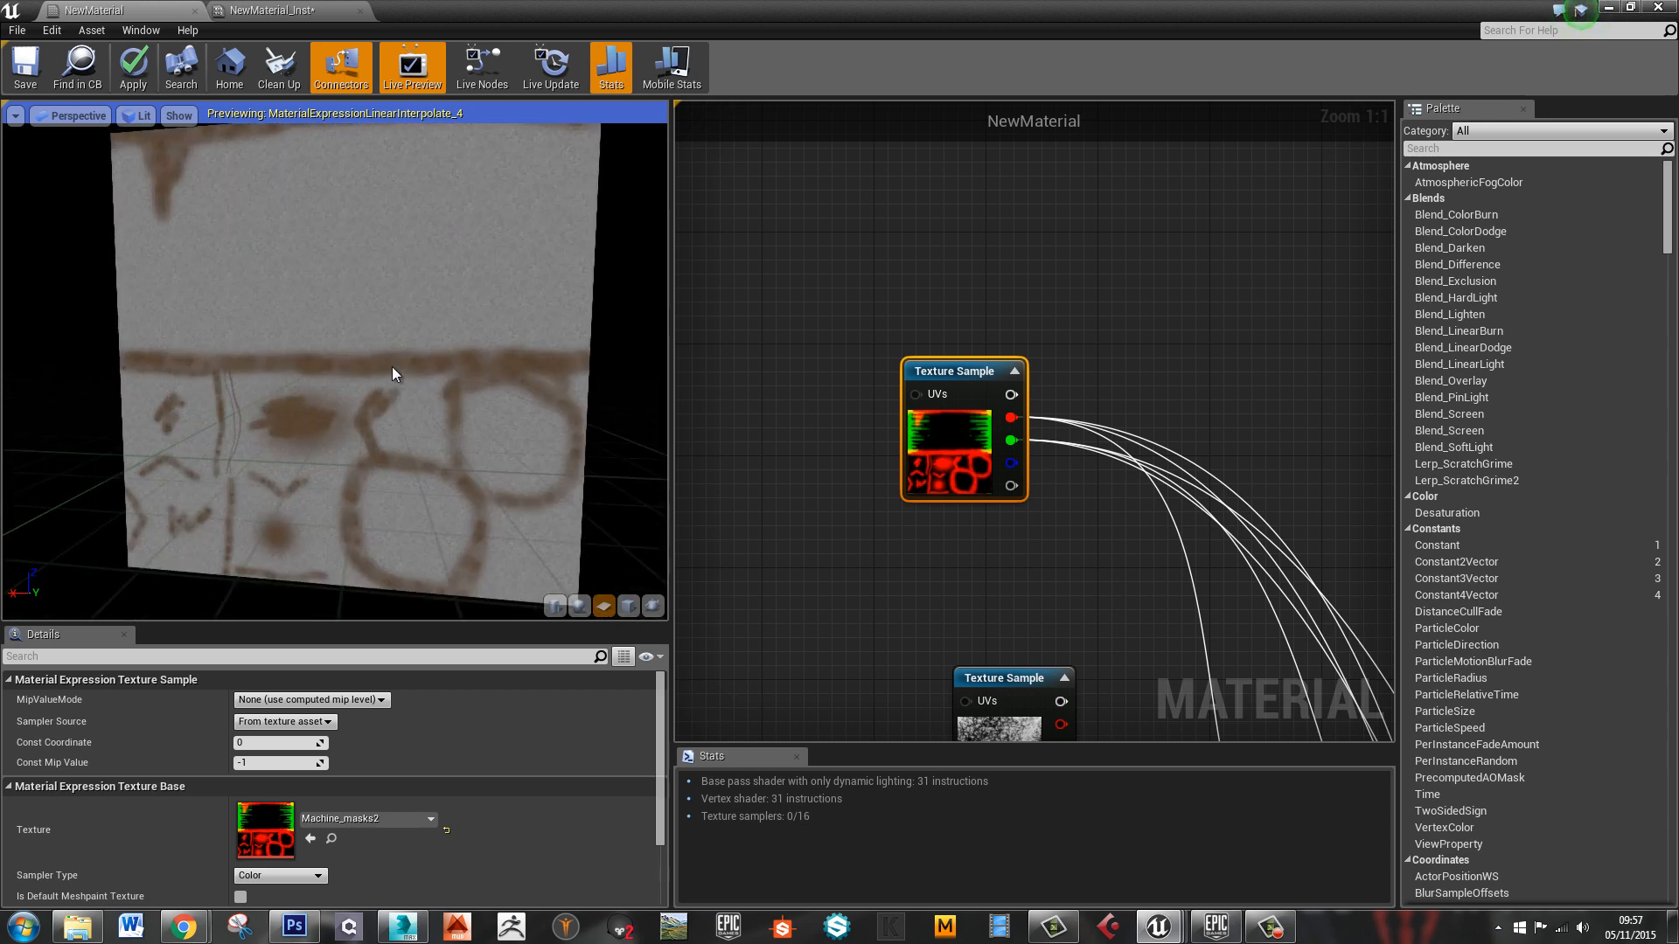
{"action": "mouse_move", "coordinate": [392, 365]}
{"action": "left_mouse_down"}
{"action": "mouse_move", "coordinate": [430, 362]}
{"action": "mouse_move", "coordinate": [407, 365]}
{"action": "left_mouse_up"}
{"action": "scroll", "coordinate": [385, 367], "scroll_direction": "down", "scroll_amount": 4}
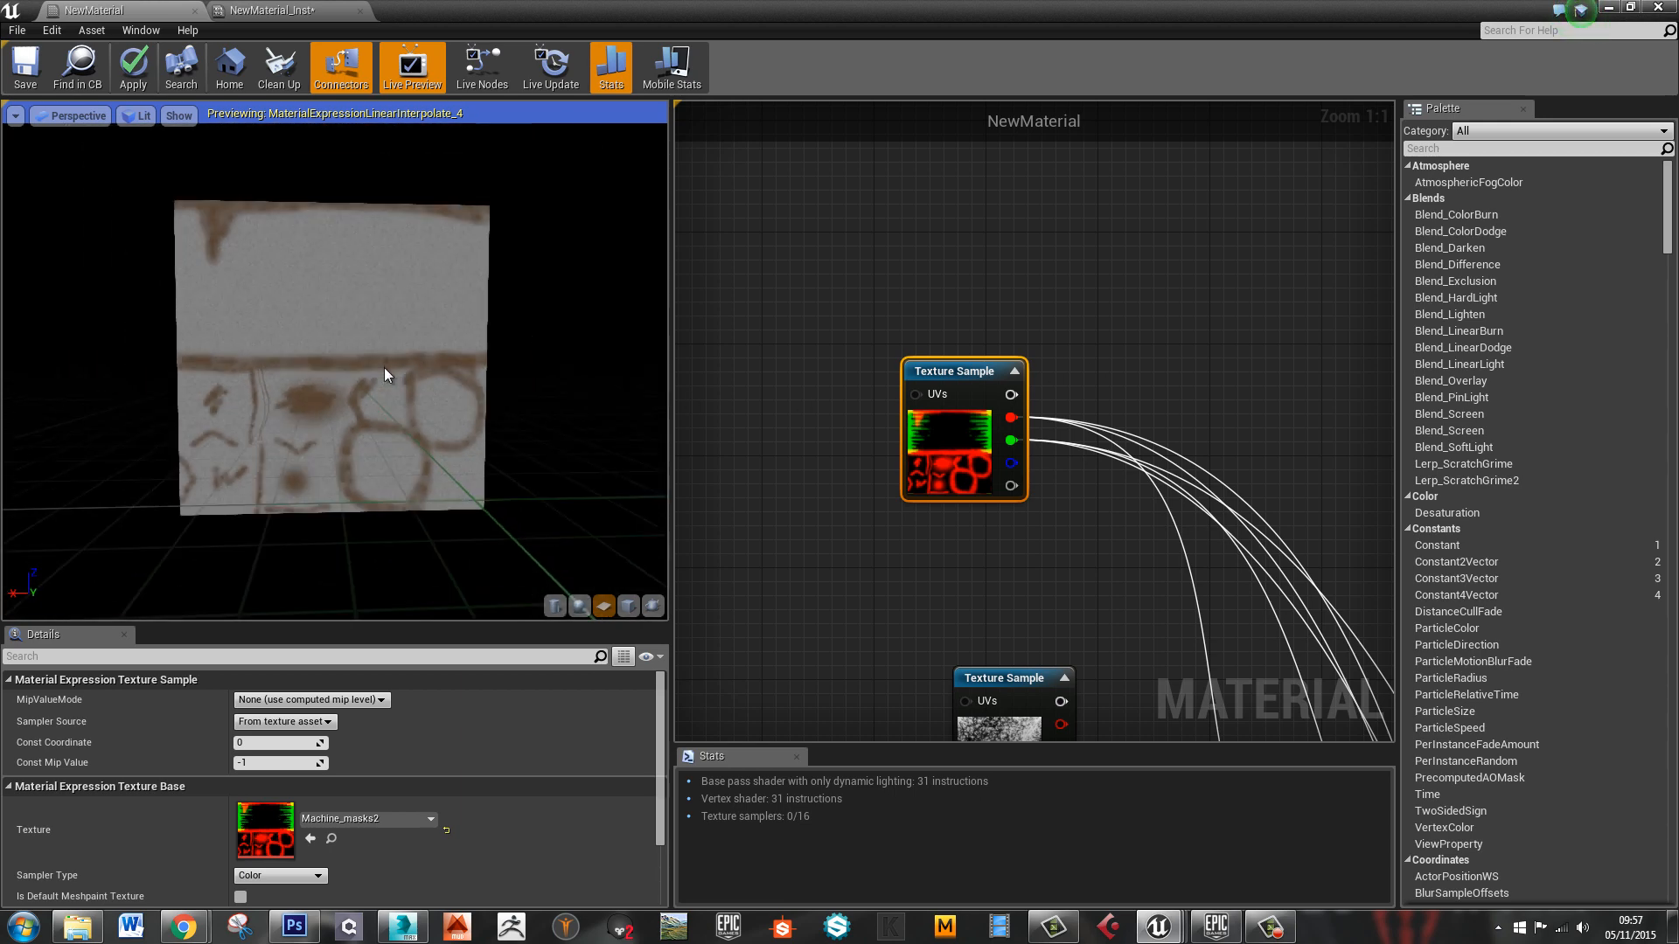
{"action": "scroll", "coordinate": [384, 367], "scroll_direction": "up", "scroll_amount": 4}
{"action": "scroll", "coordinate": [380, 368], "scroll_direction": "down", "scroll_amount": 4}
{"action": "scroll", "coordinate": [381, 369], "scroll_direction": "up", "scroll_amount": 4}
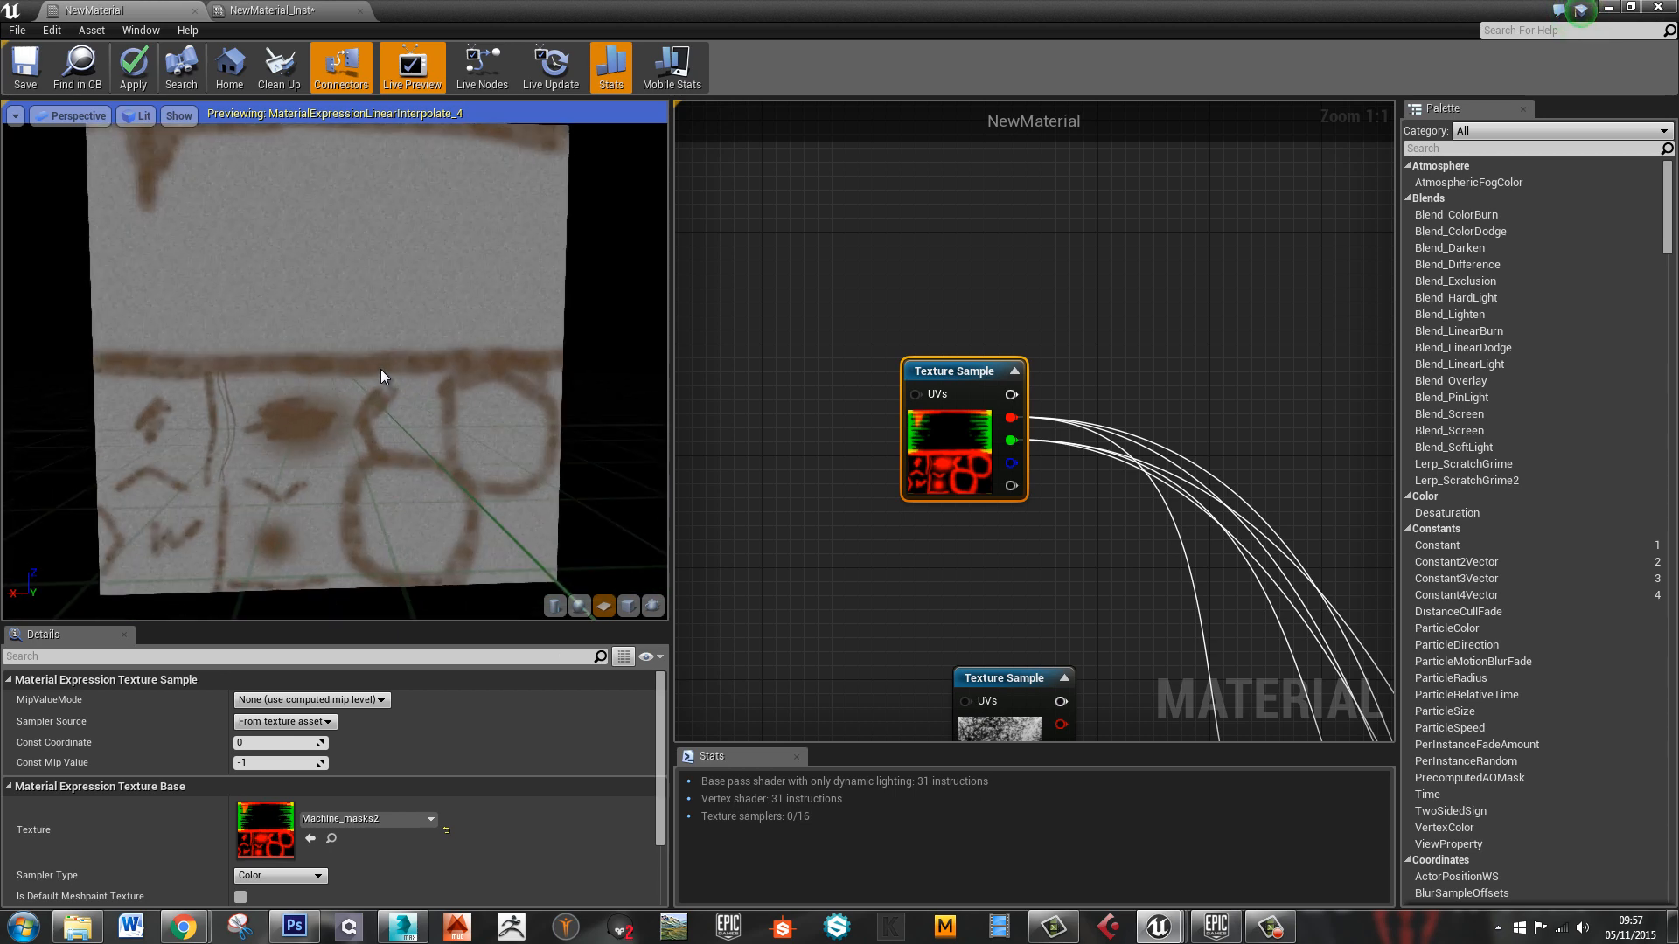
Feed the red channel of the Machine_masks2 sample into the base of a new Power node and preview that node
{"action": "left_click", "coordinate": [1103, 350]}
{"action": "left_click_drag", "start_coordinate": [955, 368], "coordinate": [982, 367]}
{"action": "left_click", "coordinate": [1258, 388]}
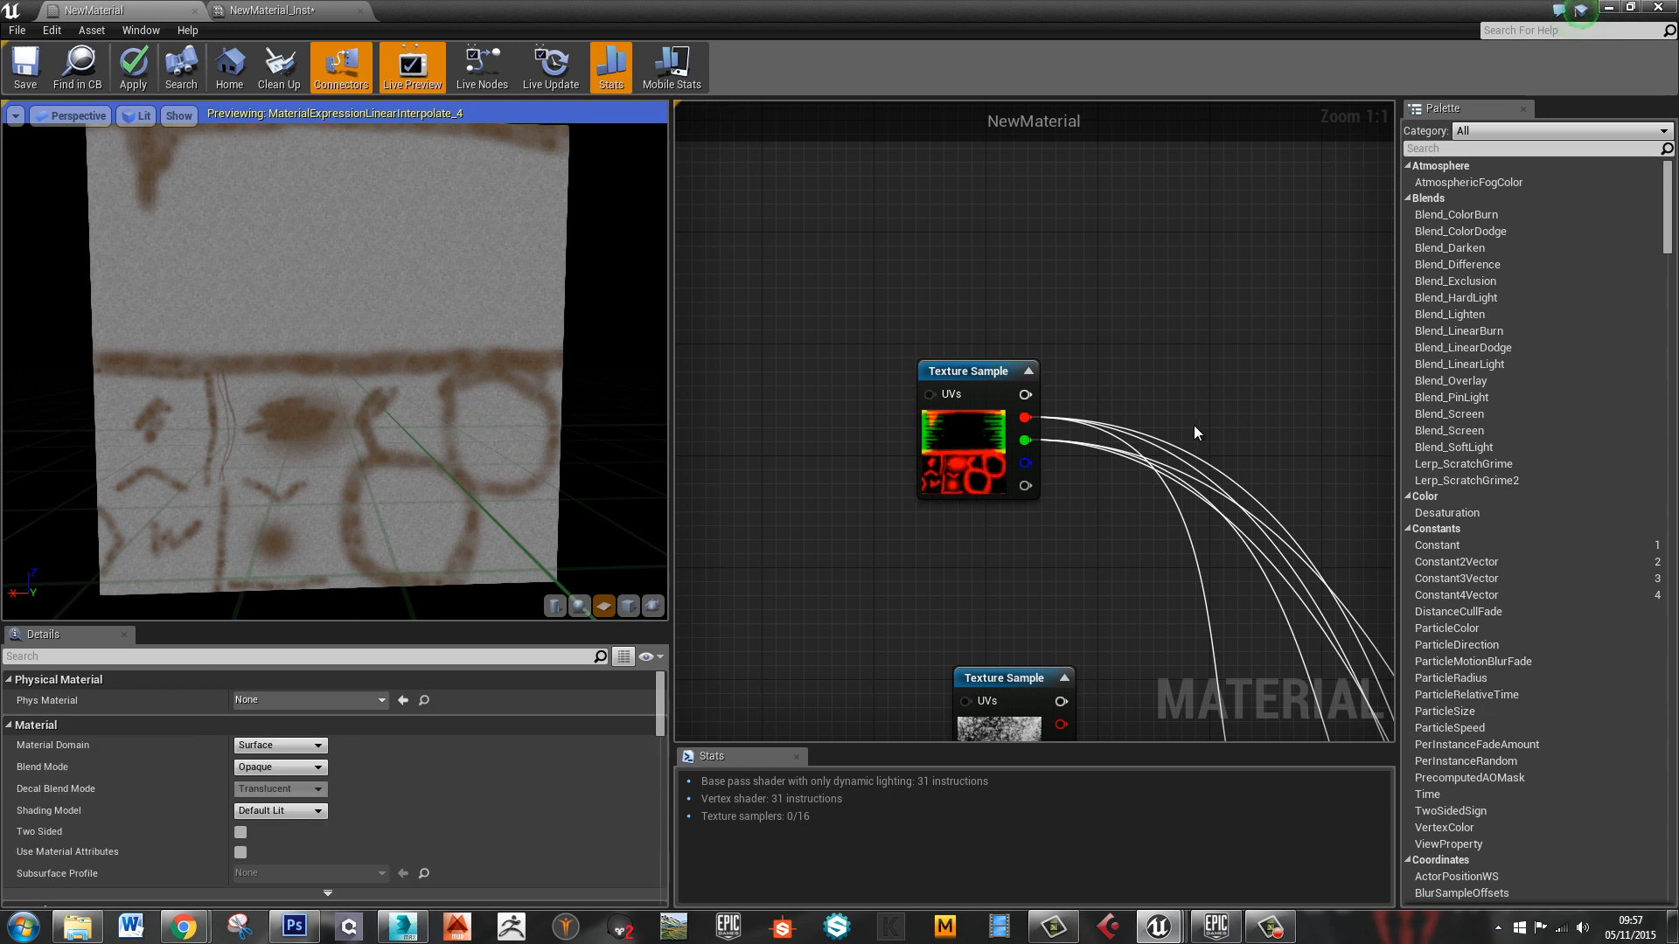
{"action": "right_click_drag", "start_coordinate": [1142, 421], "coordinate": [1085, 418]}
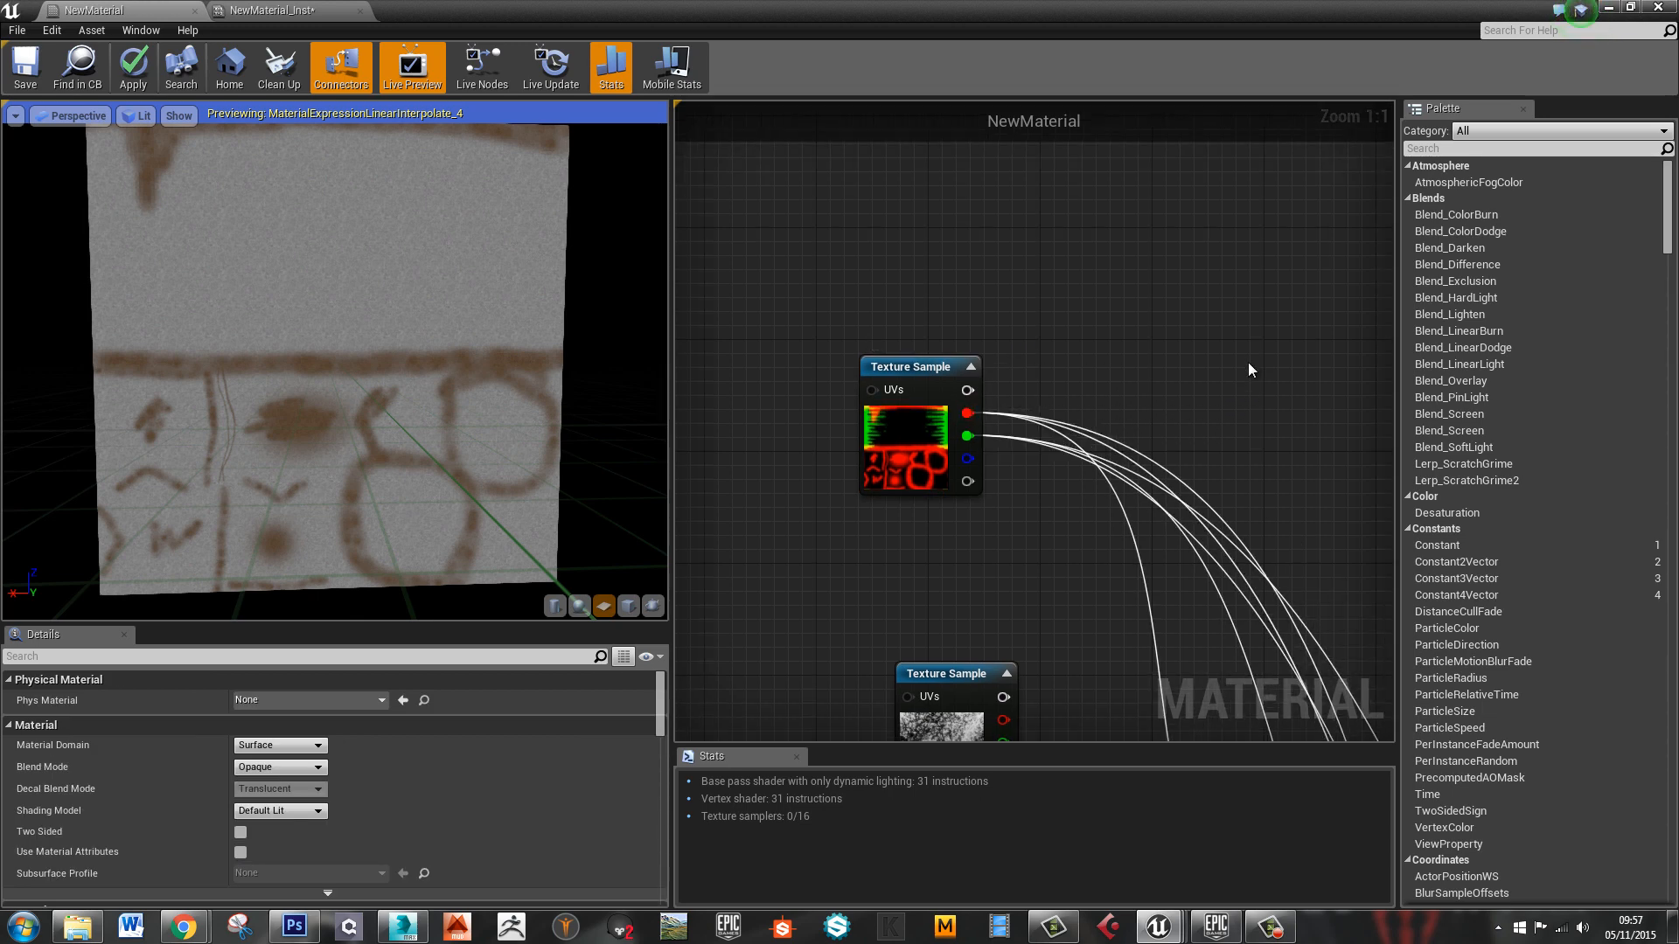
{"action": "left_click_drag", "start_coordinate": [981, 417], "coordinate": [1210, 334]}
{"action": "type", "text": "pow"}
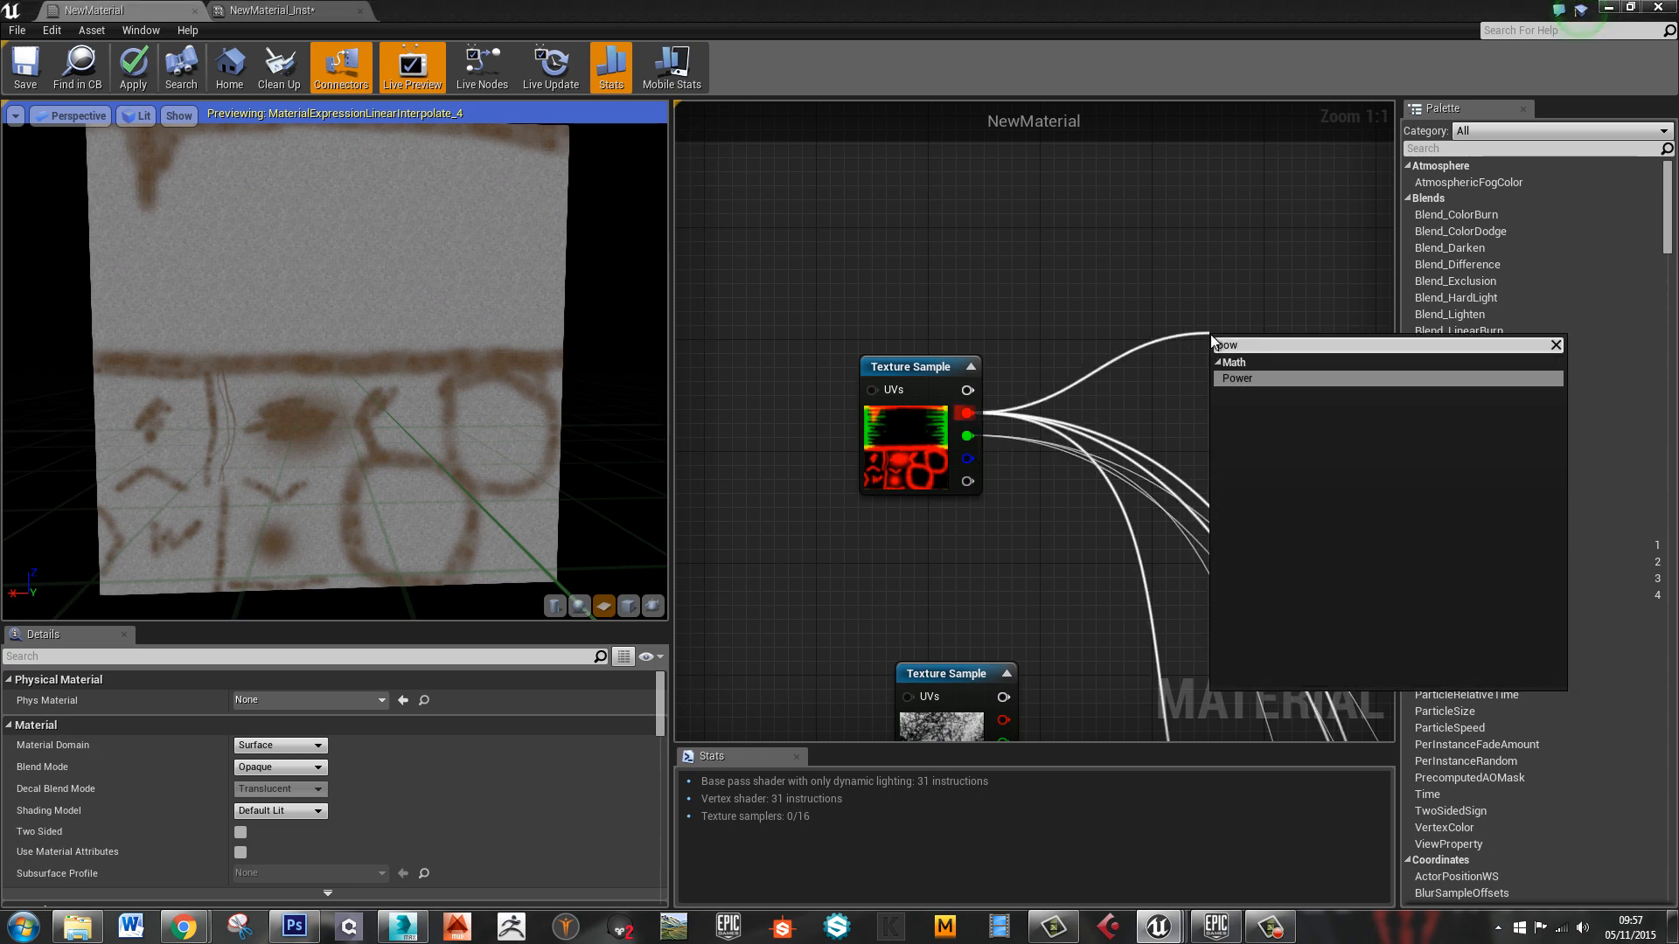
{"action": "key", "text": "Return"}
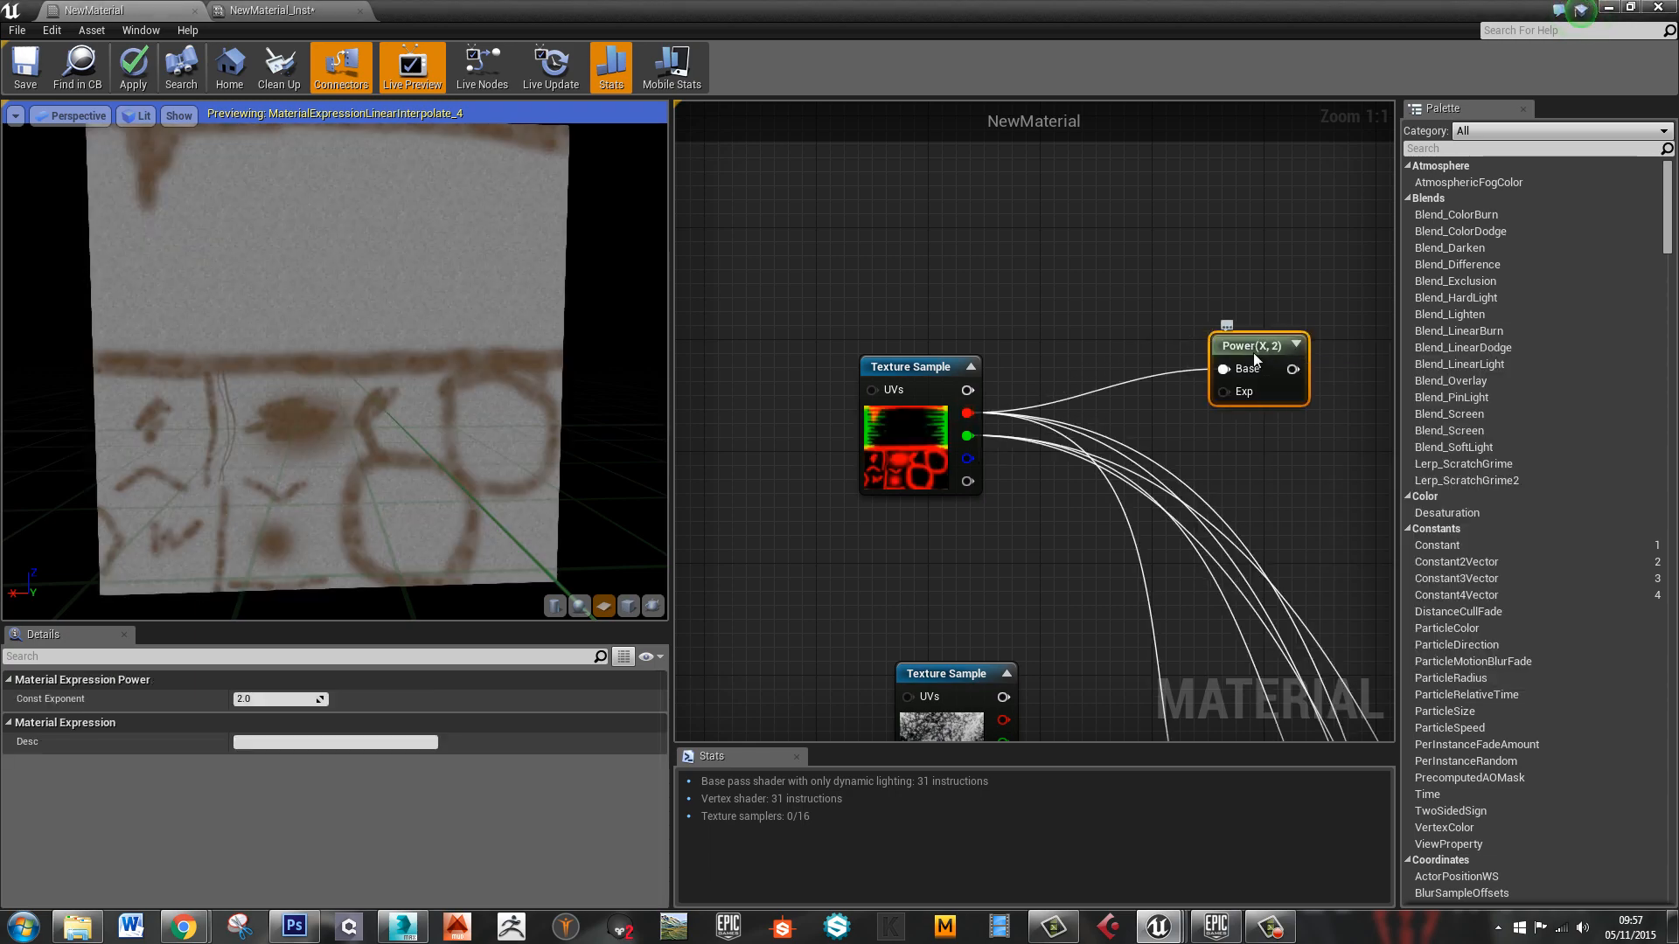
{"action": "right_click", "coordinate": [1252, 354]}
{"action": "left_click", "coordinate": [1310, 362]}
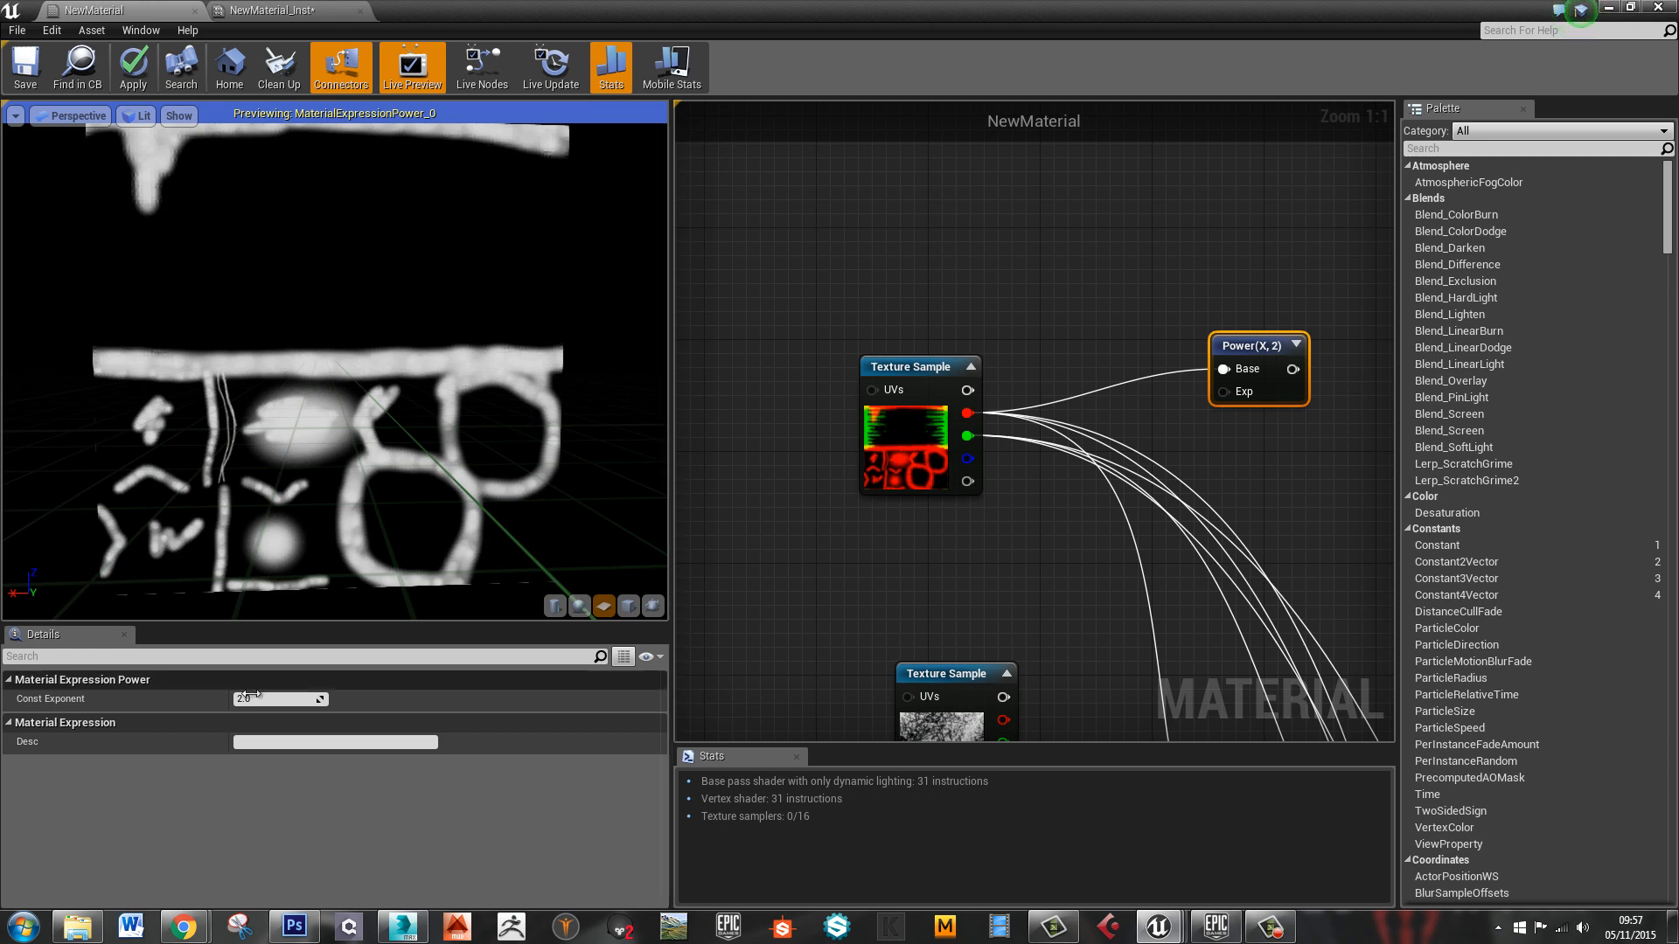
Try constant exponents of 4 and 10 on the Power node
{"action": "left_click", "coordinate": [283, 700]}
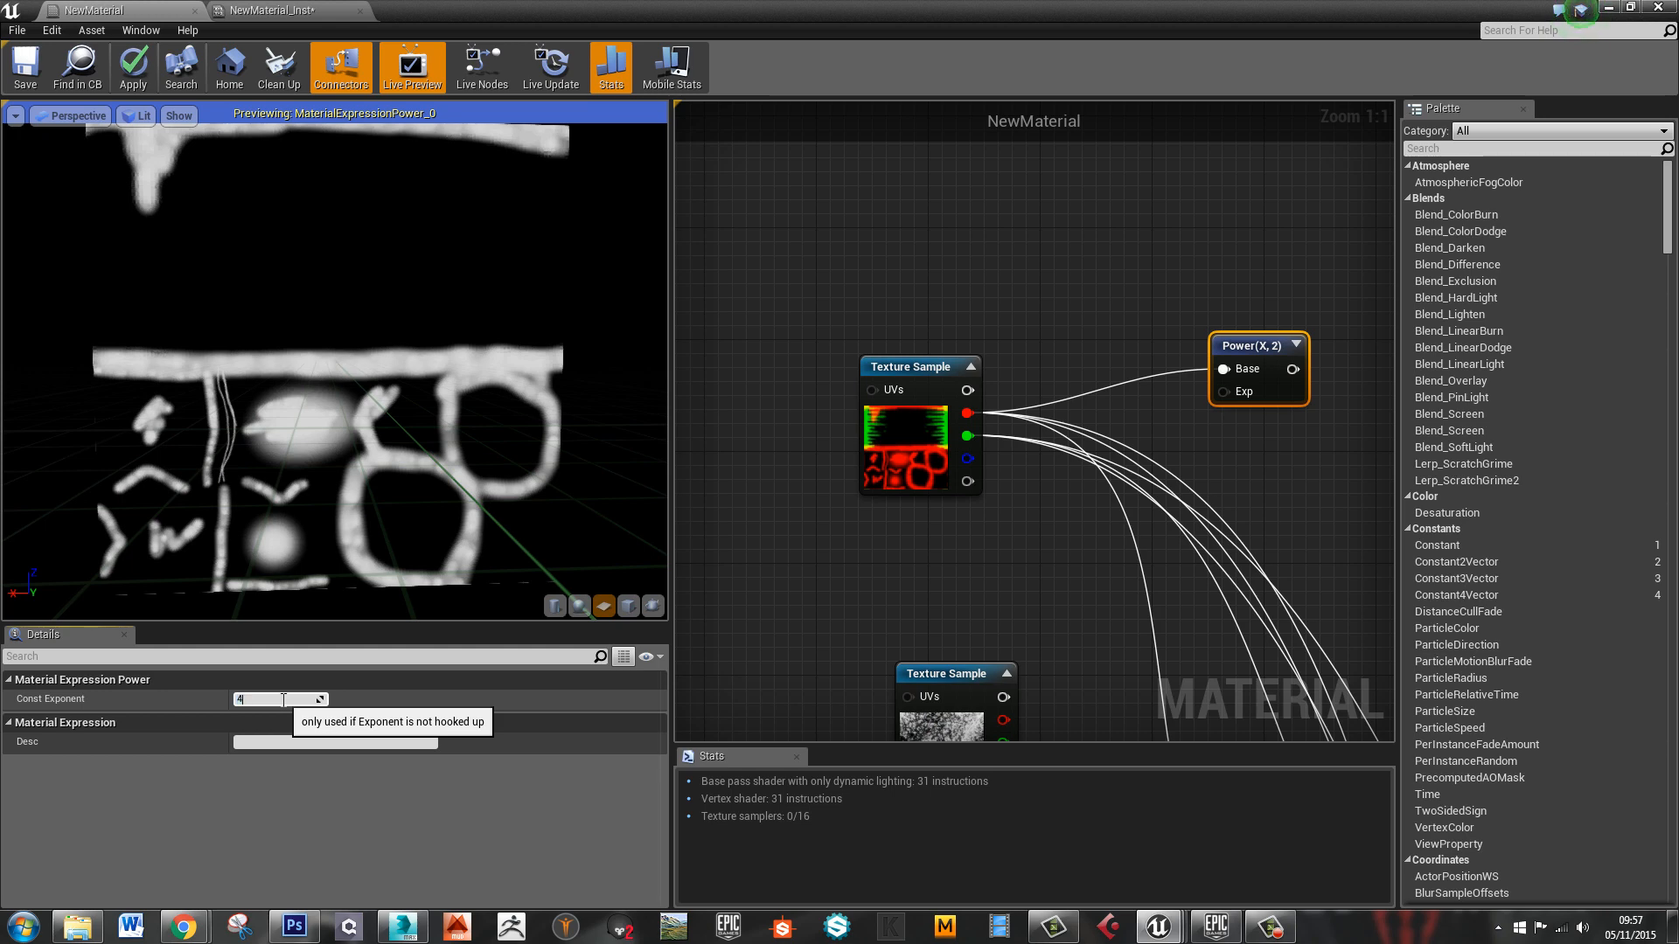
{"action": "key", "text": "Return"}
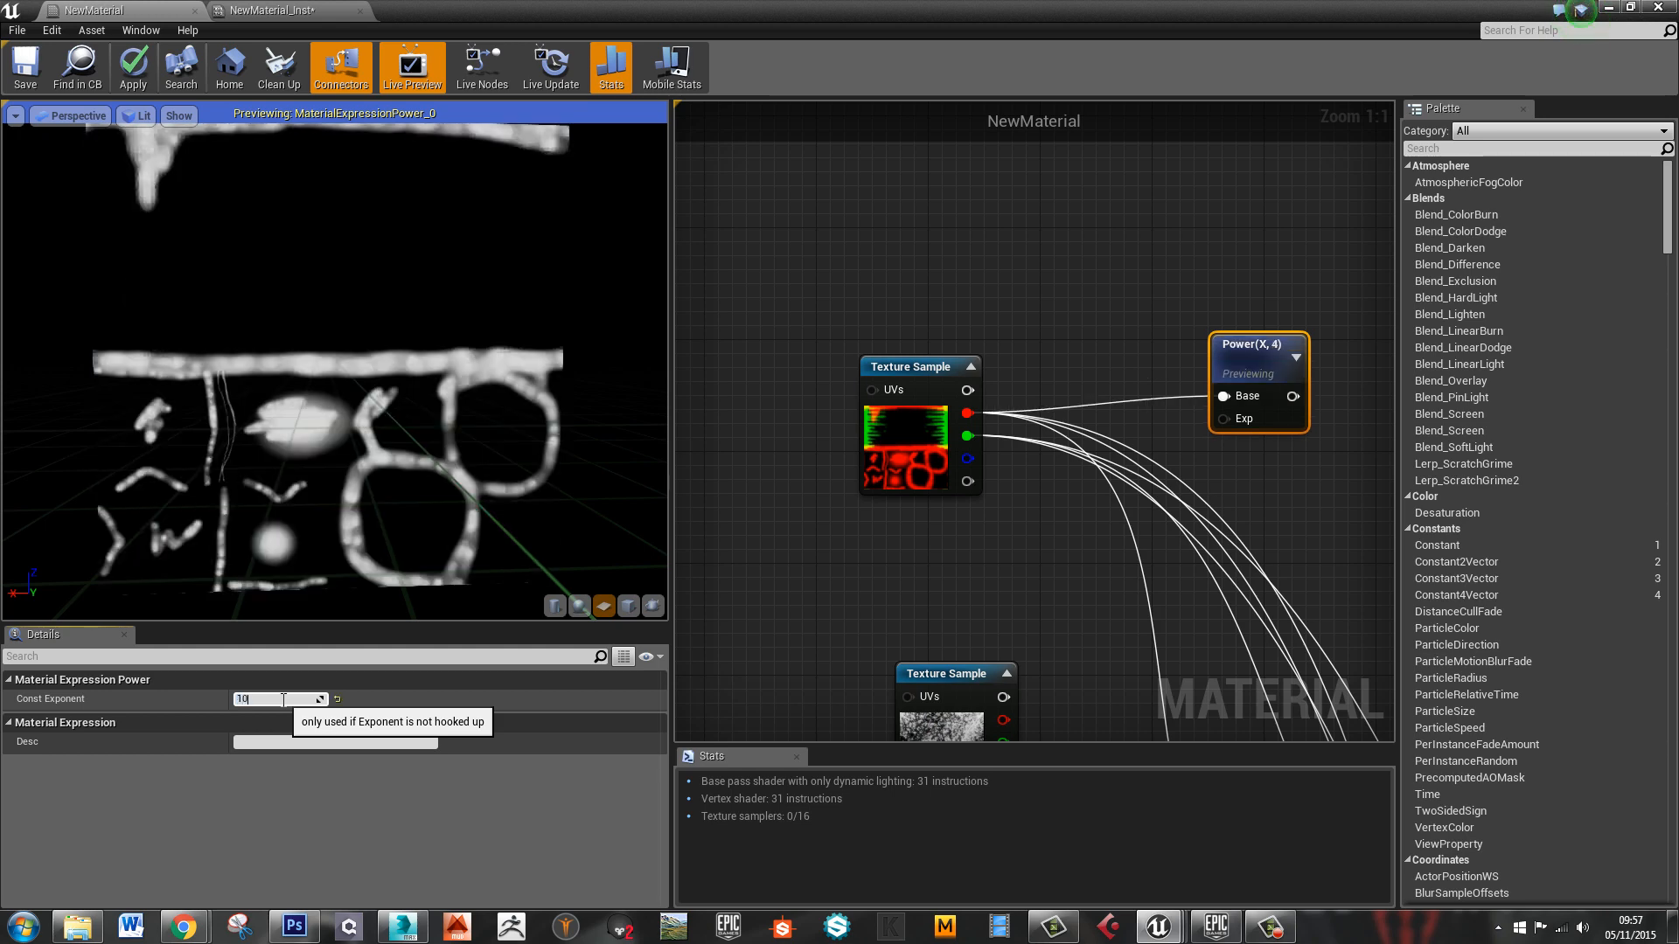
{"action": "key", "text": "Return"}
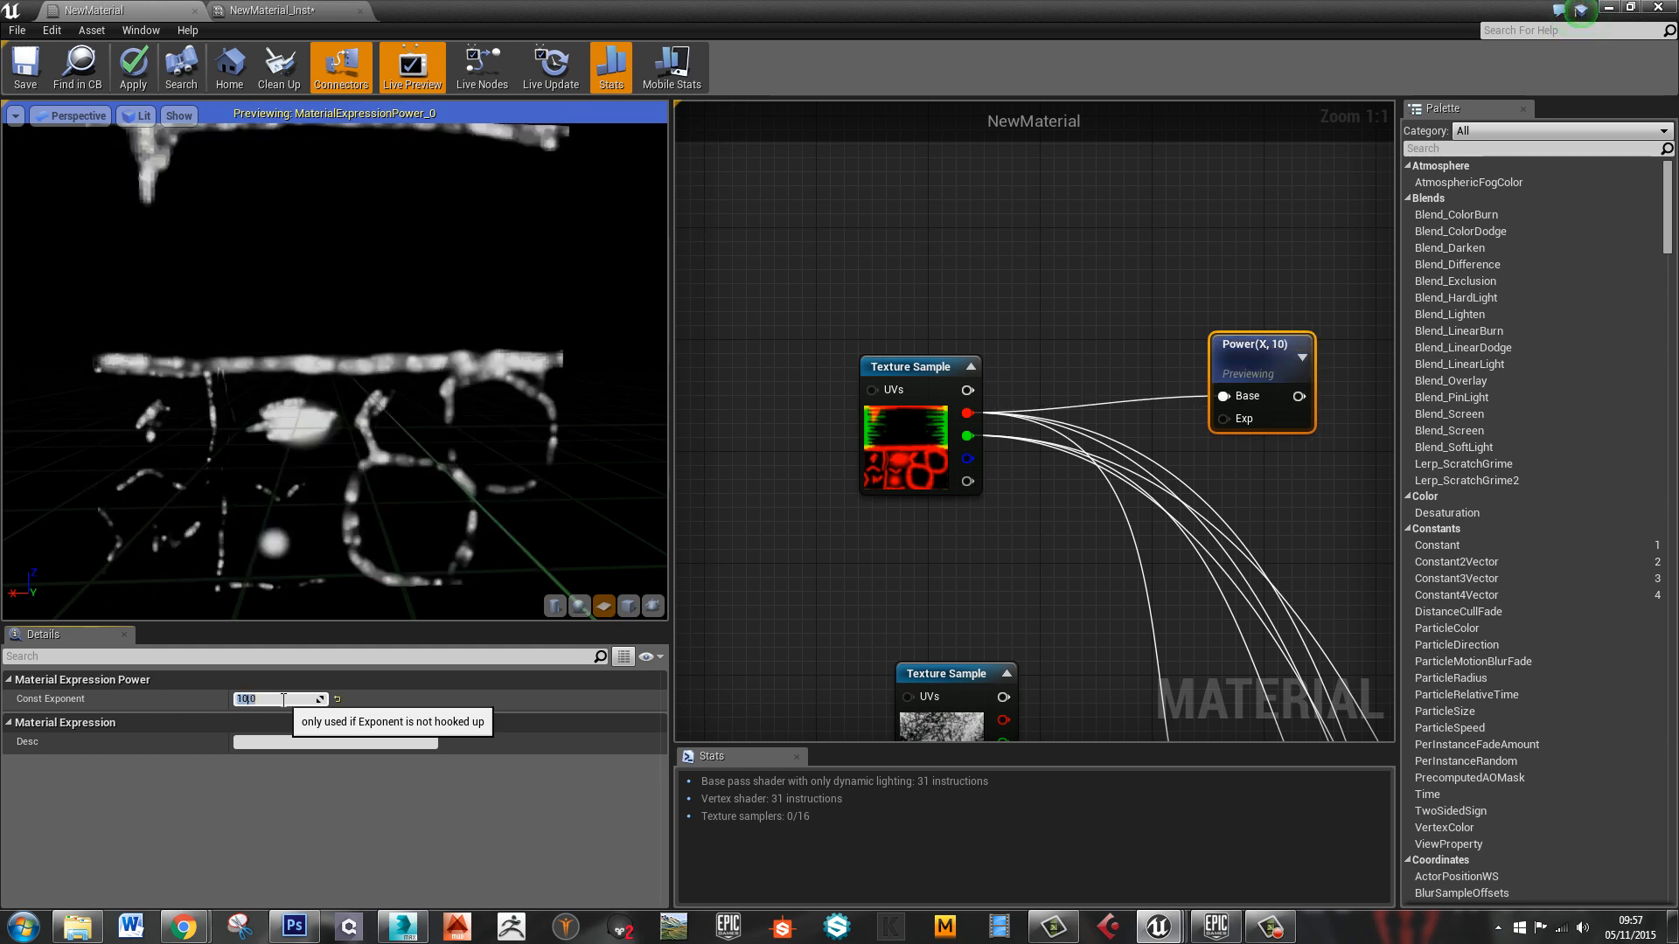
Set the Power node's constant exponent to 500 and inspect the resulting mask close up in the preview
{"action": "type", "text": "500"}
{"action": "key", "text": "Return"}
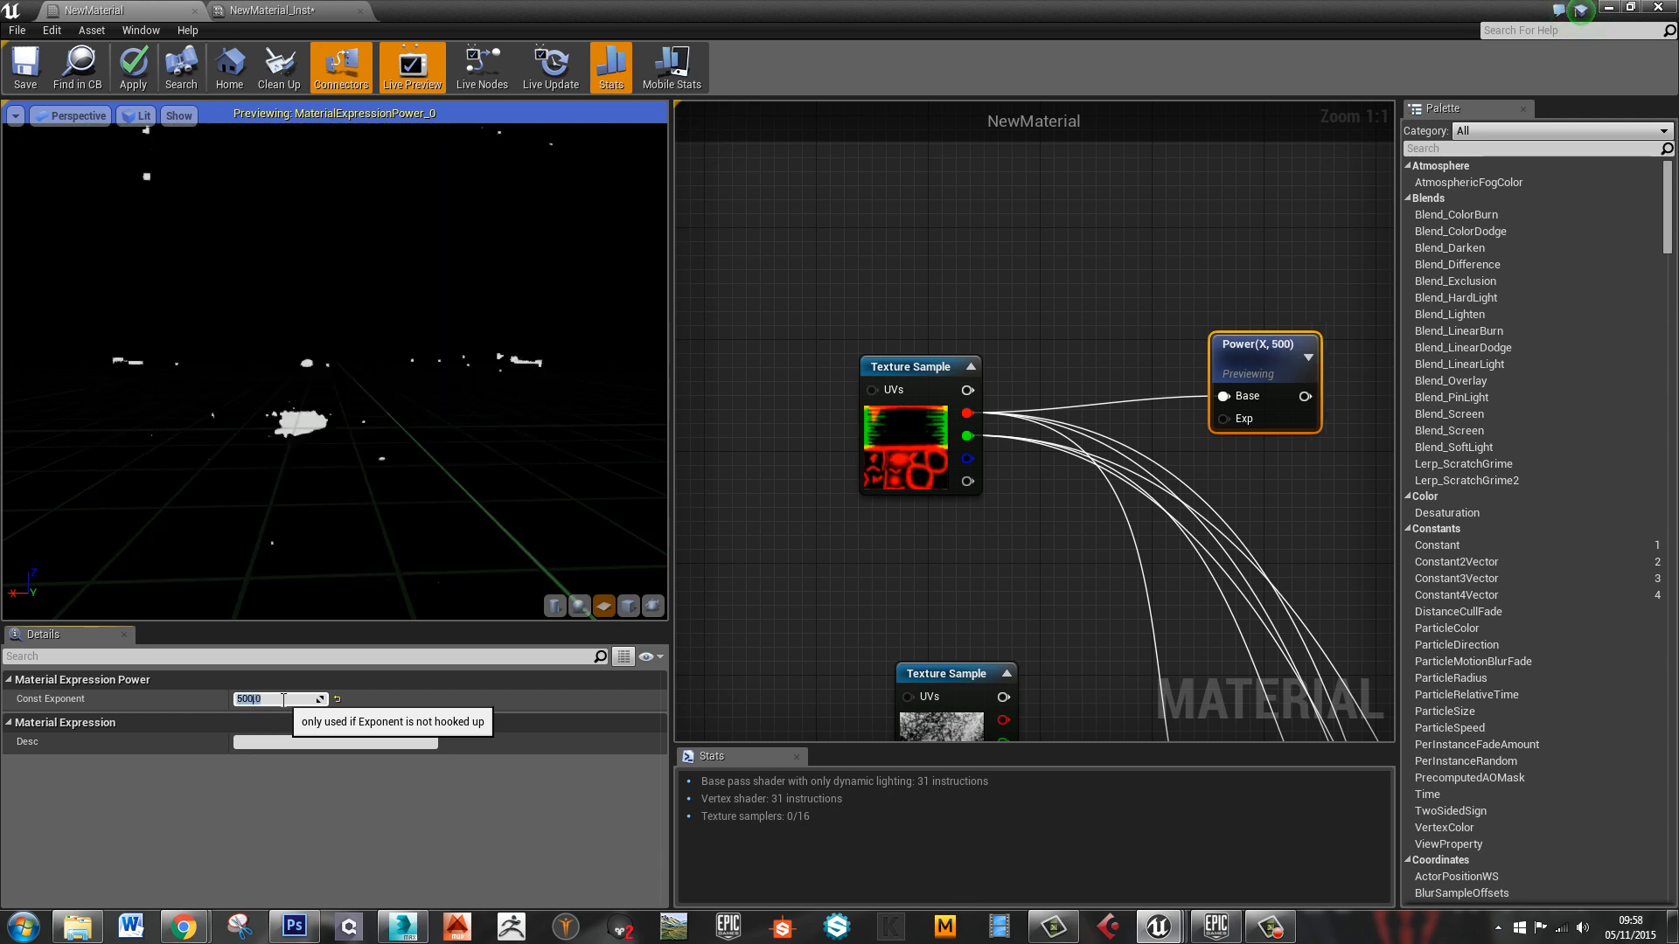
{"action": "scroll", "coordinate": [317, 375], "scroll_direction": "up", "scroll_amount": 8}
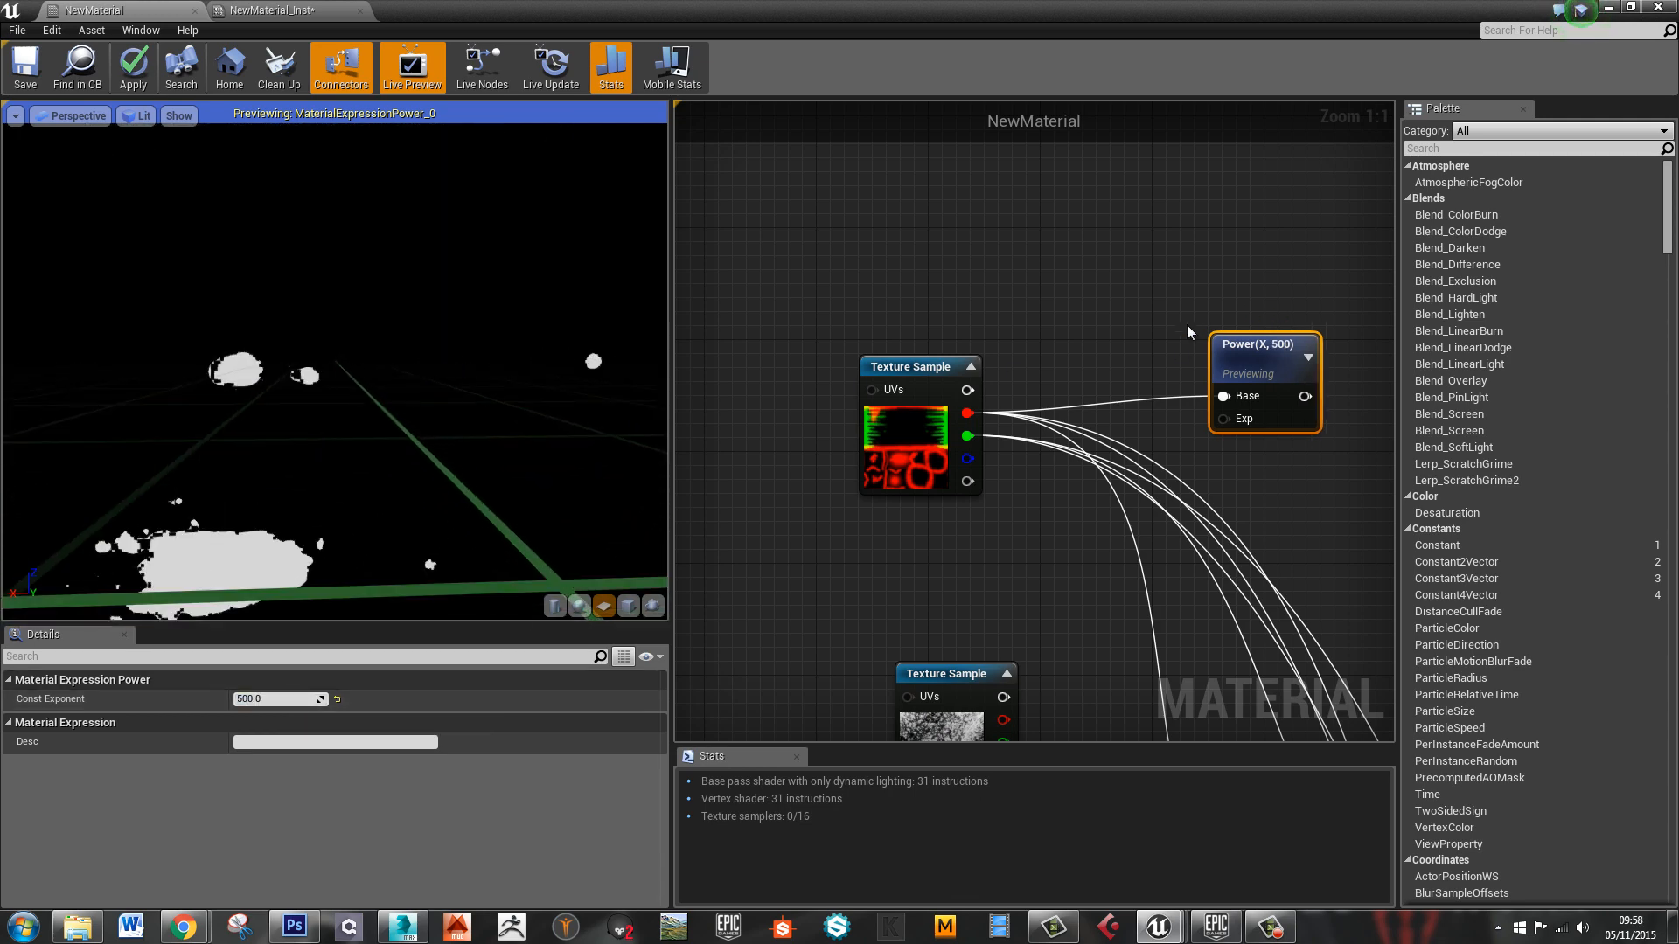
Move the Power node farther from the Machine_masks2 sample to leave space between them in the graph
{"action": "left_click_drag", "start_coordinate": [1264, 357], "coordinate": [1347, 364]}
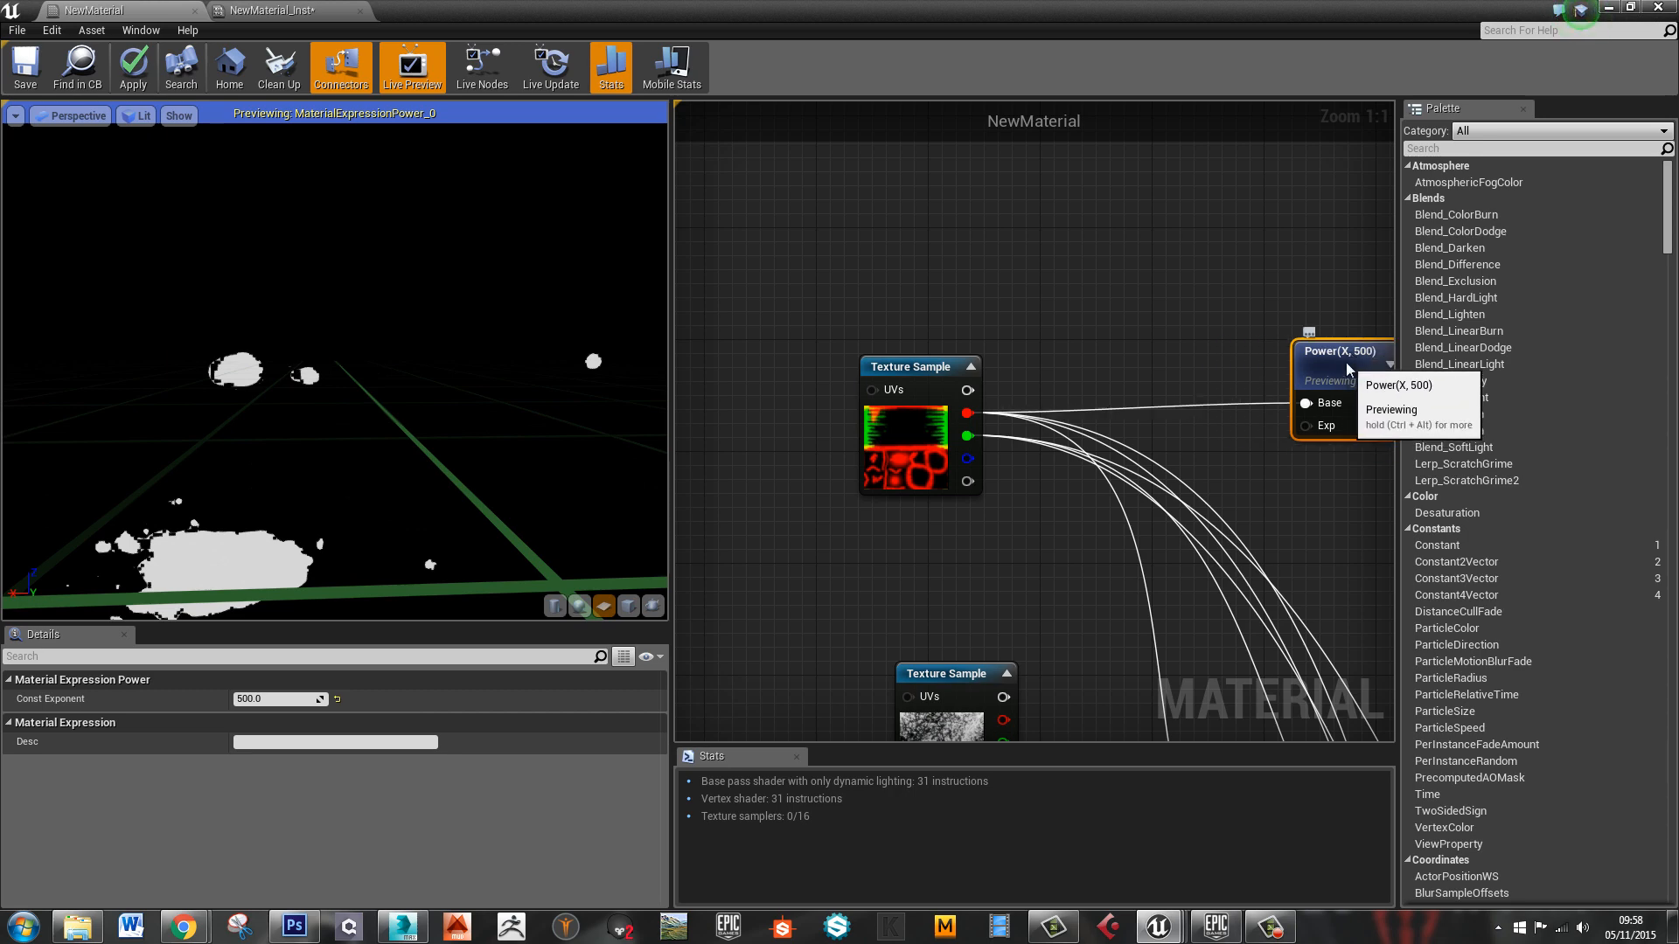
{"action": "right_click_drag", "start_coordinate": [1226, 282], "coordinate": [940, 237]}
{"action": "left_click_drag", "start_coordinate": [1027, 316], "coordinate": [1126, 331]}
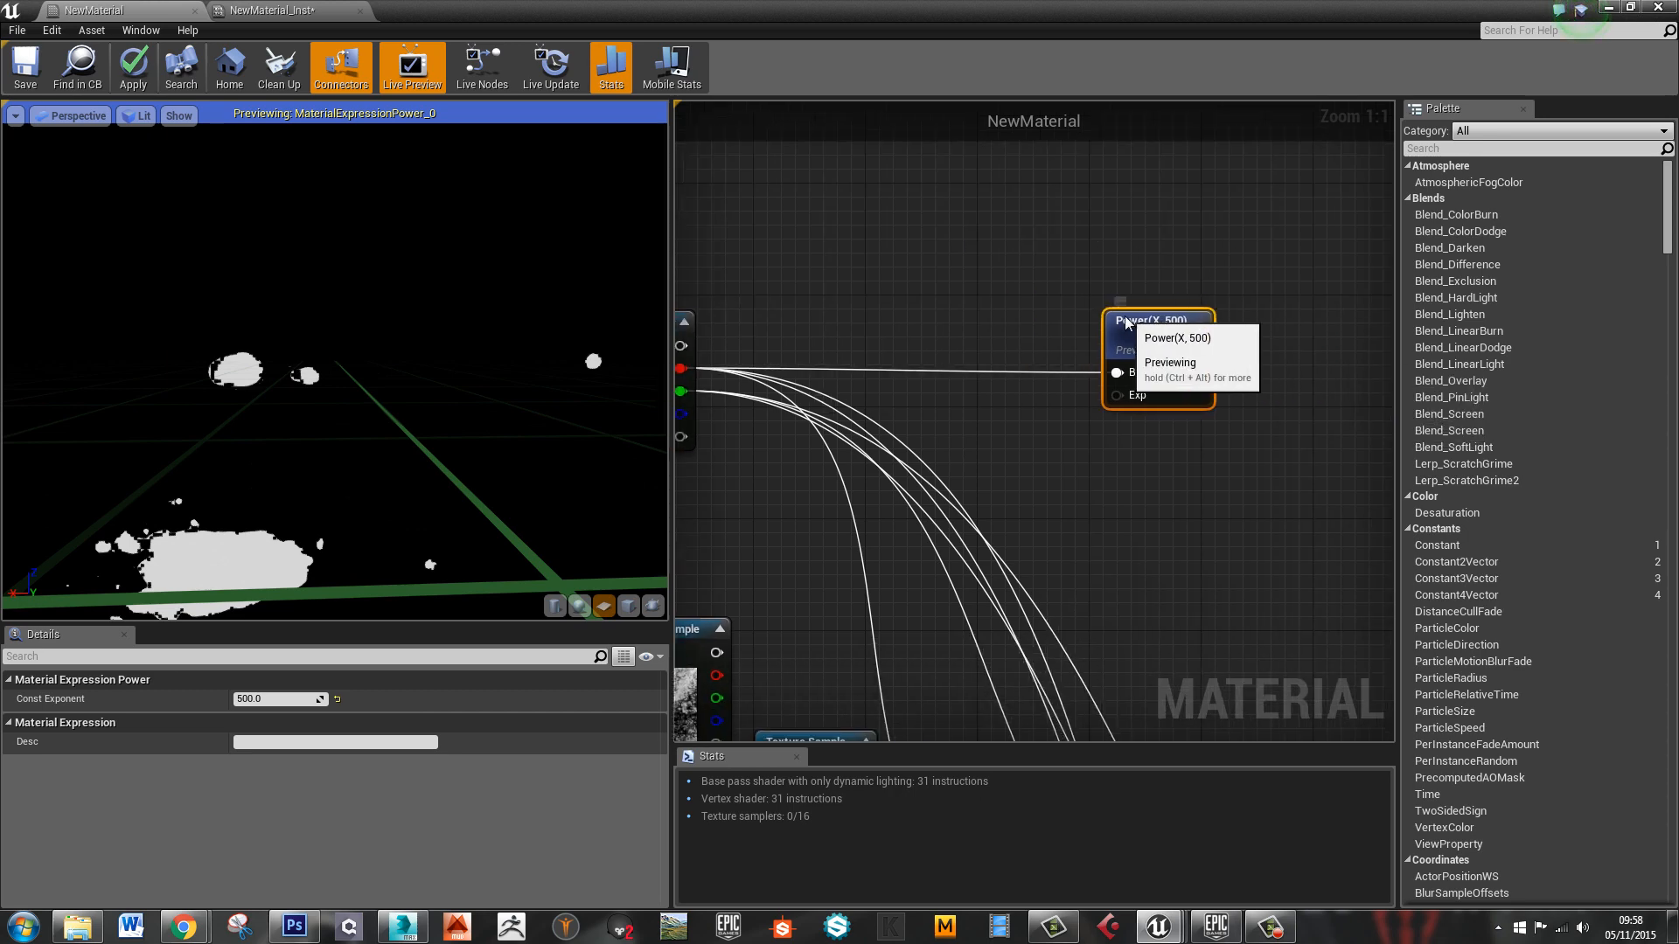
Create a scalar parameter named RustMainFalloff and feed it into the Power node's exponent input
{"action": "left_click", "coordinate": [1012, 418]}
{"action": "left_click", "coordinate": [1009, 426]}
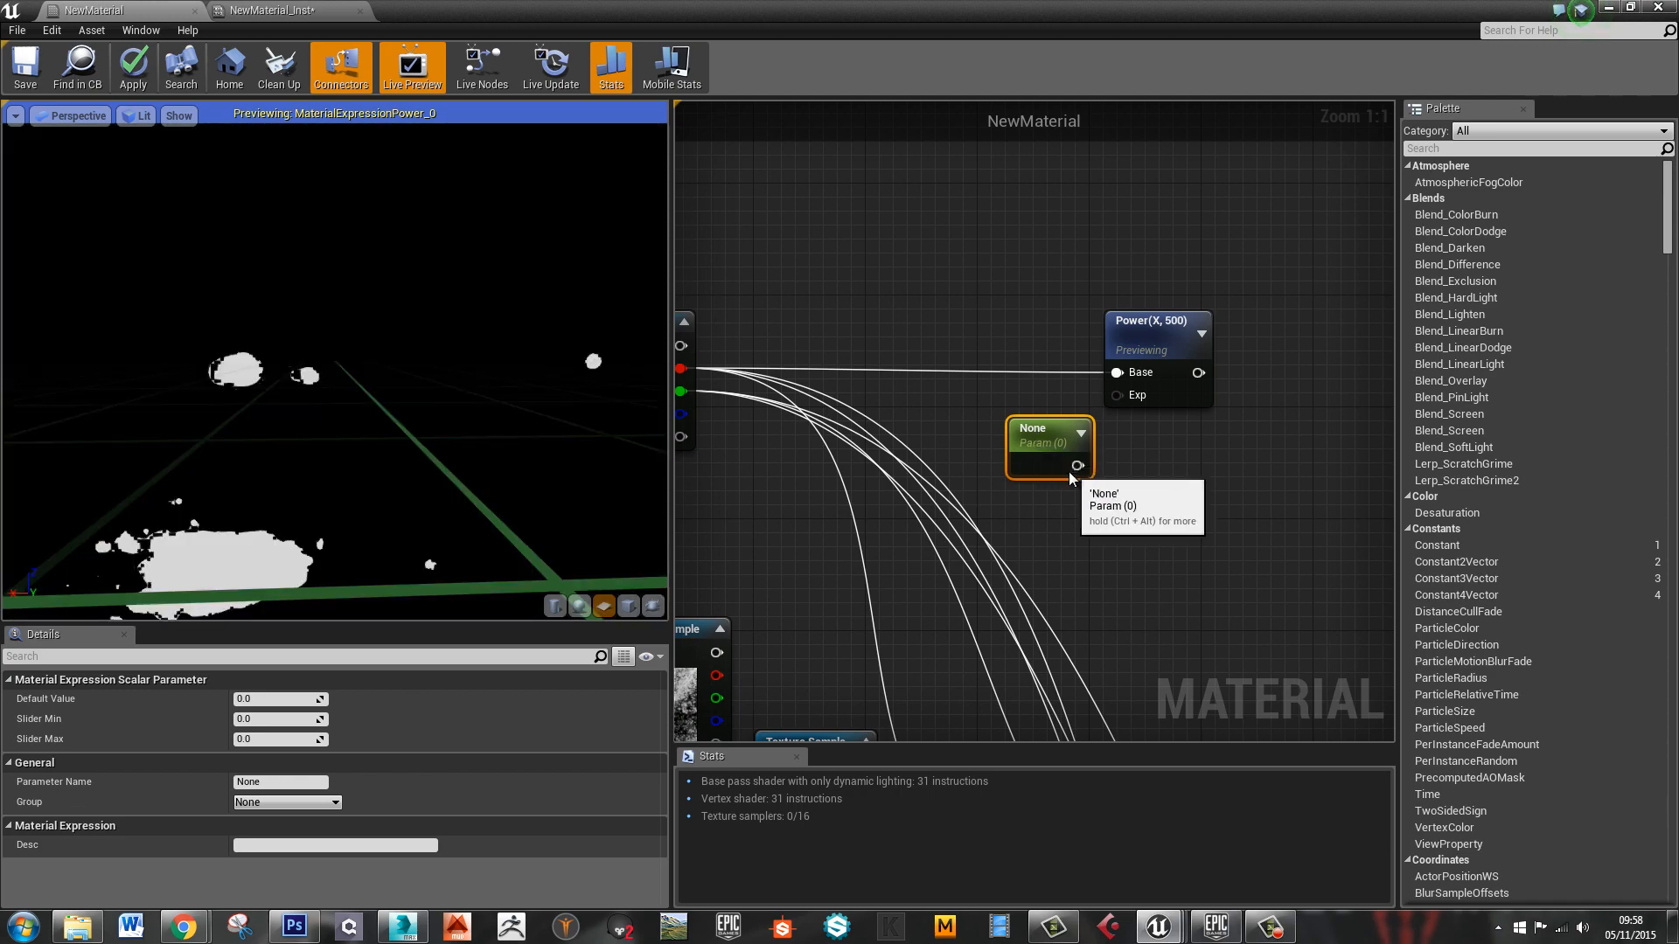
{"action": "left_click_drag", "start_coordinate": [1078, 465], "coordinate": [1117, 395]}
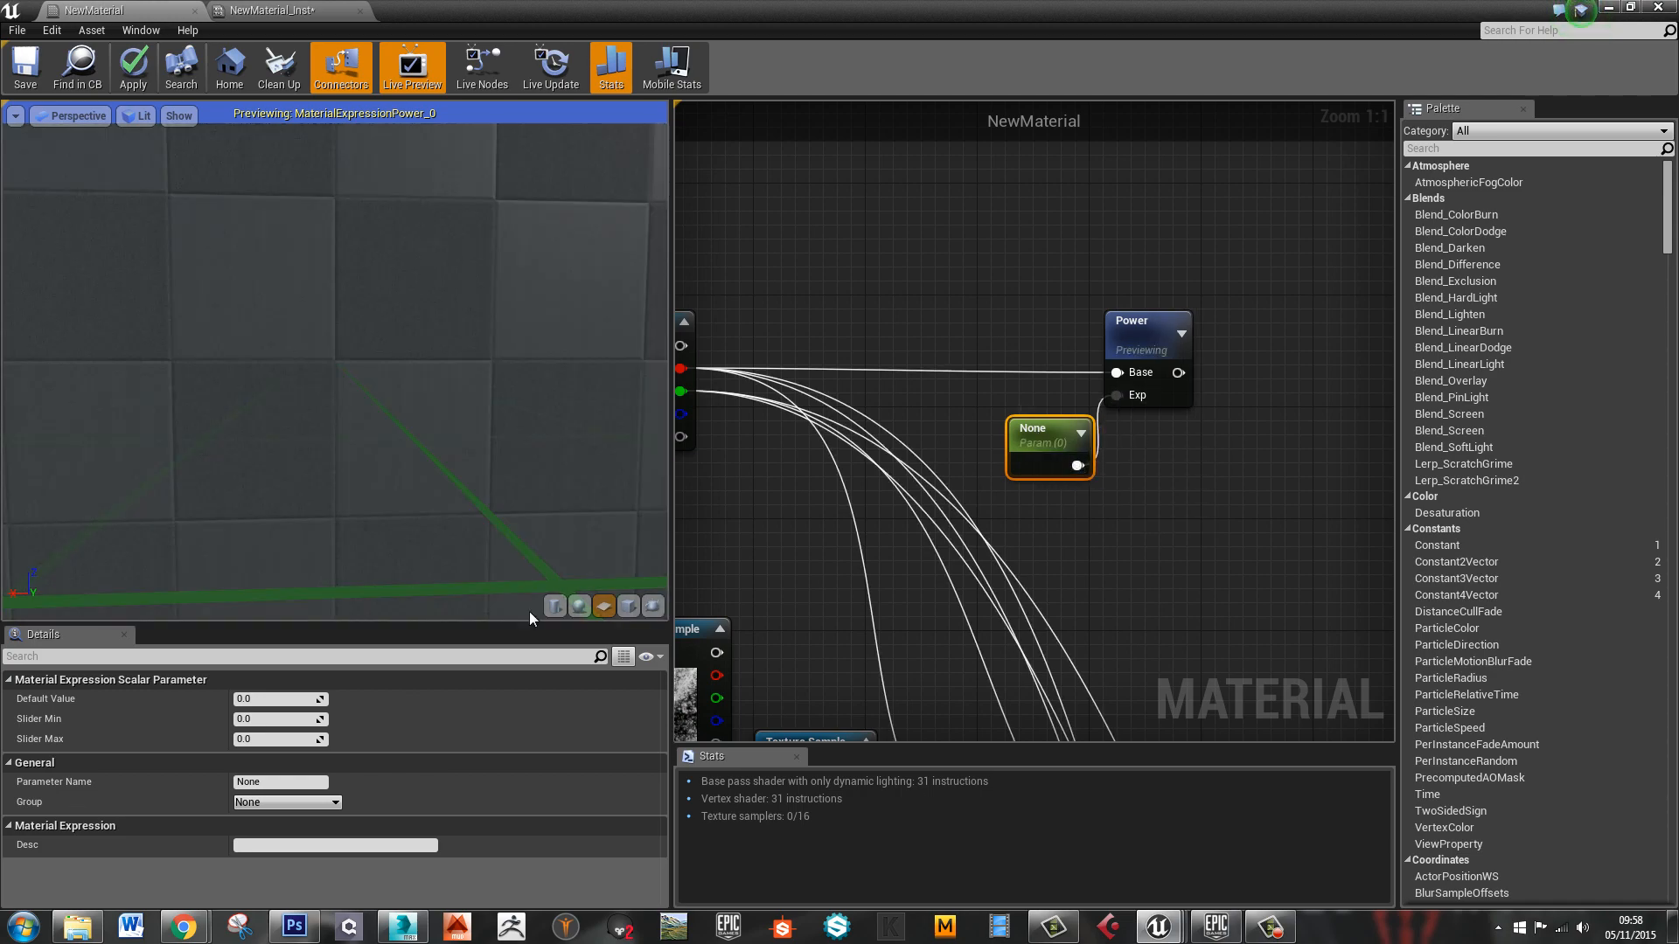
{"action": "left_click_drag", "start_coordinate": [1057, 445], "coordinate": [1041, 435]}
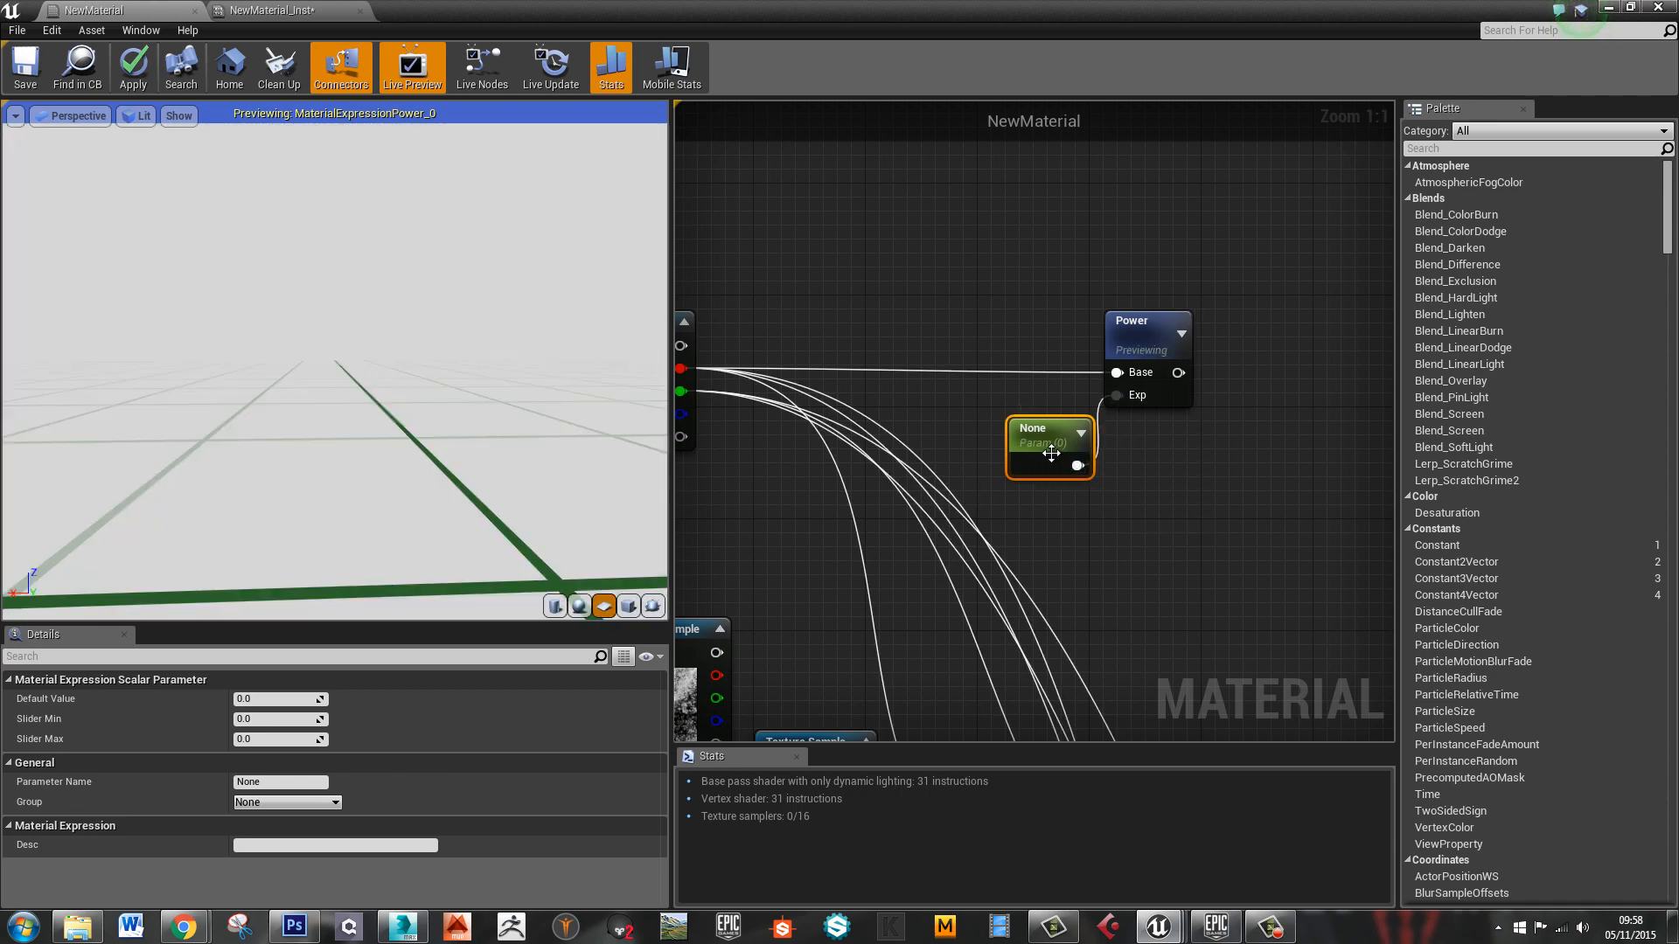
{"action": "left_click", "coordinate": [286, 781]}
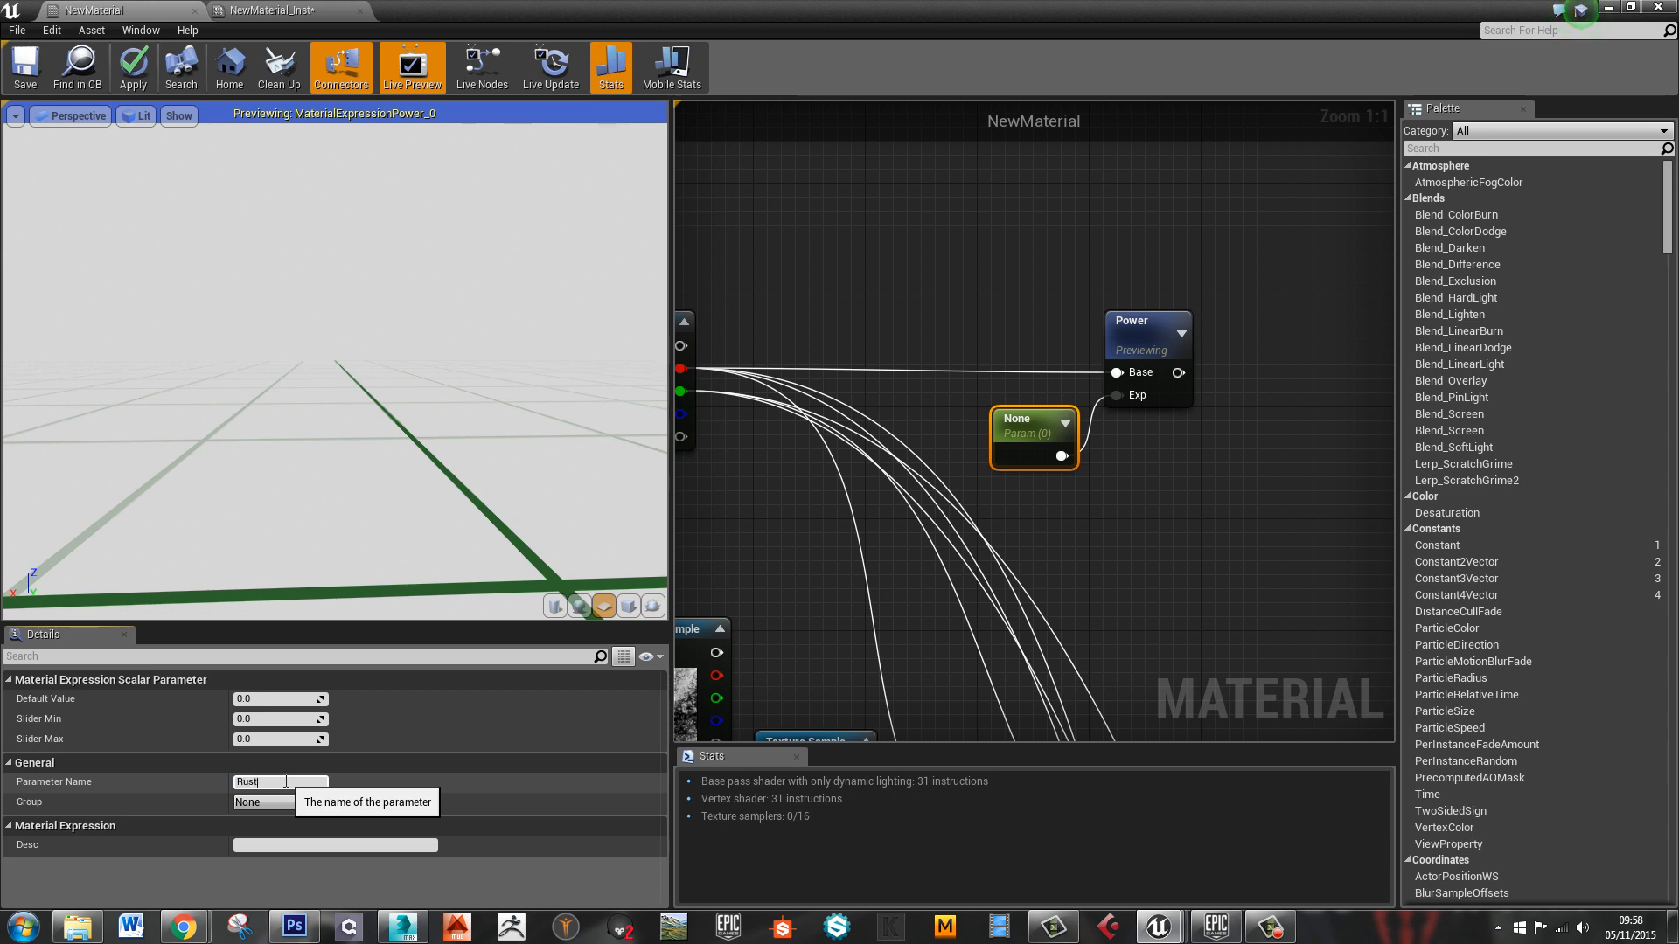
{"action": "type", "text": "RustMainFalloff"}
{"action": "key", "text": "Return"}
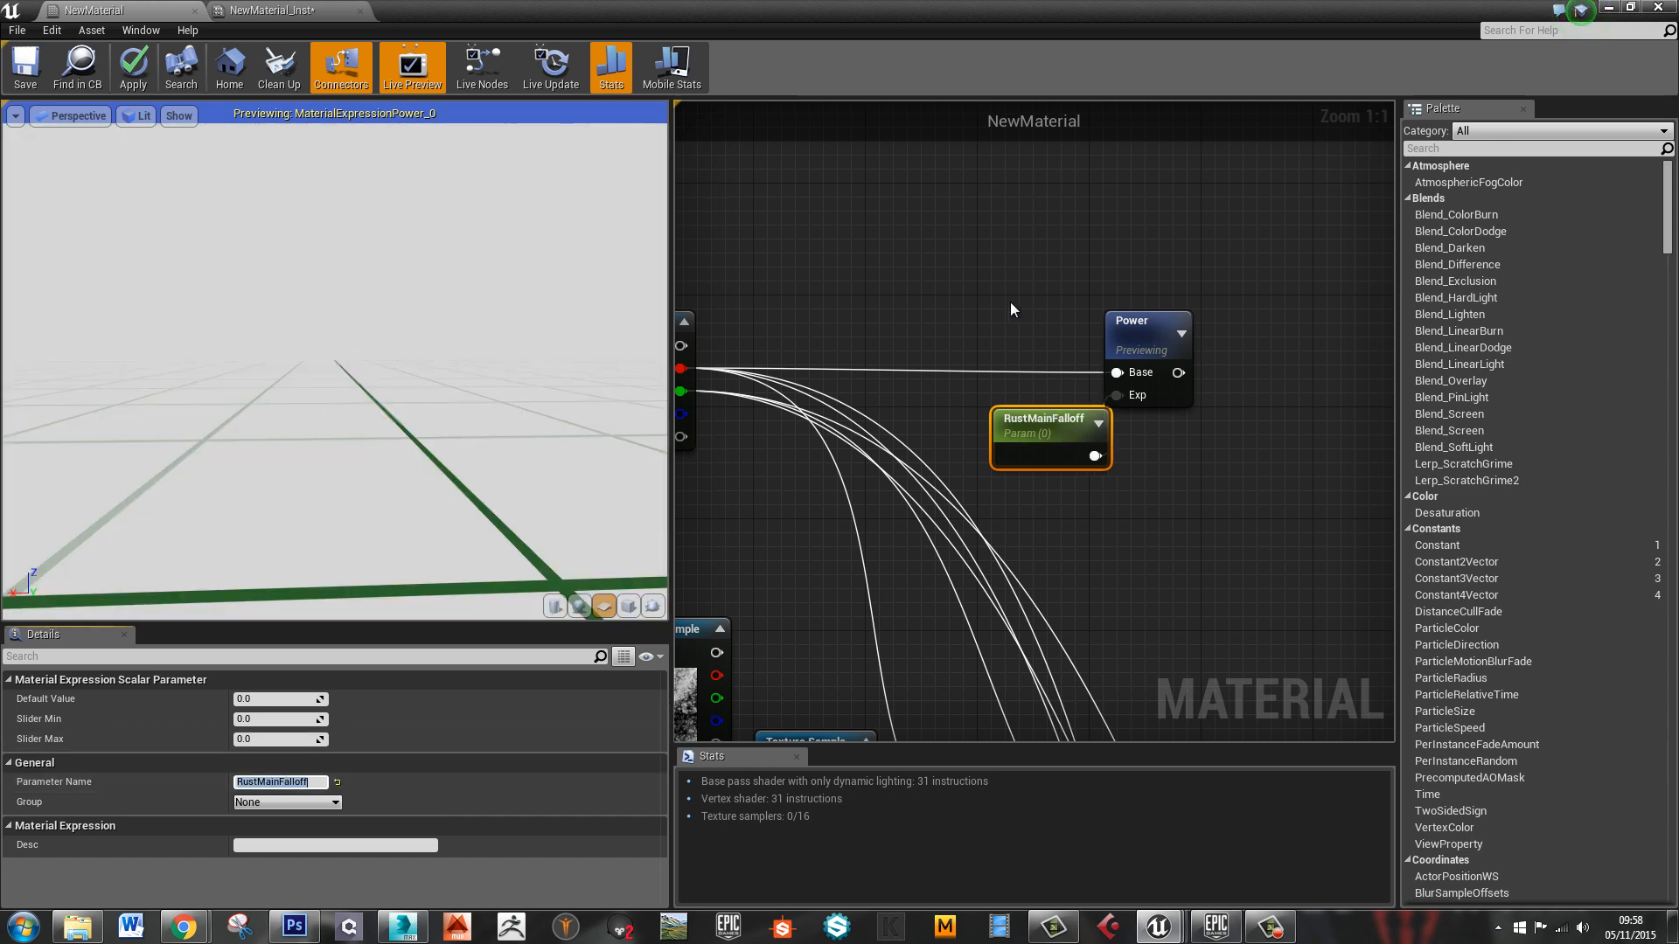
Shift the Power and RustMainFalloff nodes farther from the mask sample and set RustMainFalloff's default value to 500
{"action": "left_click", "coordinate": [1146, 343], "text": "ctrl"}
{"action": "left_click_drag", "start_coordinate": [1146, 343], "coordinate": [1201, 345]}
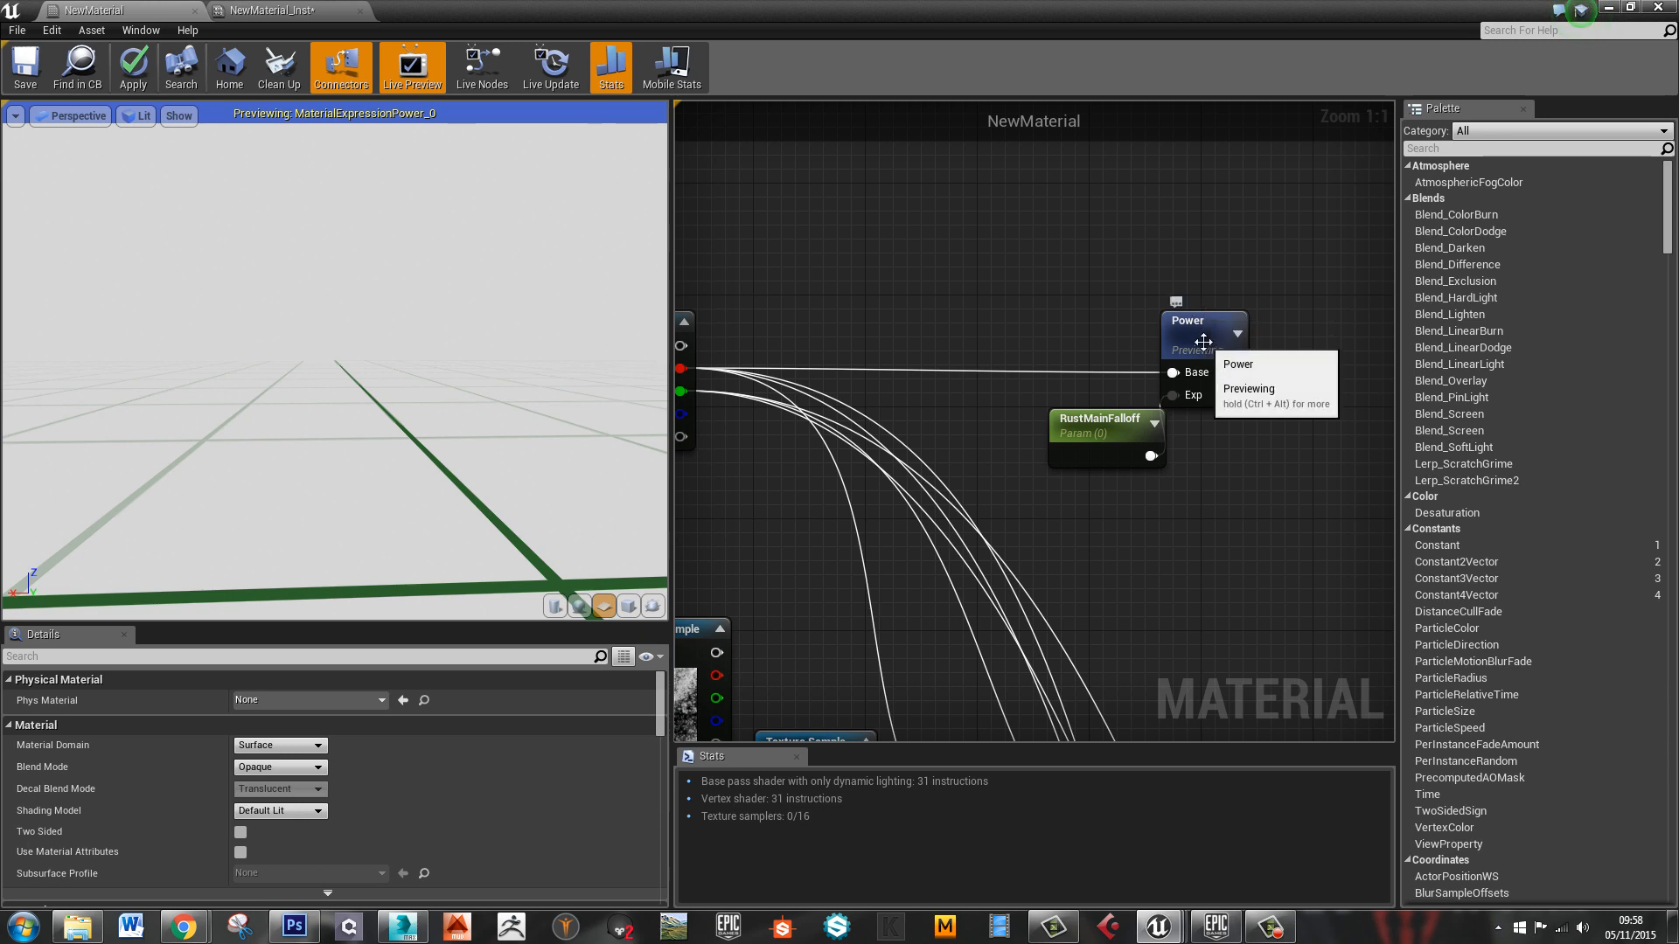
{"action": "right_click", "coordinate": [1203, 341]}
{"action": "left_click", "coordinate": [1060, 434]}
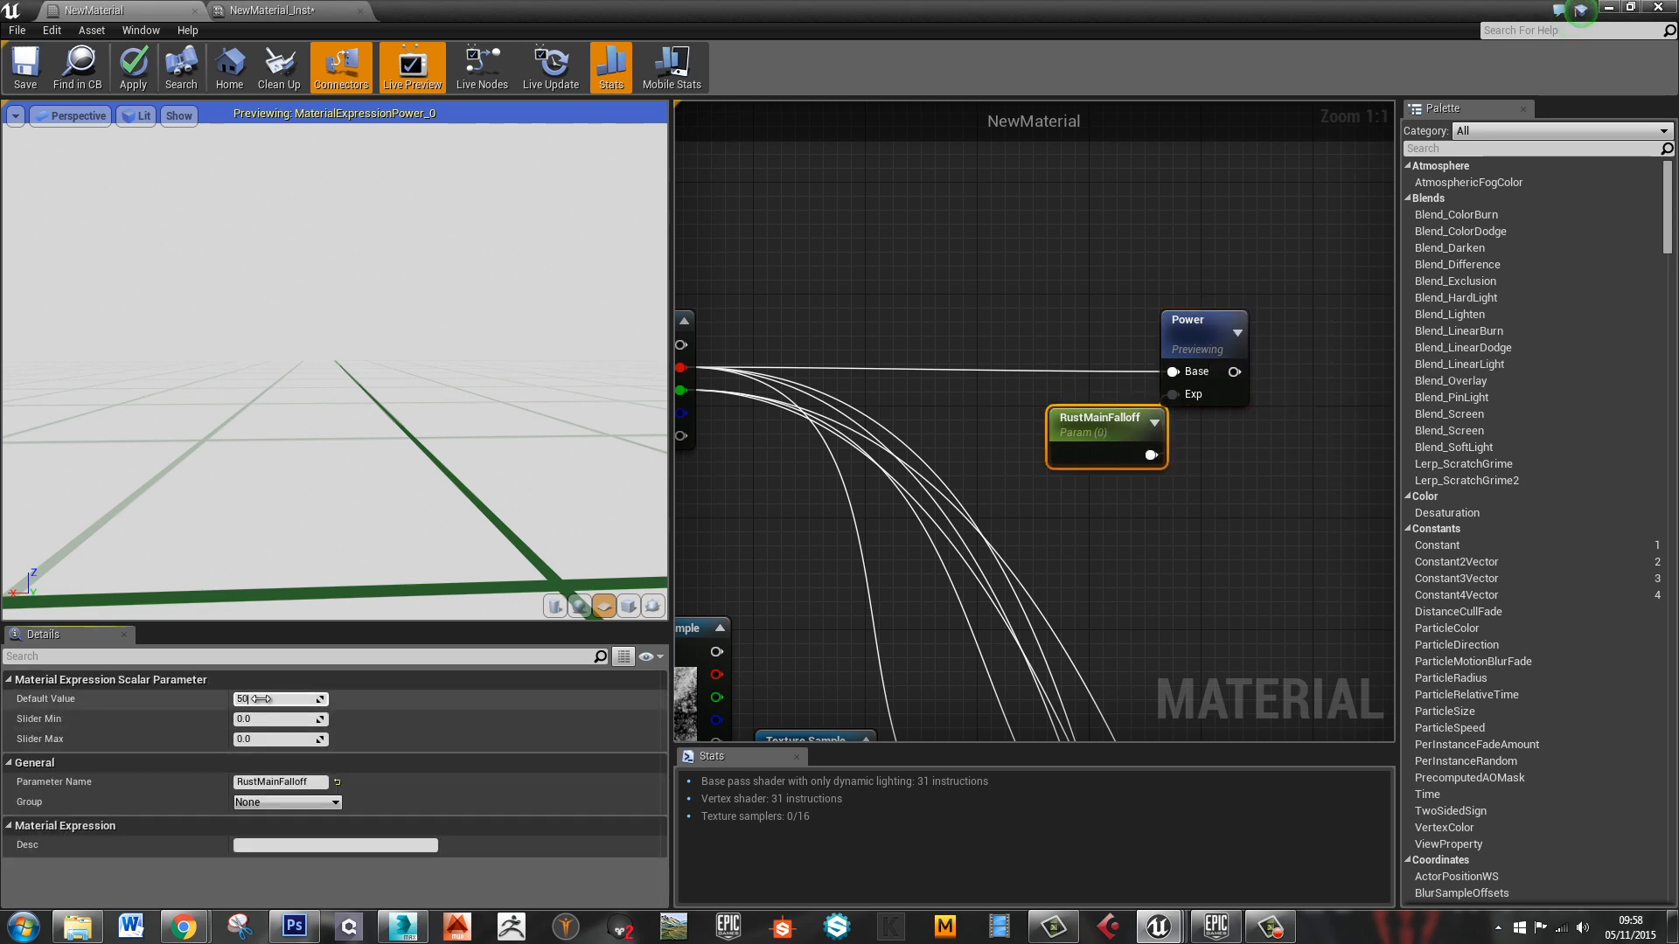
{"action": "type", "text": "0"}
{"action": "key", "text": "Return"}
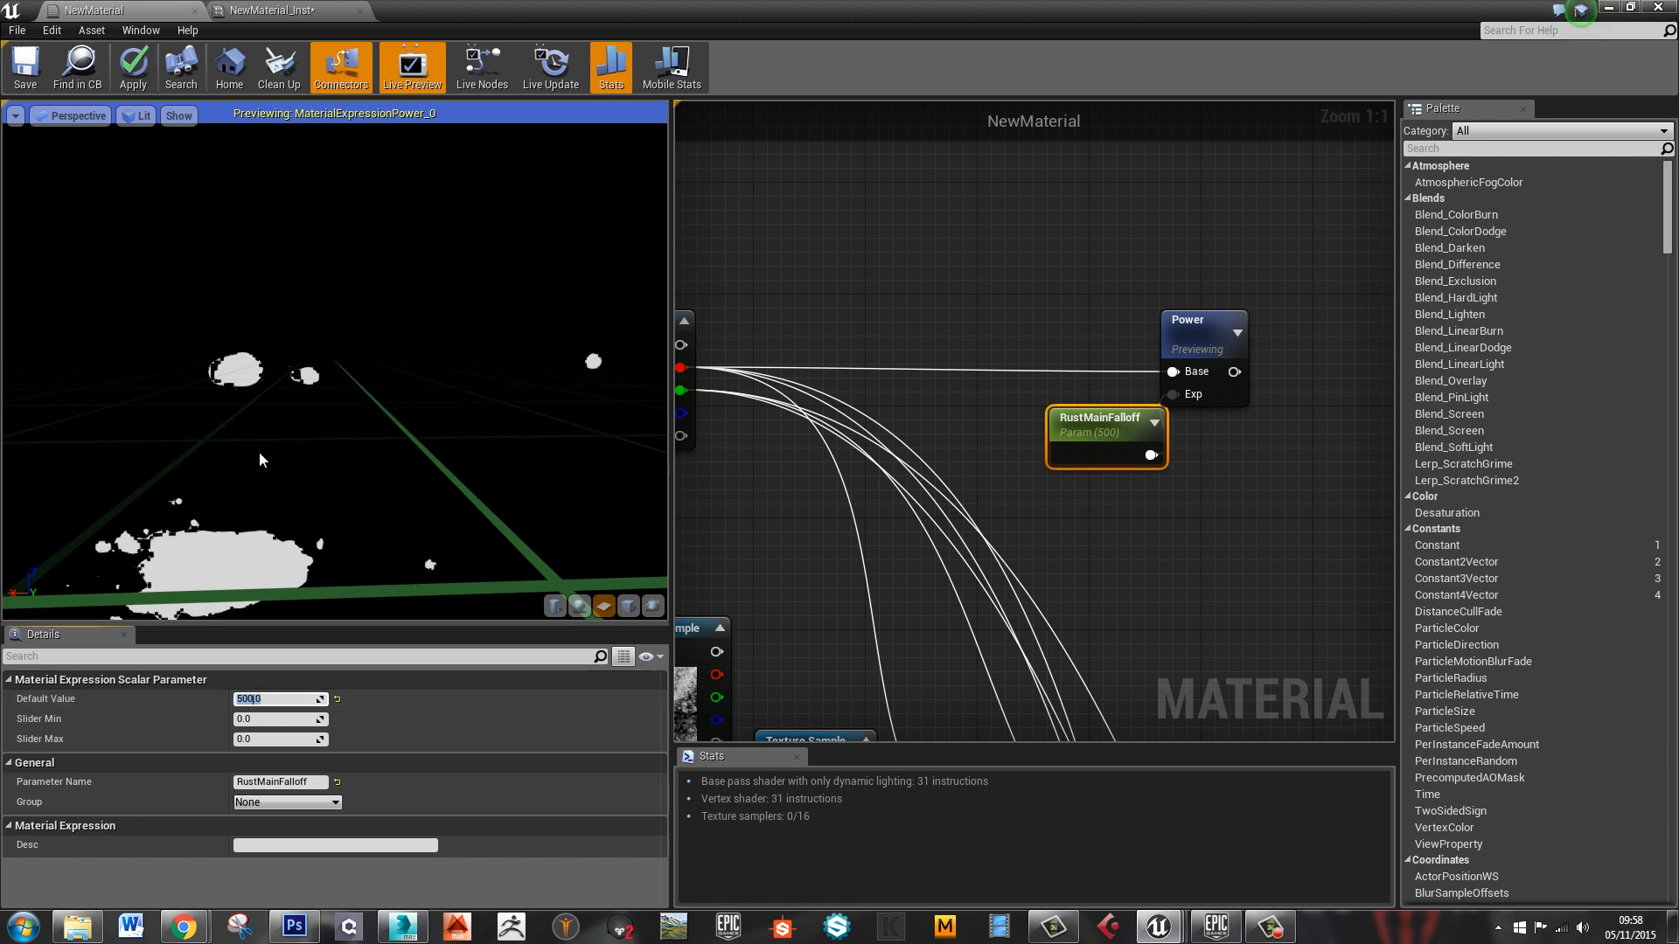
{"action": "mouse_move", "coordinate": [358, 475]}
{"action": "left_mouse_down"}
{"action": "mouse_move", "coordinate": [344, 387]}
{"action": "mouse_move", "coordinate": [354, 465]}
{"action": "left_mouse_up"}
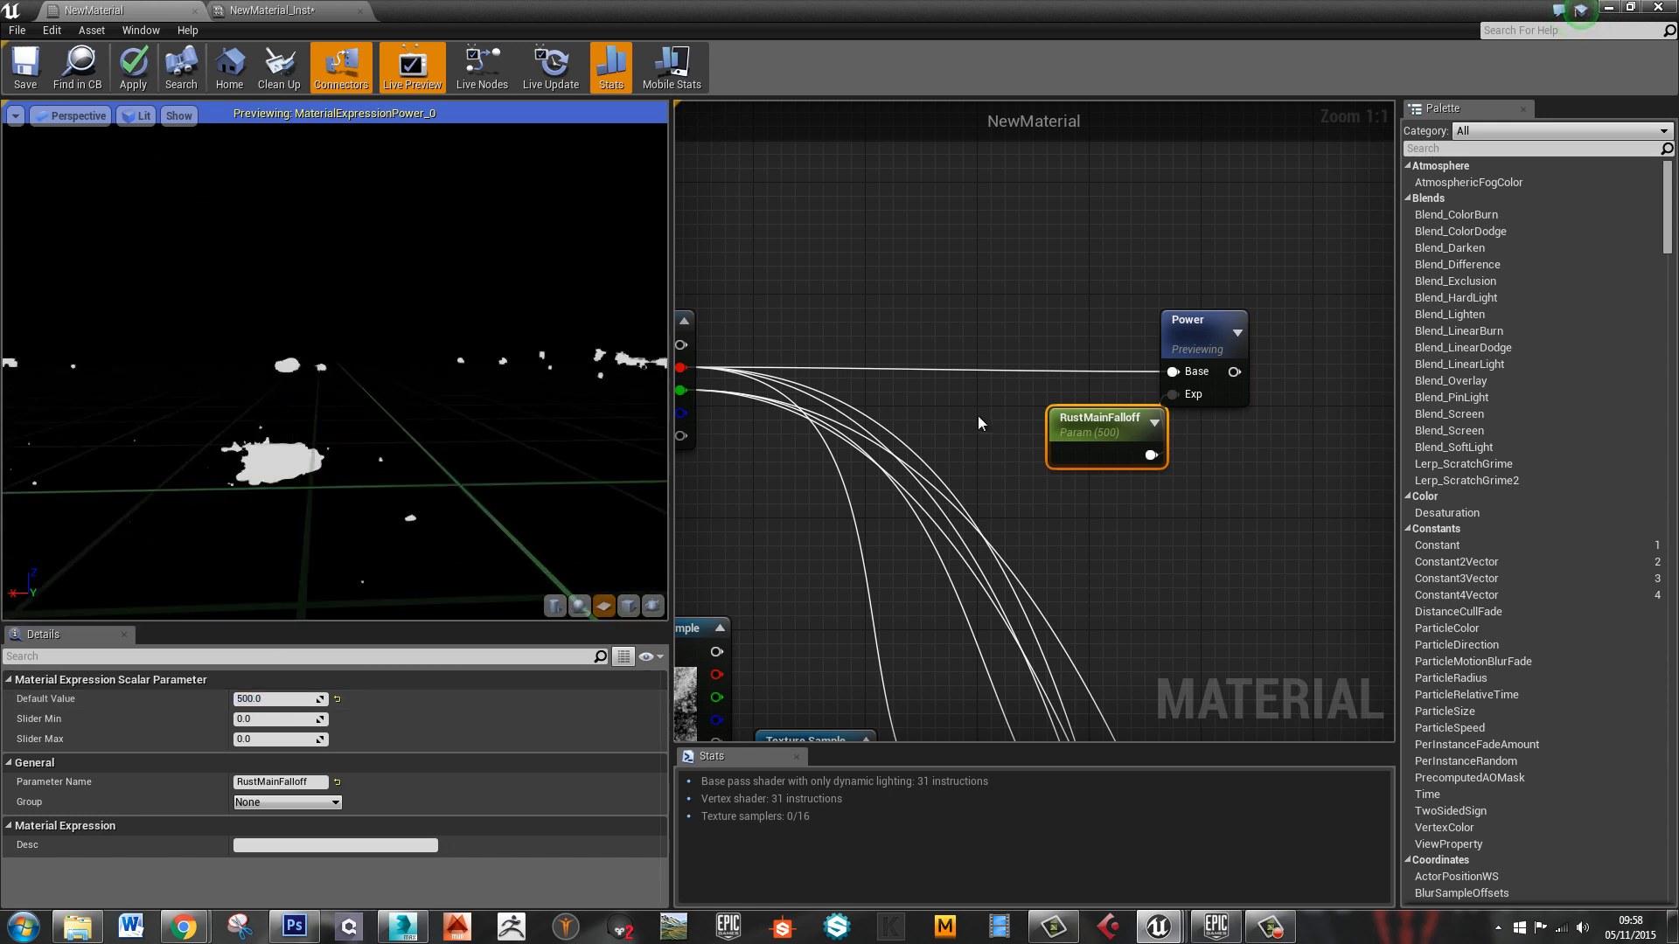
Insert an Add node between the Machine_masks2 red channel and the Power node's base, spacing the nodes out
{"action": "right_click_drag", "start_coordinate": [971, 412], "coordinate": [1059, 427]}
{"action": "left_click_drag", "start_coordinate": [770, 382], "coordinate": [954, 366]}
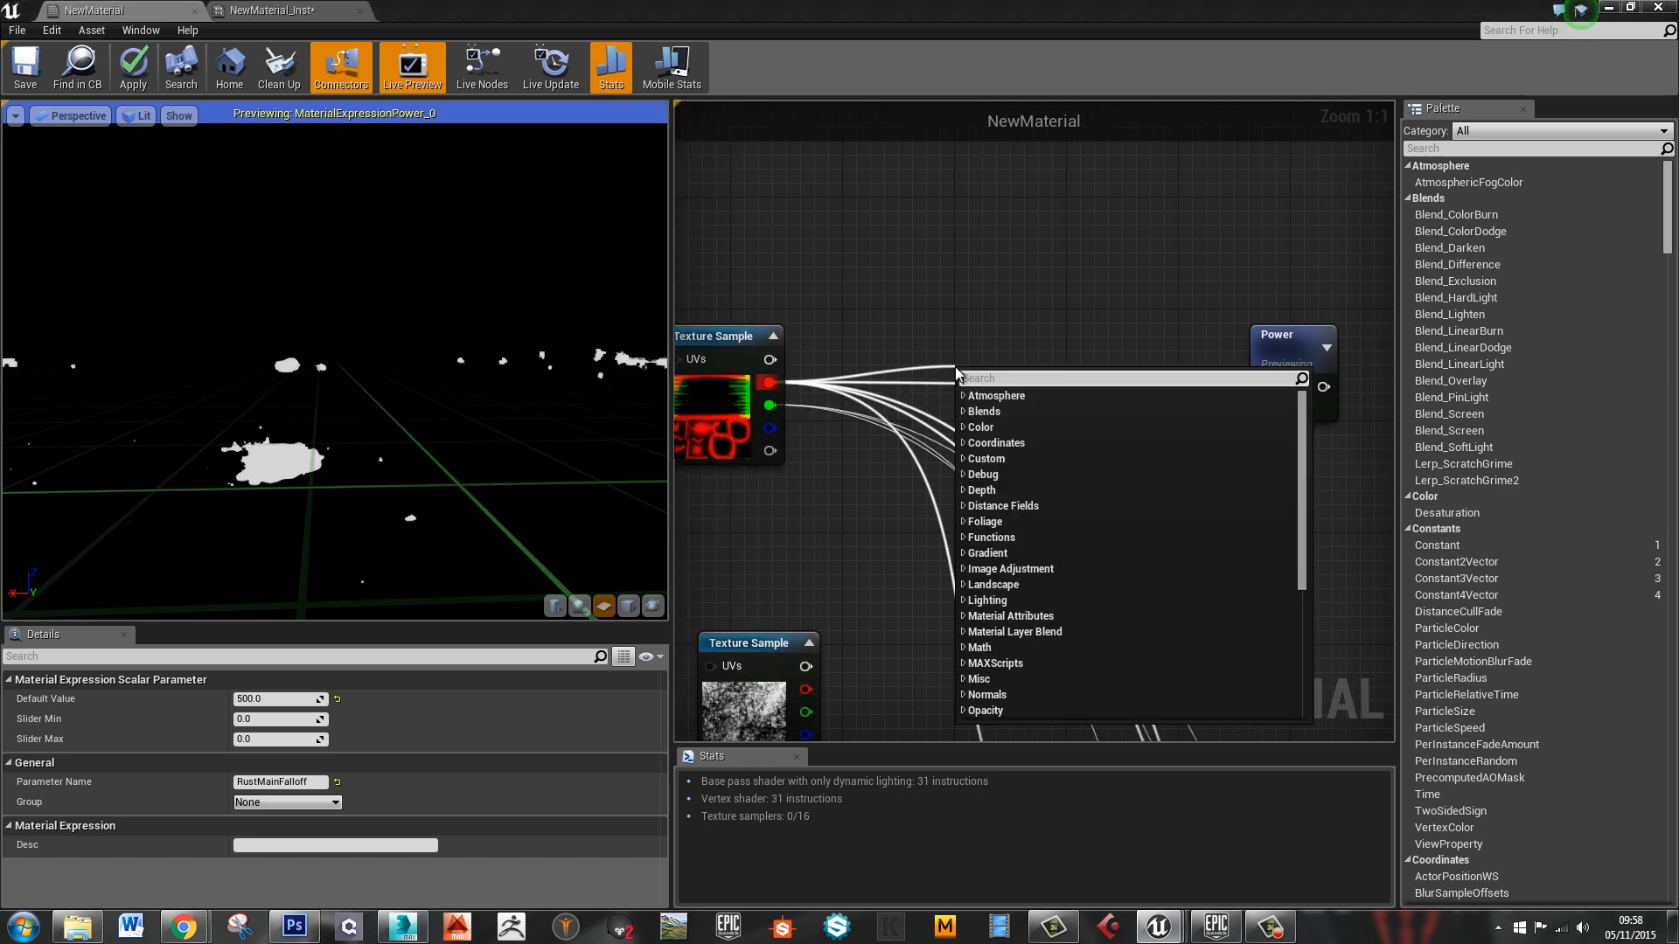
{"action": "type", "text": "add"}
{"action": "key", "text": "Return"}
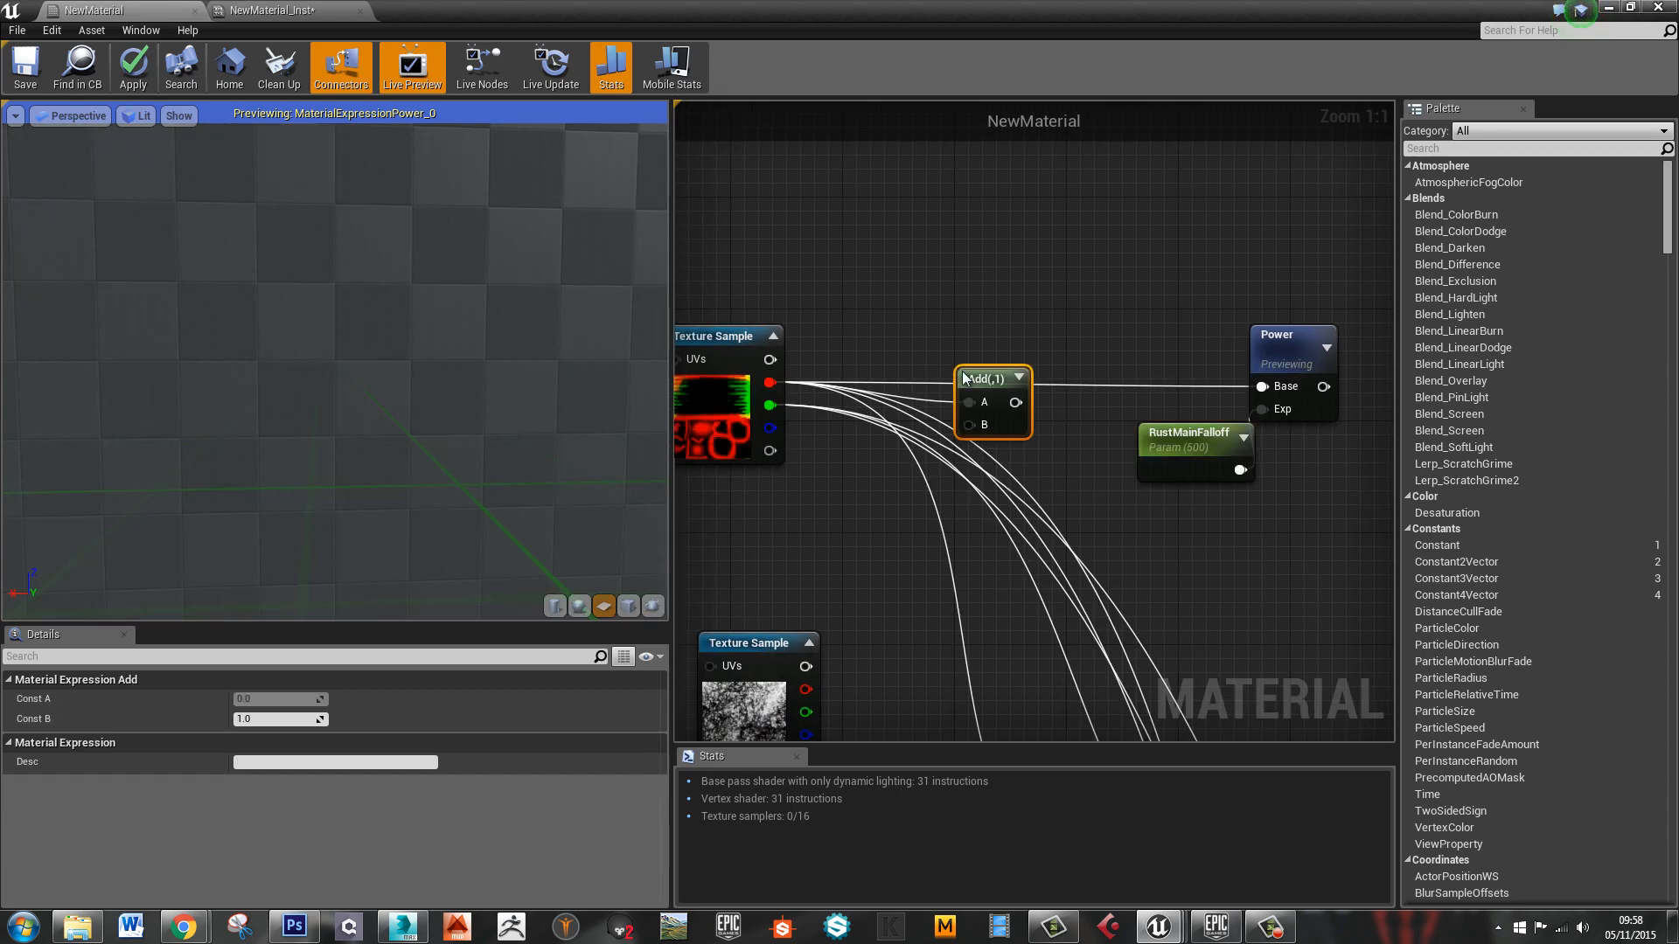
{"action": "left_click_drag", "start_coordinate": [991, 339], "coordinate": [1274, 305]}
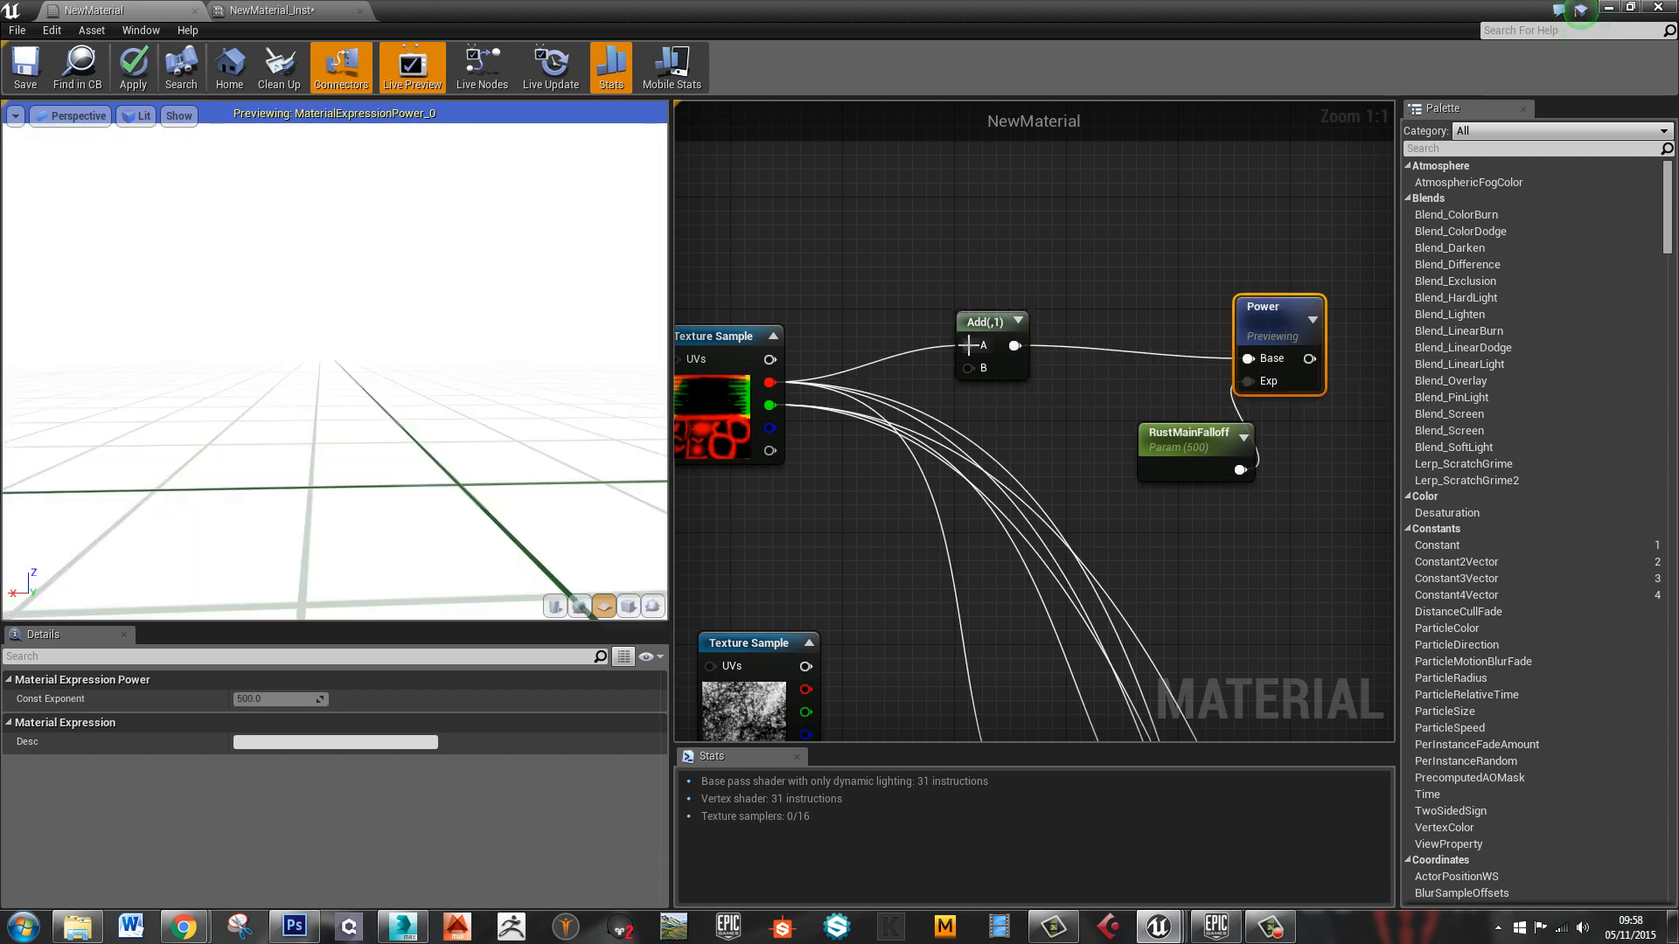
{"action": "left_click_drag", "start_coordinate": [972, 328], "coordinate": [1027, 329]}
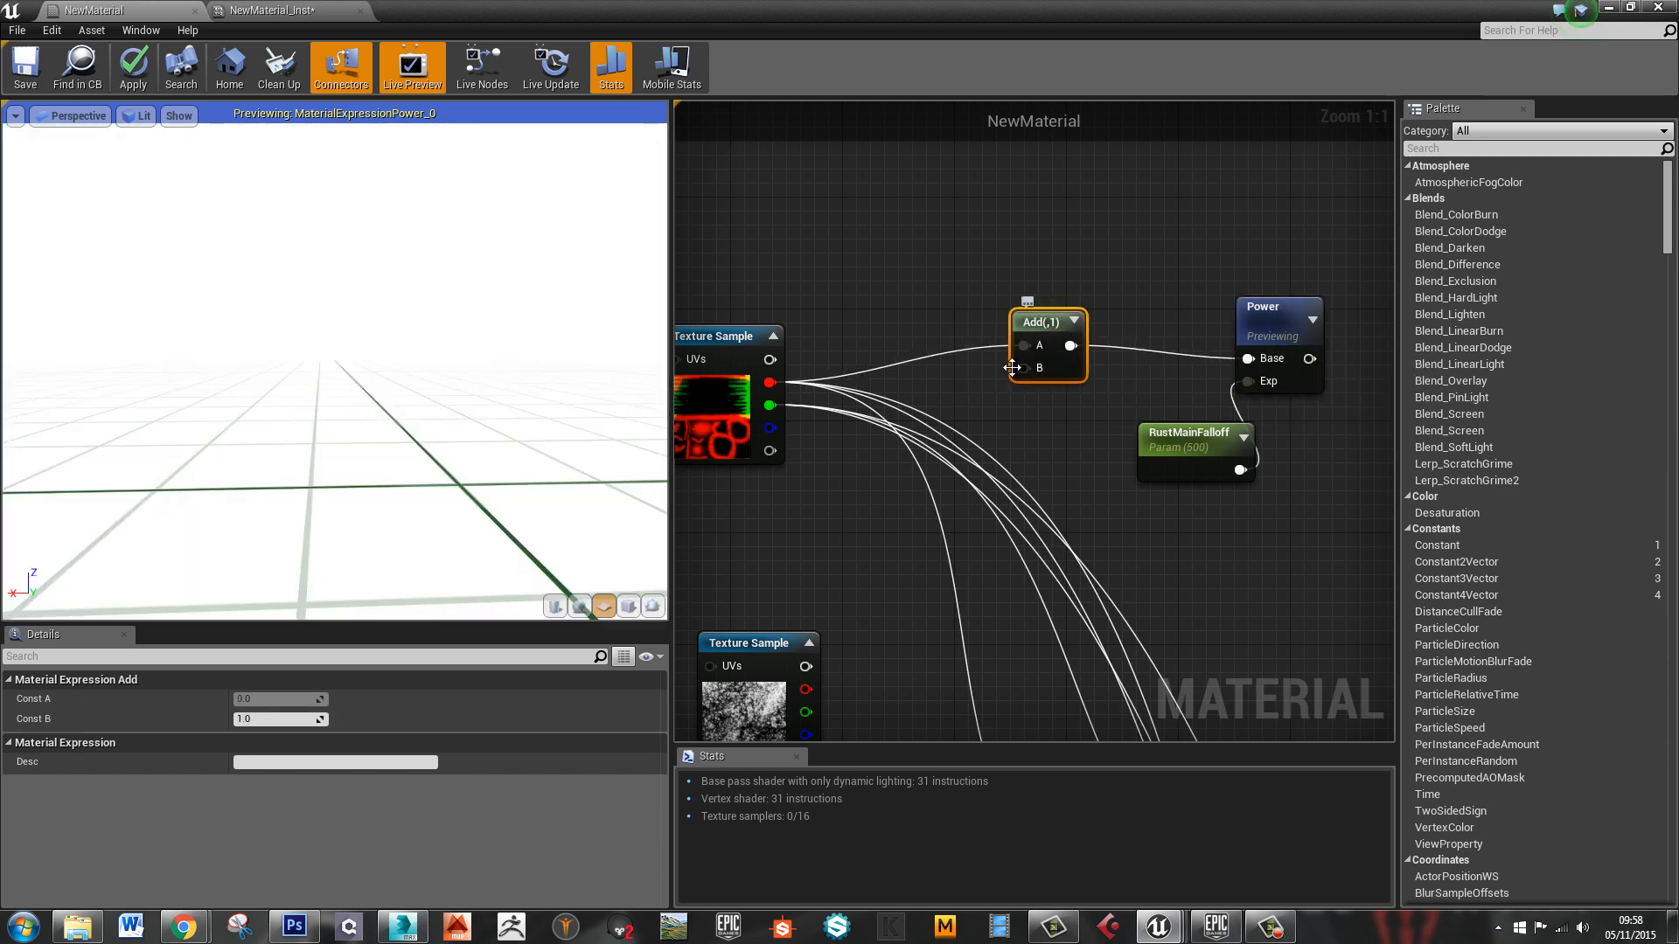
Try a constant B of 0.1 on the Add node and inspect the mask from farther away in the preview
{"action": "left_click", "coordinate": [277, 720]}
{"action": "type", "text": "0.1"}
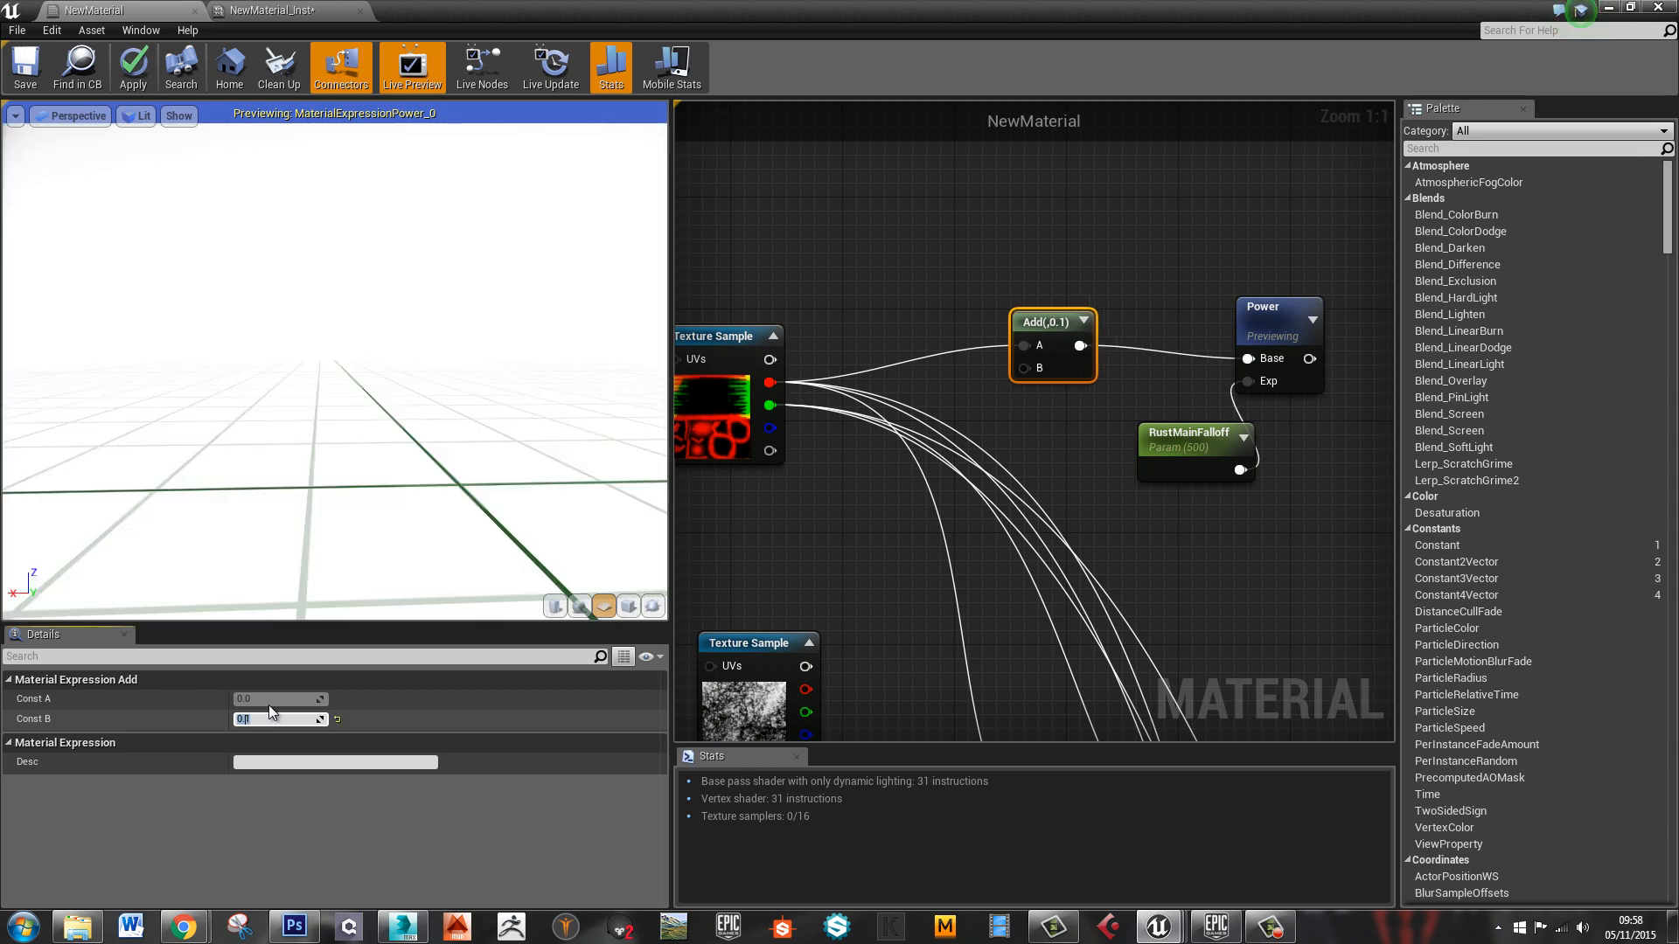
{"action": "key", "text": "Return"}
{"action": "scroll", "coordinate": [1081, 411], "scroll_direction": "down", "scroll_amount": 3}
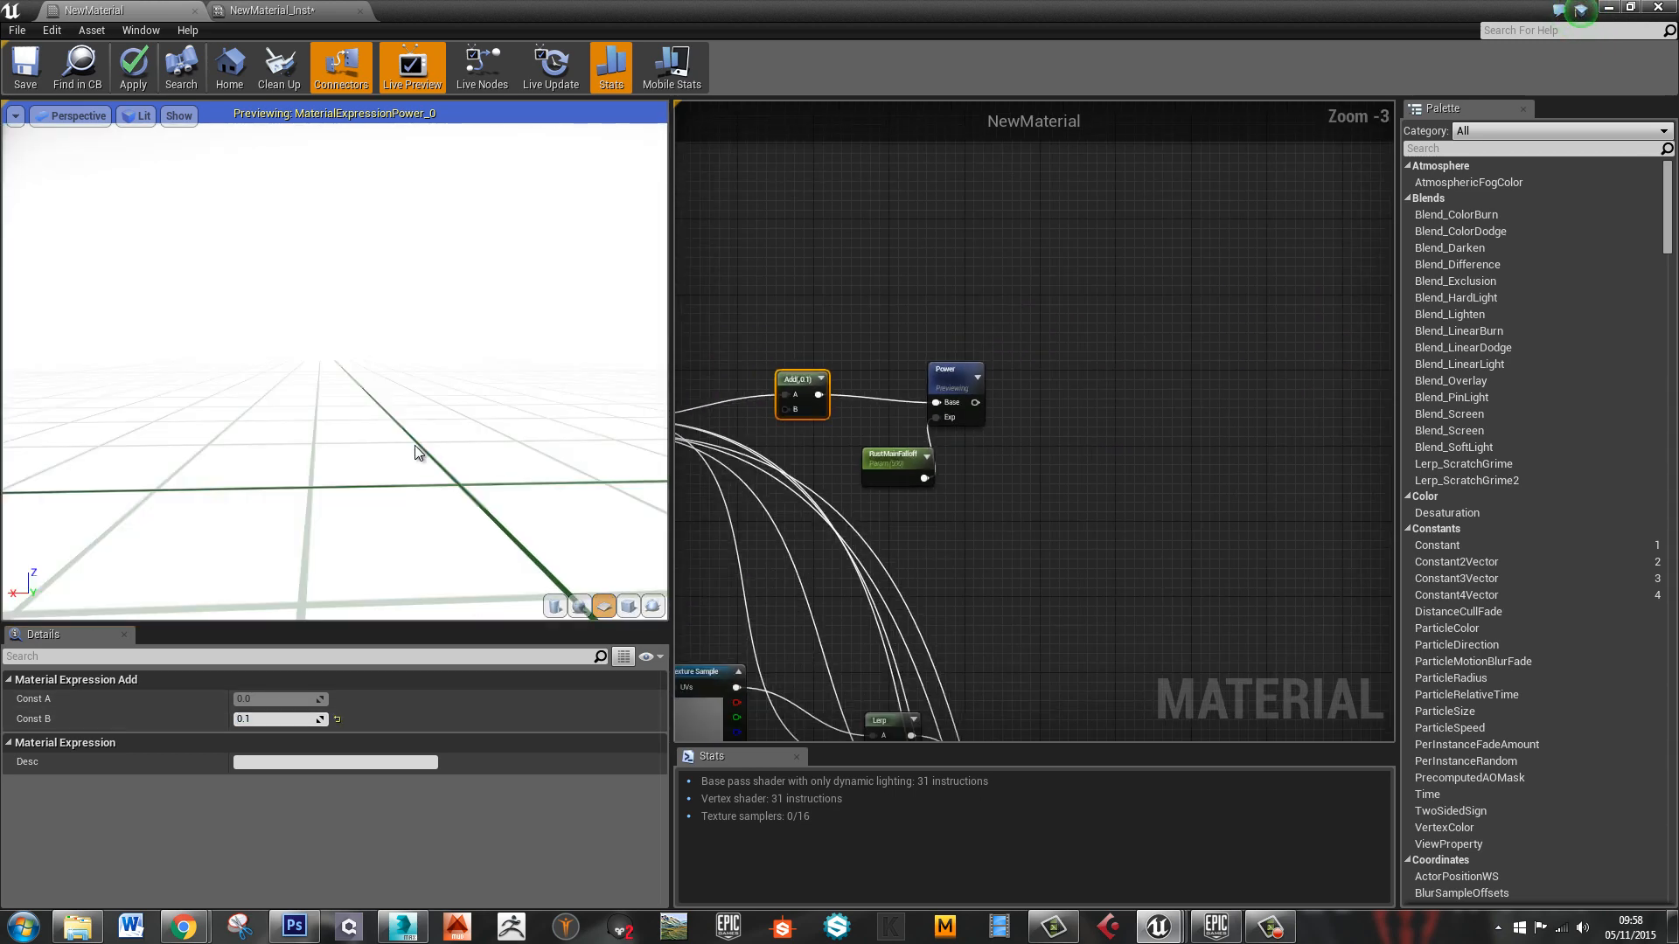
{"action": "scroll", "coordinate": [415, 444], "scroll_direction": "down", "scroll_amount": 2}
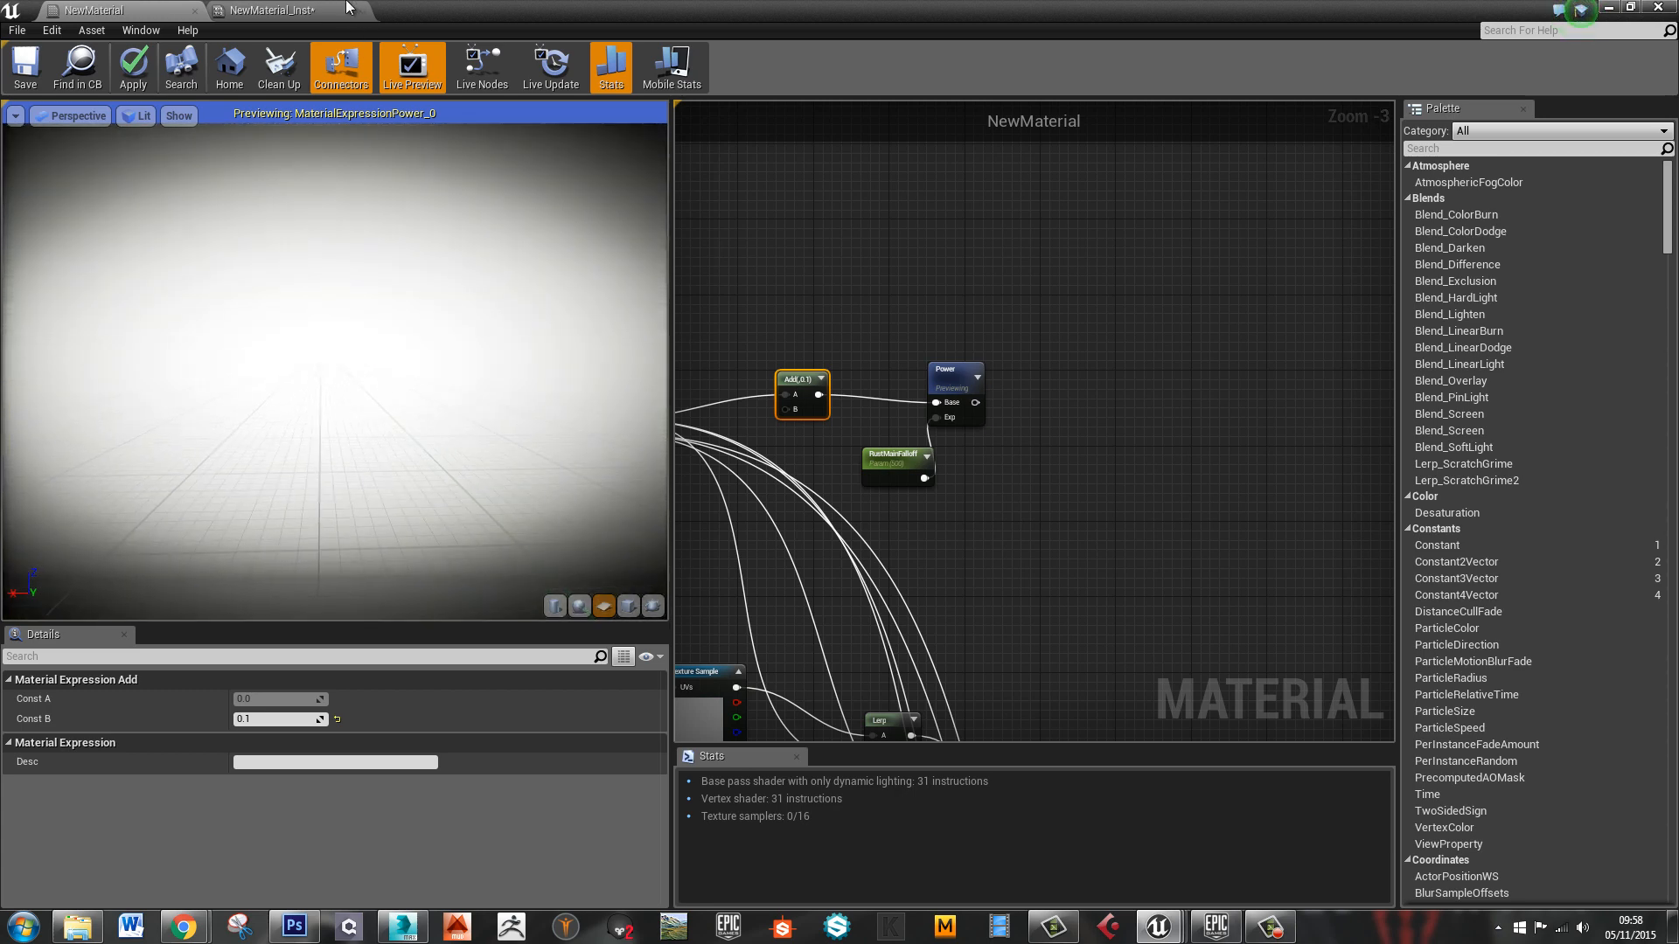
{"action": "right_click_drag", "start_coordinate": [393, 480], "coordinate": [303, 236]}
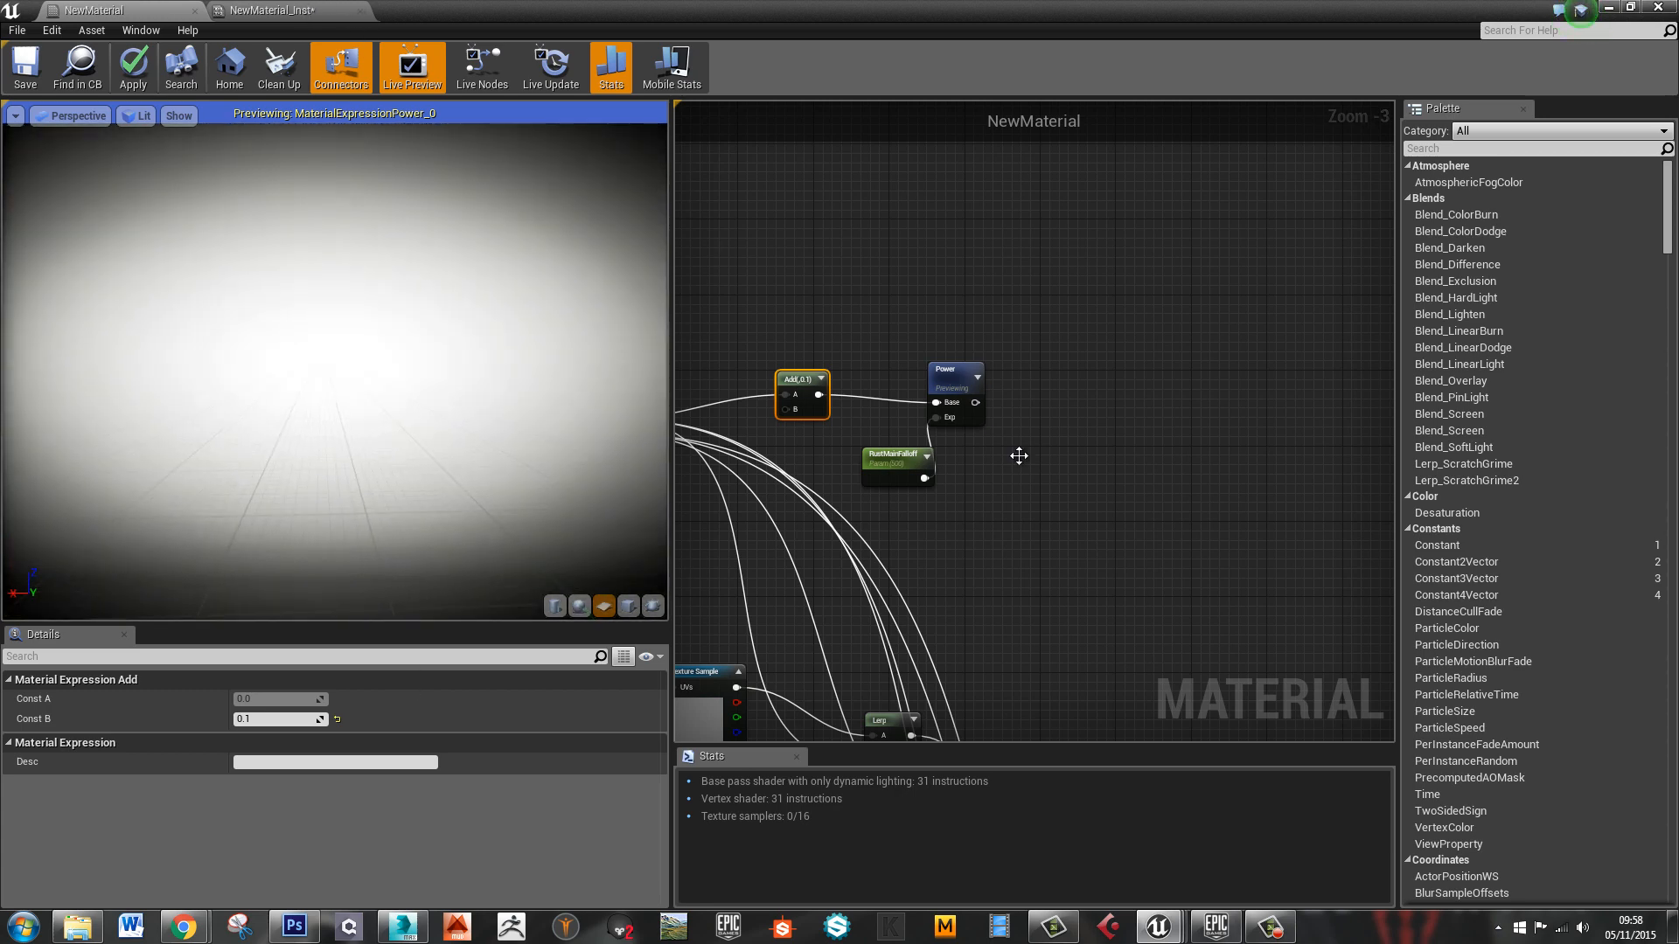
Try a constant B of 0.01 on the Add node and examine the mask's bright spots in the preview
{"action": "left_click", "coordinate": [260, 720]}
{"action": "type", "text": ".01"}
{"action": "key", "text": "Return"}
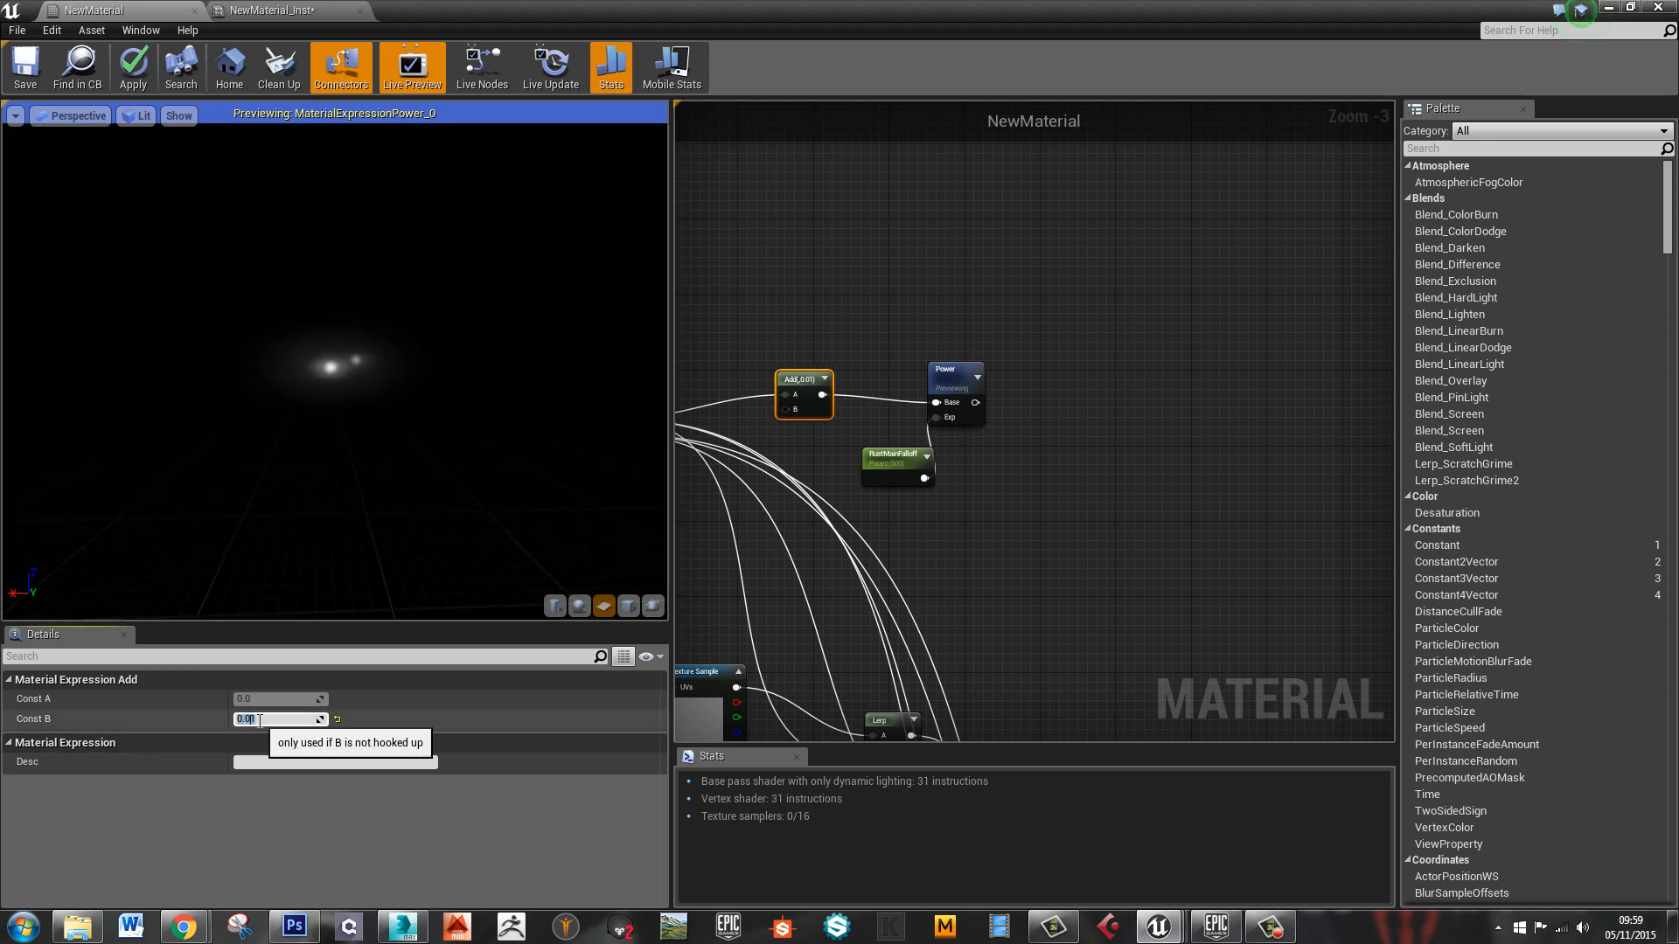
{"action": "left_click", "coordinate": [338, 409]}
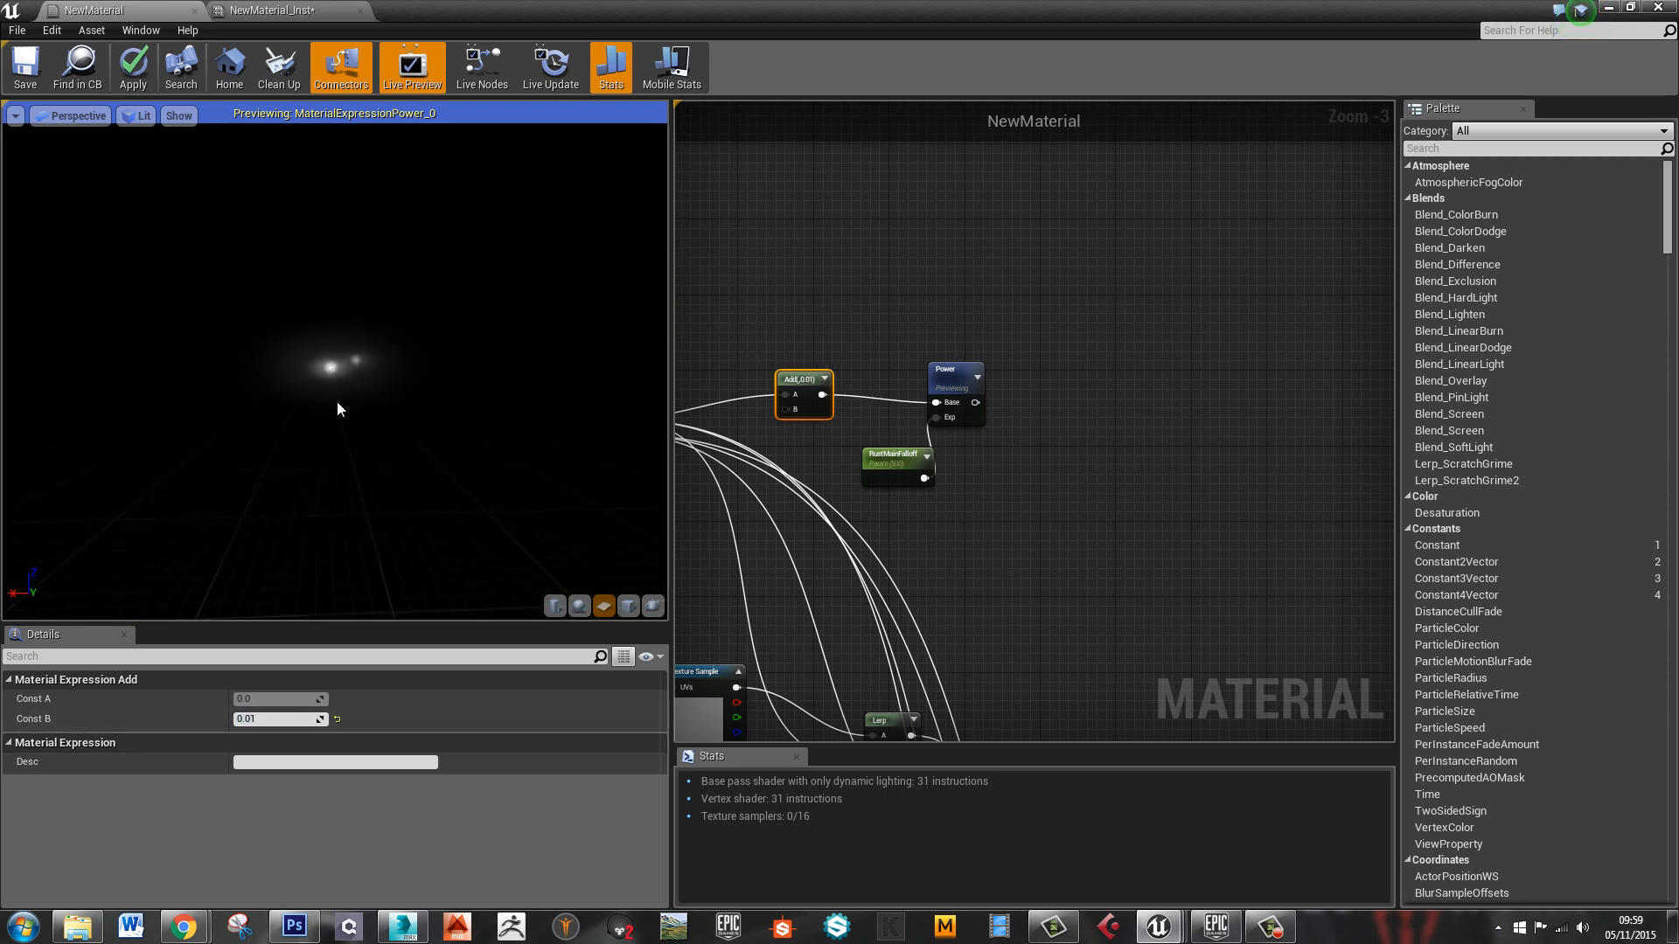
{"action": "right_click_drag", "start_coordinate": [339, 563], "coordinate": [356, 909]}
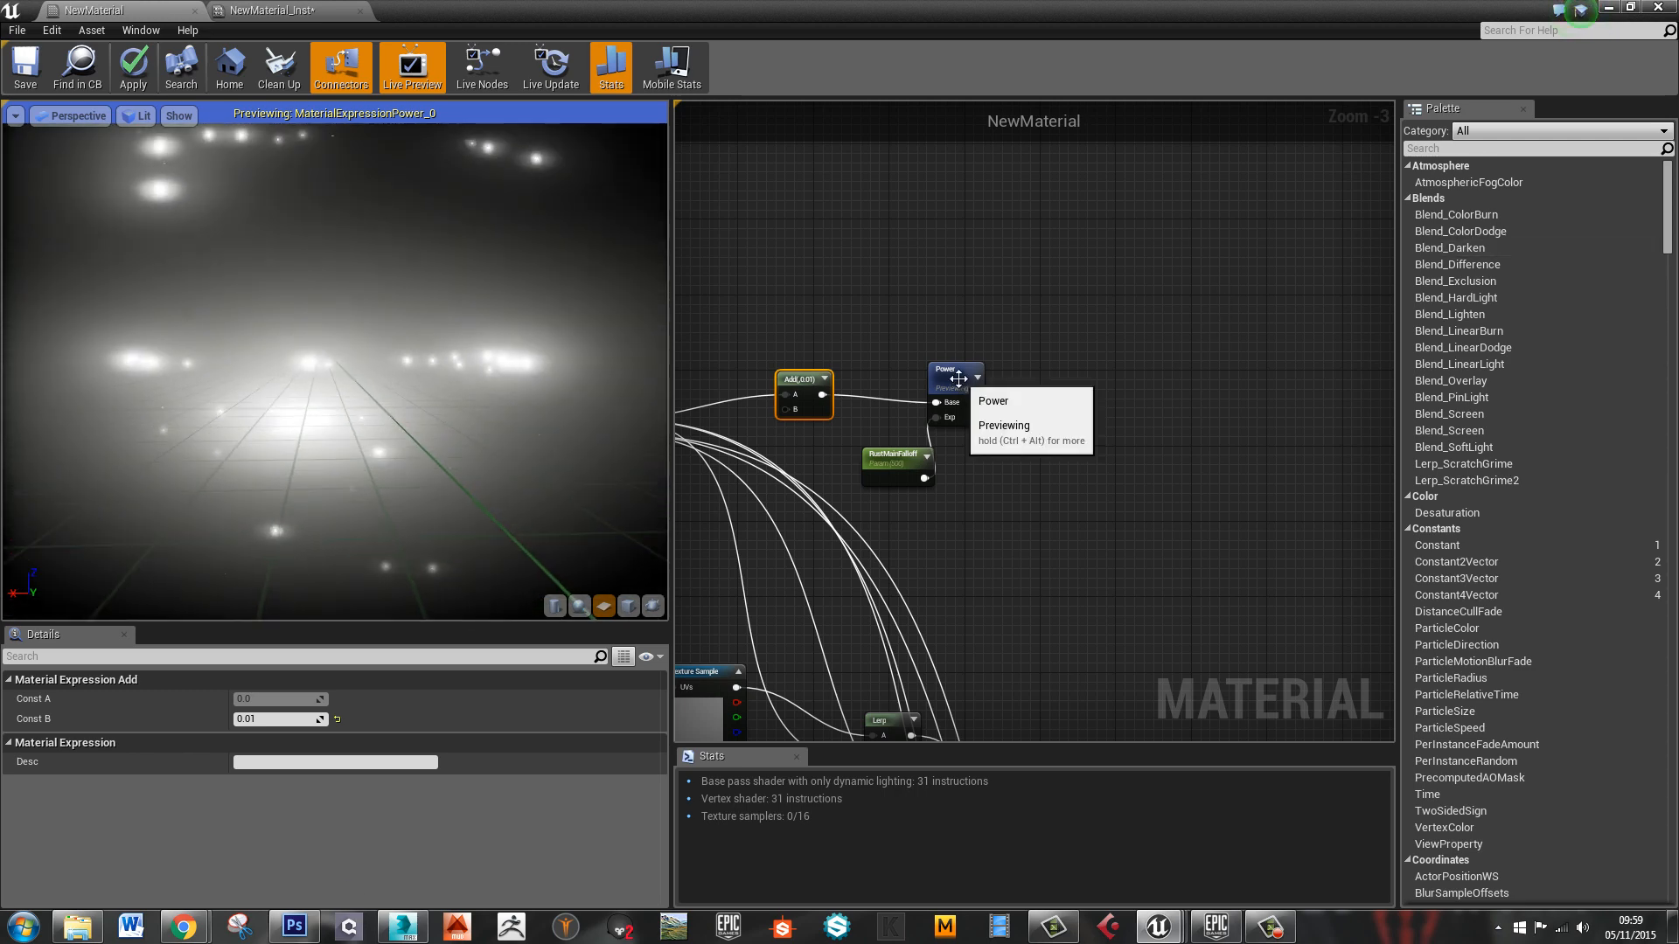
Feed the Power node's output into a new Clamp node and preview that node
{"action": "left_click", "coordinate": [975, 403]}
{"action": "left_click_drag", "start_coordinate": [975, 403], "coordinate": [1021, 404]}
{"action": "type", "text": "cla"}
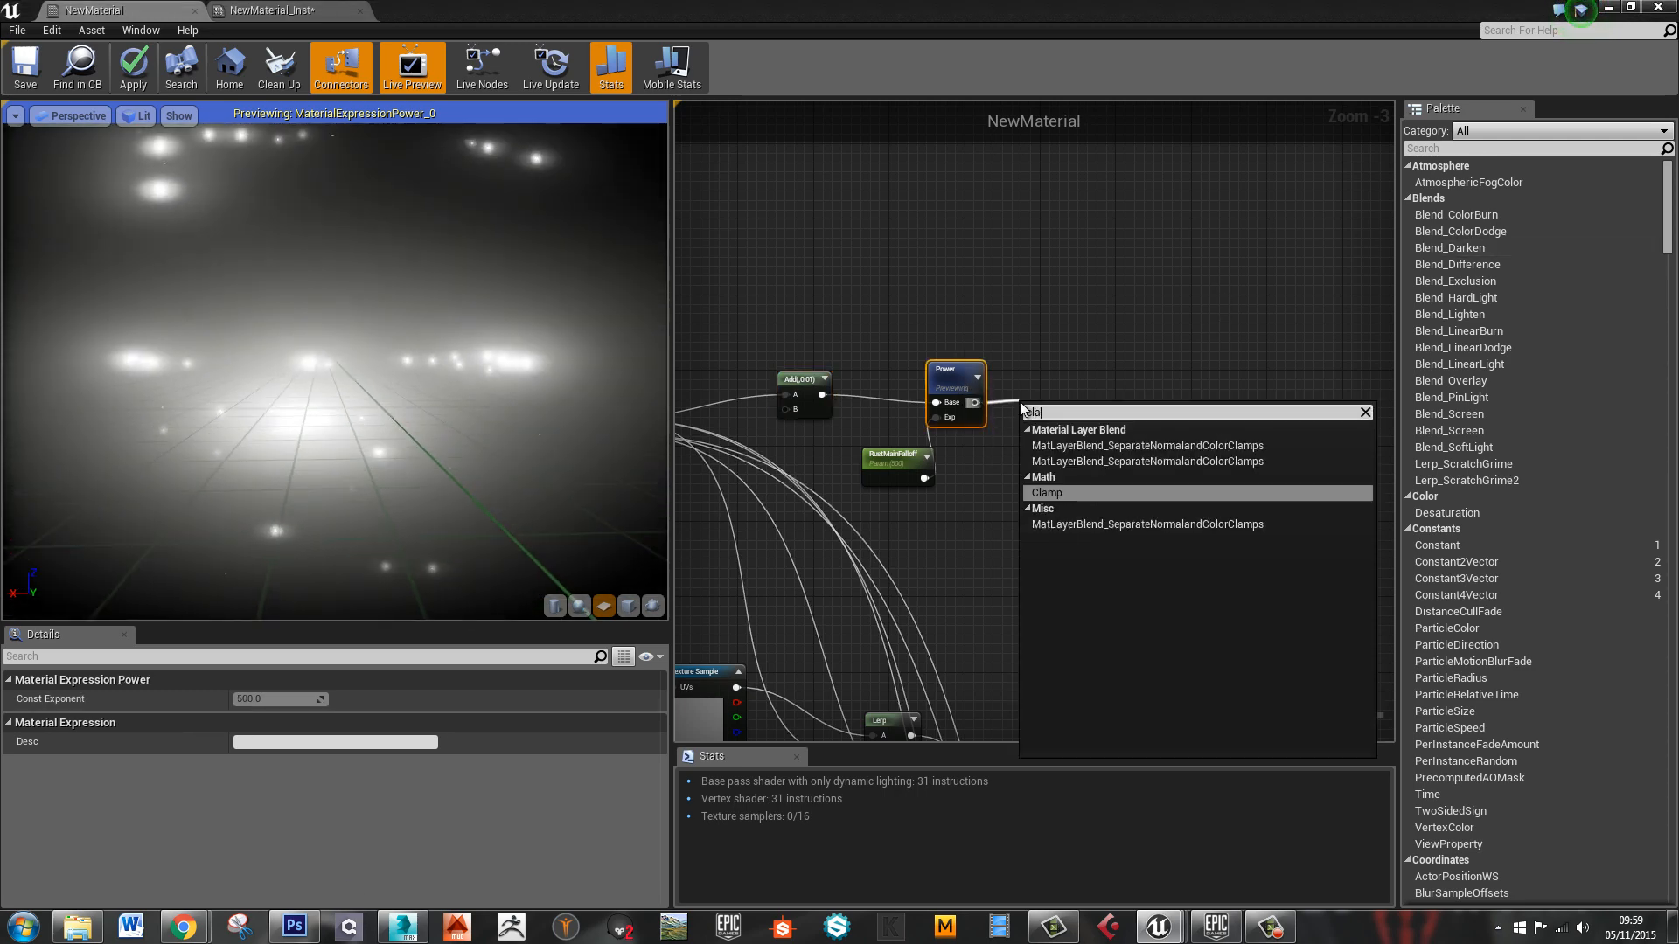
{"action": "type", "text": "mp"}
{"action": "key", "text": "Return"}
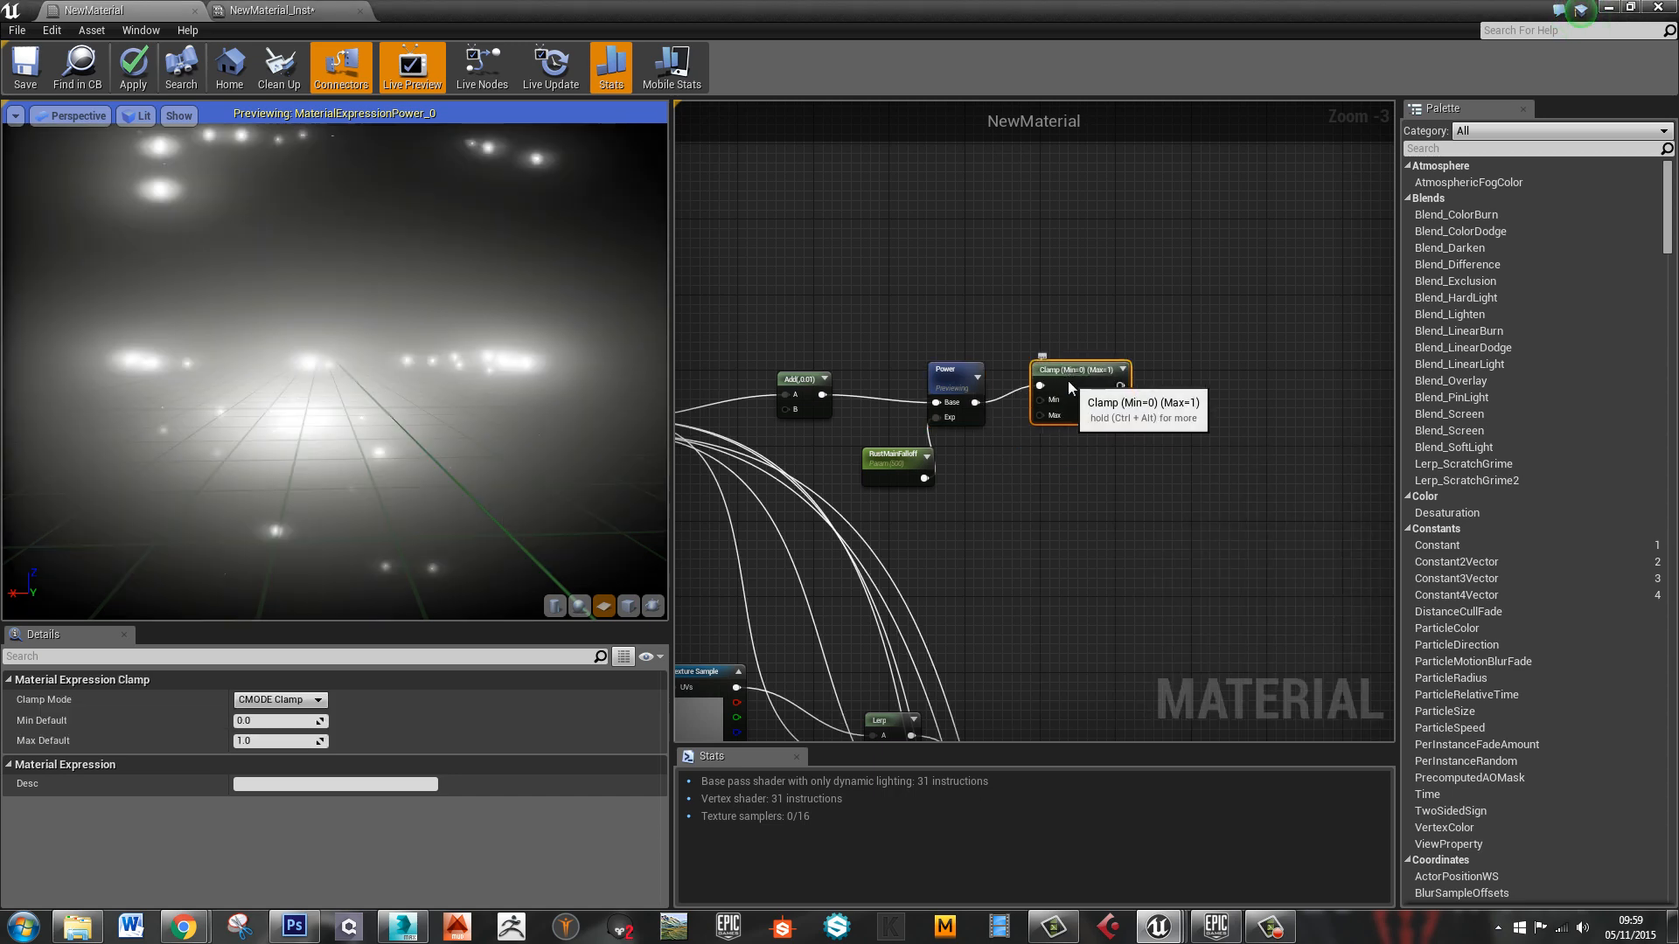
{"action": "right_click", "coordinate": [1068, 381]}
{"action": "left_click", "coordinate": [1106, 393]}
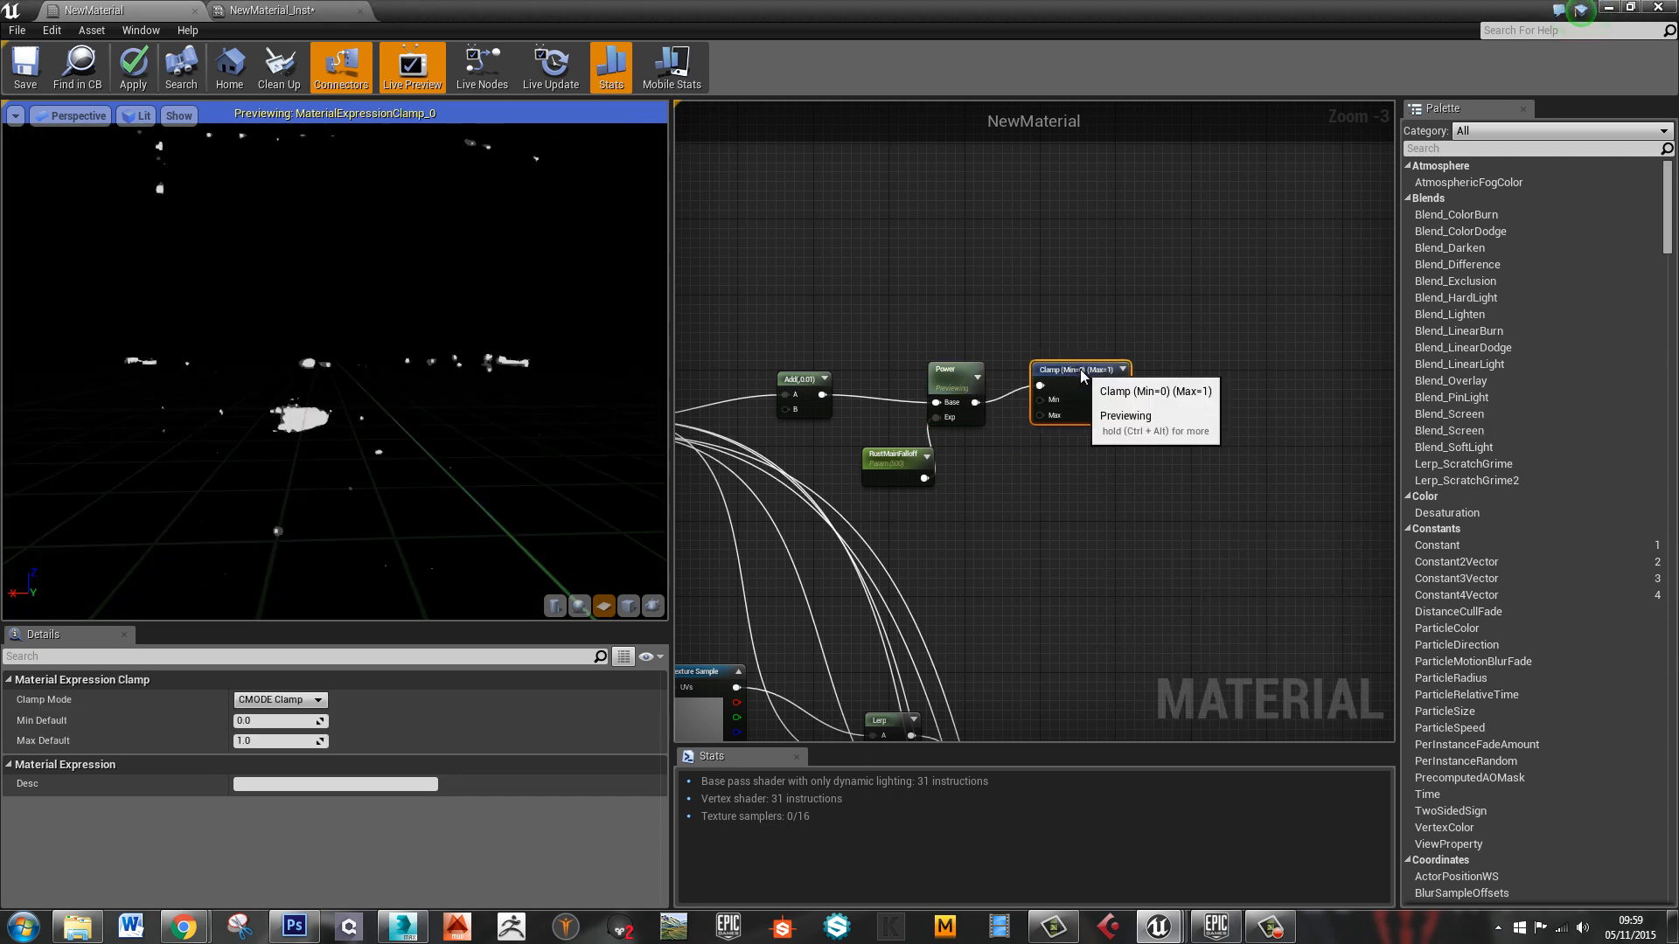
Try raising the Add node's constant B to about 0.09 while watching the clamped mask
{"action": "left_click", "coordinate": [801, 385]}
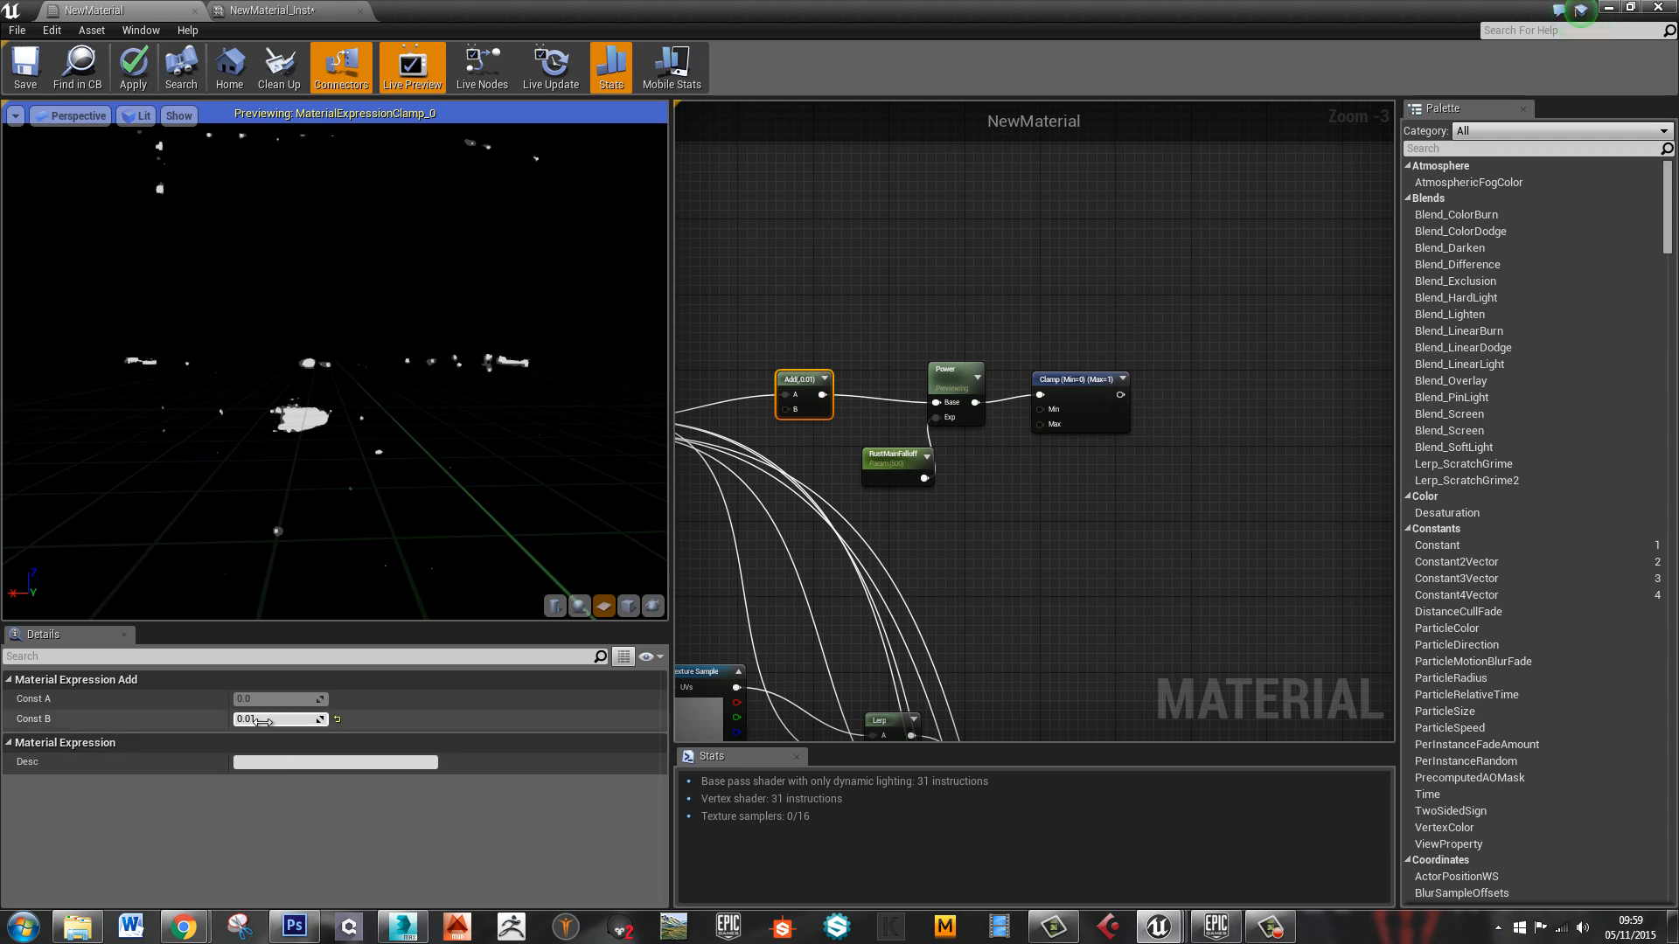
{"action": "mouse_move", "coordinate": [265, 721]}
{"action": "left_mouse_down"}
{"action": "mouse_move", "coordinate": [288, 721]}
{"action": "mouse_move", "coordinate": [243, 718]}
{"action": "mouse_move", "coordinate": [282, 719]}
{"action": "left_mouse_up"}
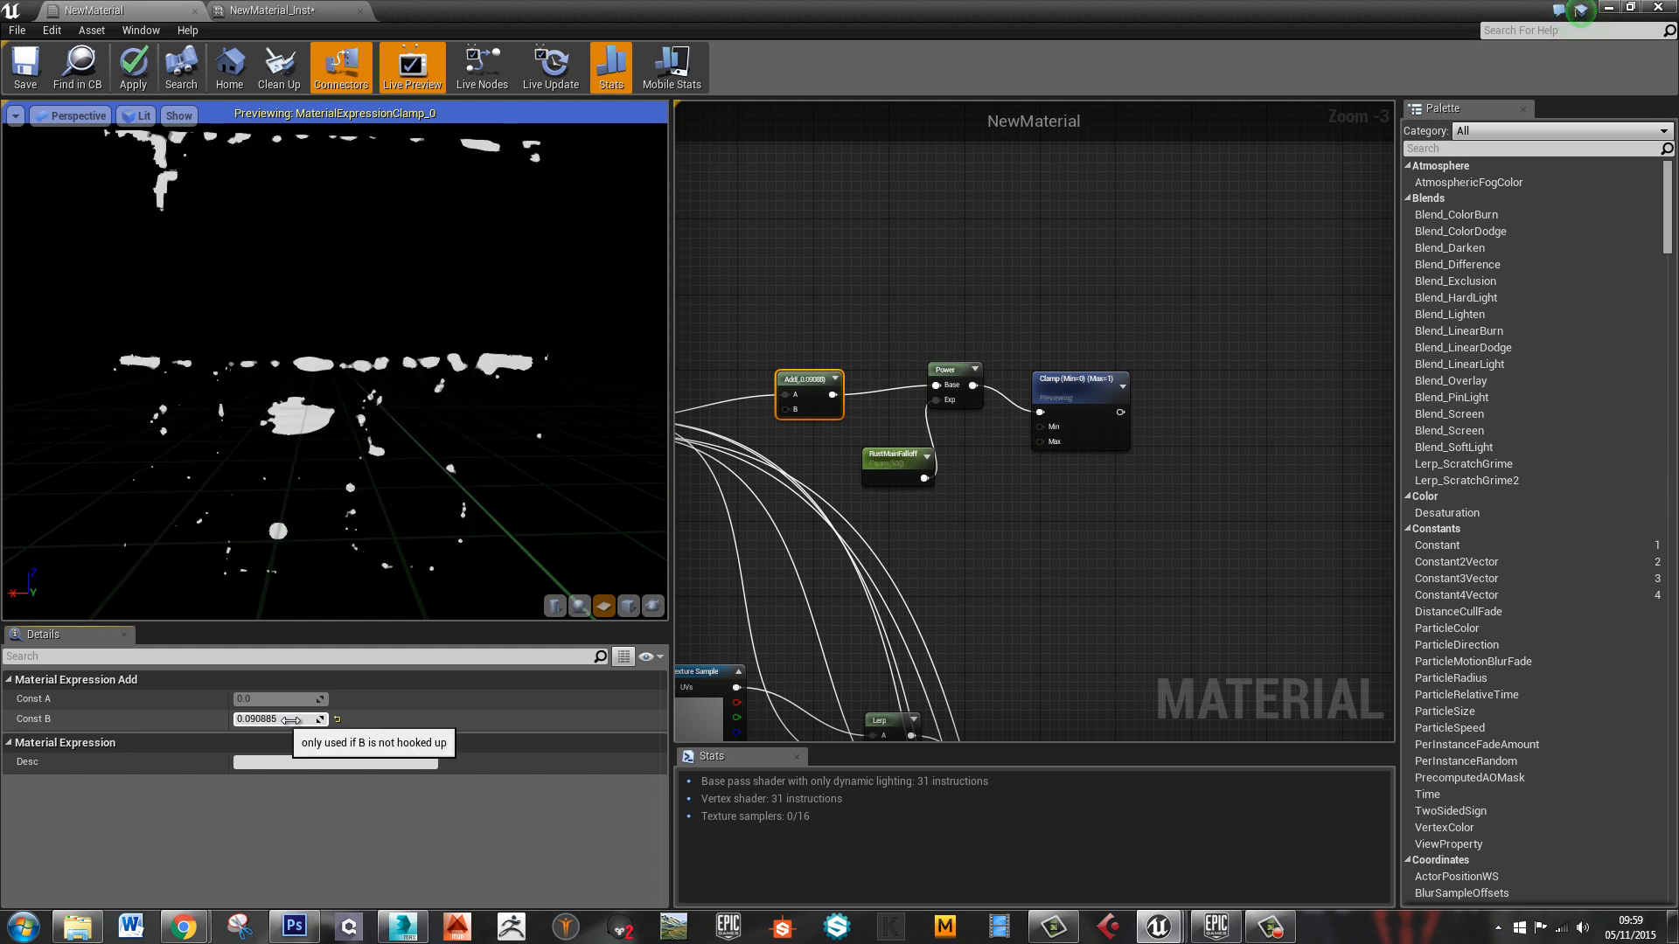
{"action": "left_click", "coordinate": [733, 432]}
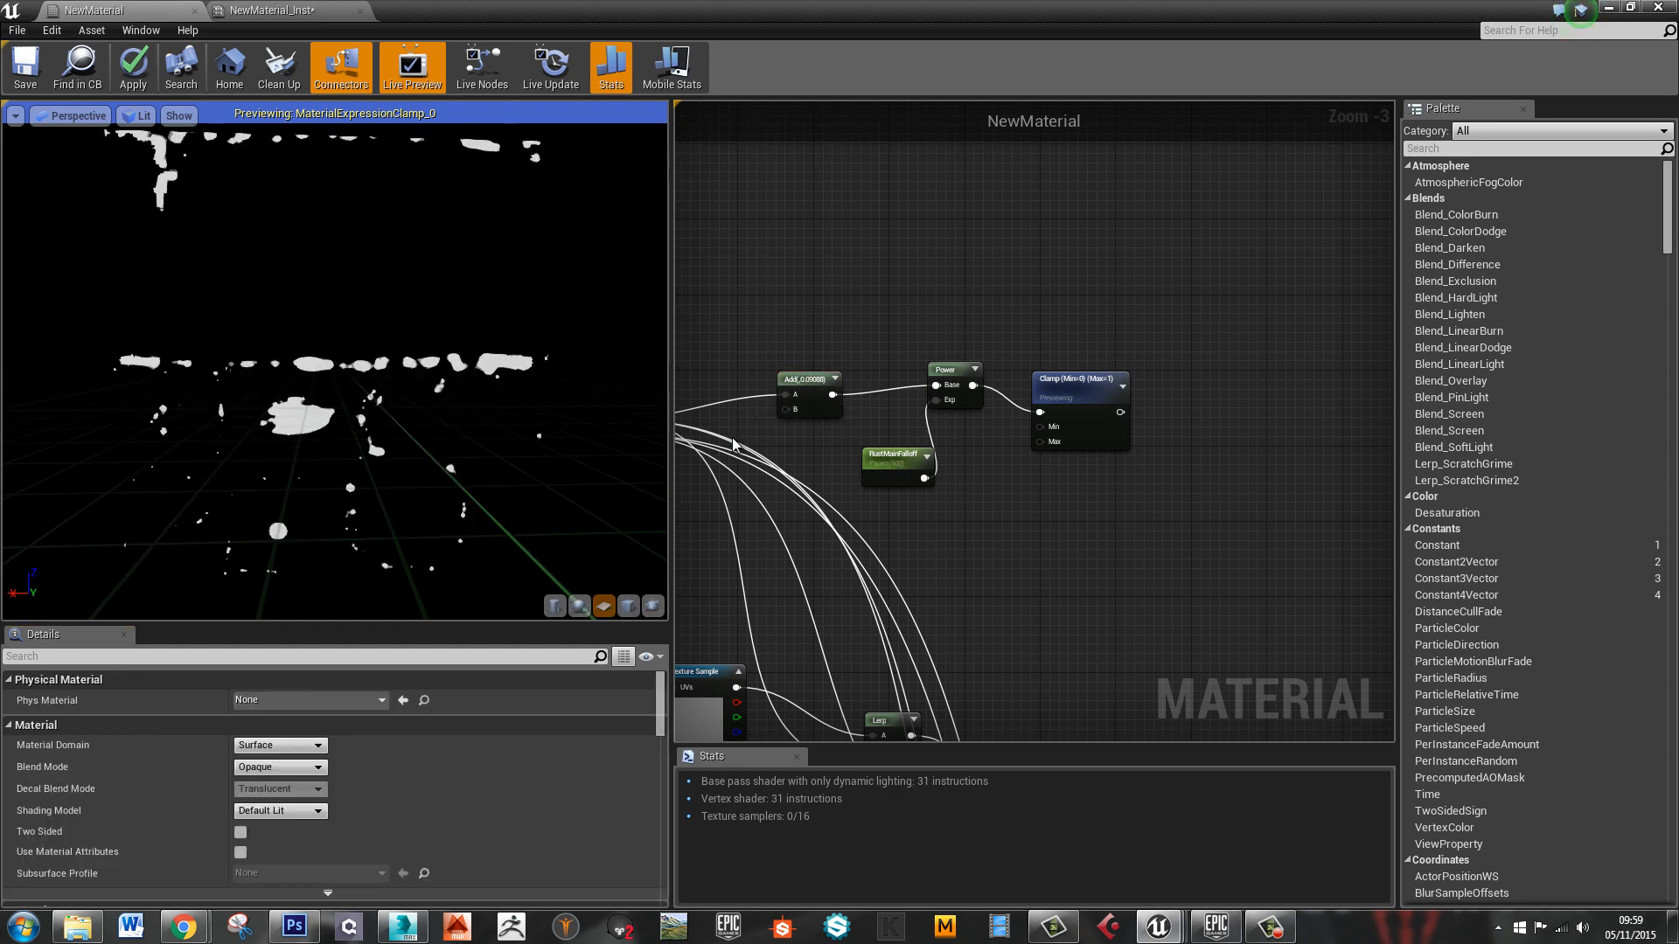
Feed a new scalar parameter named RustBaseAmount into the Add node's B input
{"action": "left_click_drag", "start_coordinate": [763, 479], "coordinate": [785, 409]}
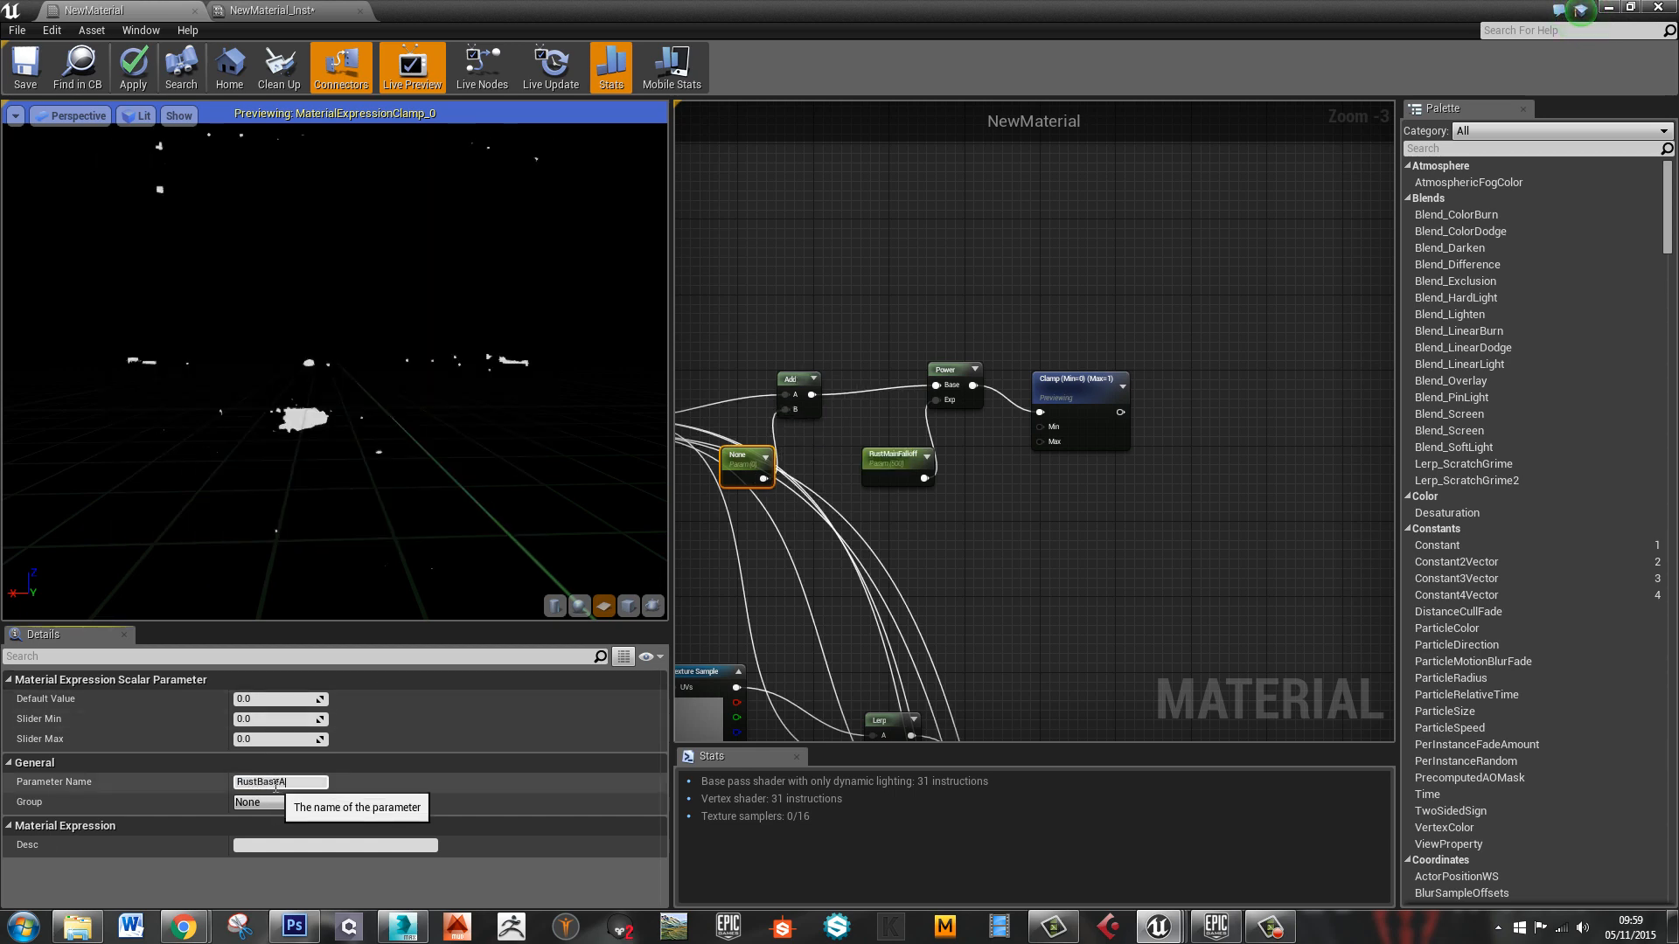
{"action": "left_click", "coordinate": [275, 782]}
{"action": "type", "text": "RustBaseAmount"}
{"action": "key", "text": "Return"}
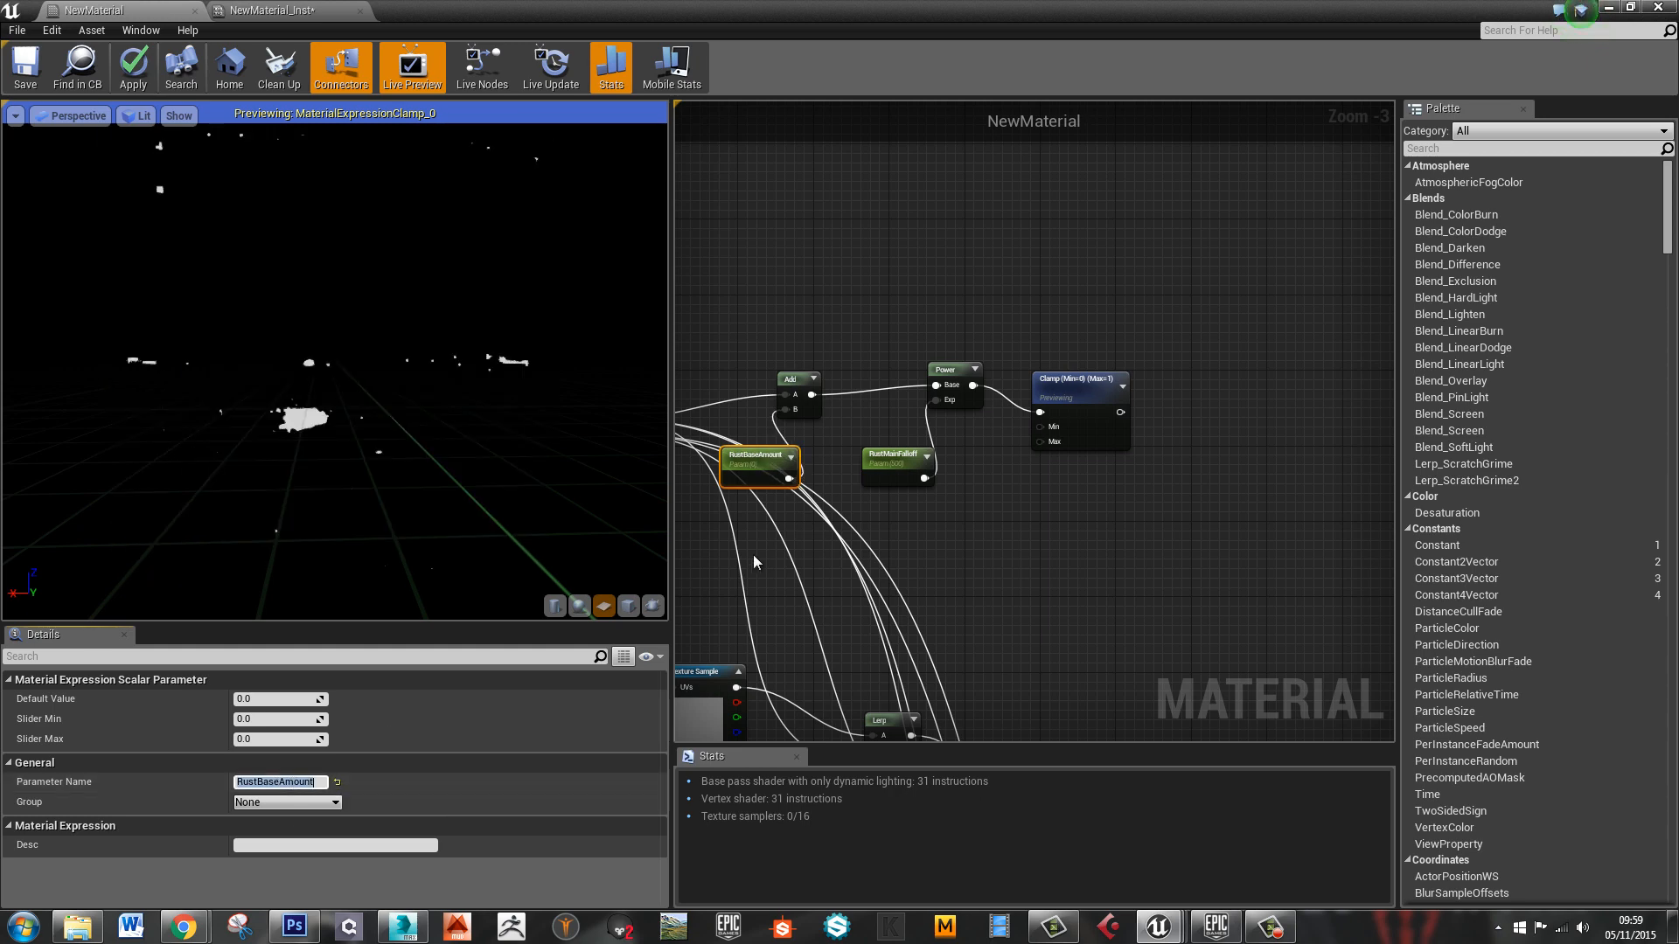
Try RustBaseAmount default values of 0.1 and 0.2, then save the material
{"action": "right_click_drag", "start_coordinate": [753, 555], "coordinate": [846, 559]}
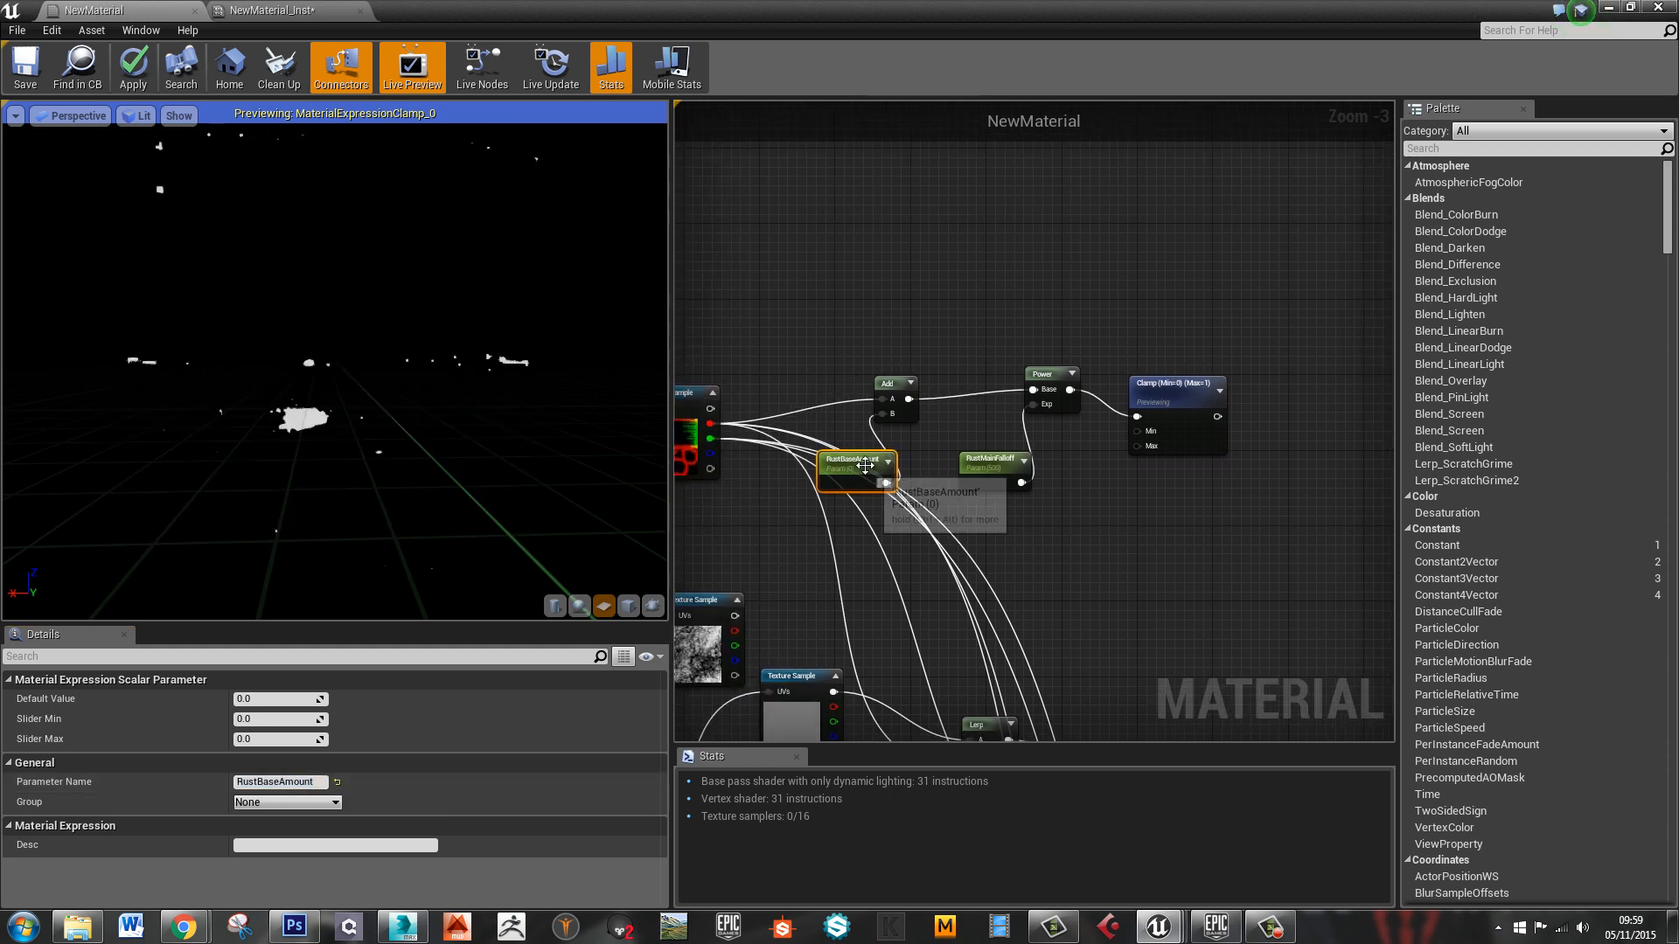
{"action": "left_click", "coordinate": [277, 698]}
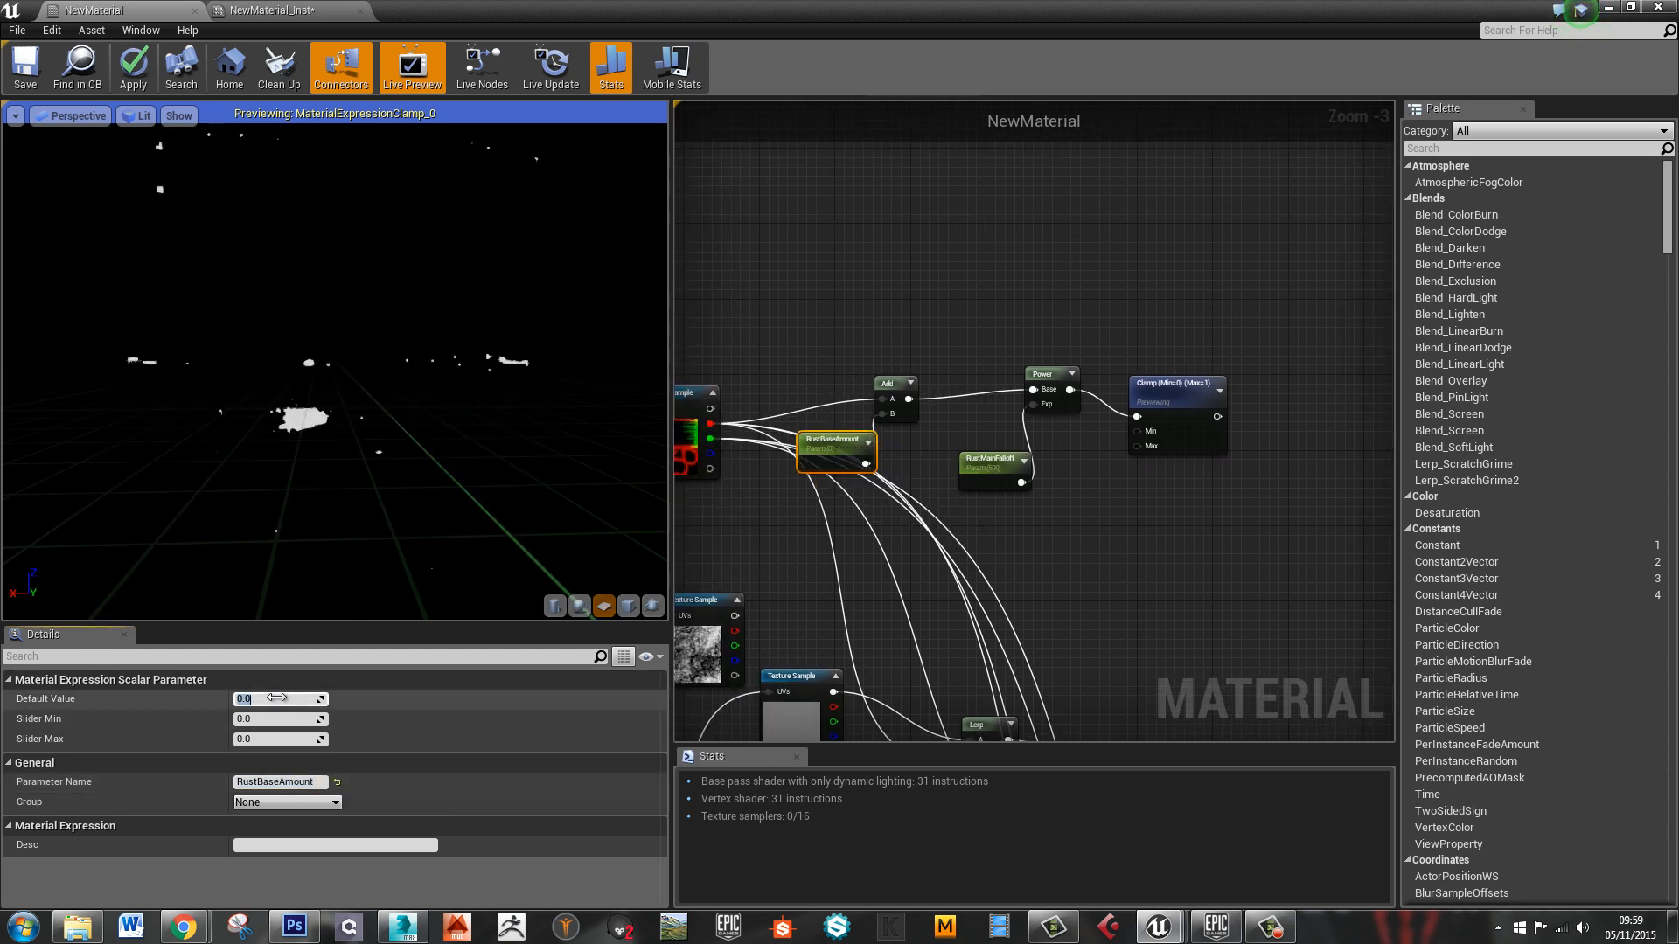
{"action": "type", "text": ".1"}
{"action": "key", "text": "Return"}
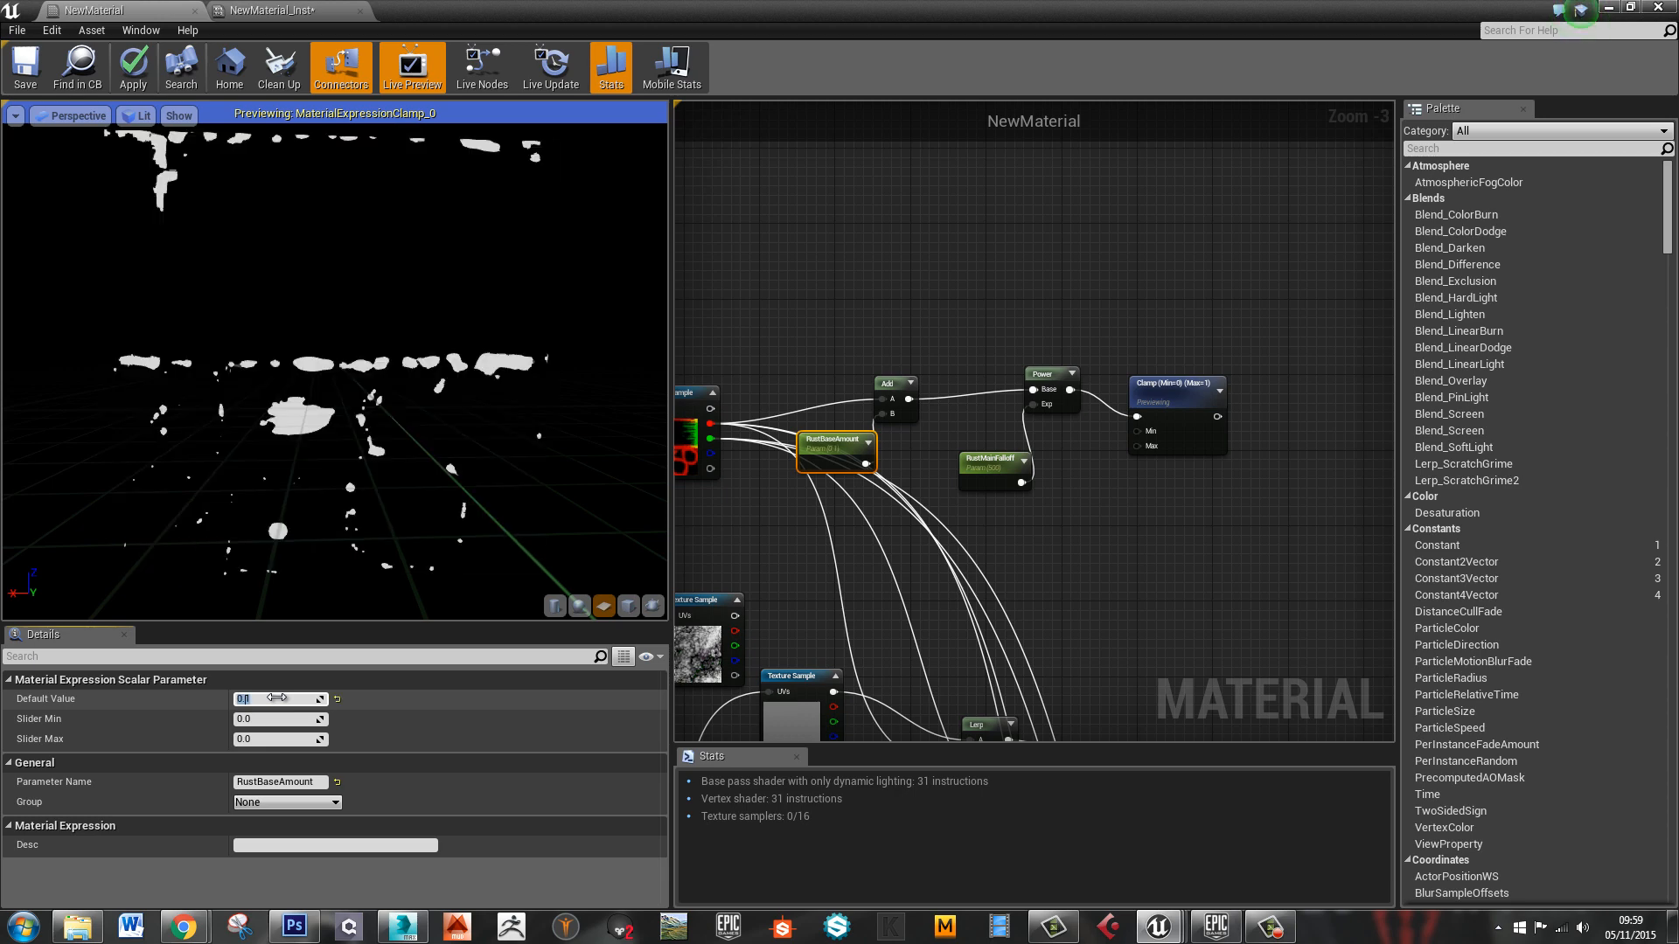
{"action": "type", "text": ".2"}
{"action": "key", "text": "Return"}
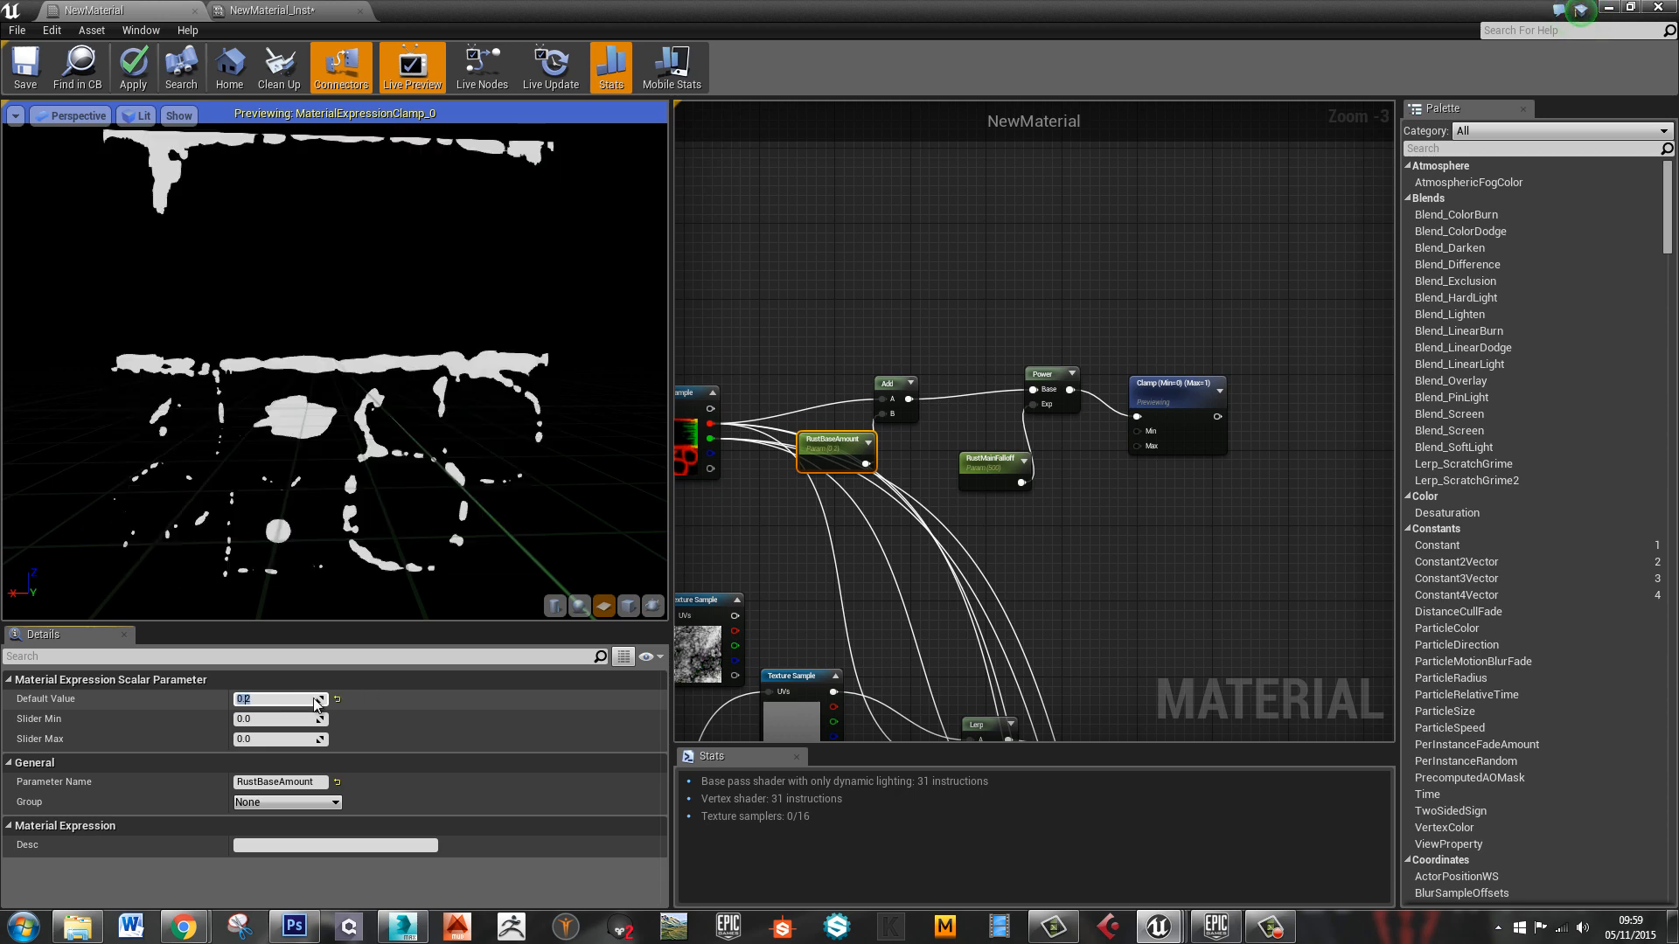
{"action": "left_click", "coordinate": [835, 439]}
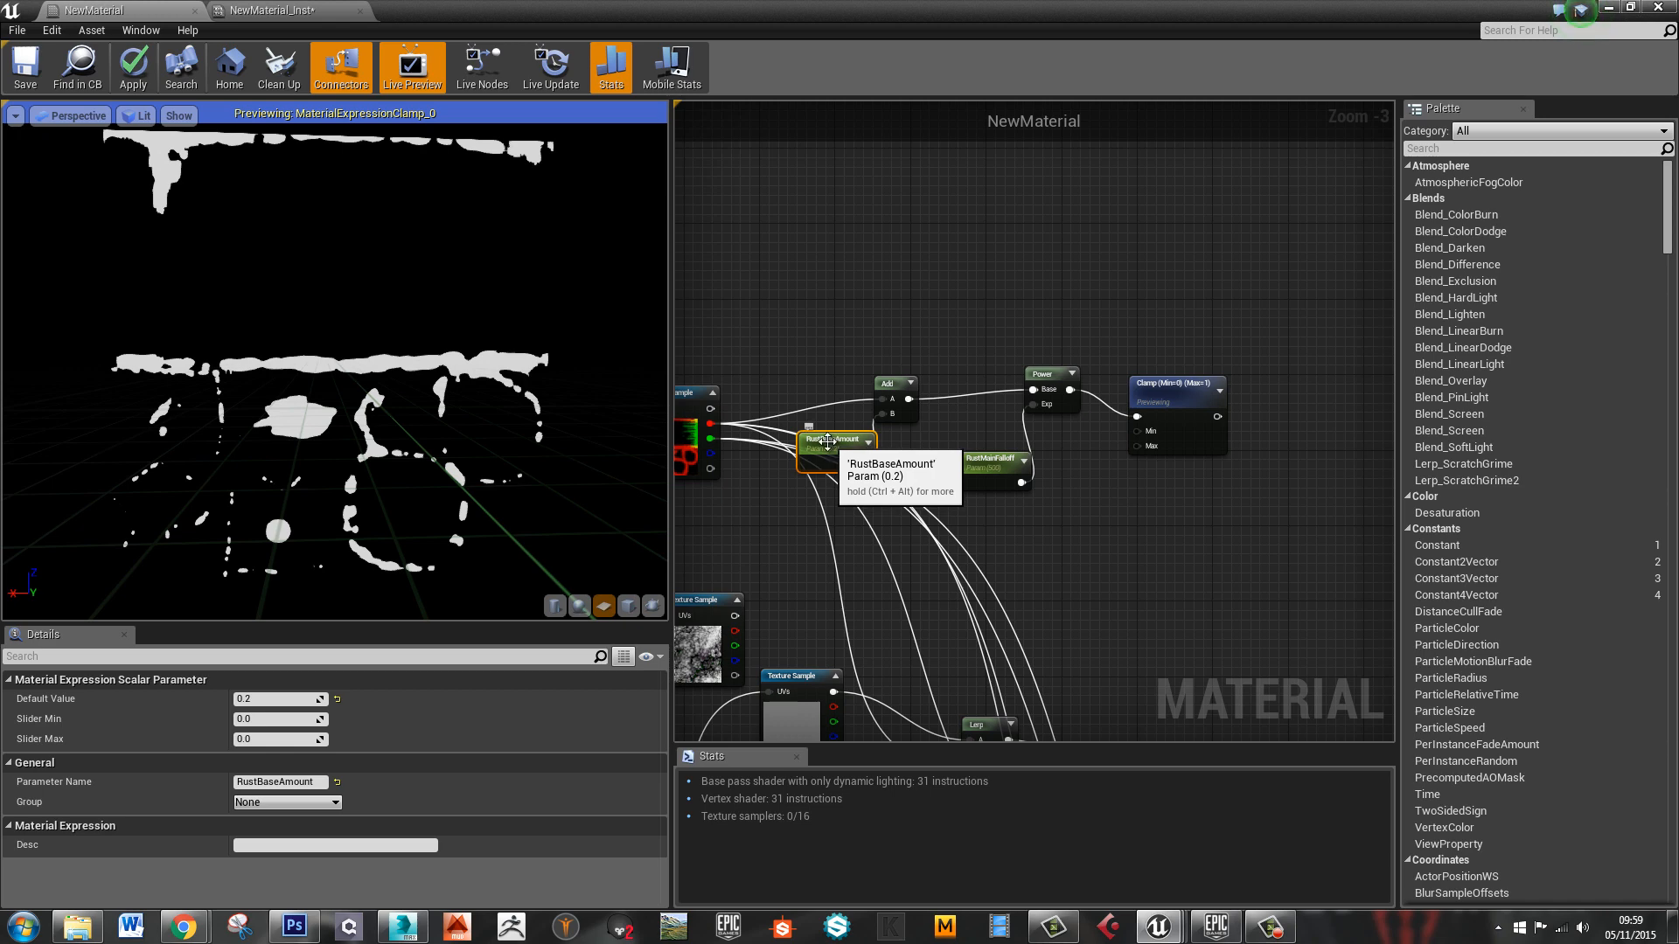
{"action": "left_click", "coordinate": [25, 66]}
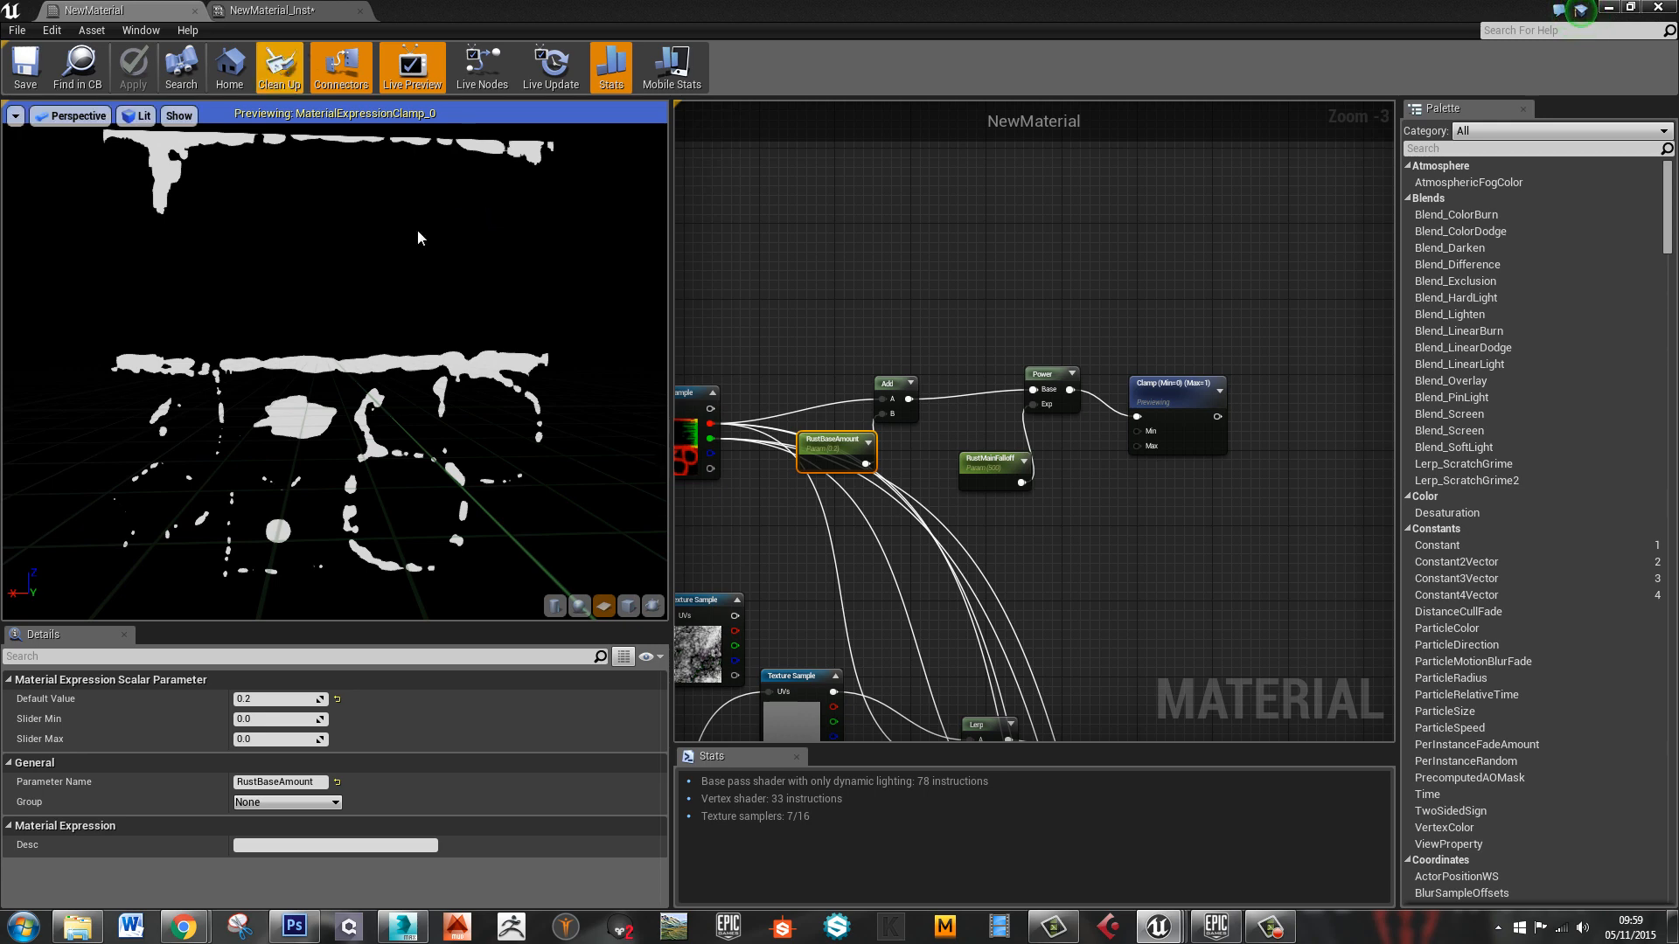
Try lowering RustBaseAmount's default value to about 0.007 while watching the mask, then restore it to 0.2
{"action": "left_click_drag", "start_coordinate": [282, 697], "coordinate": [257, 699]}
{"action": "left_click", "coordinate": [285, 700]}
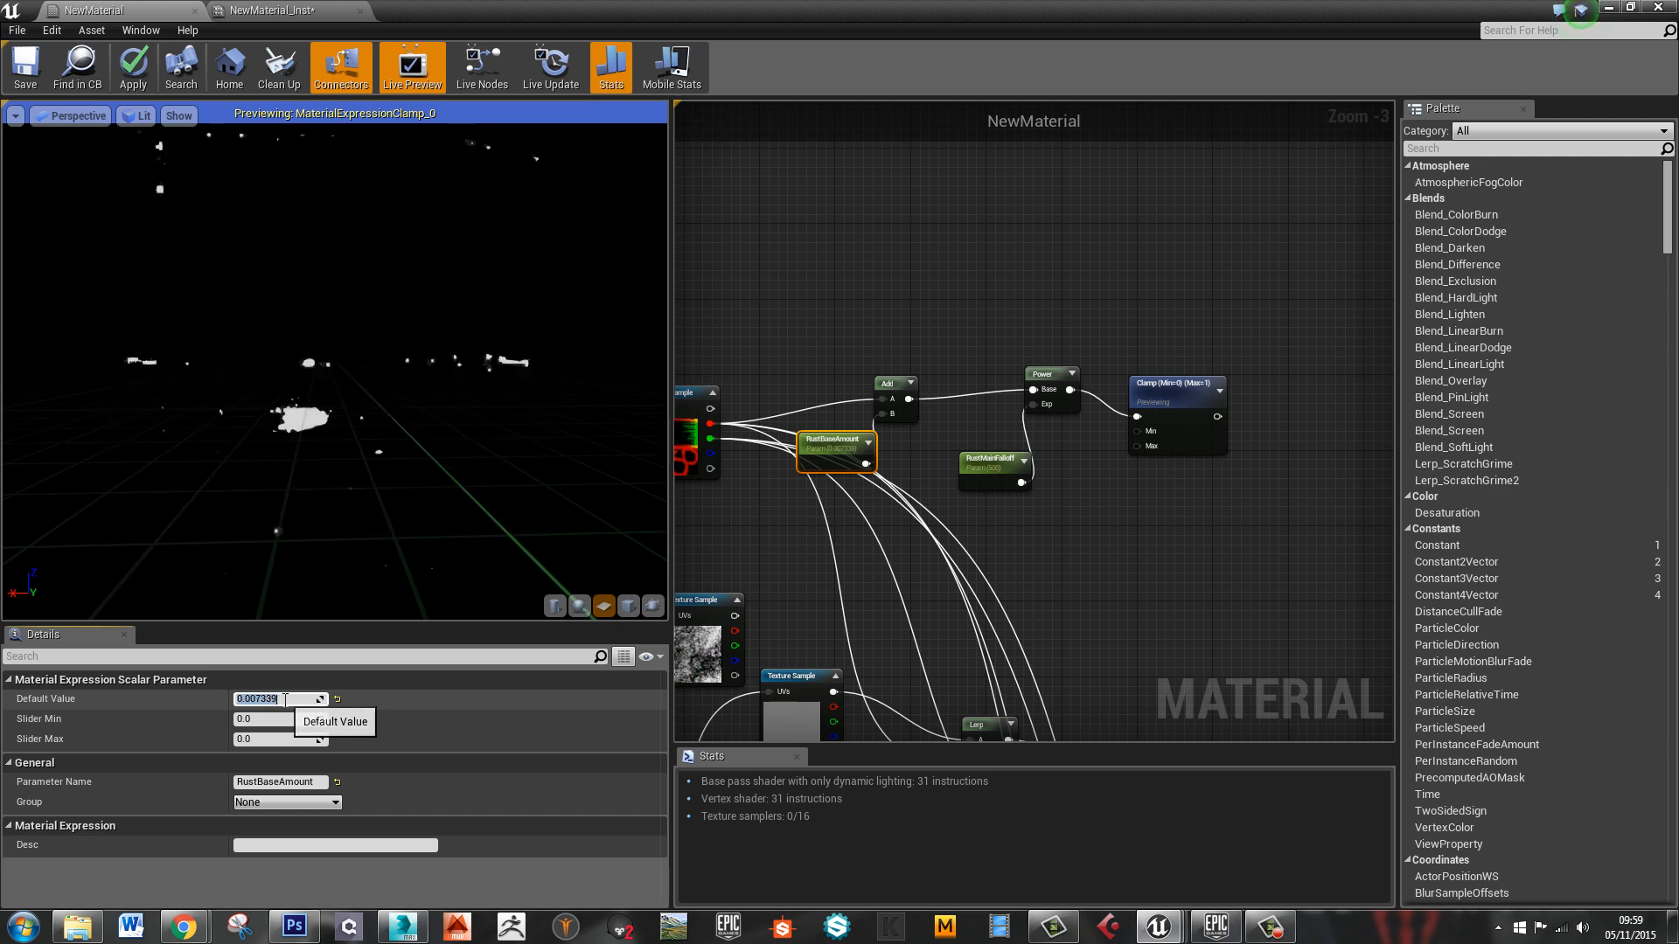
{"action": "type", "text": ".2"}
{"action": "key", "text": "Return"}
Try a RustMainFalloff default value of 10 and scrub it to about 41.6, then restore it to 500
{"action": "left_click", "coordinate": [991, 463]}
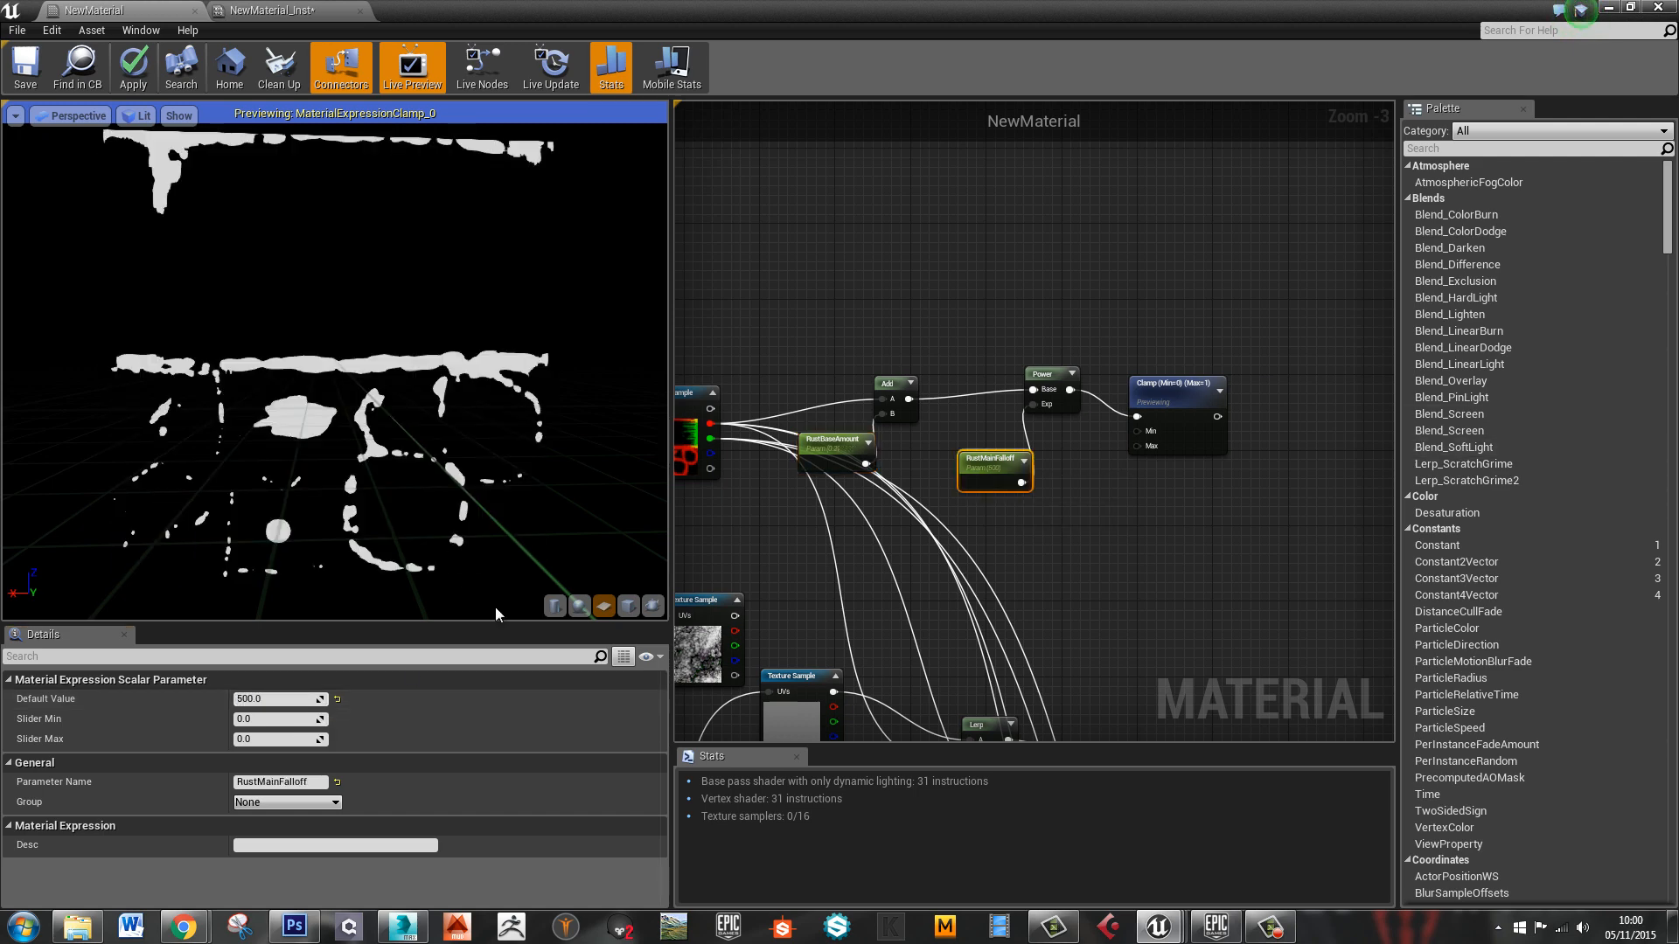
{"action": "left_click", "coordinate": [296, 700]}
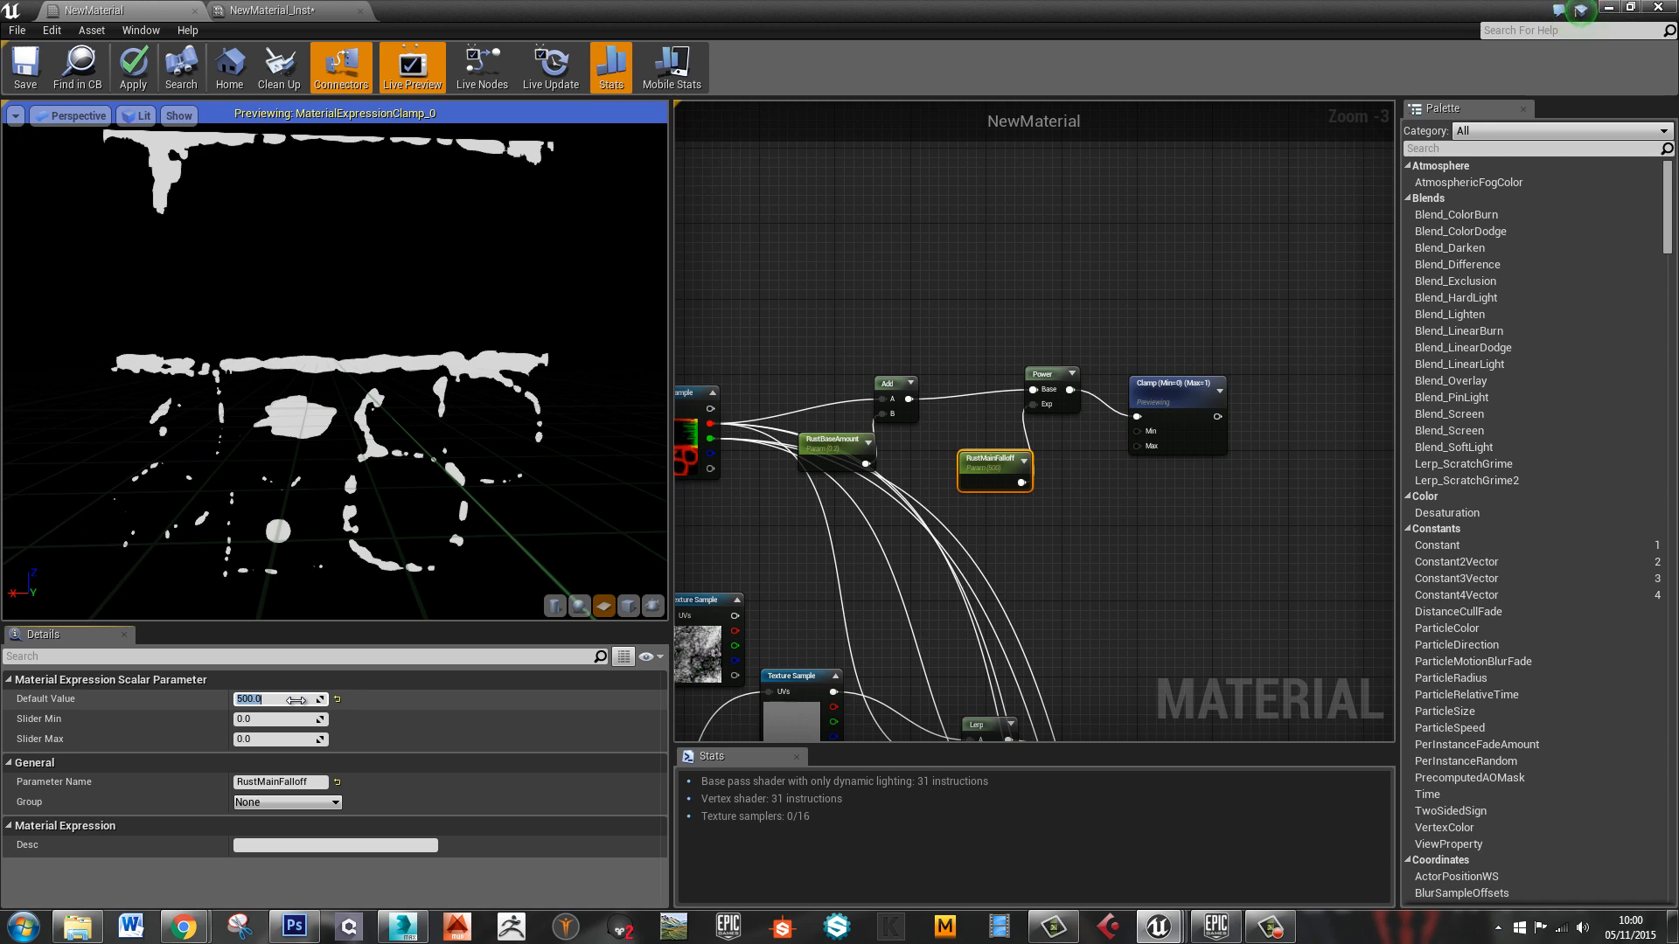
{"action": "type", "text": "10"}
{"action": "key", "text": "Return"}
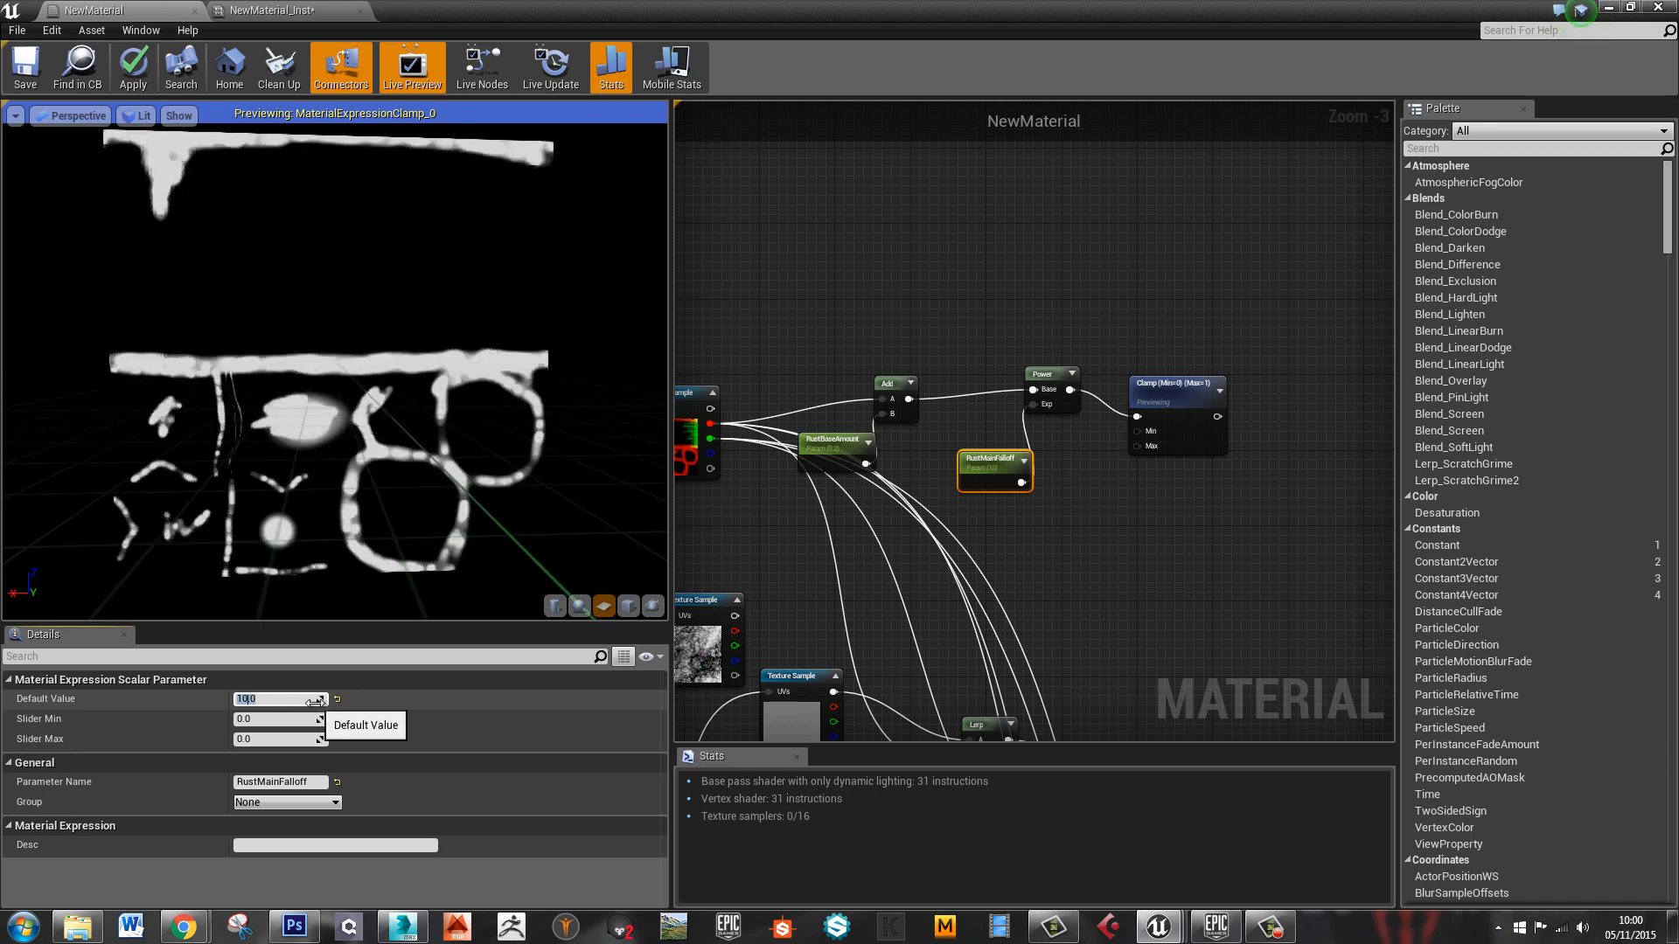
{"action": "left_click_drag", "start_coordinate": [296, 700], "coordinate": [320, 698]}
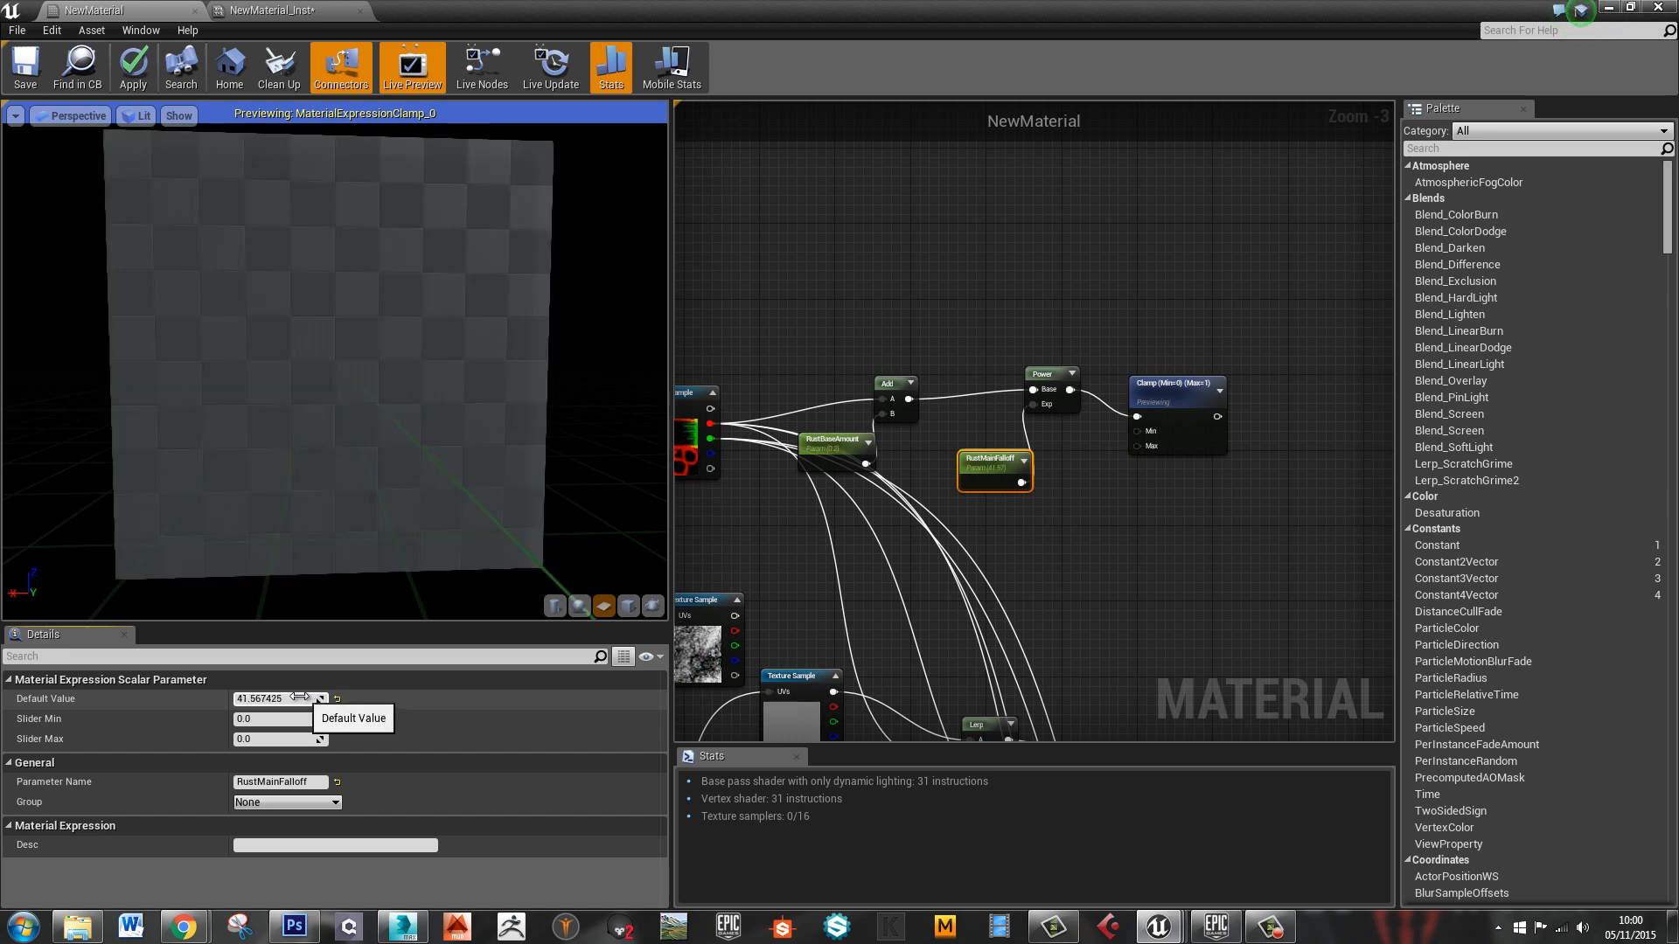
{"action": "left_click", "coordinate": [290, 699]}
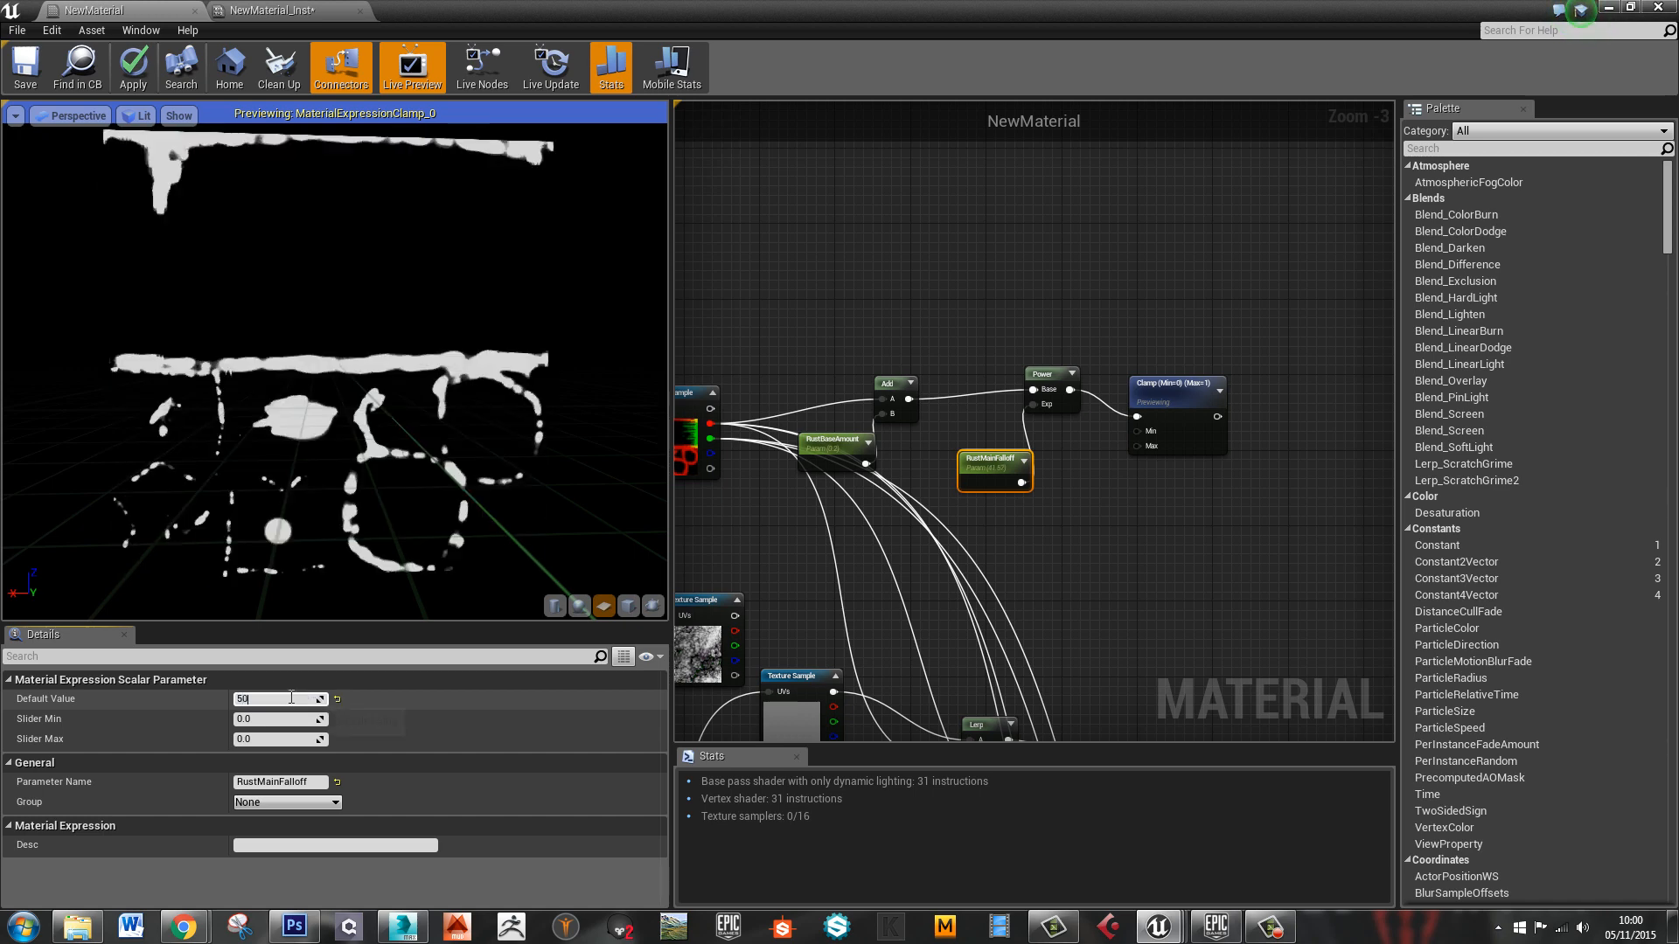
{"action": "key", "text": "Return"}
{"action": "left_click", "coordinate": [1111, 604]}
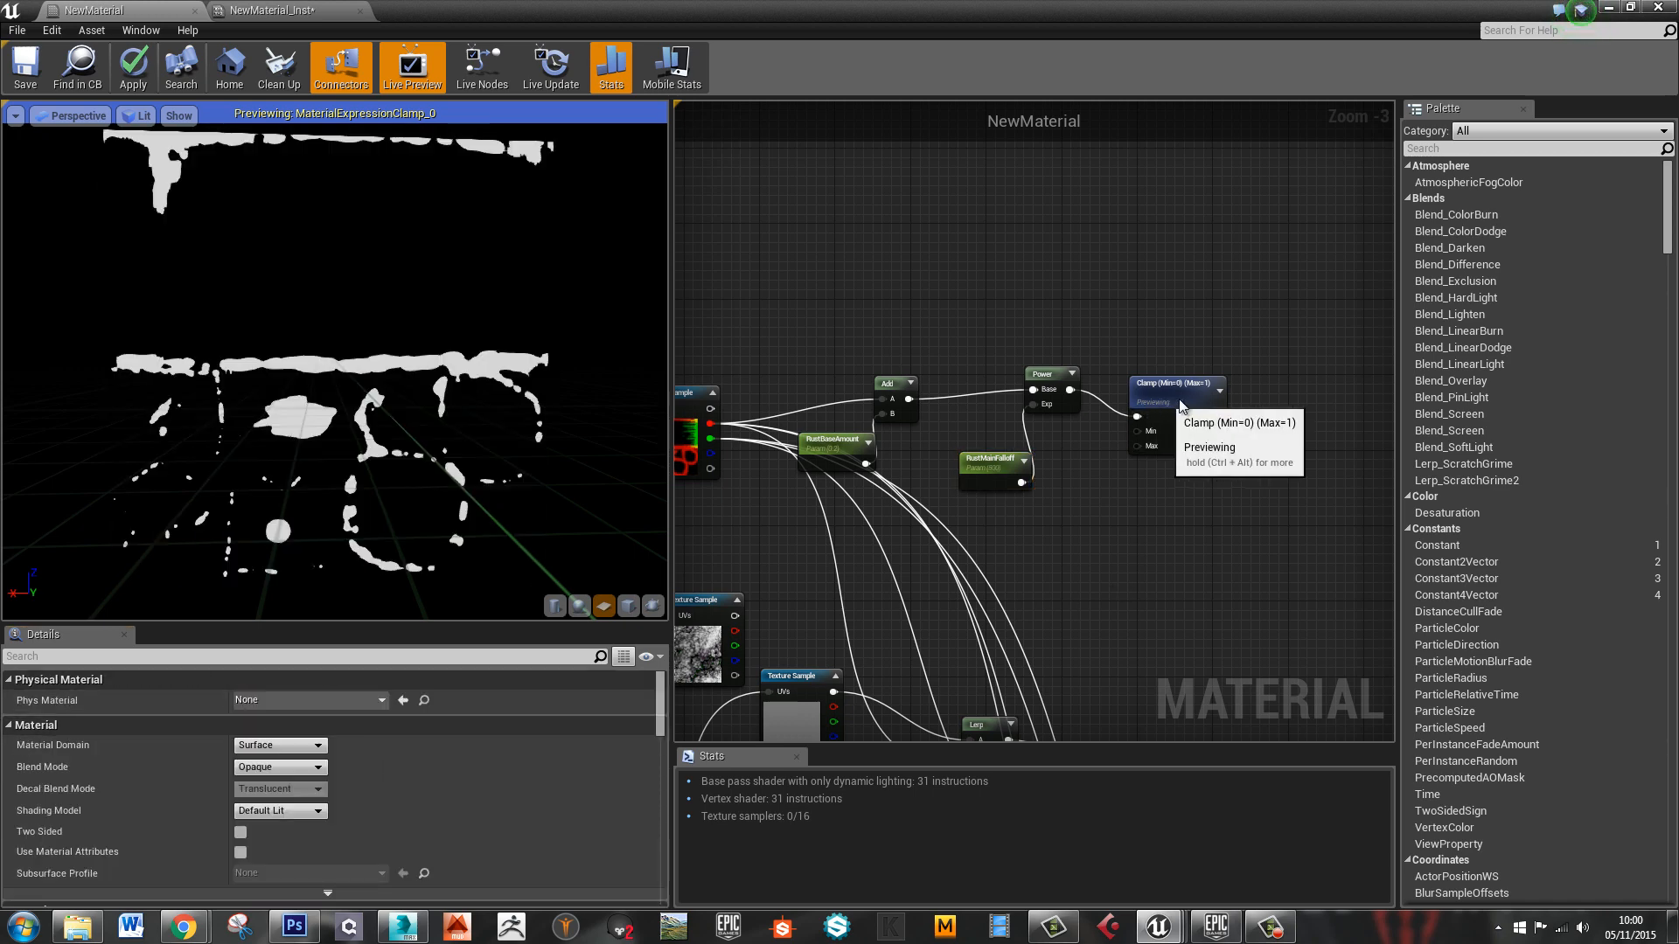
Move the Clamp node slightly farther from the Power node and inspect the Machine_masks2 texture sample
{"action": "left_click_drag", "start_coordinate": [1180, 404], "coordinate": [1207, 394]}
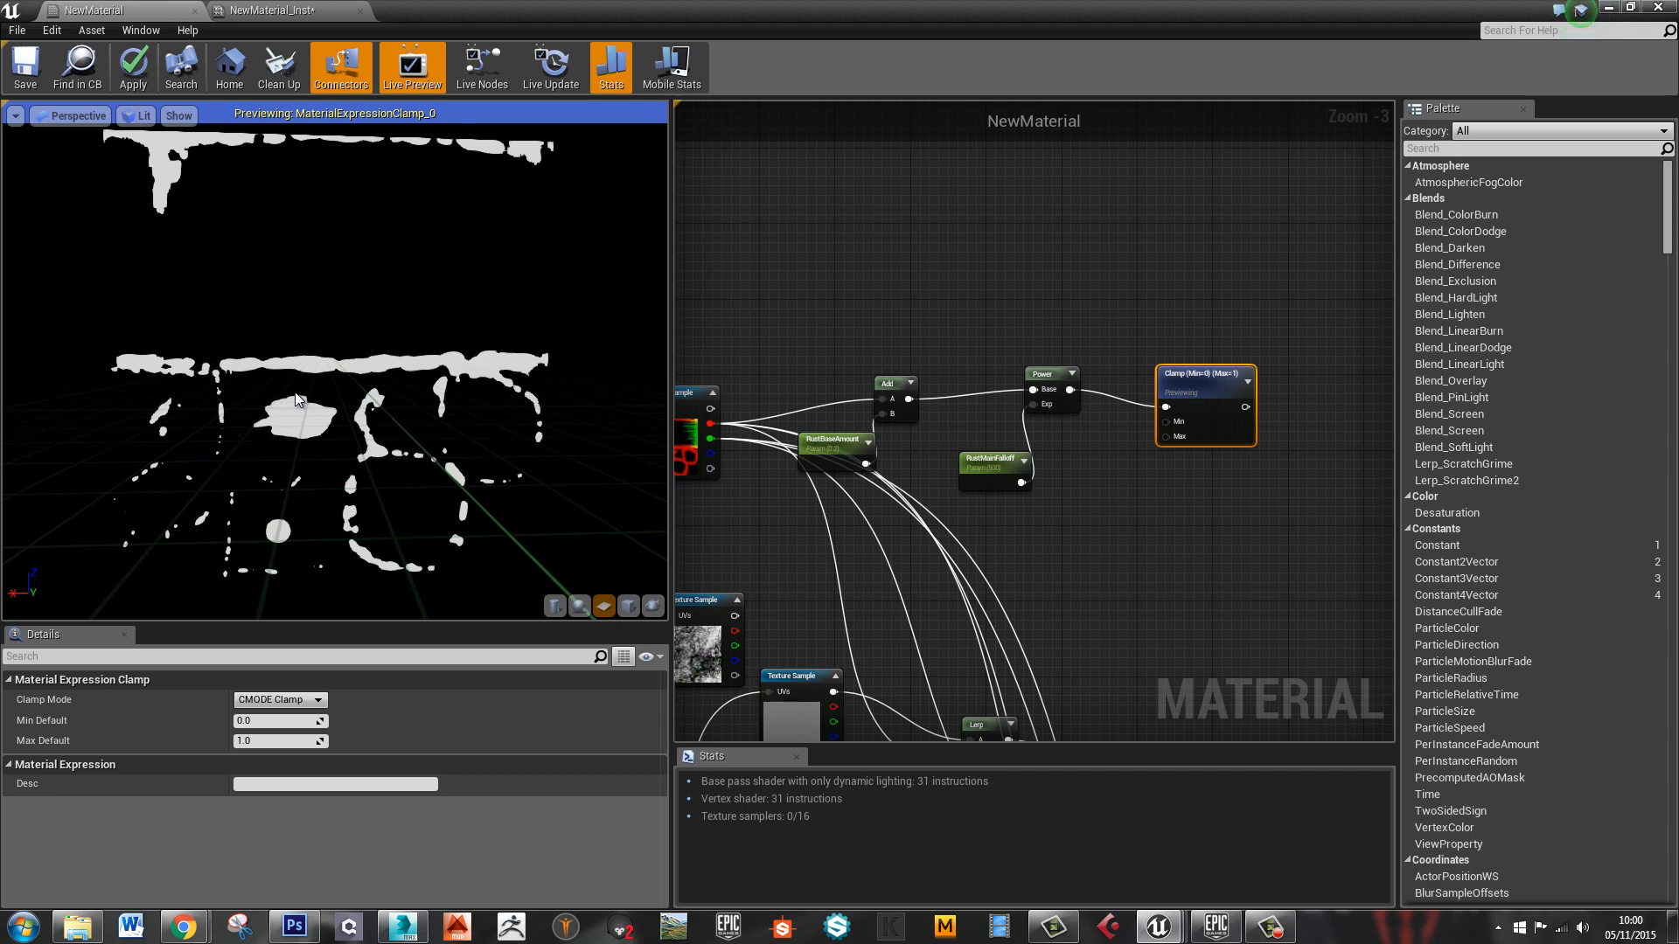
{"action": "right_click_drag", "start_coordinate": [745, 396], "coordinate": [820, 385]}
{"action": "left_click", "coordinate": [745, 394]}
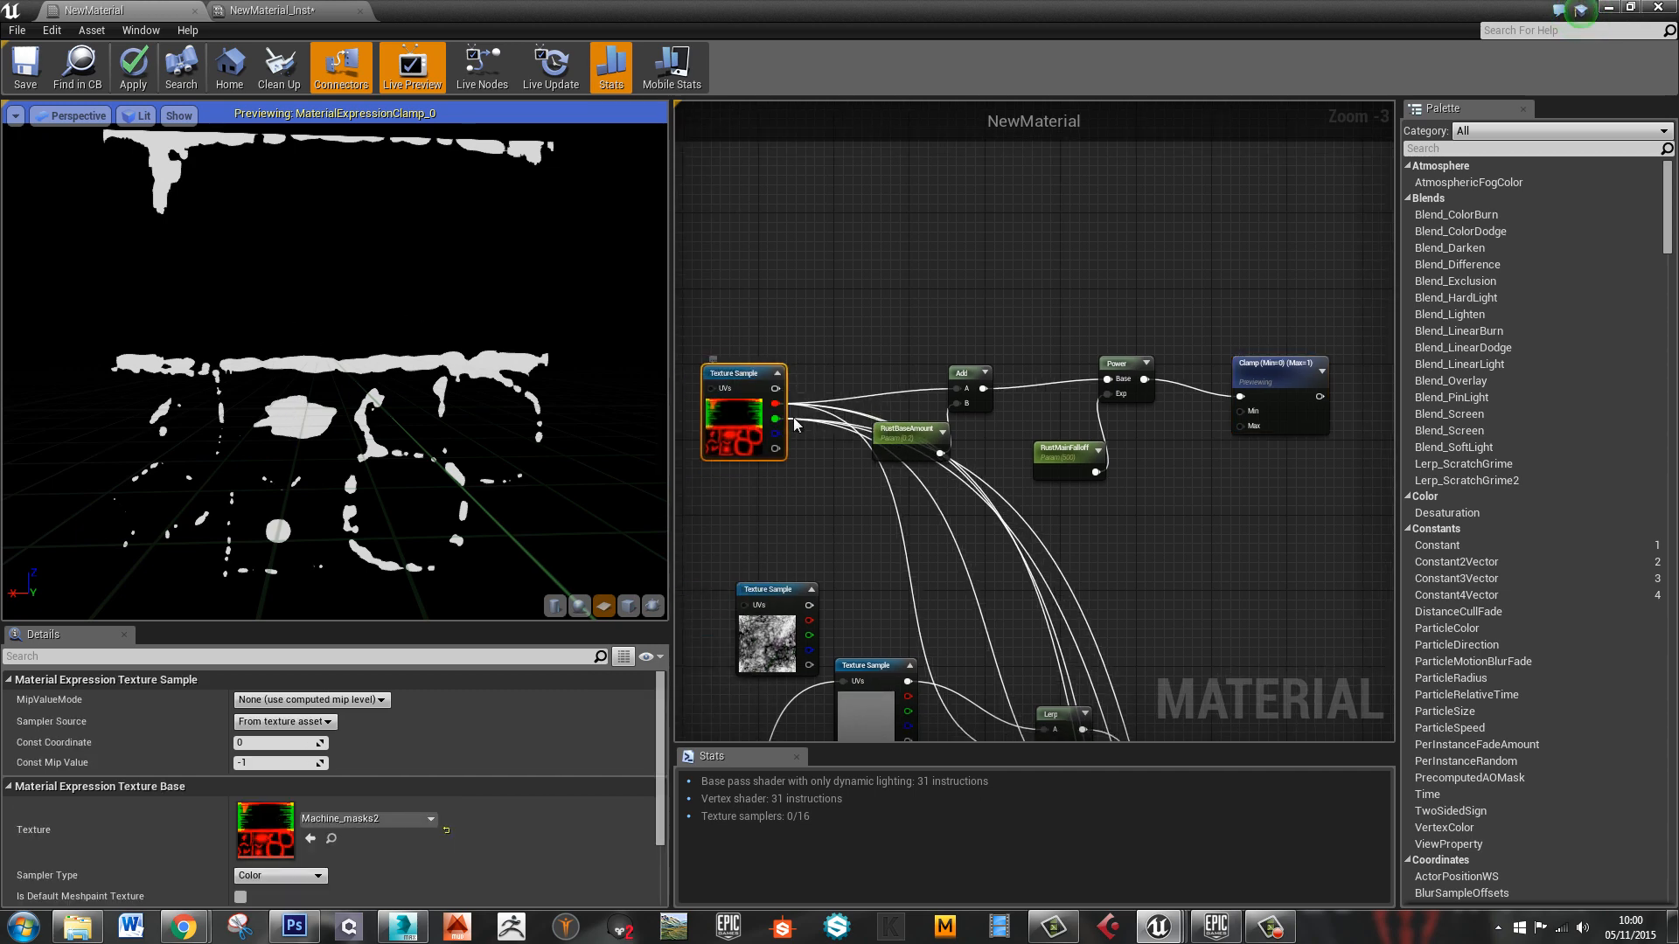
{"action": "left_click_drag", "start_coordinate": [776, 404], "coordinate": [824, 383]}
{"action": "left_click", "coordinate": [901, 267]}
{"action": "left_click", "coordinate": [903, 267]}
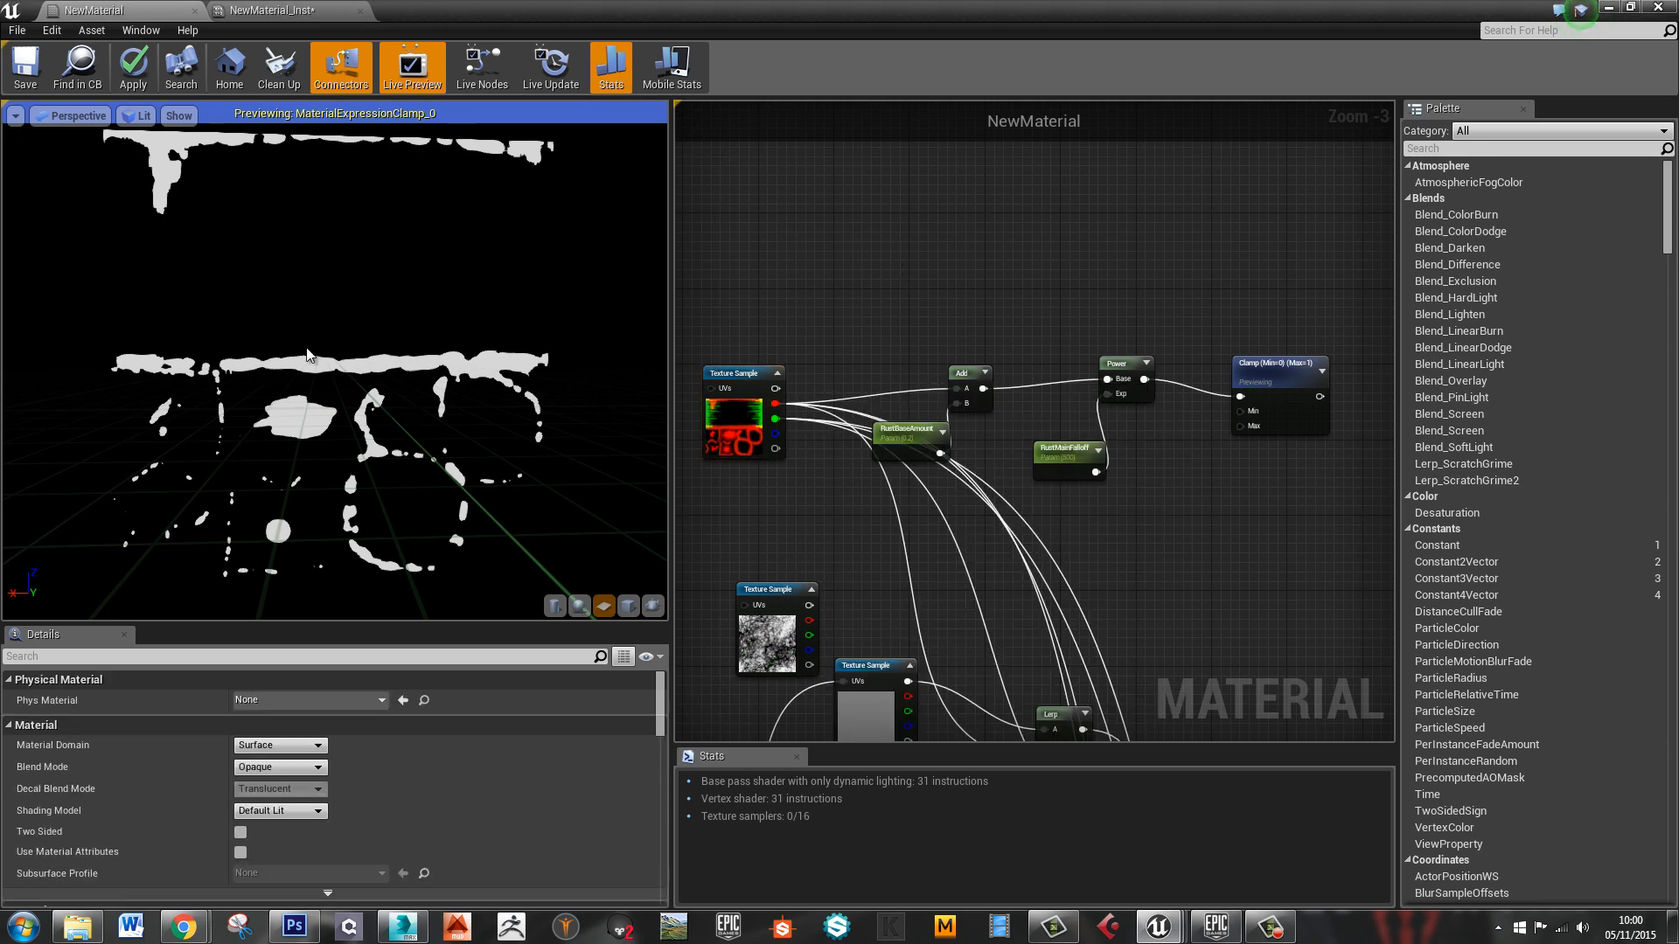
Try feeding the Machine_masks2 red channel into a second Add node, preview it, and delete that node
{"action": "left_click_drag", "start_coordinate": [866, 499], "coordinate": [1678, 459]}
{"action": "right_click_drag", "start_coordinate": [939, 287], "coordinate": [1000, 390]}
{"action": "scroll", "coordinate": [924, 463], "scroll_direction": "up", "scroll_amount": 2}
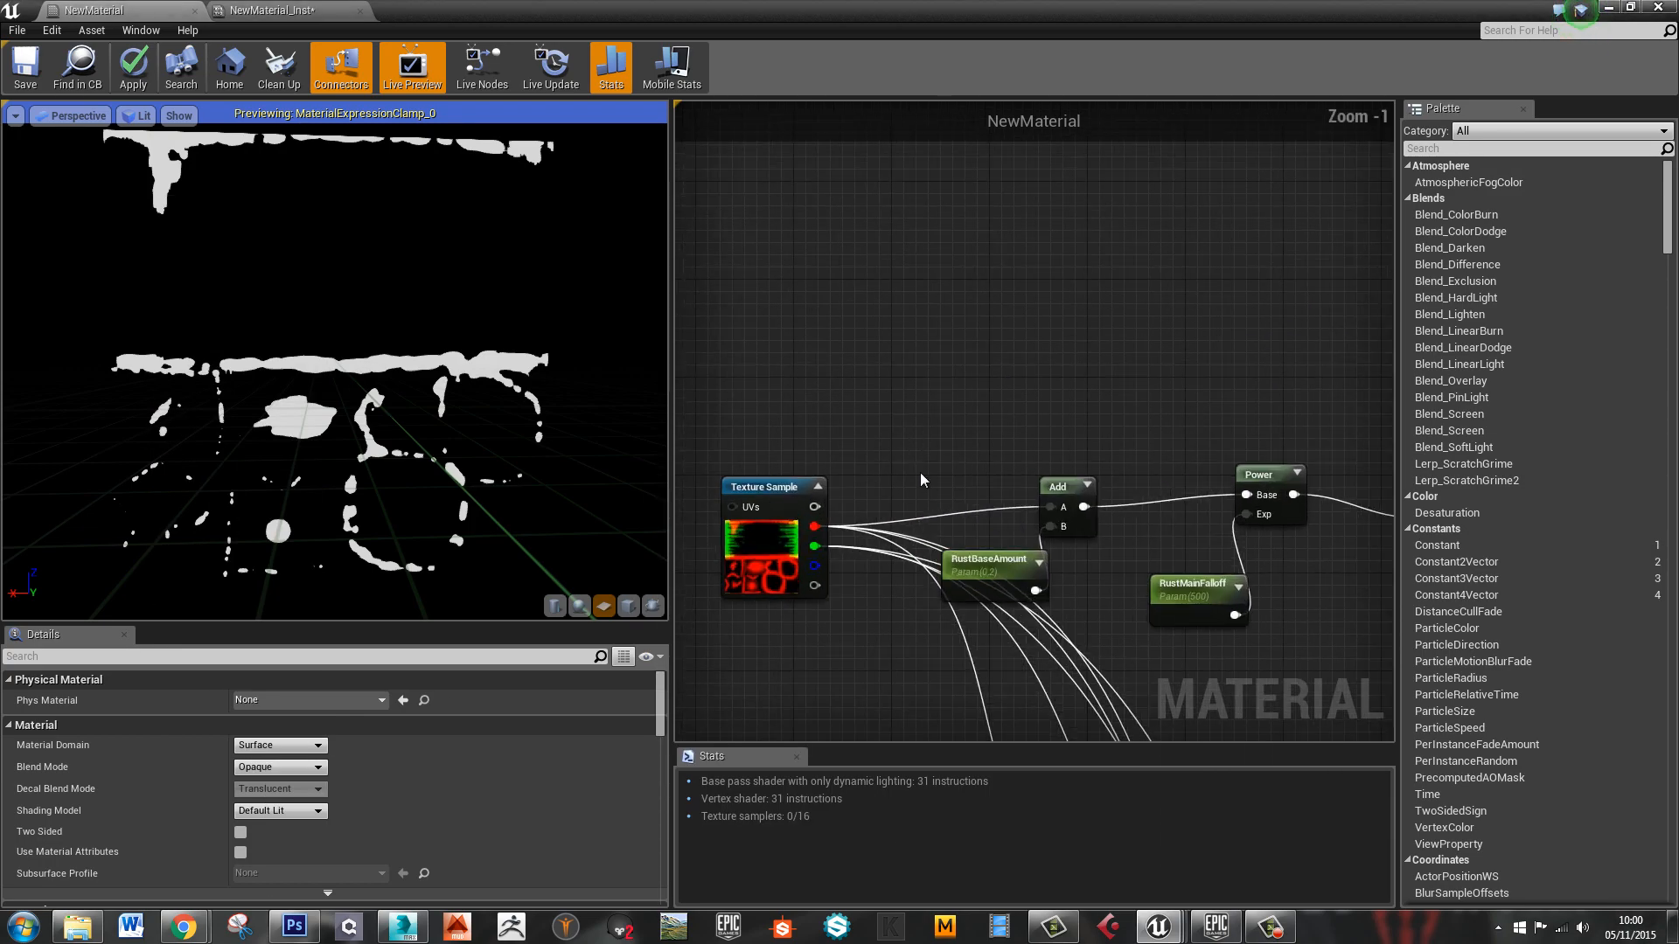
{"action": "right_click_drag", "start_coordinate": [918, 472], "coordinate": [906, 374]}
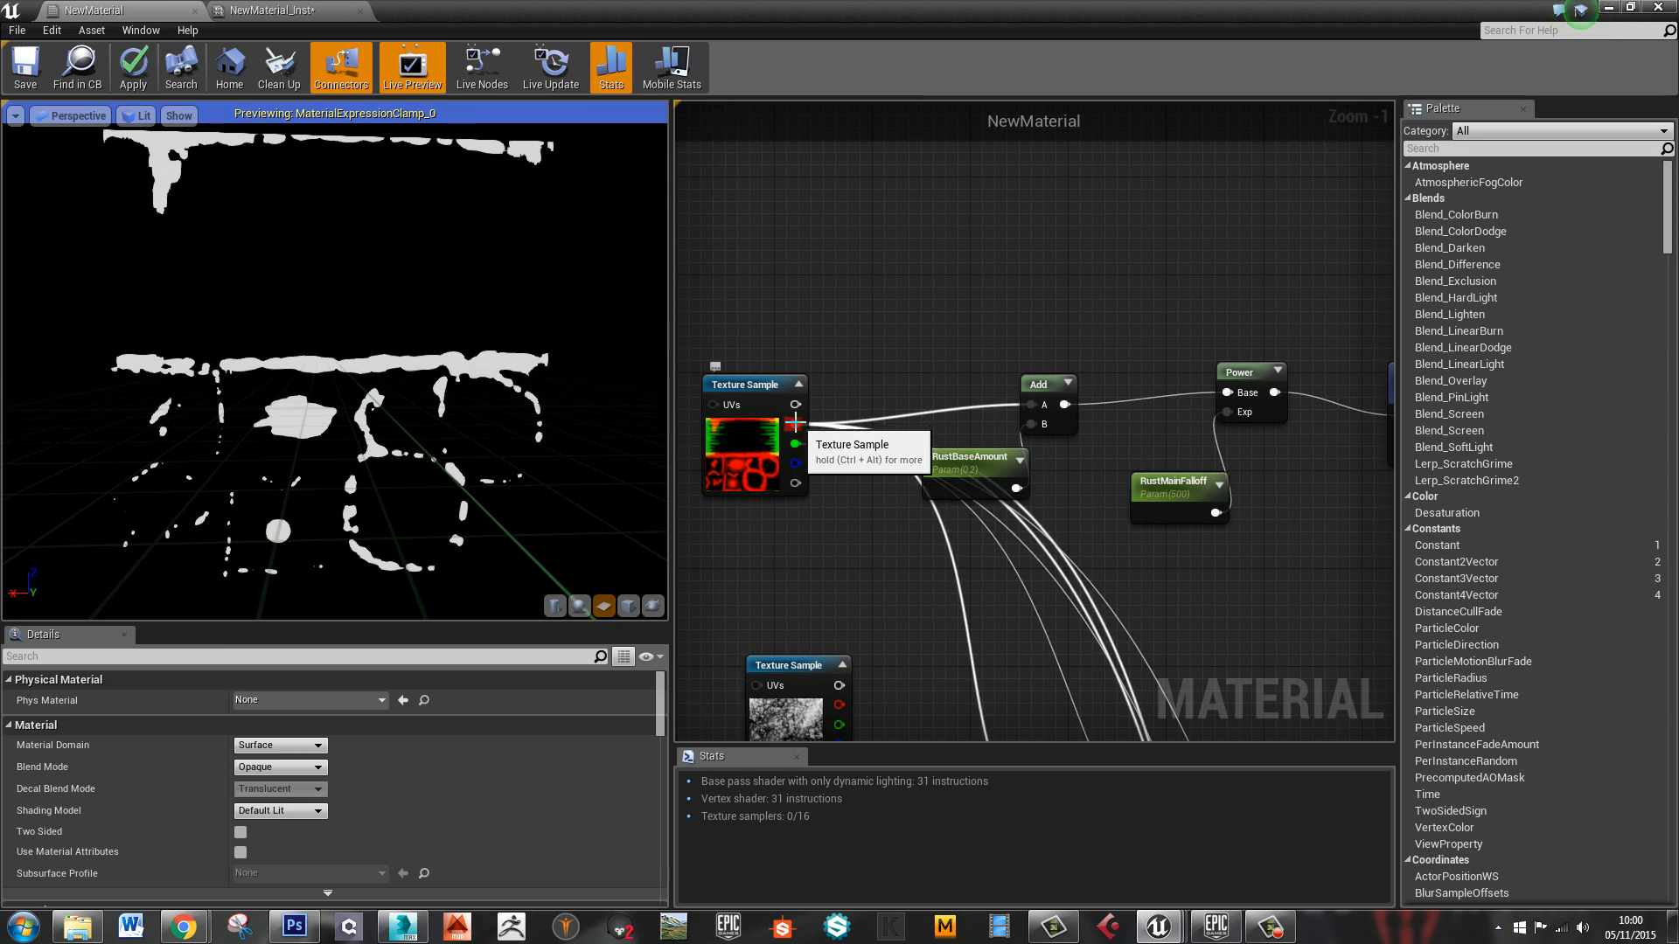
{"action": "left_click_drag", "start_coordinate": [795, 424], "coordinate": [1005, 240]}
{"action": "type", "text": "add"}
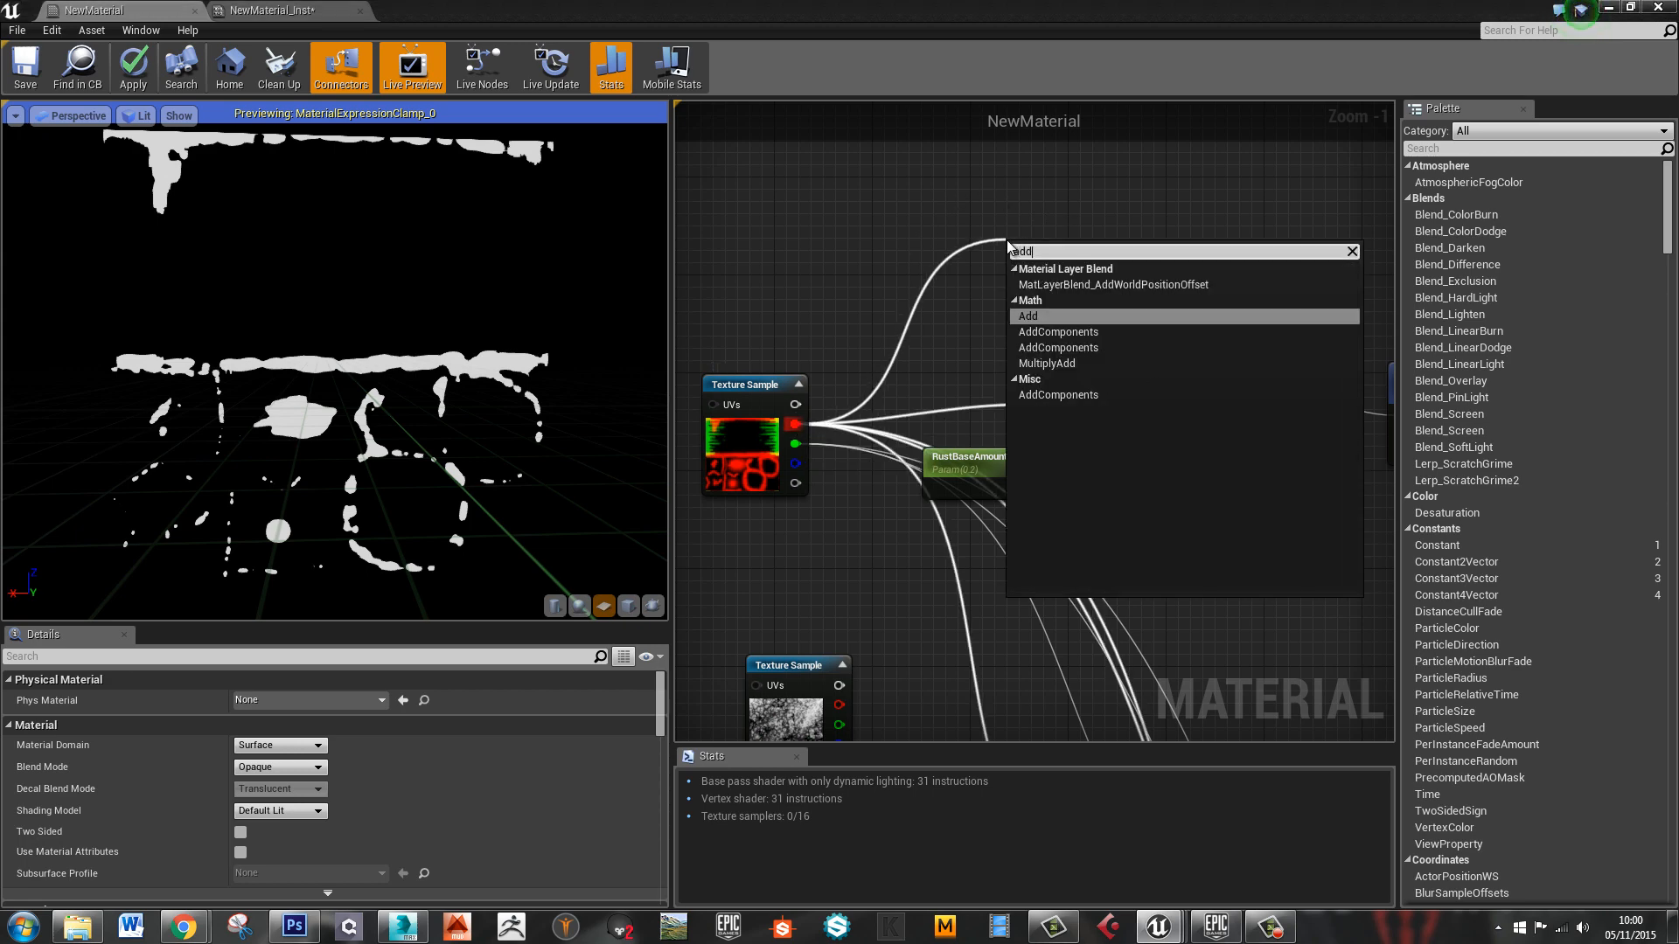
{"action": "key", "text": "Return"}
{"action": "right_click", "coordinate": [1034, 255]}
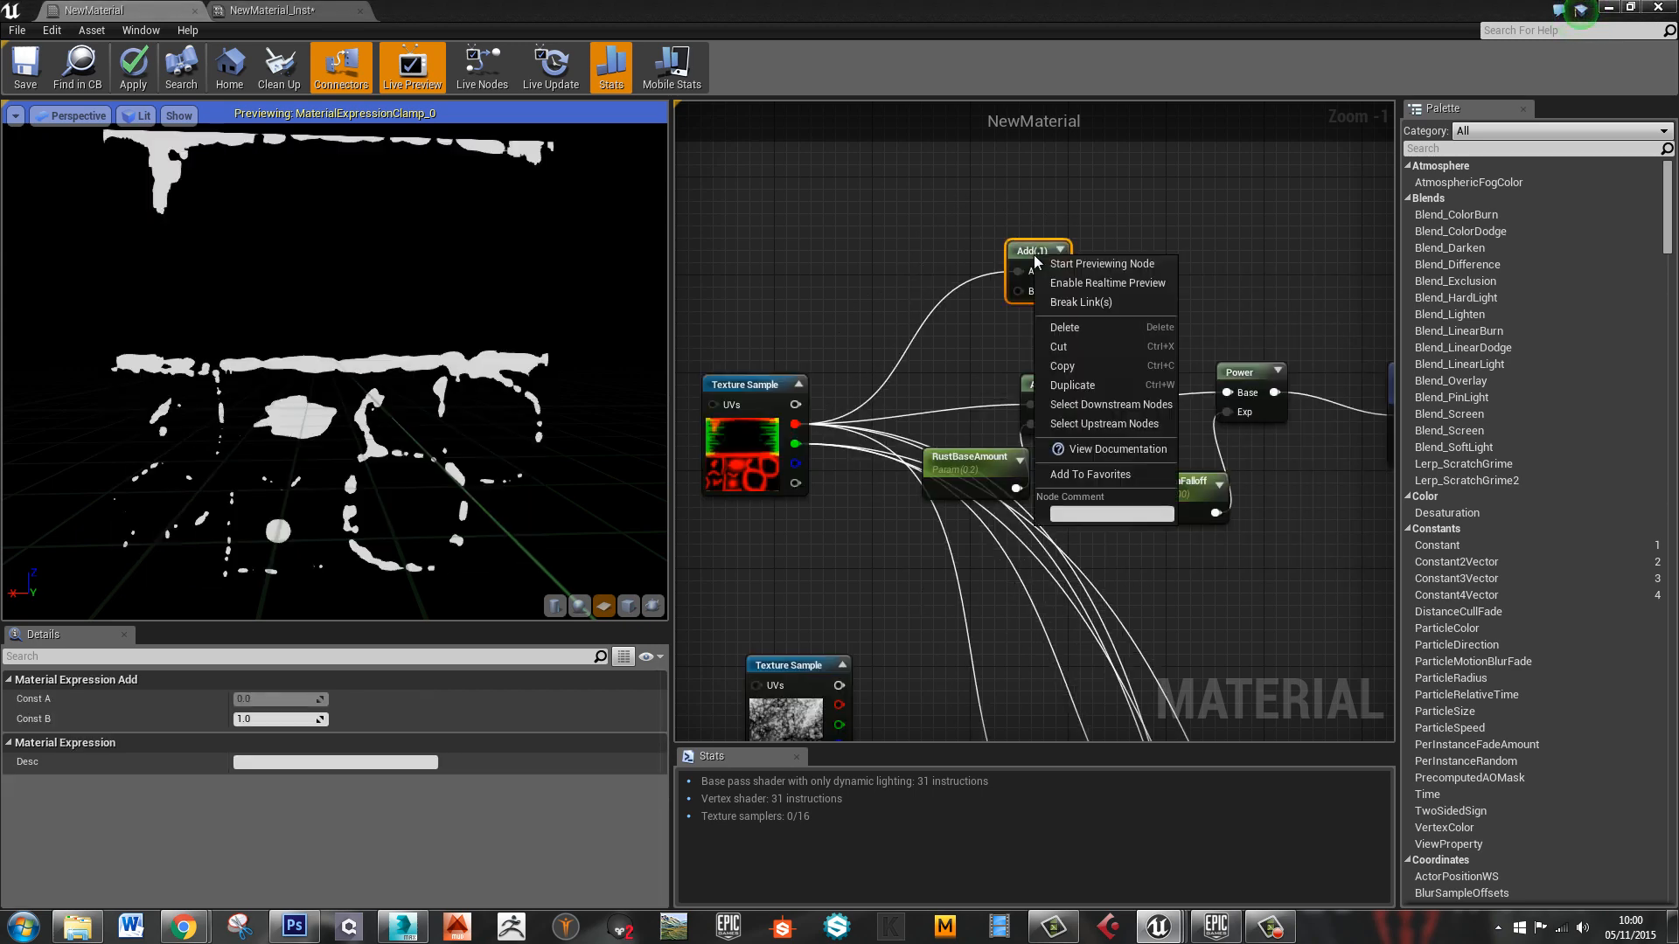
{"action": "left_click", "coordinate": [1094, 264]}
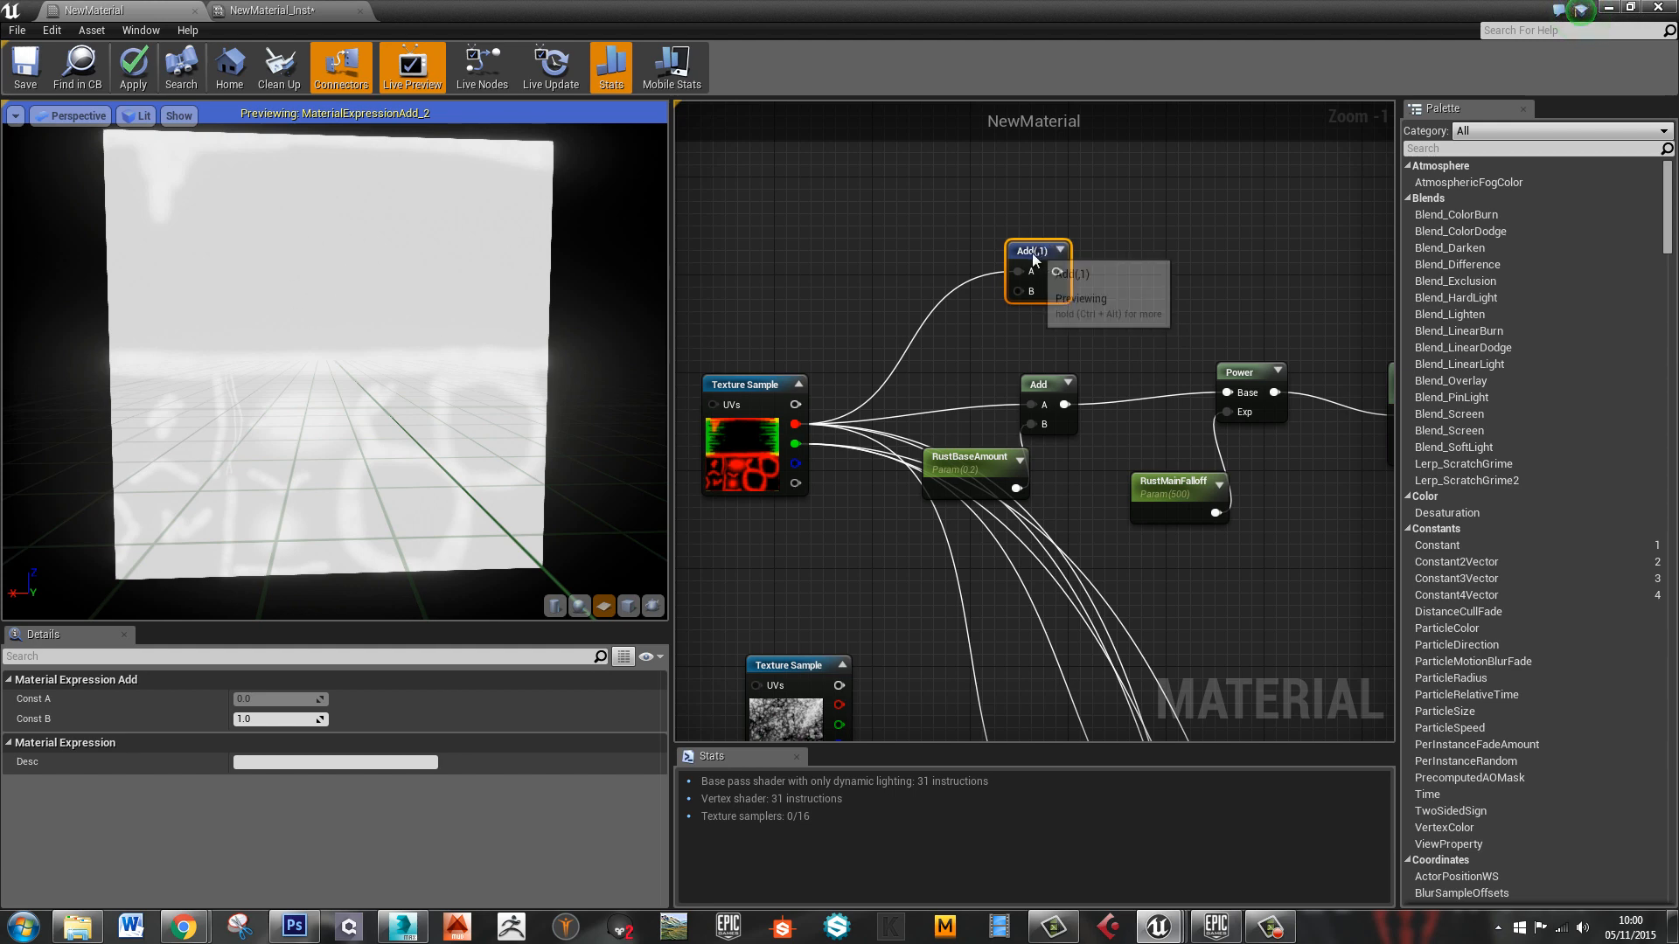
{"action": "key", "text": "Delete"}
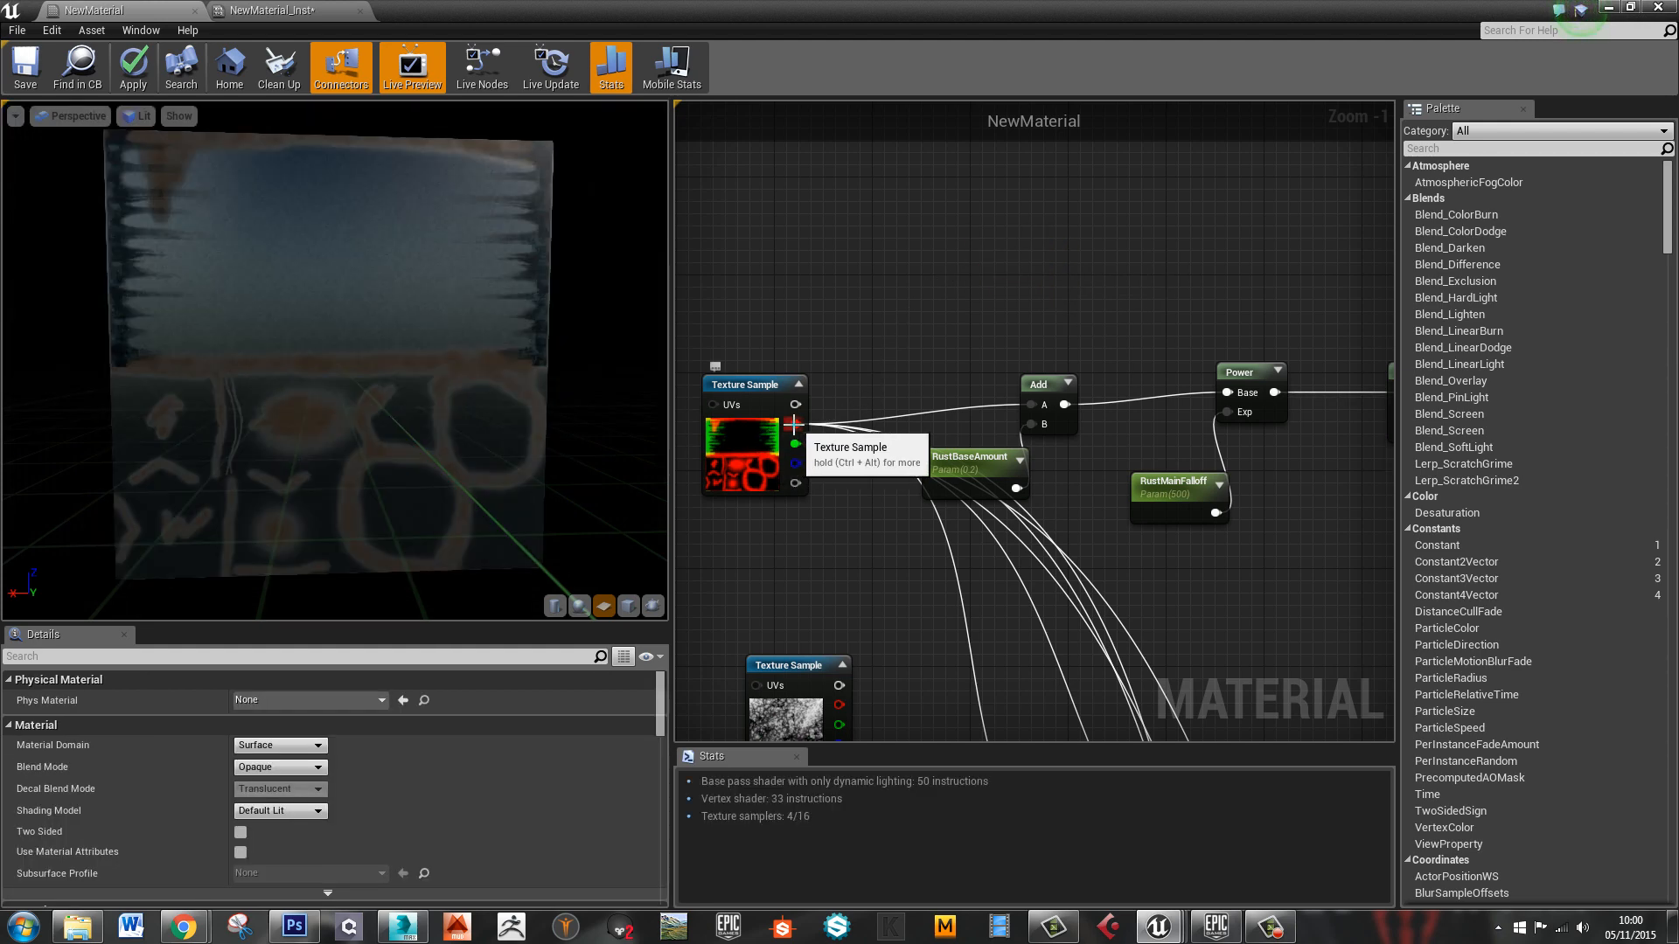
Feed the Machine_masks2 red channel into a new Multiply node above the Add node and preview it
{"action": "left_click", "coordinate": [977, 297]}
{"action": "left_click_drag", "start_coordinate": [794, 424], "coordinate": [1034, 265]}
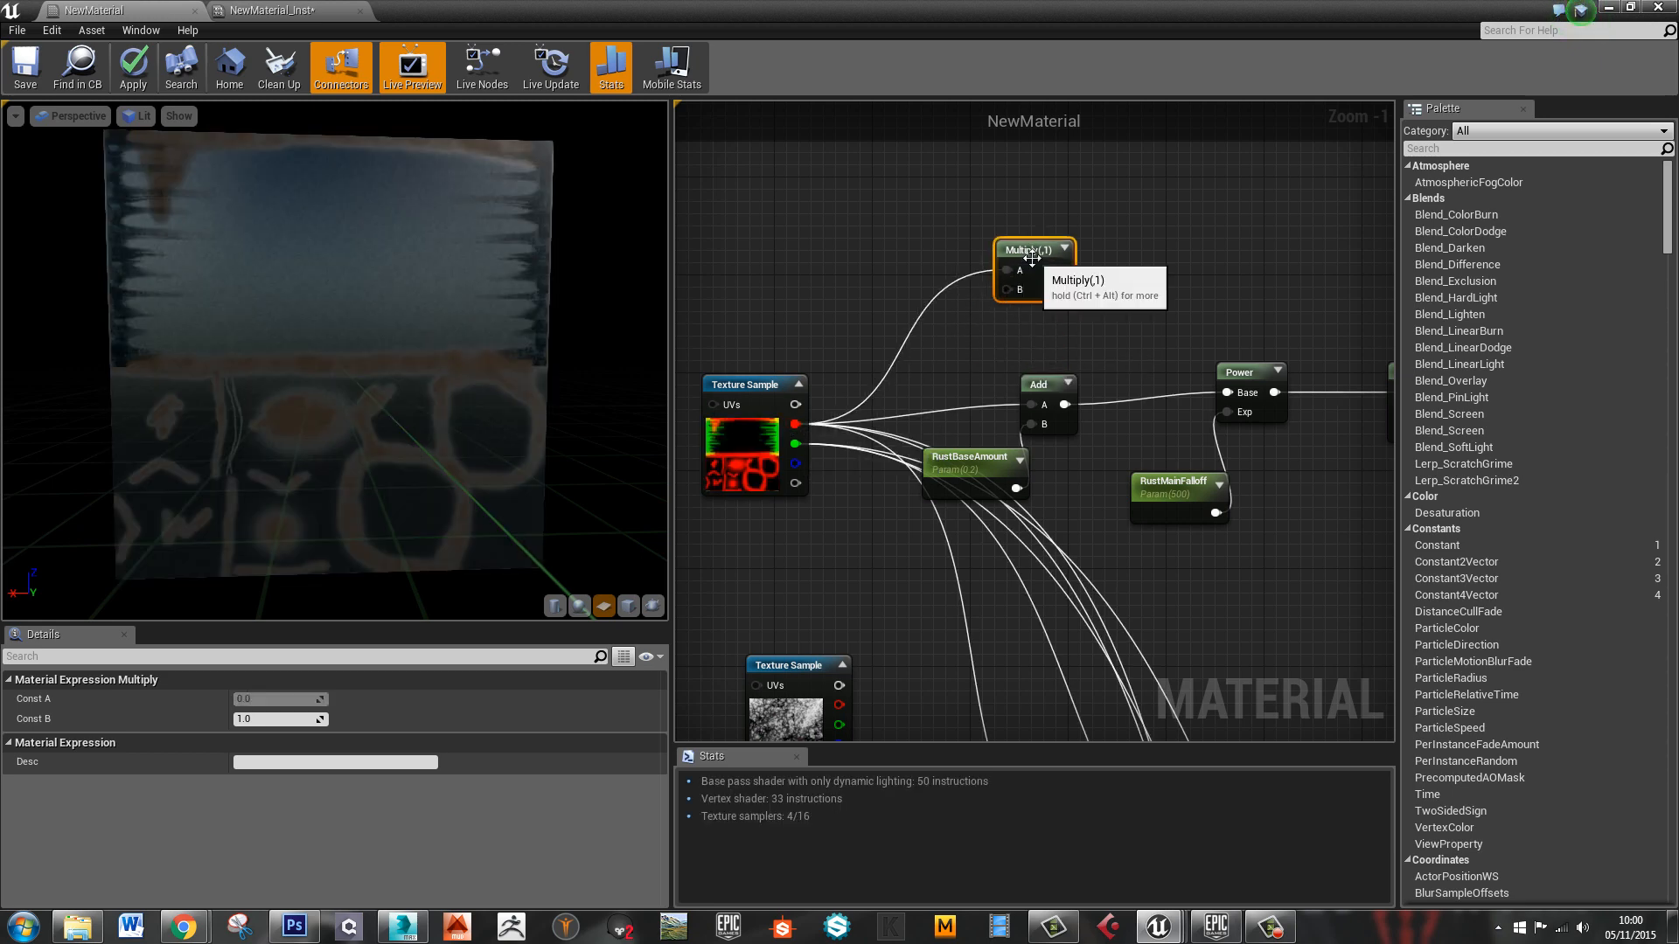
{"action": "right_click", "coordinate": [1032, 258]}
{"action": "left_click", "coordinate": [1062, 267]}
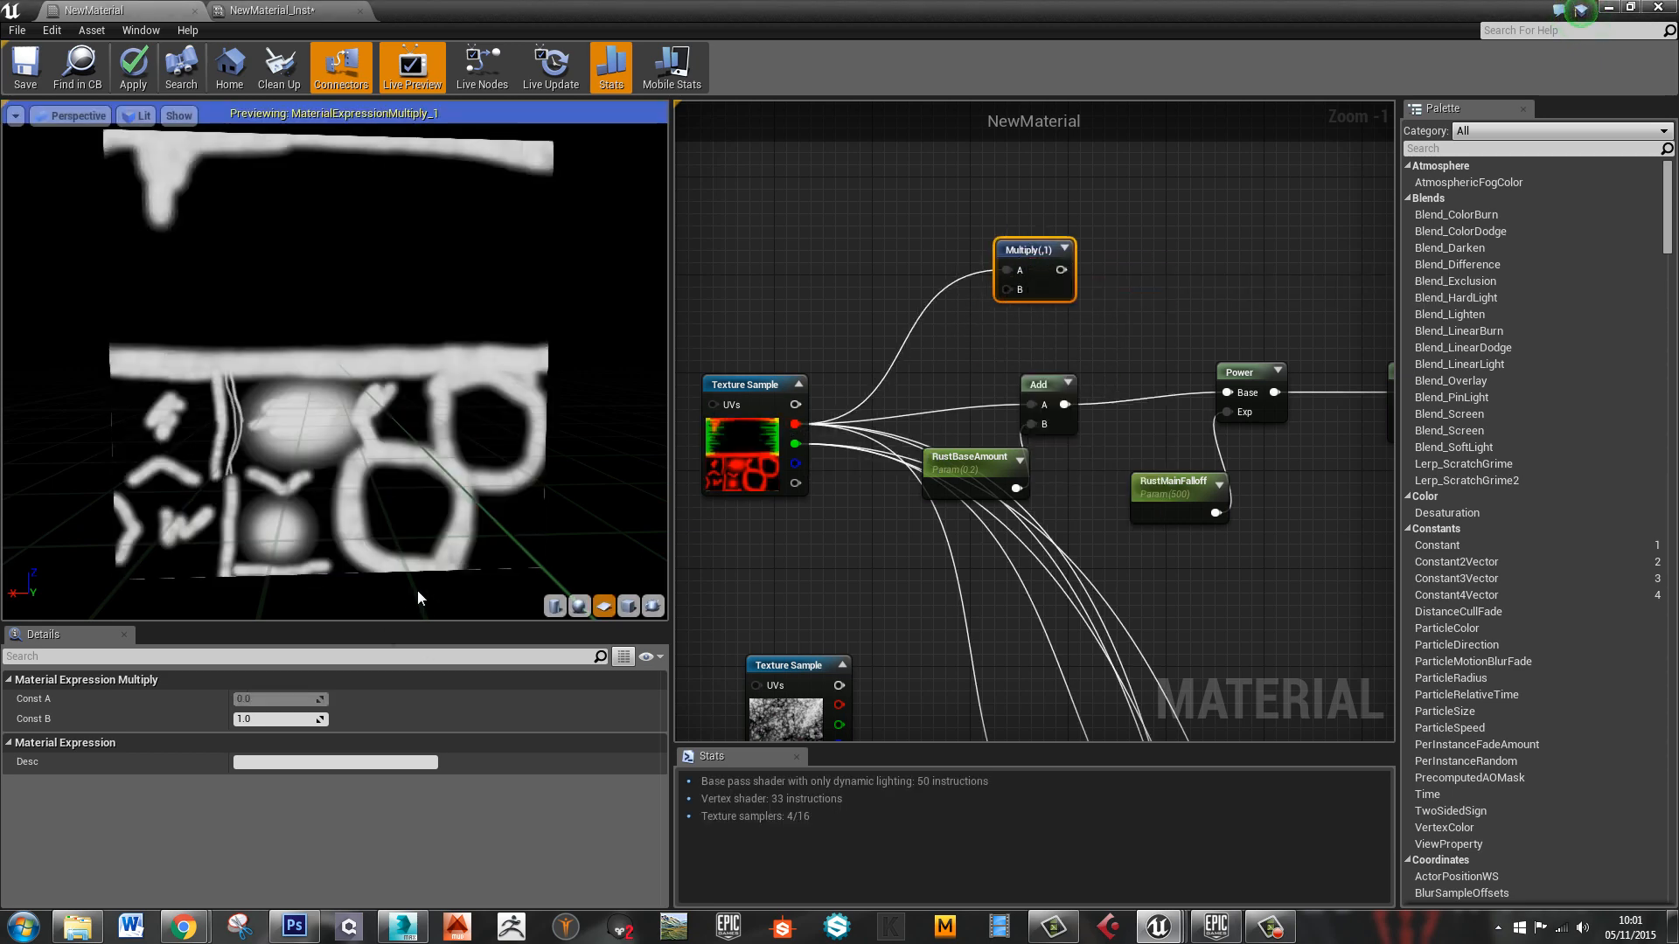
Try 50 as the Multiply node's constant B, then set it to 10 and examine the preview up close
{"action": "left_click", "coordinate": [267, 720]}
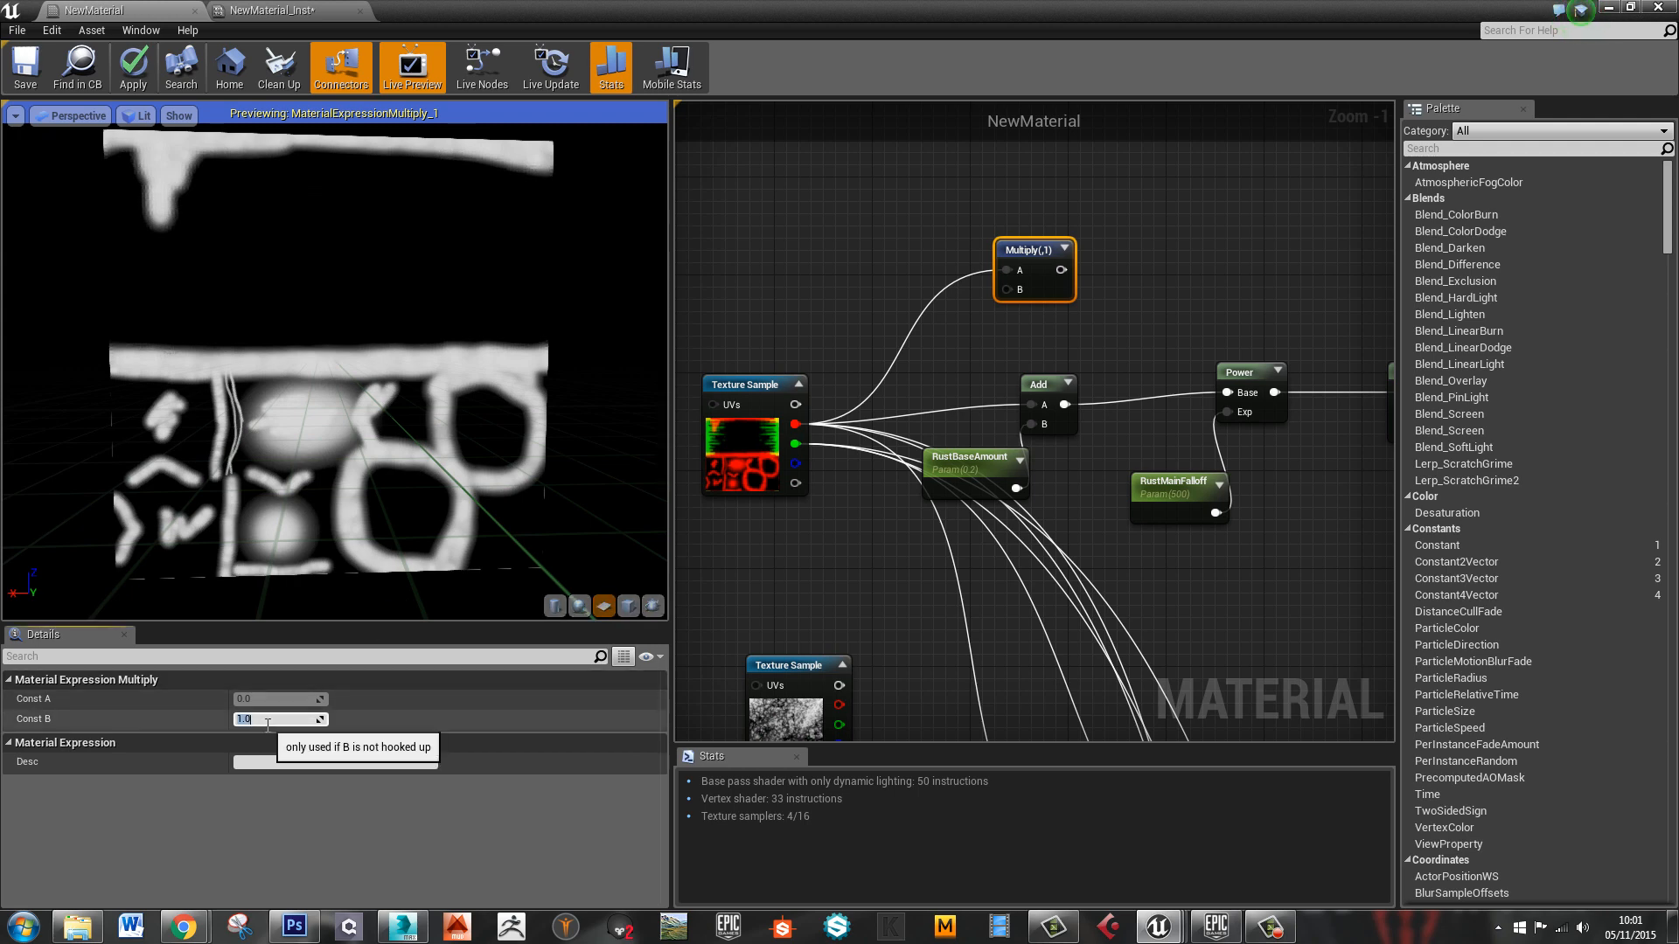
{"action": "type", "text": "50"}
{"action": "key", "text": "Return"}
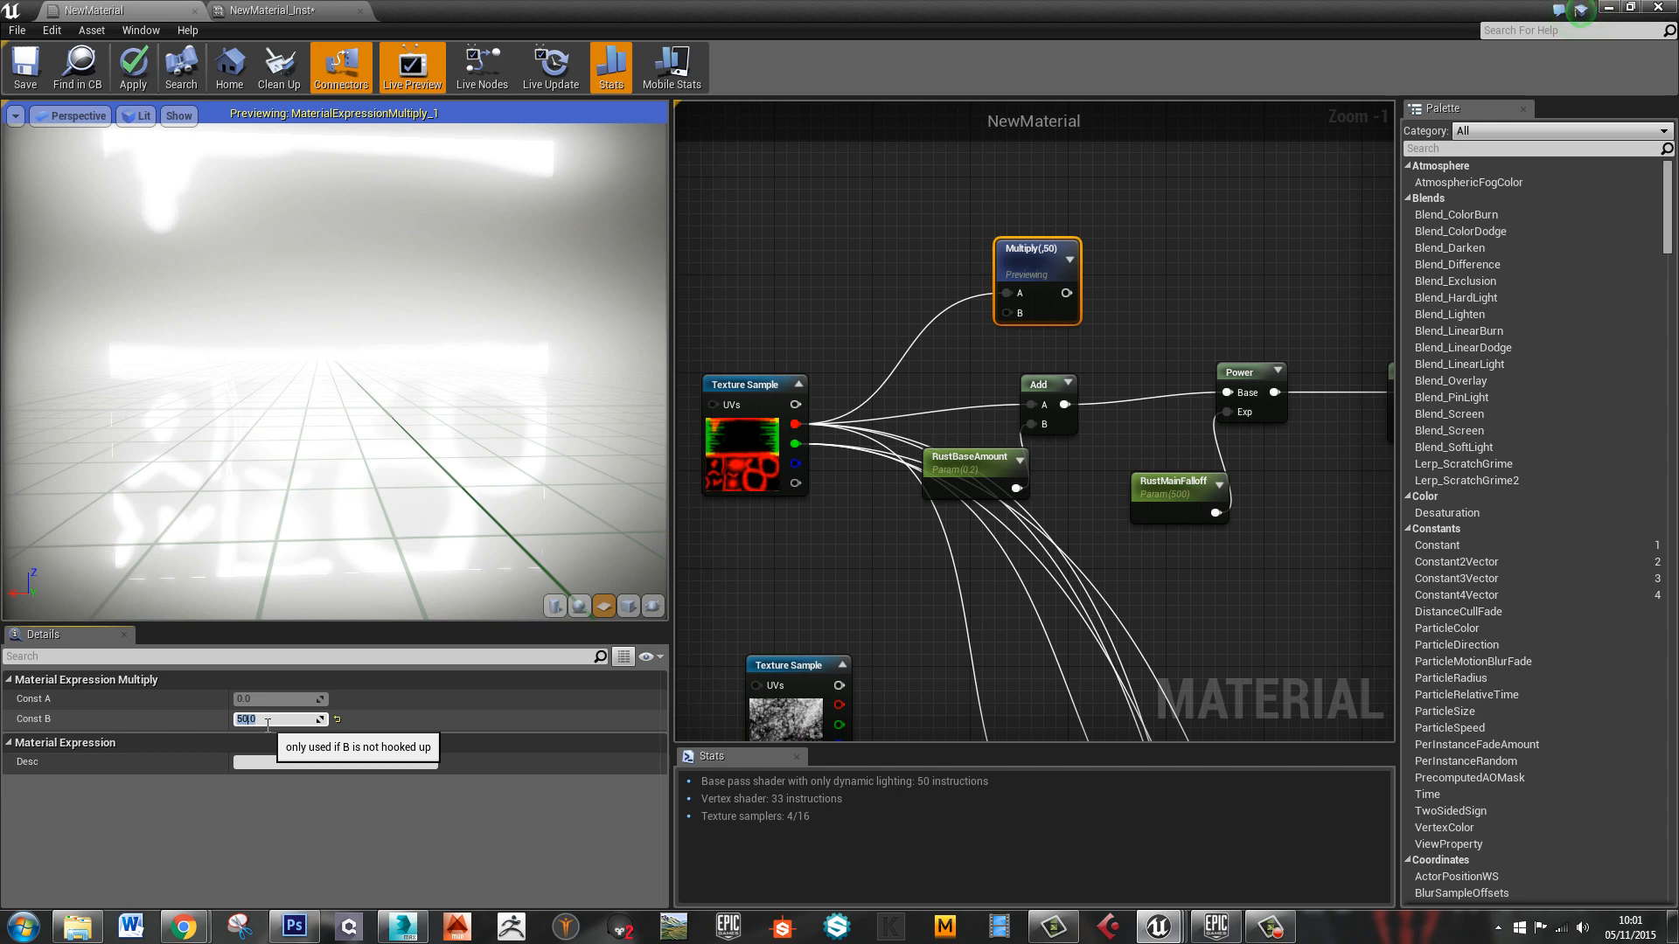
{"action": "type", "text": "10"}
{"action": "key", "text": "Return"}
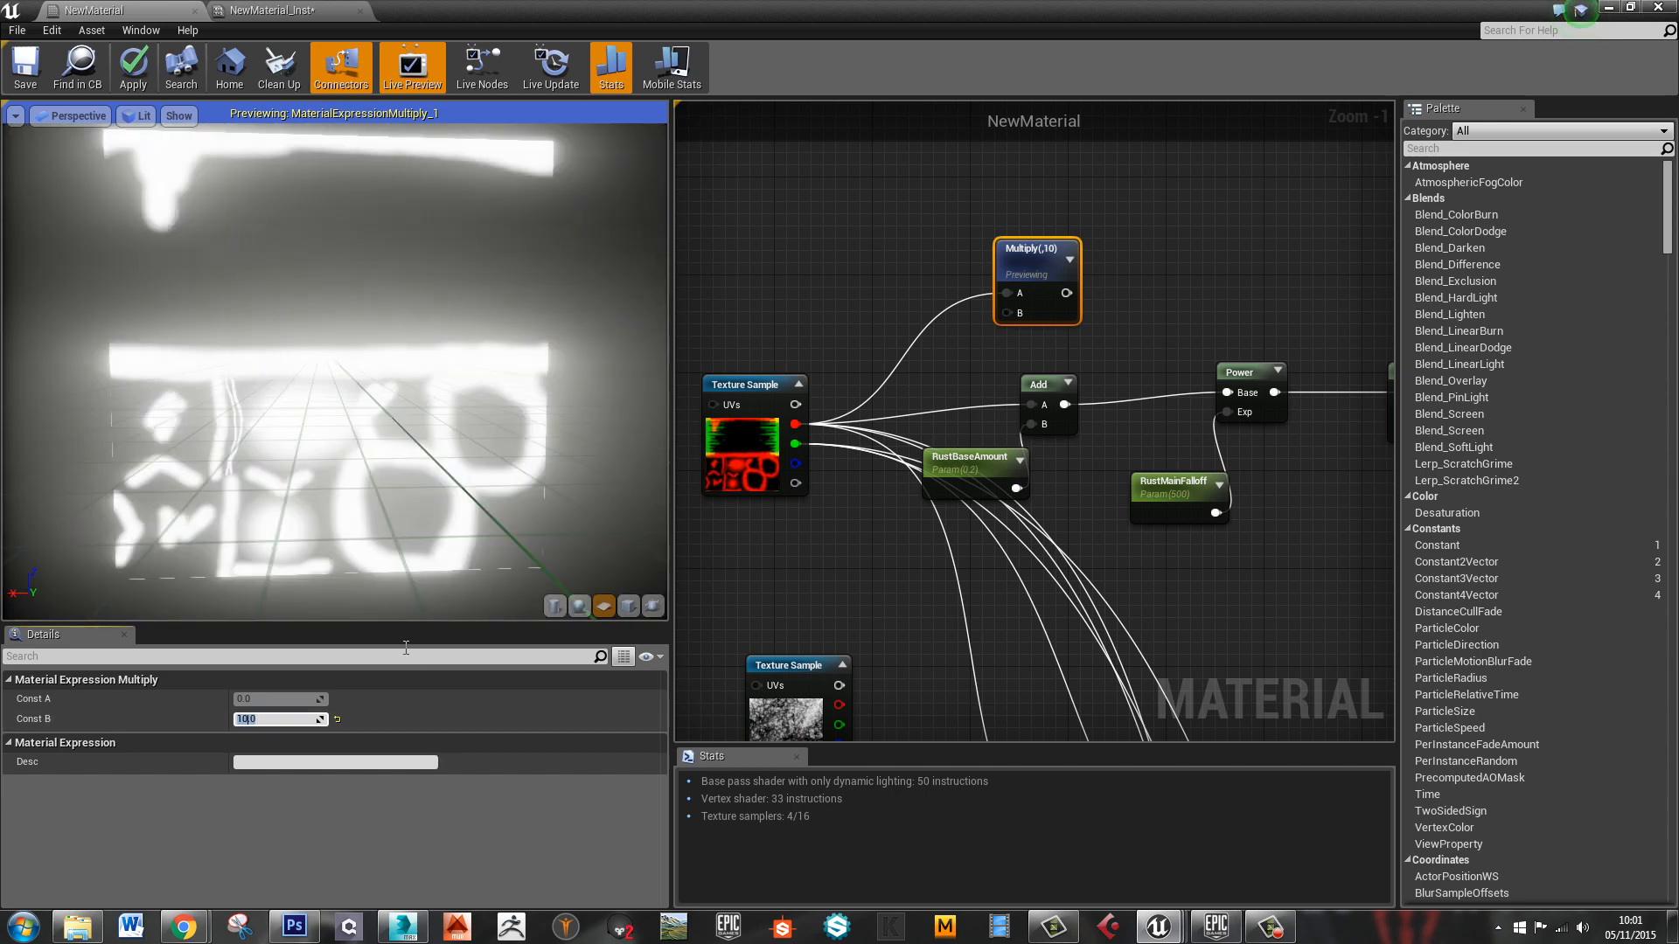
{"action": "right_click_drag", "start_coordinate": [360, 303], "coordinate": [381, 295]}
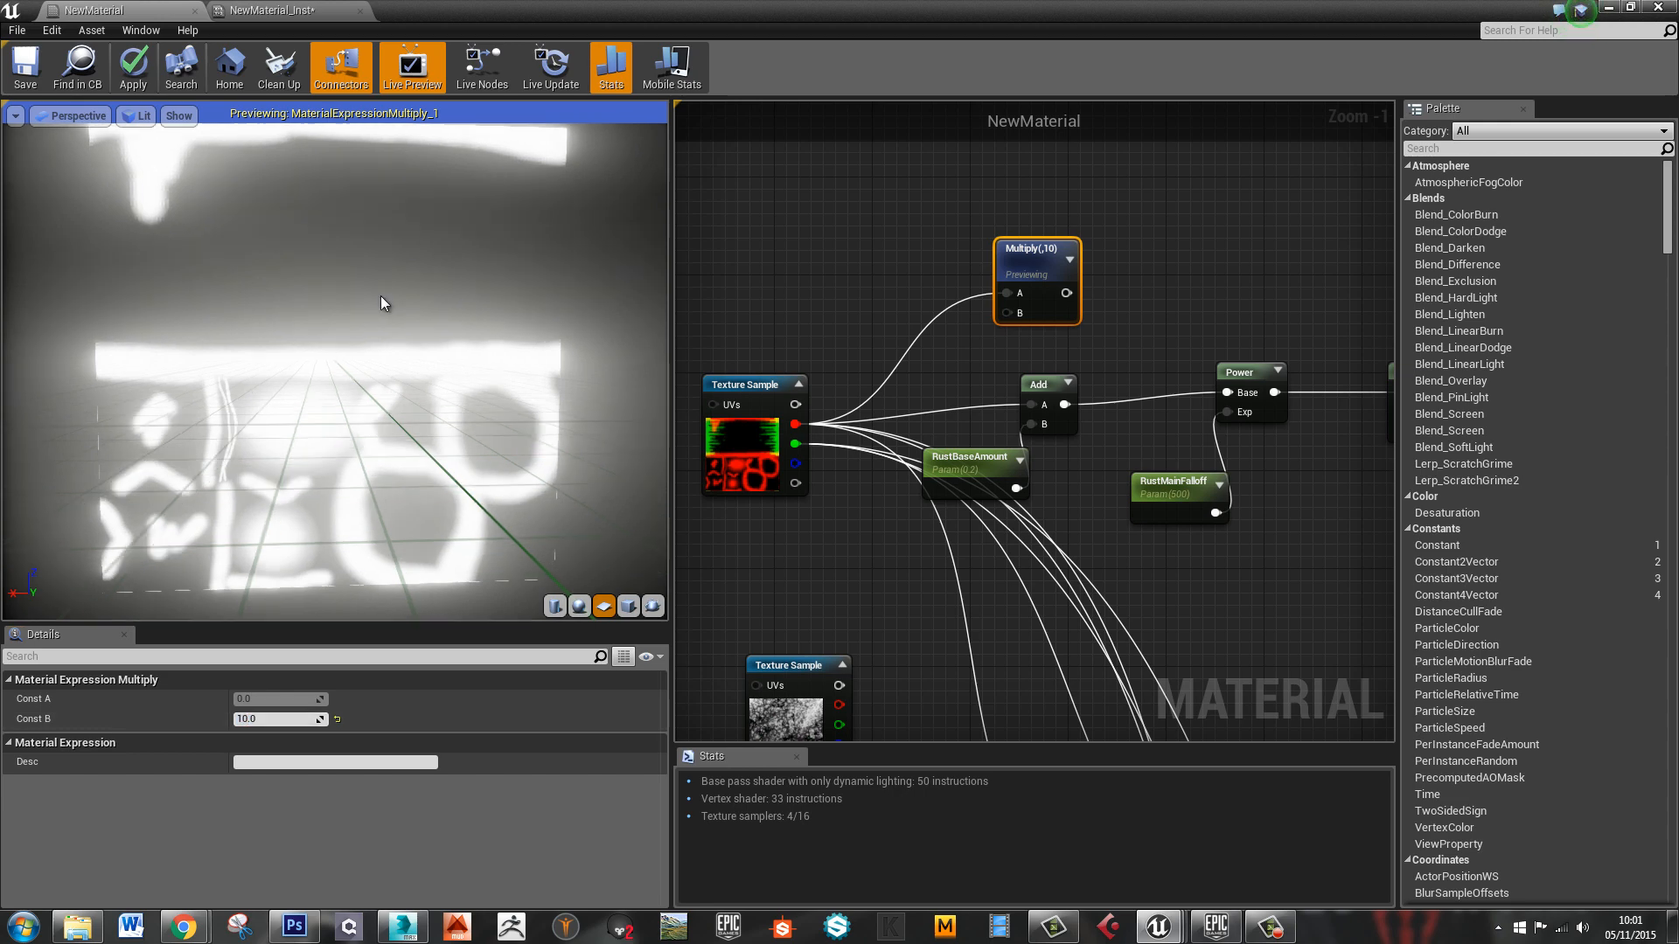
{"action": "scroll", "coordinate": [380, 297], "scroll_direction": "up", "scroll_amount": 2}
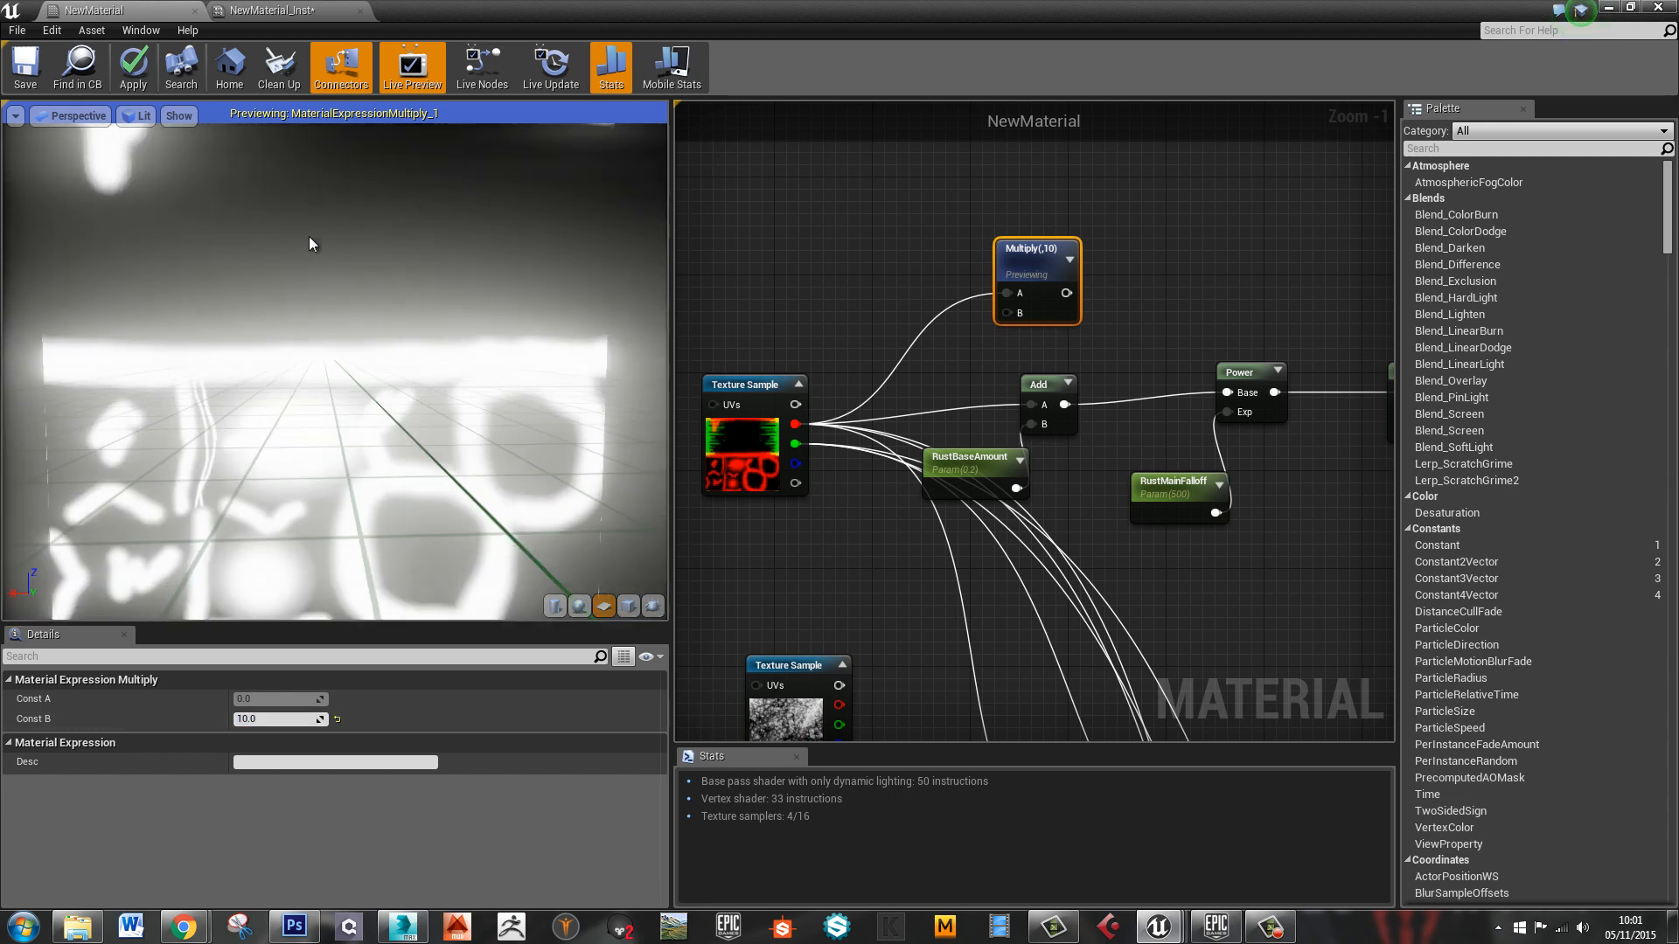
Reposition the Multiply node, feed its output into a new Clamp node, and preview that Clamp
{"action": "left_click_drag", "start_coordinate": [1046, 260], "coordinate": [1100, 248]}
{"action": "left_click", "coordinate": [1111, 238]}
{"action": "type", "text": "clam"}
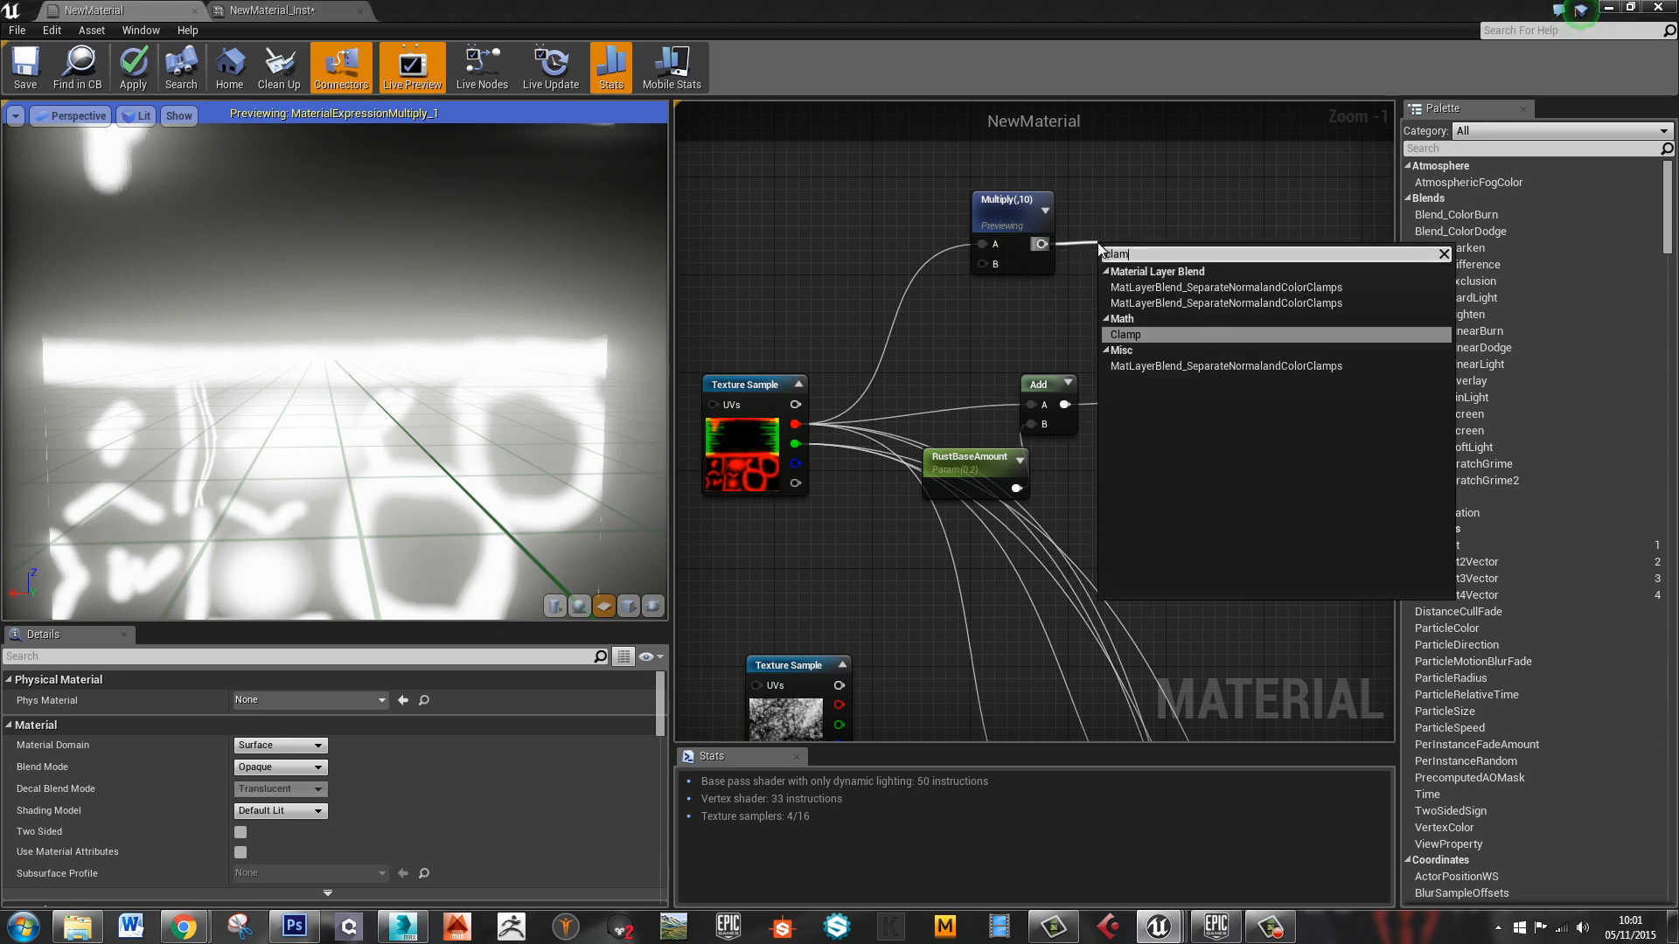
{"action": "key", "text": "Return"}
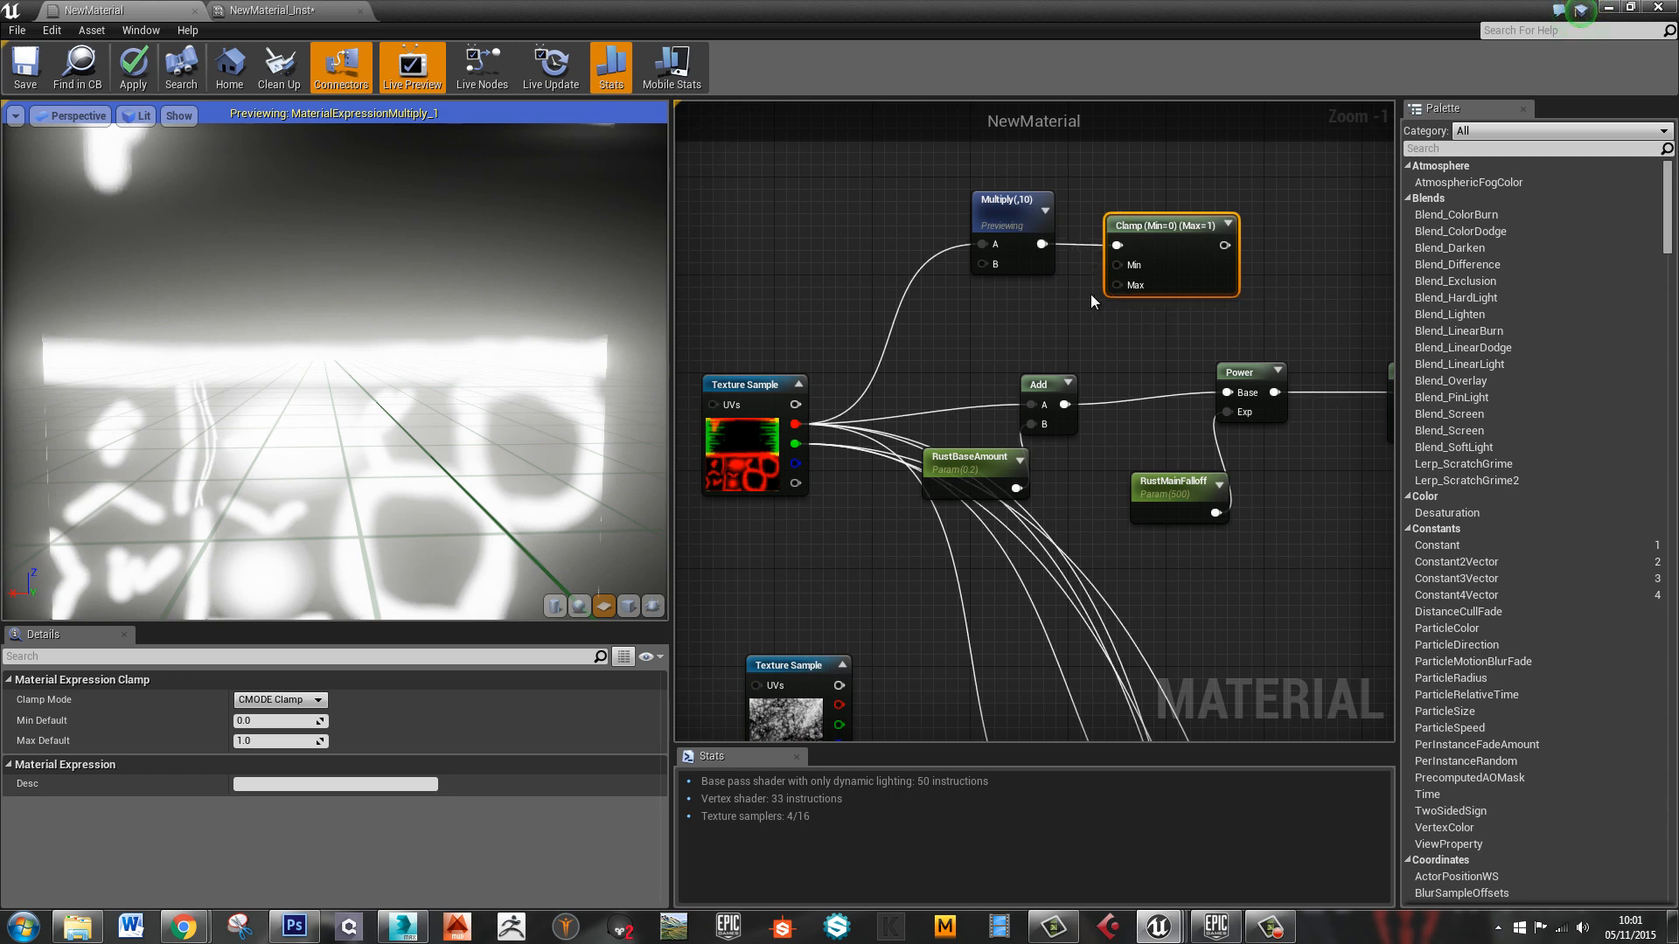
{"action": "right_click", "coordinate": [1184, 225]}
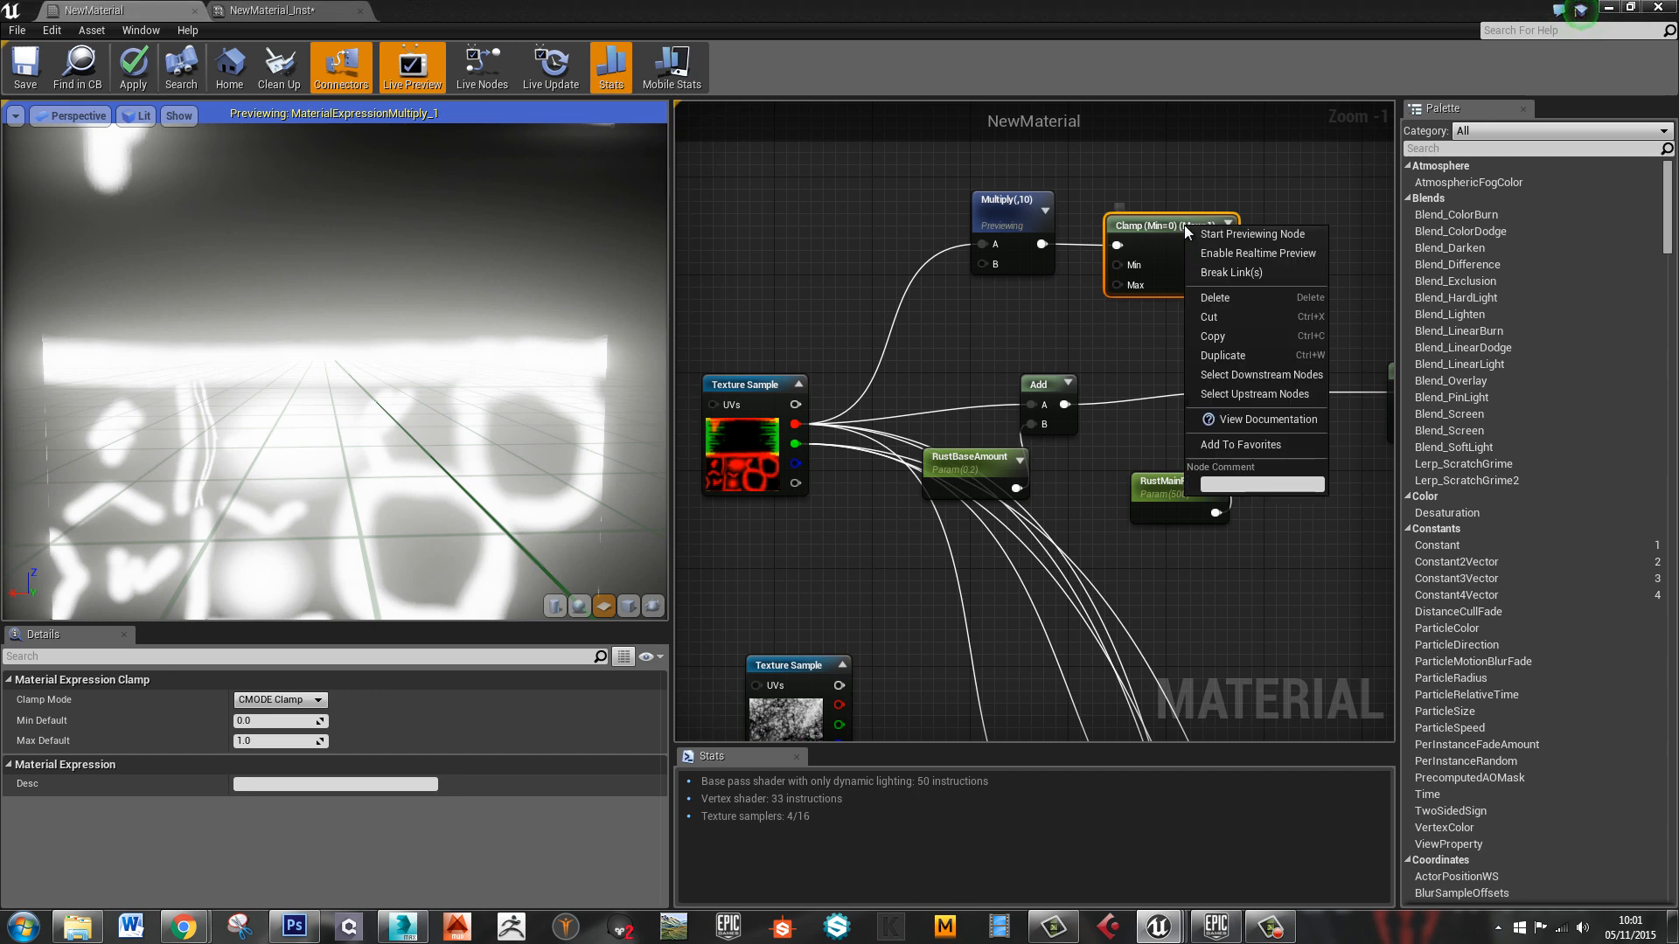
{"action": "left_click", "coordinate": [1240, 240]}
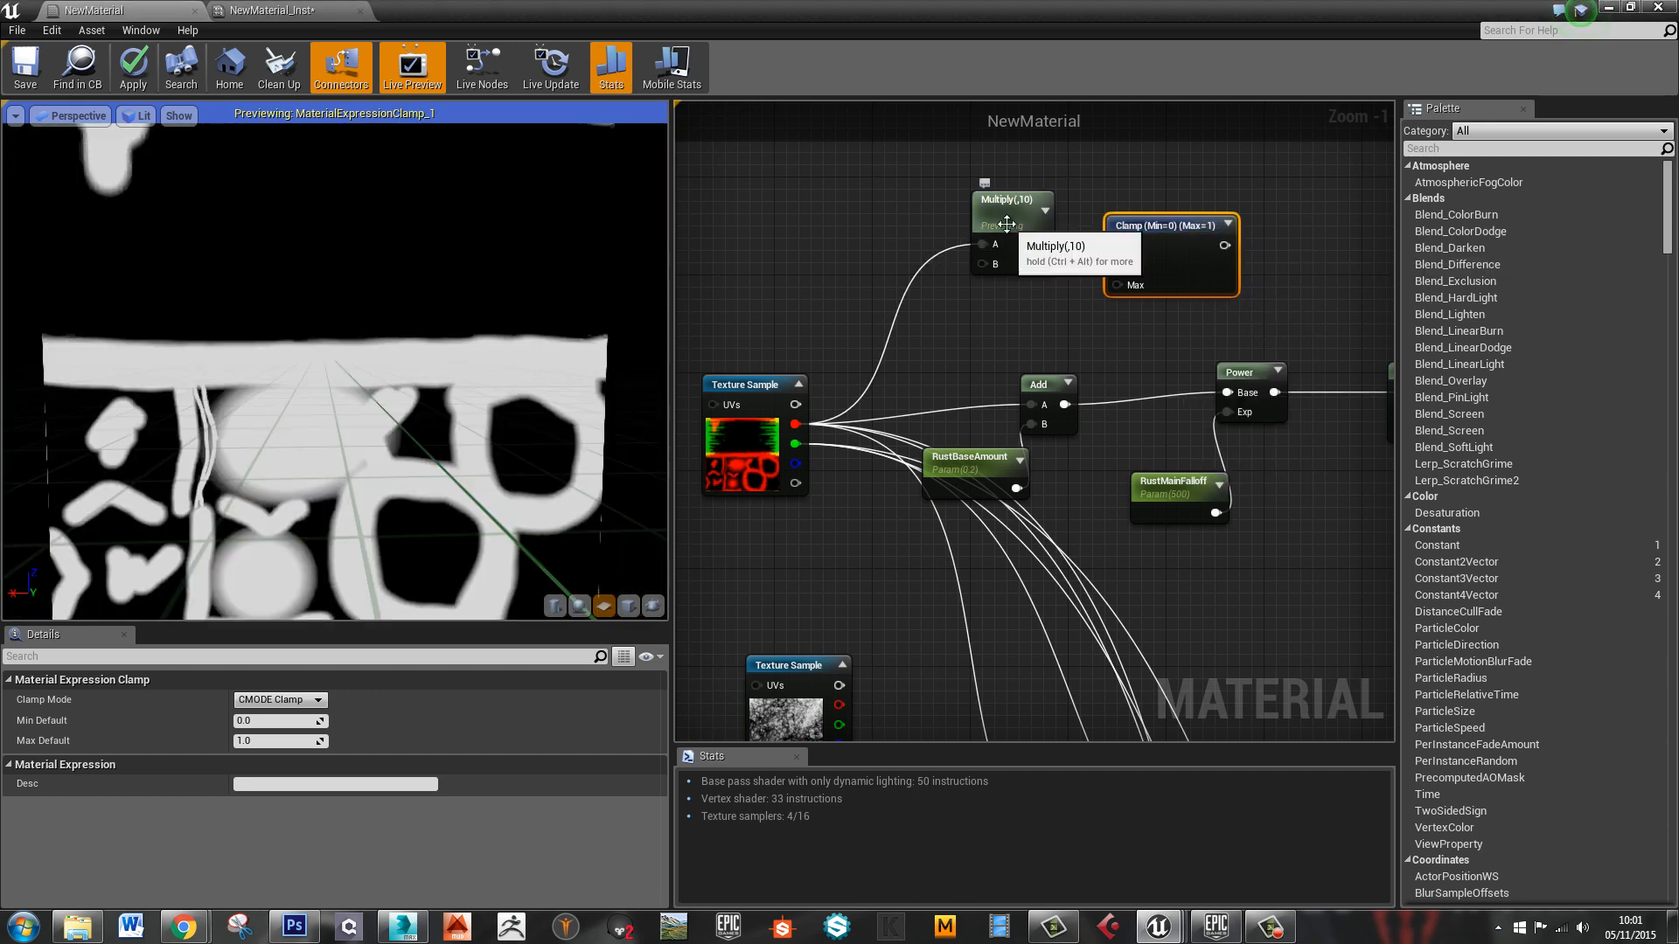
Feed a new scalar parameter named FalloffDistance into the Multiply node's B input
{"action": "left_click", "coordinate": [855, 260]}
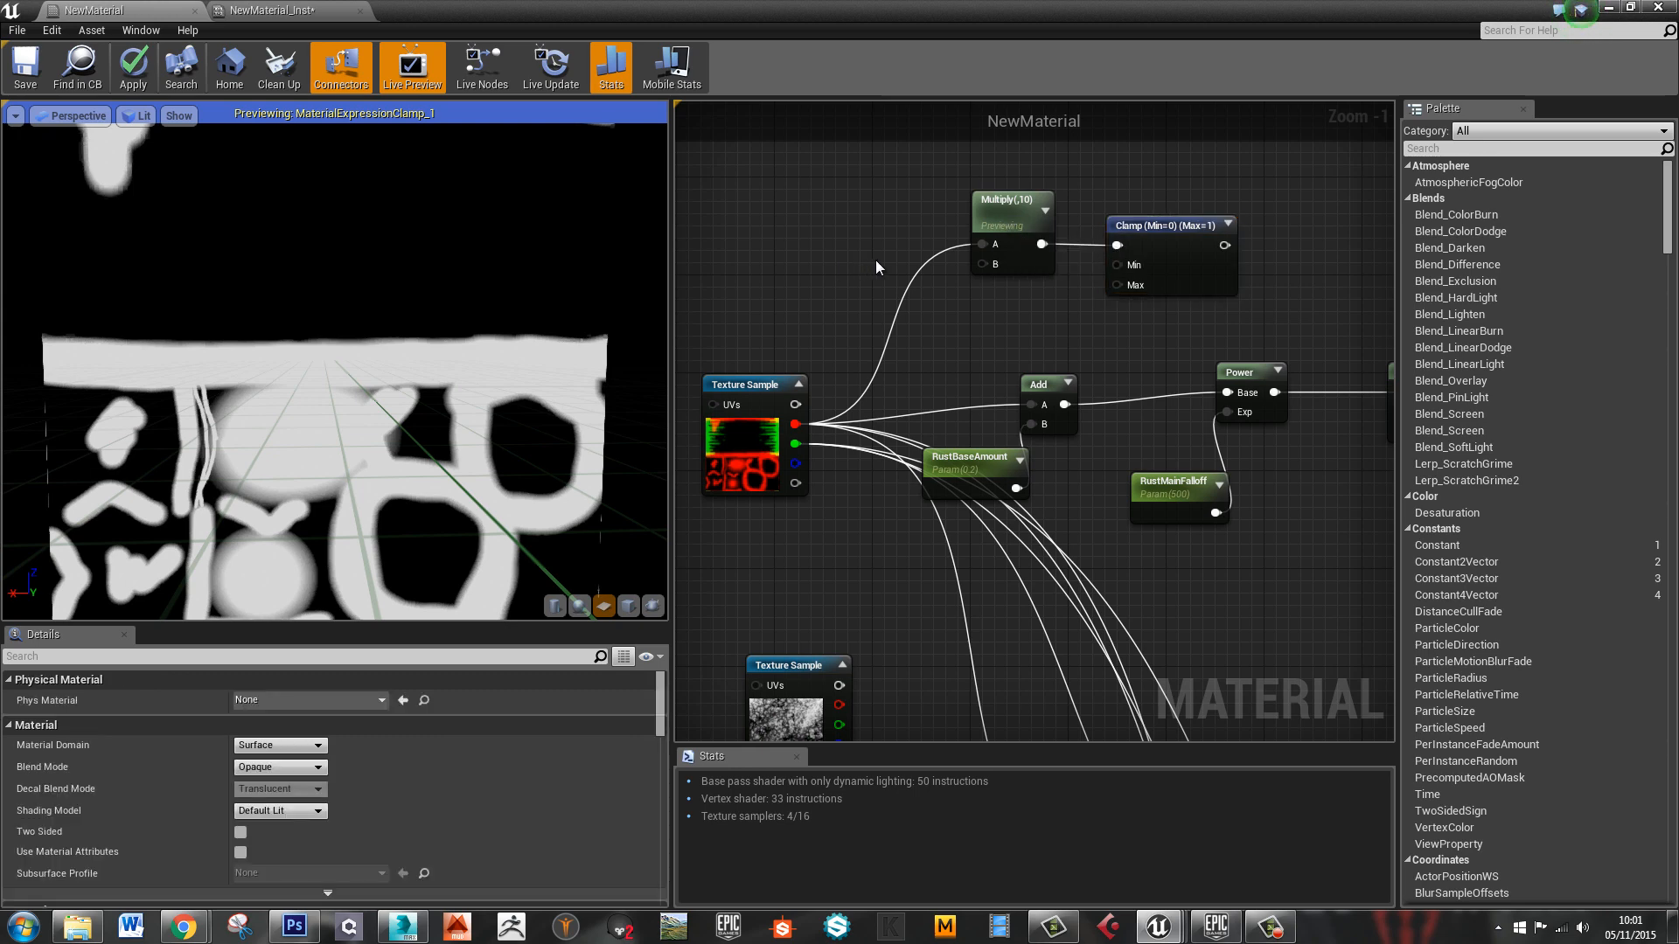
{"action": "left_click", "coordinate": [875, 260]}
{"action": "left_click_drag", "start_coordinate": [934, 302], "coordinate": [983, 240]}
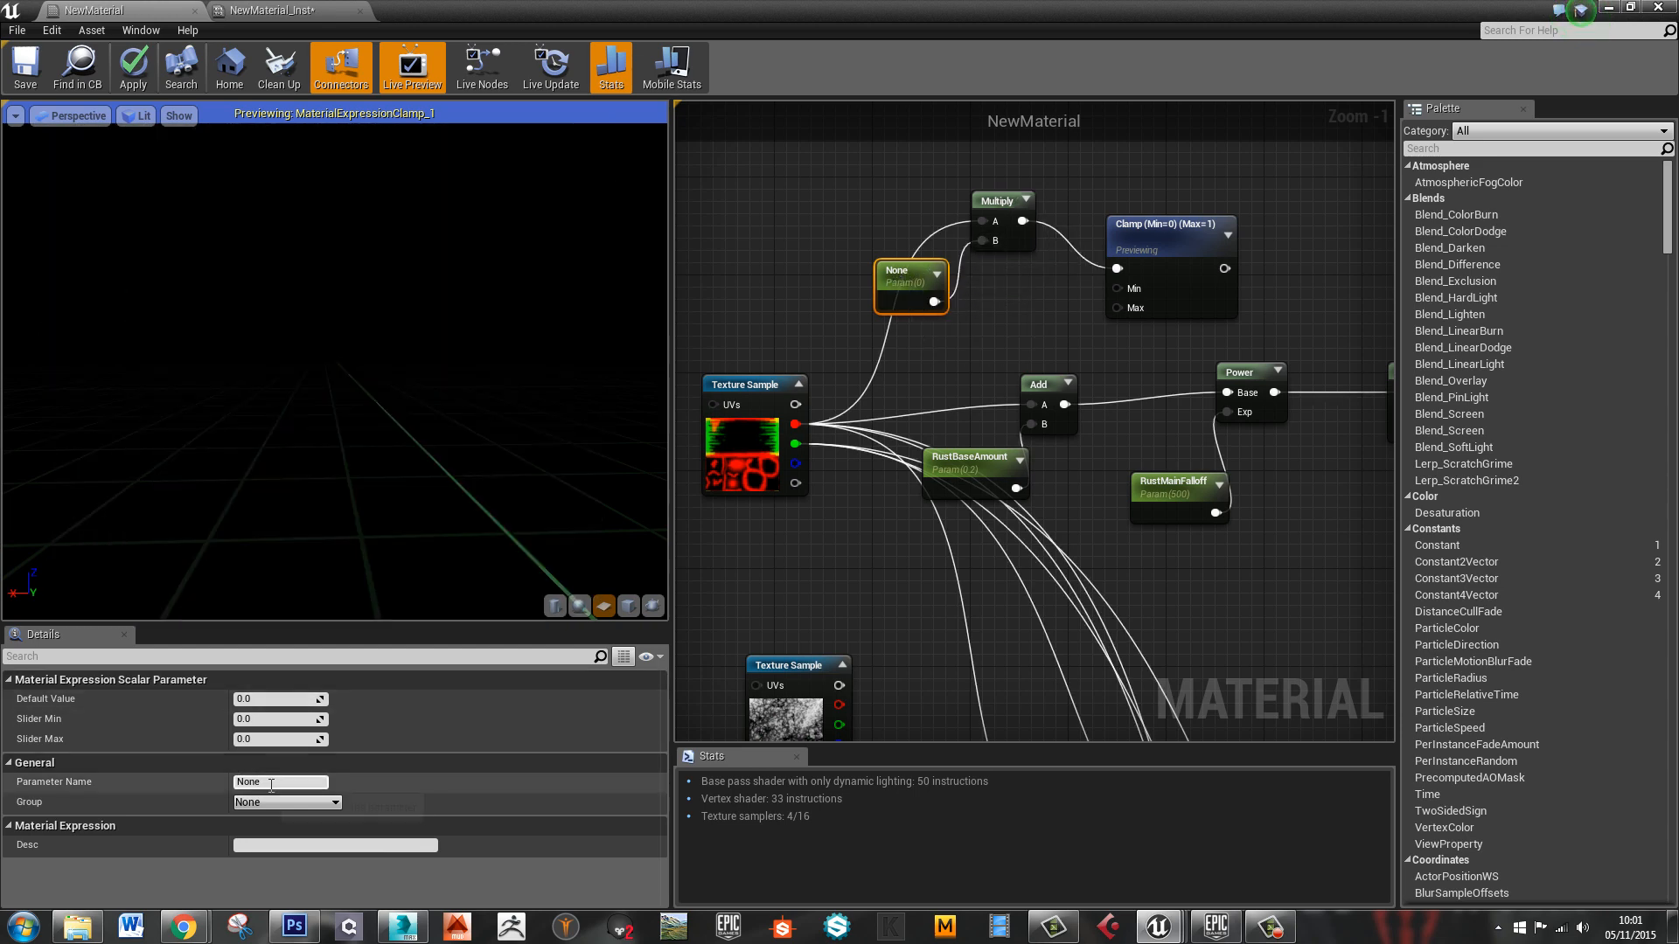
{"action": "left_click", "coordinate": [271, 783]}
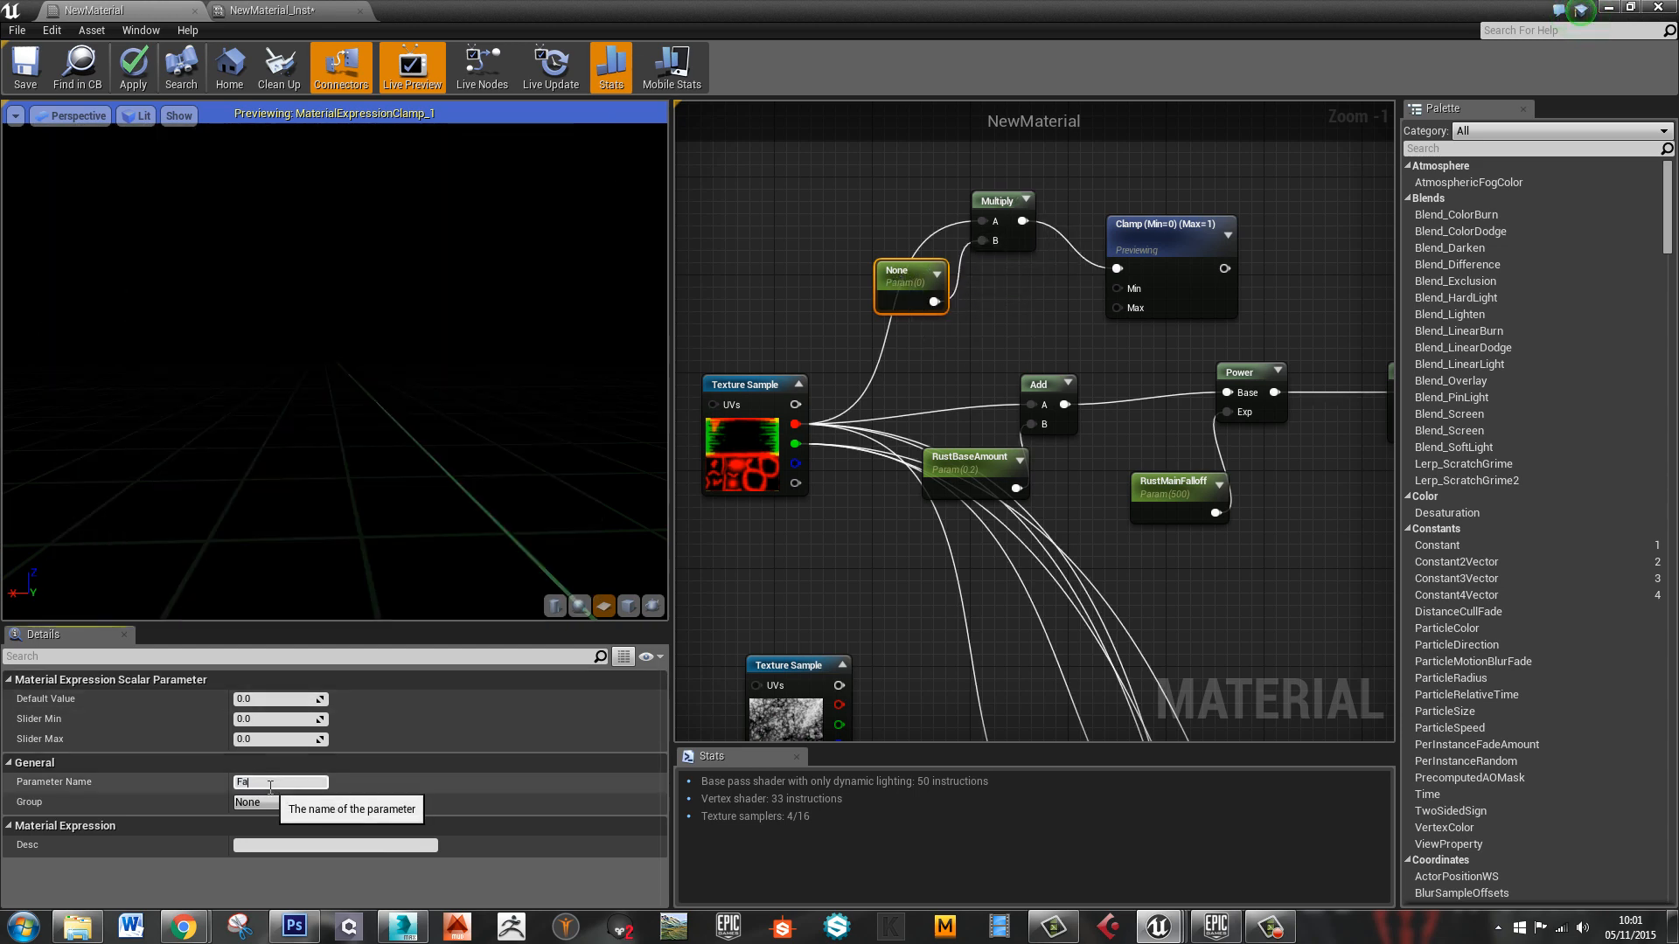
{"action": "type", "text": "FalloffDistance"}
{"action": "key", "text": "Return"}
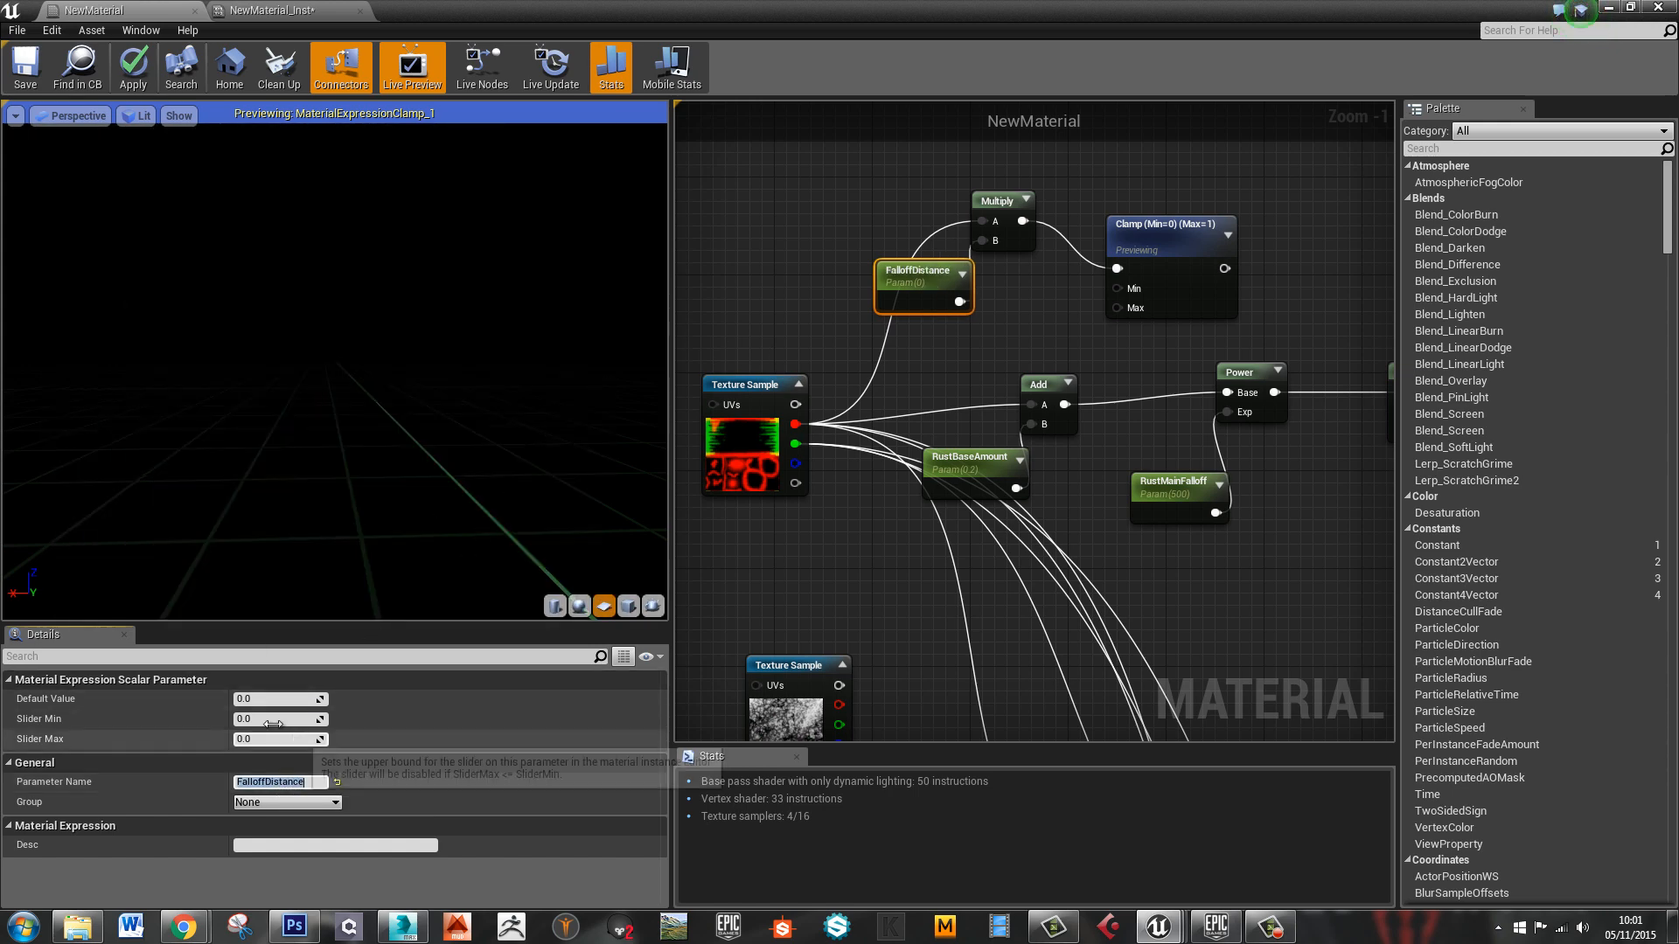
Try a FalloffDistance default value of 20, then set it to 1
{"action": "left_click", "coordinate": [277, 701]}
{"action": "type", "text": "20"}
{"action": "key", "text": "Return"}
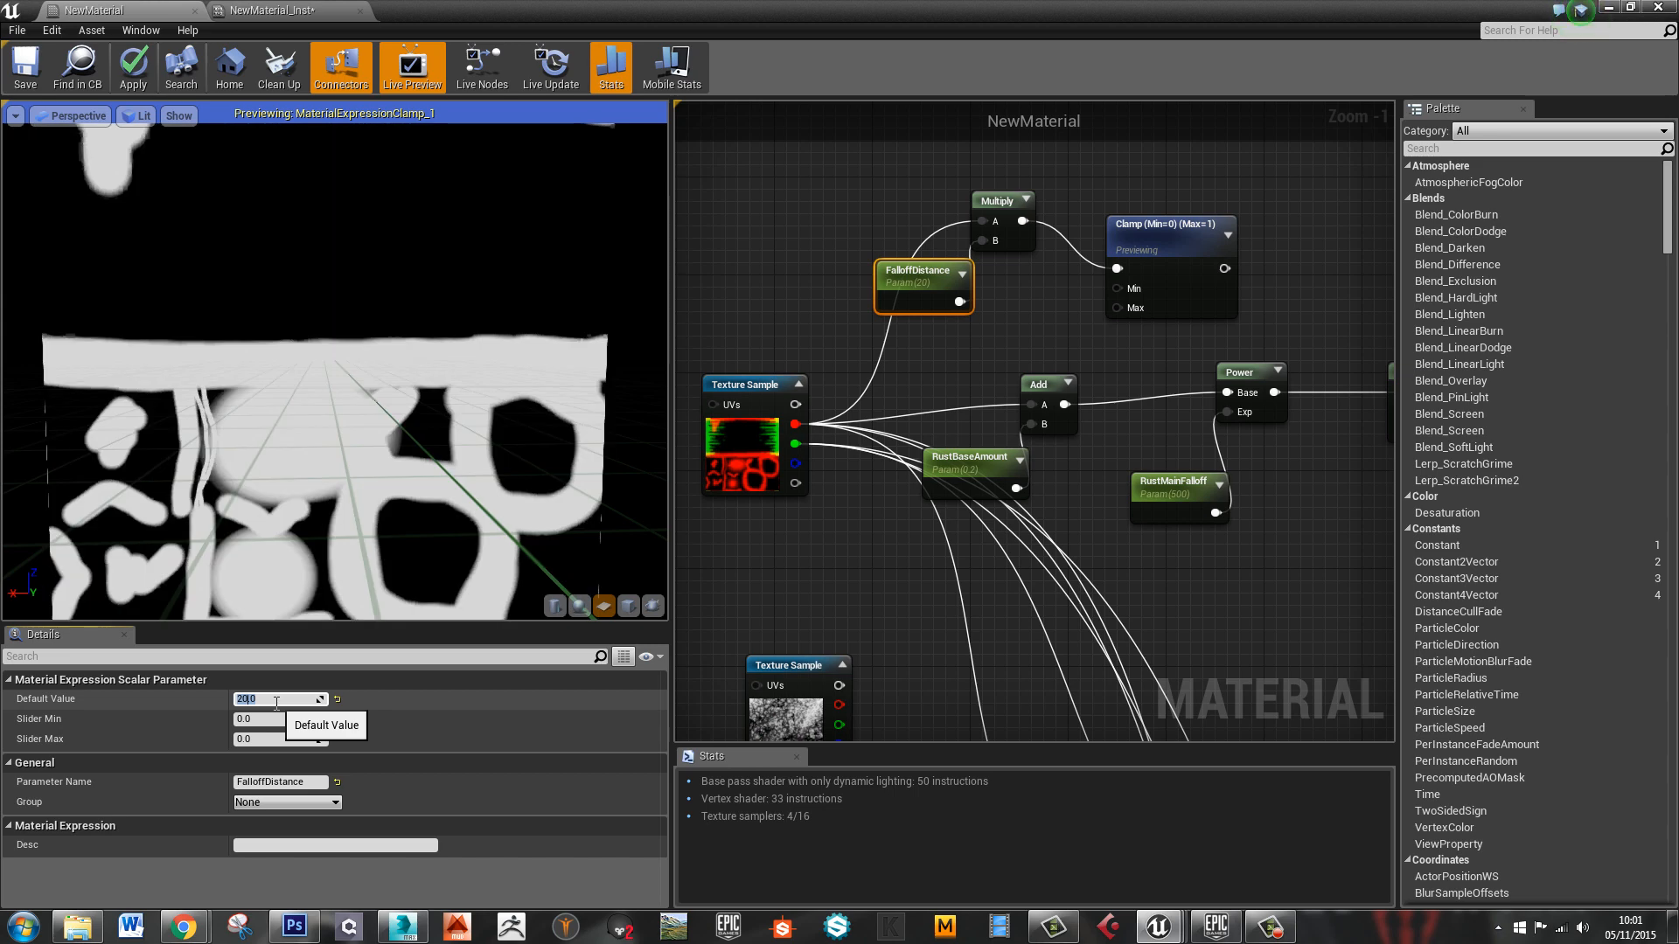
{"action": "type", "text": "1"}
{"action": "key", "text": "Return"}
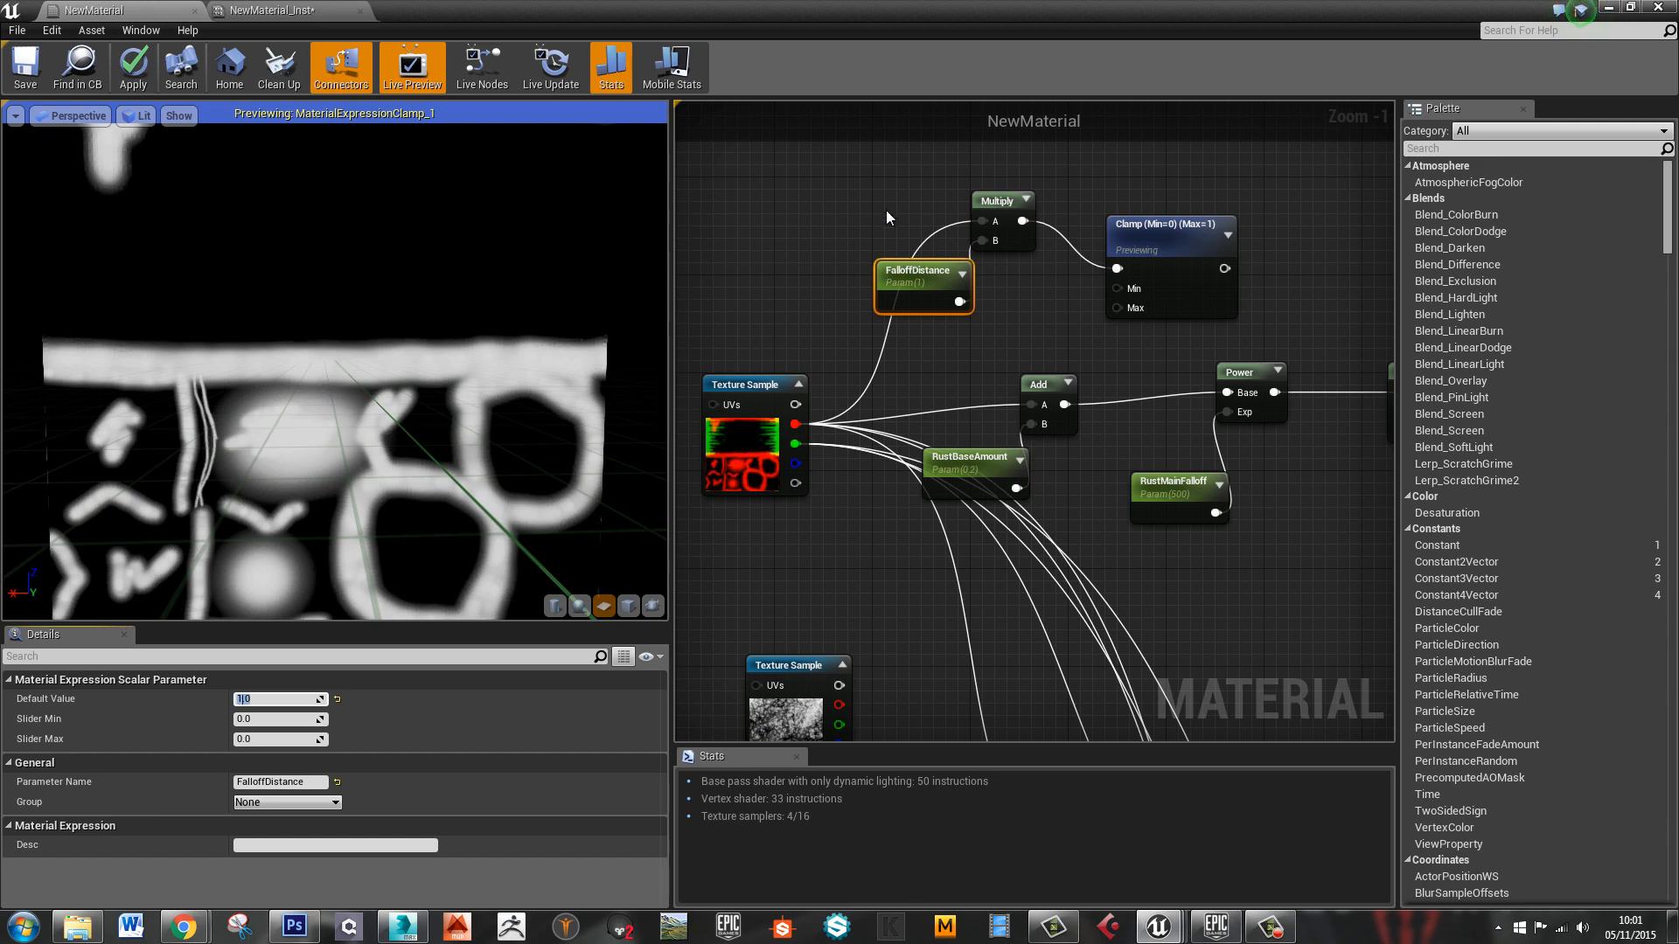
Insert a new Power node between the FalloffDistance Multiply and its Clamp, and space the nodes apart
{"action": "right_click_drag", "start_coordinate": [1266, 283], "coordinate": [1195, 304]}
{"action": "left_click_drag", "start_coordinate": [1089, 265], "coordinate": [1211, 229]}
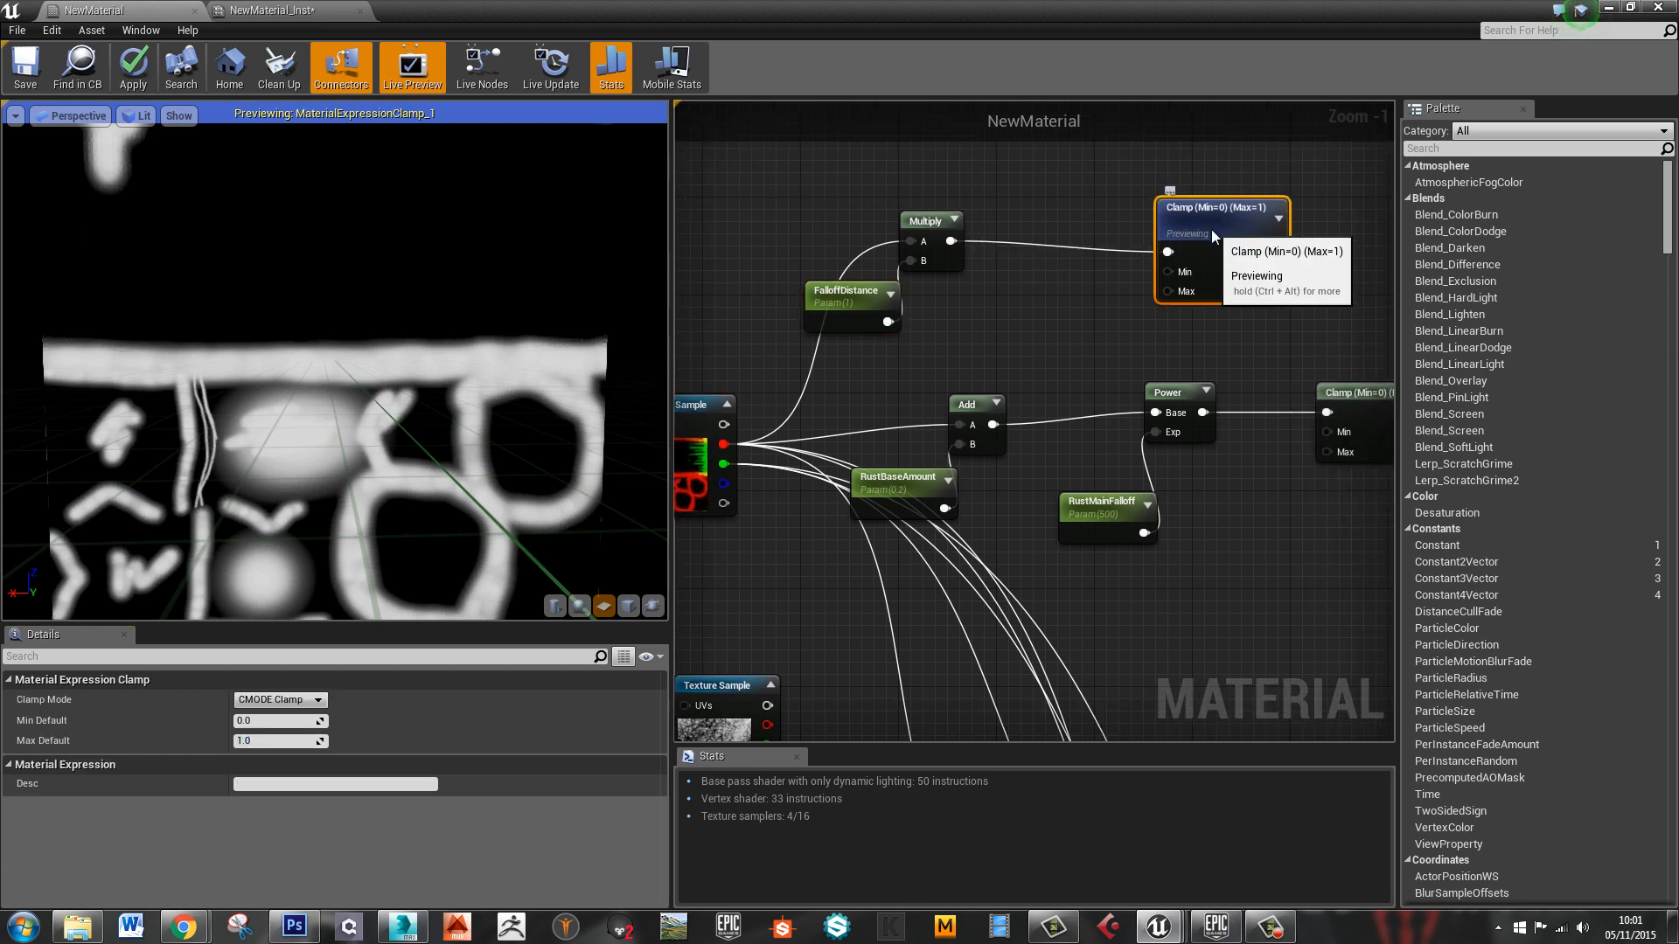
{"action": "left_click_drag", "start_coordinate": [951, 241], "coordinate": [1027, 247]}
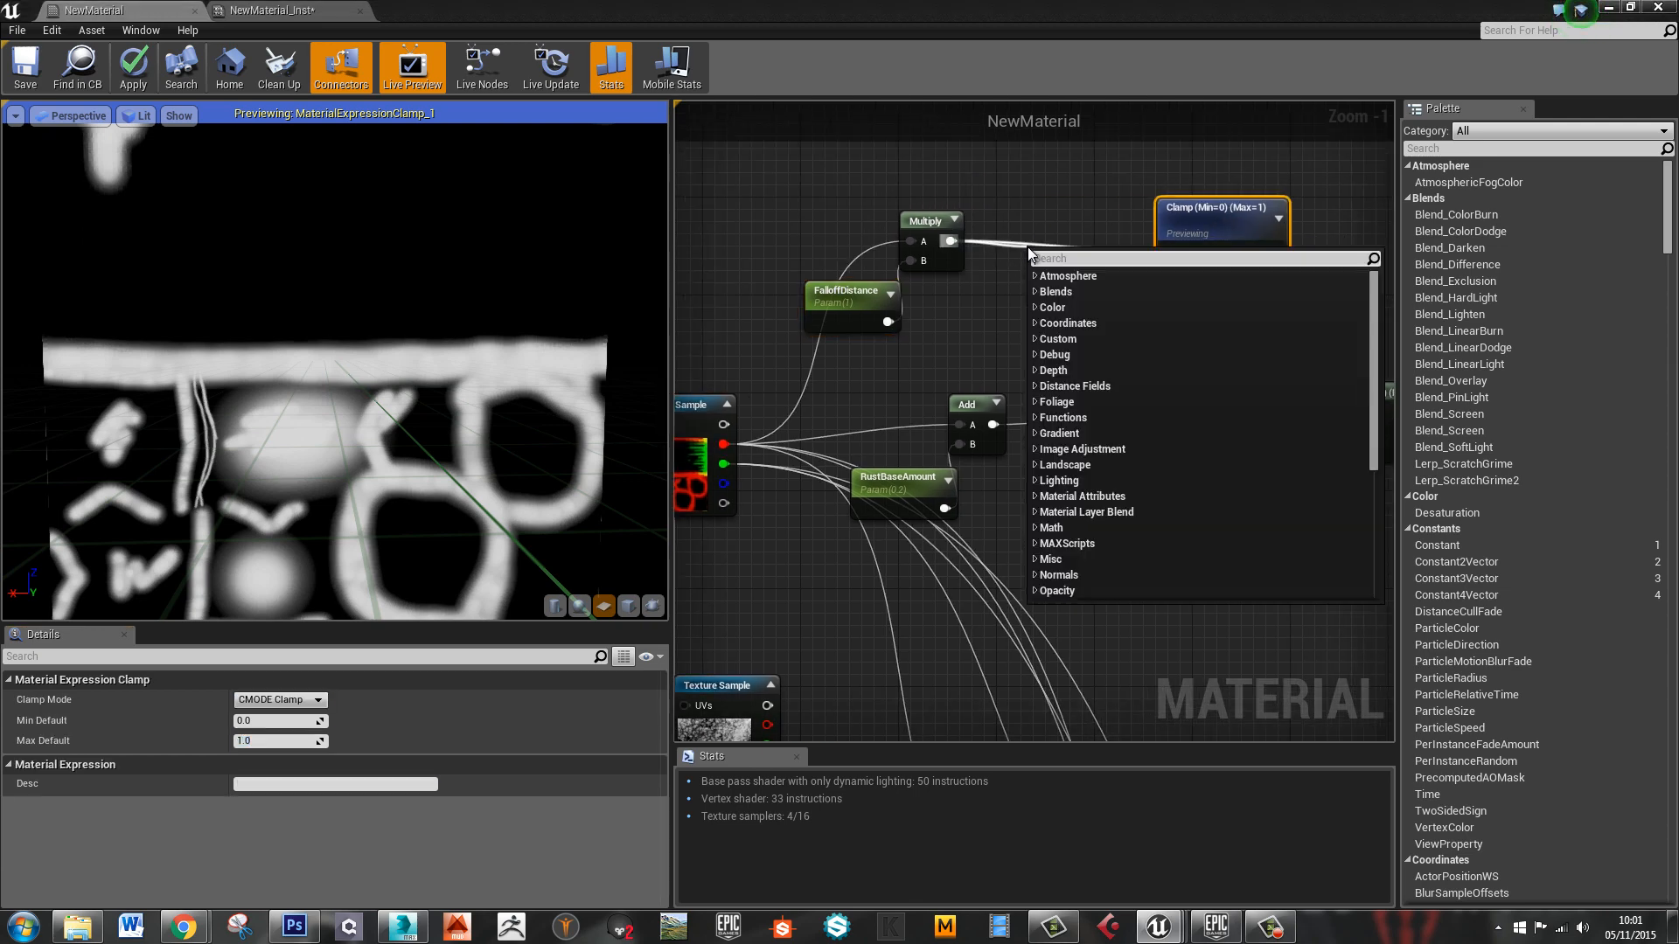
{"action": "type", "text": "powe"}
{"action": "key", "text": "Return"}
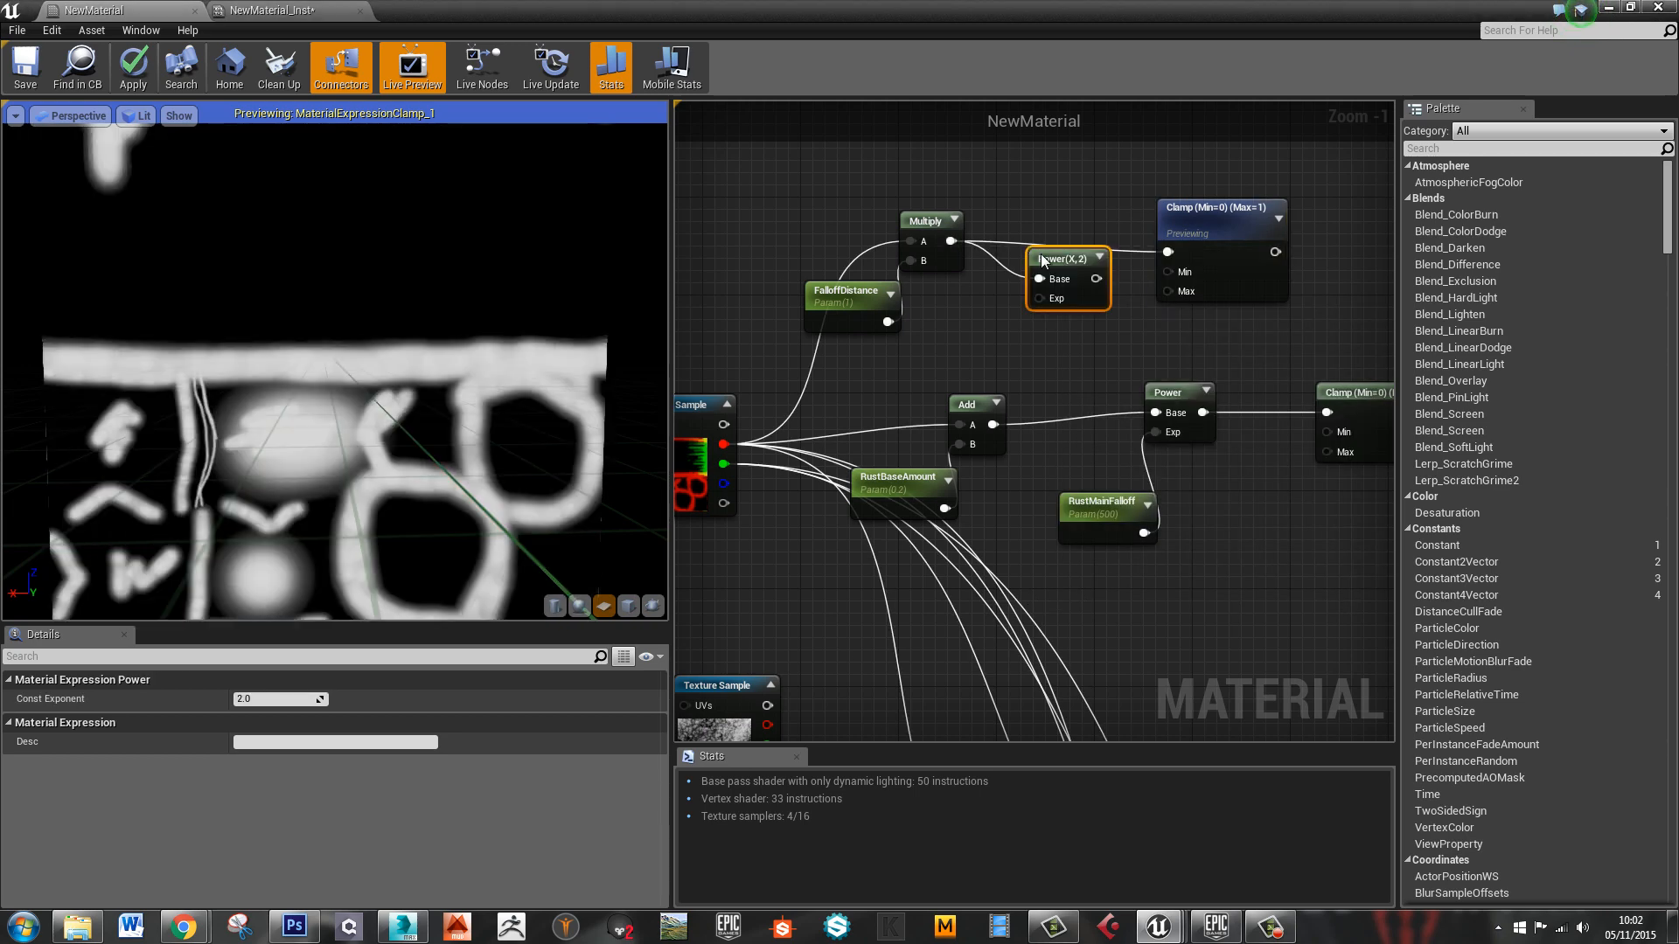
{"action": "left_click_drag", "start_coordinate": [1091, 253], "coordinate": [1169, 252]}
{"action": "left_click_drag", "start_coordinate": [1048, 209], "coordinate": [1229, 288]}
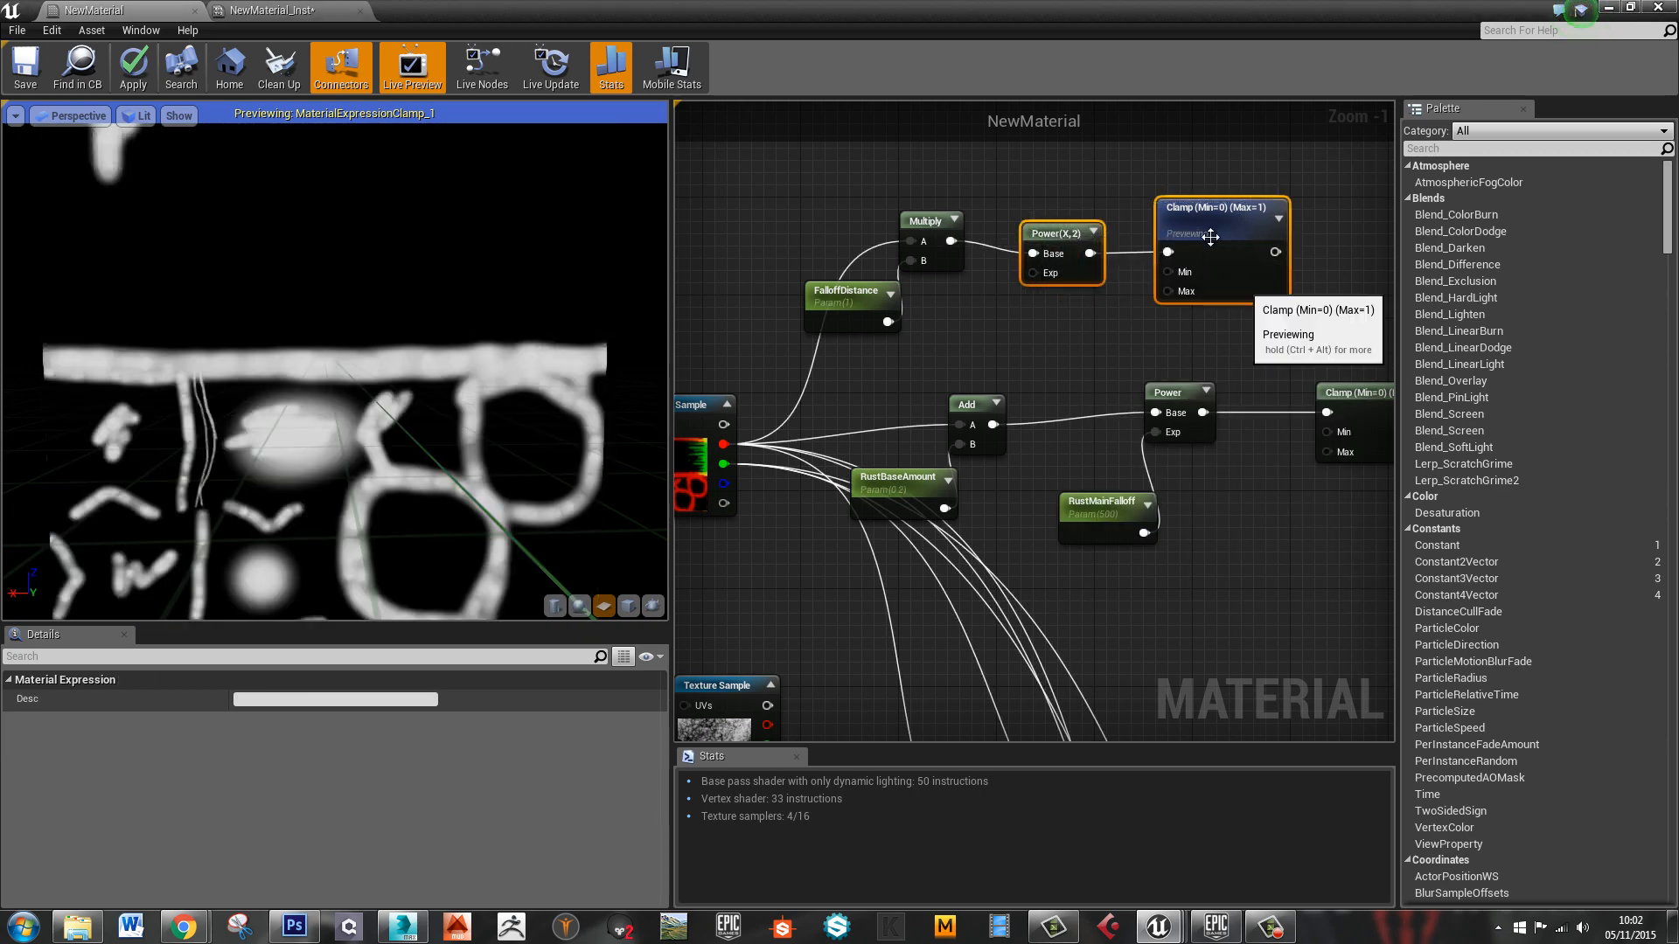
{"action": "left_click_drag", "start_coordinate": [1211, 229], "coordinate": [1267, 212]}
{"action": "left_click", "coordinate": [1015, 371]}
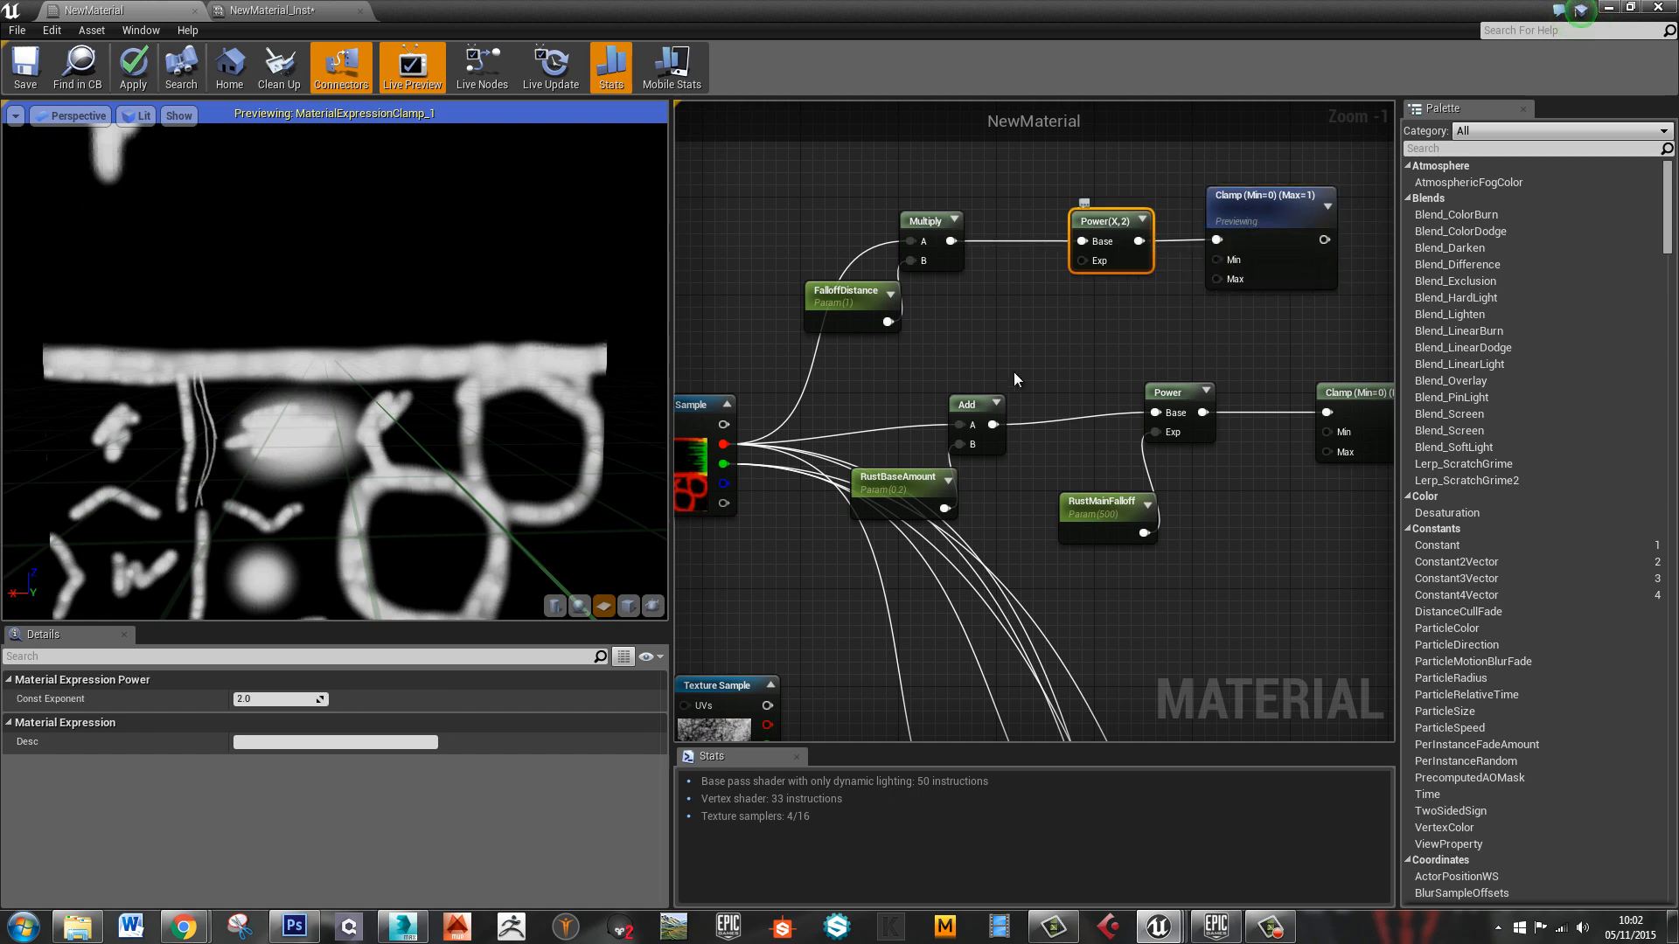
Try 5000 as the new Power node's constant exponent, then set it to 500
{"action": "left_click", "coordinate": [1100, 231]}
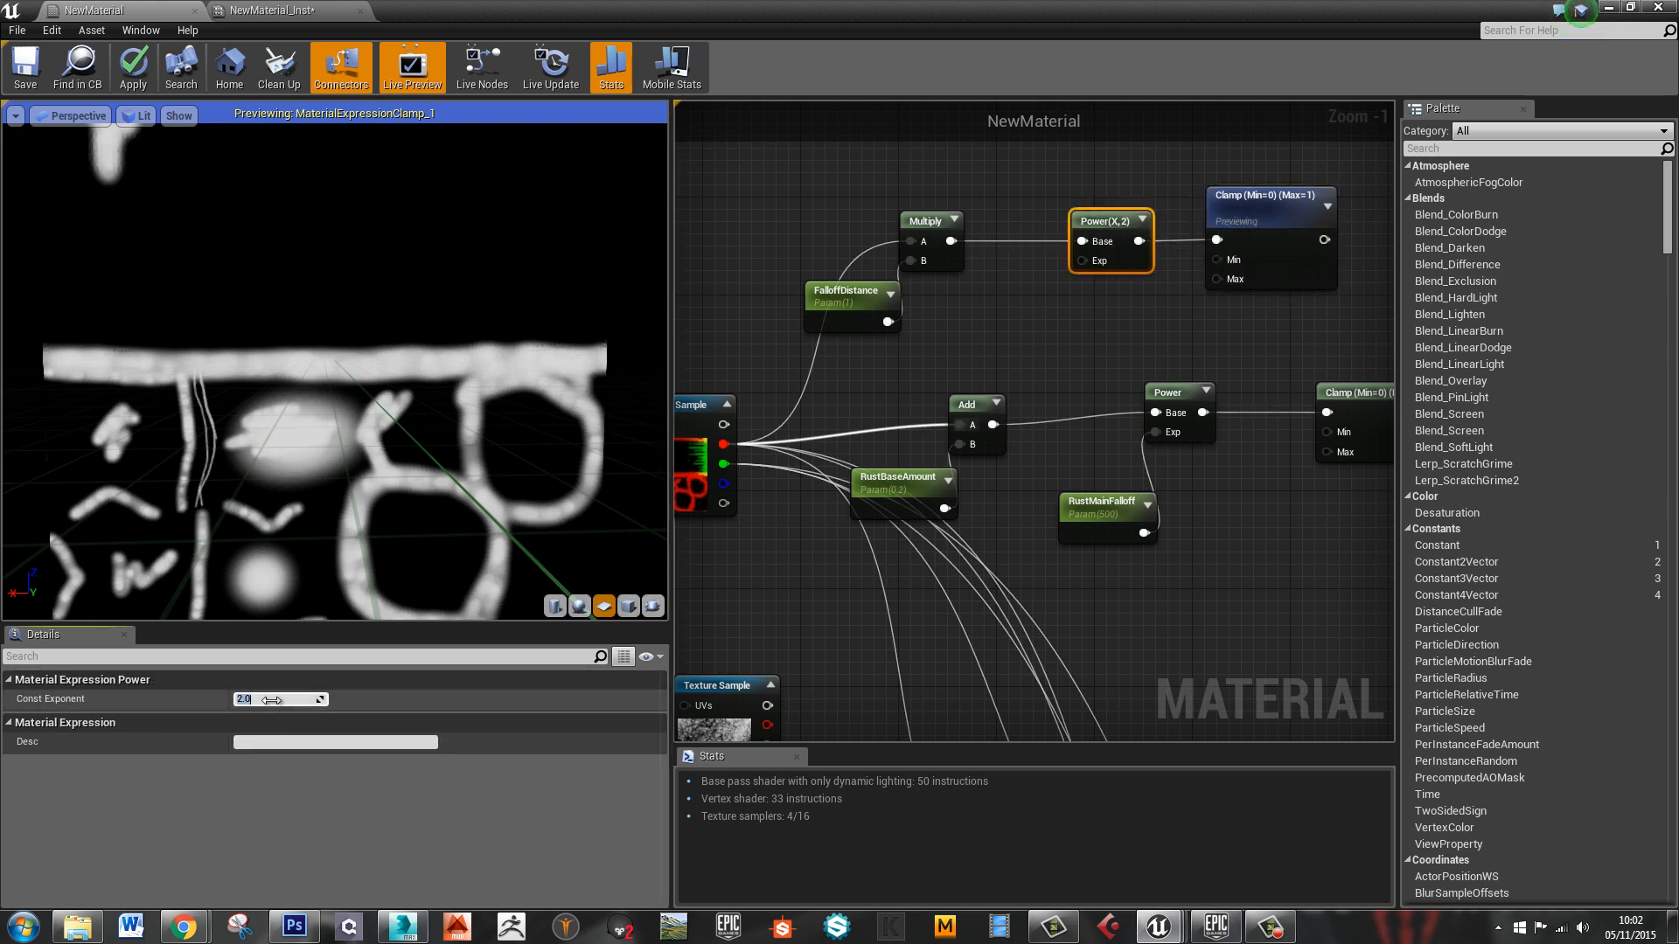
{"action": "type", "text": "5000"}
{"action": "key", "text": "Return"}
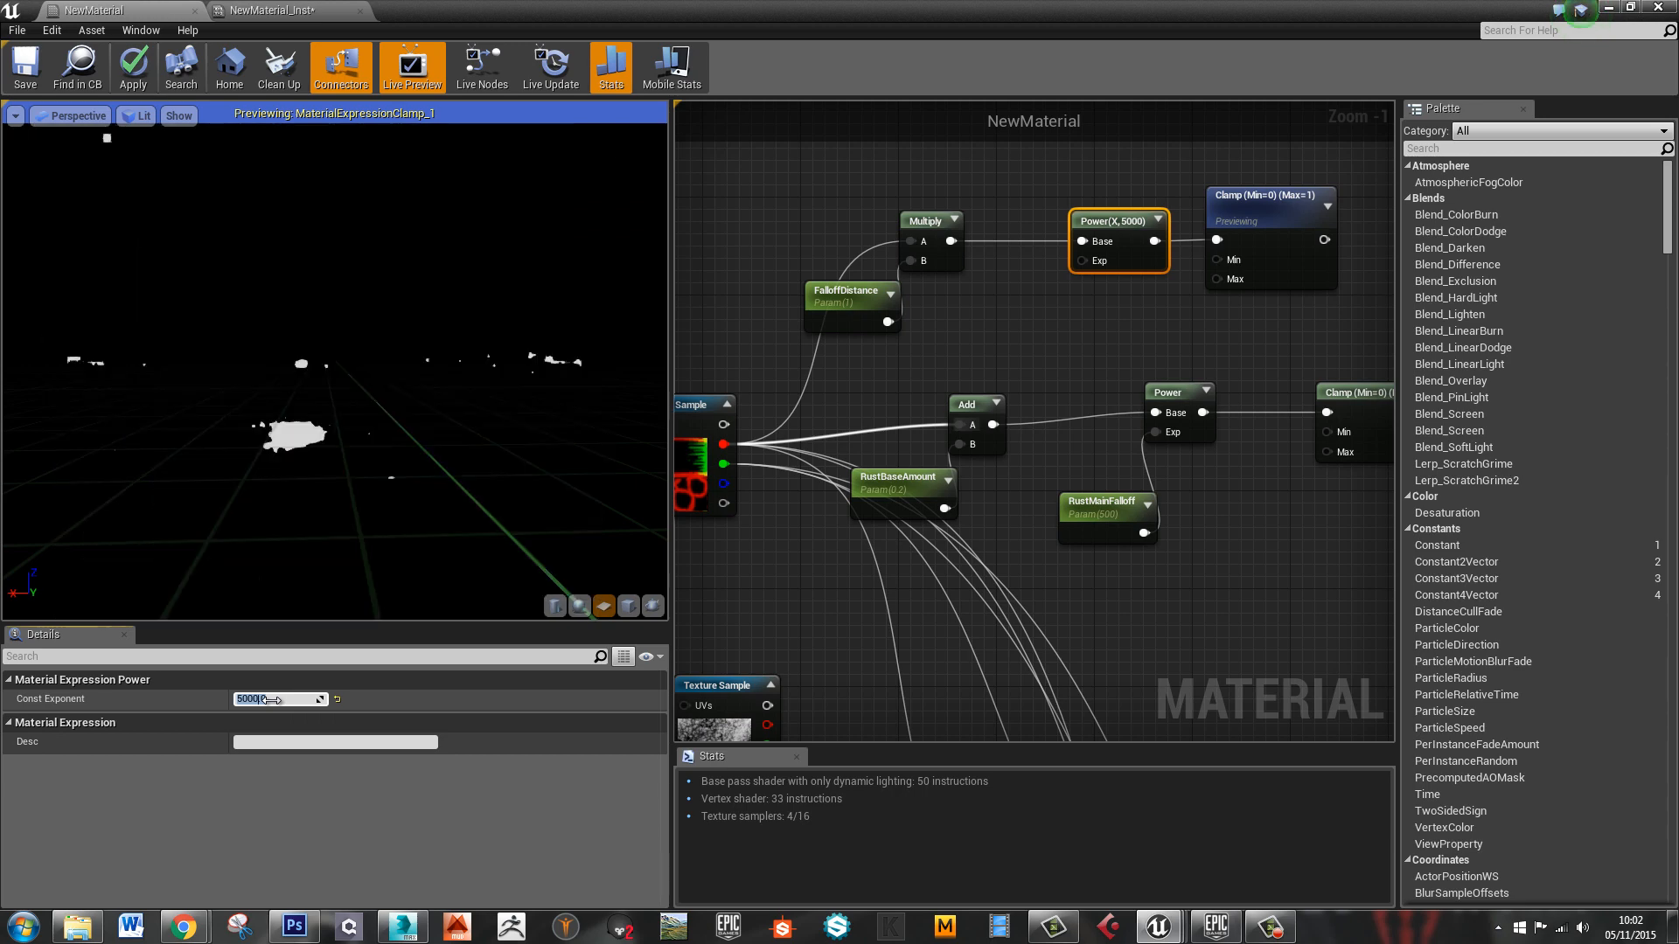
{"action": "type", "text": "500"}
{"action": "key", "text": "Return"}
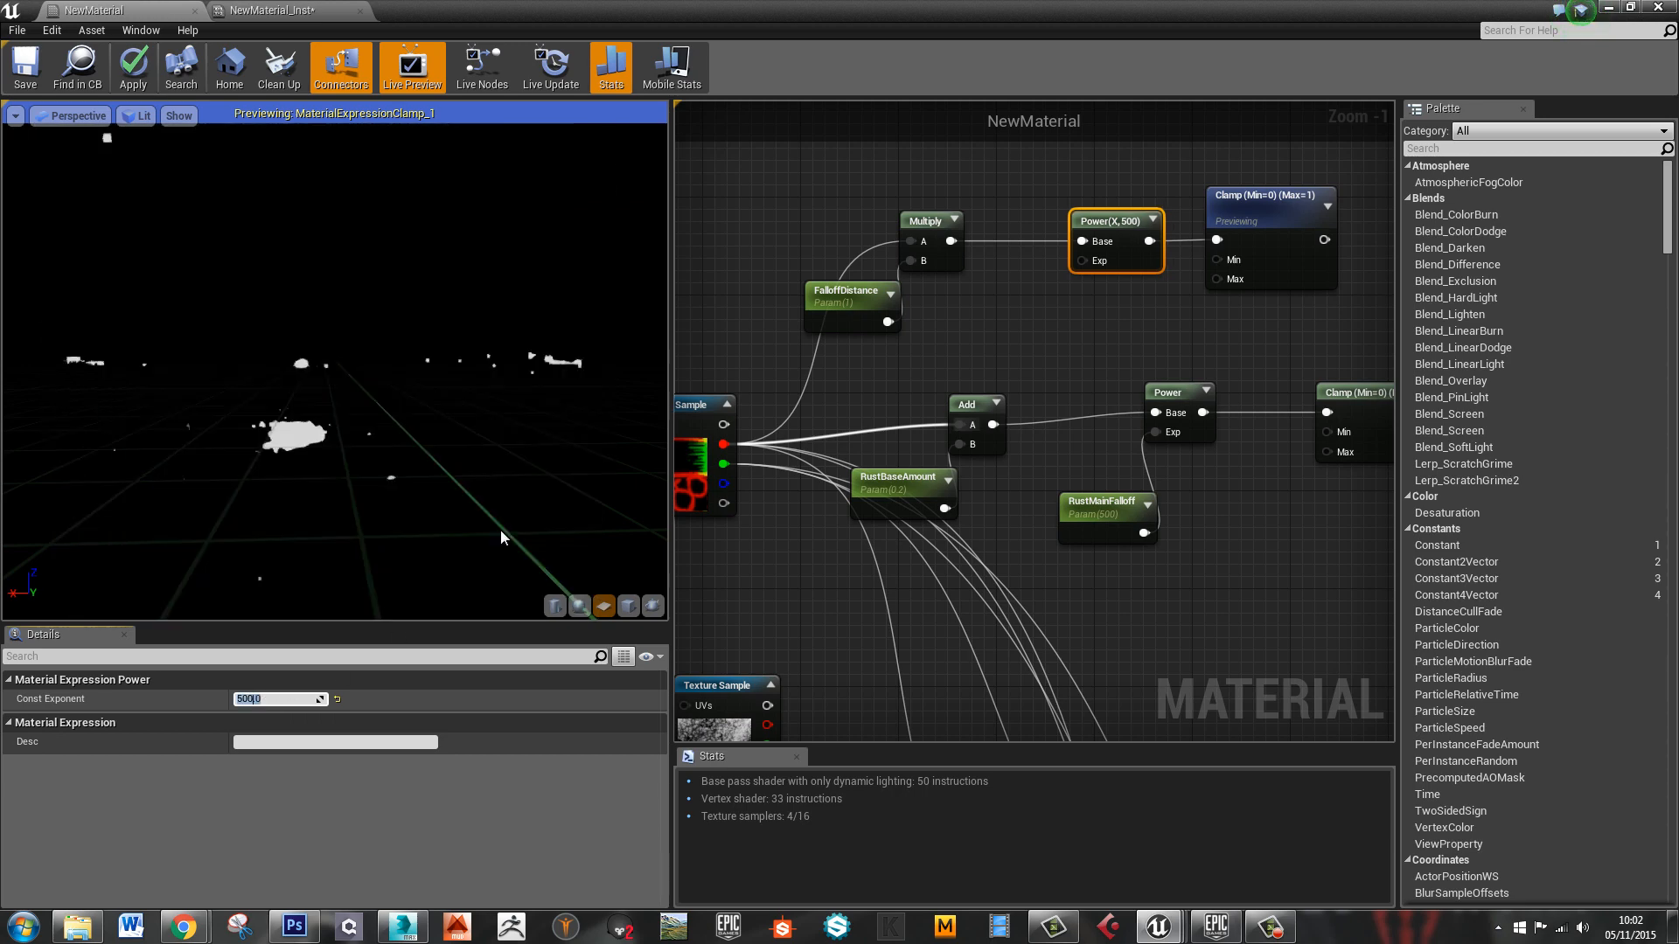
Set the FalloffDistance parameter's default value to 20
{"action": "left_click", "coordinate": [1290, 200]}
{"action": "left_click", "coordinate": [815, 316]}
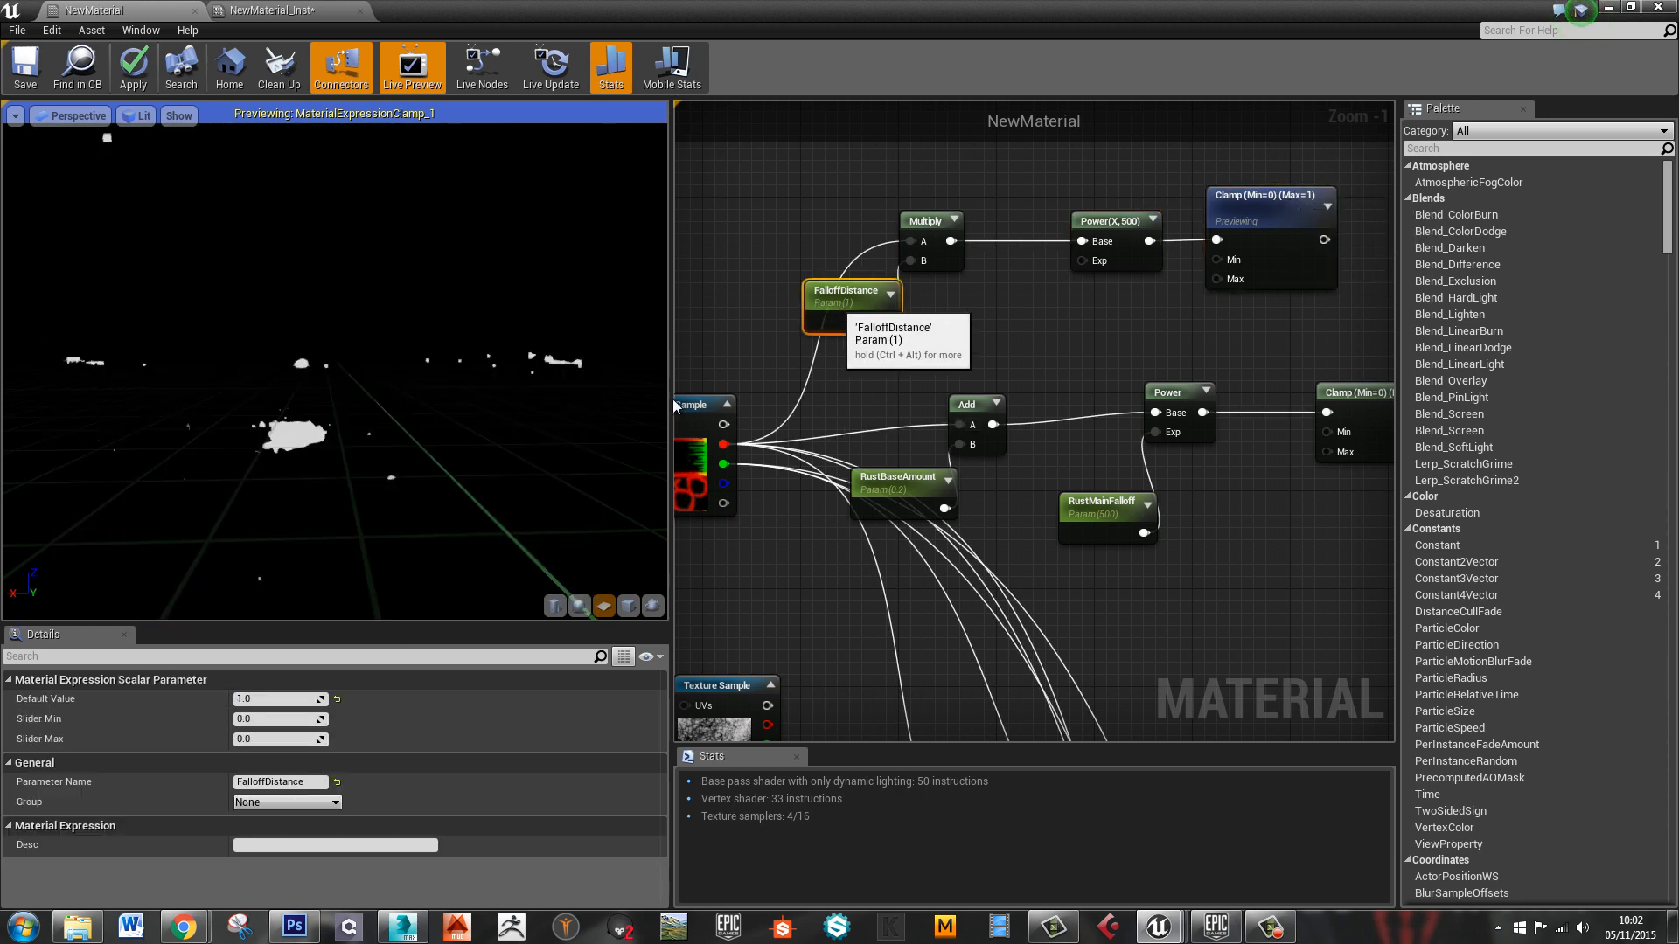
{"action": "left_click", "coordinate": [272, 693]}
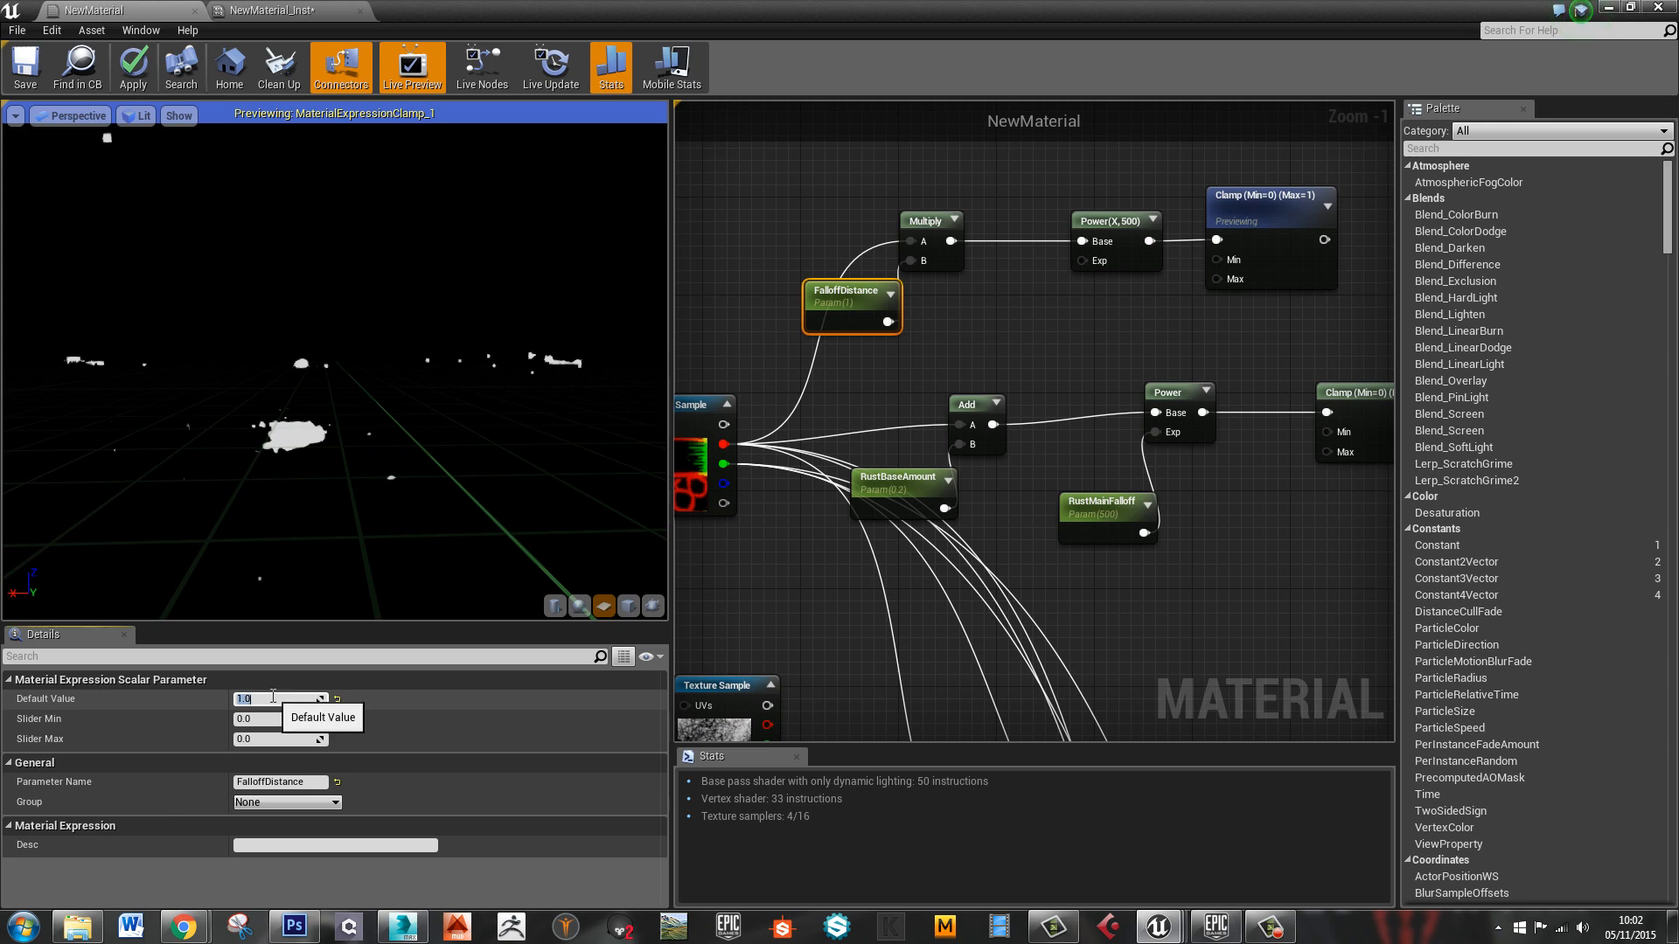
{"action": "type", "text": "20"}
{"action": "key", "text": "Return"}
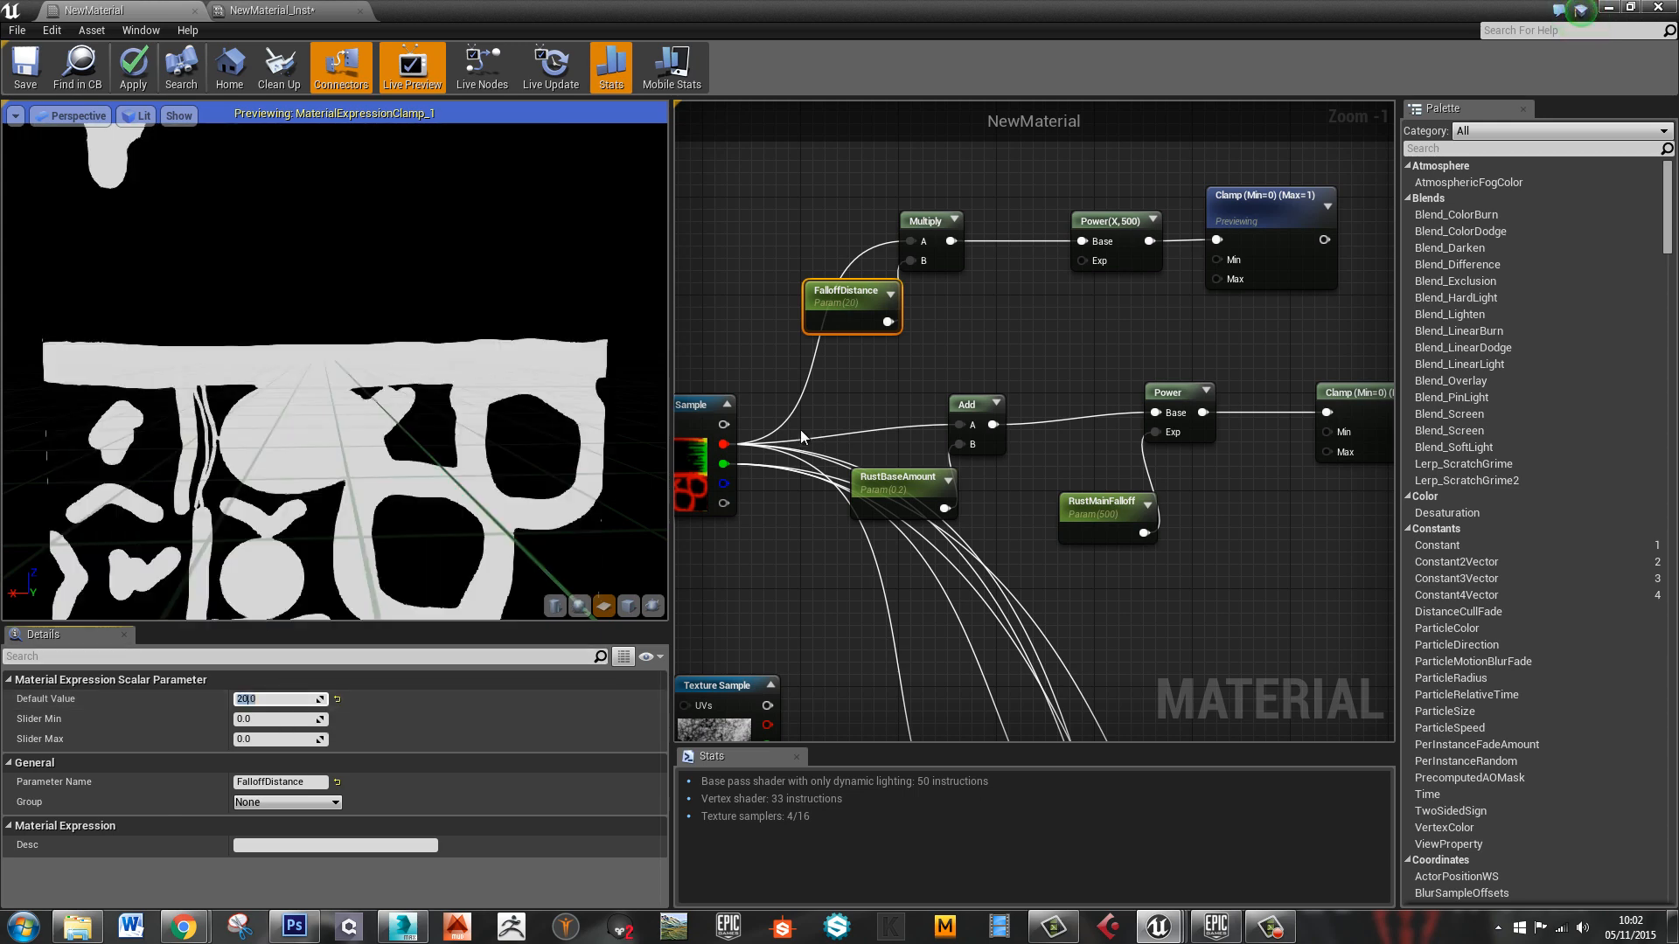
Preview the Clamp node at the end of the RustBaseAmount and RustMainFalloff chain
{"action": "left_click_drag", "start_coordinate": [895, 374], "coordinate": [1227, 576]}
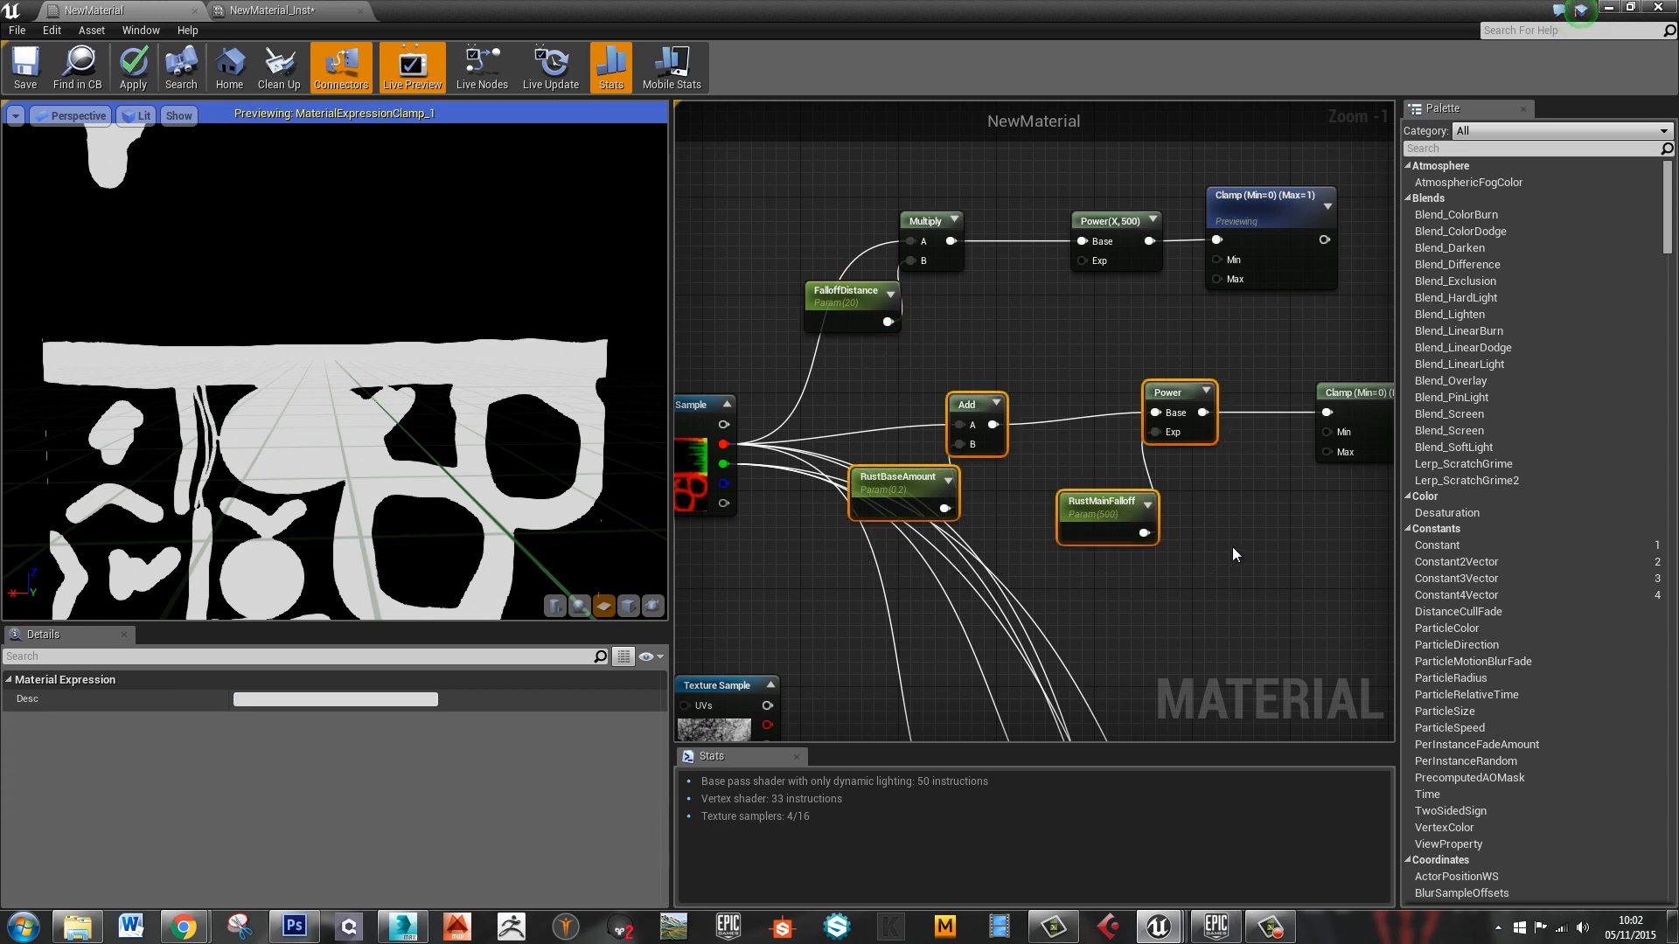
{"action": "left_click", "coordinate": [943, 369]}
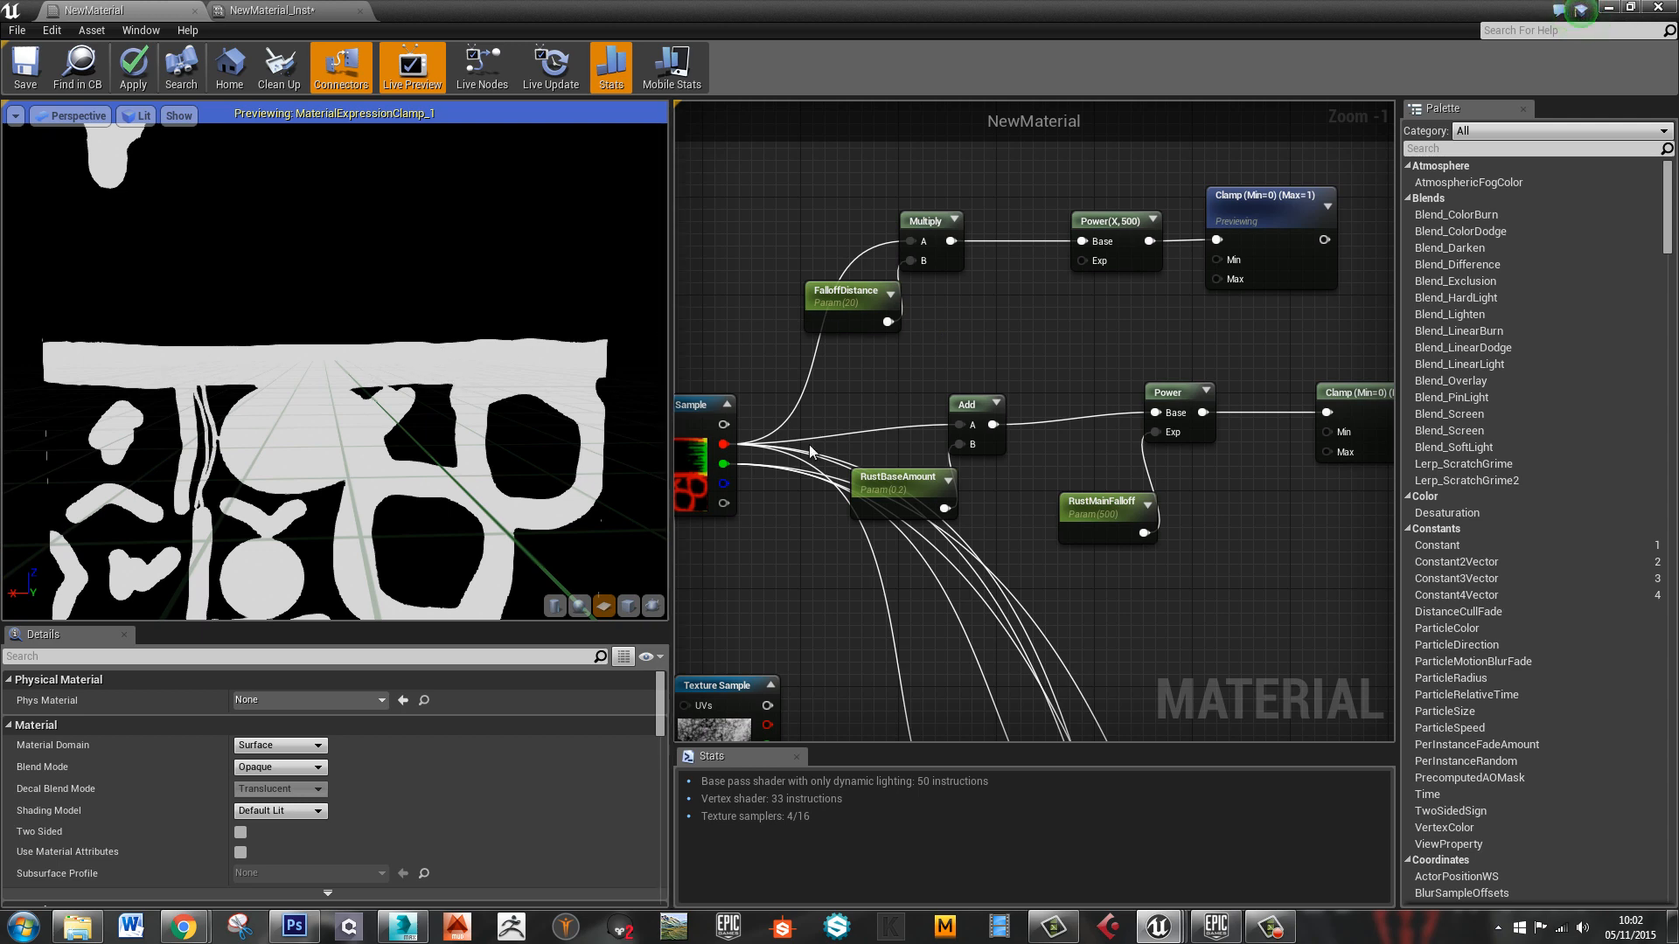
{"action": "right_click_drag", "start_coordinate": [1231, 438], "coordinate": [1112, 439]}
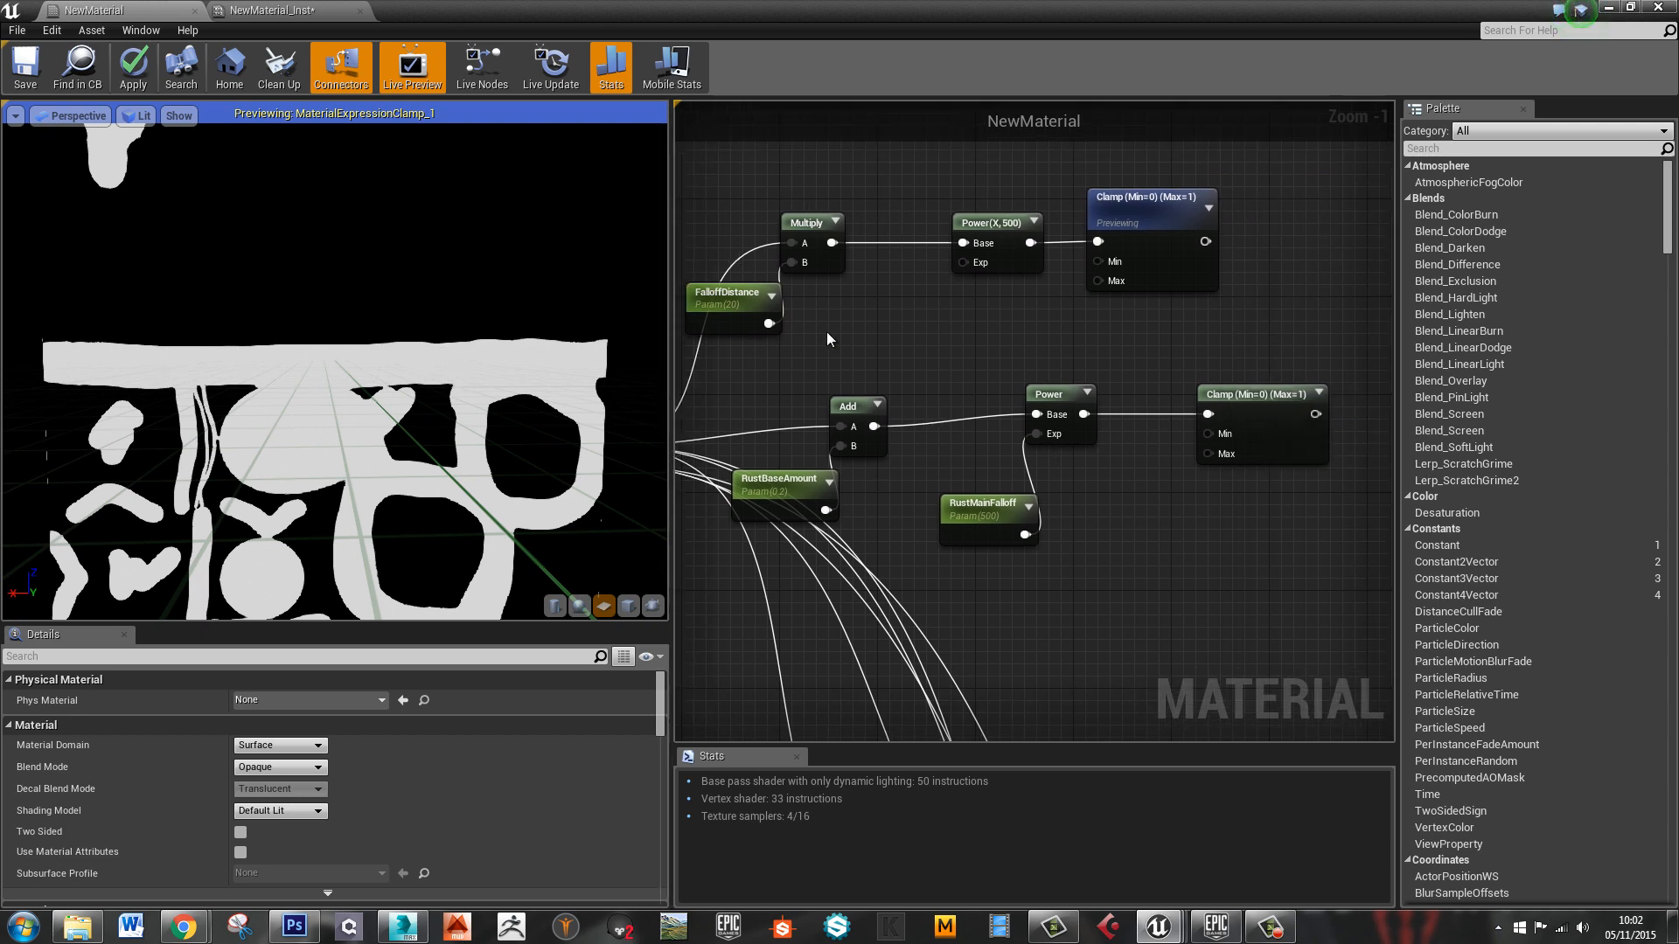
{"action": "left_click", "coordinate": [1253, 396]}
{"action": "right_click", "coordinate": [1268, 395]}
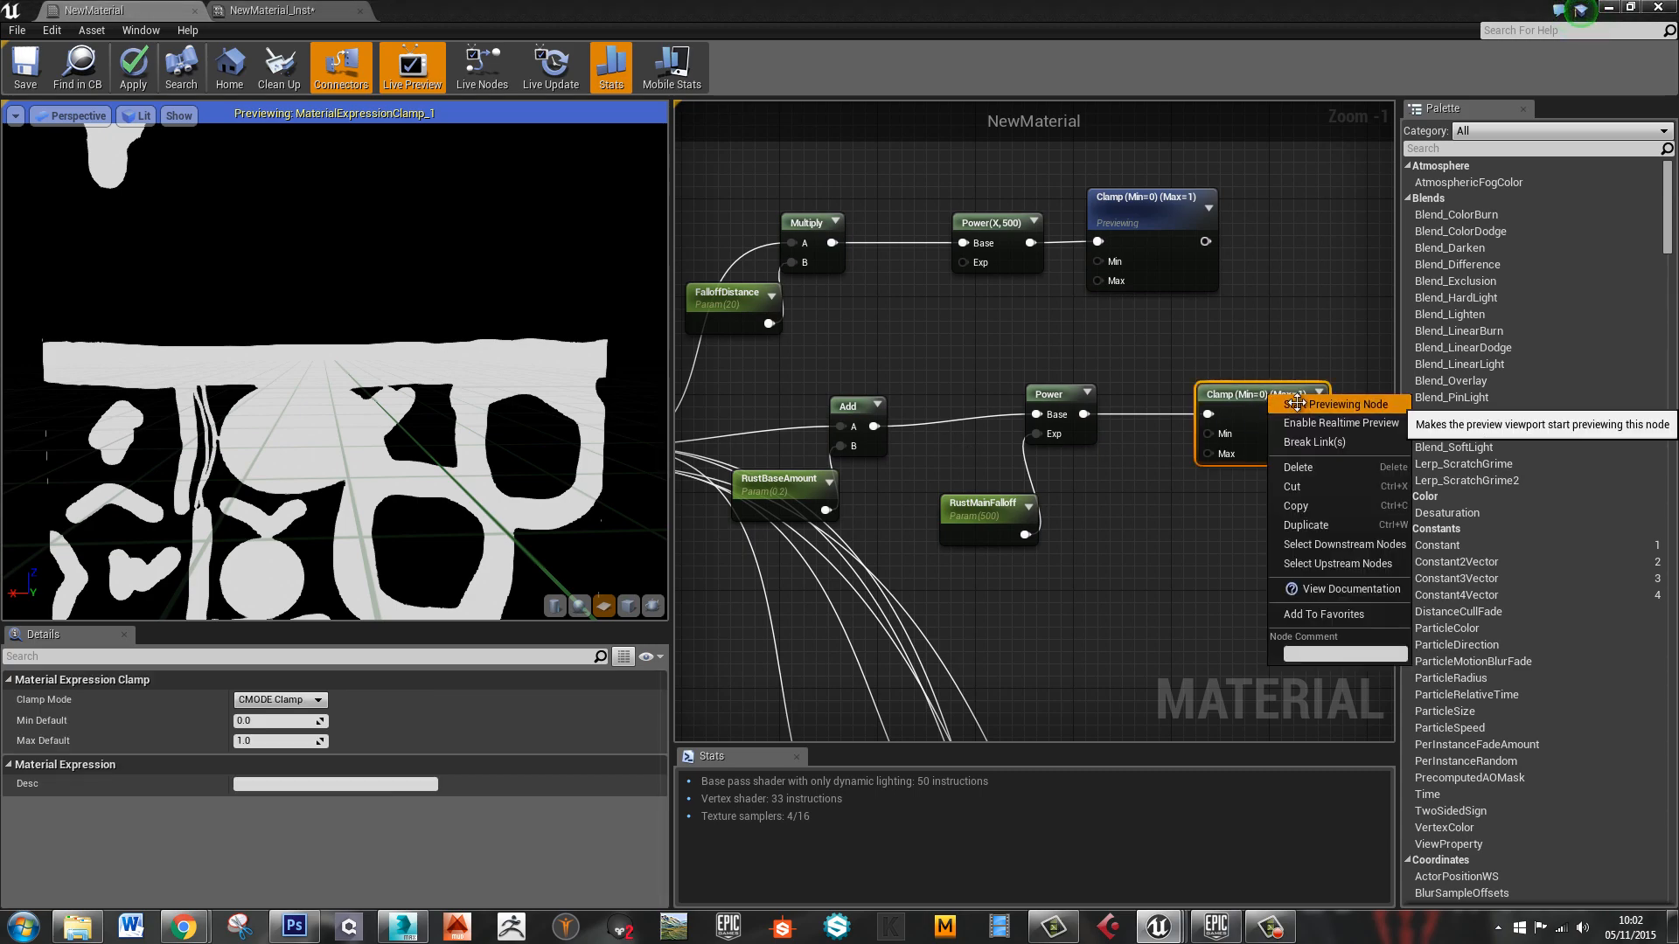
{"action": "left_click", "coordinate": [1294, 402]}
{"action": "right_click_drag", "start_coordinate": [1278, 324], "coordinate": [967, 427]}
{"action": "left_click", "coordinate": [1088, 460]}
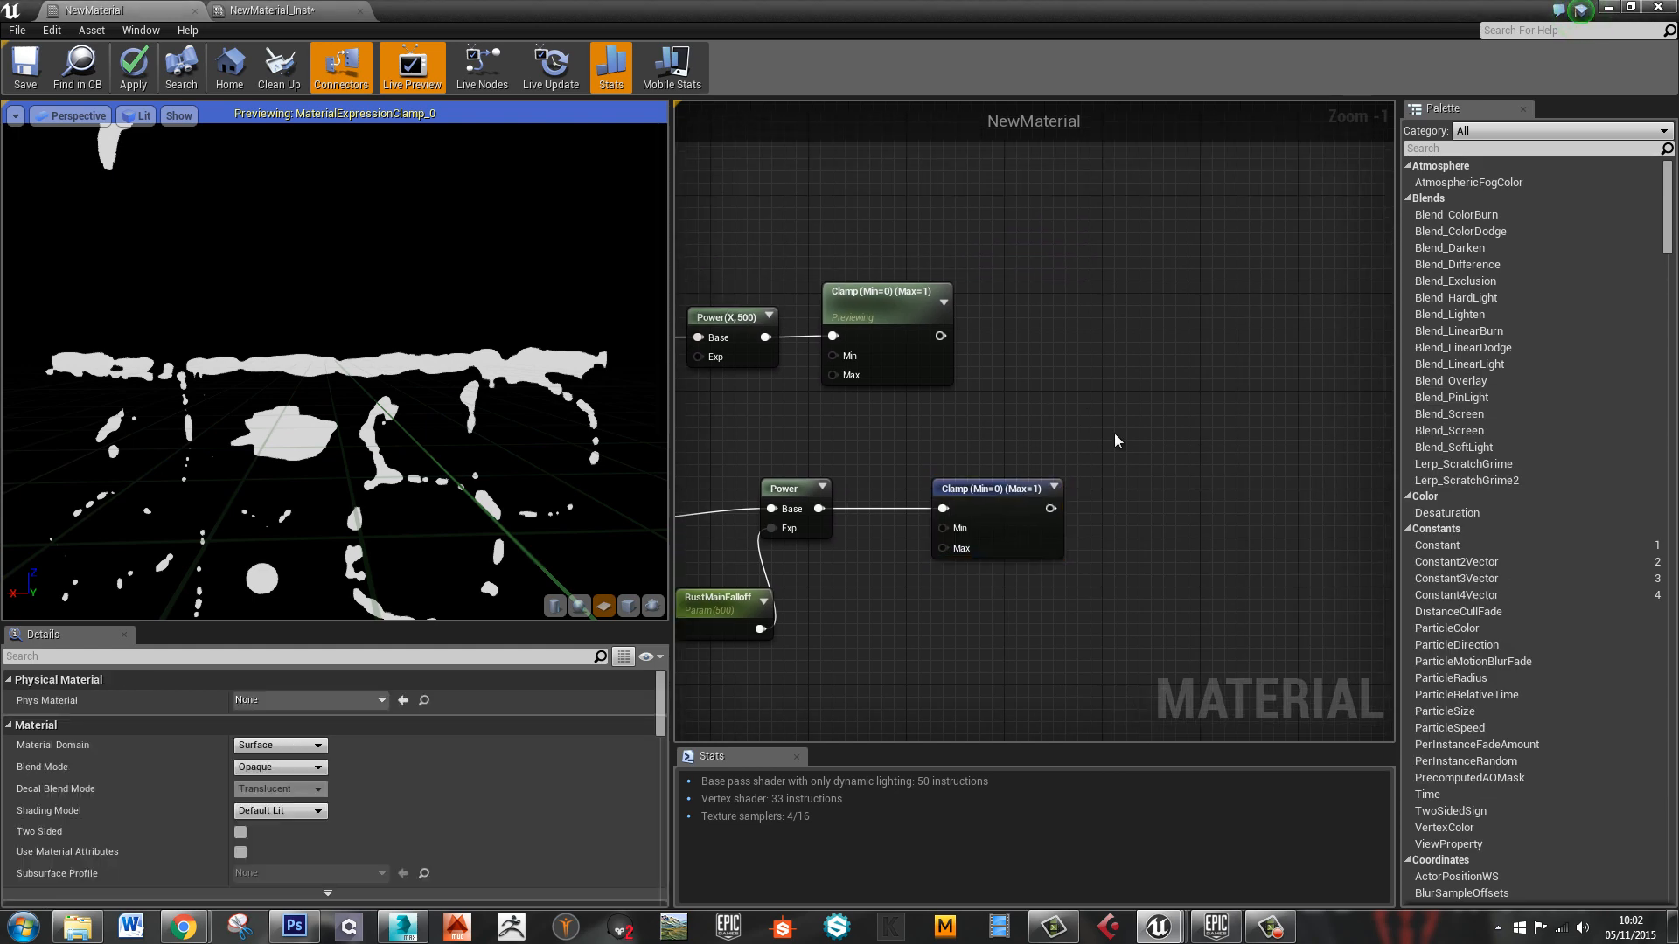
Add a Subtract node with the FalloffDistance chain's Clamp in A and the RustMainFalloff chain's Clamp in B, and preview it
{"action": "right_click", "coordinate": [1117, 434]}
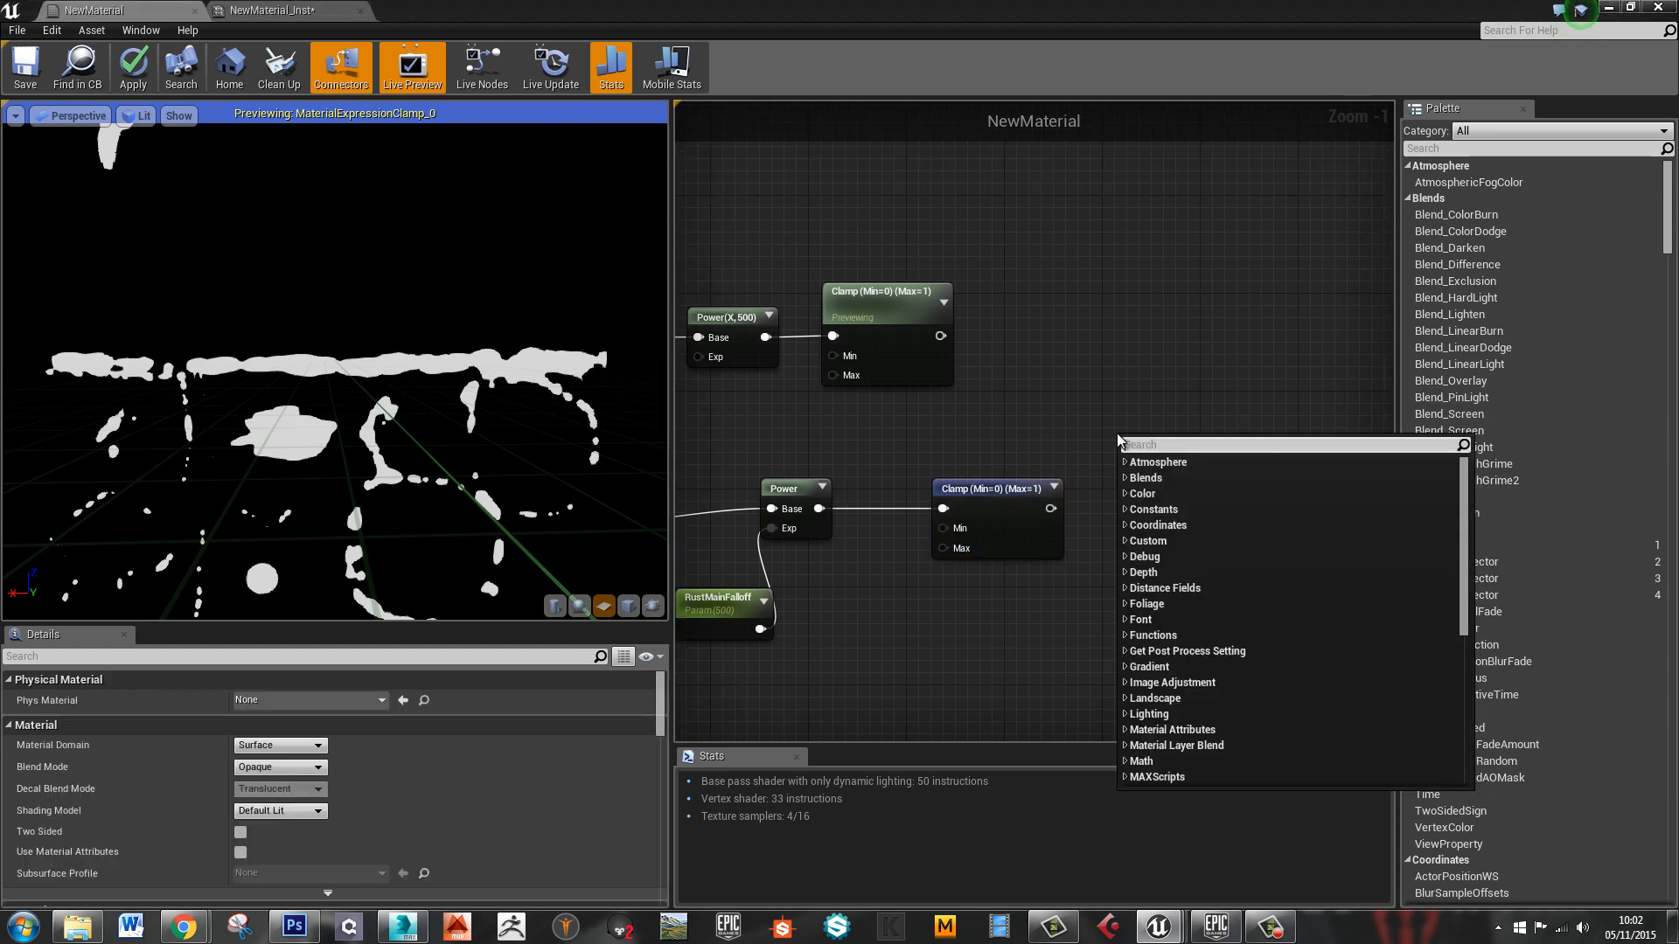
{"action": "type", "text": "sub"}
{"action": "key", "text": "Return"}
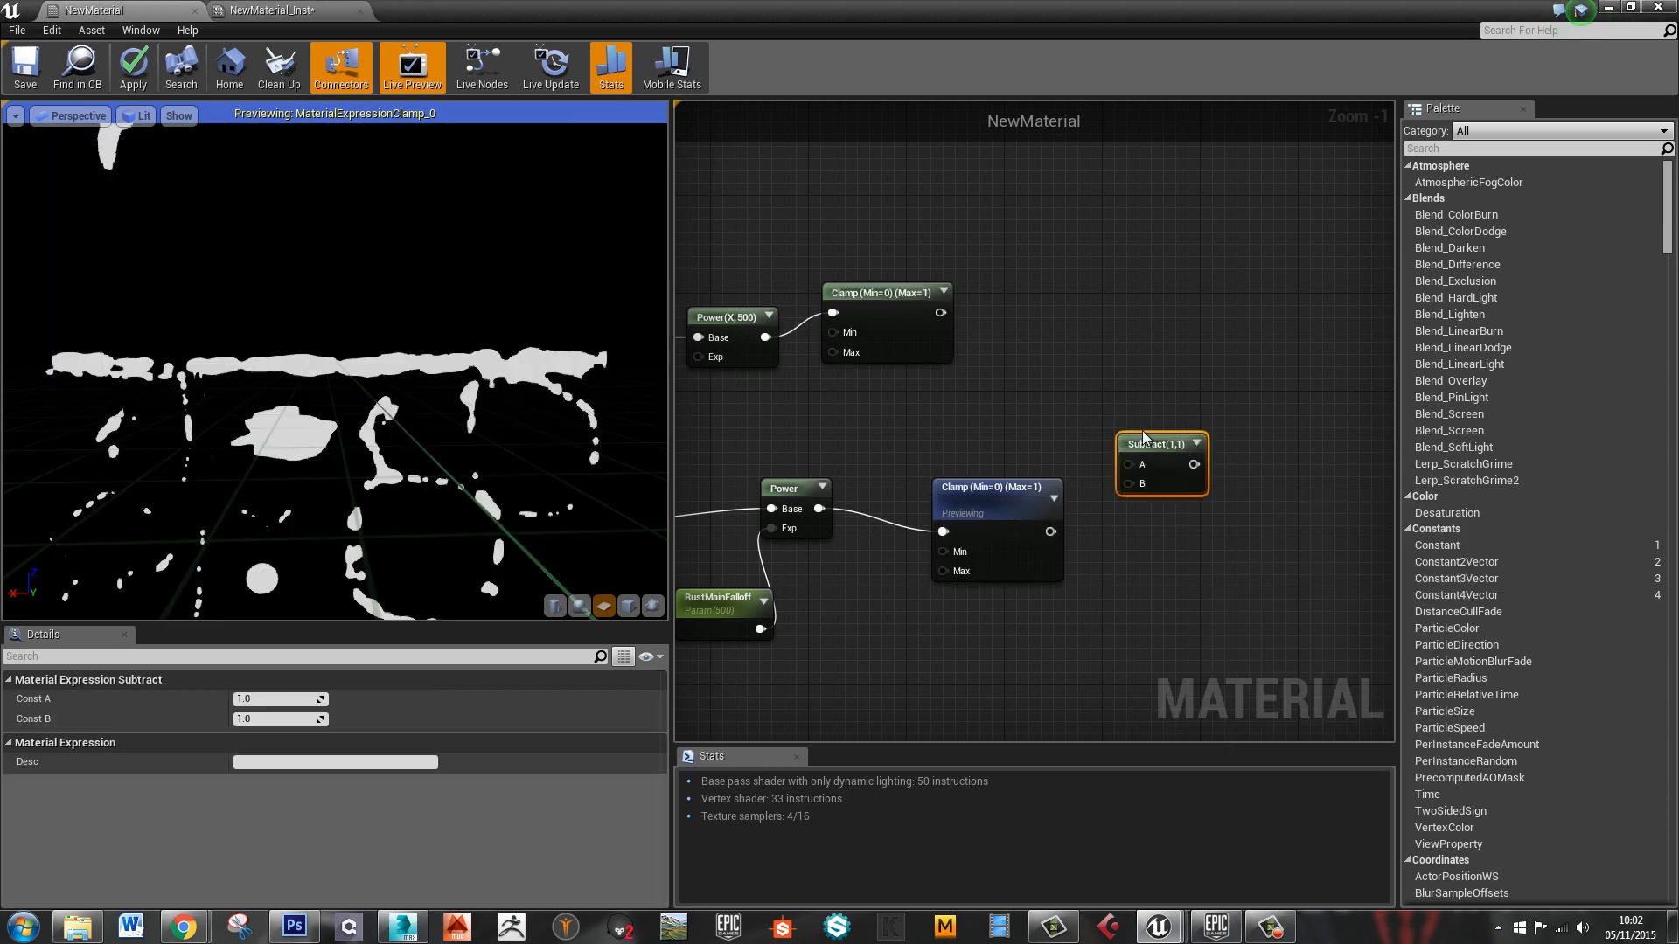
{"action": "left_click_drag", "start_coordinate": [940, 312], "coordinate": [1128, 464]}
{"action": "left_click_drag", "start_coordinate": [1050, 531], "coordinate": [1128, 483]}
{"action": "right_click", "coordinate": [1141, 452]}
{"action": "left_click", "coordinate": [1168, 463]}
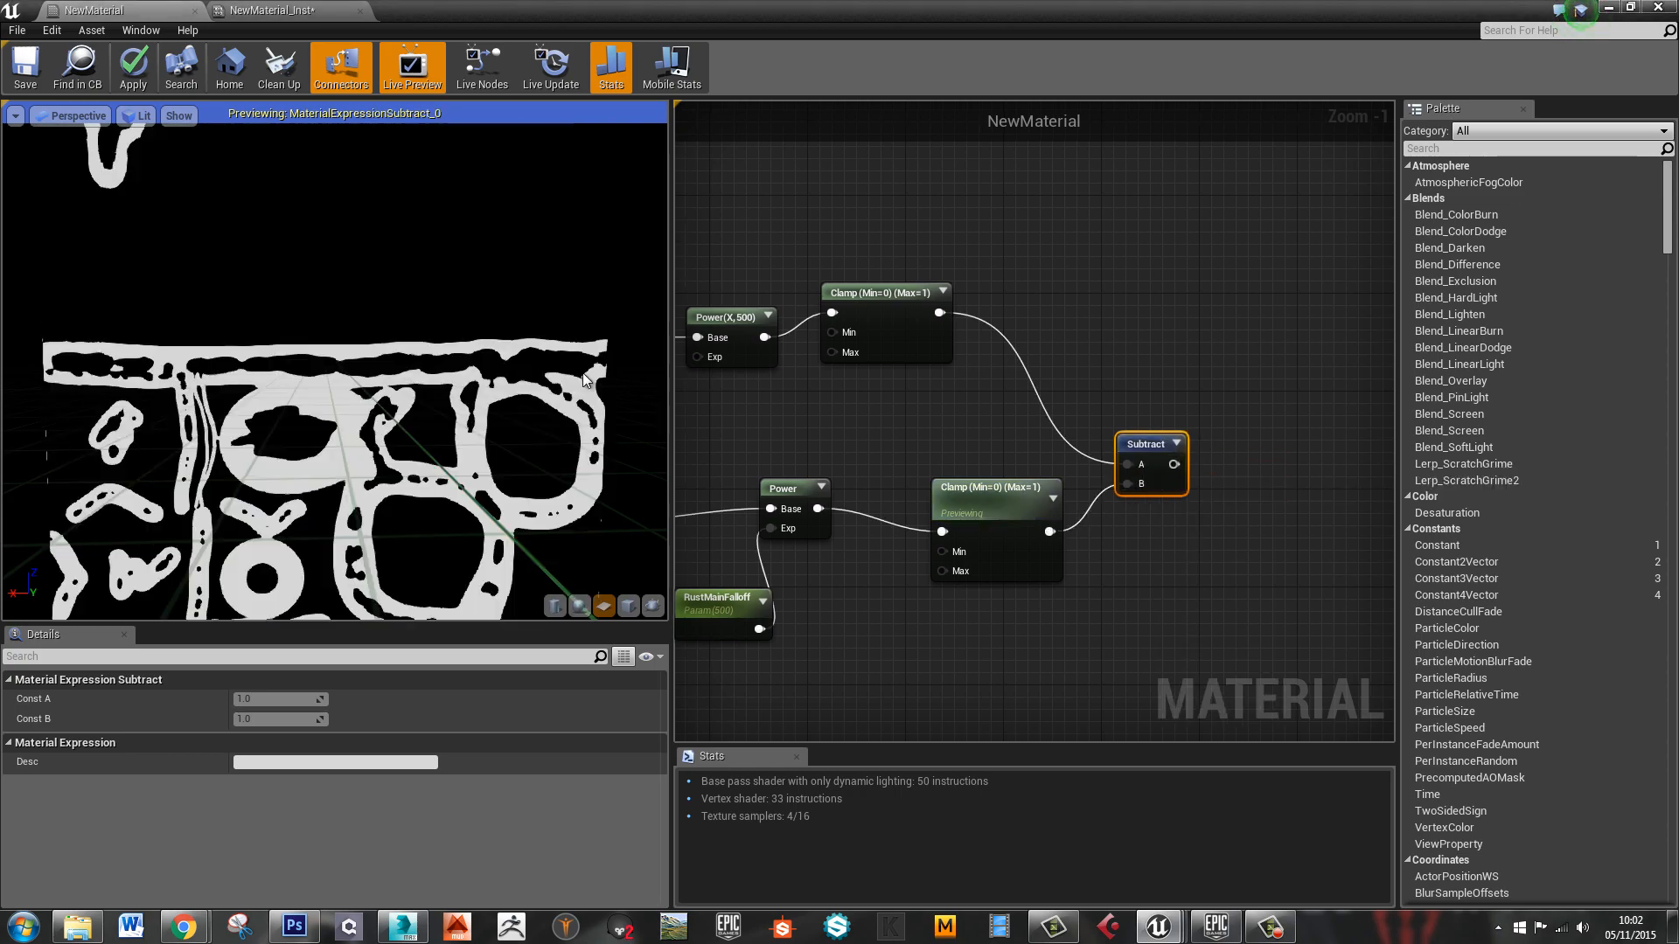
Examine the Subtract preview up close and realign the two Clamp nodes and the Subtract node
{"action": "scroll", "coordinate": [419, 385], "scroll_direction": "up", "scroll_amount": 5}
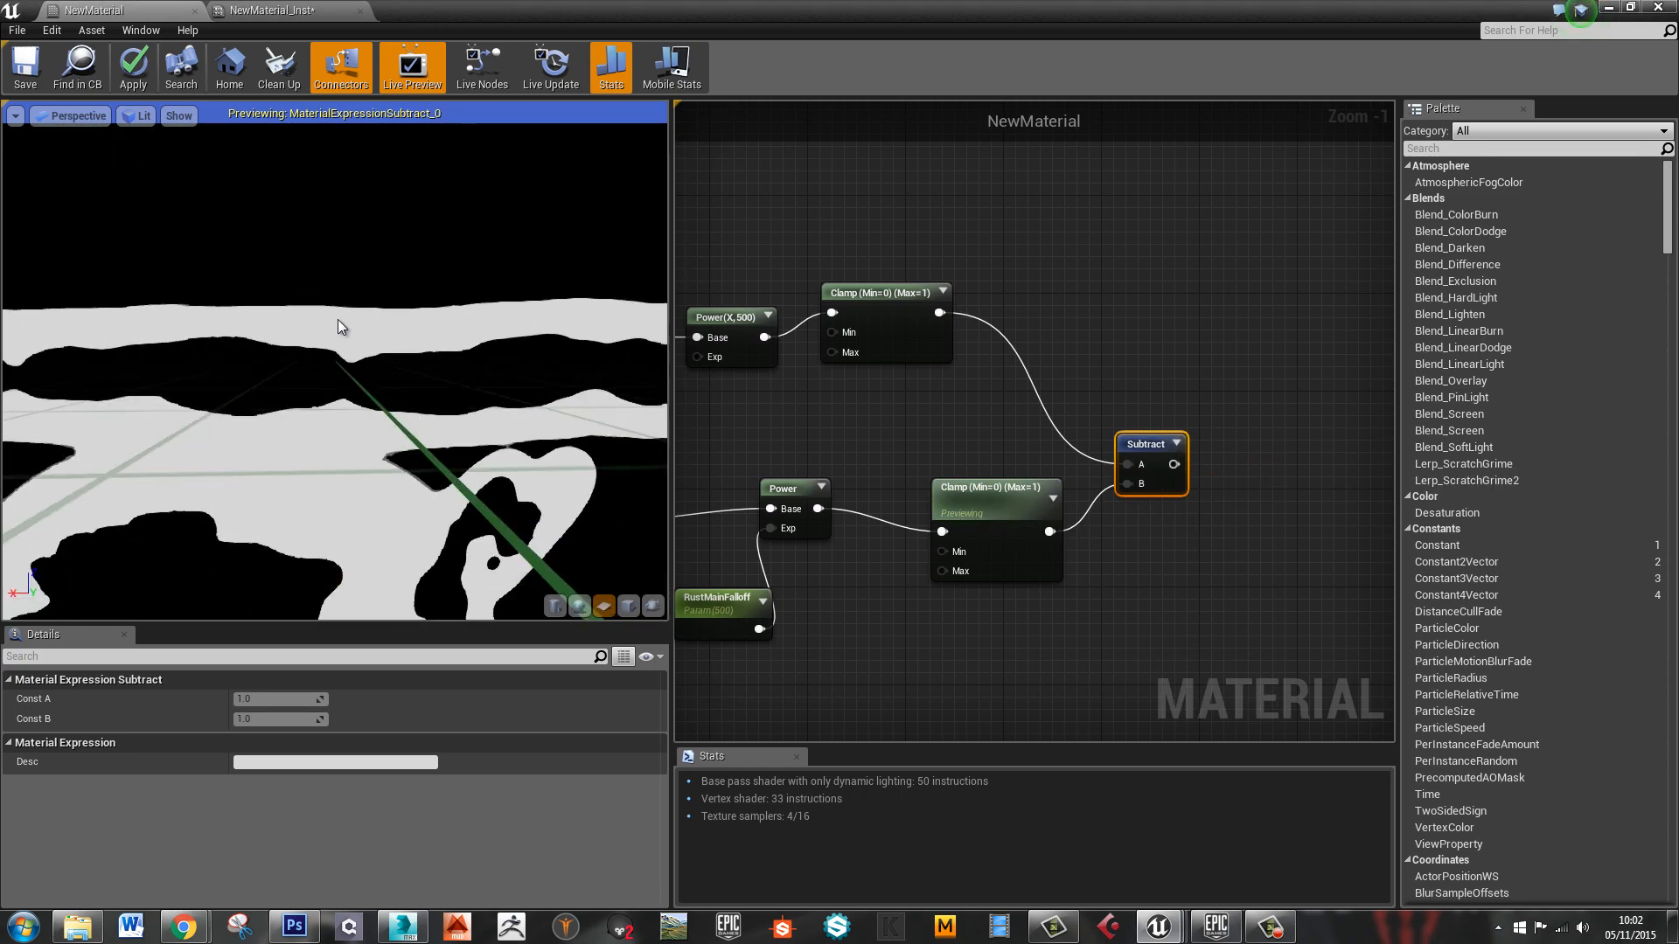
{"action": "scroll", "coordinate": [430, 423], "scroll_direction": "down", "scroll_amount": 2}
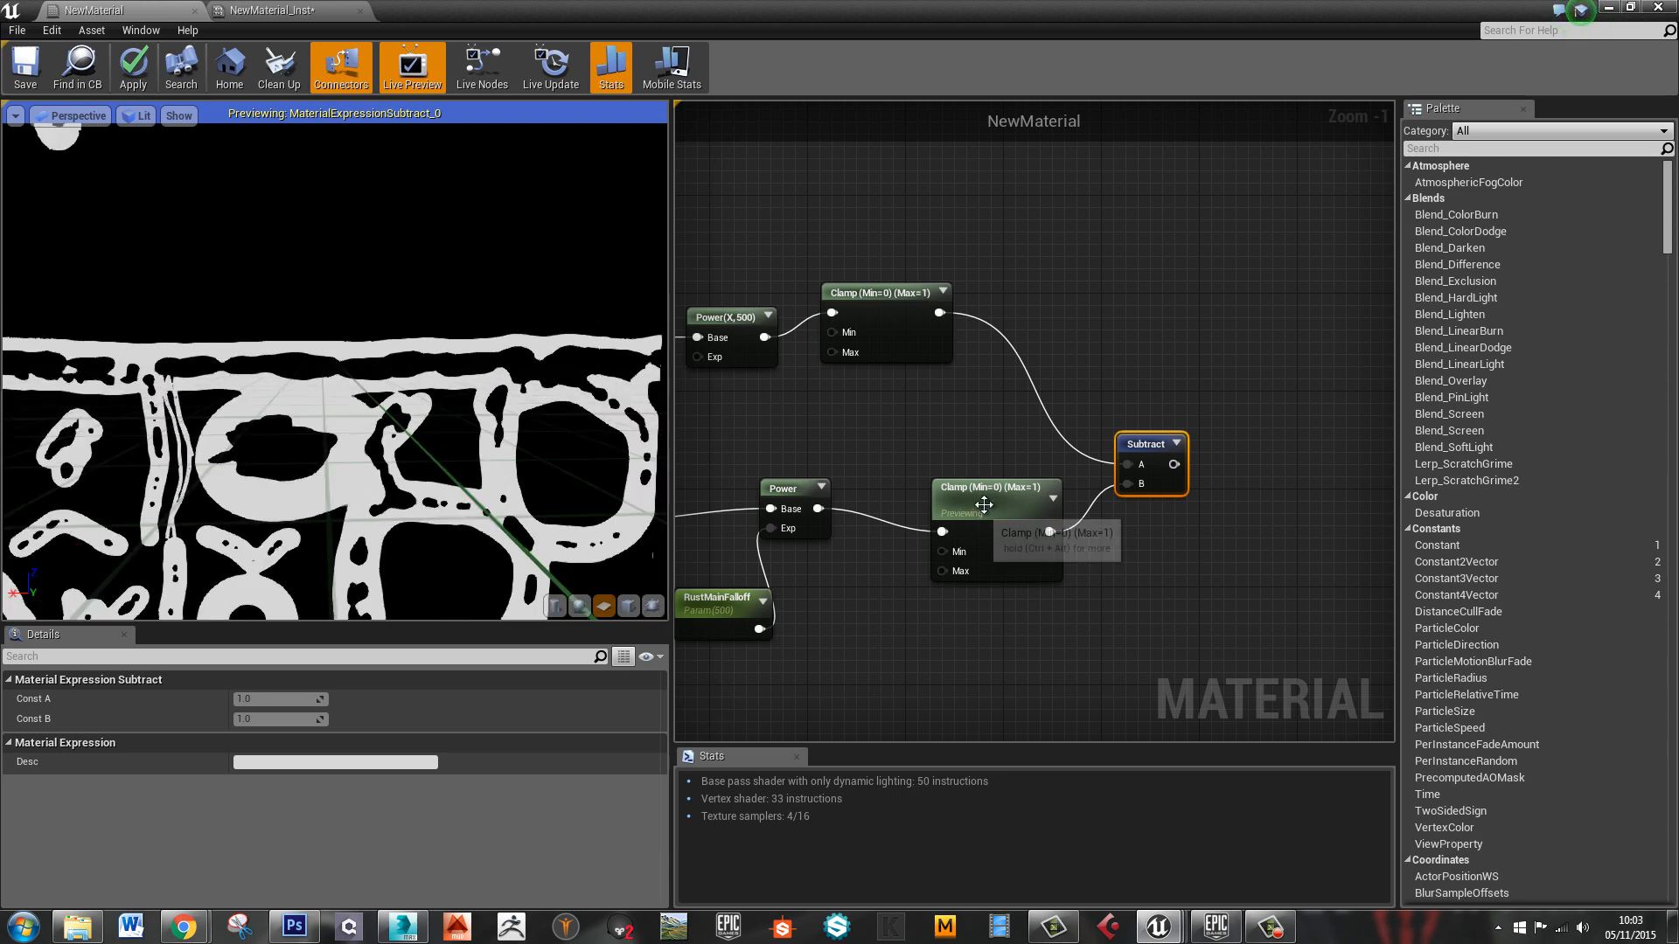
{"action": "left_click_drag", "start_coordinate": [985, 506], "coordinate": [945, 506]}
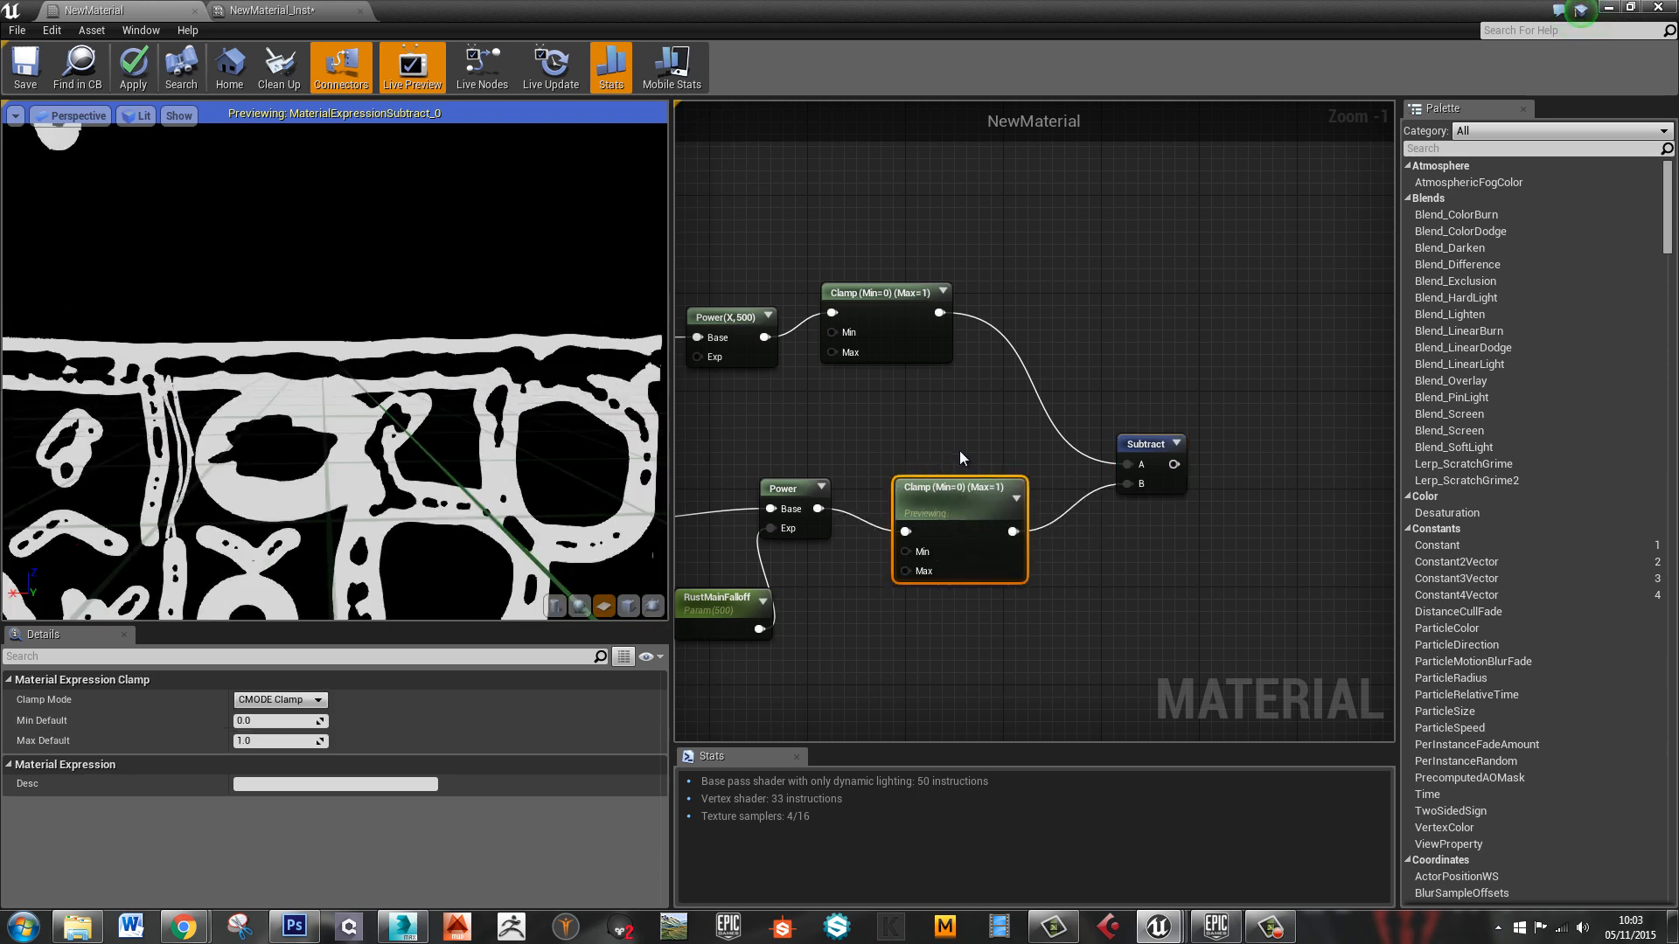
{"action": "right_click_drag", "start_coordinate": [966, 446], "coordinate": [1011, 459]}
{"action": "scroll", "coordinate": [1011, 459], "scroll_direction": "down", "scroll_amount": 1}
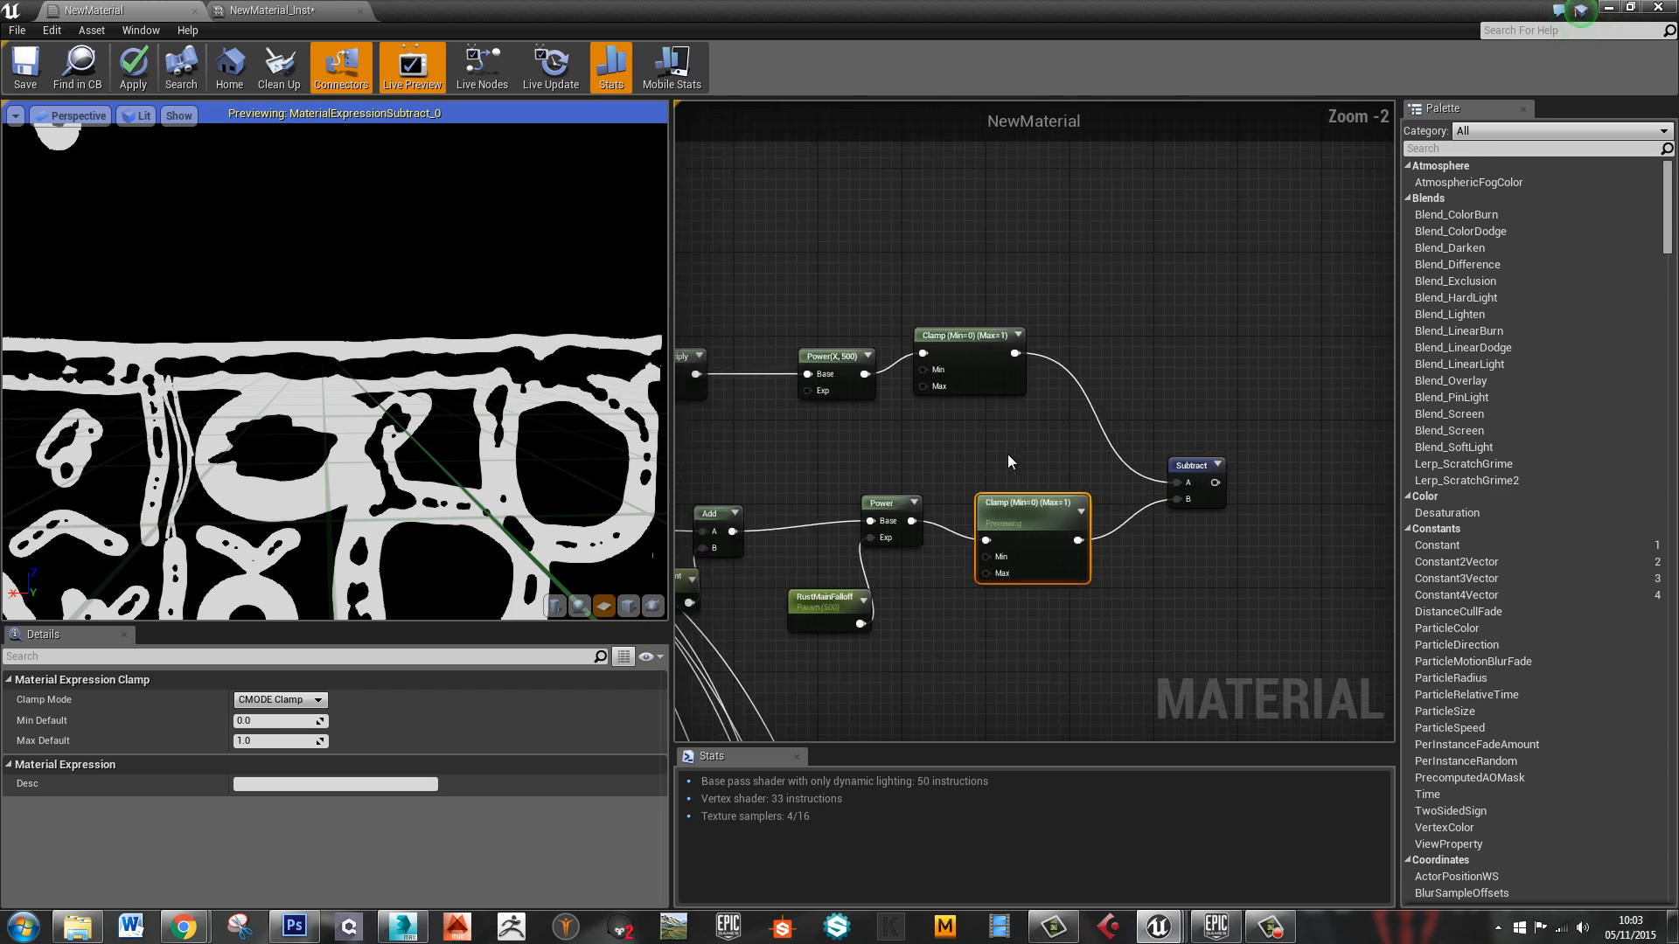
{"action": "left_click_drag", "start_coordinate": [968, 337], "coordinate": [989, 359]}
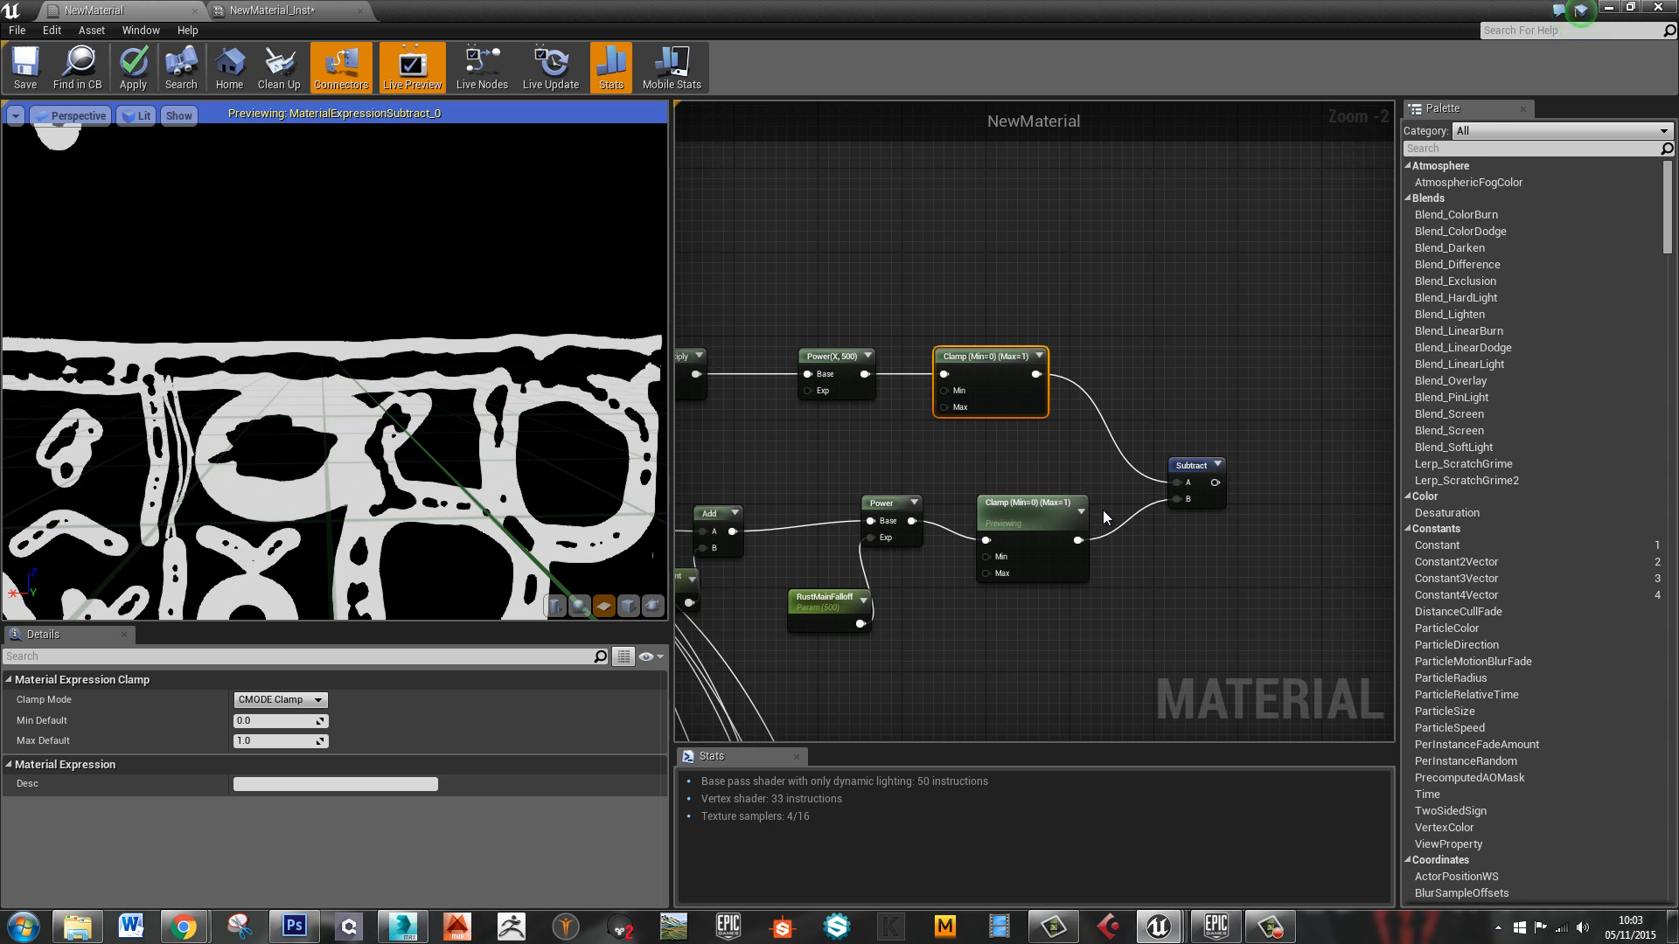
{"action": "right_click_drag", "start_coordinate": [1161, 563], "coordinate": [1135, 457]}
{"action": "scroll", "coordinate": [1074, 419], "scroll_direction": "down", "scroll_amount": 2}
{"action": "left_click_drag", "start_coordinate": [1135, 457], "coordinate": [1141, 432]}
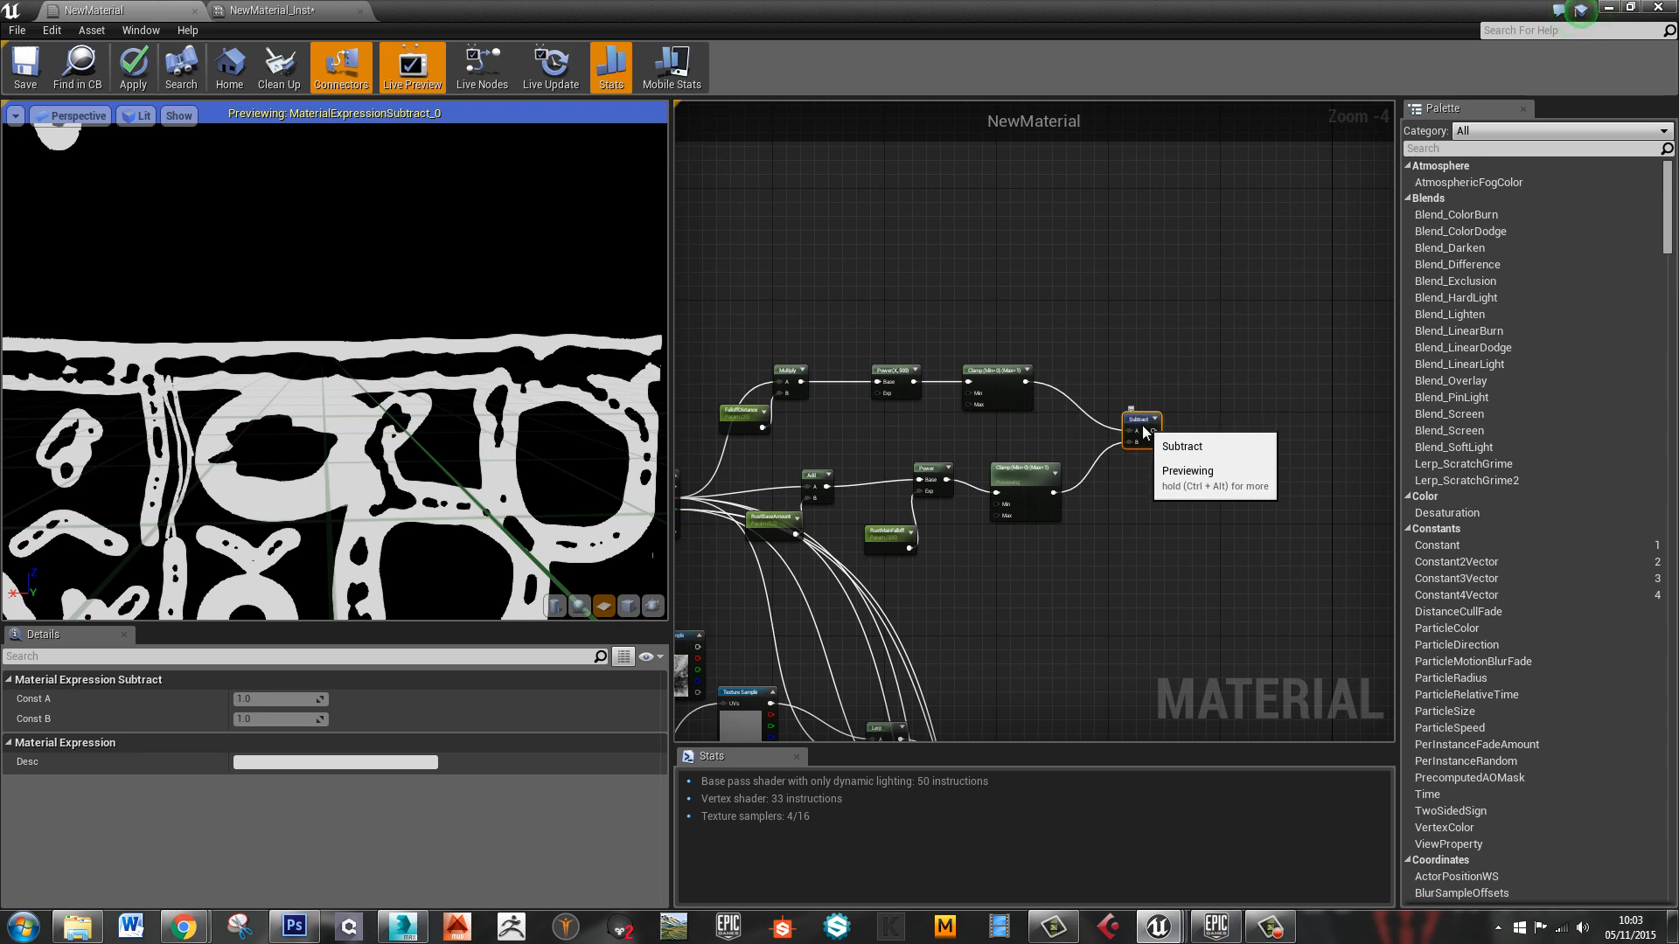
Move the rust_alpha Texture Sample above the Subtract node at the end of the mask chains
{"action": "scroll", "coordinate": [373, 469], "scroll_direction": "up", "scroll_amount": 5}
{"action": "scroll", "coordinate": [372, 469], "scroll_direction": "up", "scroll_amount": 1}
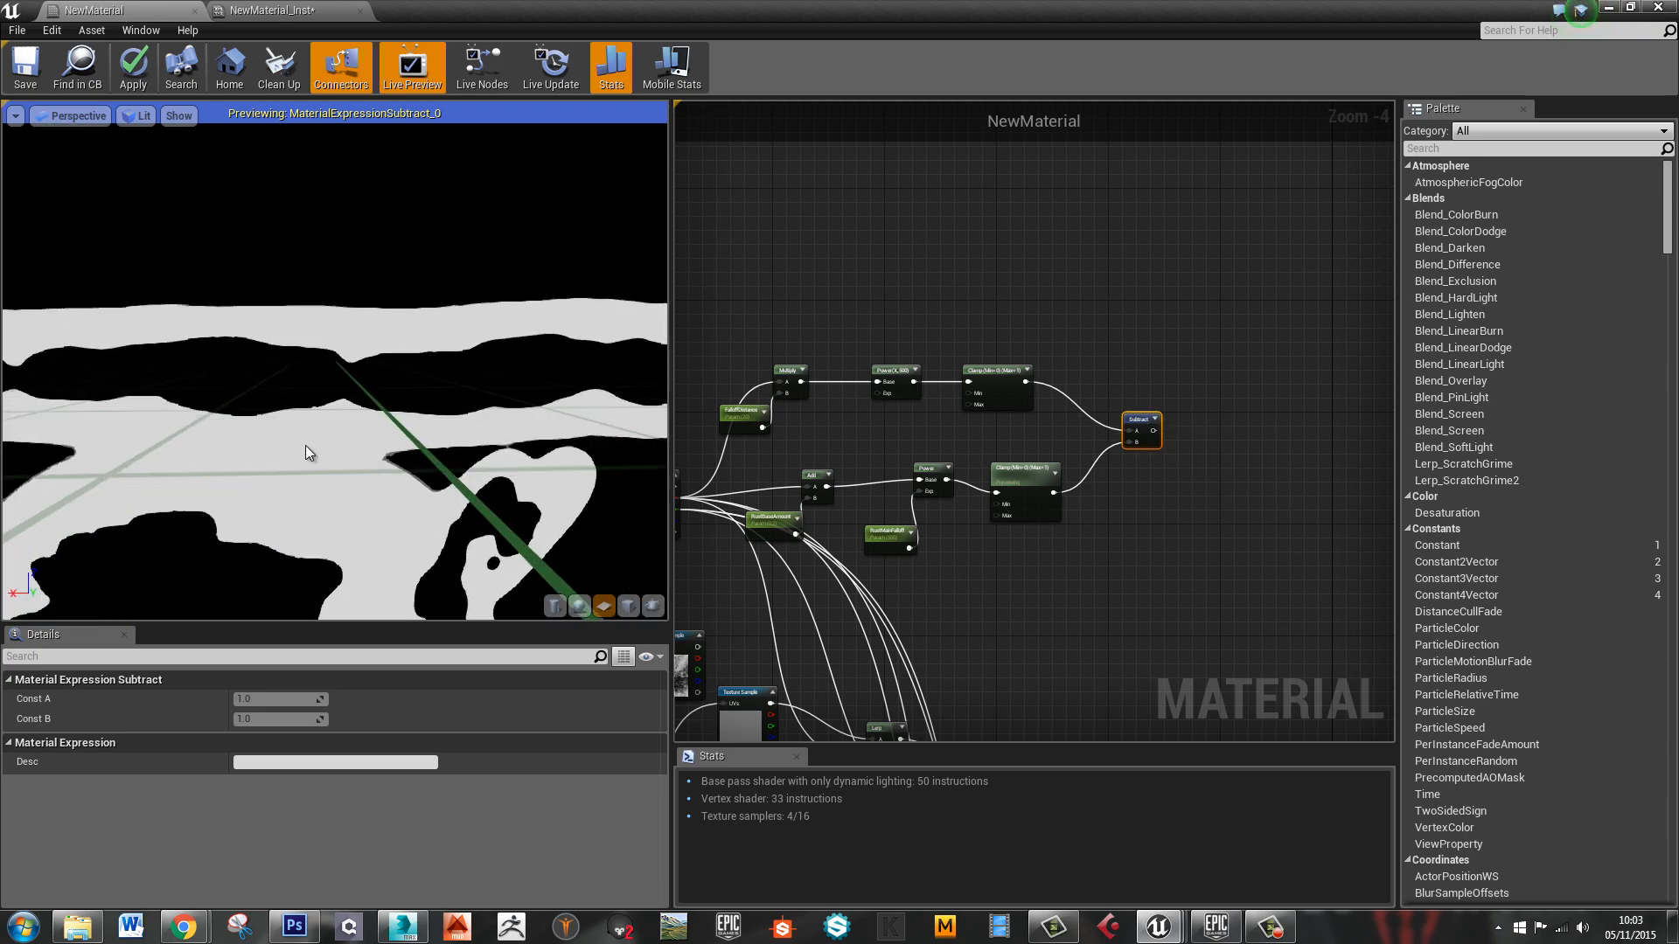
{"action": "left_click_drag", "start_coordinate": [1678, 288], "coordinate": [1678, 350]}
{"action": "right_click_drag", "start_coordinate": [922, 317], "coordinate": [1122, 381]}
{"action": "scroll", "coordinate": [873, 422], "scroll_direction": "down", "scroll_amount": 2}
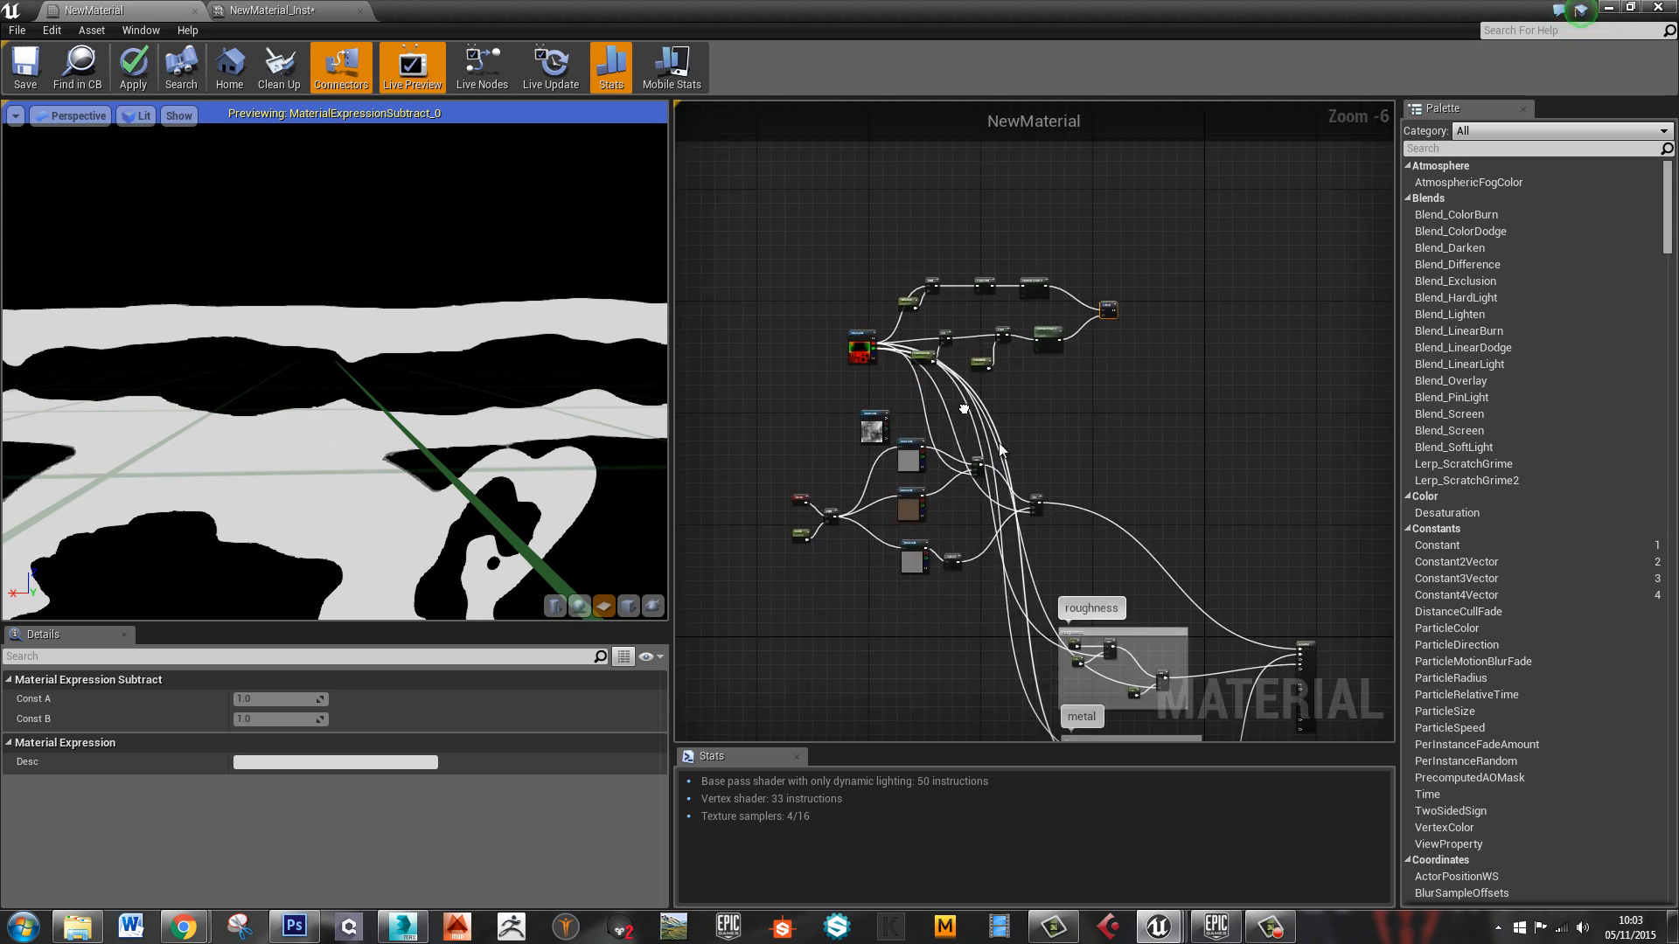
{"action": "left_click_drag", "start_coordinate": [872, 422], "coordinate": [1001, 193]}
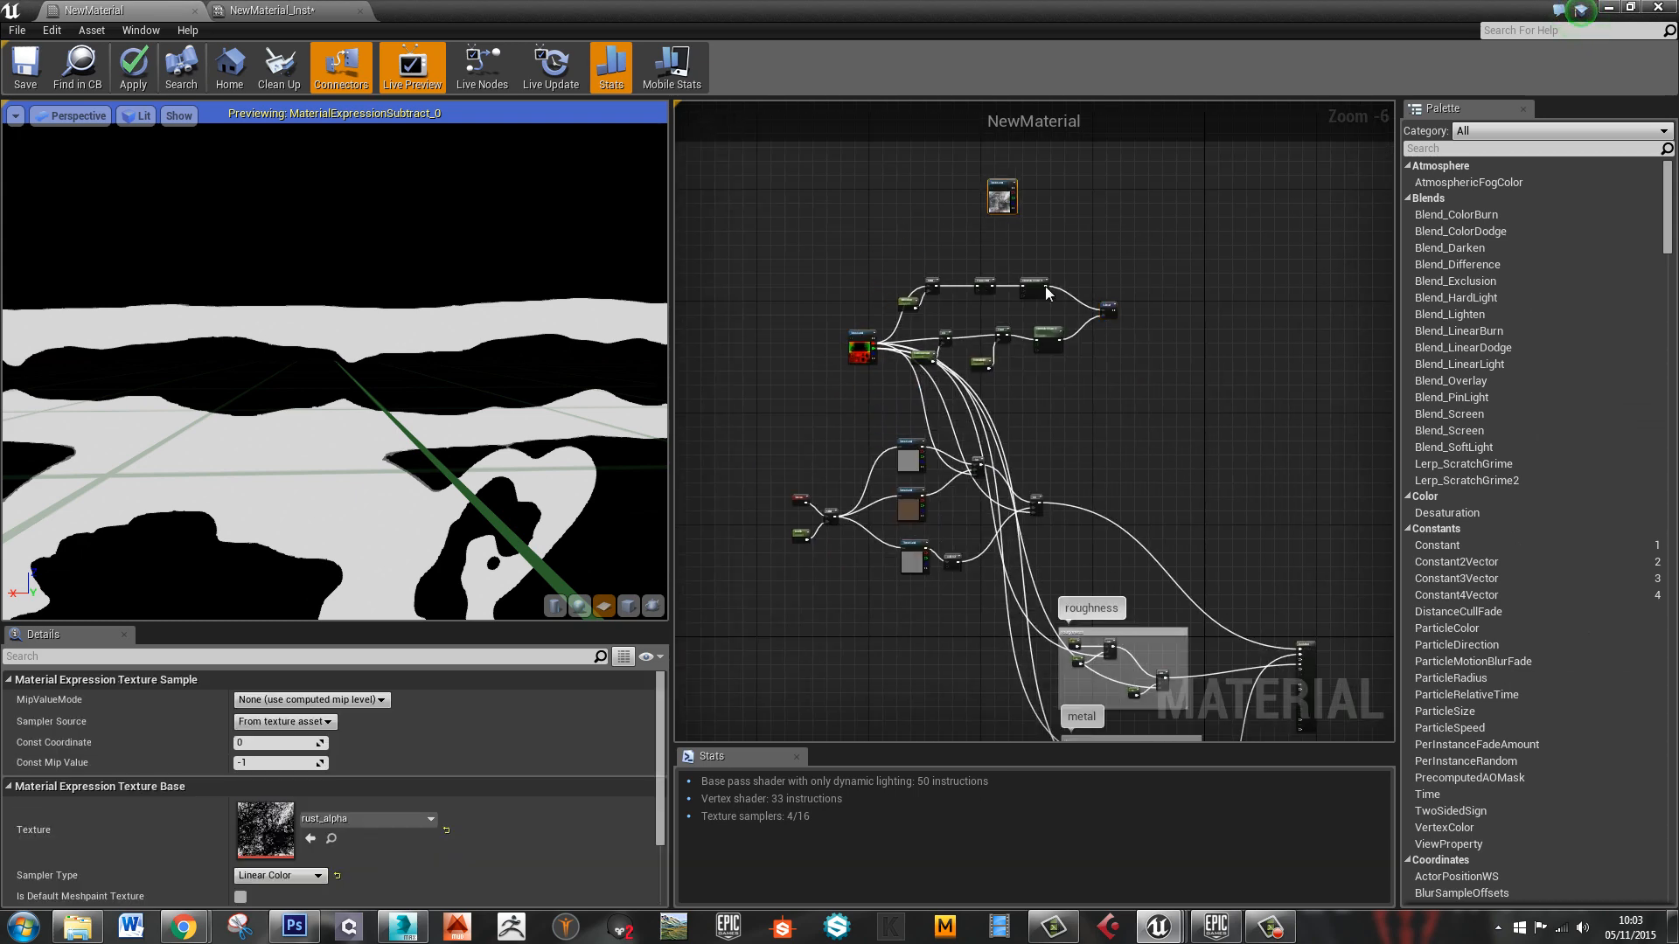
{"action": "right_click_drag", "start_coordinate": [1049, 293], "coordinate": [901, 371]}
{"action": "scroll", "coordinate": [907, 300], "scroll_direction": "up", "scroll_amount": 2}
{"action": "left_click_drag", "start_coordinate": [797, 237], "coordinate": [969, 338]}
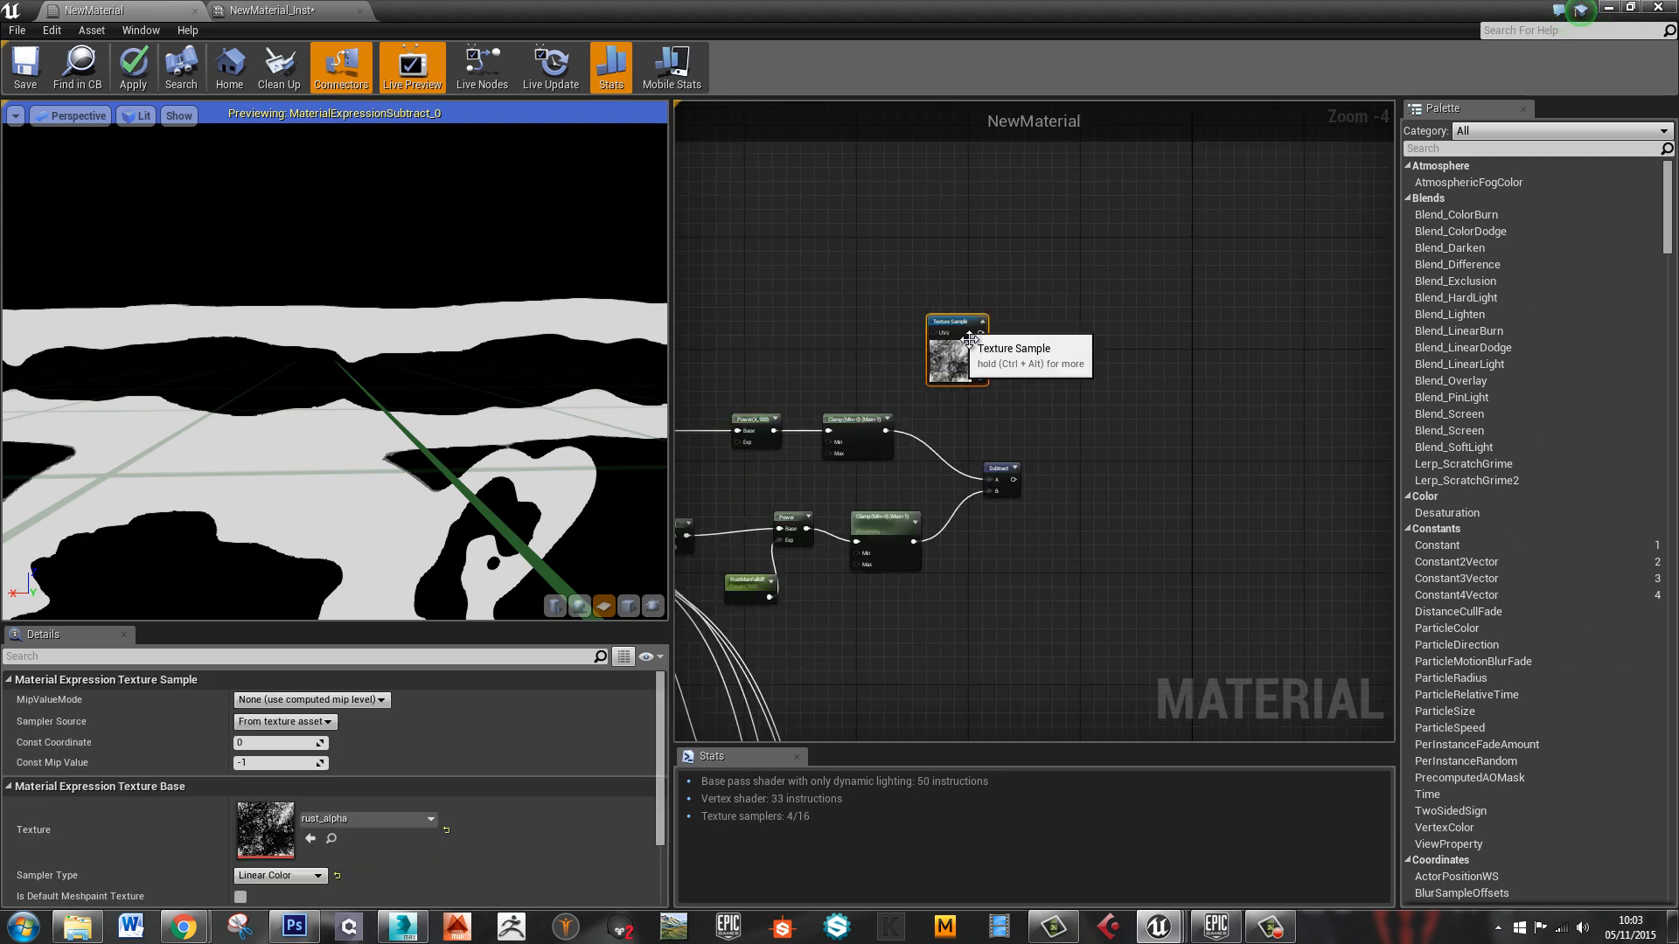
Add a Multiply node with rust_alpha's red channel in A and the Subtract output in B, and preview it
{"action": "left_click", "coordinate": [1099, 482]}
{"action": "left_click", "coordinate": [1089, 471]}
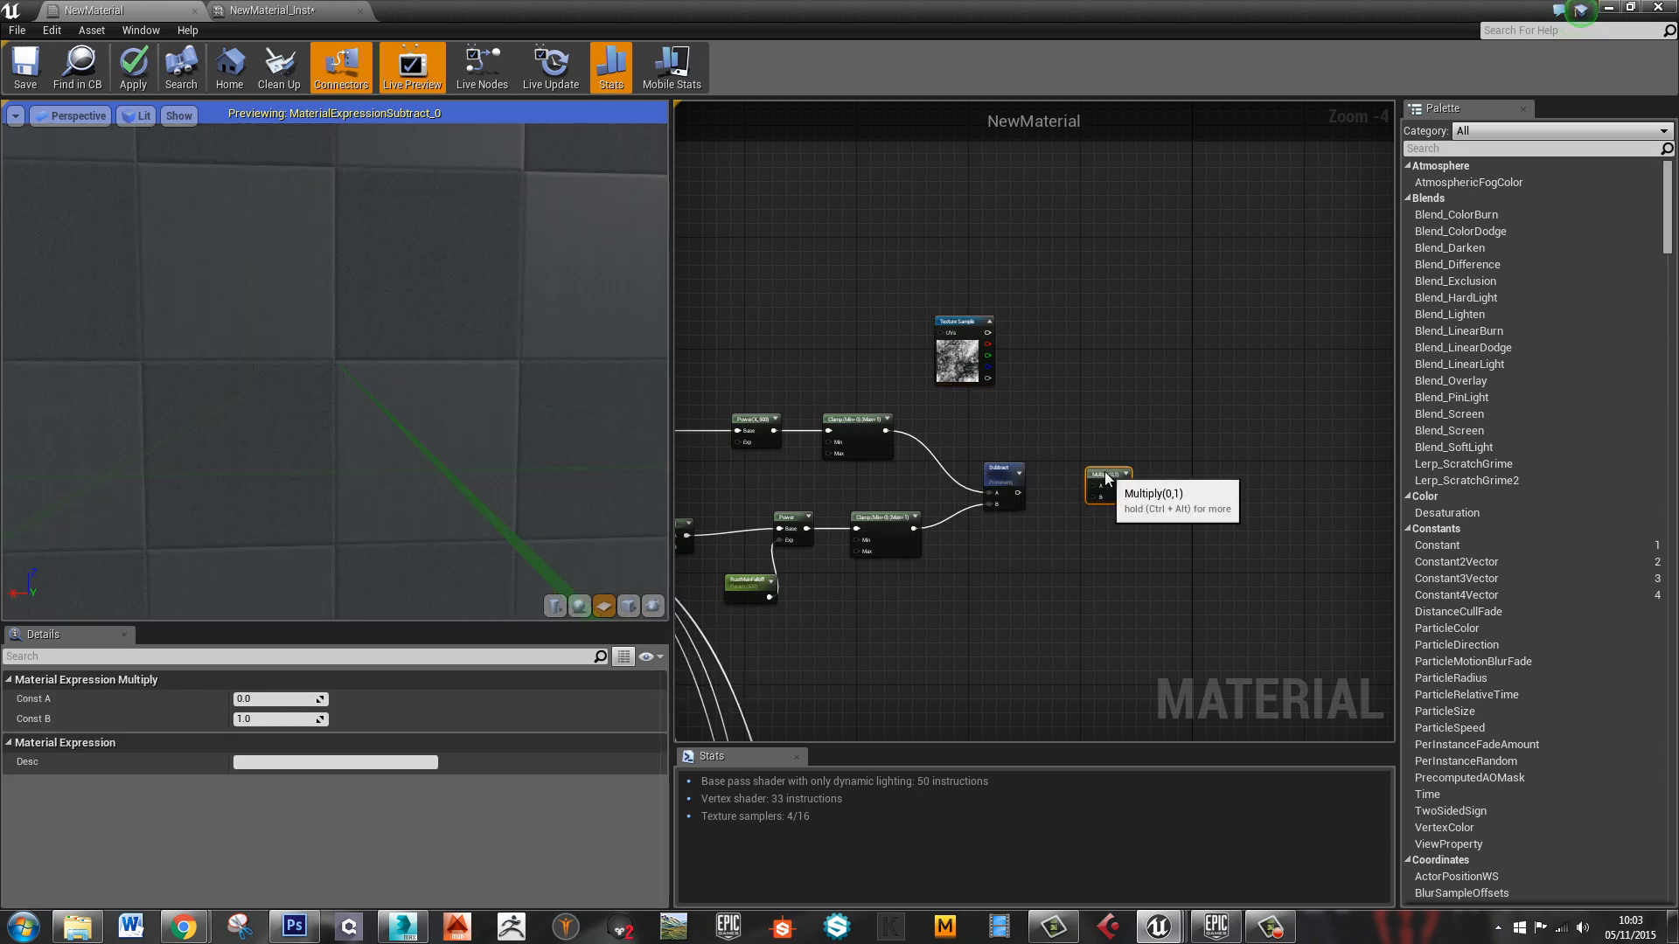
{"action": "left_click_drag", "start_coordinate": [1104, 477], "coordinate": [1084, 427]}
{"action": "left_click_drag", "start_coordinate": [989, 346], "coordinate": [1075, 437]}
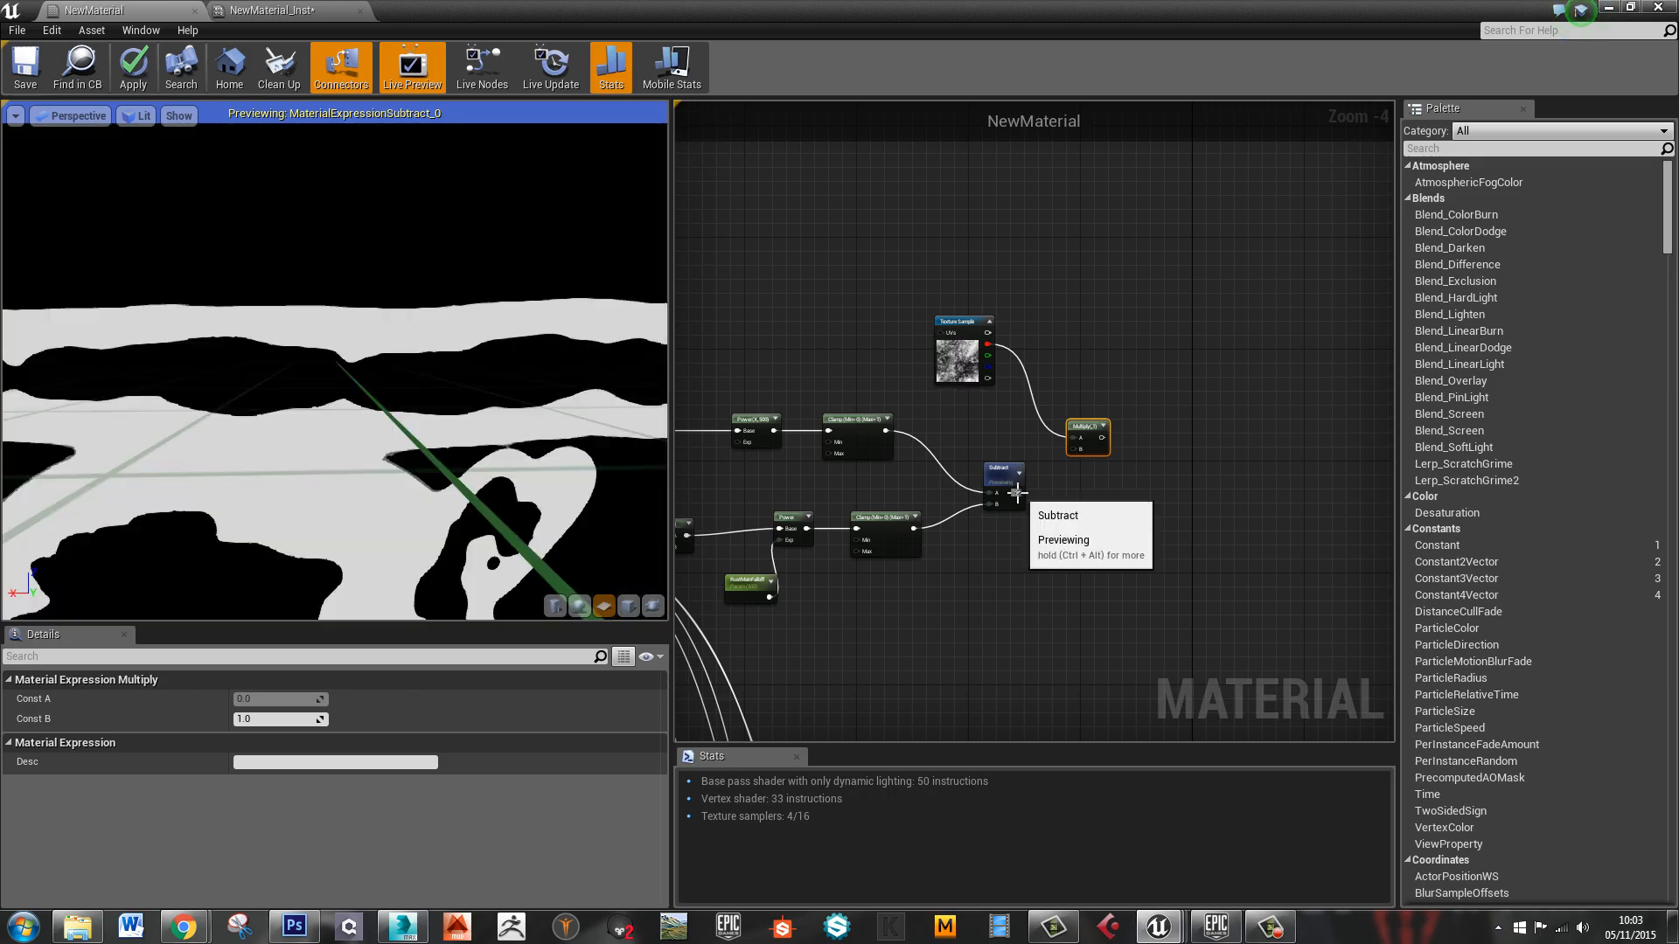
{"action": "left_click_drag", "start_coordinate": [1018, 492], "coordinate": [1076, 448]}
{"action": "right_click", "coordinate": [1084, 428]}
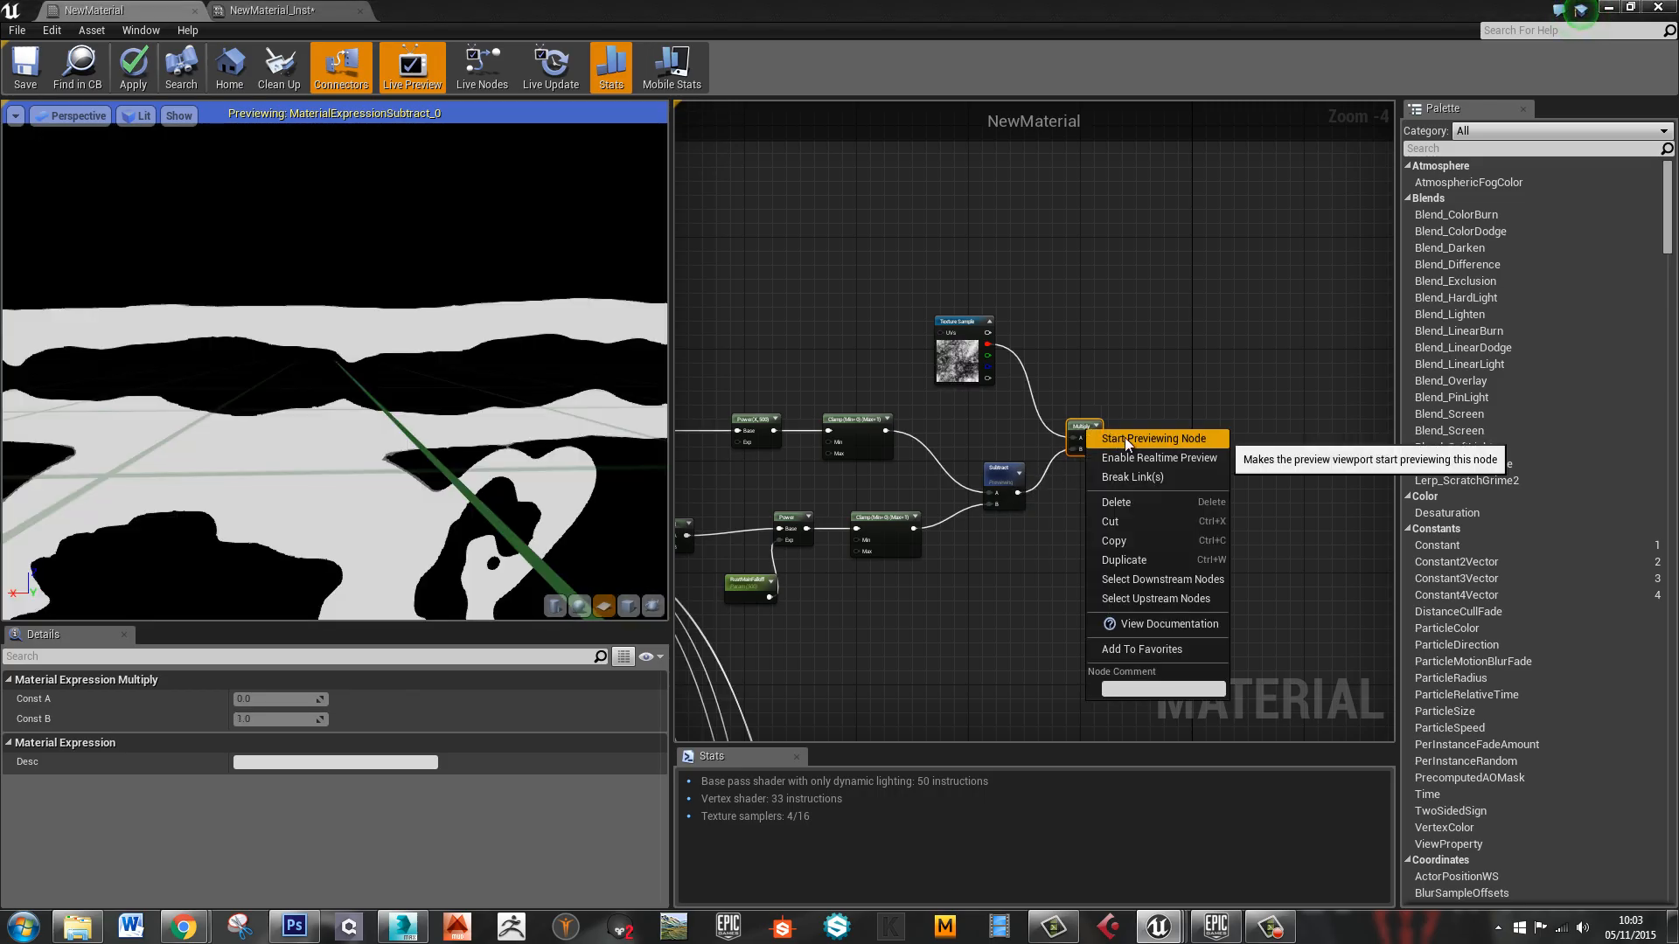
{"action": "left_click", "coordinate": [1125, 437]}
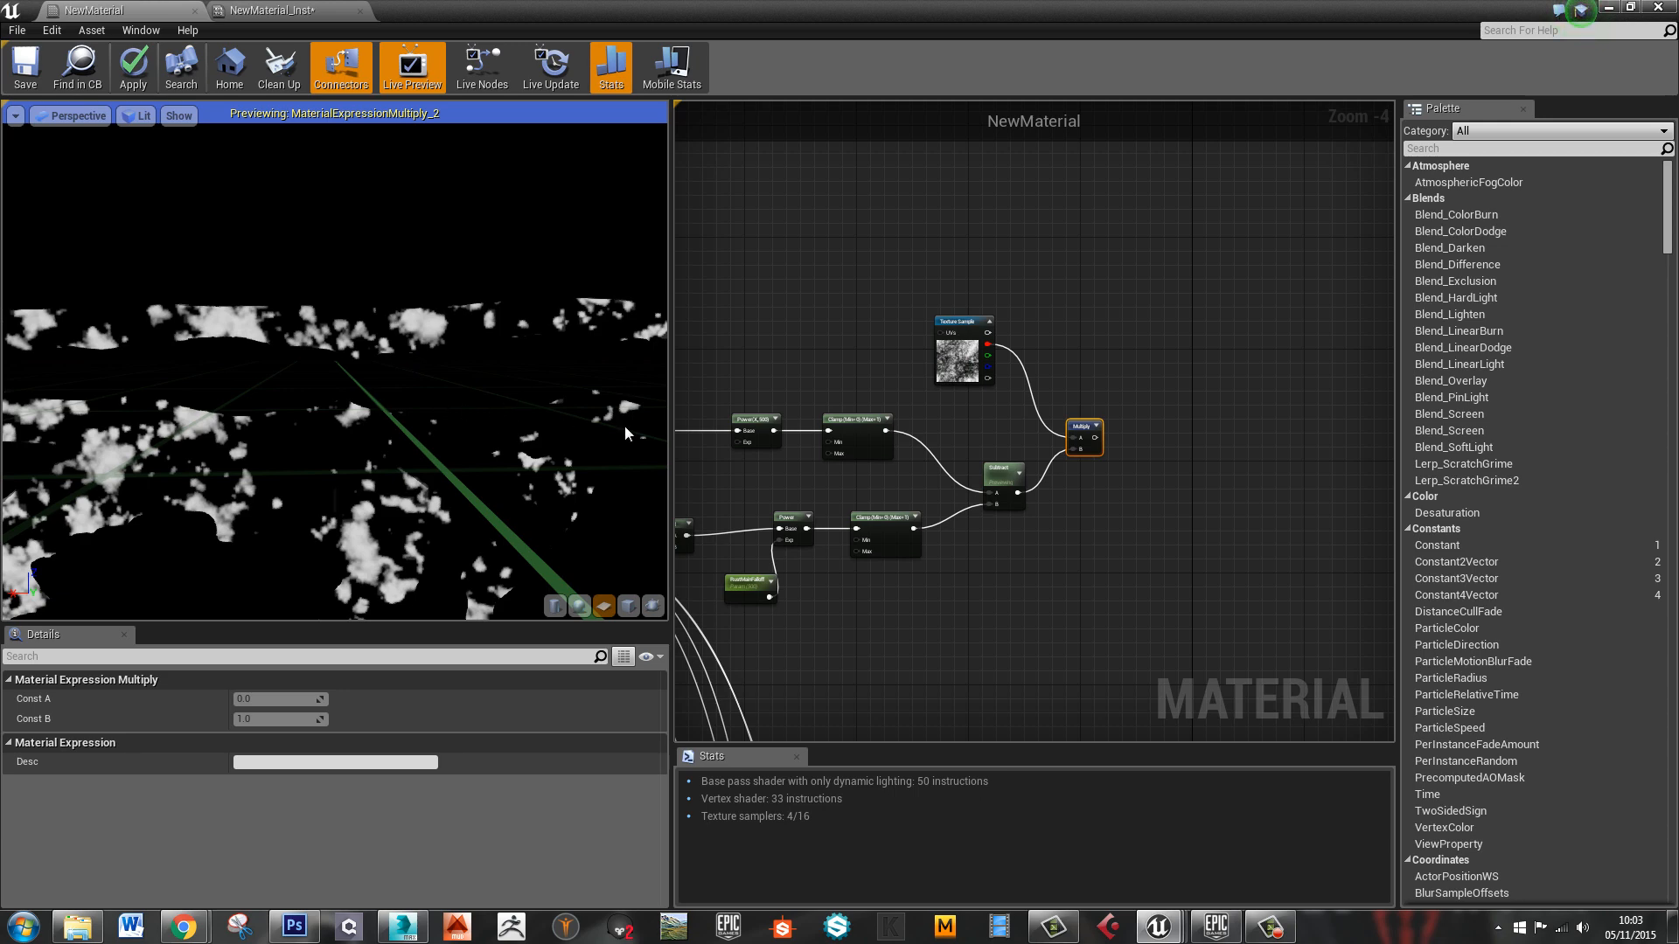
Add an Add node with the rust_alpha Multiply in A and the RustMainFalloff chain's Clamp in B, and preview it
{"action": "left_click", "coordinate": [1158, 497]}
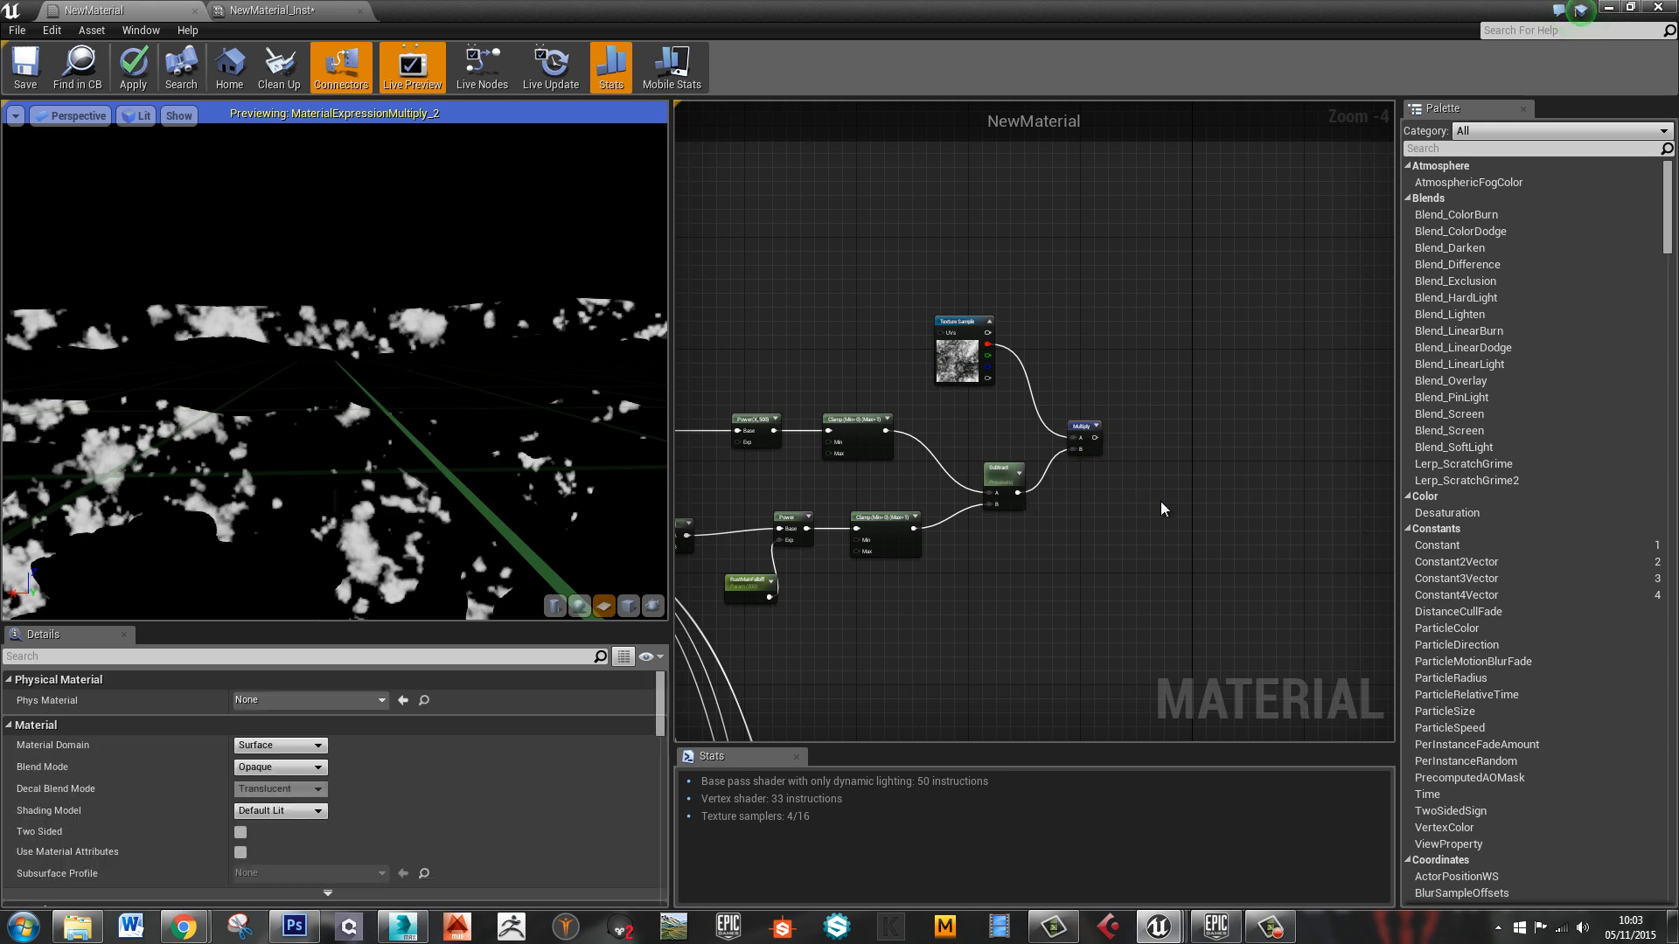
{"action": "left_click", "coordinate": [1161, 501]}
{"action": "left_click_drag", "start_coordinate": [1189, 495], "coordinate": [1200, 483]}
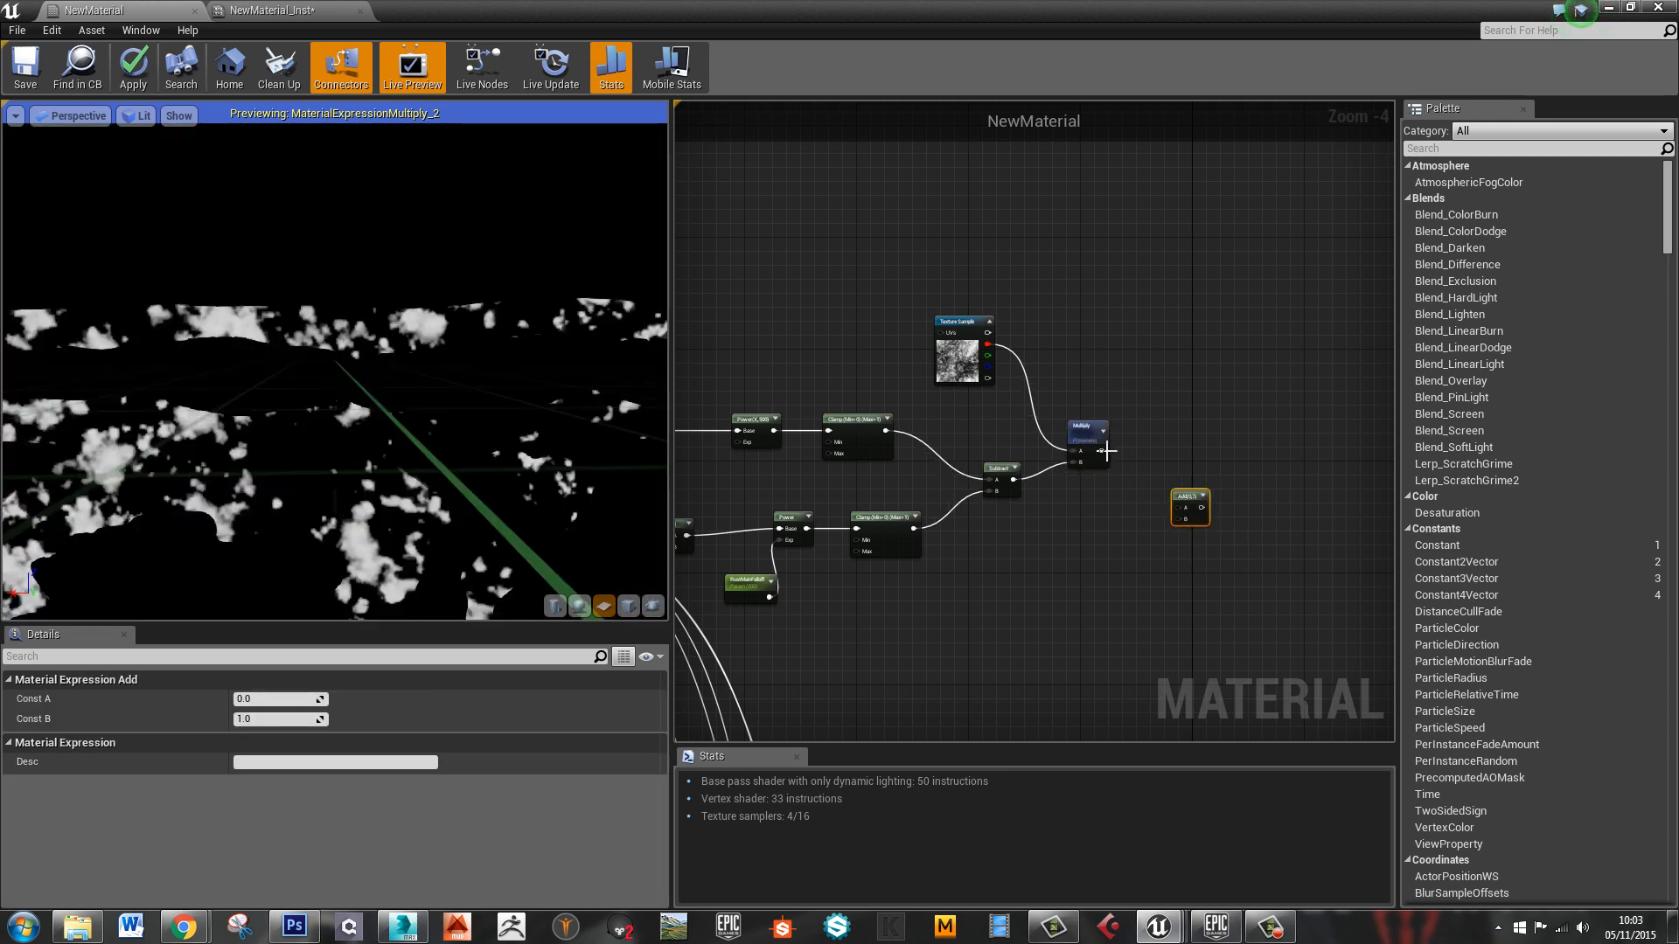
{"action": "left_click_drag", "start_coordinate": [1103, 451], "coordinate": [1181, 516]}
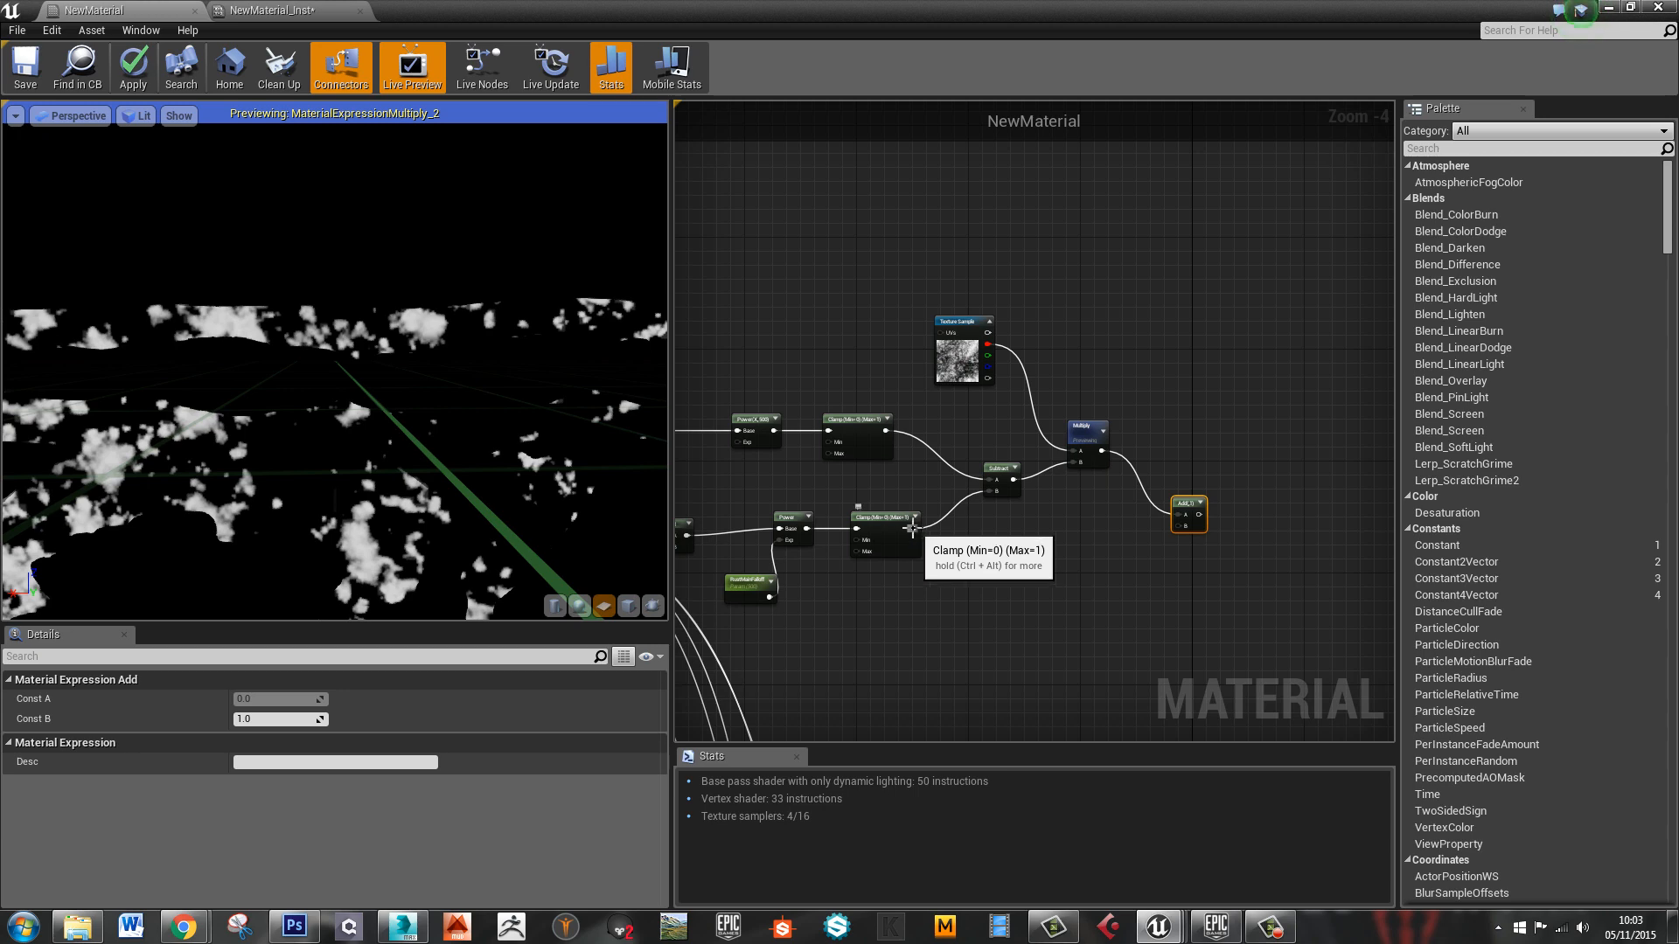
{"action": "left_click_drag", "start_coordinate": [914, 528], "coordinate": [1179, 526]}
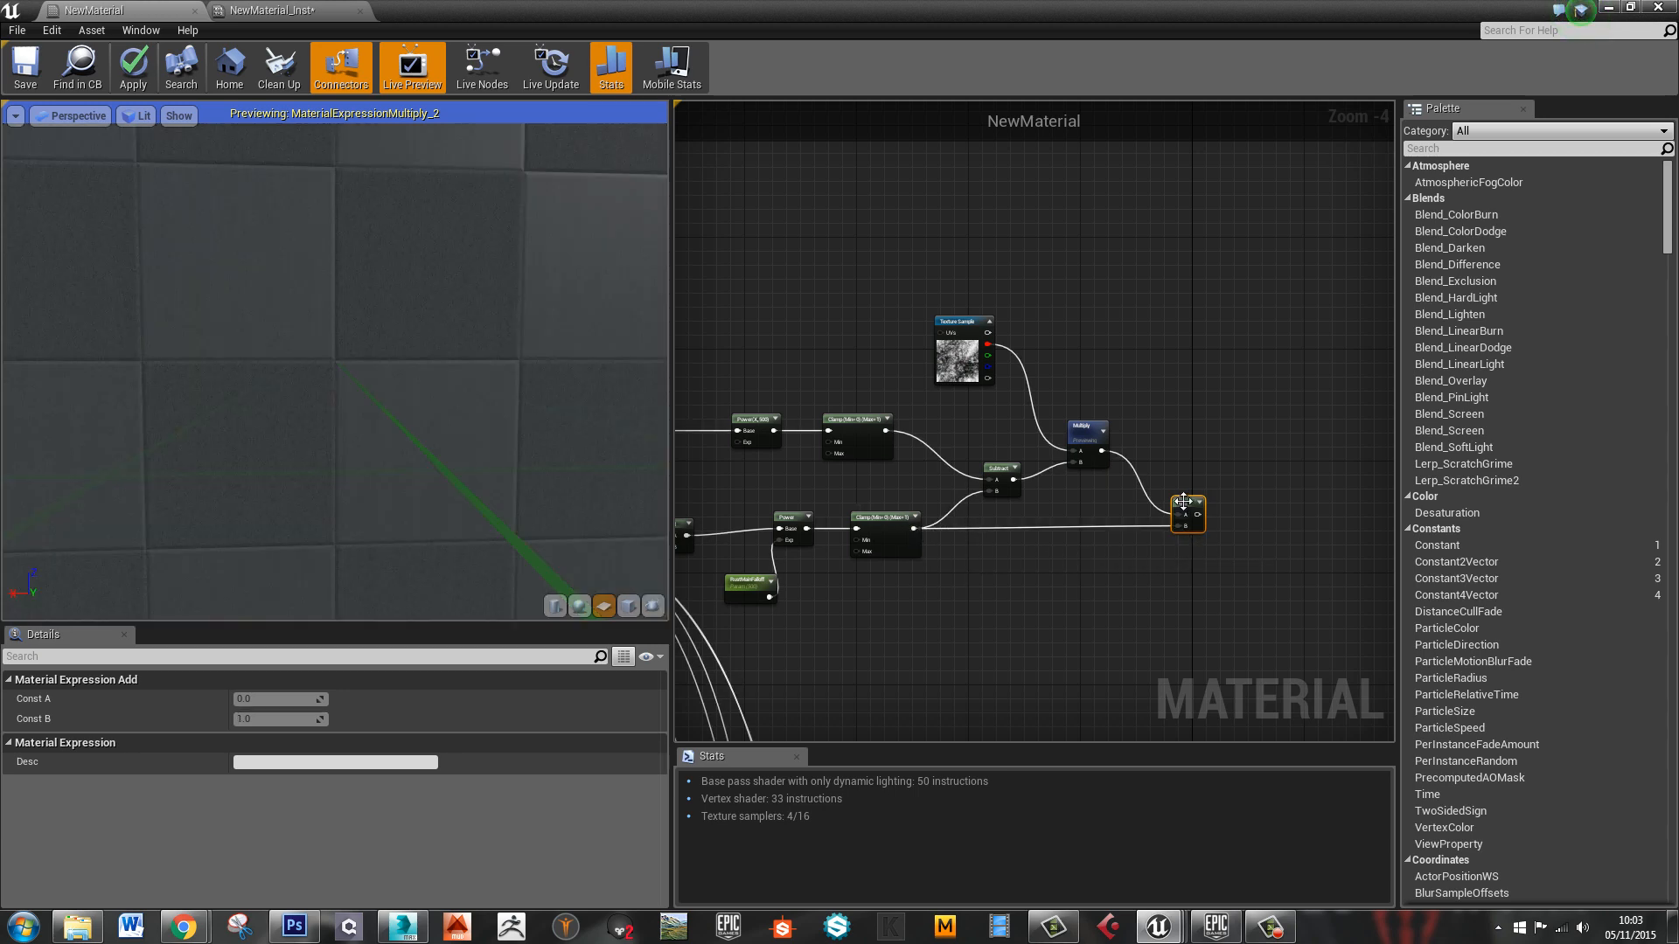
{"action": "right_click", "coordinate": [1185, 503]}
{"action": "left_click", "coordinate": [1215, 514]}
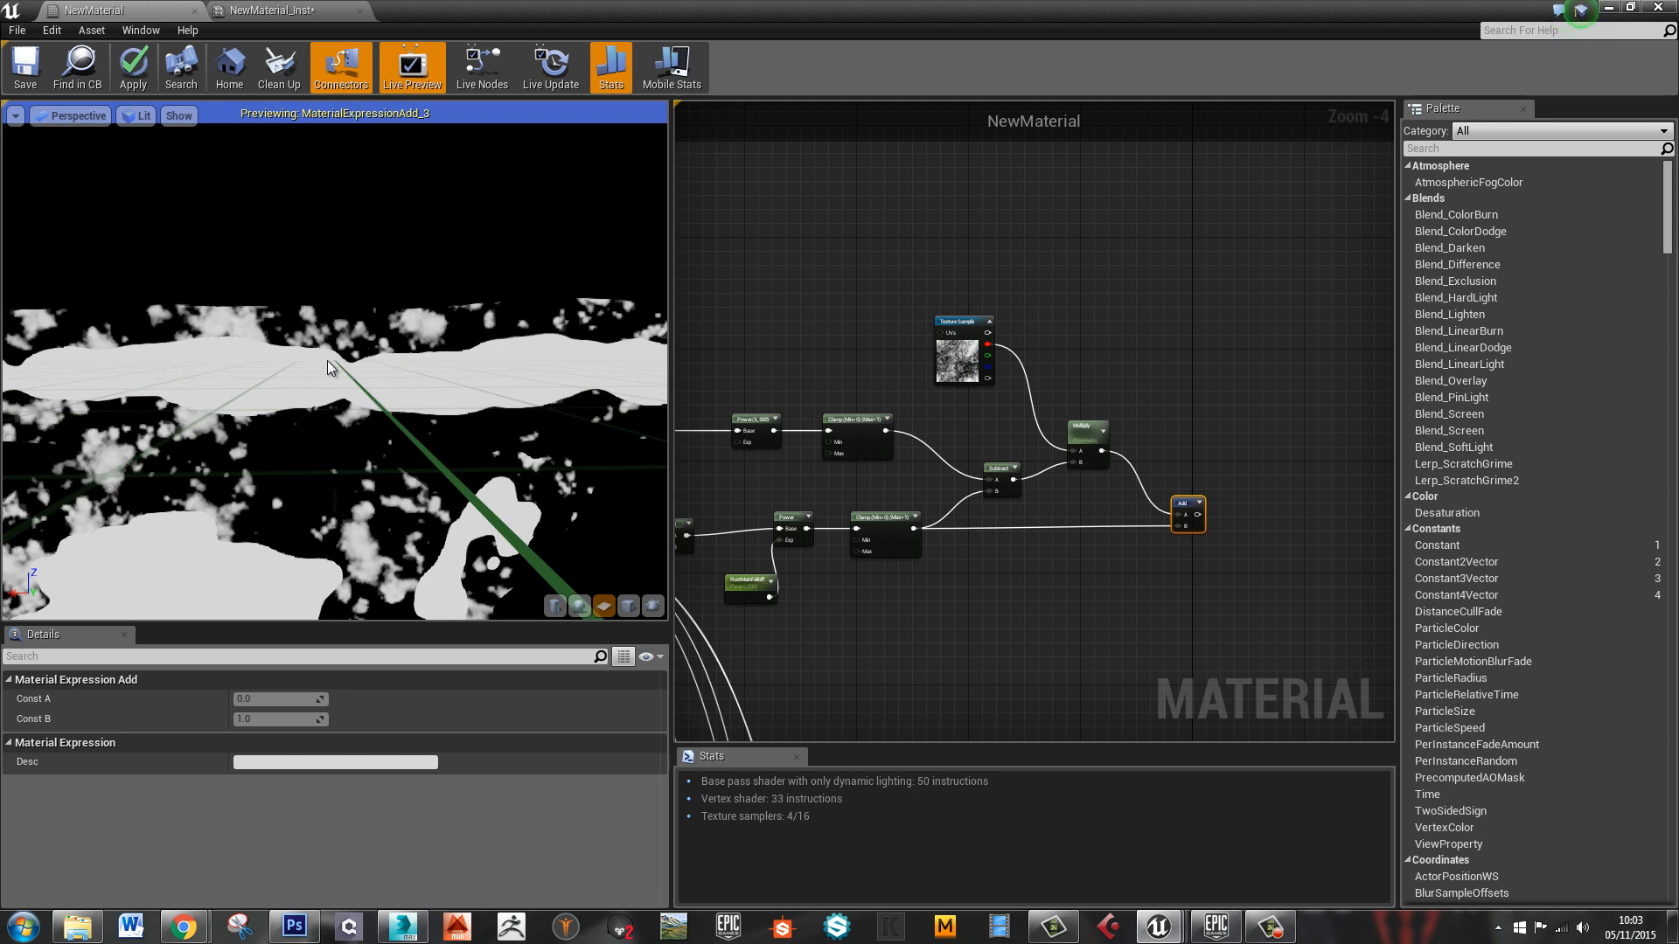
Add a TexCoord node and a Multiply node, with TexCoord in A and the Multiply output feeding the rust_alpha Texture Sample's UVs
{"action": "scroll", "coordinate": [920, 390], "scroll_direction": "up", "scroll_amount": 4}
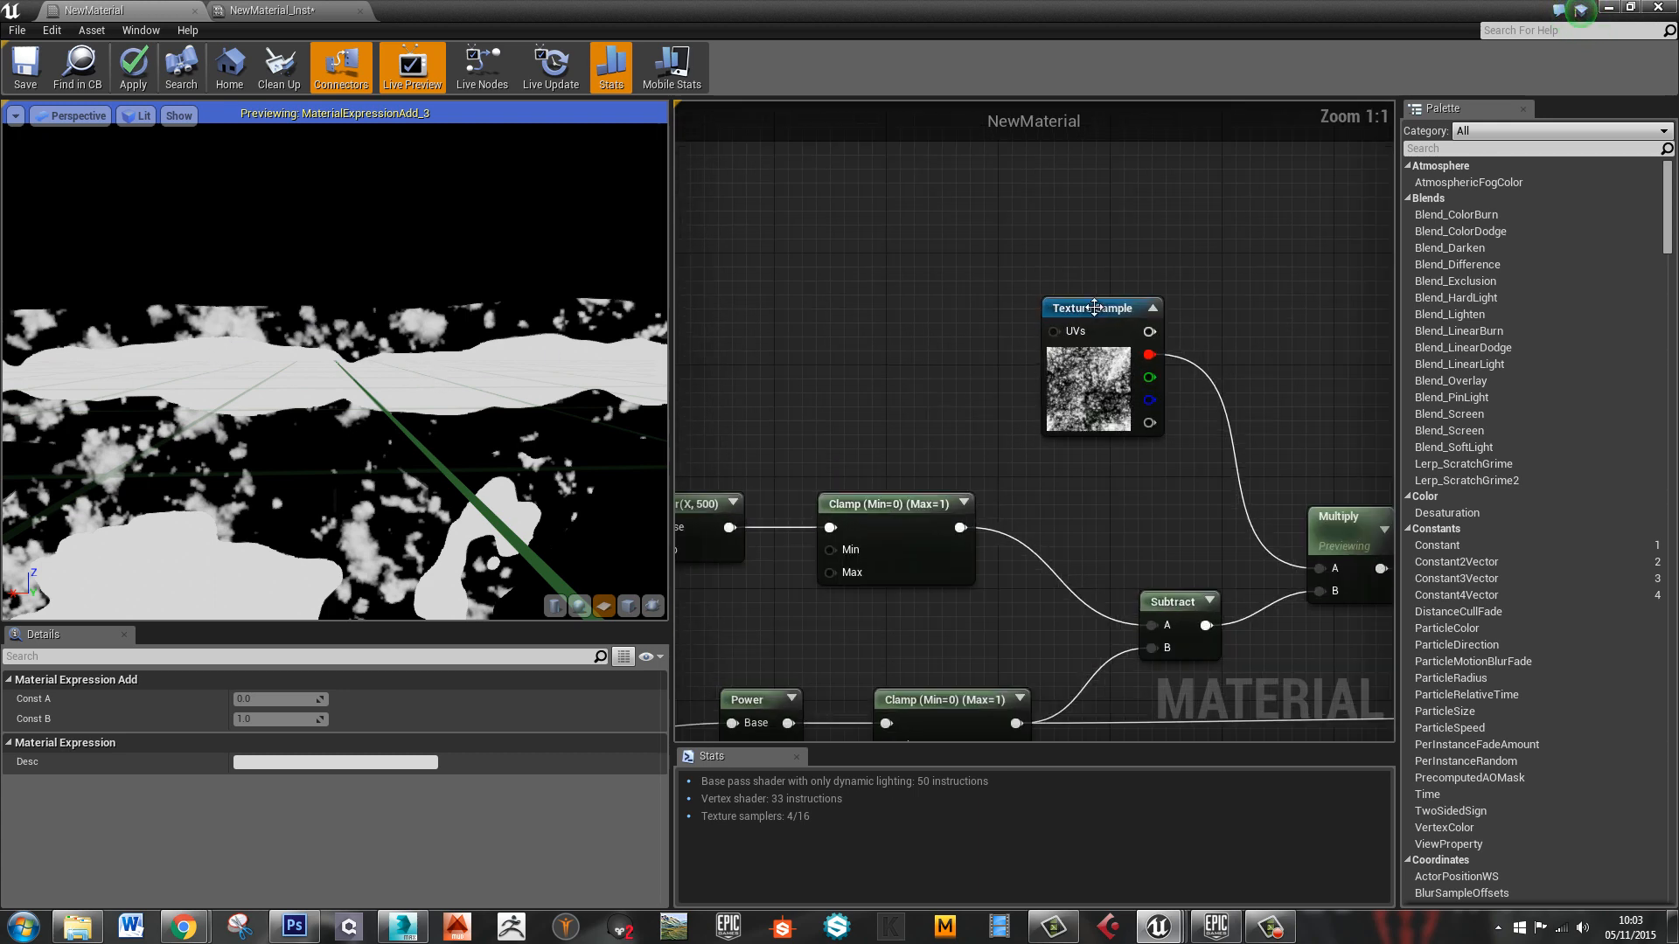
{"action": "left_click", "coordinate": [1104, 282]}
{"action": "left_click", "coordinate": [864, 296]}
{"action": "key", "text": "u"}
{"action": "left_click", "coordinate": [828, 320]}
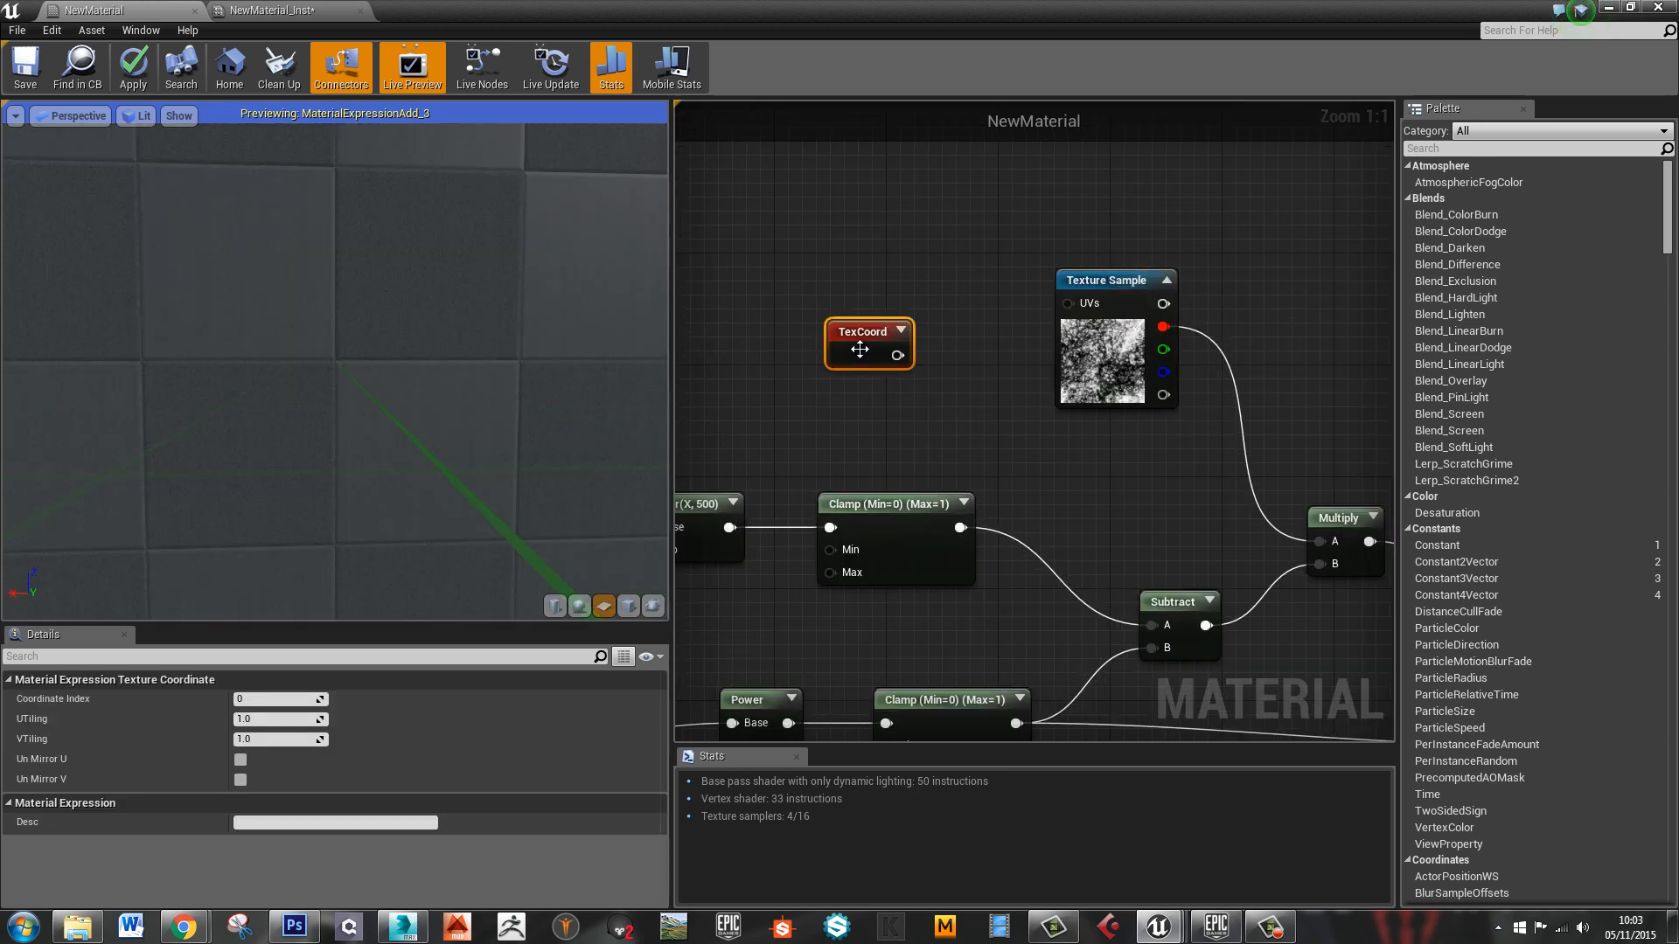
{"action": "left_click_drag", "start_coordinate": [859, 346], "coordinate": [833, 277]}
{"action": "left_click", "coordinate": [967, 339]}
{"action": "key", "text": "m"}
{"action": "left_click", "coordinate": [969, 339]}
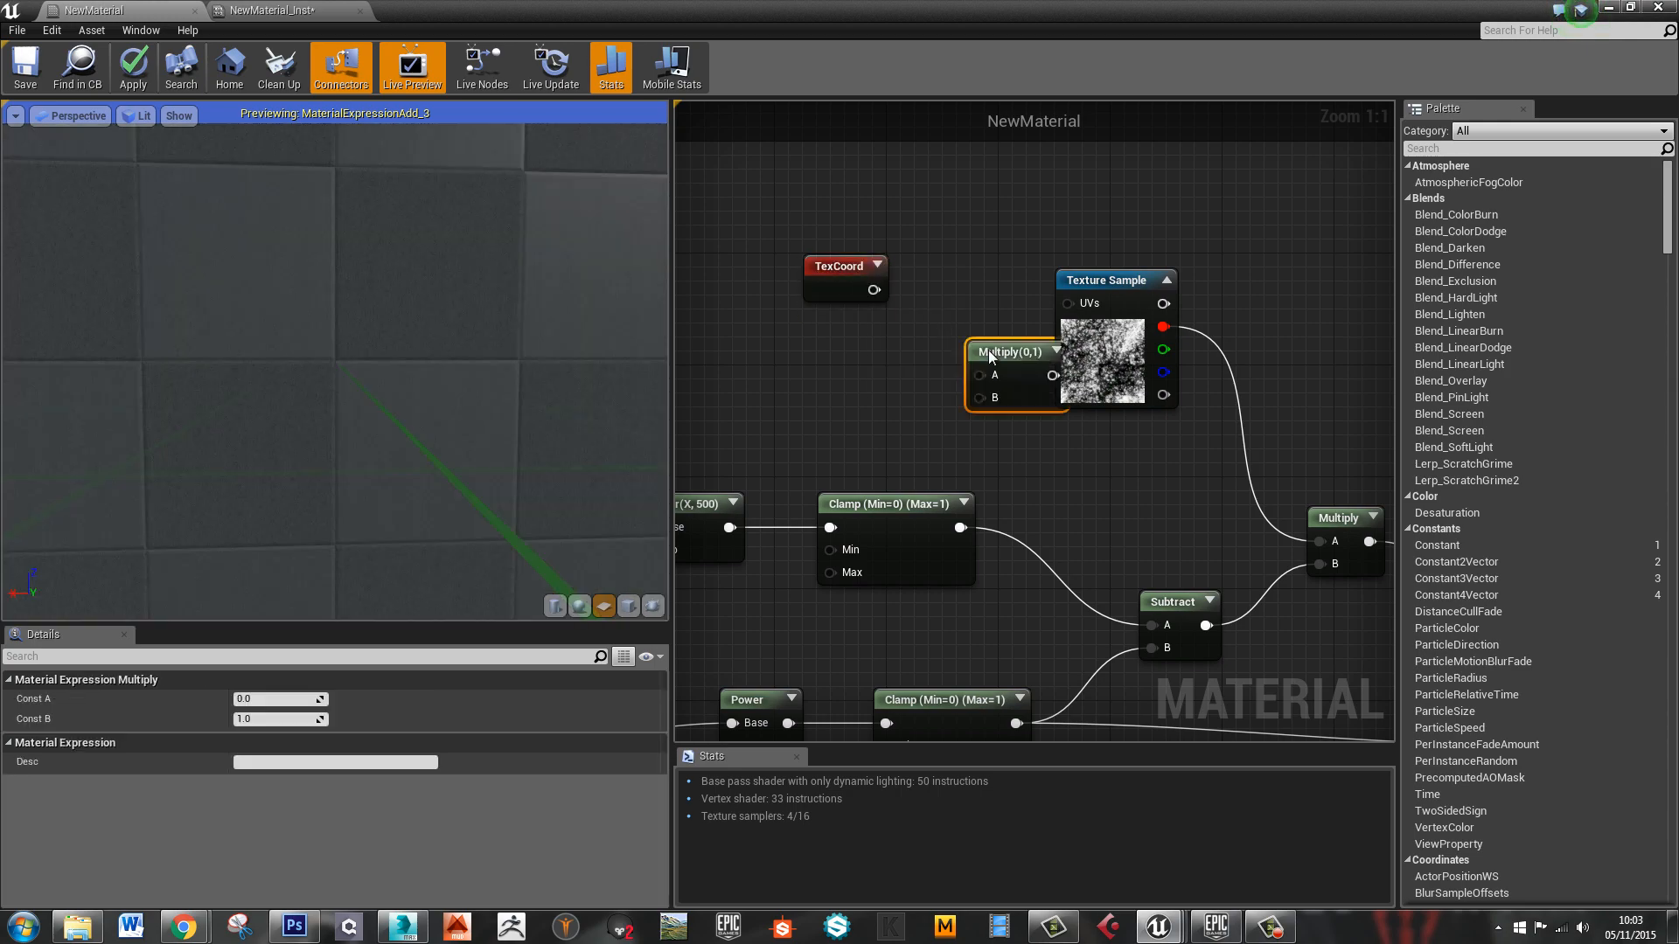
{"action": "left_click_drag", "start_coordinate": [991, 353], "coordinate": [1063, 304]}
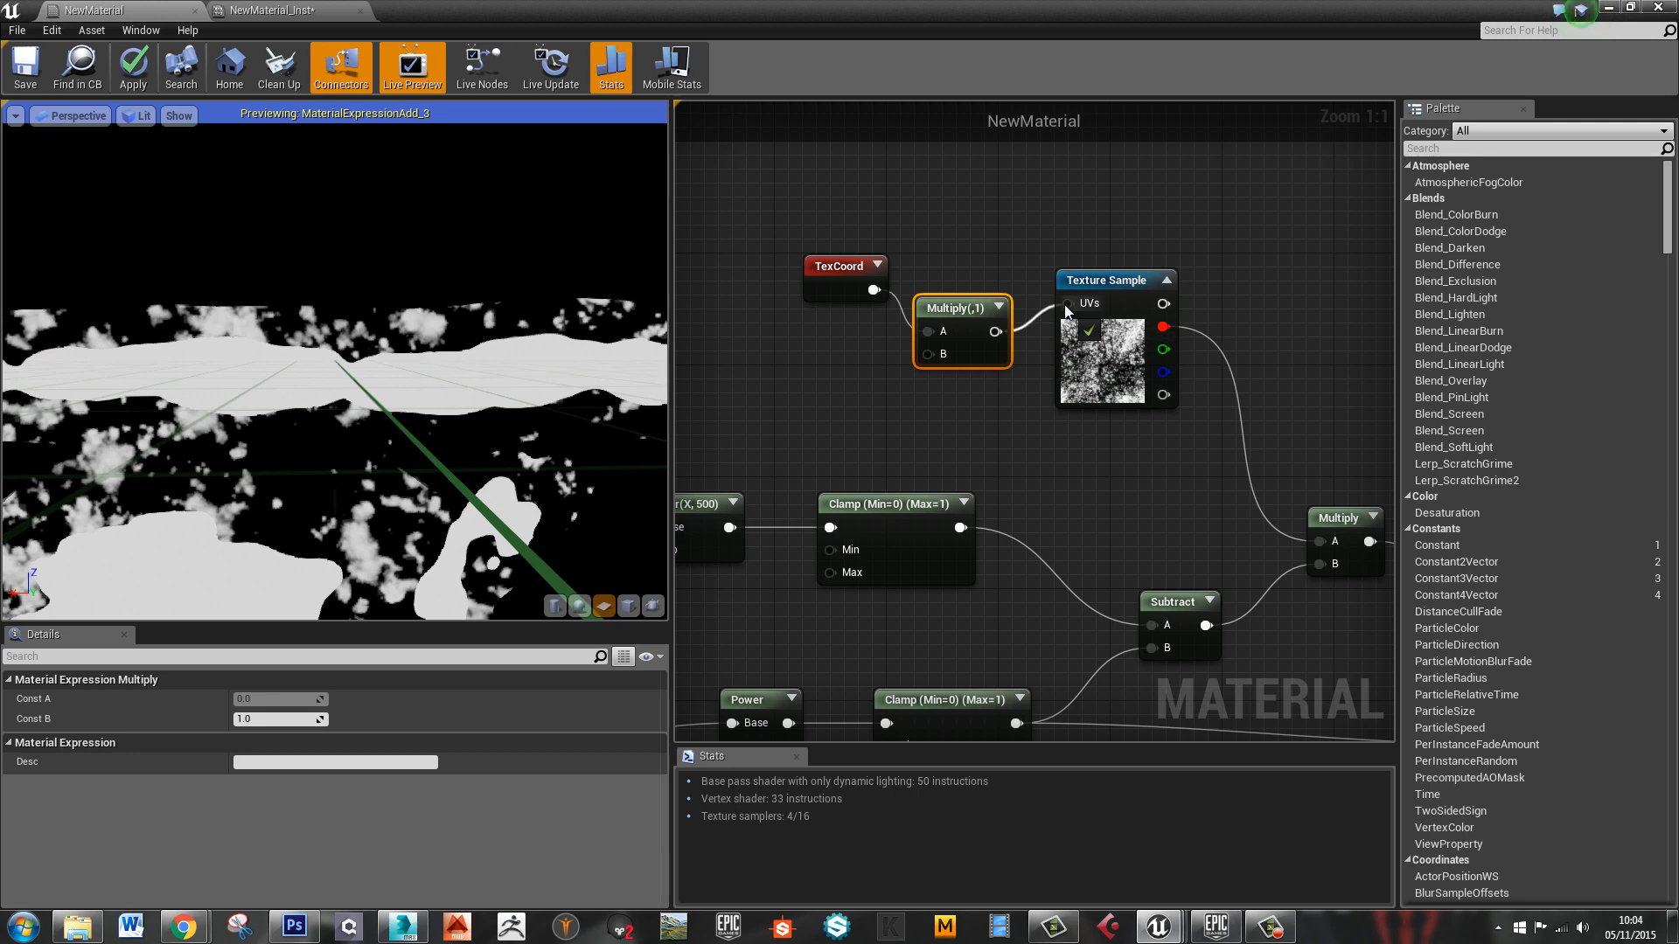
Add a scalar parameter named RustFalloffTiling and connect it to B of the Multiply after TexCoord
{"action": "left_click", "coordinate": [838, 358]}
{"action": "key", "text": "s"}
{"action": "left_click", "coordinate": [838, 358]}
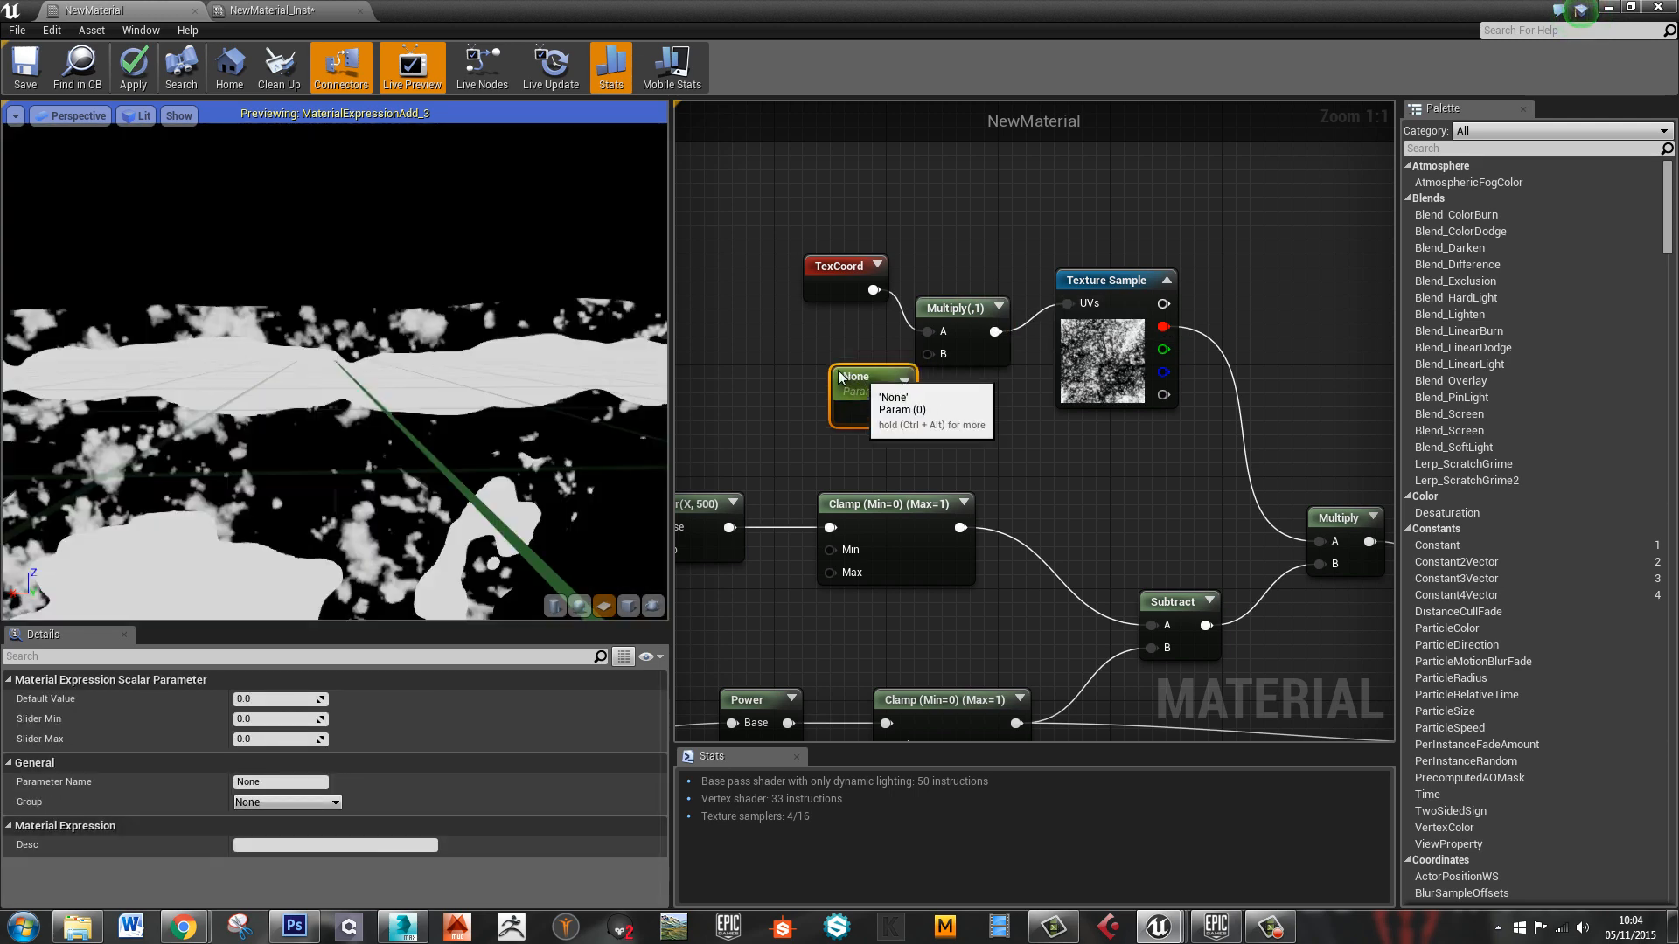
{"action": "left_click_drag", "start_coordinate": [874, 403], "coordinate": [929, 354]}
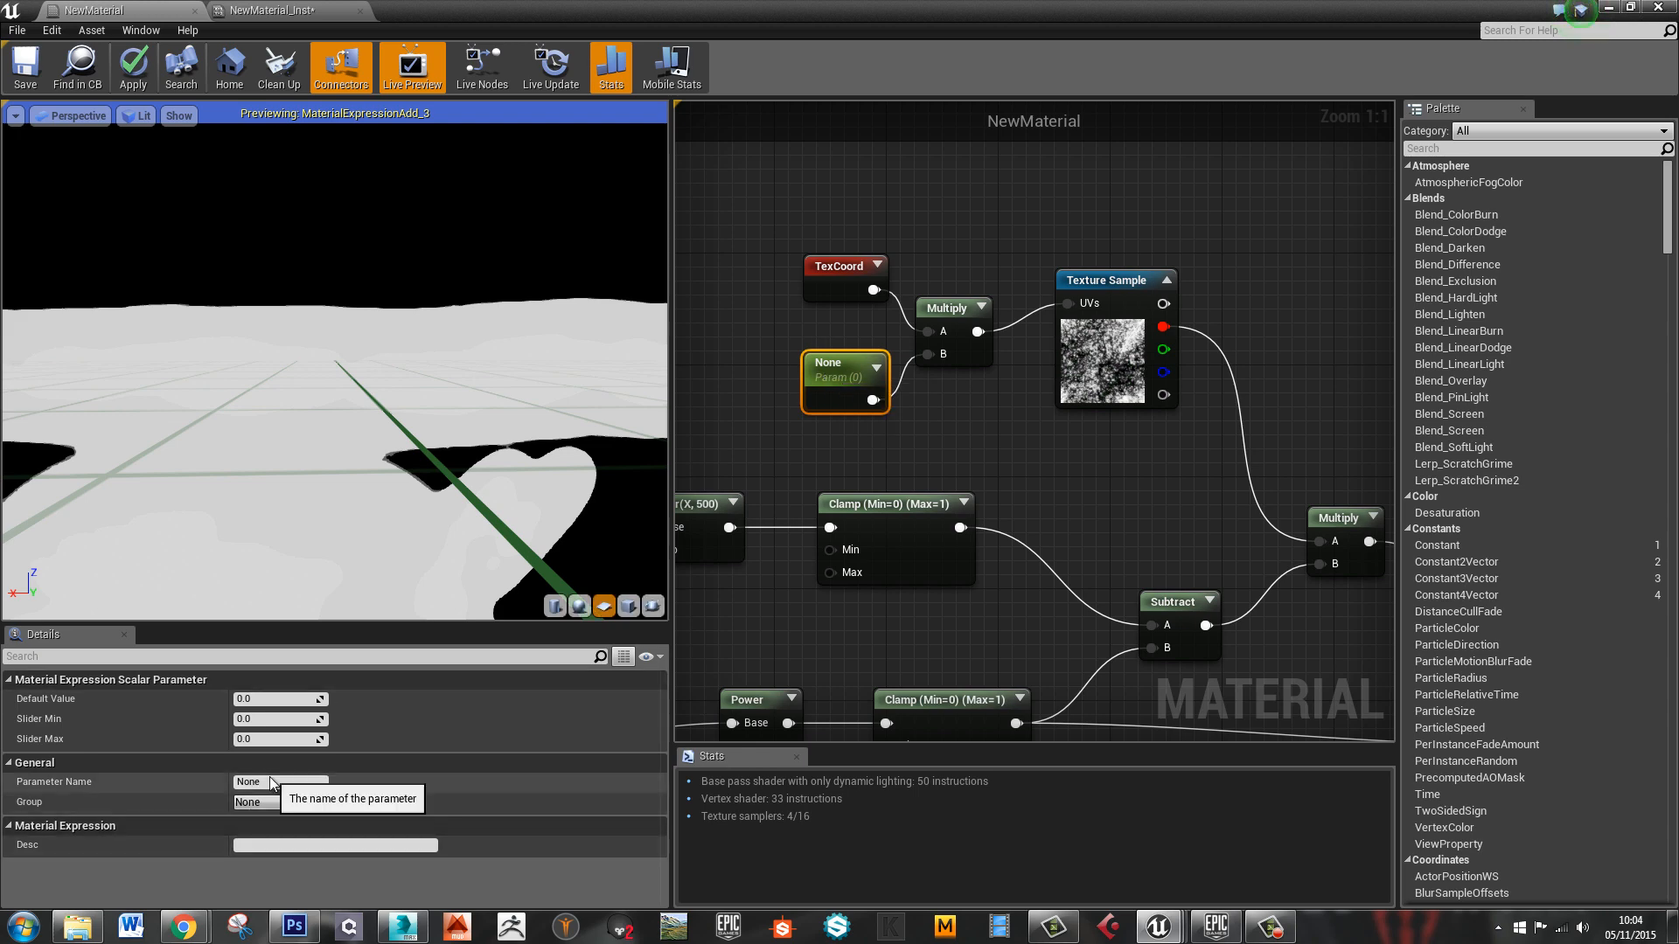
{"action": "left_click", "coordinate": [236, 783]}
{"action": "type", "text": "Rust"}
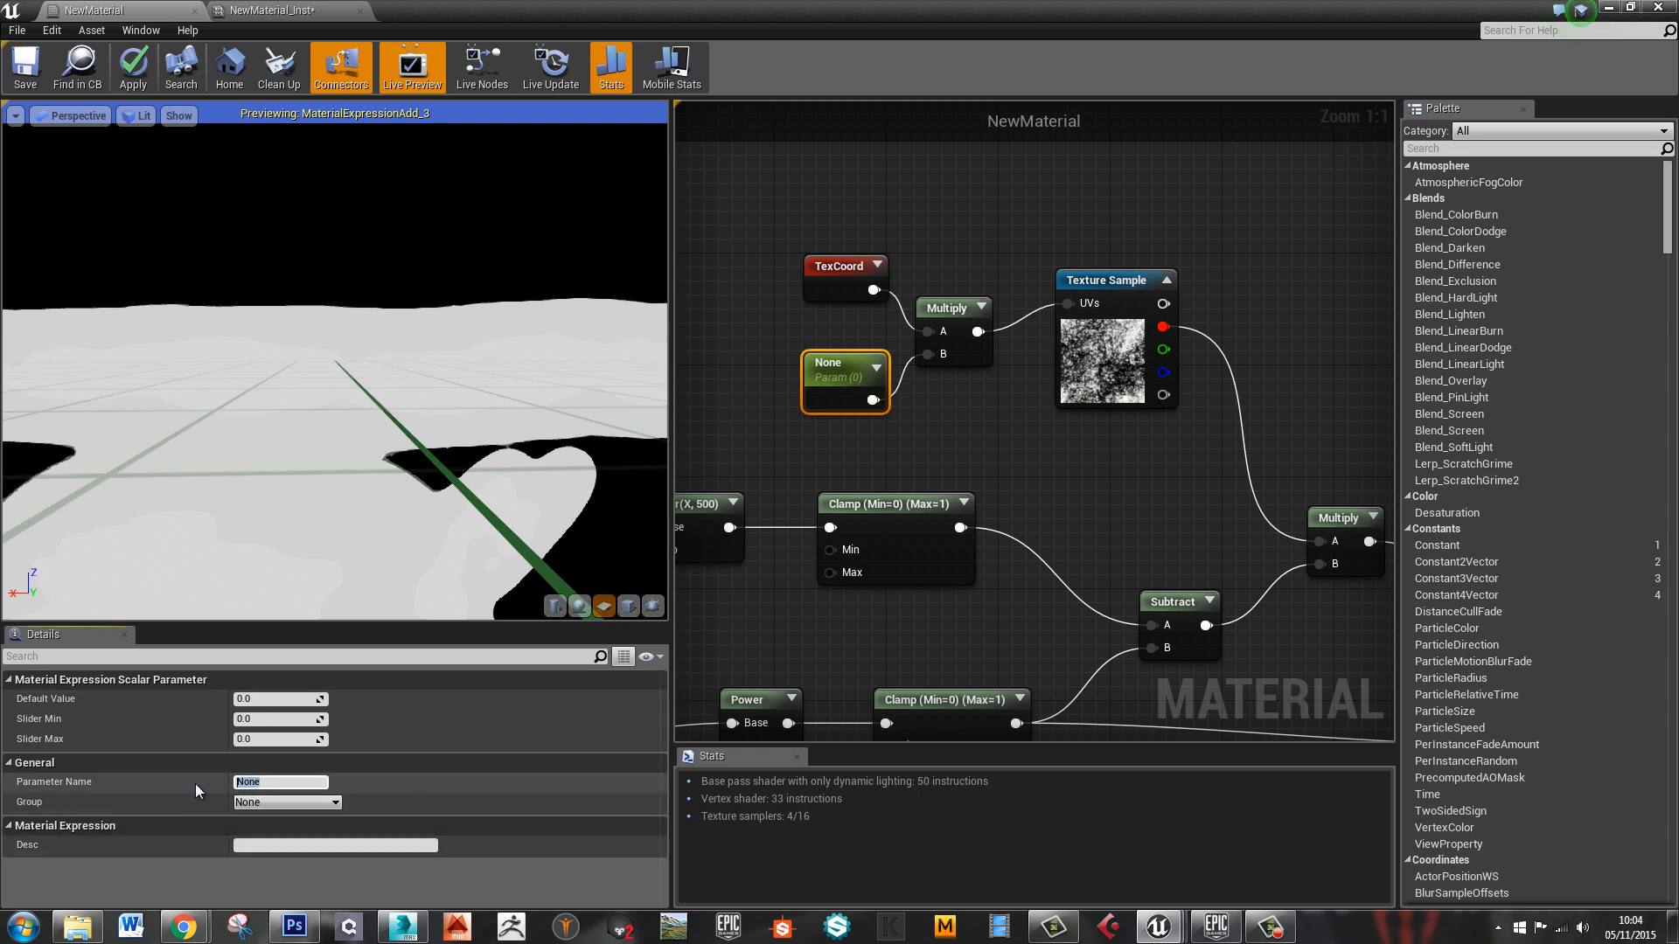
{"action": "type", "text": "FalloffTiling"}
{"action": "key", "text": "Return"}
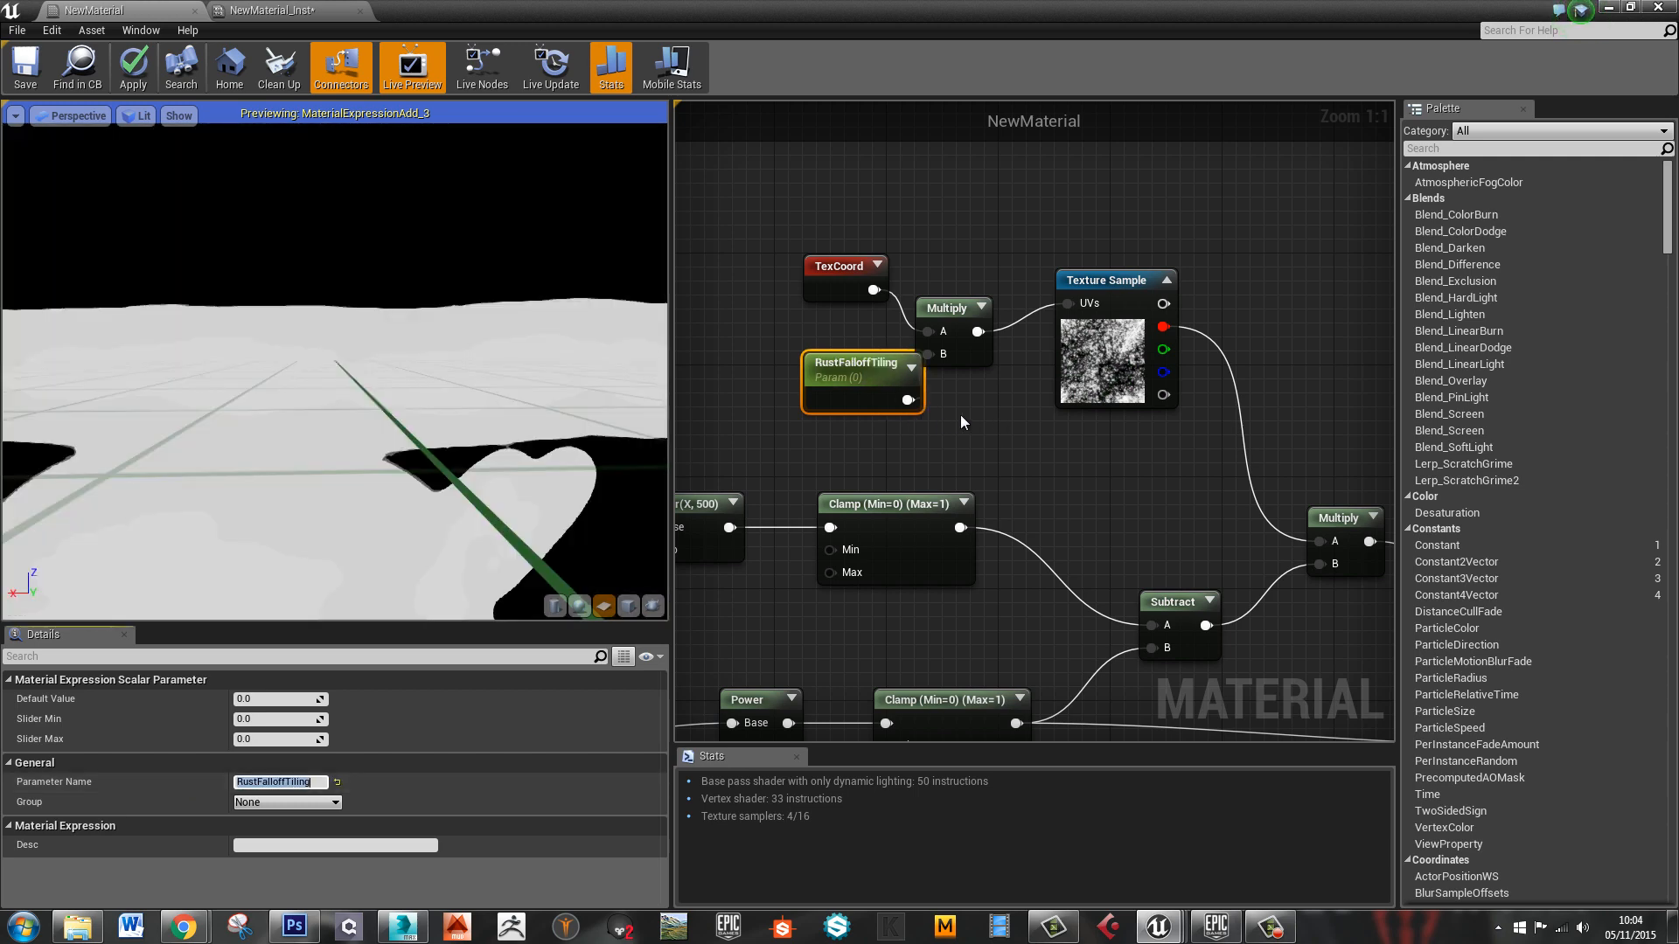
Move RustFalloffTiling clear of the Multiply node, set its default value to 8, and inspect the whole preview plane
{"action": "left_click_drag", "start_coordinate": [842, 385], "coordinate": [799, 399]}
{"action": "left_click", "coordinate": [285, 698]}
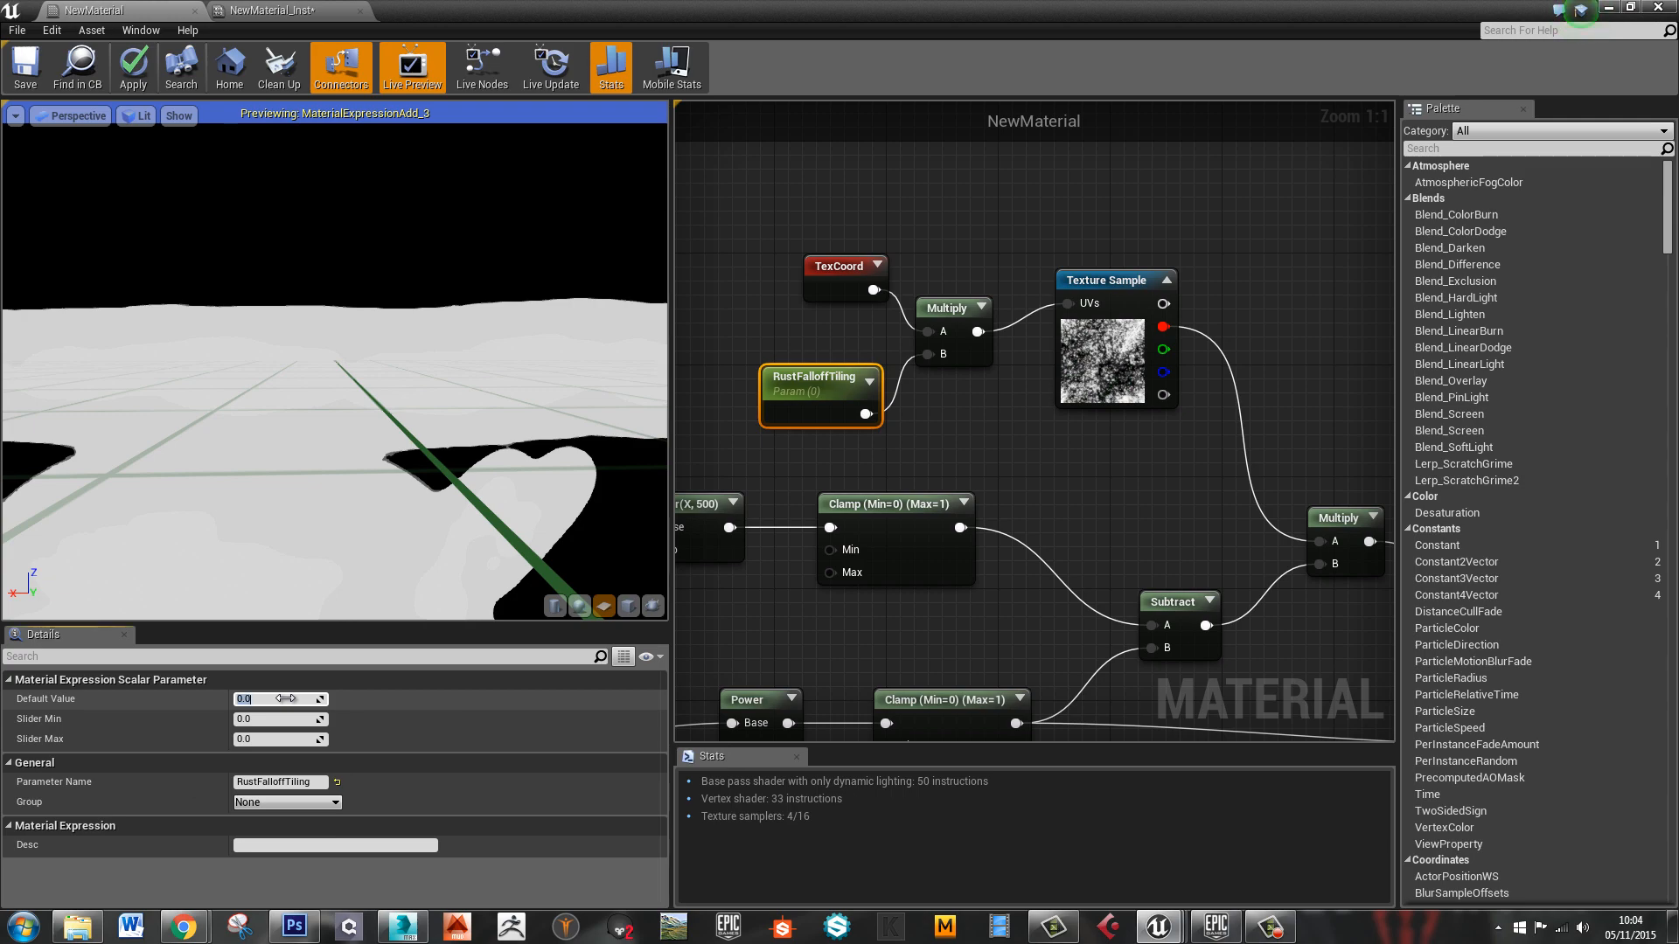
{"action": "key", "text": "Return"}
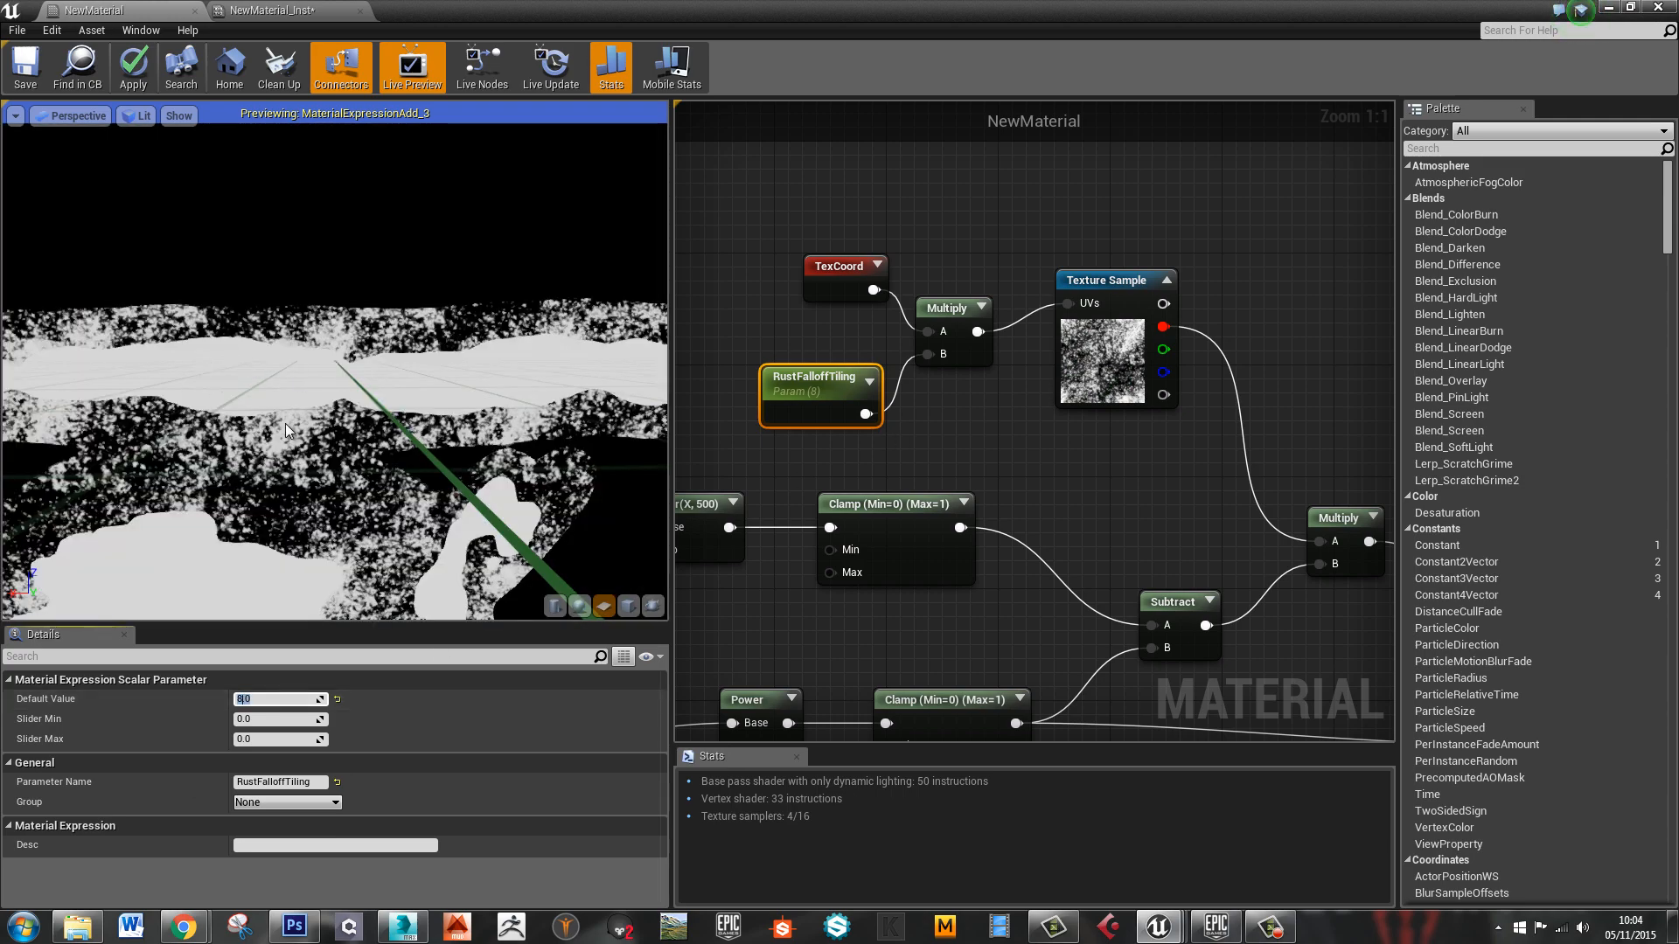
{"action": "right_click_drag", "start_coordinate": [285, 423], "coordinate": [209, 417]}
{"action": "middle_click_drag", "start_coordinate": [155, 485], "coordinate": [197, 505]}
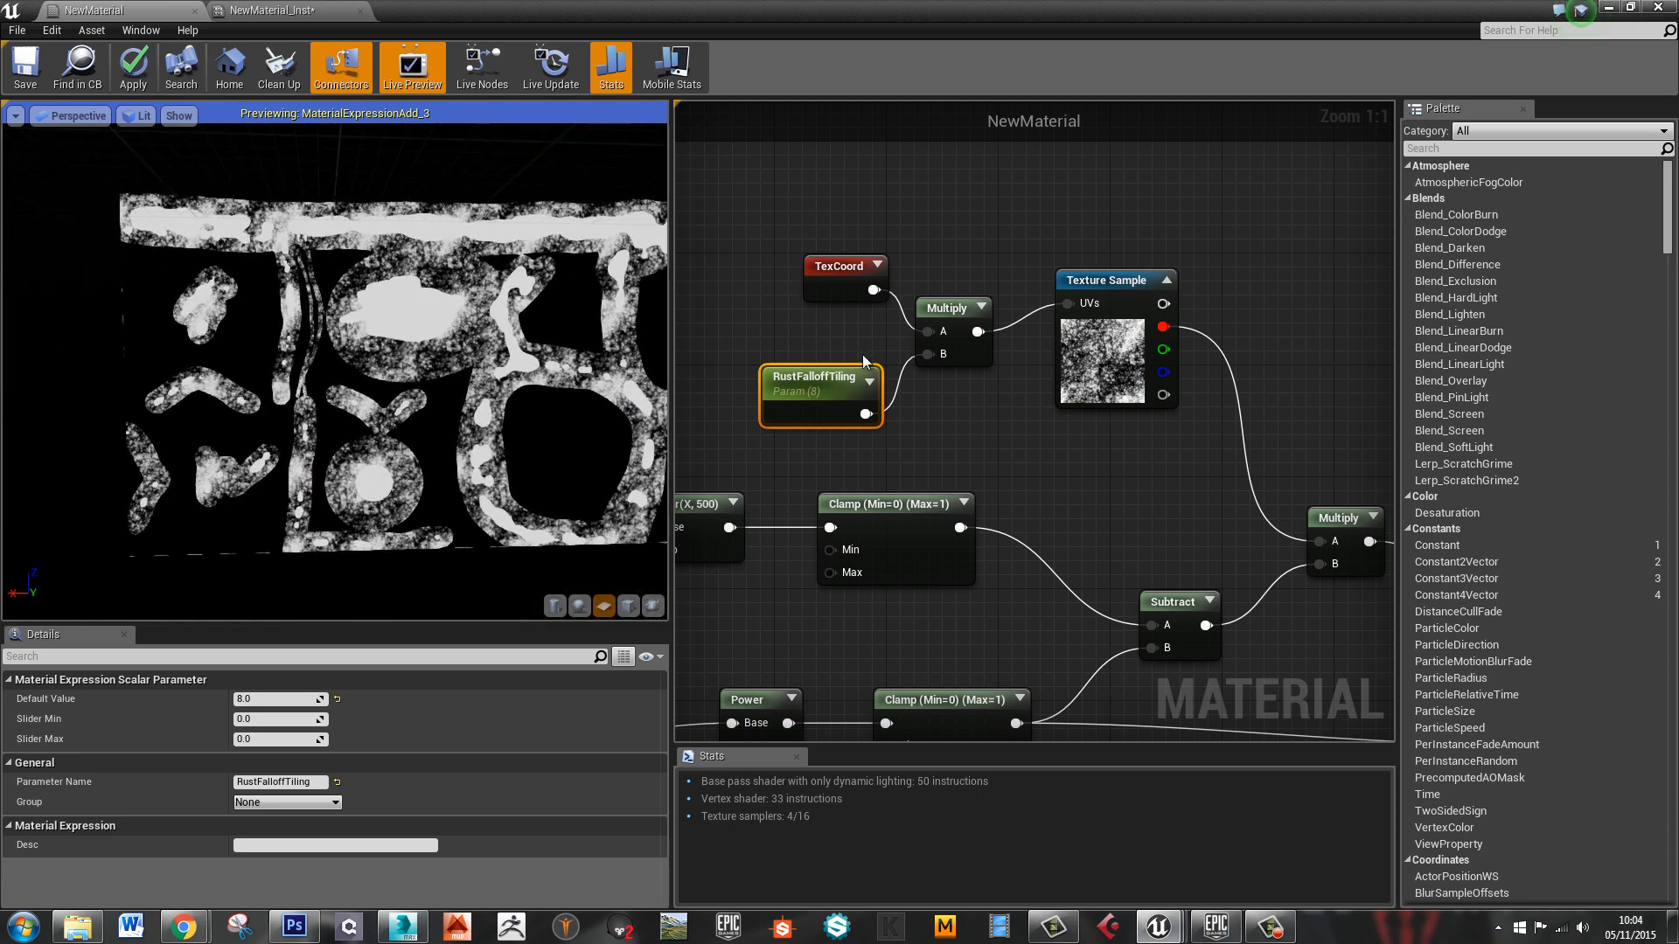
Add a scalar parameter named RustFalloffFeathering and connect it to the Exp input of the FalloffDistance chain's Power node
{"action": "right_click_drag", "start_coordinate": [877, 356], "coordinate": [1427, 259]}
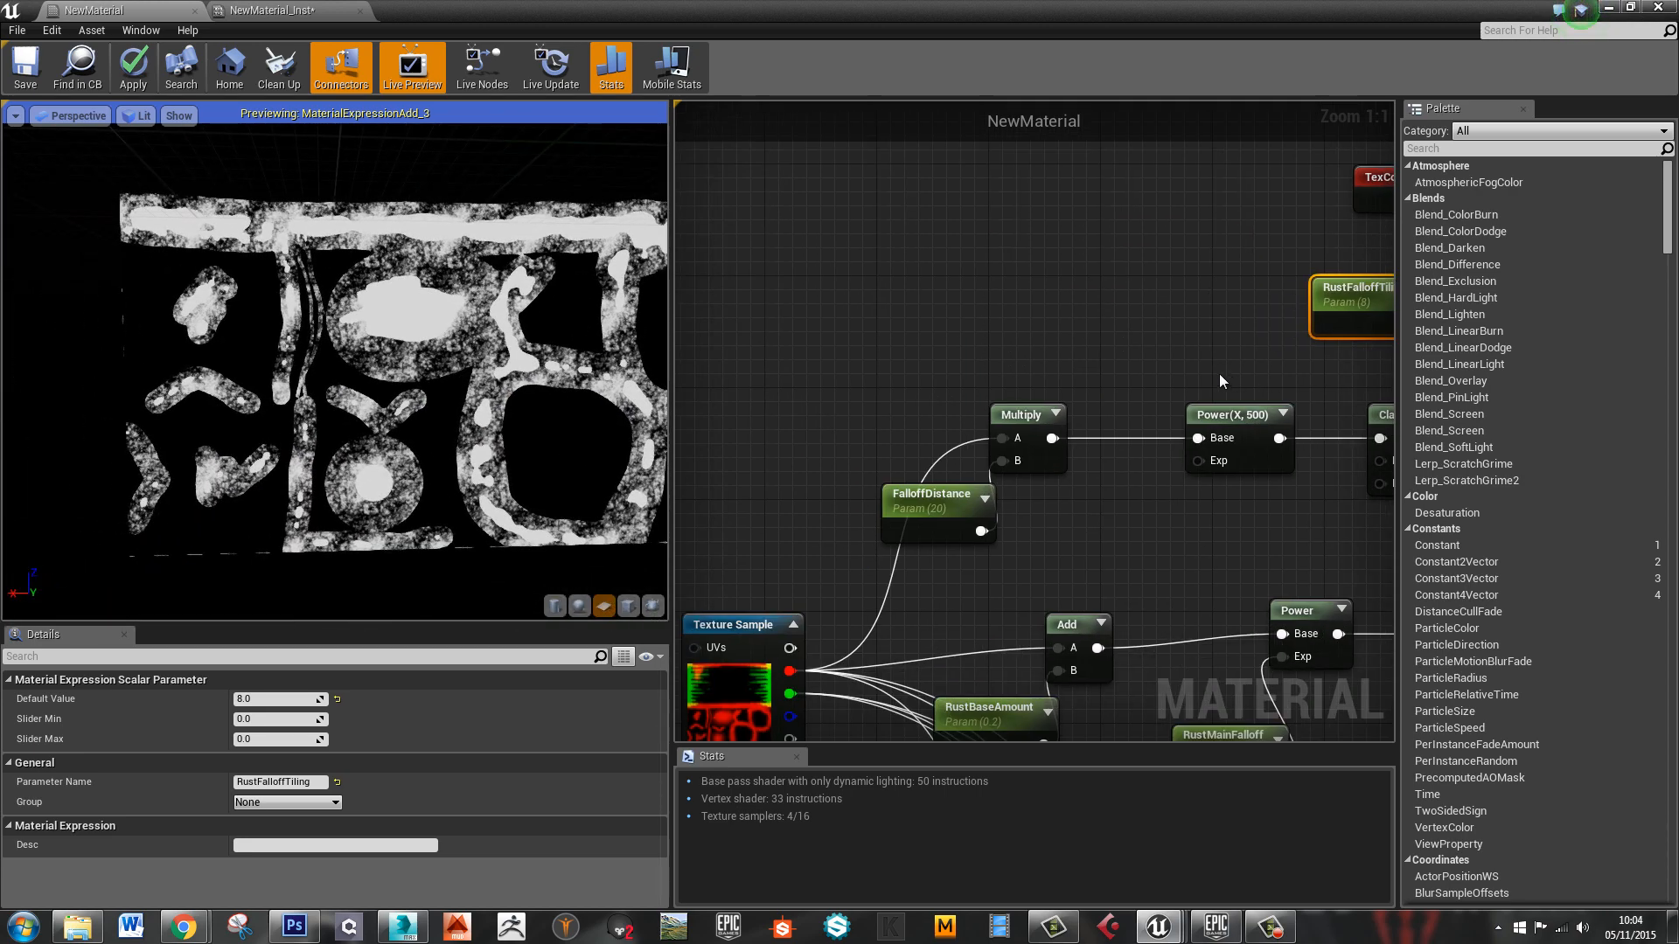
{"action": "right_click_drag", "start_coordinate": [1219, 418], "coordinate": [938, 360]}
{"action": "left_click", "coordinate": [952, 352]}
{"action": "left_click", "coordinate": [844, 426]}
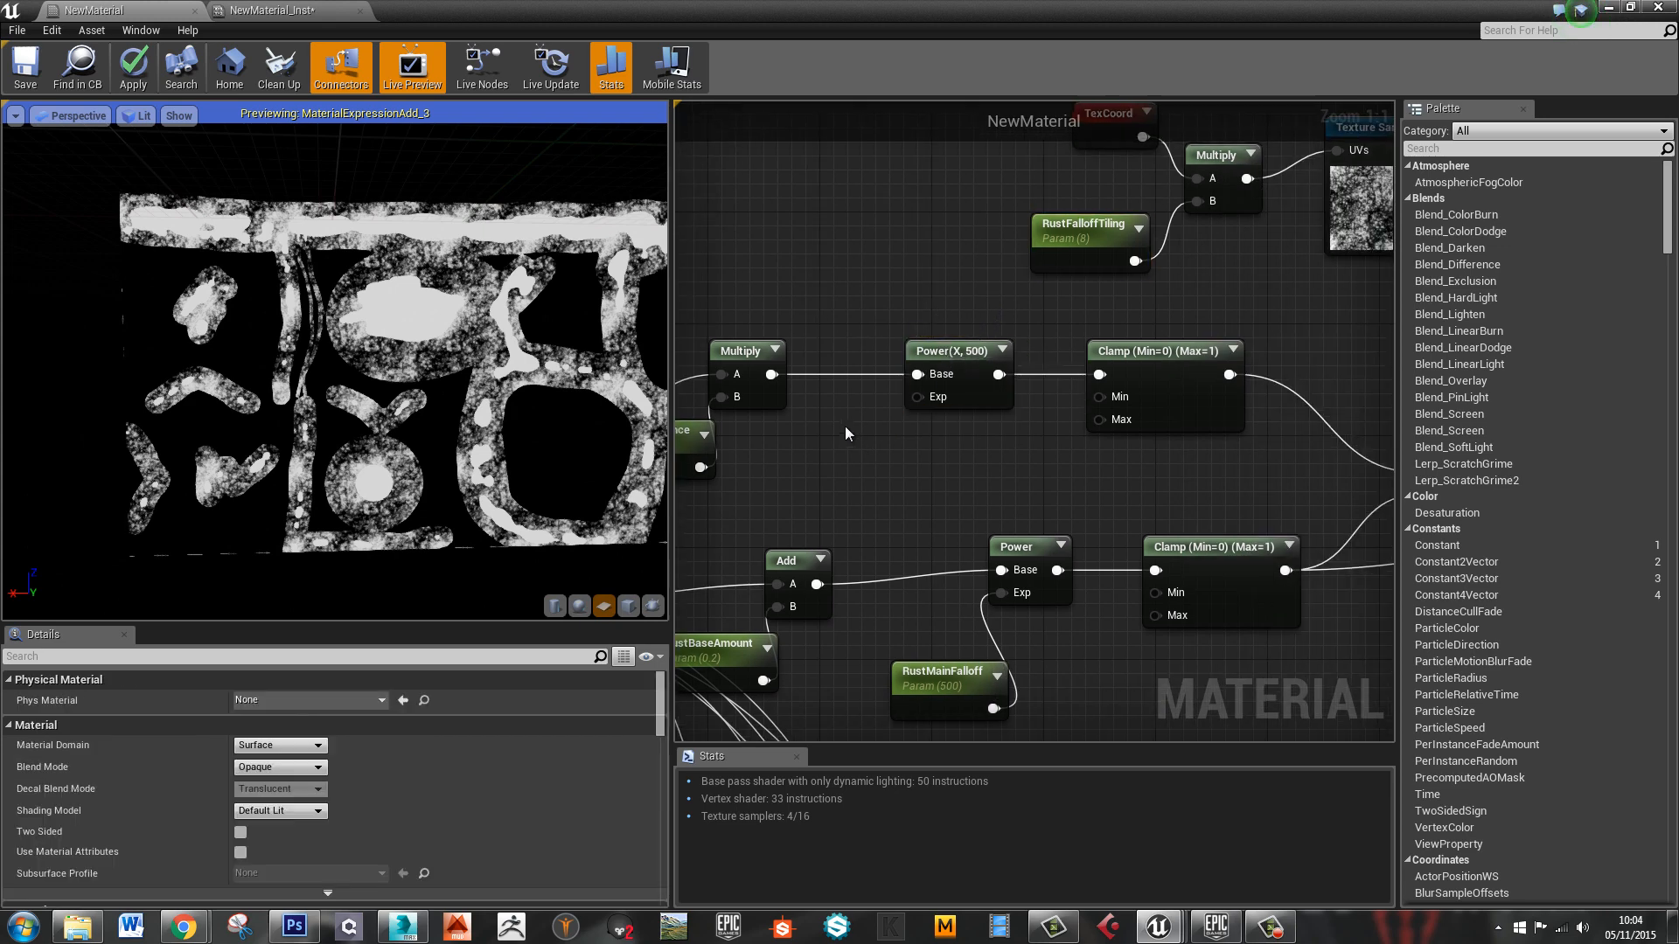
{"action": "left_click", "coordinate": [843, 424]}
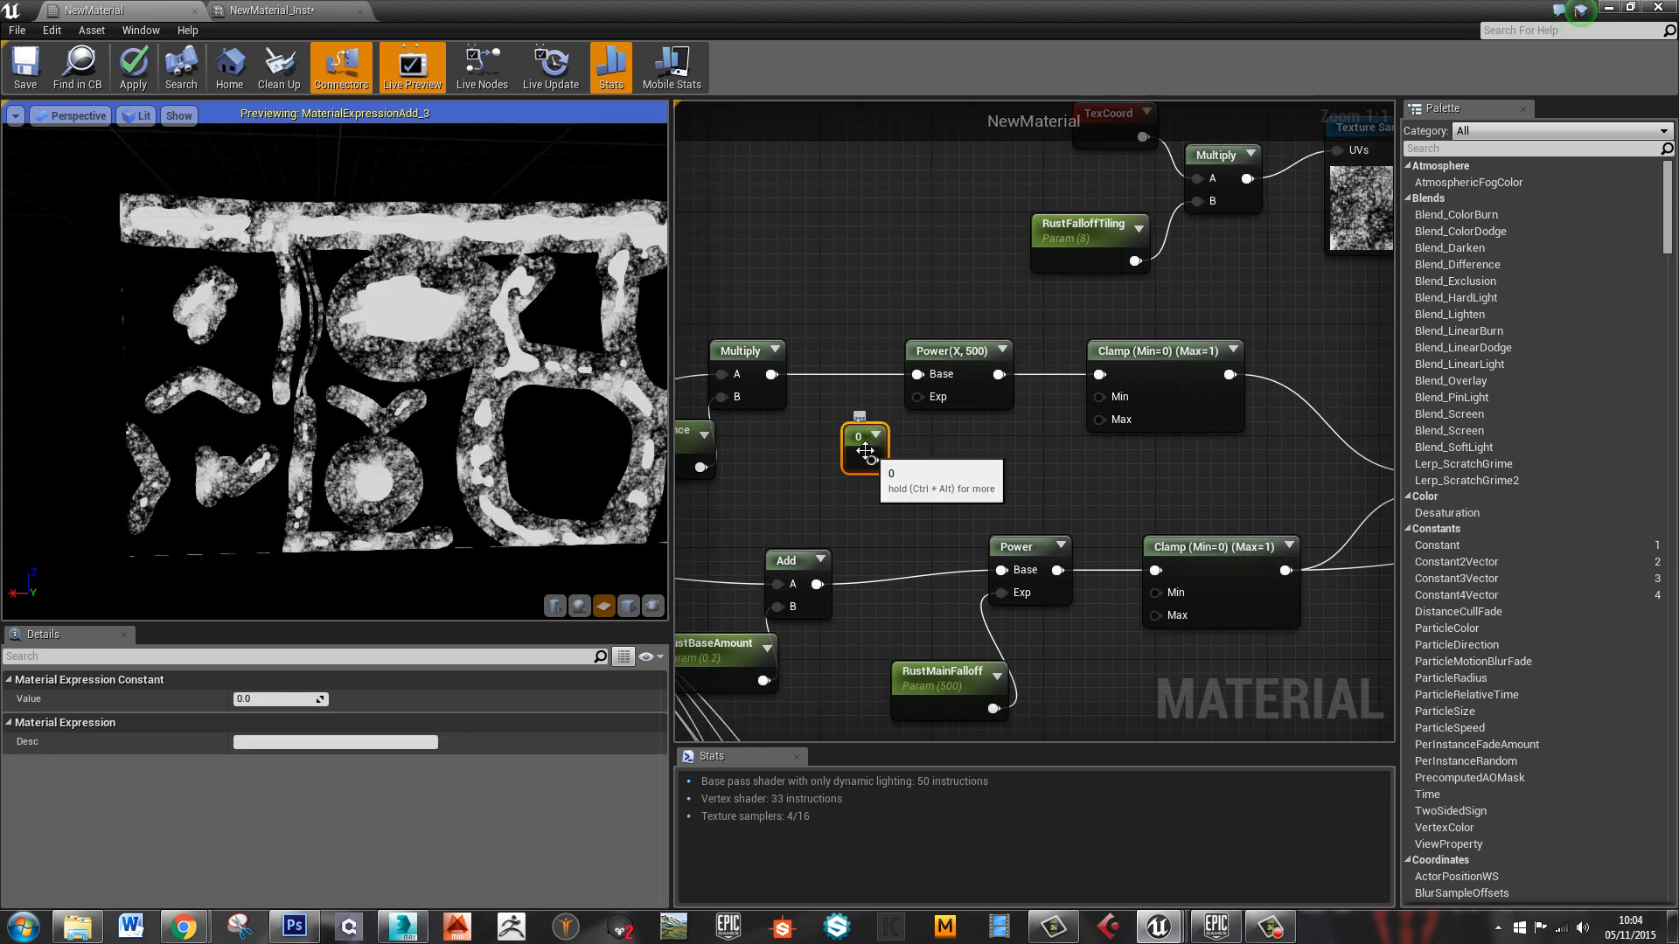
{"action": "key", "text": "Delete"}
{"action": "left_click", "coordinate": [843, 450]}
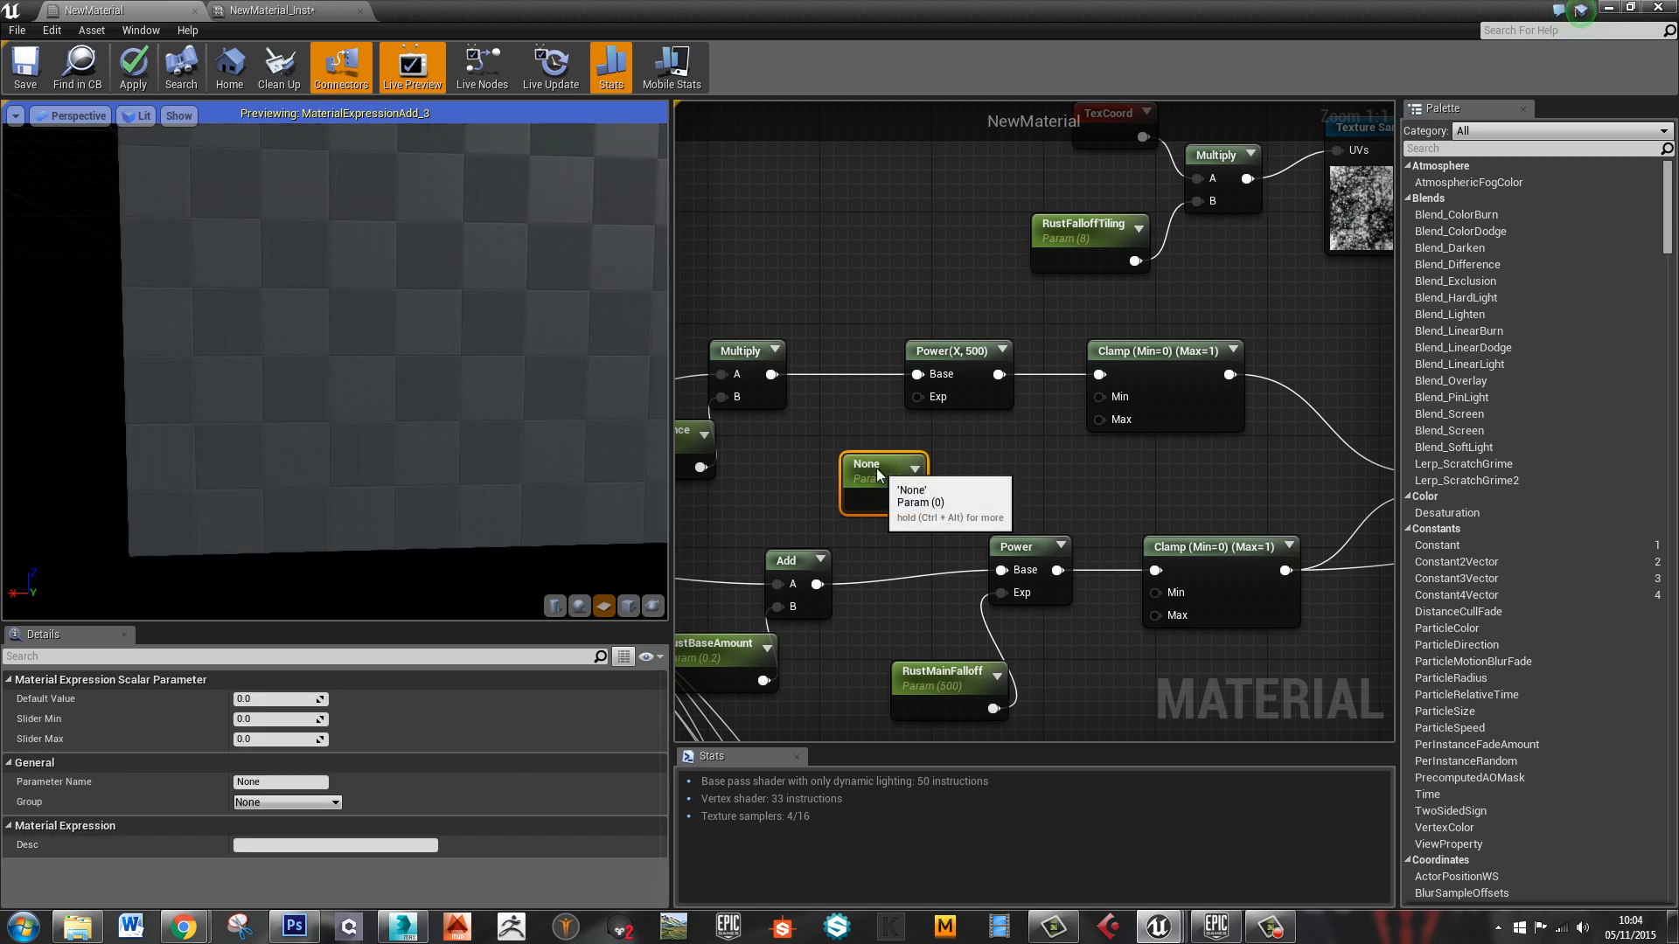
{"action": "left_click_drag", "start_coordinate": [877, 488], "coordinate": [917, 397]}
{"action": "left_click", "coordinate": [278, 783]}
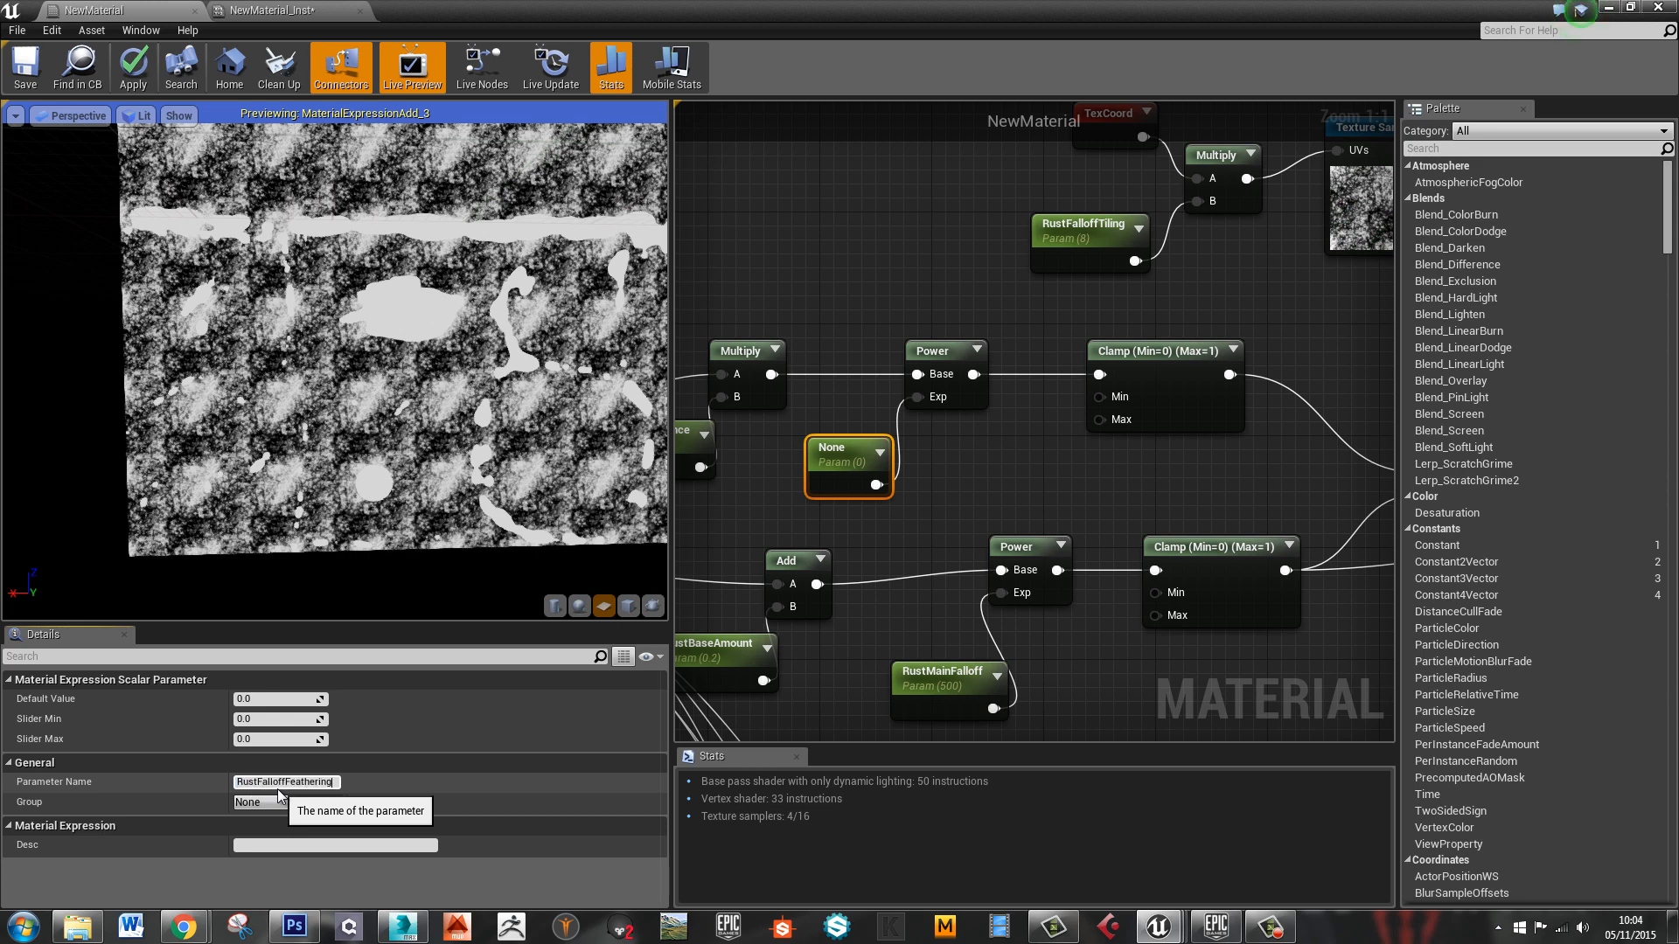
{"action": "key", "text": "Return"}
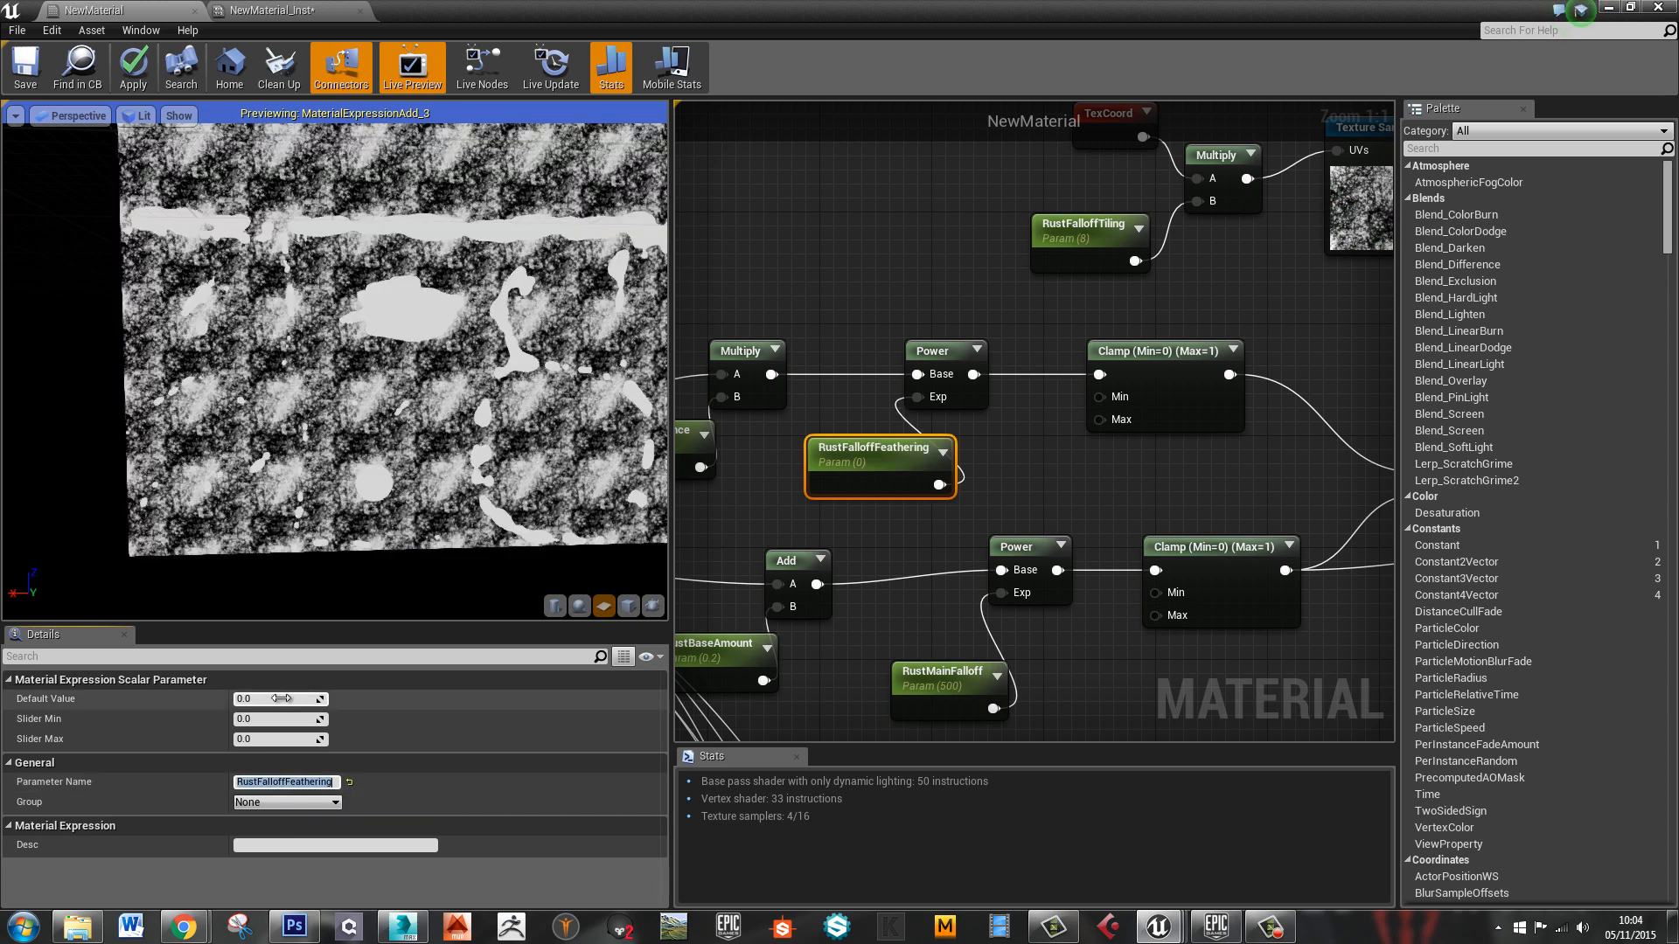
Set the RustFalloffFeathering parameter's default value to 500
{"action": "left_click", "coordinate": [282, 699]}
{"action": "type", "text": "500"}
{"action": "key", "text": "Return"}
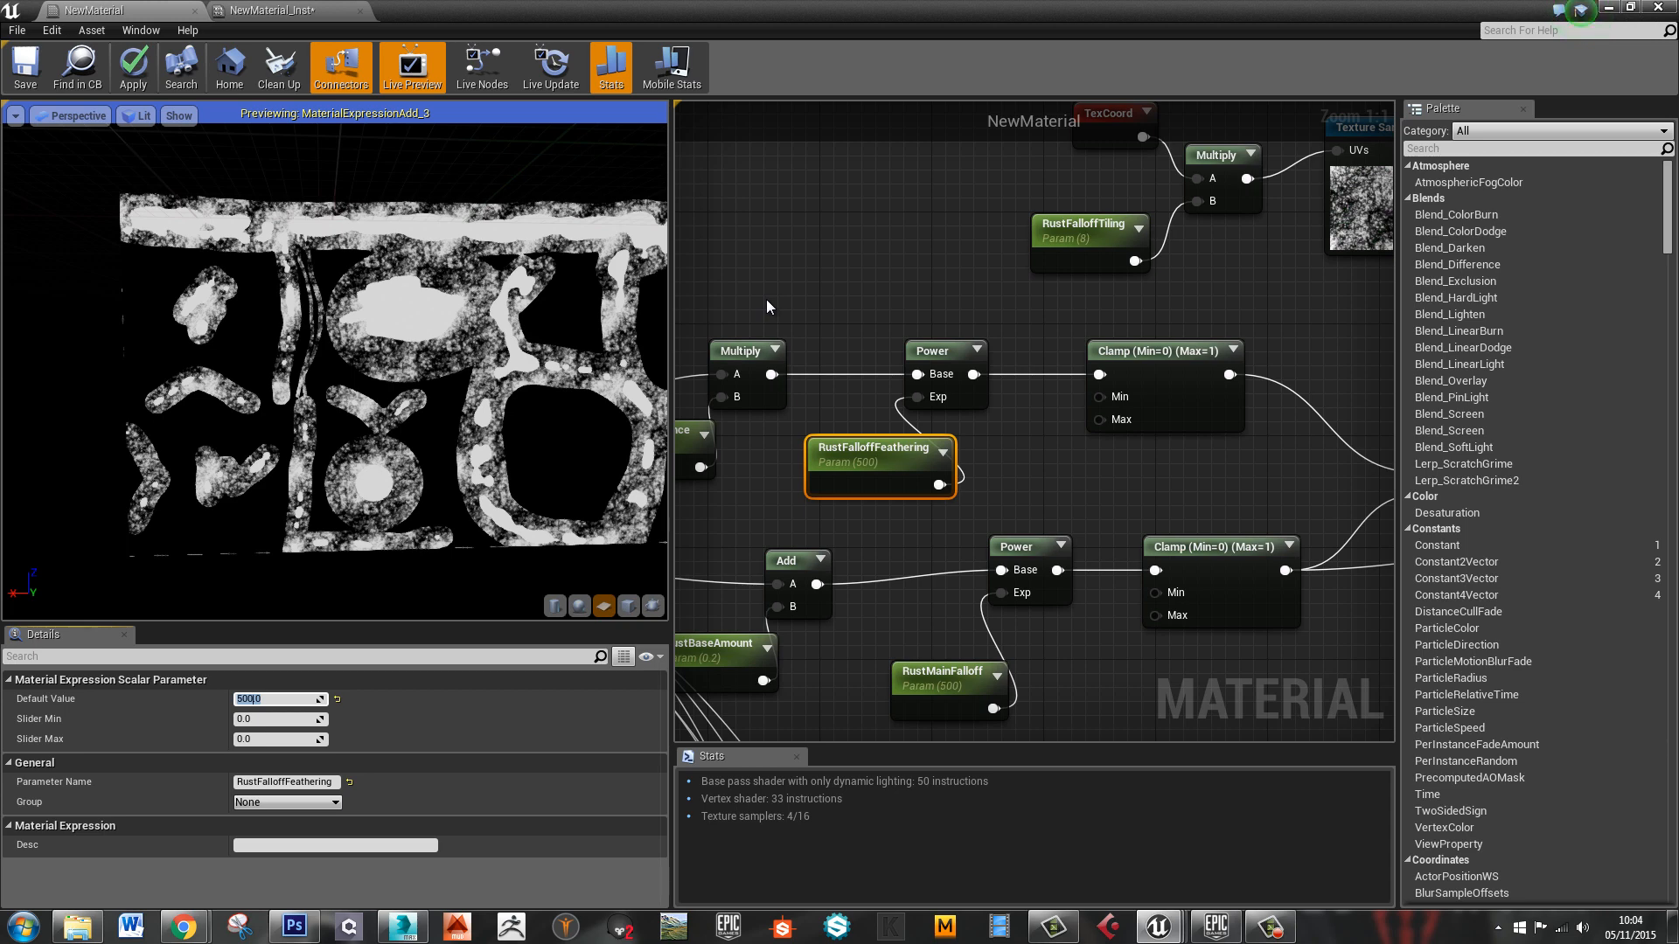
Add a Clamp node fed by the output of the Add node at the end of the mask network
{"action": "right_click_drag", "start_coordinate": [1249, 284], "coordinate": [957, 348]}
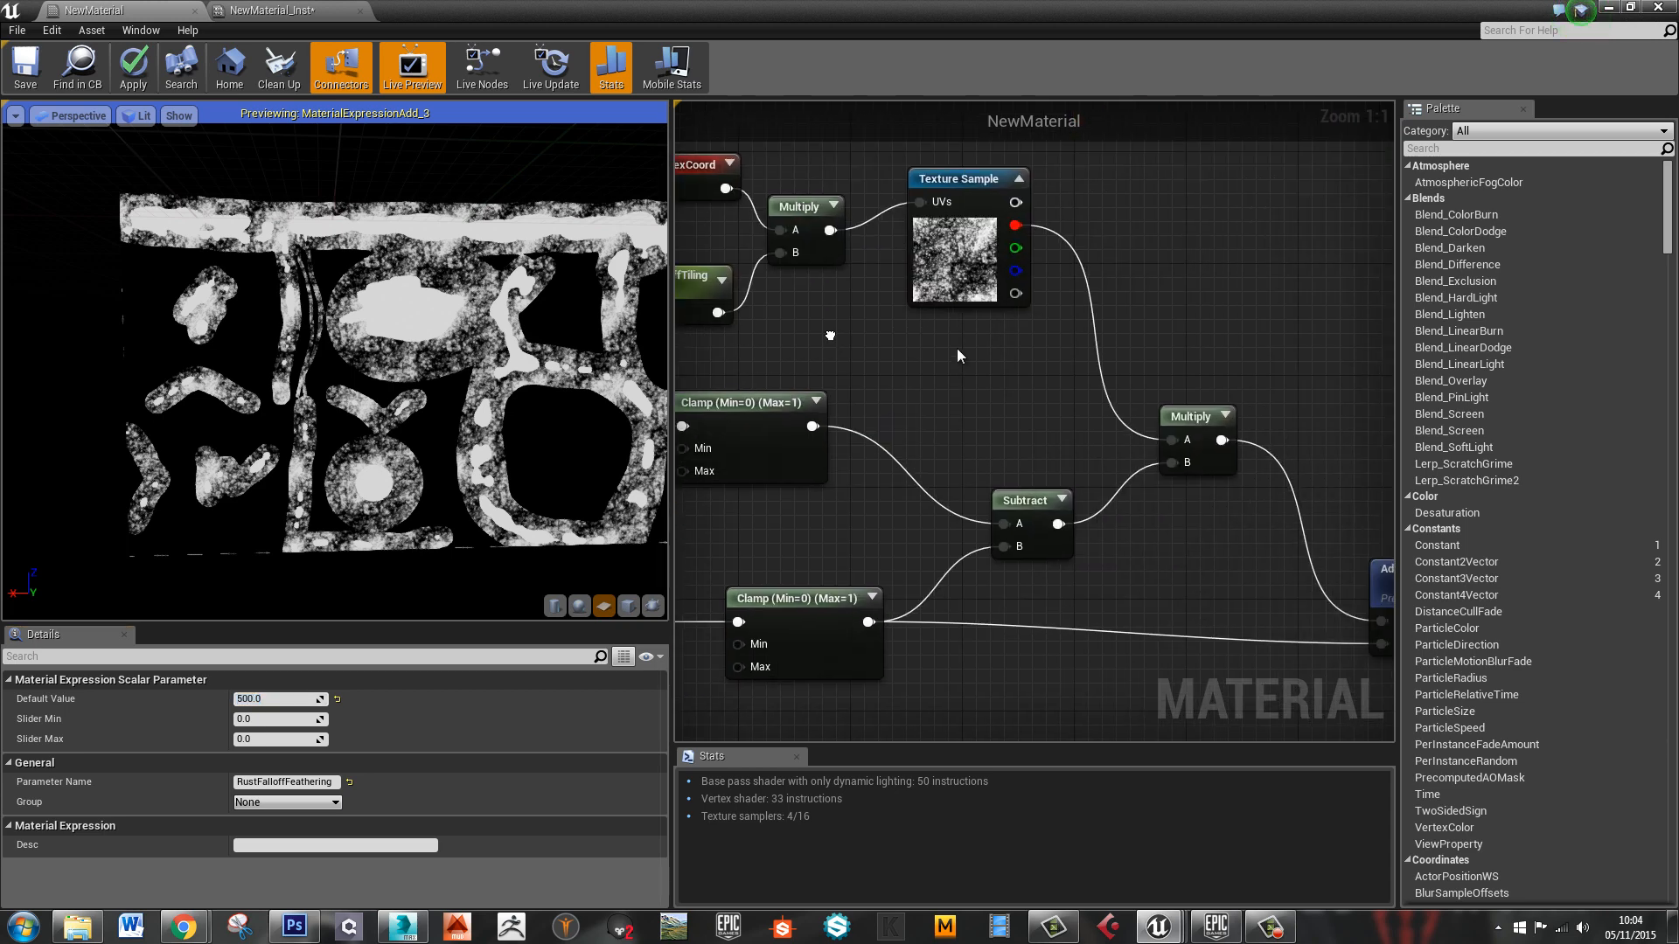
{"action": "scroll", "coordinate": [1049, 356], "scroll_direction": "down", "scroll_amount": 2}
{"action": "right_click_drag", "start_coordinate": [1249, 491], "coordinate": [942, 392]}
{"action": "left_click_drag", "start_coordinate": [1022, 430], "coordinate": [1109, 490]}
{"action": "type", "text": "clamp"}
{"action": "key", "text": "Return"}
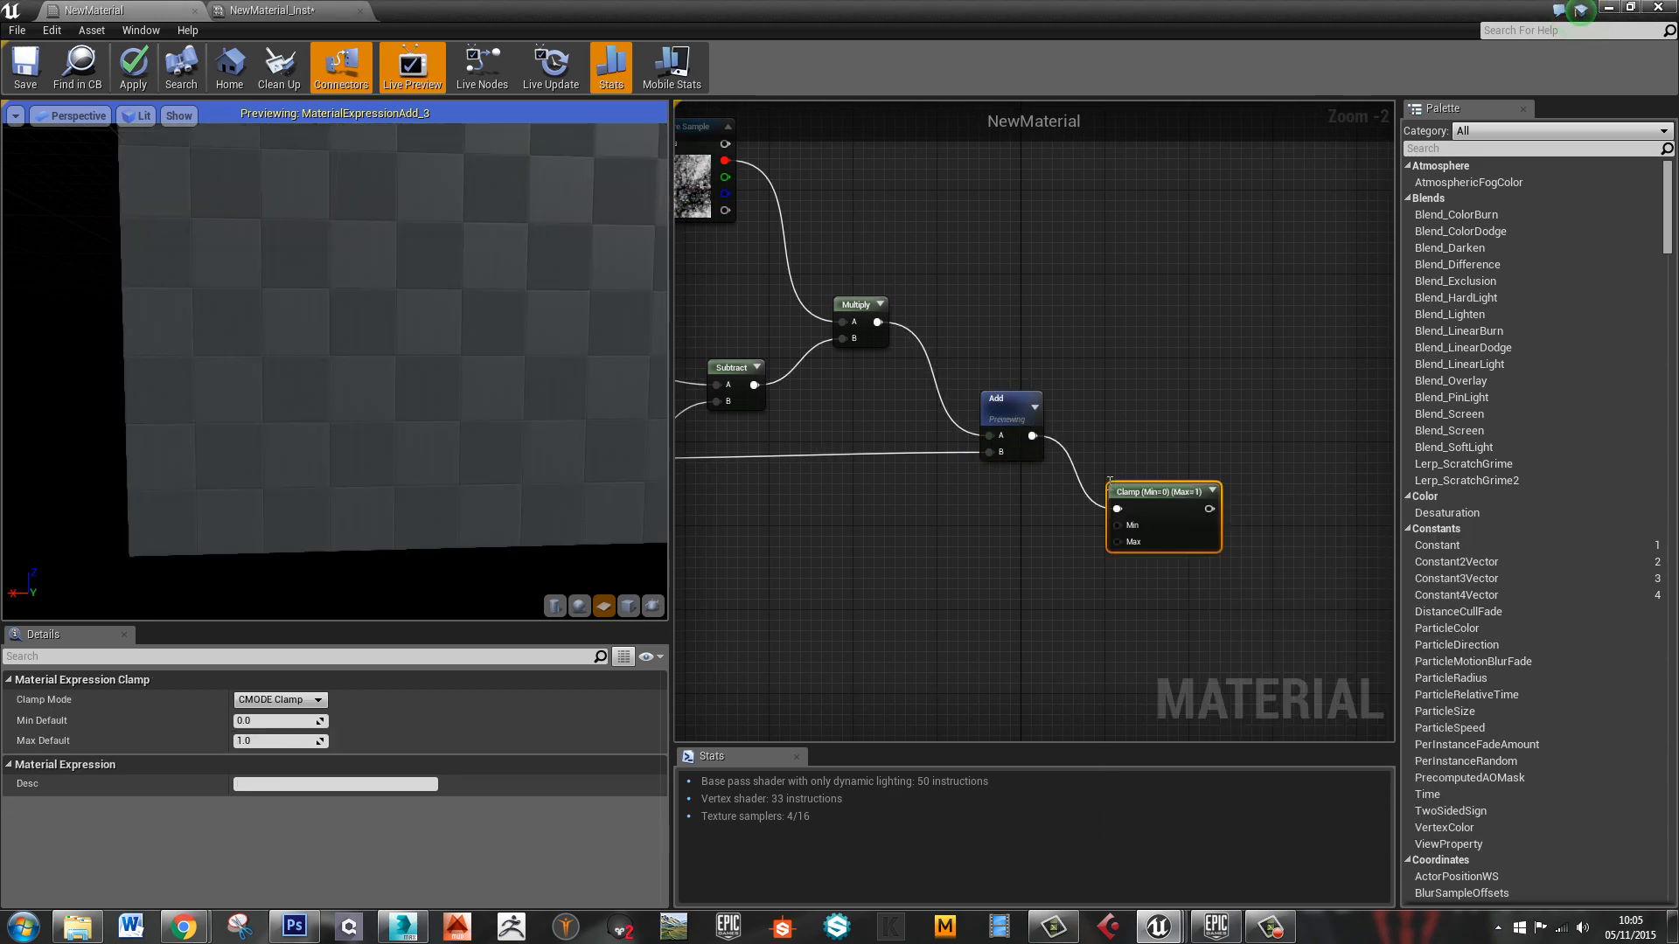
Select the whole rust mask network, move it away from the colour nodes, and enclose it in a comment titled RustFalloff
{"action": "scroll", "coordinate": [1053, 556], "scroll_direction": "down", "scroll_amount": 4}
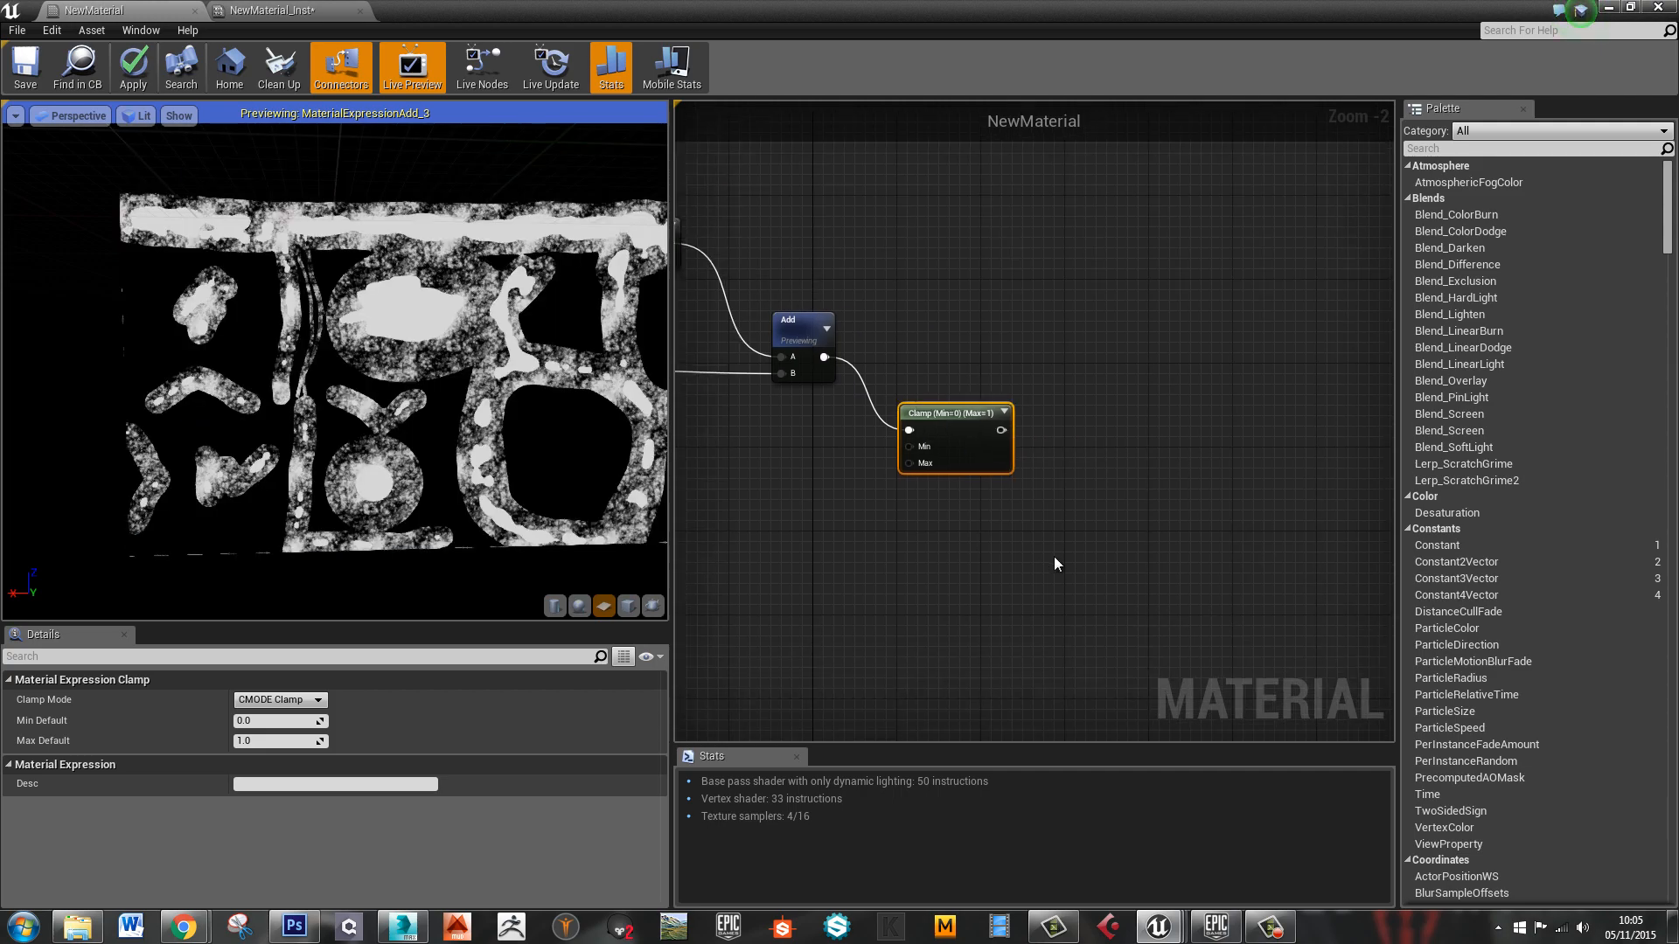
{"action": "scroll", "coordinate": [974, 389], "scroll_direction": "down", "scroll_amount": 4}
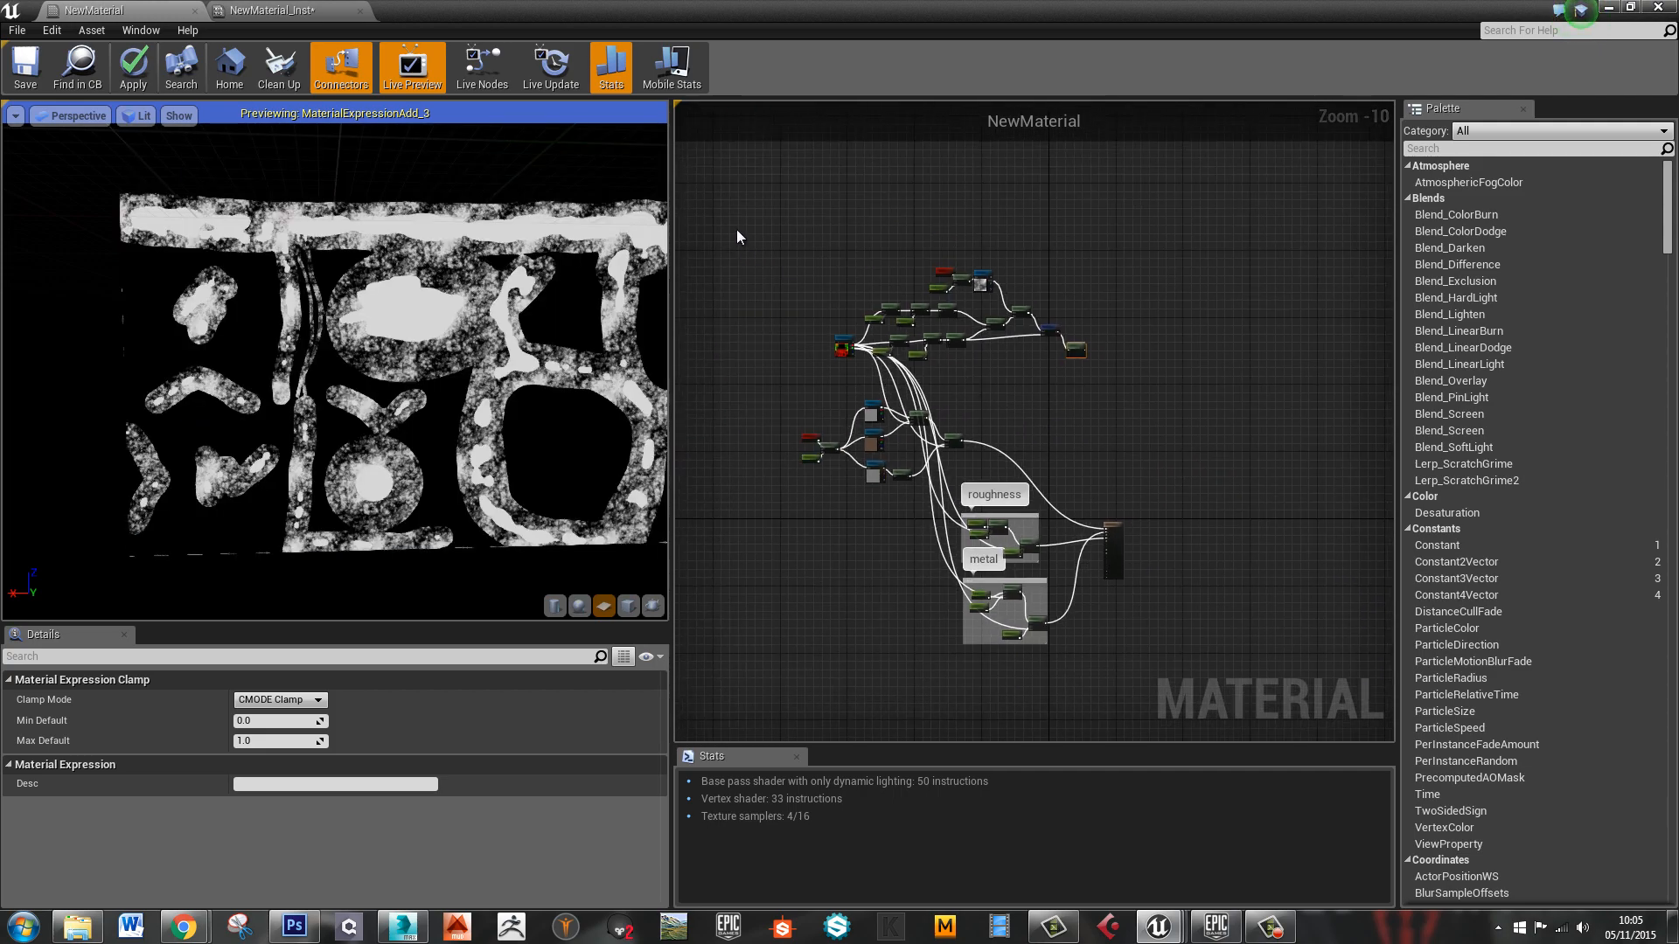
{"action": "left_click_drag", "start_coordinate": [737, 234], "coordinate": [967, 322]}
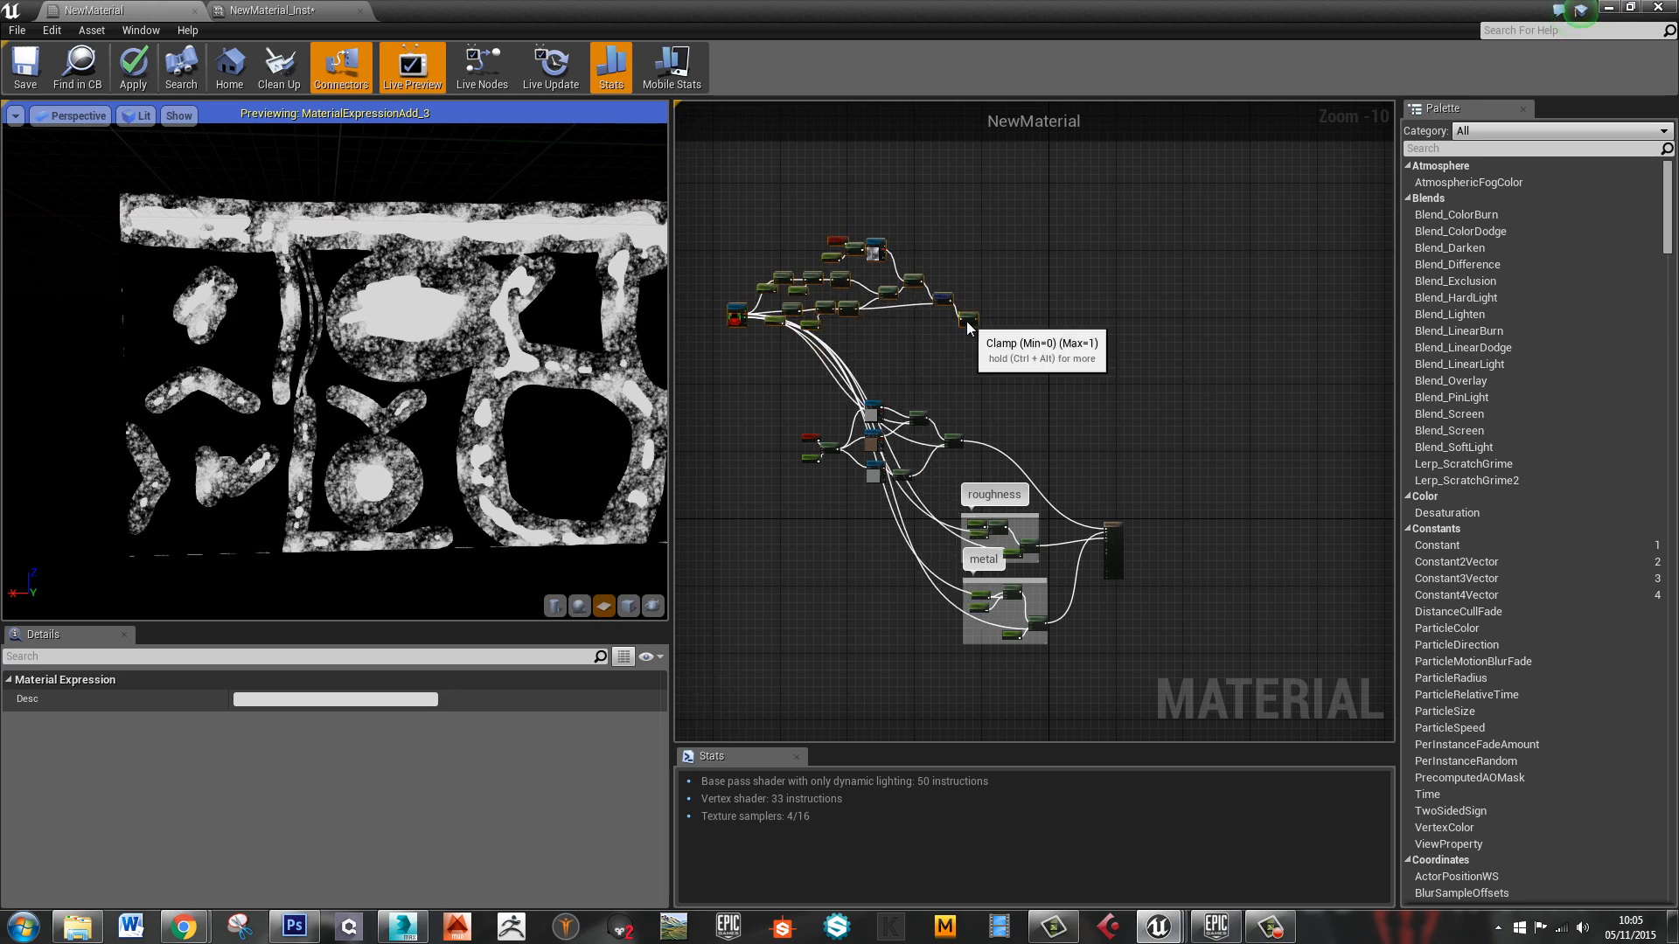
{"action": "scroll", "coordinate": [1068, 375], "scroll_direction": "up", "scroll_amount": 3}
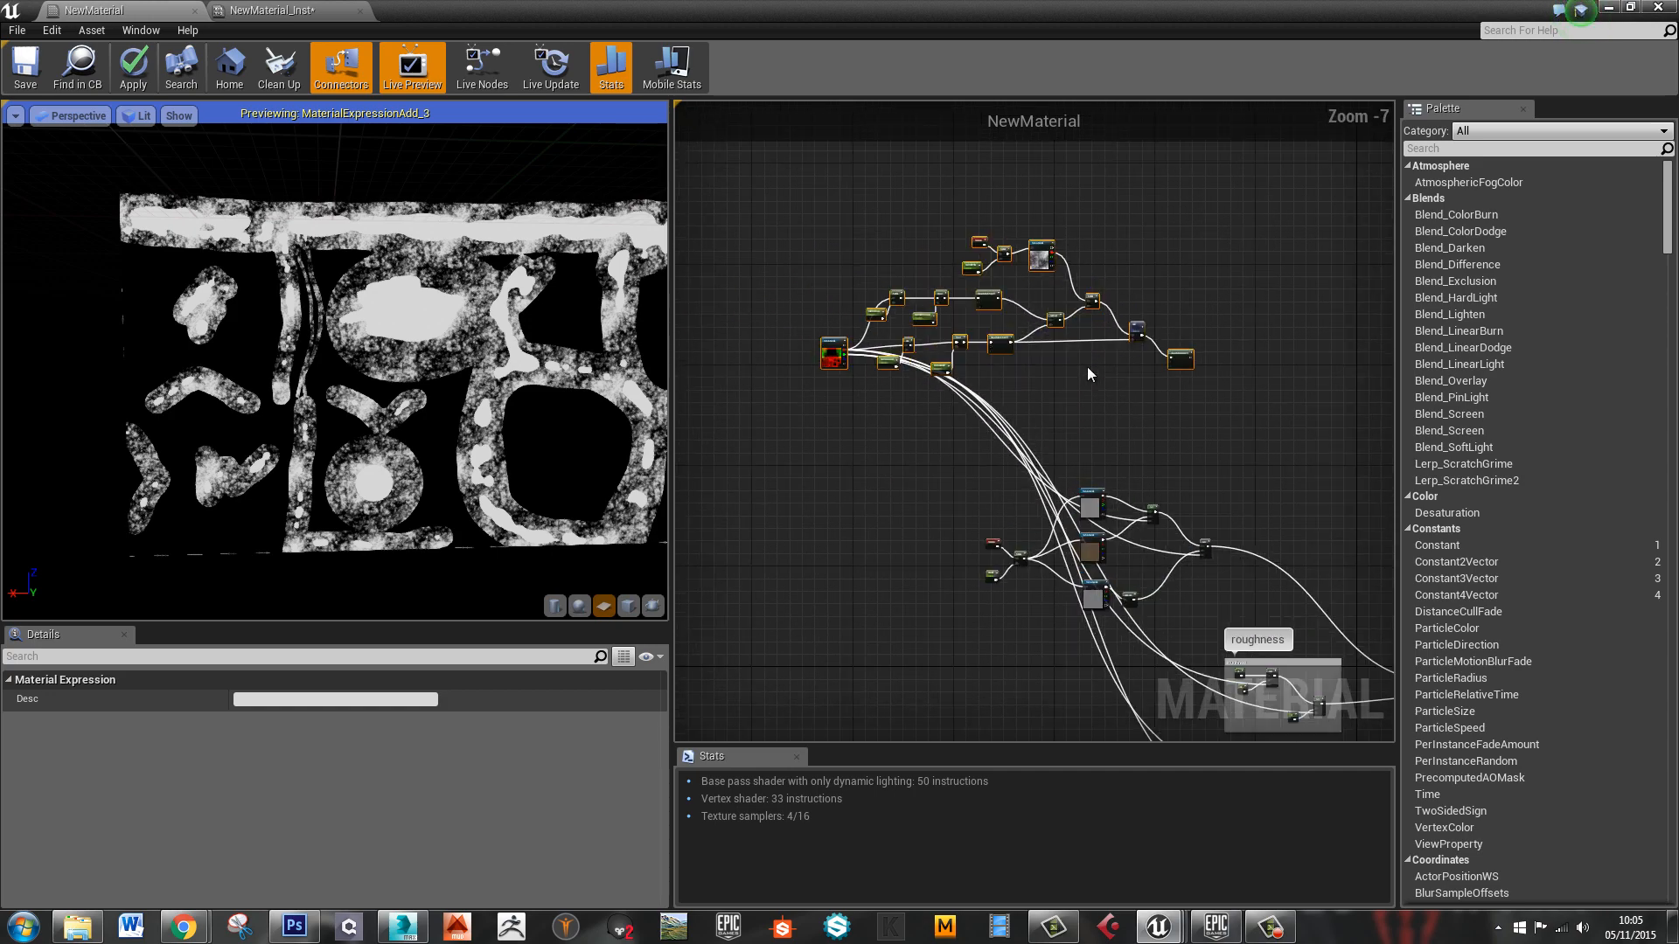
{"action": "key", "text": "c"}
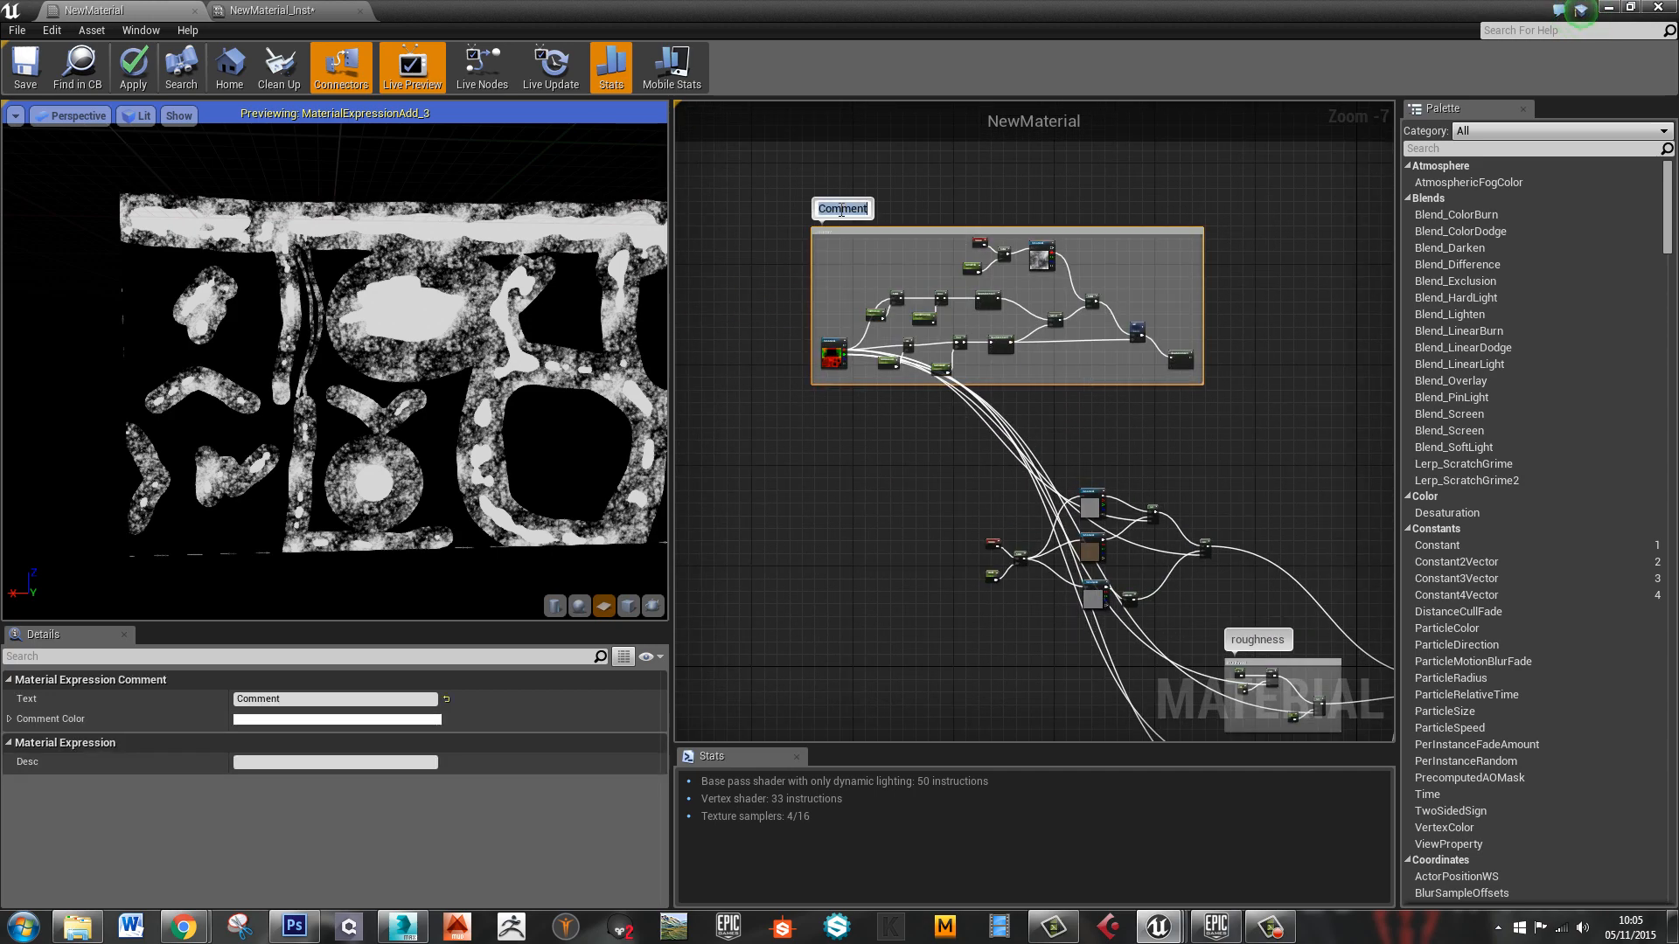
{"action": "type", "text": "RustFalloff"}
{"action": "left_click", "coordinate": [1281, 449]}
Connect the final Clamp to the Alpha of the first Lerp in the colour, roughness and metal chains, and save NewMaterial
{"action": "right_click_drag", "start_coordinate": [1280, 448], "coordinate": [977, 317]}
{"action": "scroll", "coordinate": [913, 260], "scroll_direction": "up", "scroll_amount": 2}
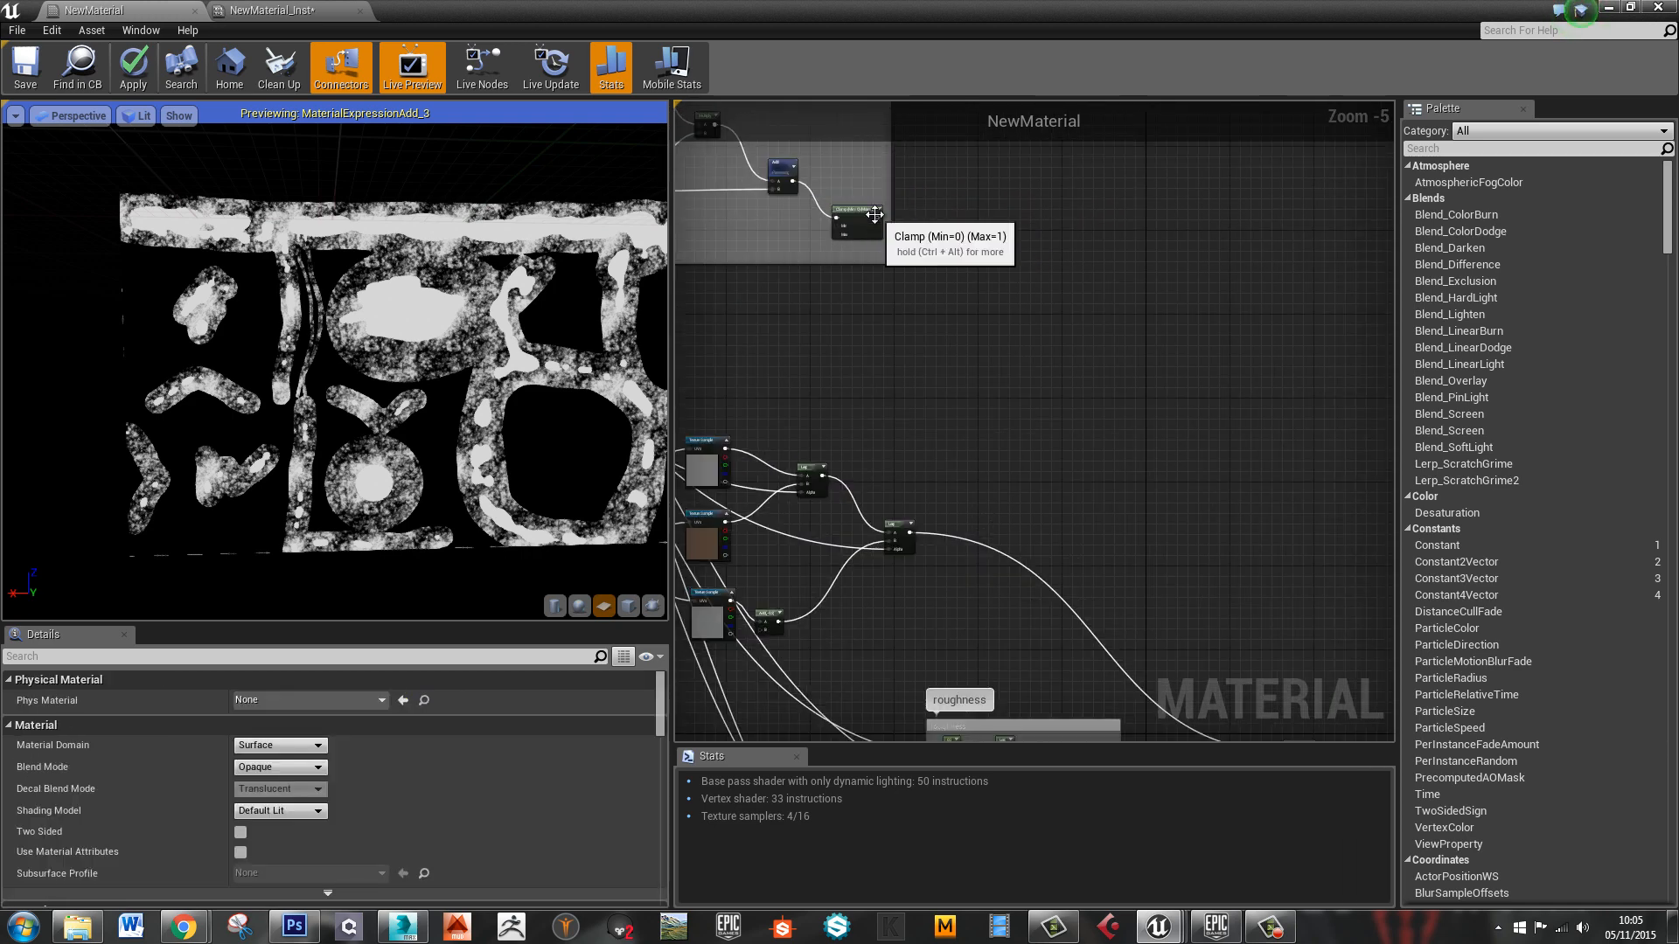
{"action": "left_click_drag", "start_coordinate": [878, 217], "coordinate": [806, 494]}
{"action": "right_click_drag", "start_coordinate": [857, 197], "coordinate": [1005, 184]}
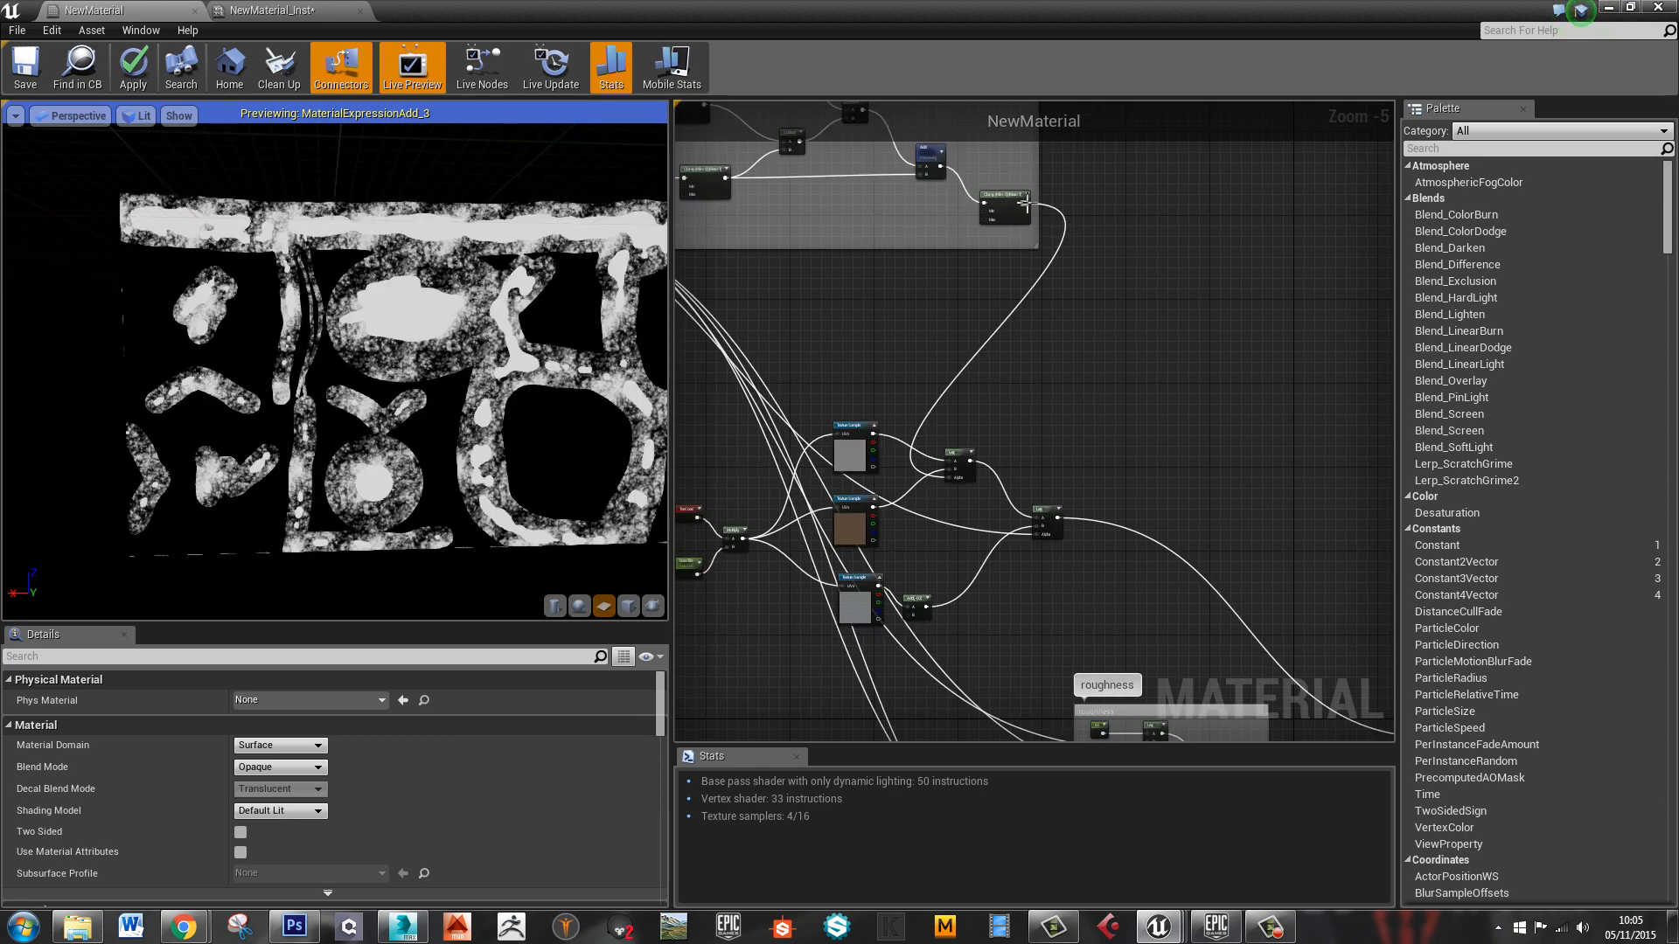
{"action": "left_click_drag", "start_coordinate": [1025, 205], "coordinate": [1147, 515]}
{"action": "right_click_drag", "start_coordinate": [1109, 176], "coordinate": [1001, 435]}
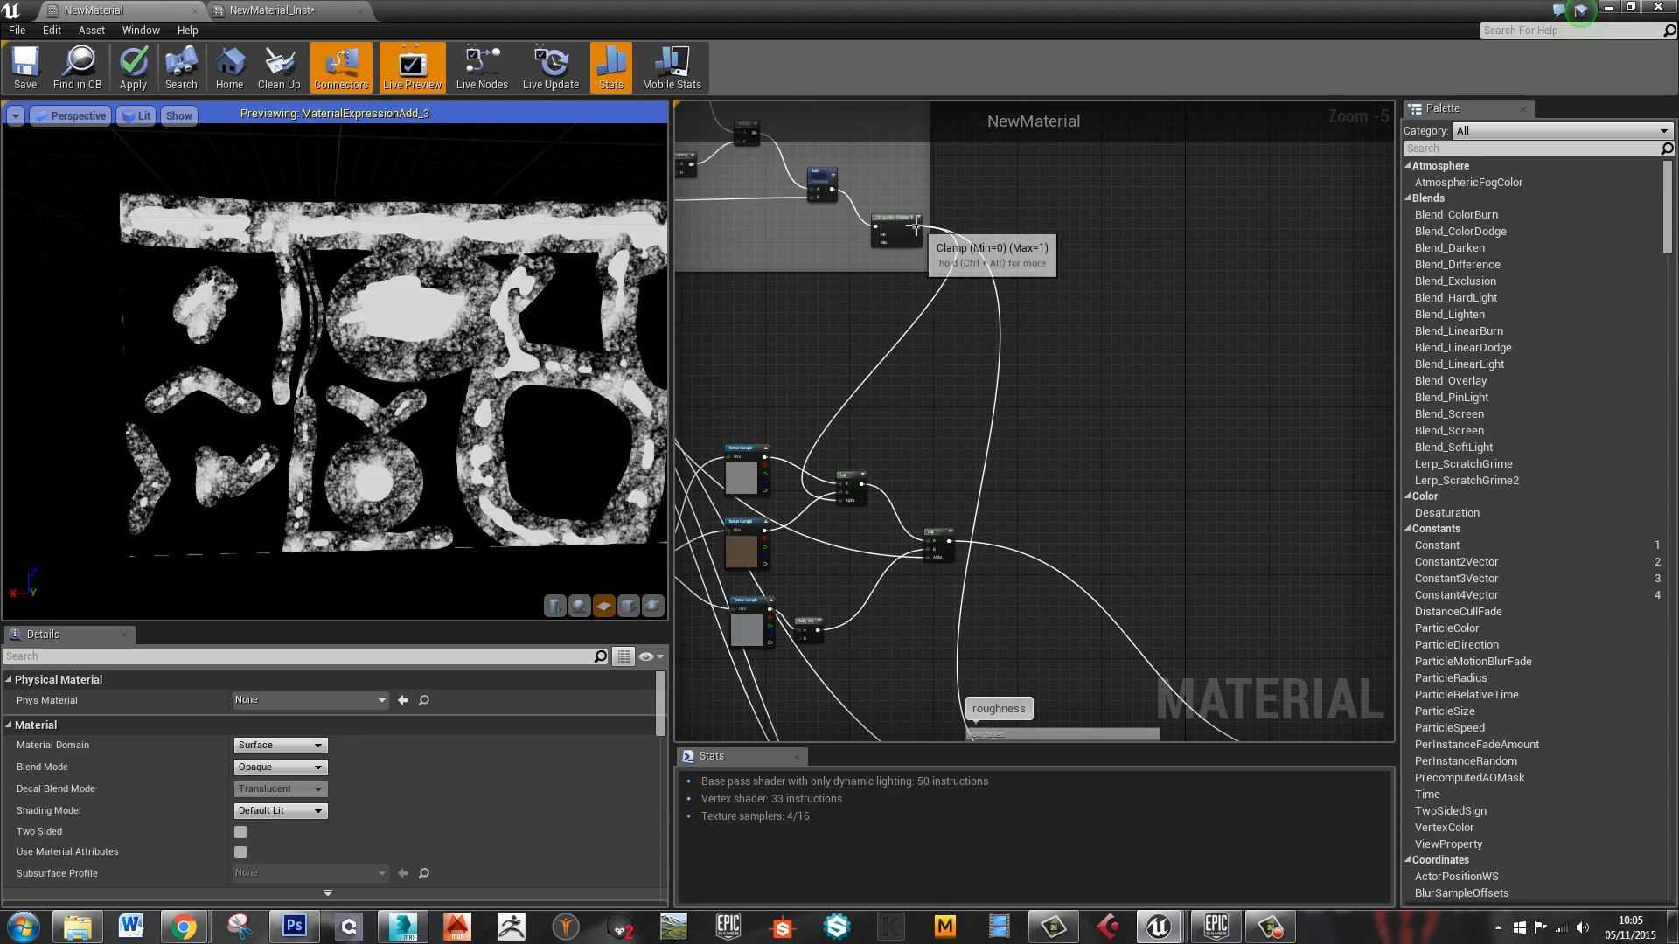
{"action": "left_click_drag", "start_coordinate": [916, 226], "coordinate": [1073, 552]}
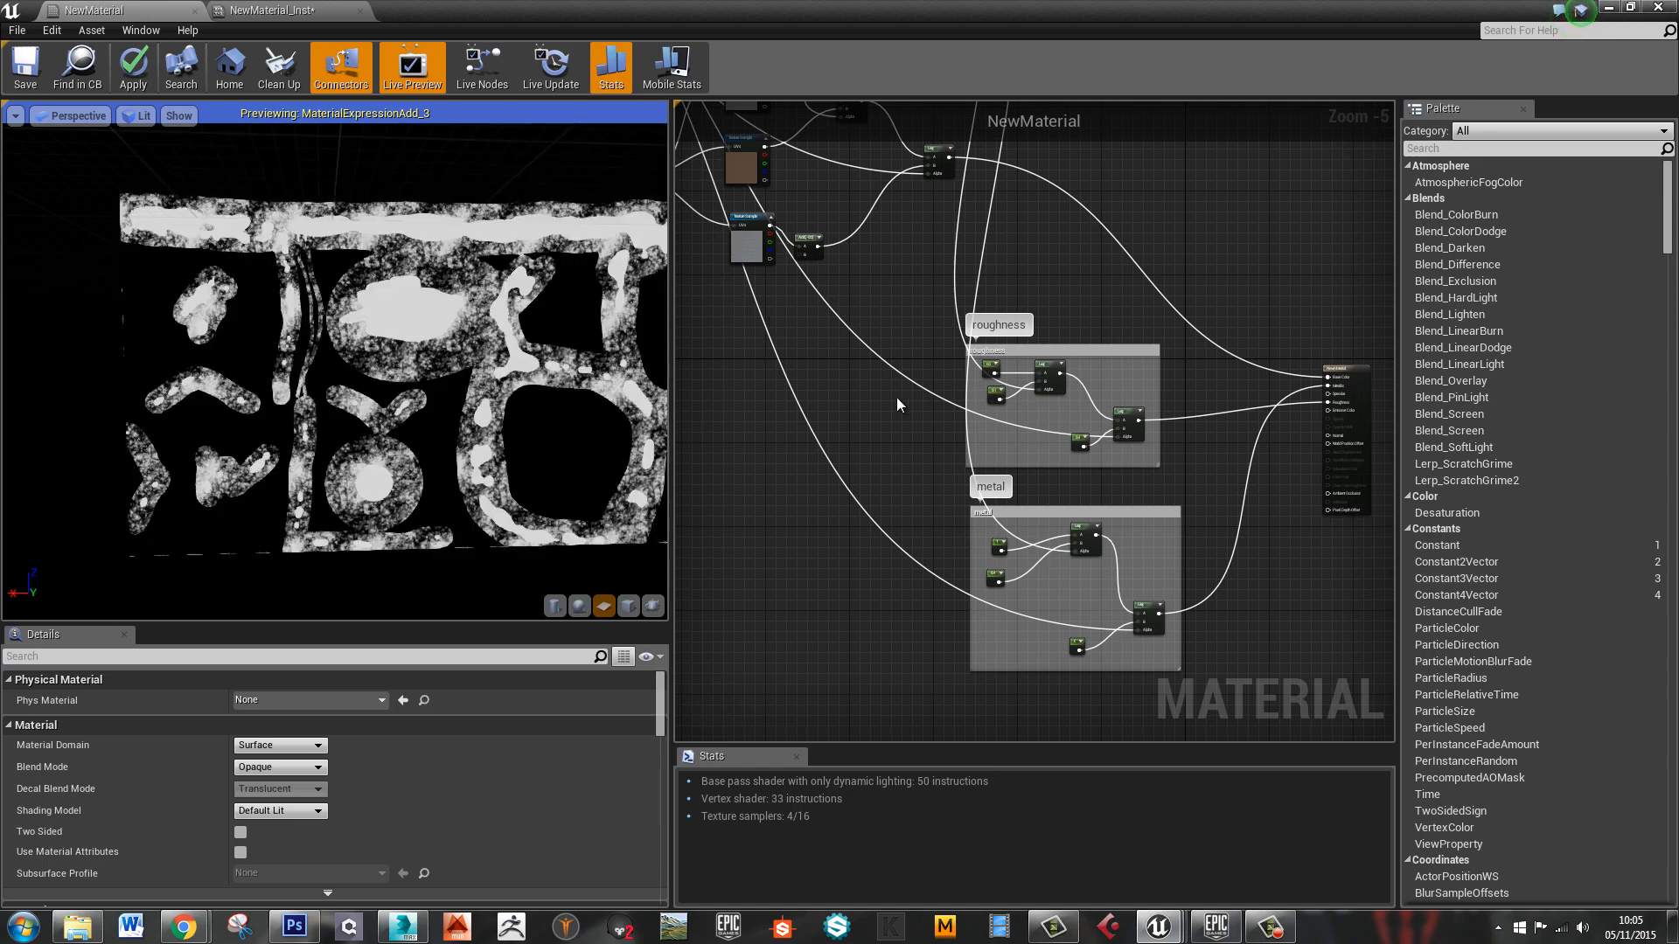
{"action": "right_click_drag", "start_coordinate": [895, 398], "coordinate": [1049, 492]}
{"action": "left_click", "coordinate": [25, 66]}
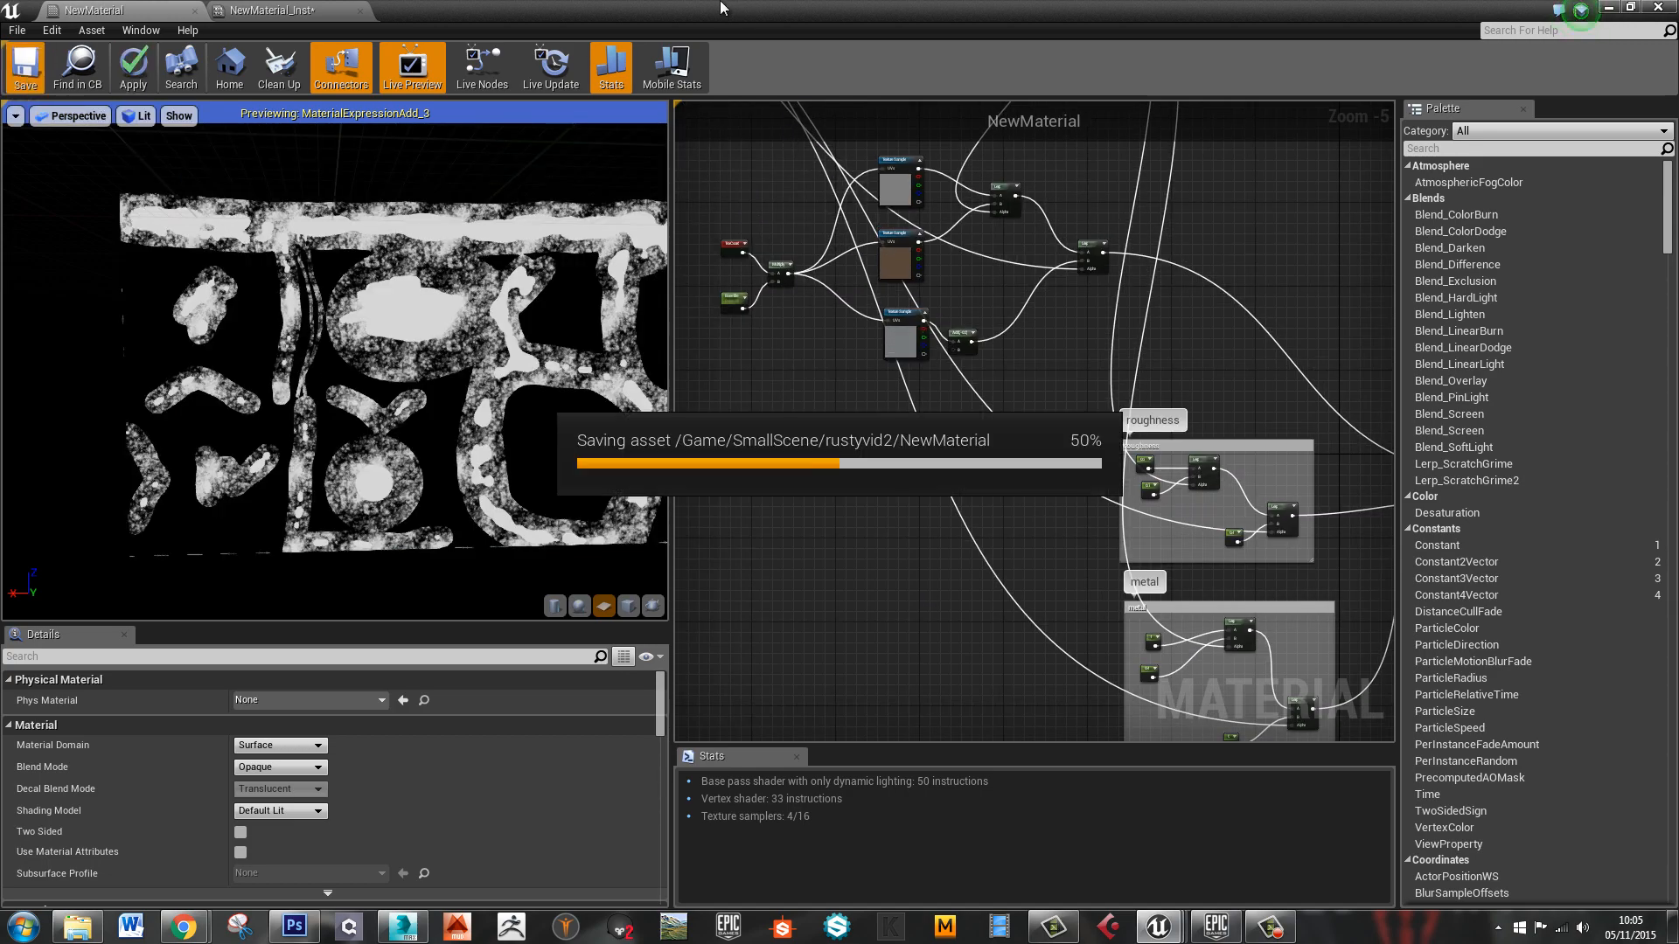
Move the material editor window aside to inspect the machine's rust in the level, and bring up the NewMaterial_Inst parameters
{"action": "left_click_drag", "start_coordinate": [717, 10], "coordinate": [1593, 226]}
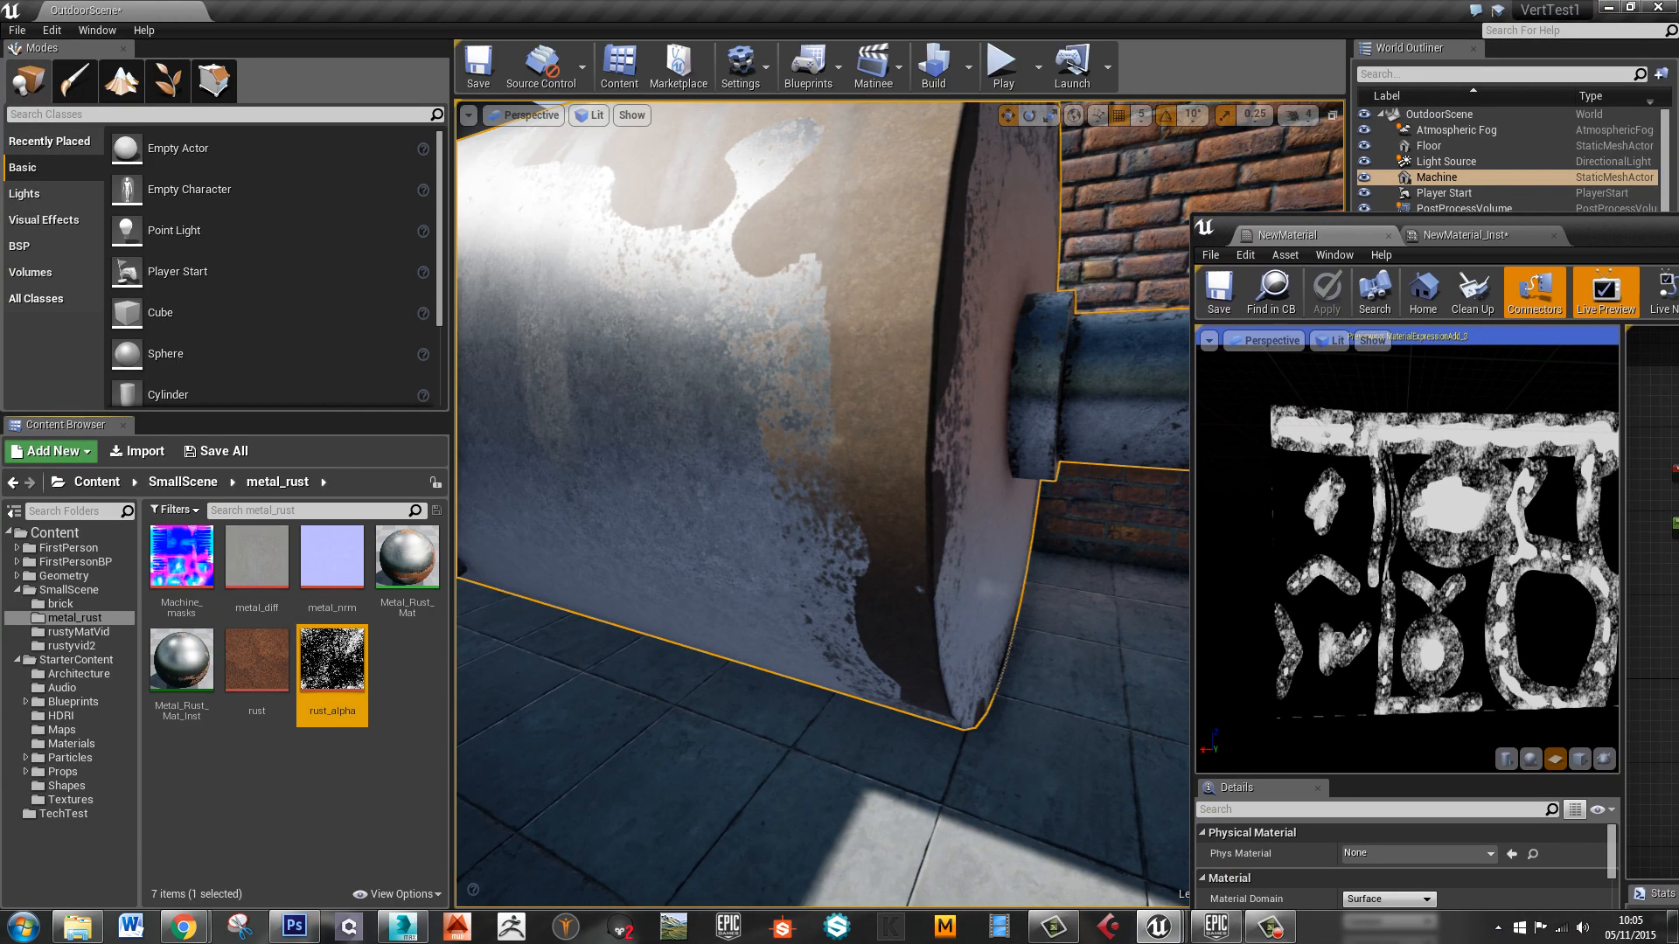
{"action": "right_click_drag", "start_coordinate": [818, 449], "coordinate": [991, 478]}
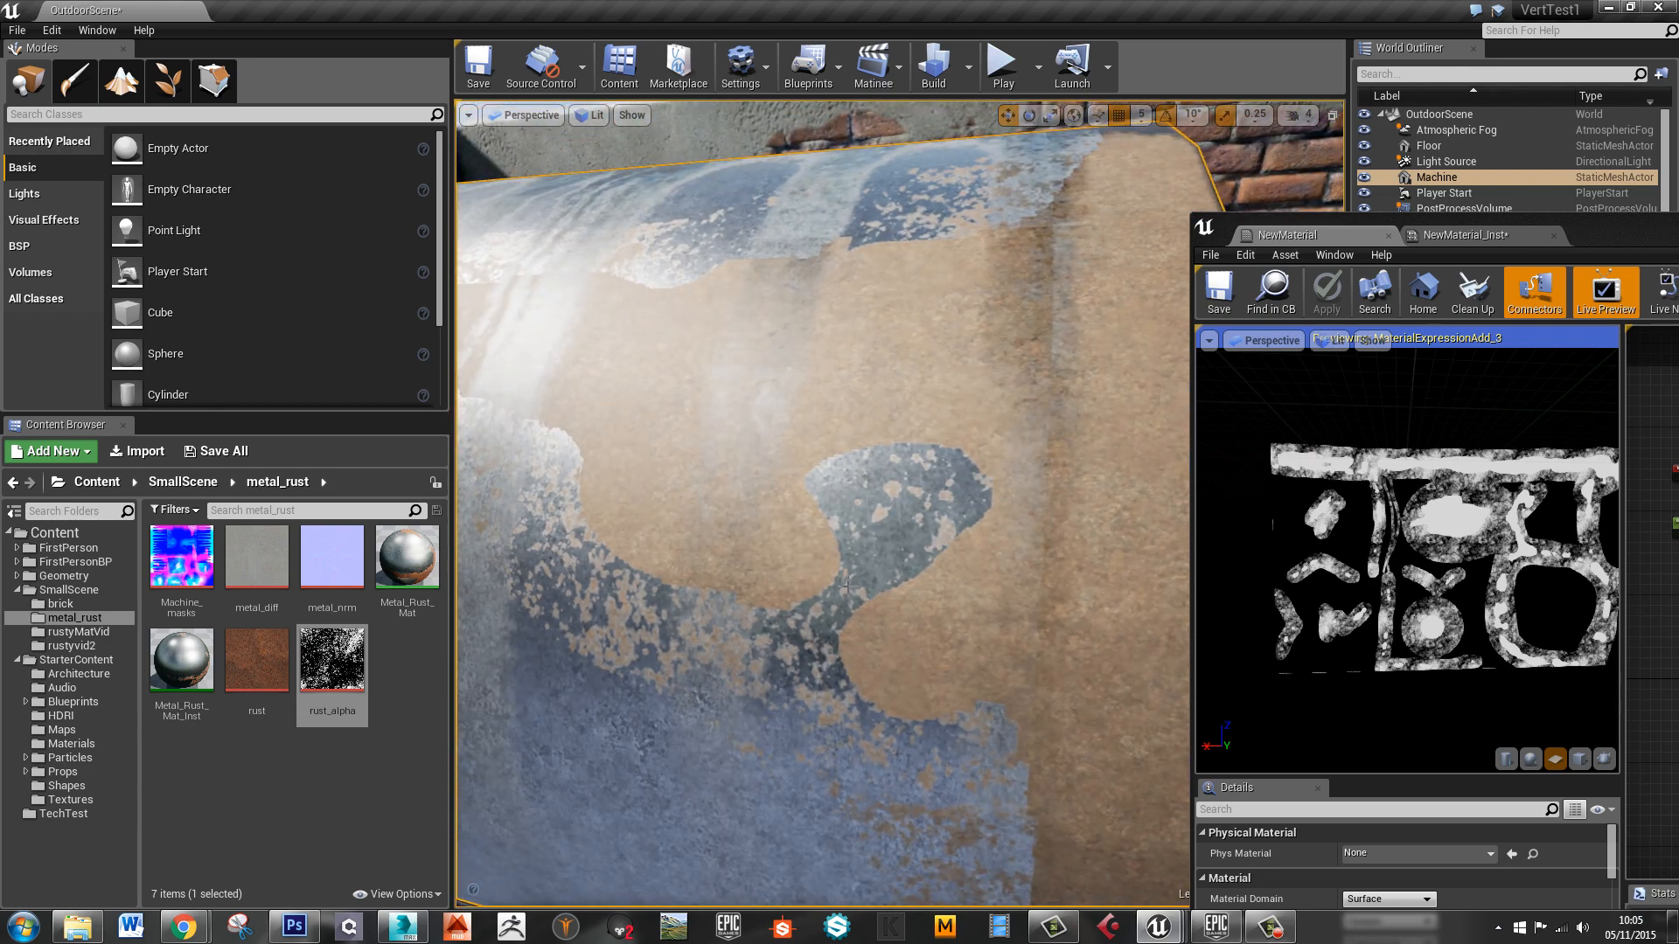
{"action": "right_click_drag", "start_coordinate": [846, 588], "coordinate": [888, 564]}
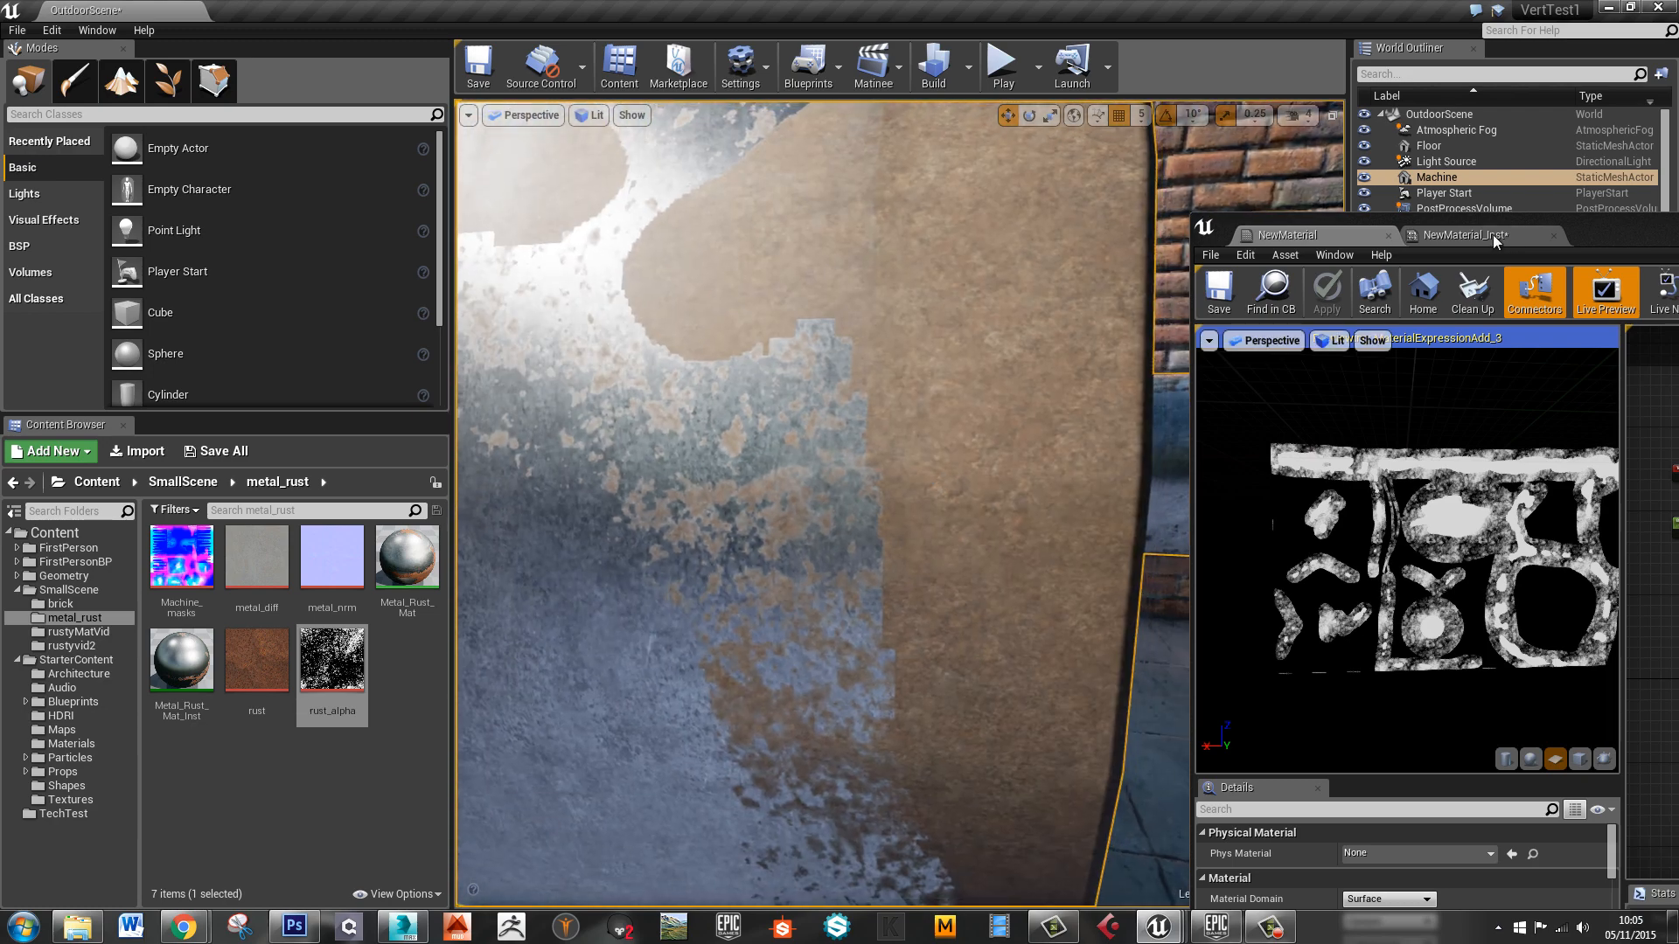
{"action": "left_click", "coordinate": [1494, 242]}
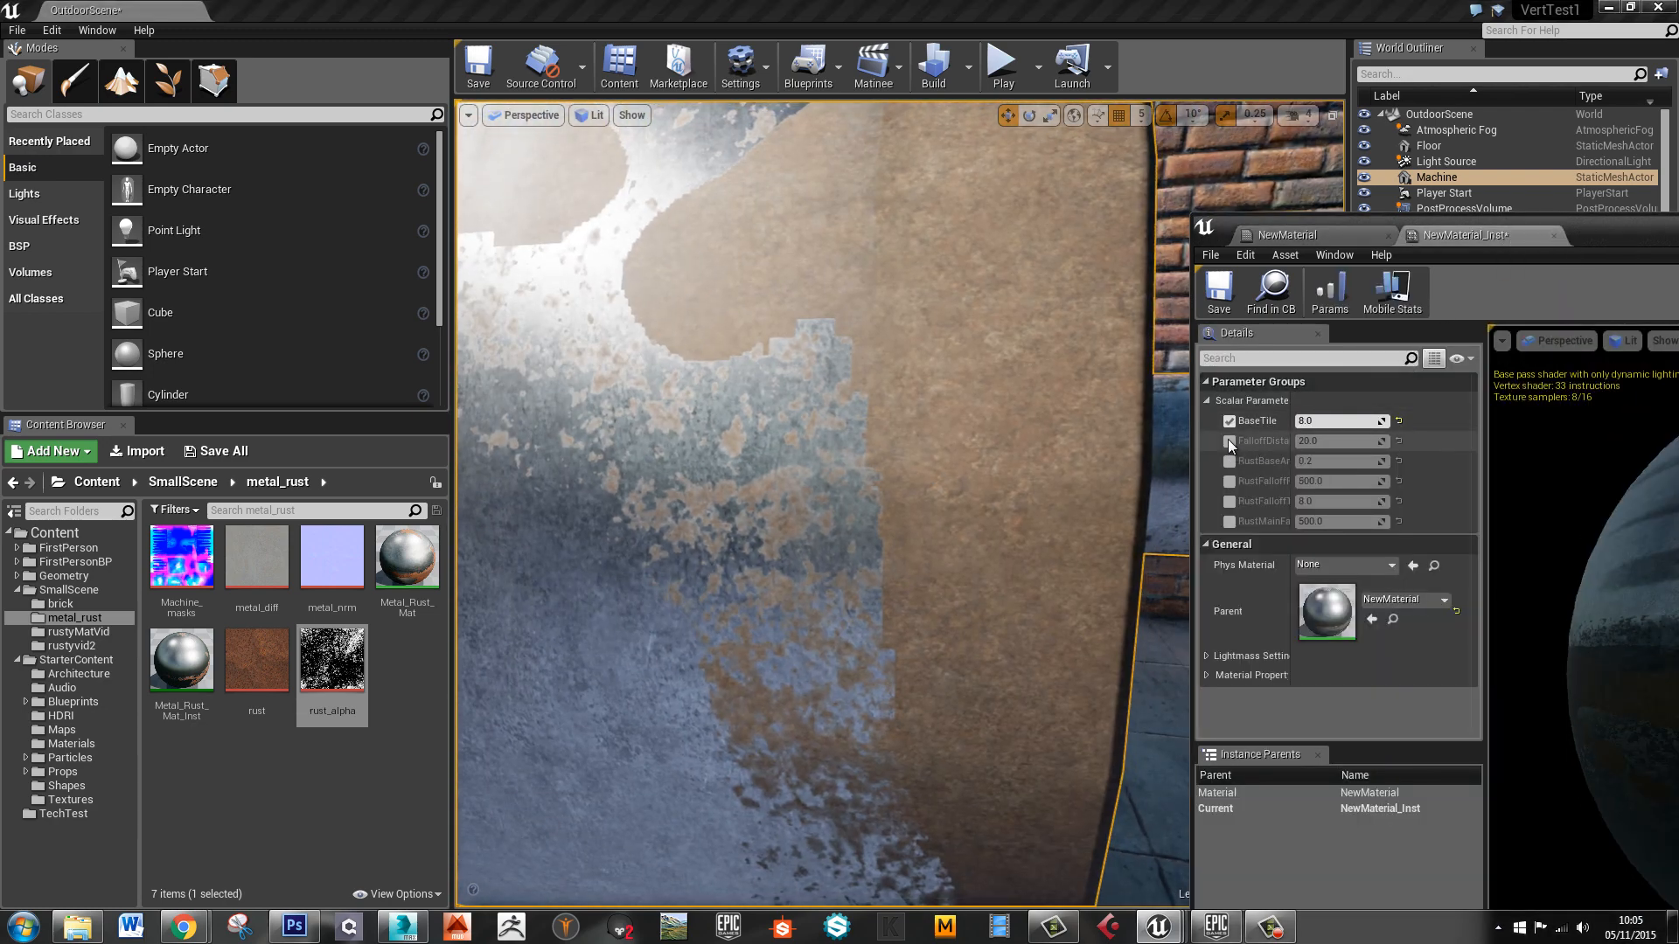
{"action": "right_click_drag", "start_coordinate": [1018, 474], "coordinate": [865, 452]}
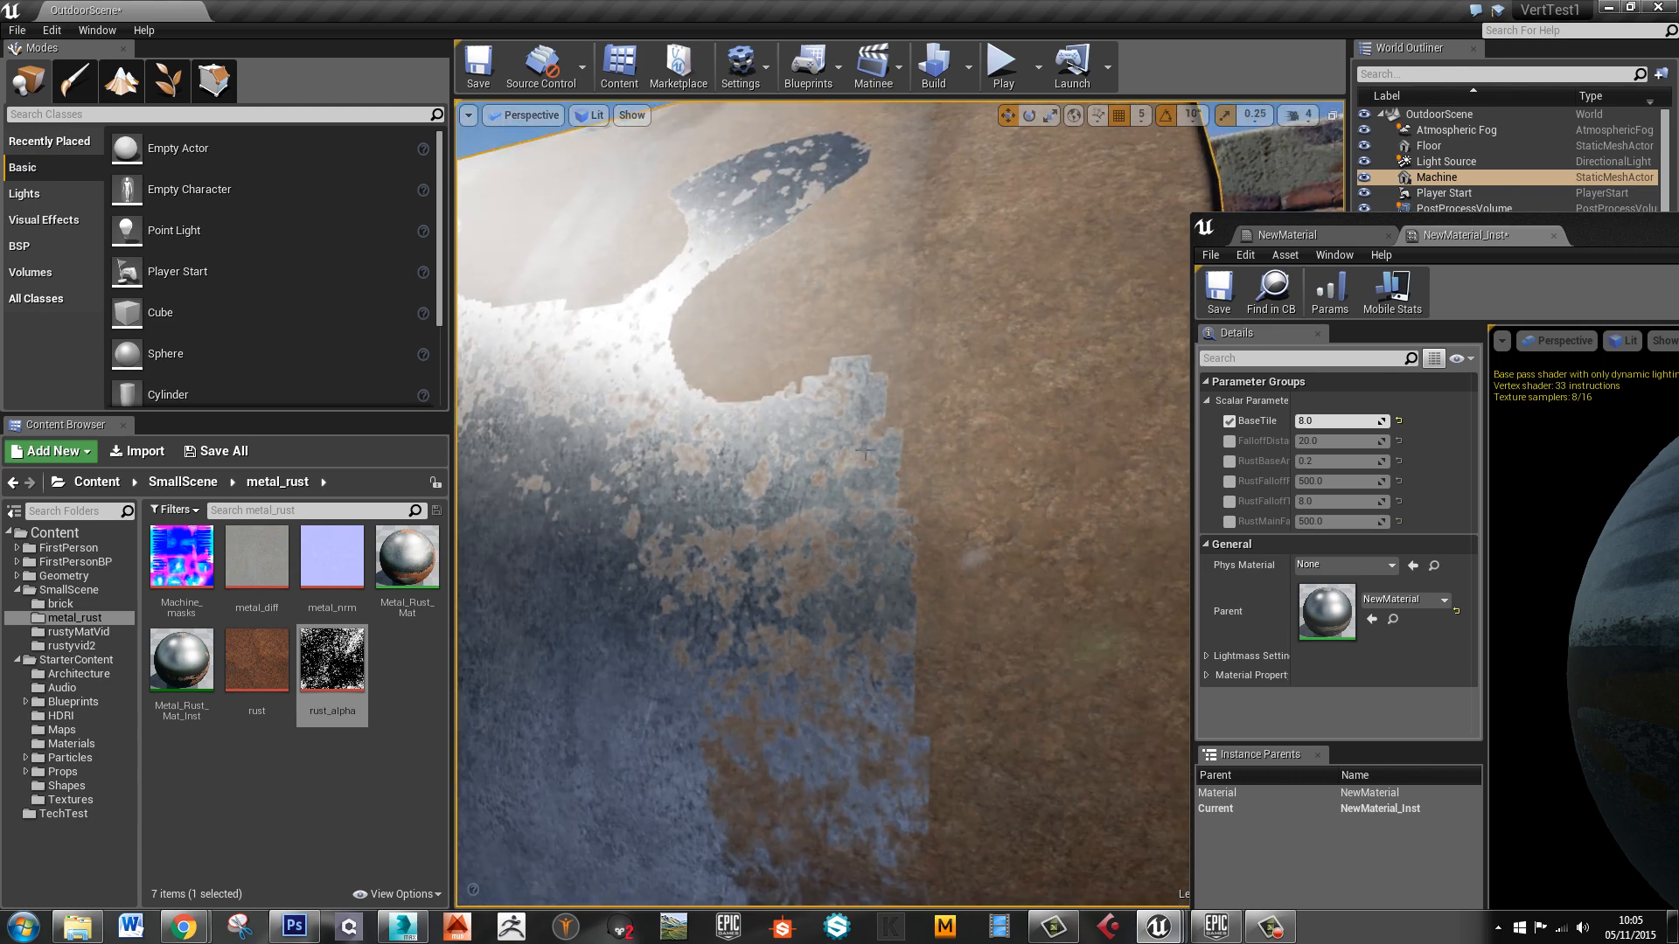
Override RustFalloffTiling in the material instance, try a value of 20, and settle on 15
{"action": "left_click", "coordinate": [1228, 501]}
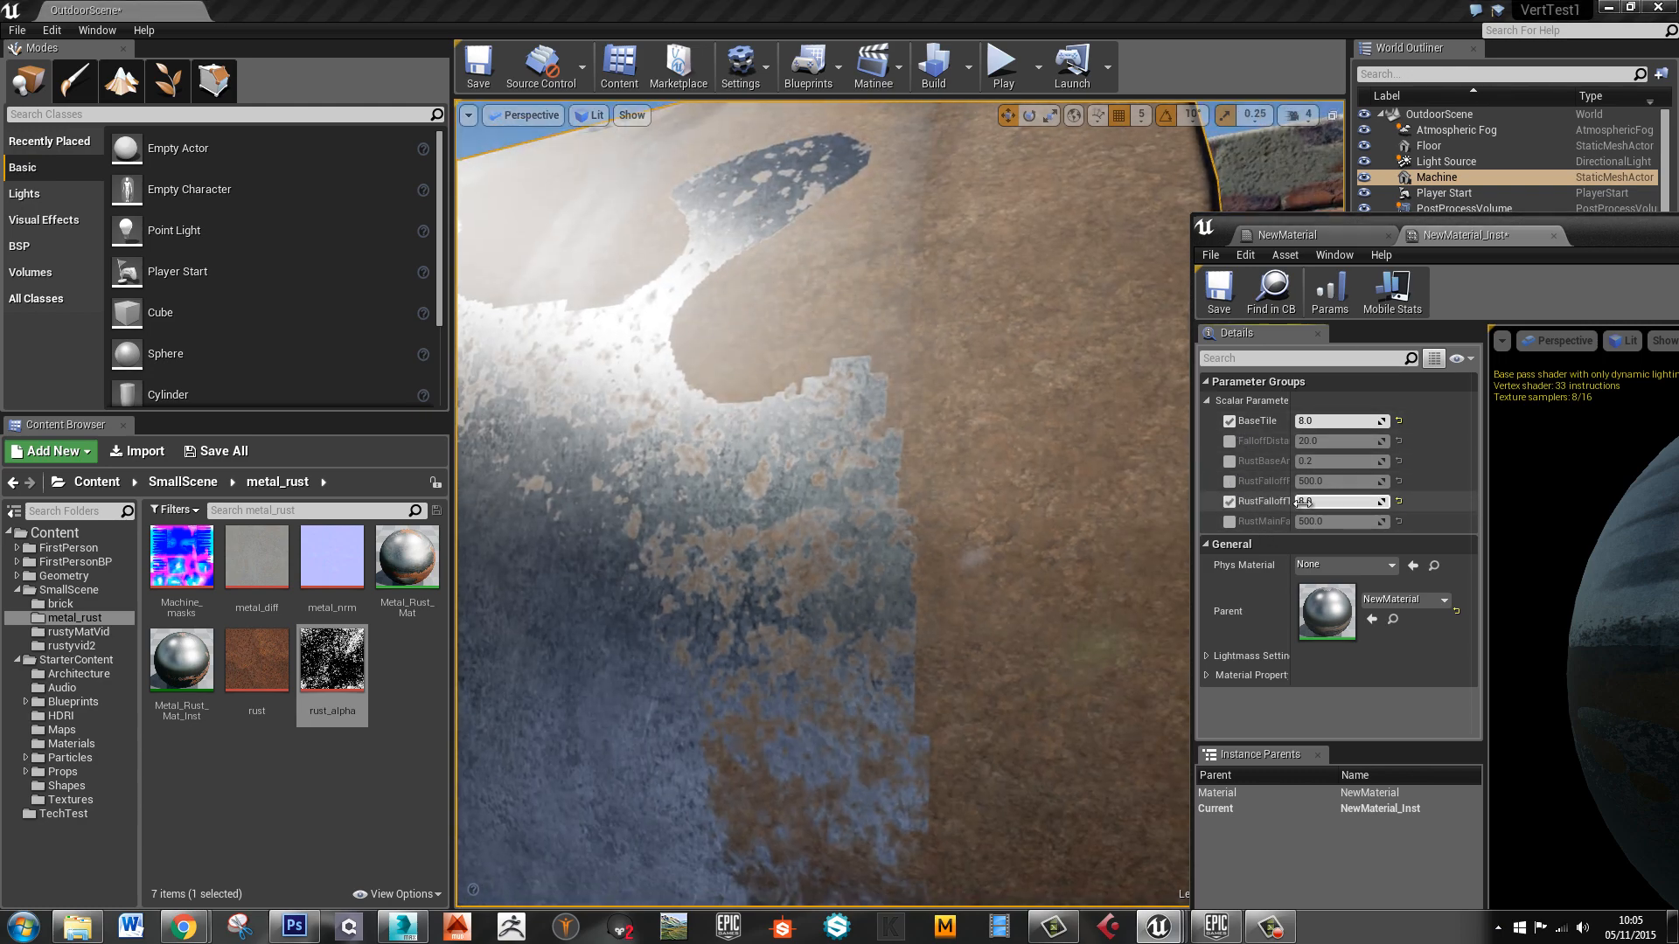
{"action": "left_click", "coordinate": [1303, 502]}
{"action": "type", "text": "20"}
{"action": "key", "text": "Return"}
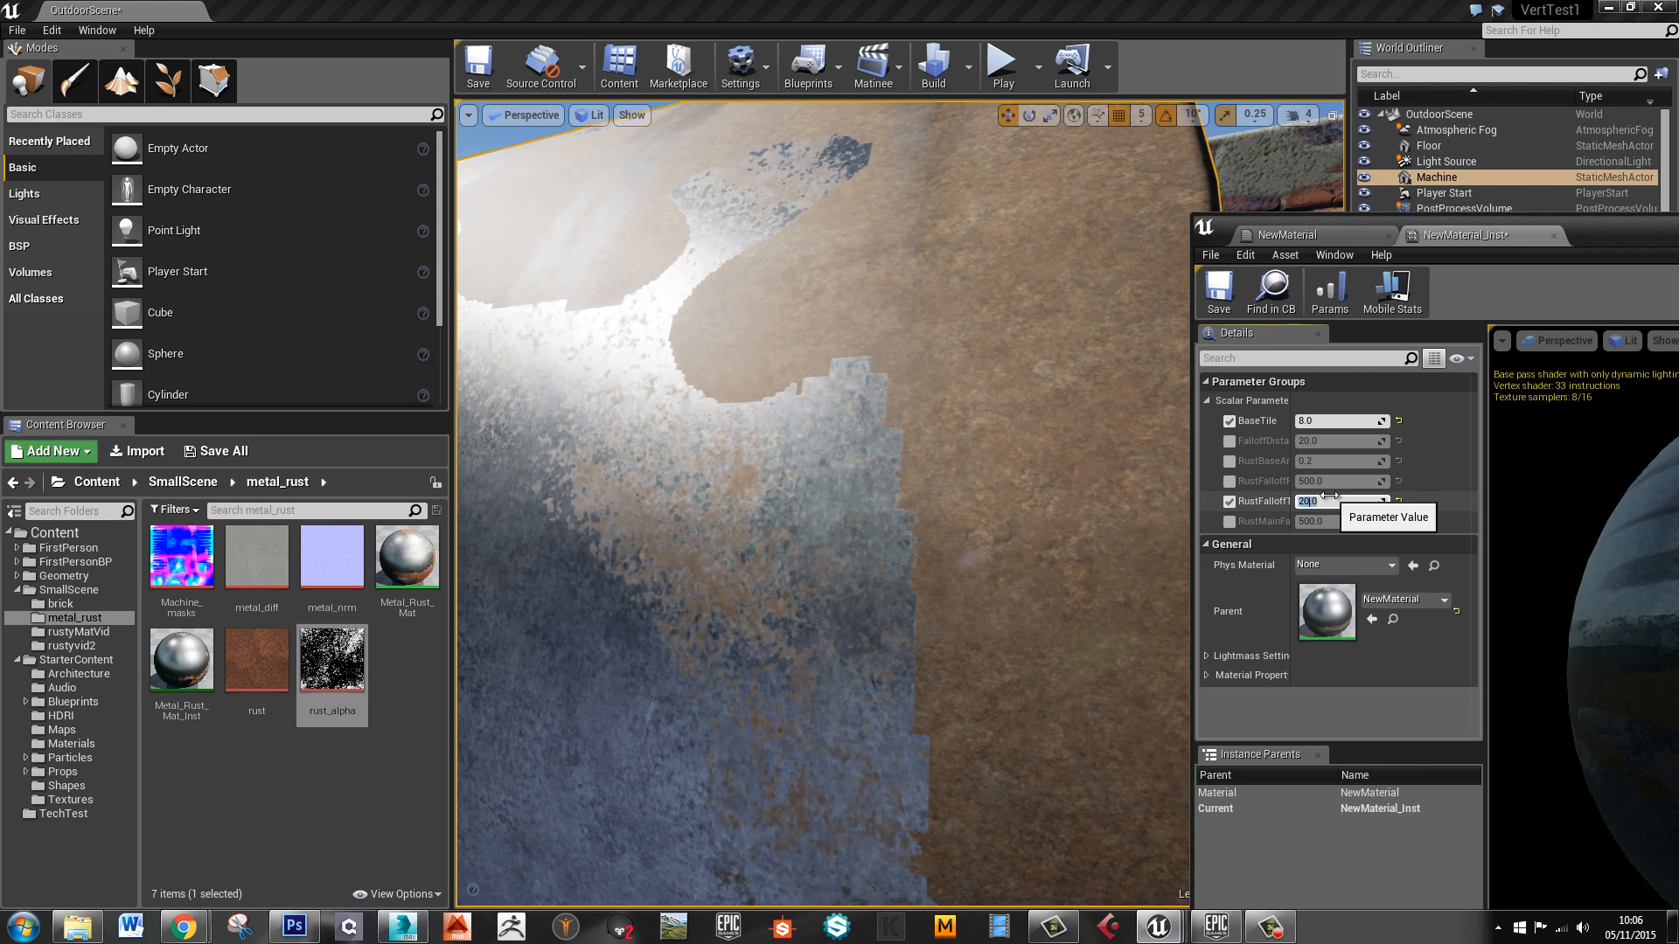
{"action": "right_click_drag", "start_coordinate": [991, 511], "coordinate": [990, 512]}
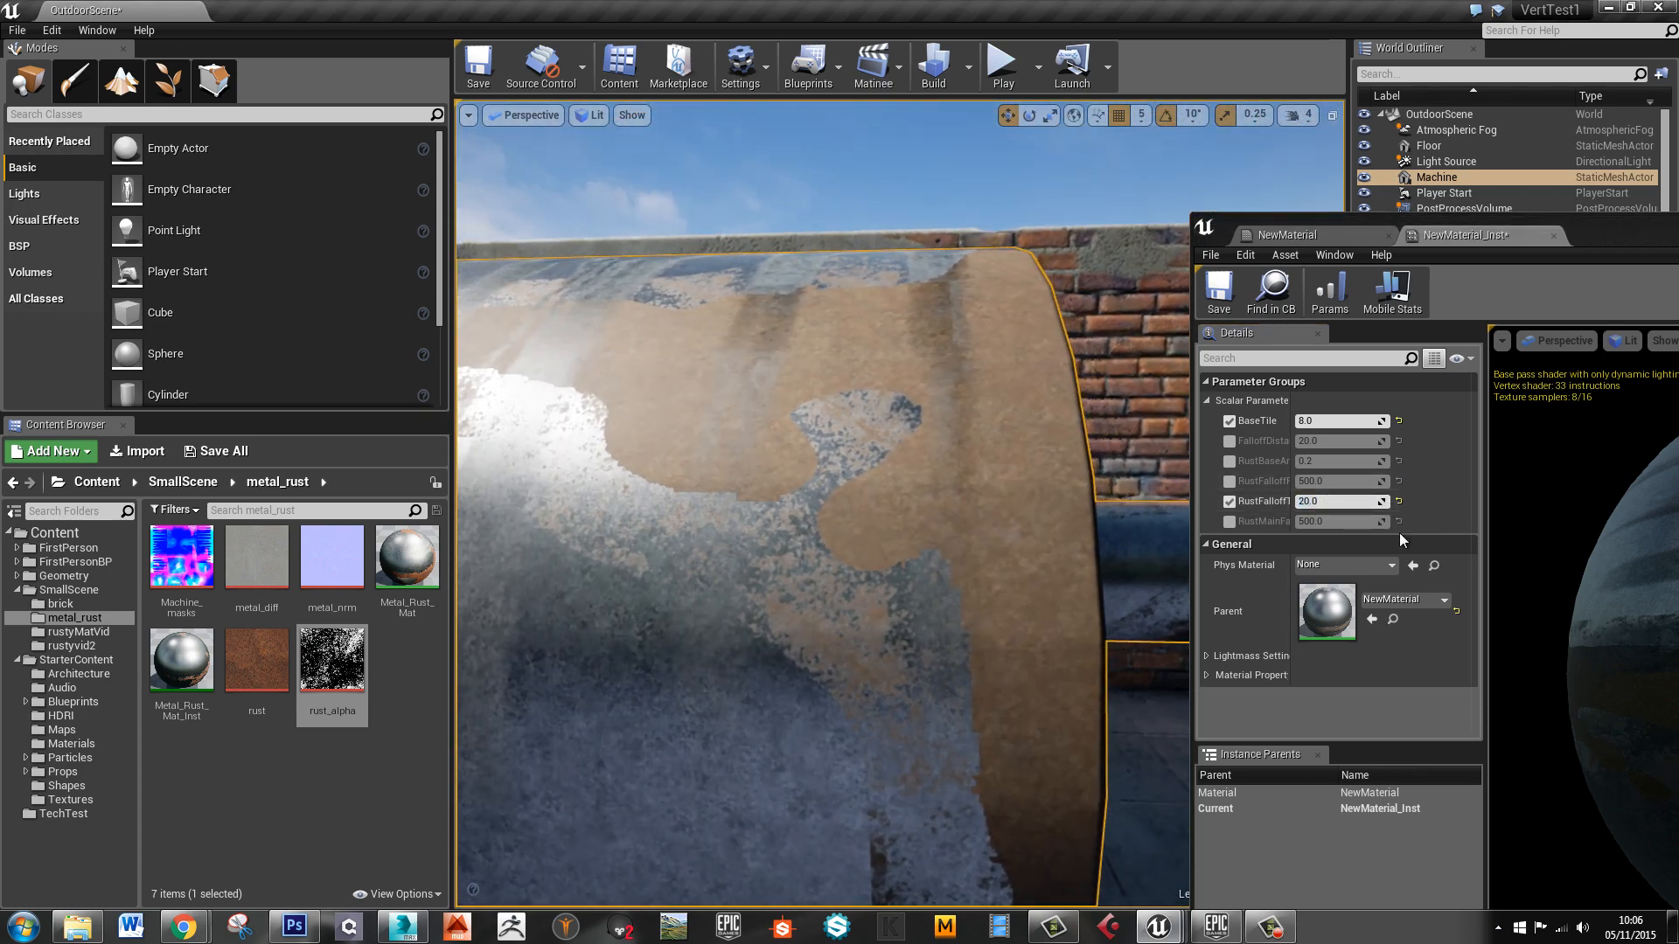
{"action": "left_click", "coordinate": [1336, 502]}
{"action": "type", "text": "15"}
{"action": "key", "text": "Return"}
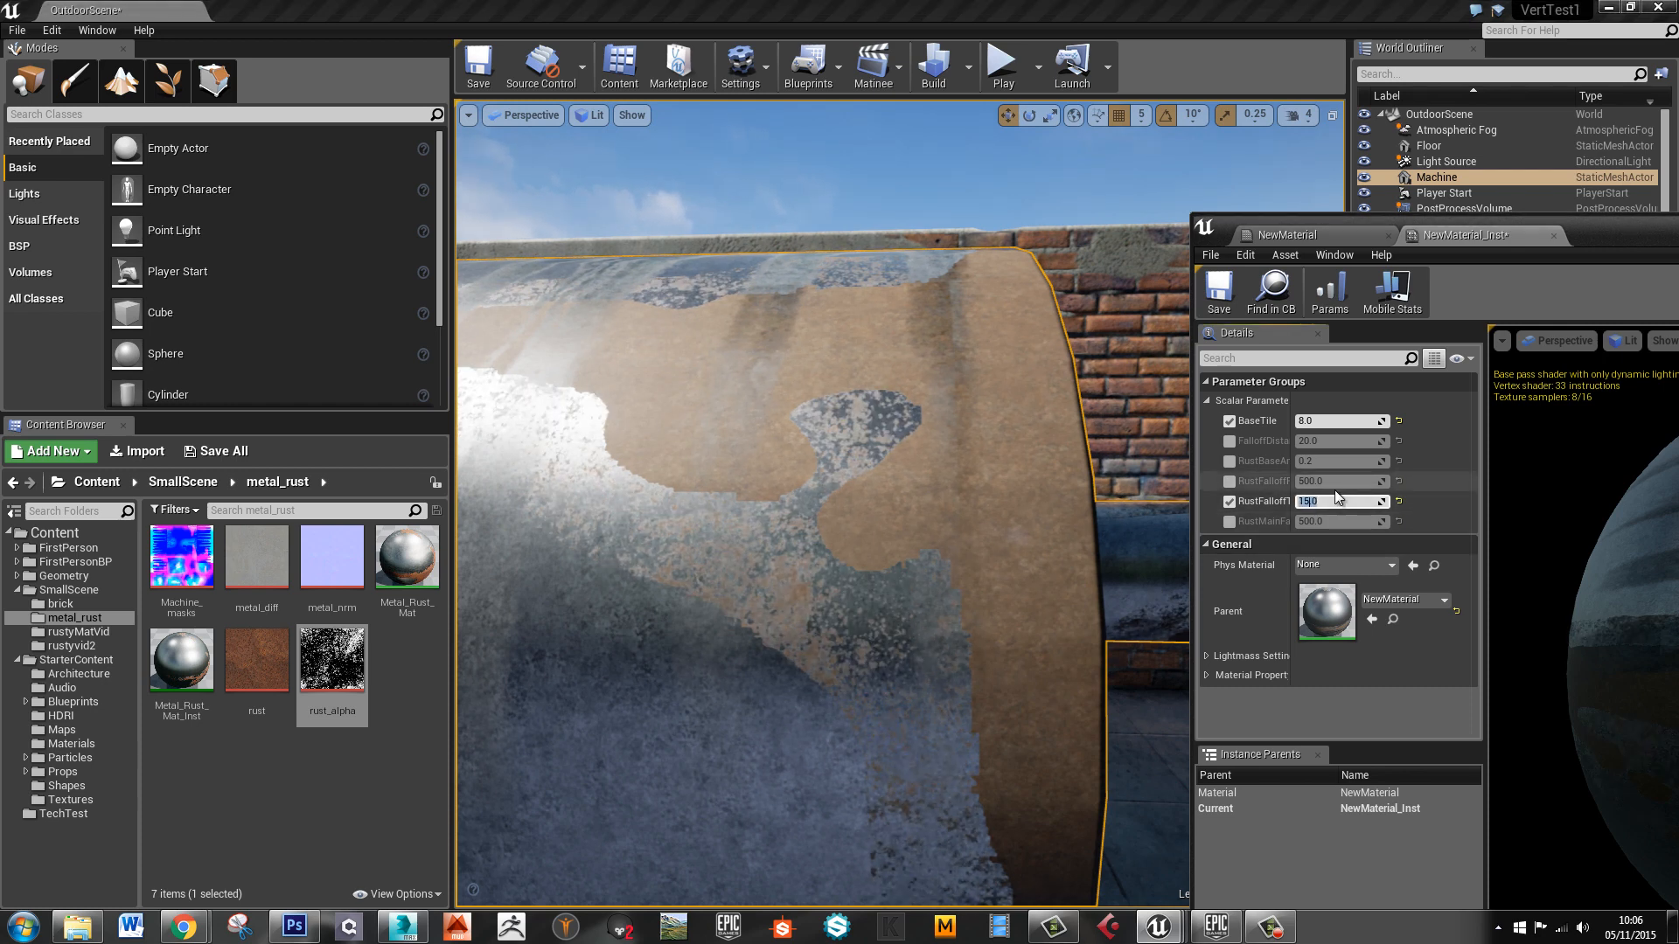
Override FalloffDistance and RustBaseAmount in the instance, setting them to about 2162.6 and 0.145
{"action": "left_click", "coordinate": [1229, 441]}
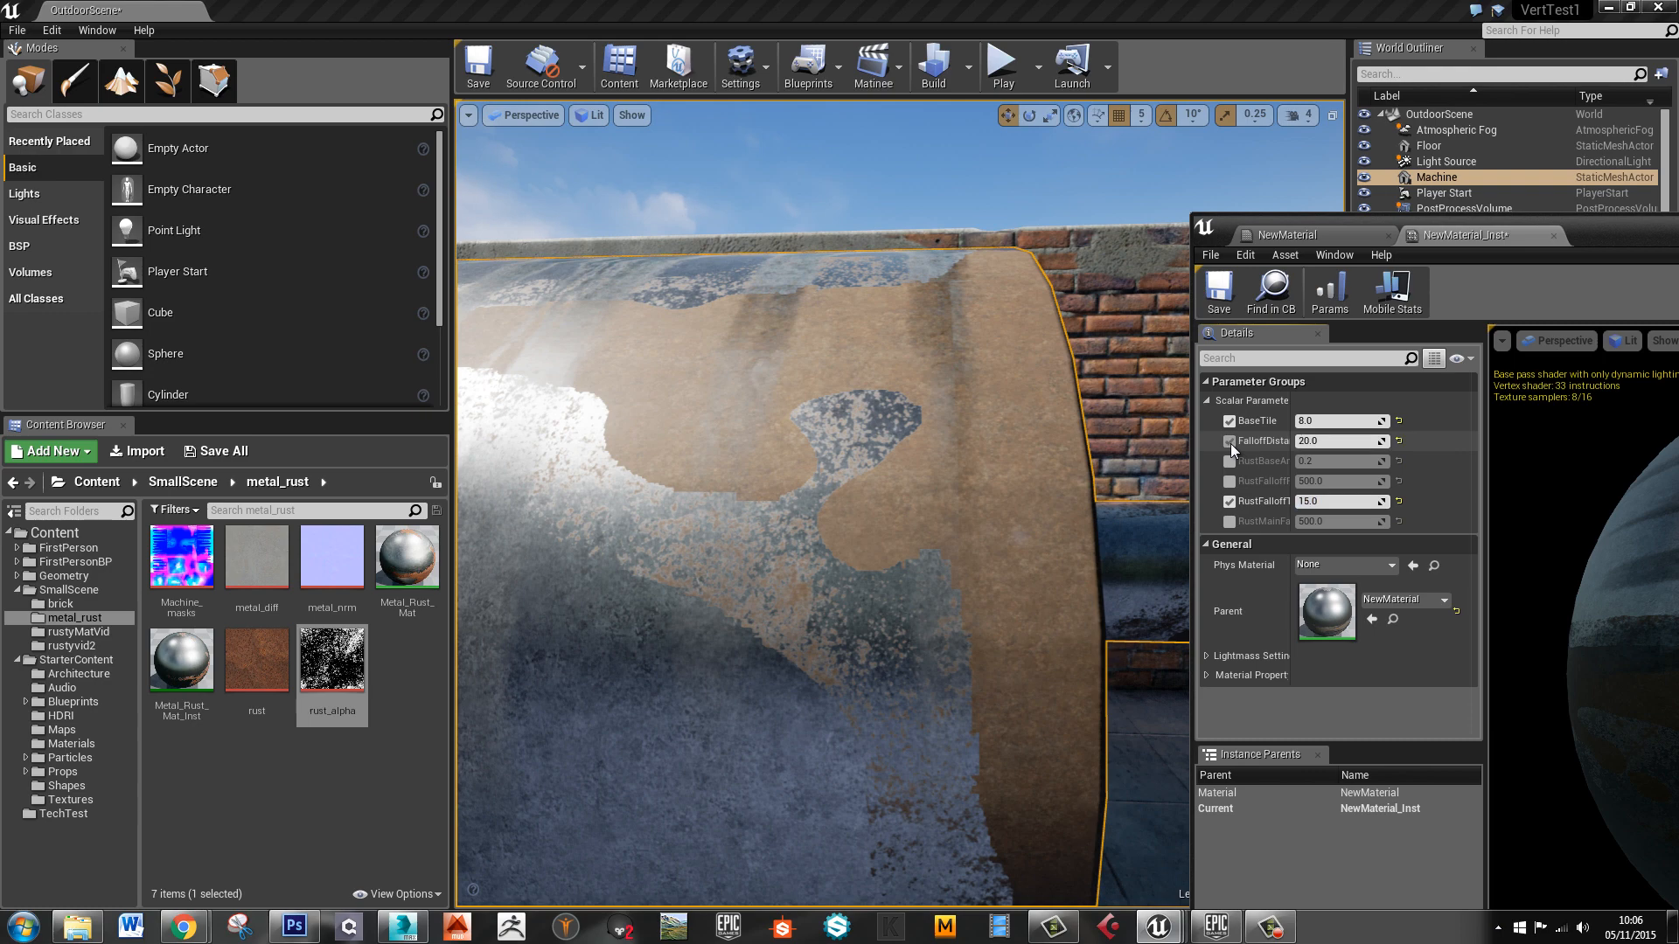
{"action": "left_click_drag", "start_coordinate": [1343, 441], "coordinate": [1496, 433]}
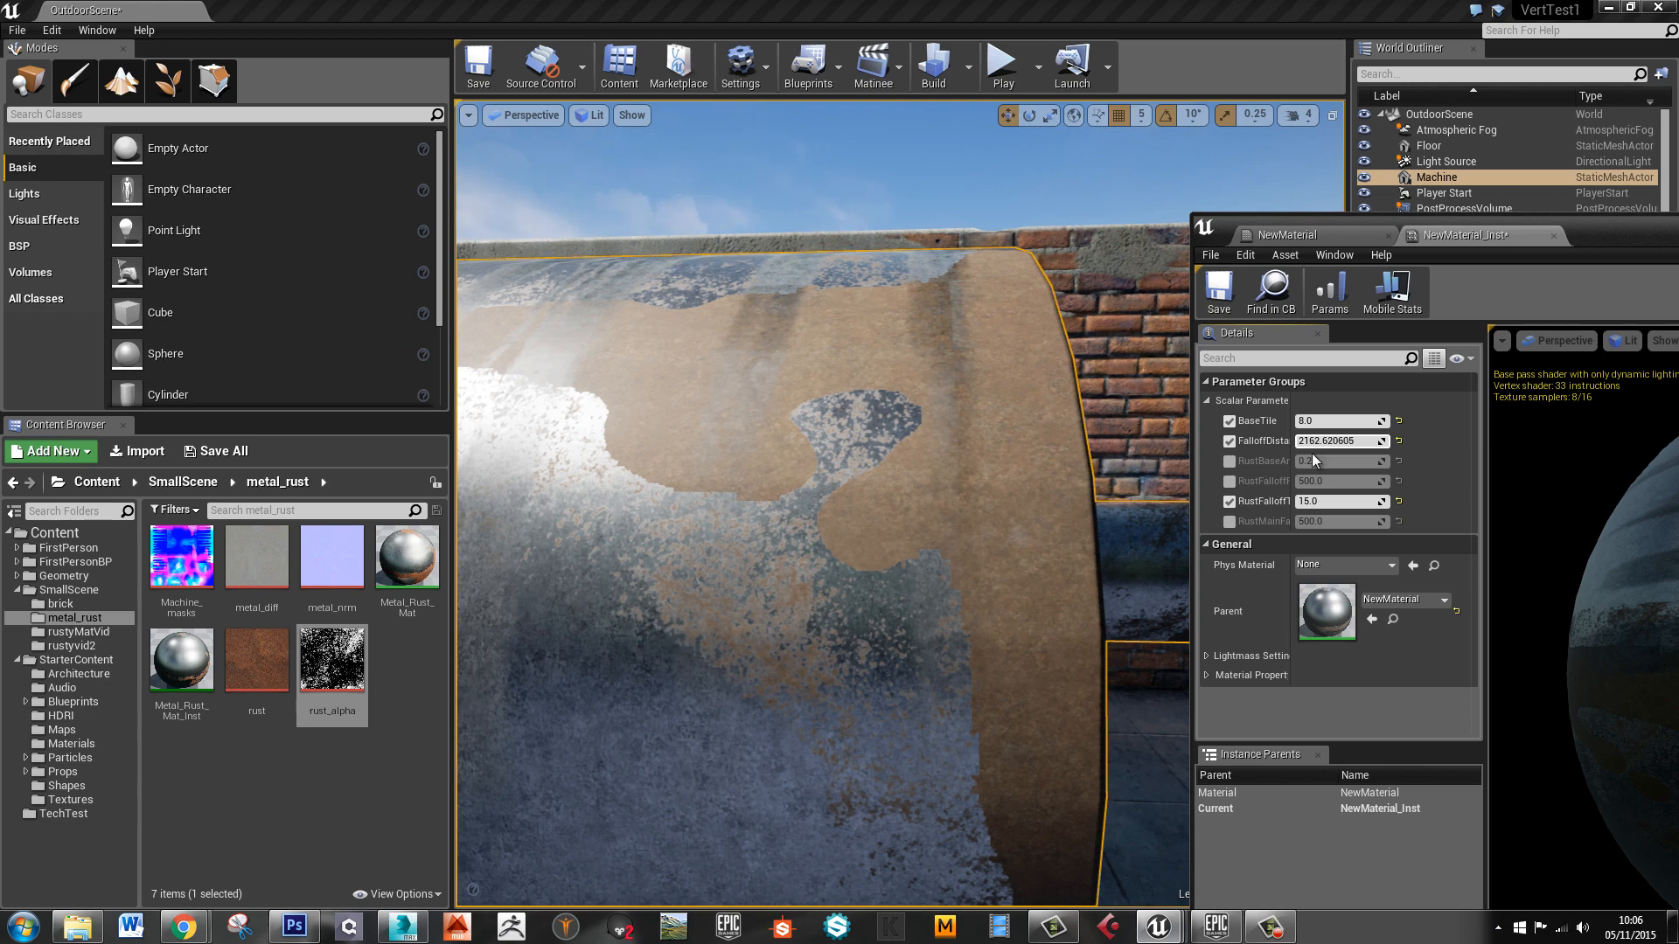
{"action": "left_click", "coordinate": [1228, 461]}
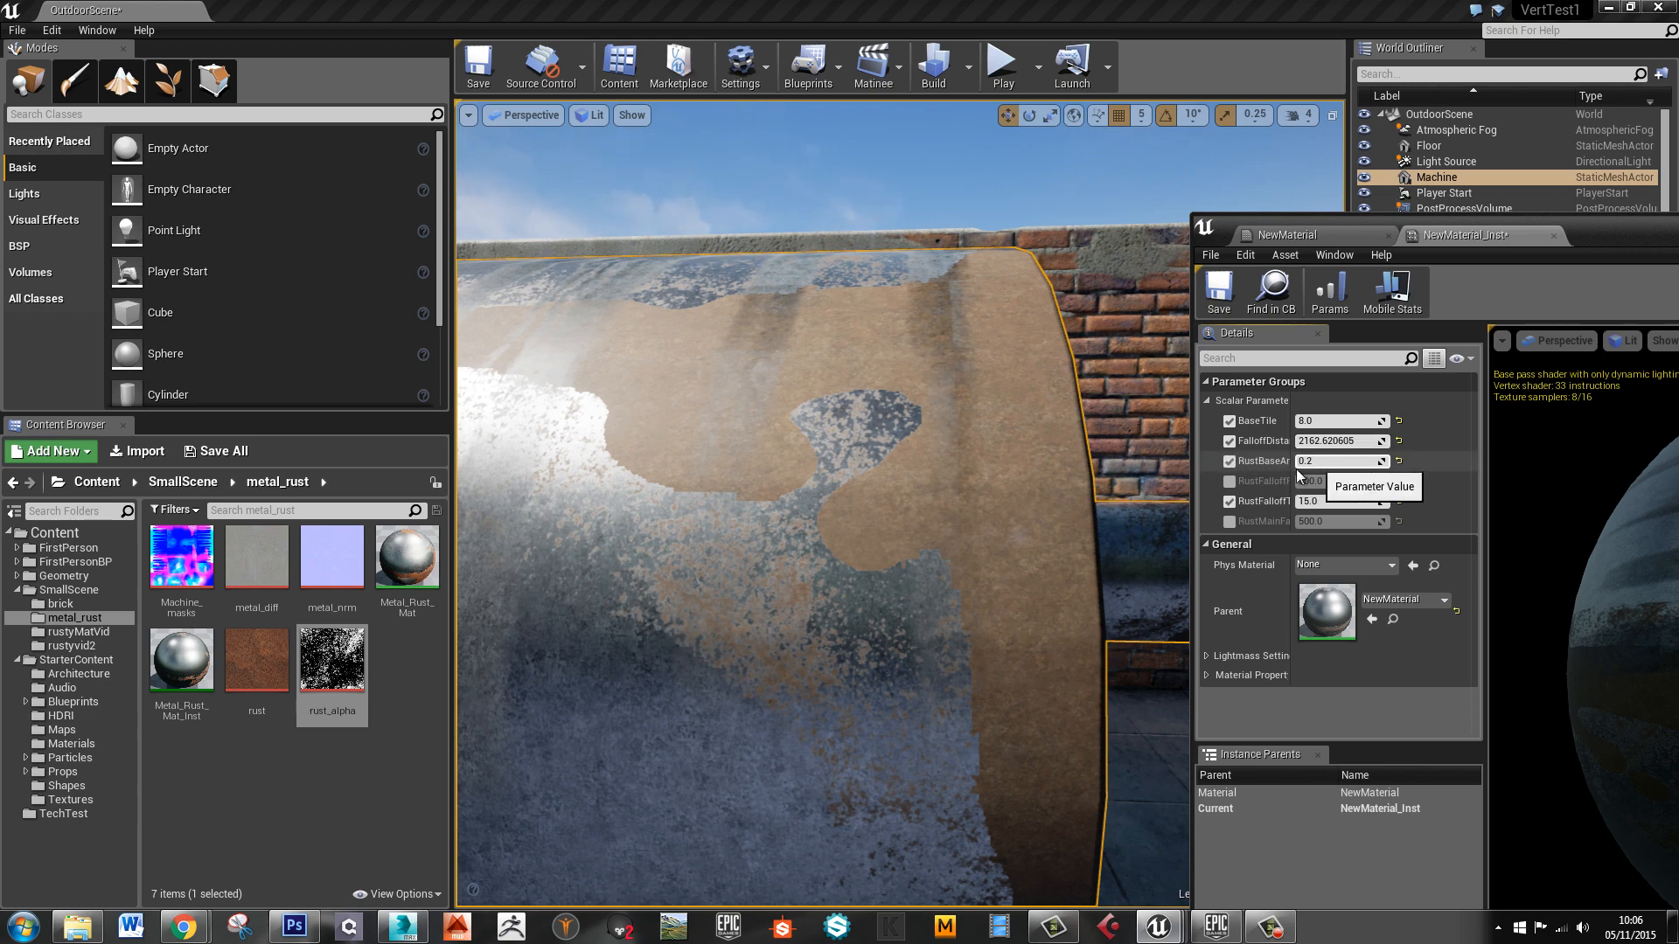
{"action": "left_click_drag", "start_coordinate": [1291, 473], "coordinate": [1360, 463]}
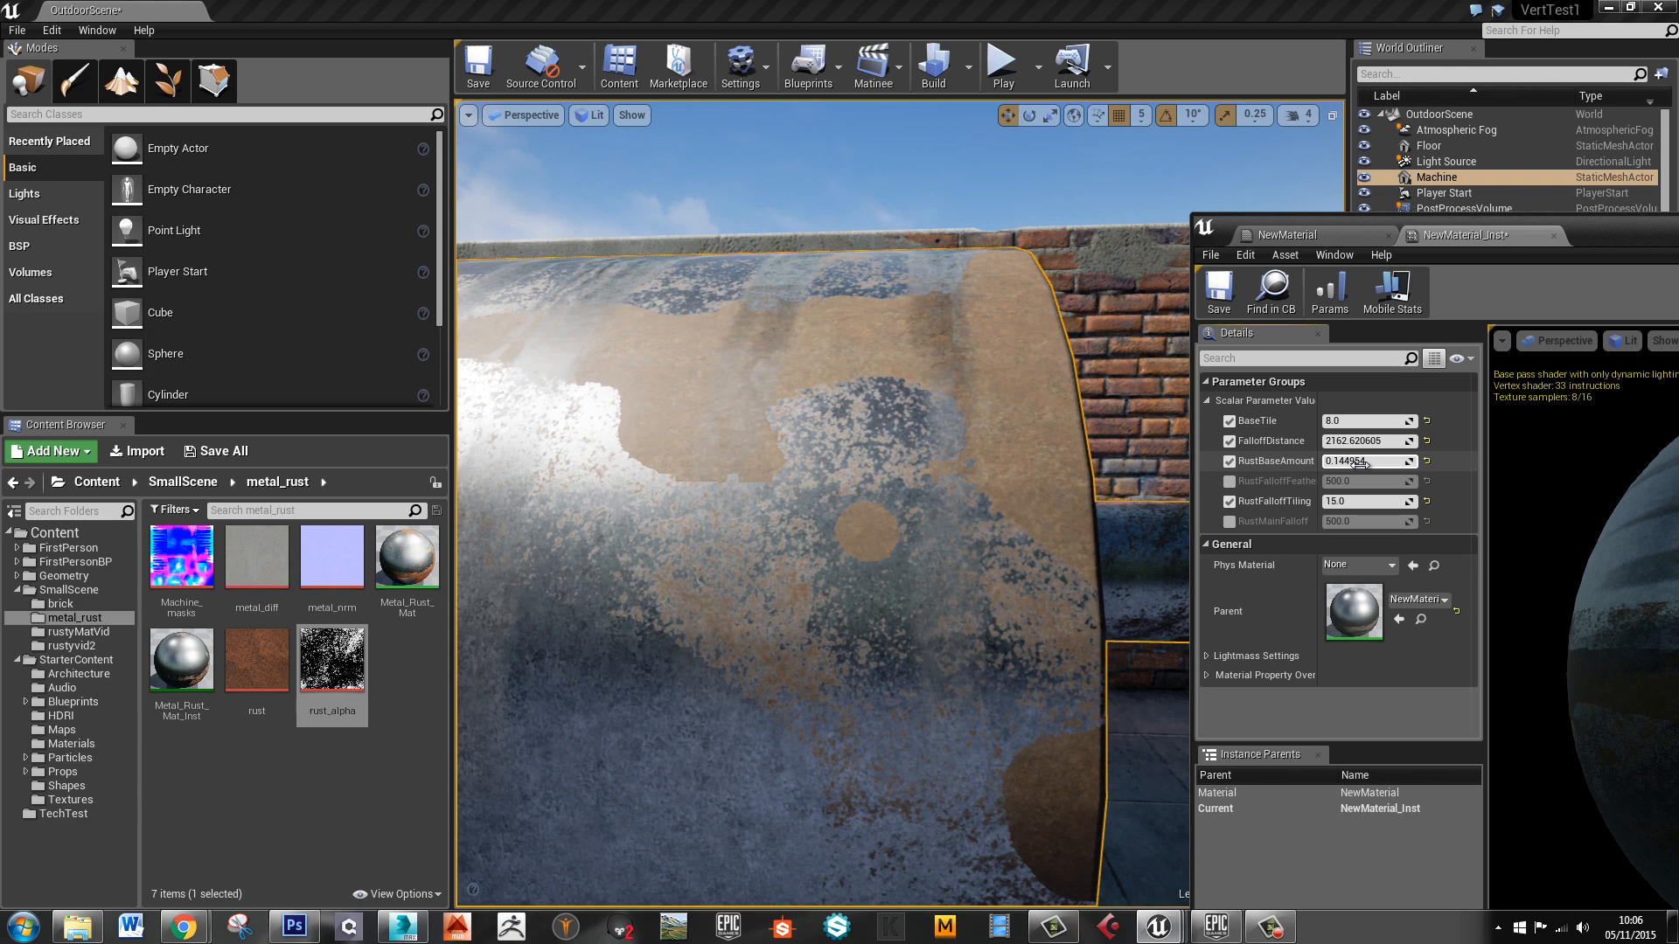
Override RustFalloffFeathering and RustMainFalloff in the instance, lowering them to about 0.86 and 17
{"action": "left_click", "coordinate": [1229, 482]}
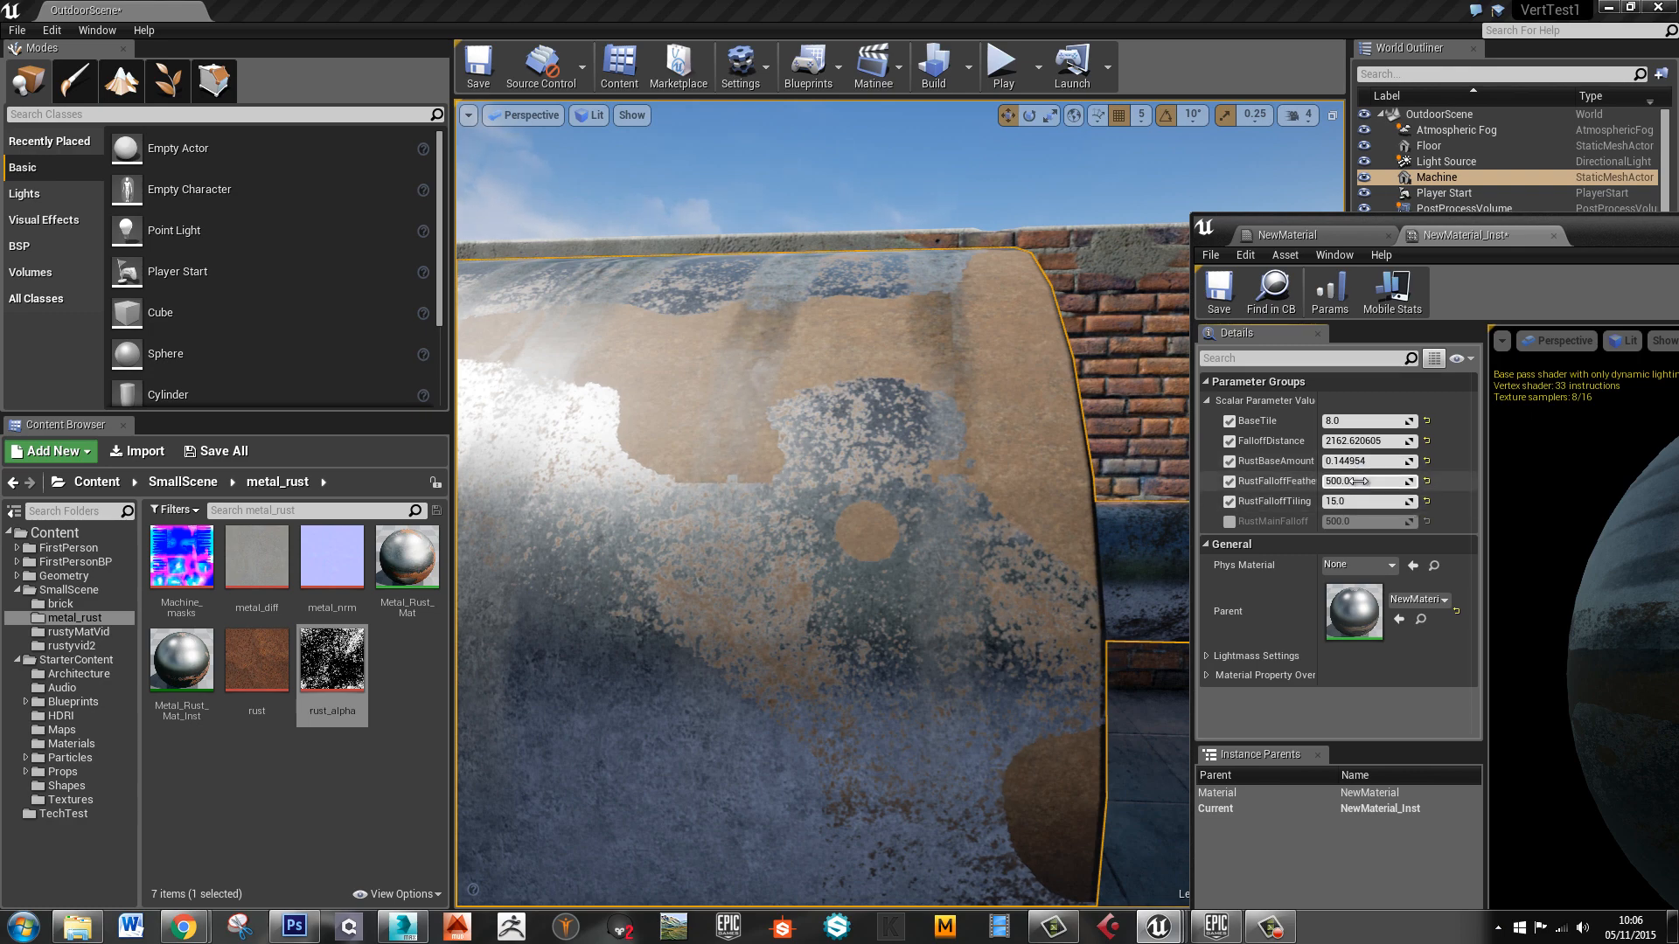
{"action": "left_click_drag", "start_coordinate": [1309, 484], "coordinate": [1226, 496]}
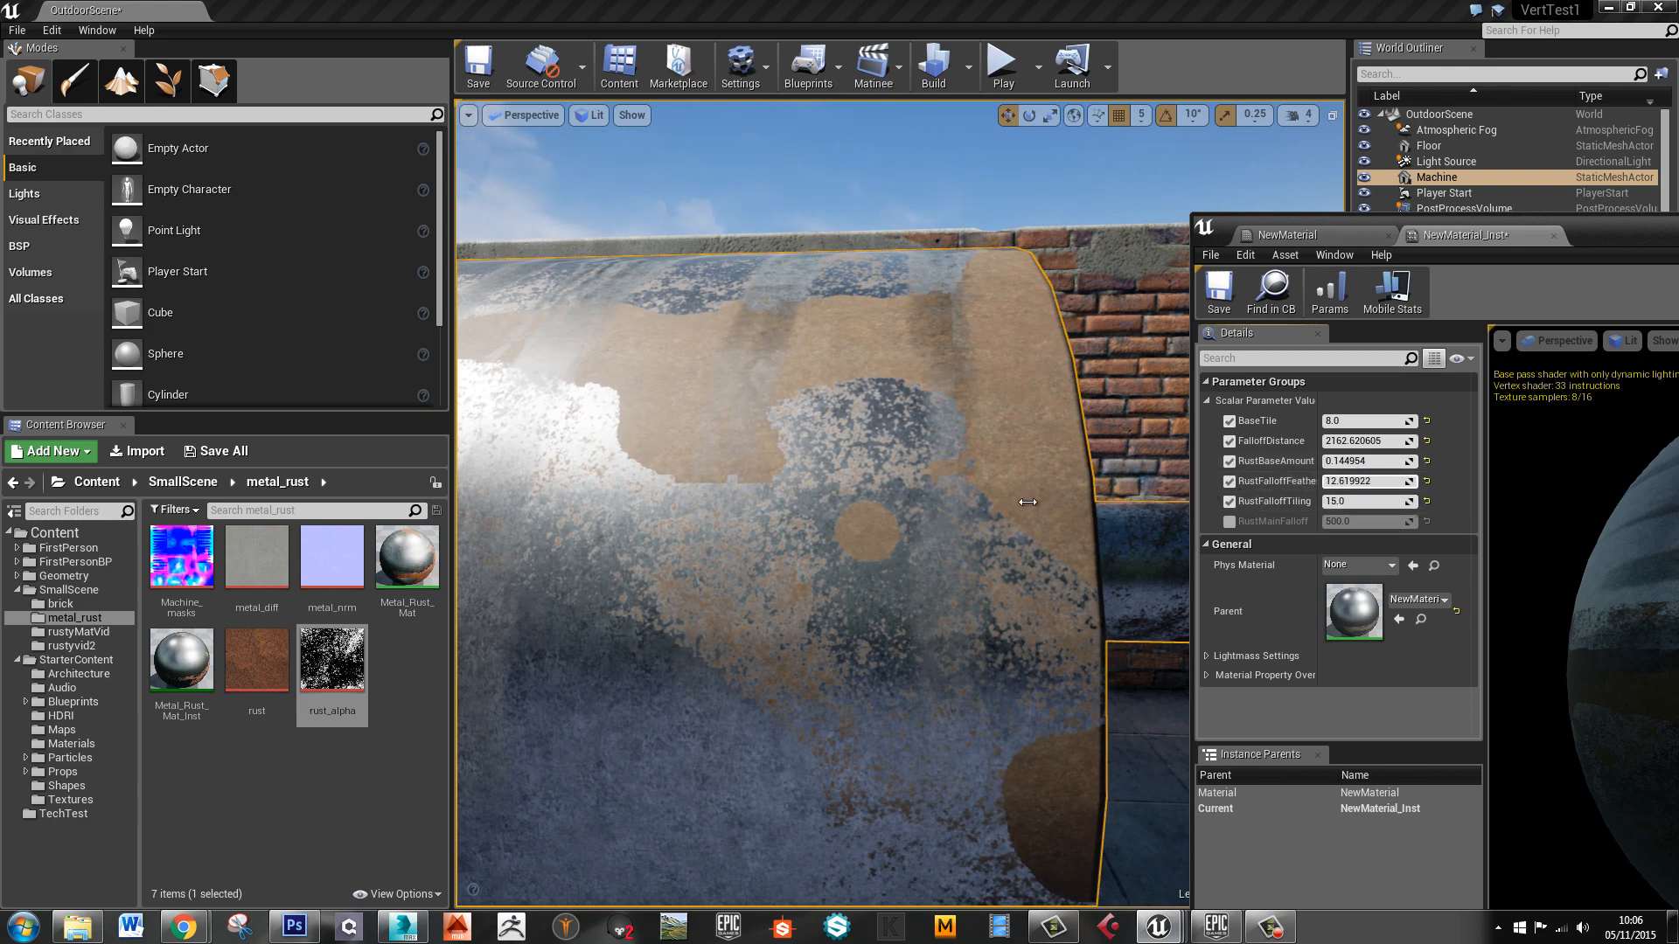
{"action": "left_click_drag", "start_coordinate": [1354, 481], "coordinate": [1351, 482]}
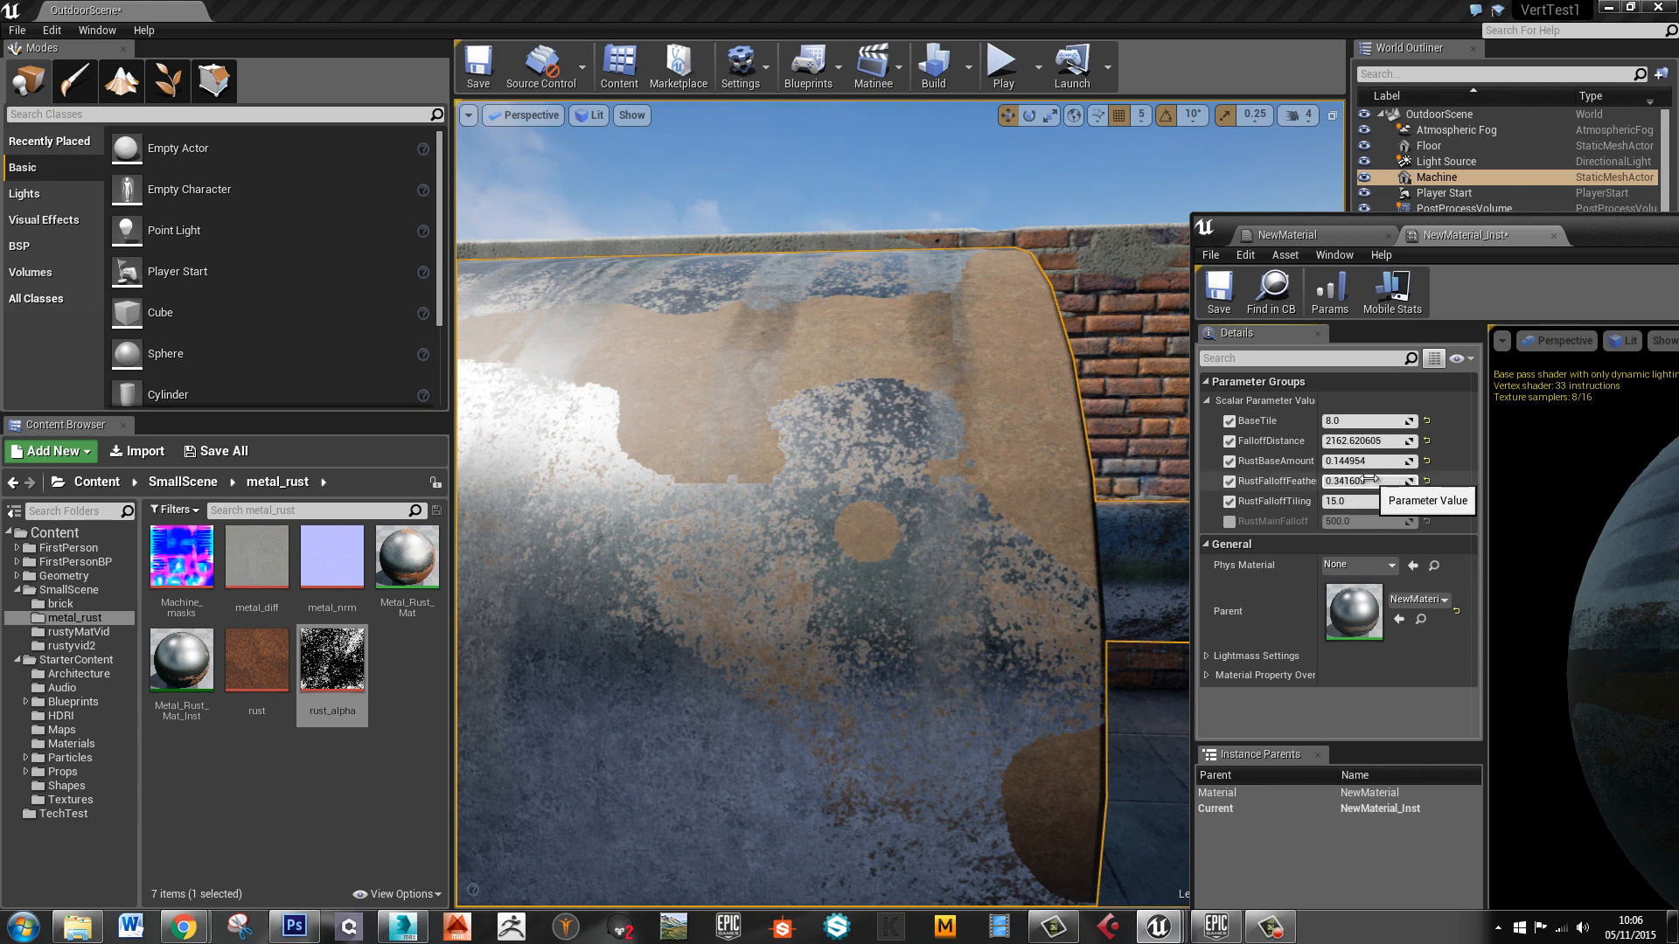
{"action": "left_click_drag", "start_coordinate": [1366, 483], "coordinate": [1397, 483]}
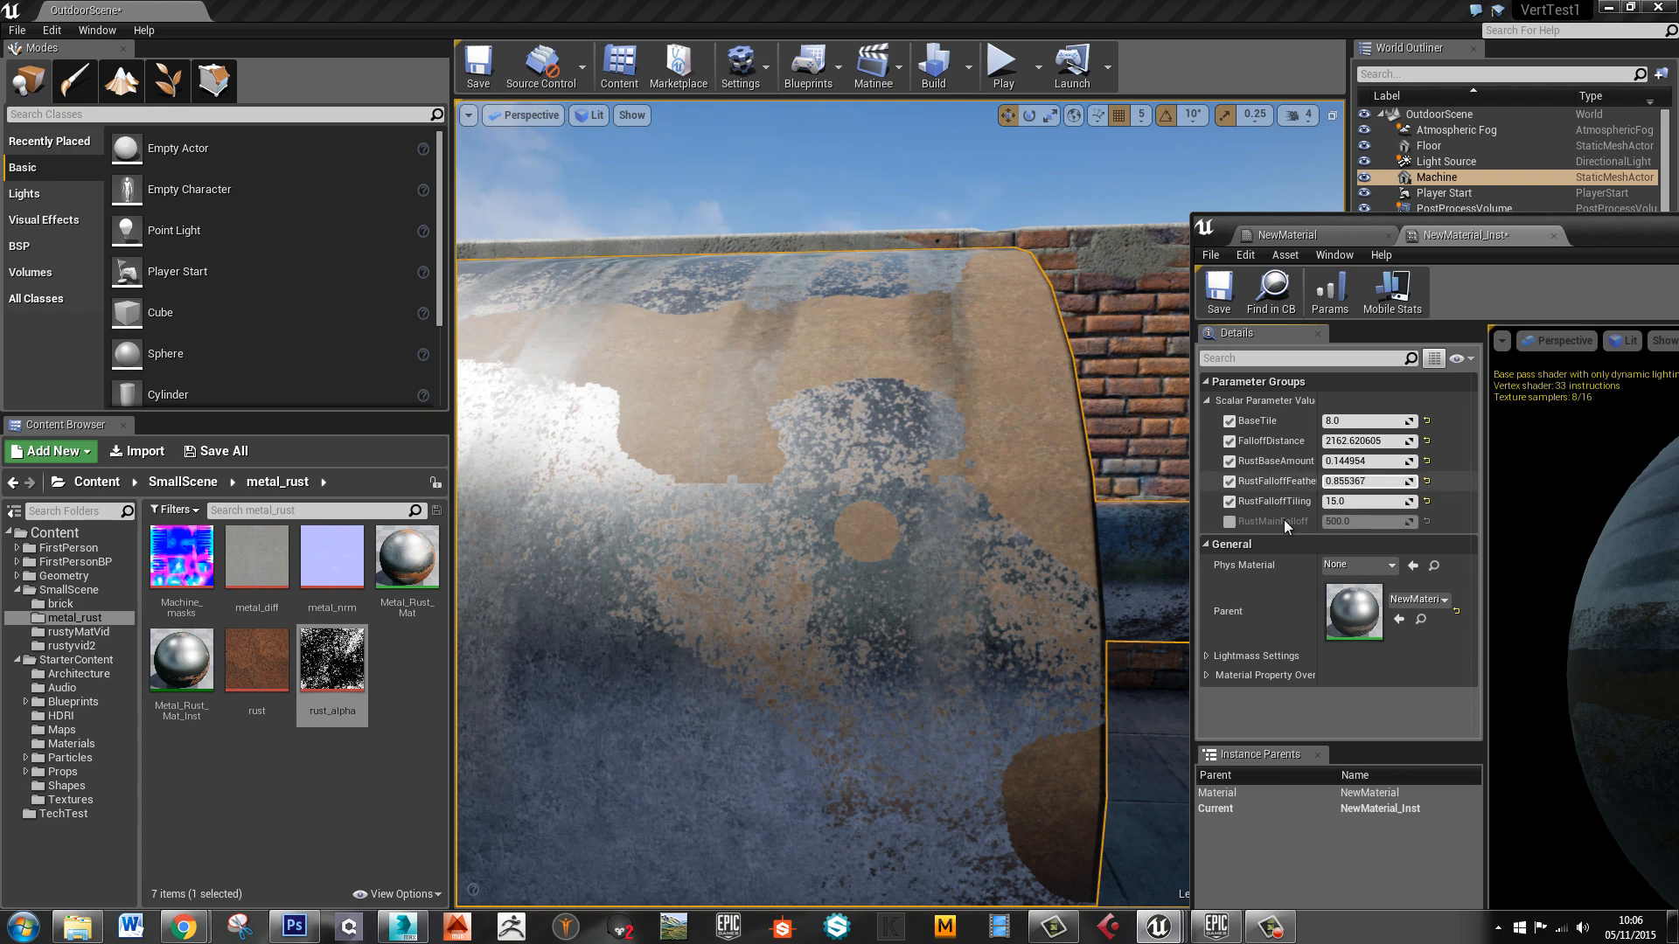
{"action": "left_click", "coordinate": [1229, 521]}
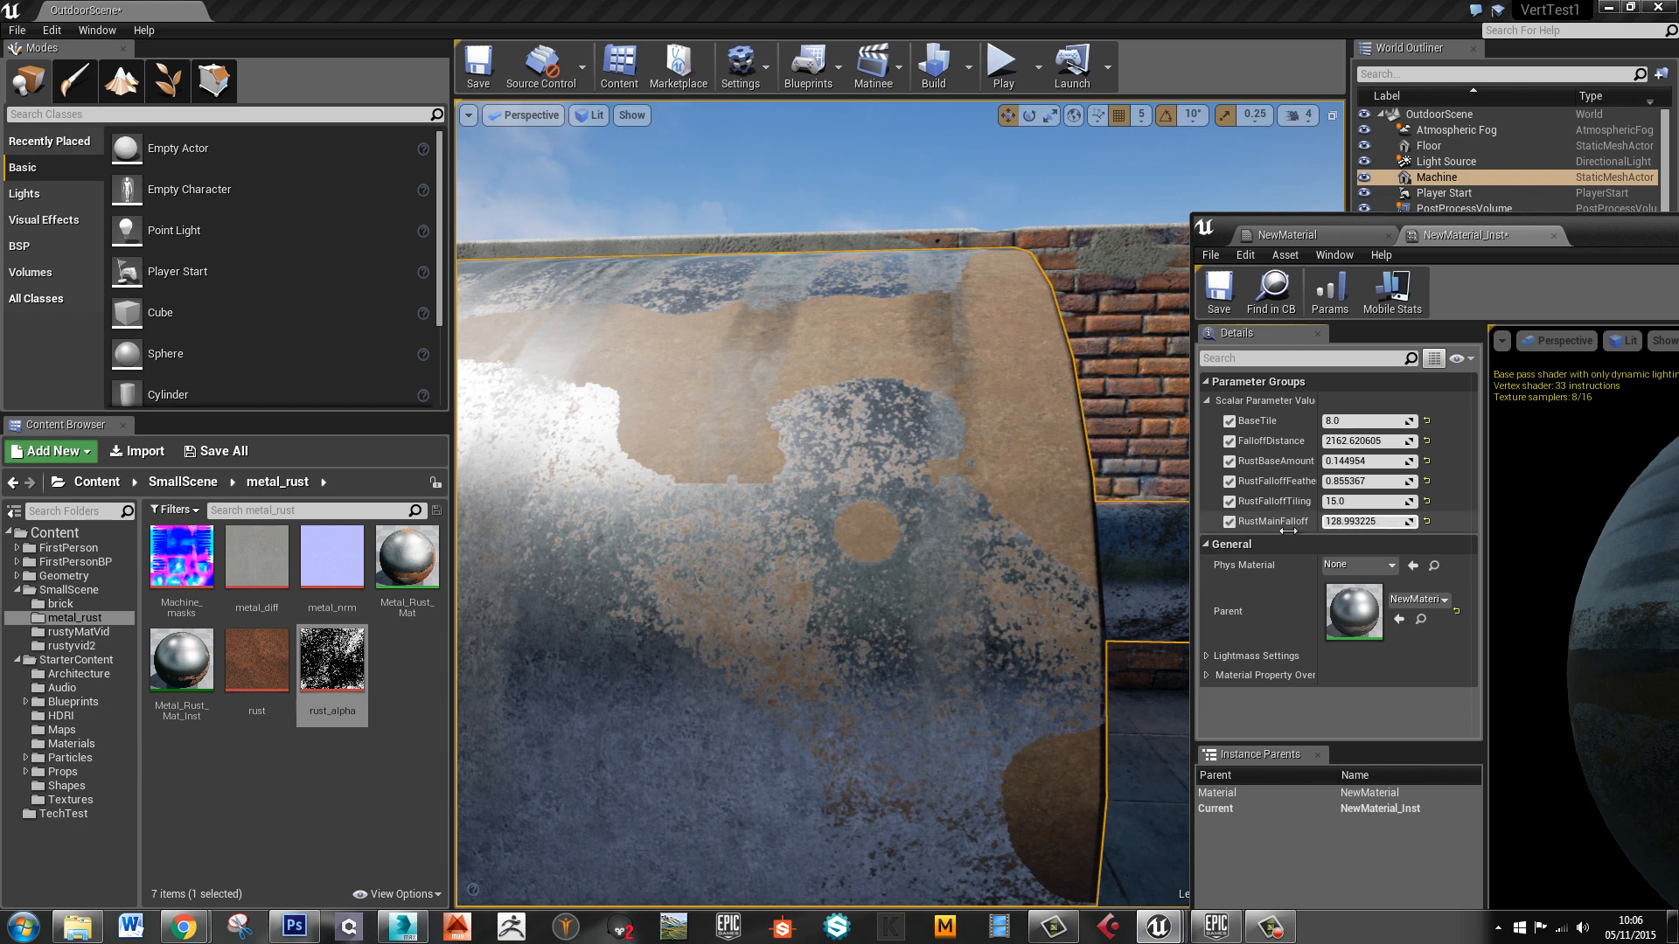
{"action": "left_click_drag", "start_coordinate": [1389, 528], "coordinate": [1311, 536]}
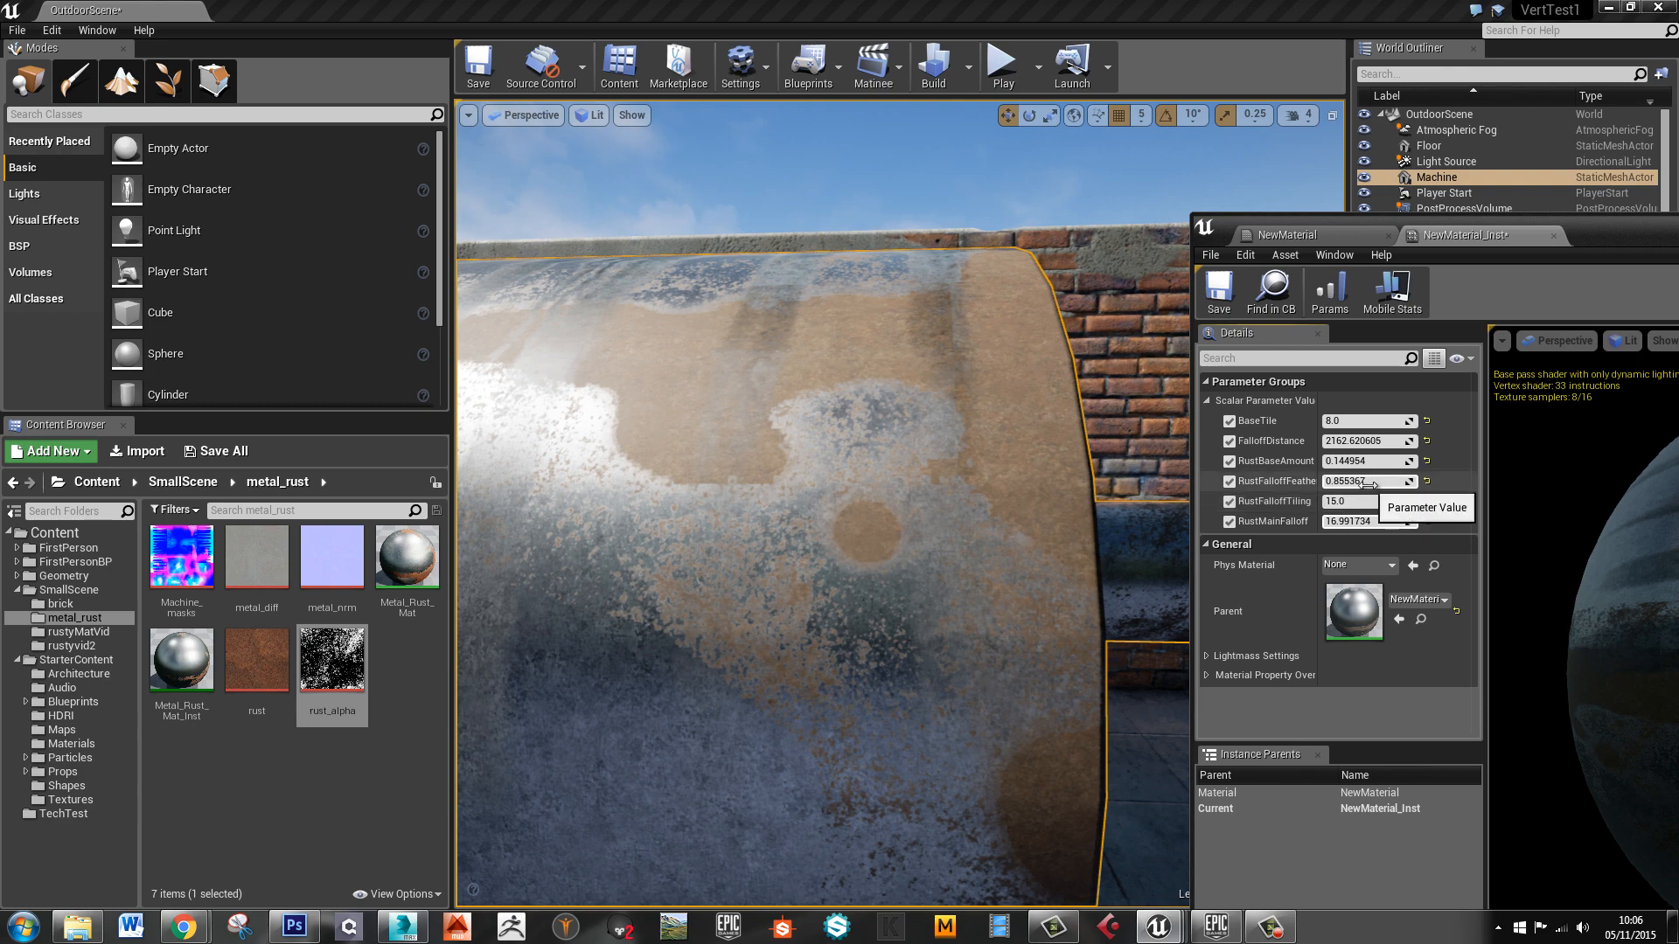
Adjust RustFalloffFeathering to about 1.14, RustBaseAmount to about 0.117 and FalloffDistance to about 1.96
{"action": "mouse_move", "coordinate": [1370, 485]}
{"action": "left_mouse_down"}
{"action": "mouse_move", "coordinate": [1345, 482]}
{"action": "mouse_move", "coordinate": [1436, 481]}
{"action": "mouse_move", "coordinate": [1321, 481]}
{"action": "mouse_move", "coordinate": [1369, 464]}
{"action": "left_mouse_up"}
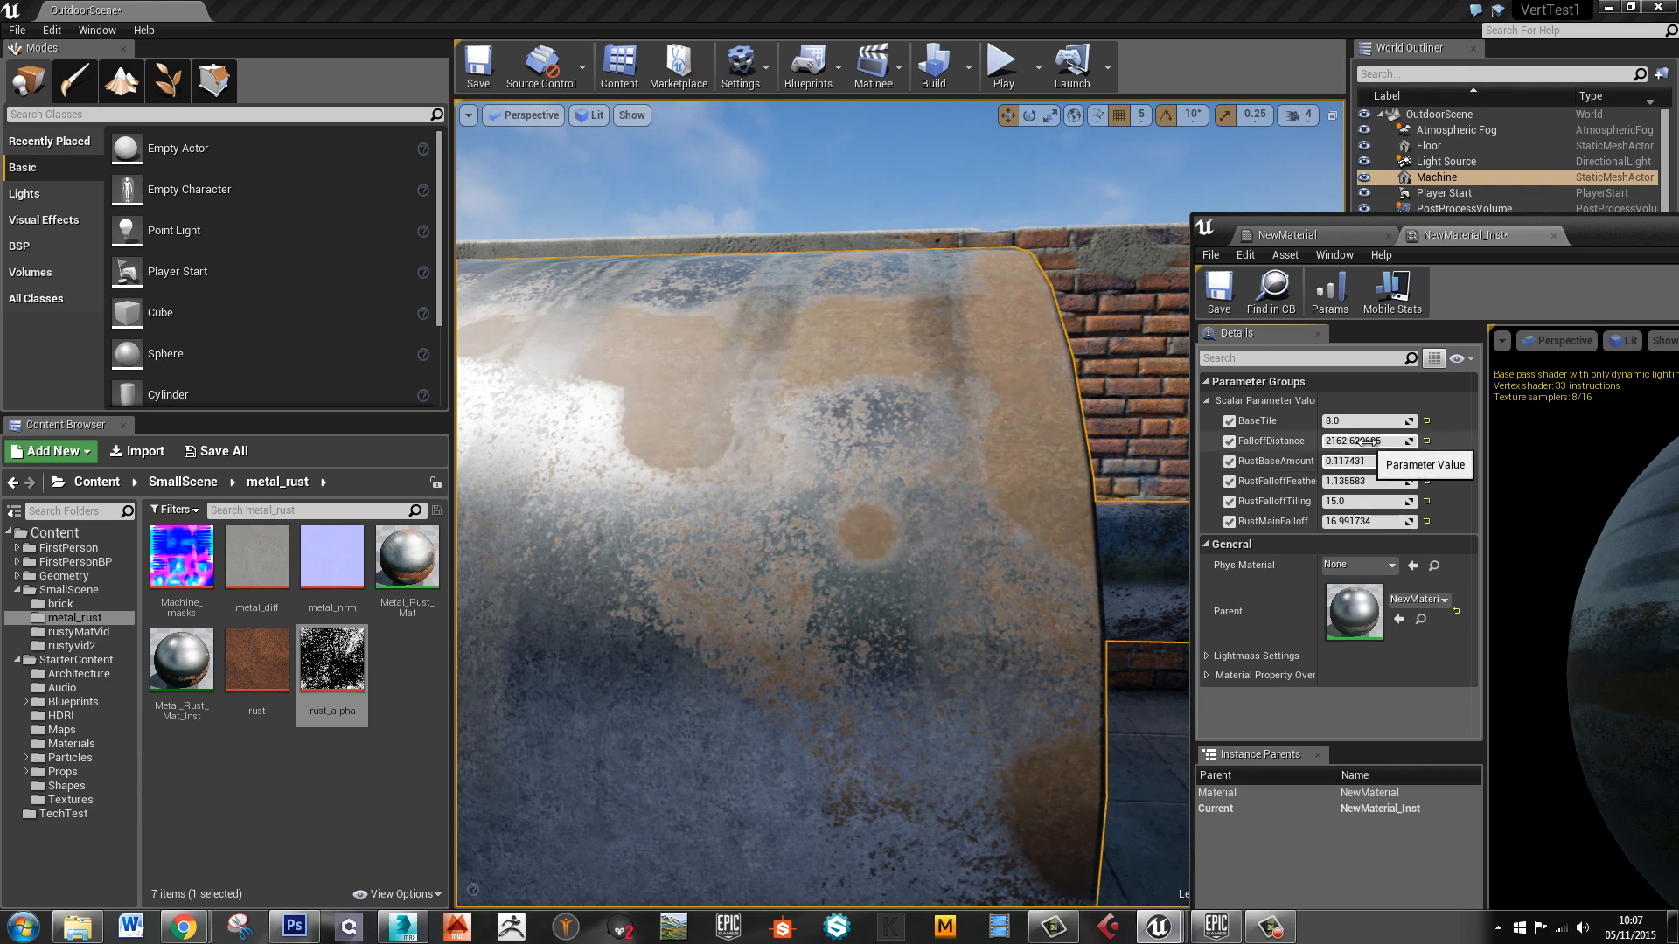
{"action": "left_click_drag", "start_coordinate": [1366, 442], "coordinate": [1247, 451]}
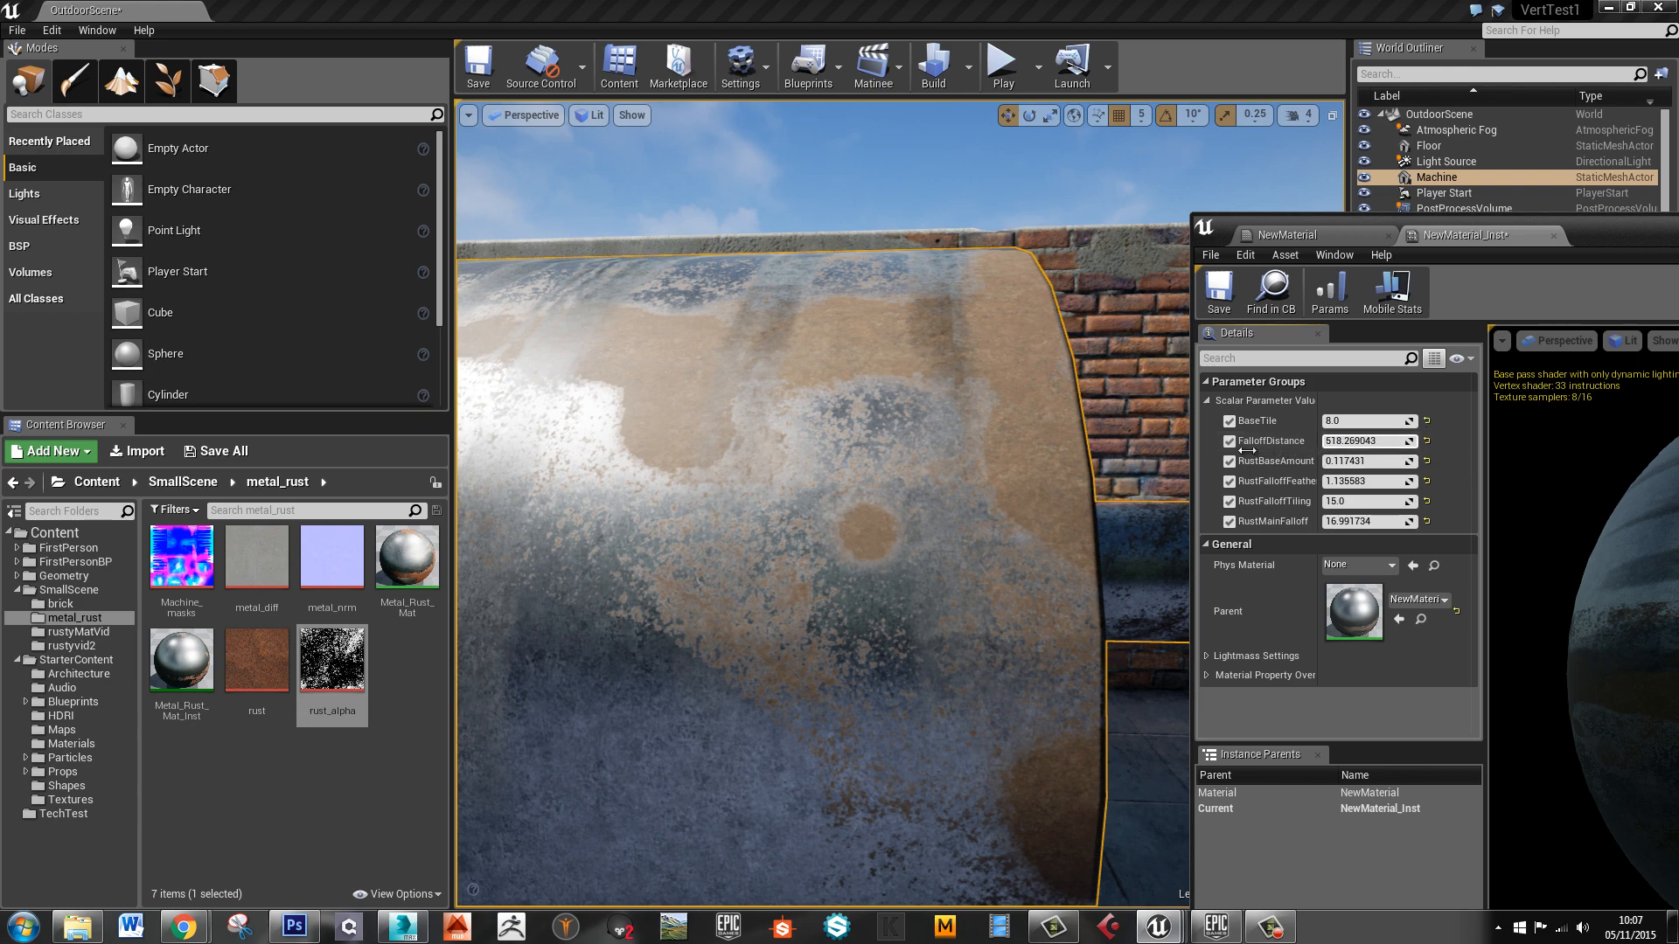
{"action": "left_click_drag", "start_coordinate": [949, 456], "coordinate": [1377, 443]}
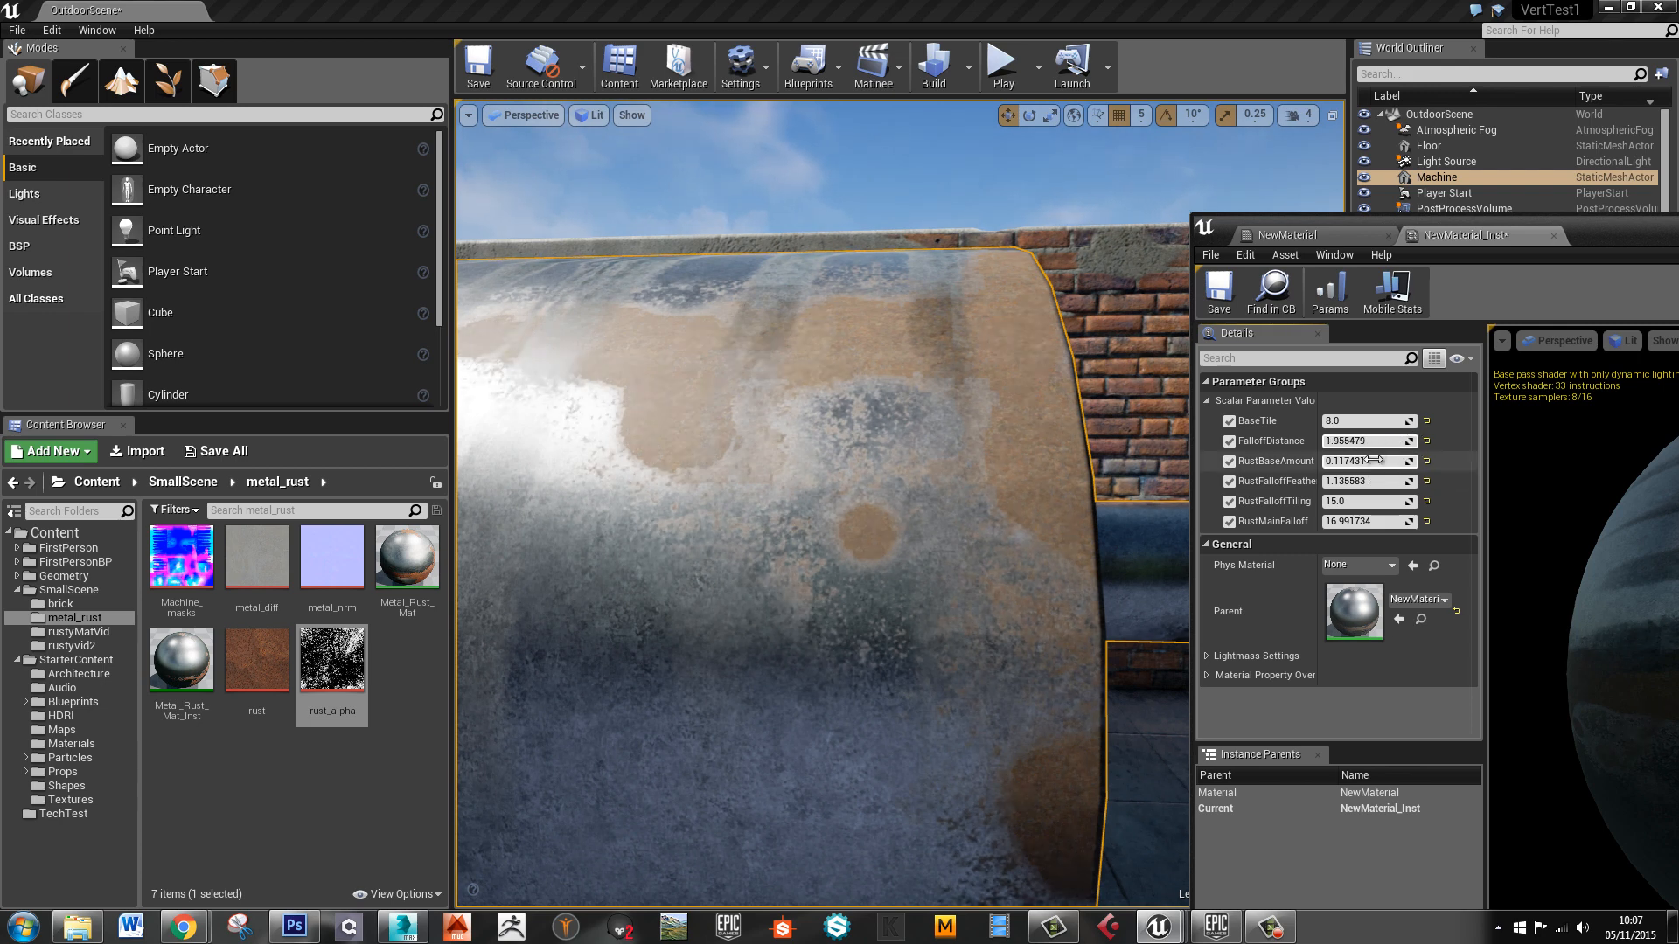
Set RustFalloffFeathering to about 0.91 and raise RustMainFalloff to about 38, judging the rust edges on the machine up close
{"action": "left_click_drag", "start_coordinate": [1378, 483], "coordinate": [1403, 521]}
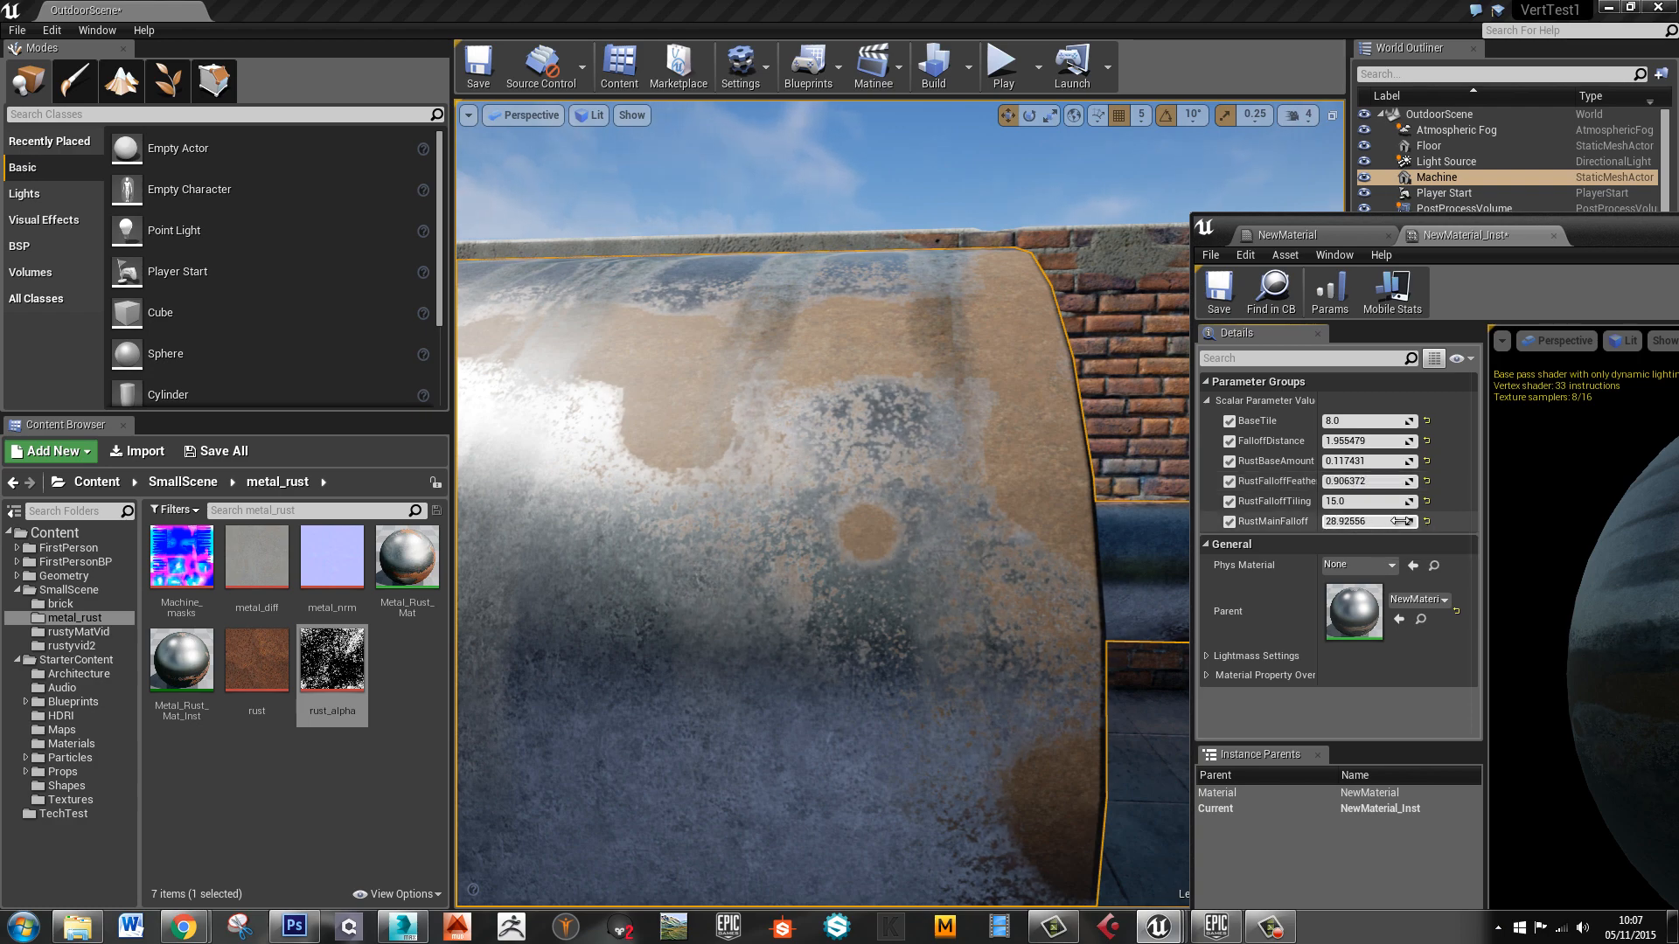
{"action": "right_click_drag", "start_coordinate": [742, 628], "coordinate": [855, 727]}
{"action": "key", "text": "w"}
{"action": "key", "text": "w"}
{"action": "key", "text": "a"}
{"action": "left_click_drag", "start_coordinate": [1372, 523], "coordinate": [1389, 523]}
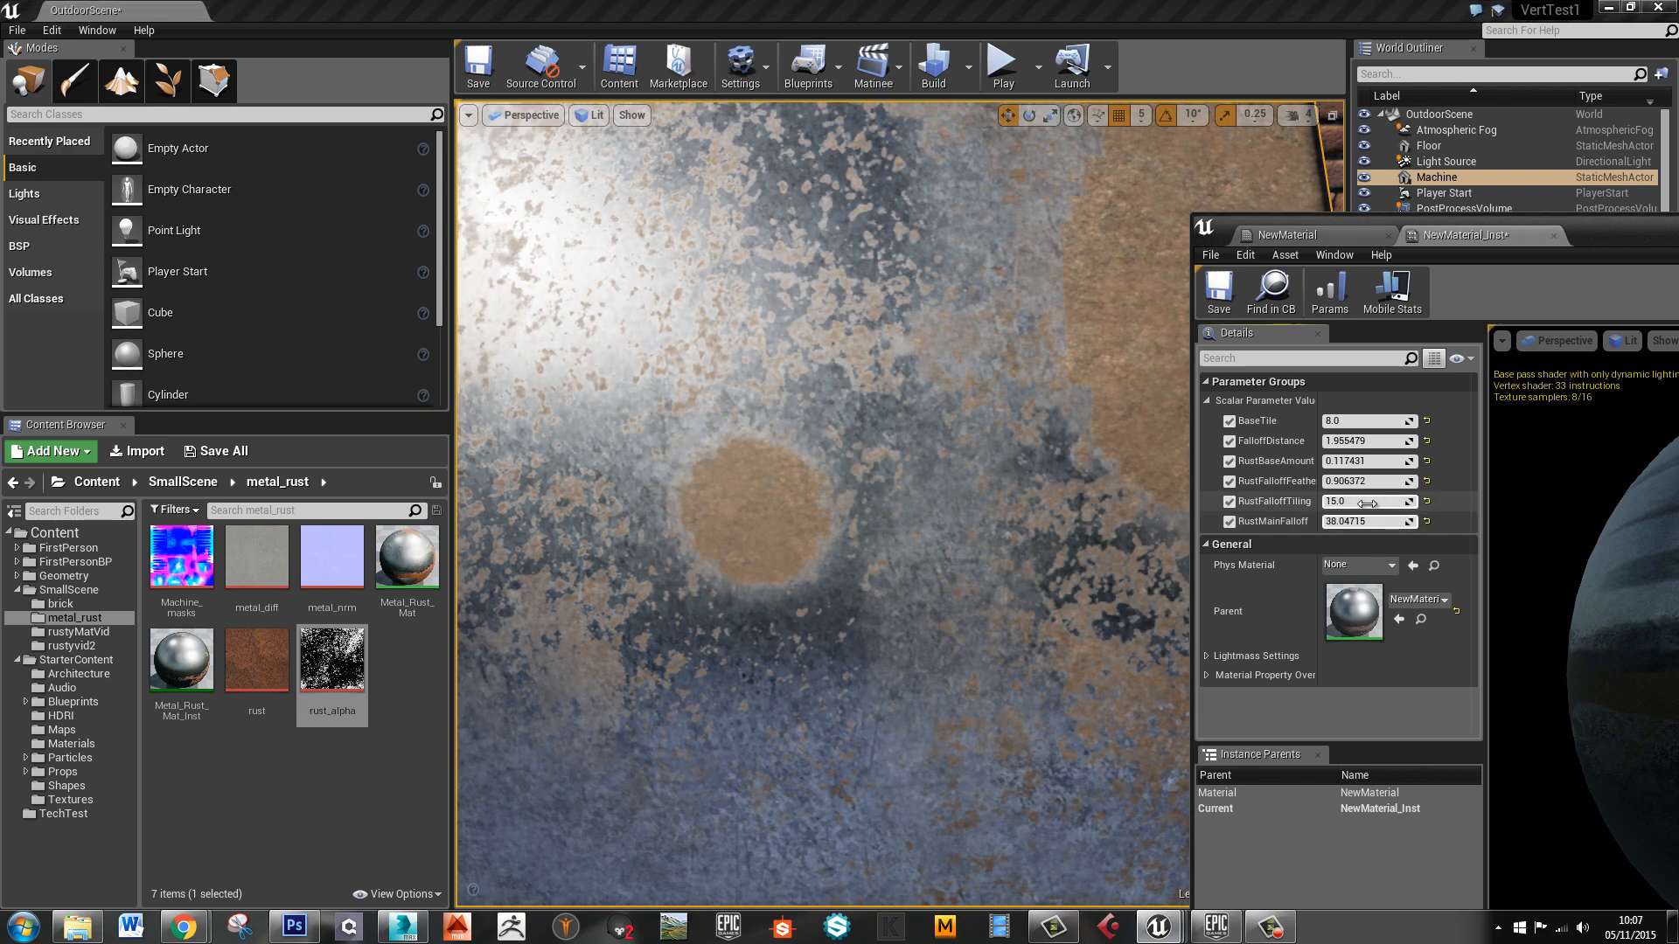
Lower RustFalloffTiling to about 9.96 while checking the rust breakup on the machine's curved pipe
{"action": "right_click_drag", "start_coordinate": [761, 568], "coordinate": [749, 543]}
{"action": "key", "text": "d"}
{"action": "key", "text": "s"}
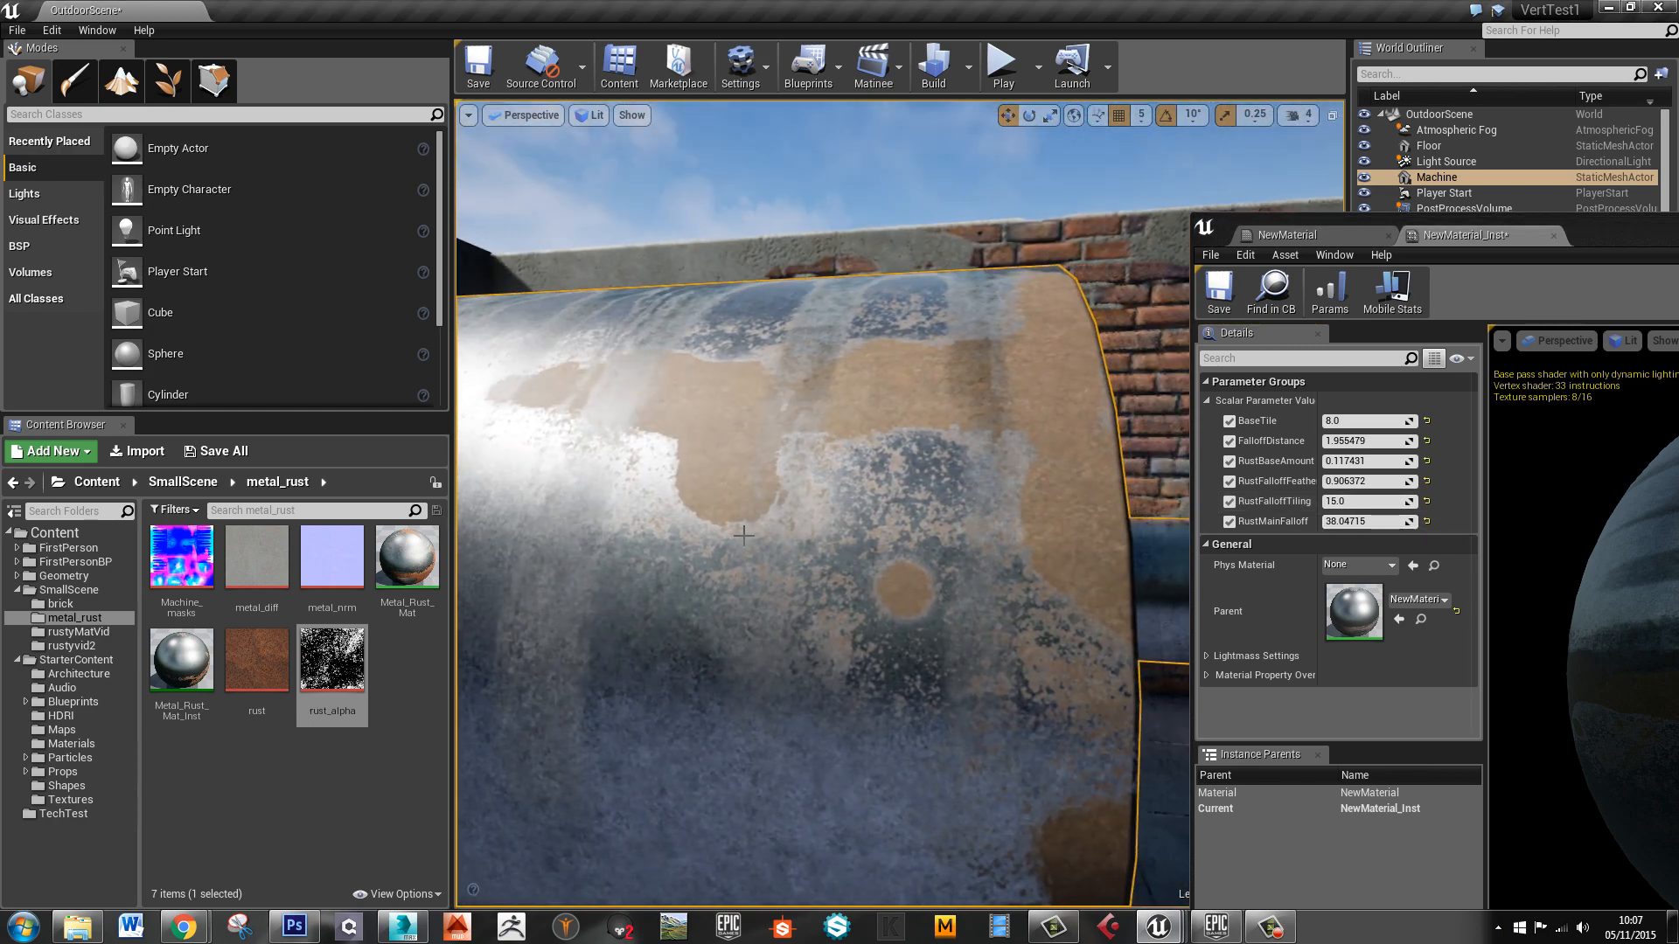
{"action": "right_click_drag", "start_coordinate": [743, 535], "coordinate": [839, 662]}
{"action": "key", "text": "s"}
{"action": "key", "text": "s"}
{"action": "left_click_drag", "start_coordinate": [904, 516], "coordinate": [852, 581], "text": "alt"}
{"action": "scroll", "coordinate": [907, 558], "scroll_direction": "down", "scroll_amount": 5}
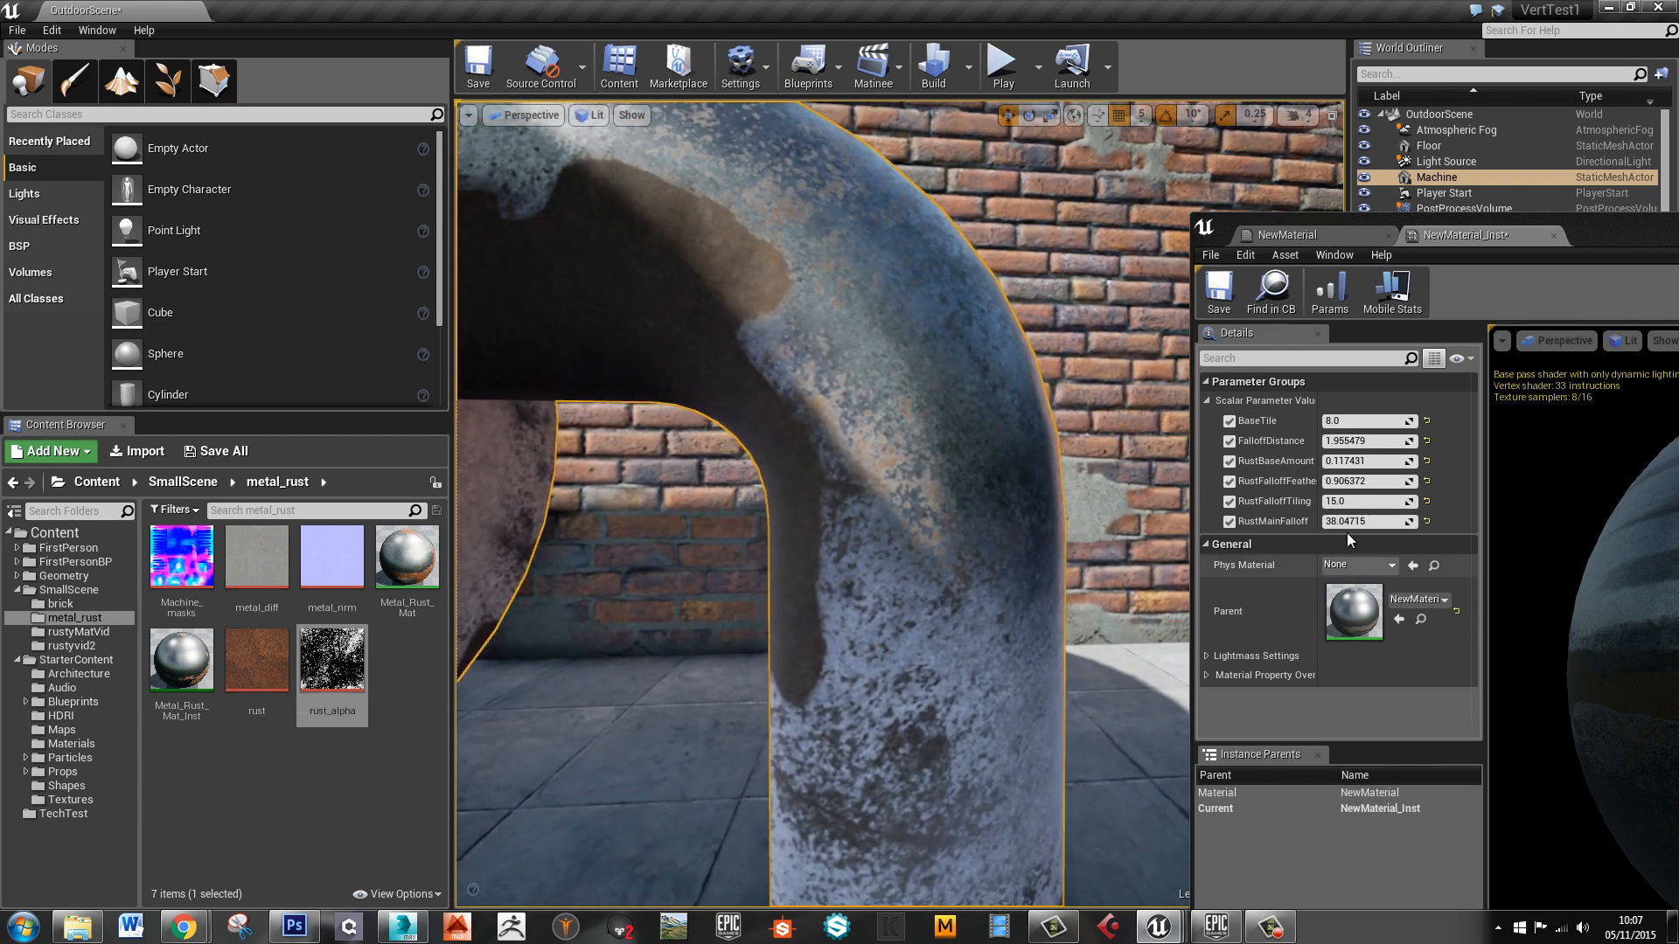
{"action": "mouse_move", "coordinate": [1364, 501]}
{"action": "left_mouse_down"}
{"action": "mouse_move", "coordinate": [1384, 505]}
{"action": "mouse_move", "coordinate": [1342, 515]}
{"action": "left_mouse_up"}
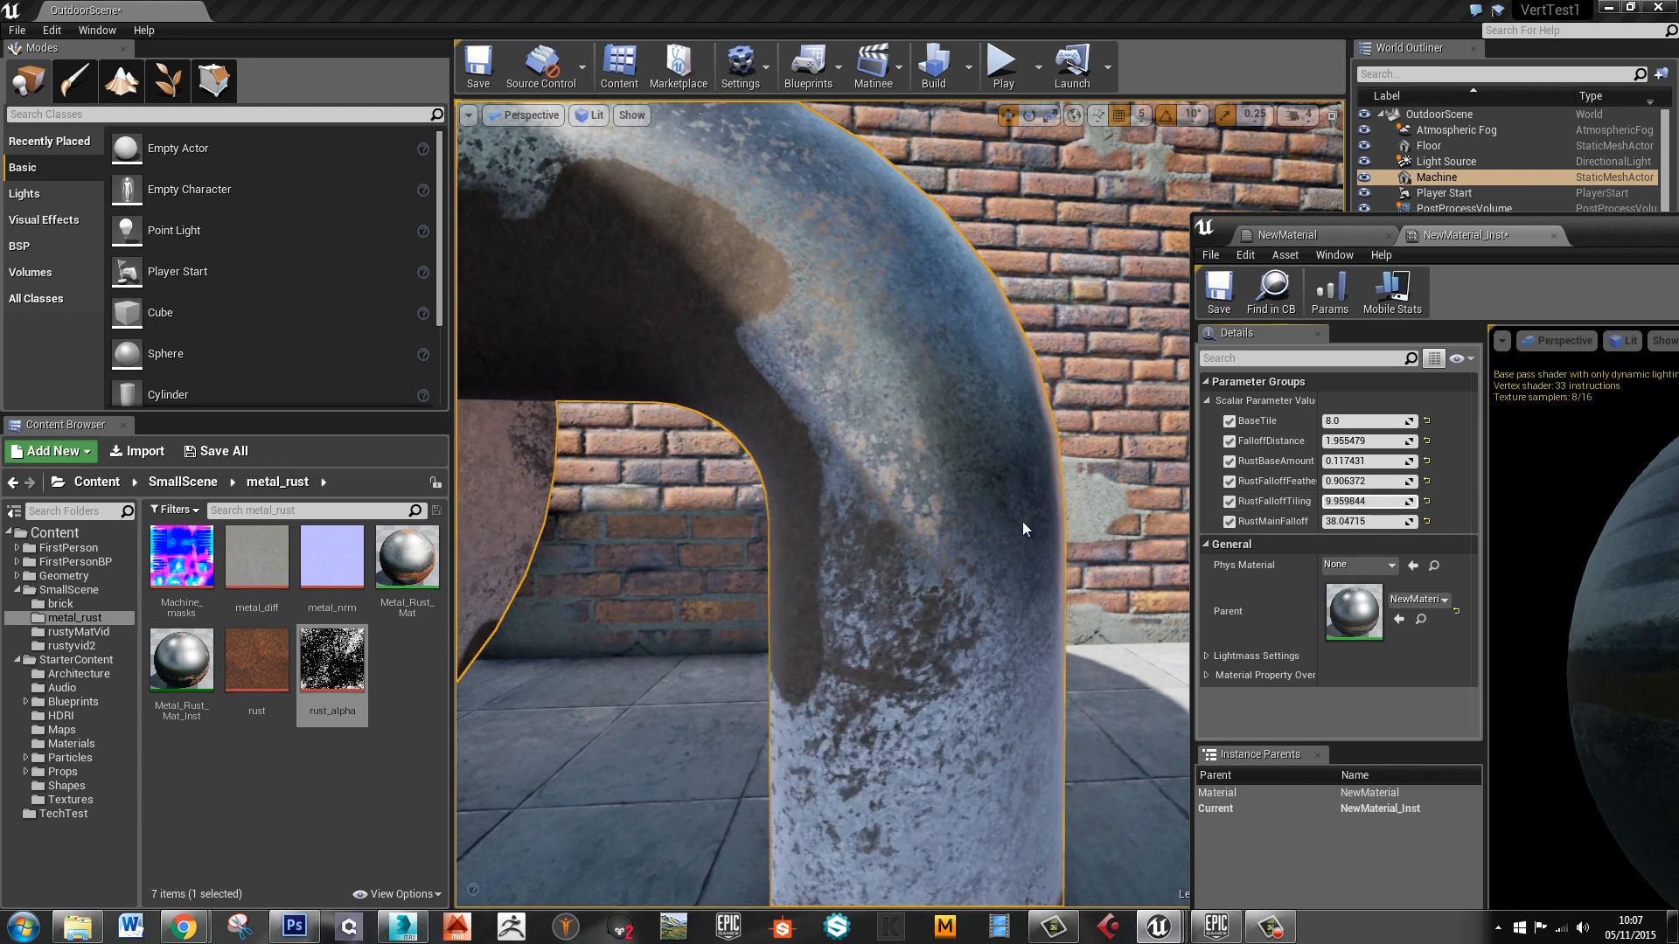
Compare the rust pattern on the machine's body with the rust_alpha texture, and view the whole machine
{"action": "left_click_drag", "start_coordinate": [530, 446], "coordinate": [595, 468], "text": "alt"}
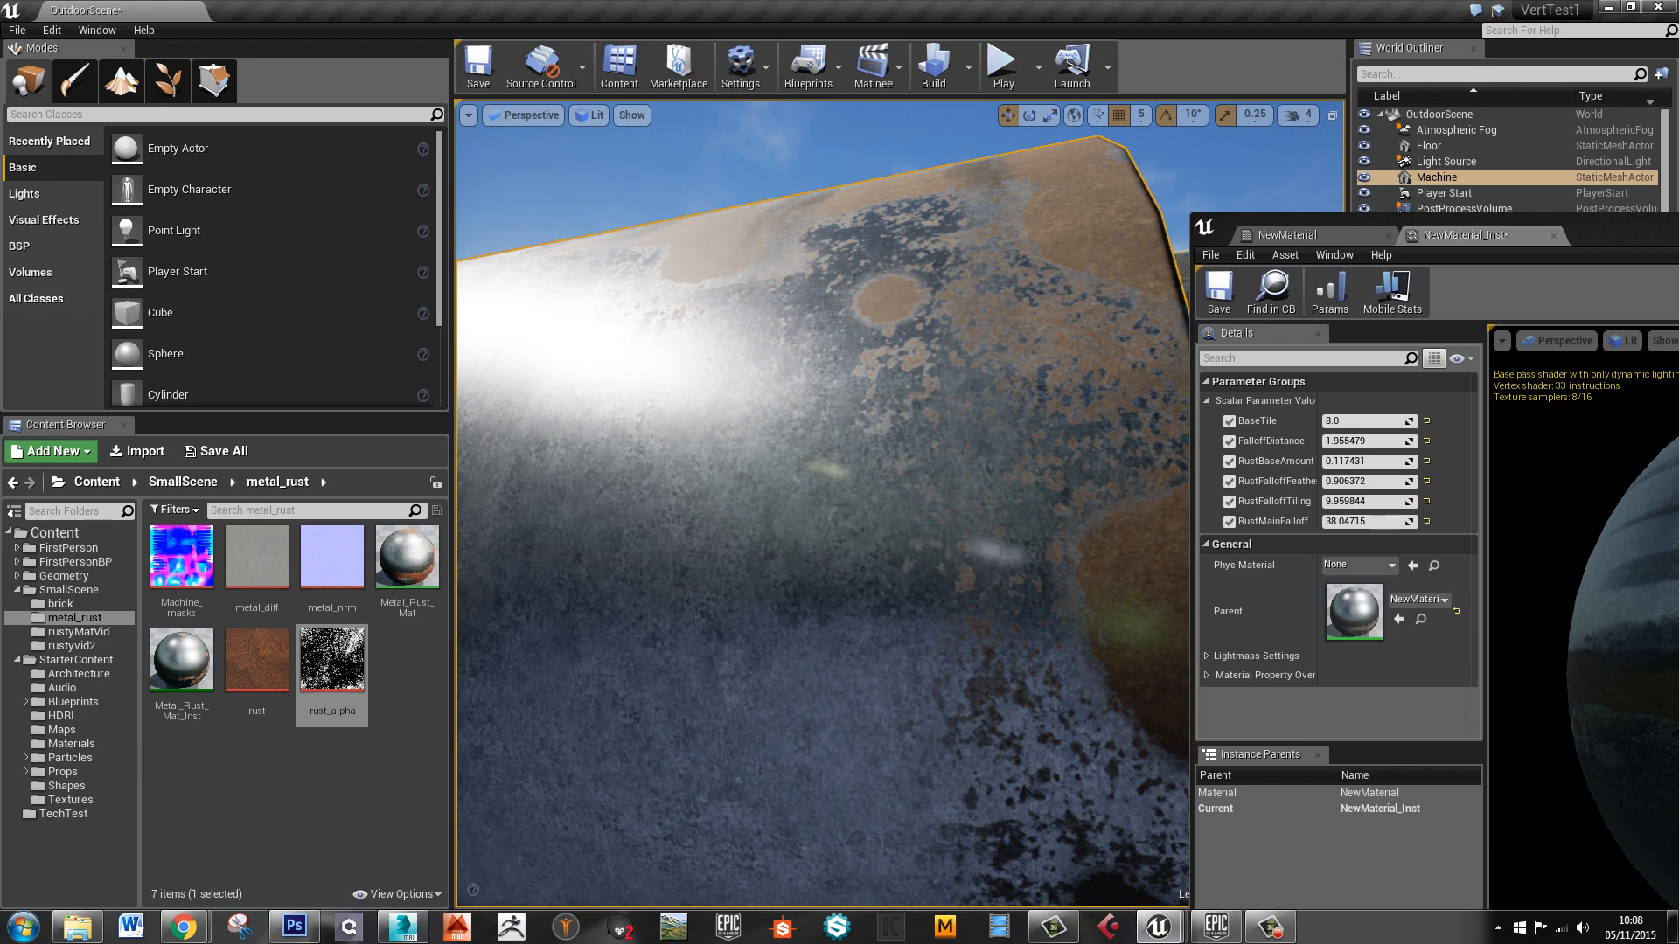
{"action": "left_click_drag", "start_coordinate": [1678, 324], "coordinate": [815, 313]}
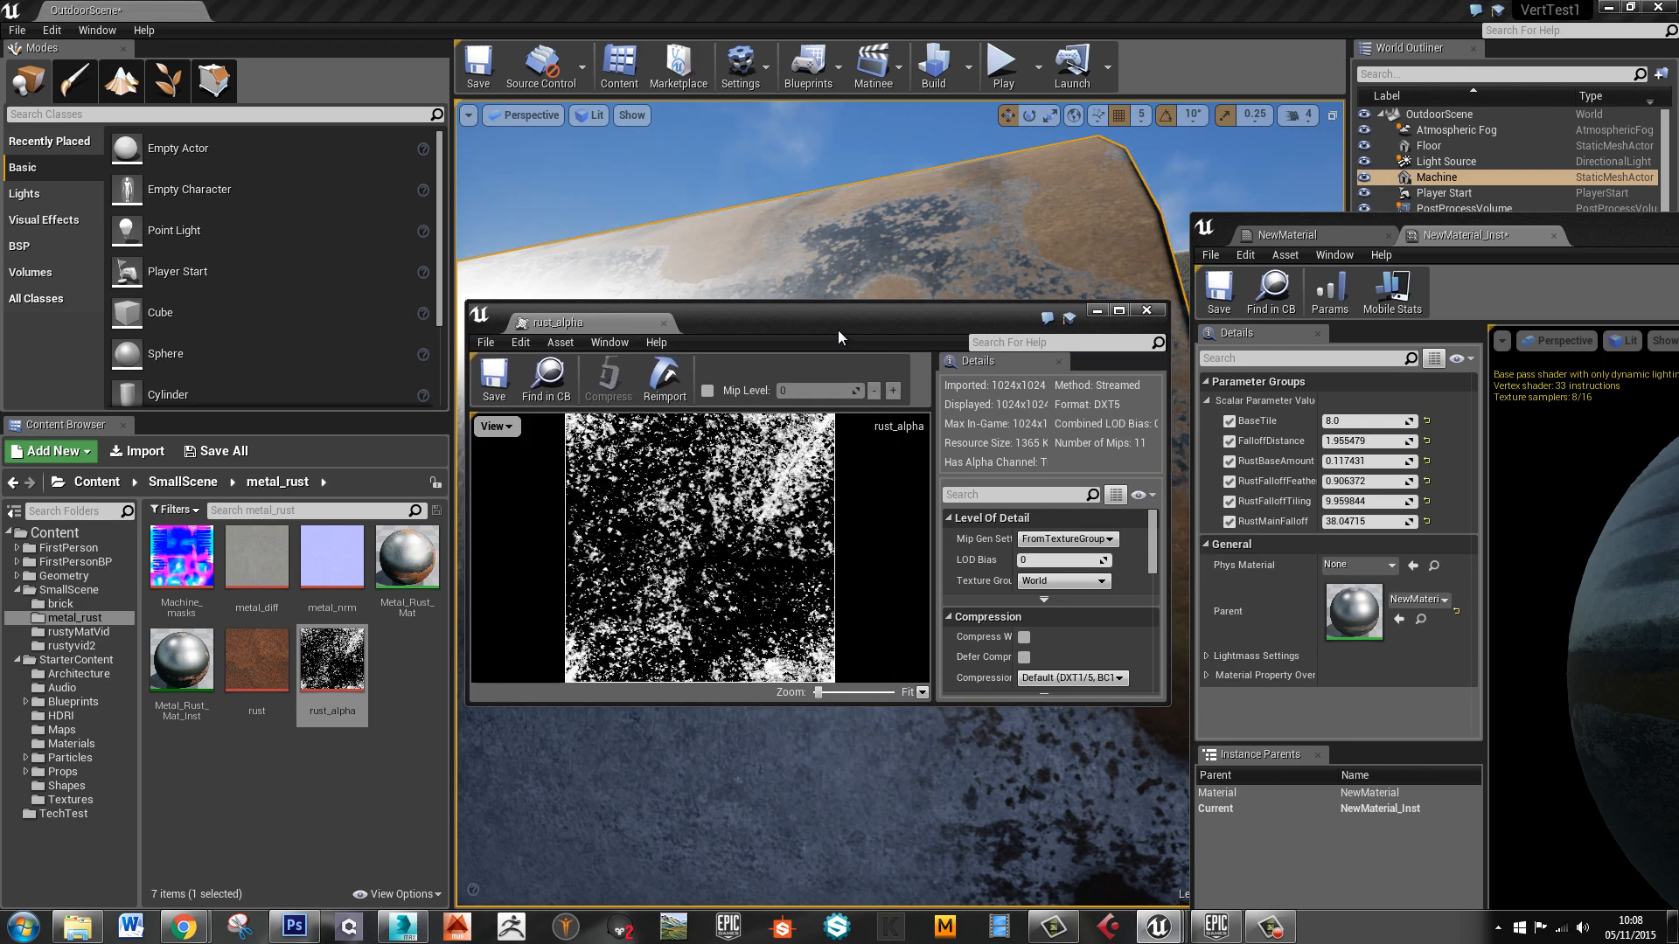
{"action": "left_click_drag", "start_coordinate": [839, 332], "coordinate": [1678, 341]}
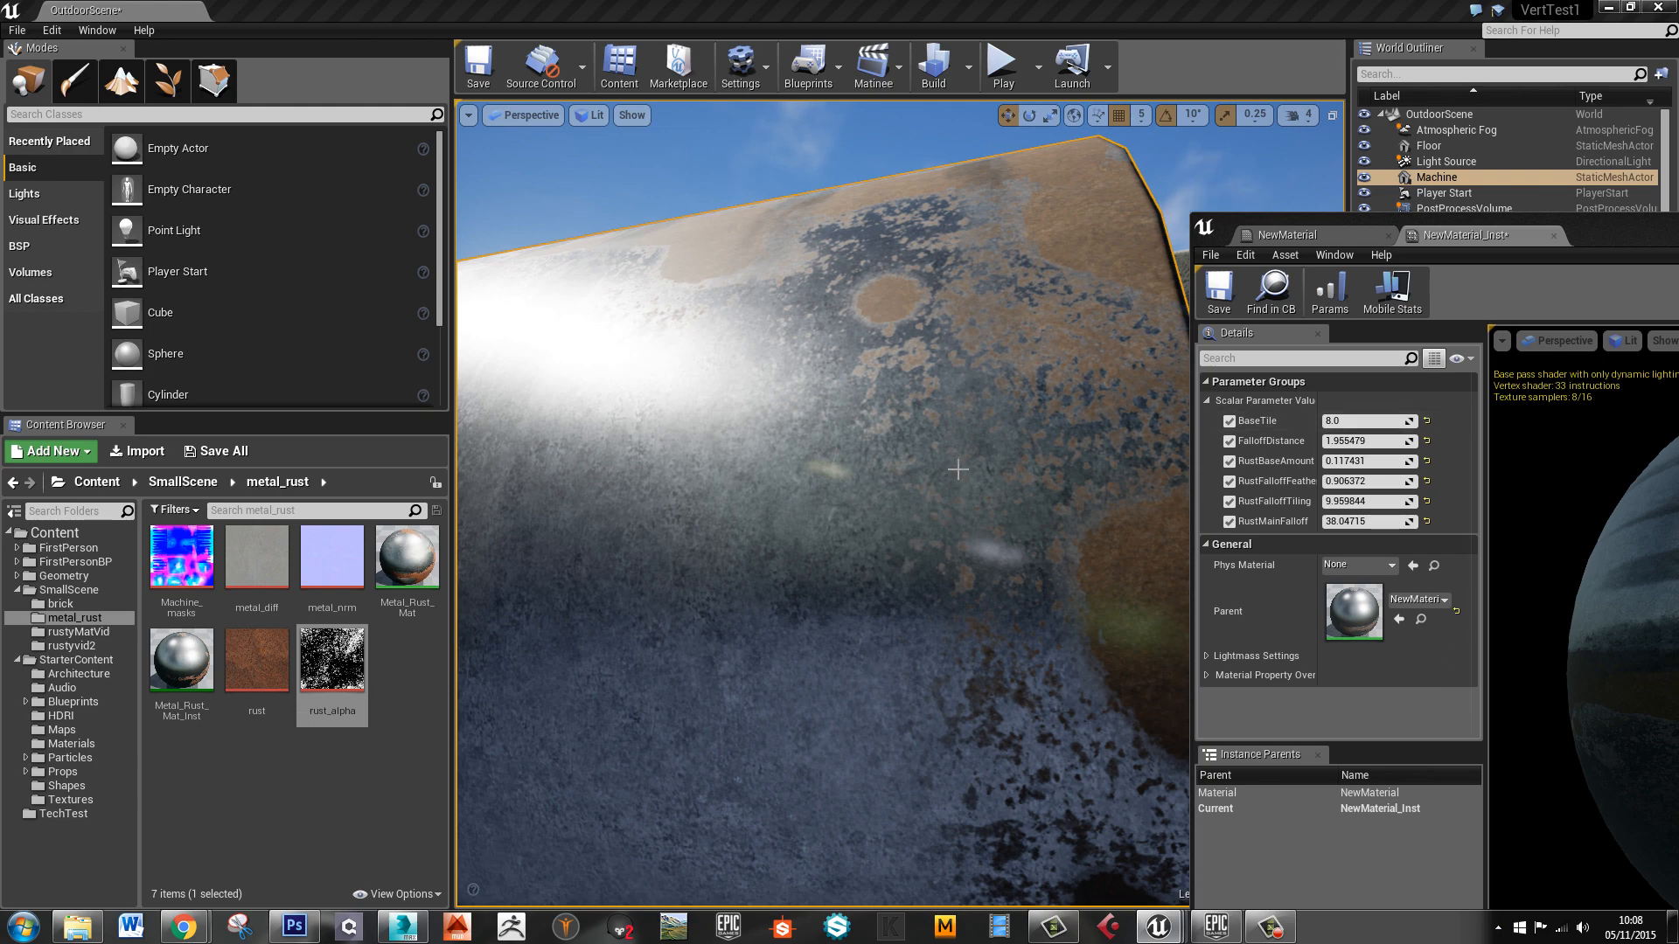
{"action": "left_click_drag", "start_coordinate": [956, 465], "coordinate": [817, 495], "text": "alt"}
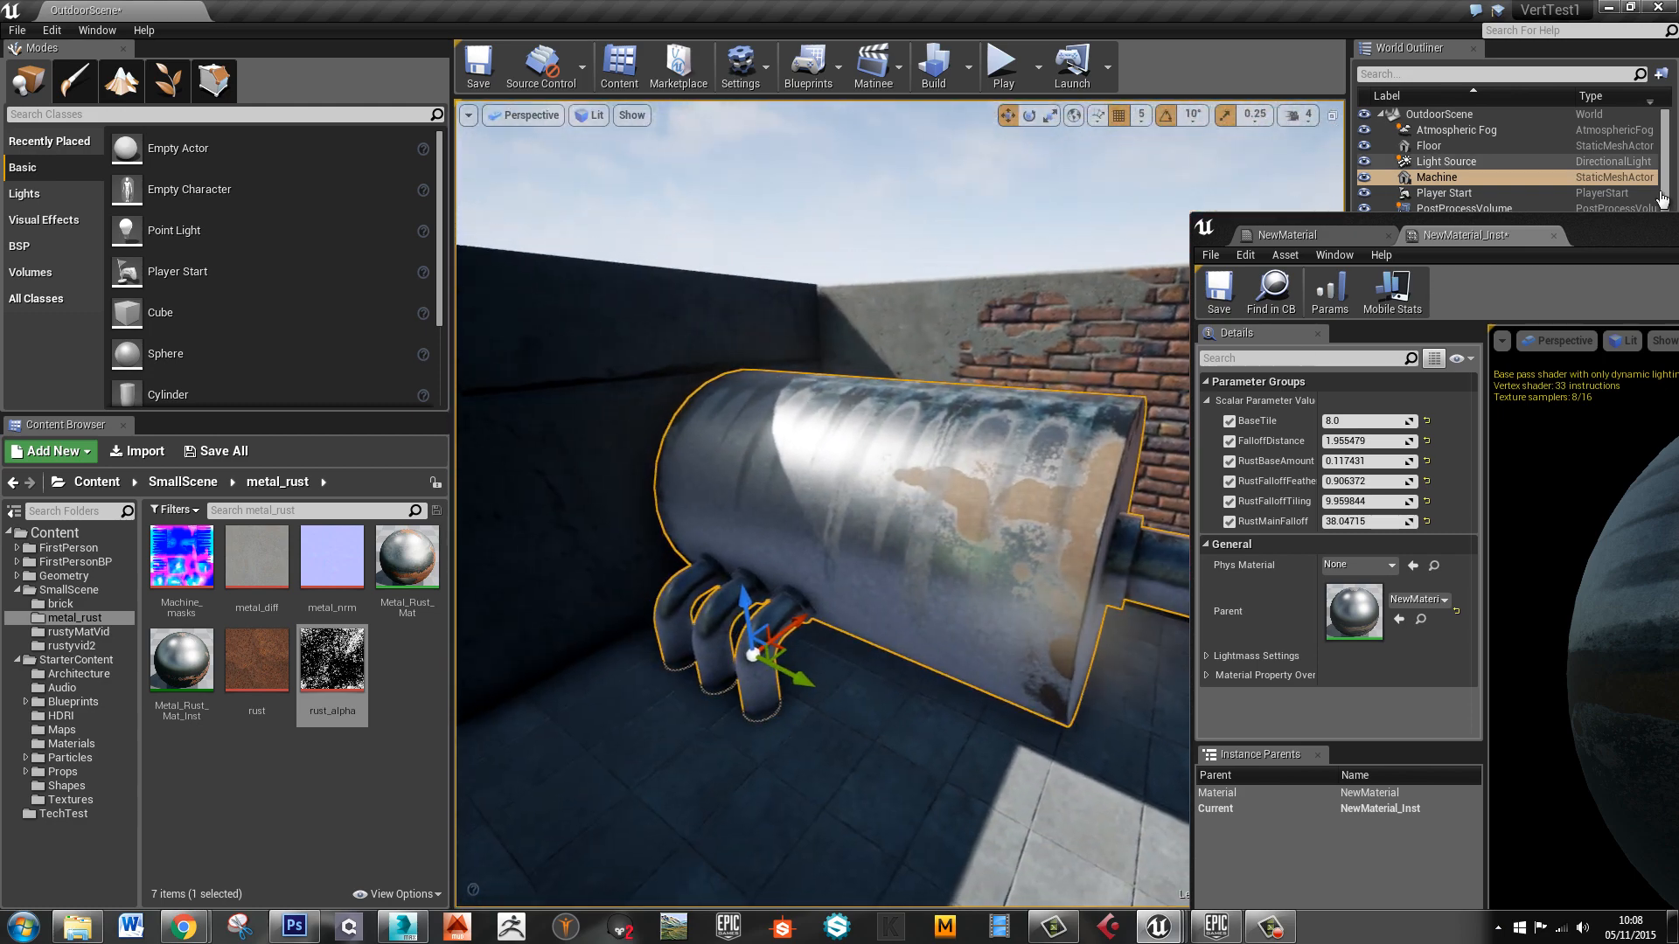
Maximize the material editor, return to the NewMaterial graph and examine the mask Texture Sample inside the RustFalloff comment
{"action": "left_click_drag", "start_coordinate": [1630, 230], "coordinate": [968, 0]}
{"action": "double_click", "coordinate": [925, 4]}
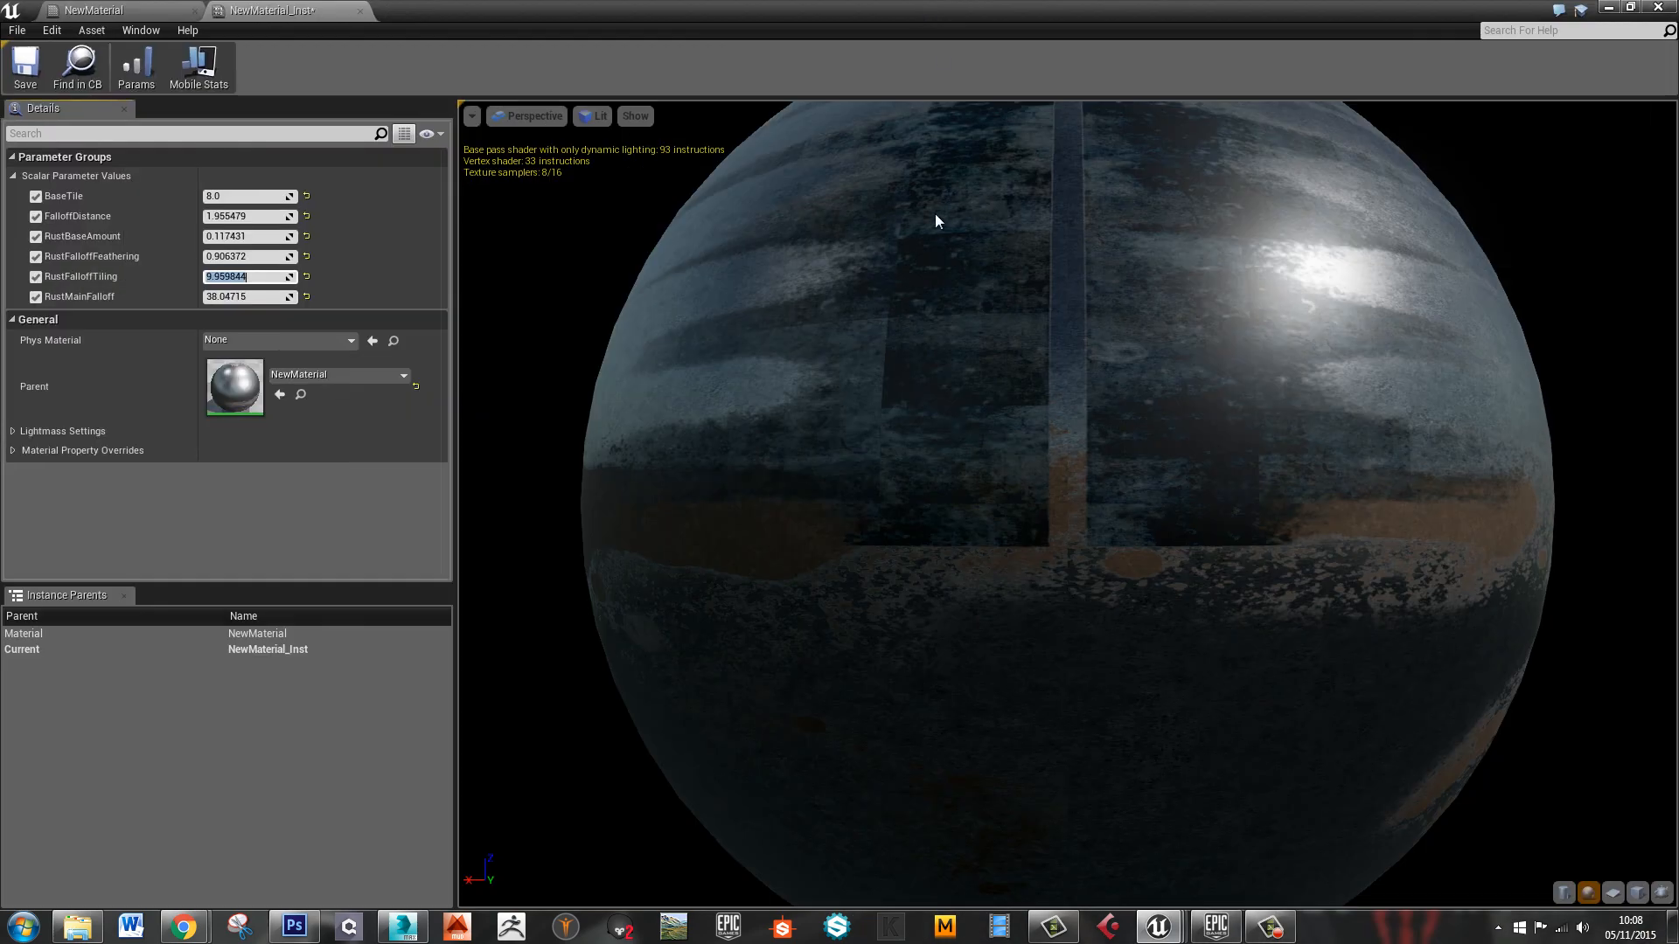
{"action": "left_click", "coordinate": [114, 10]}
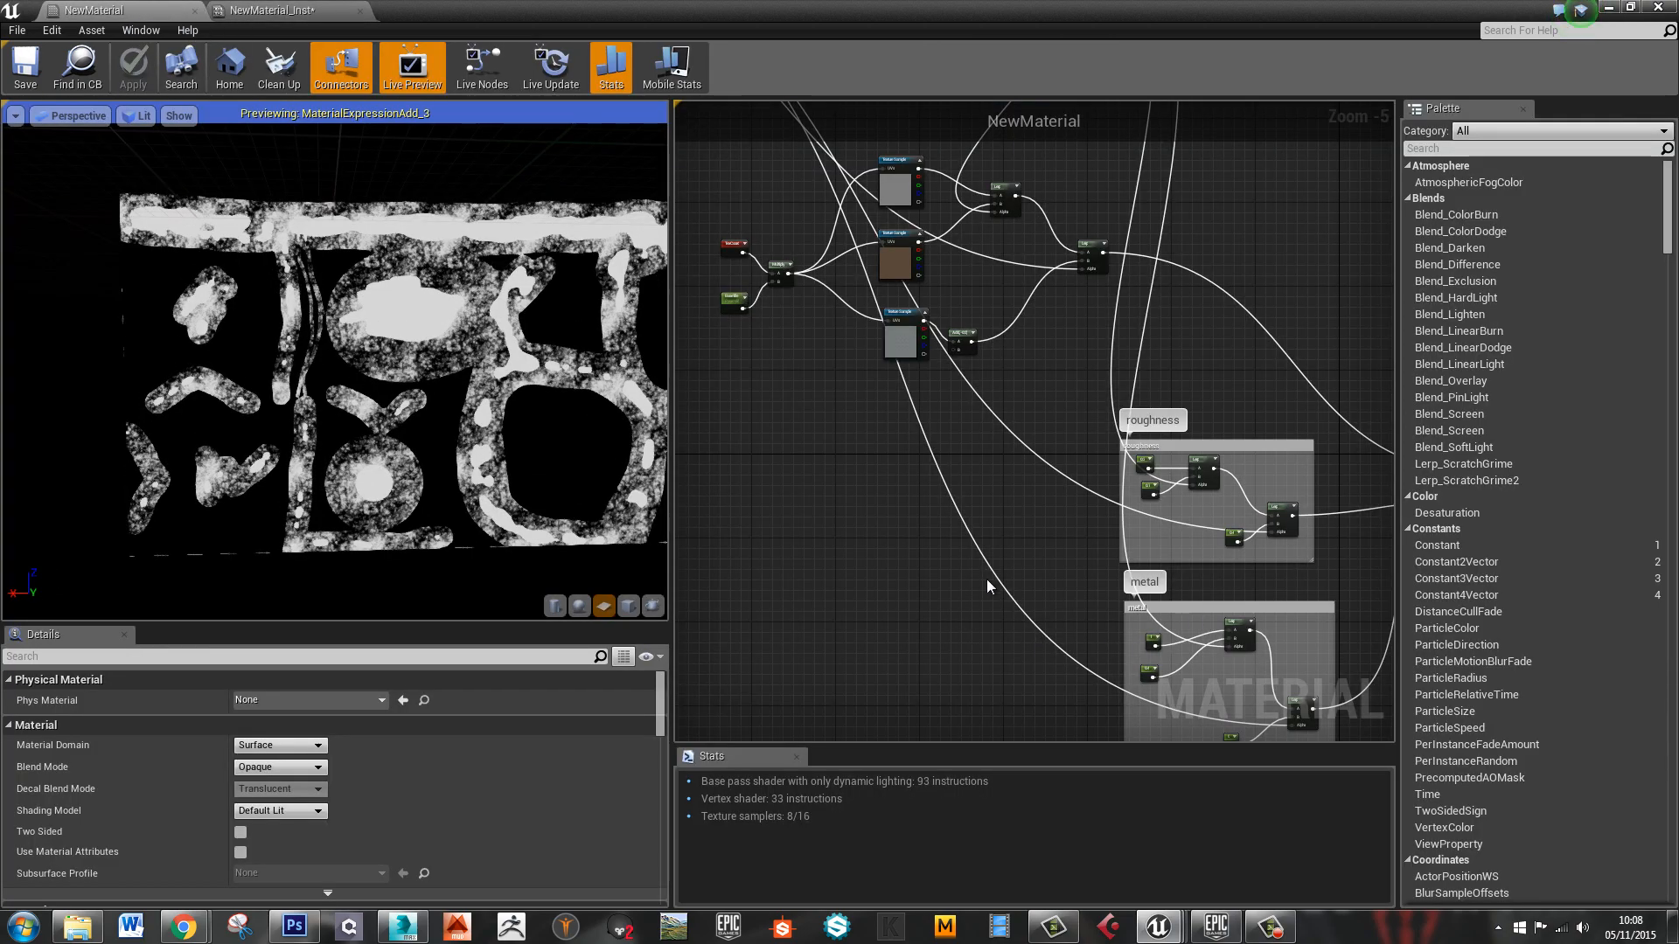
{"action": "scroll", "coordinate": [875, 529], "scroll_direction": "down", "scroll_amount": 3}
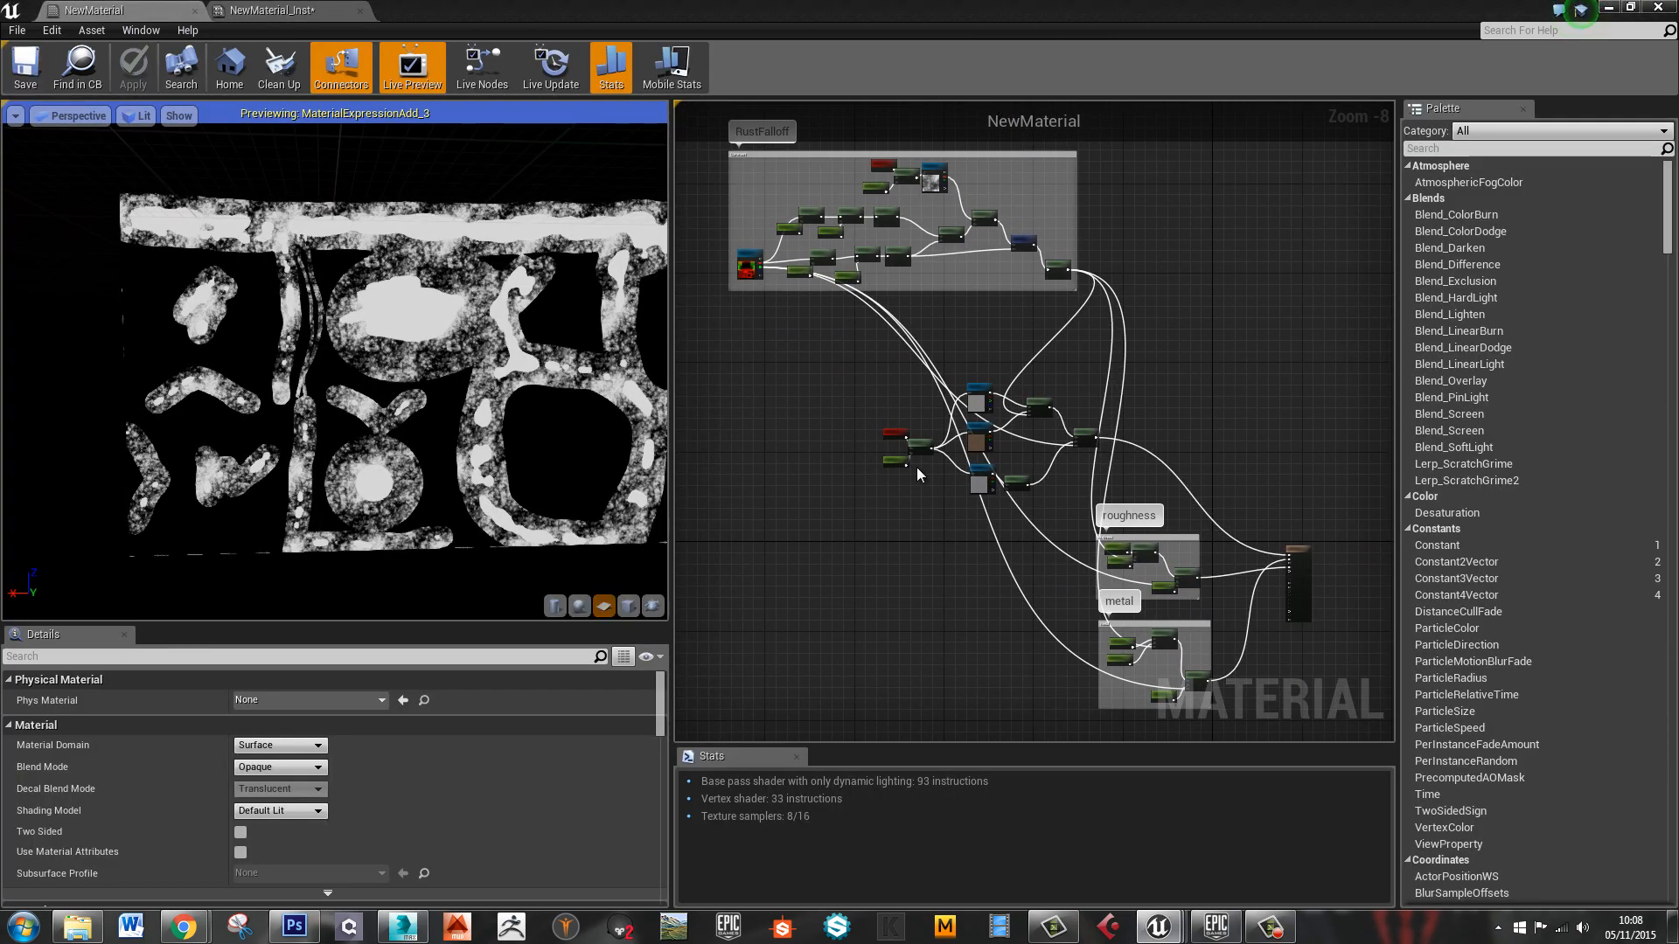
{"action": "right_click_drag", "start_coordinate": [959, 462], "coordinate": [1115, 675]}
{"action": "scroll", "coordinate": [894, 481], "scroll_direction": "up", "scroll_amount": 8}
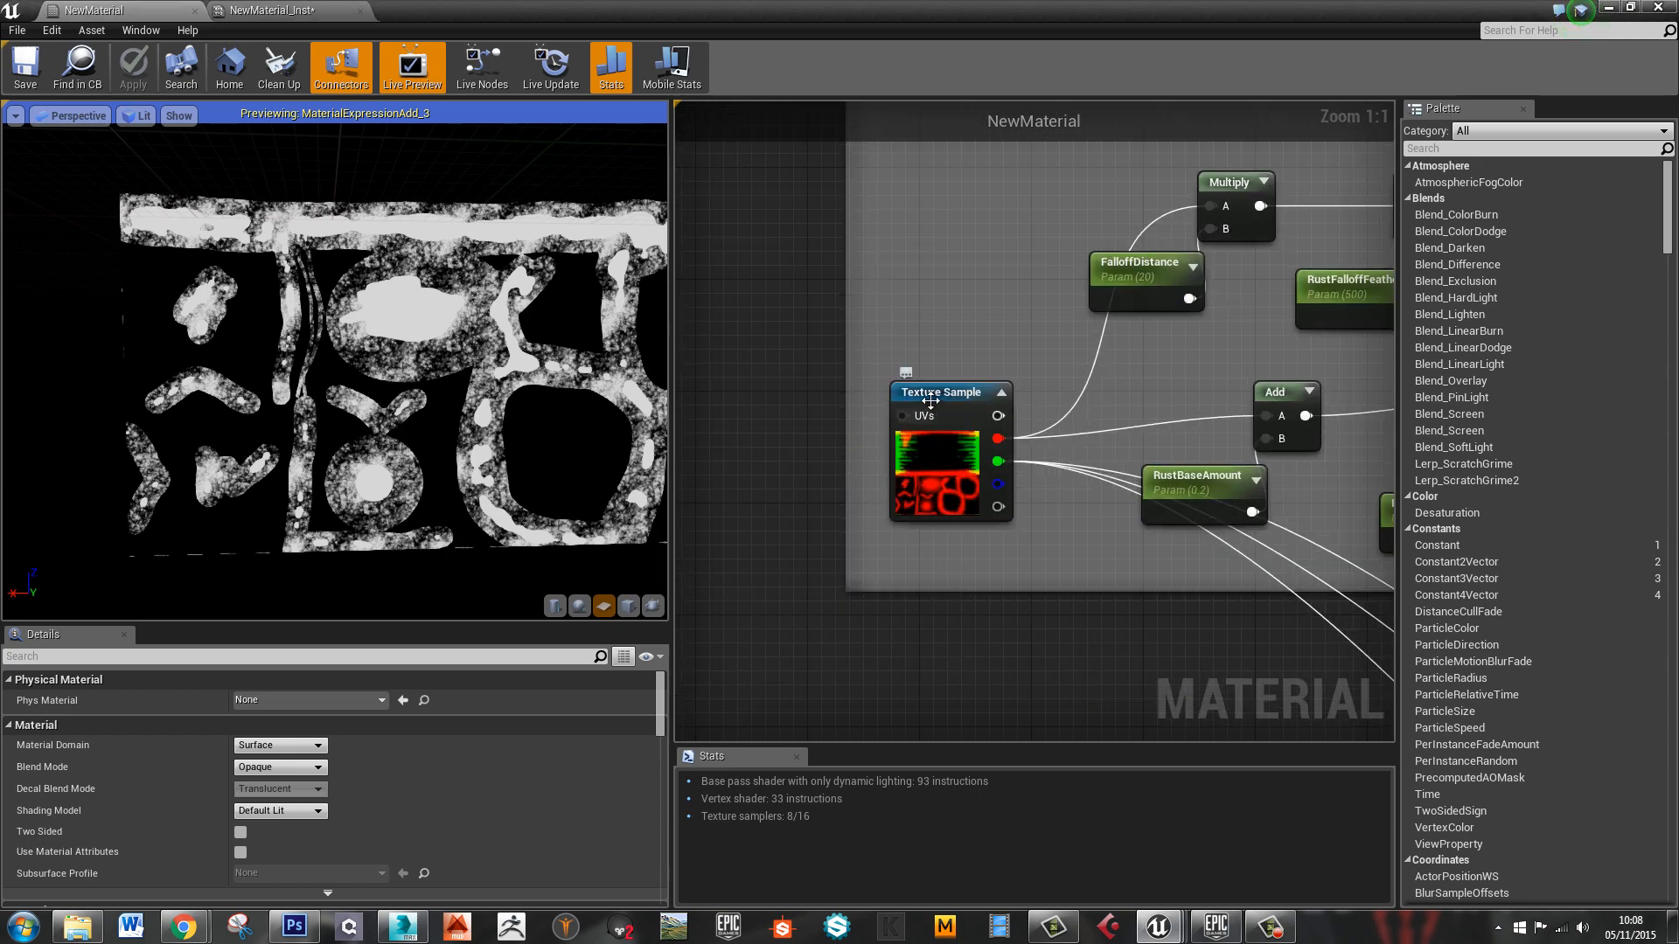
Convert the mask Texture Sample into a texture parameter named BaseMask and save NewMaterial
{"action": "left_click", "coordinate": [932, 390]}
{"action": "right_click", "coordinate": [935, 392]}
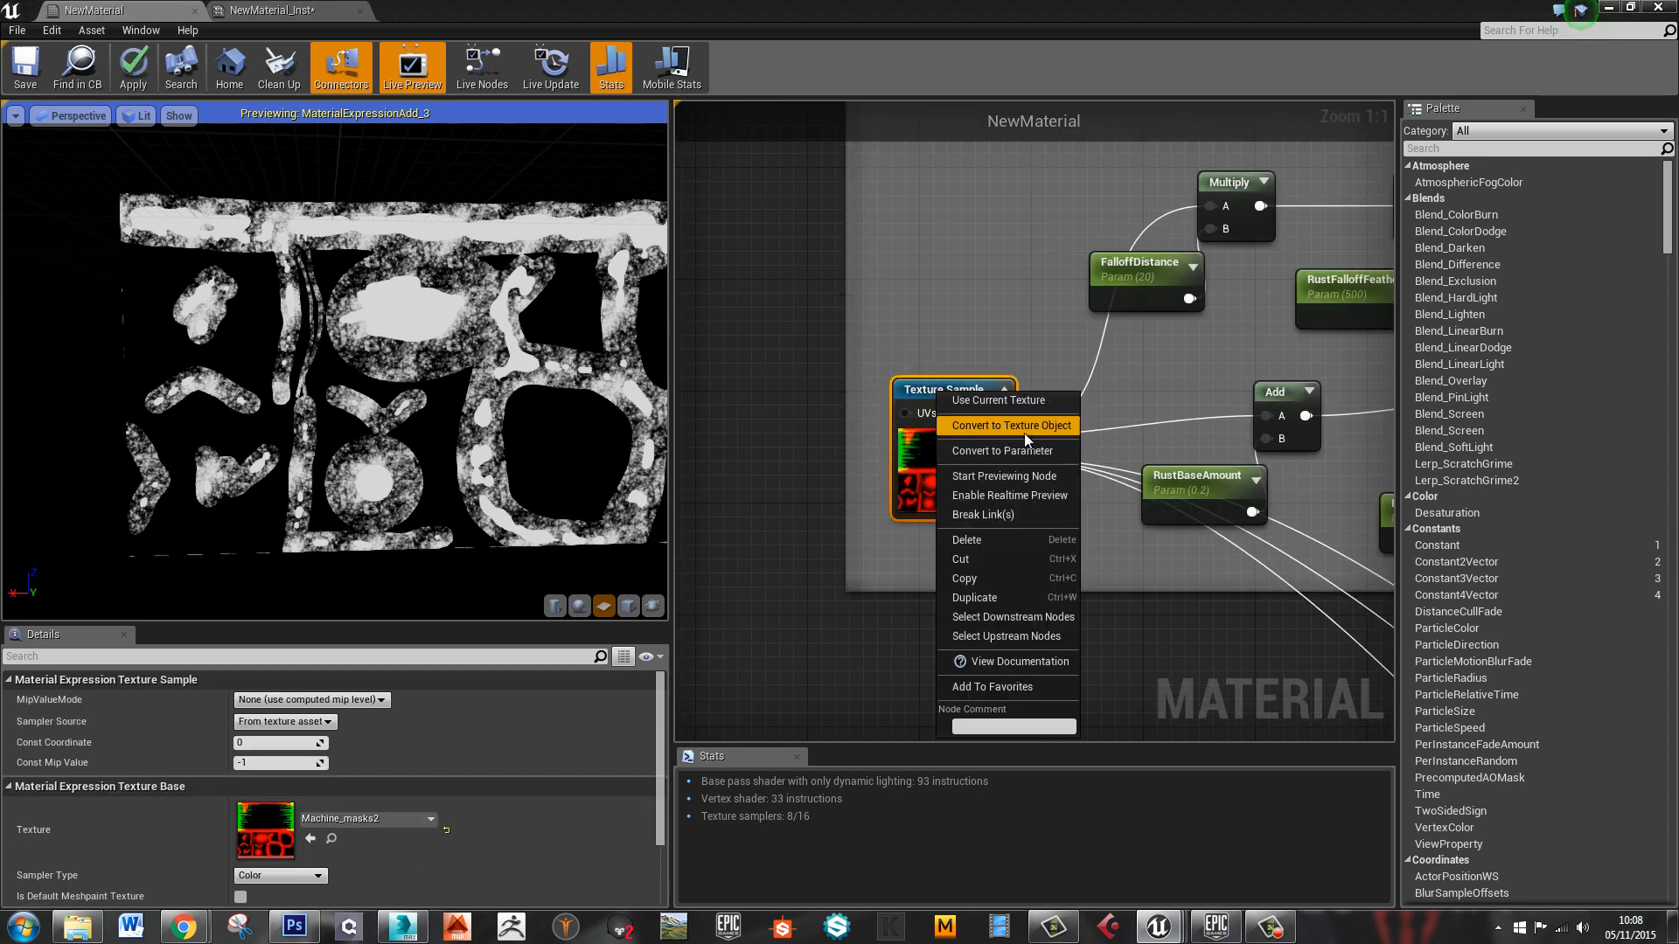
{"action": "left_click", "coordinate": [1014, 450]}
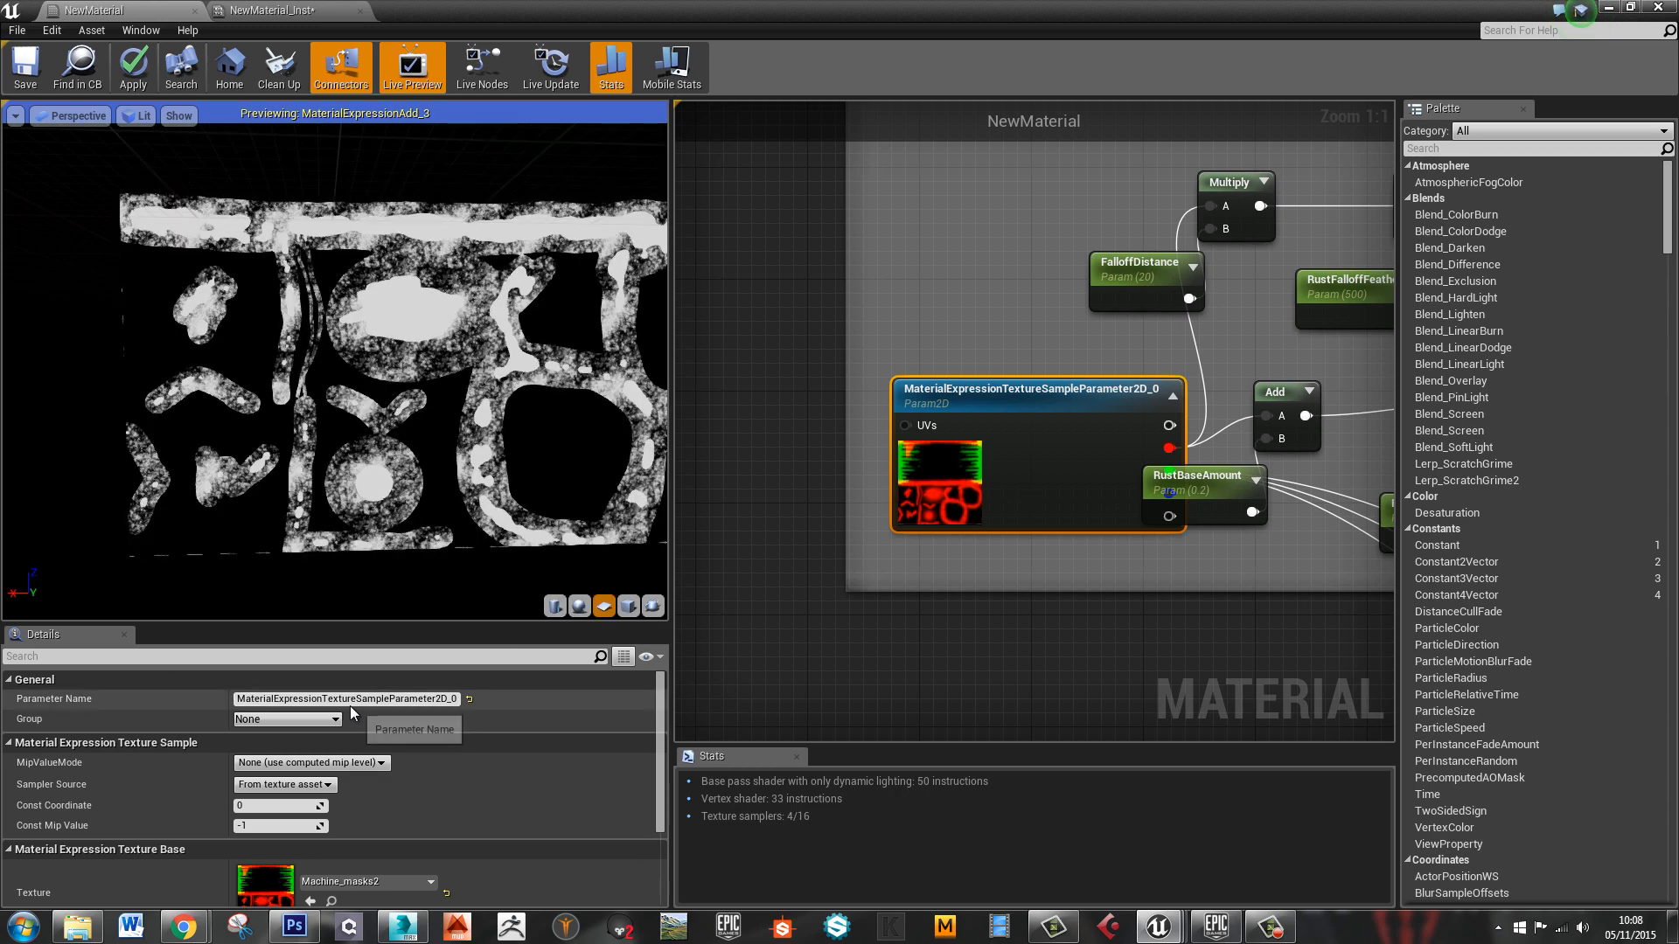
{"action": "left_click", "coordinate": [365, 698]}
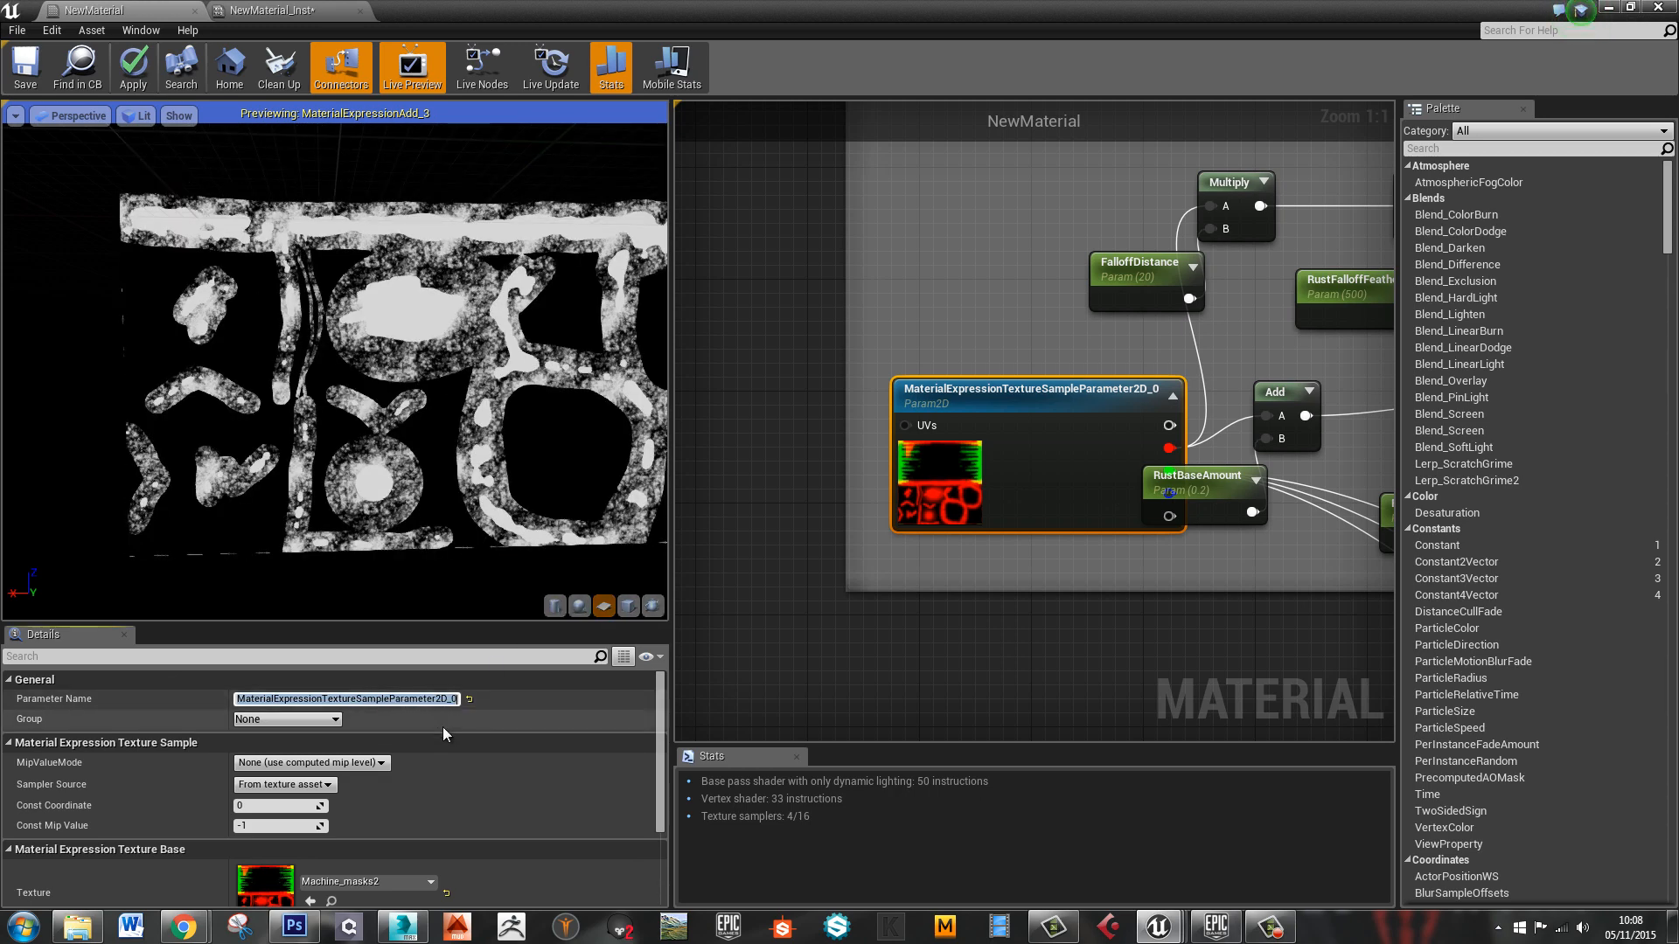
{"action": "type", "text": "Base"}
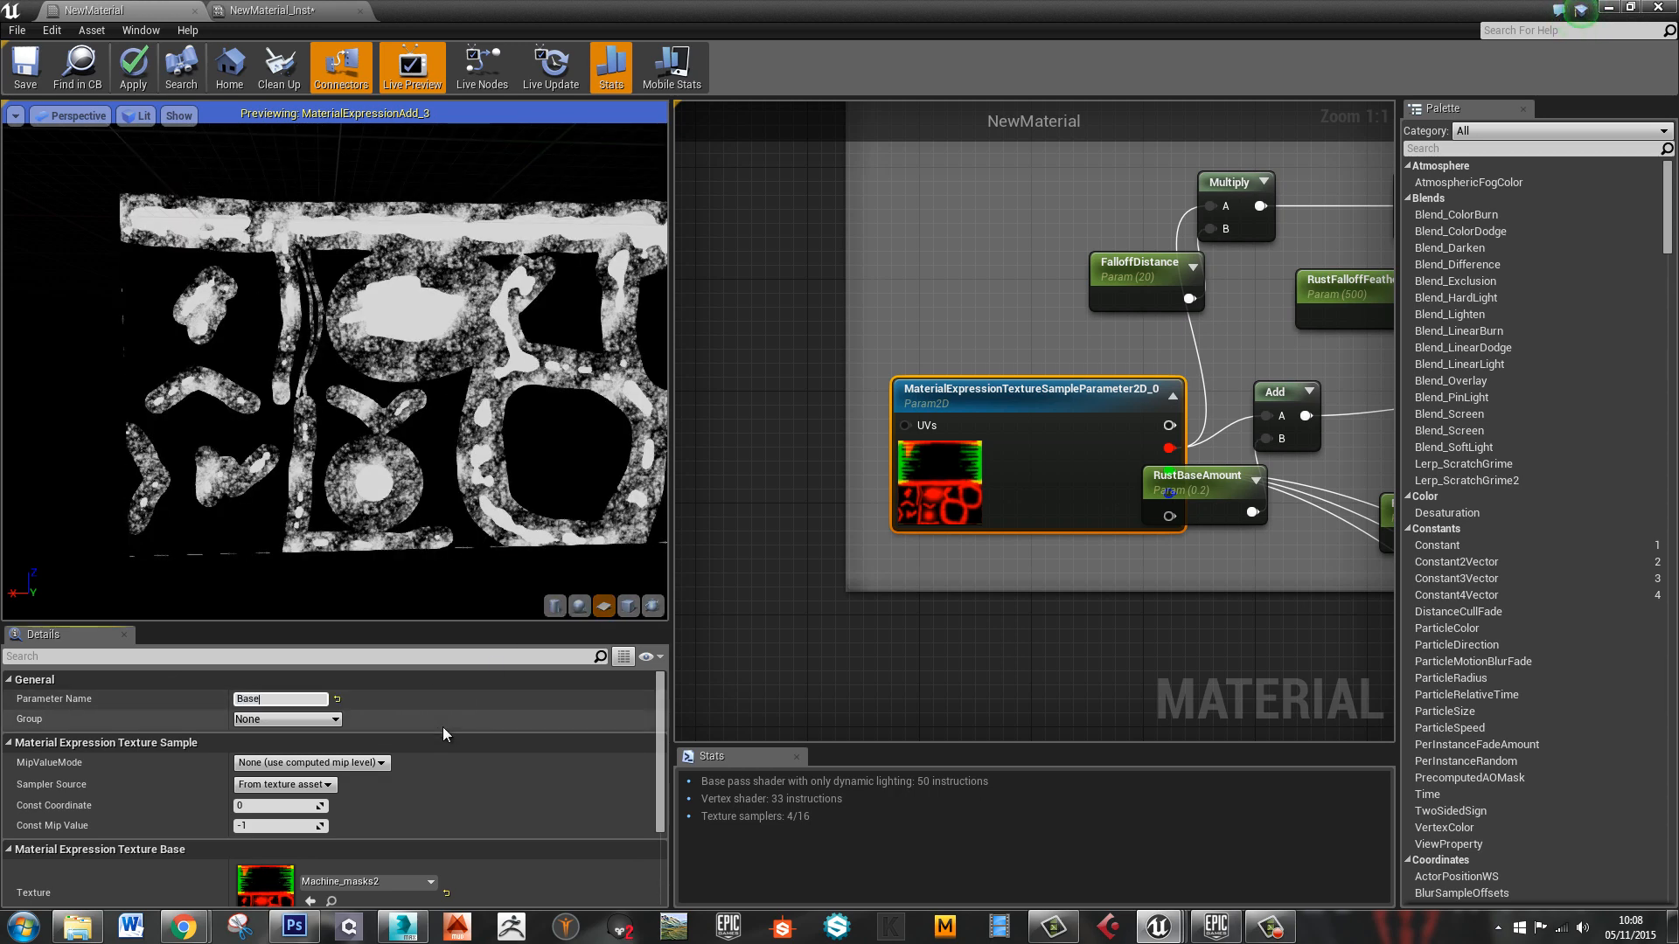
{"action": "type", "text": "Mask"}
{"action": "key", "text": "Return"}
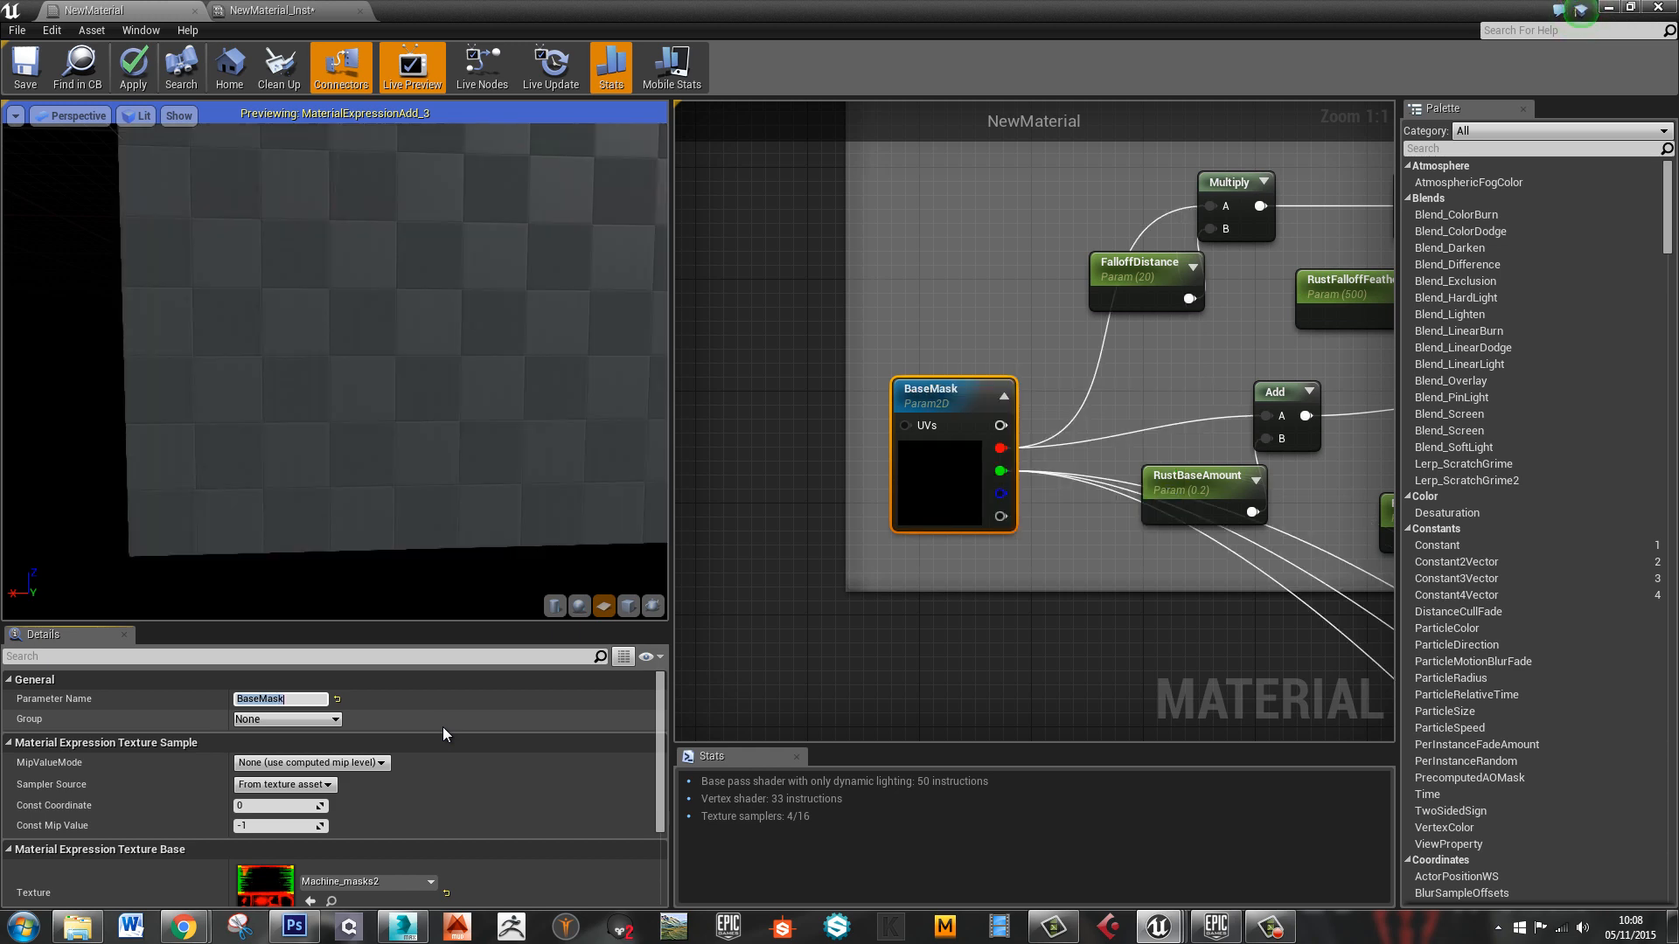
{"action": "left_click", "coordinate": [26, 66]}
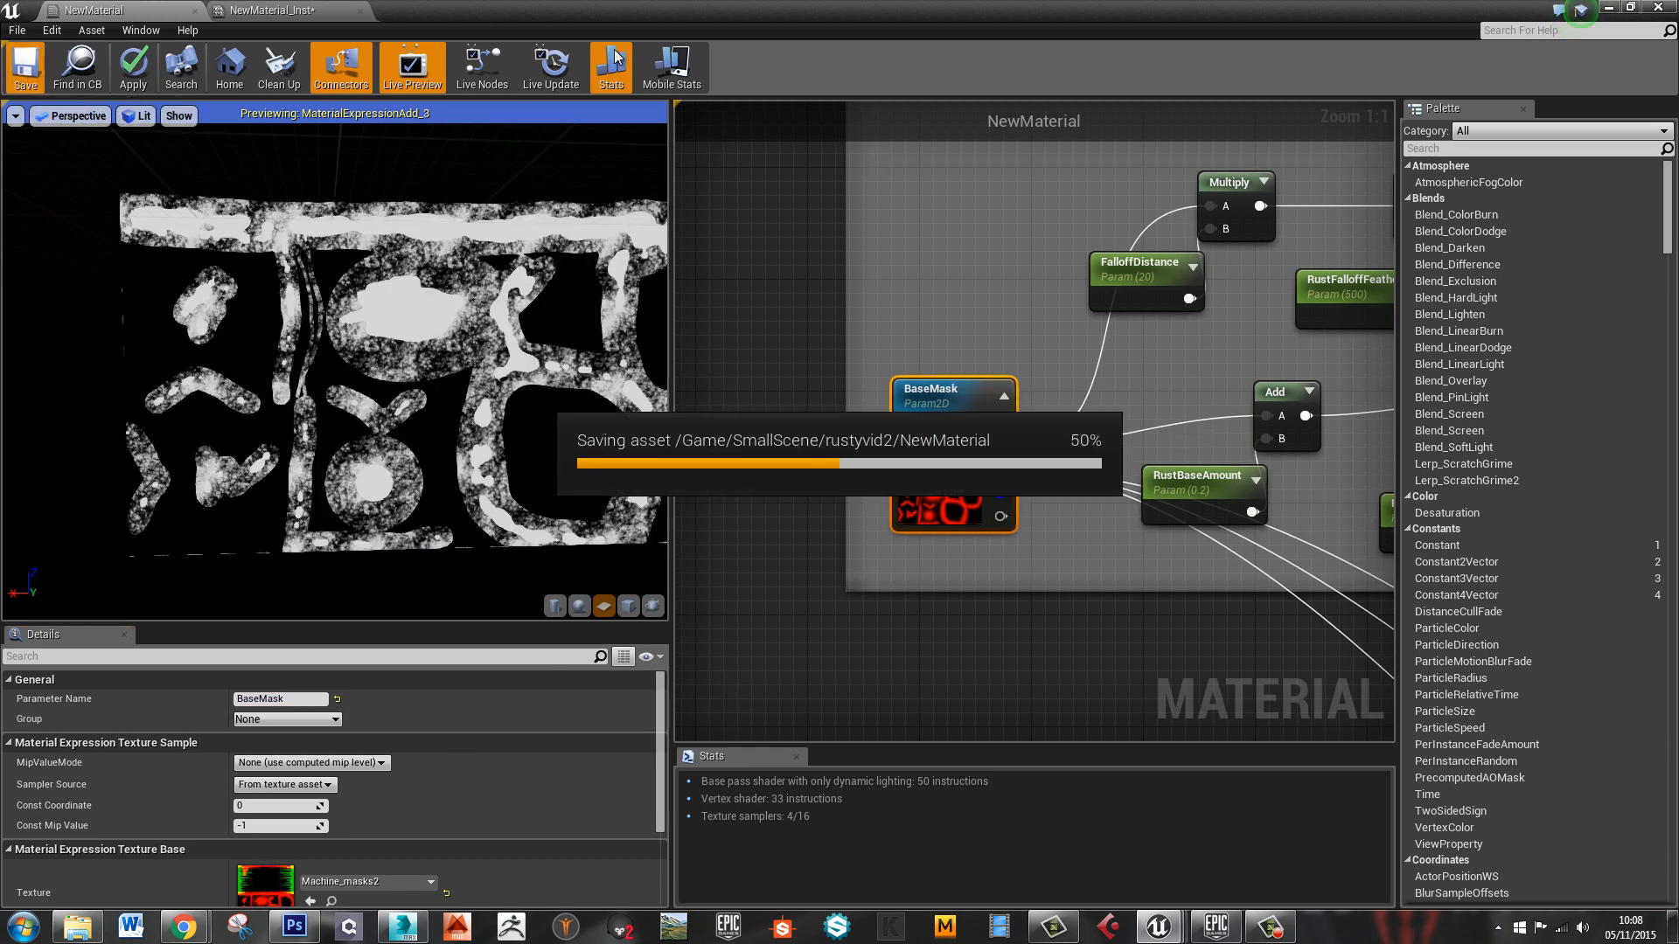
Check NewMaterial_Inst for the BaseMask parameter, close the instance and move the material editor window aside to uncover the level editor
{"action": "left_click", "coordinate": [318, 13]}
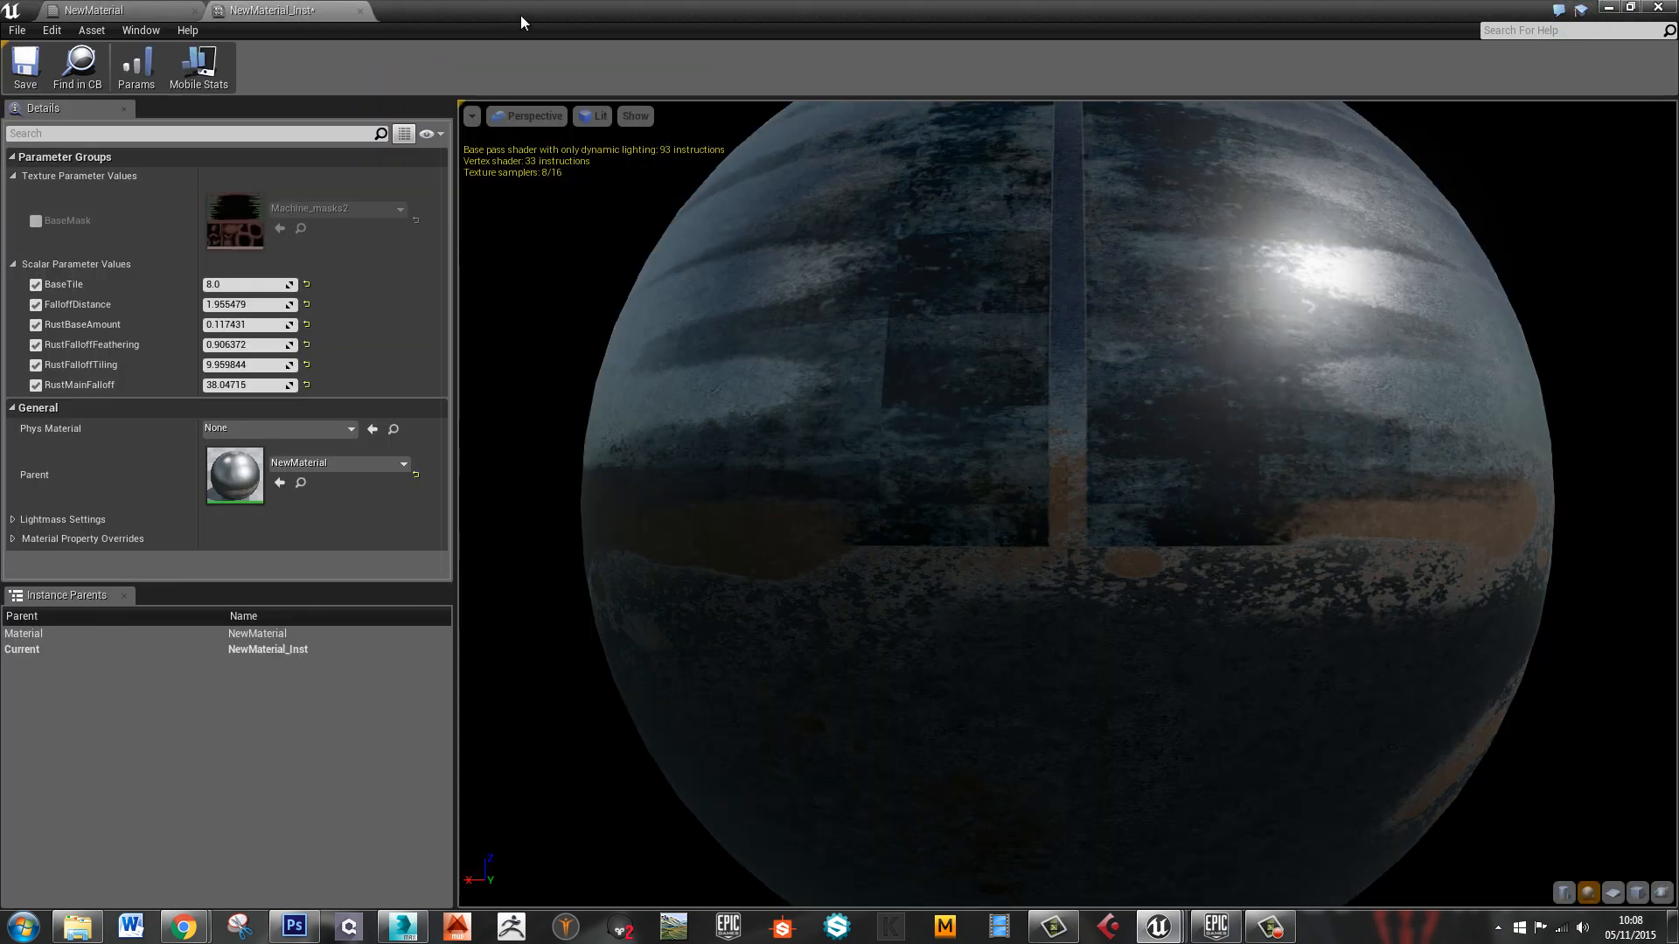
{"action": "left_click", "coordinate": [359, 11]}
{"action": "left_click_drag", "start_coordinate": [503, 15], "coordinate": [1674, 168]}
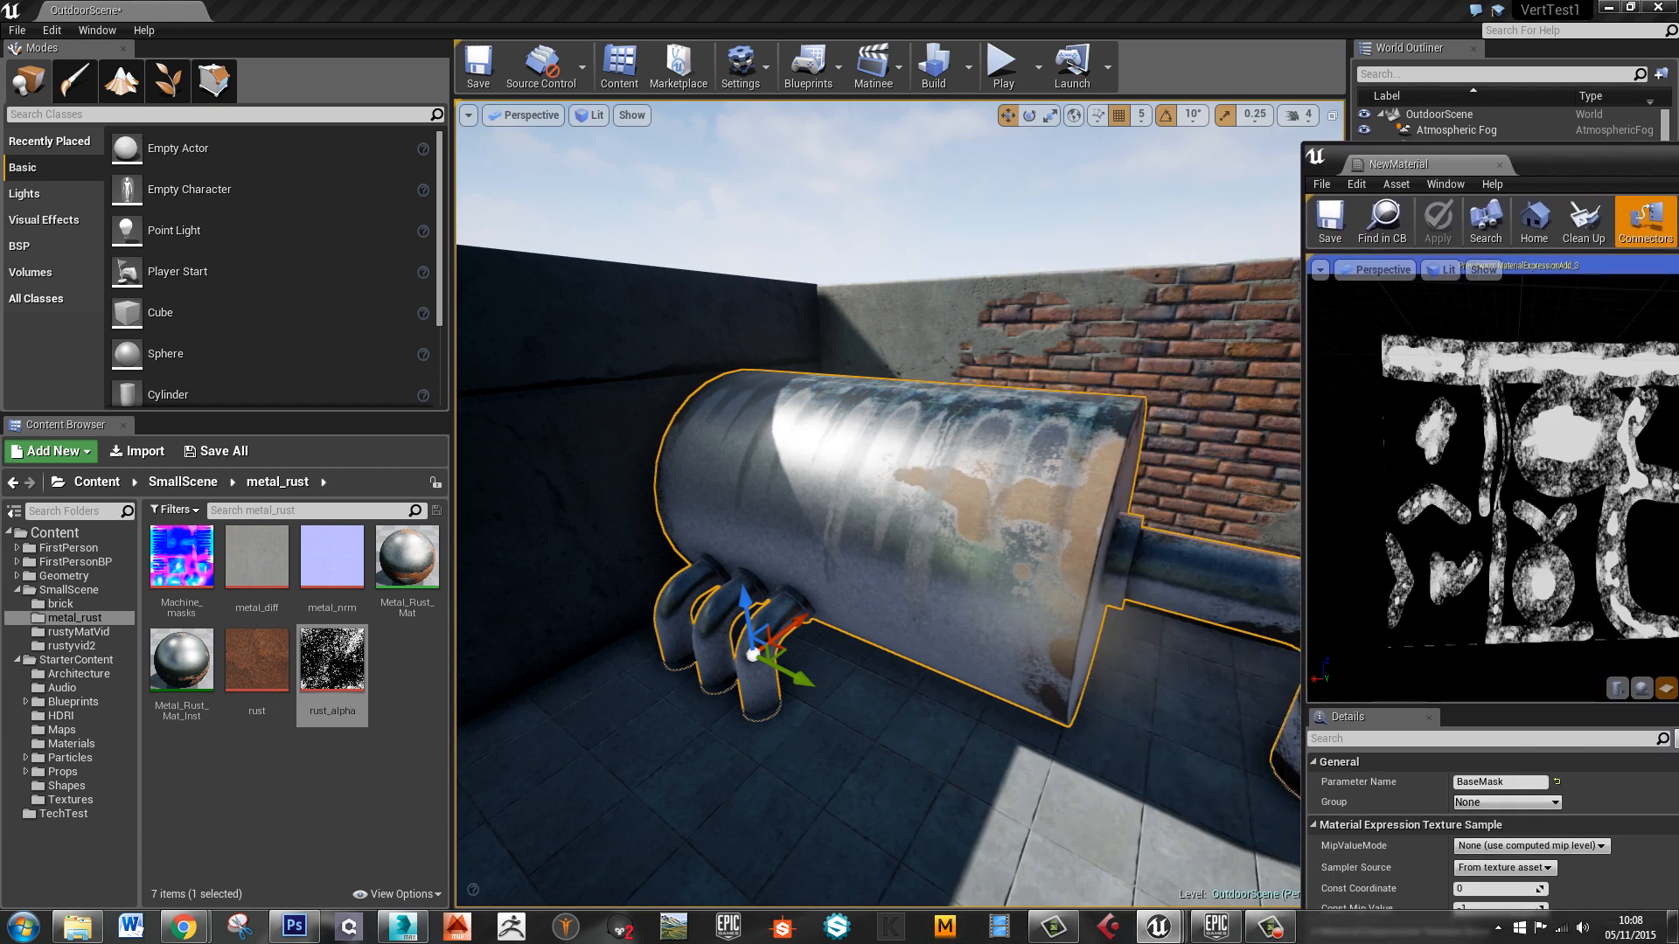
Rename the NewMaterial_Inst asset in the rustyvid2 folder to RustyMachine
{"action": "left_click", "coordinate": [71, 646]}
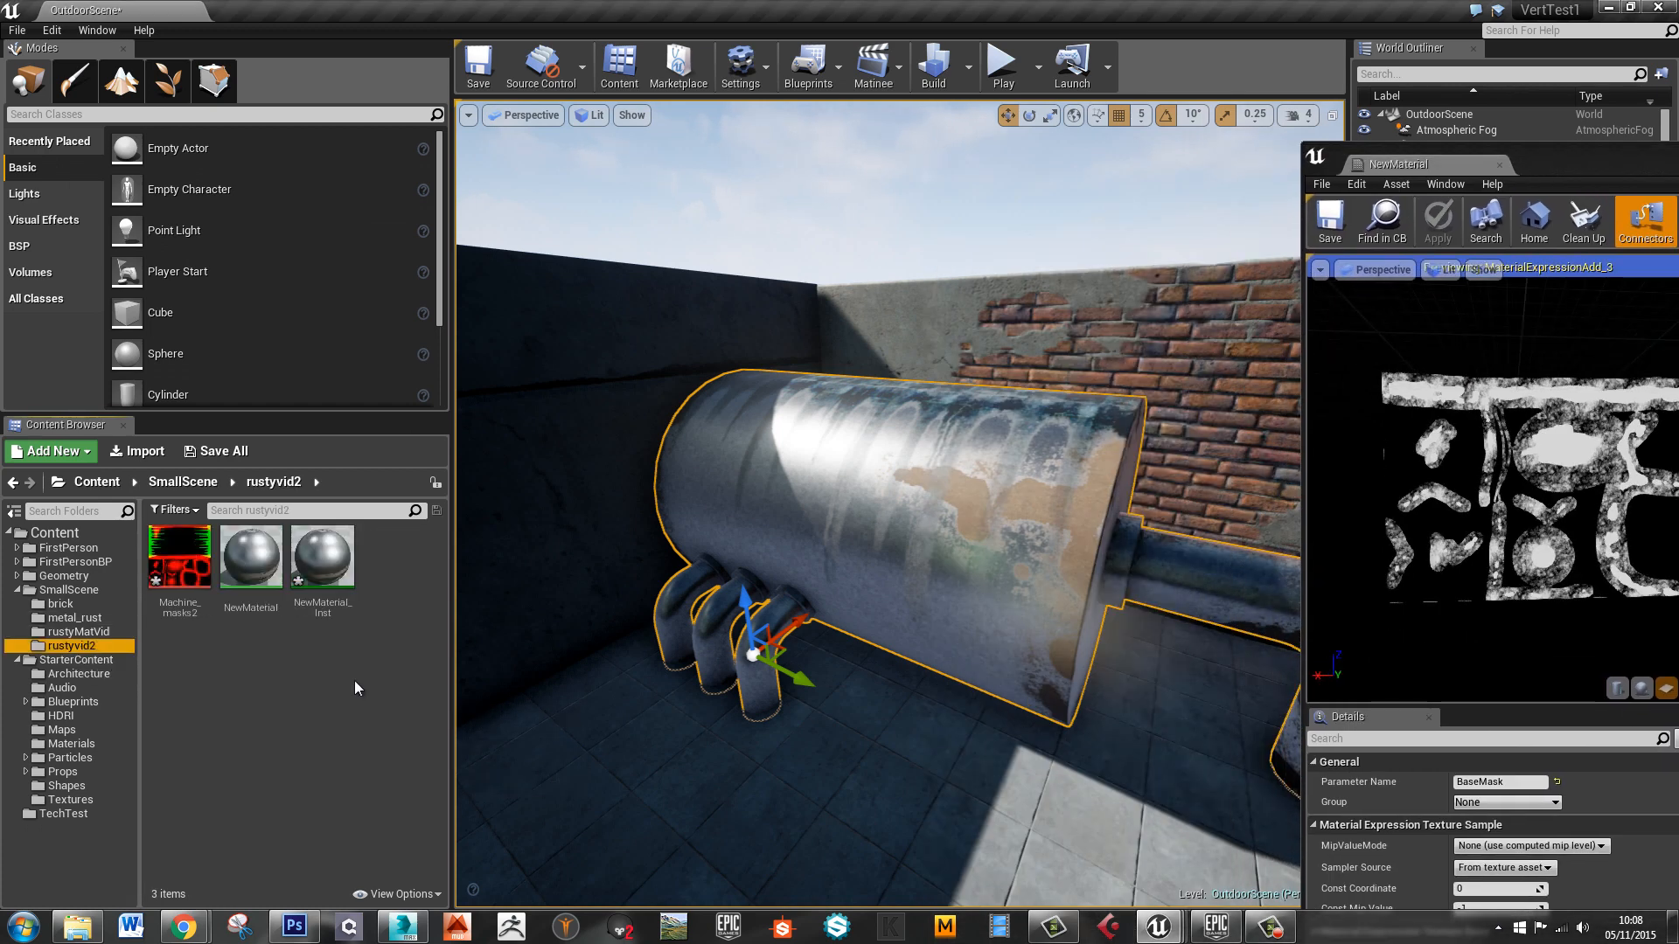
{"action": "left_click", "coordinate": [308, 574]}
{"action": "key", "text": "F2"}
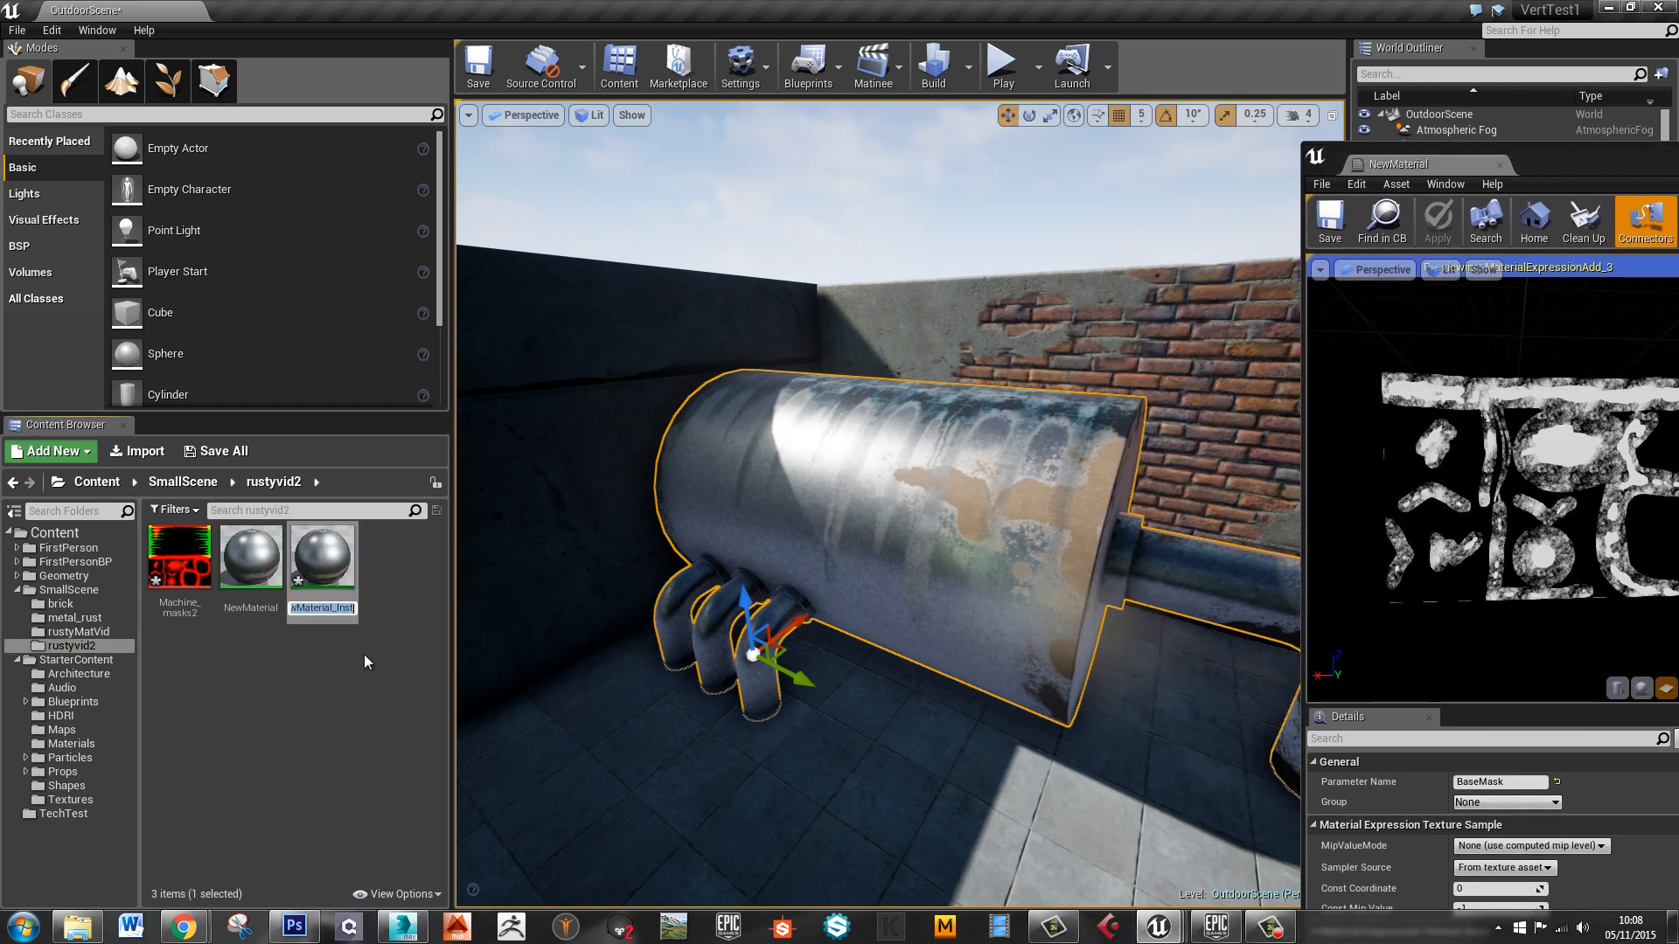
{"action": "type", "text": "RustyMachine"}
{"action": "key", "text": "Return"}
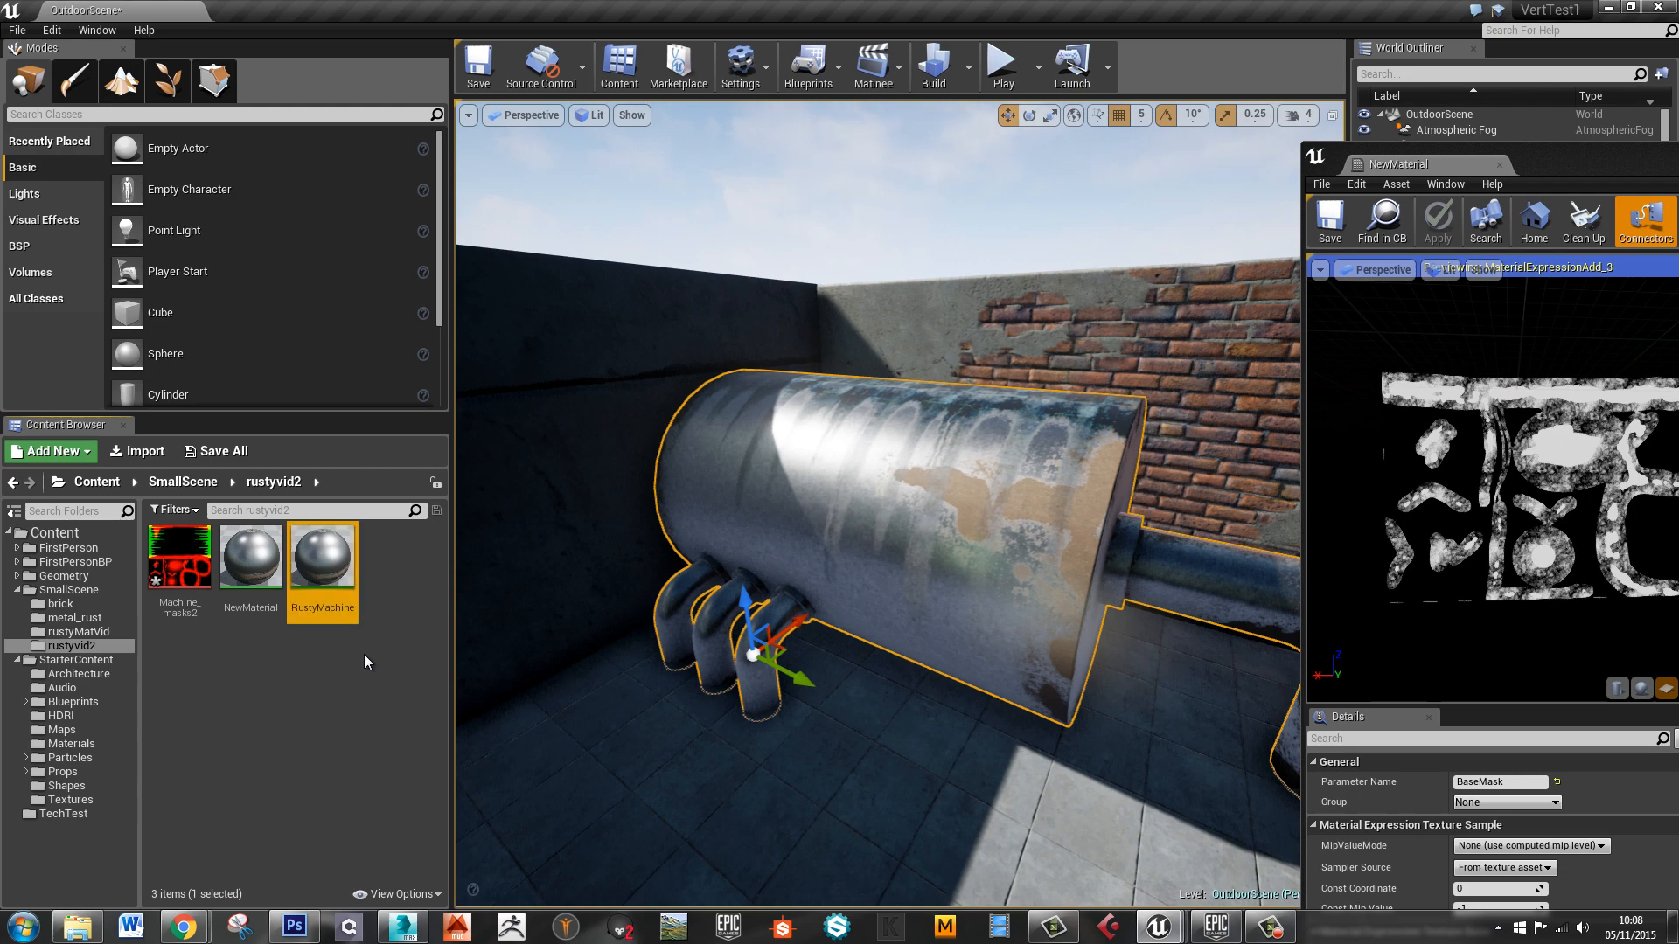
Create a material instance of NewMaterial named RustyPipes
{"action": "right_click", "coordinate": [254, 567]}
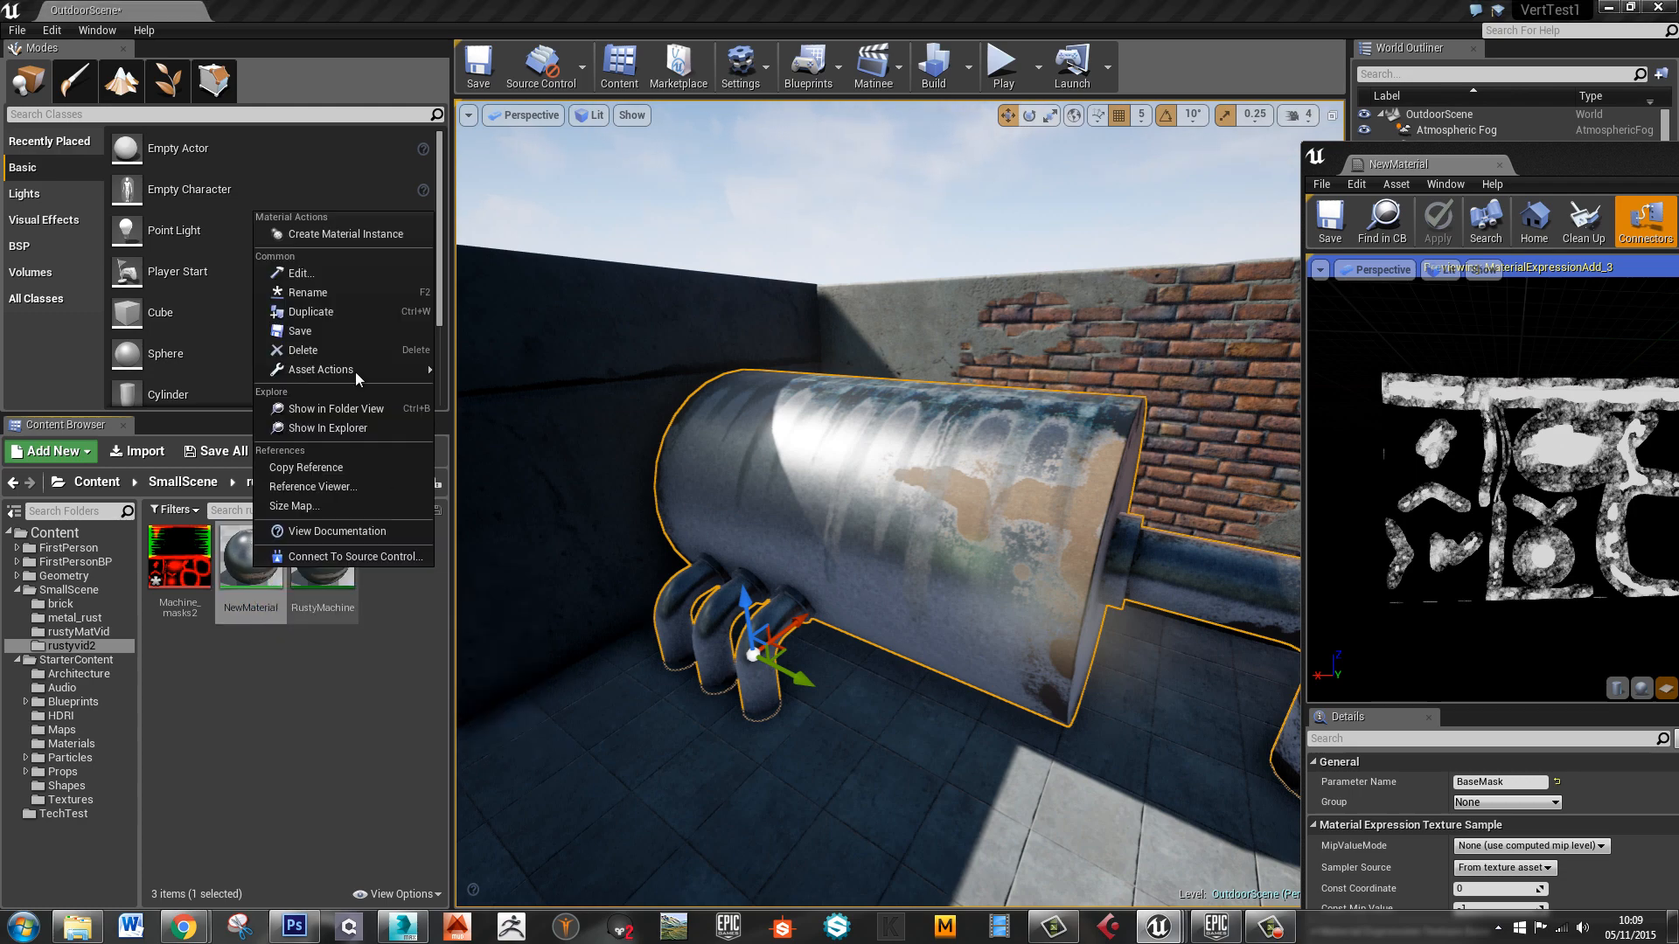
{"action": "left_click", "coordinate": [343, 234]}
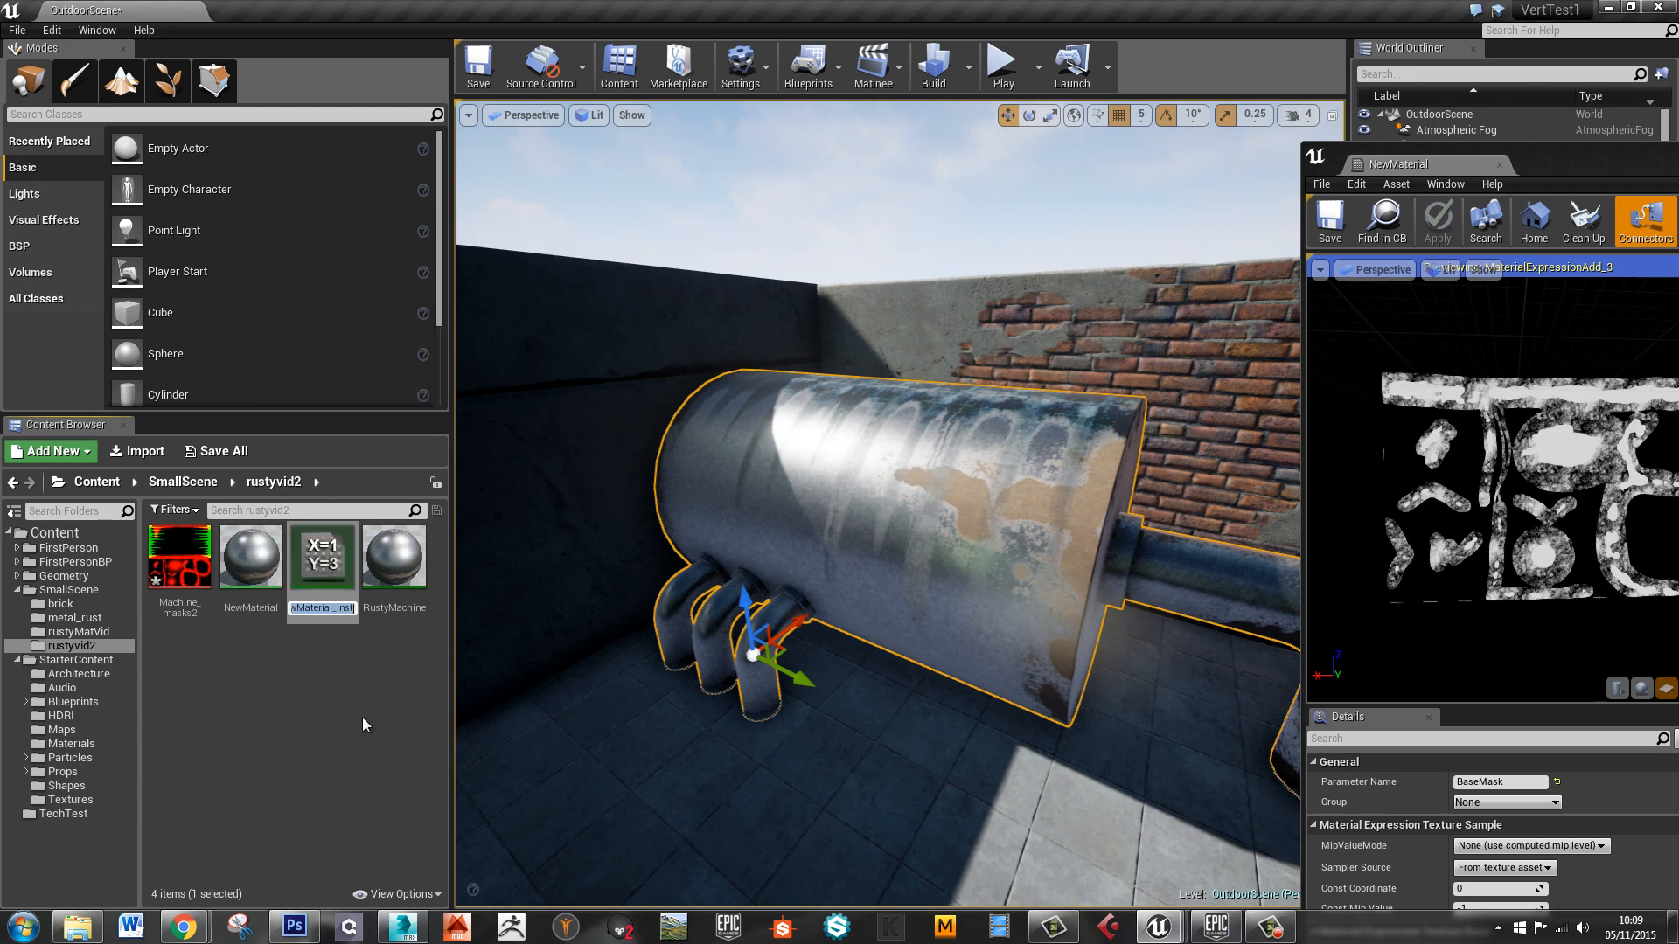
{"action": "type", "text": "RustyPipe"}
{"action": "key", "text": "Return"}
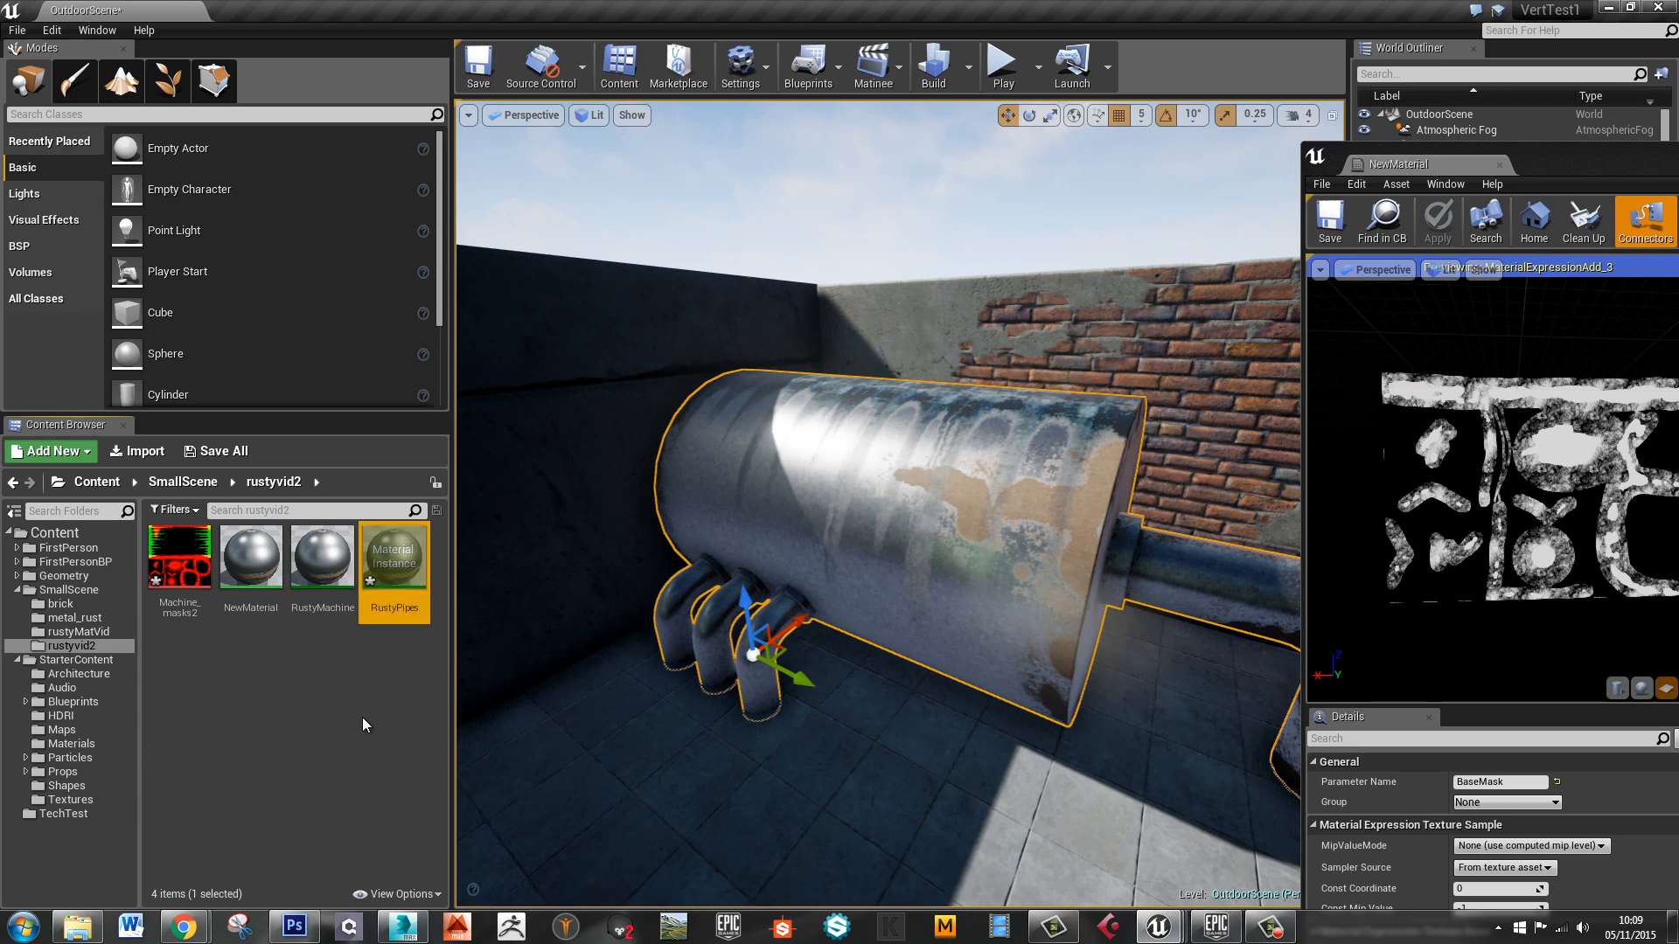
Create another material instance of NewMaterial and name it RustyBarrel
{"action": "right_click", "coordinate": [256, 582]}
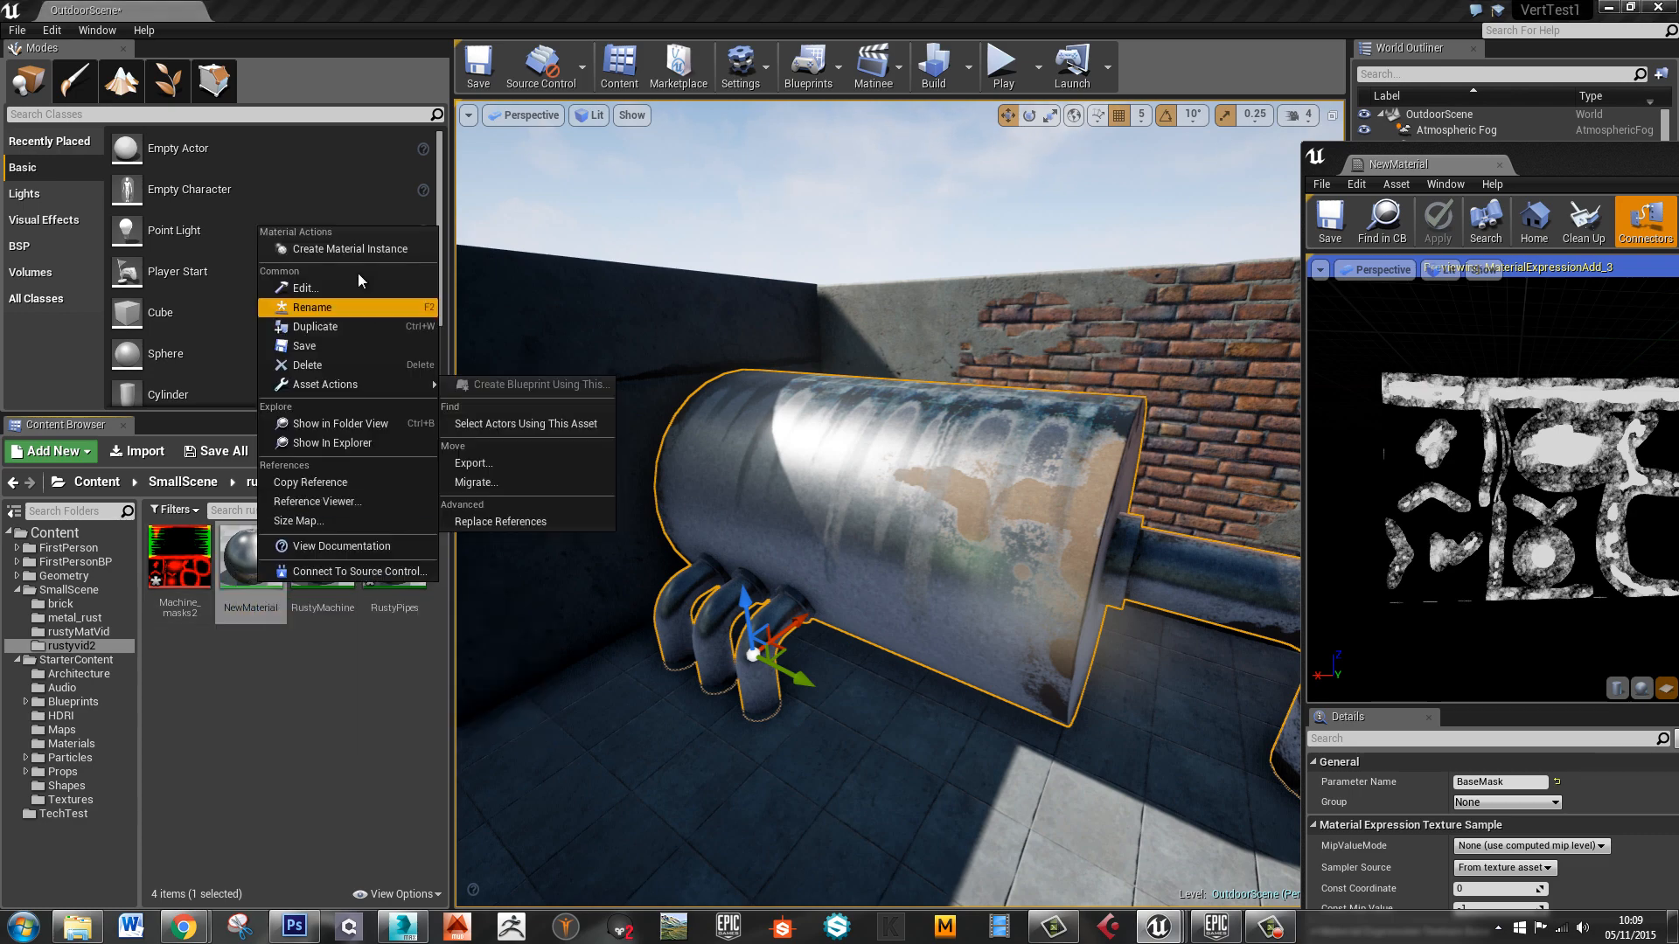
{"action": "left_click", "coordinate": [343, 246]}
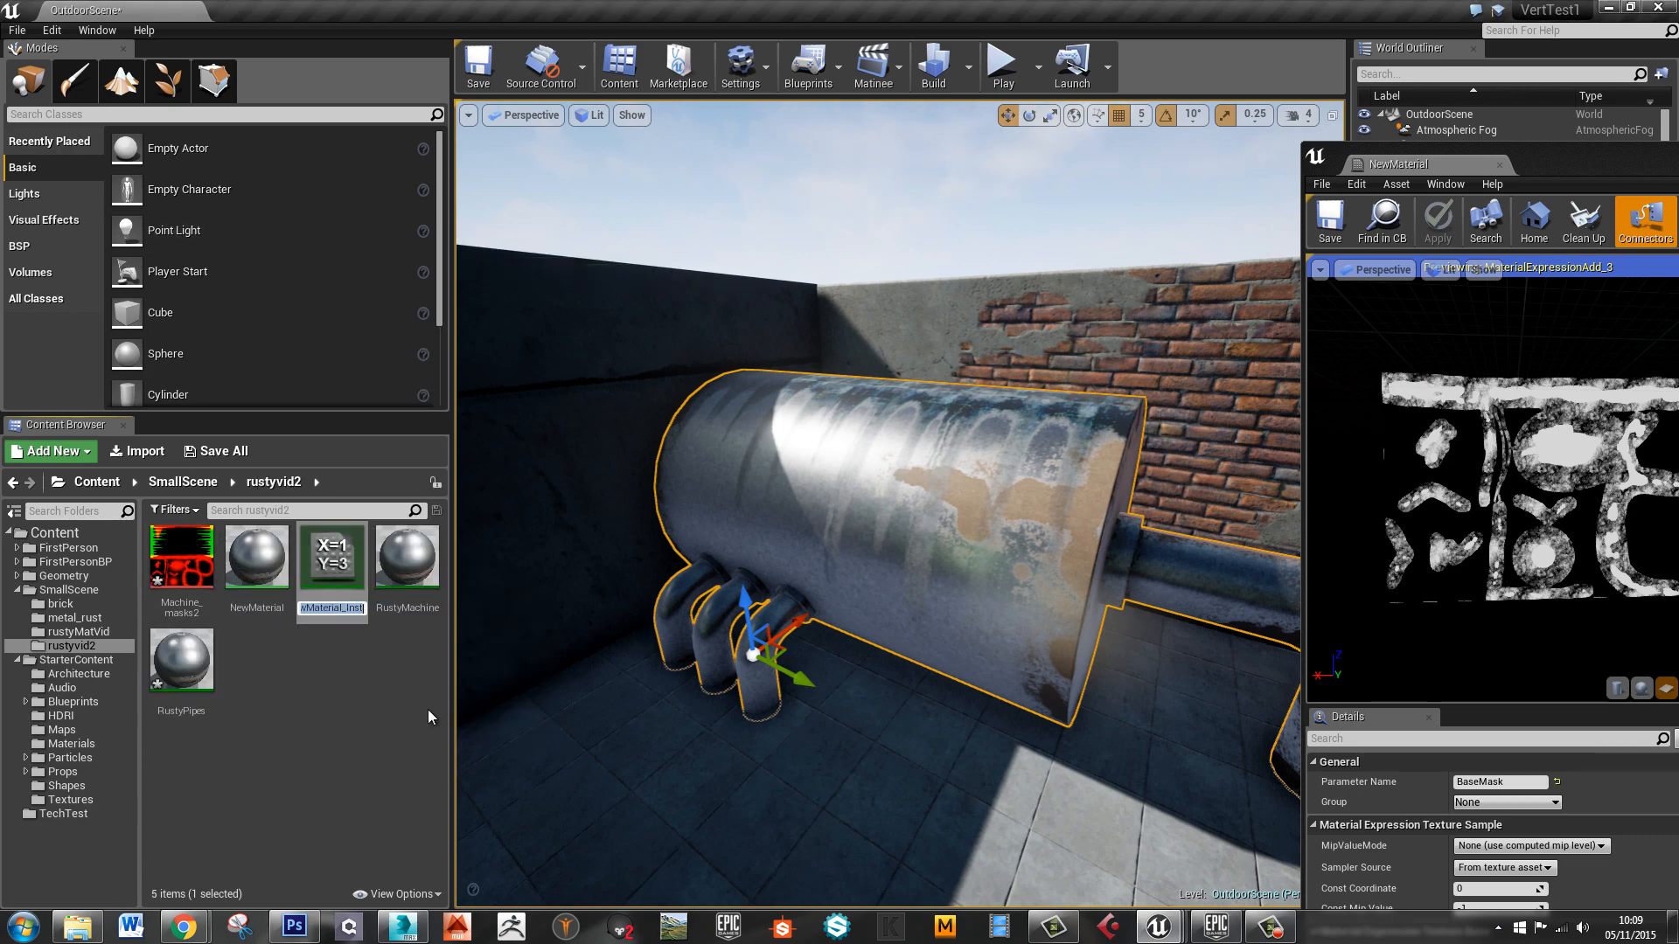
{"action": "type", "text": "RustyBarrel"}
{"action": "key", "text": "Return"}
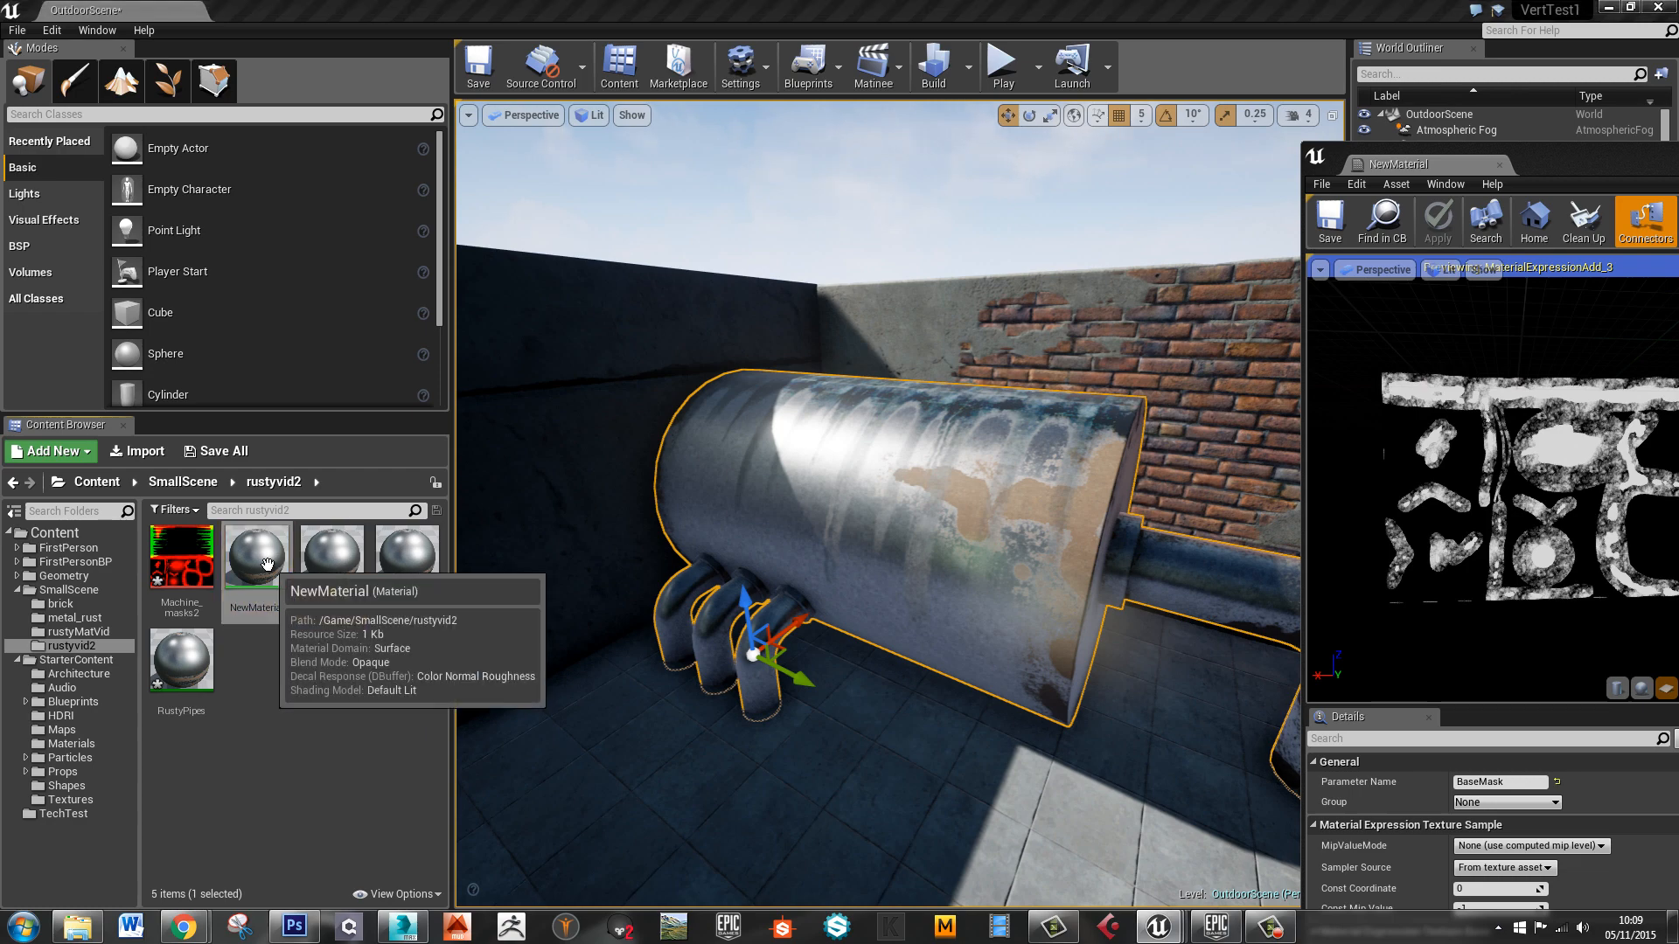
Create a further material instance of NewMaterial named AnotherRustyMachine
{"action": "right_click", "coordinate": [275, 560]}
{"action": "left_click", "coordinate": [334, 234]}
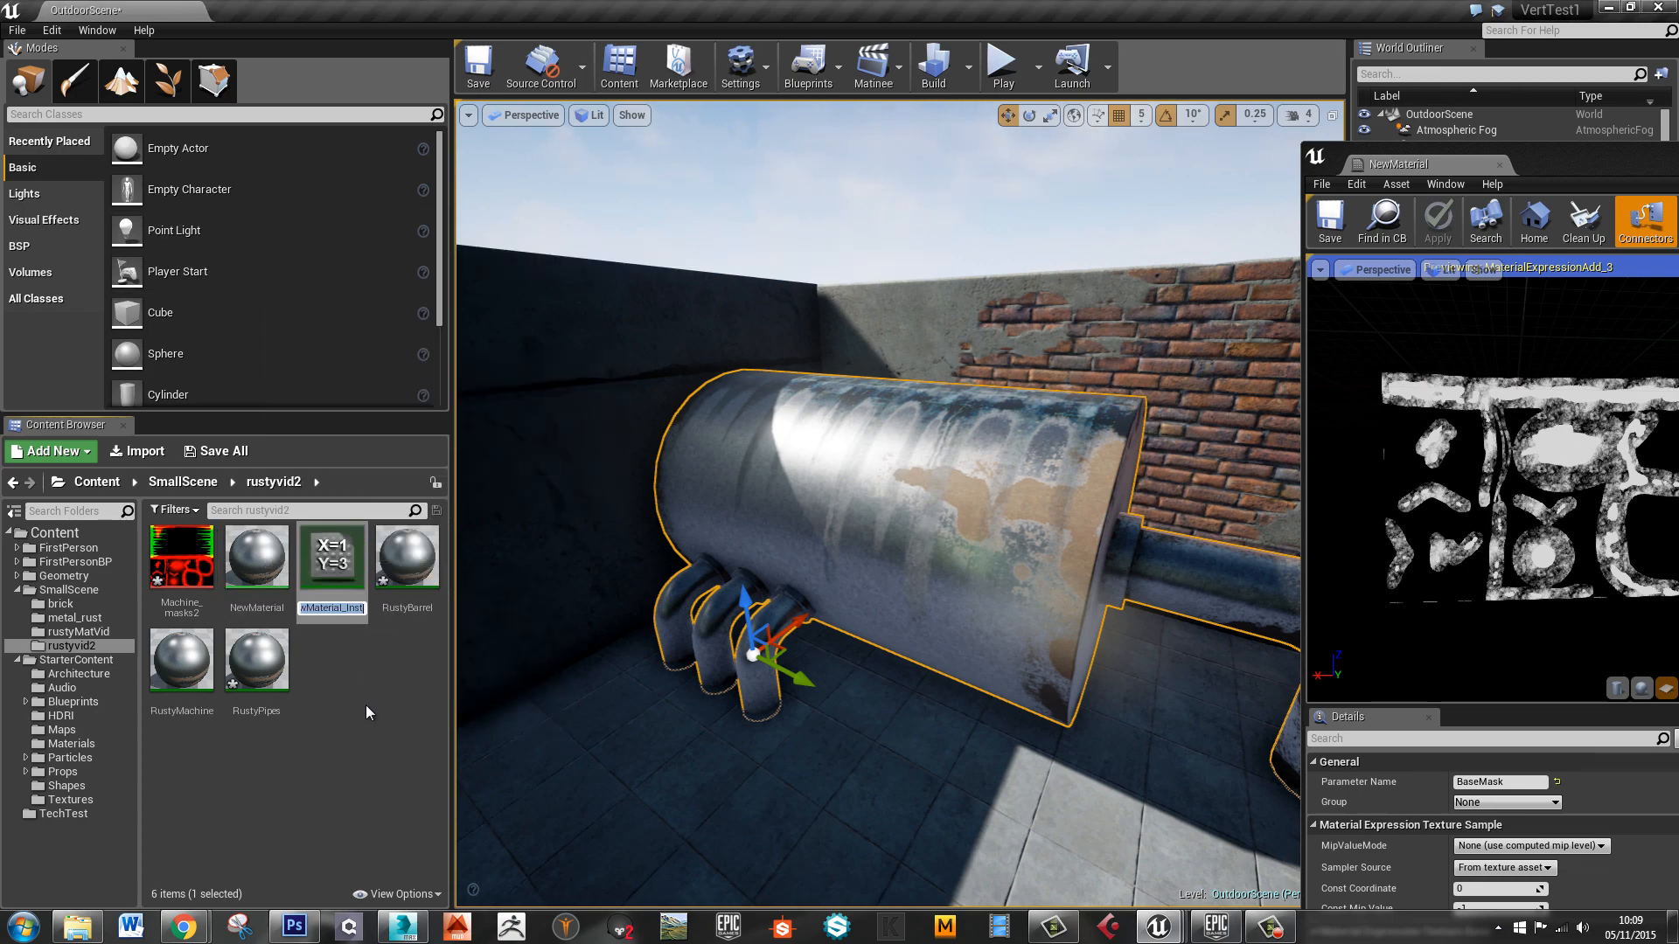
{"action": "type", "text": "Another"}
{"action": "type", "text": "RustyMachine"}
{"action": "key", "text": "Return"}
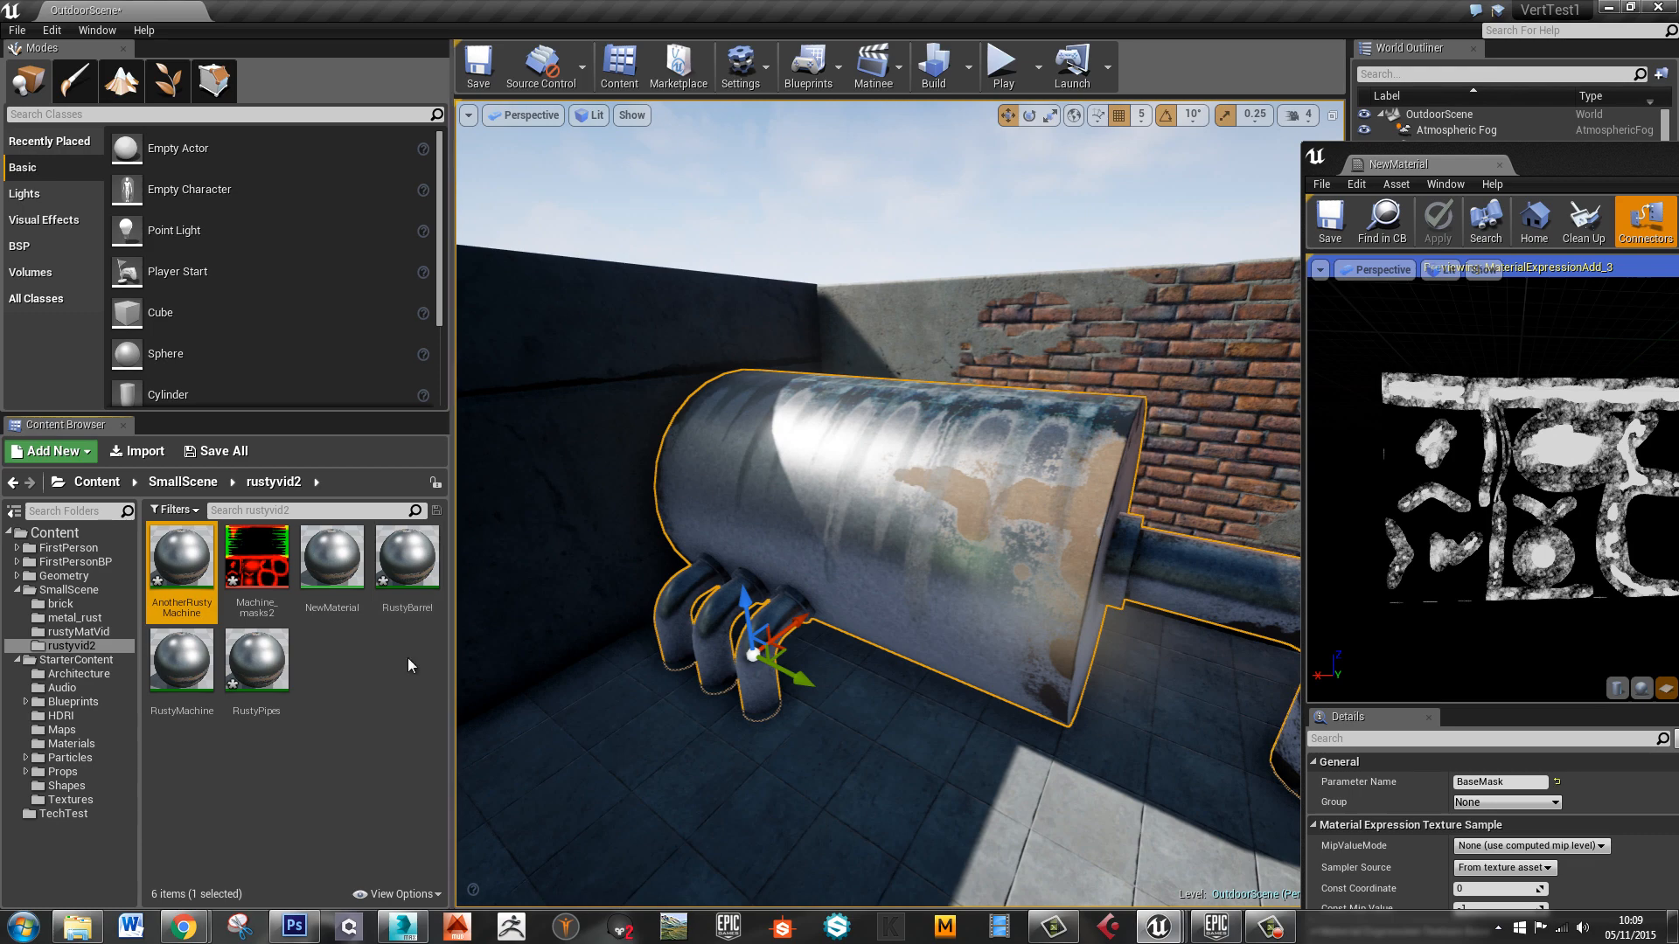
View the machine's rusted body up close and save the level with all modified assets
{"action": "right_click_drag", "start_coordinate": [1114, 546], "coordinate": [962, 591]}
{"action": "right_click_drag", "start_coordinate": [1202, 622], "coordinate": [1215, 624]}
{"action": "key", "text": "ctrl+shift+s"}
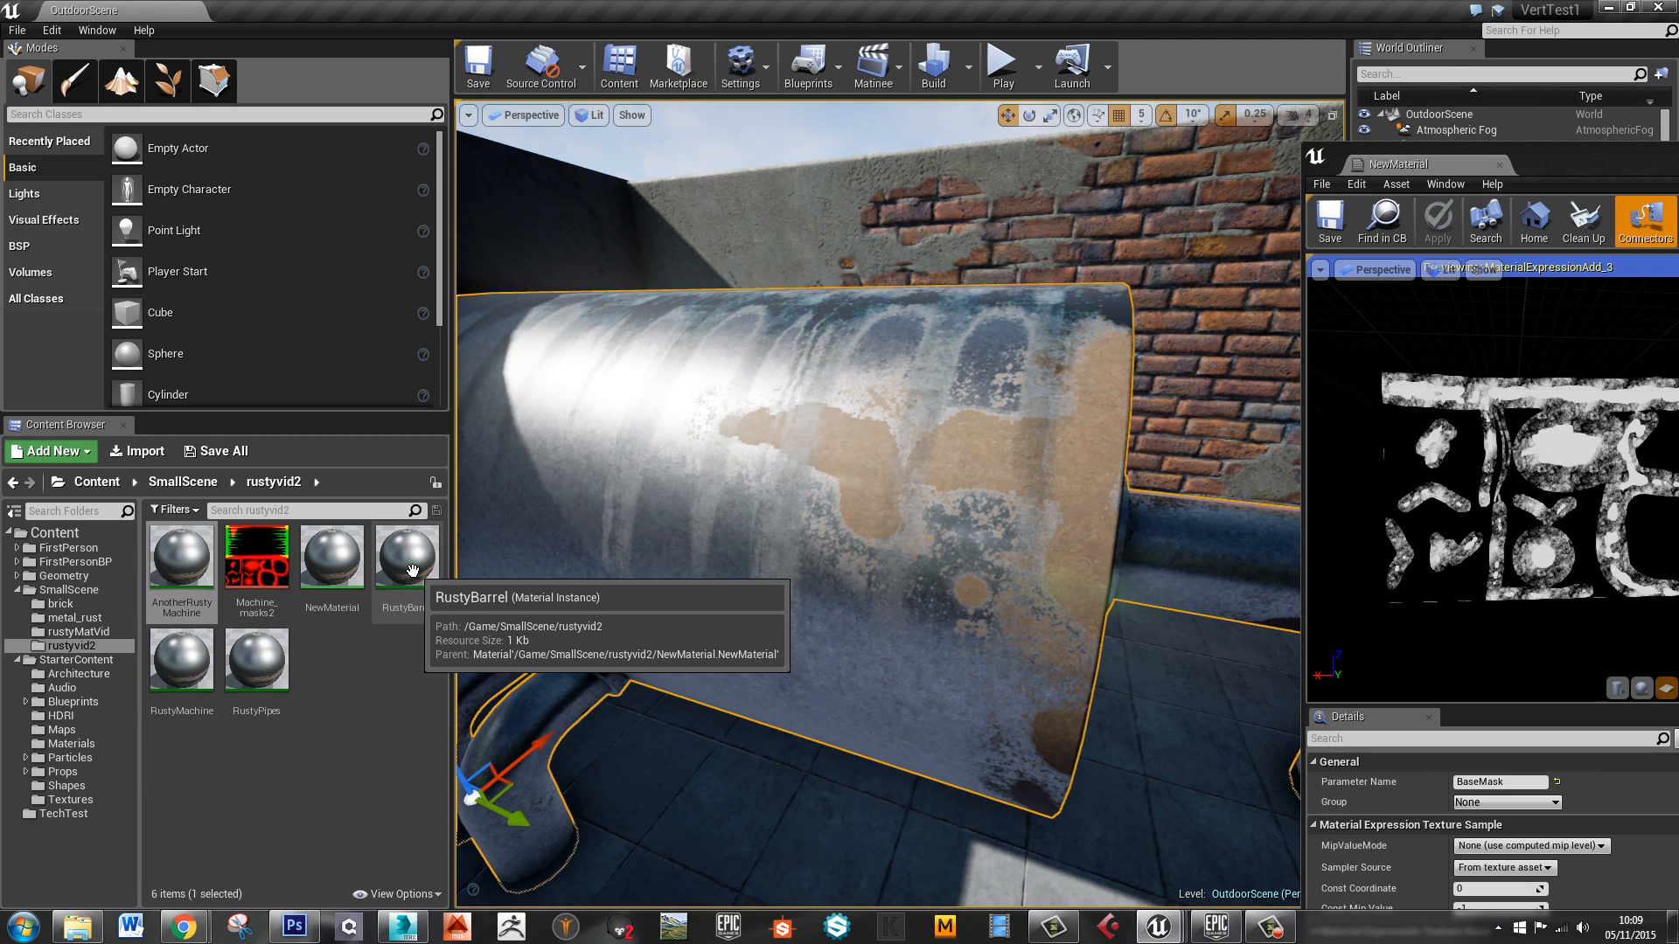
Open the RustyBarrel instance and enable its BaseMask texture override
{"action": "double_click", "coordinate": [412, 570]}
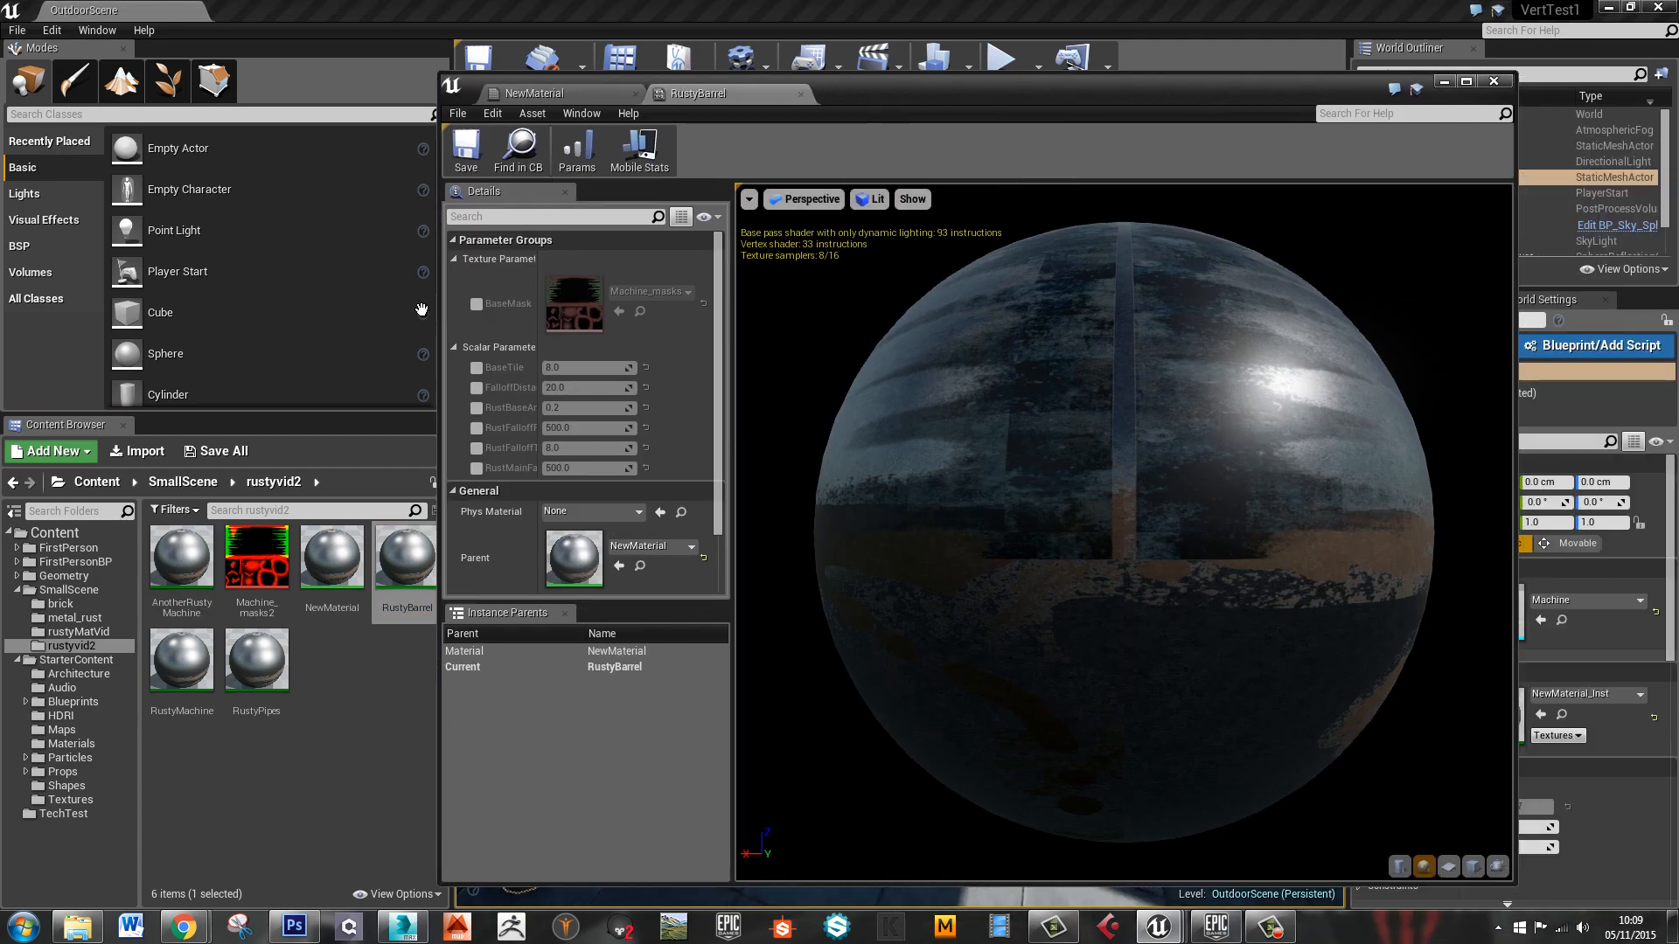
{"action": "left_click", "coordinate": [476, 305]}
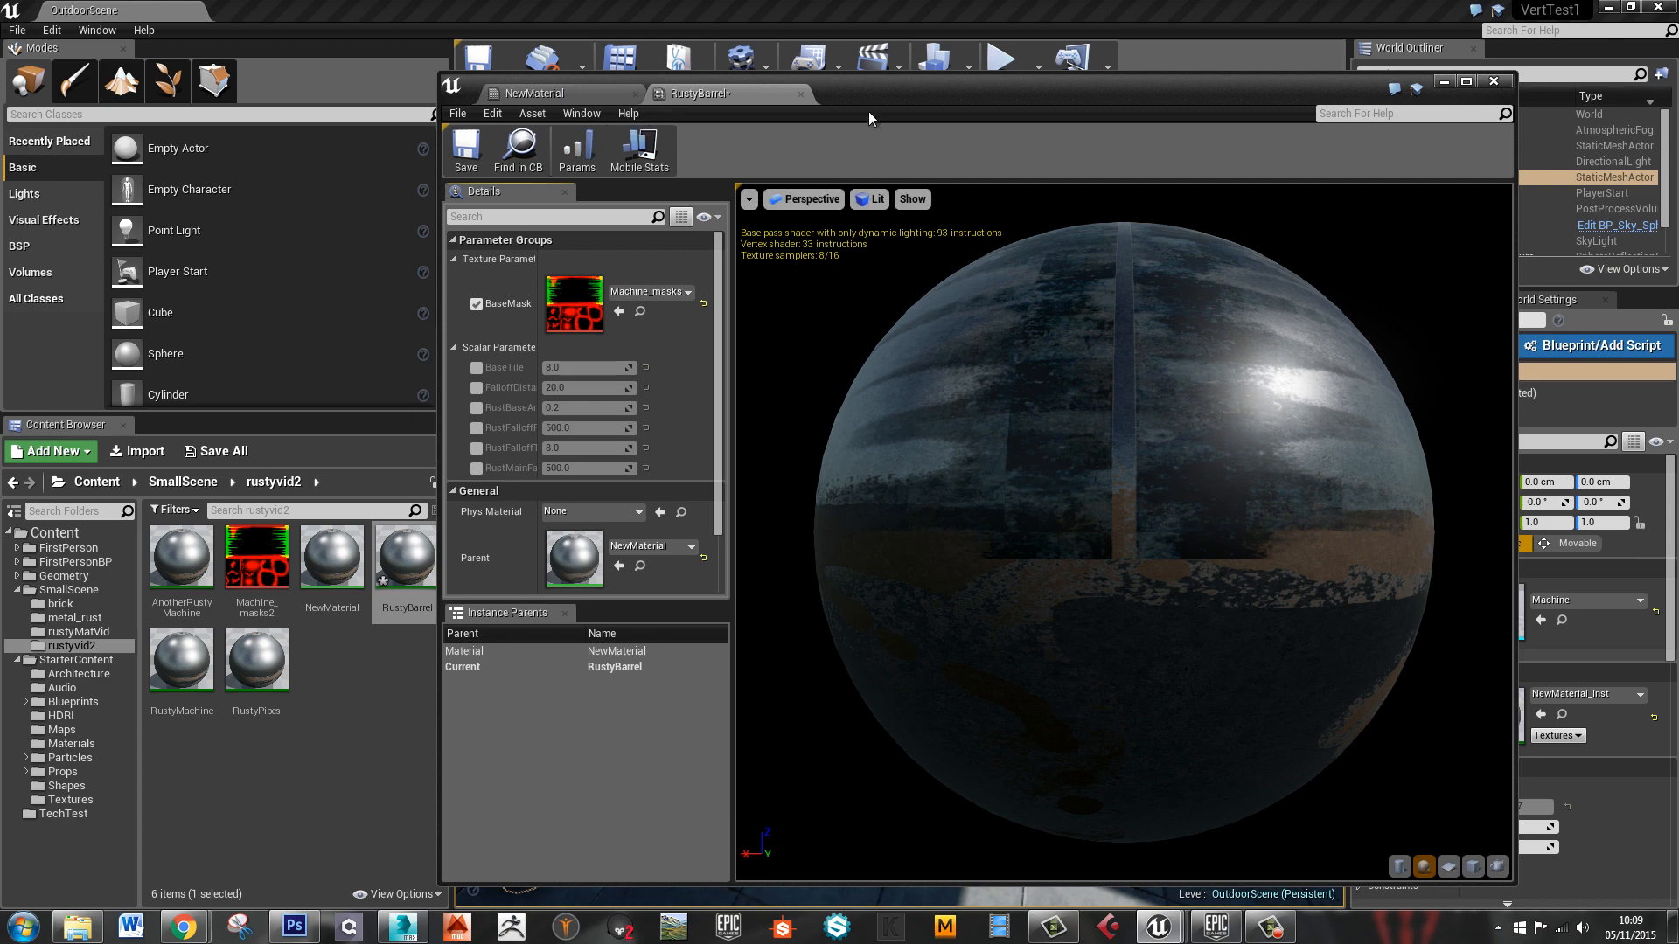
{"action": "left_click_drag", "start_coordinate": [869, 91], "coordinate": [936, 67]}
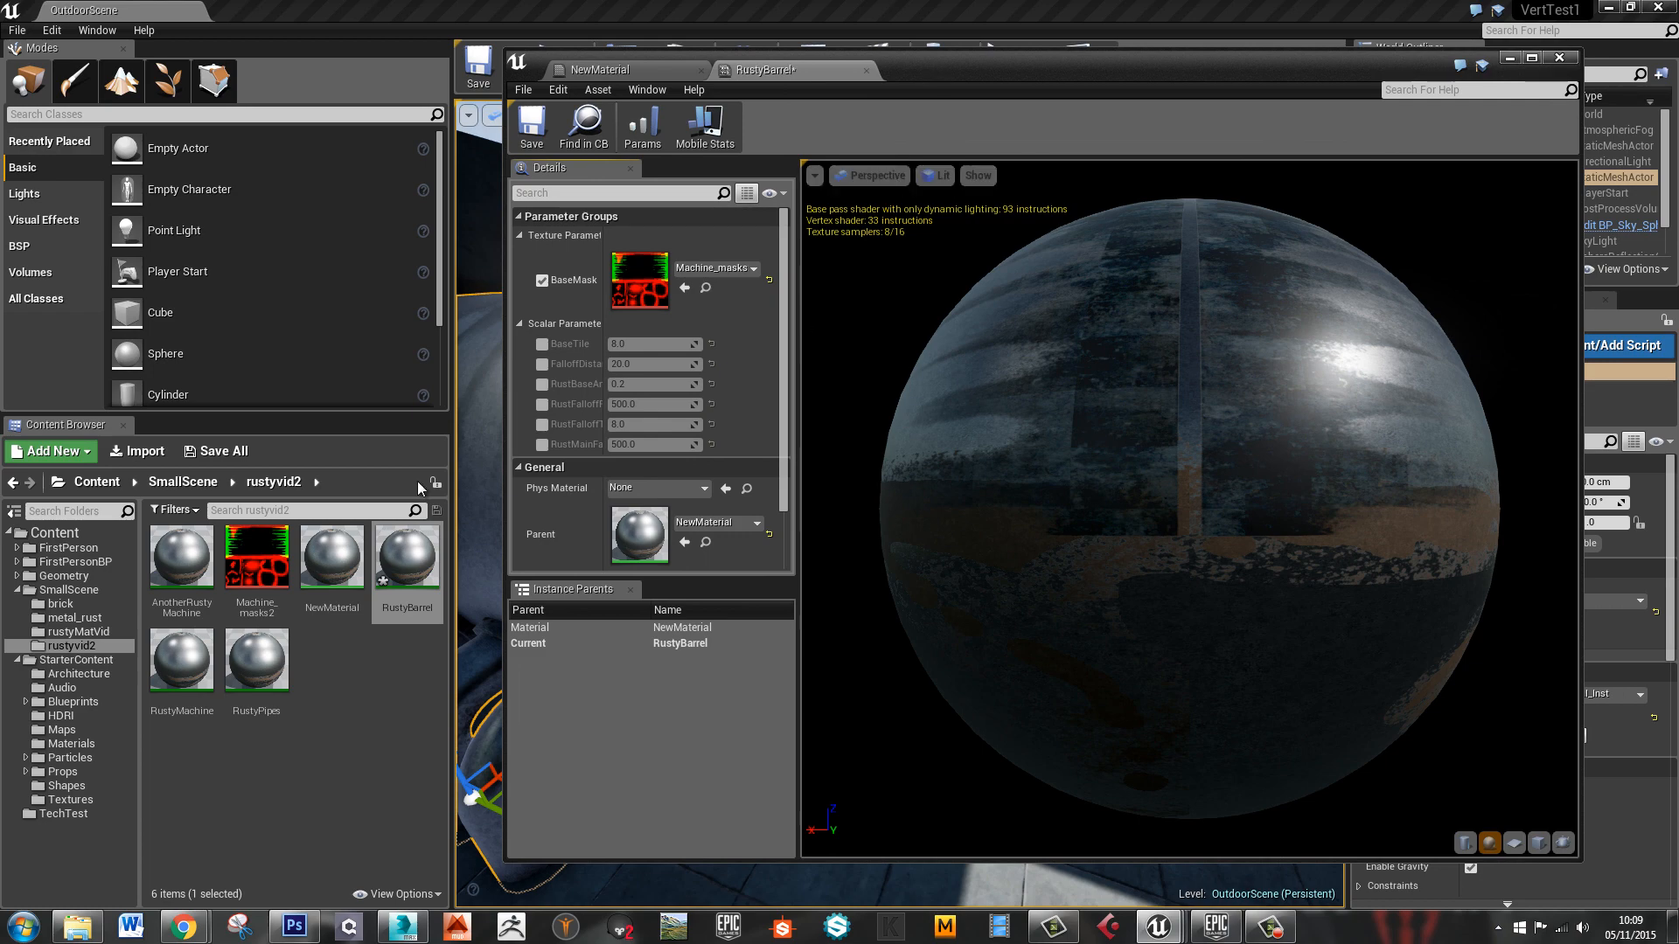
Try a BaseTile override of about 4.11 in RustyBarrel and disable it again
{"action": "left_click", "coordinate": [541, 344]}
{"action": "left_click_drag", "start_coordinate": [630, 344], "coordinate": [623, 375]}
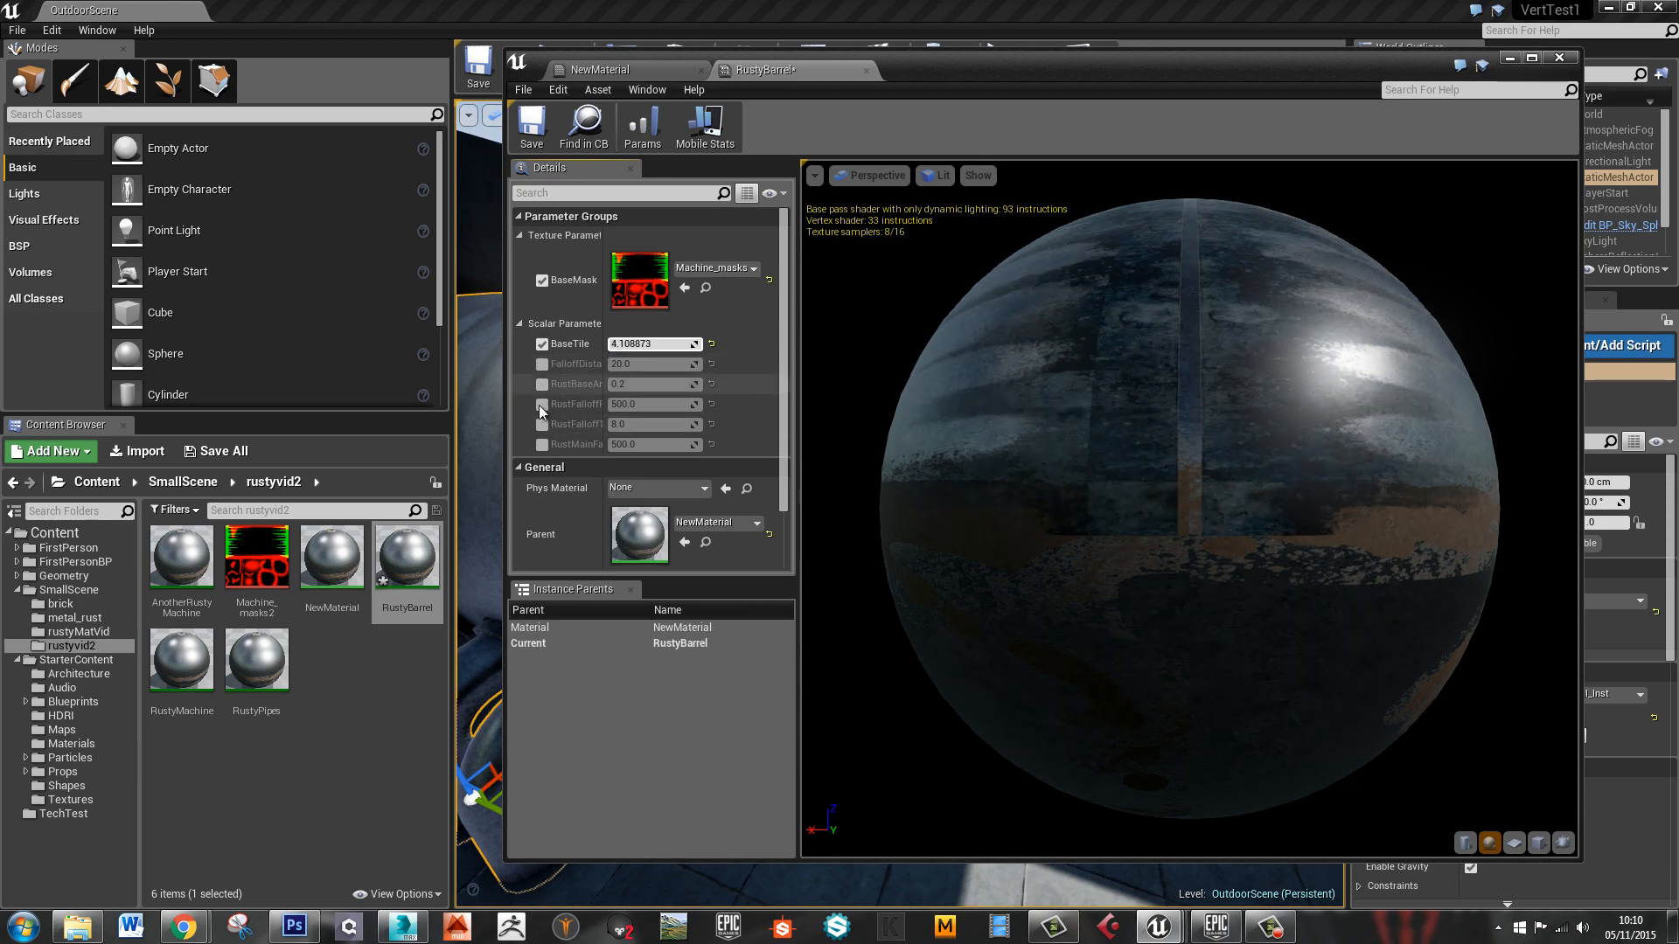
{"action": "left_click", "coordinate": [542, 343]}
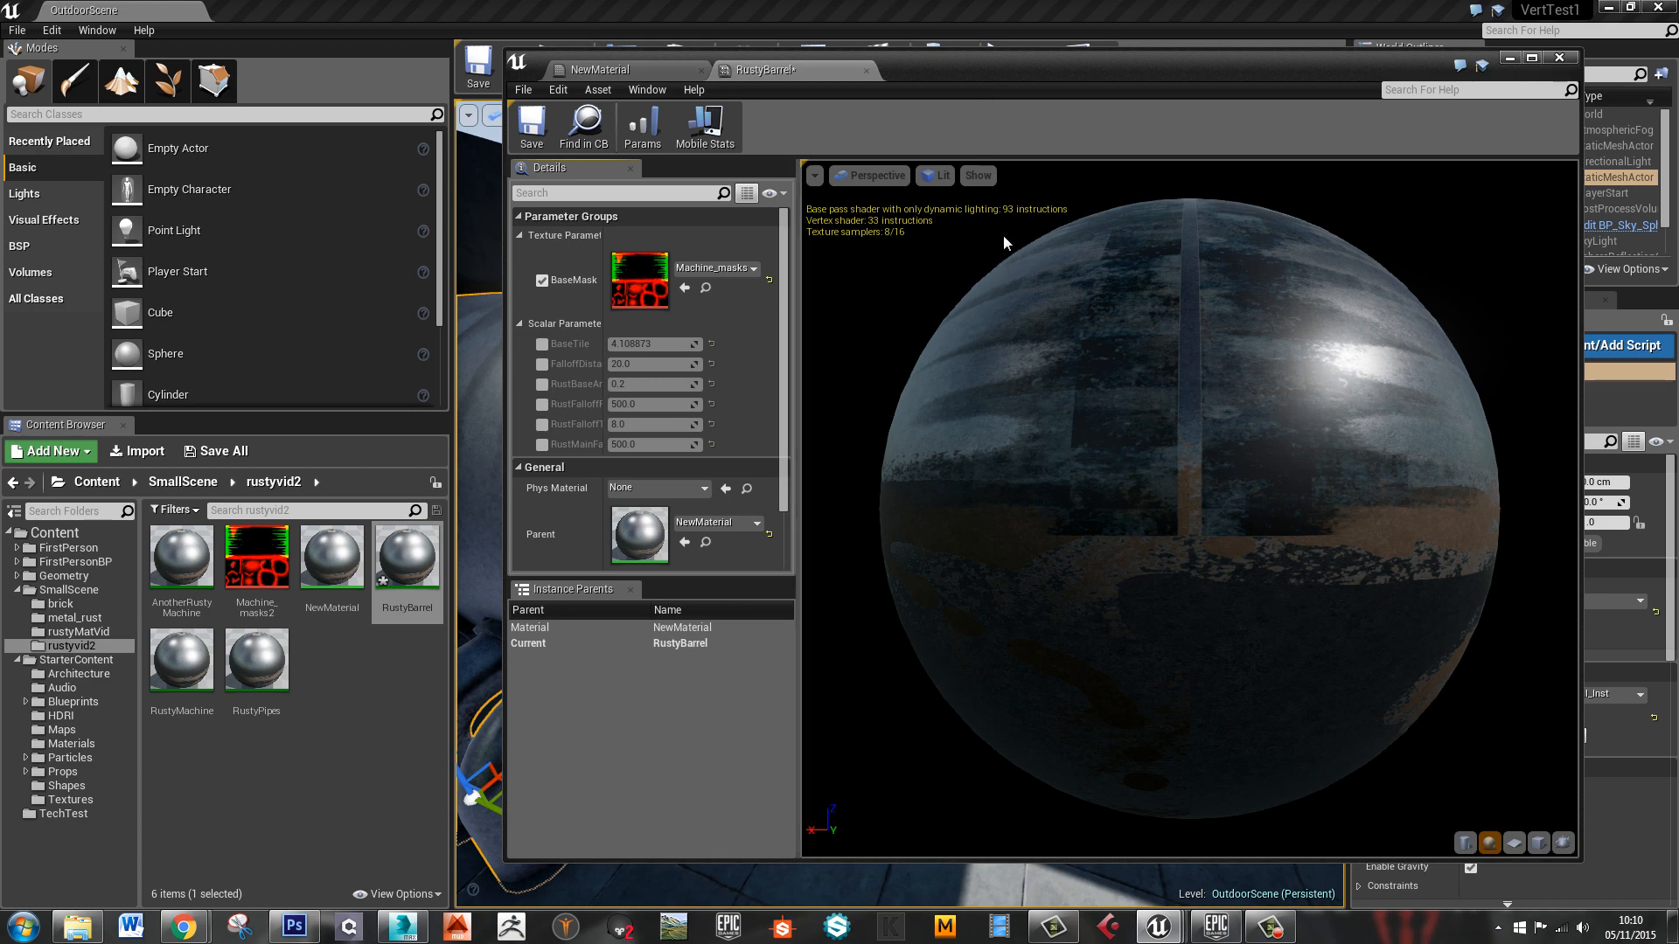
Uncover the level viewport, locate the Machine_masks2 texture and examine the rust on the machine's body and pipes from several angles
{"action": "left_click_drag", "start_coordinate": [971, 71], "coordinate": [1678, 98]}
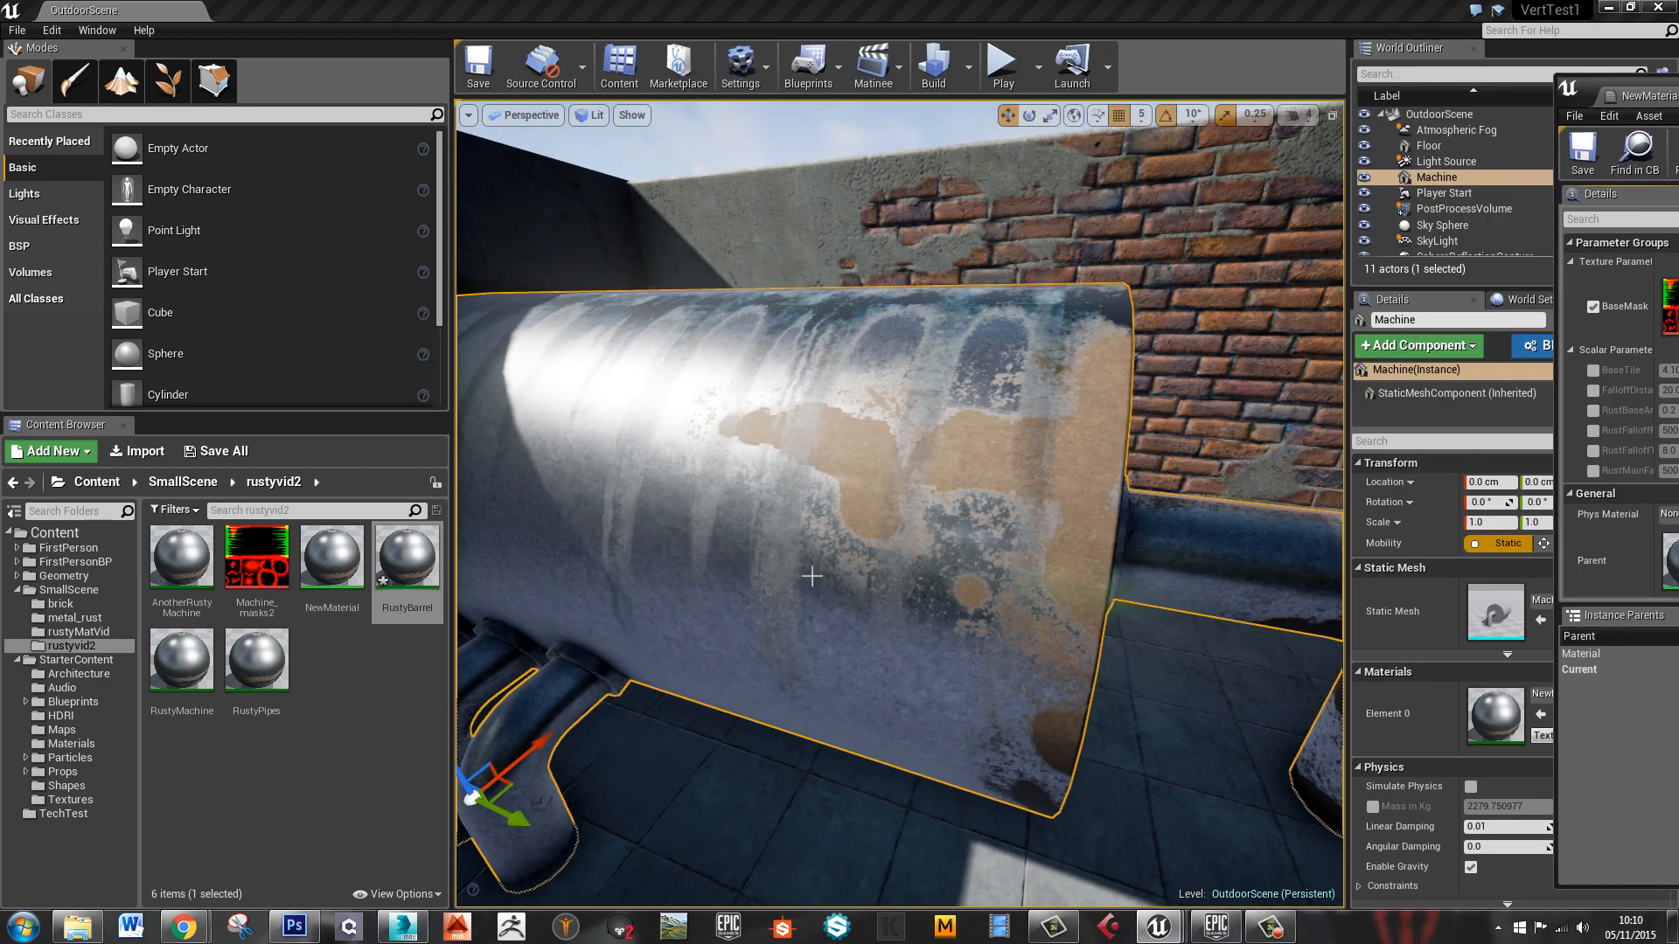
{"action": "key", "text": "f"}
{"action": "left_click_drag", "start_coordinate": [955, 604], "coordinate": [853, 650], "text": "alt"}
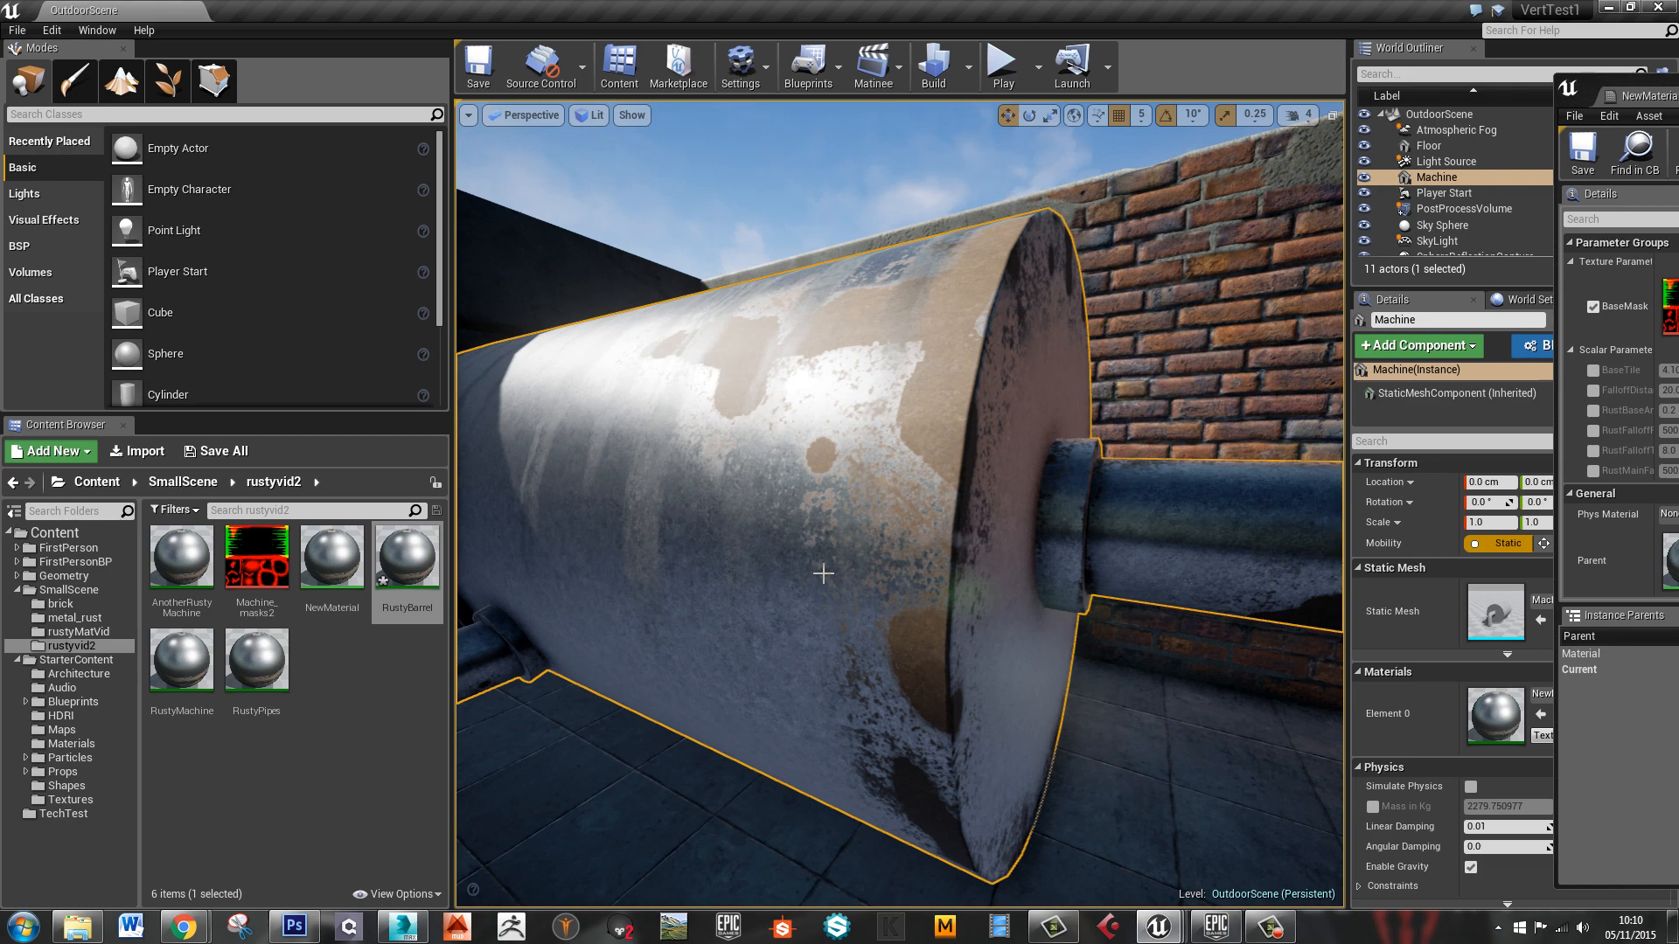
{"action": "left_click", "coordinate": [250, 557]}
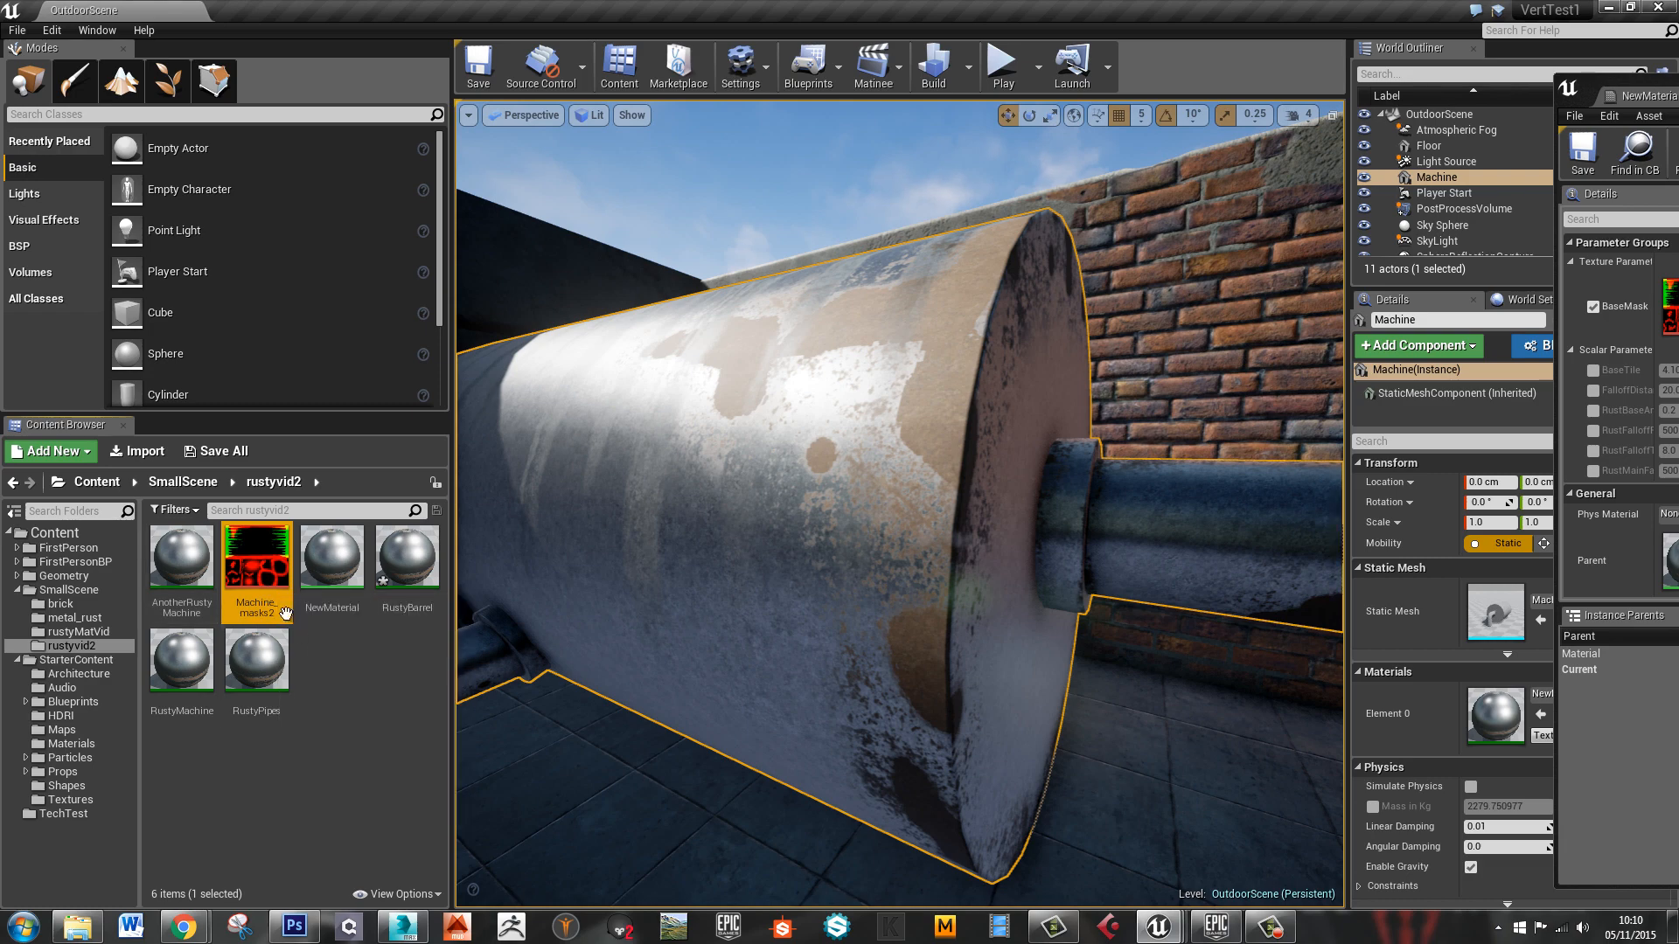
{"action": "left_click", "coordinate": [323, 663]}
{"action": "left_click", "coordinate": [265, 603]}
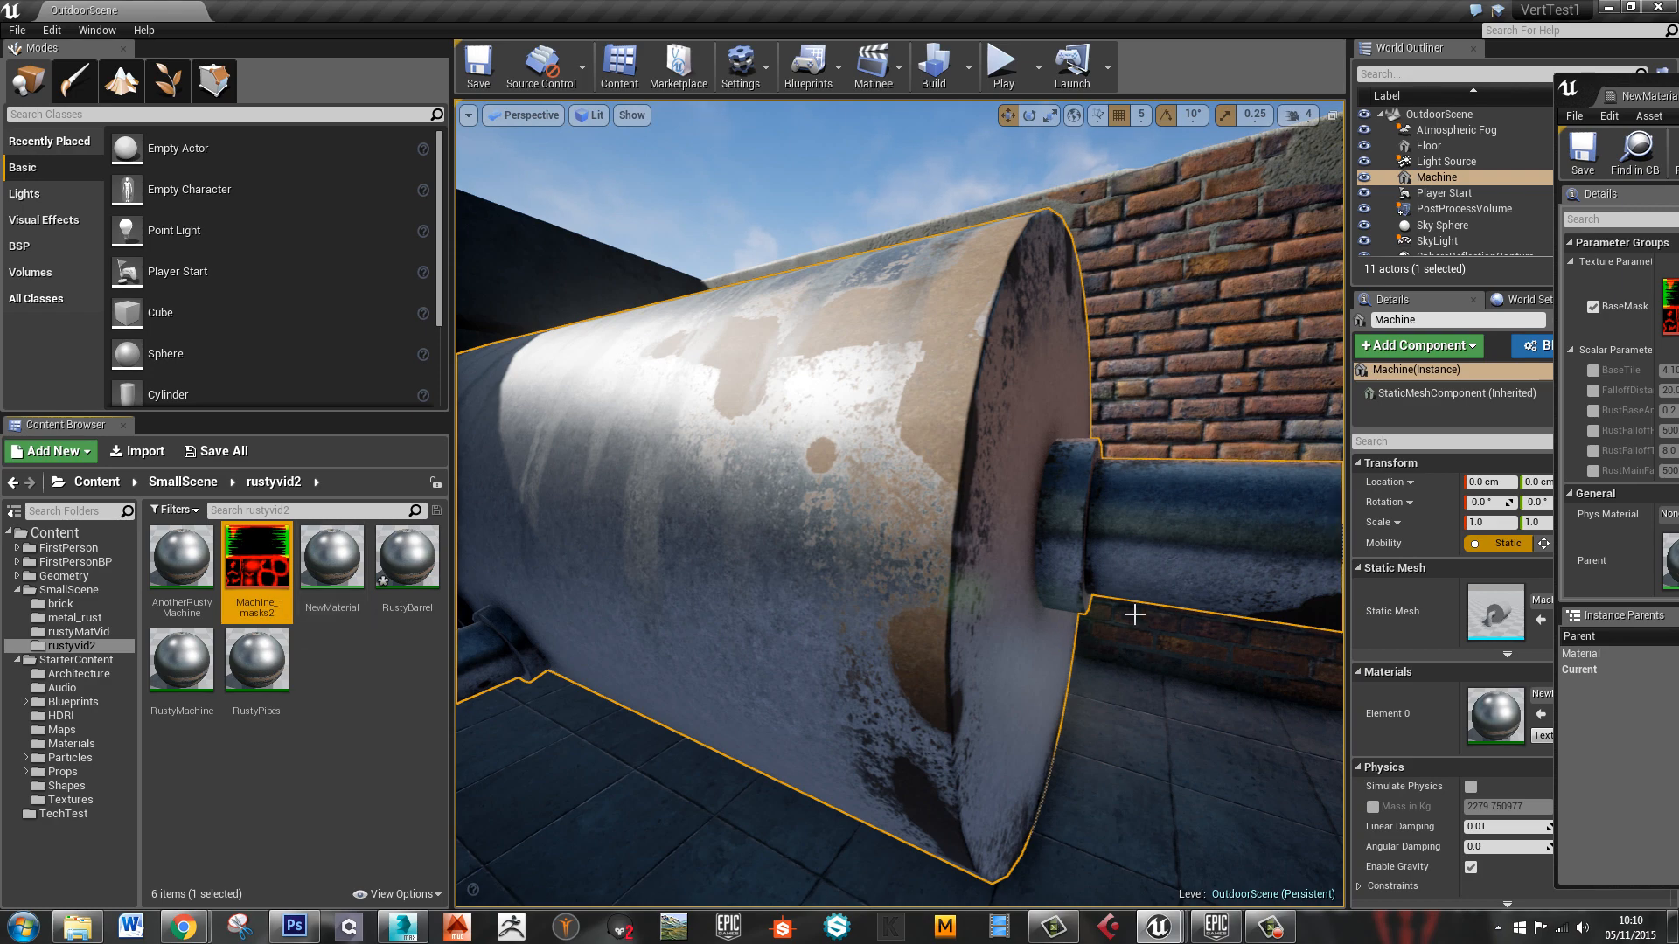
{"action": "right_click_drag", "start_coordinate": [958, 570], "coordinate": [907, 583]}
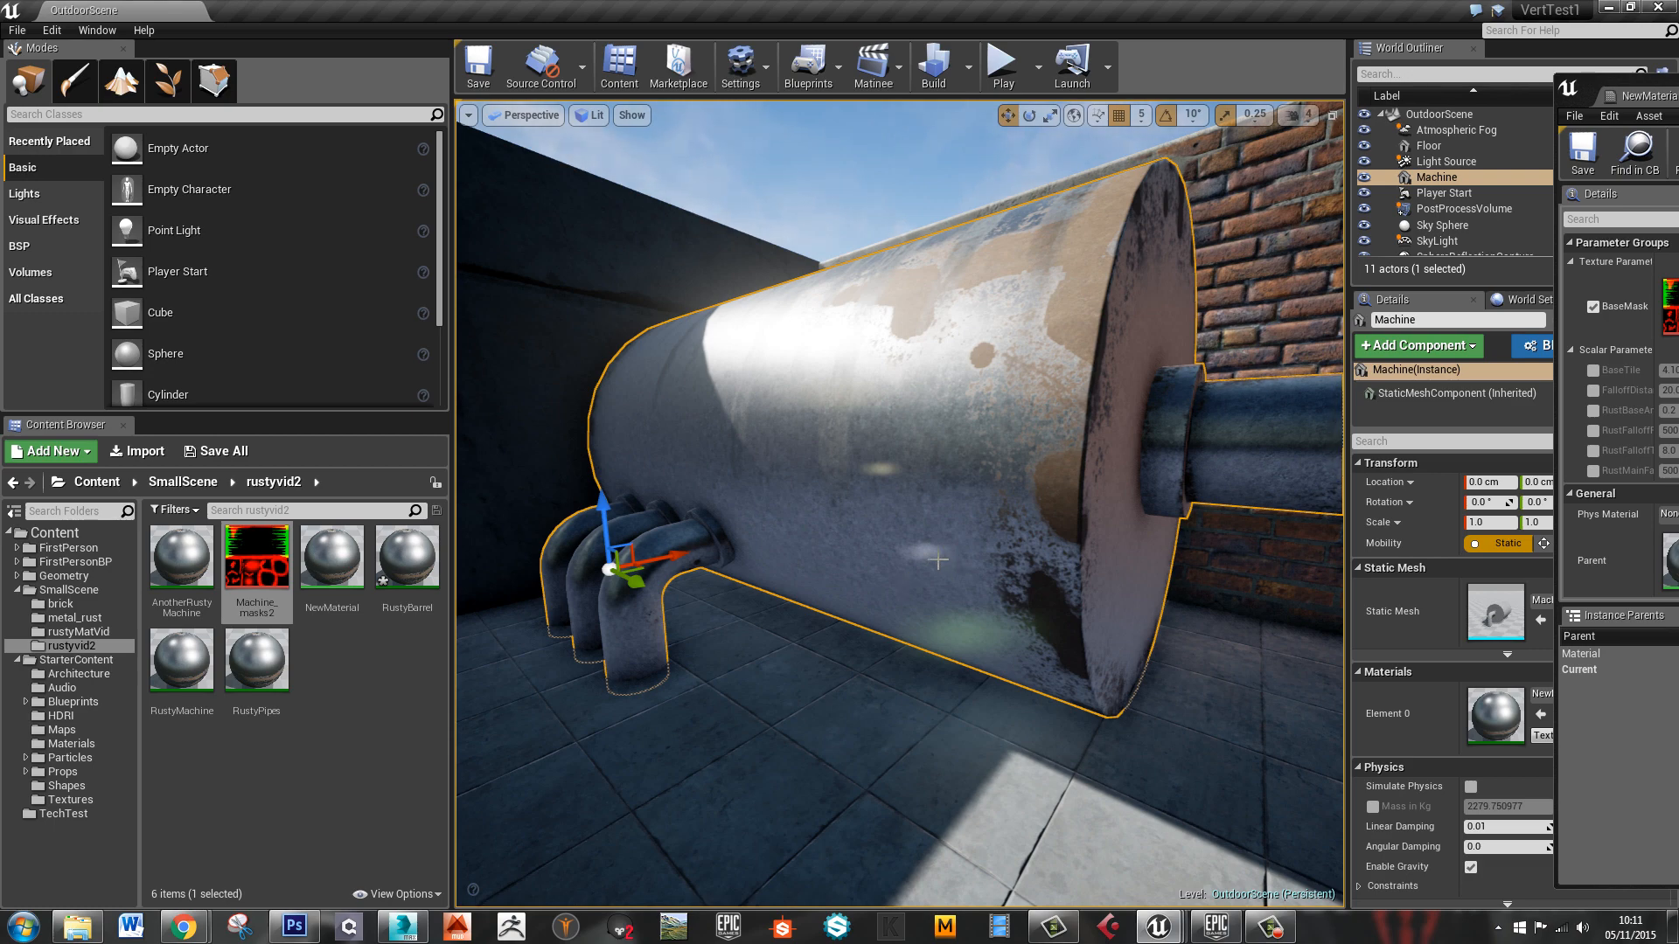
{"action": "mouse_move", "coordinate": [926, 541]}
{"action": "left_mouse_down"}
{"action": "mouse_move", "coordinate": [1010, 538]}
{"action": "mouse_move", "coordinate": [927, 541]}
{"action": "left_mouse_up"}
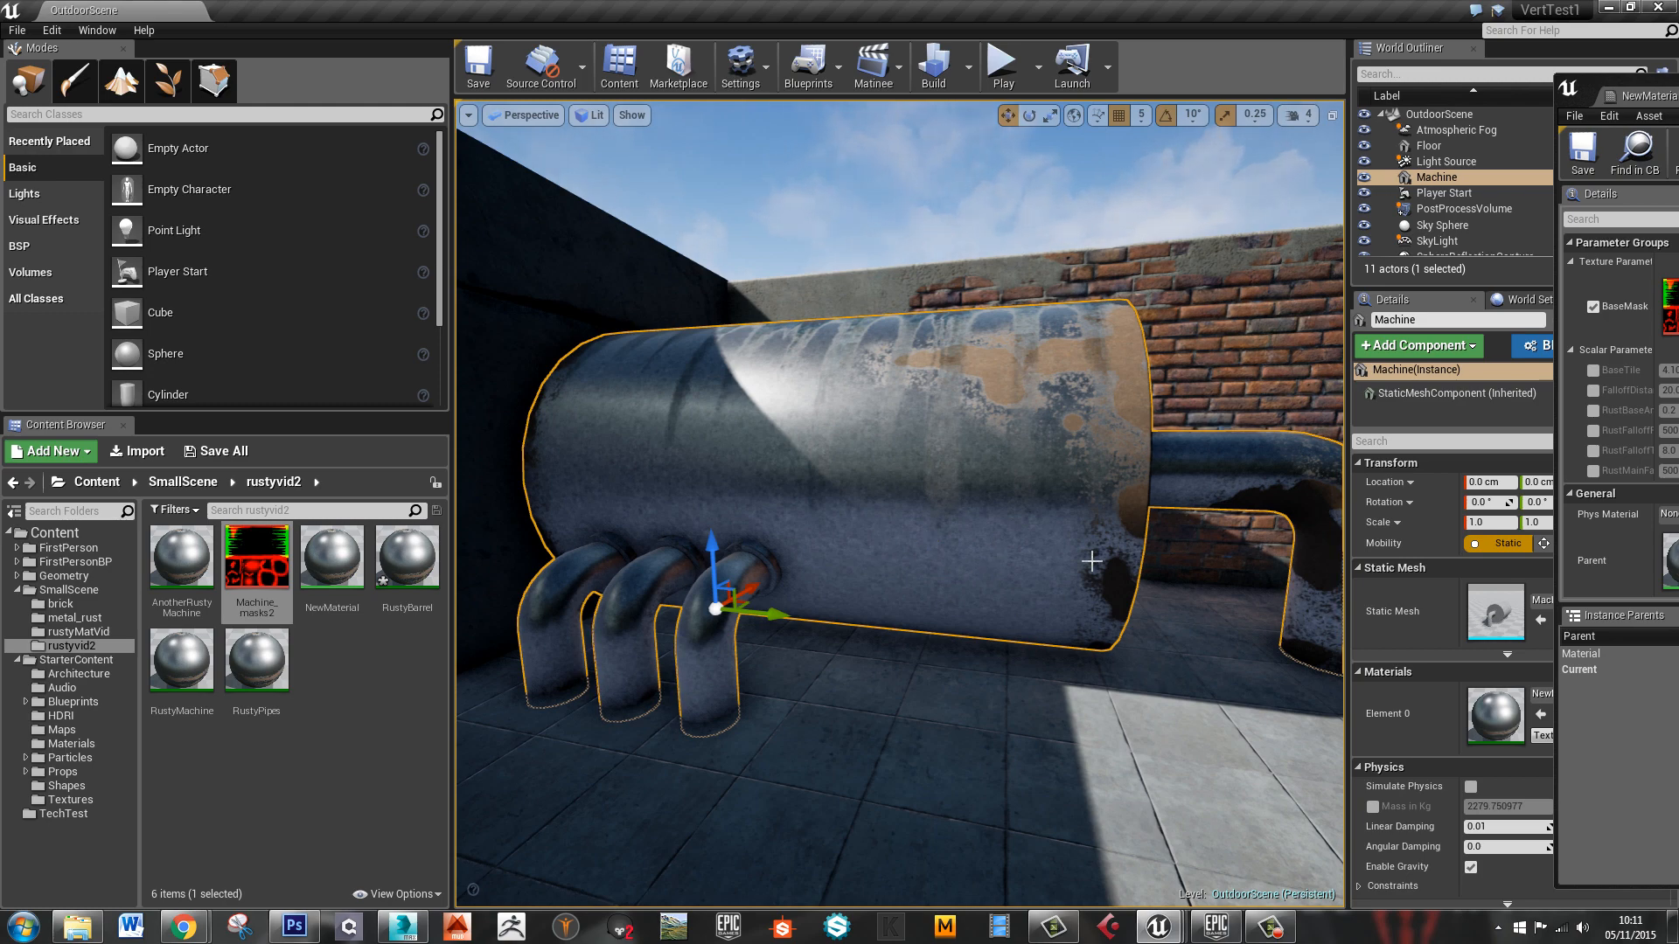
{"action": "right_click_drag", "start_coordinate": [945, 532], "coordinate": [889, 535]}
{"action": "key", "text": "s"}
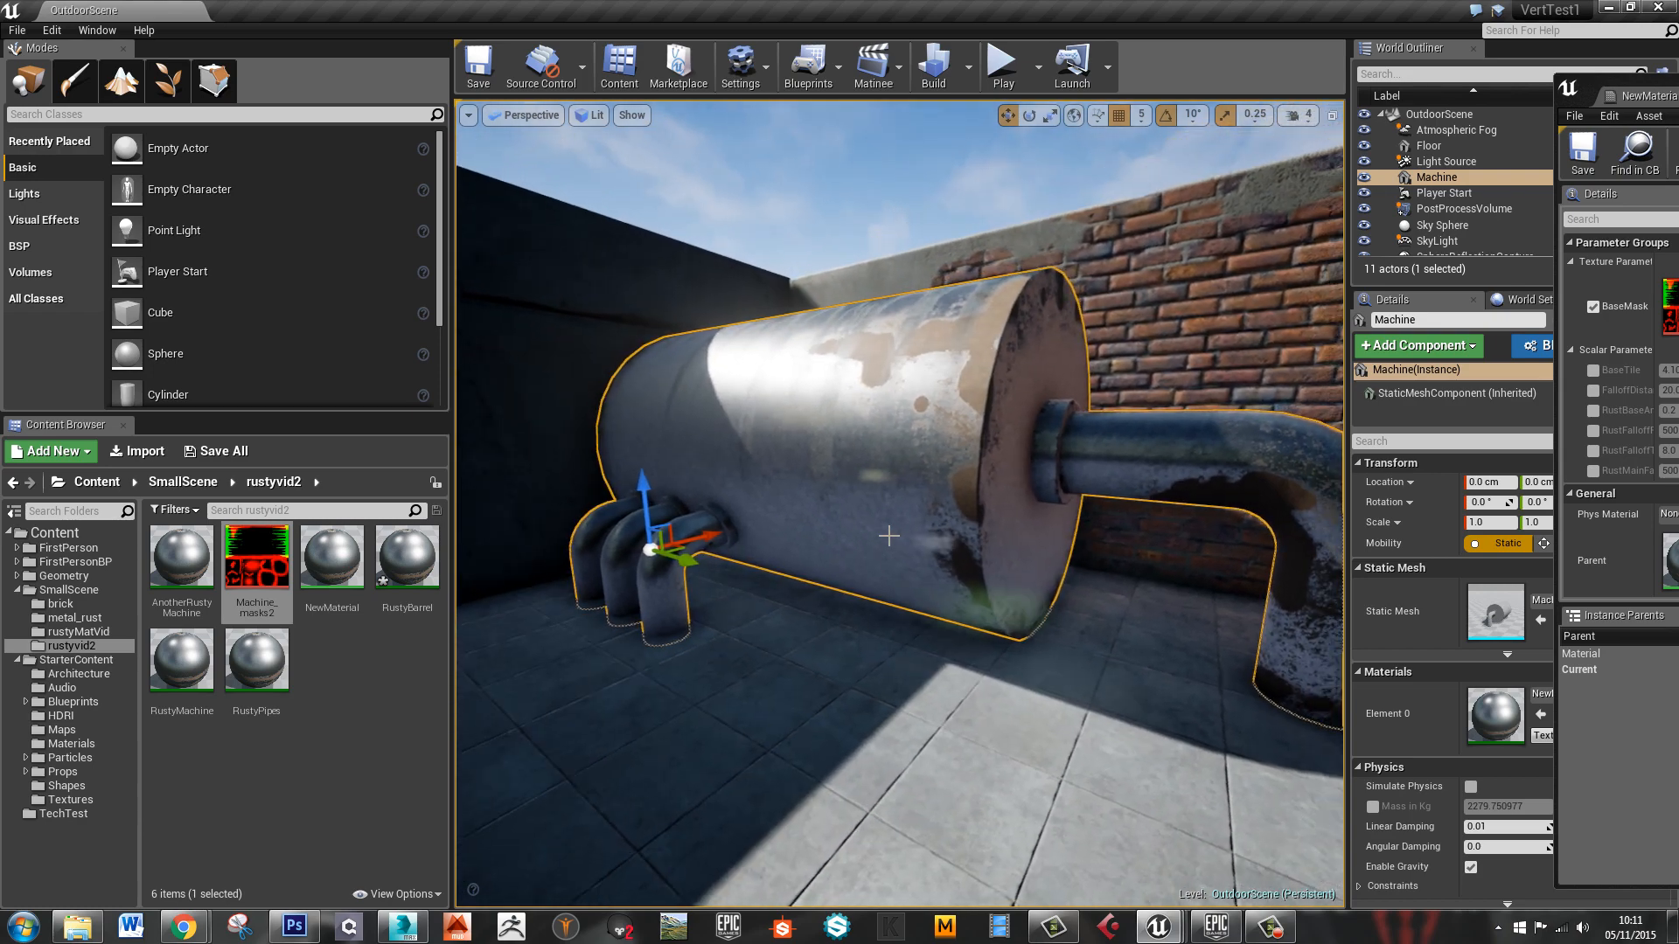